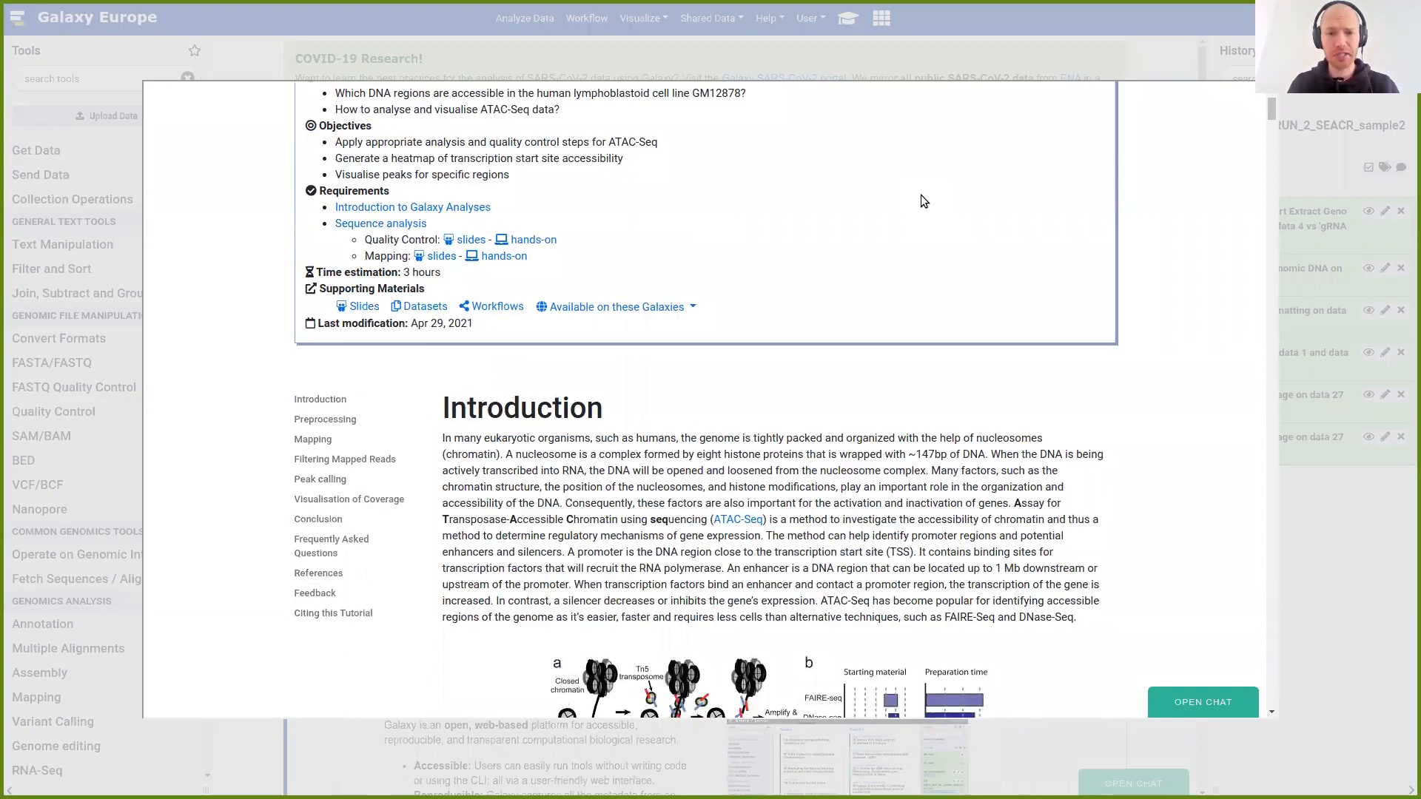
# Review the ATAC-Seq data analysis tutorial's overview box and the opening of its Introduction
pyautogui.scroll(-2, 917, 200)
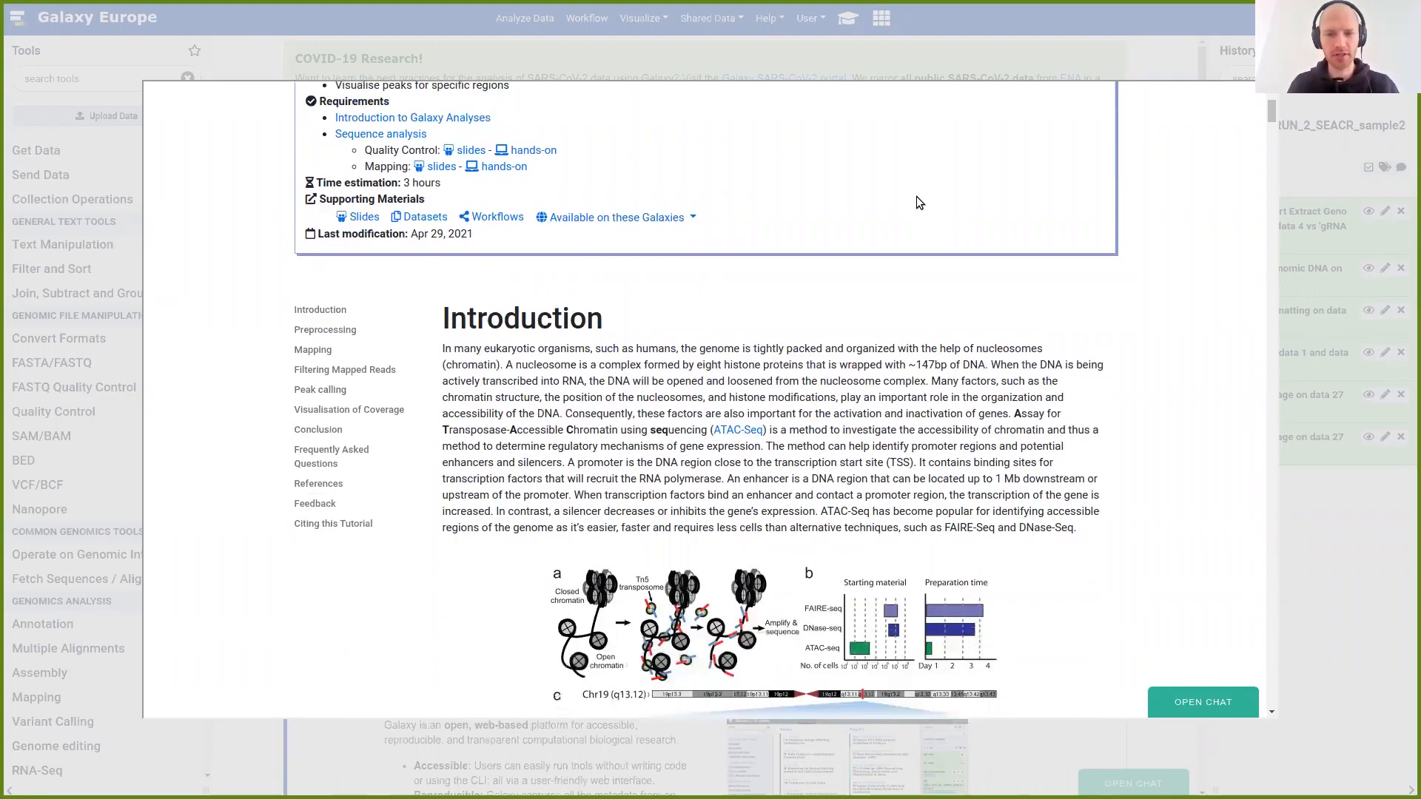
pyautogui.scroll(5, 917, 197)
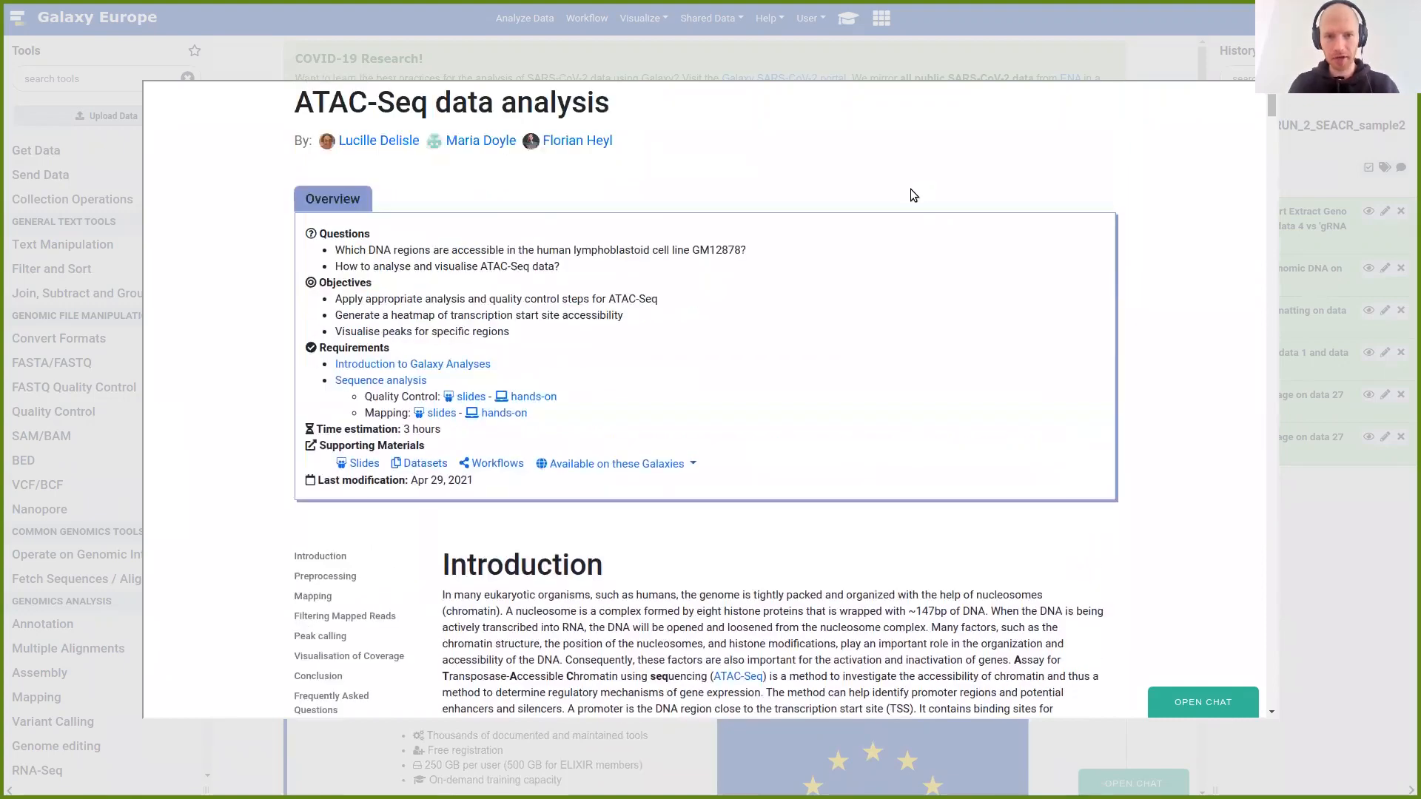
pyautogui.scroll(-3, 911, 193)
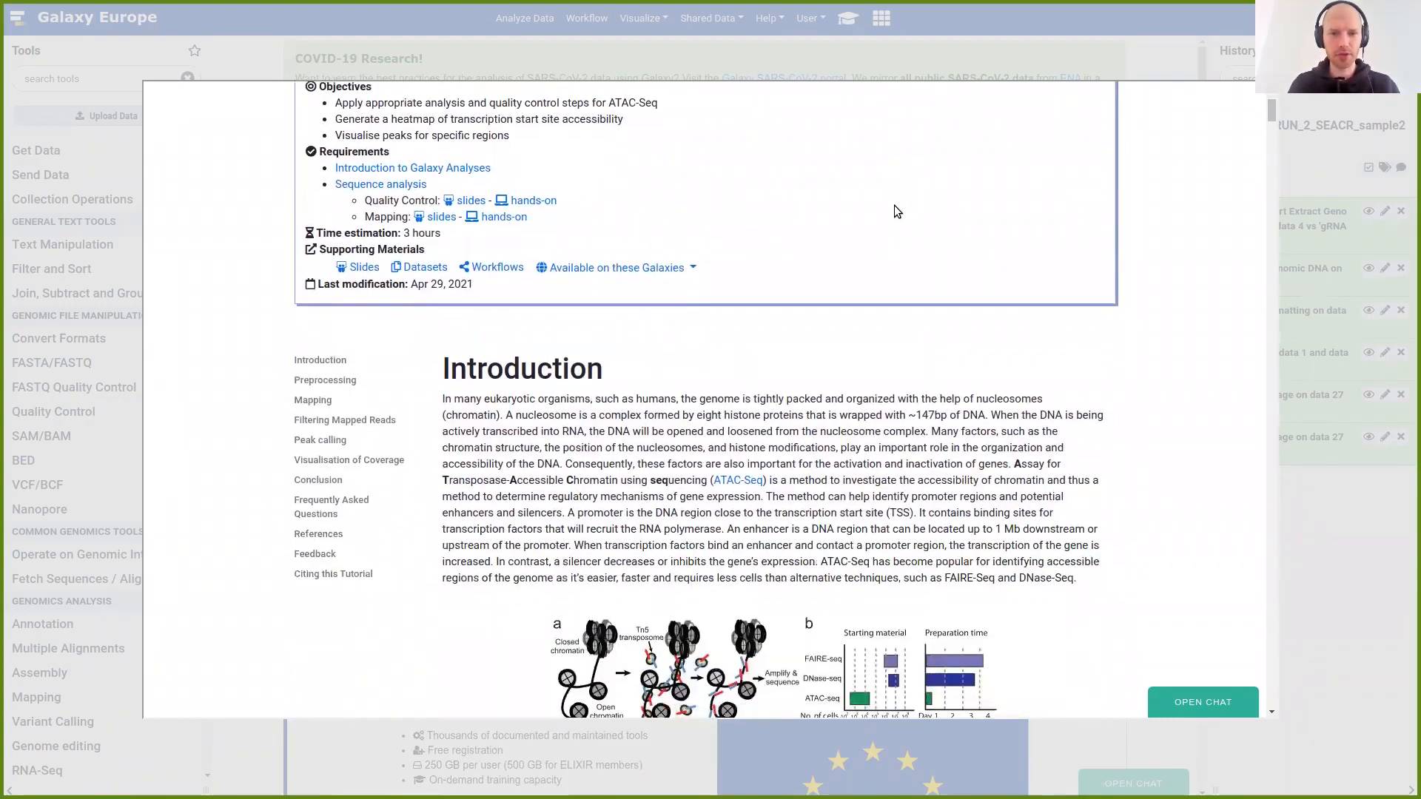
pyautogui.scroll(2, 894, 200)
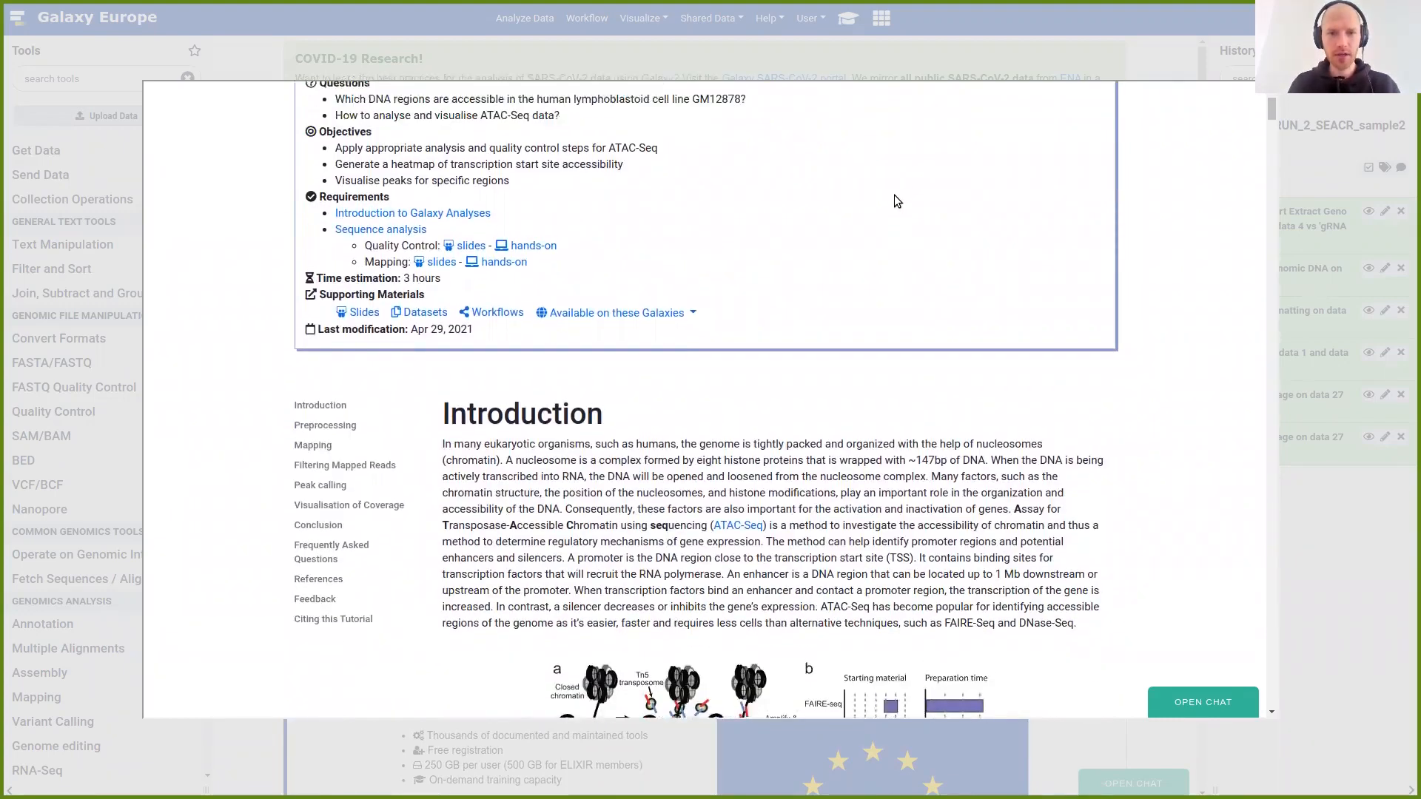
pyautogui.scroll(1, 892, 185)
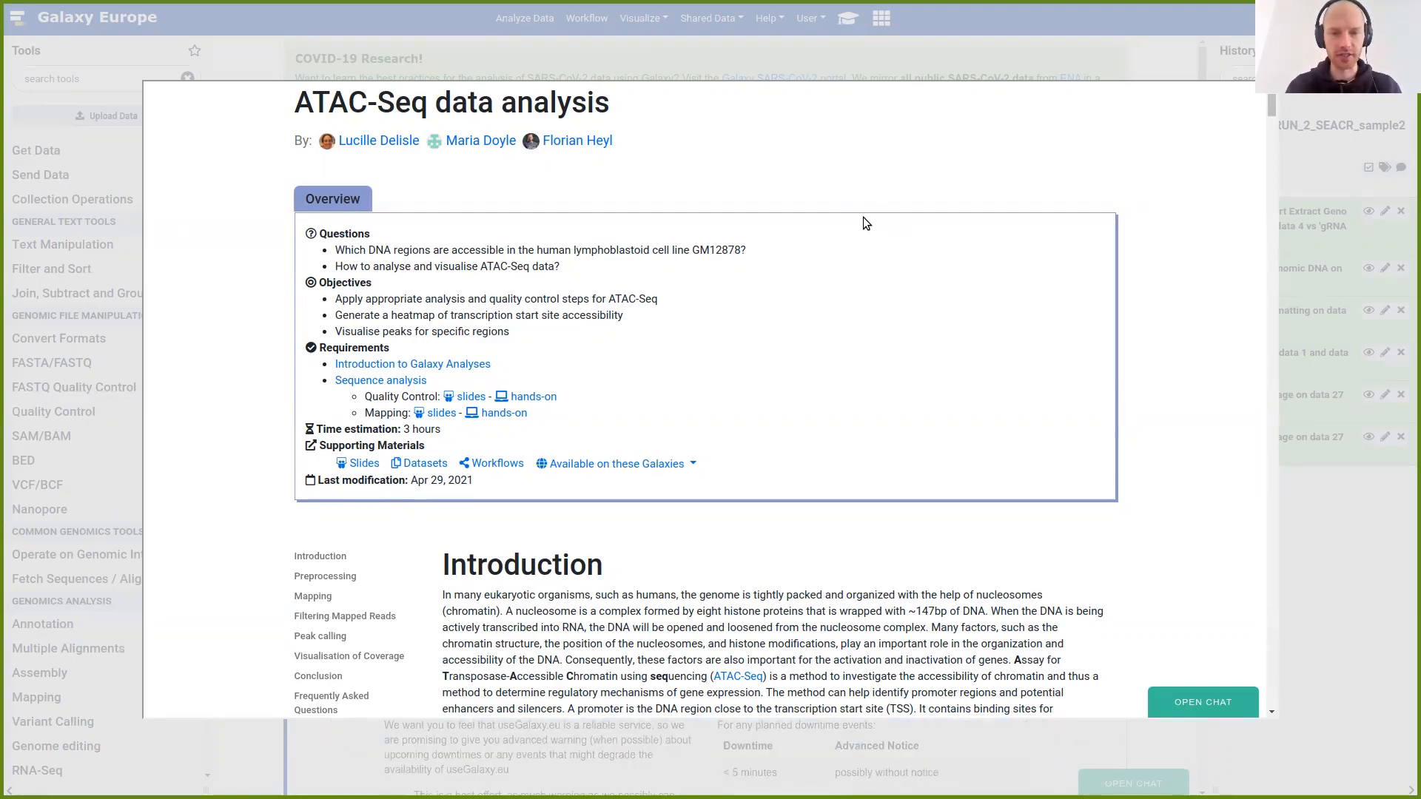
pyautogui.scroll(-7, 768, 251)
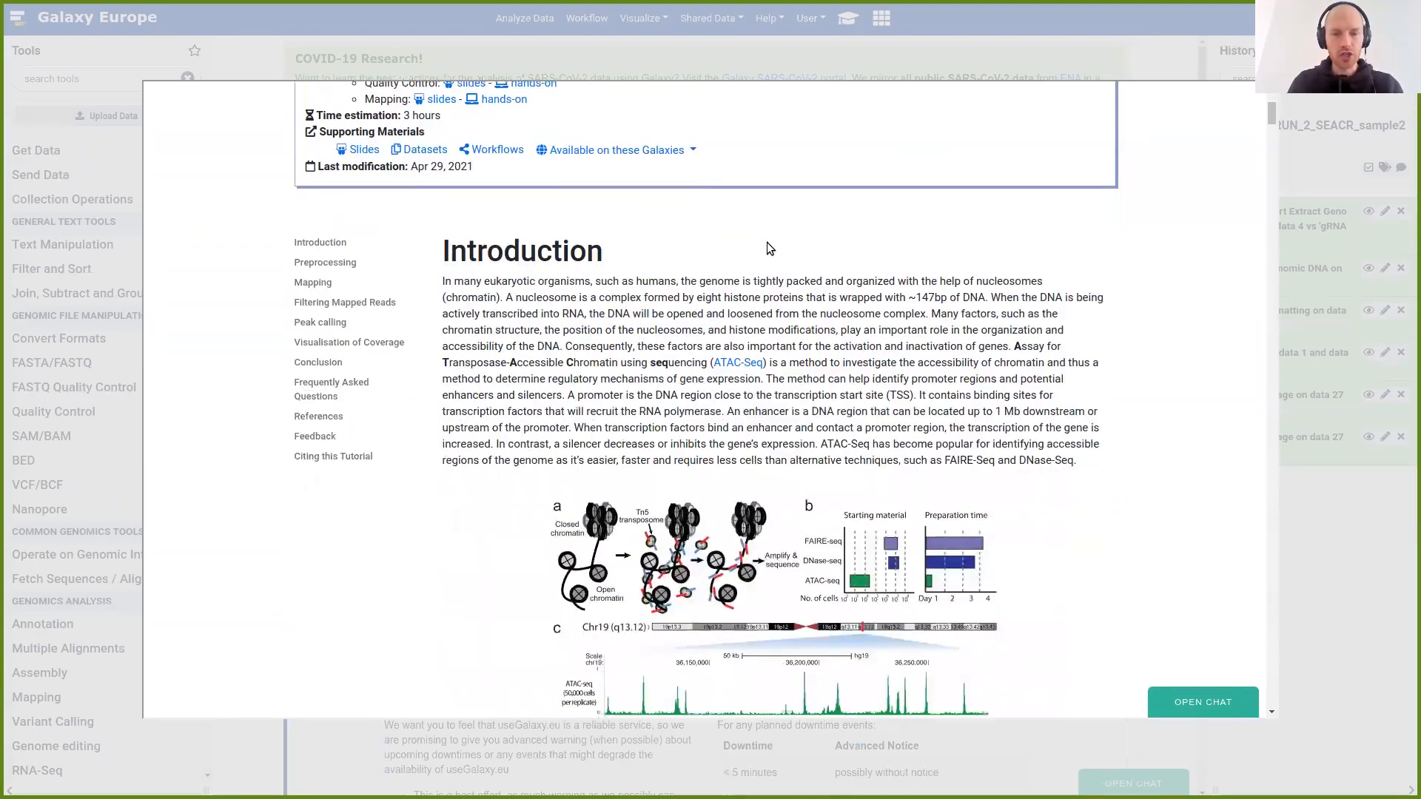
pyautogui.scroll(-8, 795, 243)
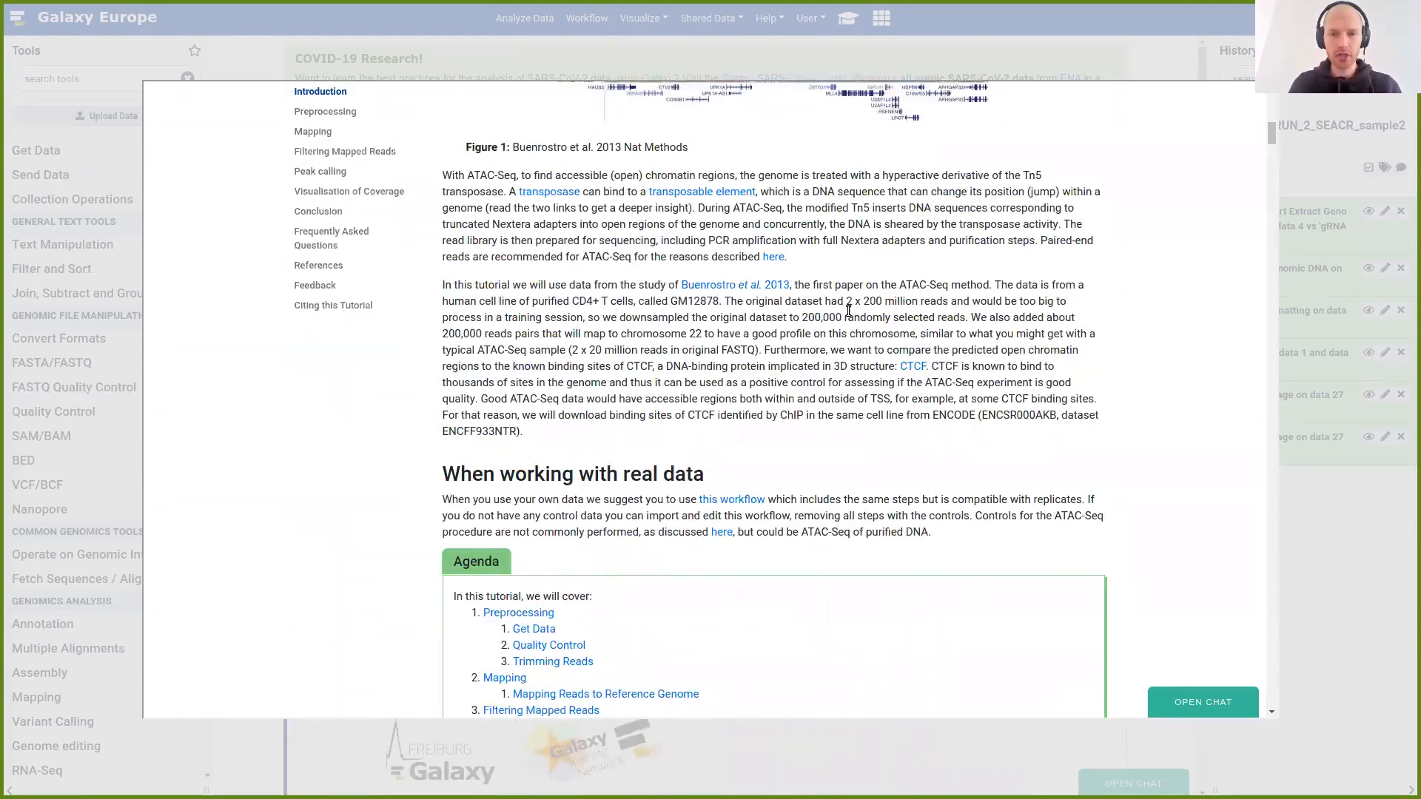
# Read the Introduction's dataset description, covering the source study, downsampled reads, chromosome 22 reads and CTCF binding sites
pyautogui.scroll(1, 895, 293)
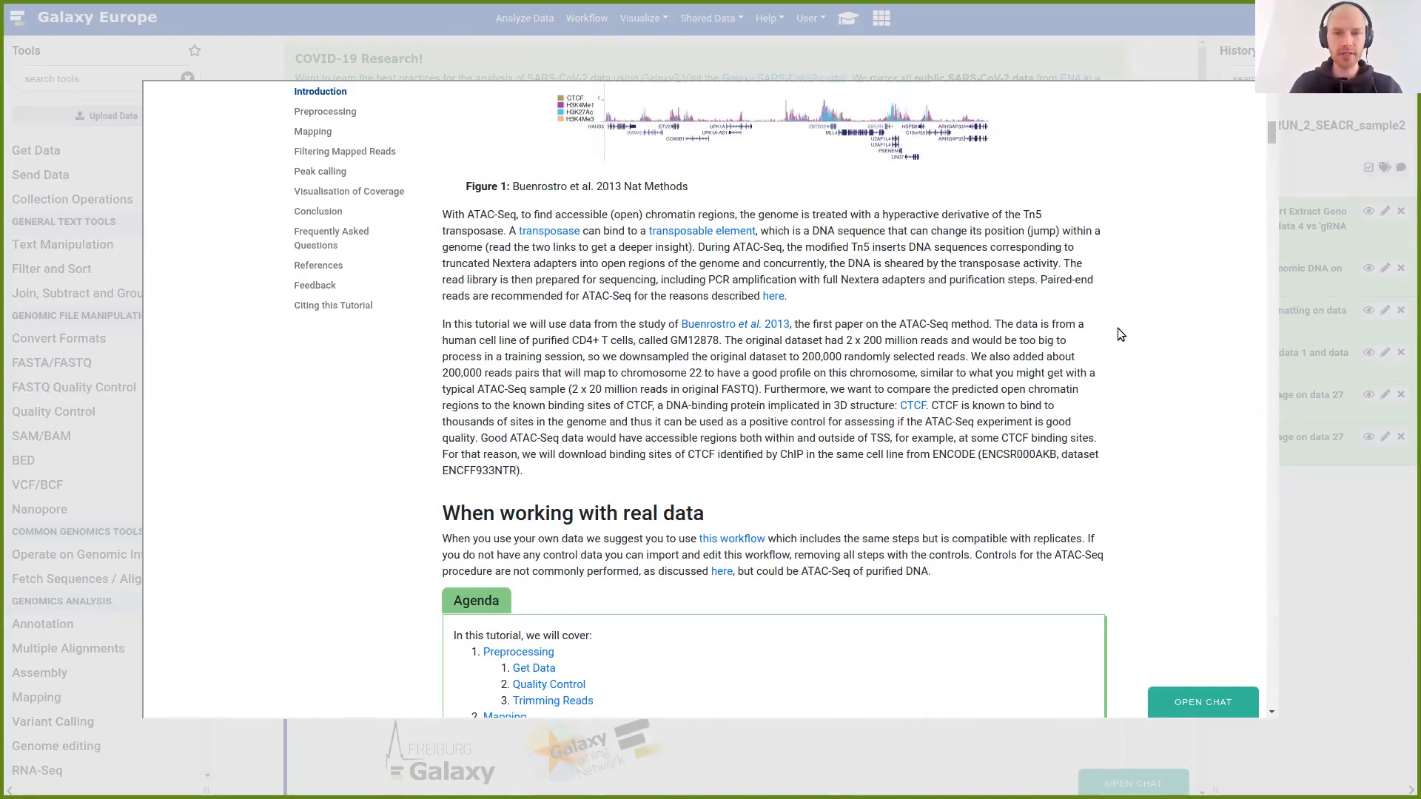
pyautogui.scroll(-1, 1119, 330)
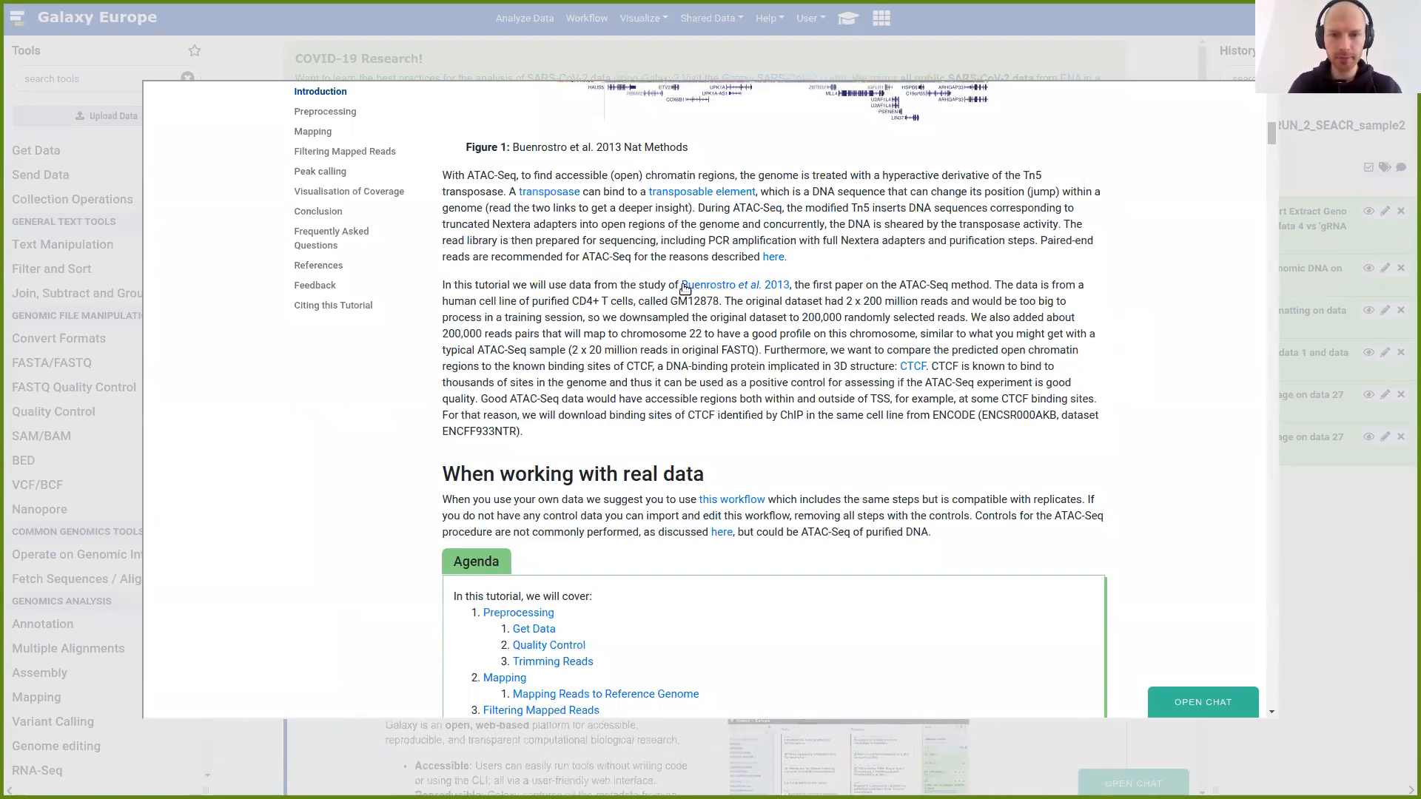
pyautogui.moveTo(677, 285); pyautogui.dragTo(791, 285)
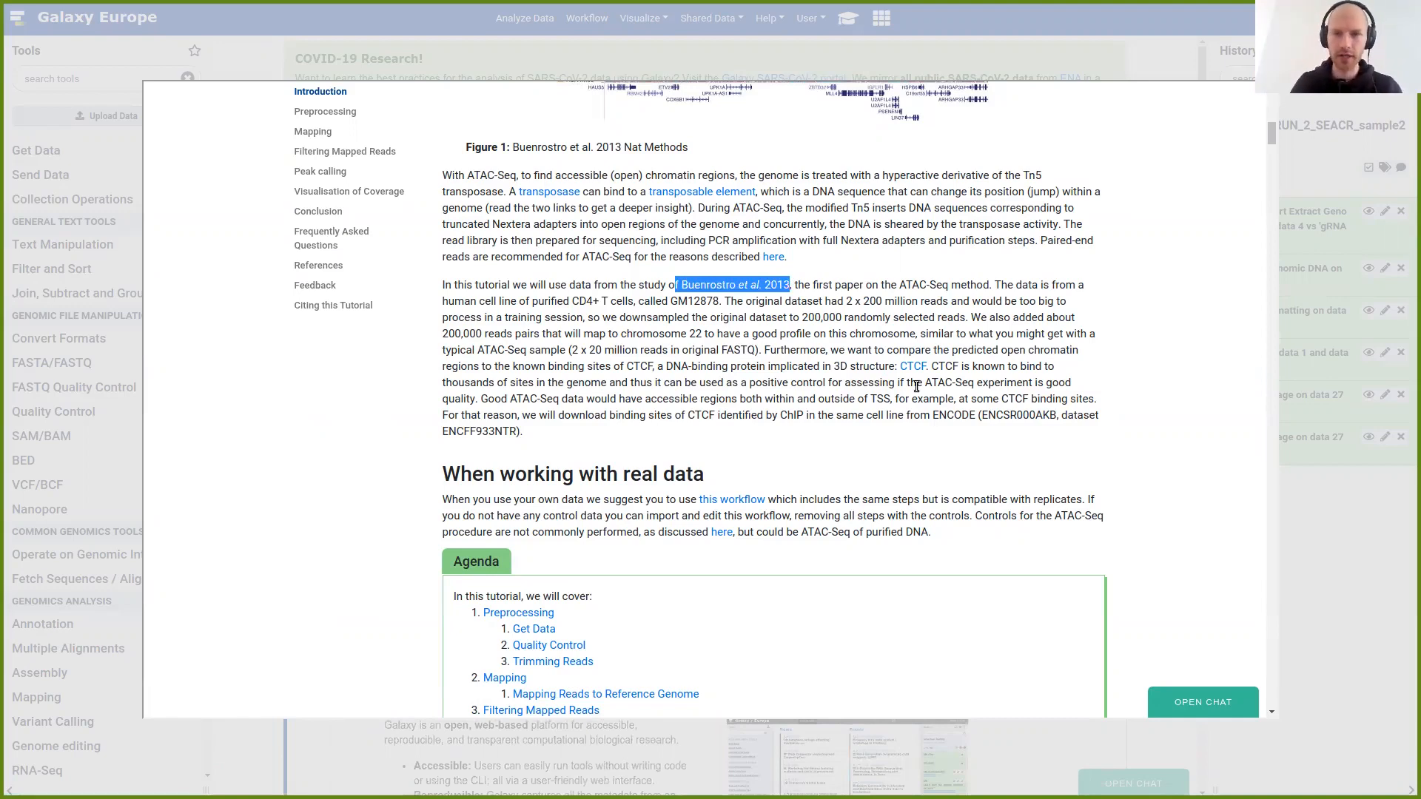
pyautogui.click(782, 393)
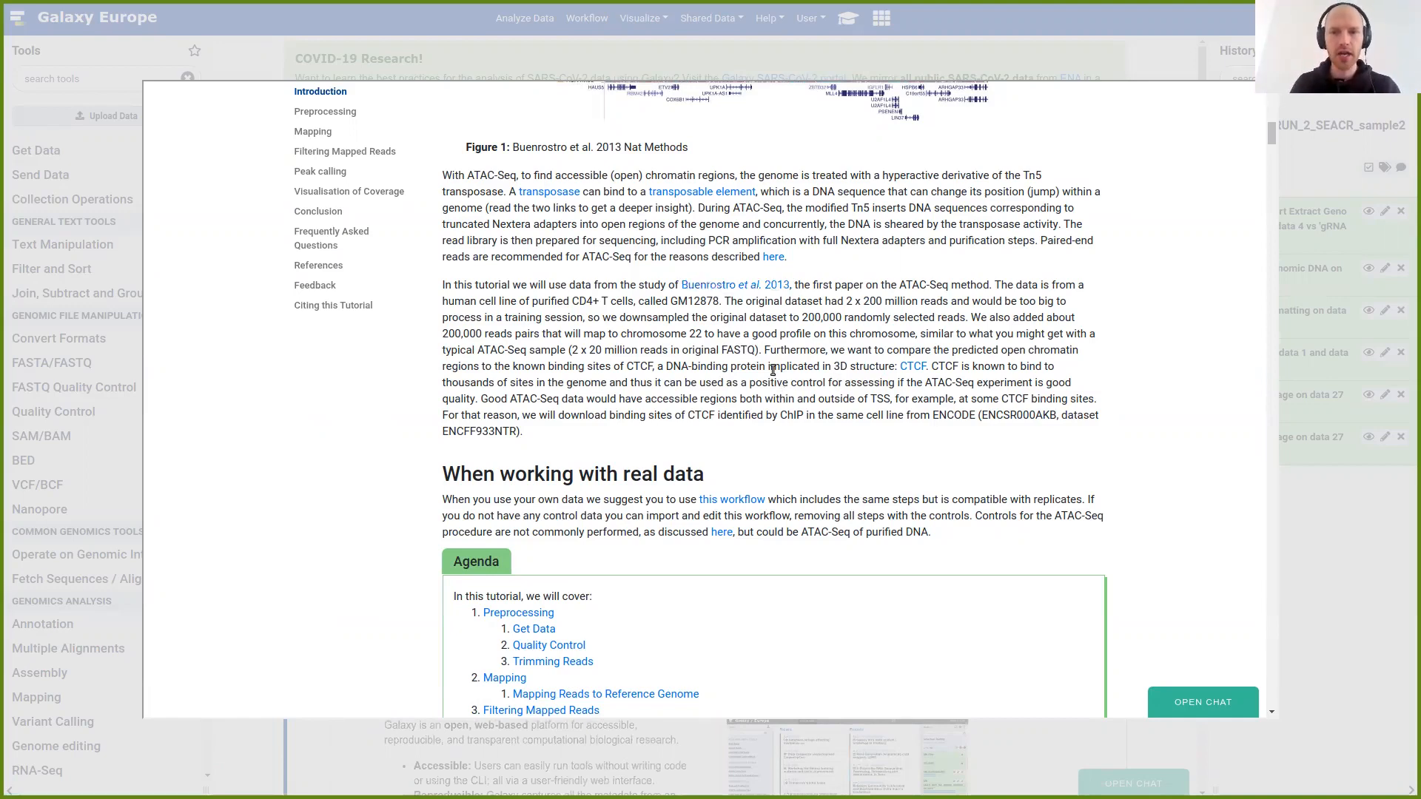
pyautogui.scroll(-1, 820, 365)
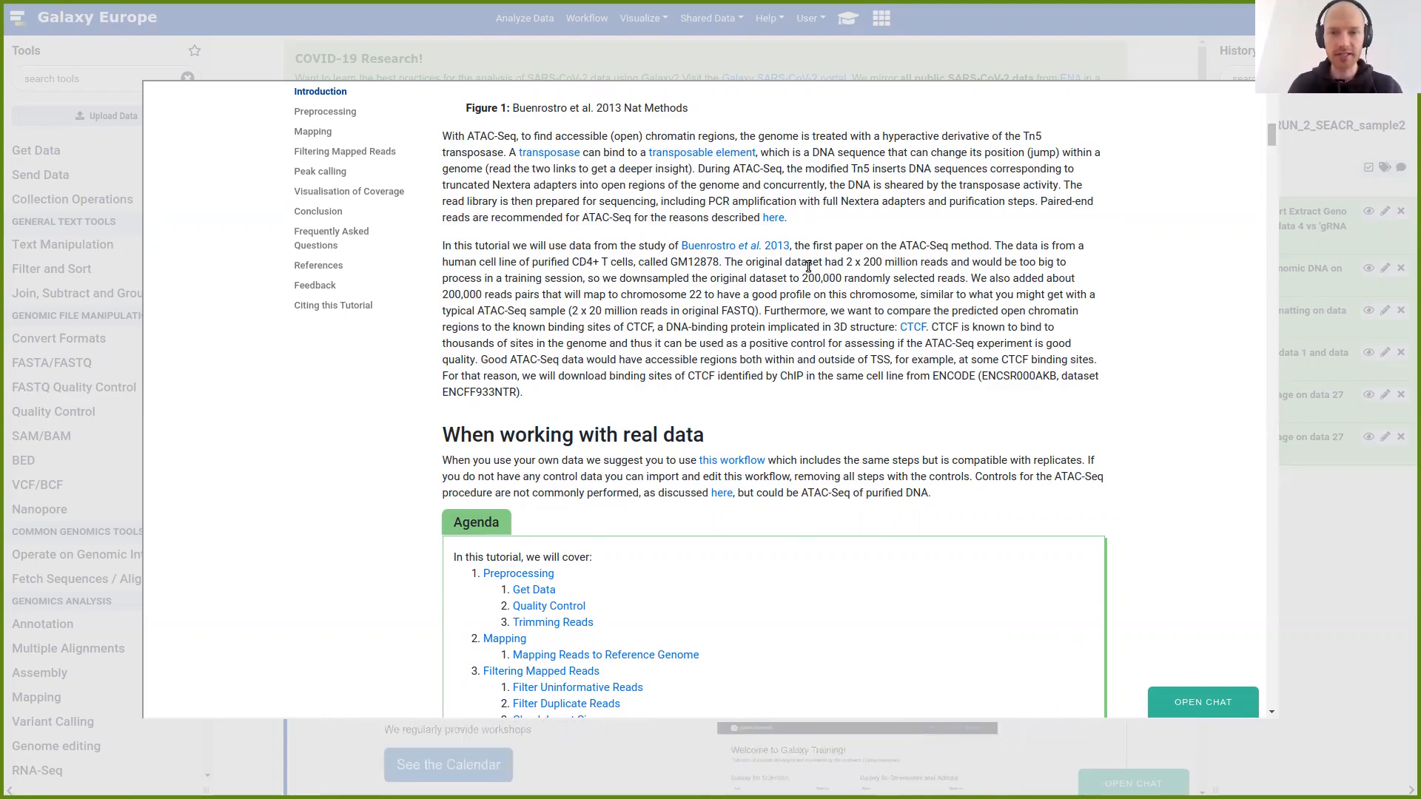
pyautogui.moveTo(795, 279); pyautogui.dragTo(965, 278)
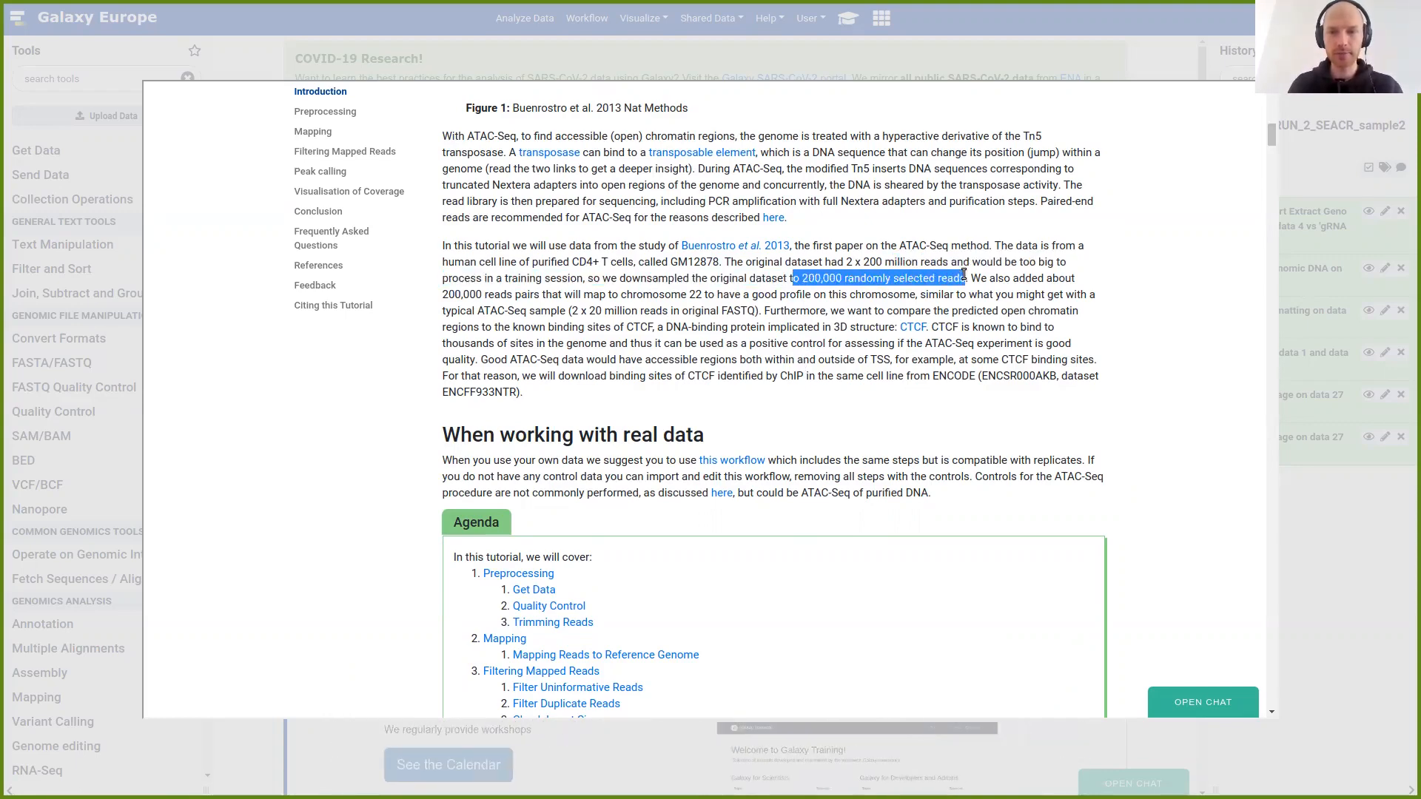
pyautogui.click(770, 299)
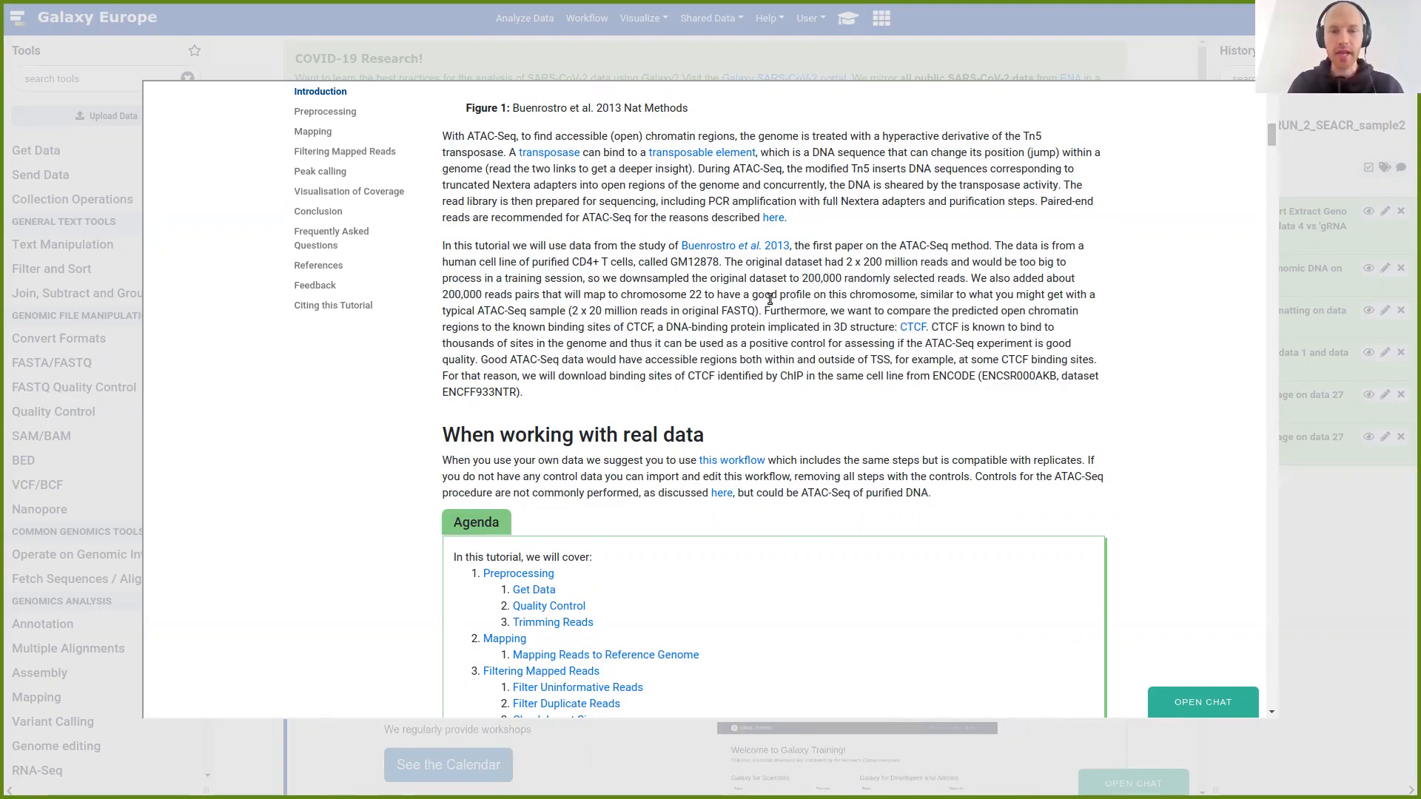
pyautogui.moveTo(438, 297); pyautogui.dragTo(482, 297)
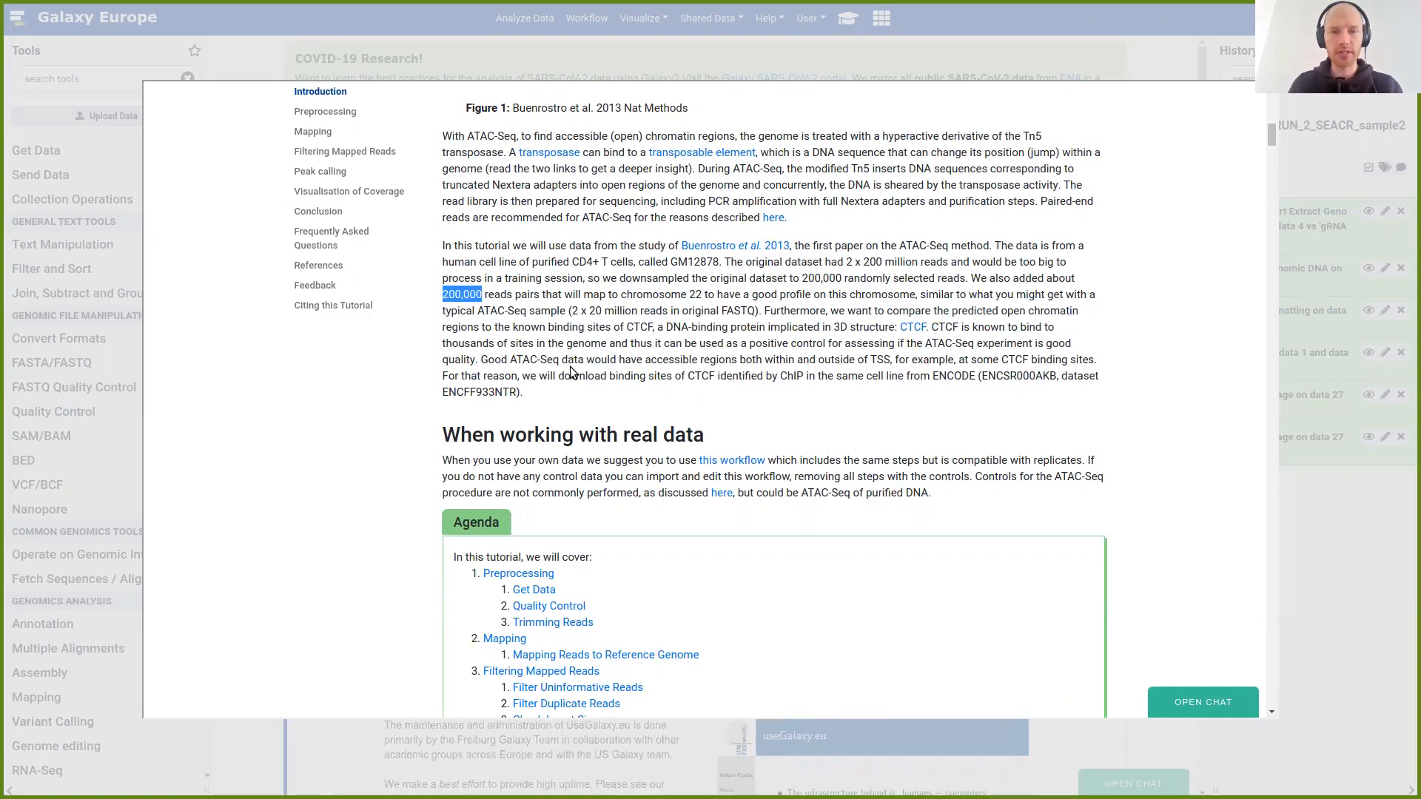
pyautogui.moveTo(626, 296); pyautogui.dragTo(708, 290)
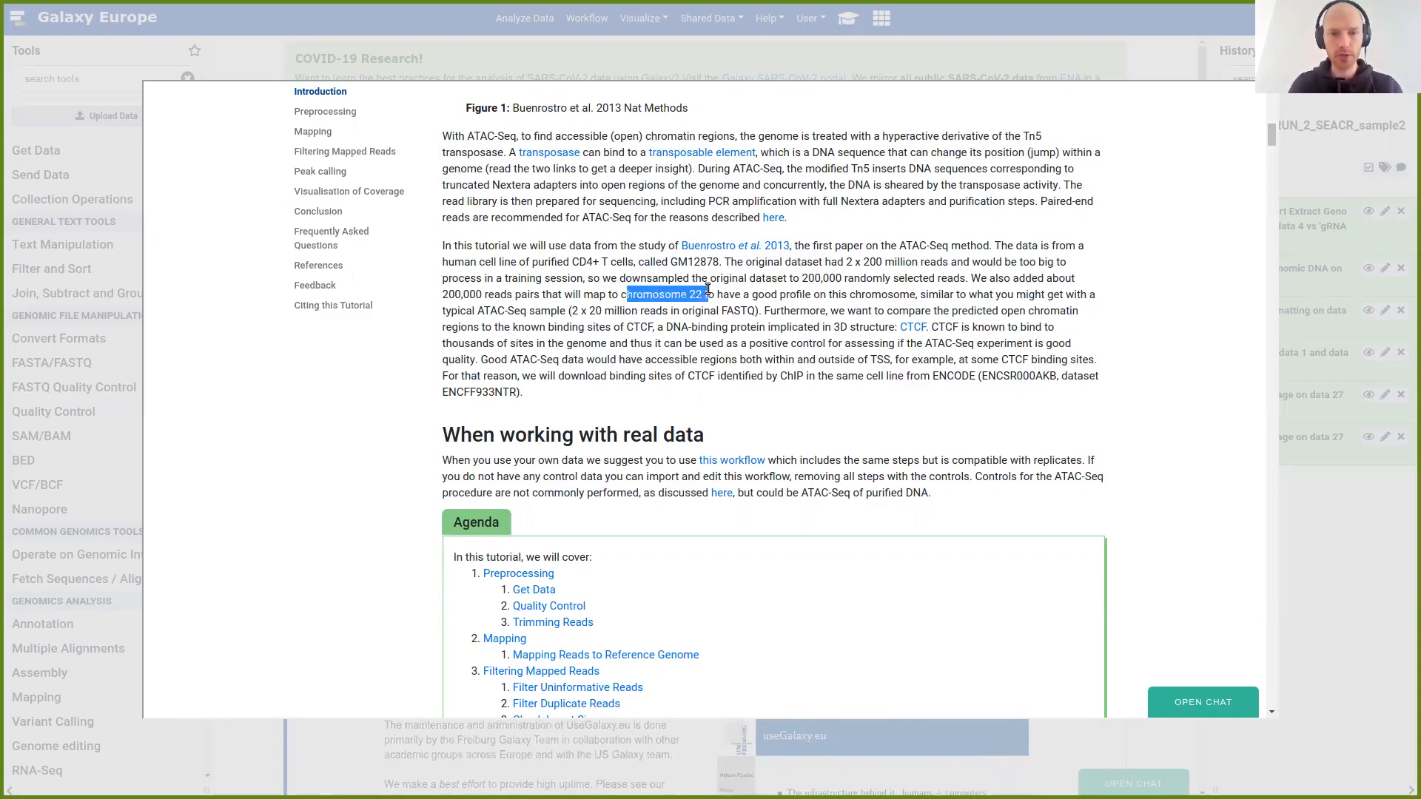
pyautogui.click(714, 293)
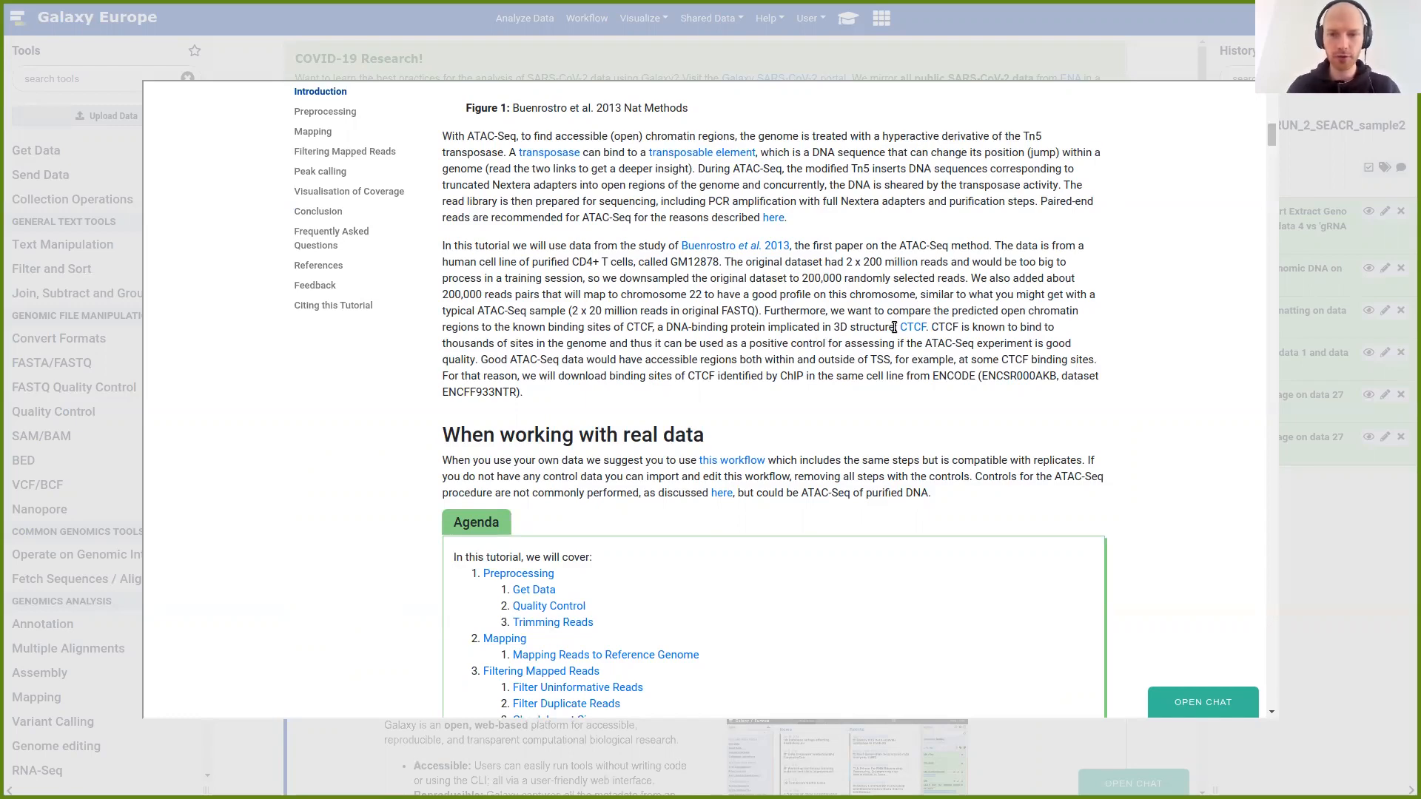
pyautogui.moveTo(894, 329); pyautogui.dragTo(927, 329)
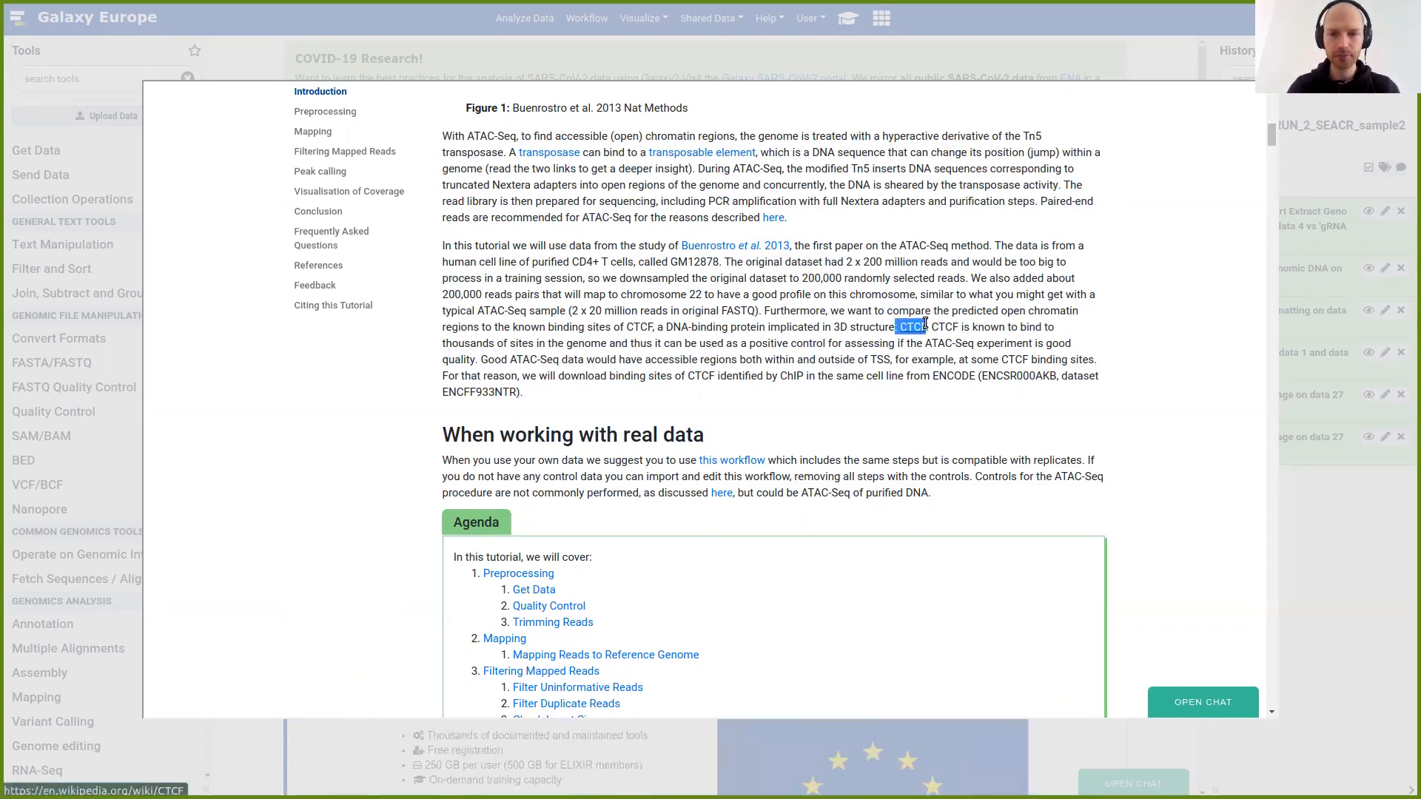
pyautogui.click(940, 283)
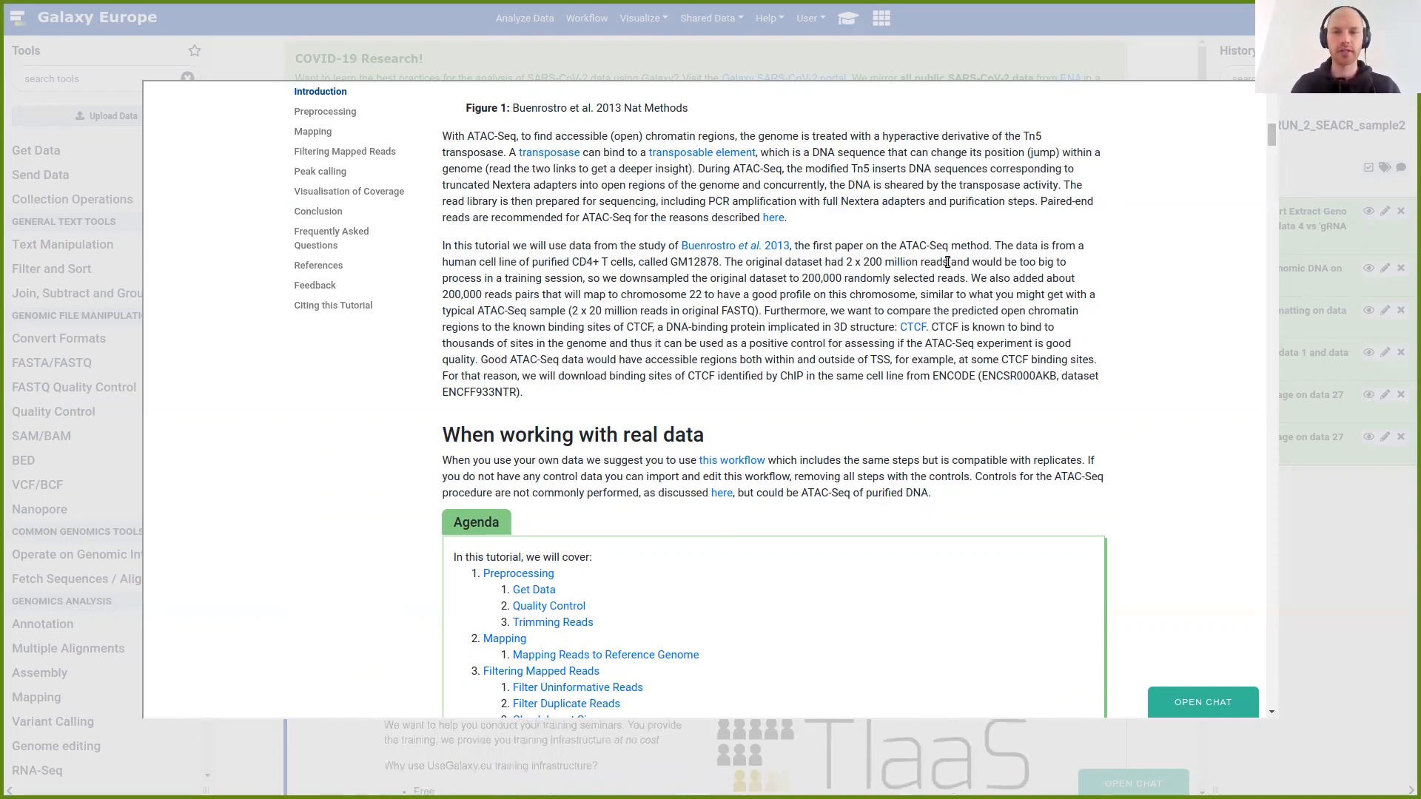
# Examine the tutorial's agenda and the Get Data instructions in the Preprocessing section
pyautogui.scroll(-5, 910, 209)
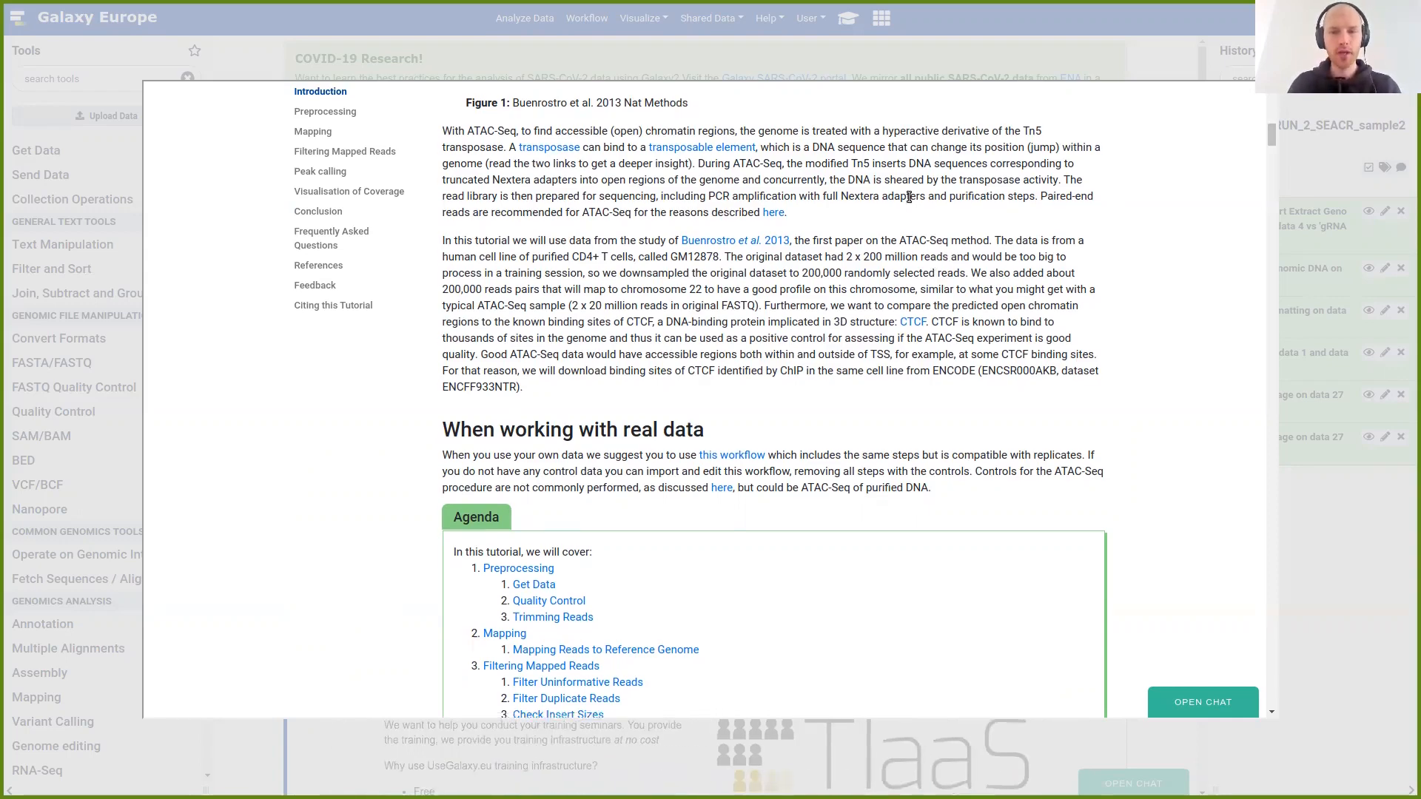
pyautogui.scroll(2, 899, 152)
pyautogui.scroll(-2, 900, 160)
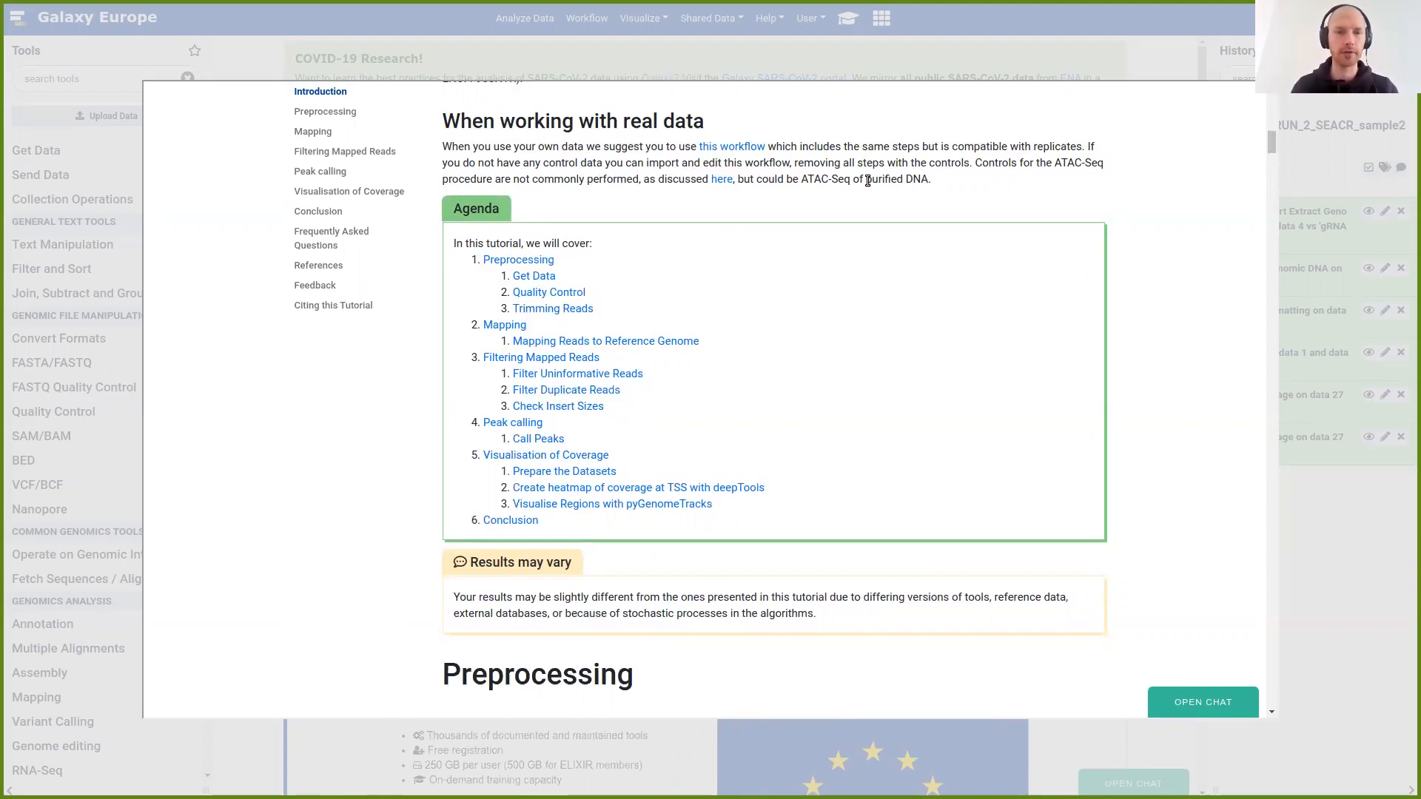
pyautogui.scroll(-5, 783, 195)
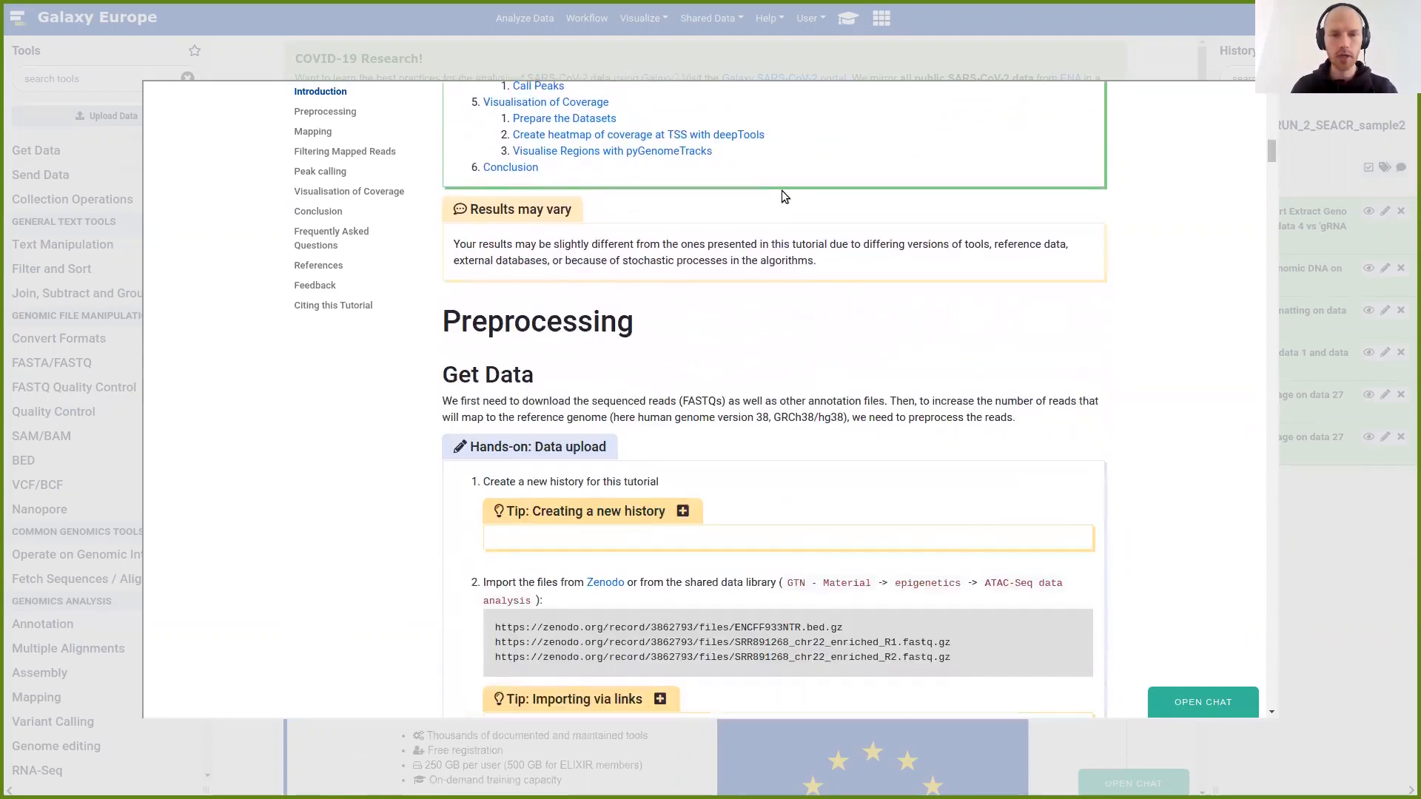
pyautogui.scroll(-3, 785, 196)
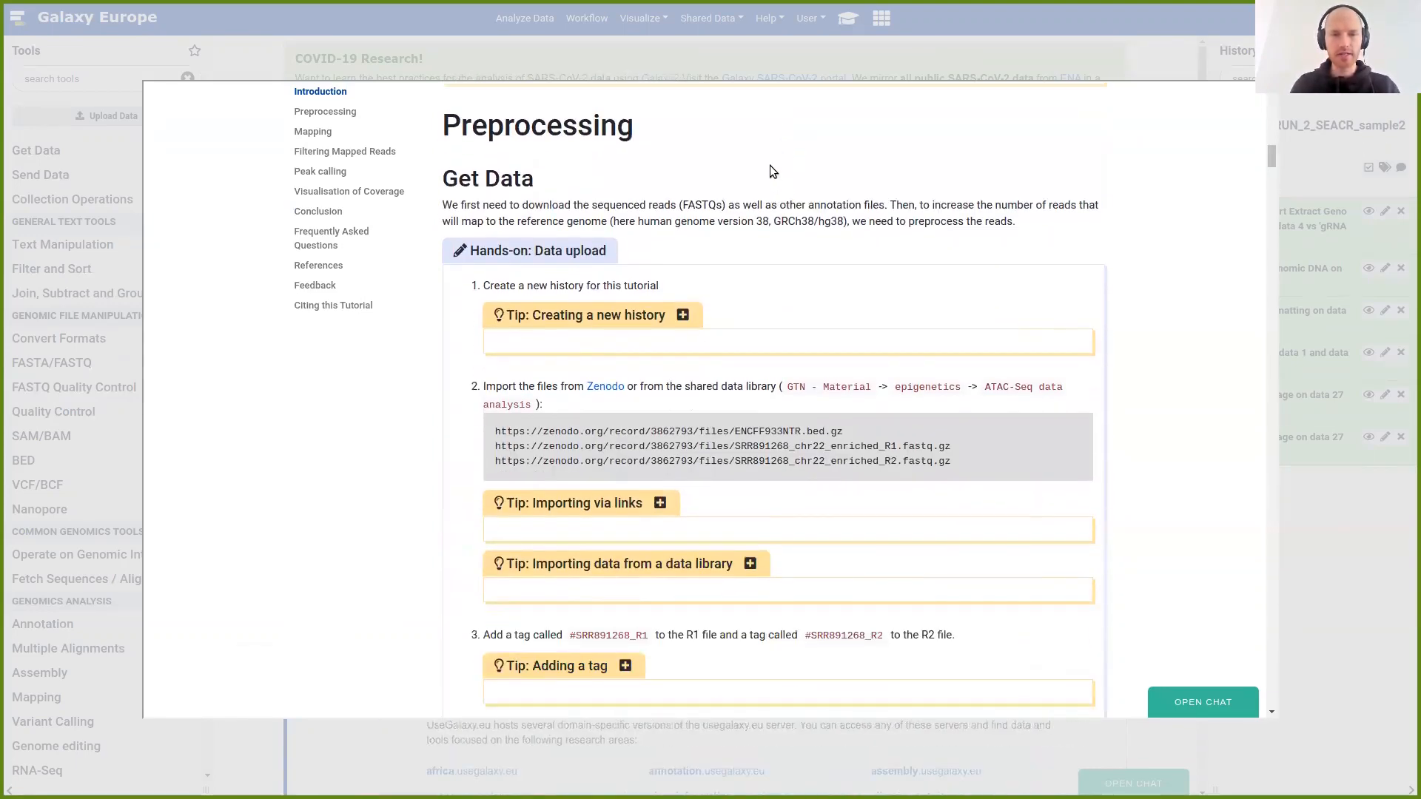
pyautogui.scroll(-1, 770, 172)
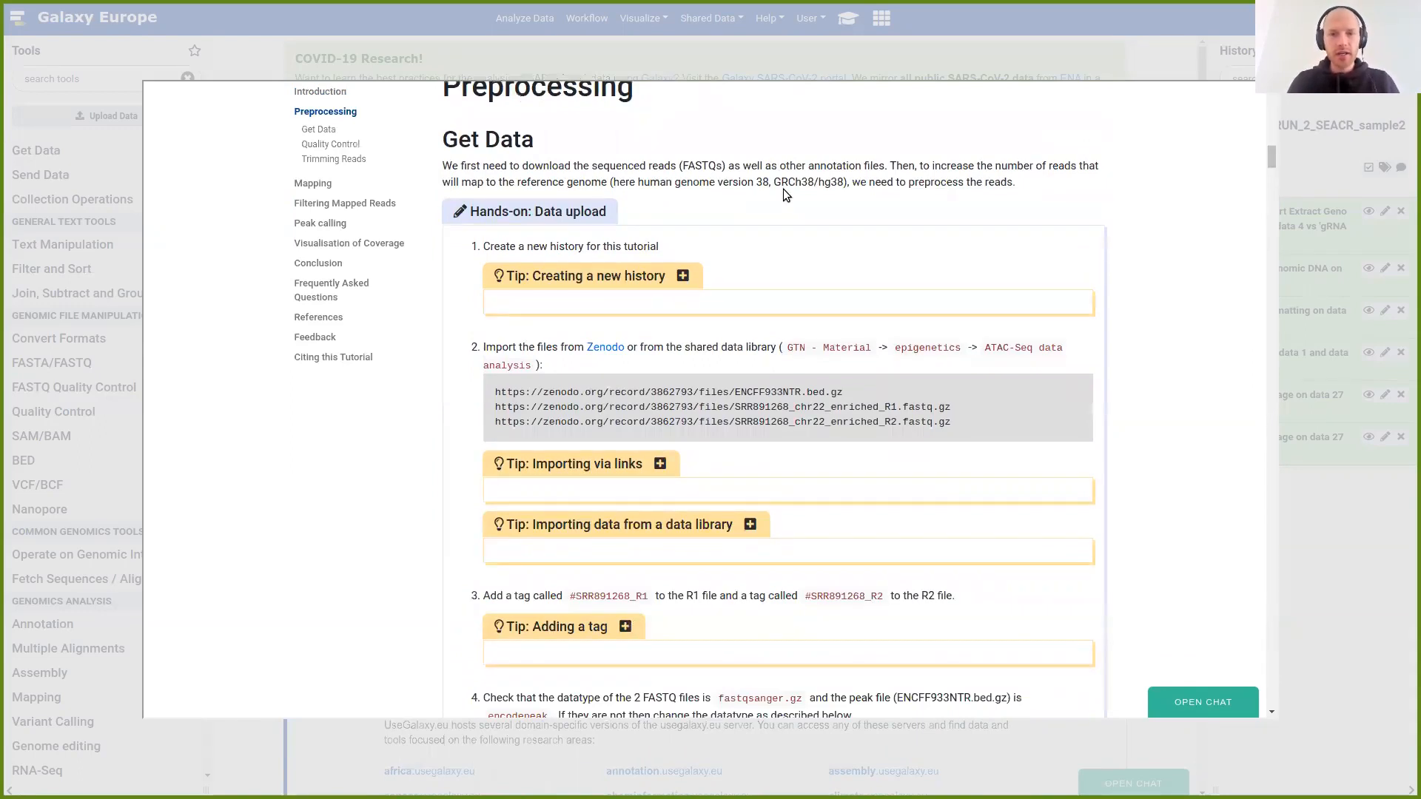
# Close the tutorial overlay, create a new history and name it ATAC-Training
pyautogui.click(961, 56)
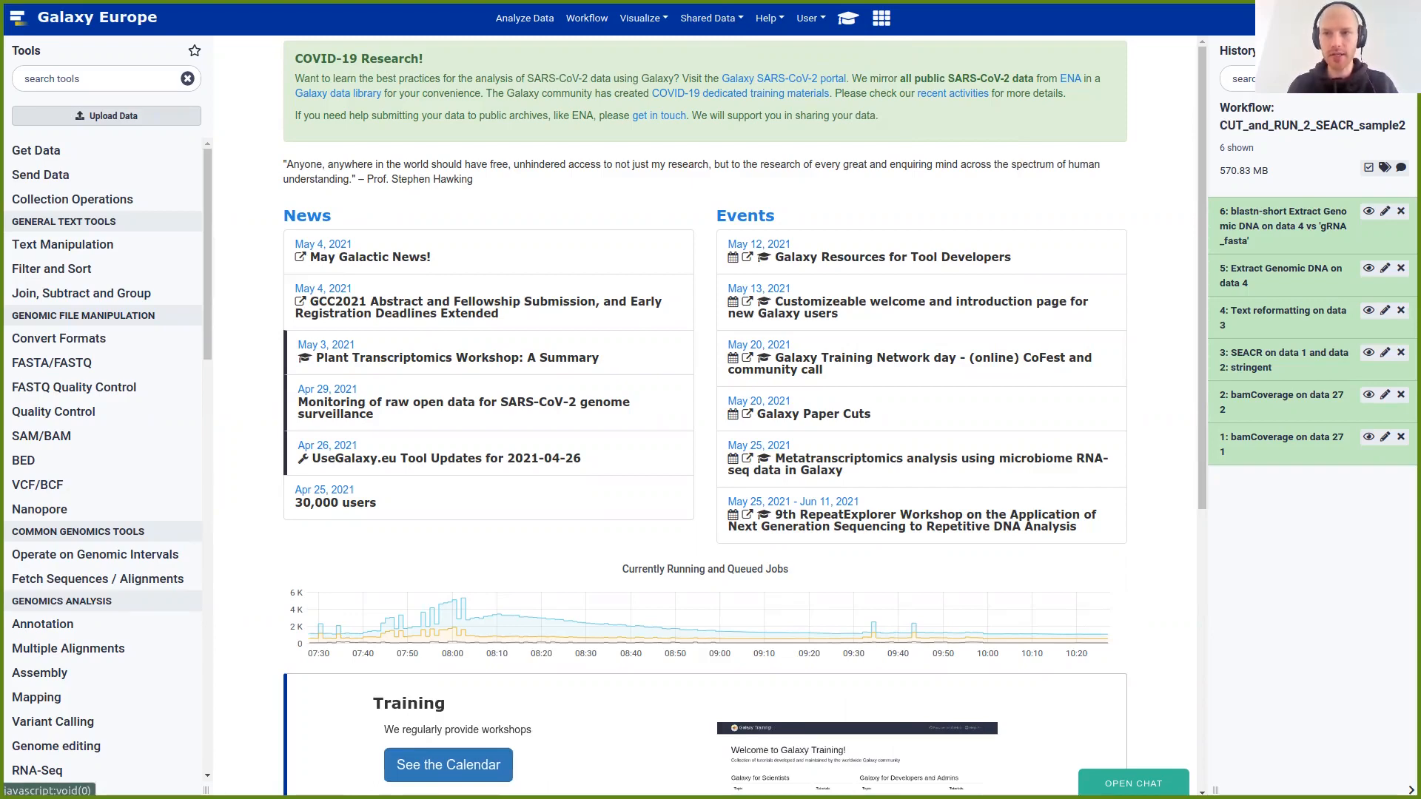
pyautogui.click(1364, 50)
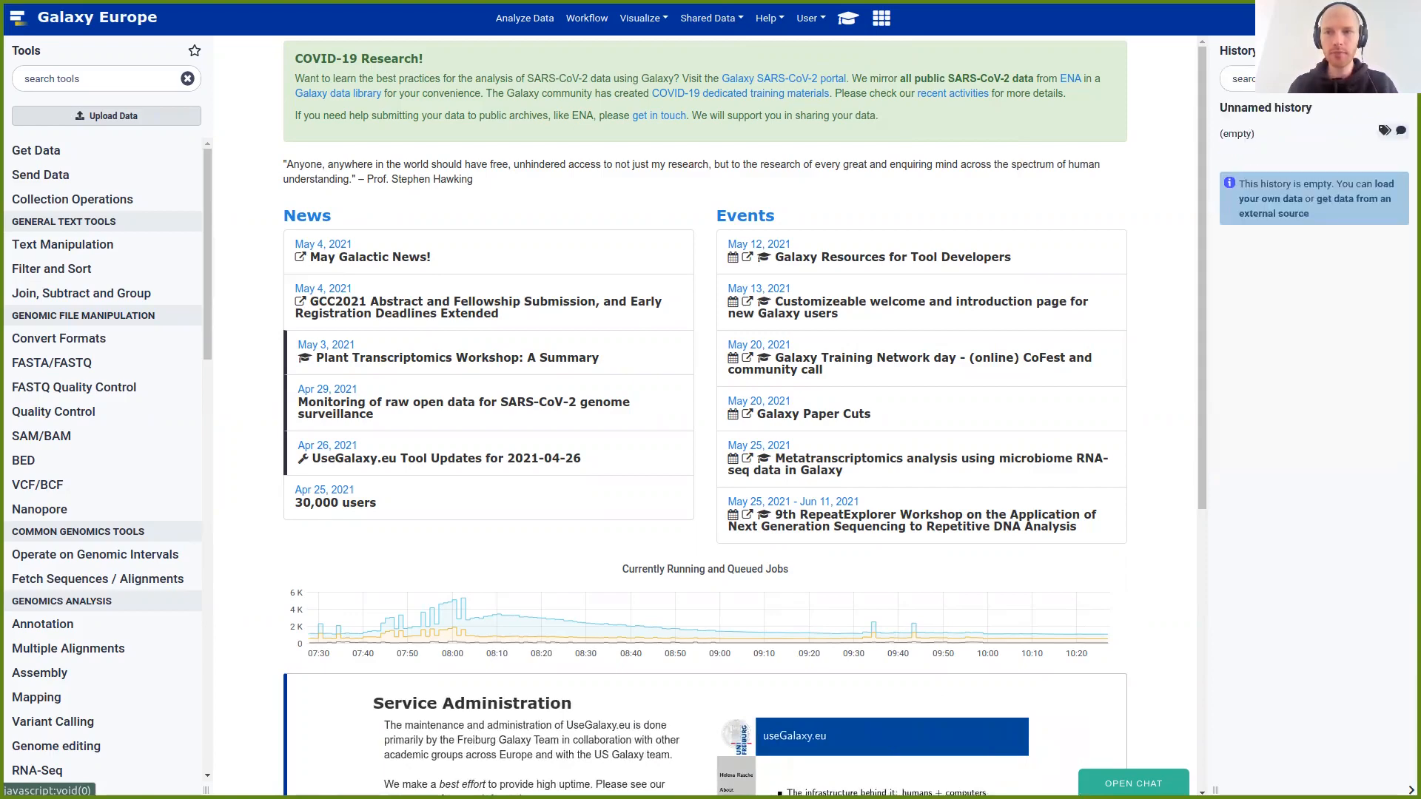
pyautogui.click(1244, 109)
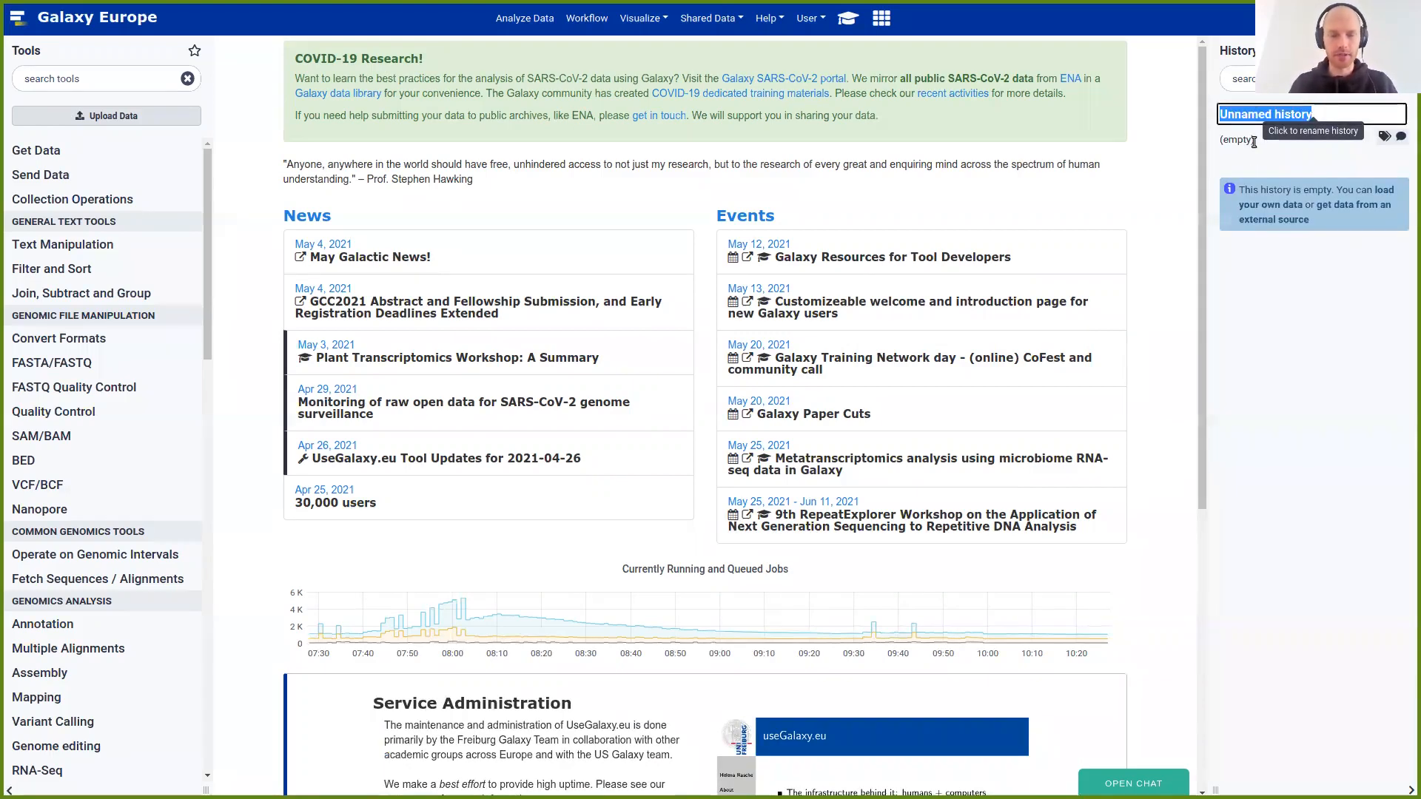
pyautogui.write('ATAC')
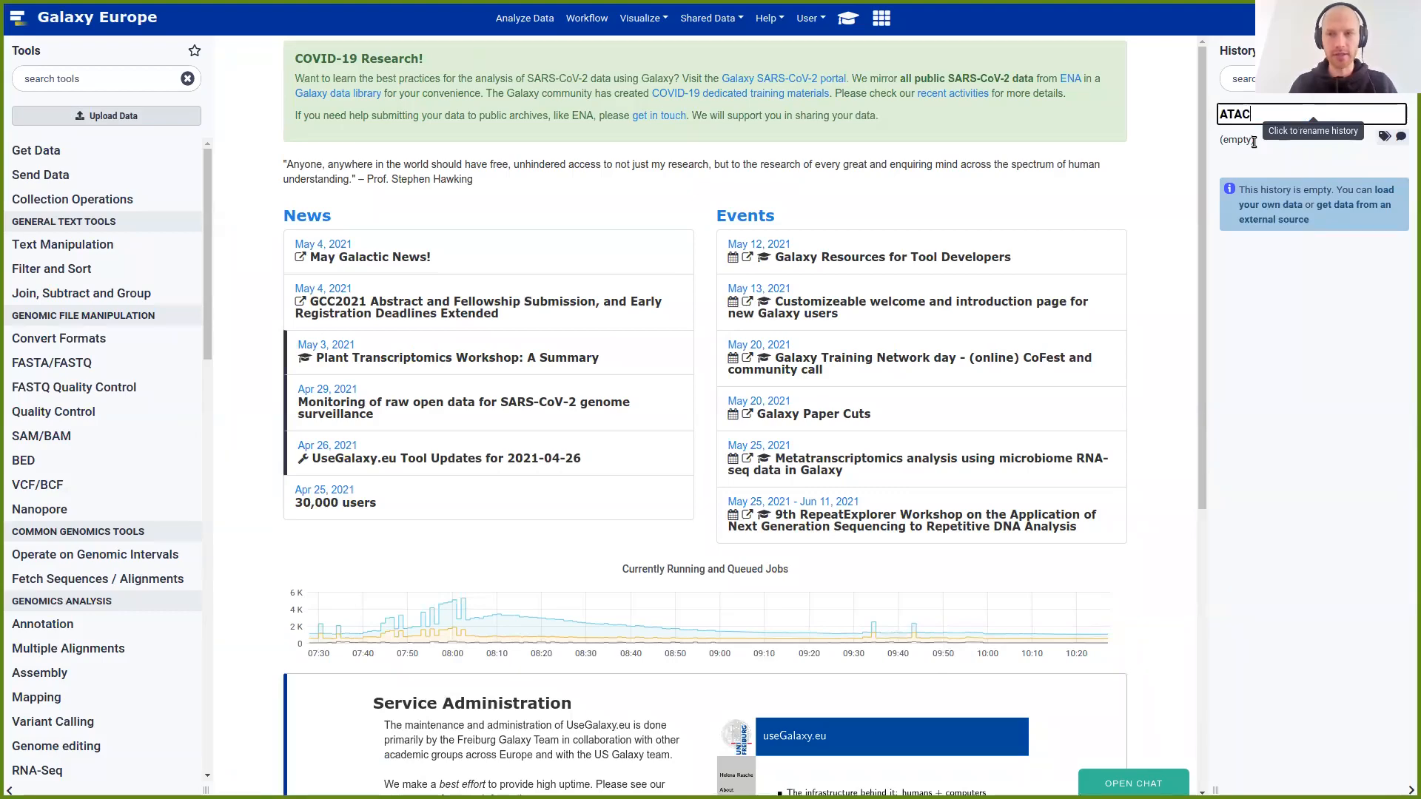
pyautogui.write('-Tr')
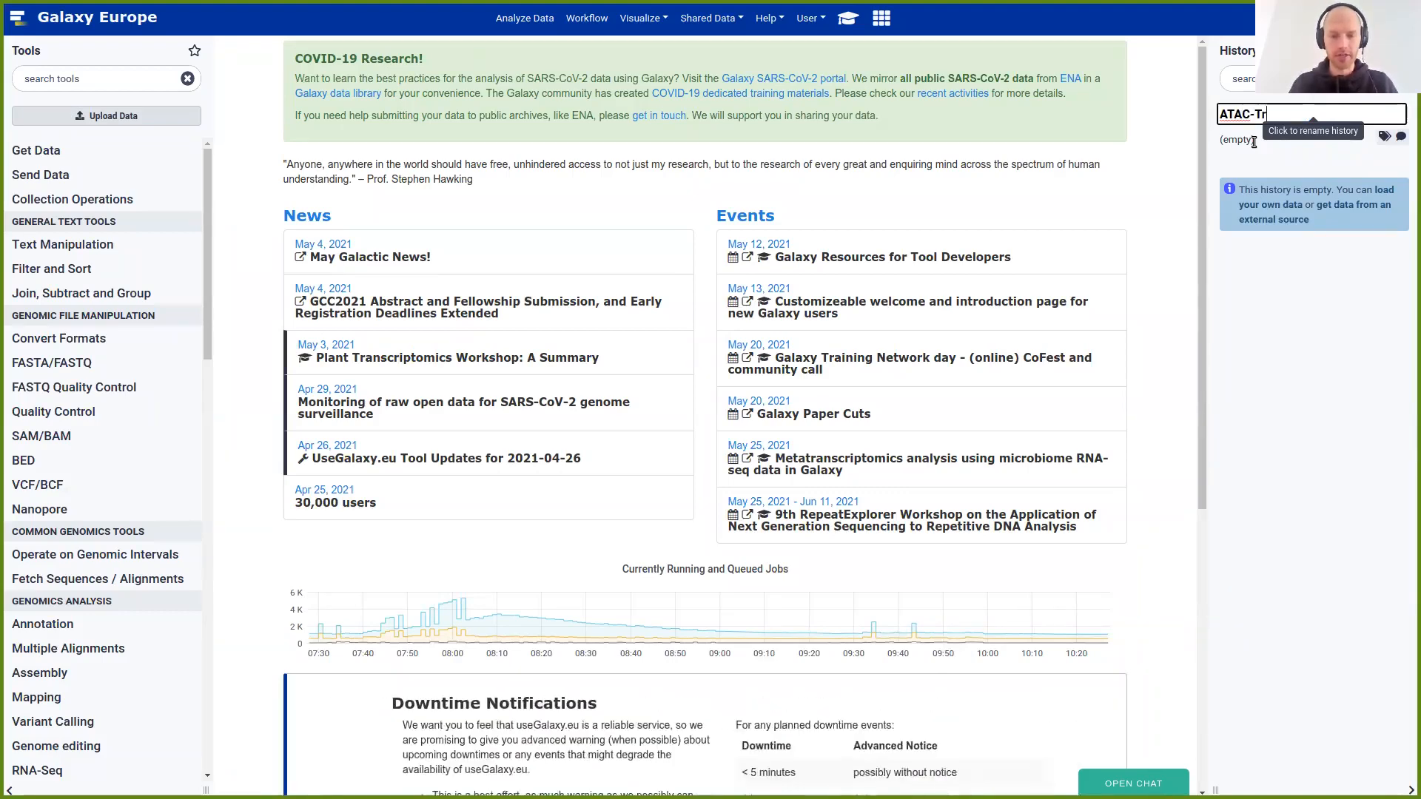
pyautogui.write('aining')
pyautogui.press('Return')
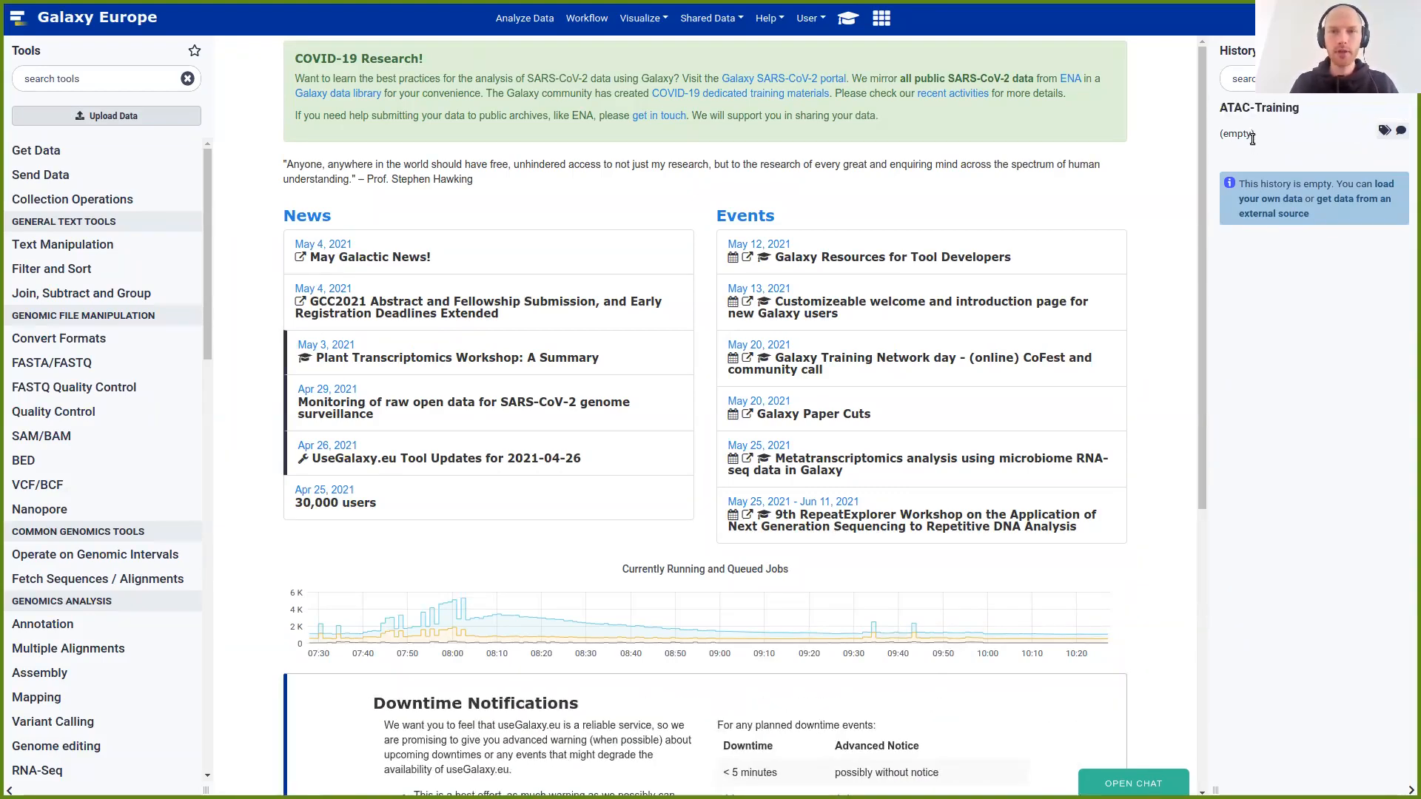
# Copy the three Zenodo file links from the tutorial's Data upload instructions and return to the Galaxy main page
pyautogui.click(846, 18)
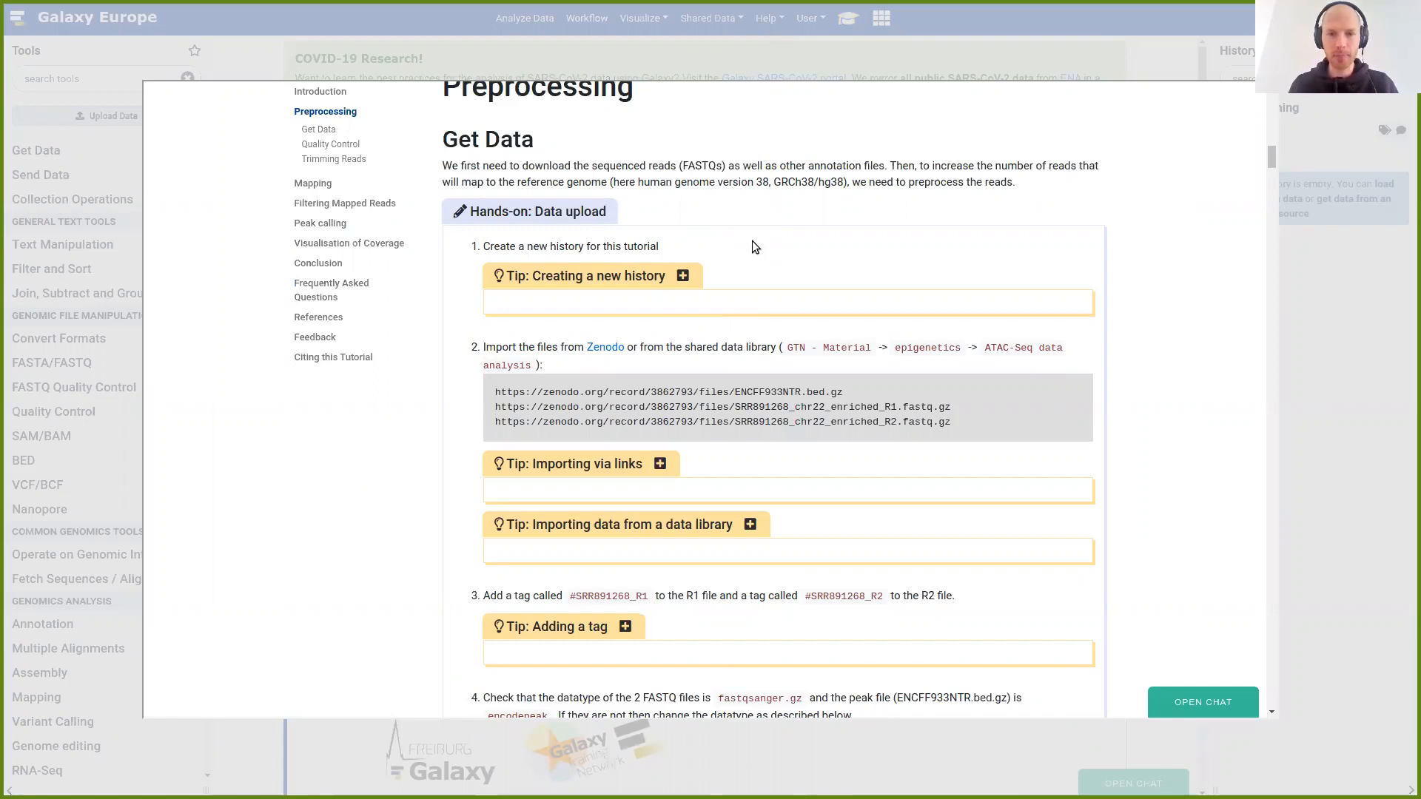
pyautogui.moveTo(955, 424); pyautogui.dragTo(851, 388)
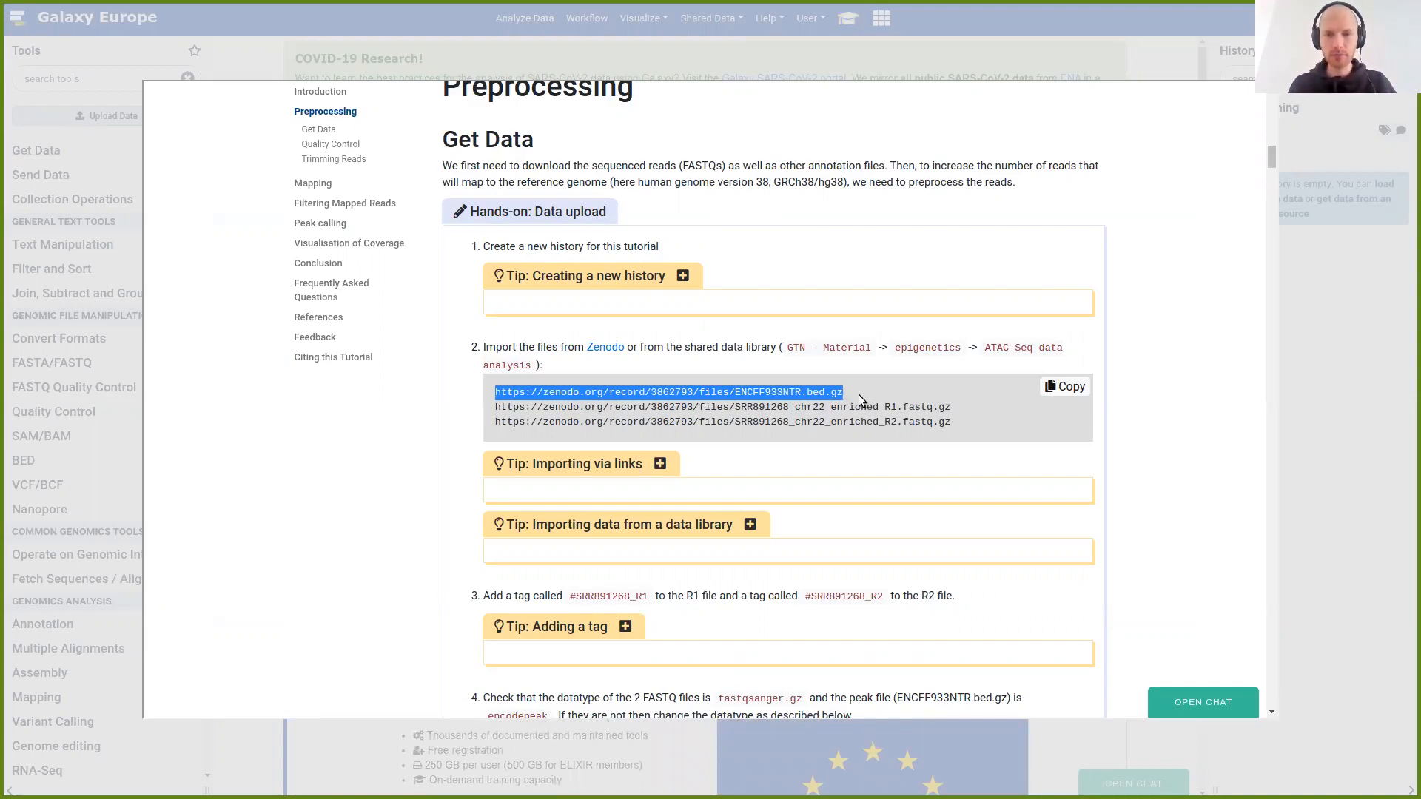
pyautogui.click(837, 396)
pyautogui.scroll(-2, 559, 310)
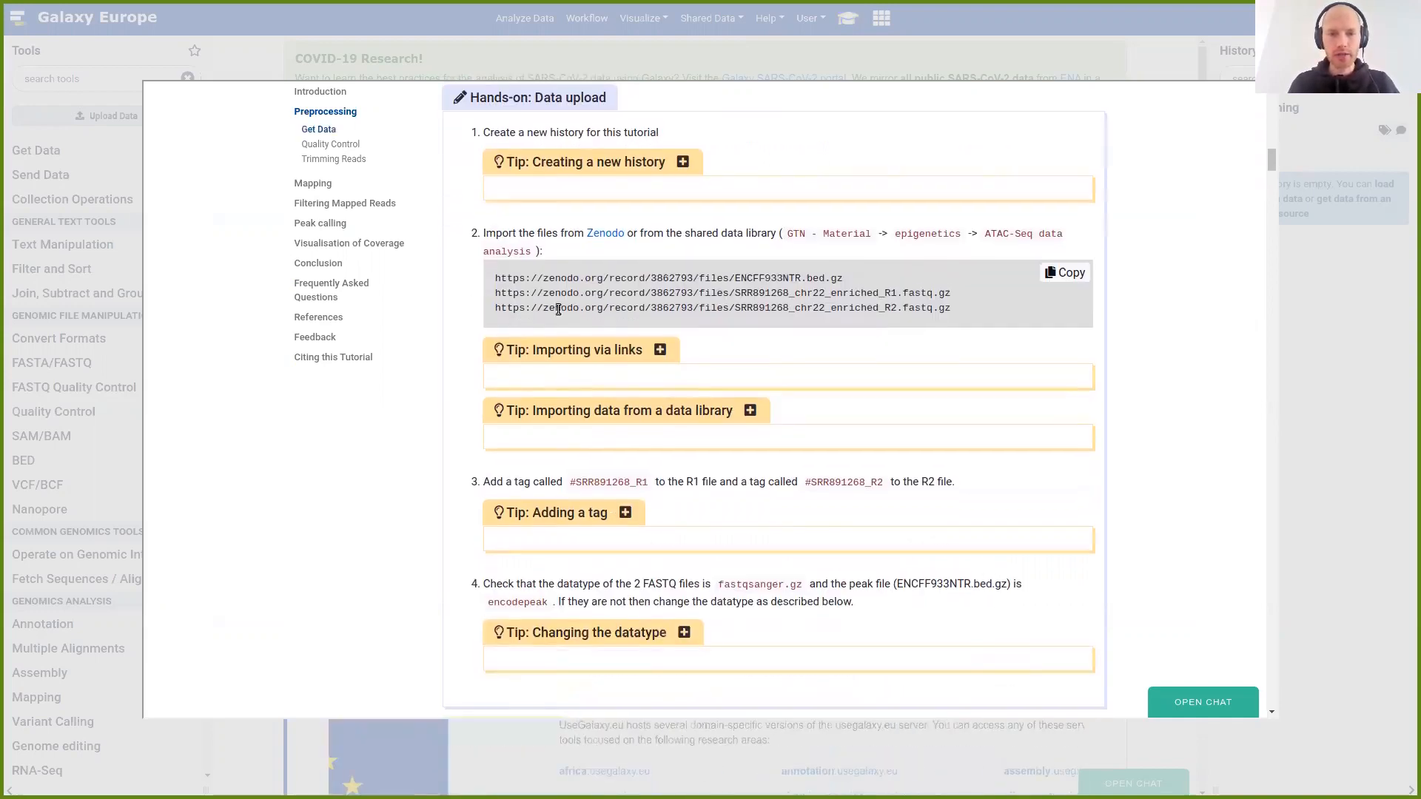
pyautogui.click(1070, 270)
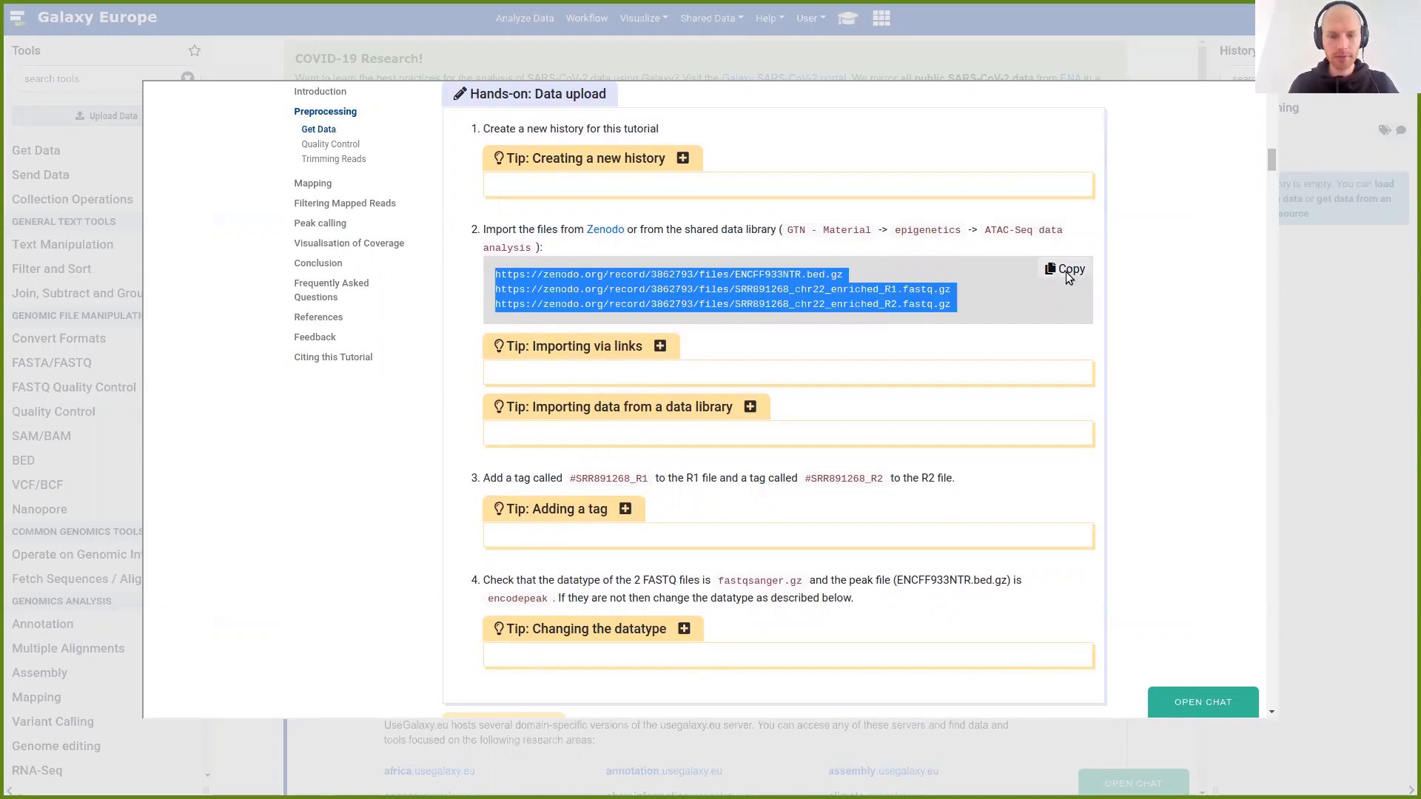
pyautogui.click(604, 60)
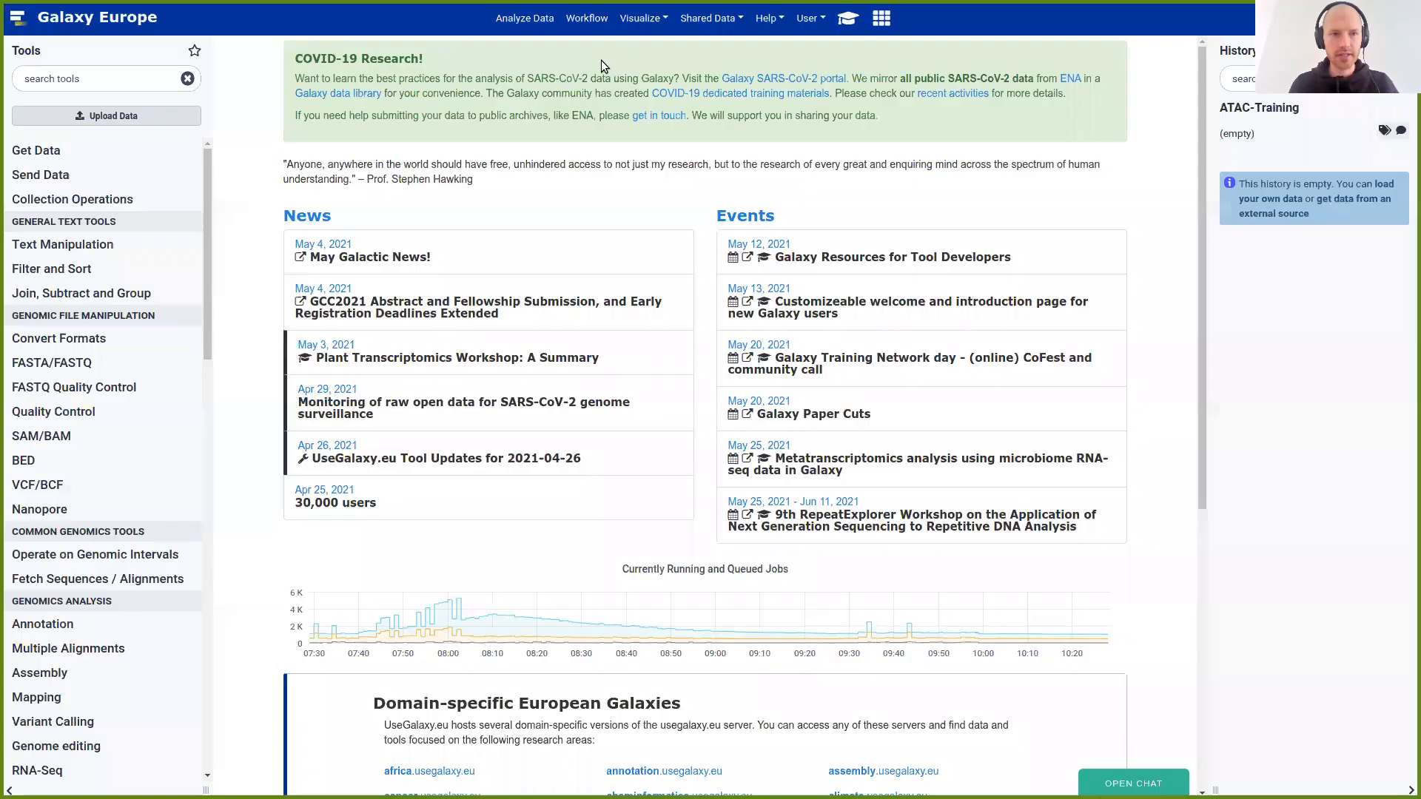
# Upload the three copied Zenodo links (ENCFF933NTR.bed.gz and the SRR891268_chr22_enriched R1 and R2 fastq.gz files) as pasted data and close the upload dialog
pyautogui.click(128, 117)
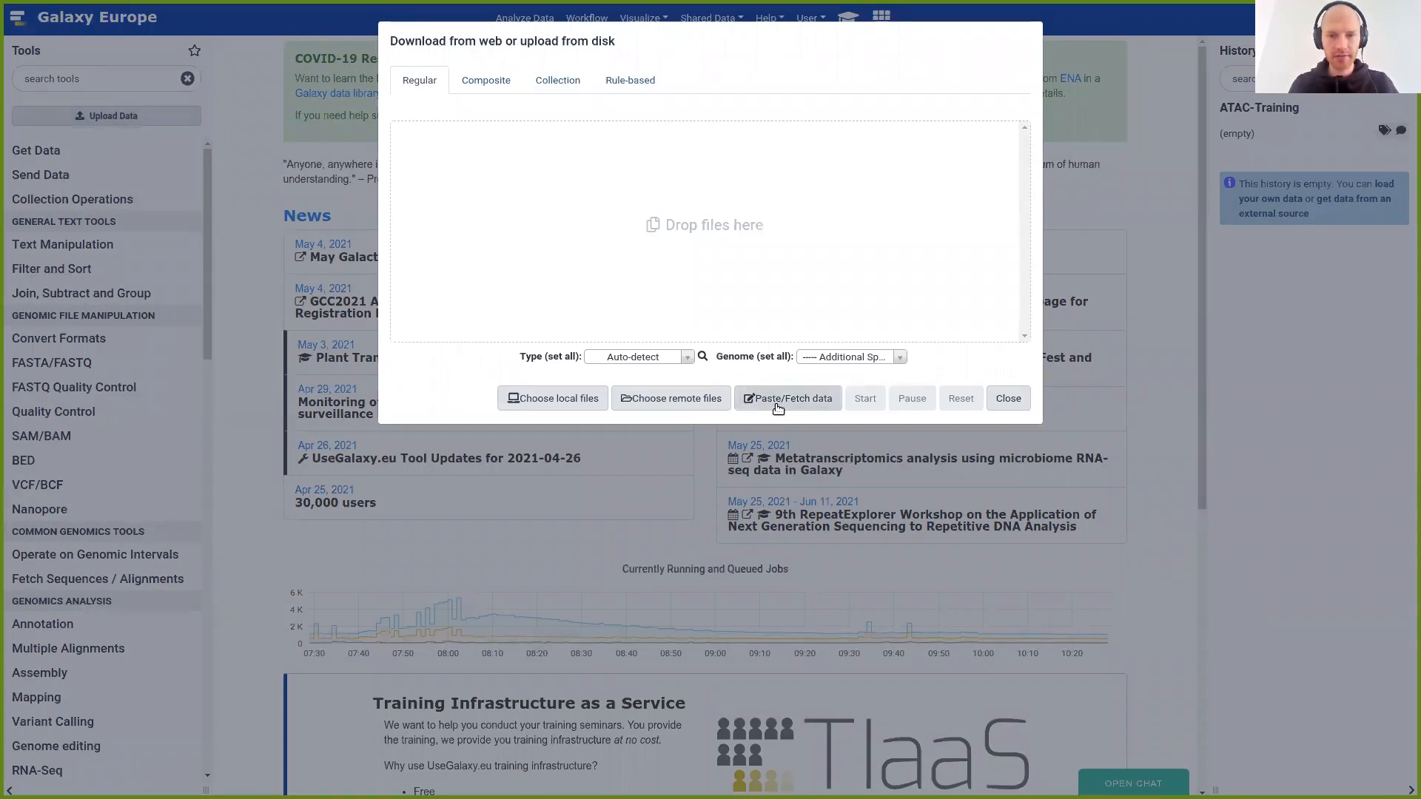
pyautogui.click(784, 400)
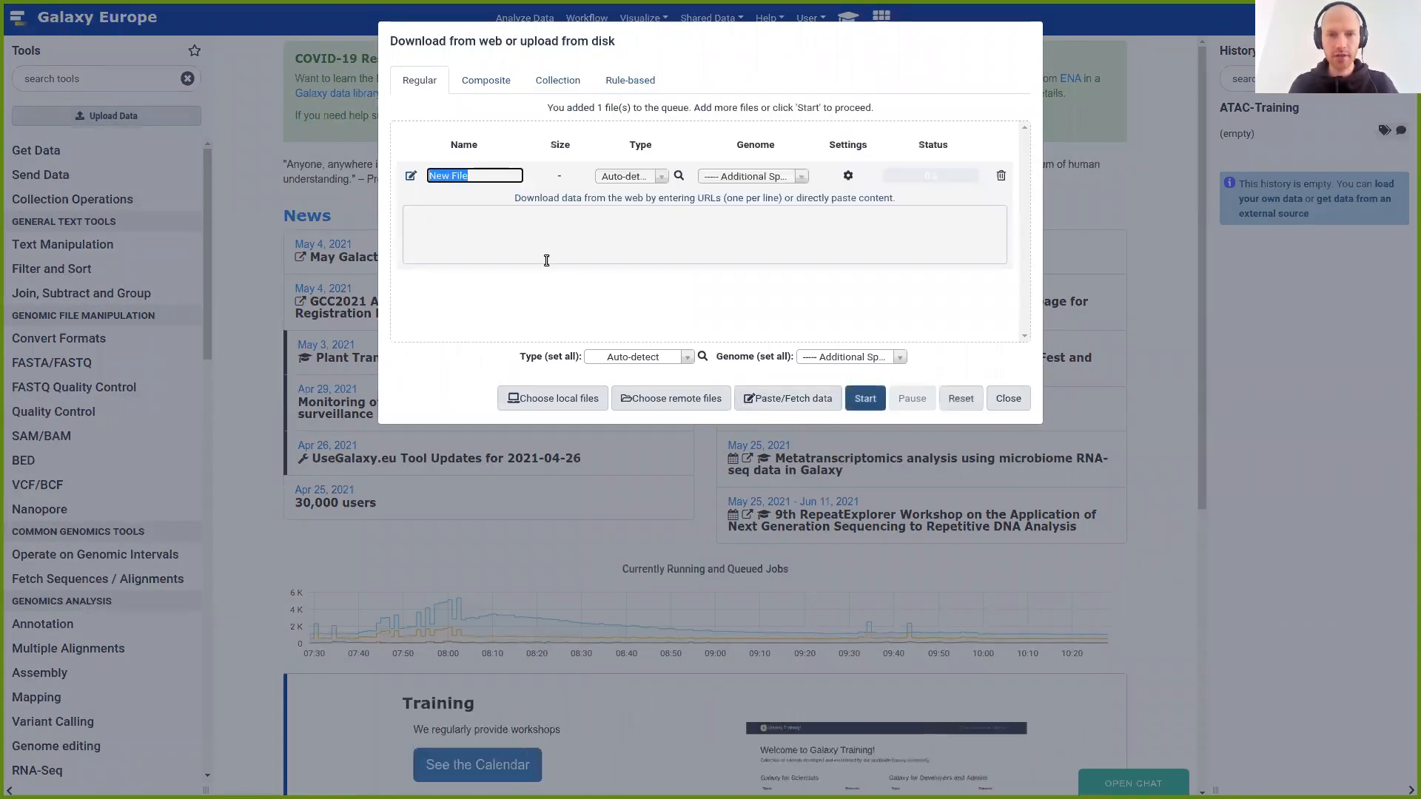
pyautogui.click(441, 235)
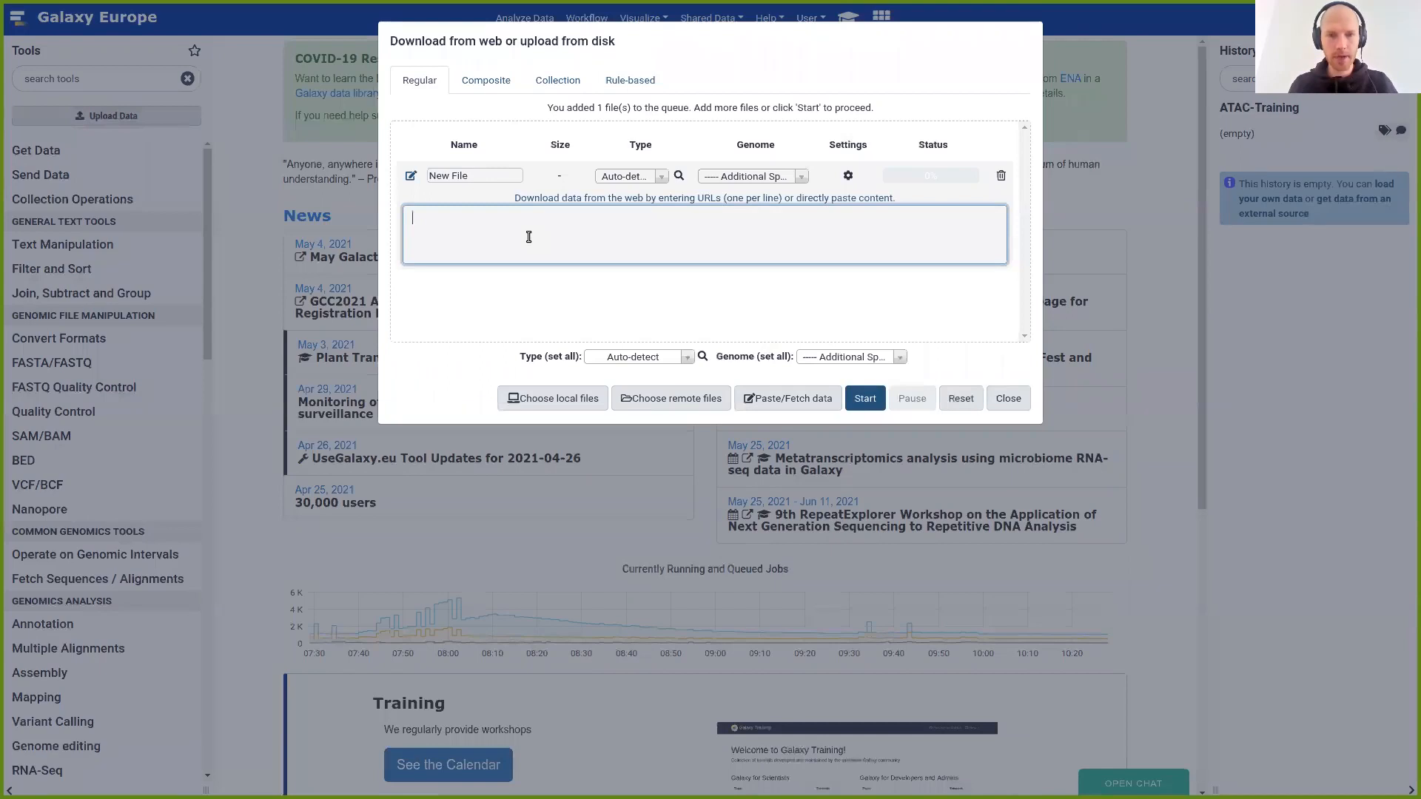
pyautogui.hotkey('ctrl', 'v')
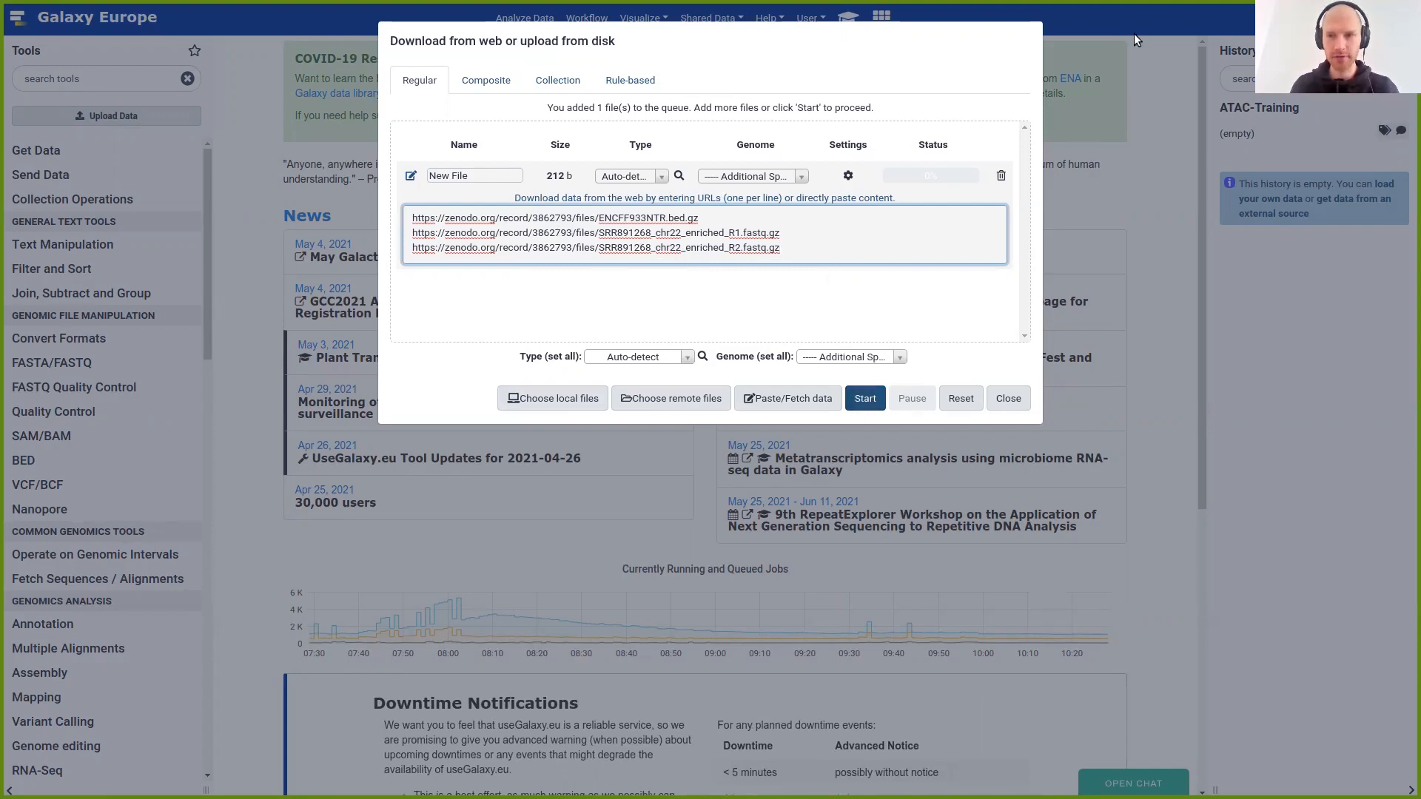
pyautogui.click(866, 399)
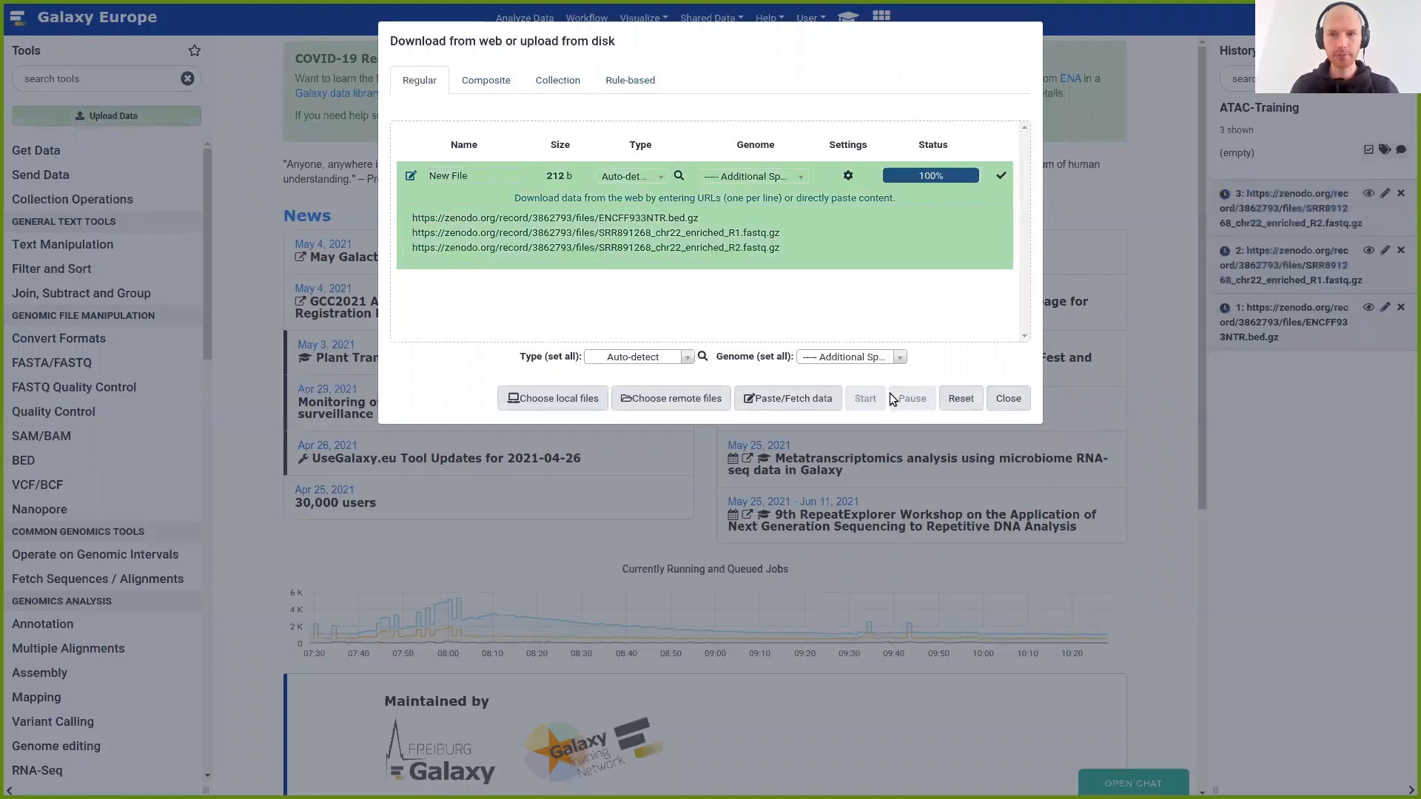
pyautogui.click(1274, 412)
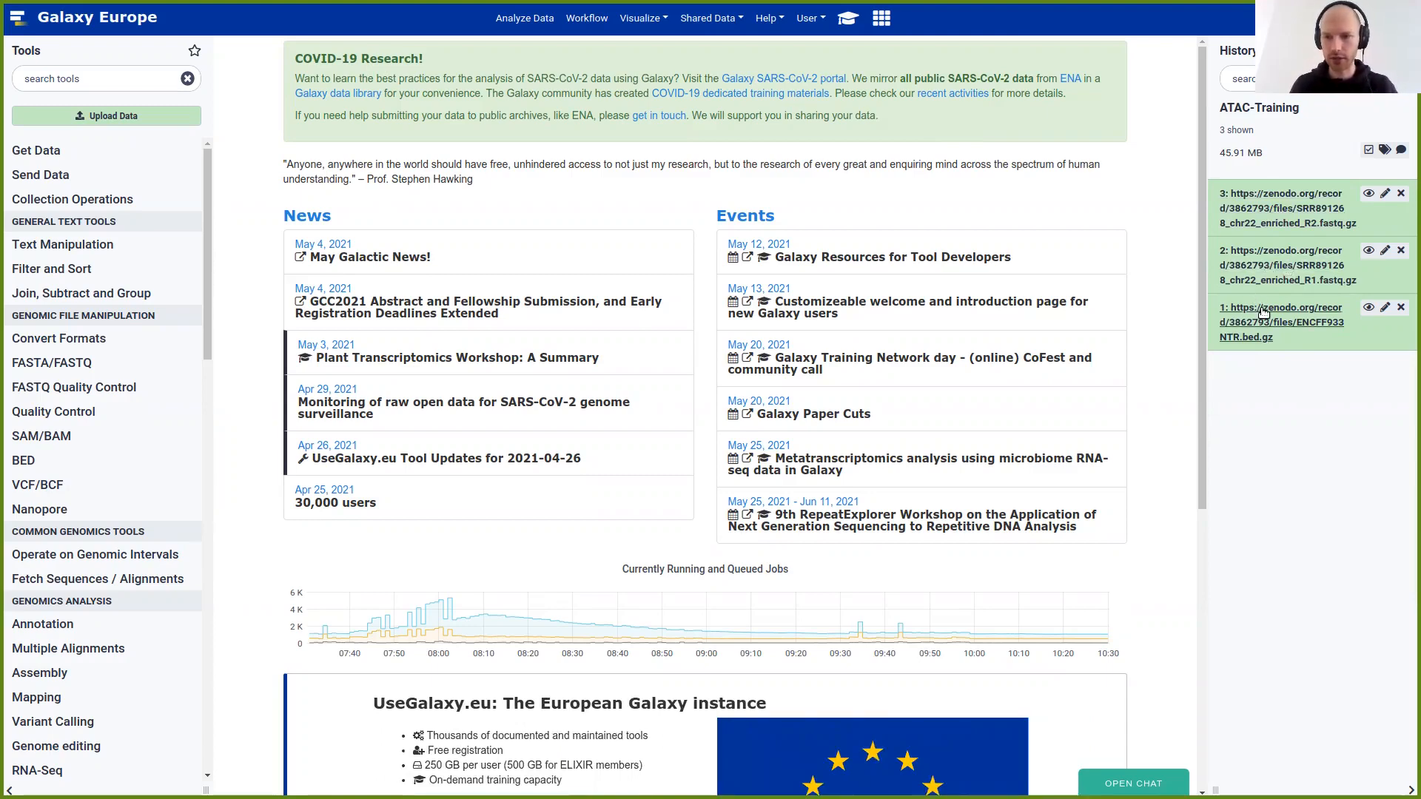
# Try to rename dataset 1 as ENCFF933NTR.bed.gz by stripping the Zenodo URL prefix from its name
pyautogui.click(1386, 309)
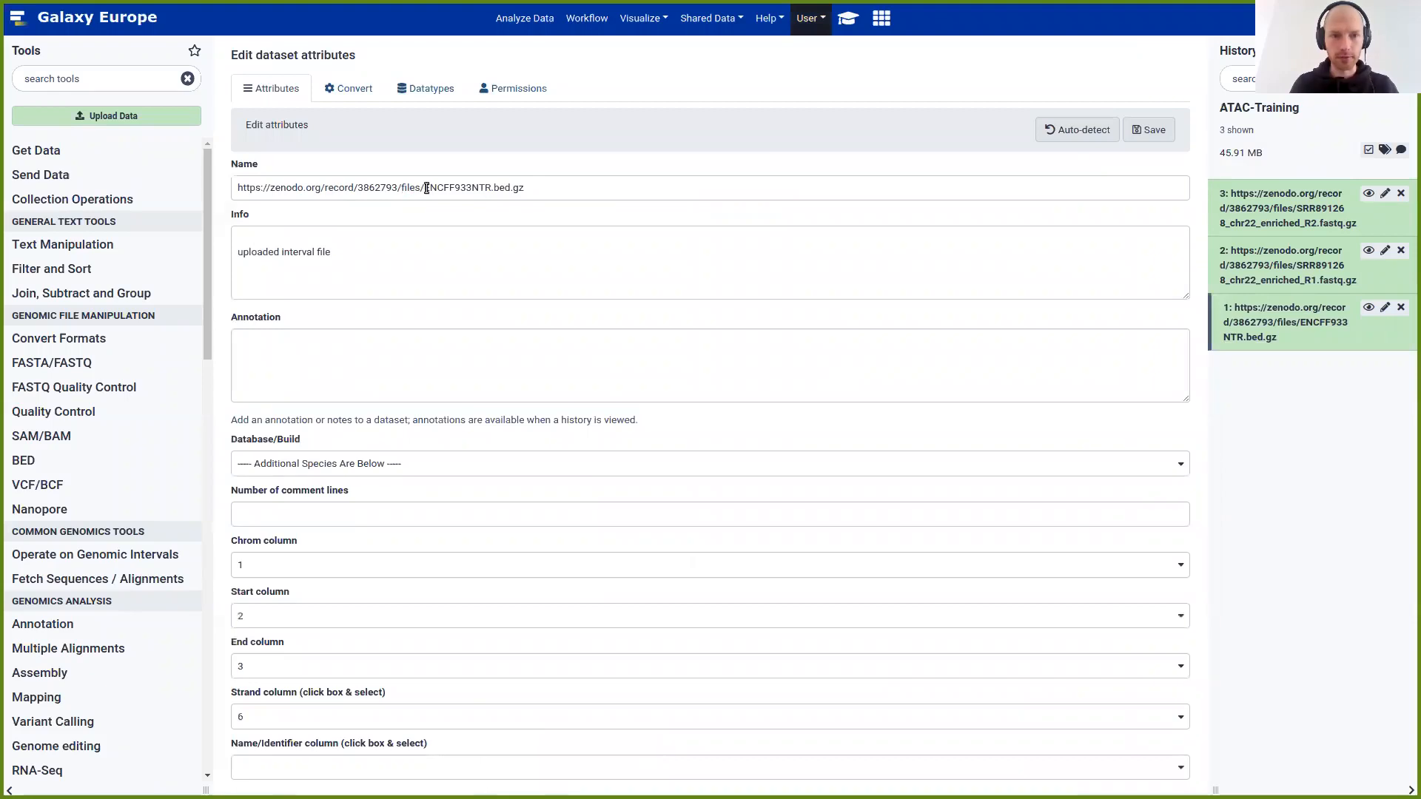
pyautogui.moveTo(424, 189); pyautogui.dragTo(181, 204)
pyautogui.press('BackSpace')
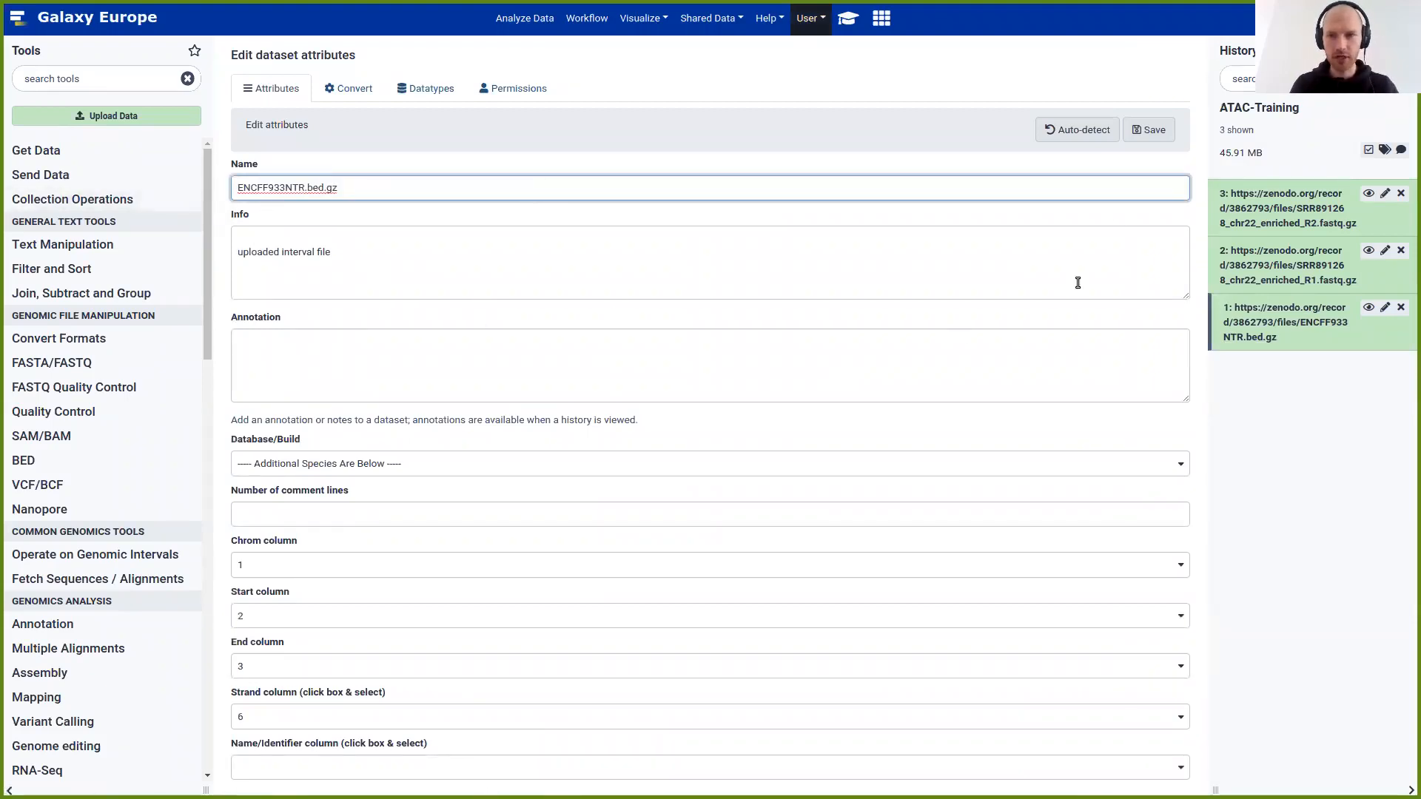
pyautogui.click(1151, 131)
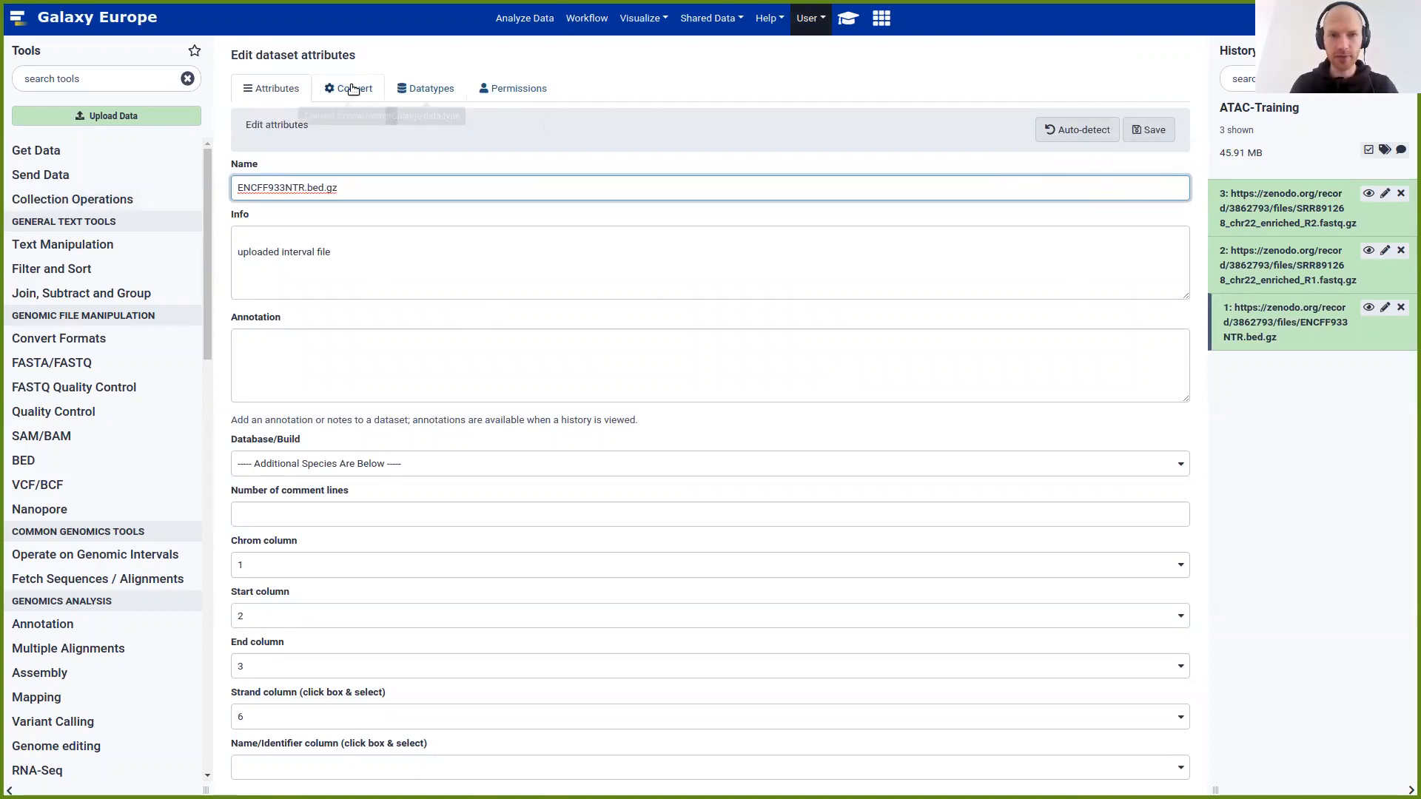
# Change the datatype of the ENCFF933NTR dataset to bed
pyautogui.click(411, 90)
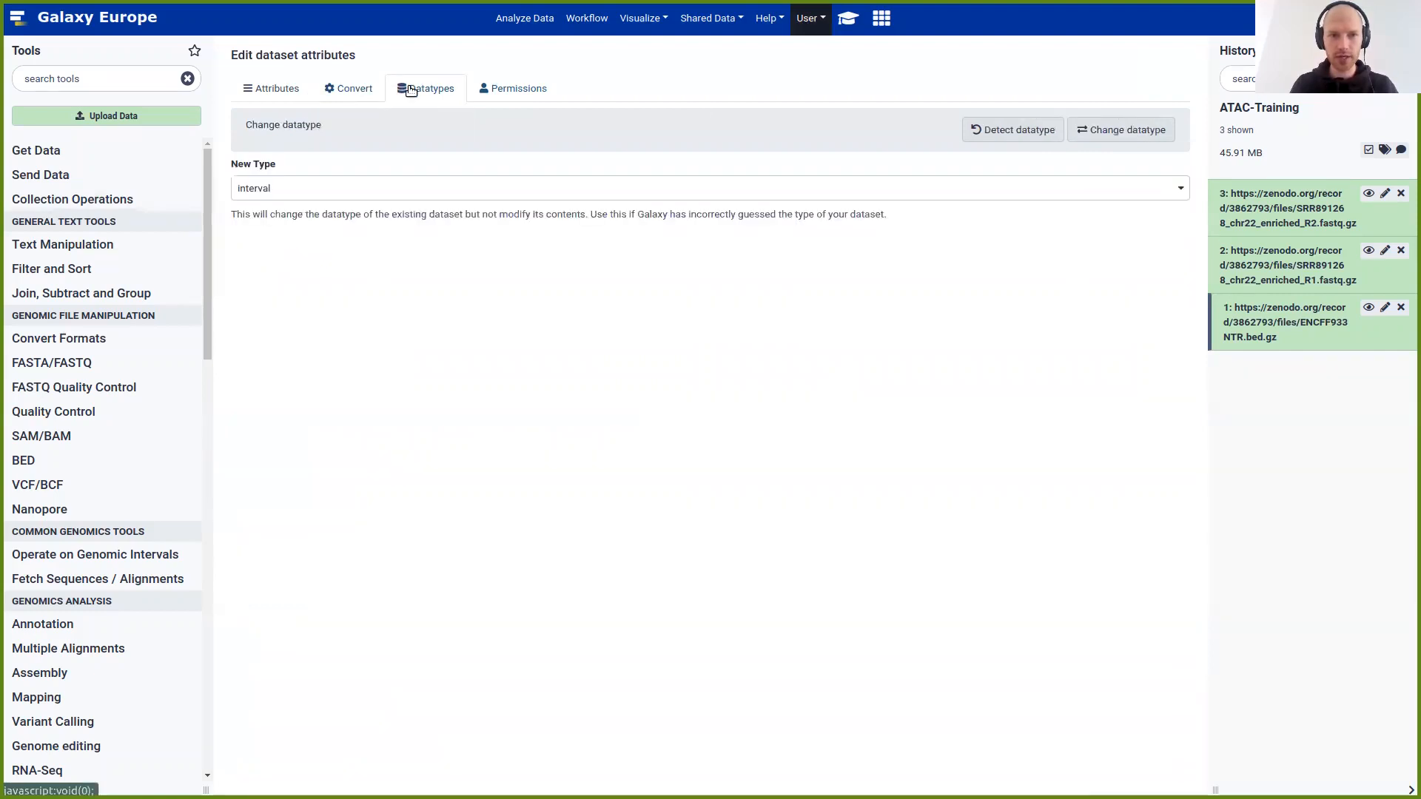
pyautogui.click(301, 190)
pyautogui.click(300, 188)
pyautogui.click(301, 188)
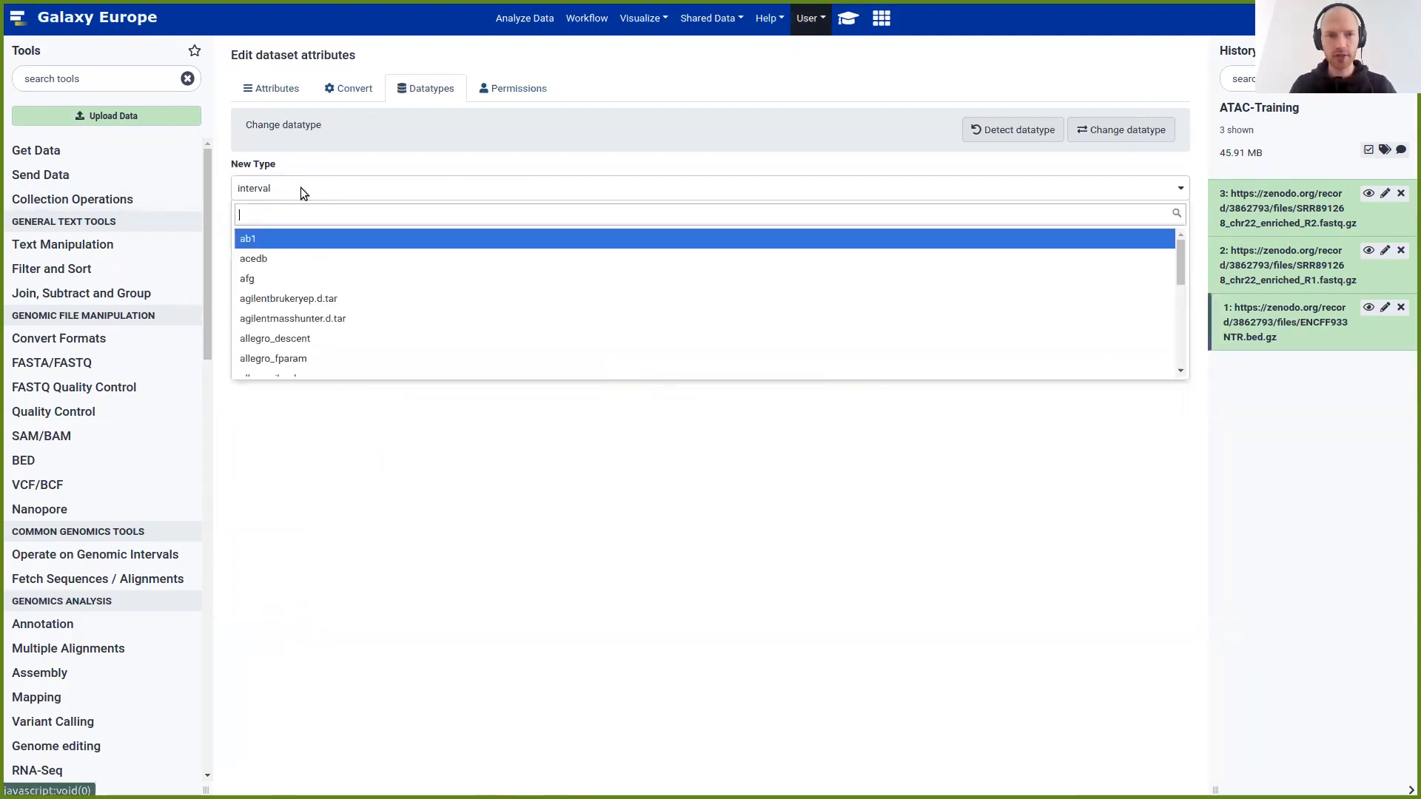
pyautogui.write('bed')
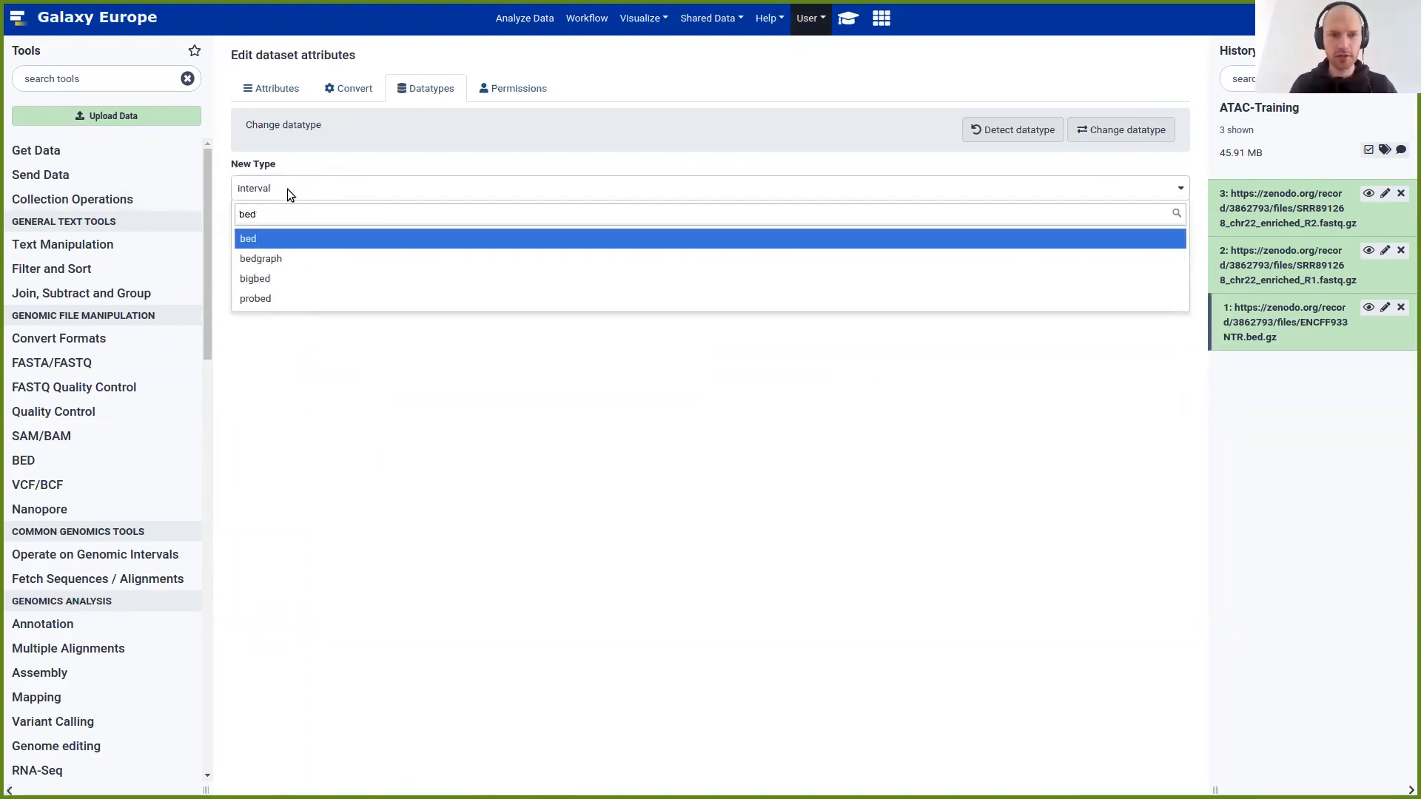
pyautogui.click(262, 238)
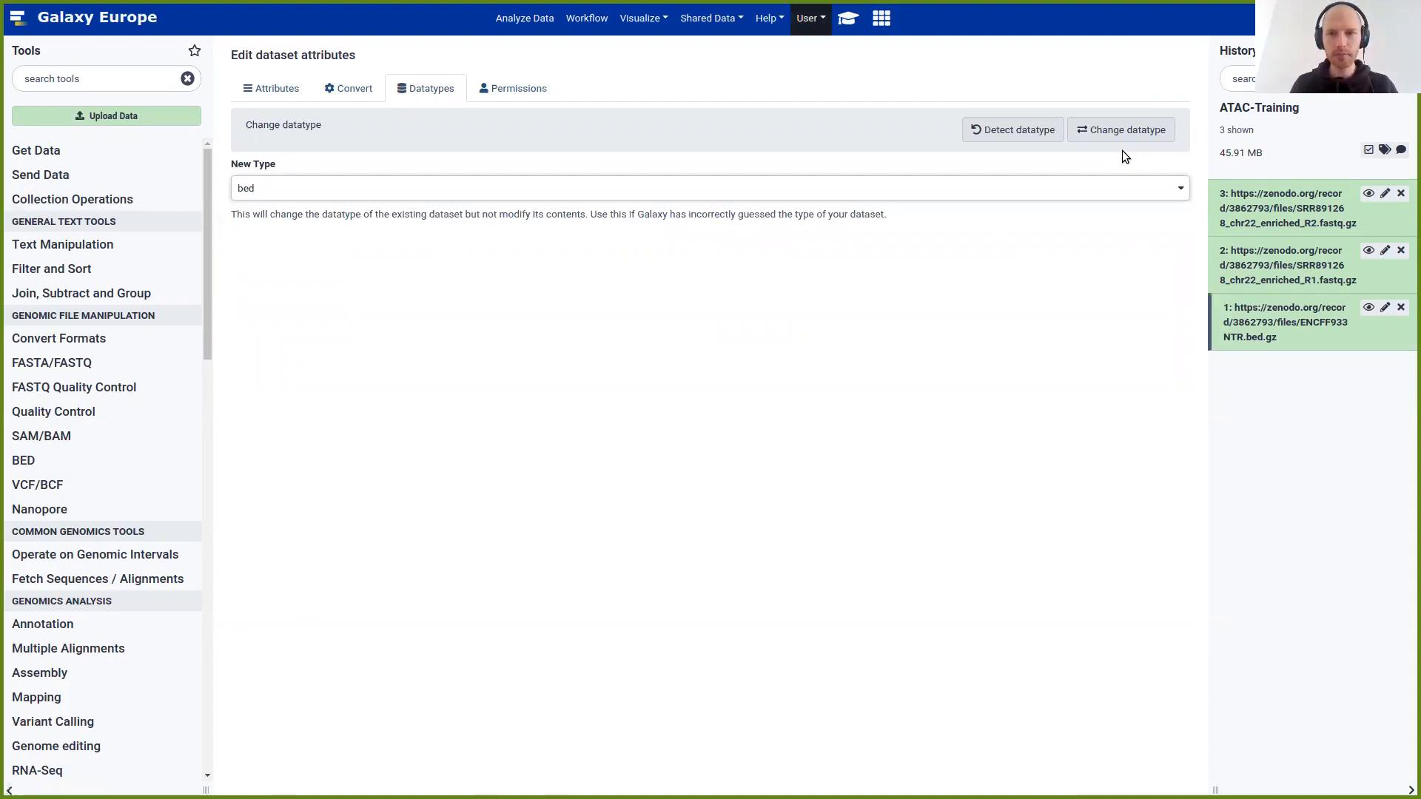
pyautogui.click(1120, 132)
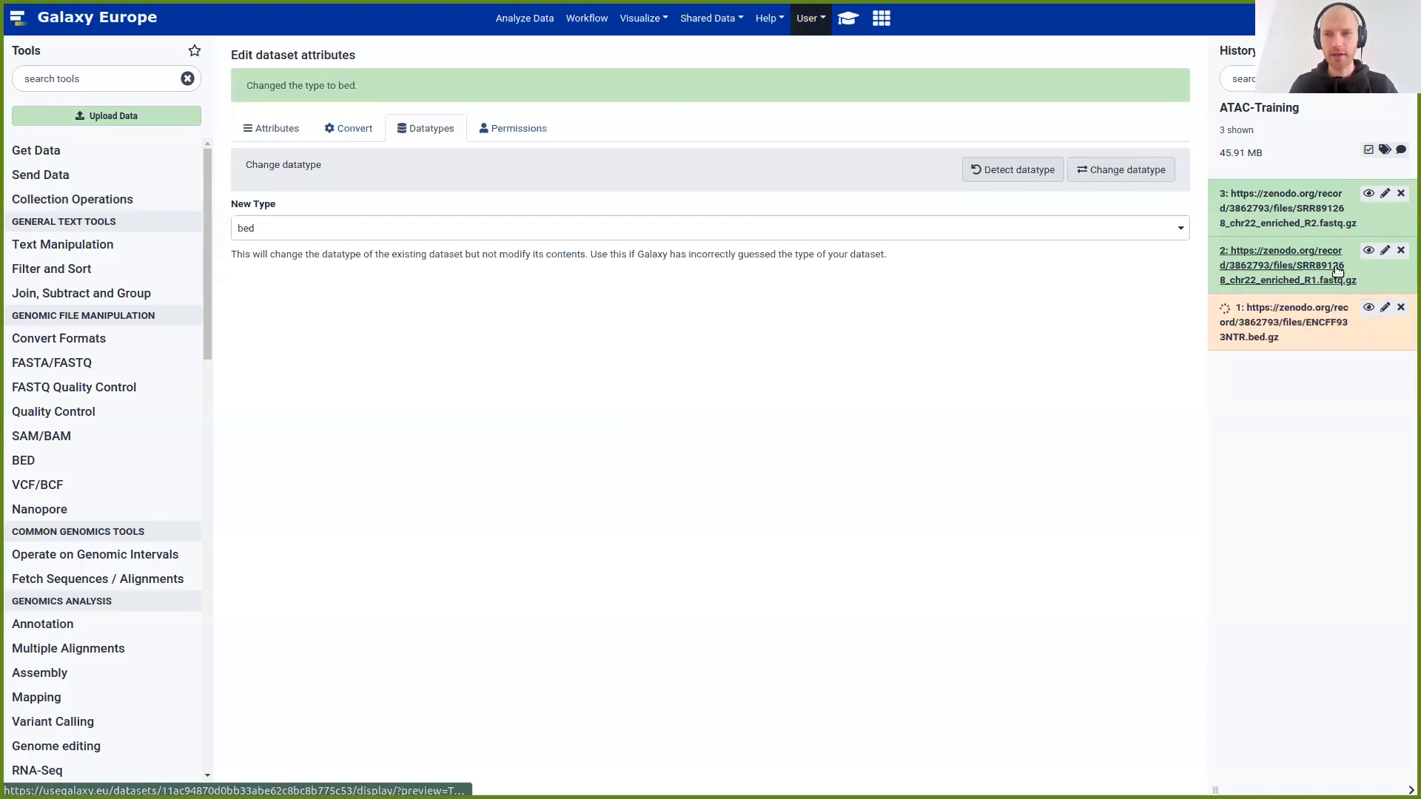
# Rename dataset 2 as SRR891268_chr22_enriched_R1.fastq.gz by removing the URL prefix, and save its attributes
pyautogui.click(1383, 255)
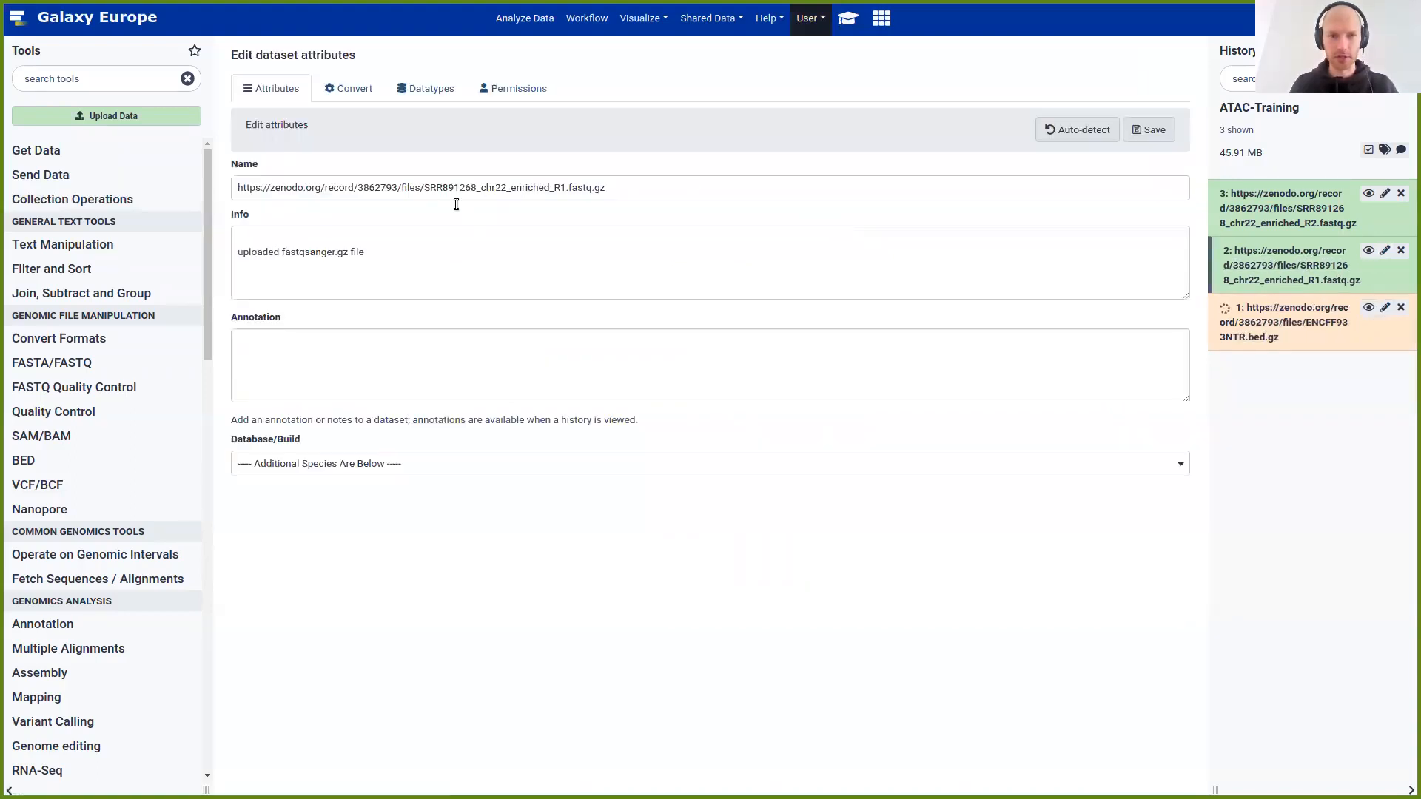
pyautogui.moveTo(424, 189); pyautogui.dragTo(226, 191)
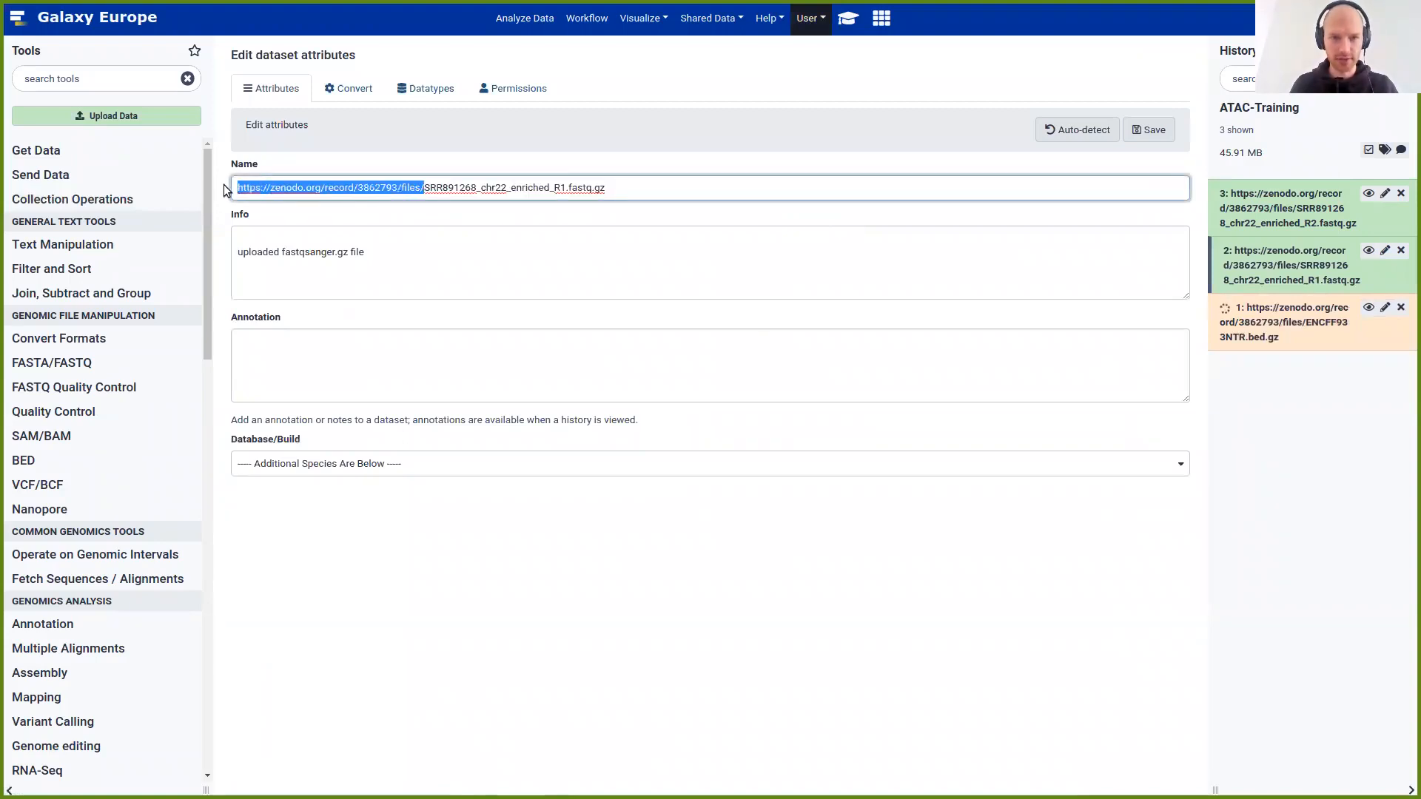
pyautogui.press('BackSpace')
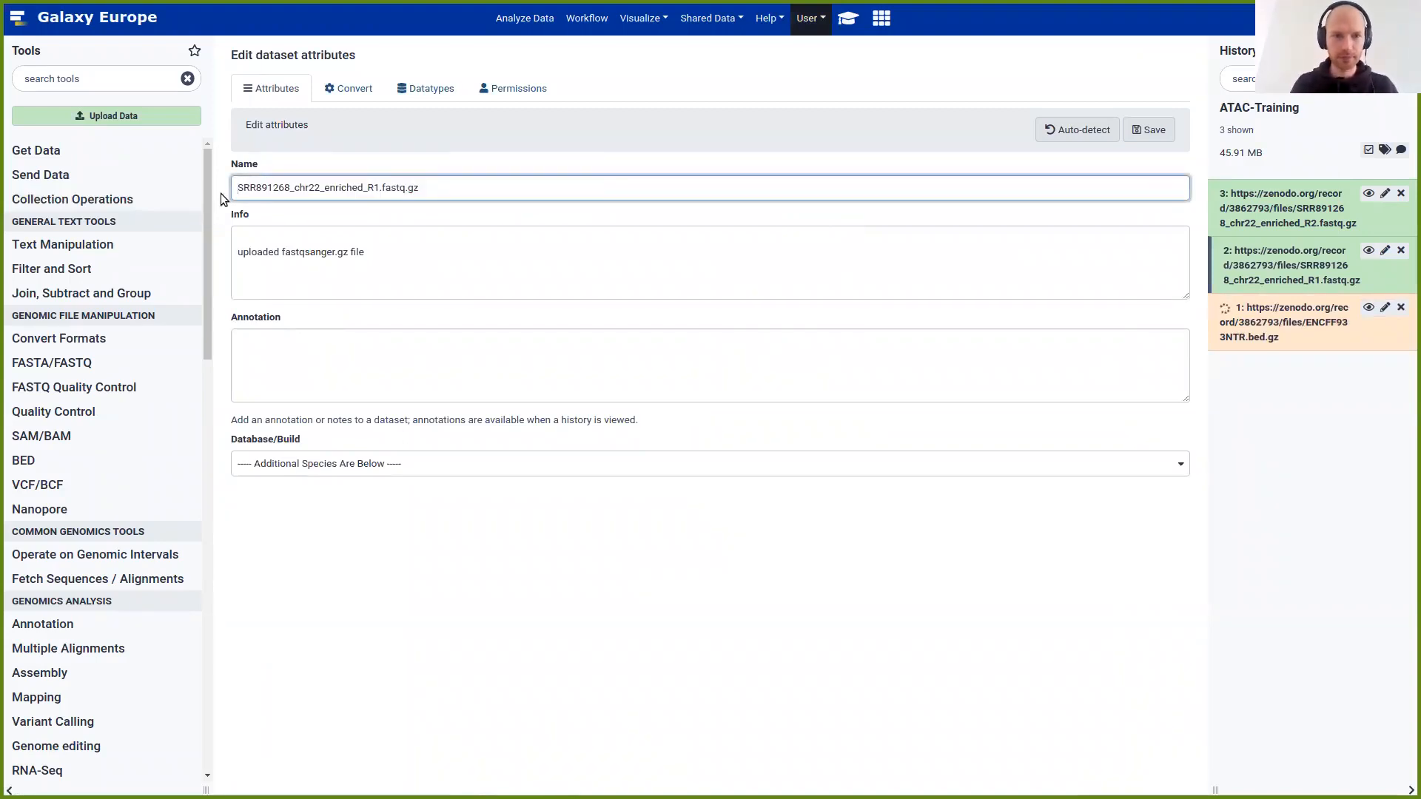
pyautogui.click(1156, 138)
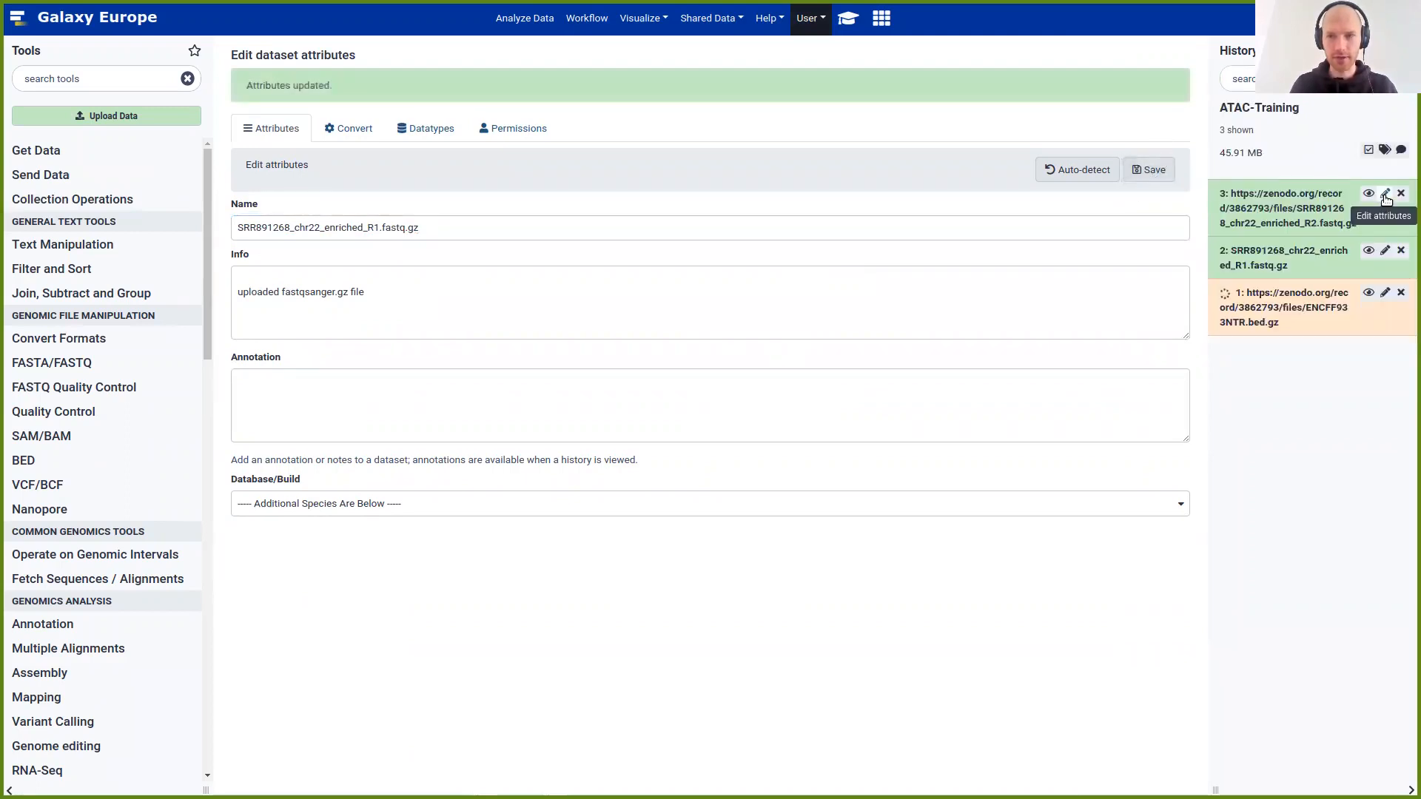
# Rename dataset 3 as SRR891268_chr22_enriched_R2.fastq.gz by removing the URL prefix, and save its attributes
pyautogui.click(1385, 195)
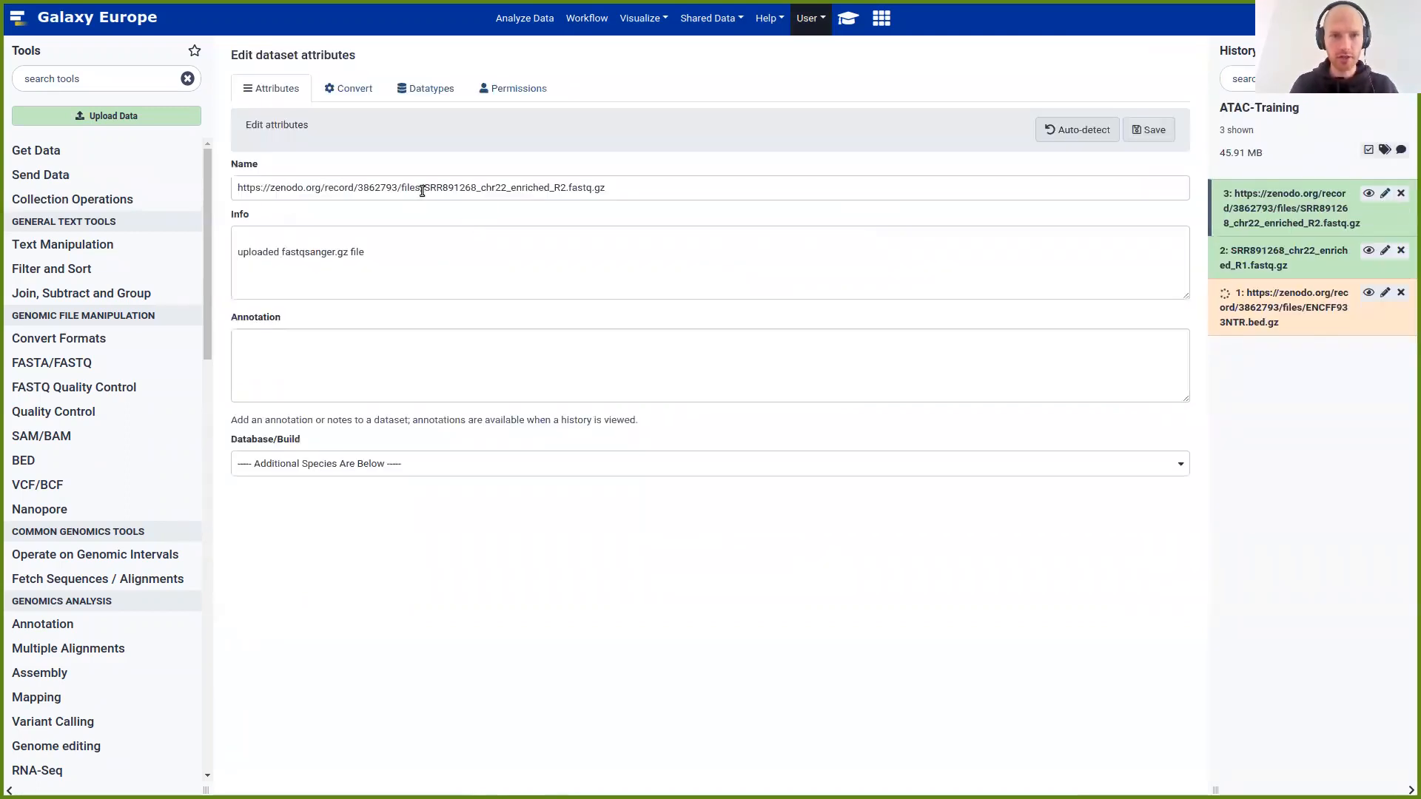
pyautogui.moveTo(422, 190); pyautogui.dragTo(201, 176)
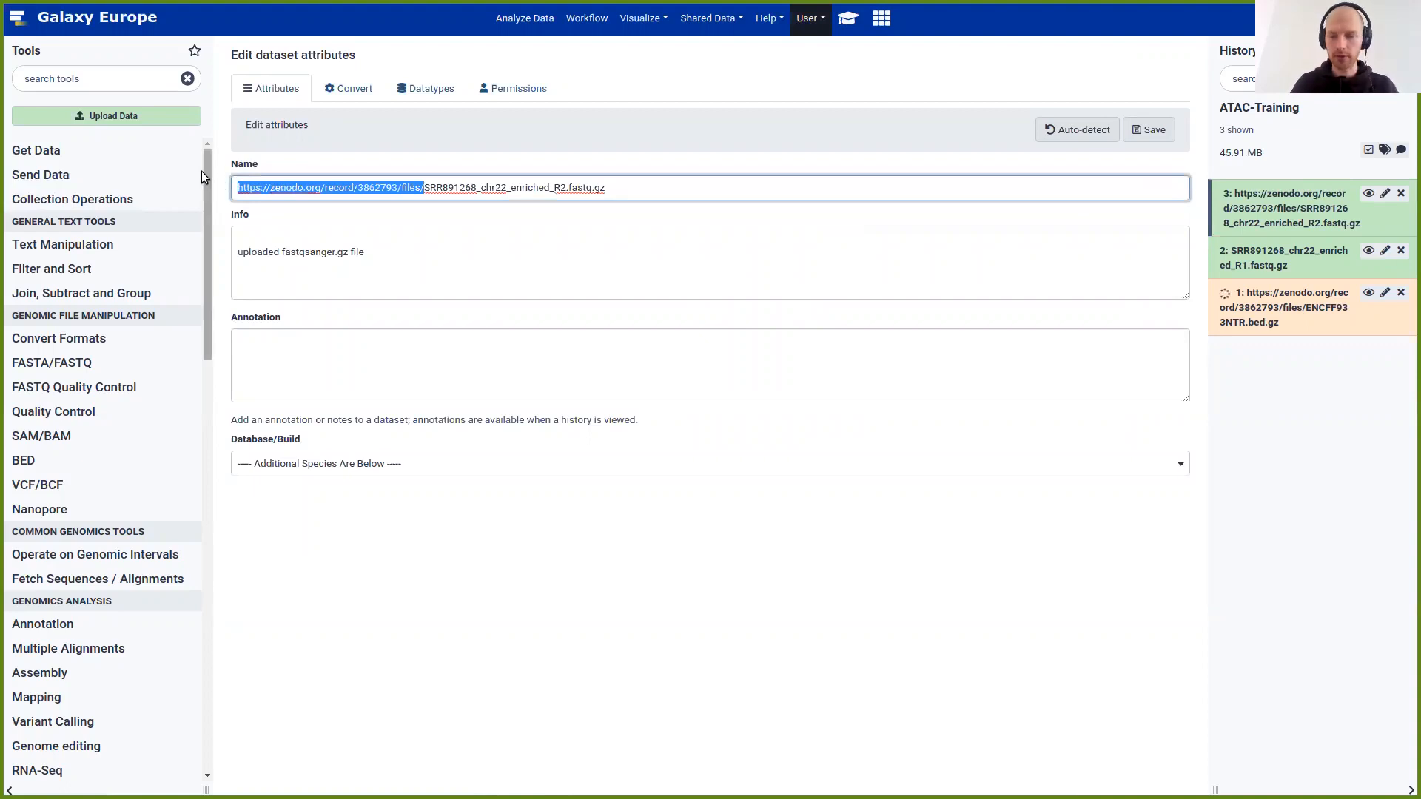
pyautogui.press('BackSpace')
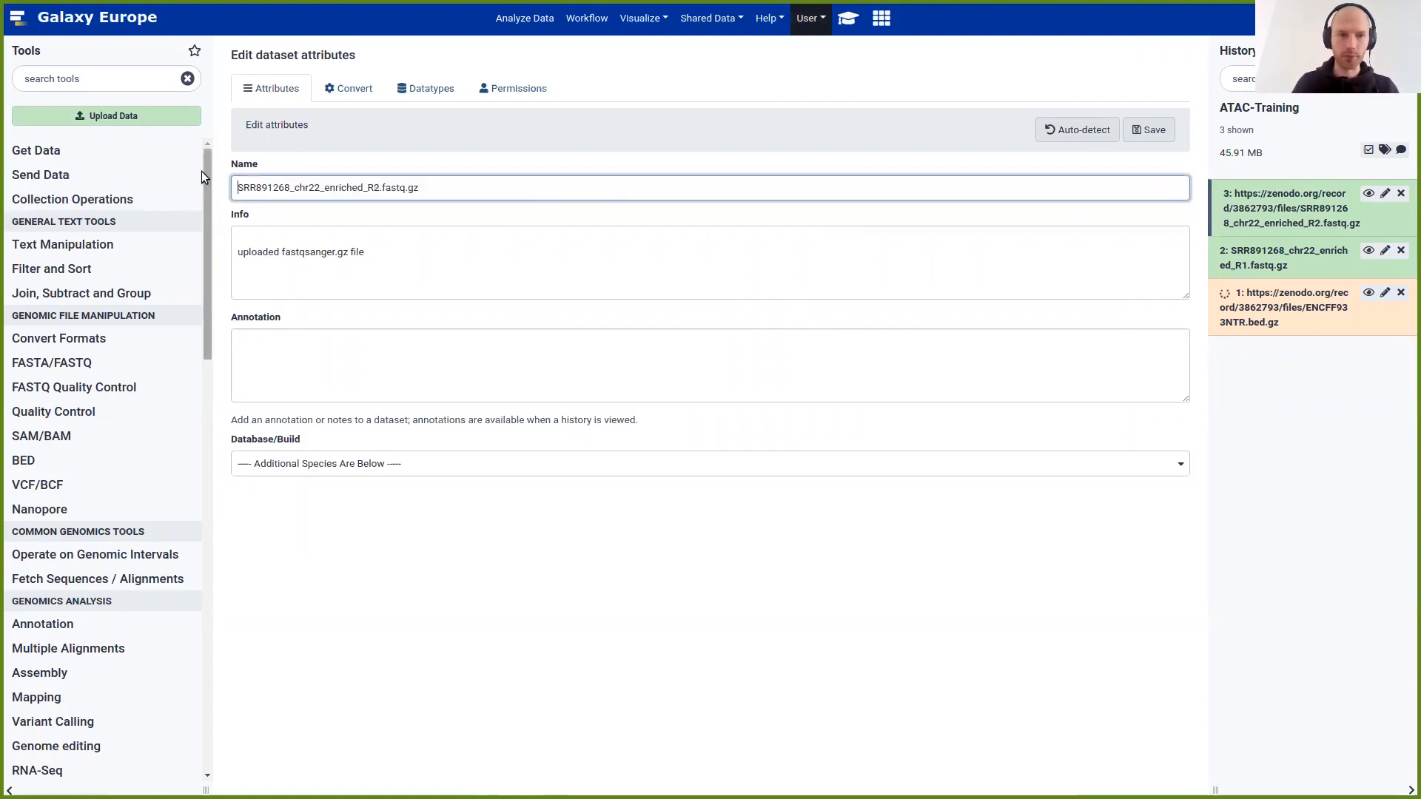
pyautogui.click(1148, 133)
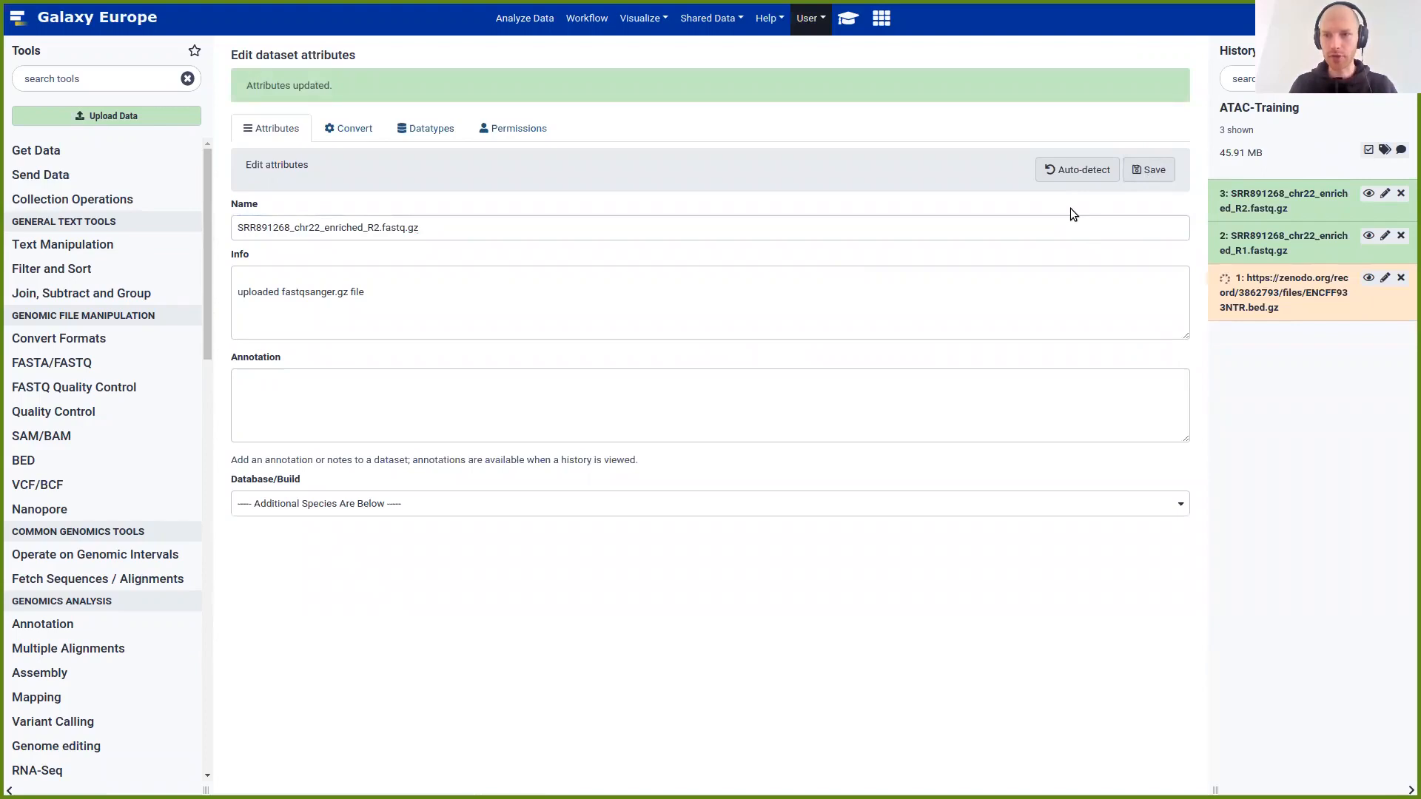
# Rename dataset 1 as ENCFF933NTR.bed.gz by removing the URL prefix, and save its attributes
pyautogui.click(1384, 282)
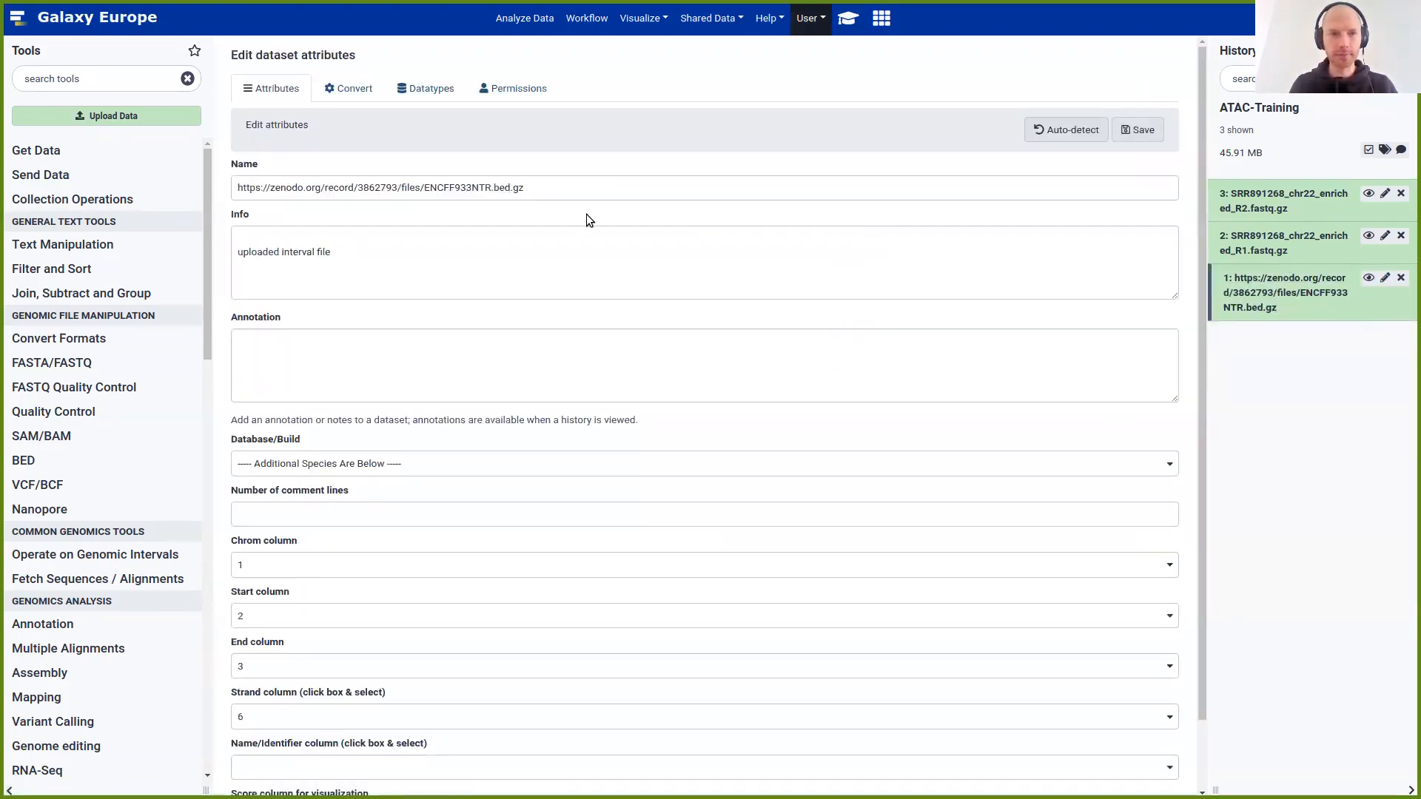
pyautogui.moveTo(424, 188); pyautogui.dragTo(170, 192)
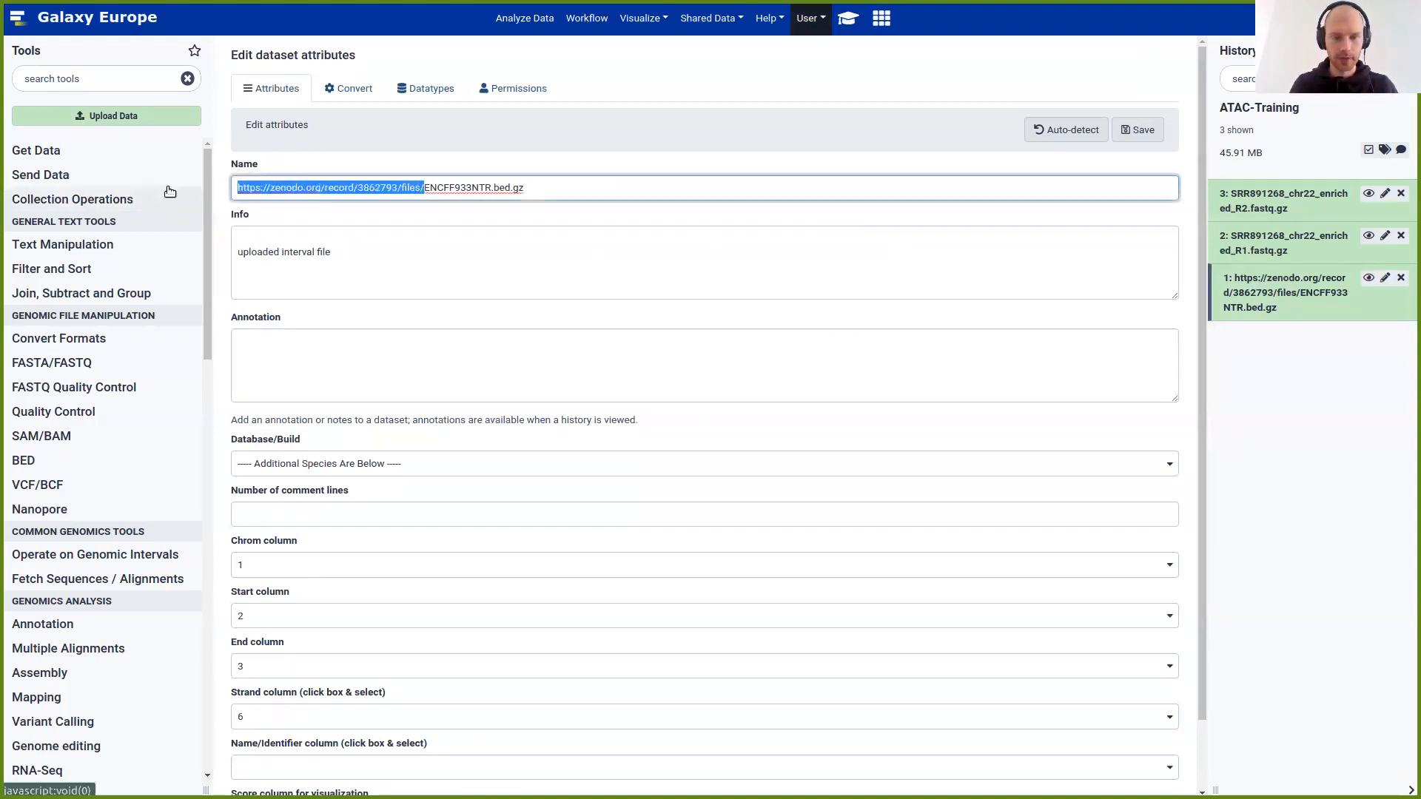
pyautogui.press('BackSpace')
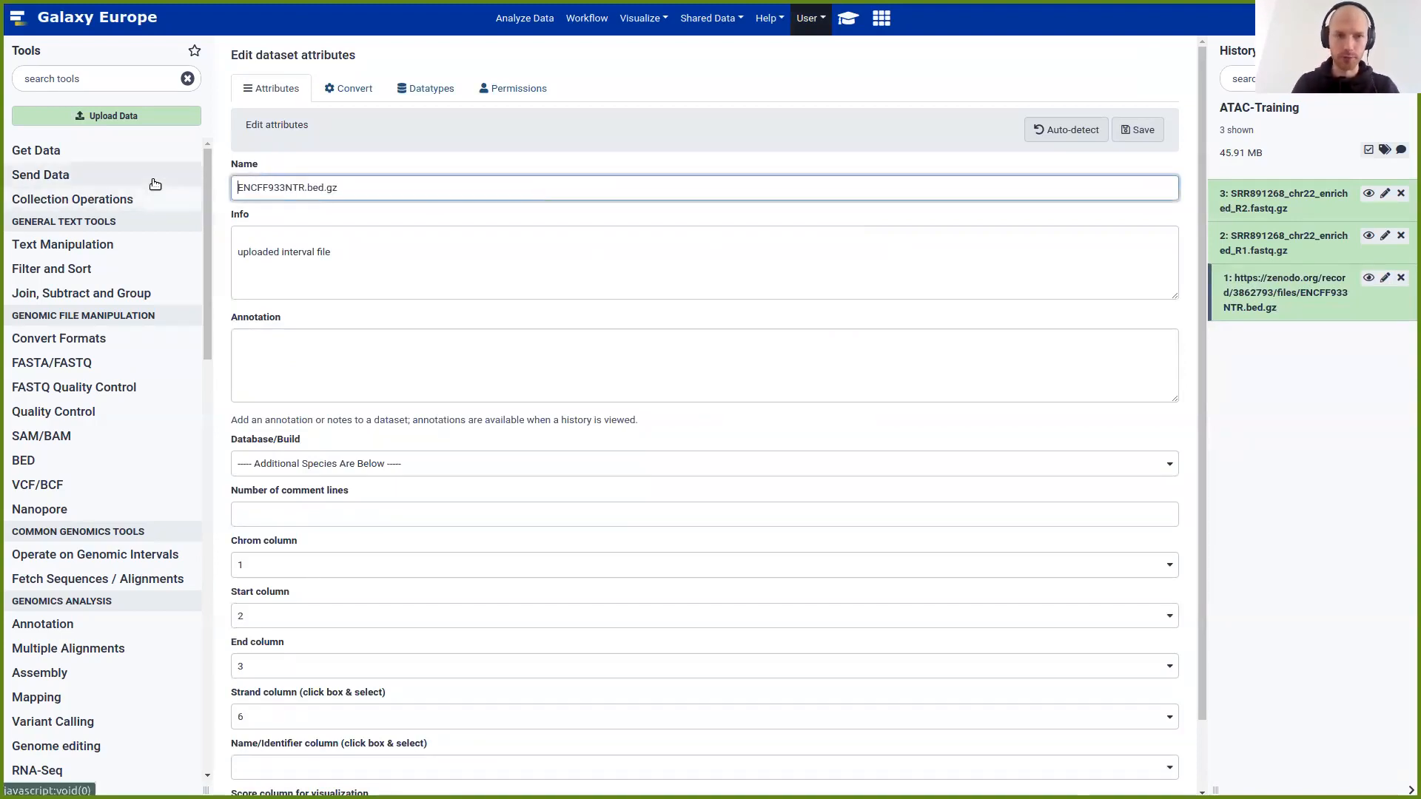
pyautogui.click(1139, 132)
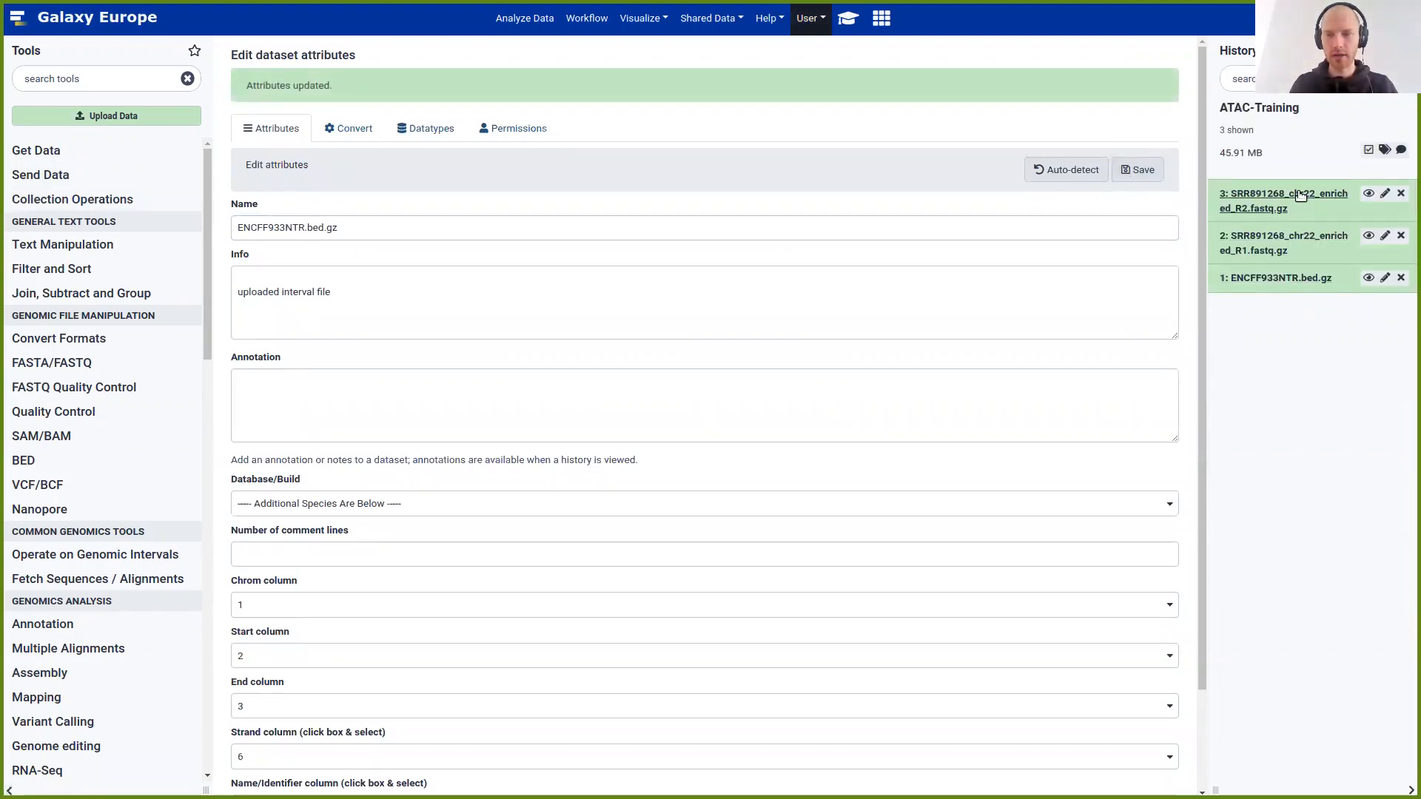
# Inspect the formats and data previews of the bed and R1 and R2 fastq datasets in the history, then collapse them
pyautogui.click(1265, 243)
pyautogui.click(1268, 236)
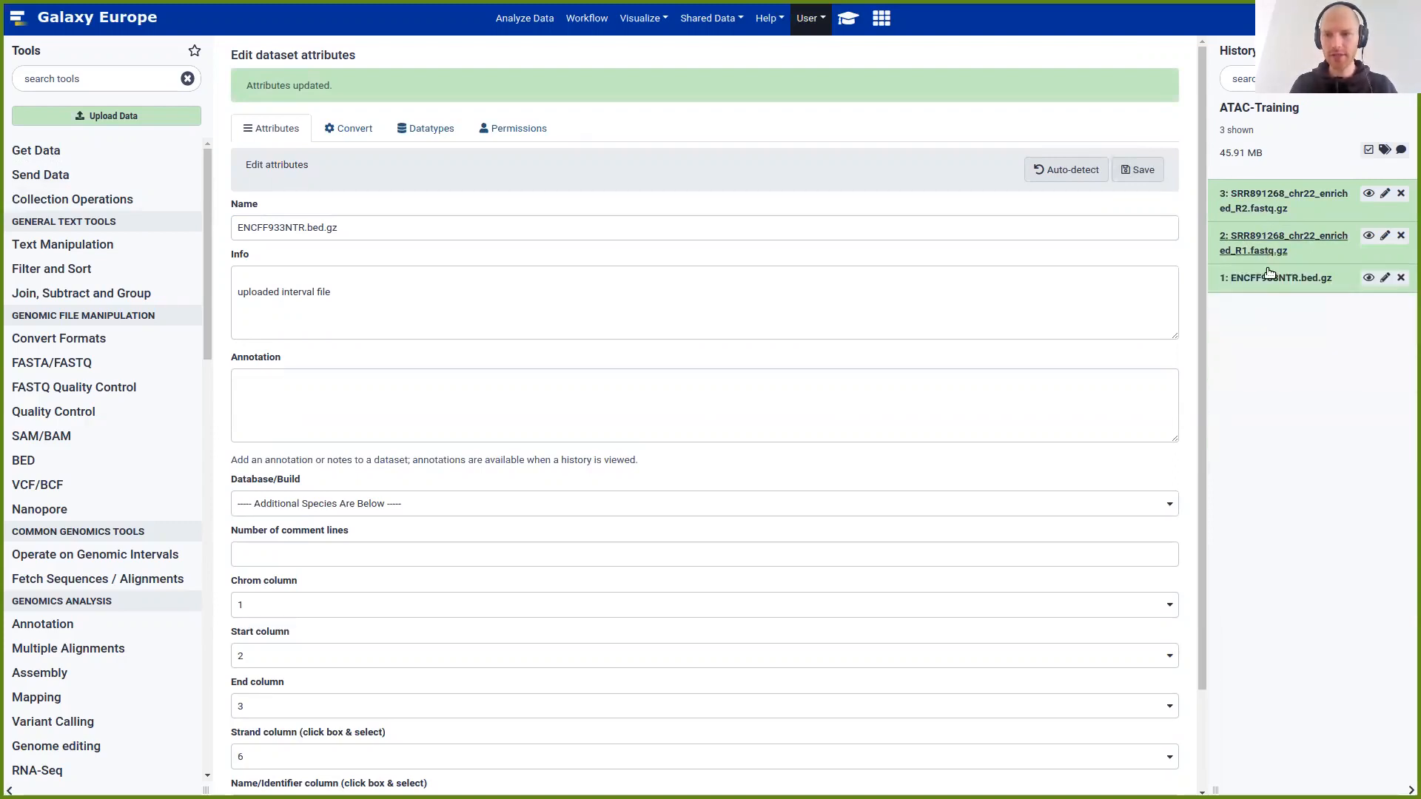
pyautogui.click(1273, 280)
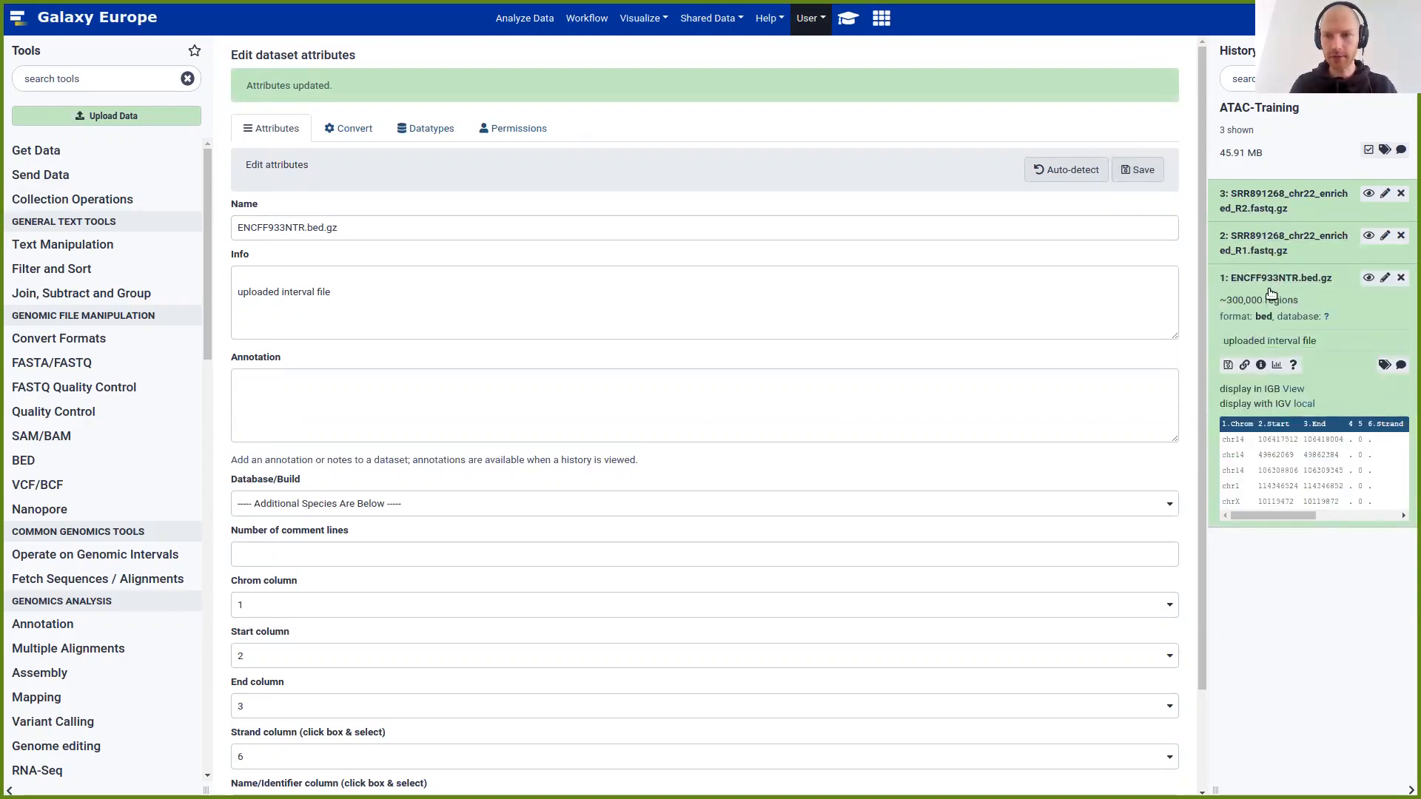
pyautogui.click(1281, 279)
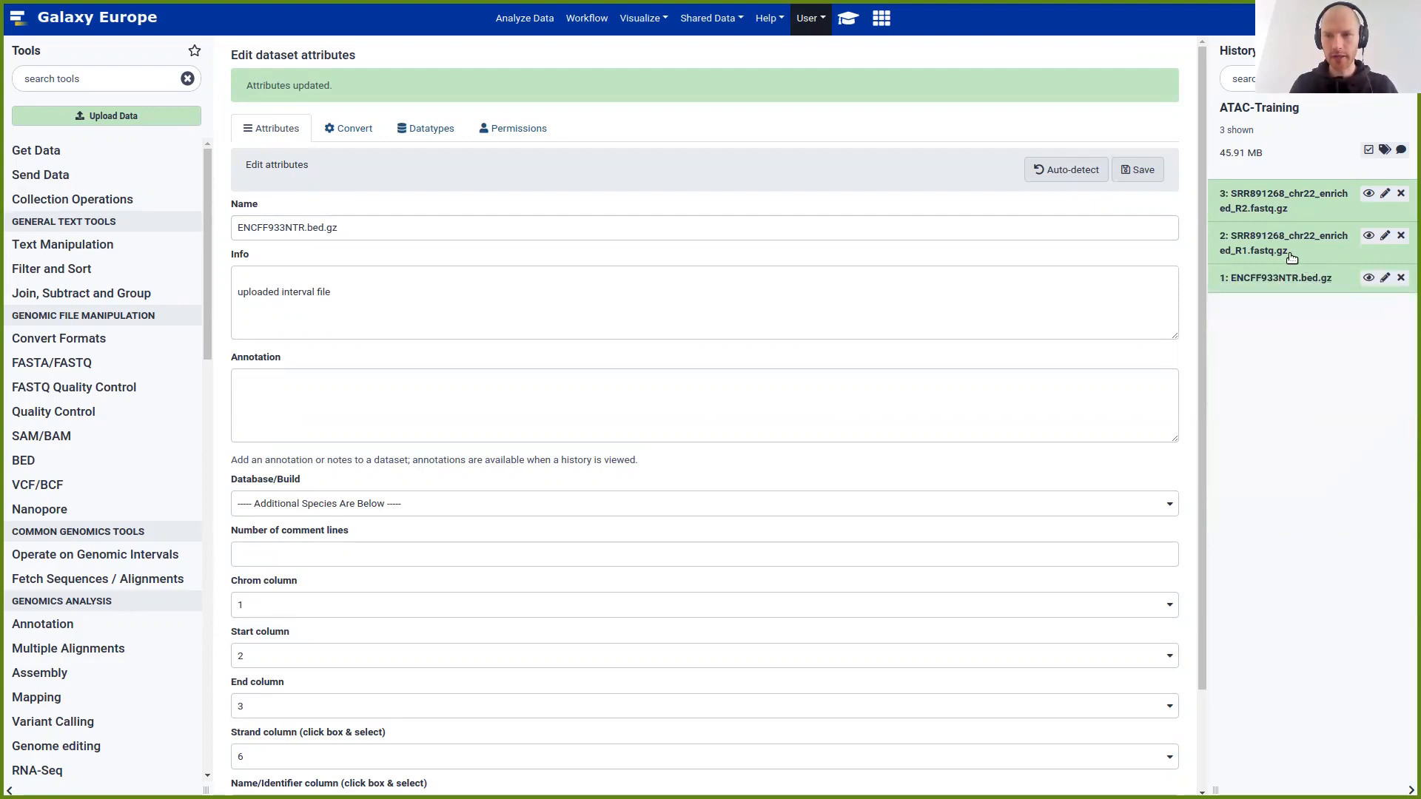
pyautogui.click(1288, 254)
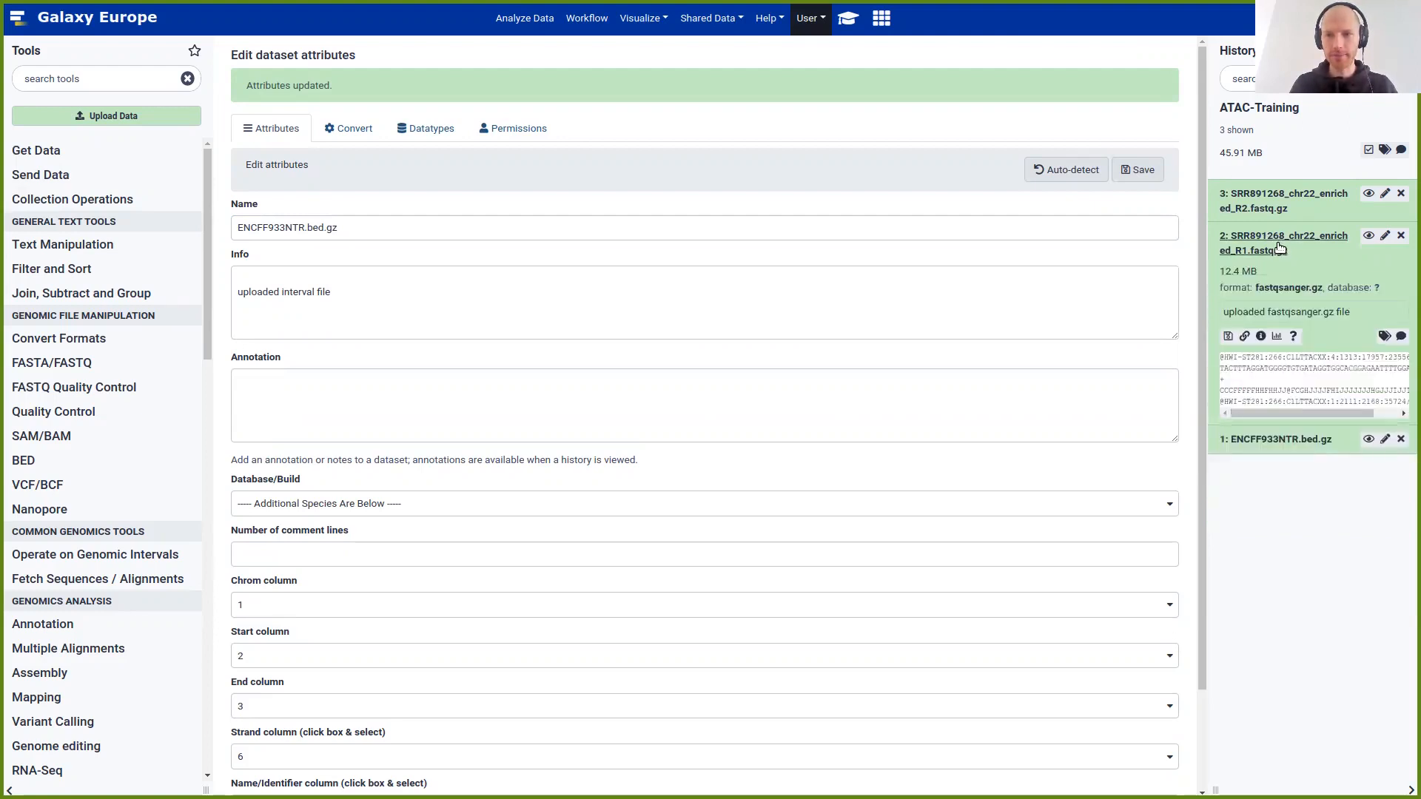
pyautogui.click(1264, 207)
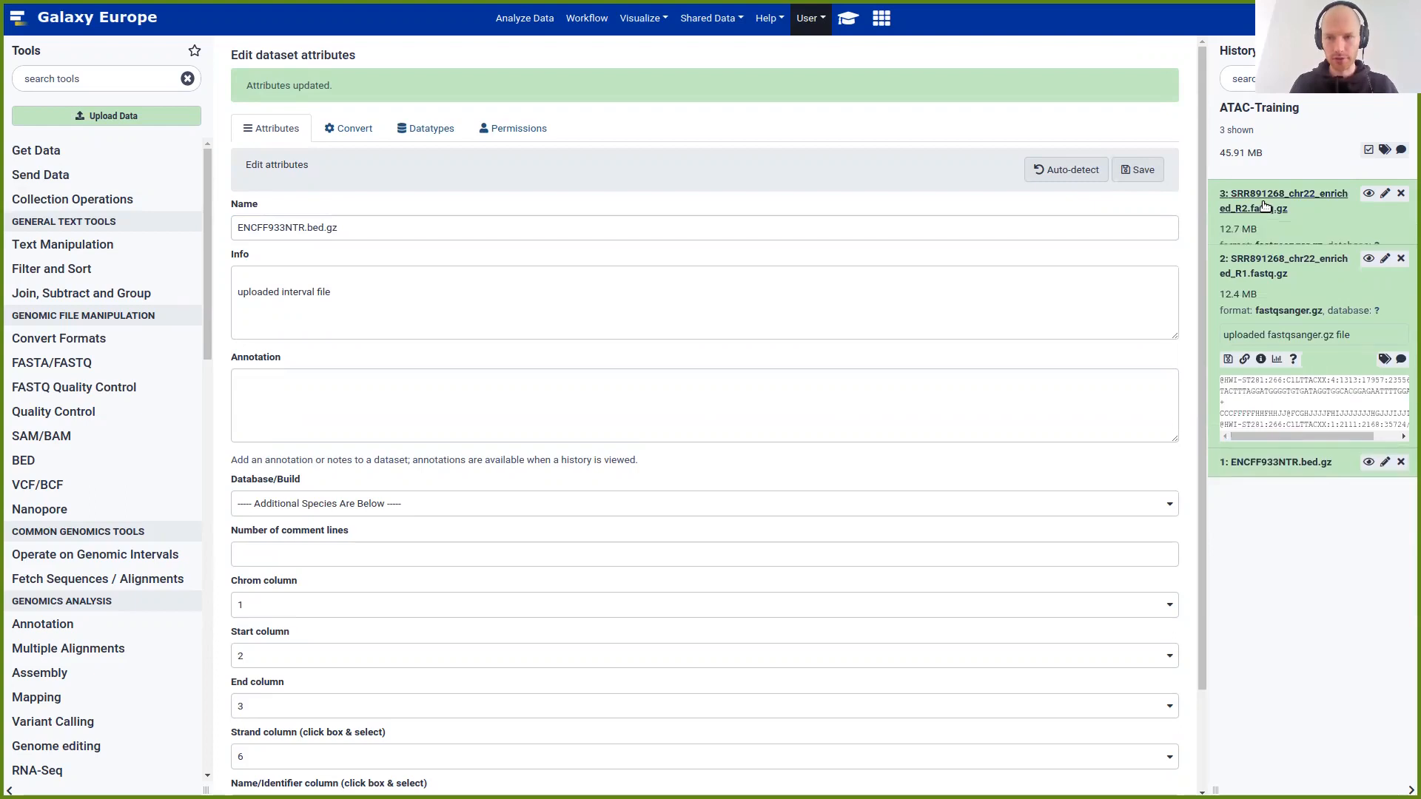
pyautogui.click(1265, 206)
pyautogui.click(1259, 251)
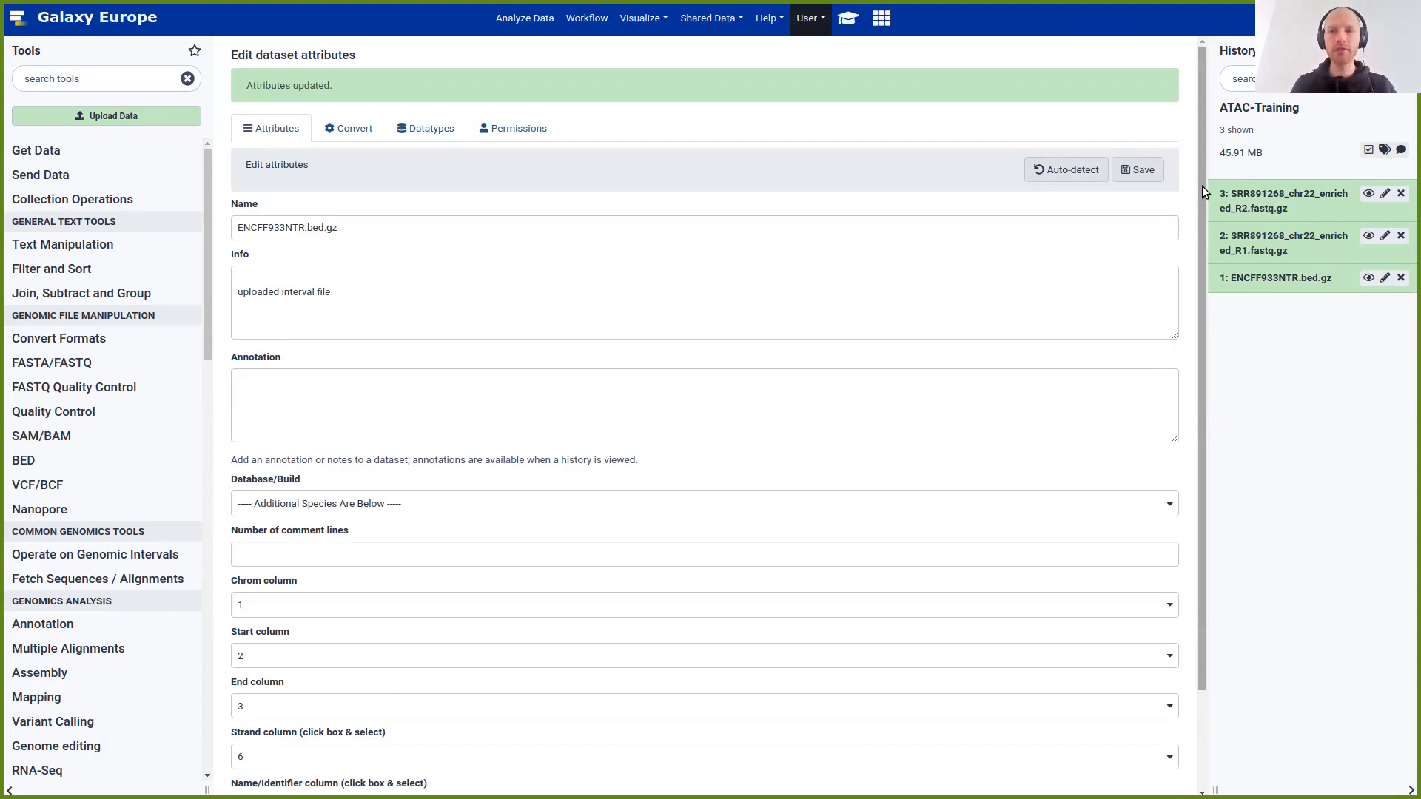
pyautogui.click(1265, 279)
pyautogui.click(1264, 248)
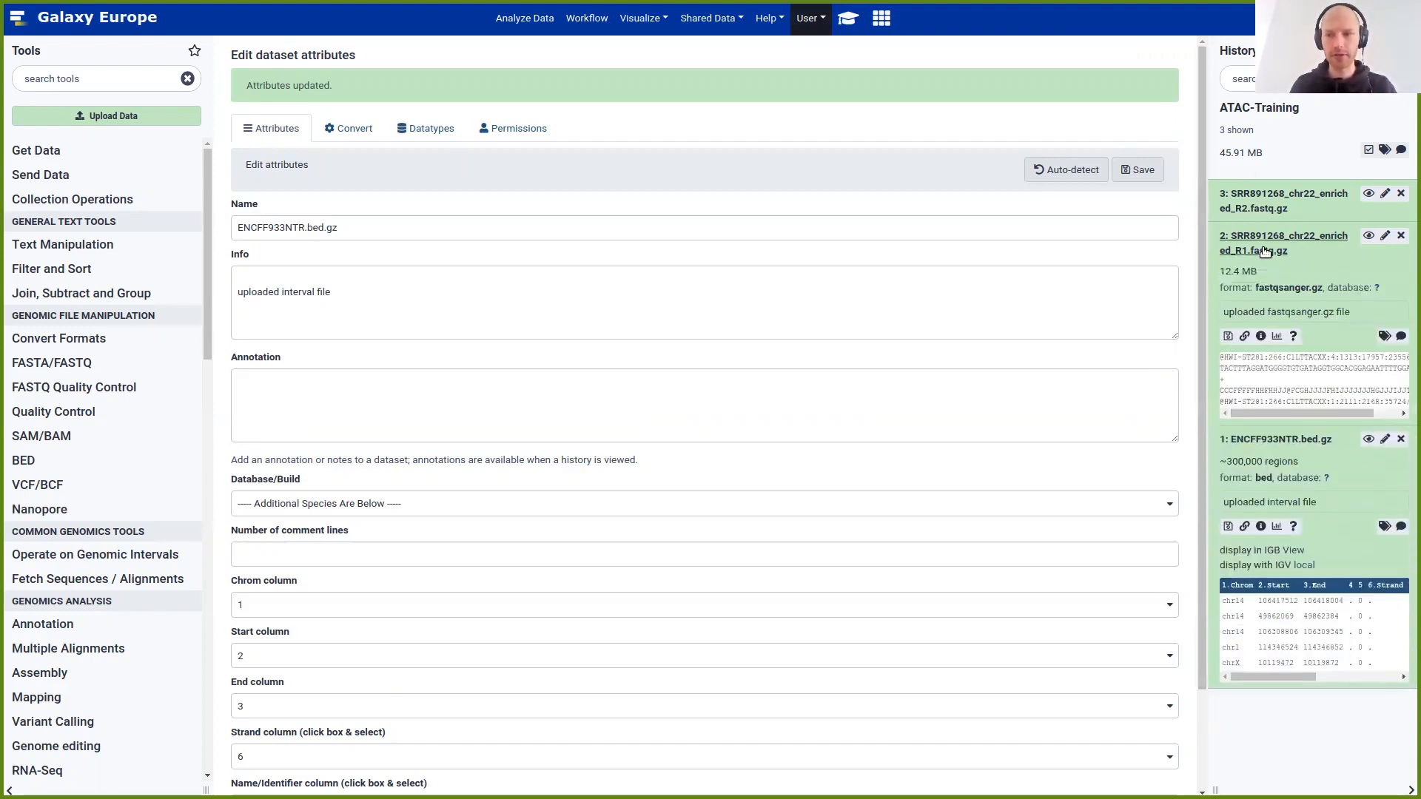
pyautogui.click(1264, 244)
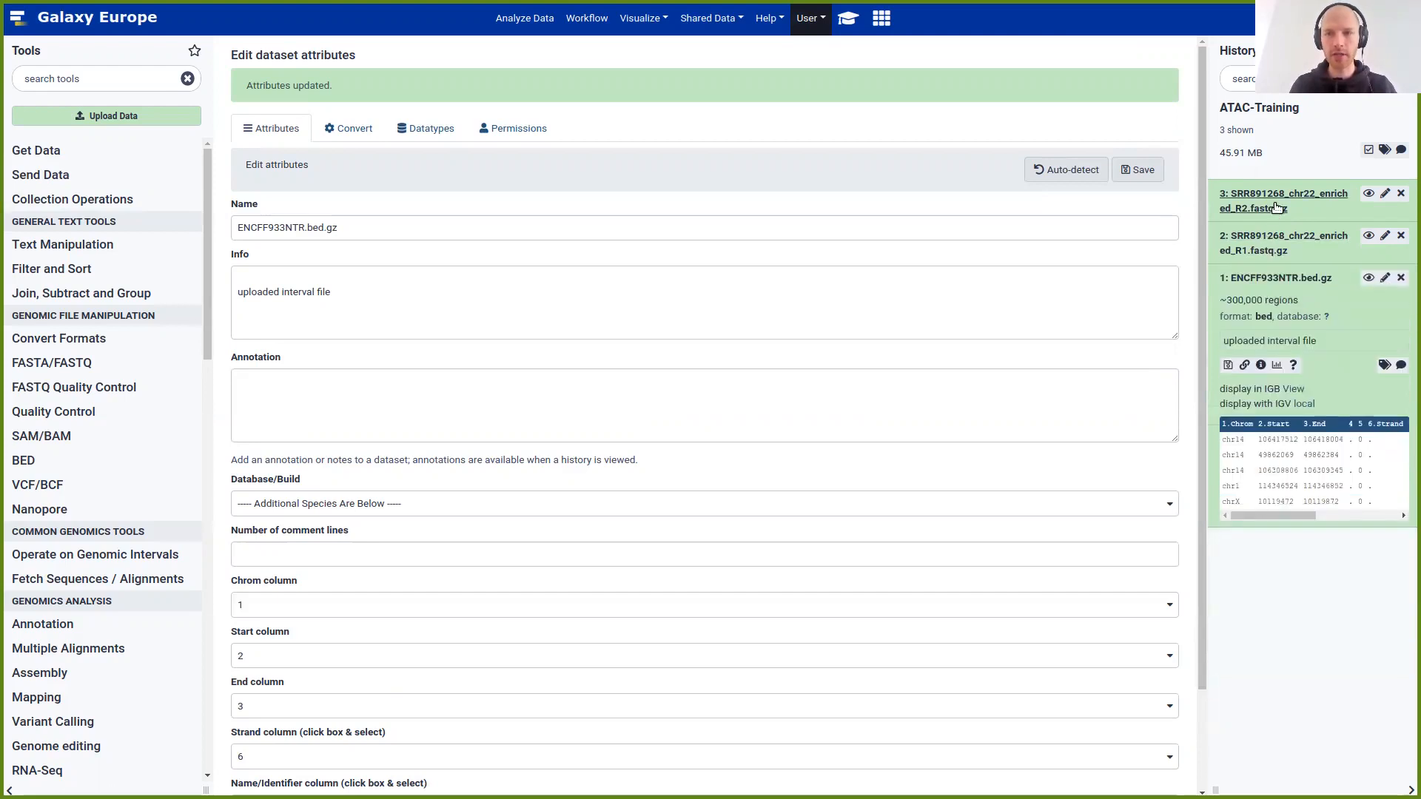
pyautogui.click(1267, 279)
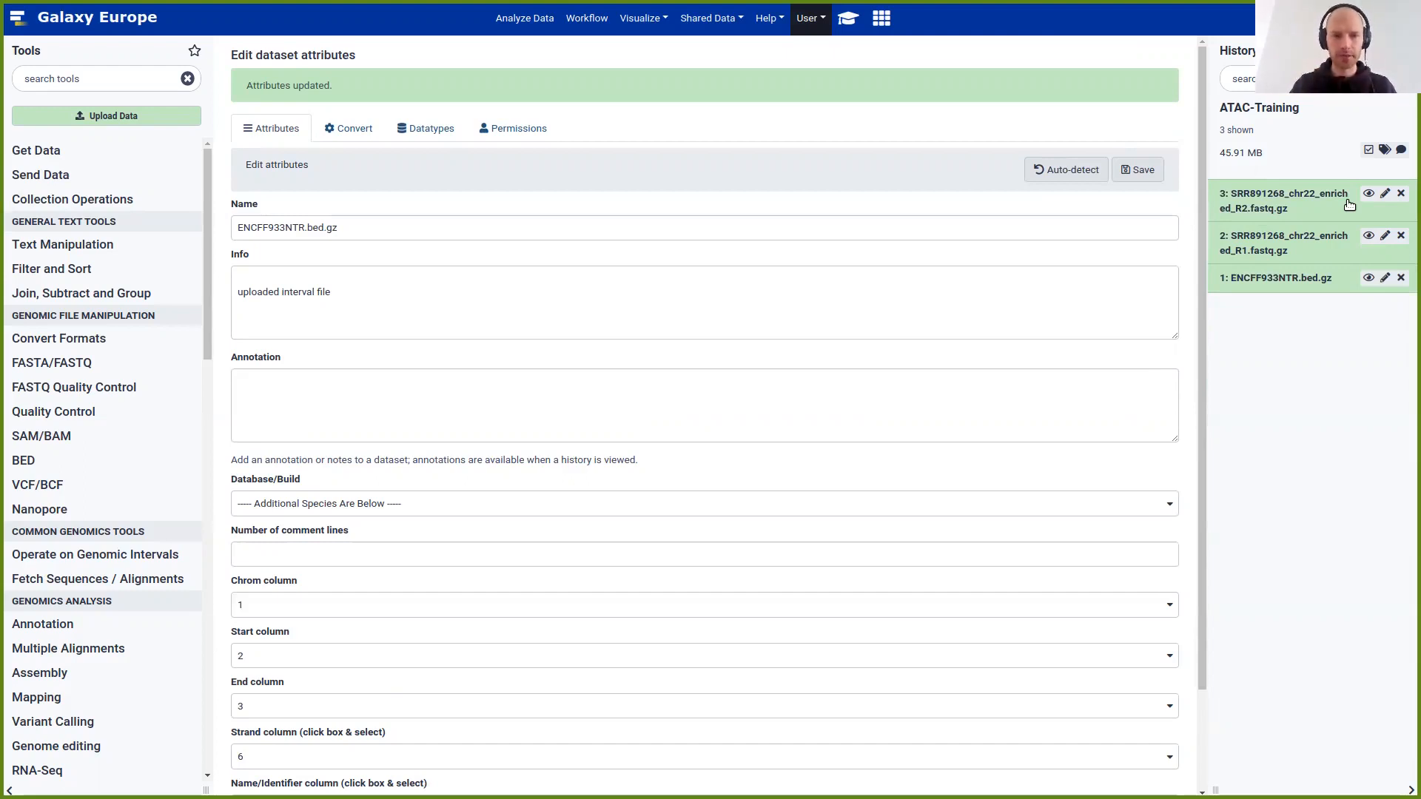
# Open the UCSC Main table browser tool from the tutorial's hands-on section on obtaining annotation for hg38 genes
pyautogui.click(1256, 281)
pyautogui.click(1272, 272)
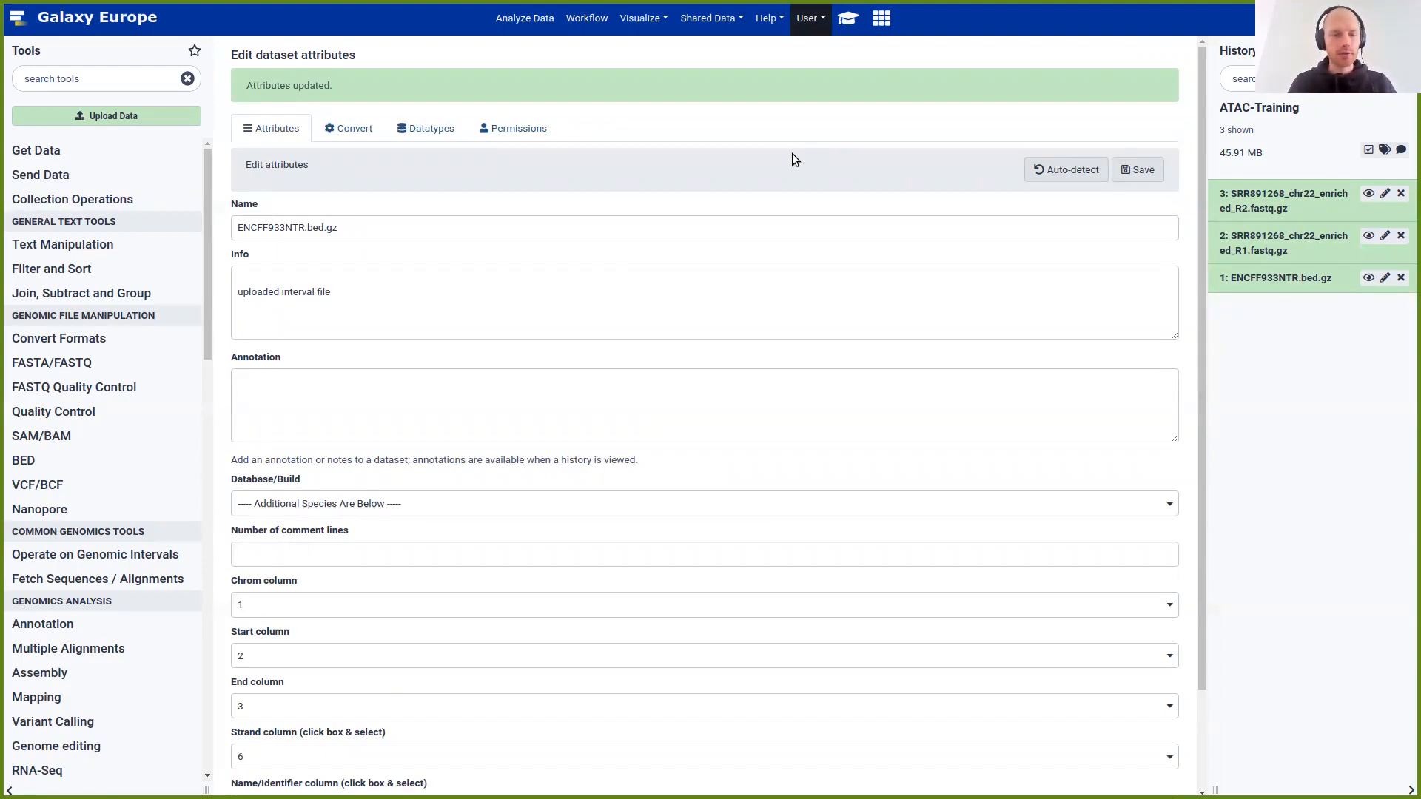
pyautogui.click(849, 19)
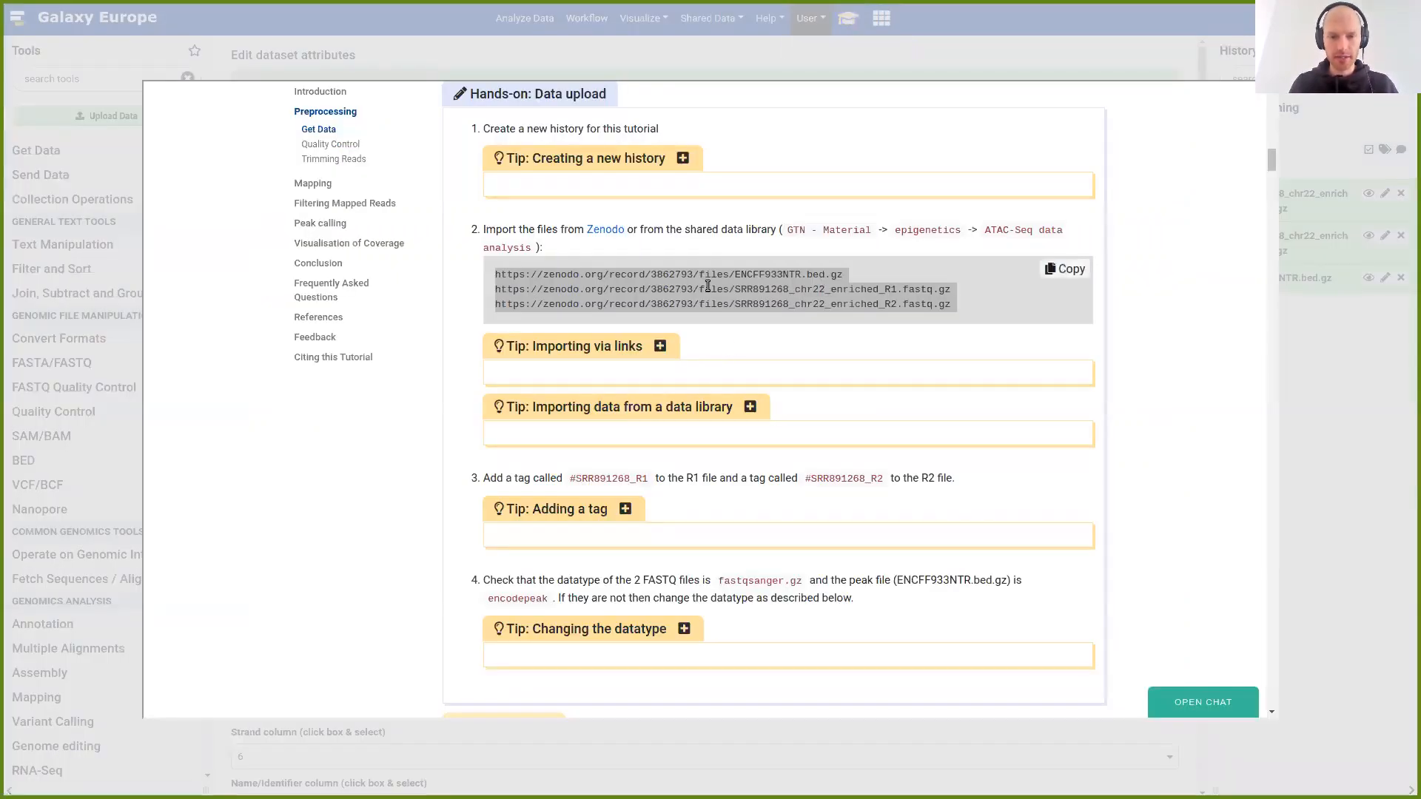
pyautogui.scroll(-4, 709, 286)
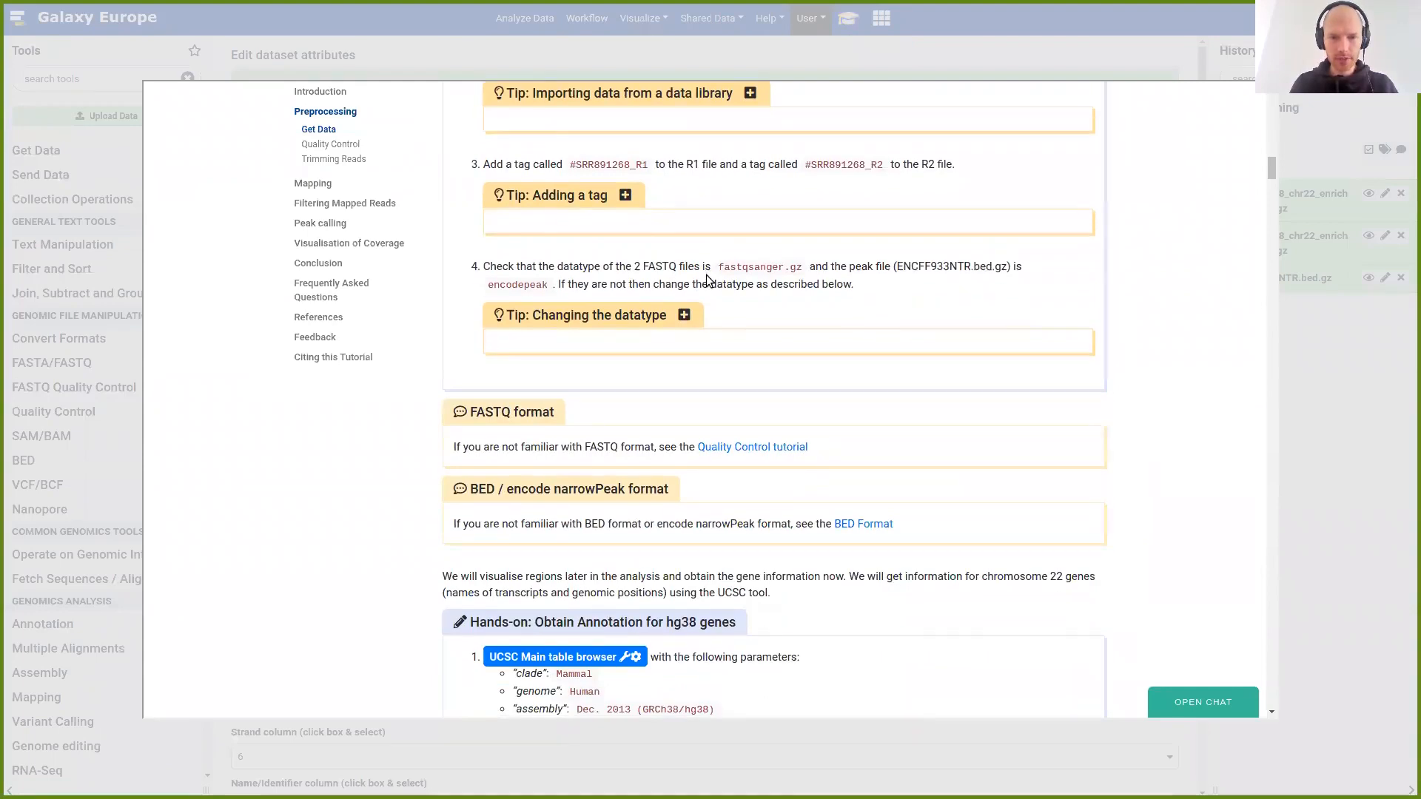
pyautogui.scroll(-4, 708, 280)
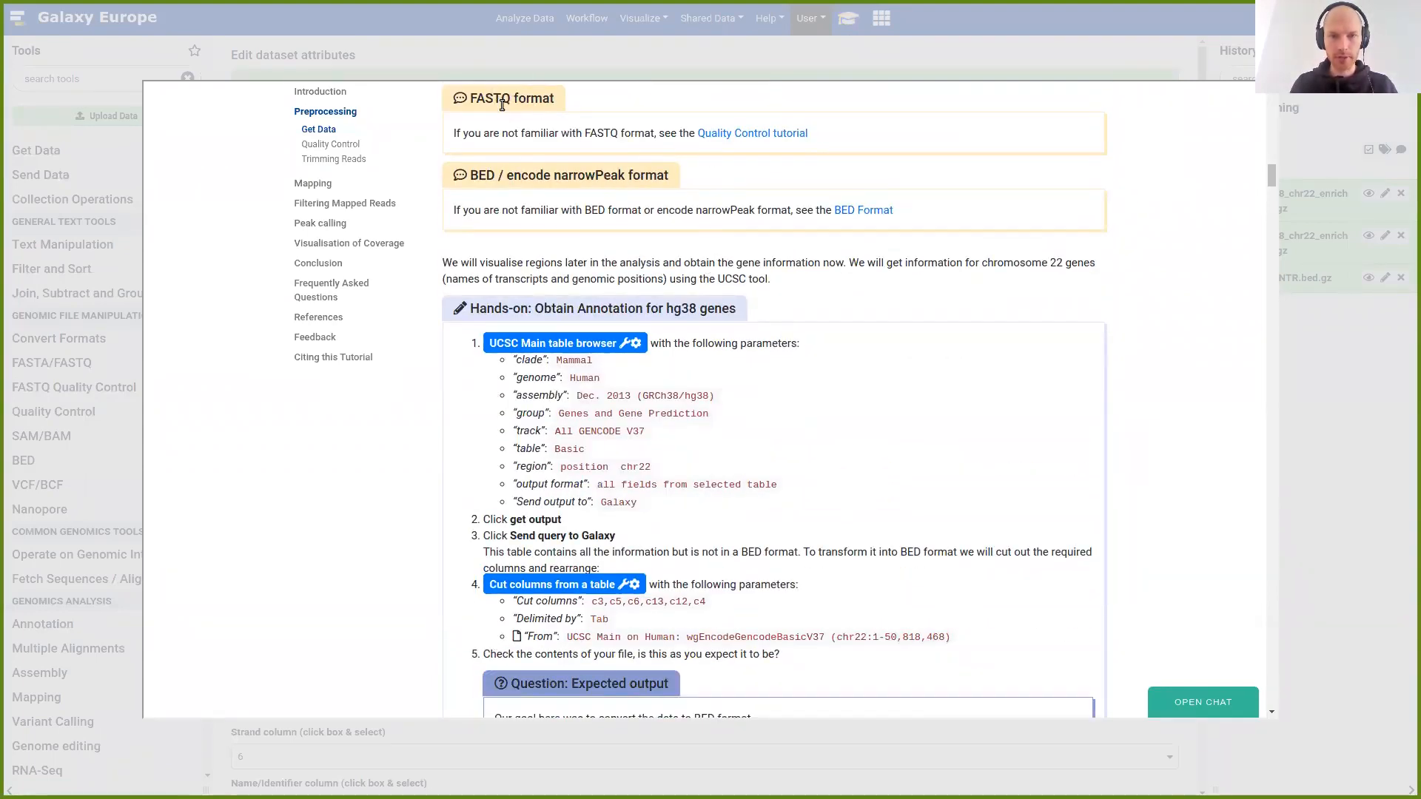
pyautogui.scroll(1, 512, 175)
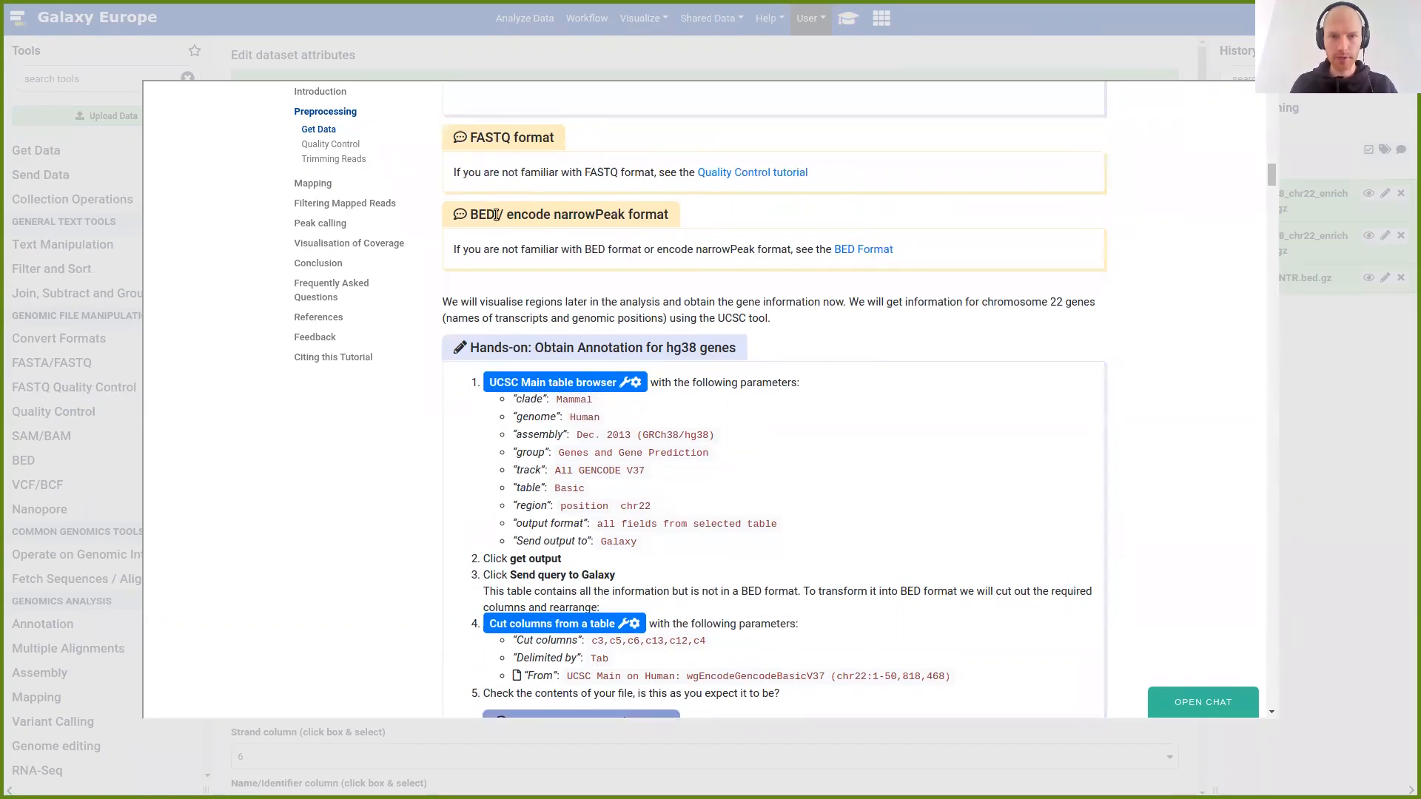
pyautogui.scroll(-4, 786, 265)
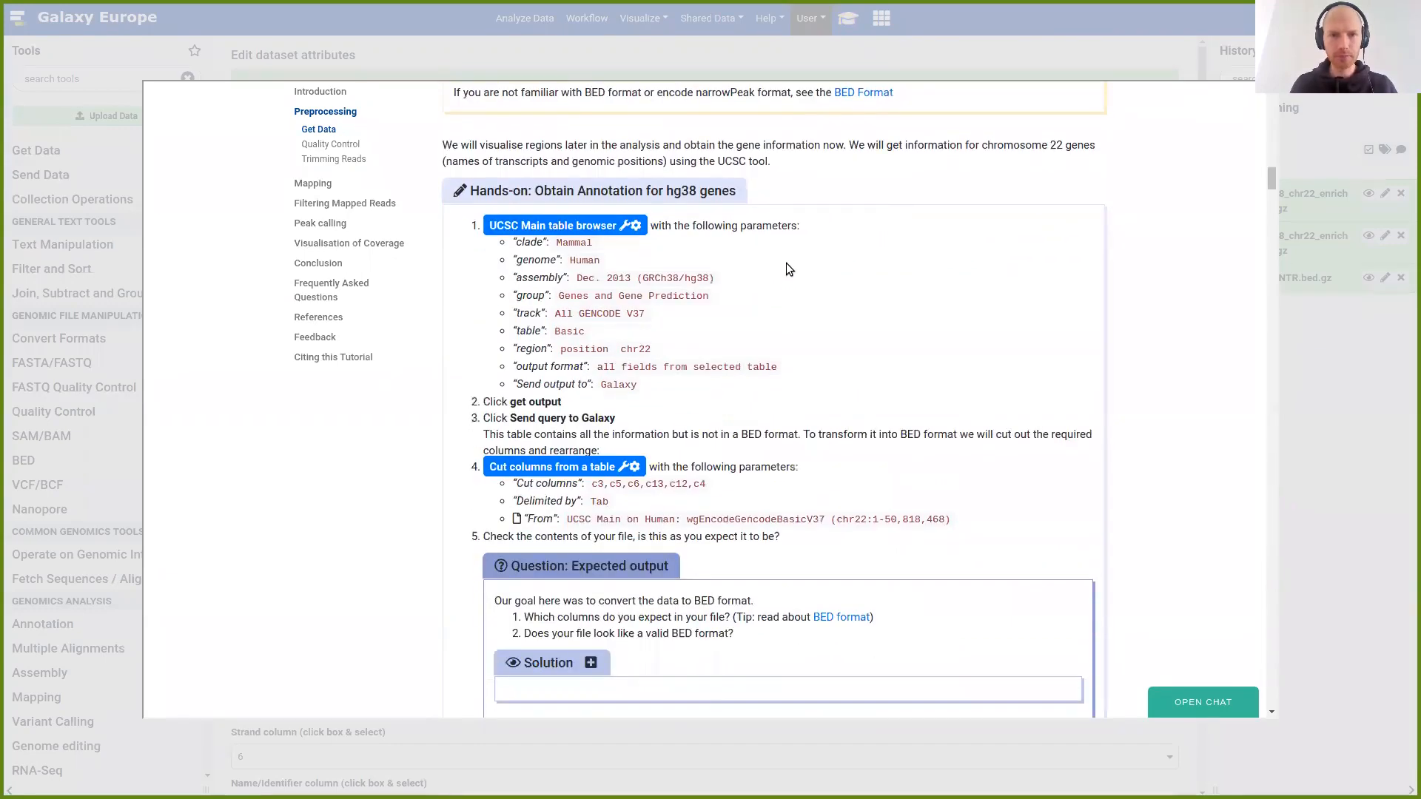
pyautogui.scroll(-2, 786, 269)
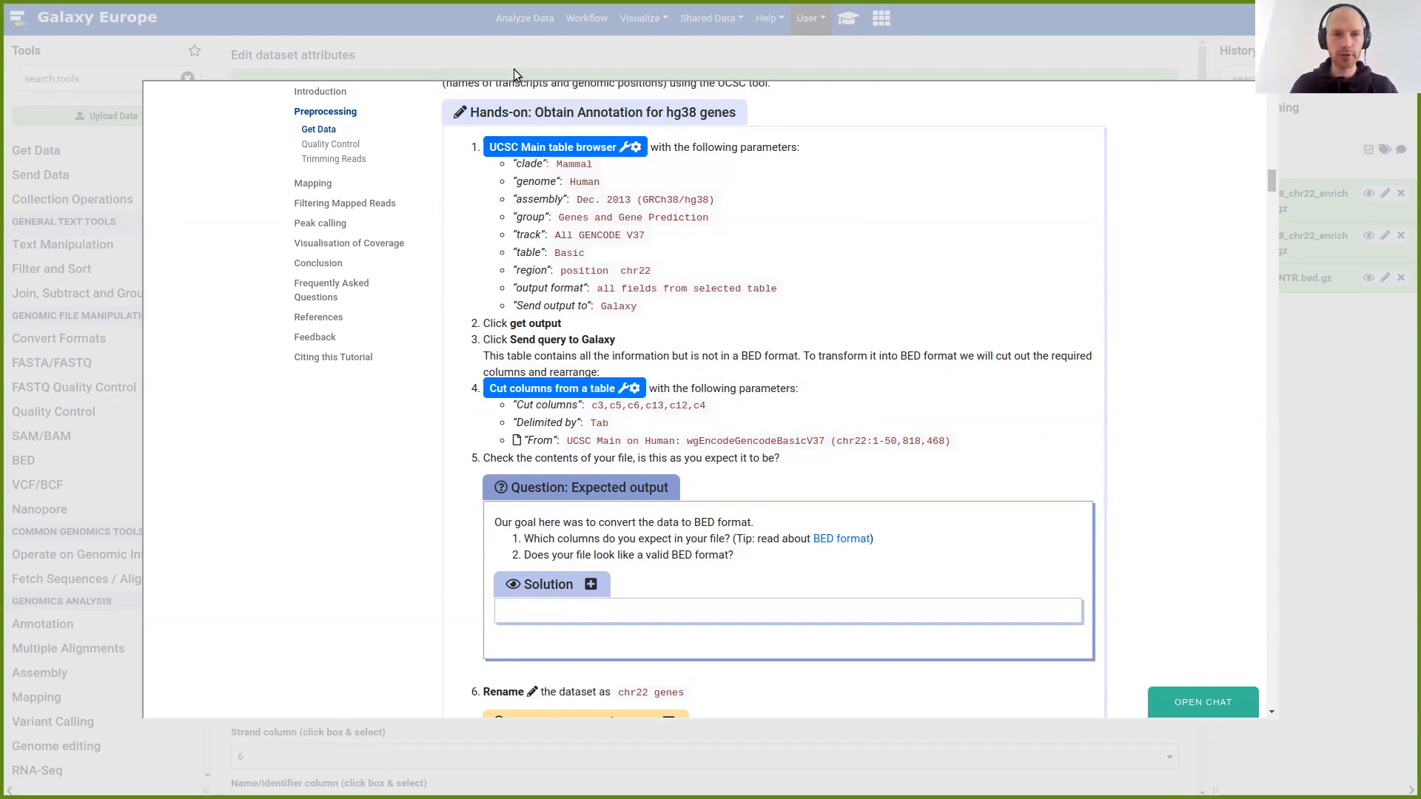
pyautogui.click(541, 146)
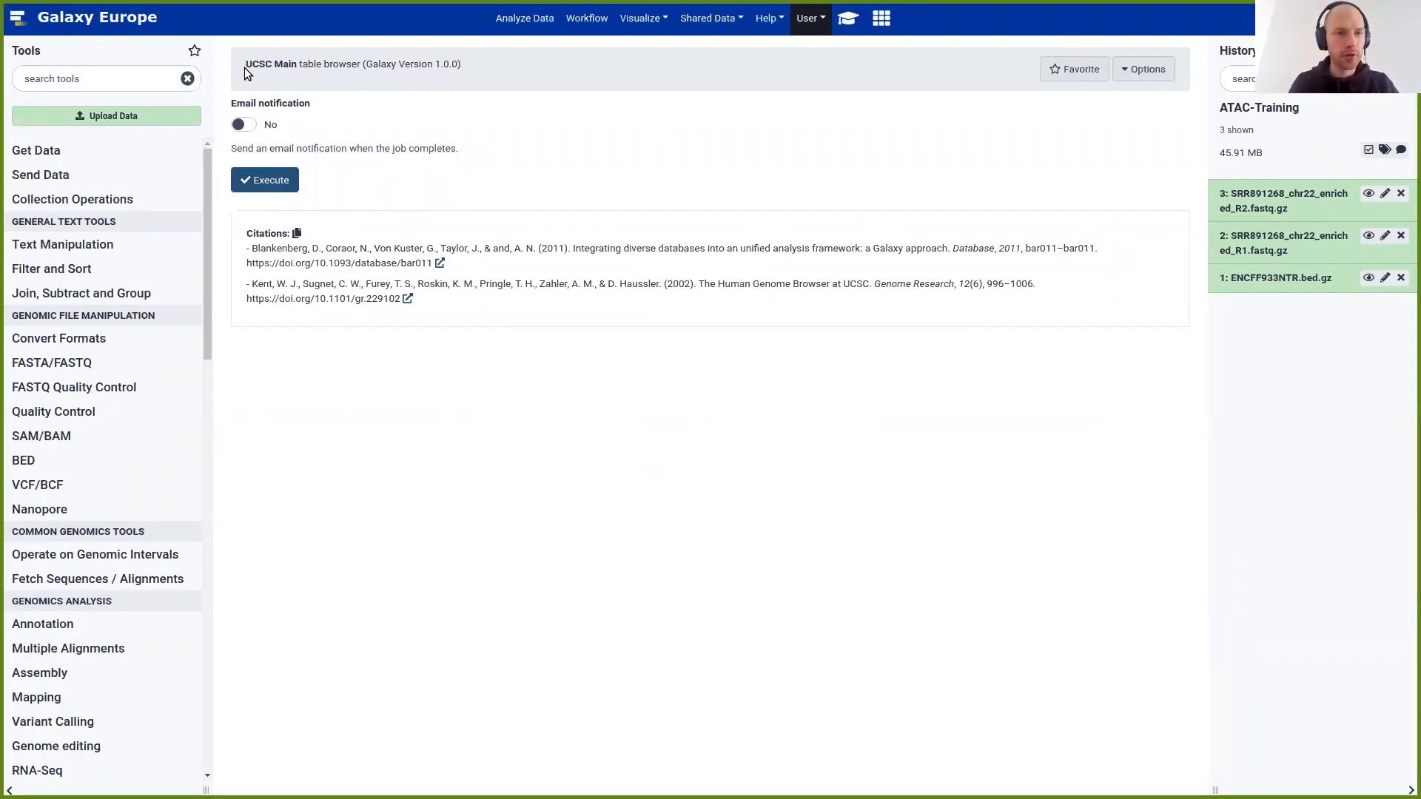
# Search the tool list for "UCSC Main table browser" using the tool name copied from its form
pyautogui.moveTo(246, 65); pyautogui.dragTo(361, 67)
pyautogui.hotkey('ctrl', 'c')
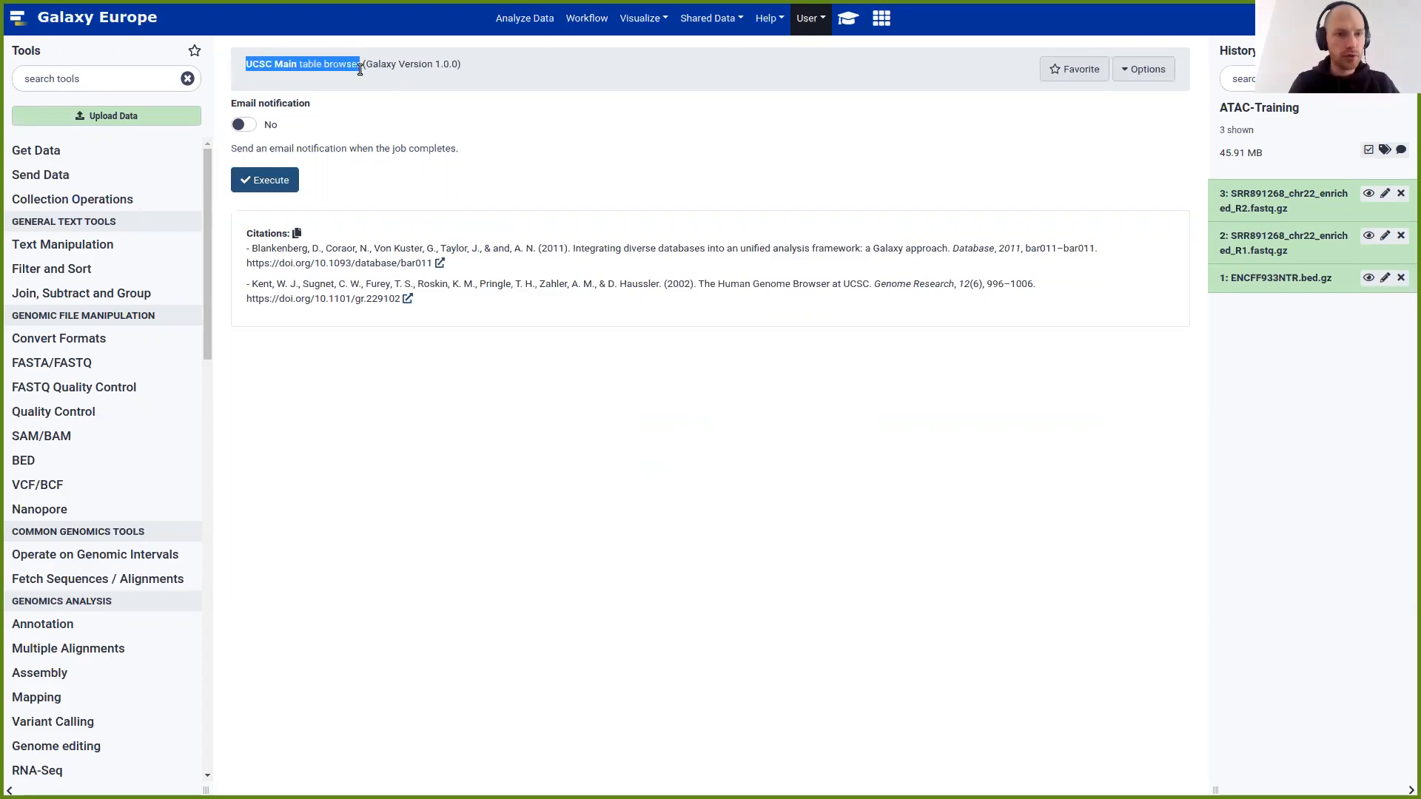
pyautogui.click(81, 82)
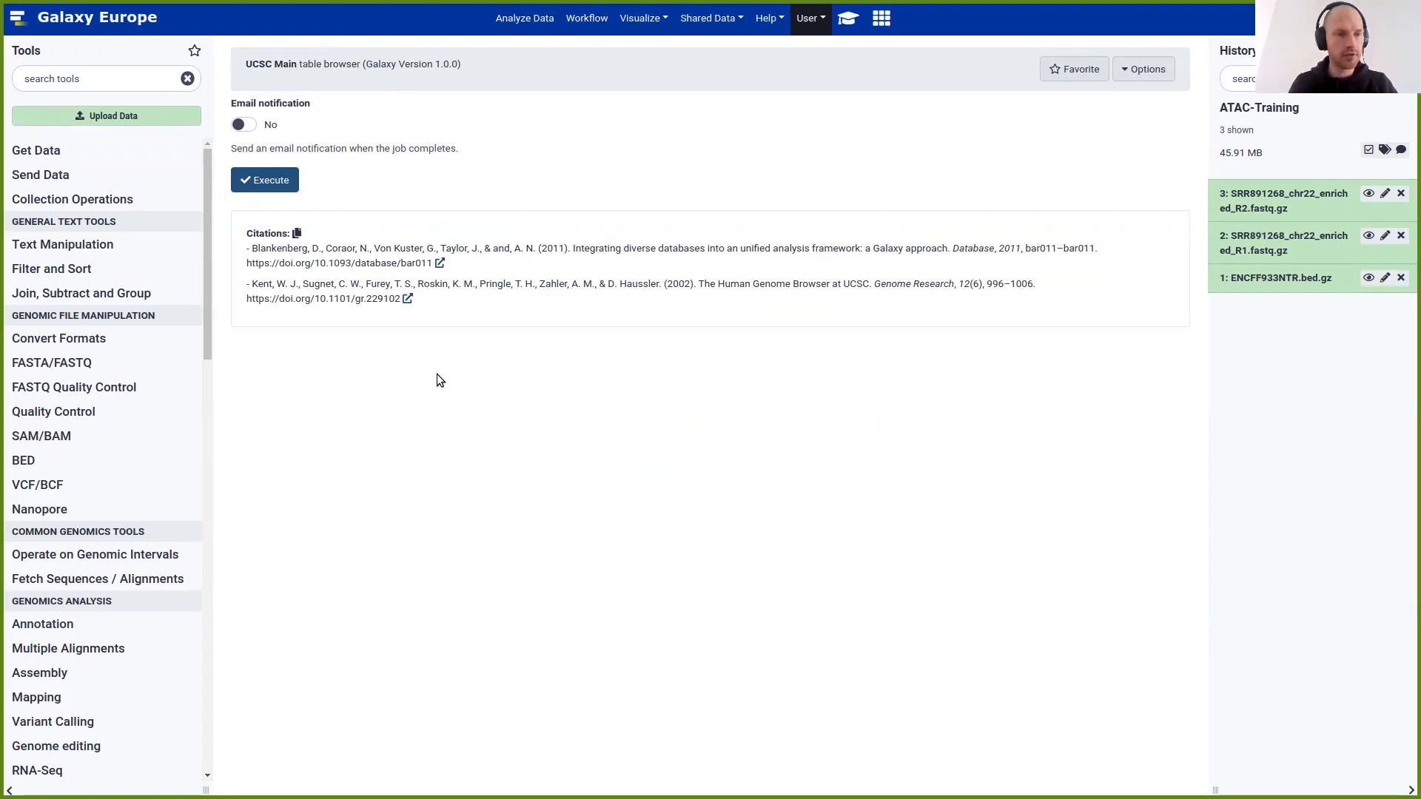
pyautogui.hotkey('ctrl', 'v')
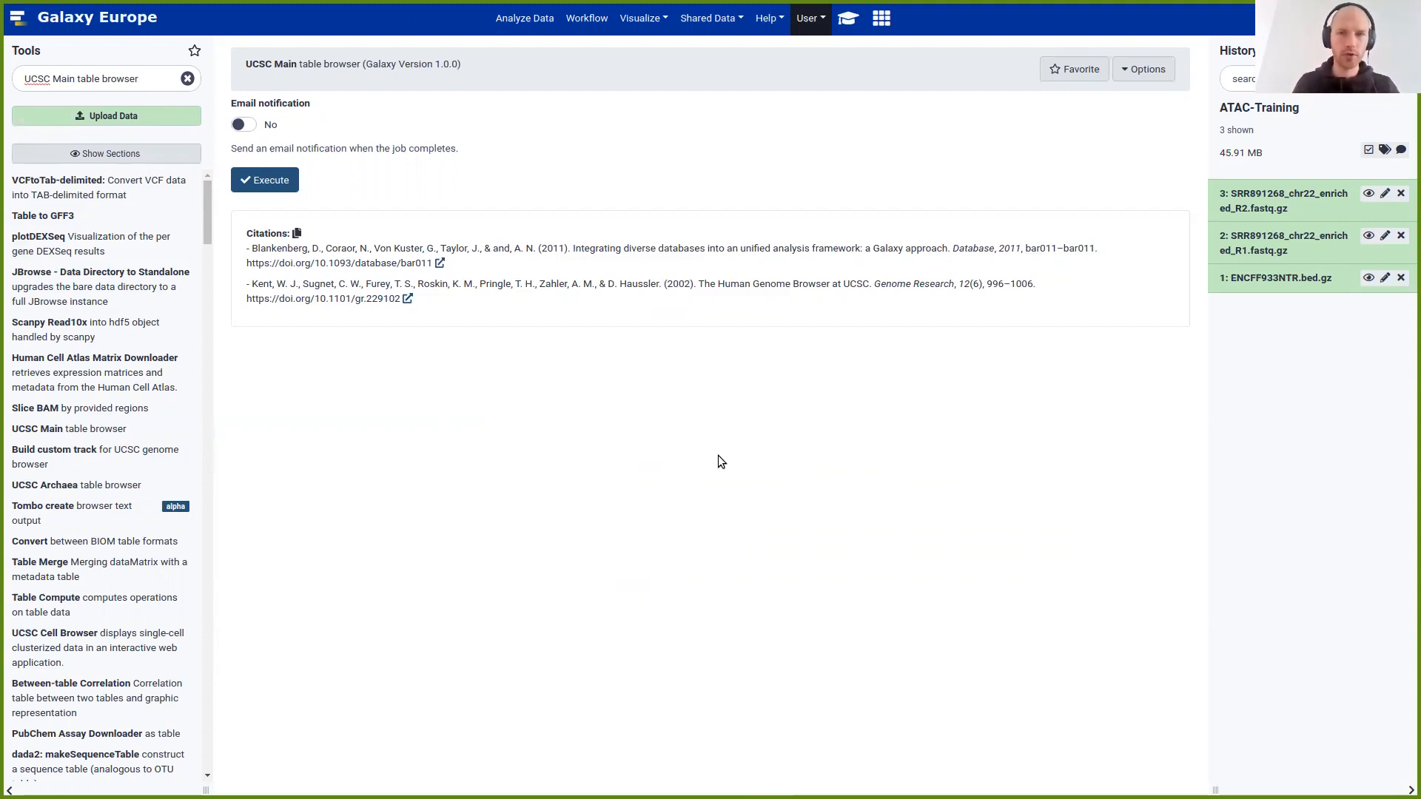
# Reopen the UCSC Main table browser tool from the tutorial and execute it
pyautogui.click(851, 20)
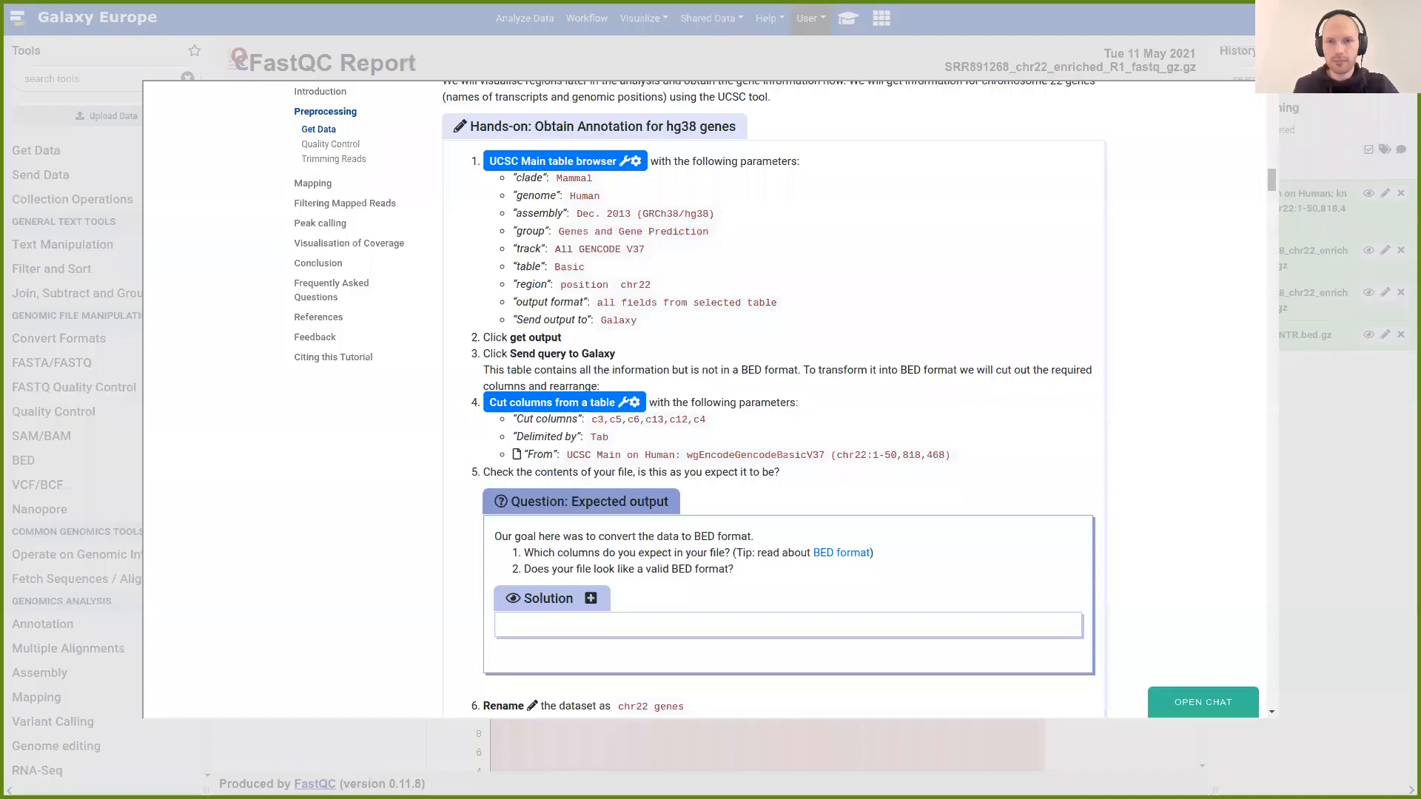
pyautogui.click(532, 164)
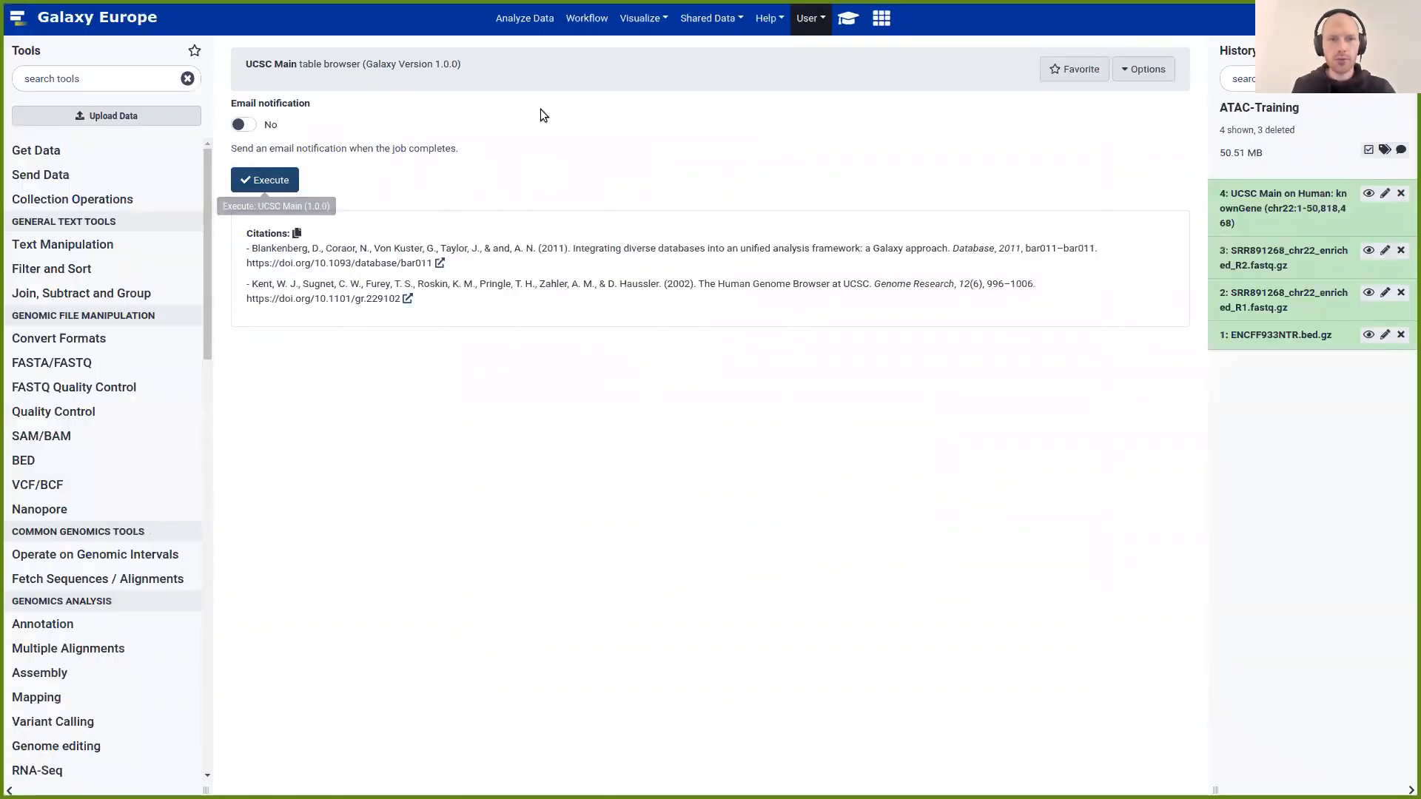
pyautogui.click(278, 187)
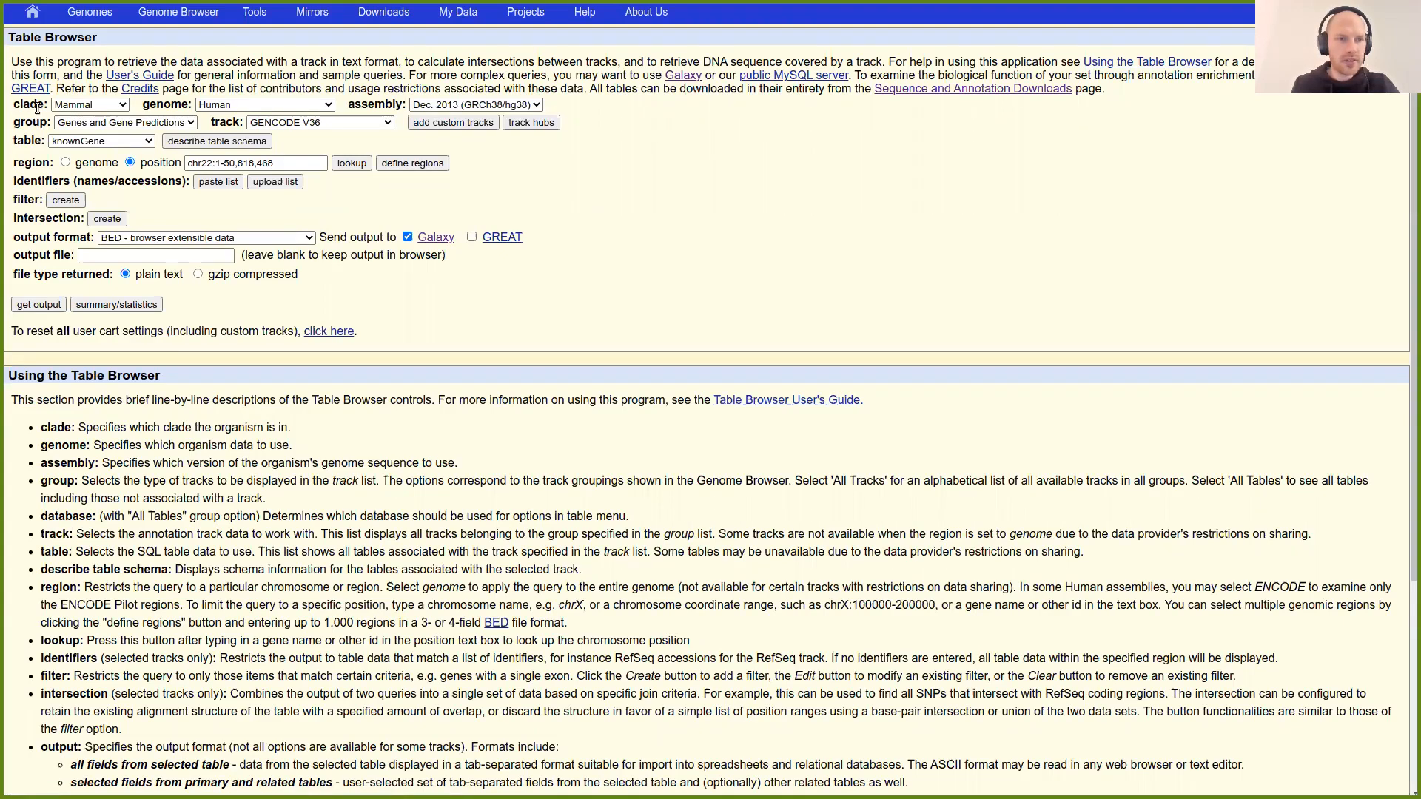
# Restrict the table query to position chr22, set the output format to all fields from selected table, and get the output
pyautogui.moveTo(21, 107); pyautogui.dragTo(194, 109)
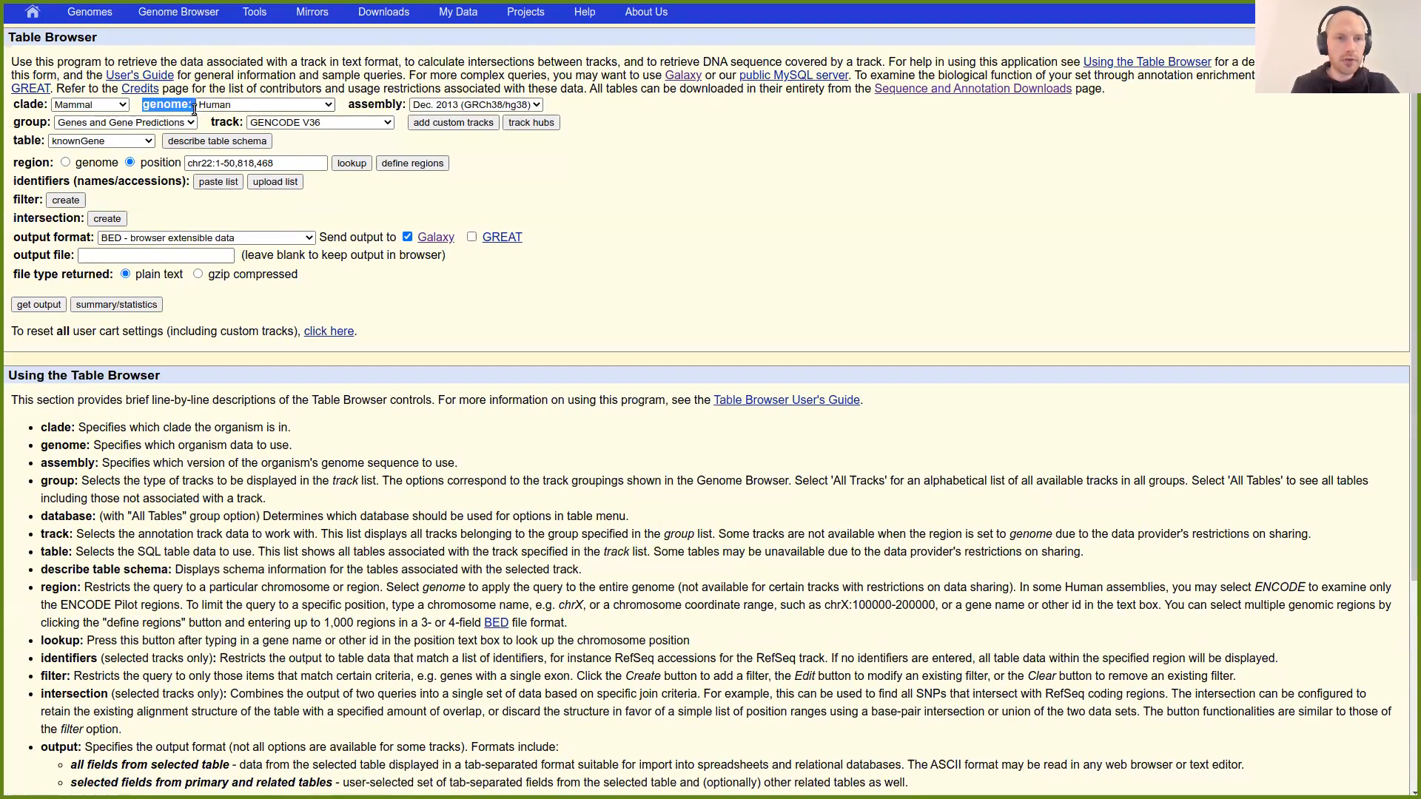
pyautogui.click(354, 109)
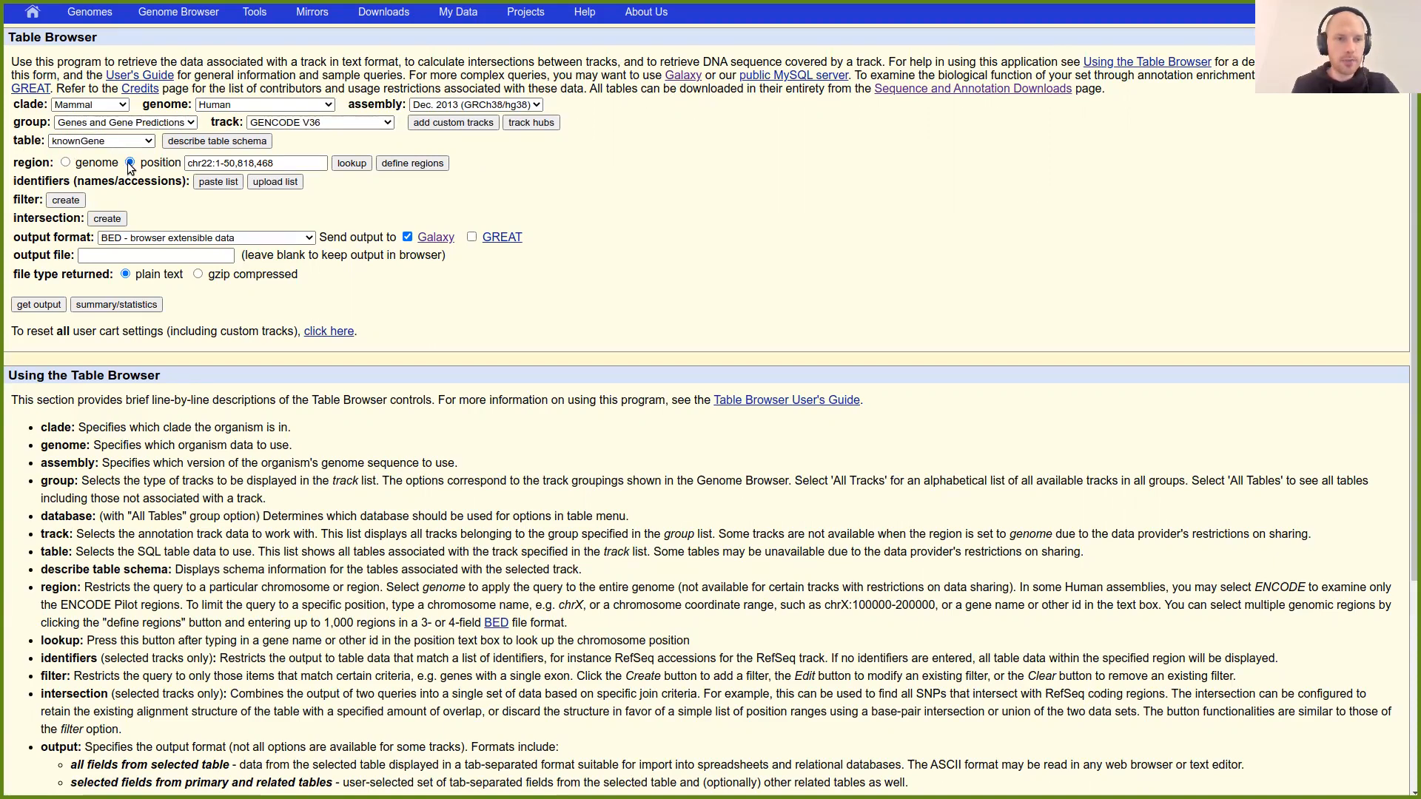
pyautogui.moveTo(212, 163); pyautogui.dragTo(285, 166)
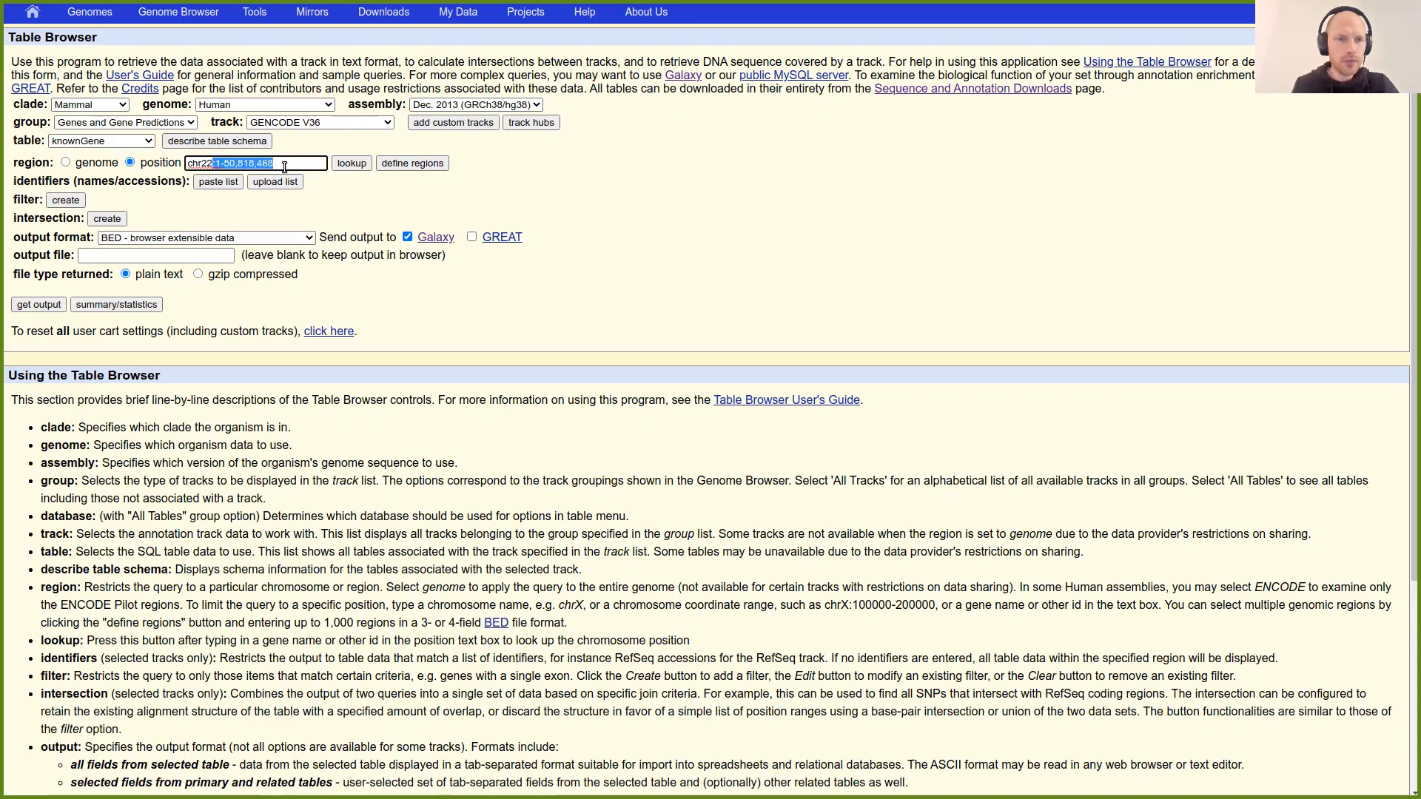
pyautogui.press('BackSpace')
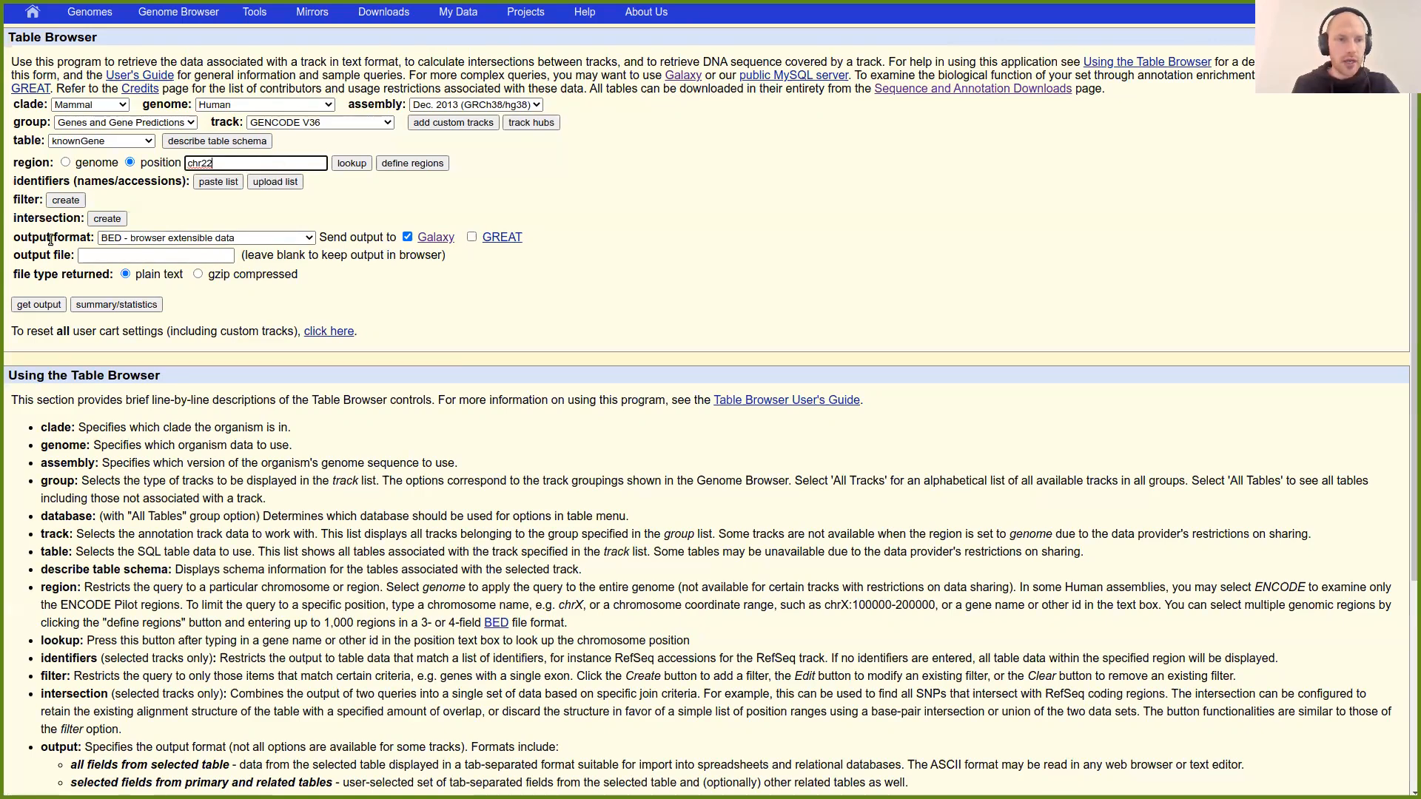
pyautogui.click(142, 239)
pyautogui.click(138, 250)
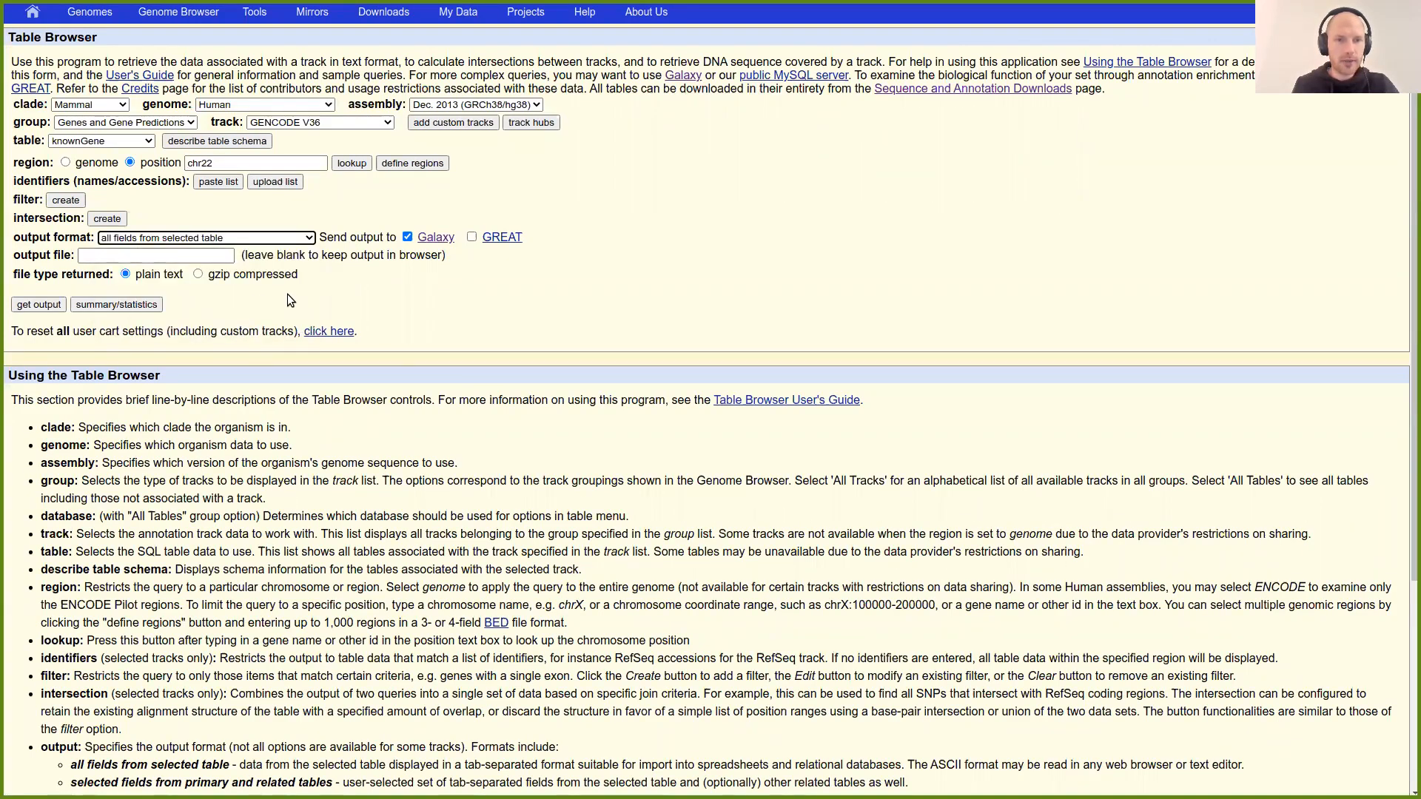
pyautogui.moveTo(320, 236); pyautogui.dragTo(395, 242)
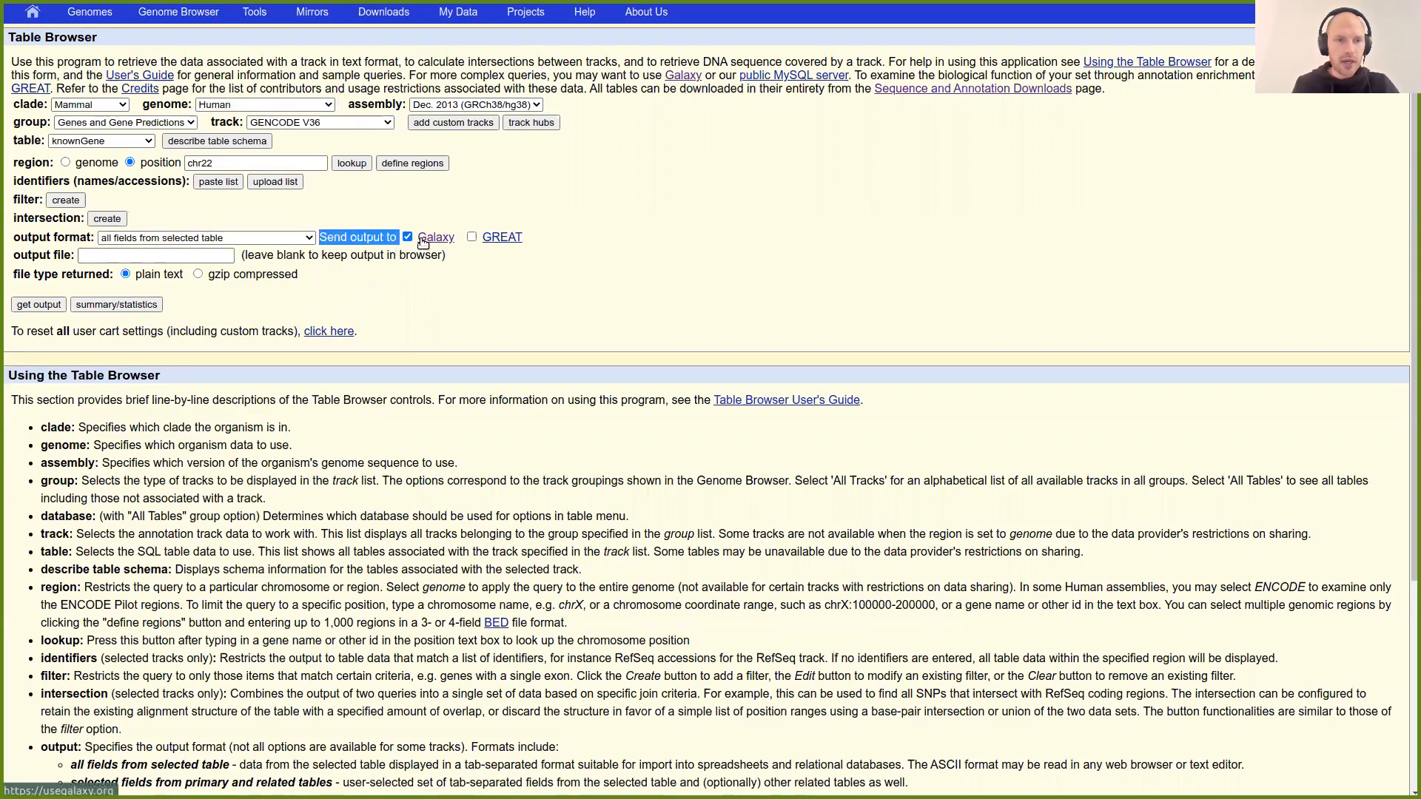
pyautogui.click(38, 307)
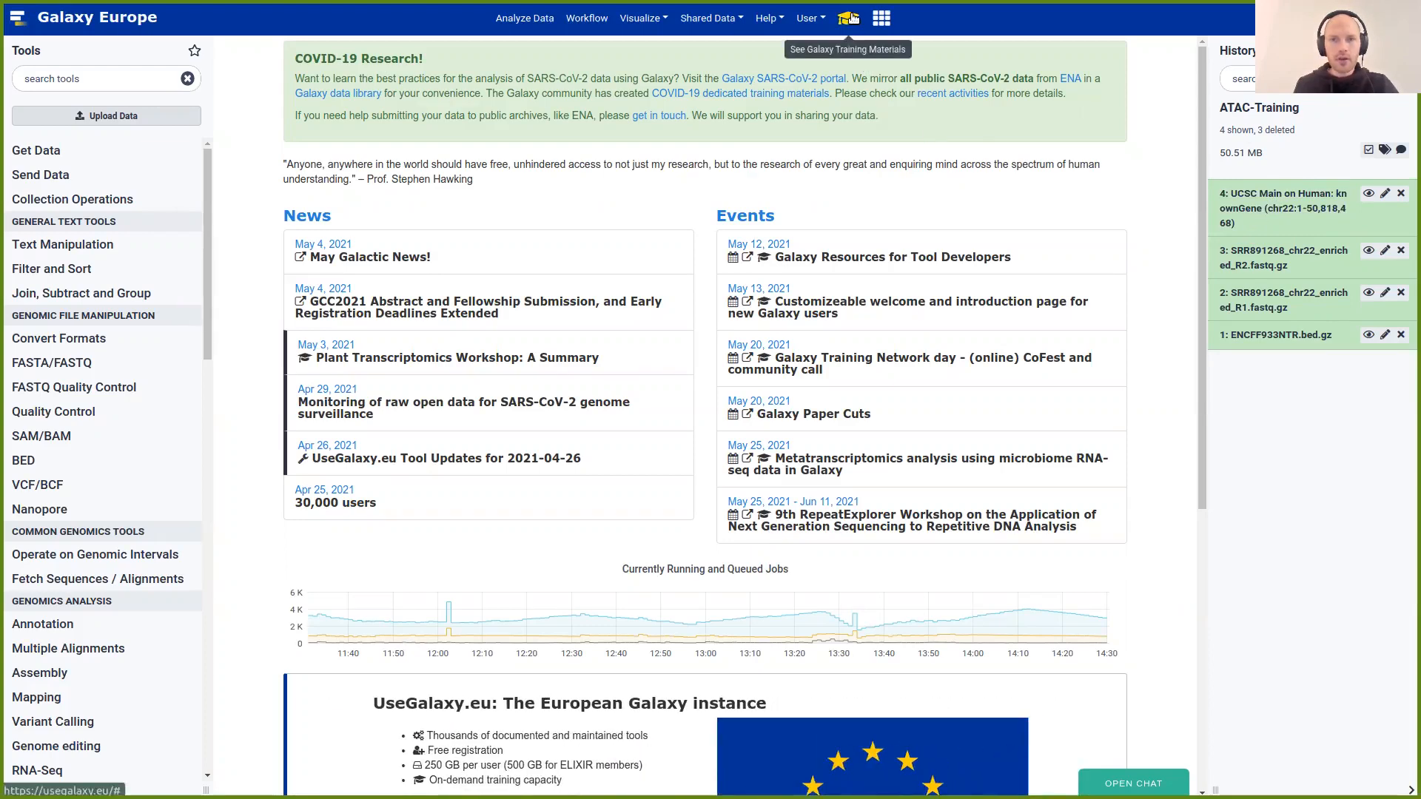
# View the contents of the UCSC Main on Human: knownGene dataset and examine its columns and chr22 rows
pyautogui.click(1366, 195)
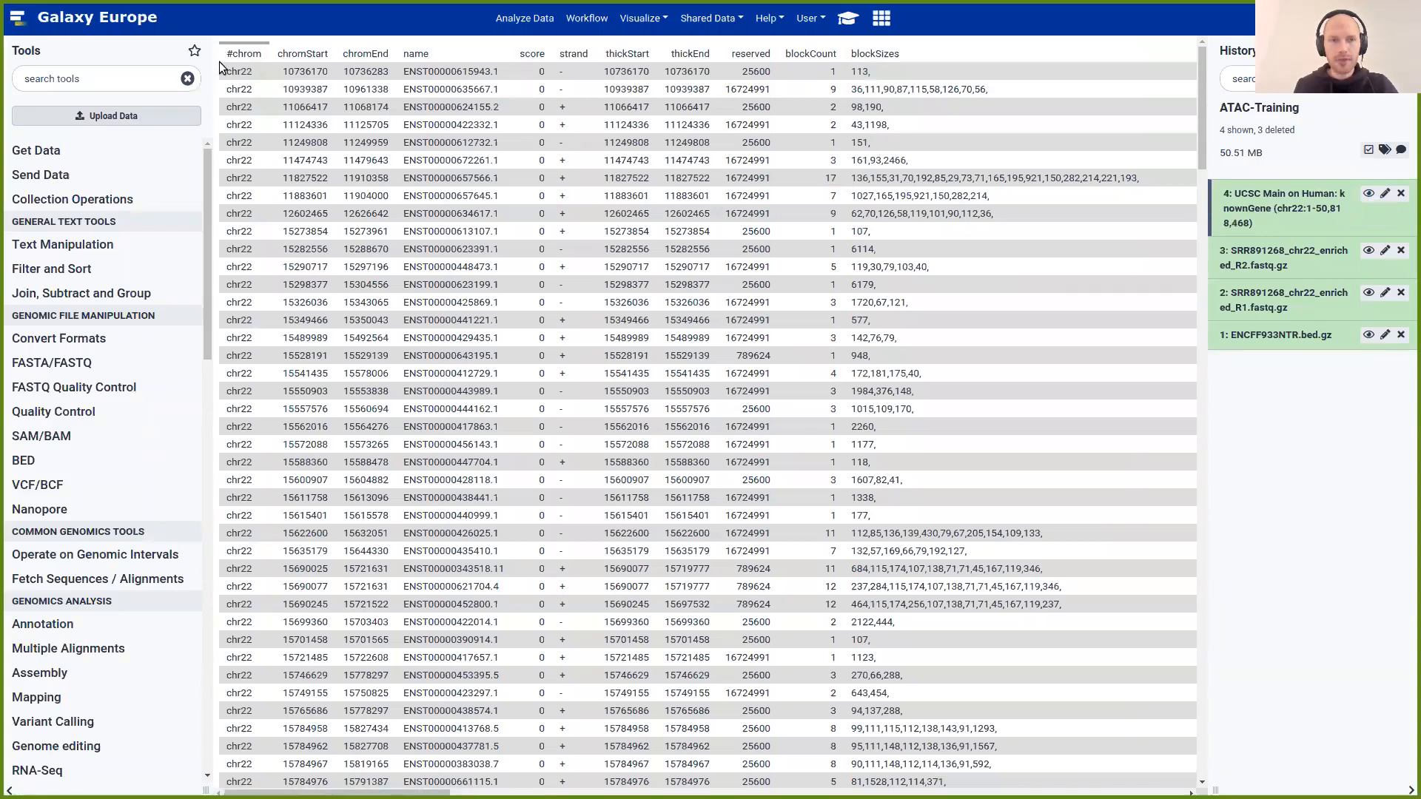
pyautogui.moveTo(220, 65); pyautogui.dragTo(928, 287)
pyautogui.click(934, 326)
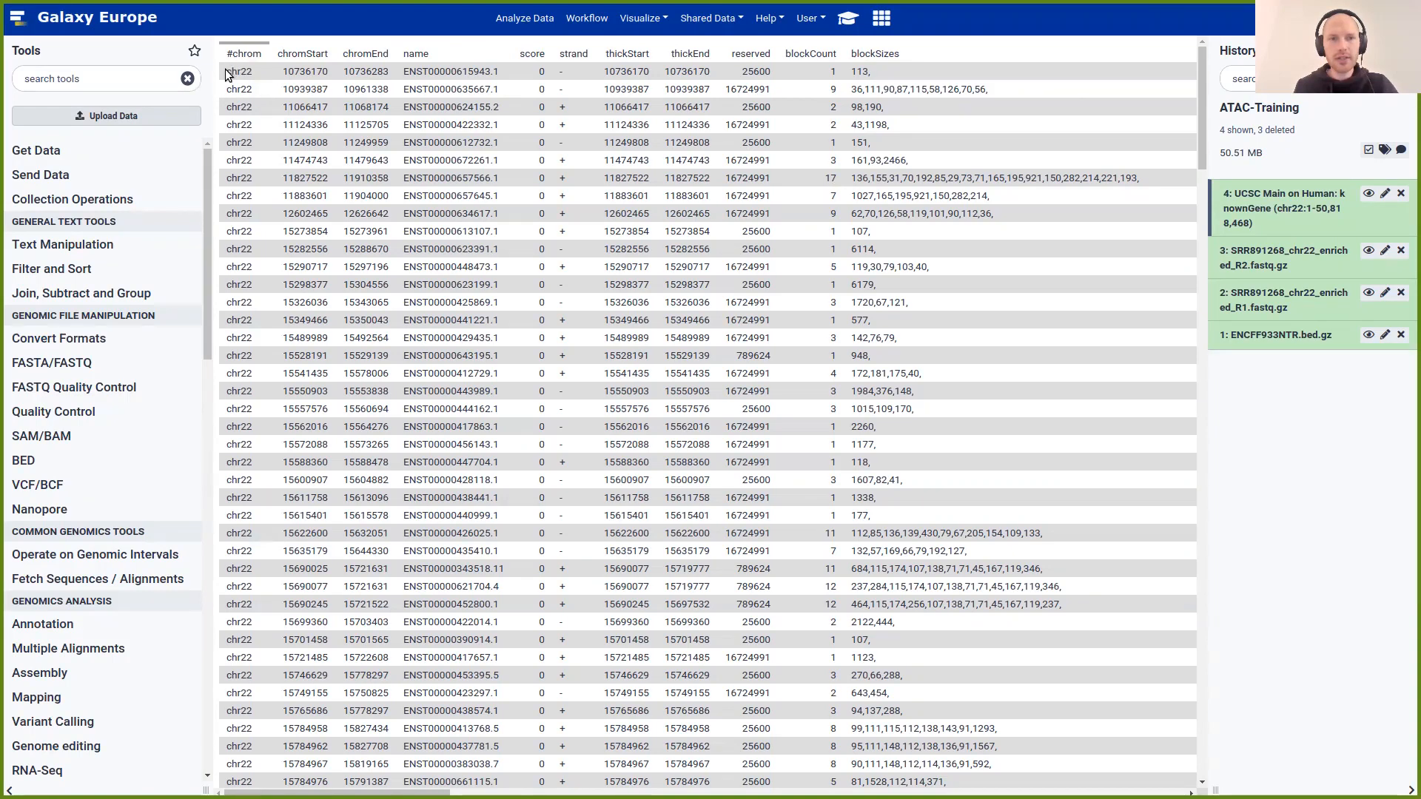
pyautogui.moveTo(227, 70); pyautogui.dragTo(509, 95)
pyautogui.click(506, 91)
# Open the Cut columns from a table tool from step 4 of the tutorial's hg38 gene annotation section
pyautogui.click(851, 12)
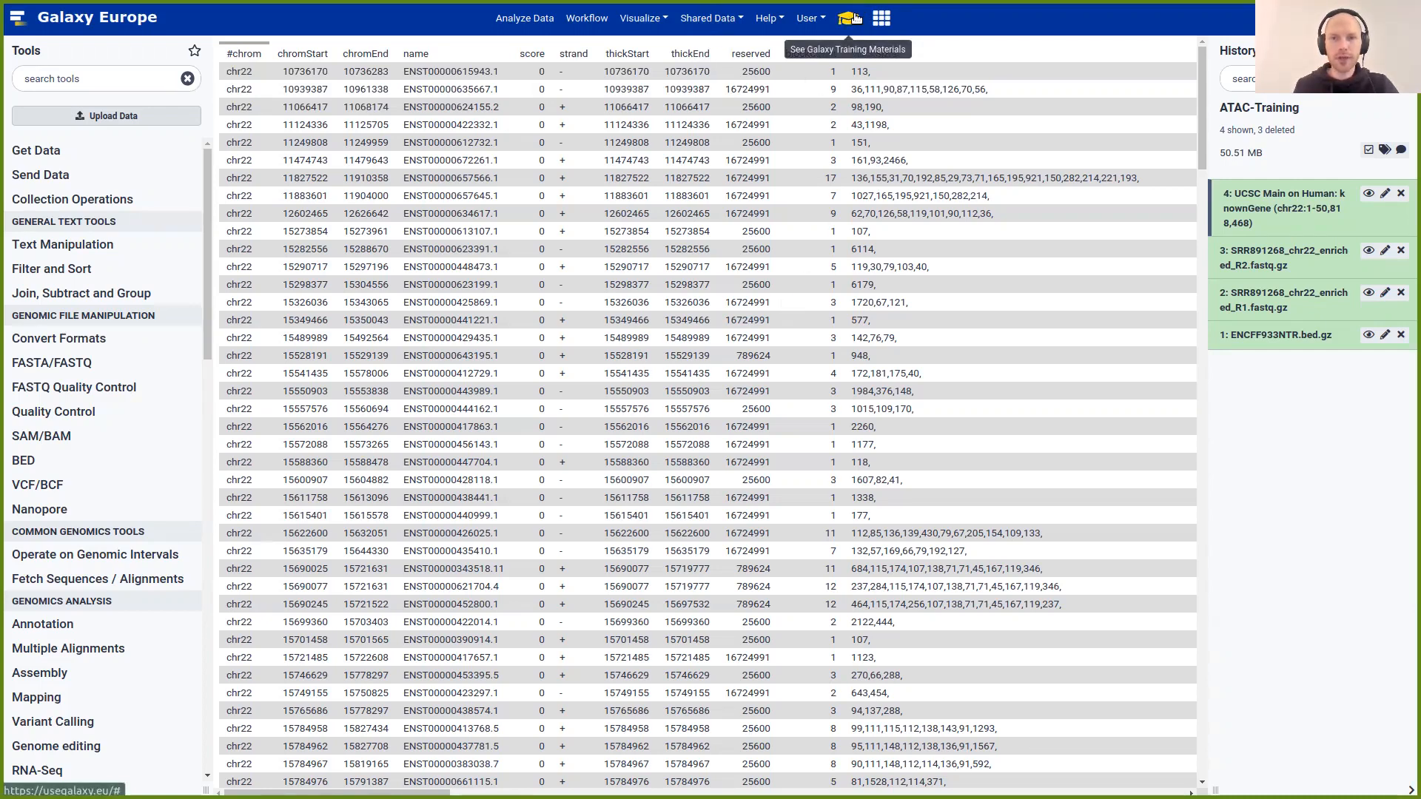
pyautogui.click(853, 17)
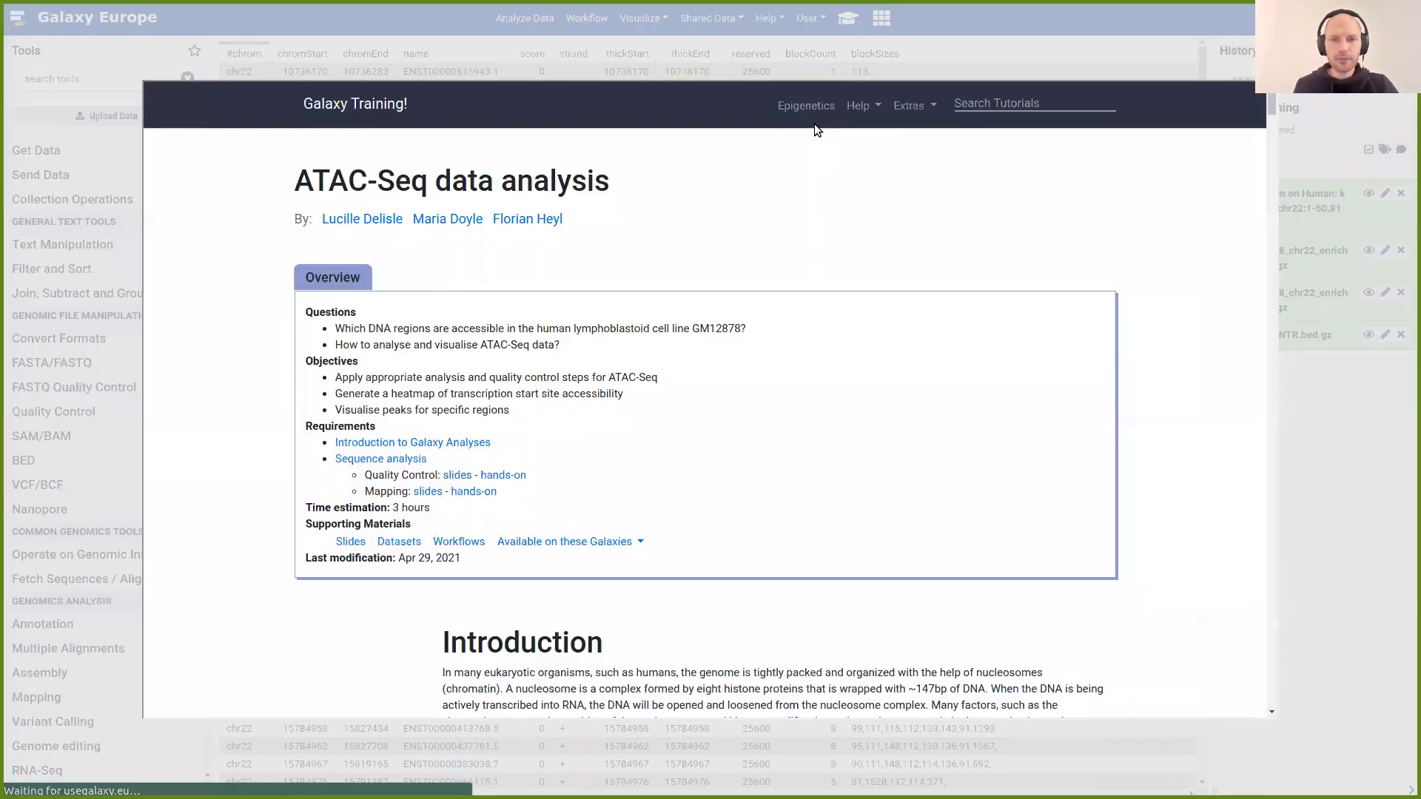
pyautogui.scroll(-15, 585, 365)
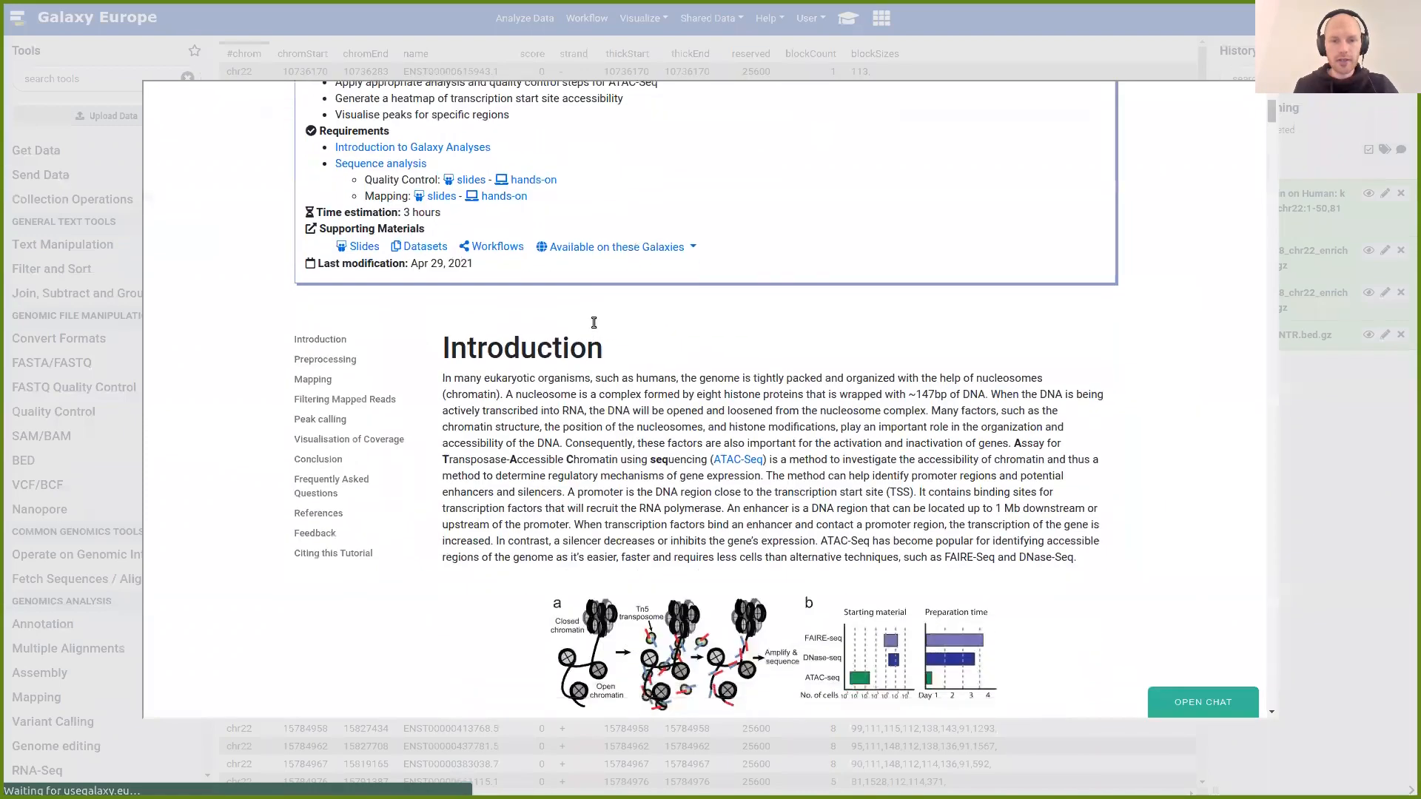
pyautogui.scroll(-3, 591, 324)
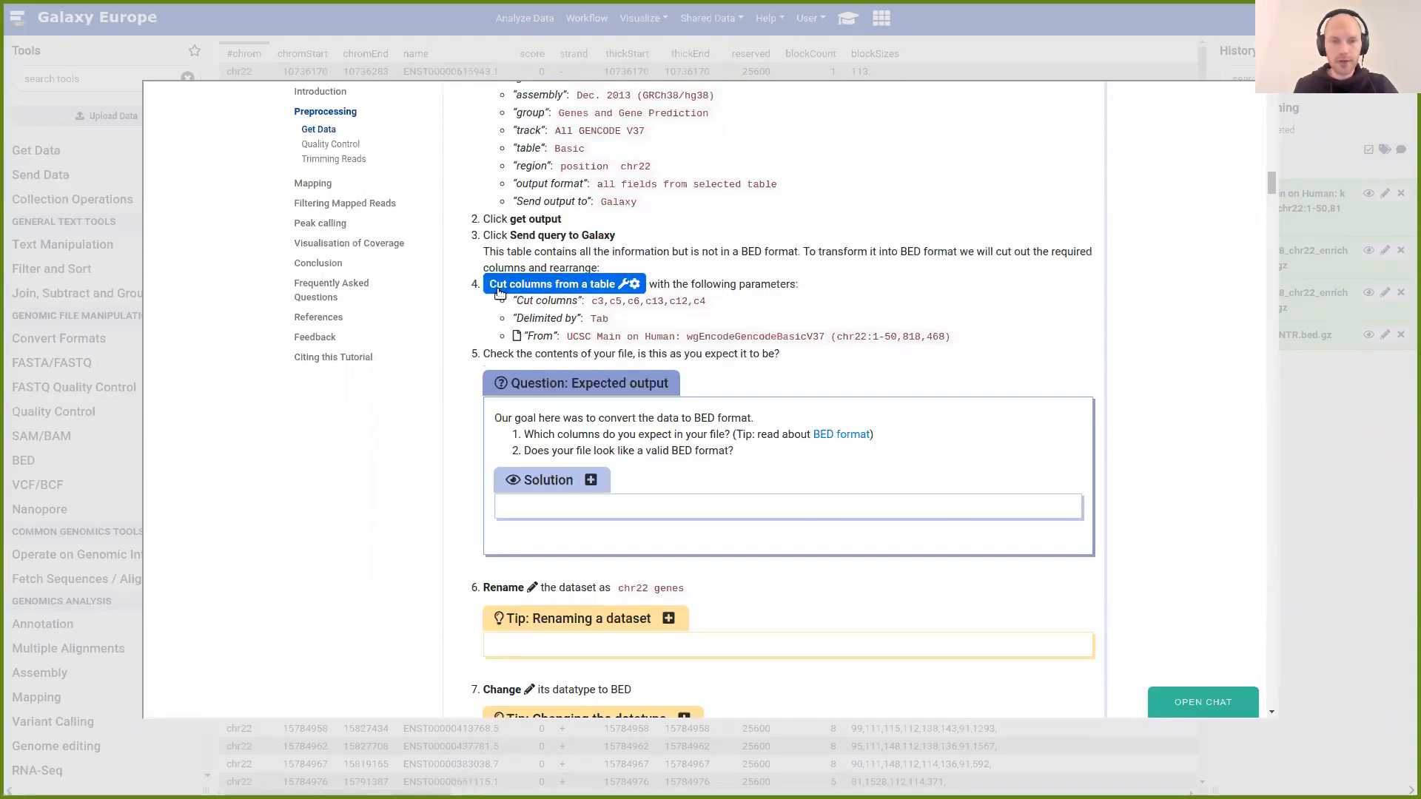
pyautogui.click(582, 287)
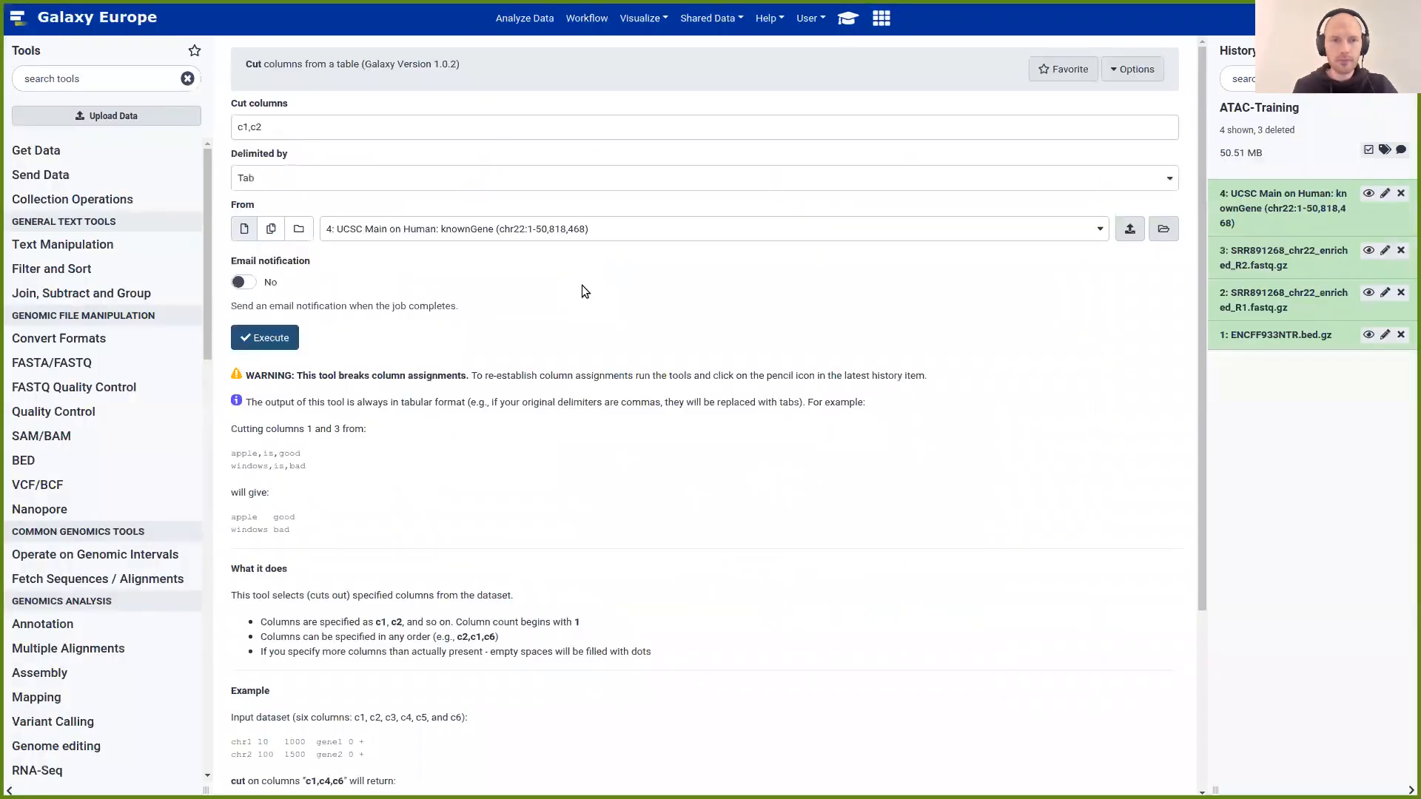
# Run Cut on the UCSC Main knownGene dataset with the tutorial's columns c3,c5,c6,c13,c12,c4, and expand the ENCFF933NTR.bed.gz dataset's details
pyautogui.click(852, 20)
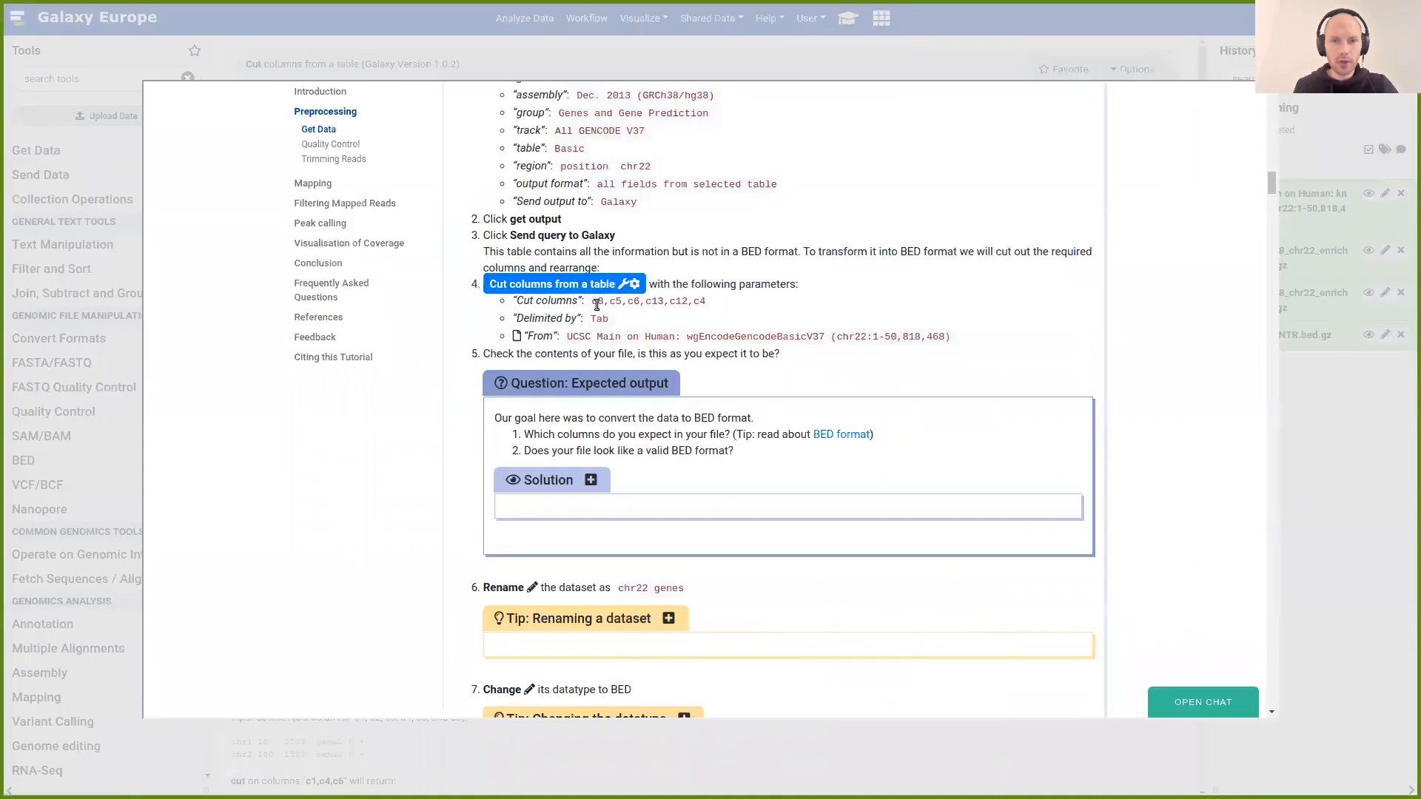
pyautogui.moveTo(591, 303); pyautogui.dragTo(706, 302)
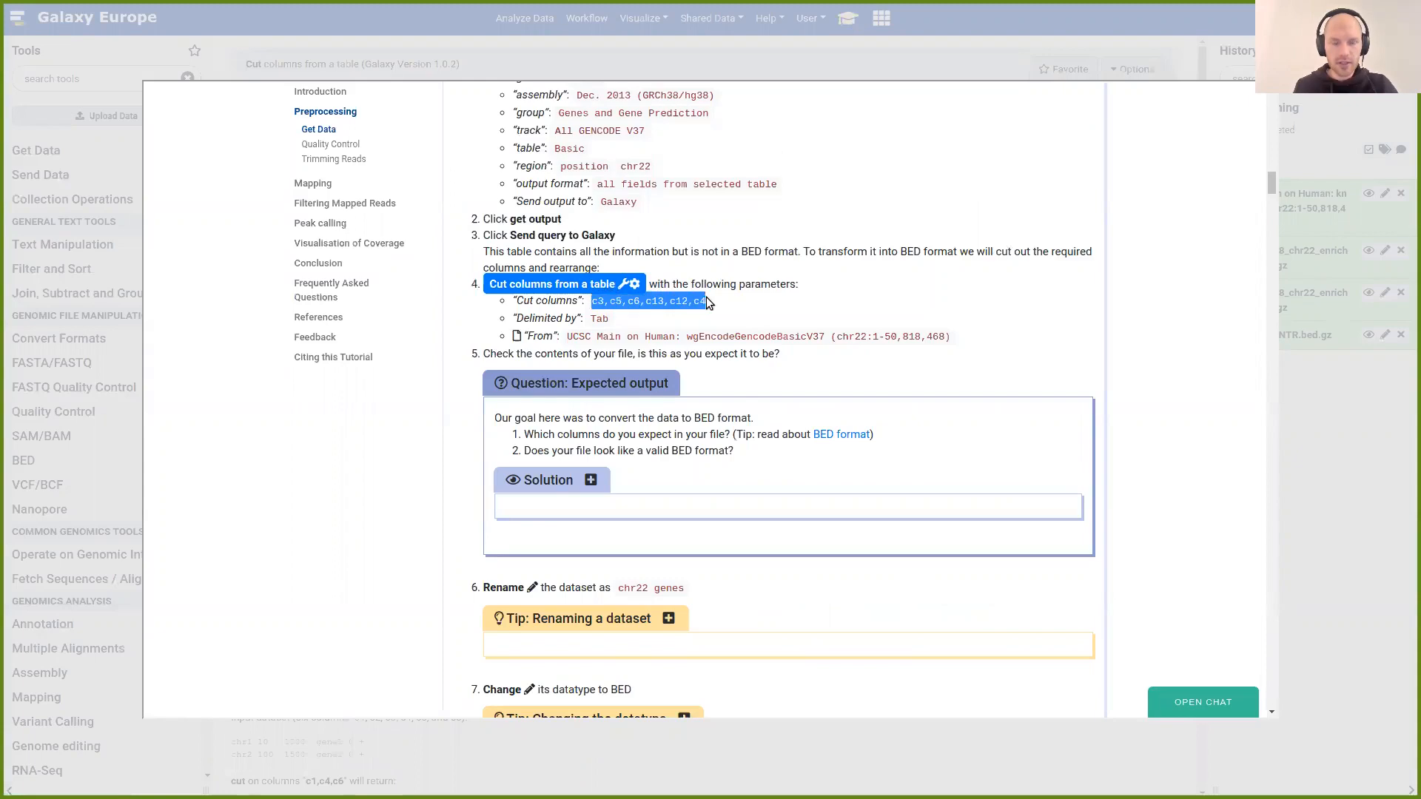
pyautogui.click(1317, 448)
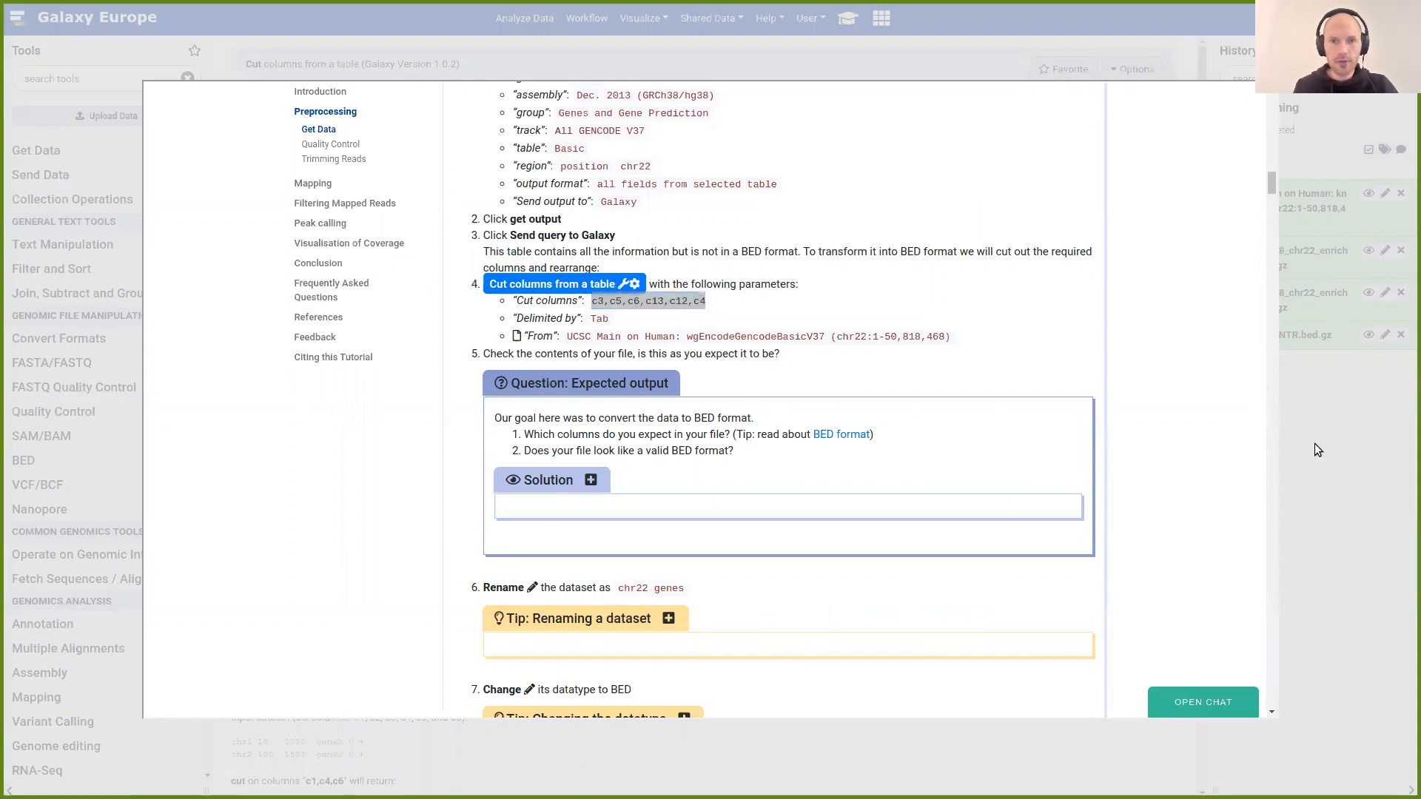
pyautogui.tripleClick(238, 128)
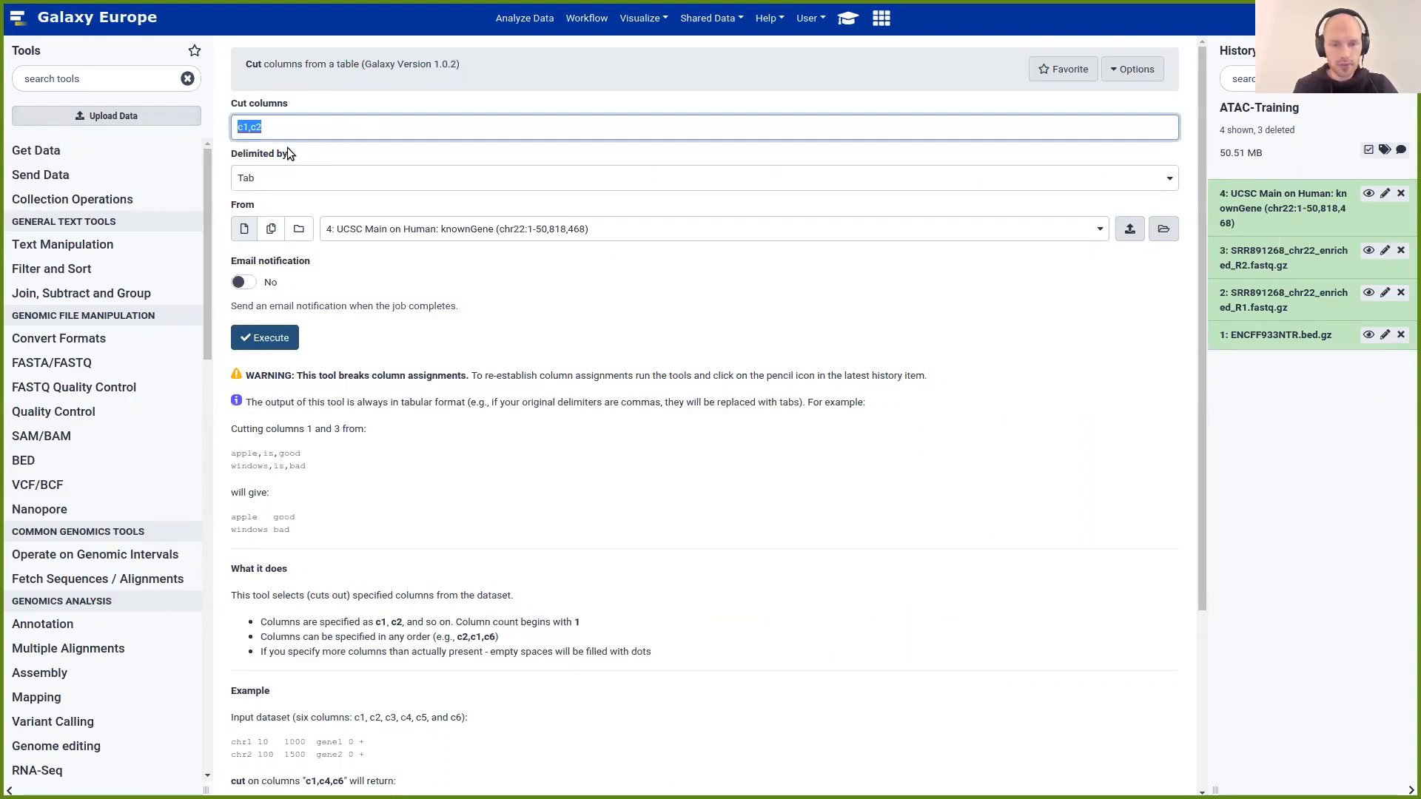
pyautogui.click(269, 155)
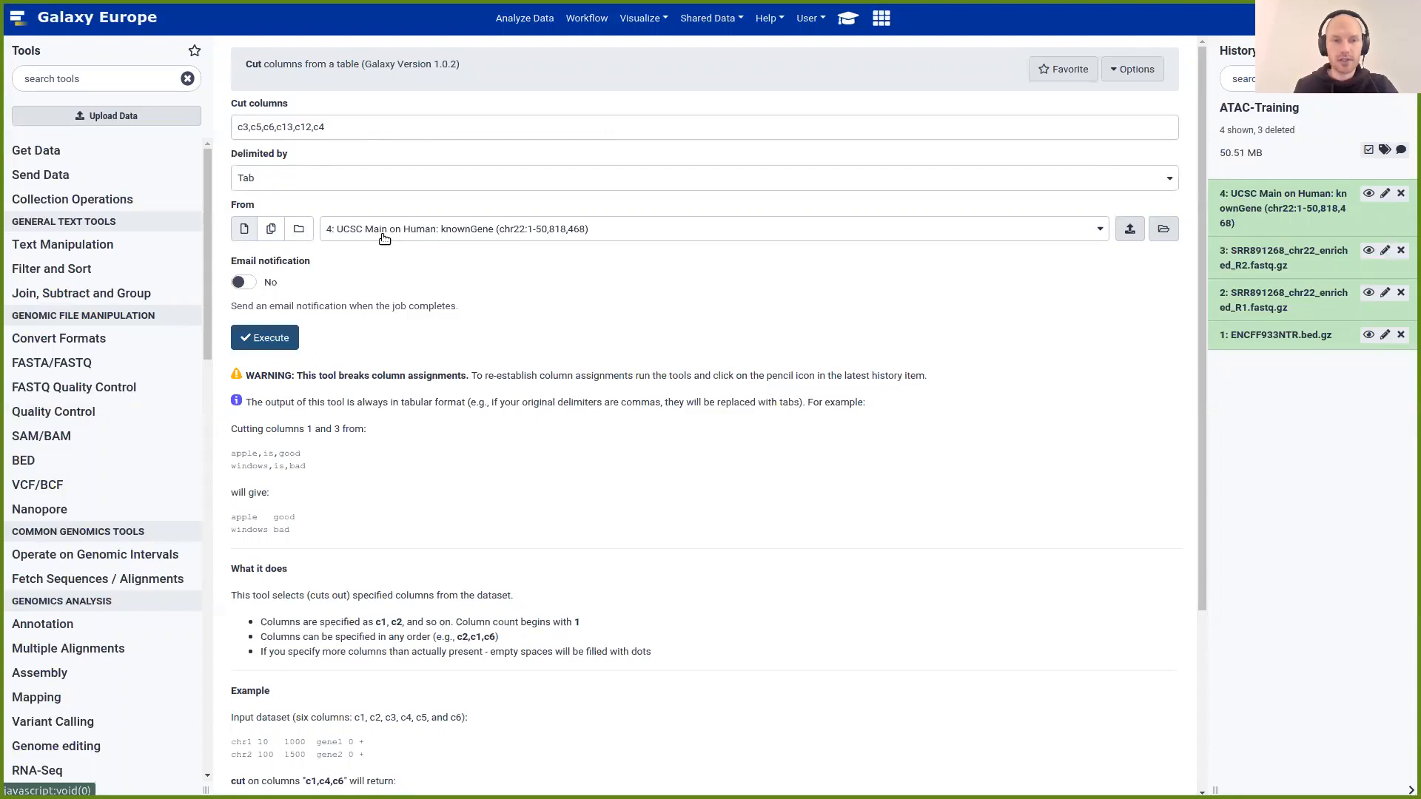
pyautogui.click(286, 342)
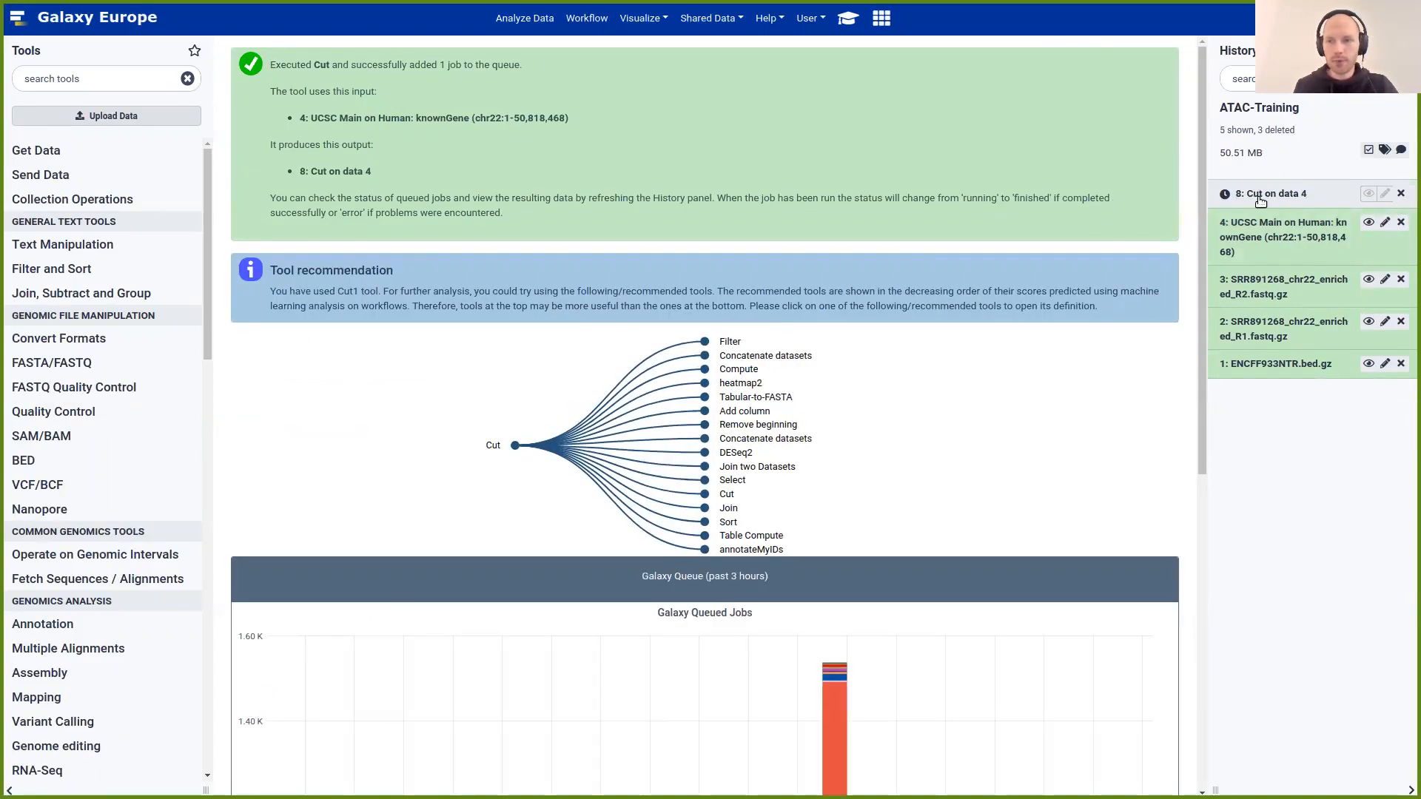
pyautogui.click(1276, 365)
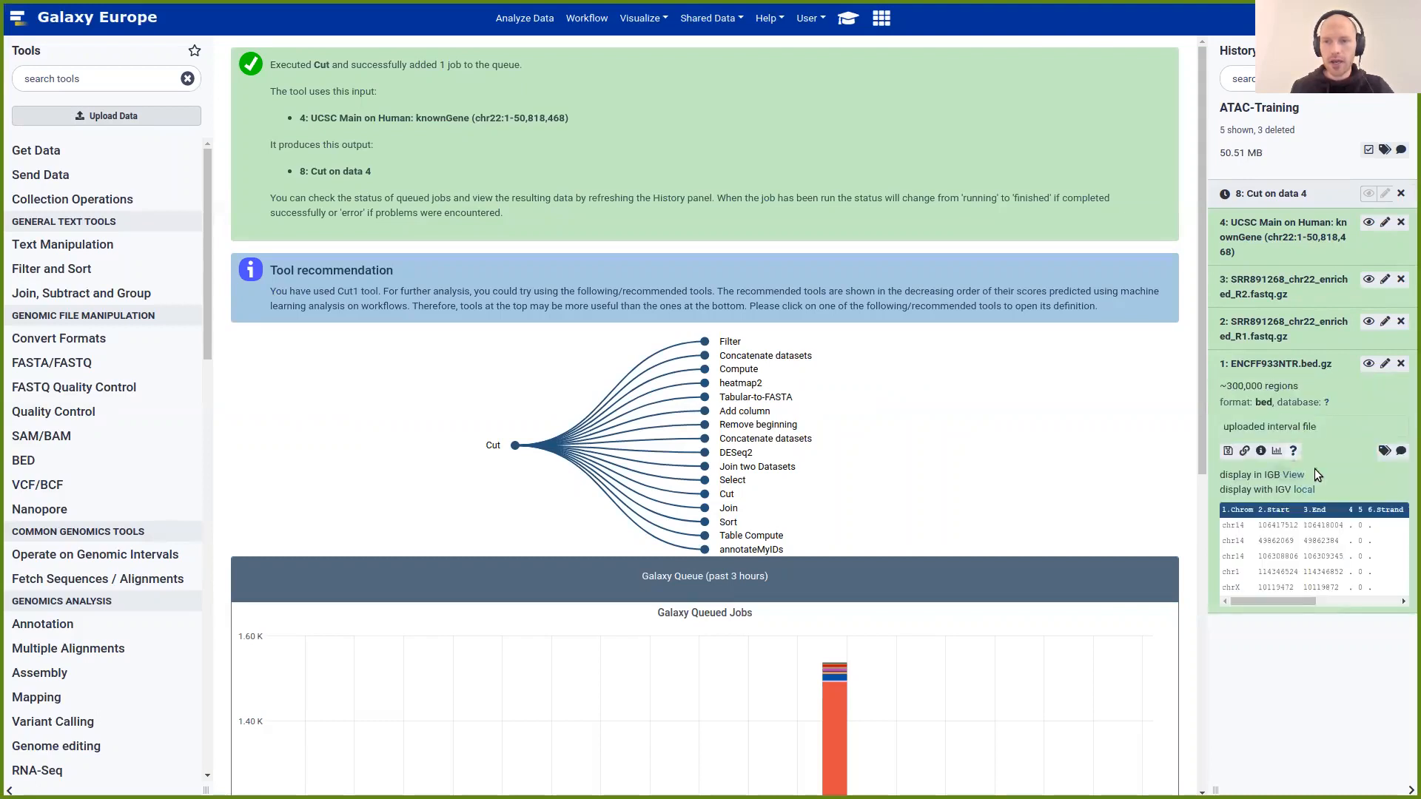
# Add the tag #CTCF to the ENCFF933NTR.bed.gz dataset and collapse its details
pyautogui.click(1382, 453)
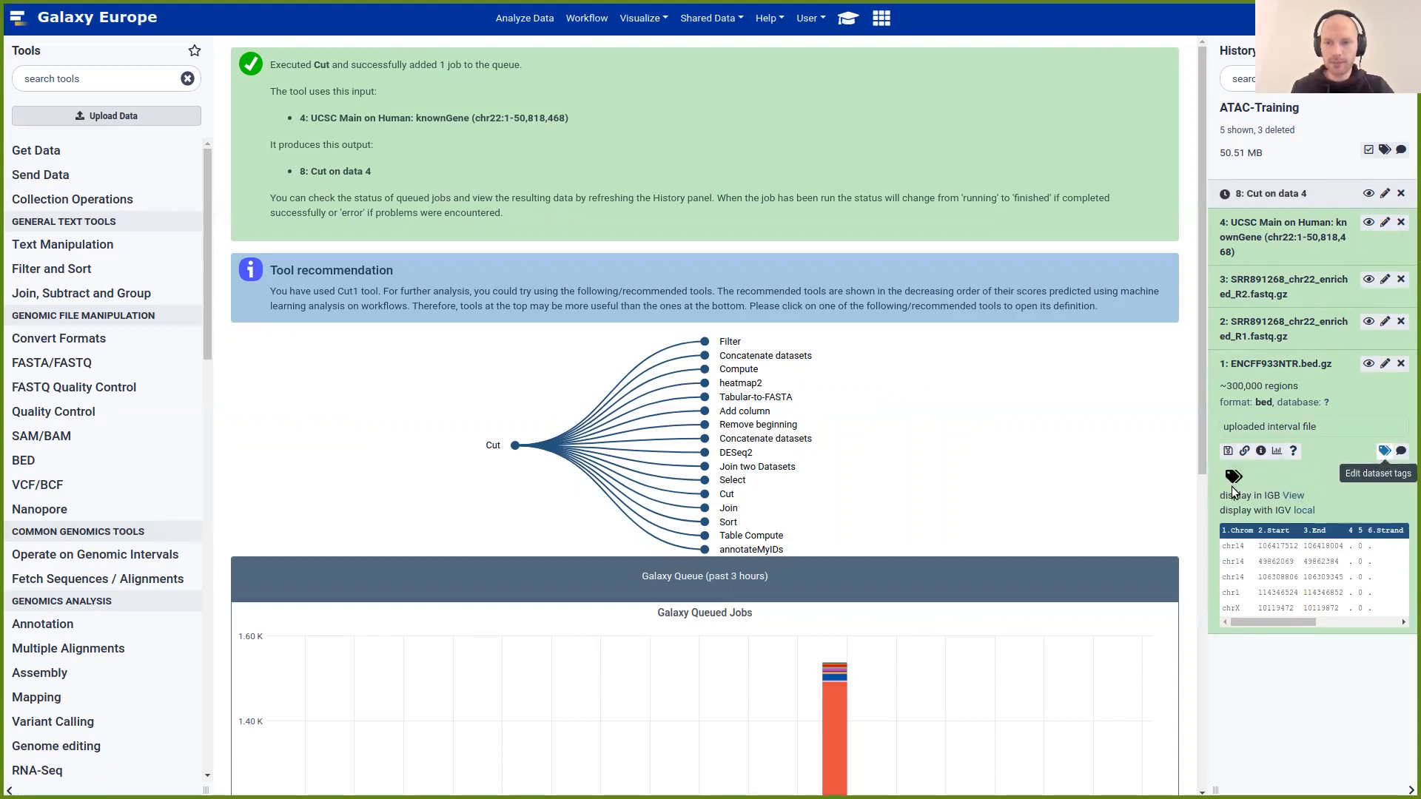
pyautogui.click(1233, 475)
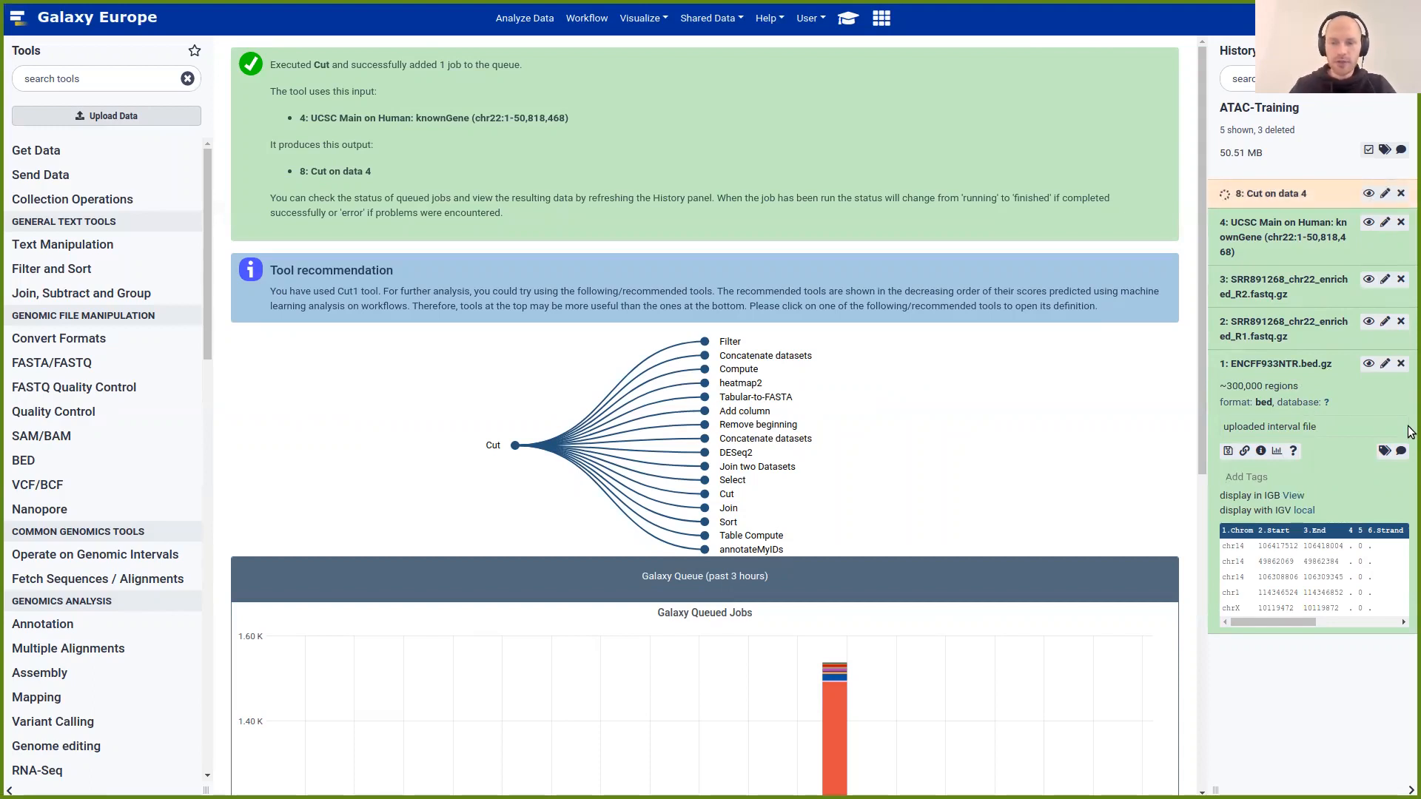
pyautogui.write('#CTCF')
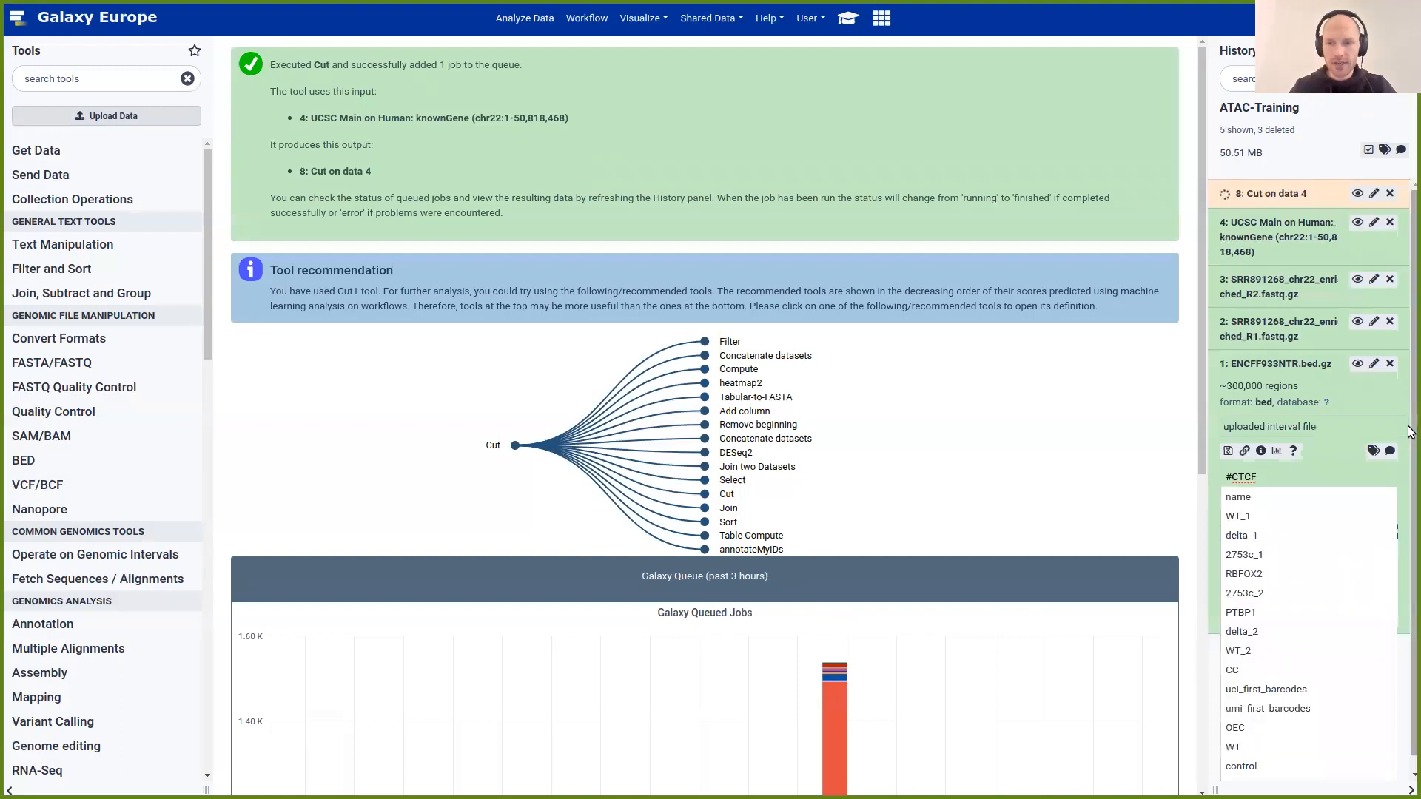
pyautogui.press('Return')
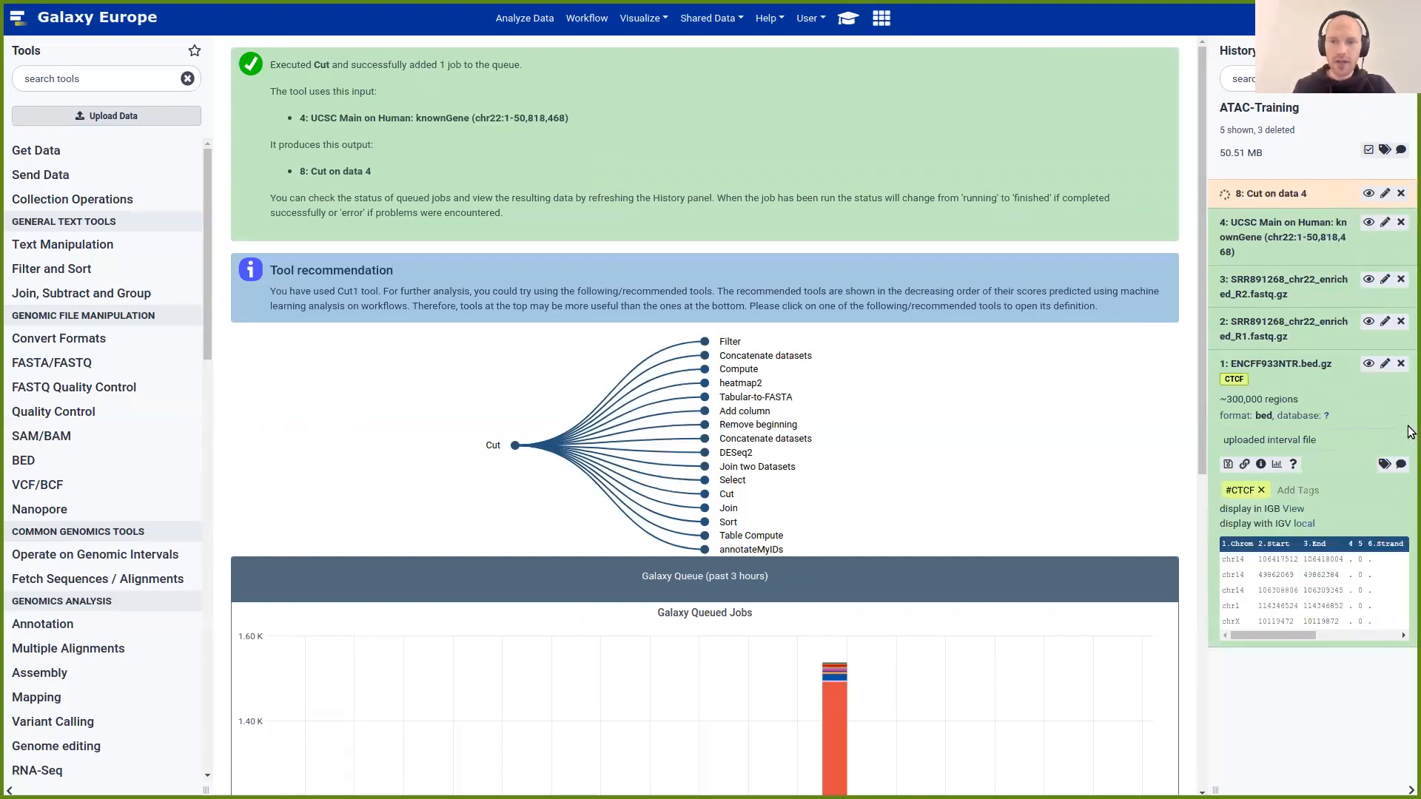
pyautogui.click(1307, 367)
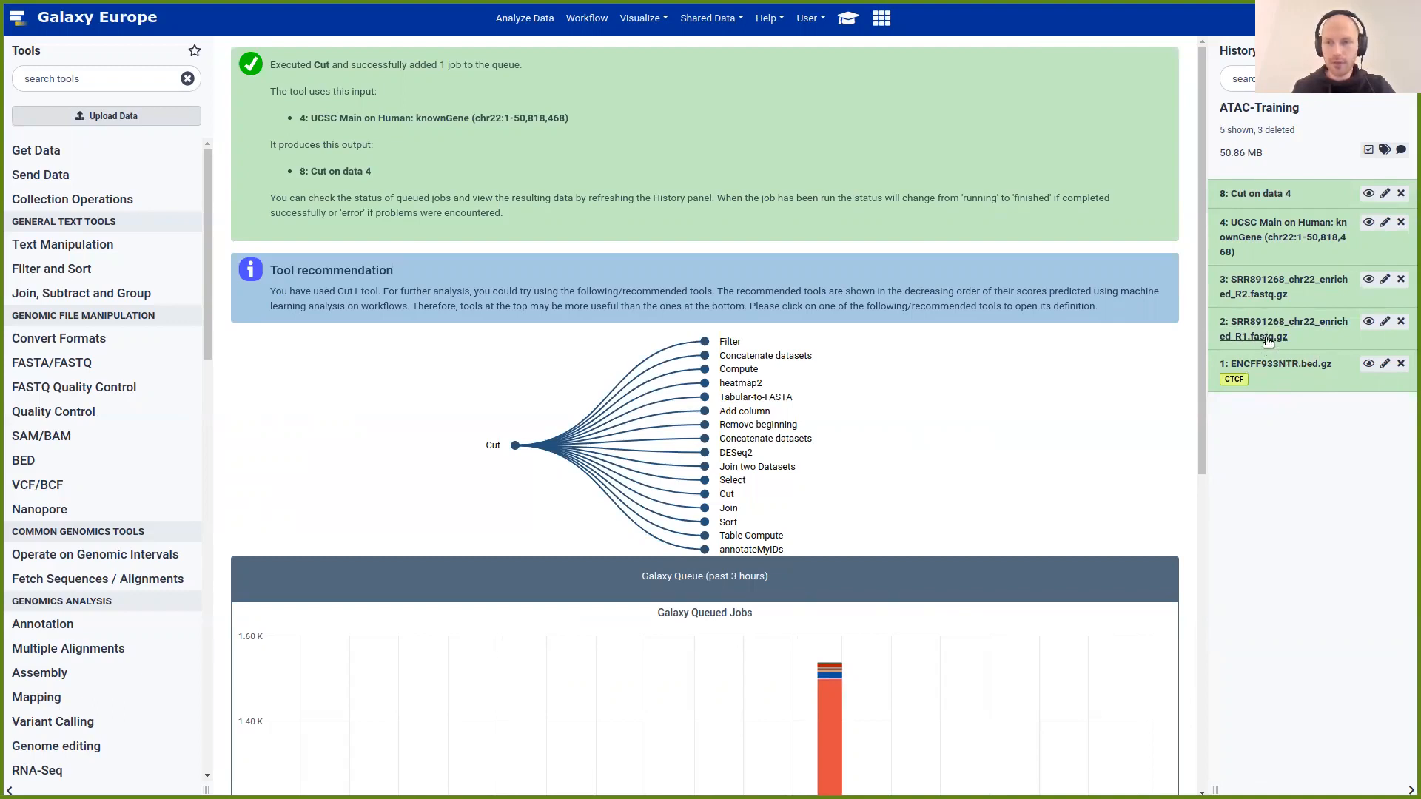
# Add the tag #ATAC_R1 to the SRR891268_chr22_enriched_R1.fastq.gz dataset and collapse its details
pyautogui.click(1268, 338)
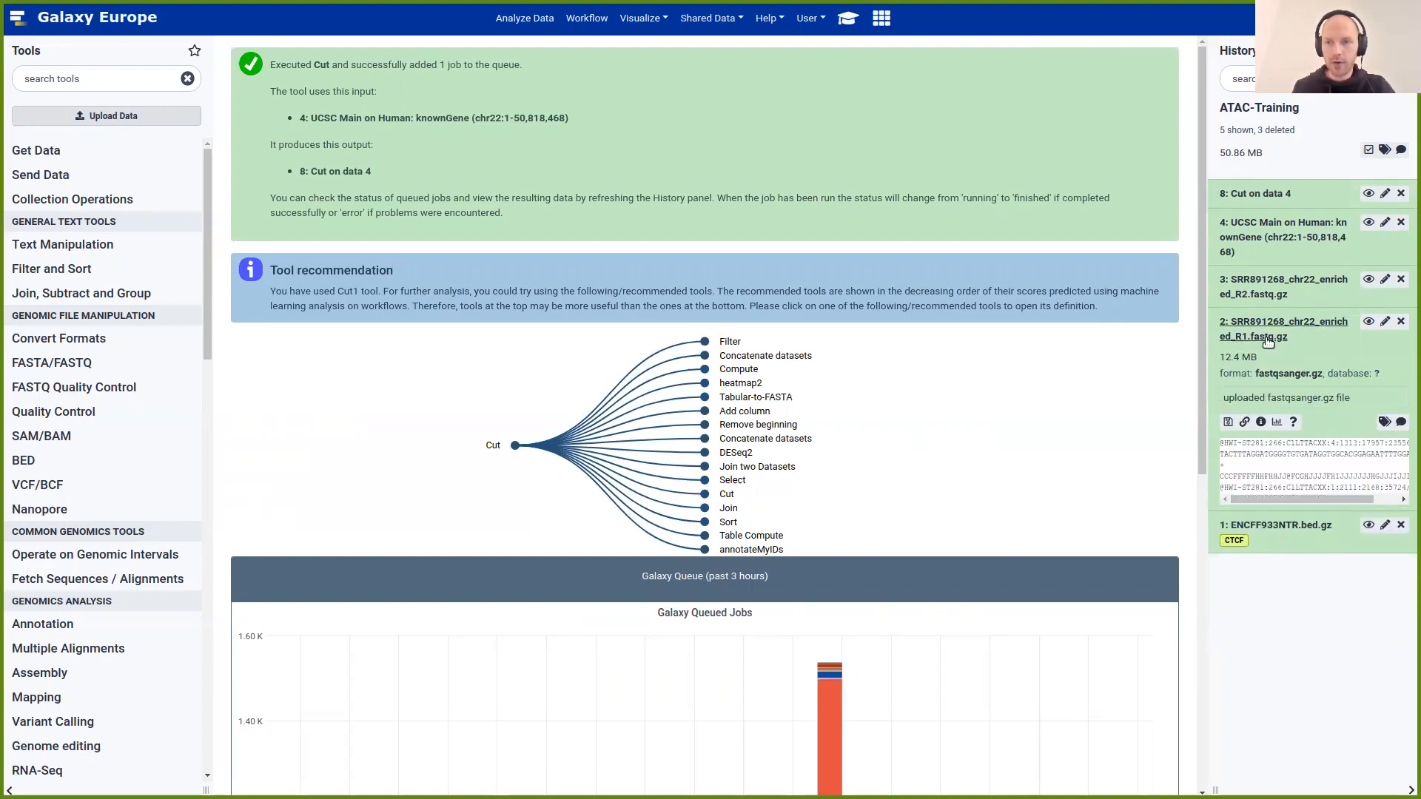
pyautogui.click(1385, 422)
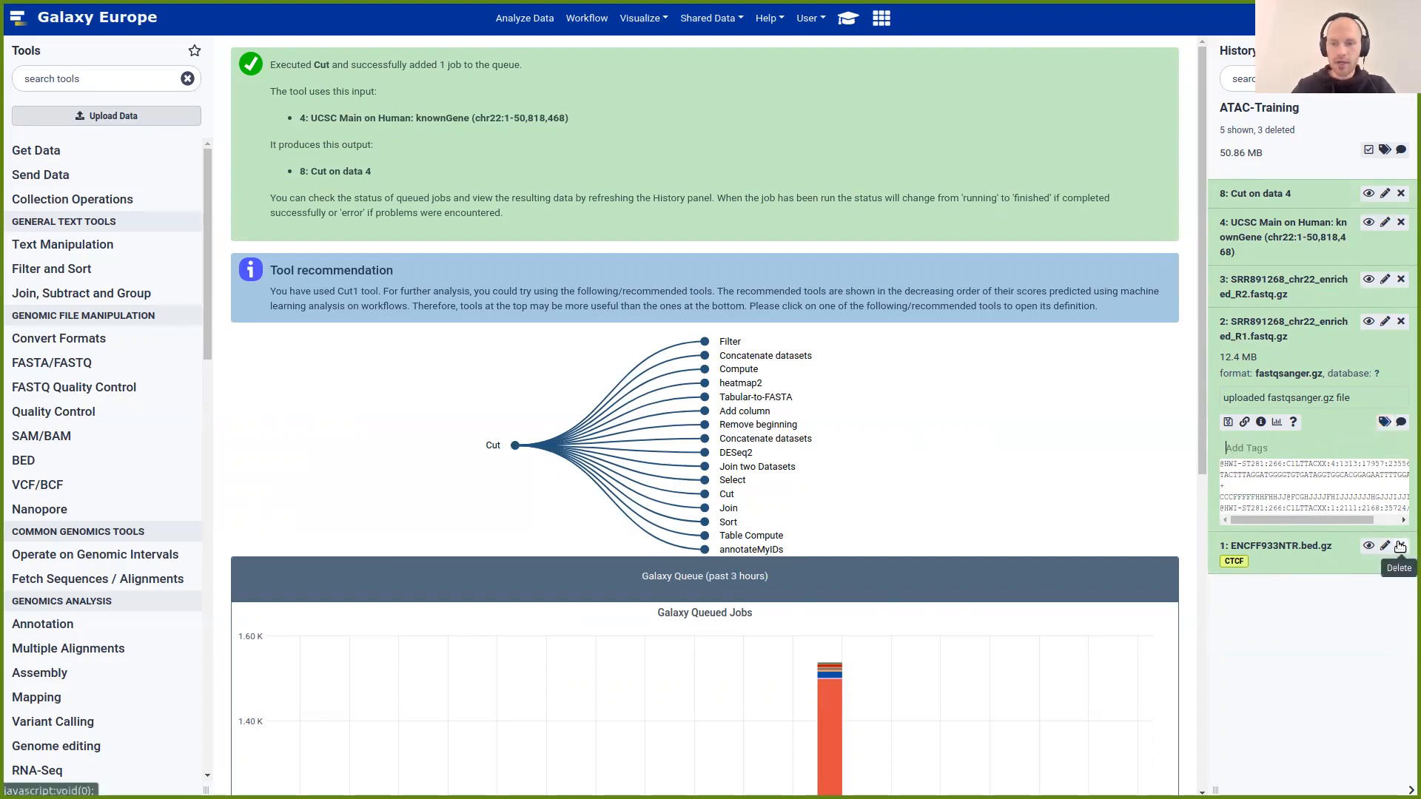
pyautogui.write('#ATAC')
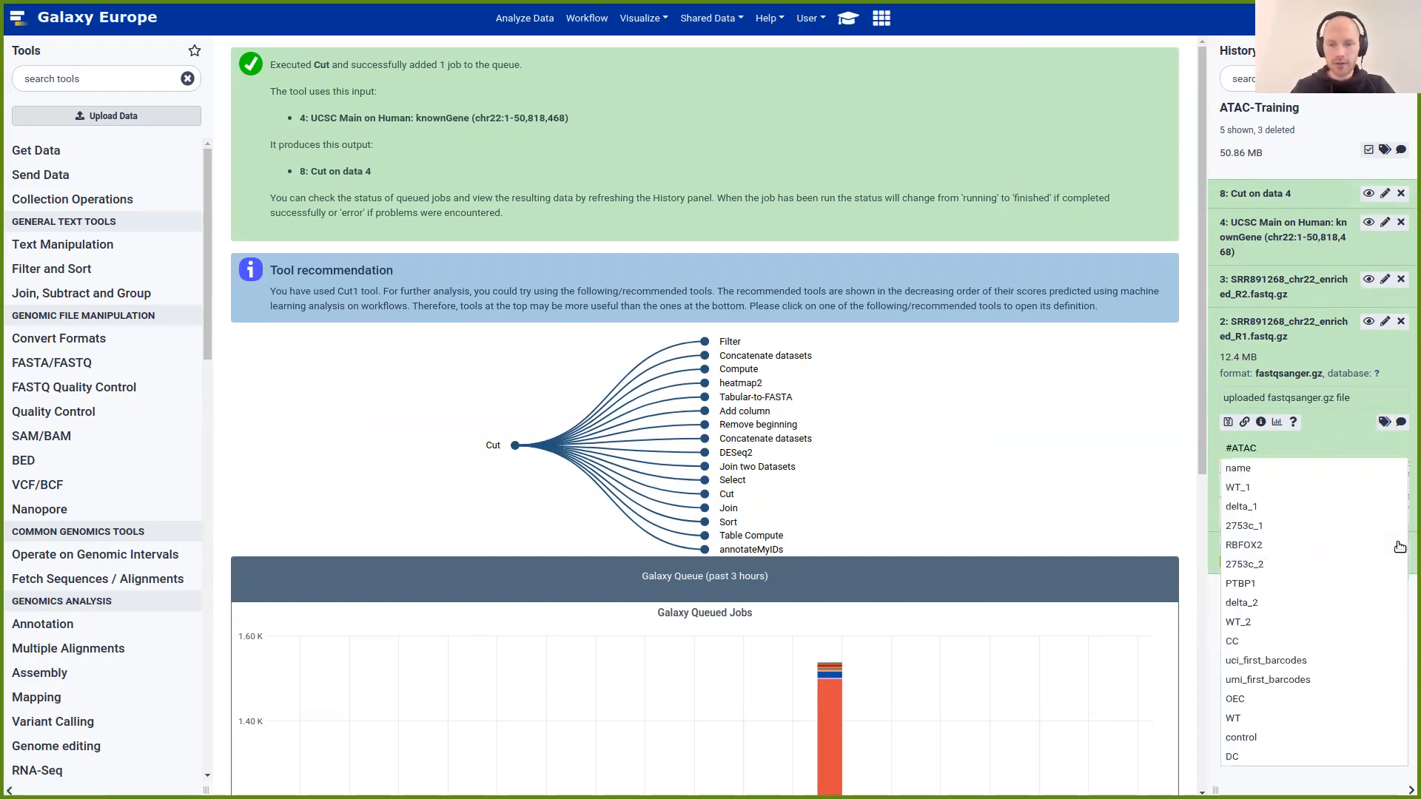
pyautogui.write('_R1')
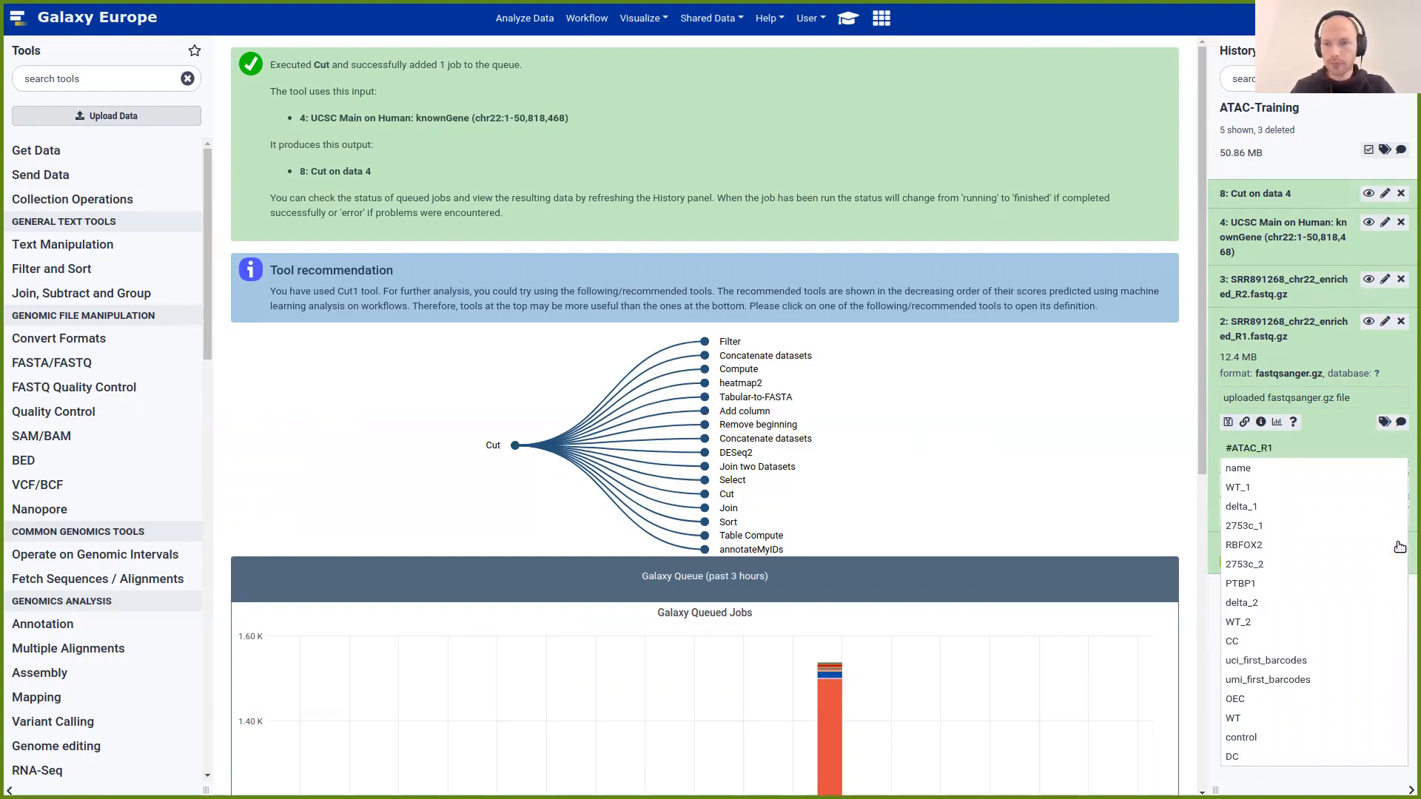
pyautogui.press('Return')
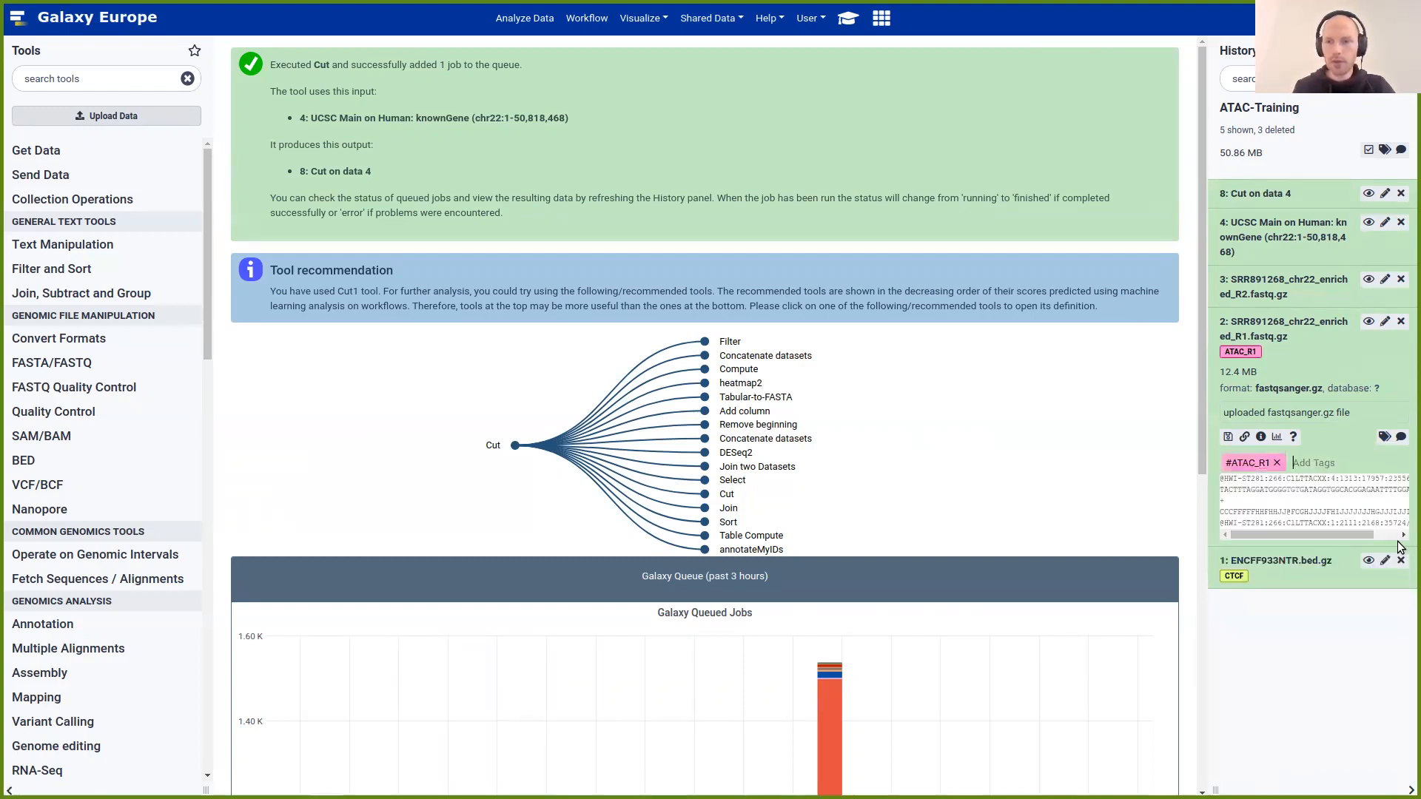
pyautogui.click(1276, 338)
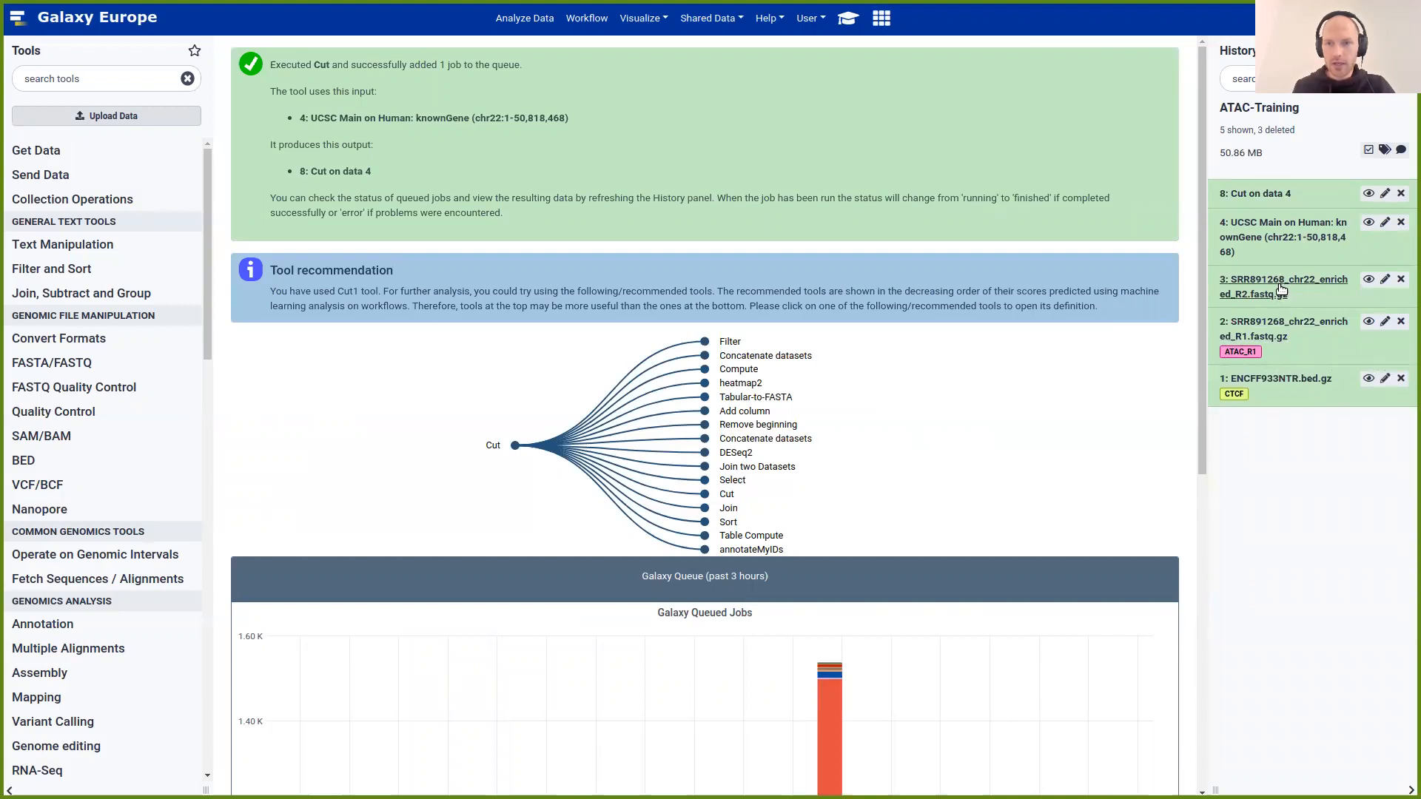
# Add the tag #ATAC_R2 to the SRR891268_chr22_enriched_R2.fastq.gz dataset and collapse its details
pyautogui.click(1281, 288)
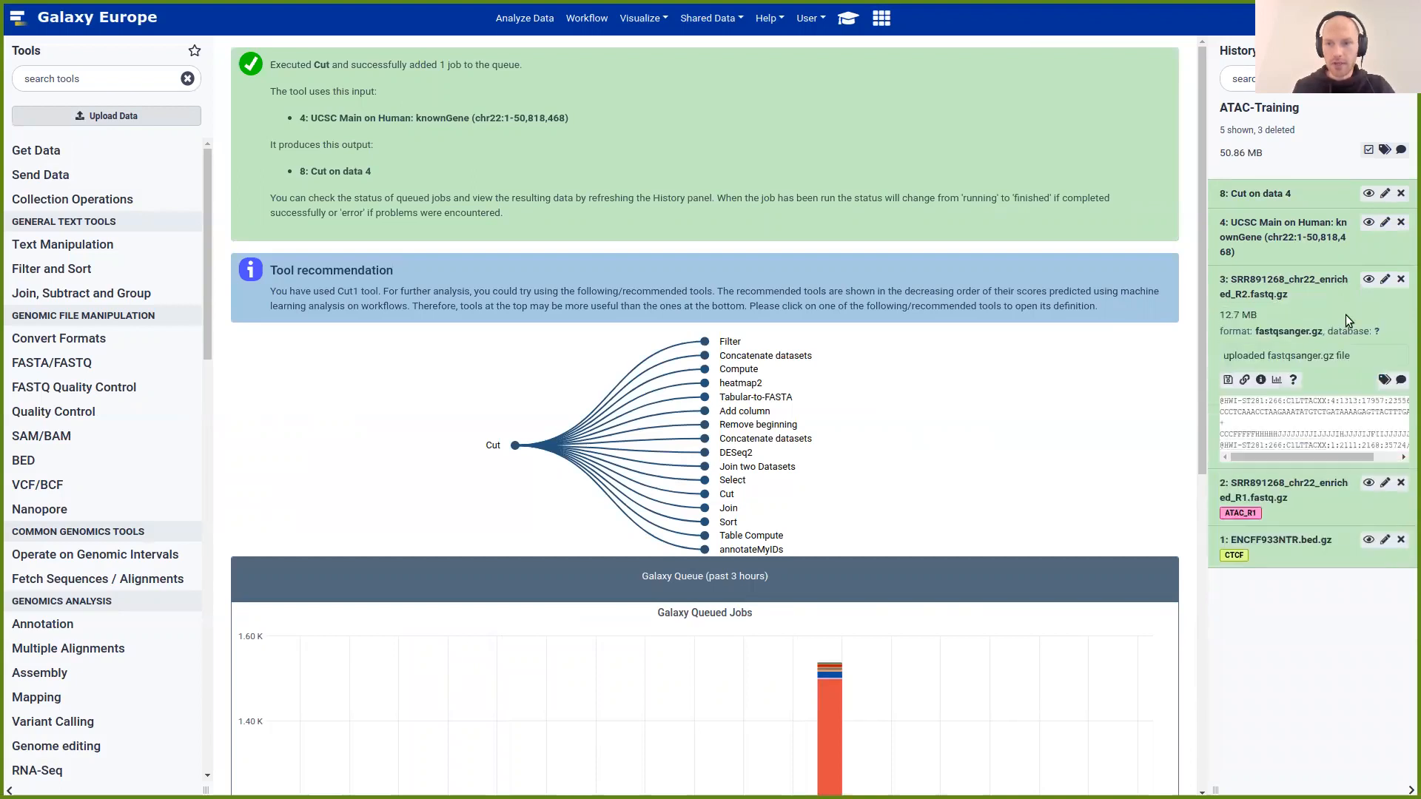
pyautogui.click(1384, 380)
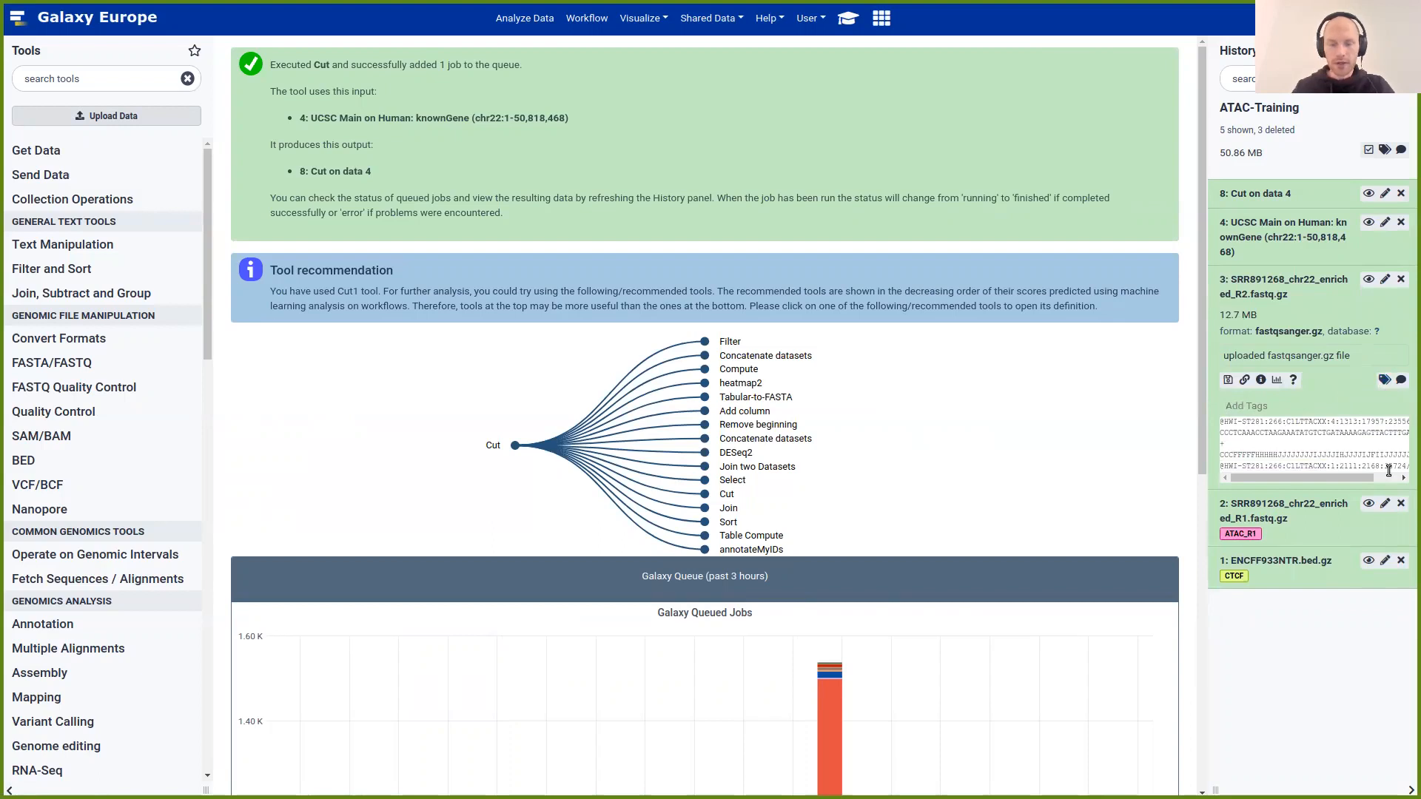
pyautogui.write('#ATAC_')
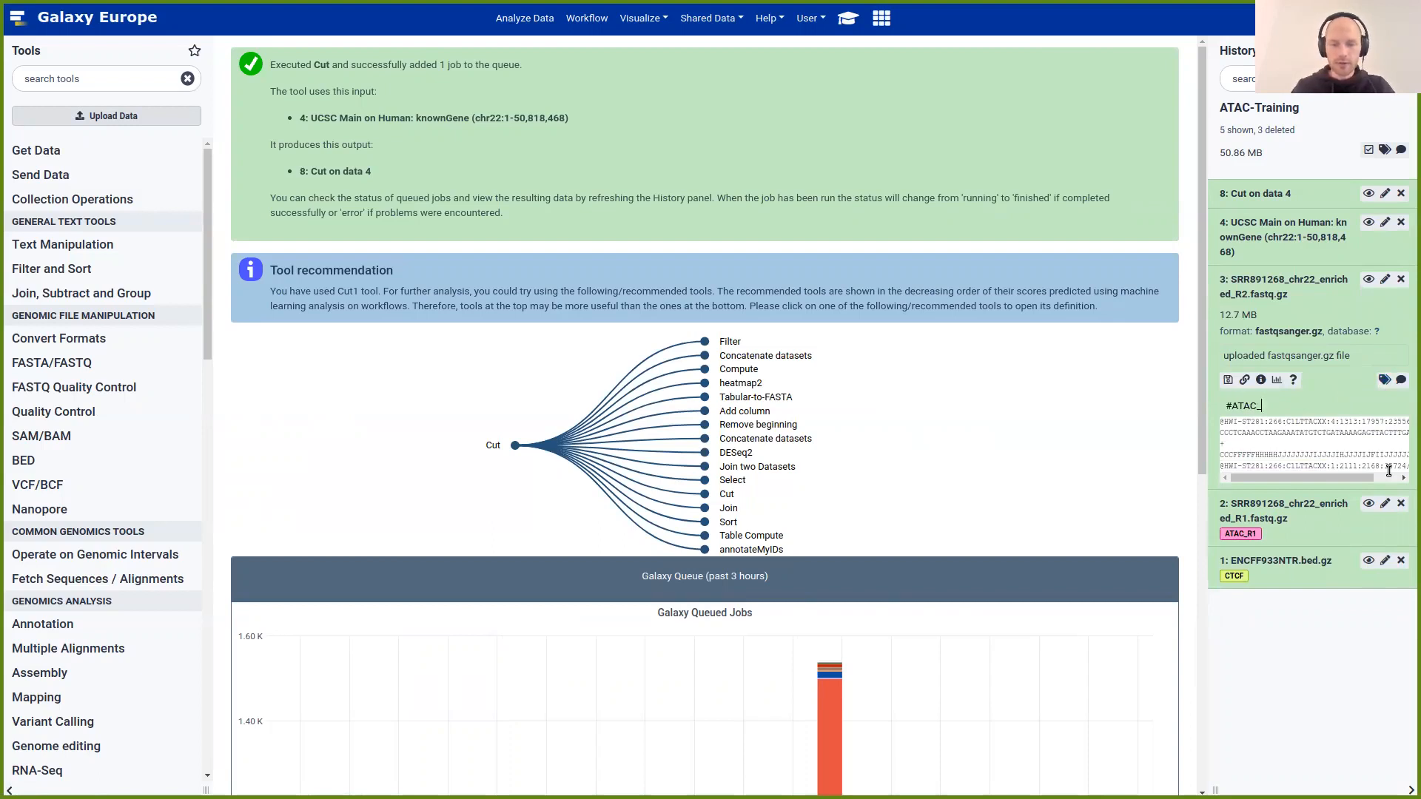
pyautogui.write('R2')
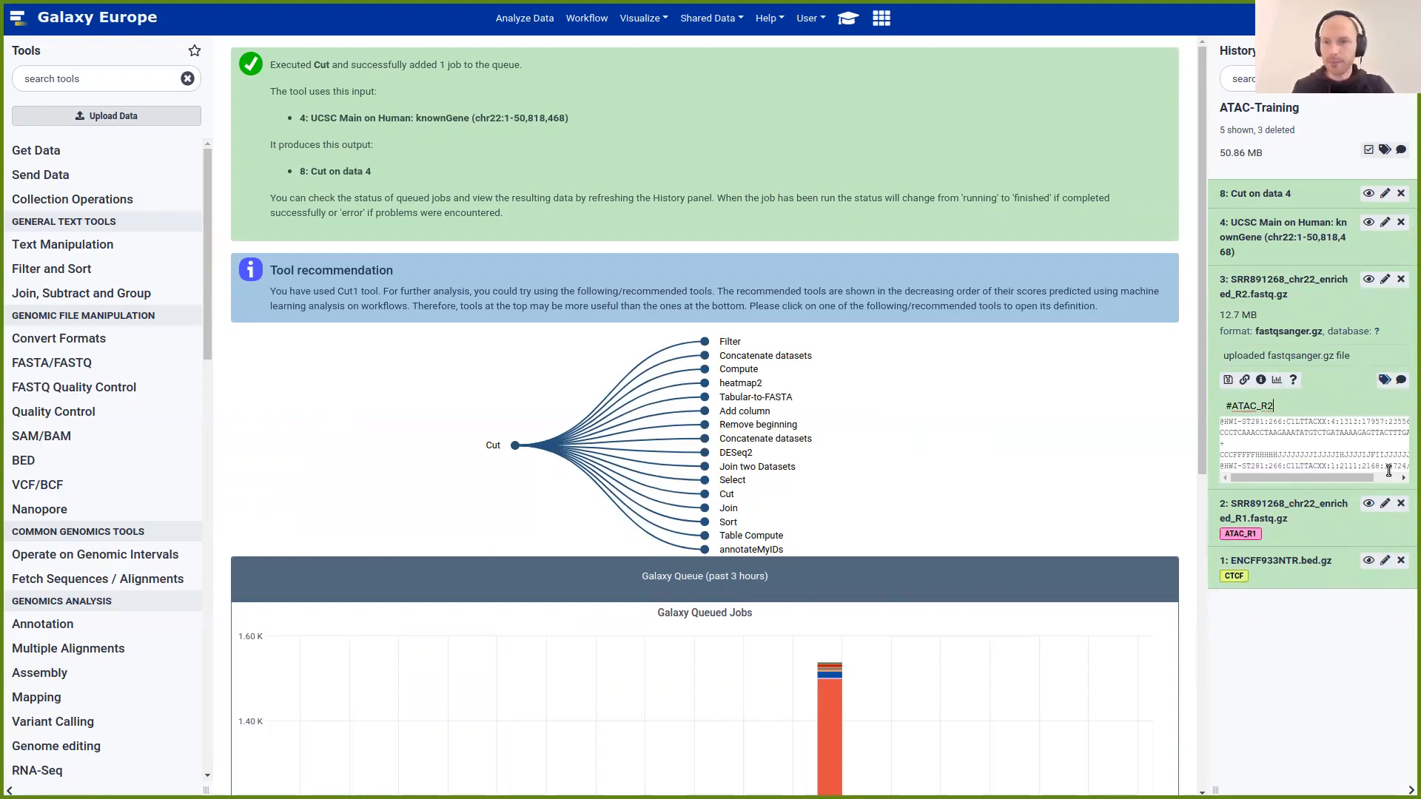
pyautogui.press('Return')
pyautogui.click(1258, 287)
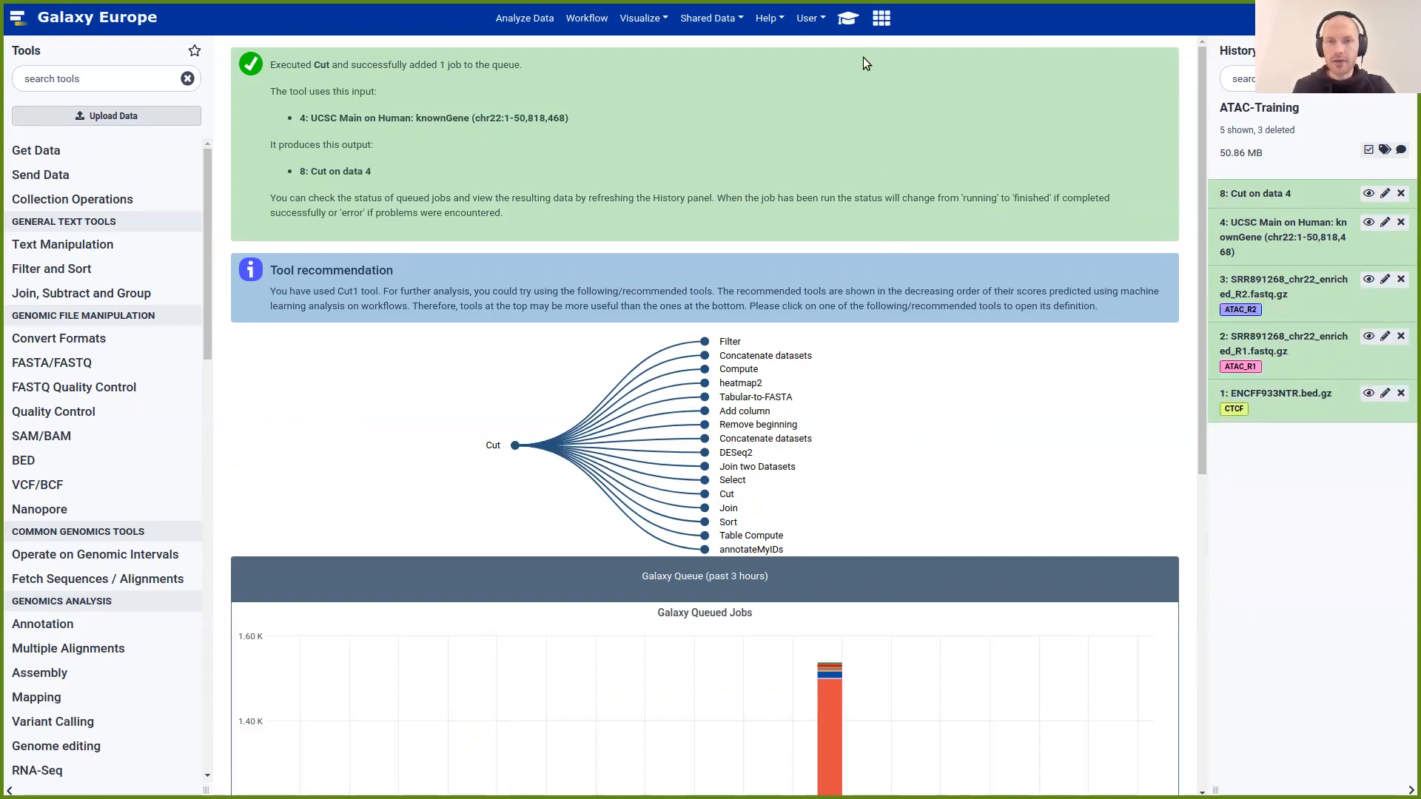
# Rename the Cut on data 4 dataset to the tutorial's name chr22 genes and save its attributes
pyautogui.click(848, 18)
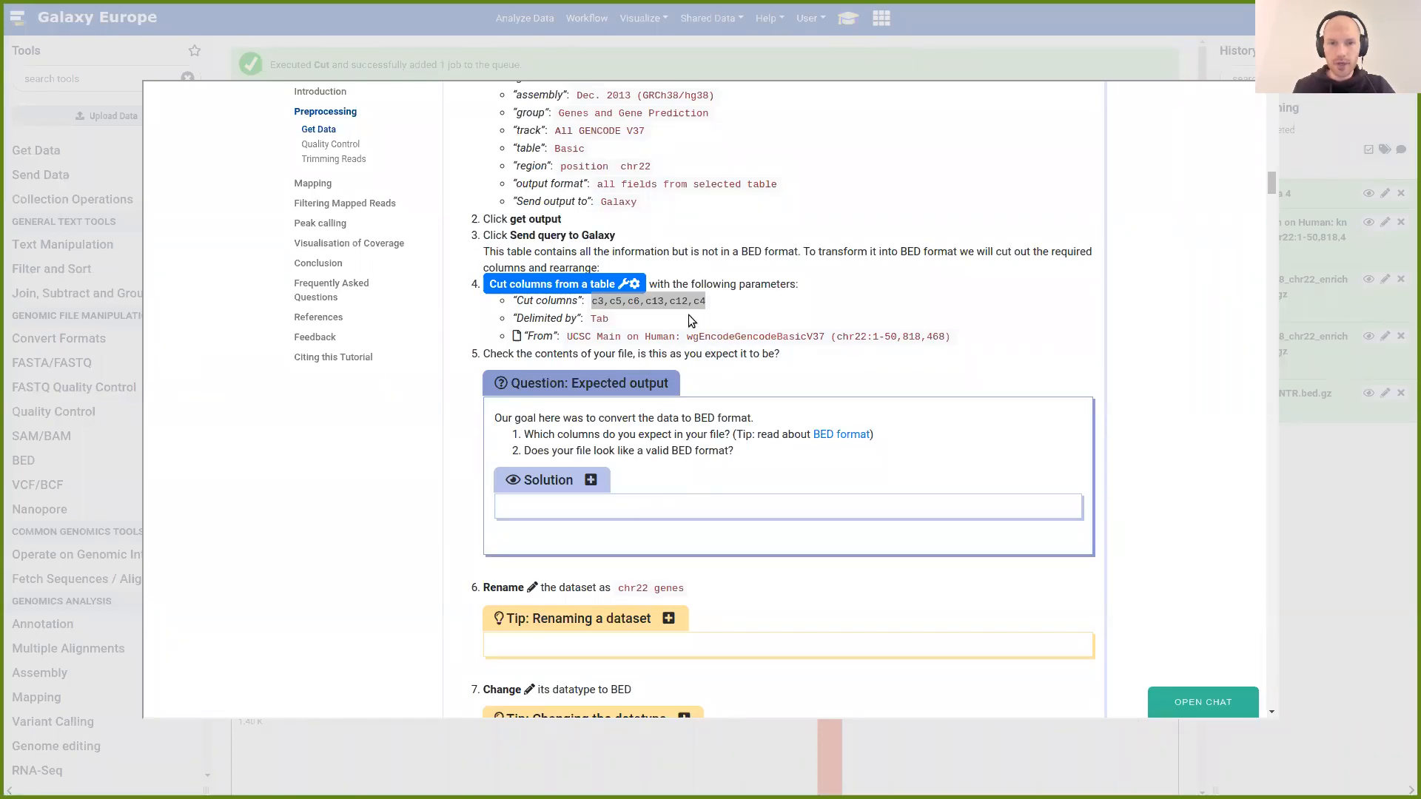
pyautogui.scroll(-3, 681, 323)
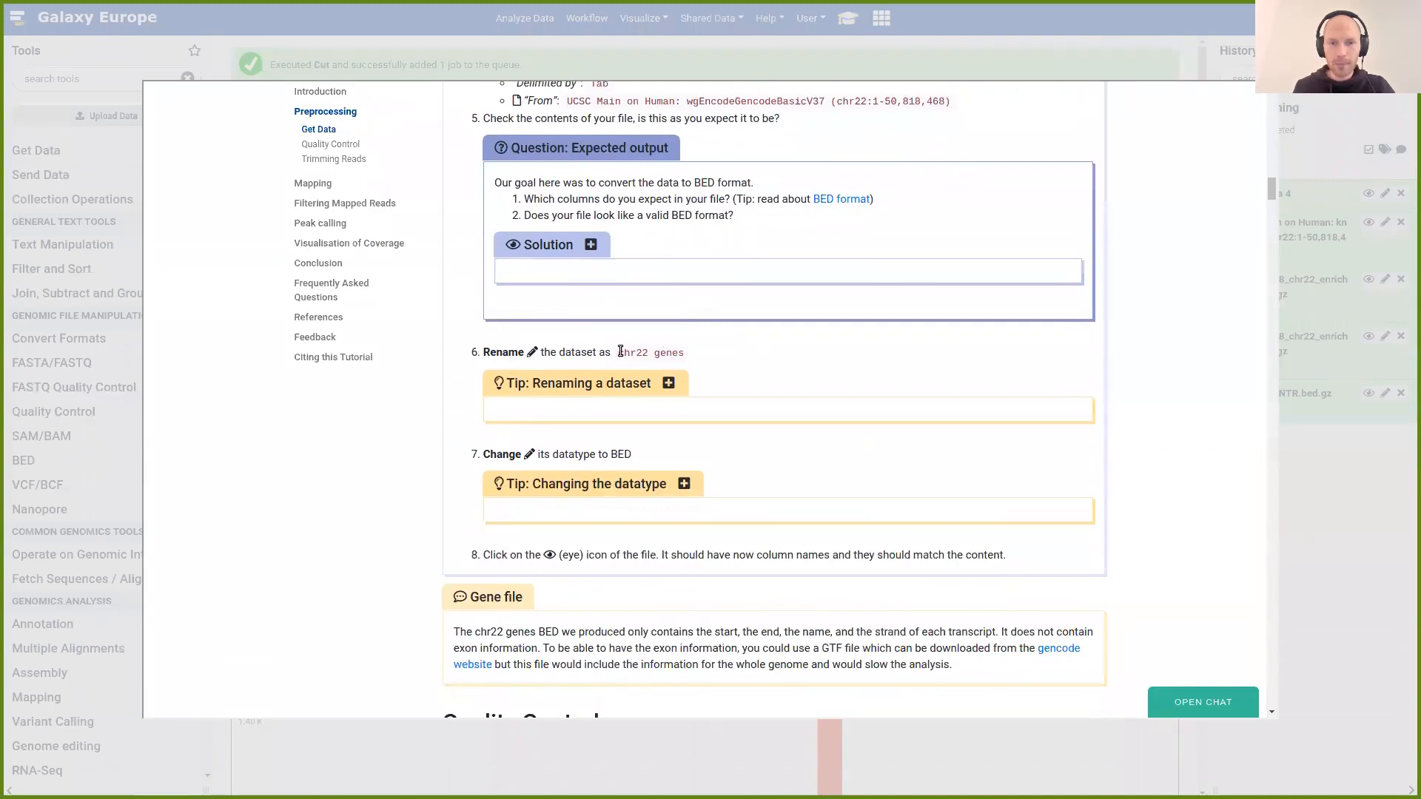
pyautogui.moveTo(618, 352); pyautogui.dragTo(684, 352)
pyautogui.click(1336, 577)
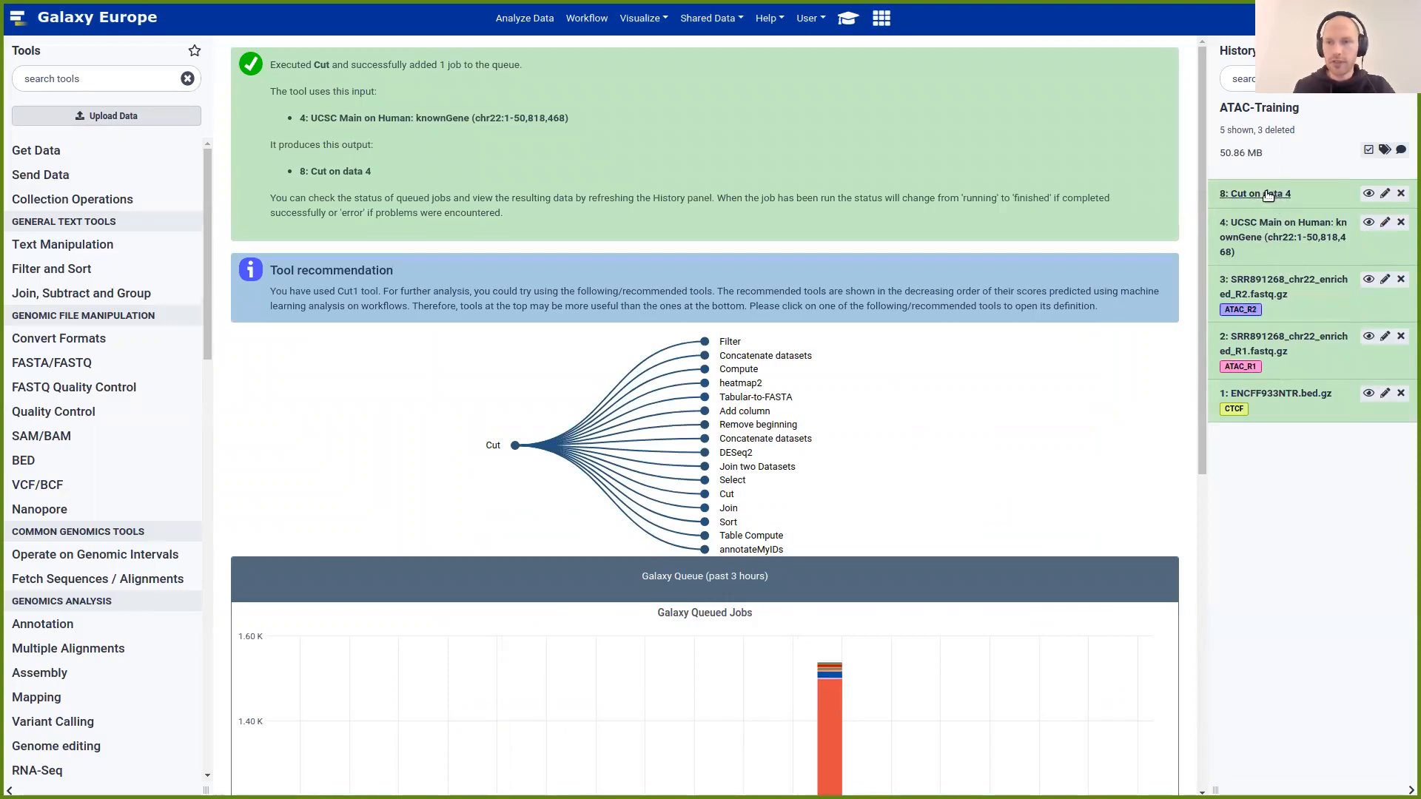
pyautogui.click(1385, 194)
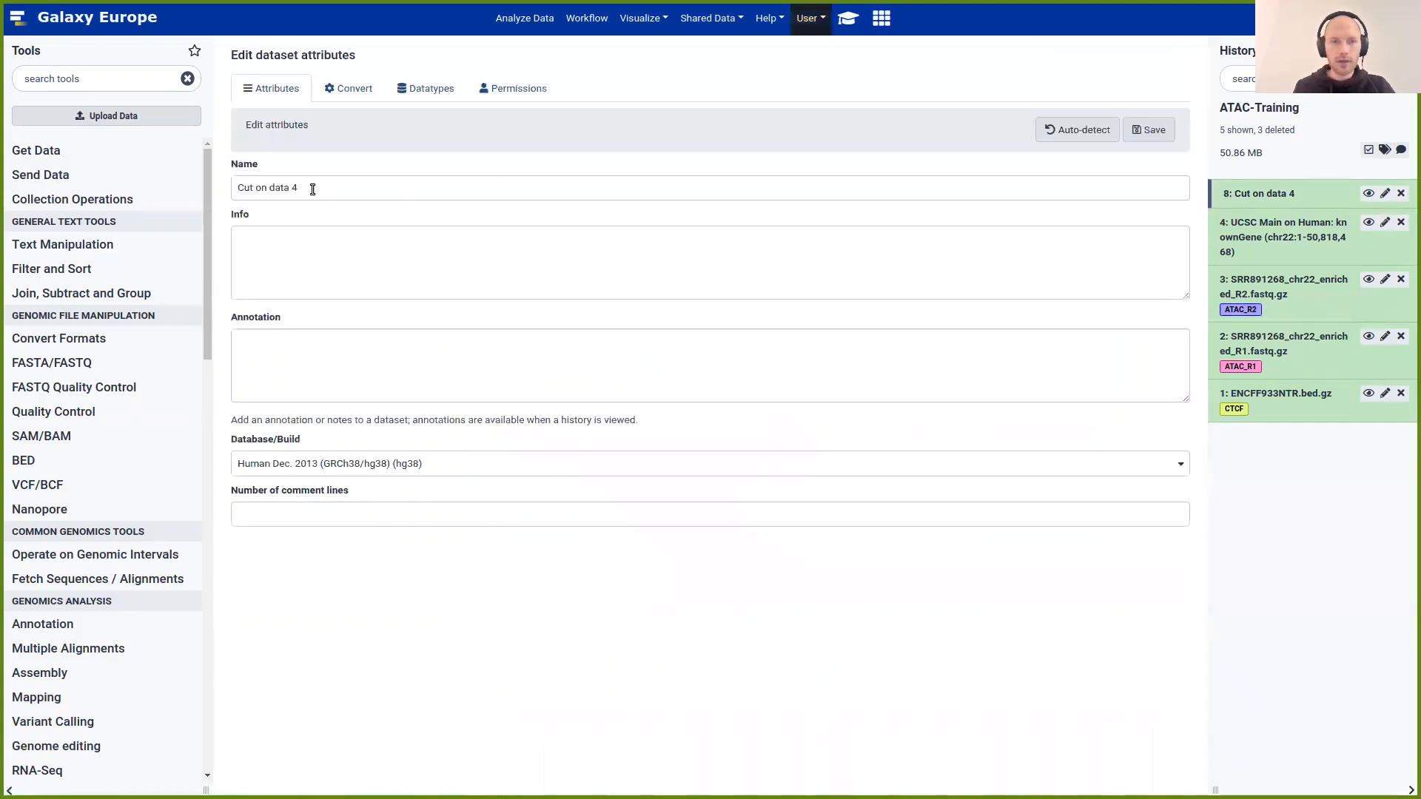
pyautogui.tripleClick(312, 189)
pyautogui.write('chr22 genes')
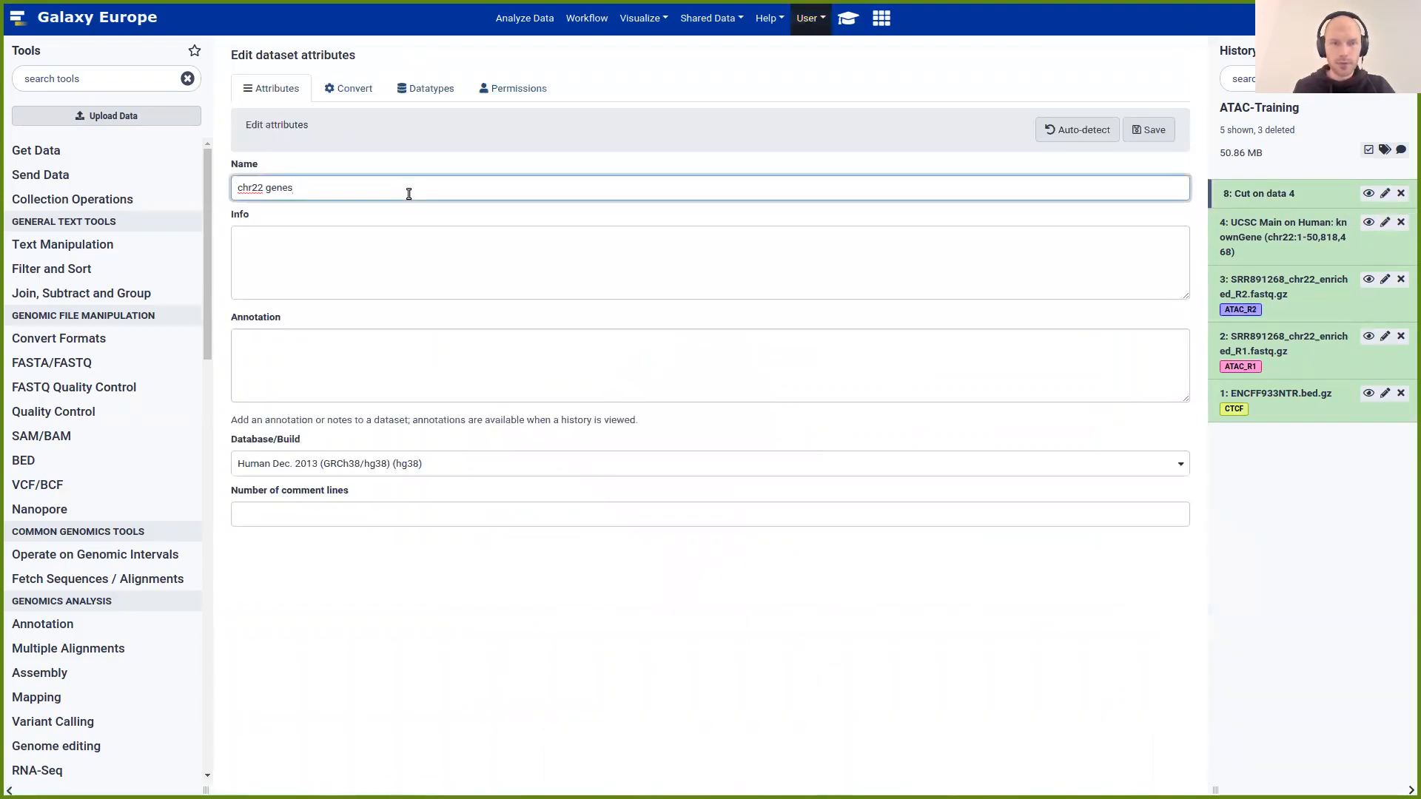
pyautogui.click(1165, 138)
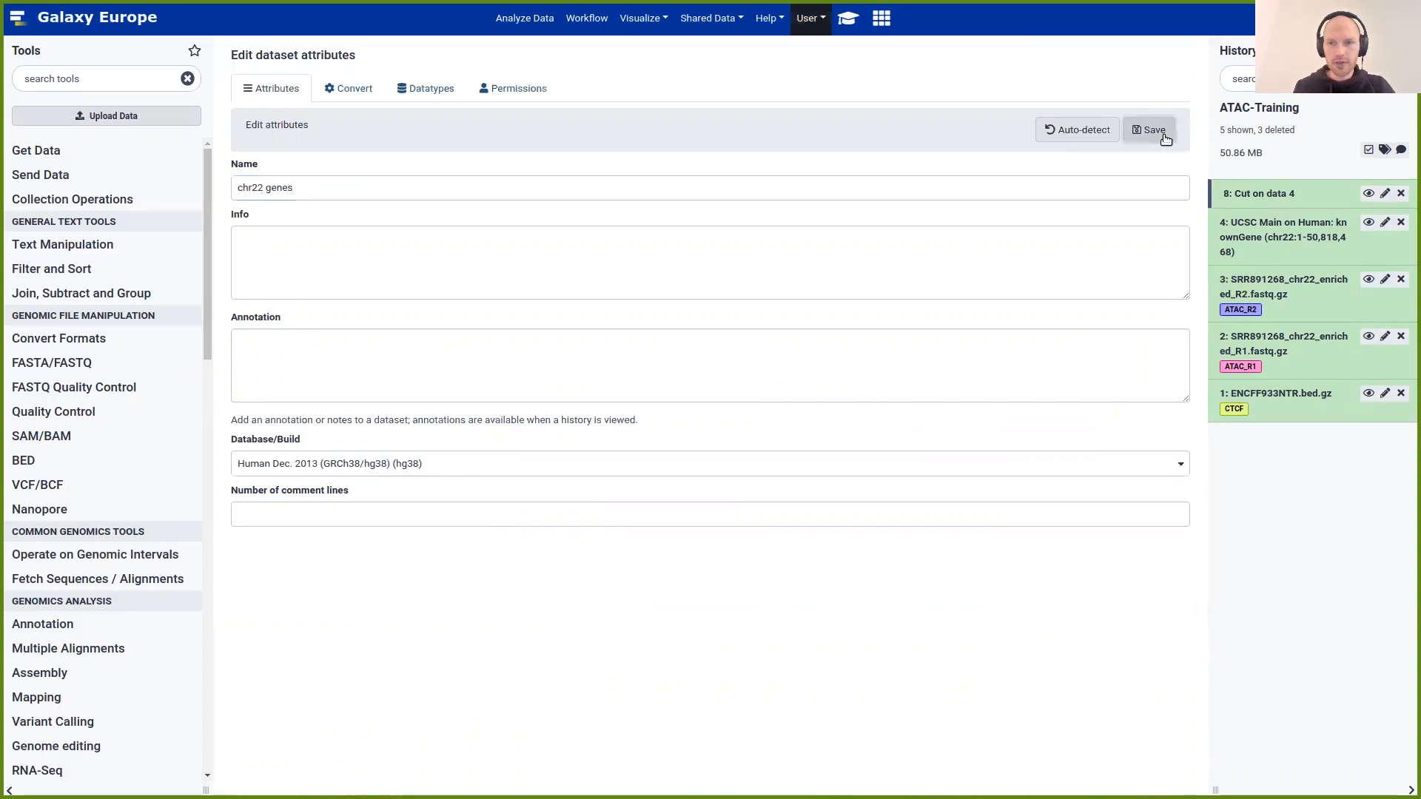
# Add the tag #chr22_genes to the chr22 genes dataset and collapse its details
pyautogui.click(1282, 195)
pyautogui.click(1382, 254)
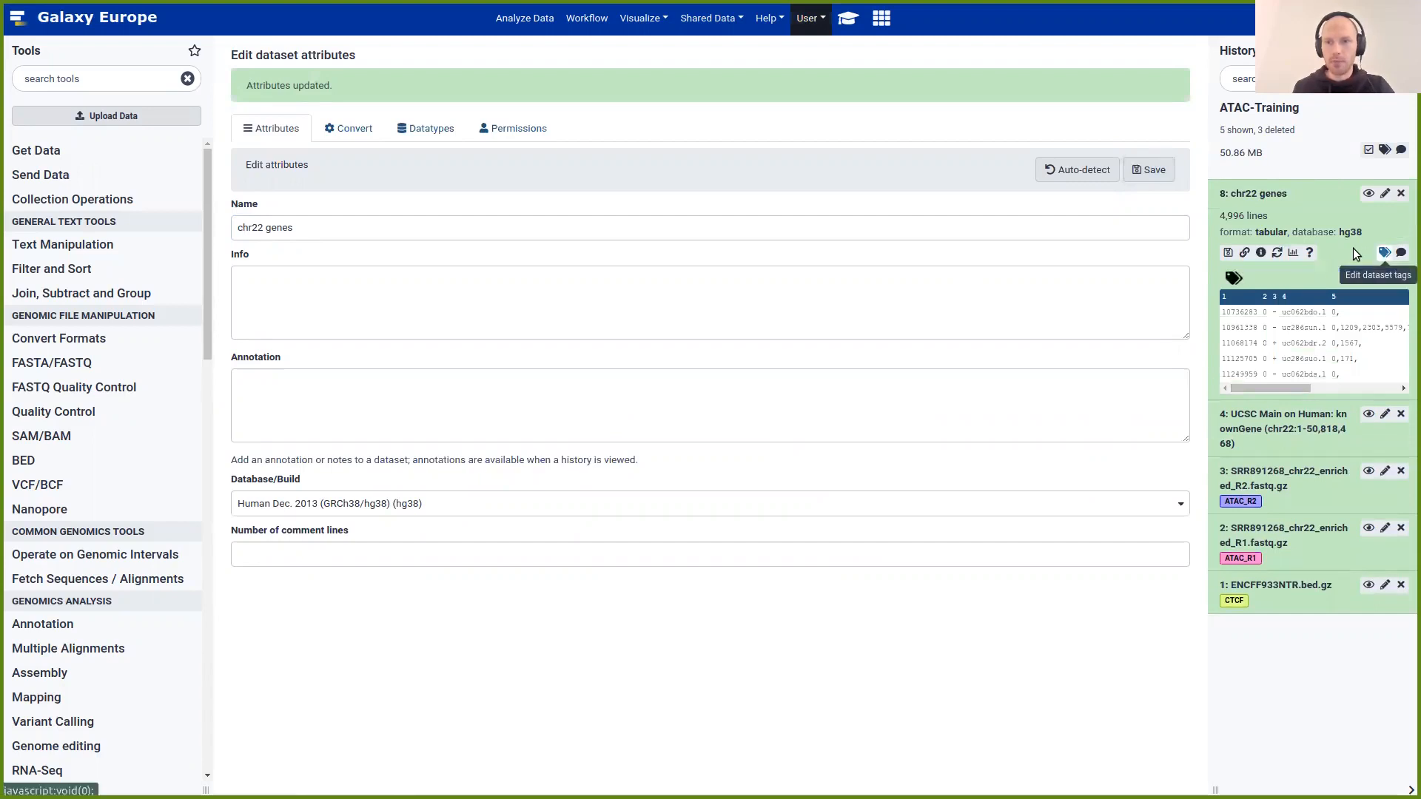
pyautogui.click(1233, 278)
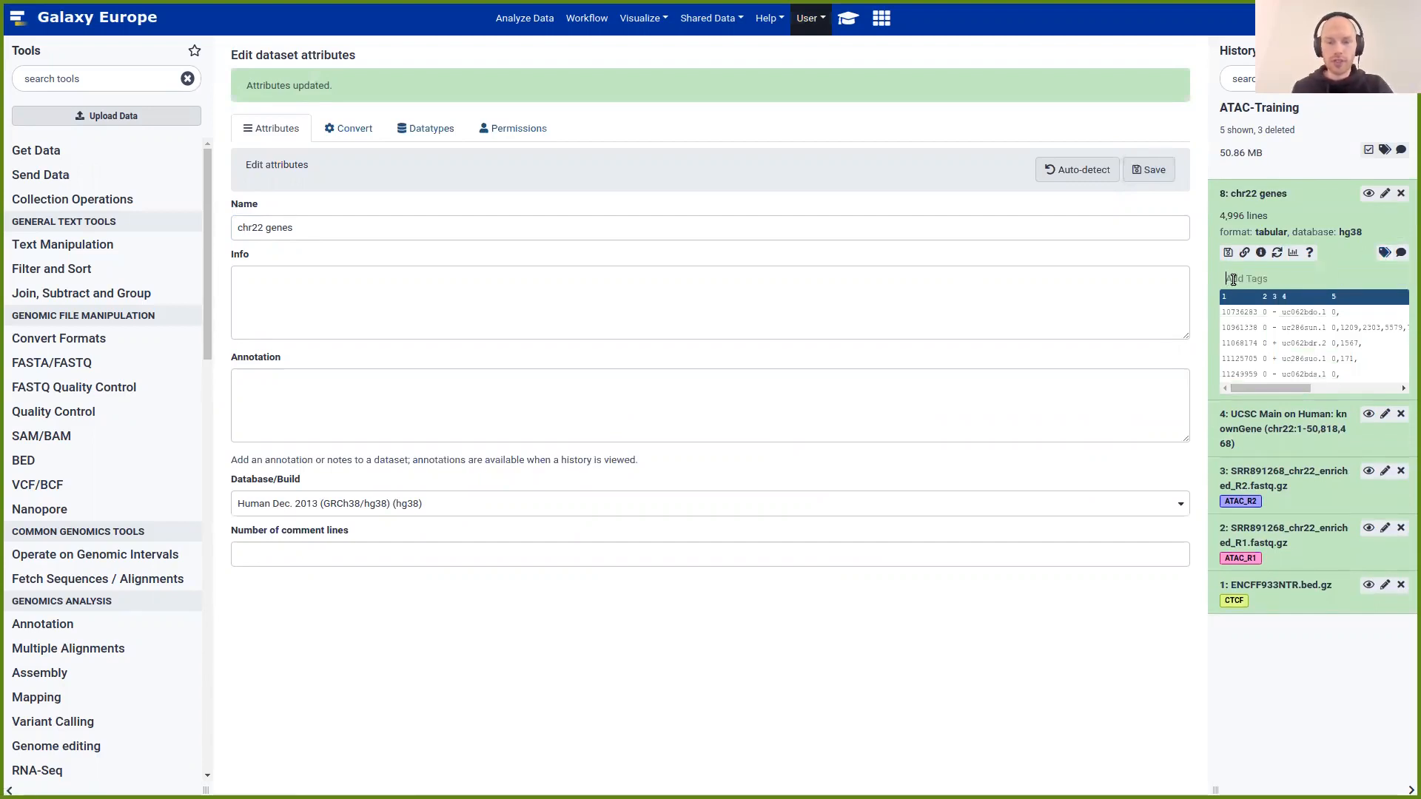
pyautogui.write('#')
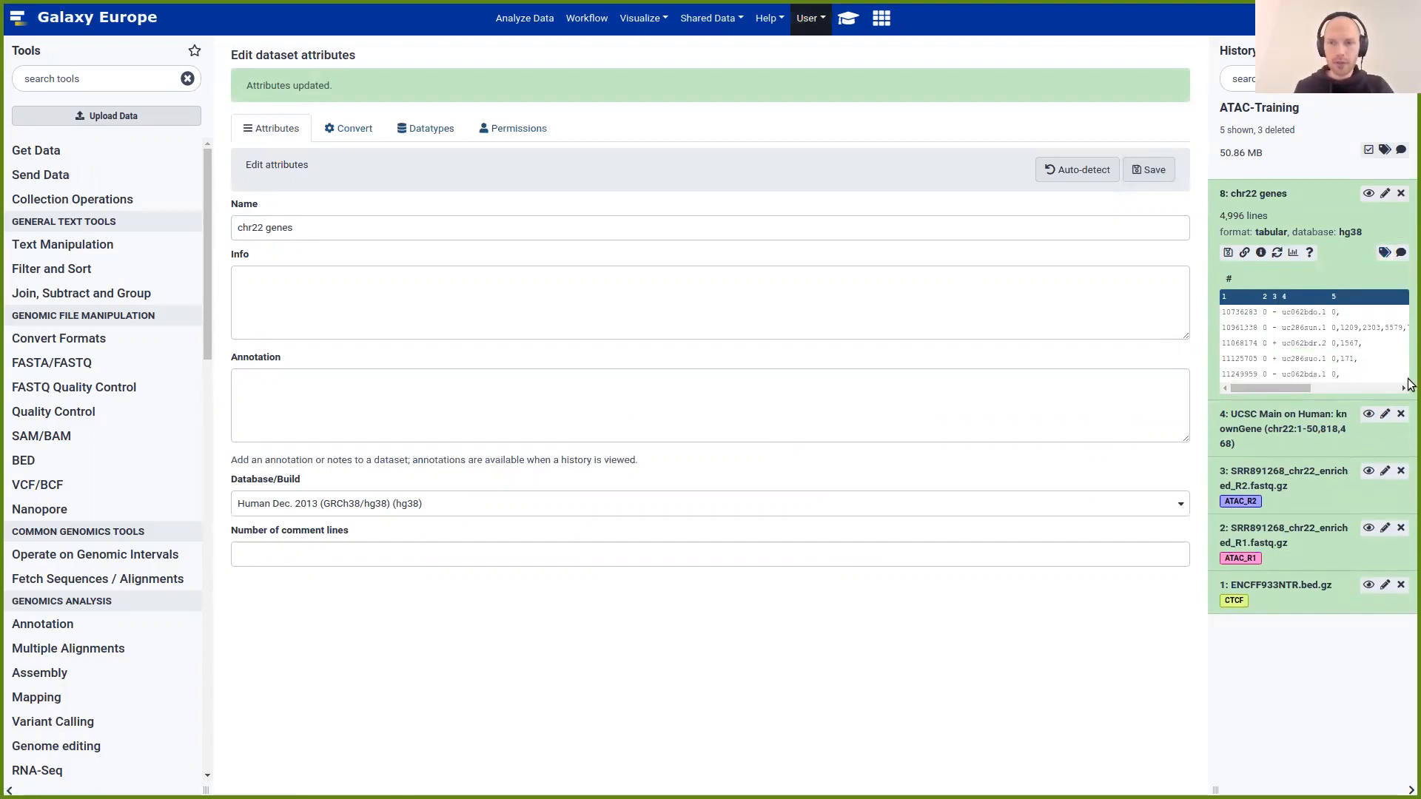
pyautogui.write('chr22')
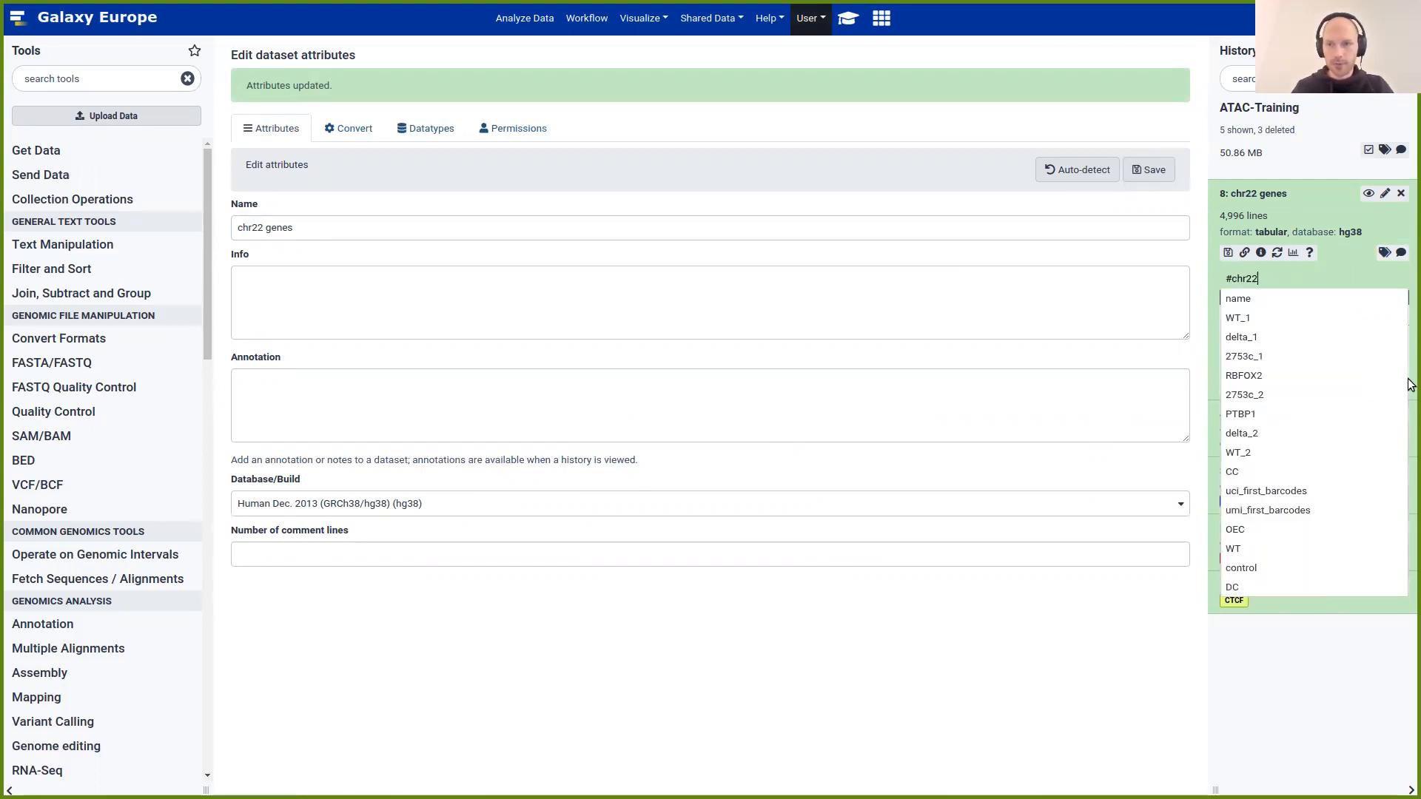
pyautogui.write('_genes')
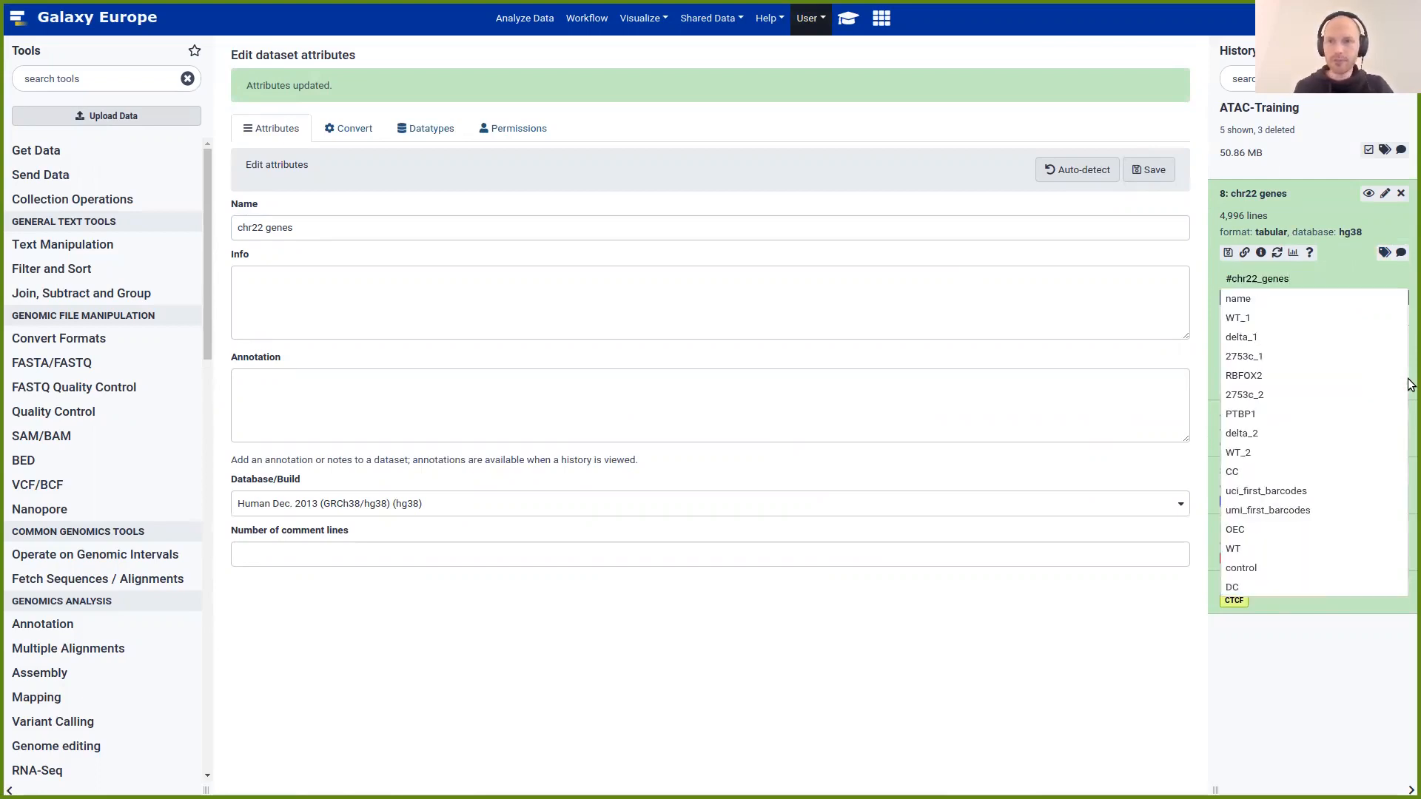
pyautogui.press('Return')
pyautogui.click(1255, 192)
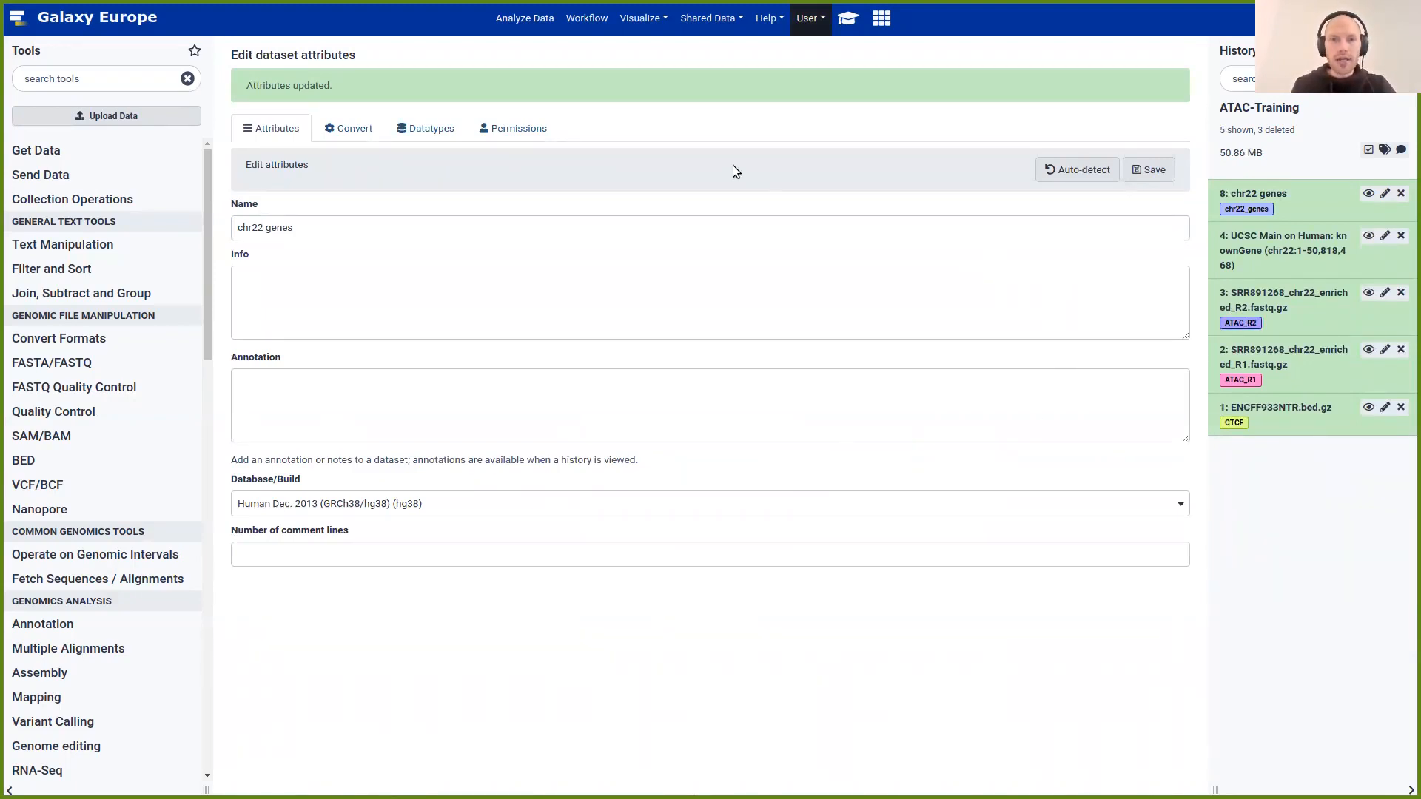
# Open the FastQC tool from the Quality Control section of the training tutorial
pyautogui.click(852, 18)
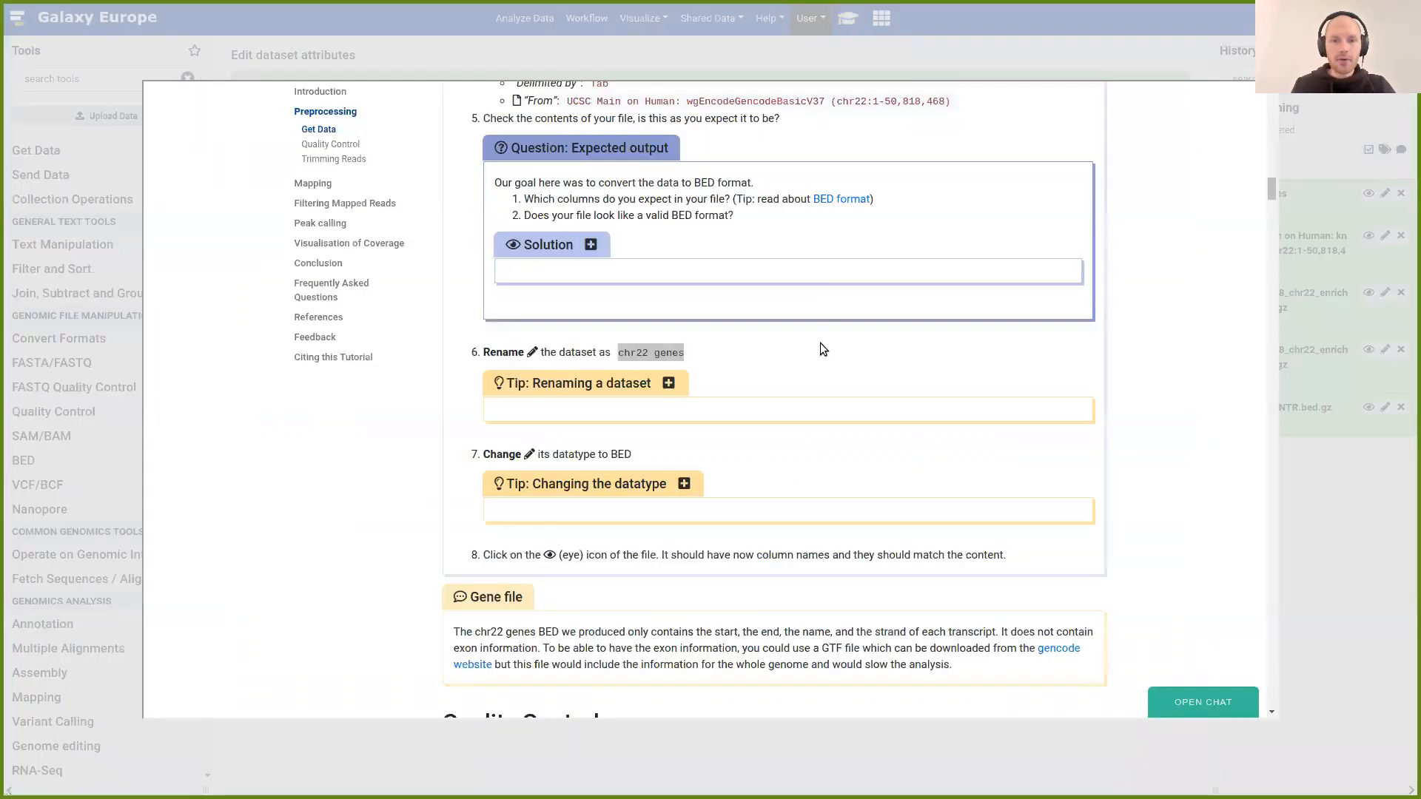
pyautogui.scroll(-7, 820, 344)
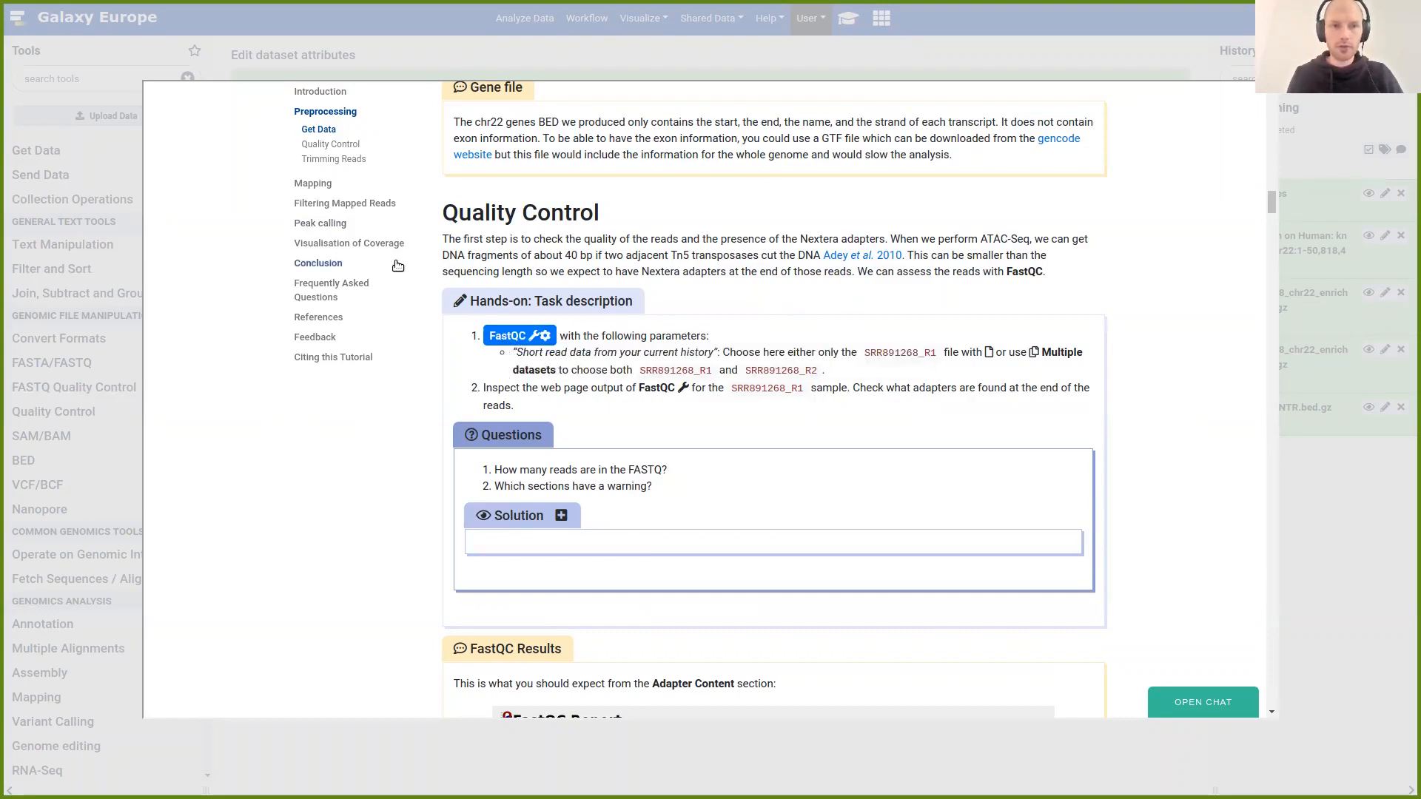
pyautogui.click(512, 337)
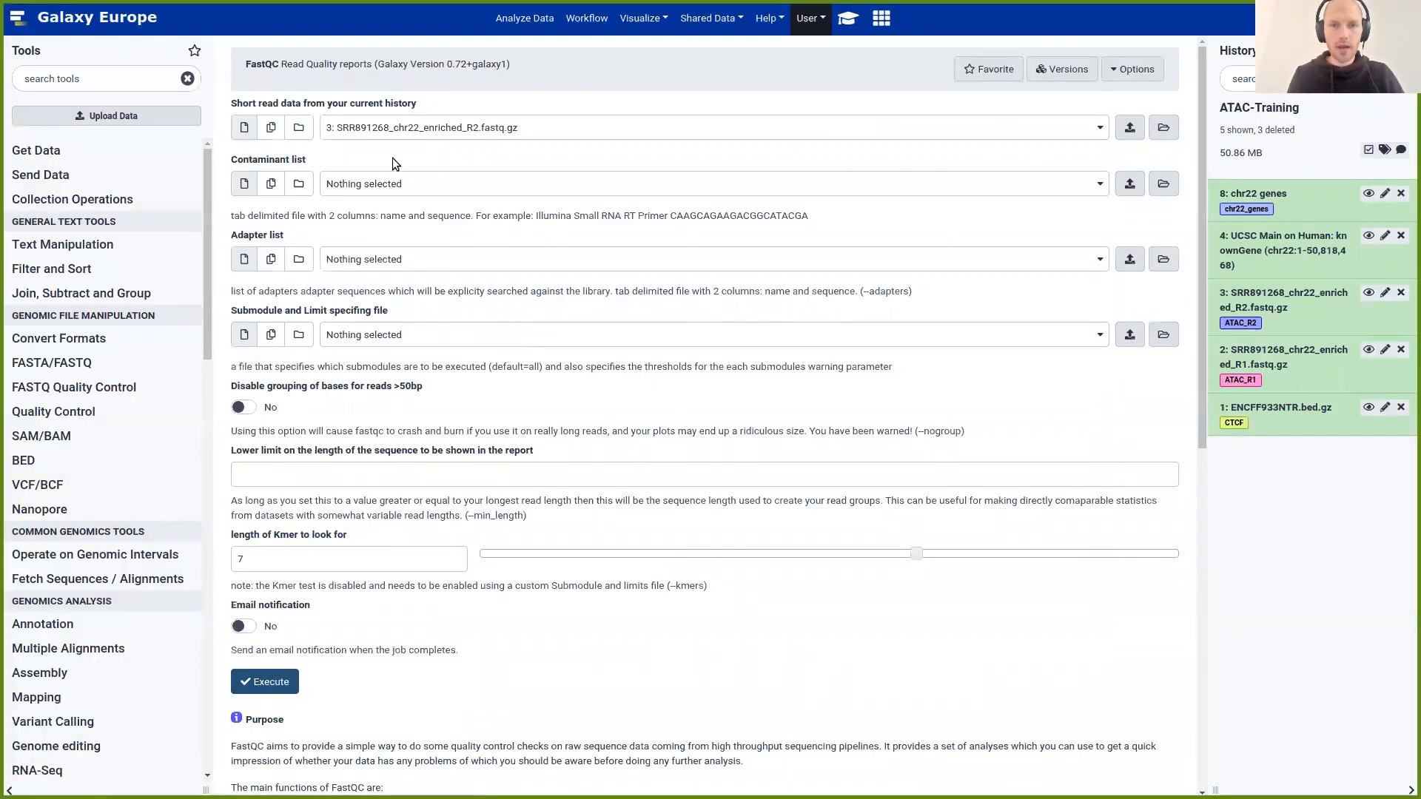
# Run FastQC on the single dataset SRR891268_chr22_enriched_R1.fastq.gz, leaving the other parameters at their defaults
pyautogui.click(383, 137)
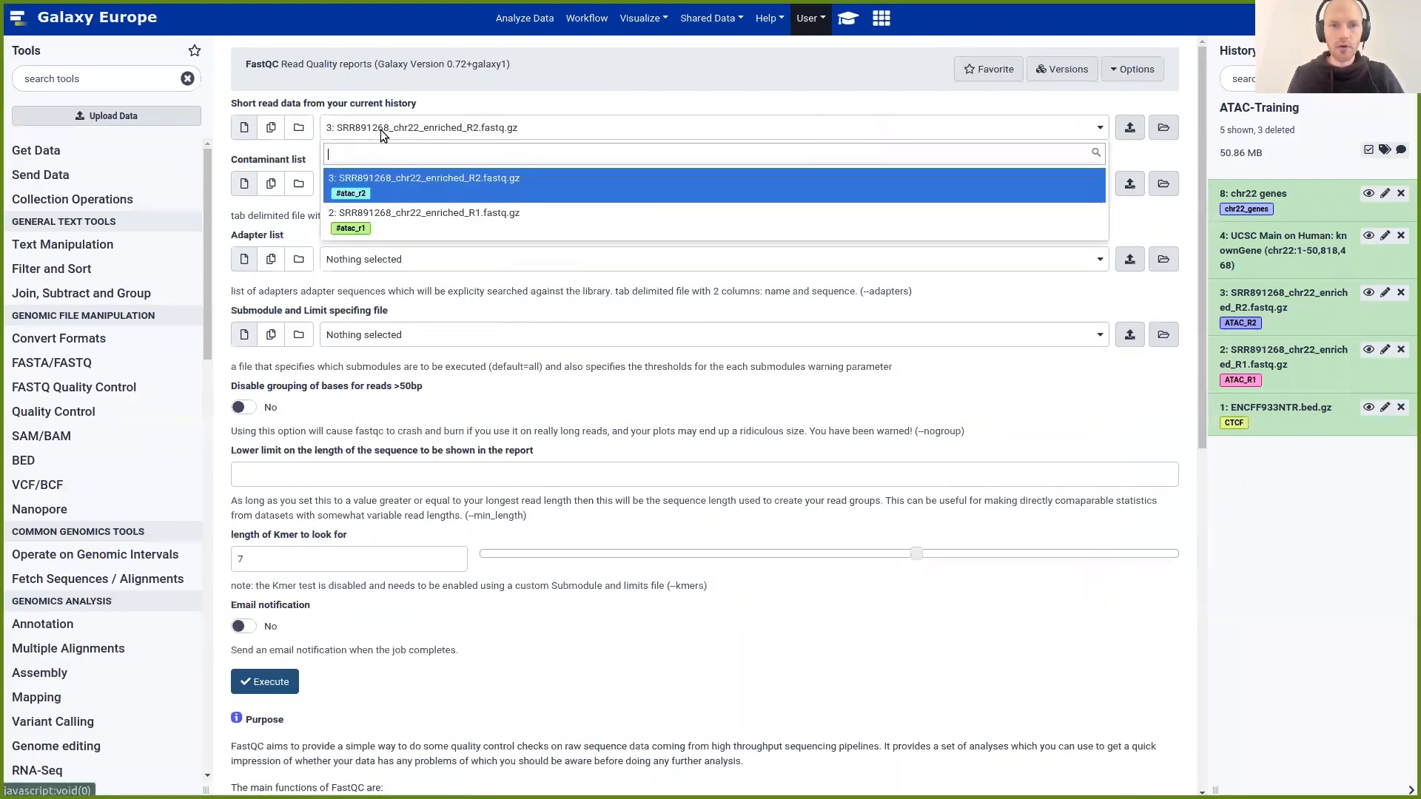
pyautogui.click(417, 222)
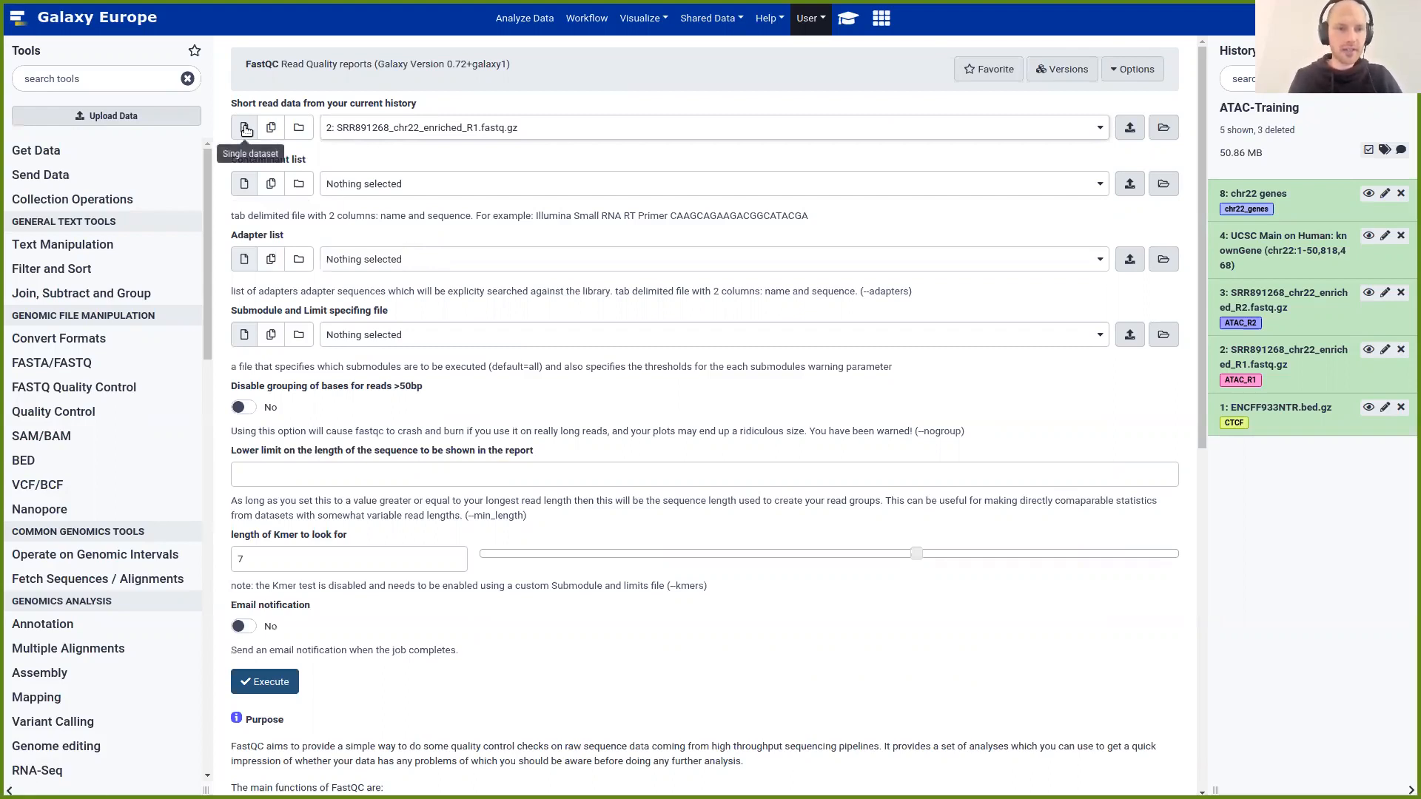
pyautogui.click(433, 129)
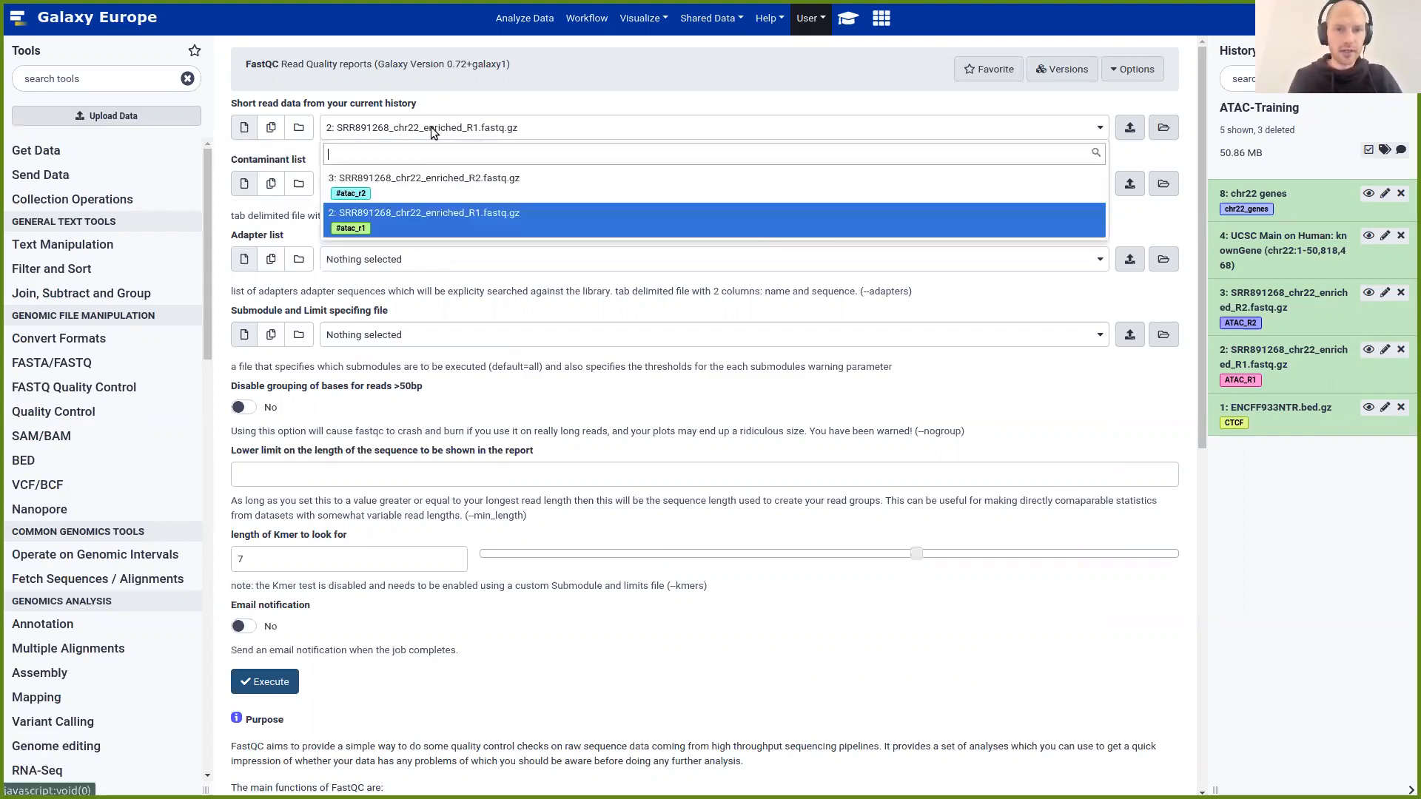
pyautogui.click(435, 222)
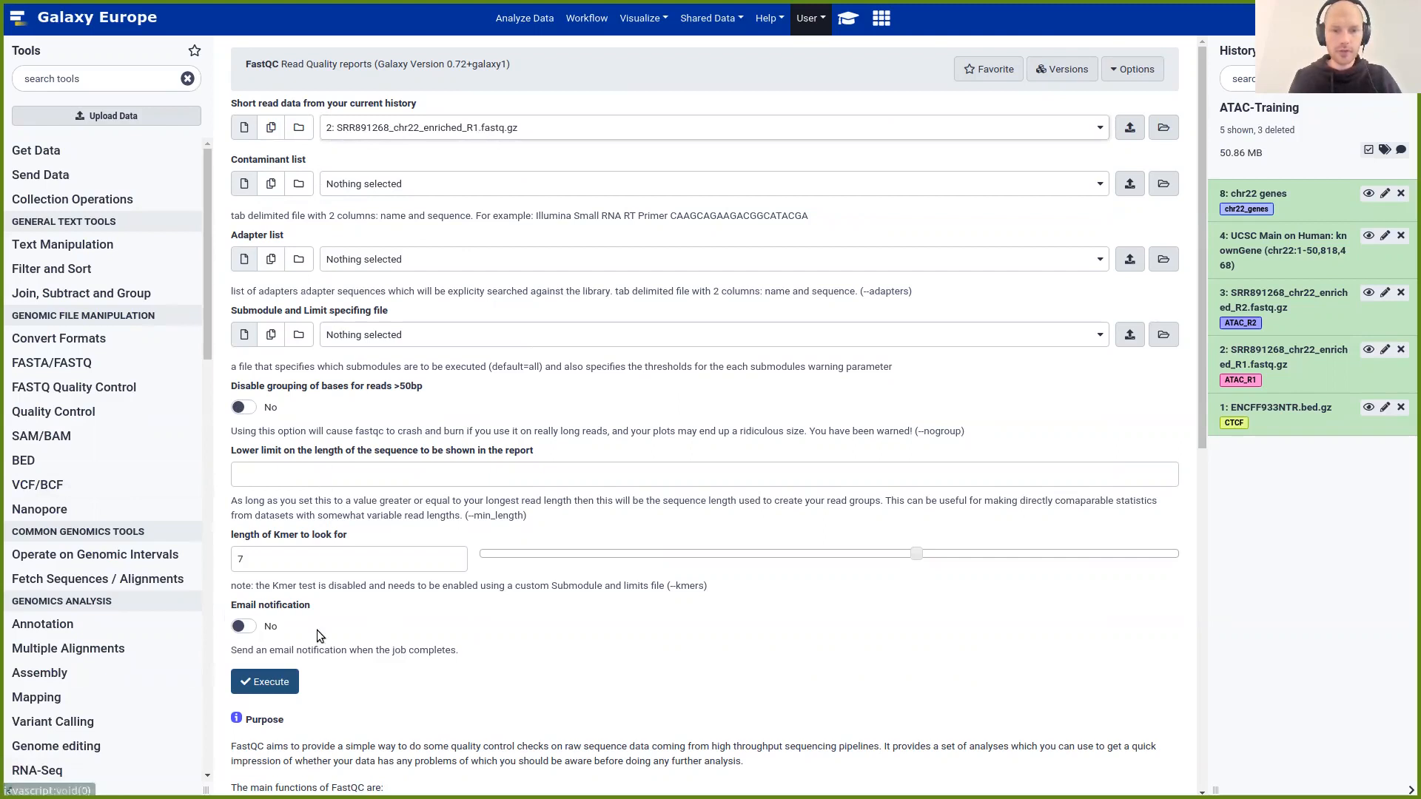
pyautogui.click(282, 688)
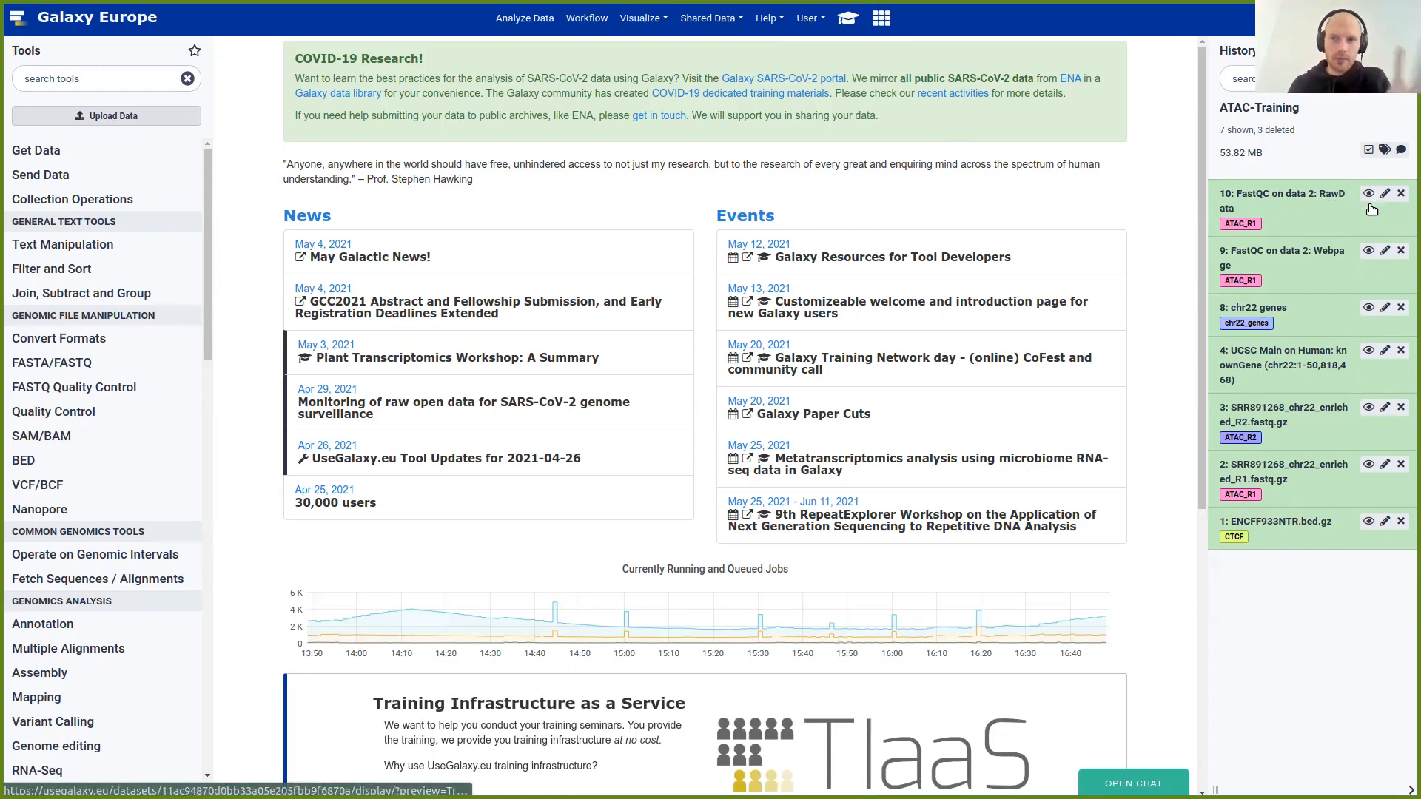
# View the FastQC on data 2 Webpage report and examine each value in its Basic Statistics table
pyautogui.click(1368, 252)
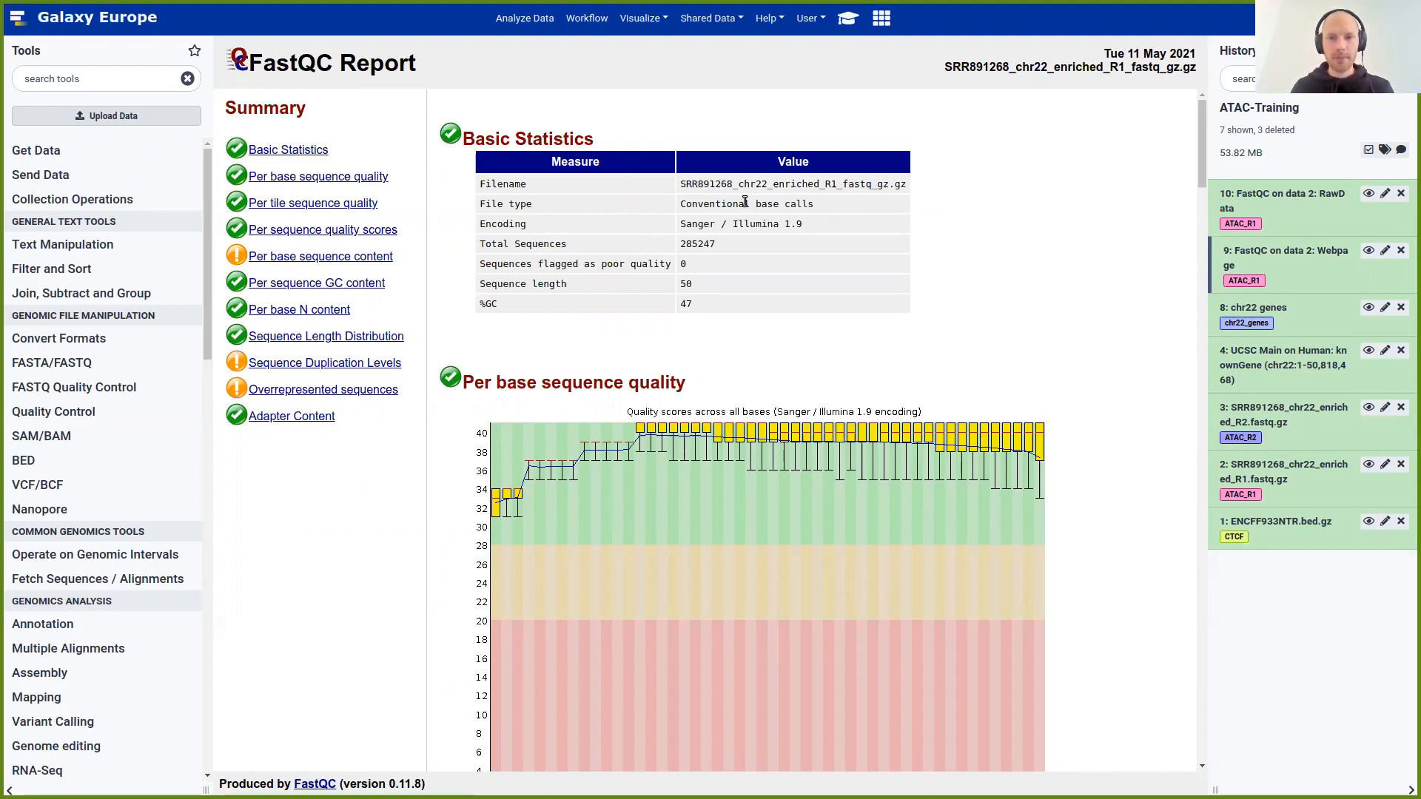
pyautogui.moveTo(680, 188); pyautogui.dragTo(869, 185)
pyautogui.click(789, 204)
pyautogui.moveTo(678, 223); pyautogui.dragTo(803, 224)
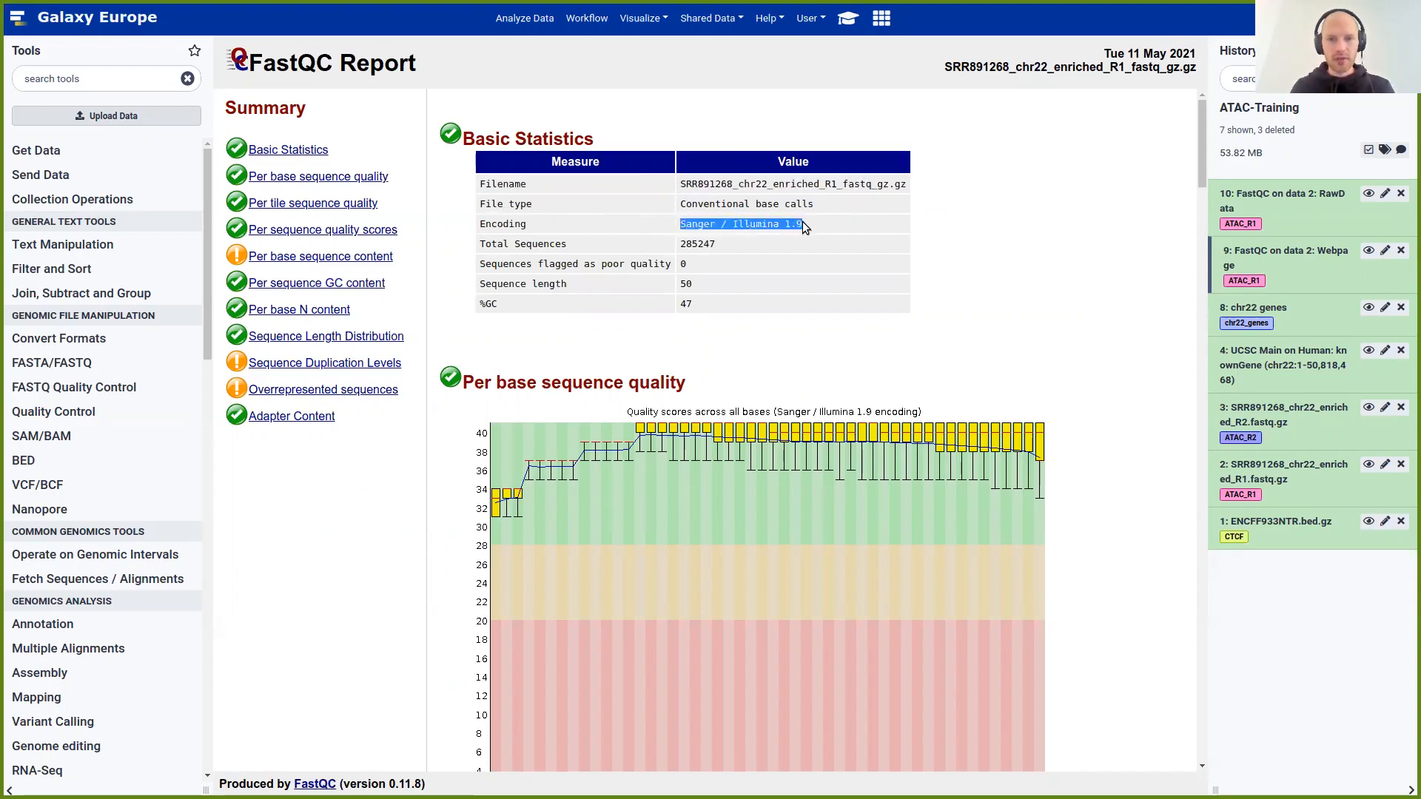
pyautogui.click(803, 221)
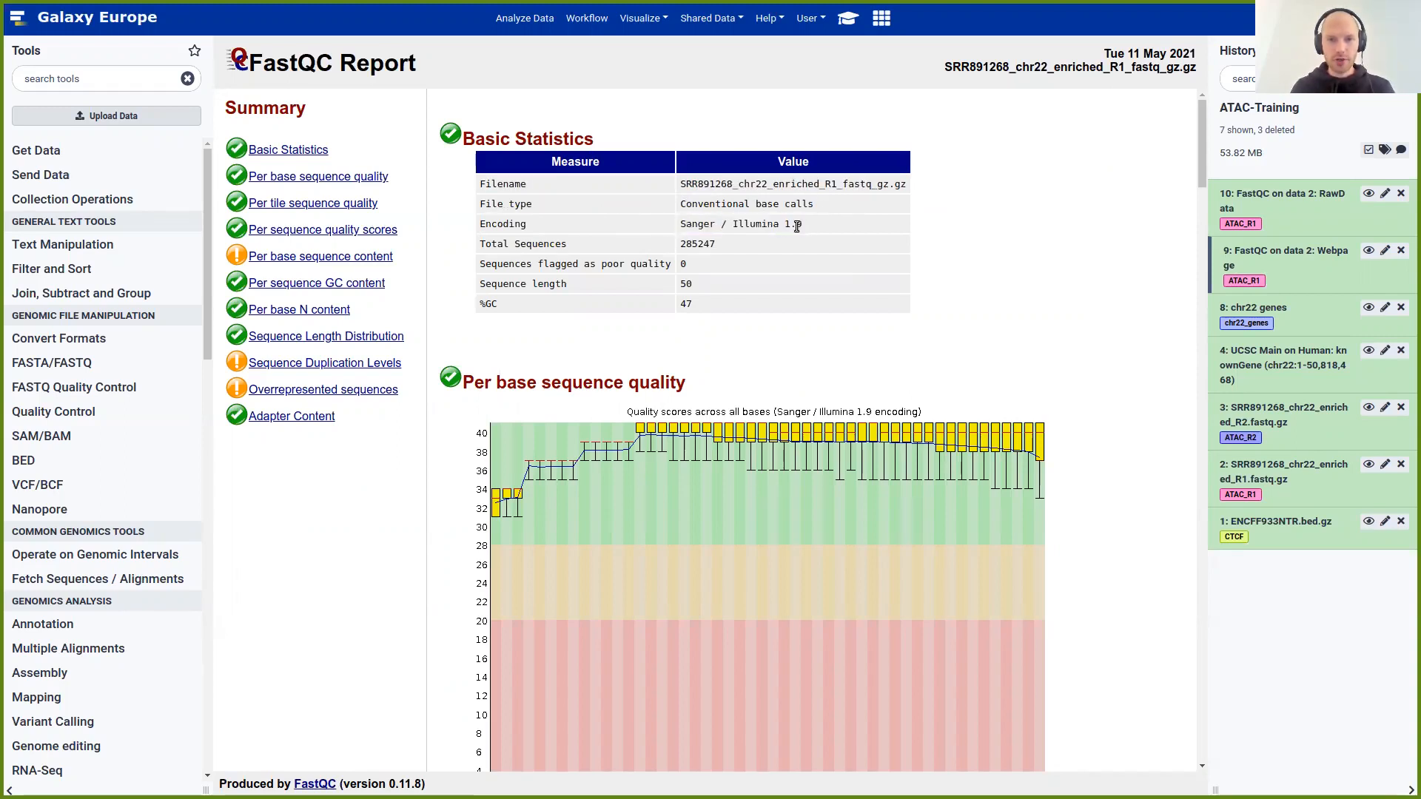
pyautogui.moveTo(679, 243); pyautogui.dragTo(710, 248)
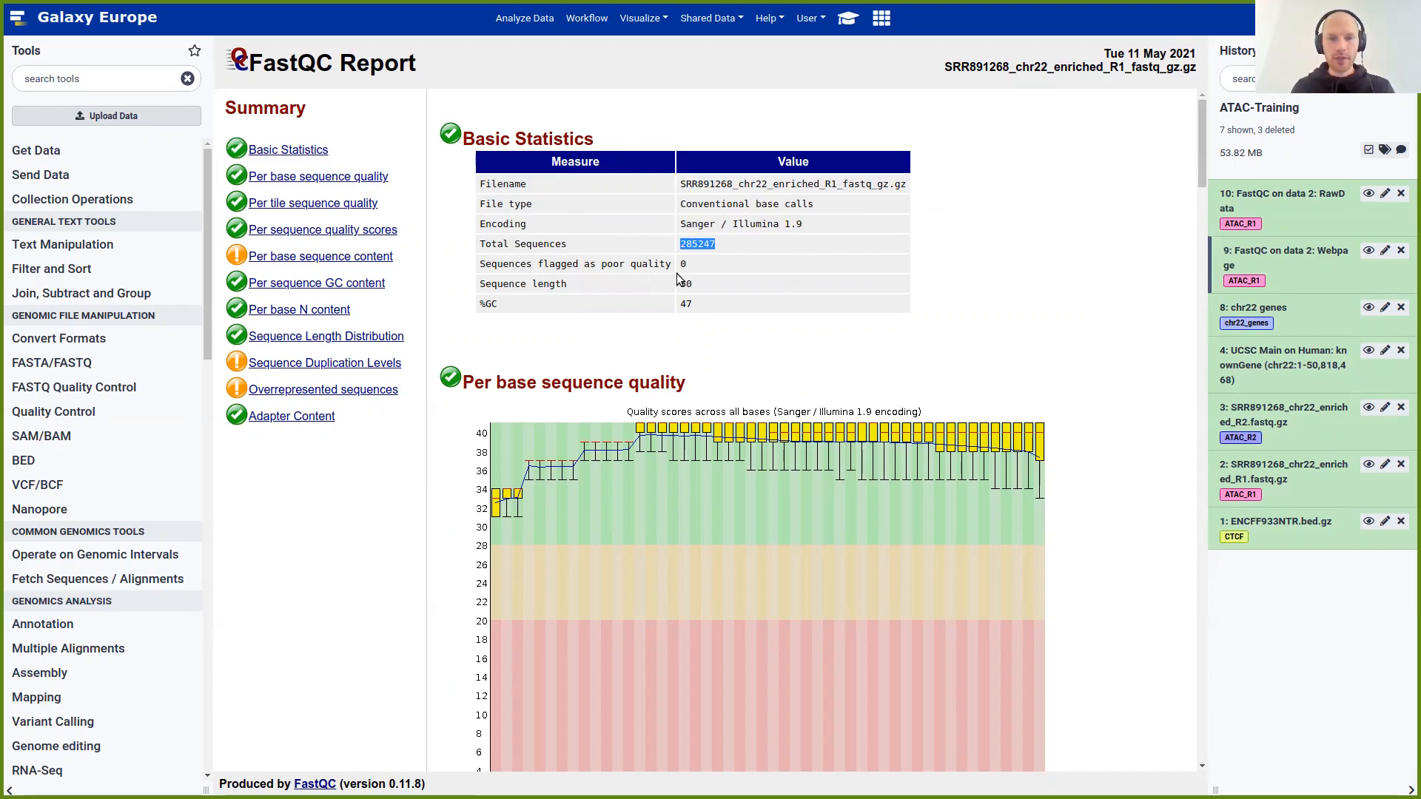
pyautogui.moveTo(692, 265); pyautogui.dragTo(680, 265)
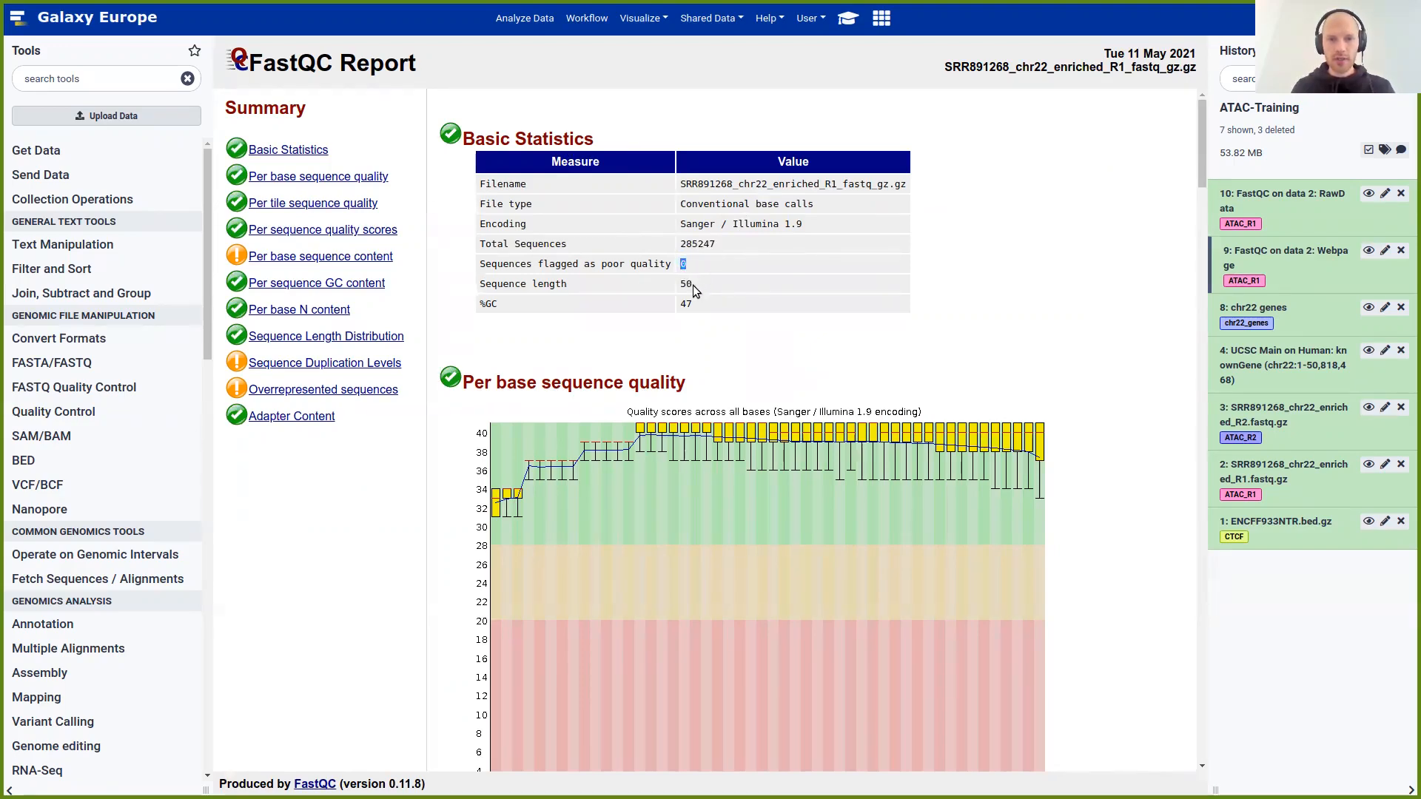
pyautogui.moveTo(695, 285); pyautogui.dragTo(675, 287)
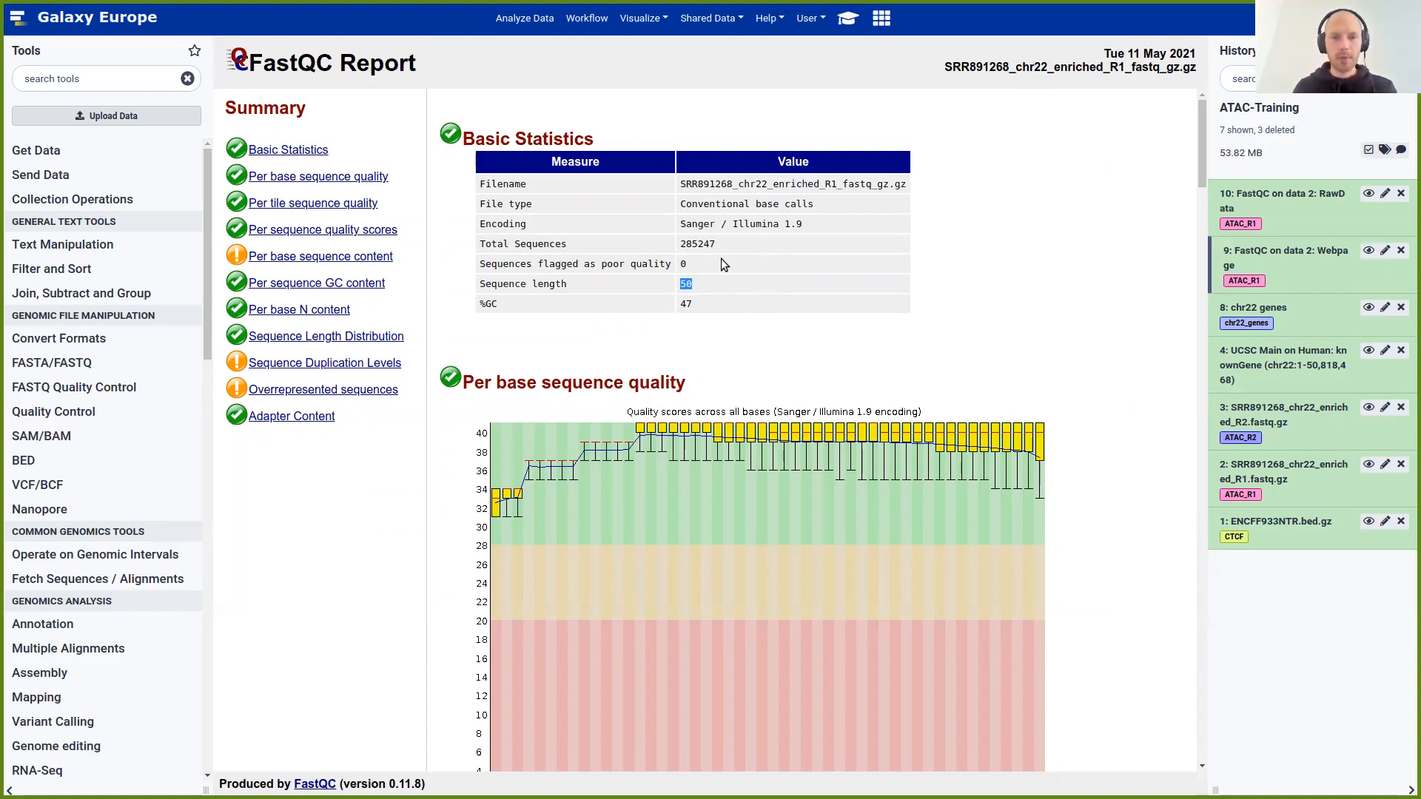
pyautogui.doubleClick(687, 304)
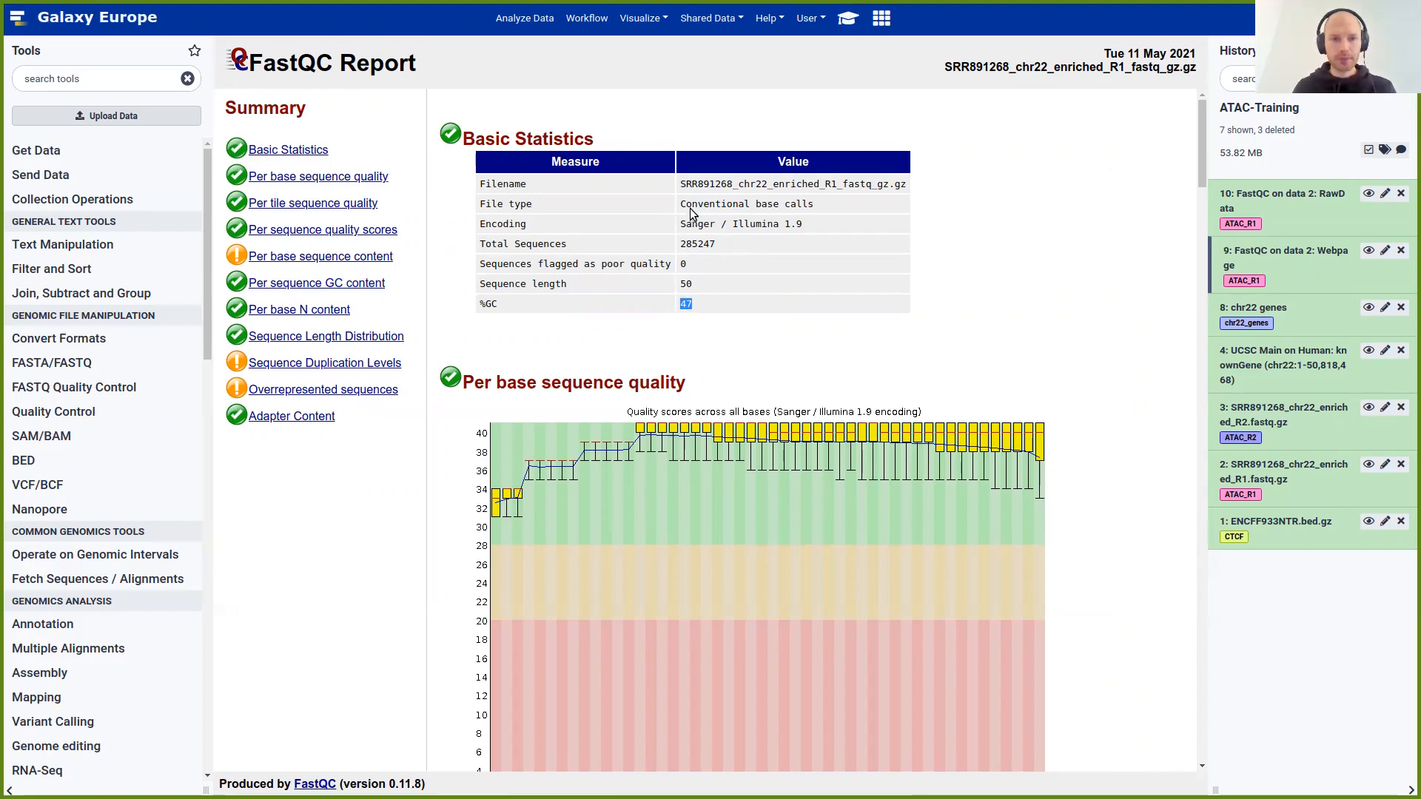
# Examine the per base sequence quality, per tile sequence quality and per sequence quality score plots in the FastQC report
pyautogui.scroll(-2, 674, 145)
pyautogui.scroll(-1, 671, 141)
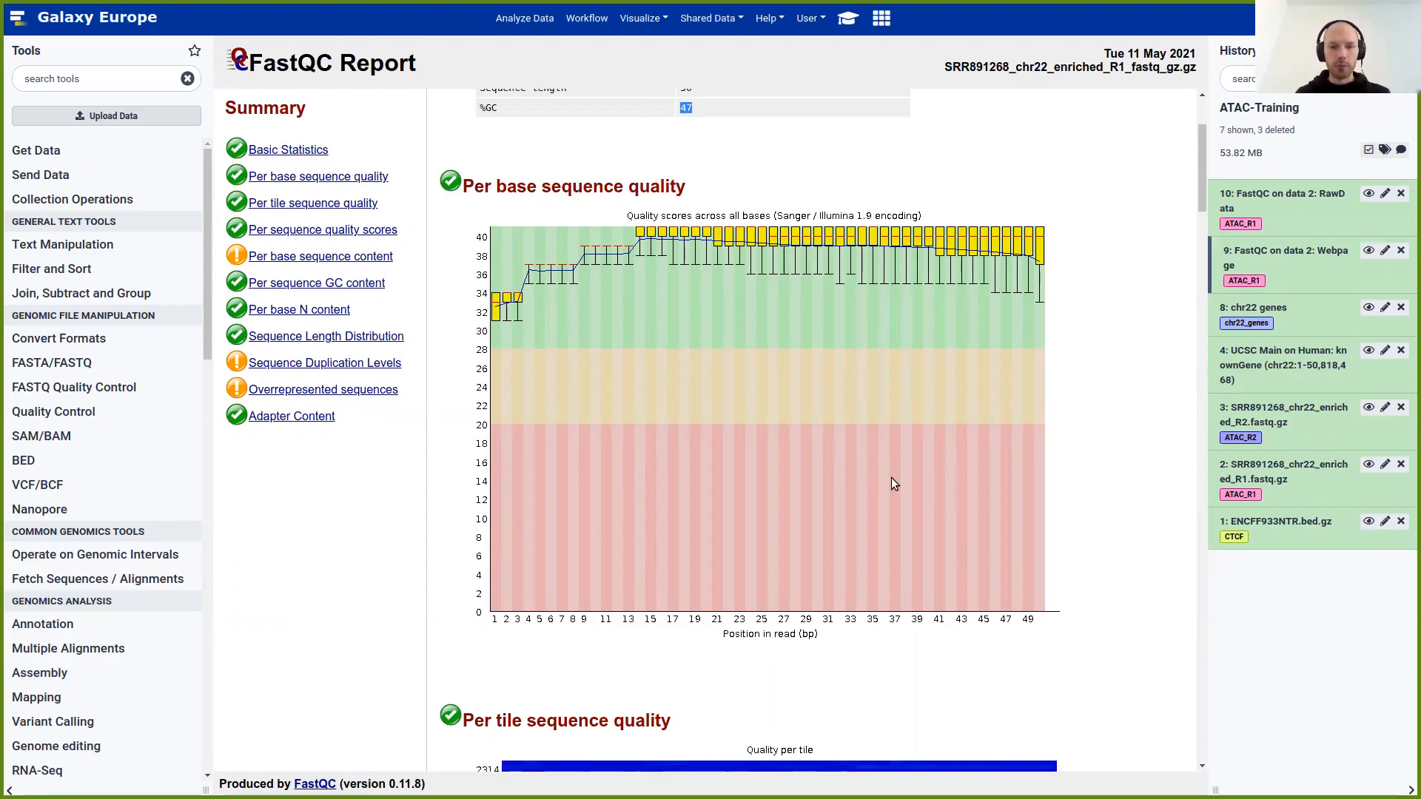
pyautogui.scroll(-5, 786, 348)
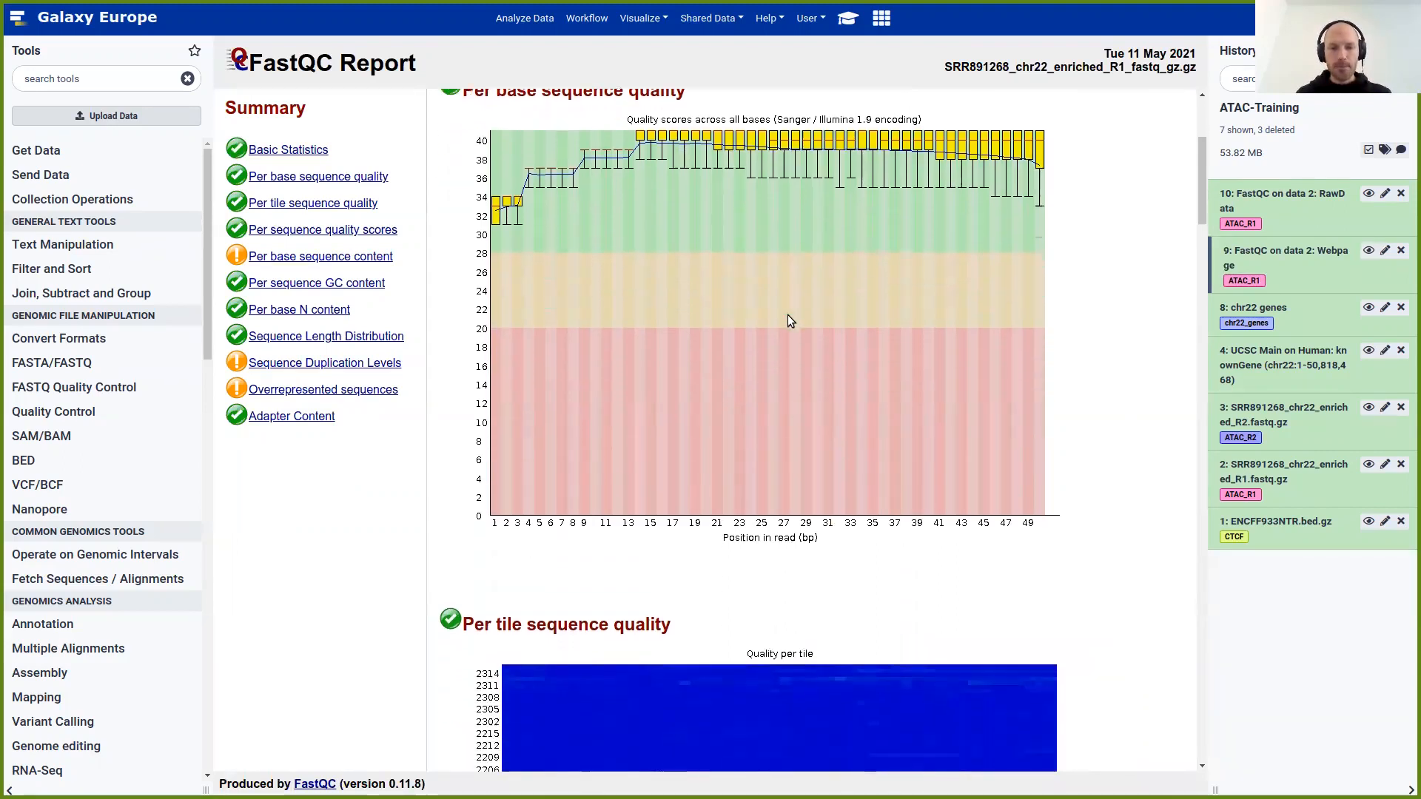
pyautogui.scroll(-3, 786, 230)
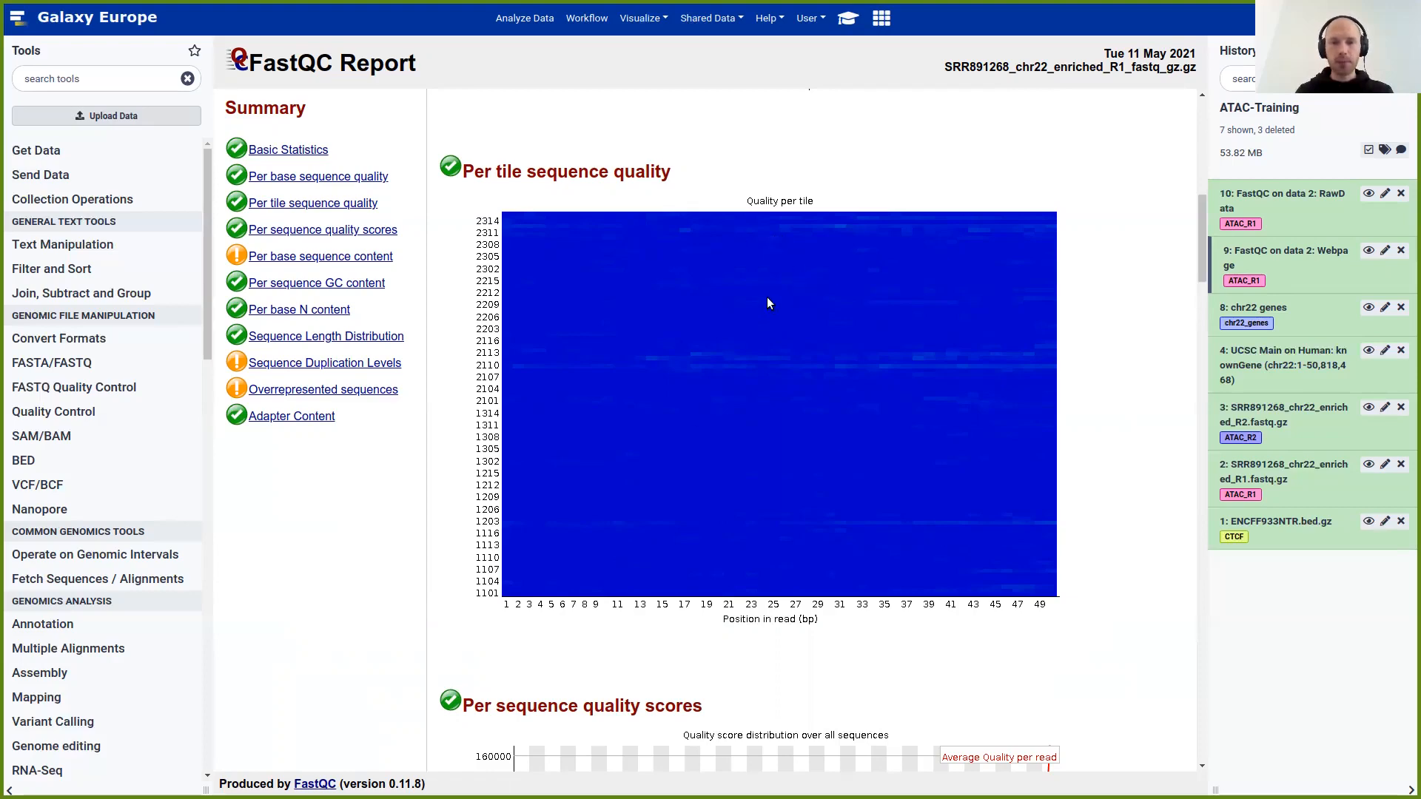
pyautogui.scroll(-7, 755, 300)
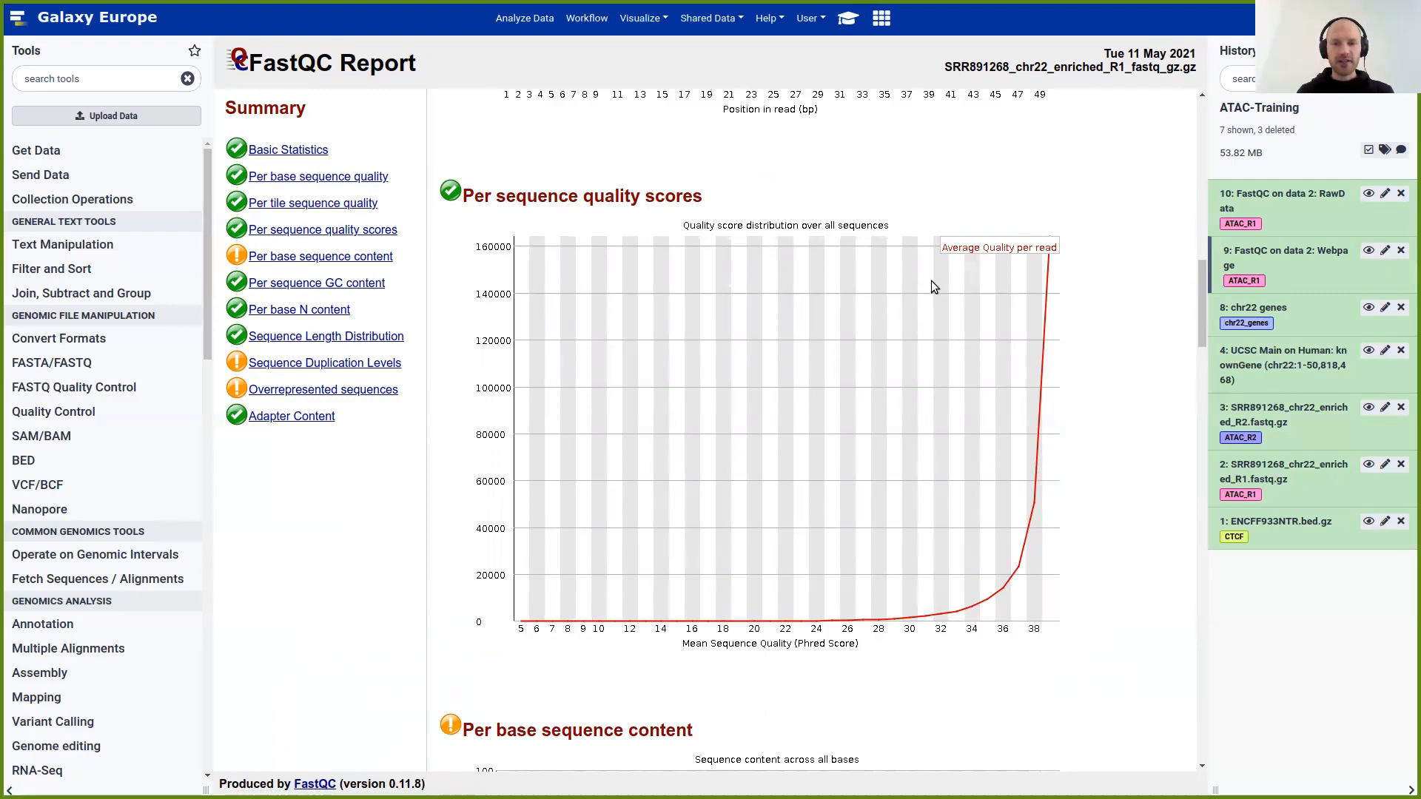
# Examine the per base sequence content, per sequence GC content and per base N content plots of the R1 reads
pyautogui.scroll(-8, 929, 285)
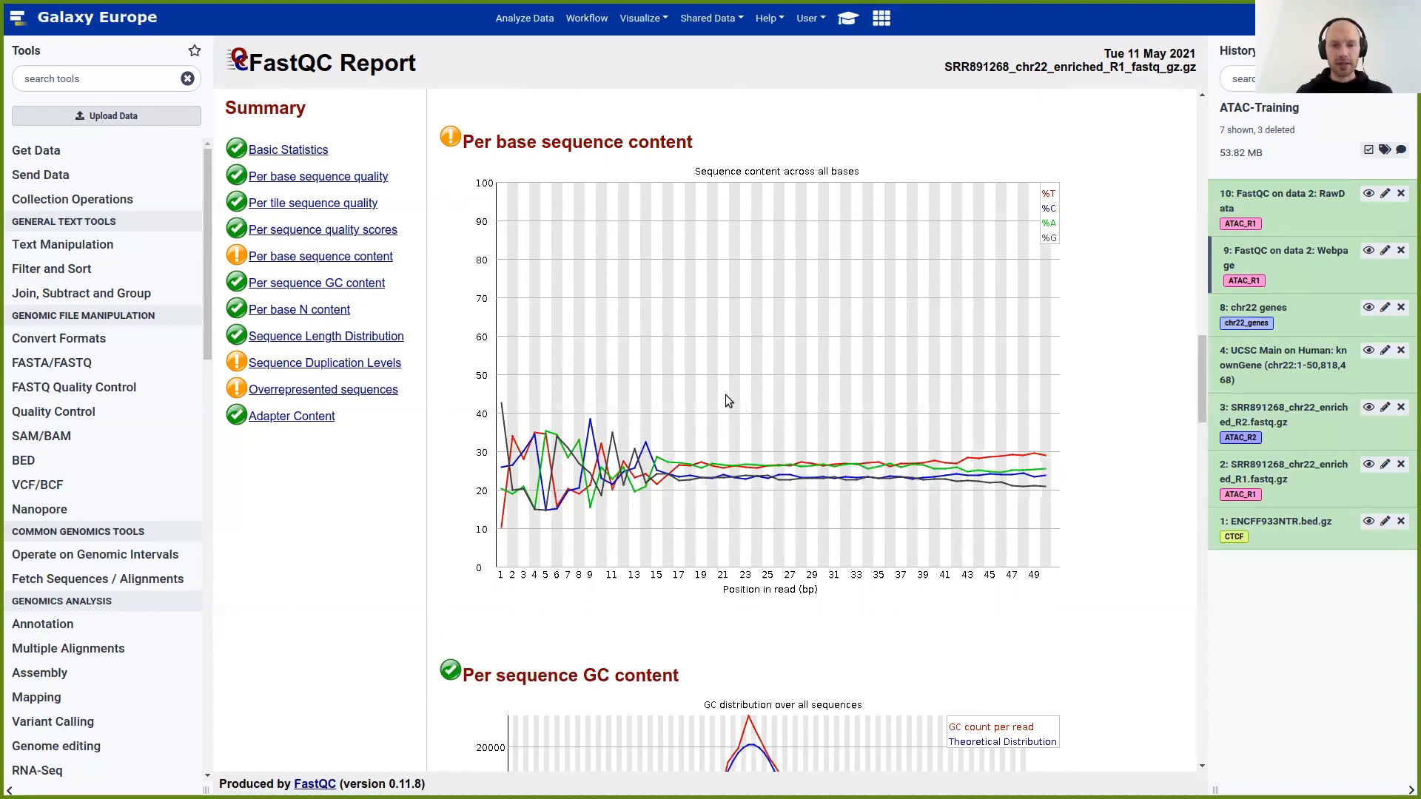
pyautogui.scroll(-7, 715, 334)
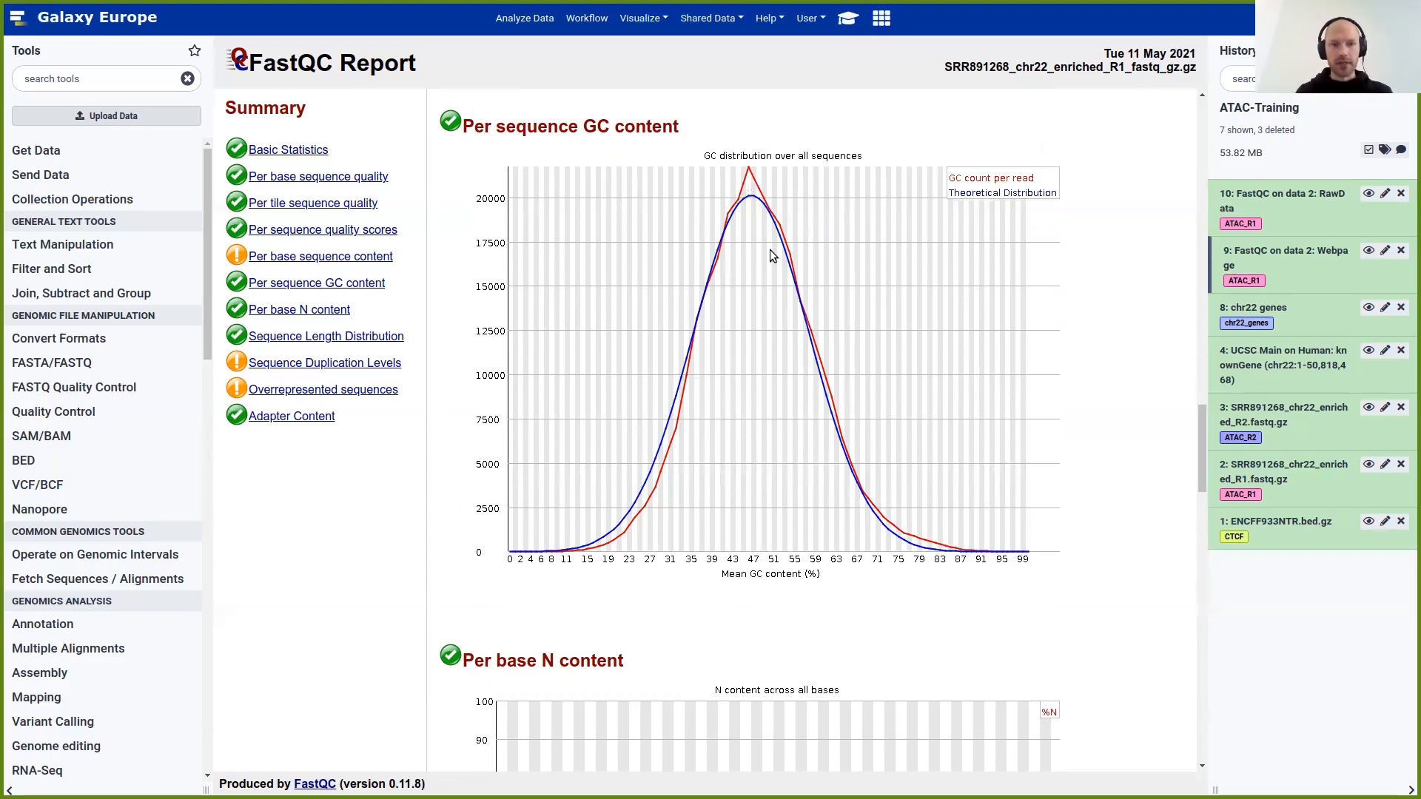
pyautogui.scroll(-7, 736, 228)
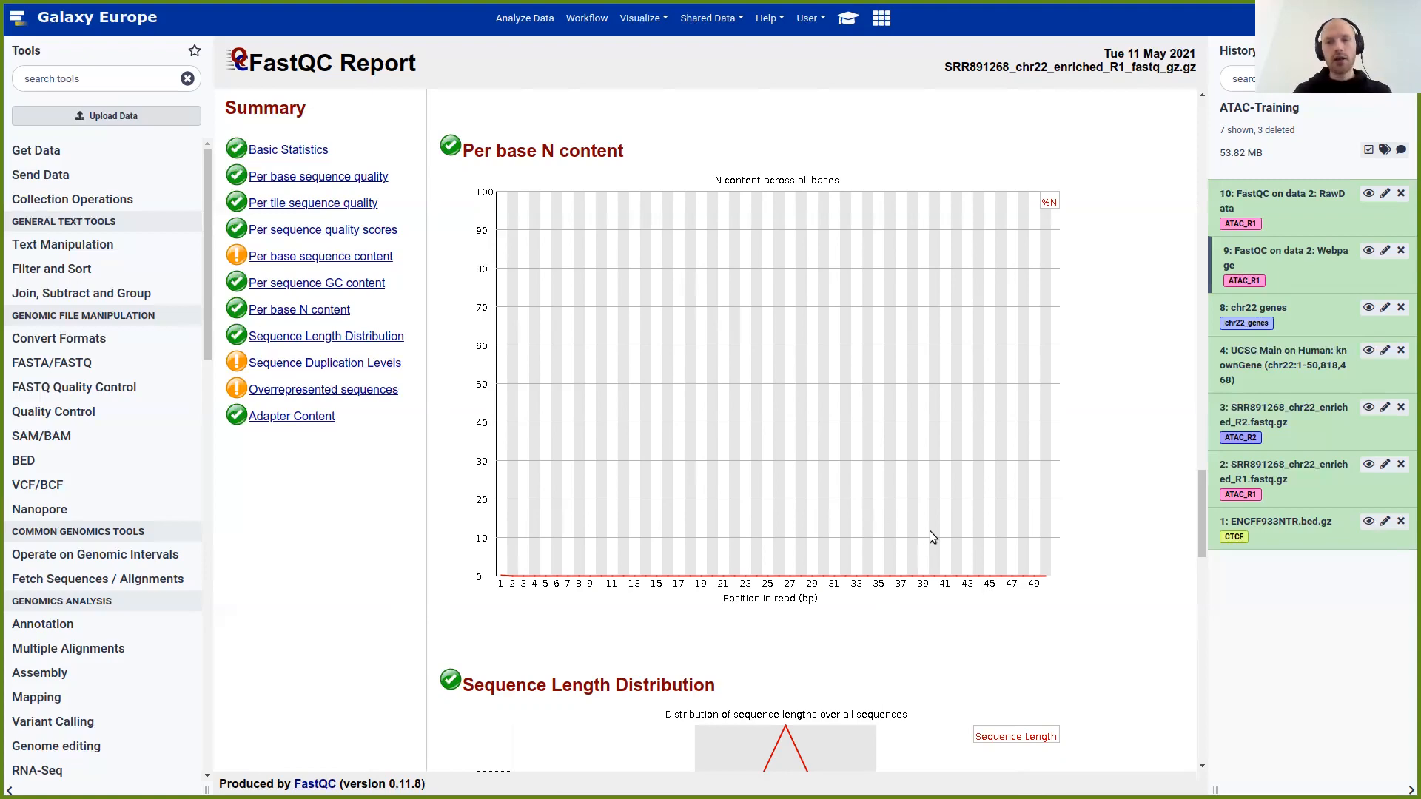
pyautogui.scroll(-1, 906, 326)
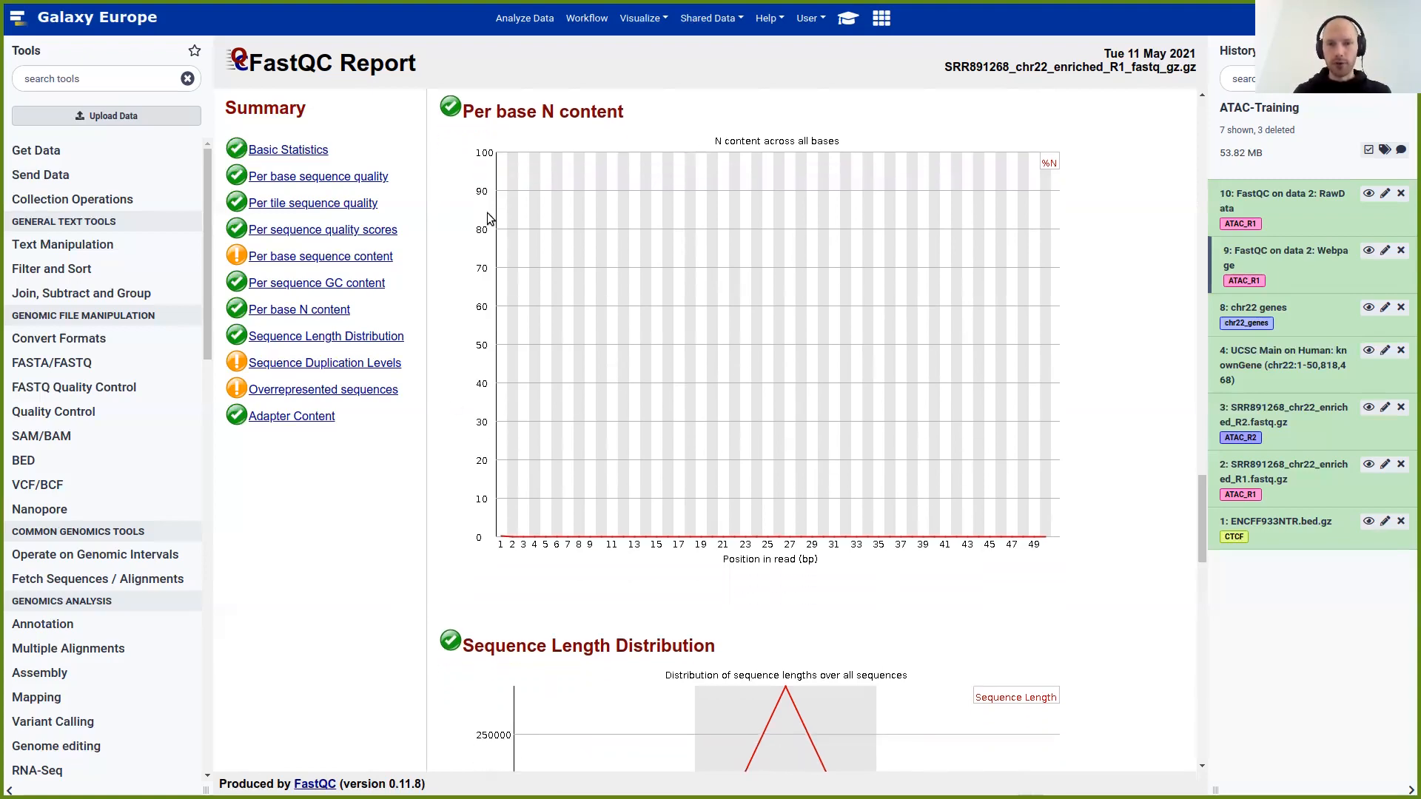
# Examine the Sequence Length Distribution and Sequence Duplication Levels plots in the FastQC report
pyautogui.scroll(-6, 630, 257)
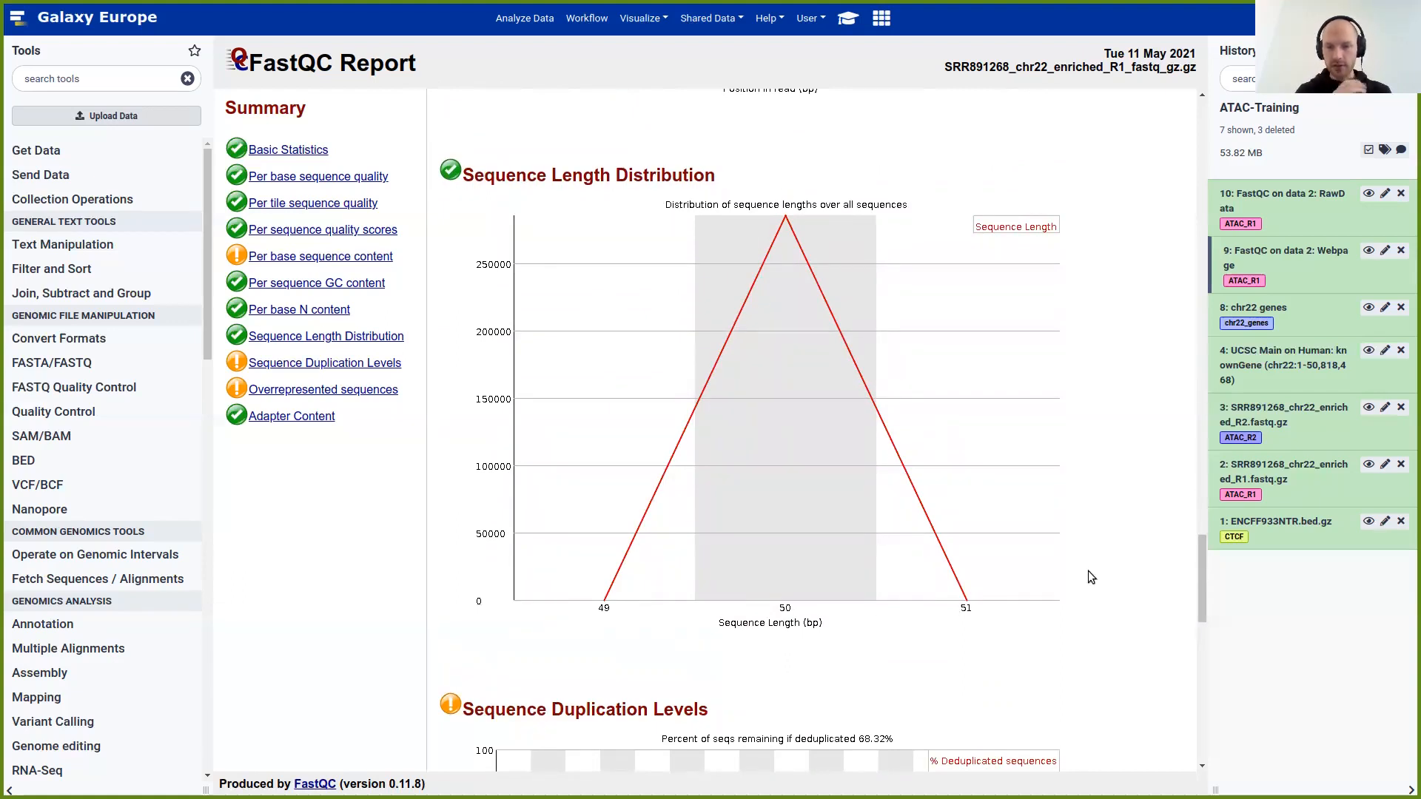
pyautogui.scroll(-6, 958, 464)
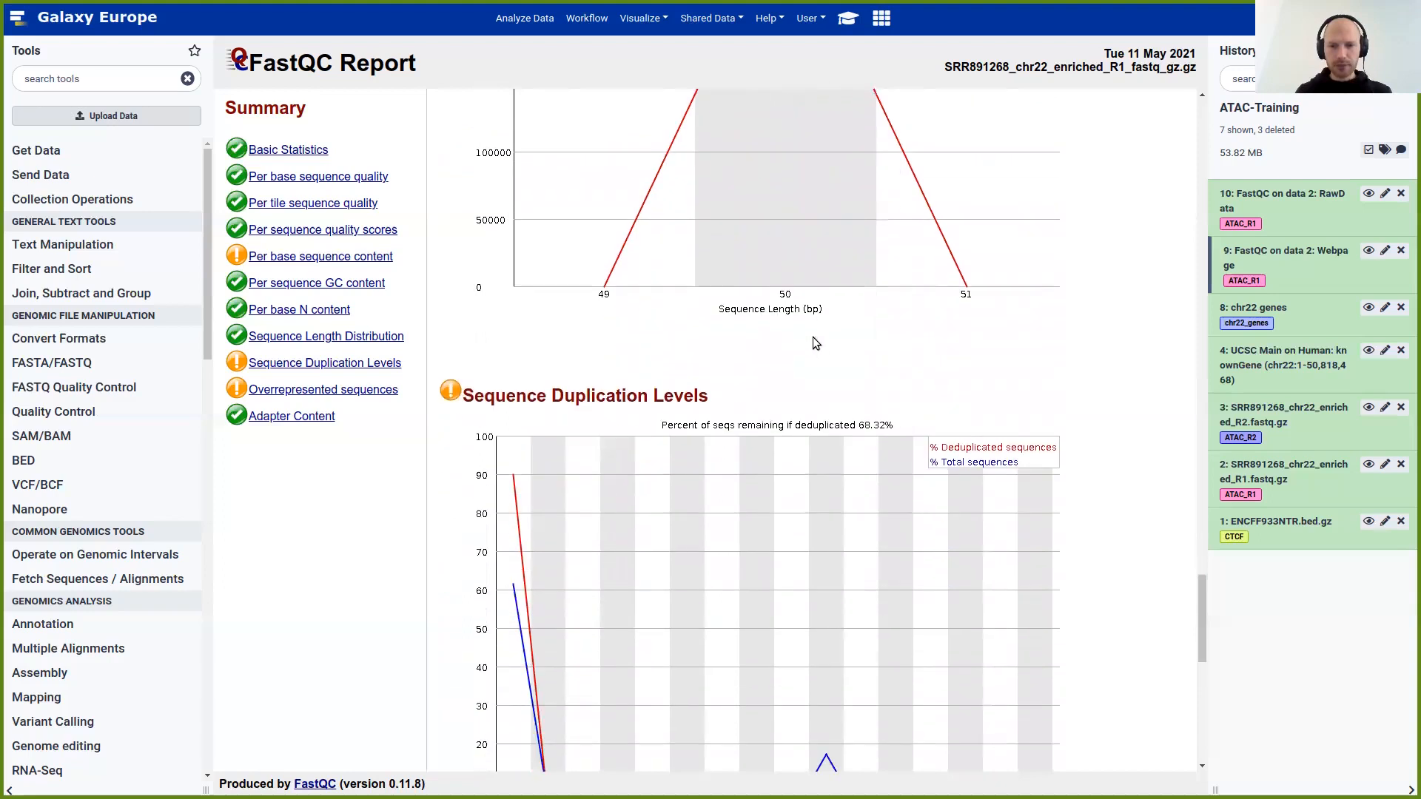
pyautogui.scroll(-1, 813, 291)
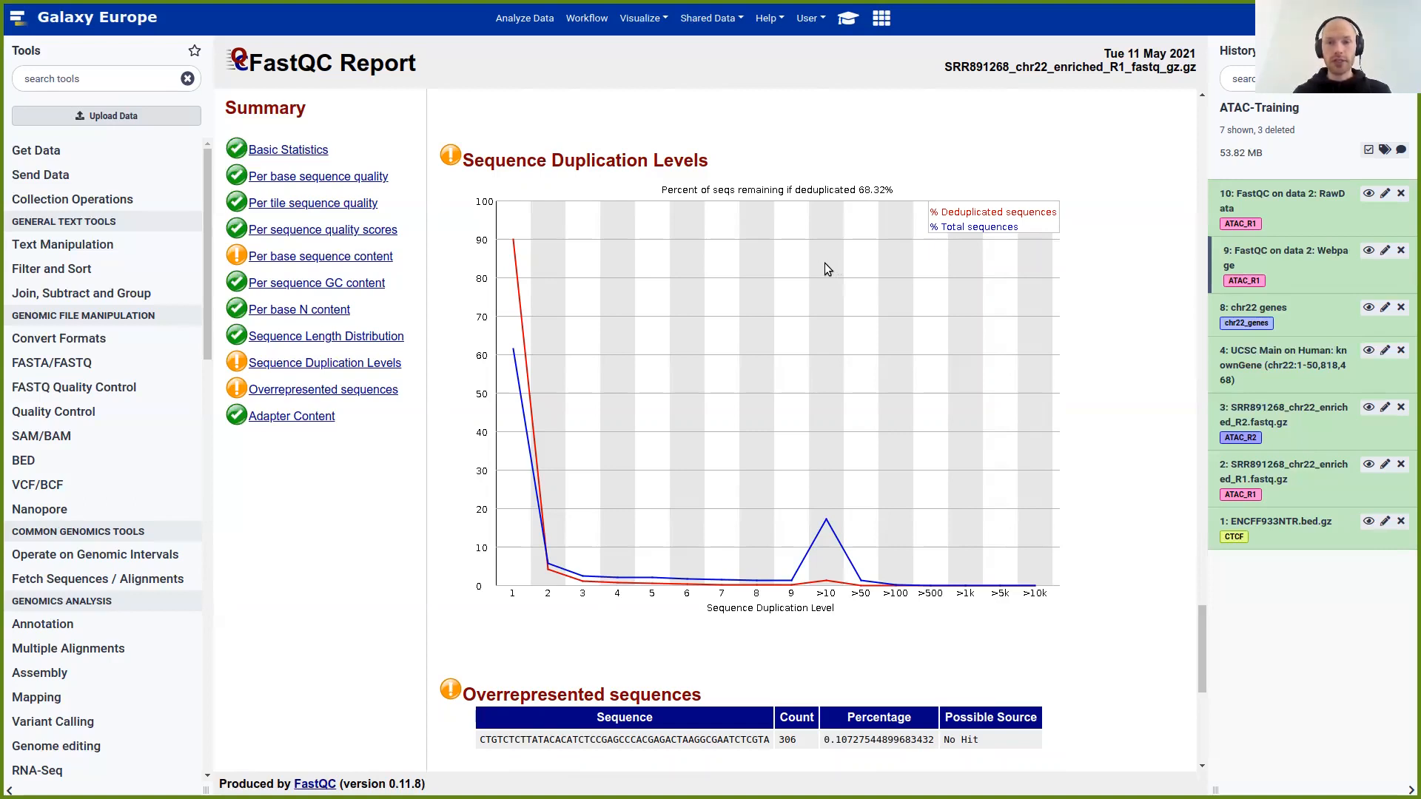
# Examine the Overrepresented sequences table and the Adapter Content plot at the end of the FastQC report
pyautogui.scroll(-5, 759, 331)
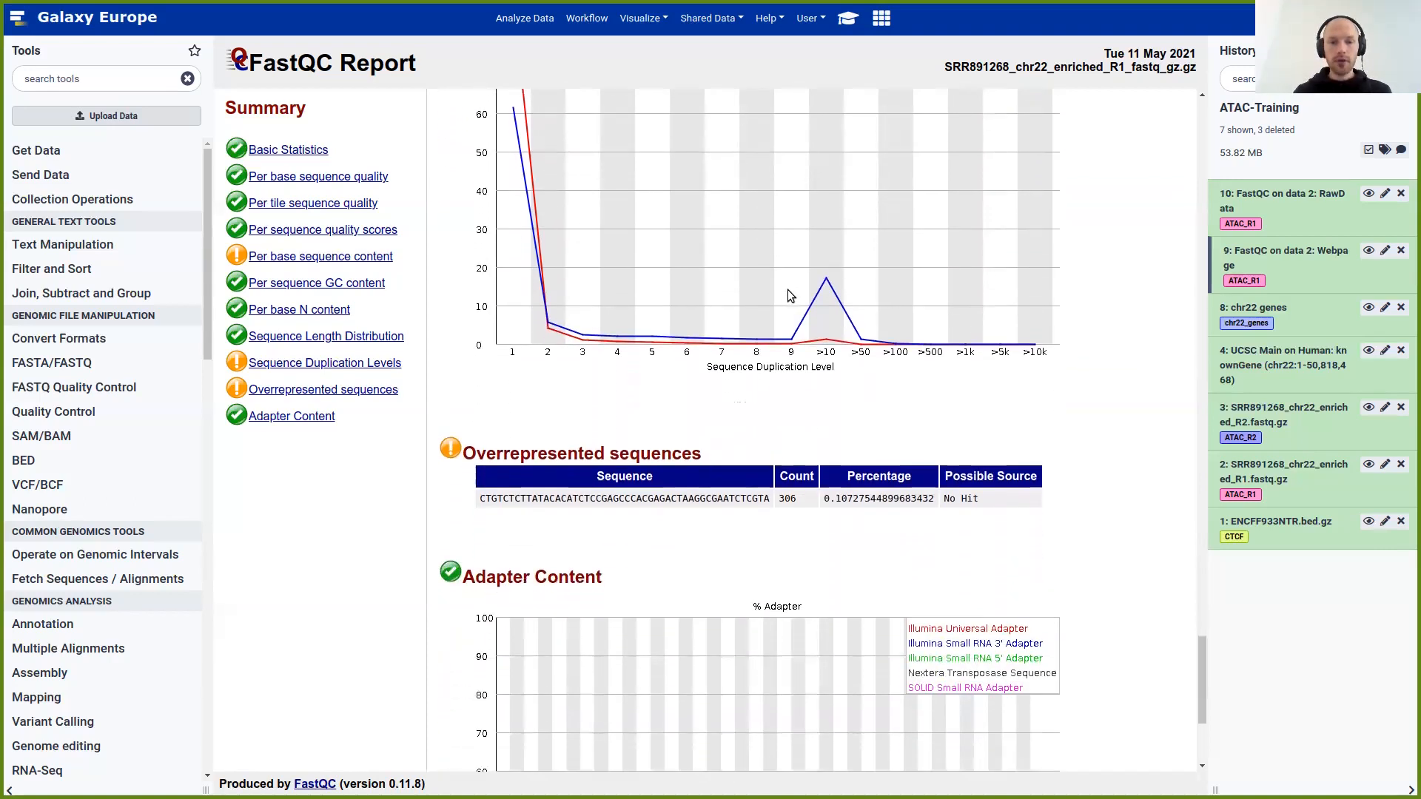
pyautogui.scroll(-3, 794, 228)
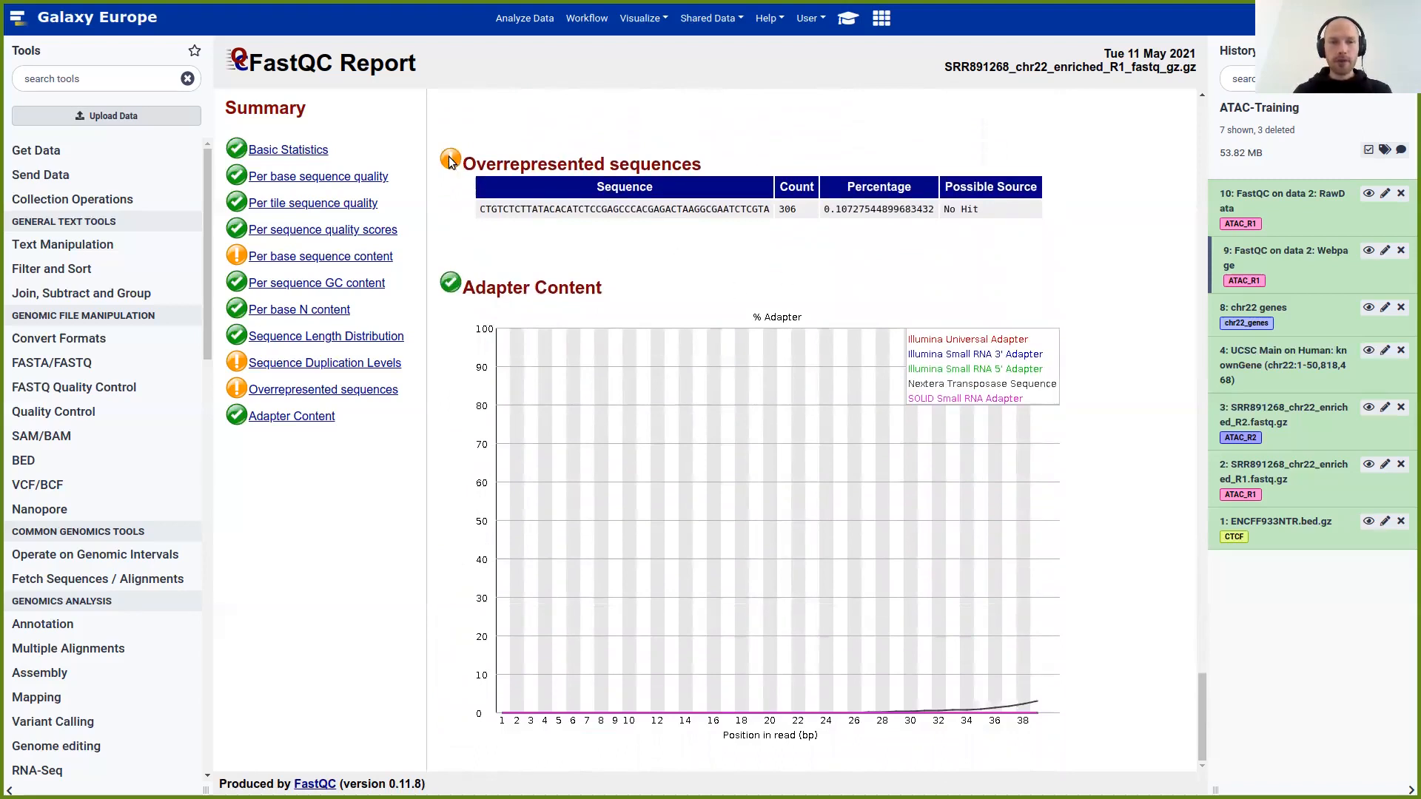
pyautogui.moveTo(463, 160); pyautogui.dragTo(706, 157)
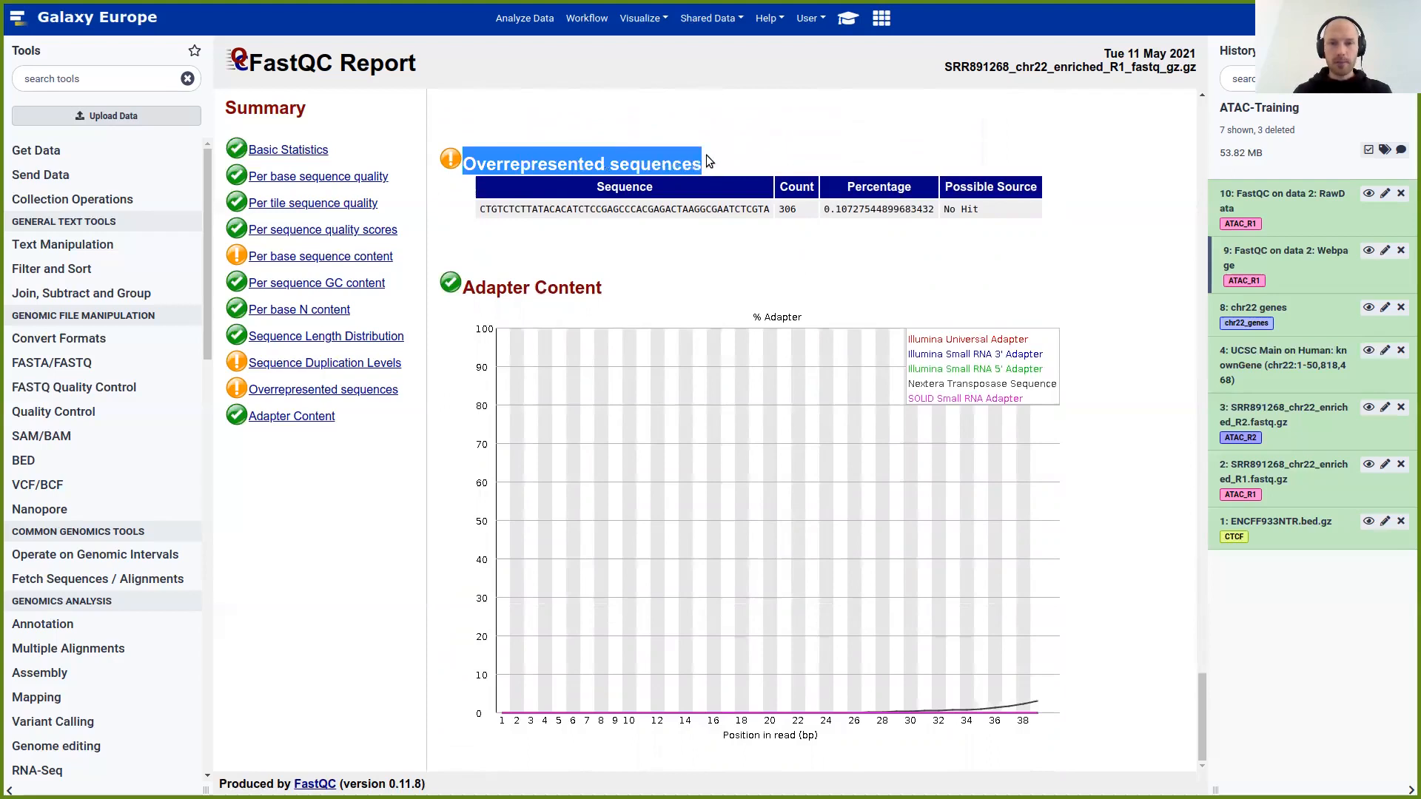
pyautogui.click(687, 203)
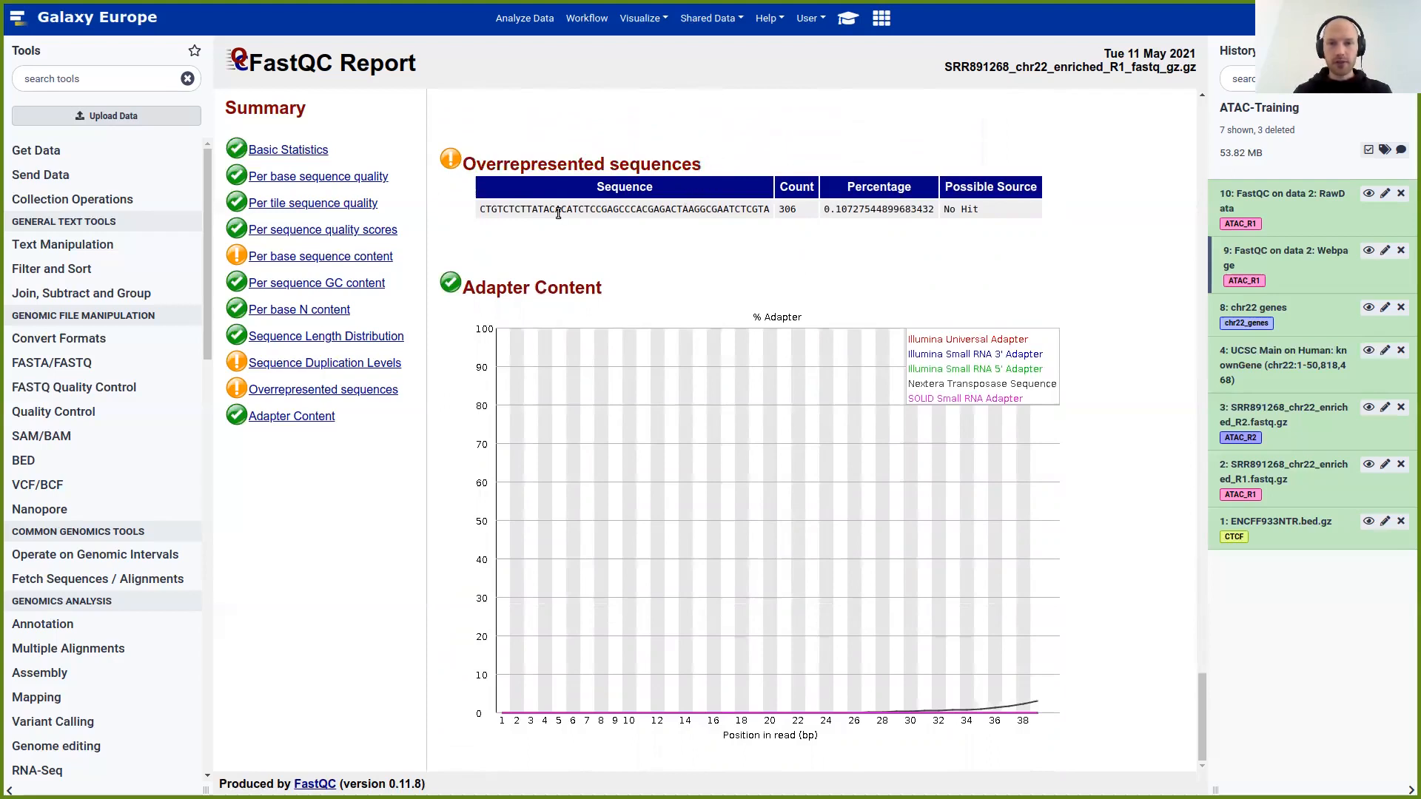
pyautogui.moveTo(490, 211); pyautogui.dragTo(529, 228)
pyautogui.click(781, 212)
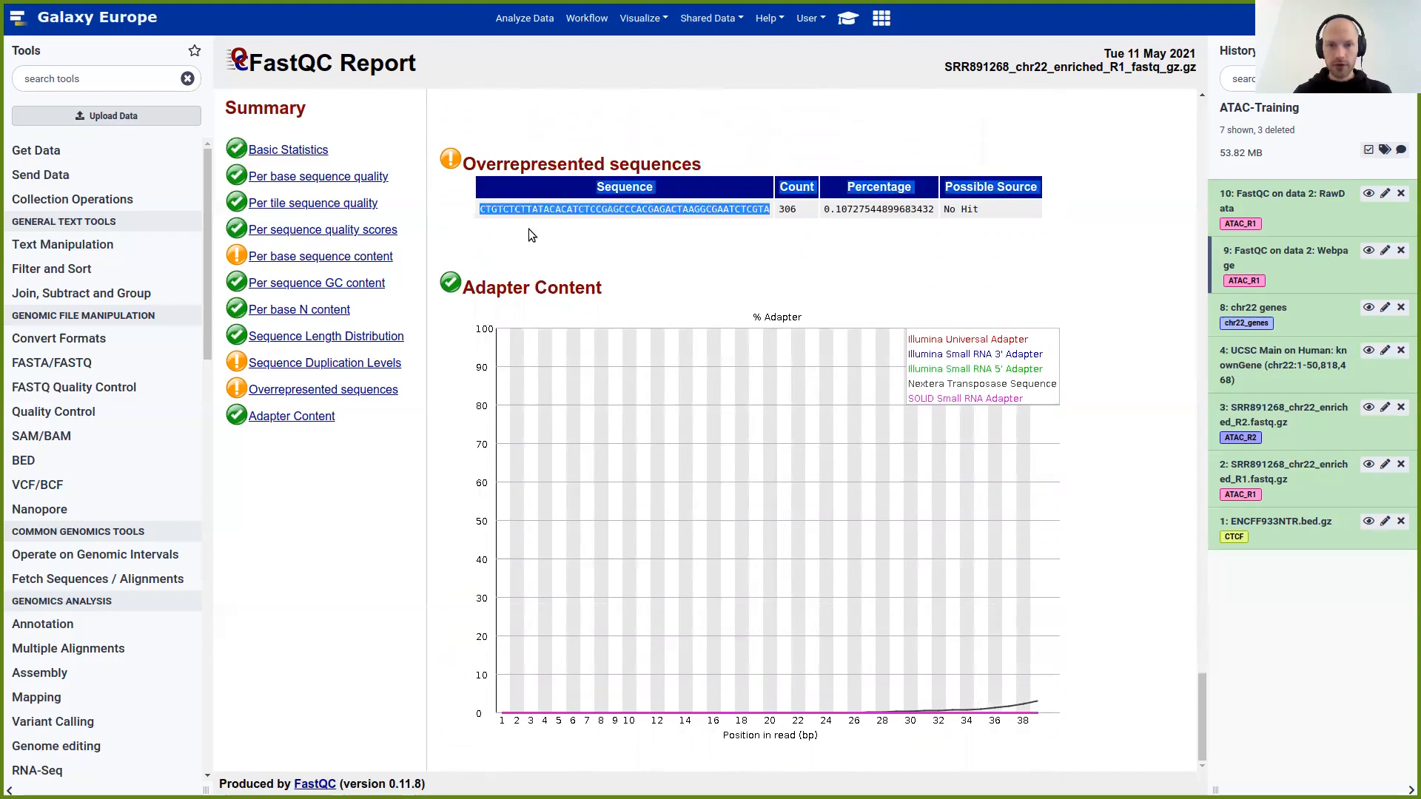
pyautogui.click(495, 217)
pyautogui.doubleClick(494, 217)
pyautogui.click(502, 220)
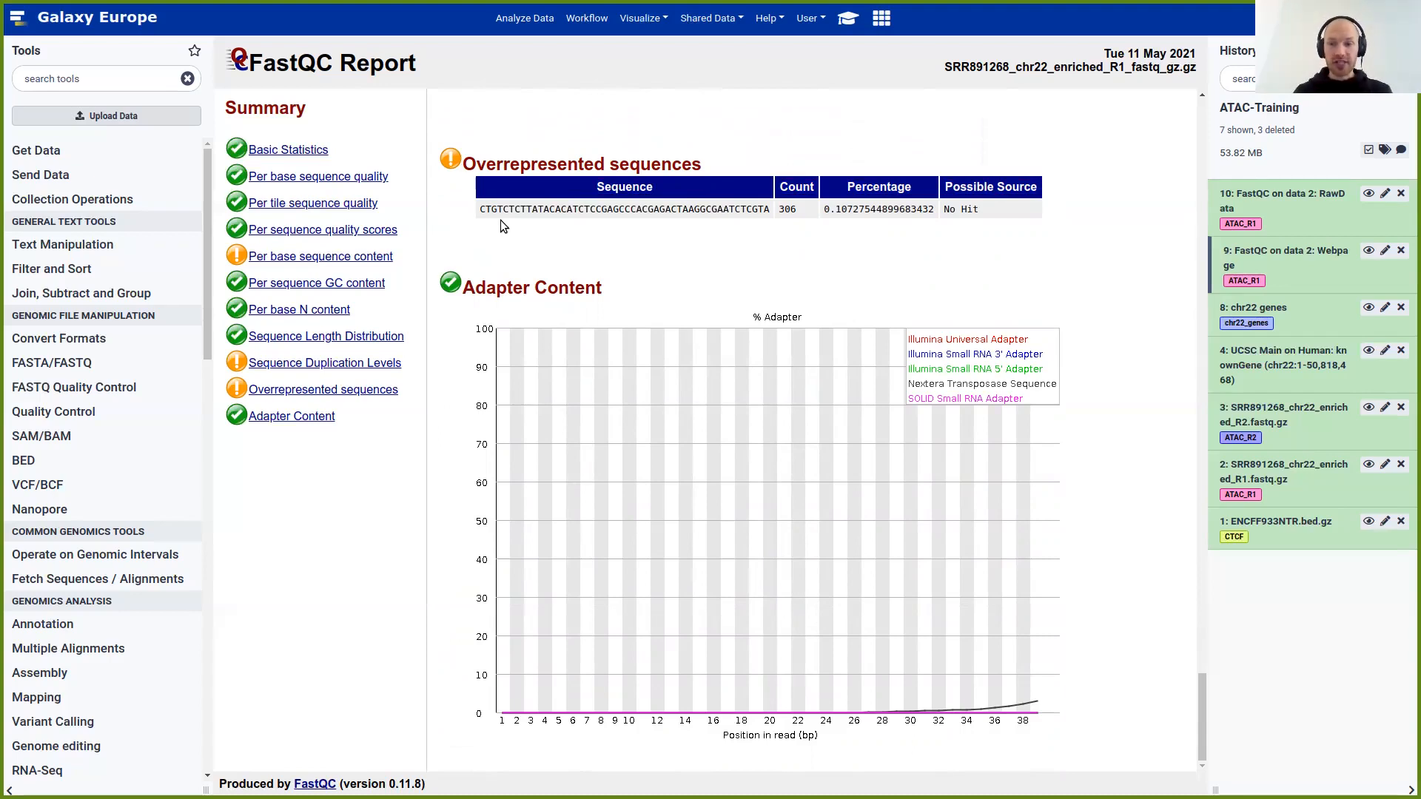
pyautogui.moveTo(465, 293); pyautogui.dragTo(587, 295)
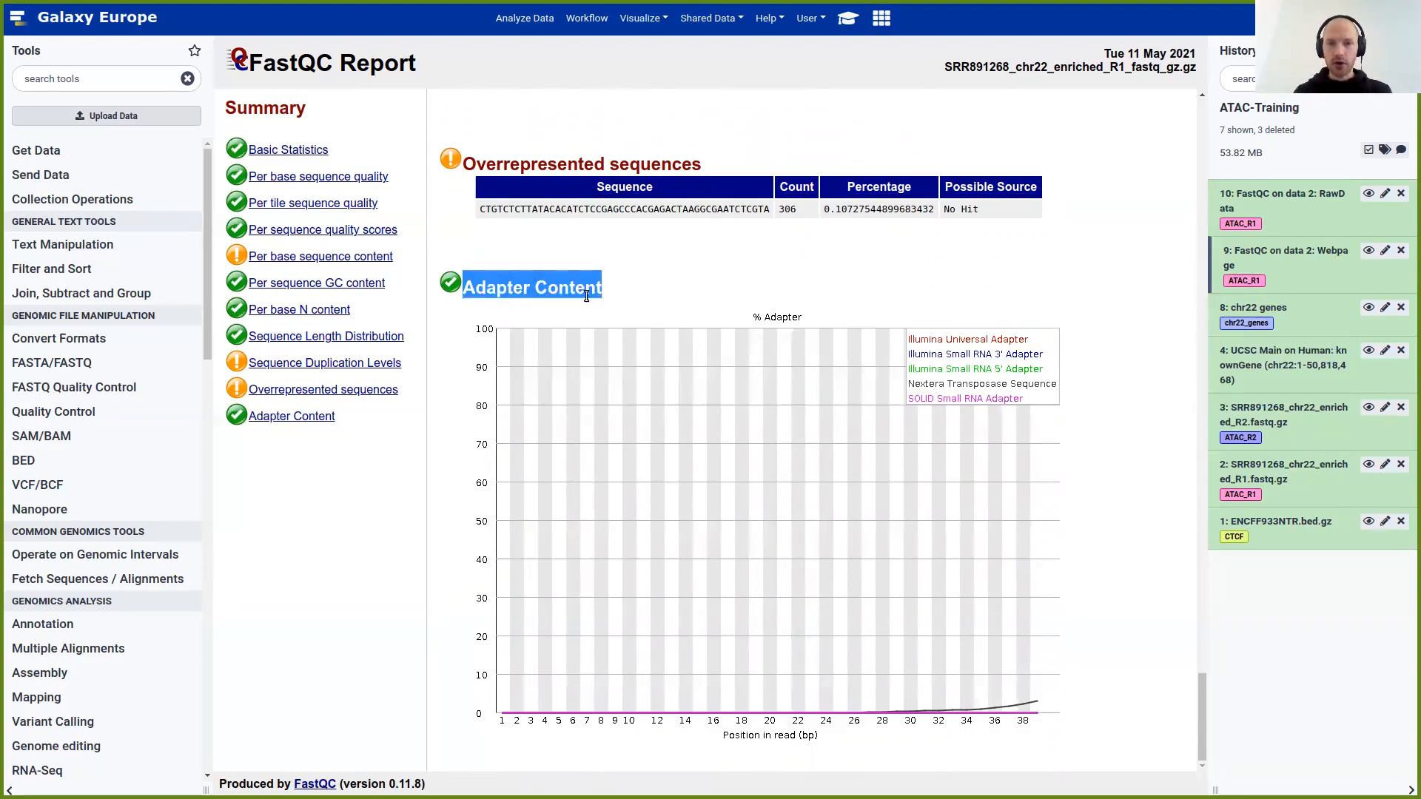
pyautogui.click(614, 287)
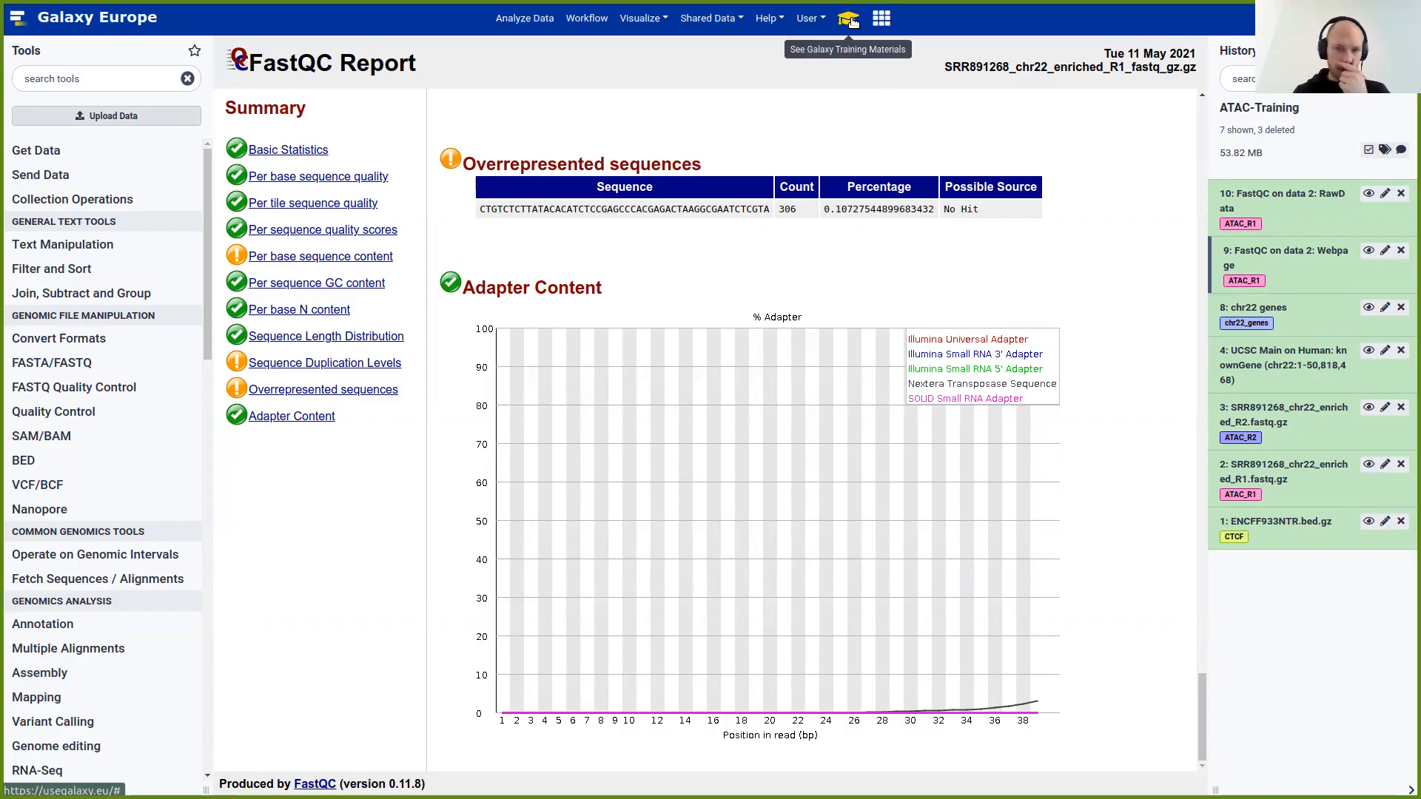
# Review the Trimming Reads section of the training material and open the Cutadapt tool from its hands-on task
pyautogui.click(851, 21)
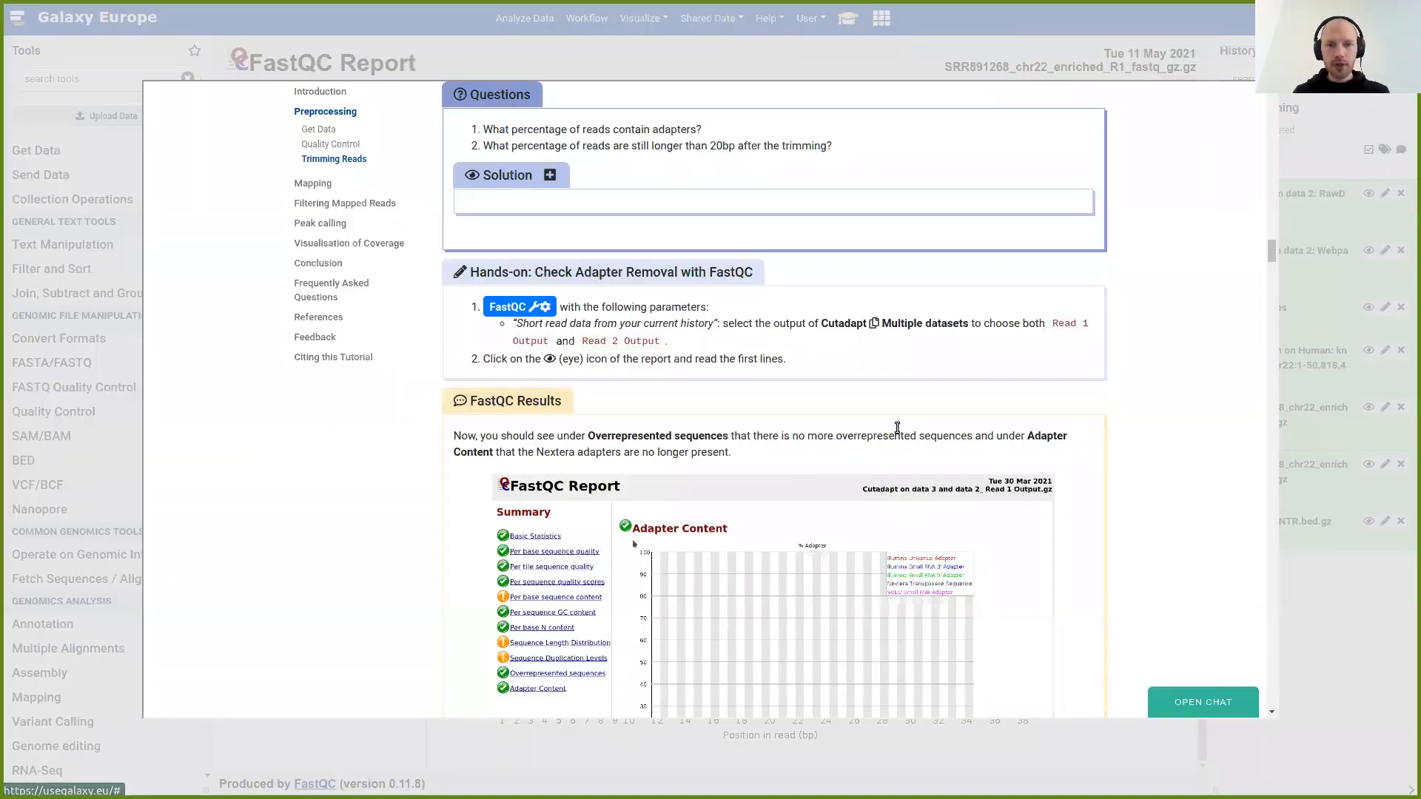
pyautogui.scroll(-8, 851, 353)
pyautogui.scroll(-2, 851, 354)
pyautogui.scroll(20, 851, 354)
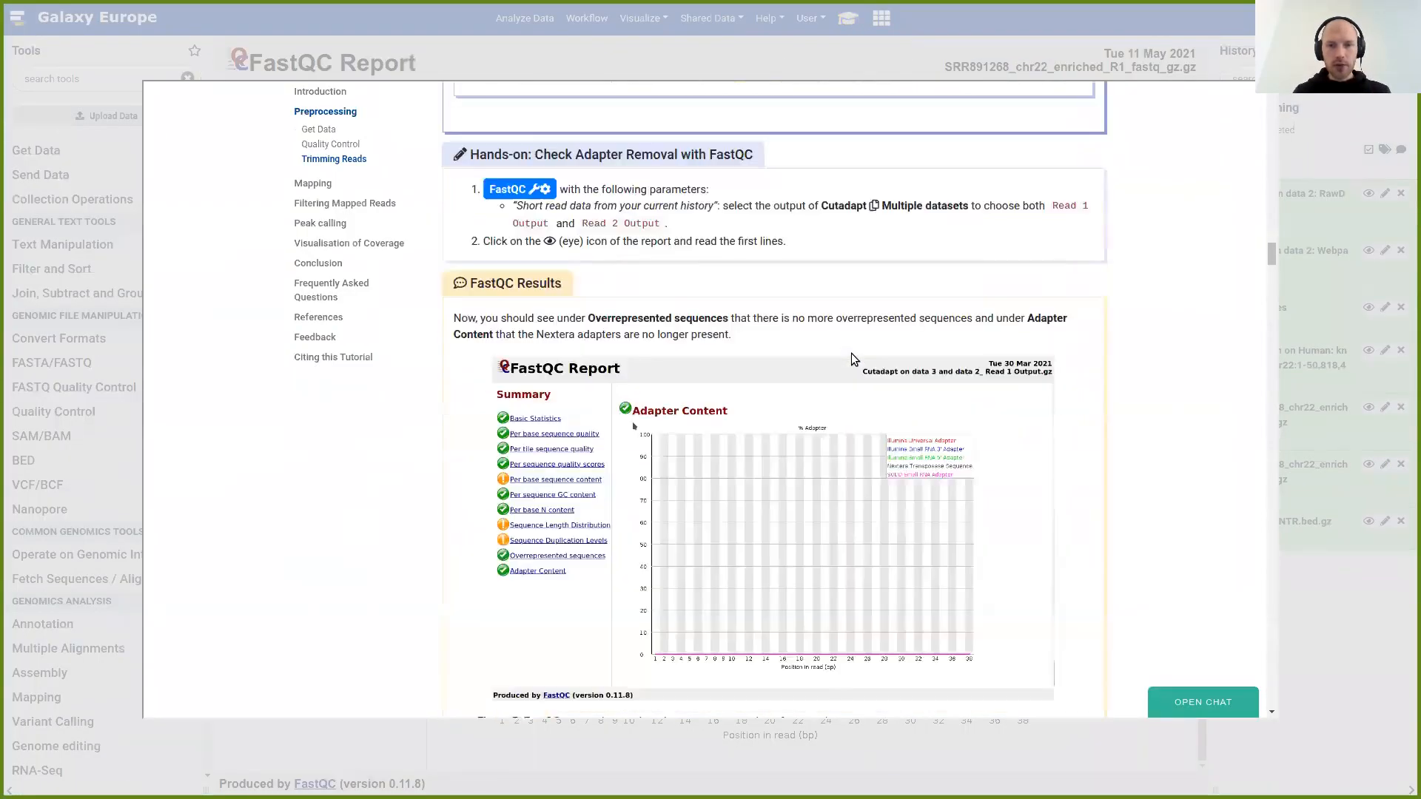
pyautogui.scroll(6, 851, 353)
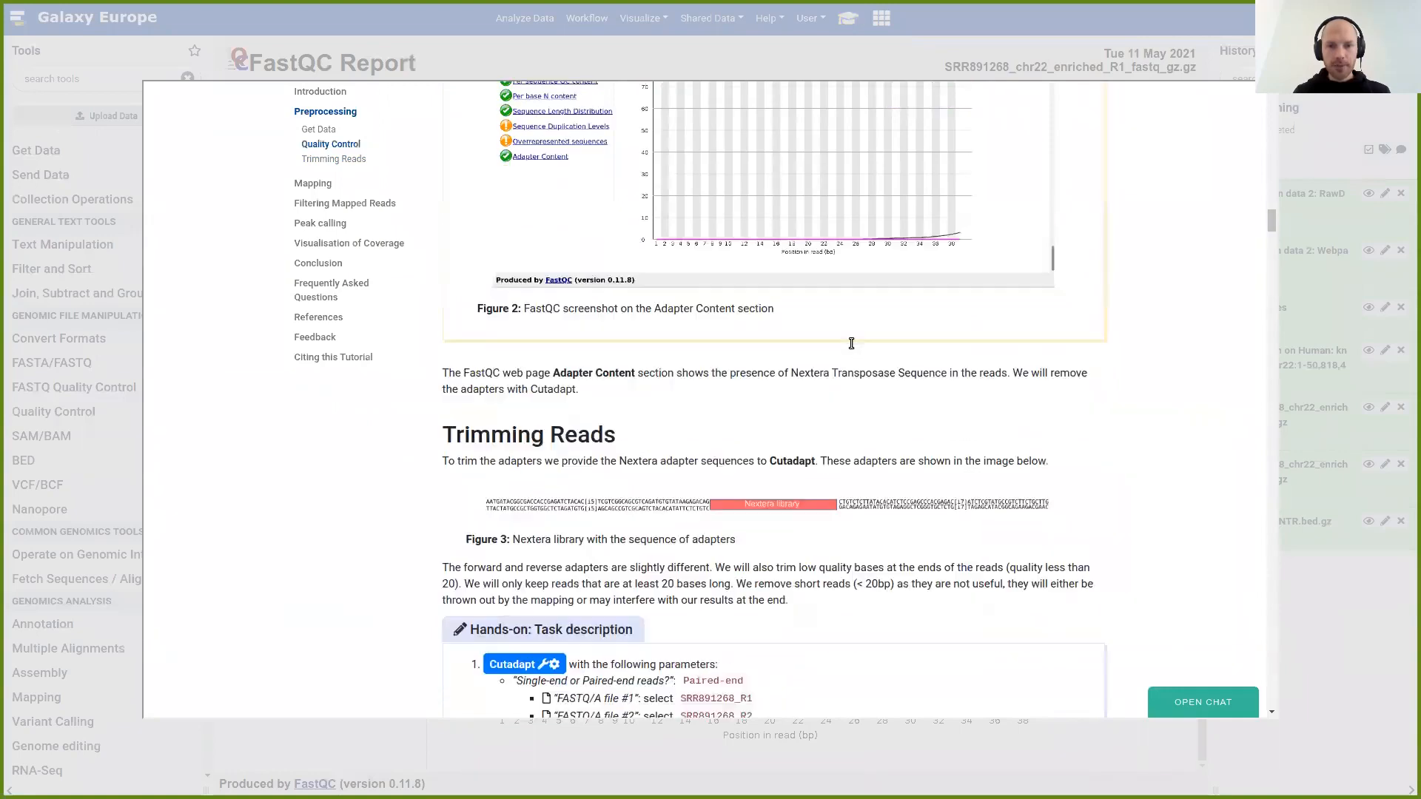
pyautogui.scroll(-5, 841, 339)
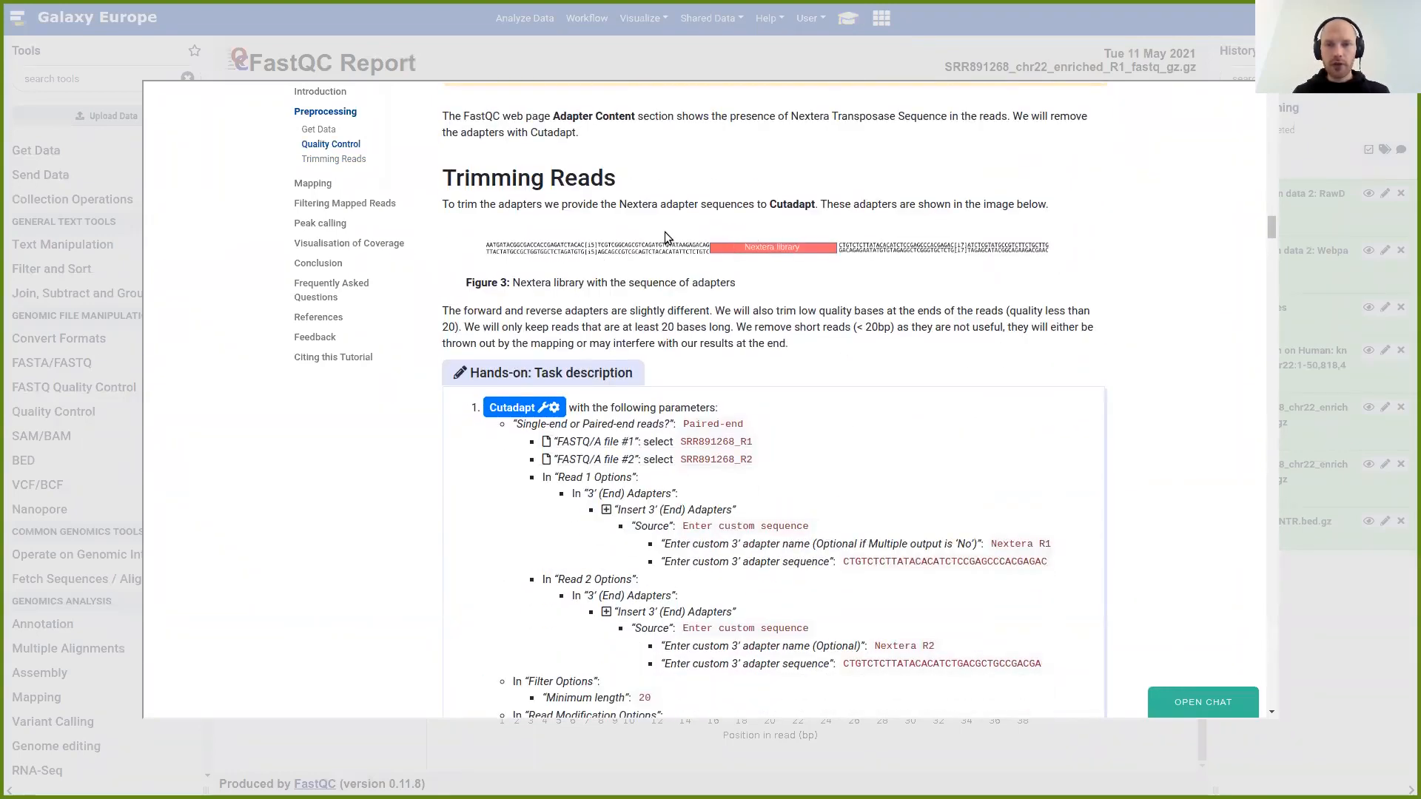
pyautogui.scroll(-1, 623, 220)
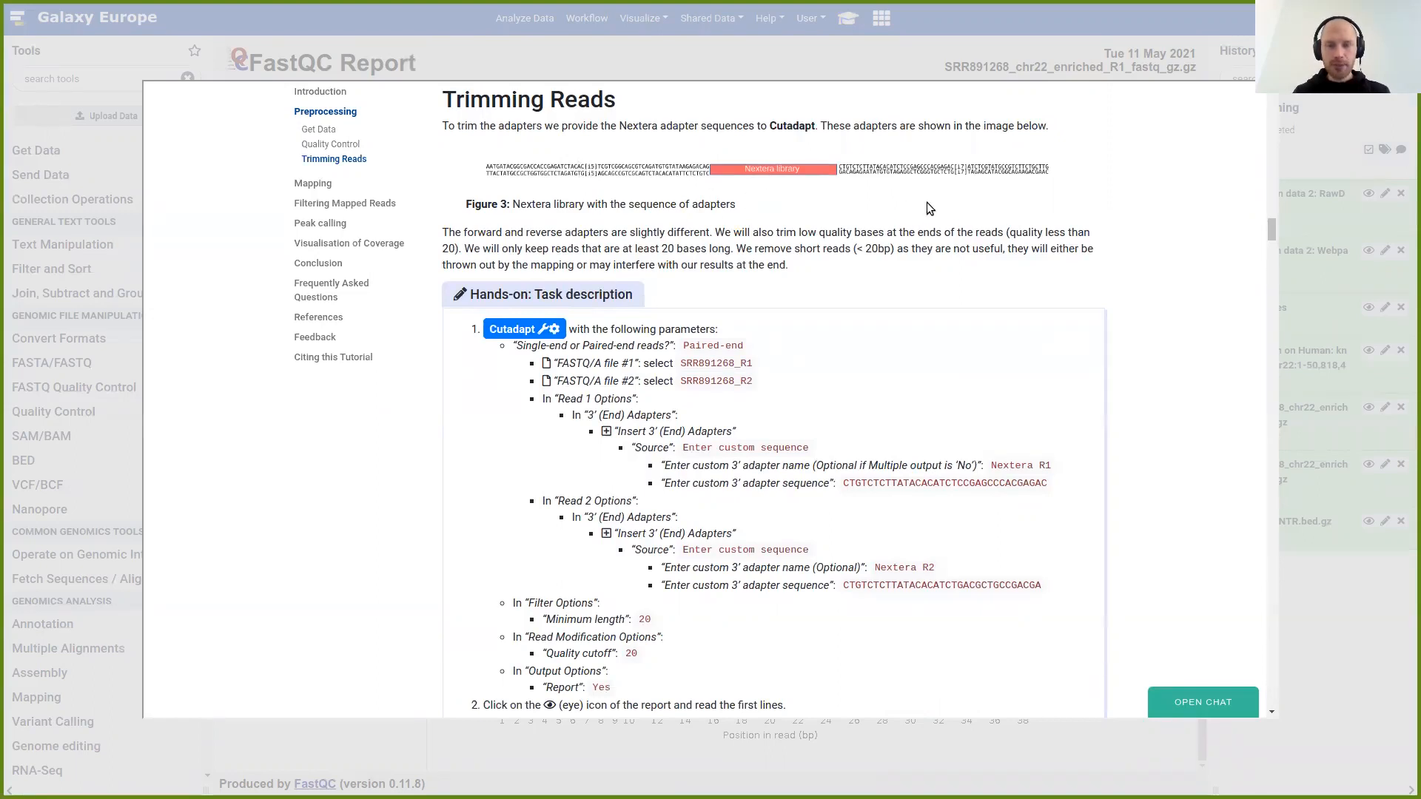
pyautogui.scroll(-1, 845, 175)
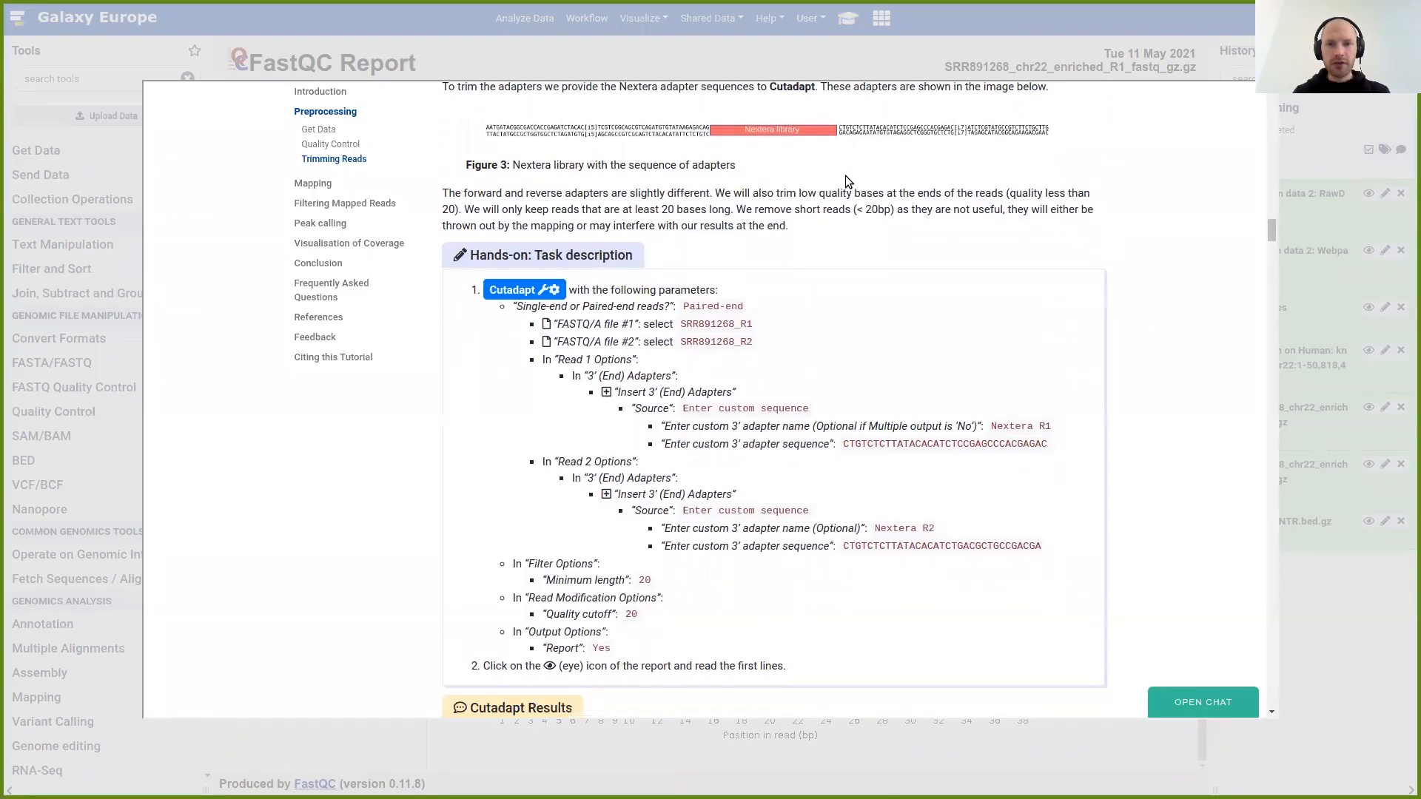
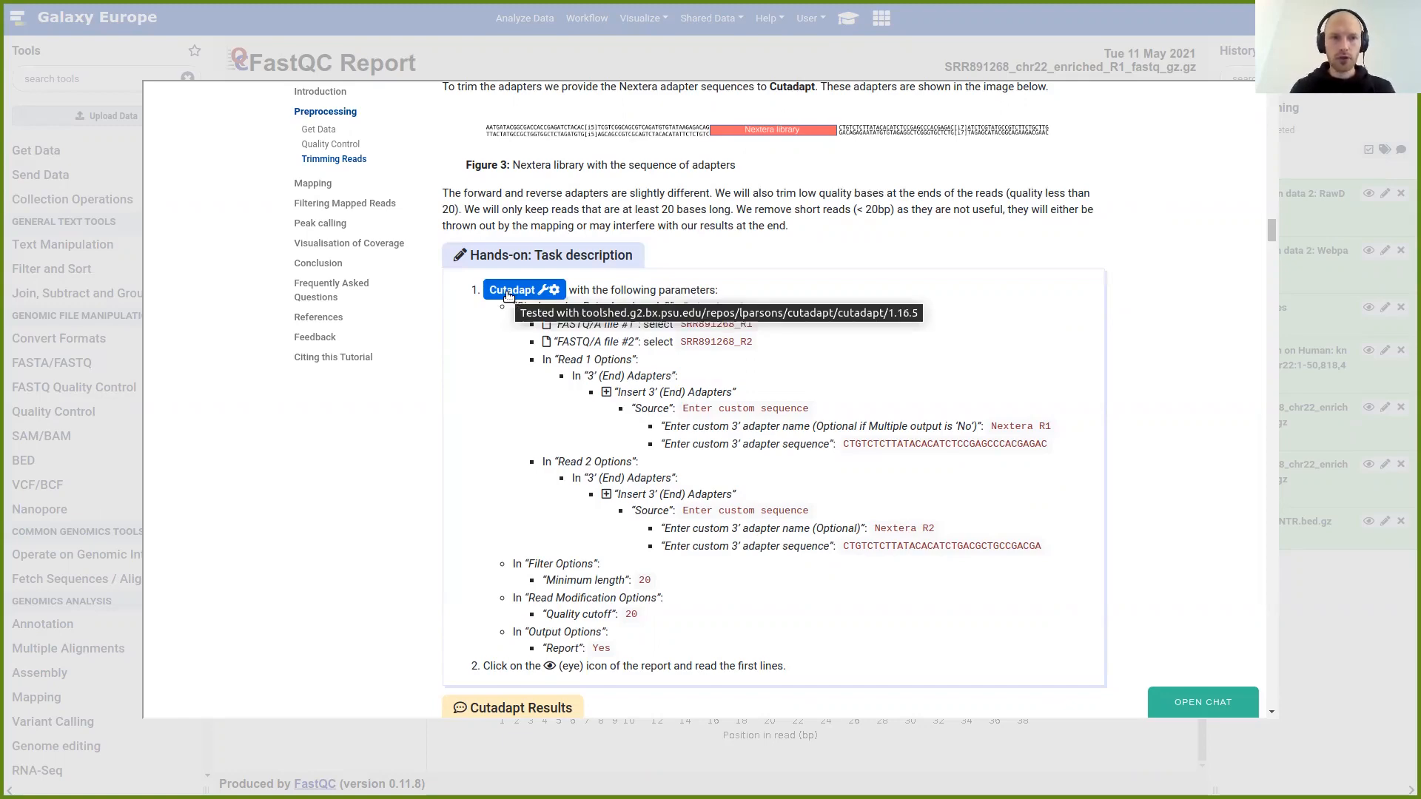
pyautogui.click(508, 294)
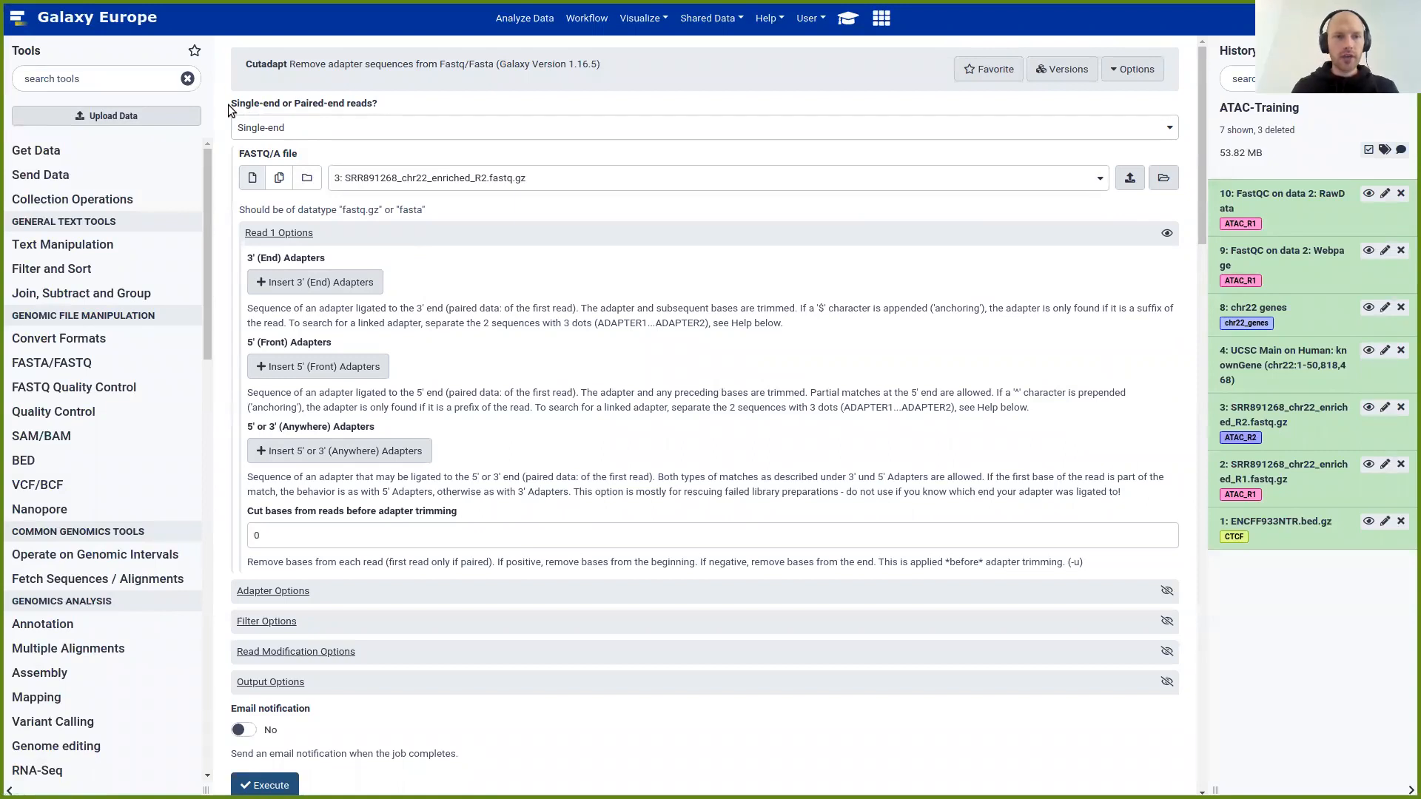
# Set Cutadapt to Paired-end reads and select SRR891268_chr22_enriched_R1.fastq.gz as FASTQ/A file #1
pyautogui.moveTo(231, 103); pyautogui.dragTo(376, 106)
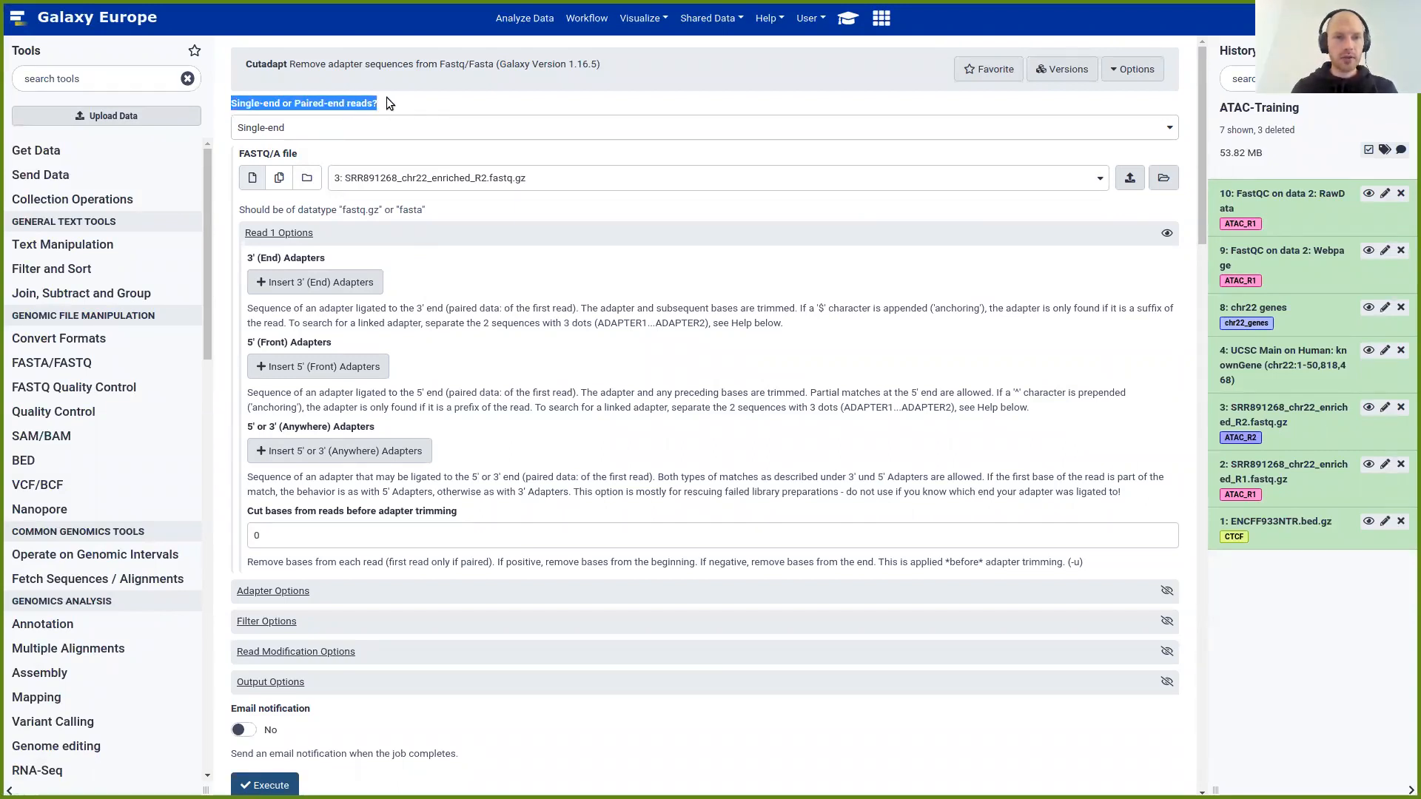
pyautogui.click(353, 127)
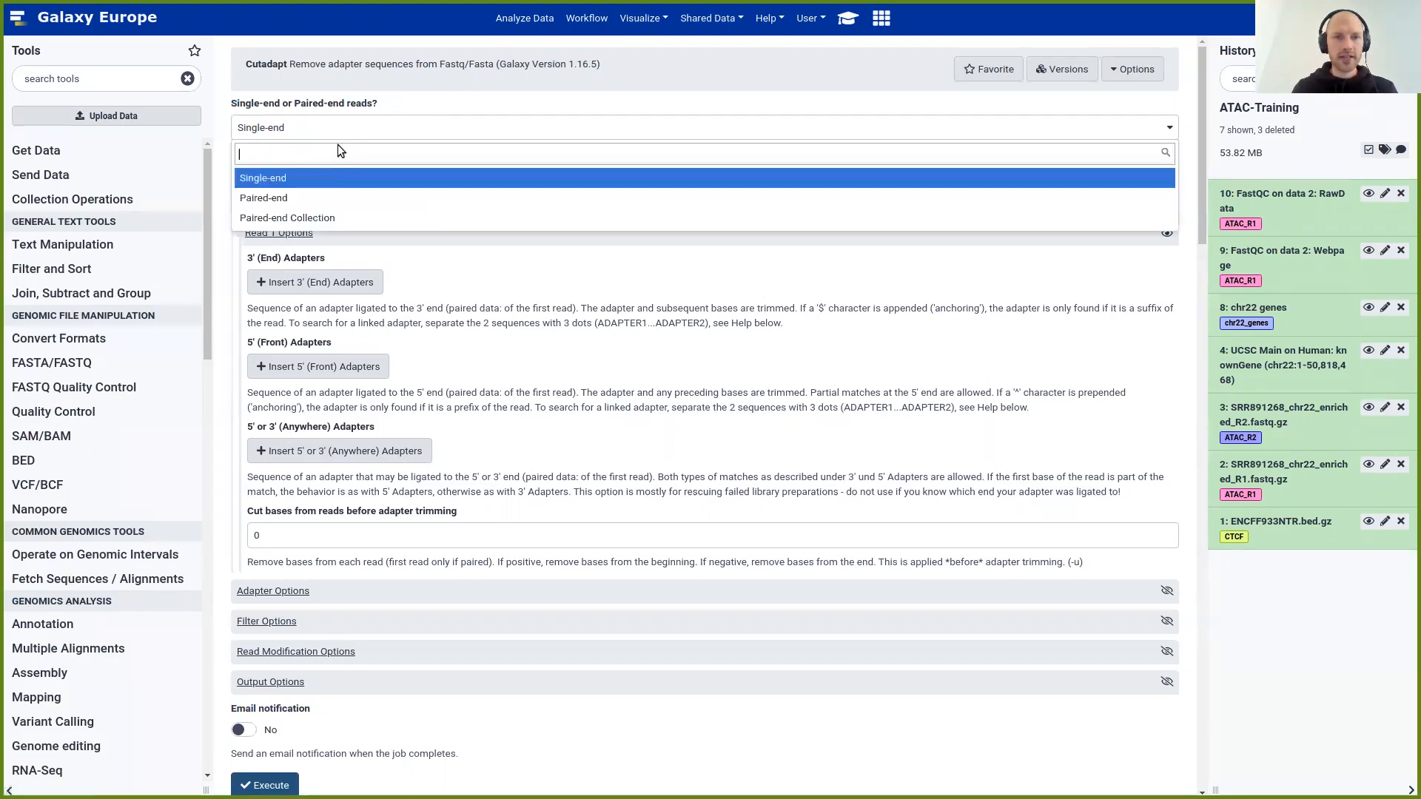
pyautogui.click(302, 199)
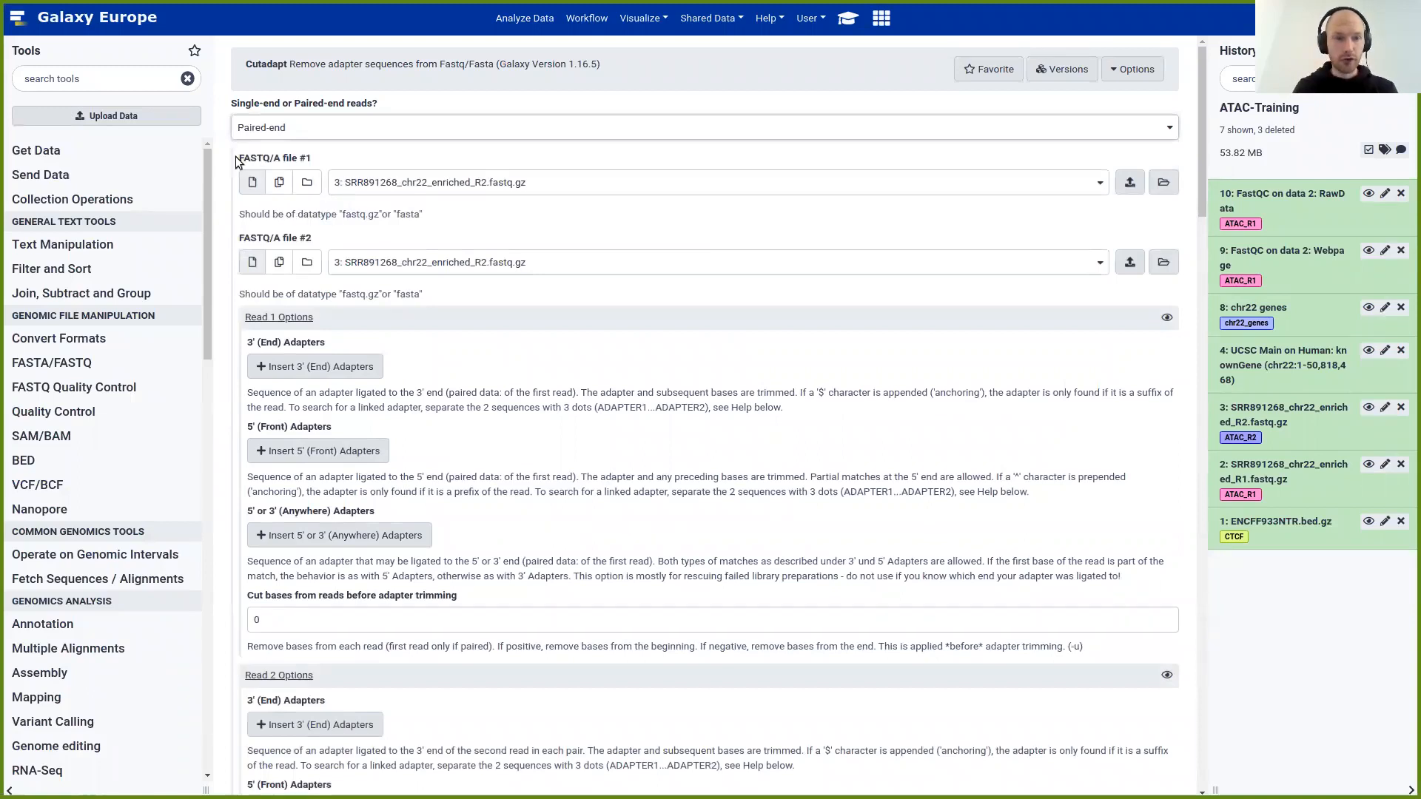
pyautogui.moveTo(237, 162); pyautogui.dragTo(314, 161)
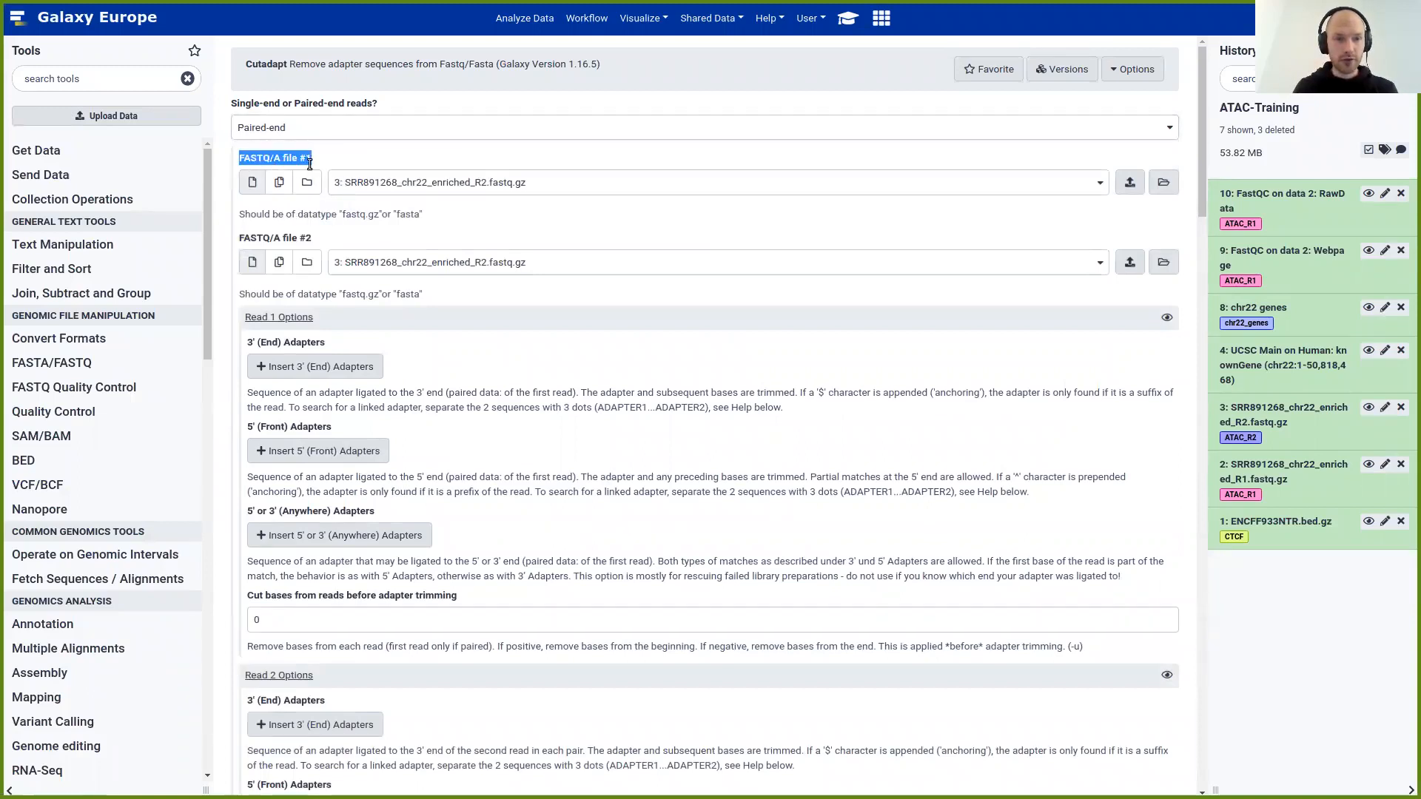
pyautogui.click(393, 185)
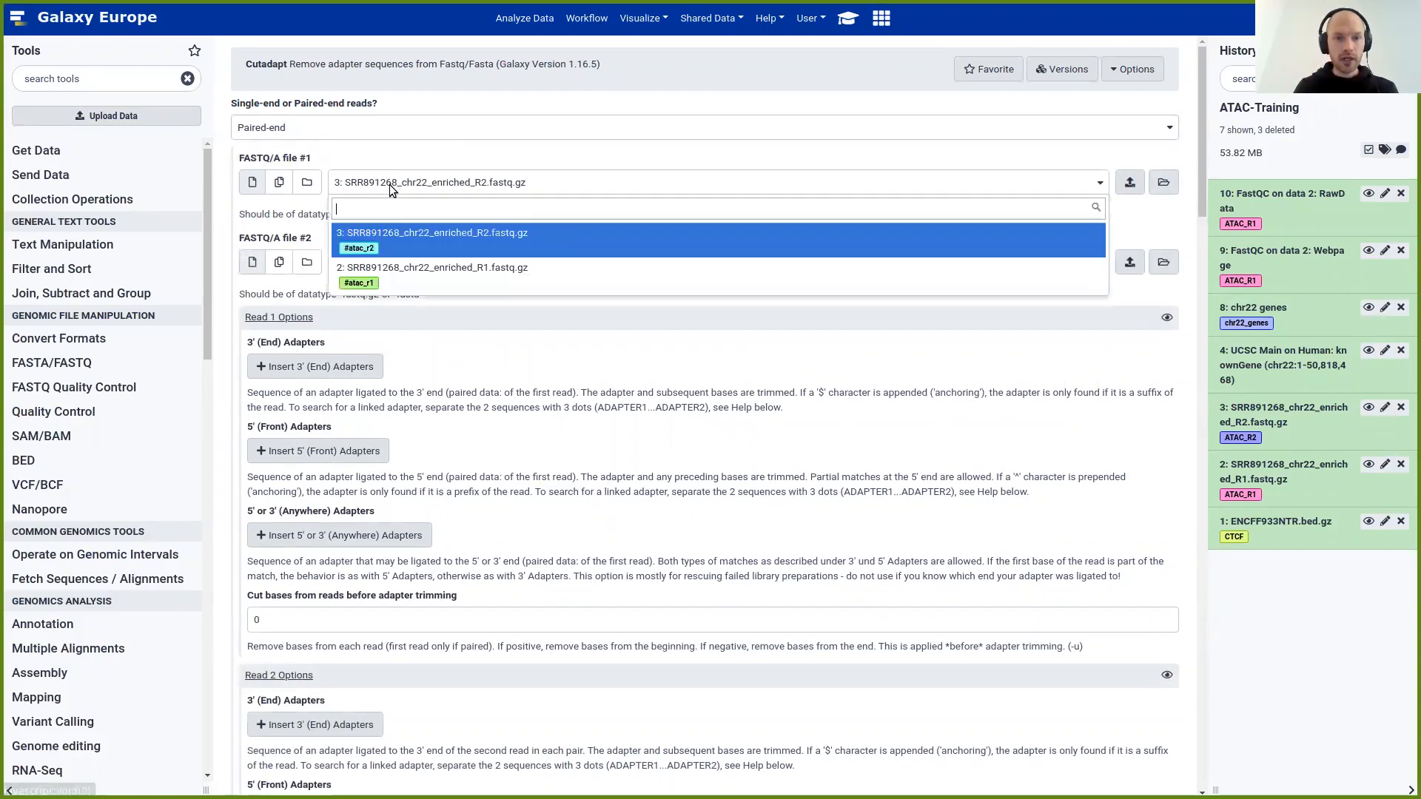
pyautogui.click(419, 278)
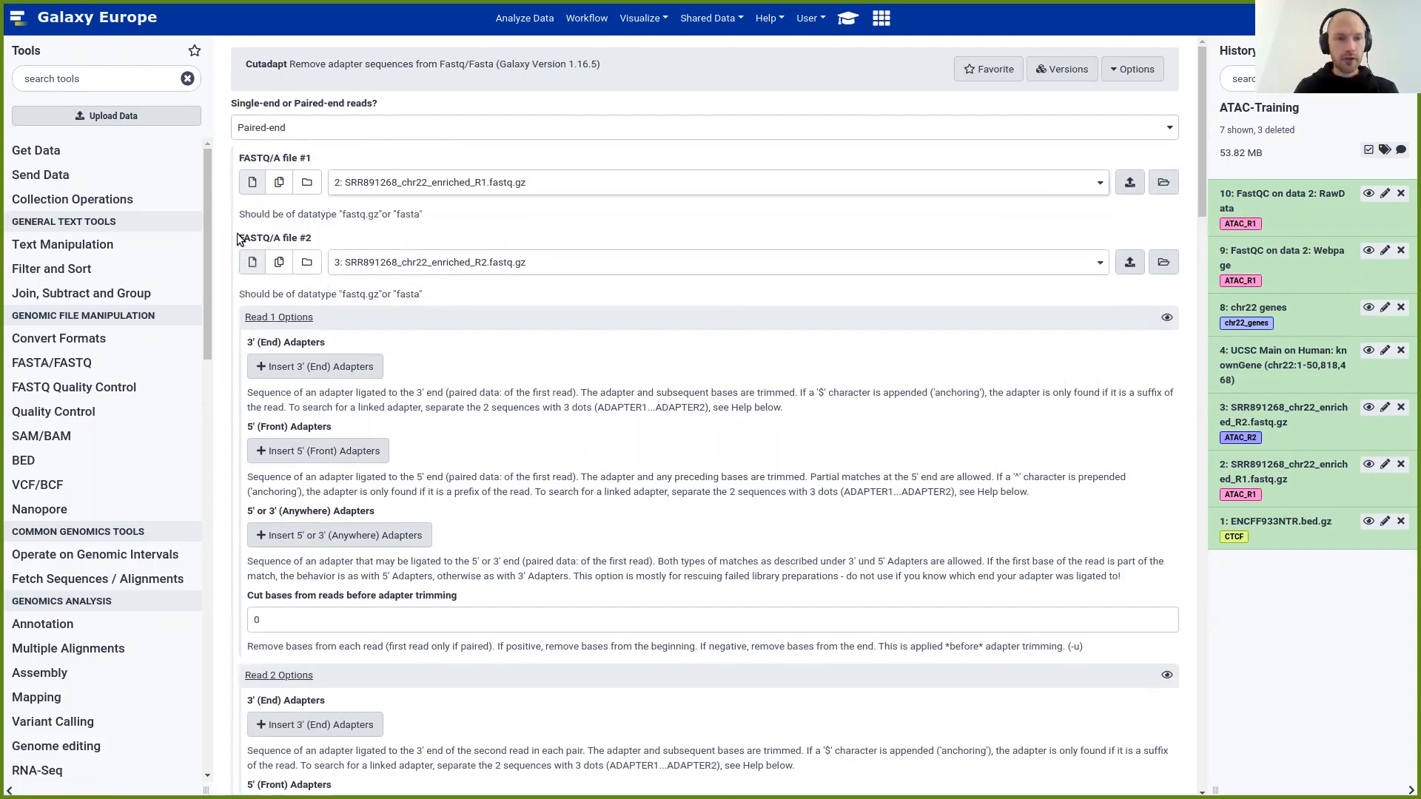
pyautogui.moveTo(240, 238); pyautogui.dragTo(315, 243)
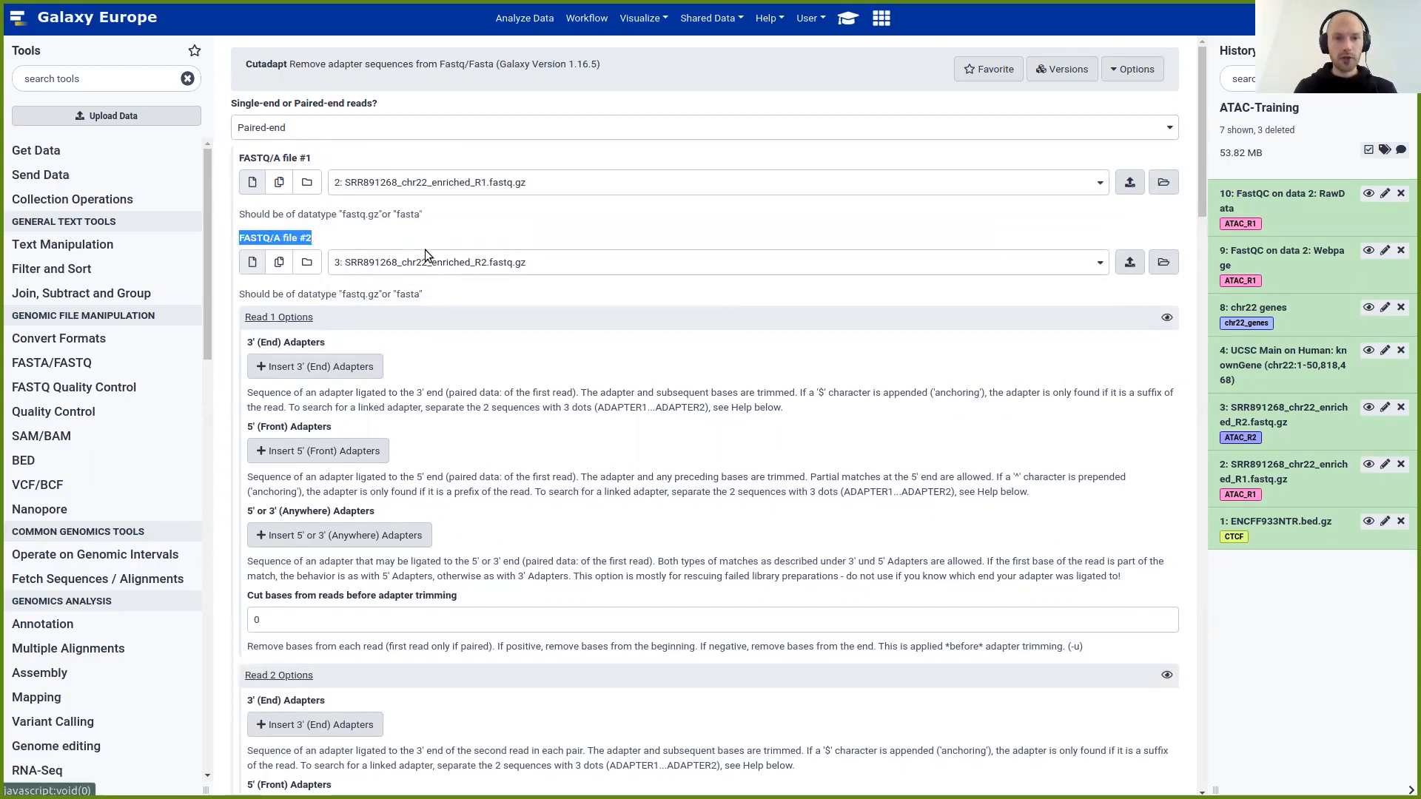
pyautogui.click(405, 222)
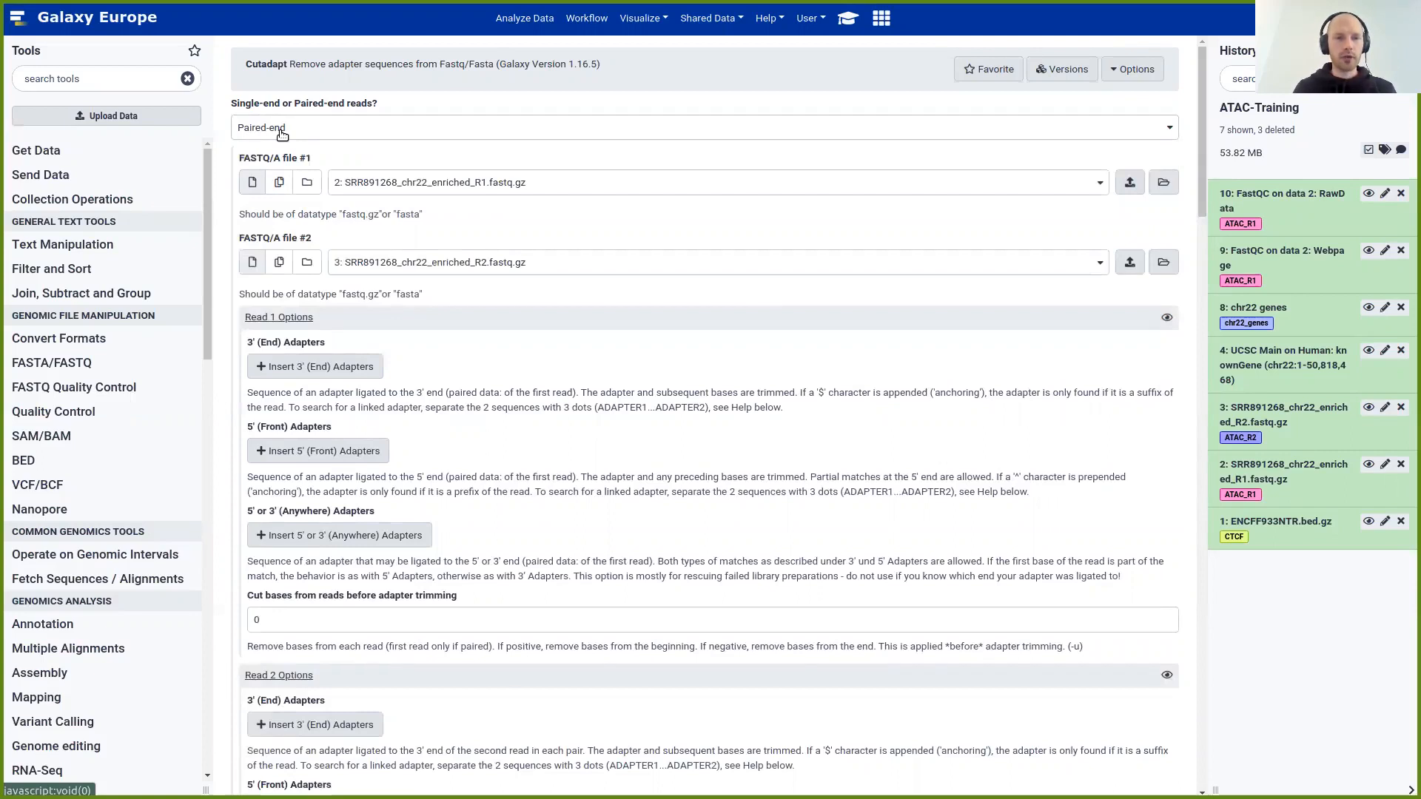
pyautogui.moveTo(232, 103); pyautogui.dragTo(278, 99)
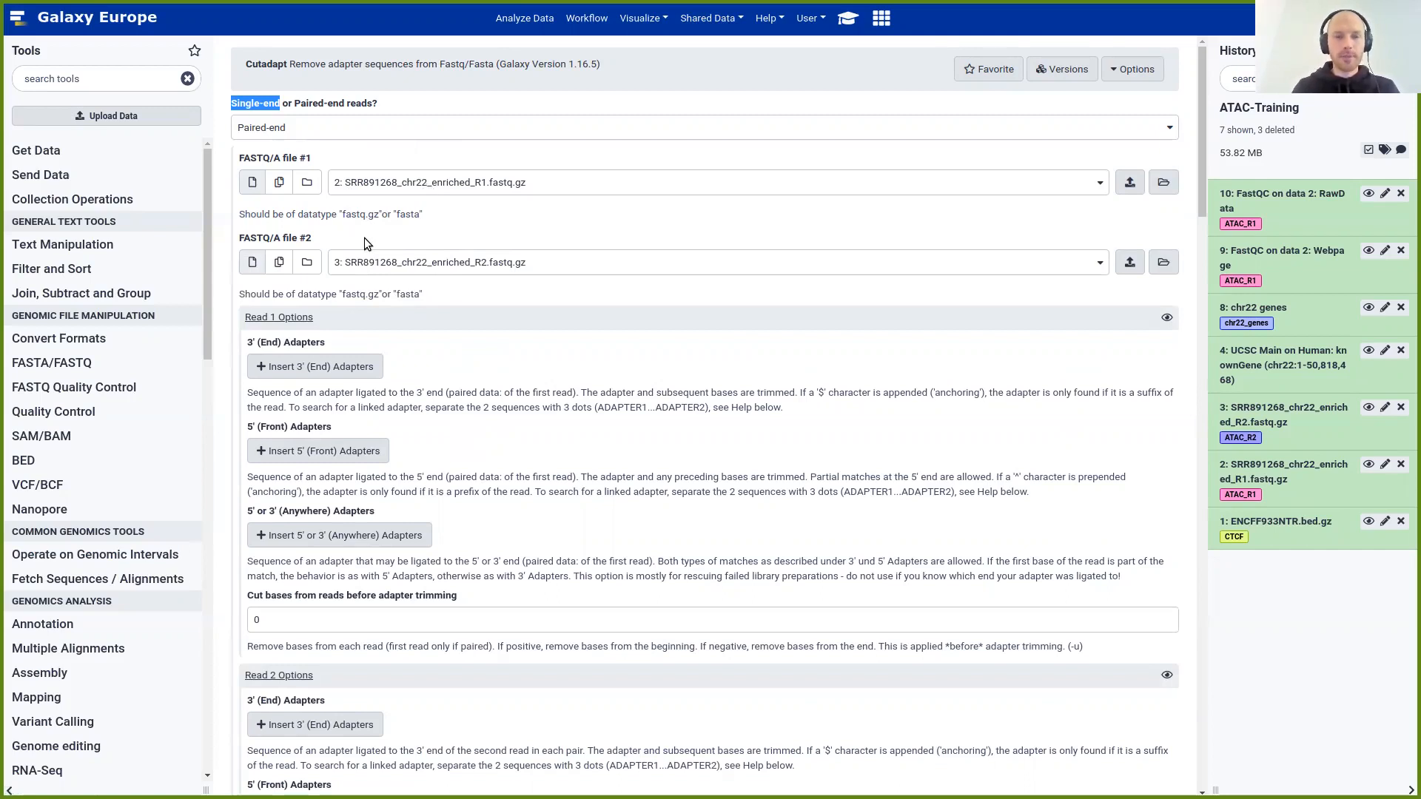
pyautogui.click(426, 215)
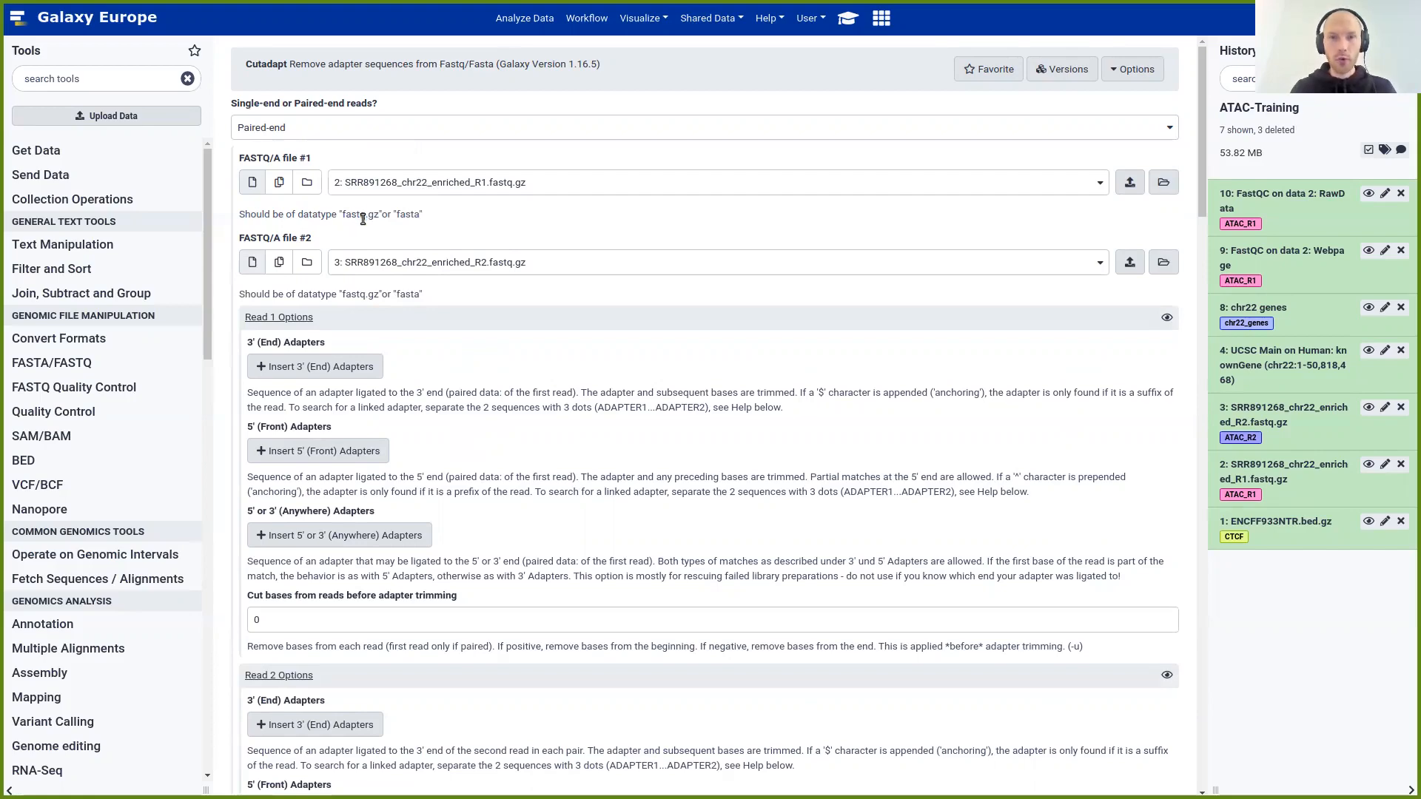
# Insert a 3' (End) adapter under Read 1 Options with its source set to Enter custom sequence
pyautogui.click(848, 18)
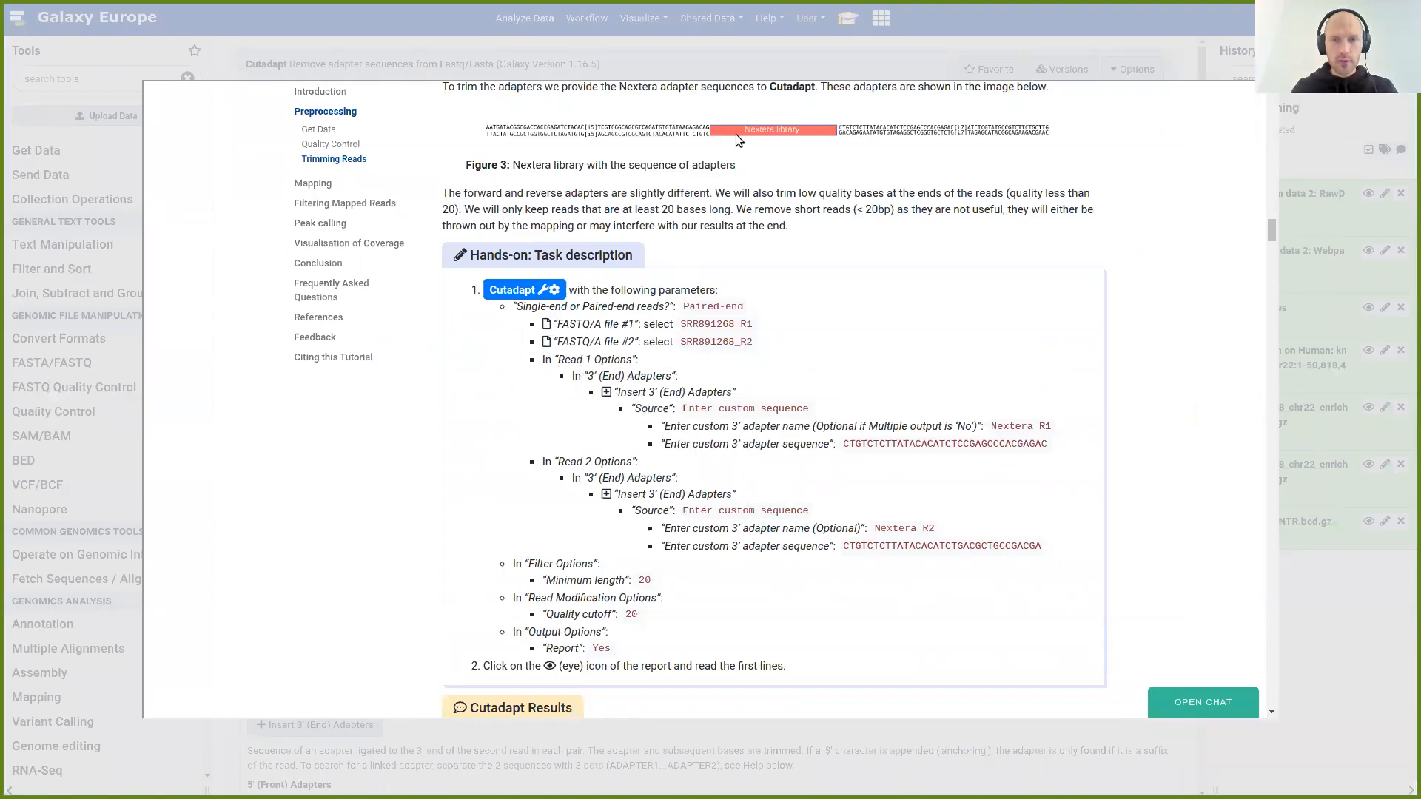
pyautogui.click(989, 24)
pyautogui.scroll(-1, 322, 319)
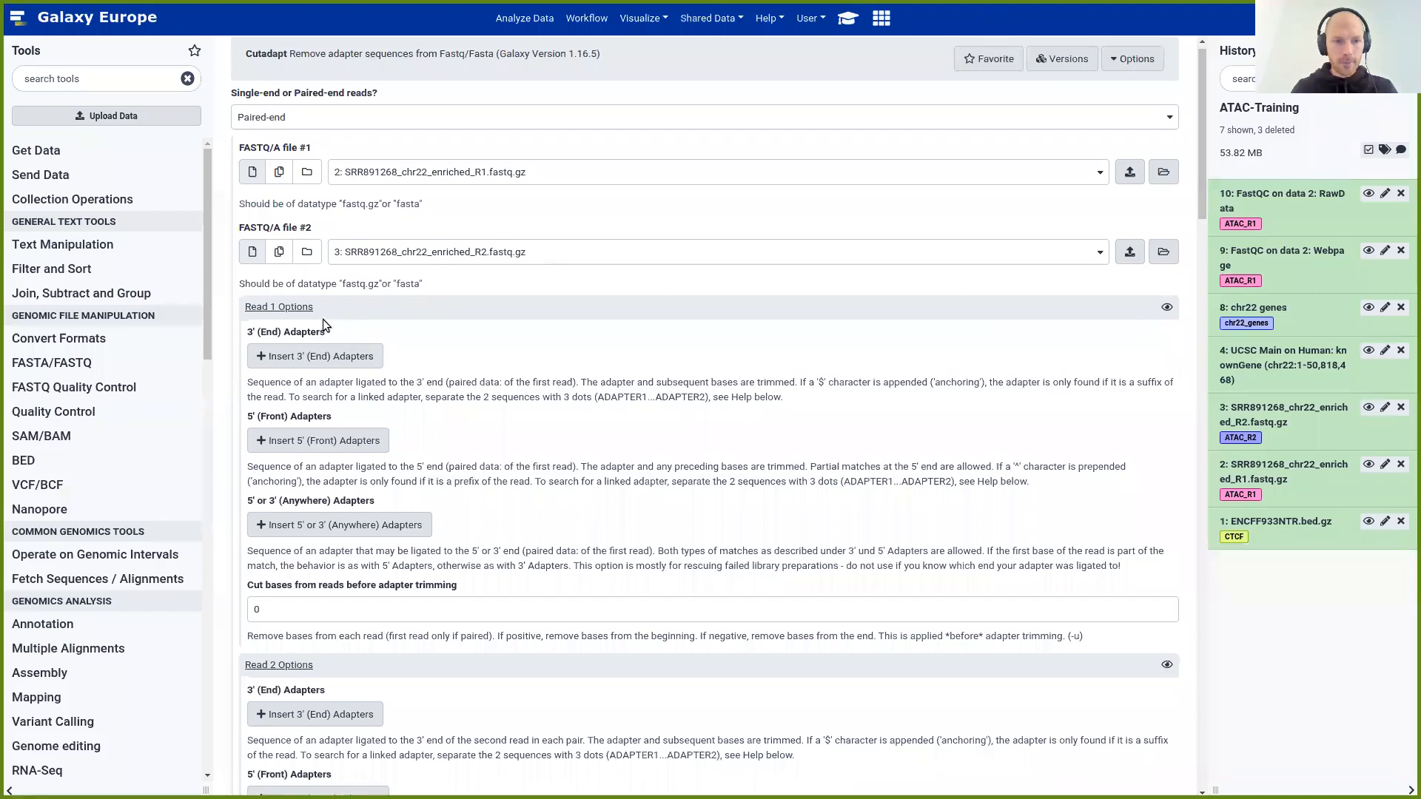
pyautogui.scroll(-1, 323, 318)
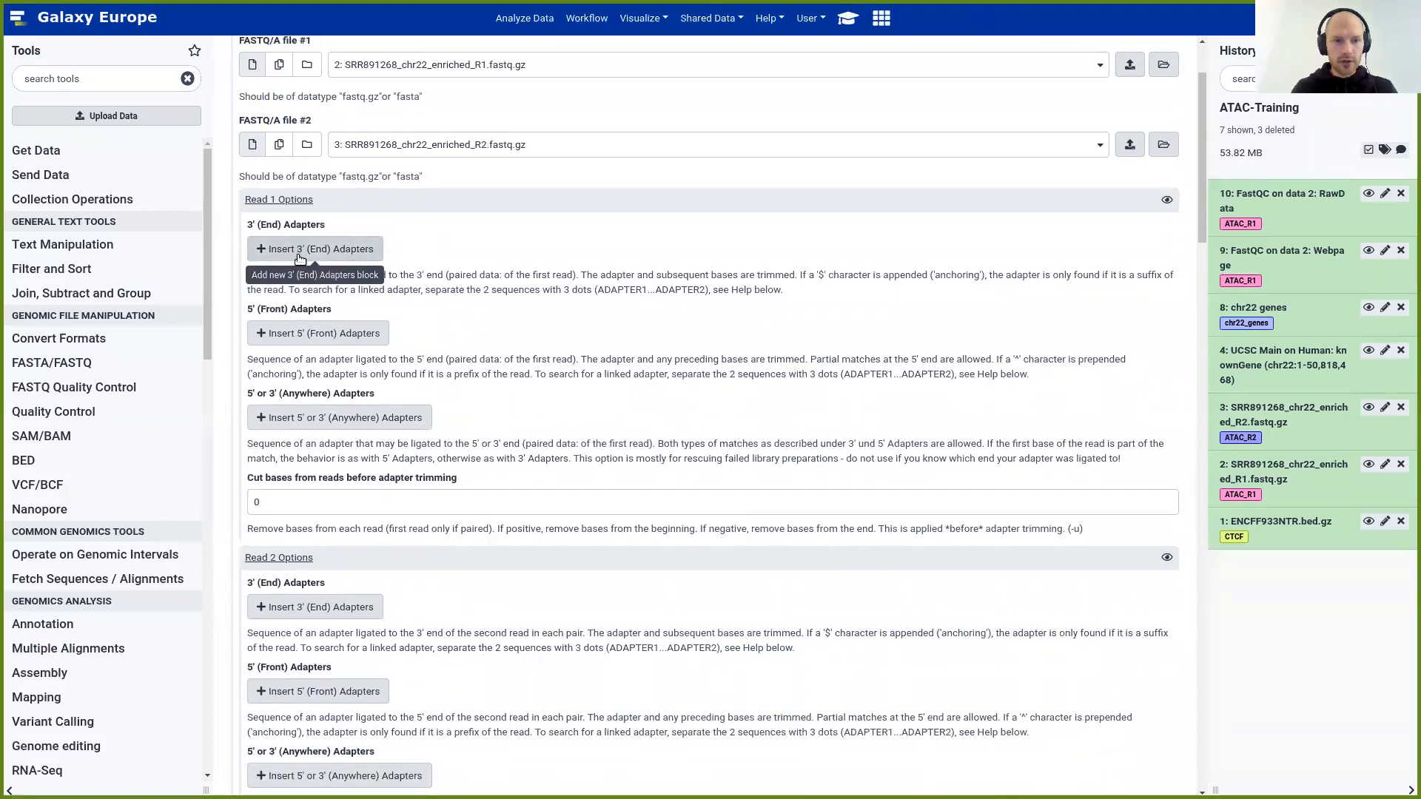
pyautogui.click(356, 254)
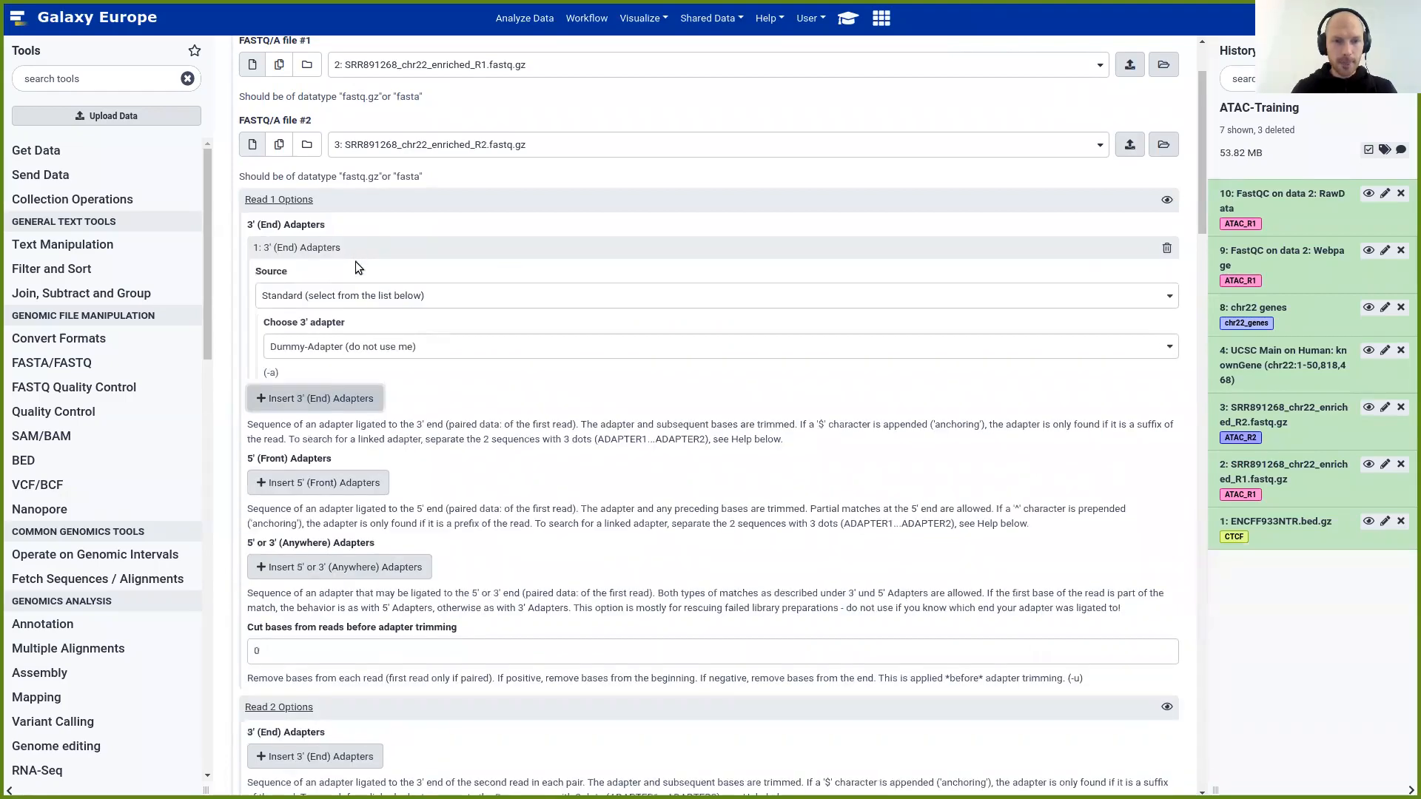
pyautogui.click(338, 300)
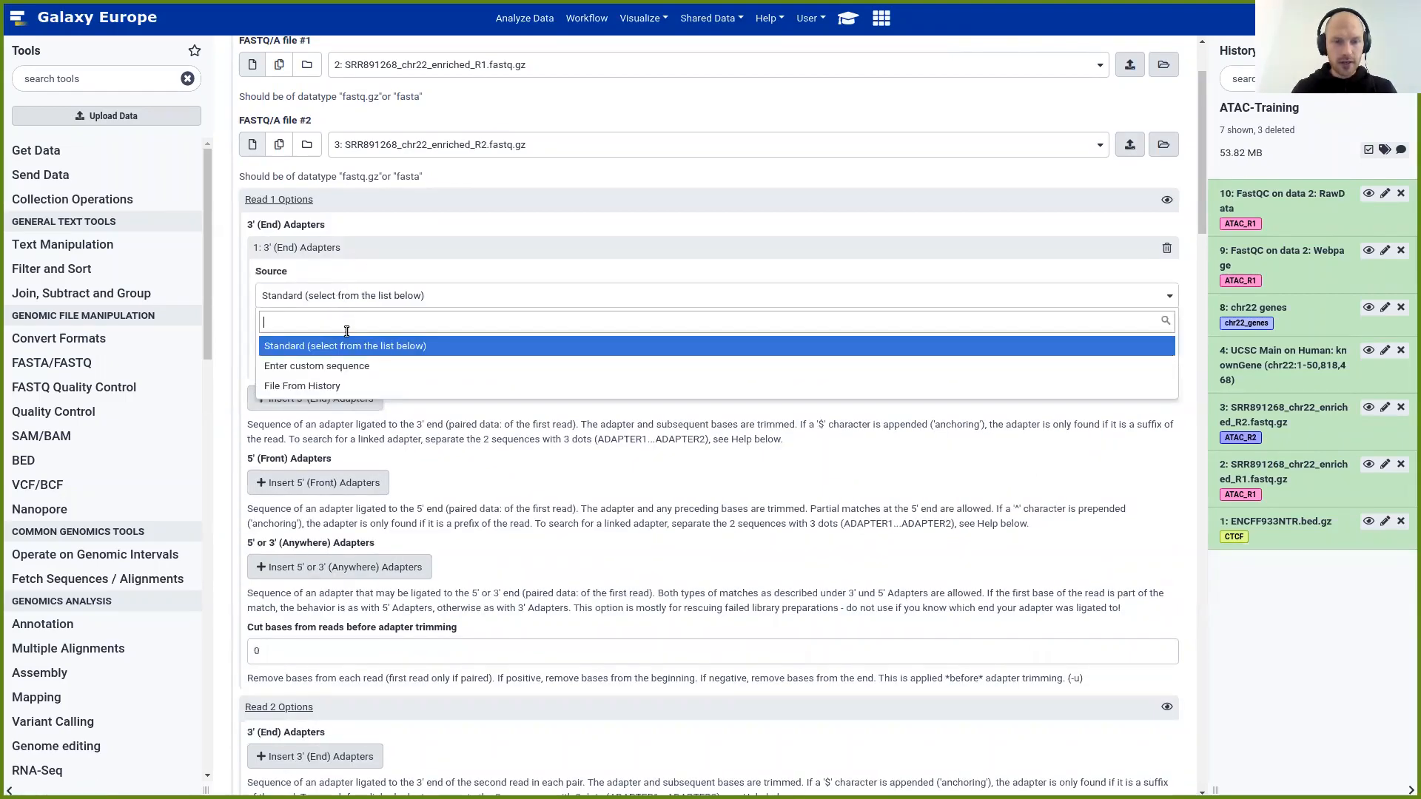
pyautogui.click(363, 370)
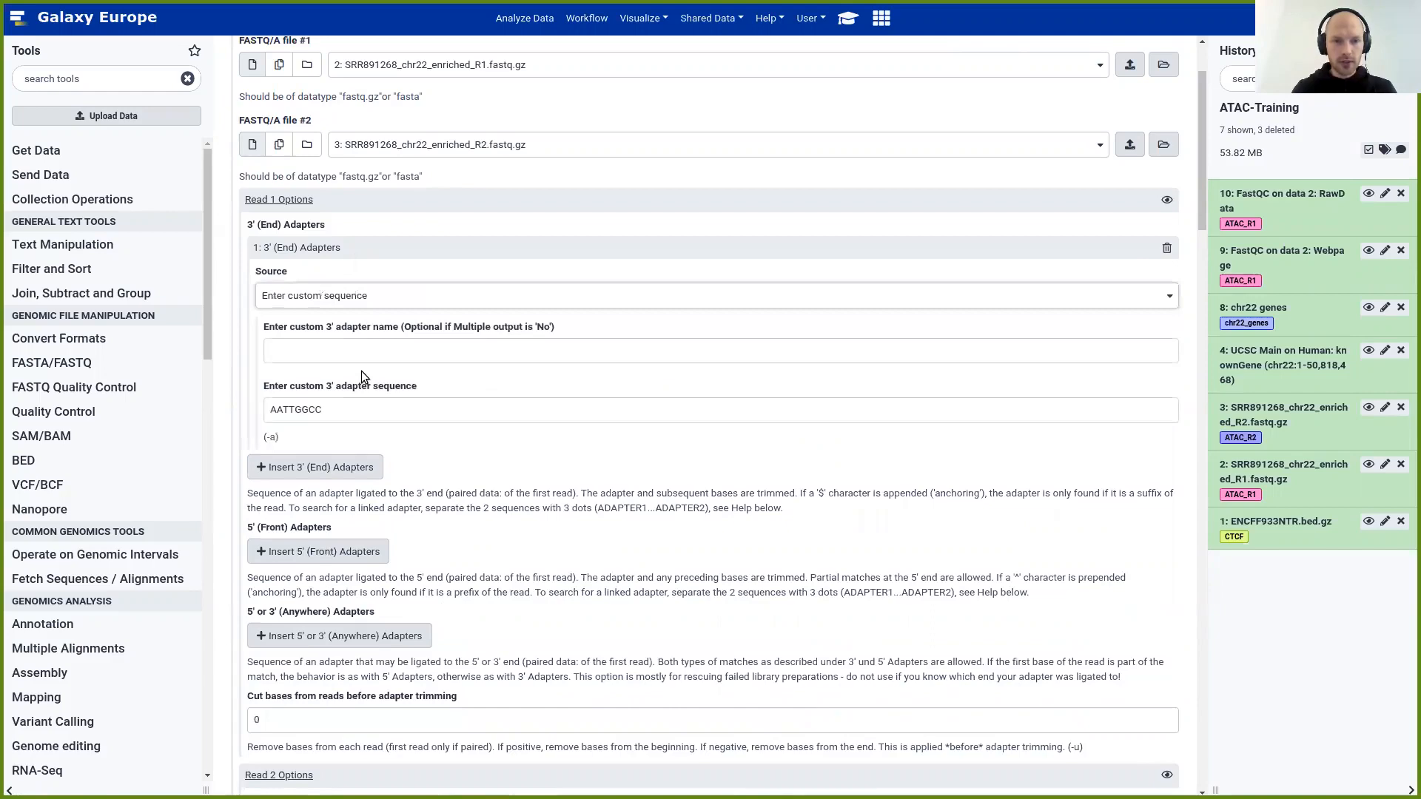
# Copy the Read 1 adapter name from the tutorial and enter Nextera R1 as the custom 3' adapter name
pyautogui.click(353, 353)
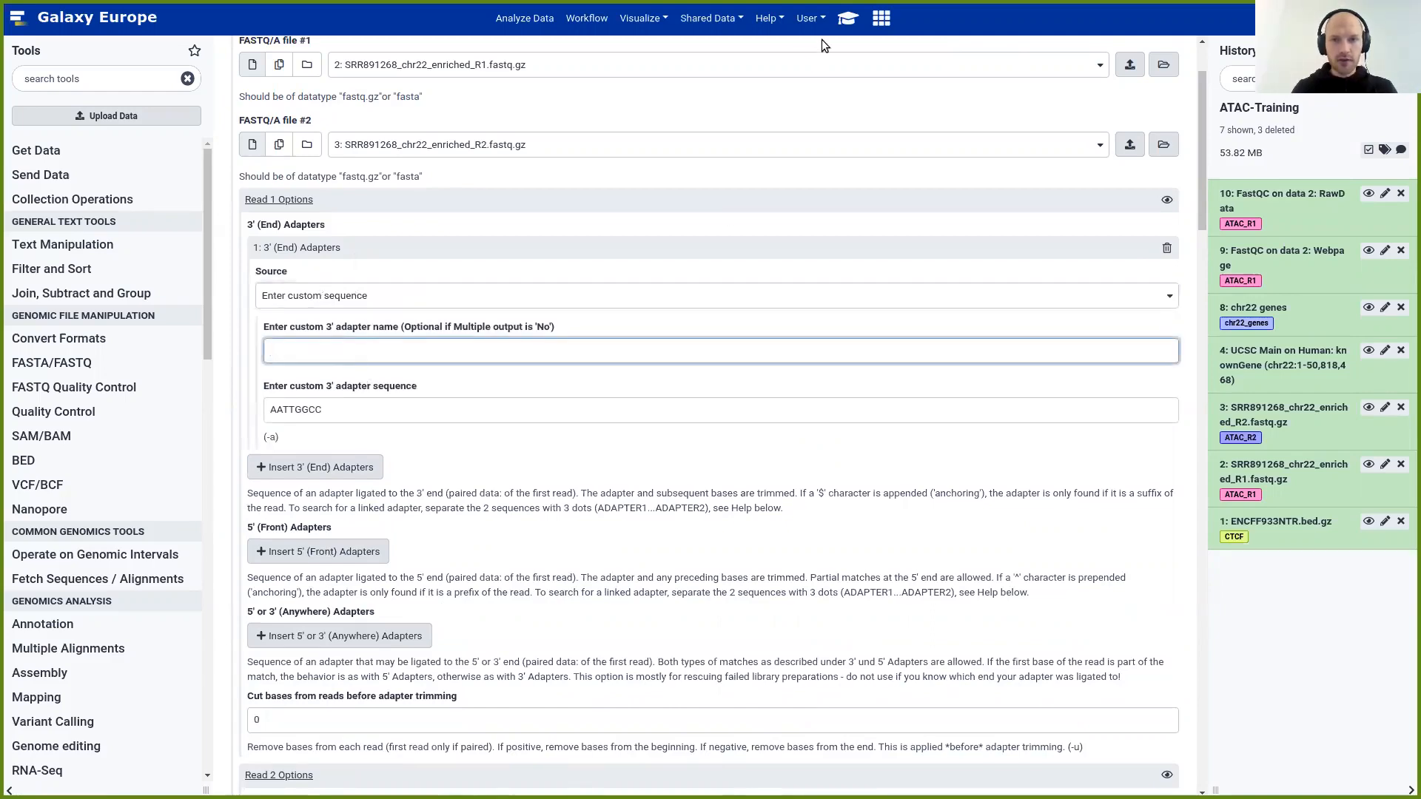
pyautogui.click(848, 21)
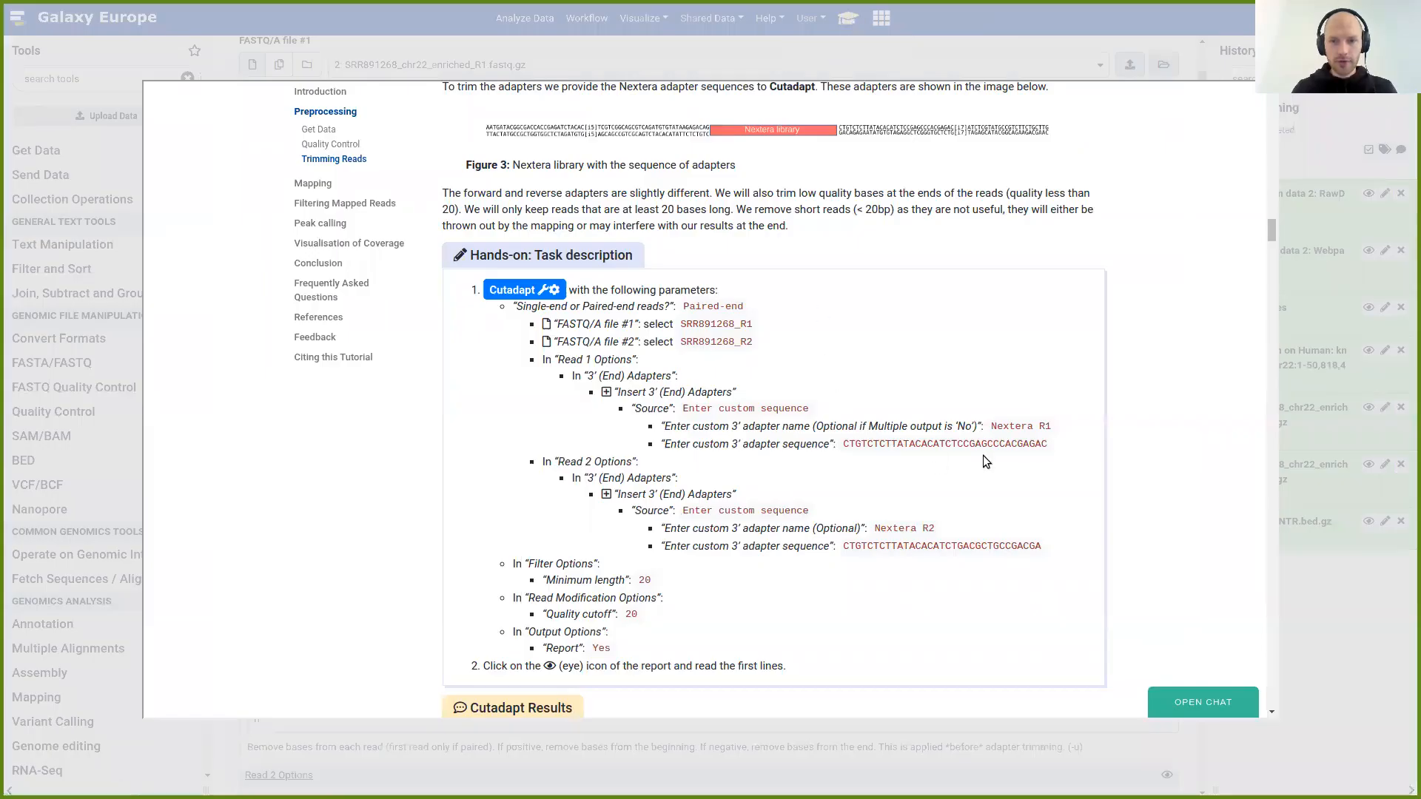
pyautogui.moveTo(992, 425); pyautogui.dragTo(1050, 424)
pyautogui.hotkey('ctrl', 'c')
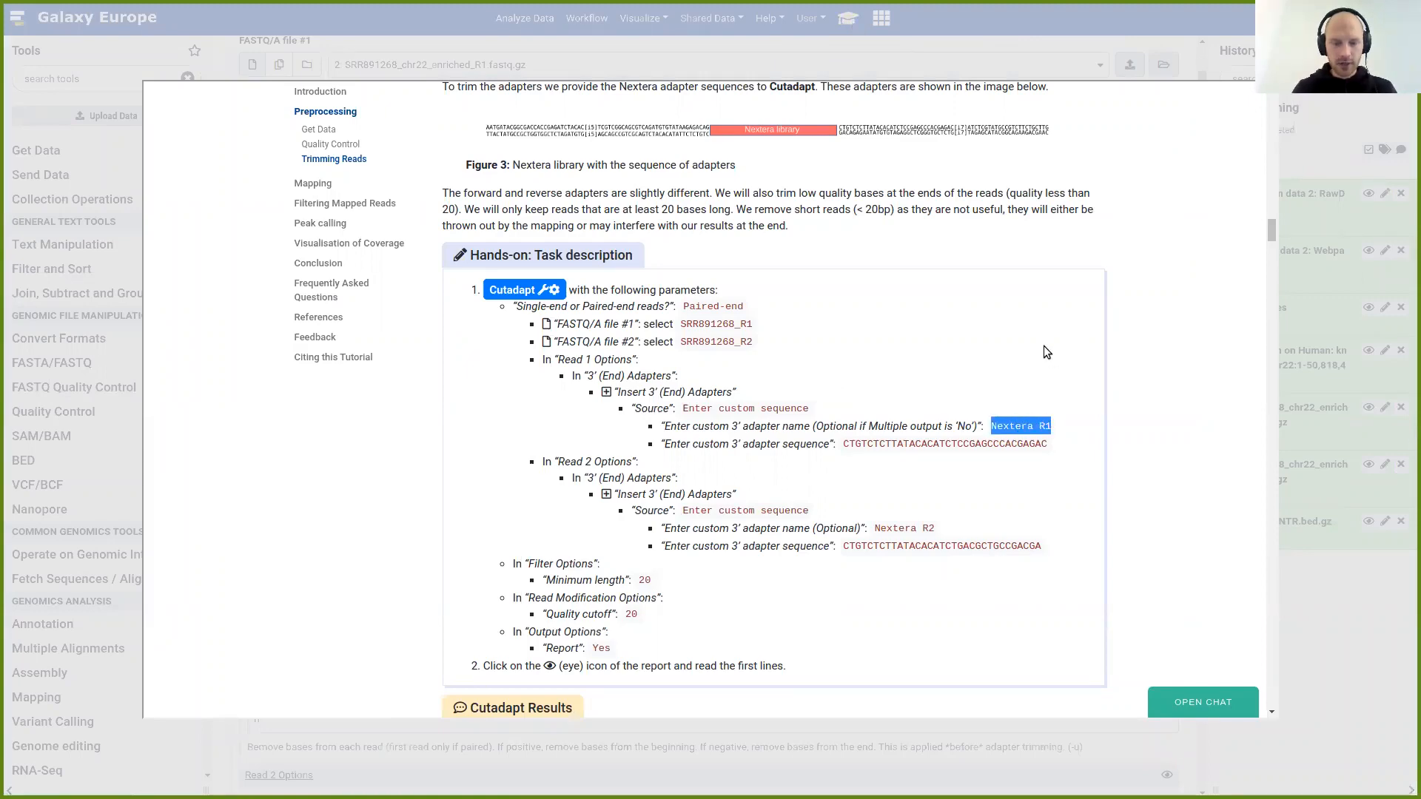
pyautogui.click(965, 50)
pyautogui.click(397, 344)
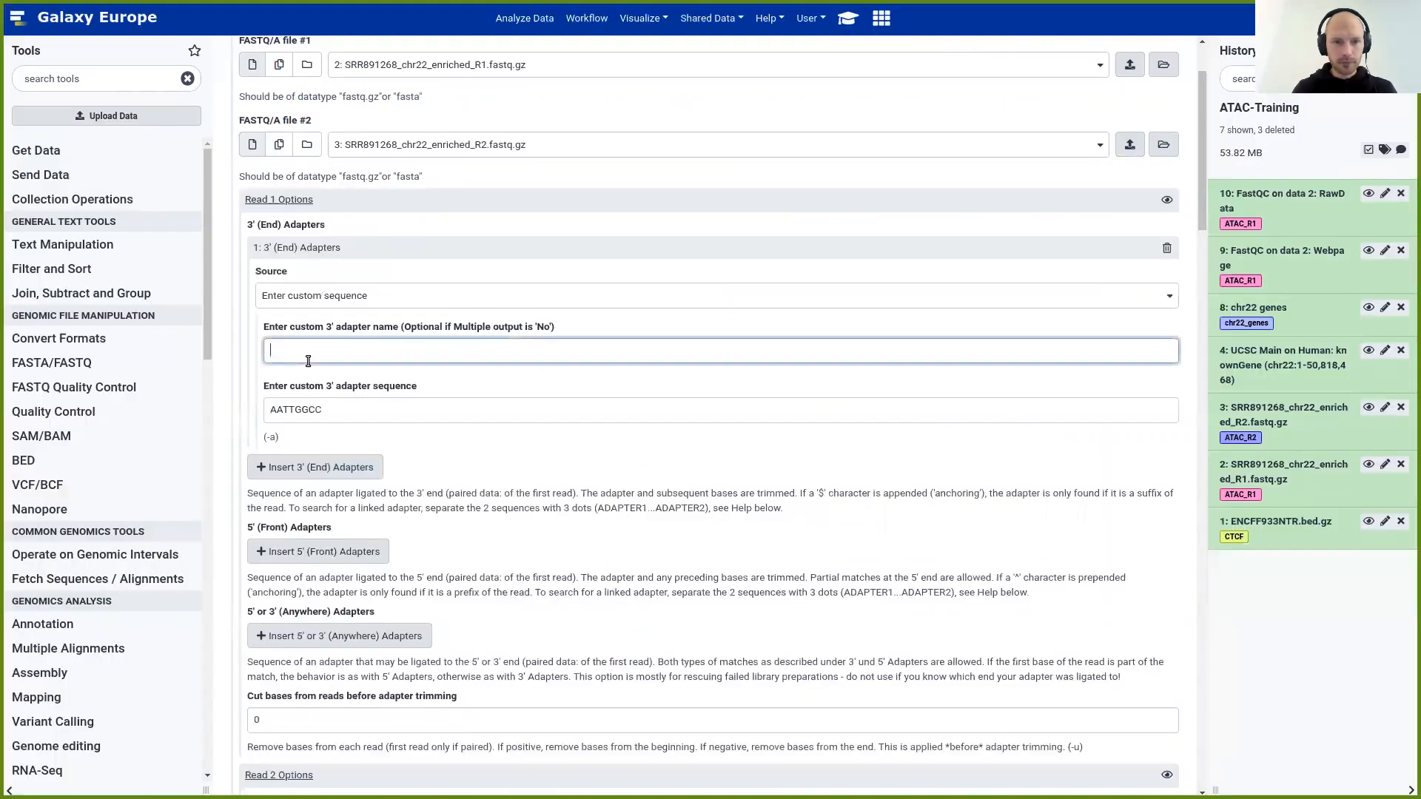
pyautogui.hotkey('ctrl', 'v')
# Replace the Read 1 custom 3' adapter sequence with CTGTCTCTTATACACATCTCCGAGCCCACGAGAC copied from the tutorial
pyautogui.click(341, 411)
pyautogui.doubleClick(310, 410)
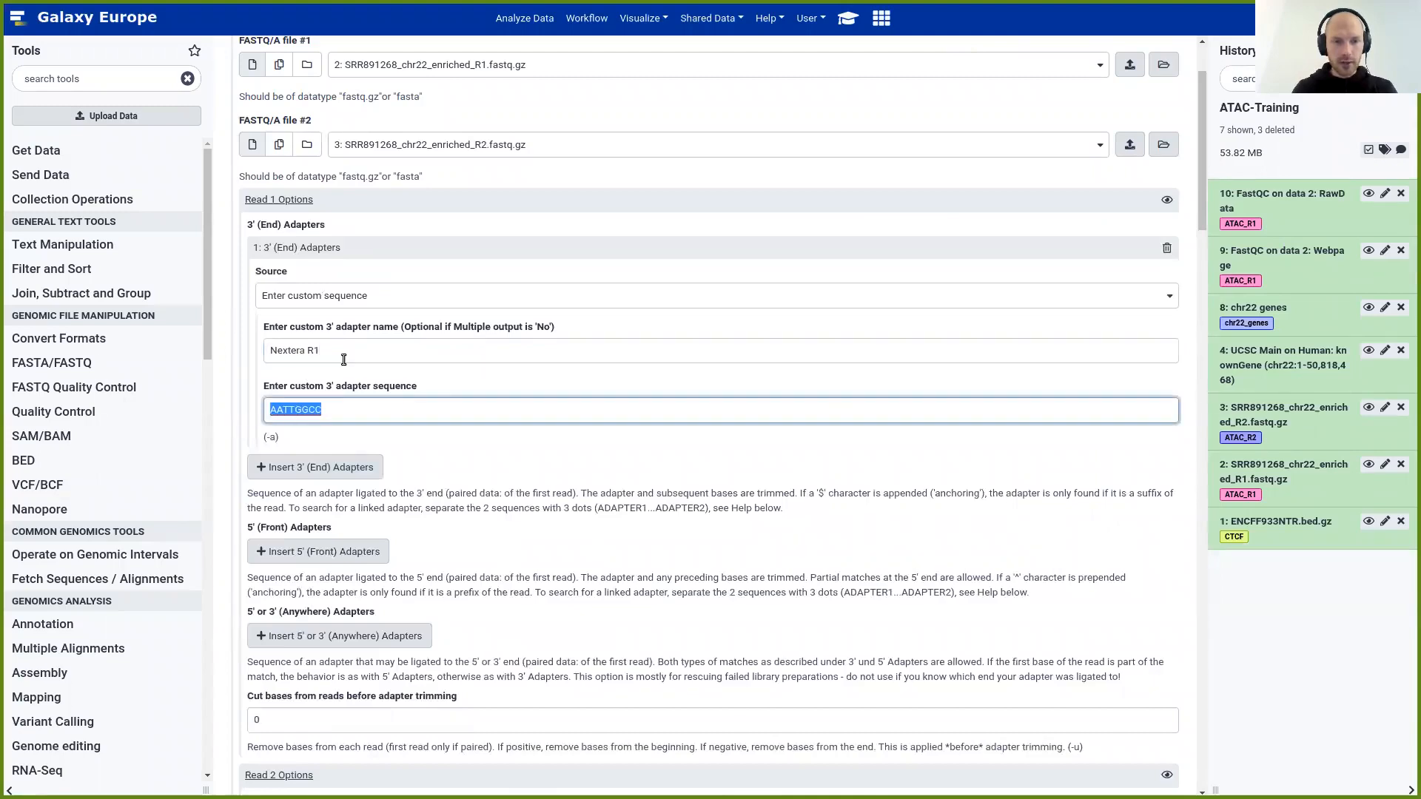
pyautogui.click(852, 20)
pyautogui.moveTo(844, 444); pyautogui.dragTo(1046, 444)
pyautogui.hotkey('ctrl', 'c')
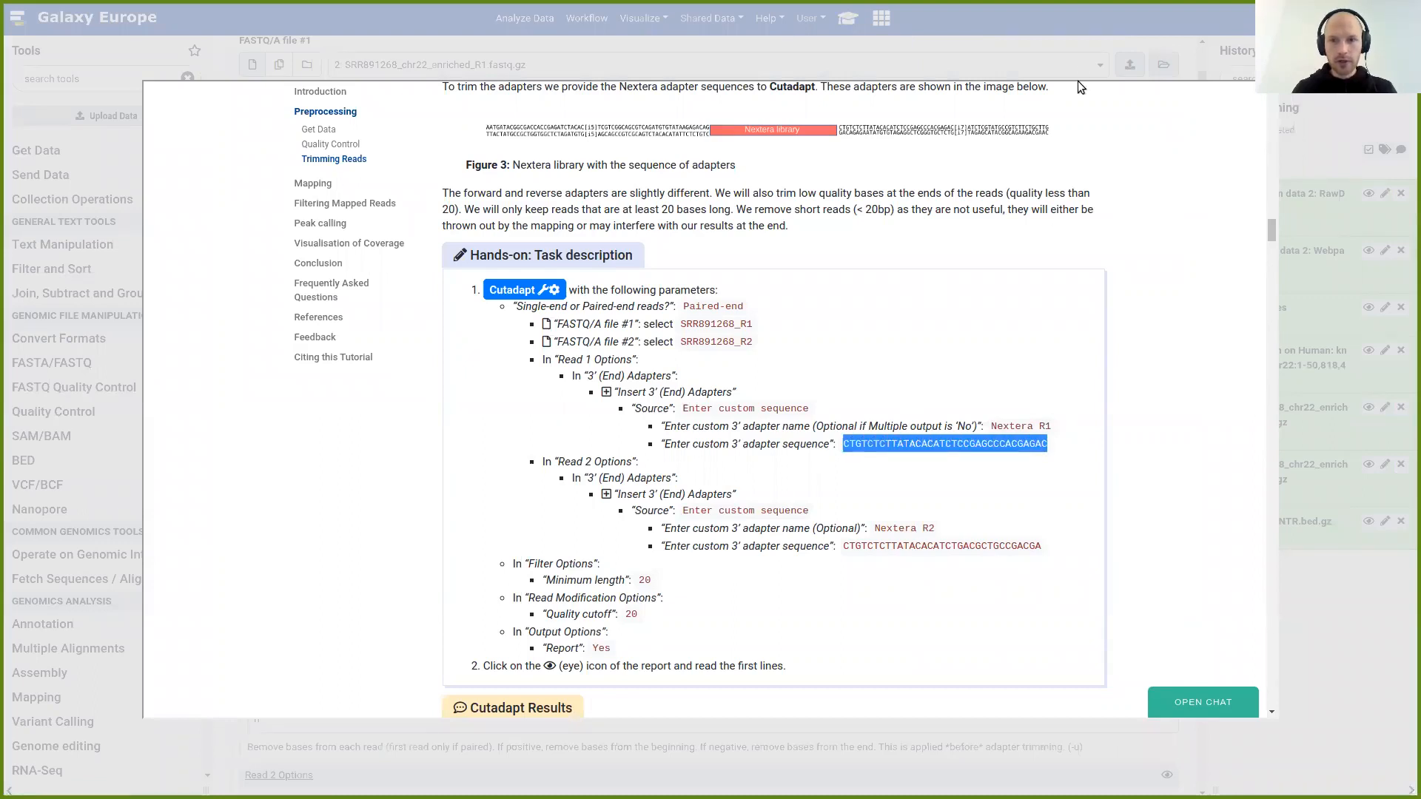
pyautogui.click(1052, 49)
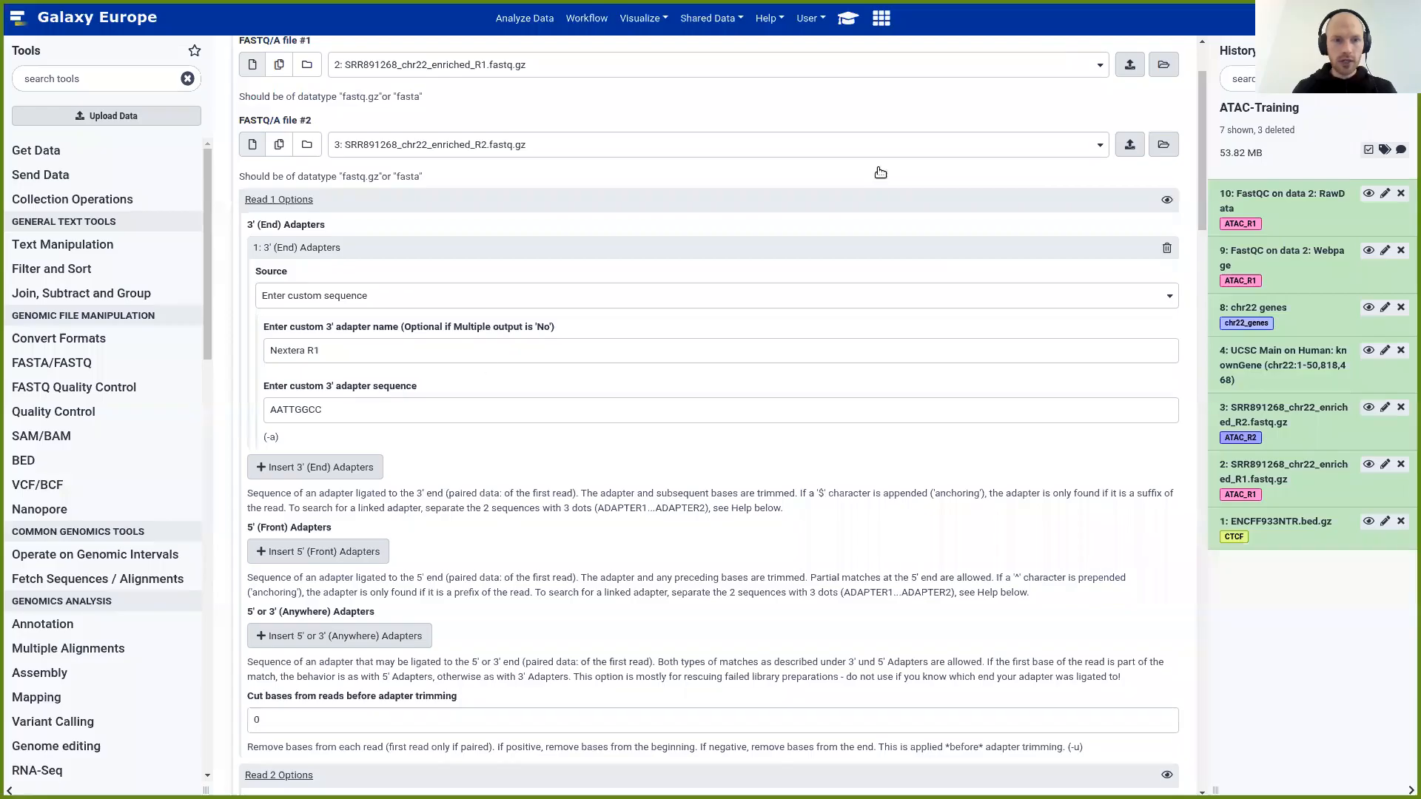
pyautogui.moveTo(330, 413); pyautogui.dragTo(265, 412)
pyautogui.hotkey('ctrl', 'v')
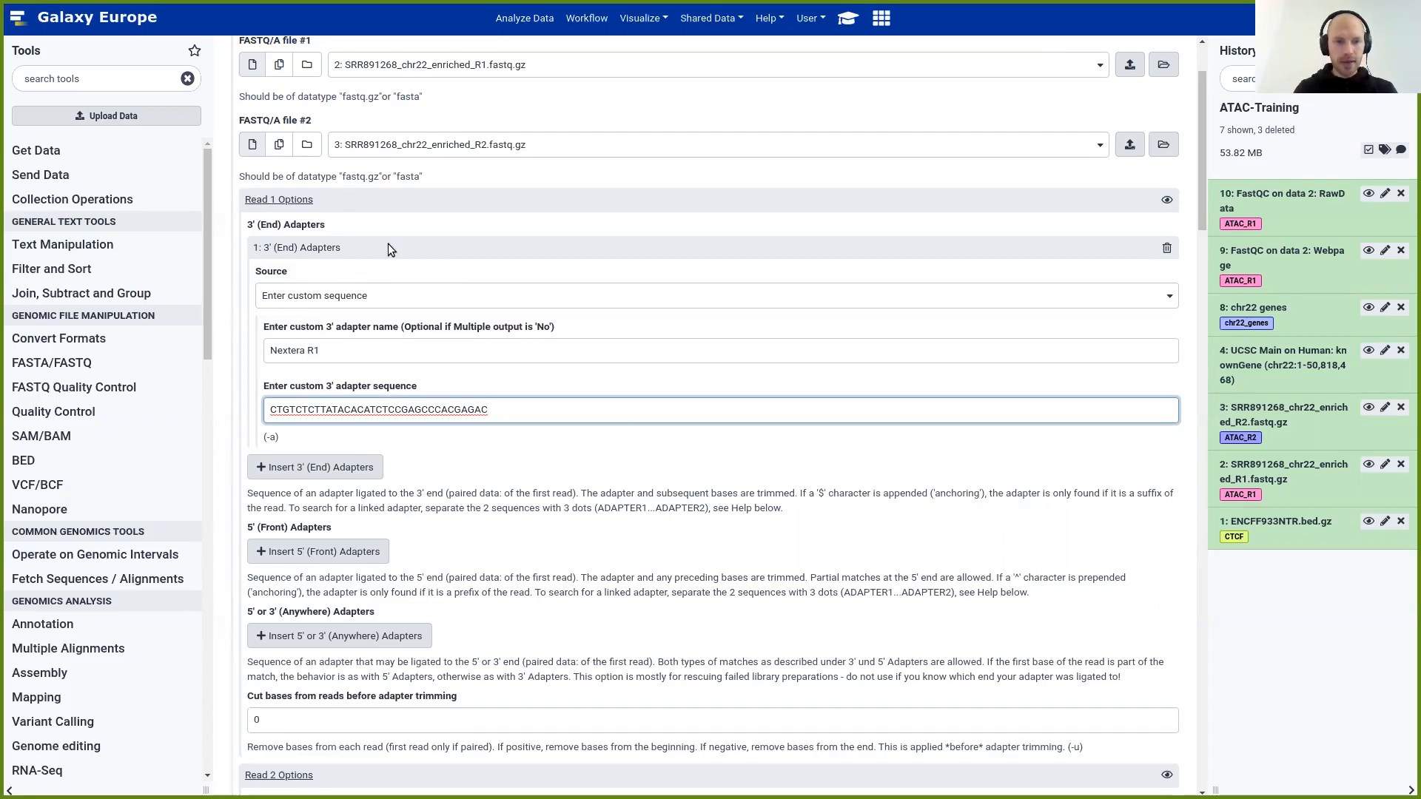
# Insert a 3' (End) adapter under Read 2 Options with its source set to Enter custom sequence
pyautogui.scroll(-1, 337, 208)
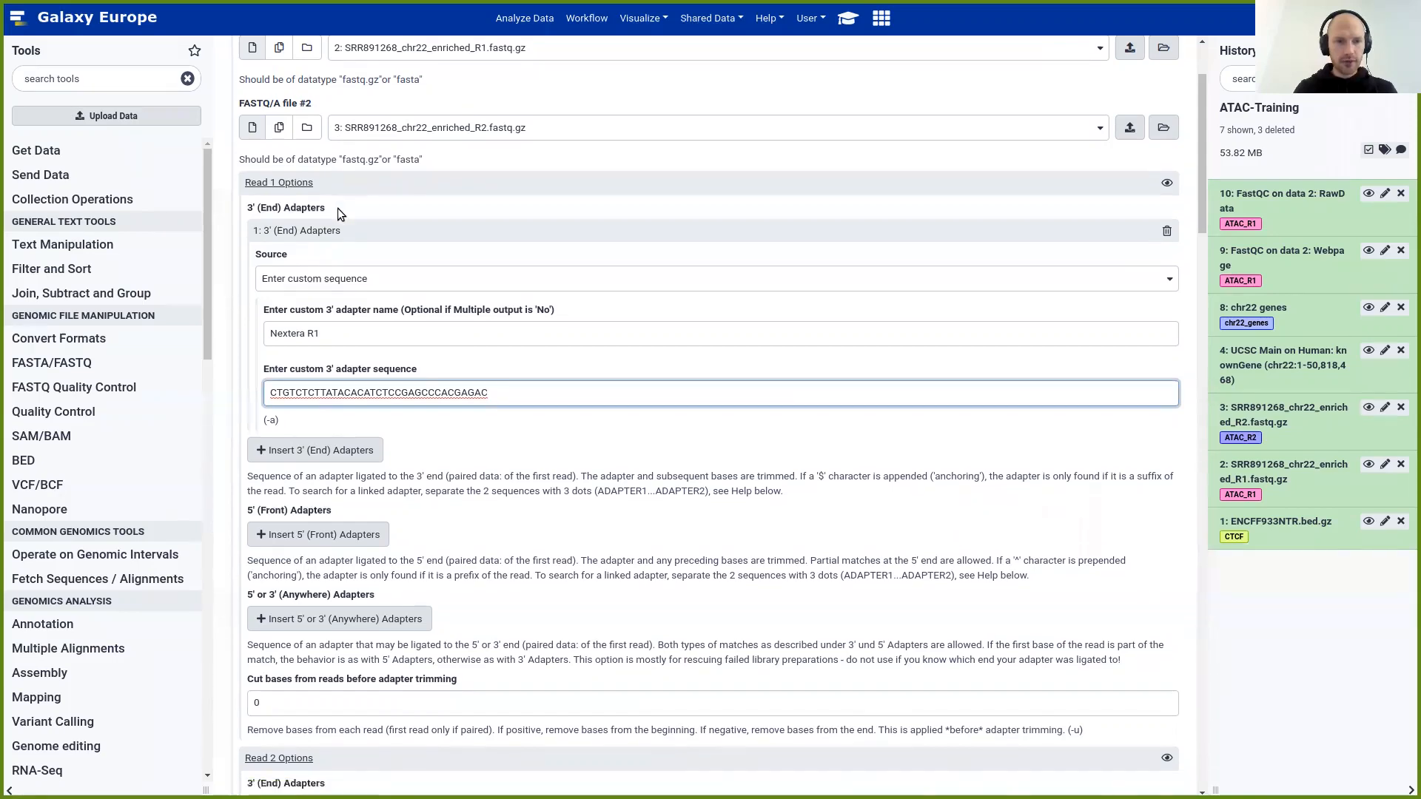
pyautogui.scroll(-1, 338, 208)
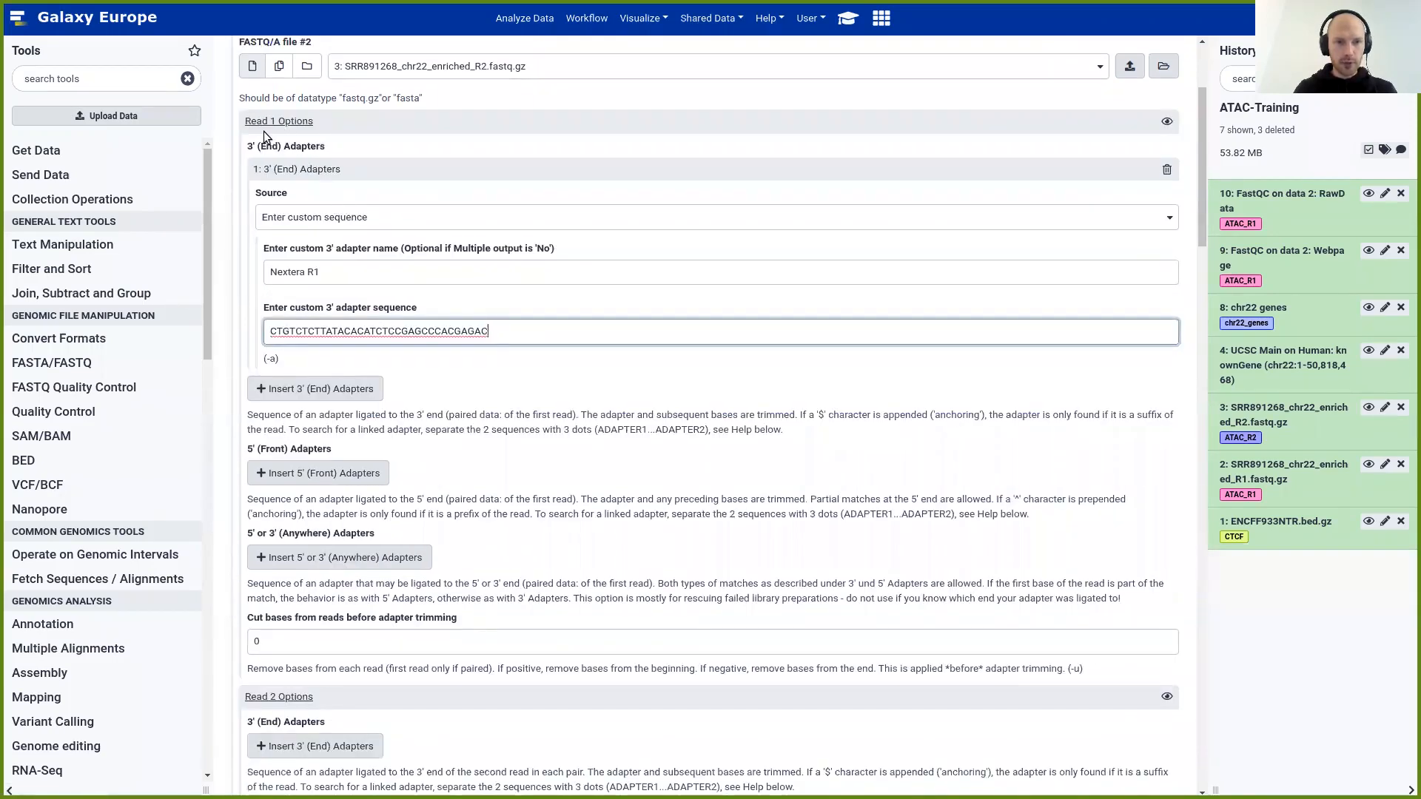
pyautogui.scroll(-6, 291, 128)
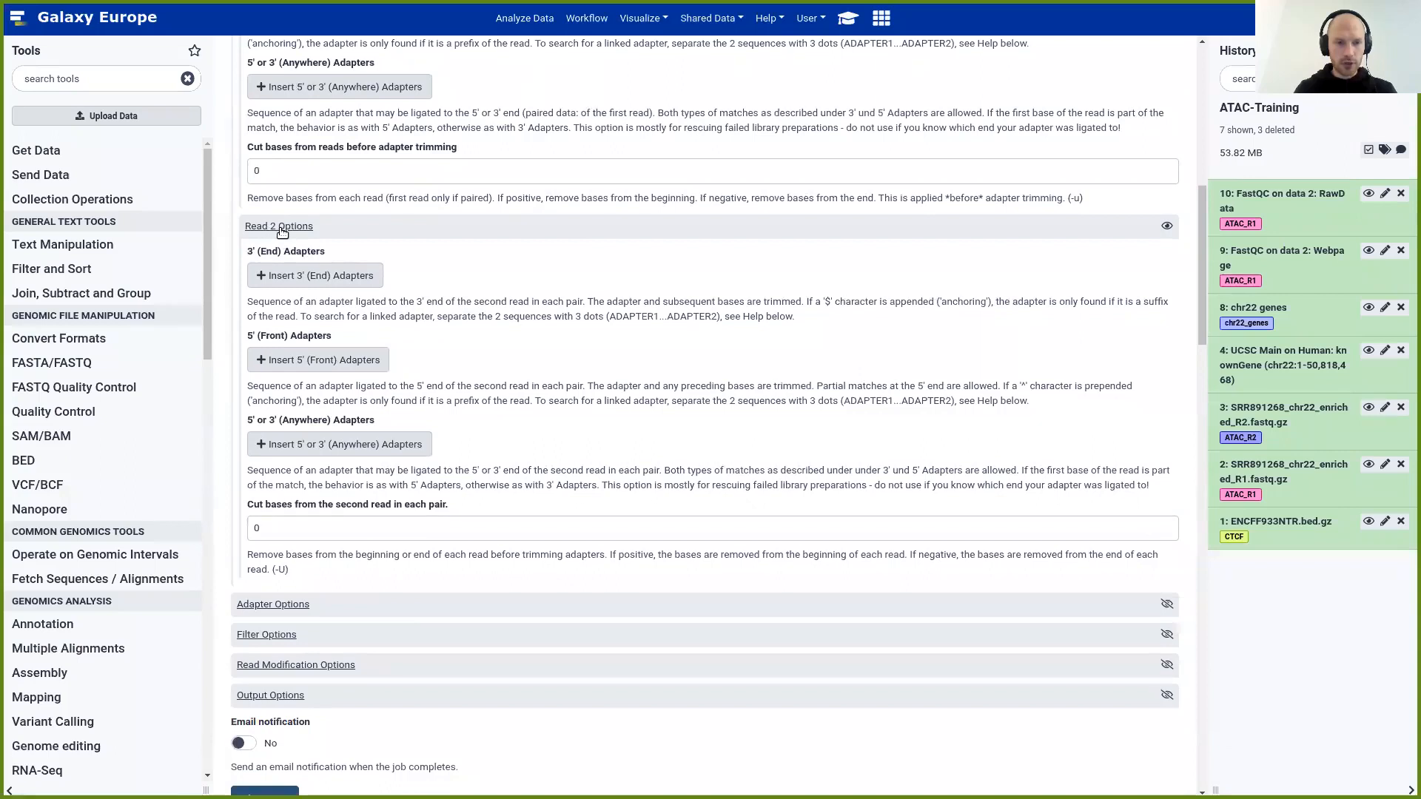
pyautogui.click(356, 276)
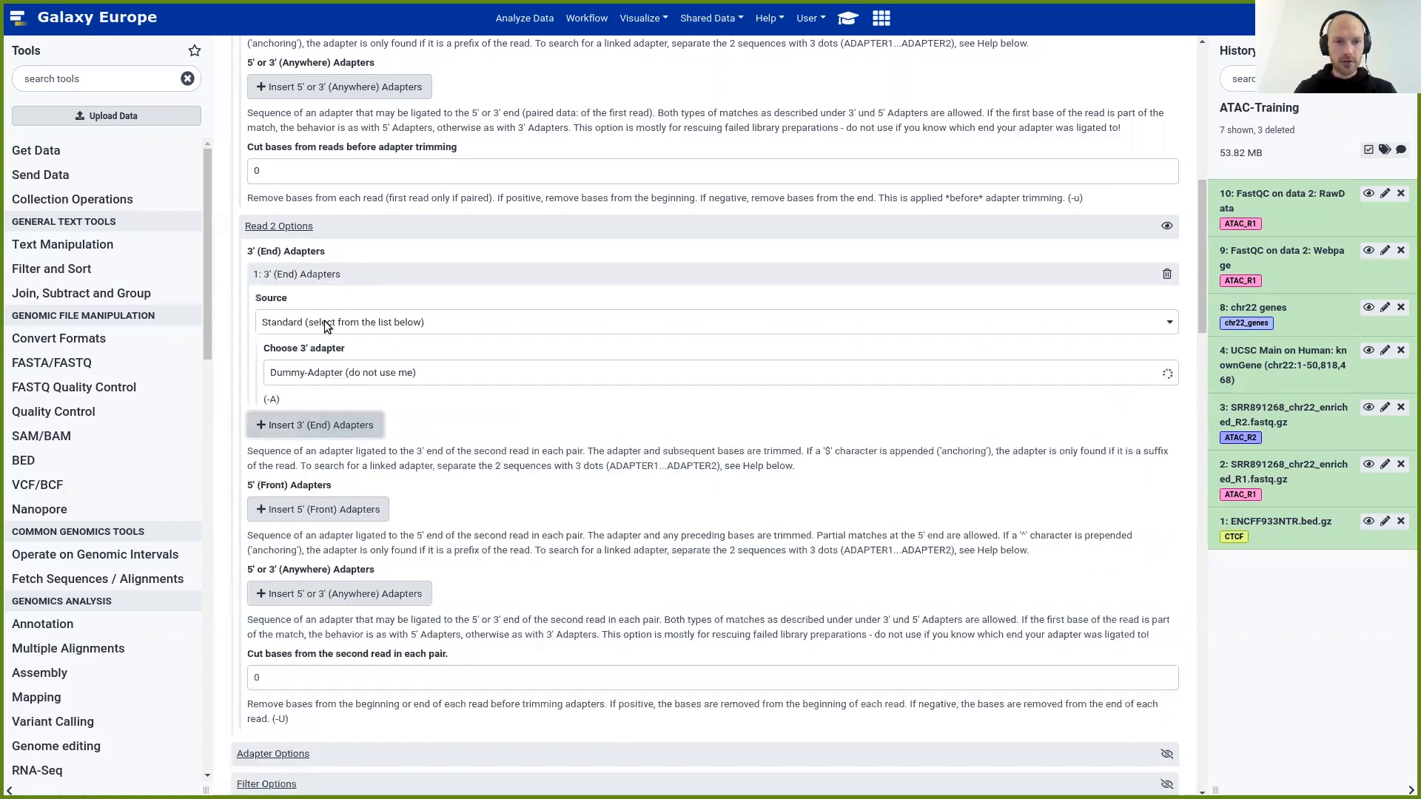
pyautogui.click(334, 324)
pyautogui.click(302, 400)
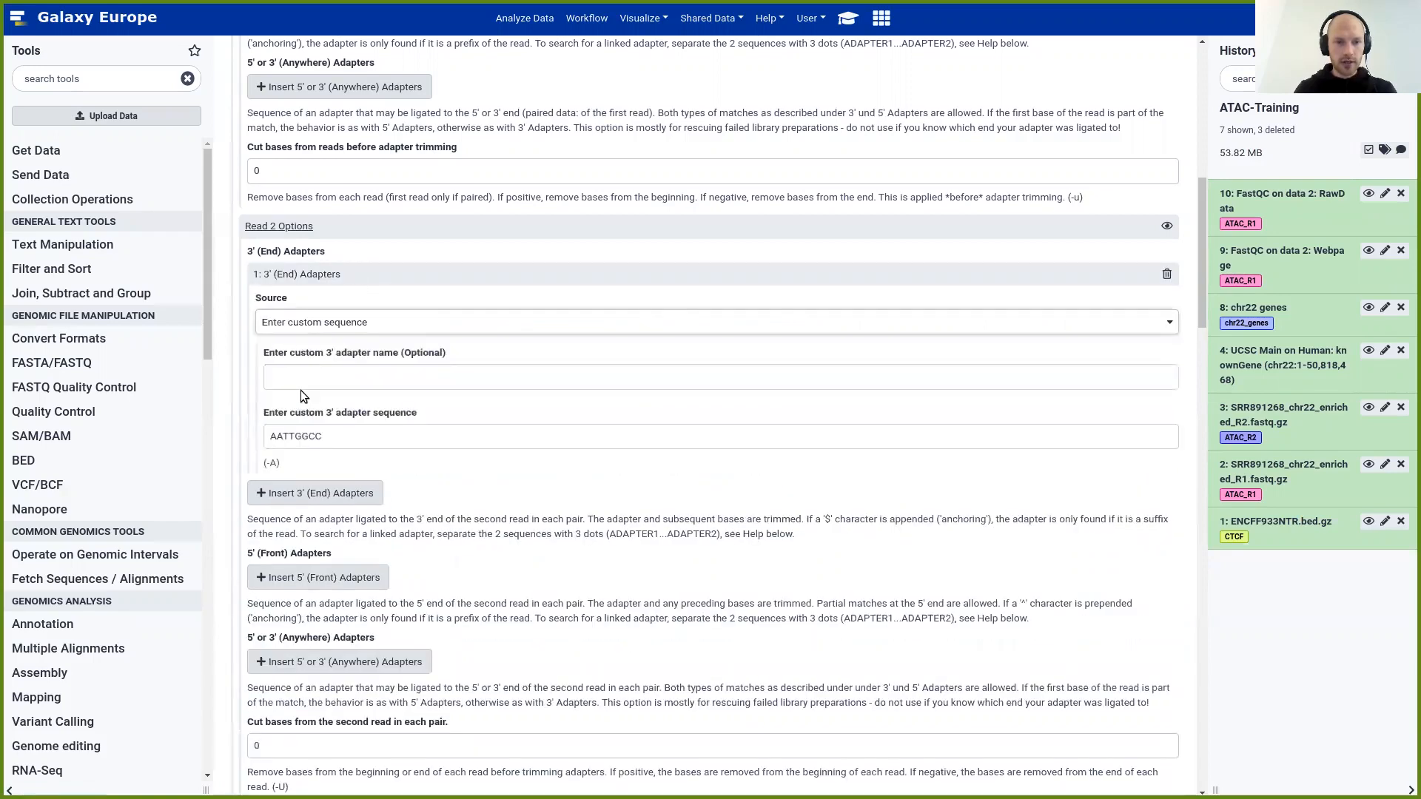
# Copy the Read 2 adapter name from the tutorial and enter Nextera R2 as the custom 3' adapter name
pyautogui.click(848, 18)
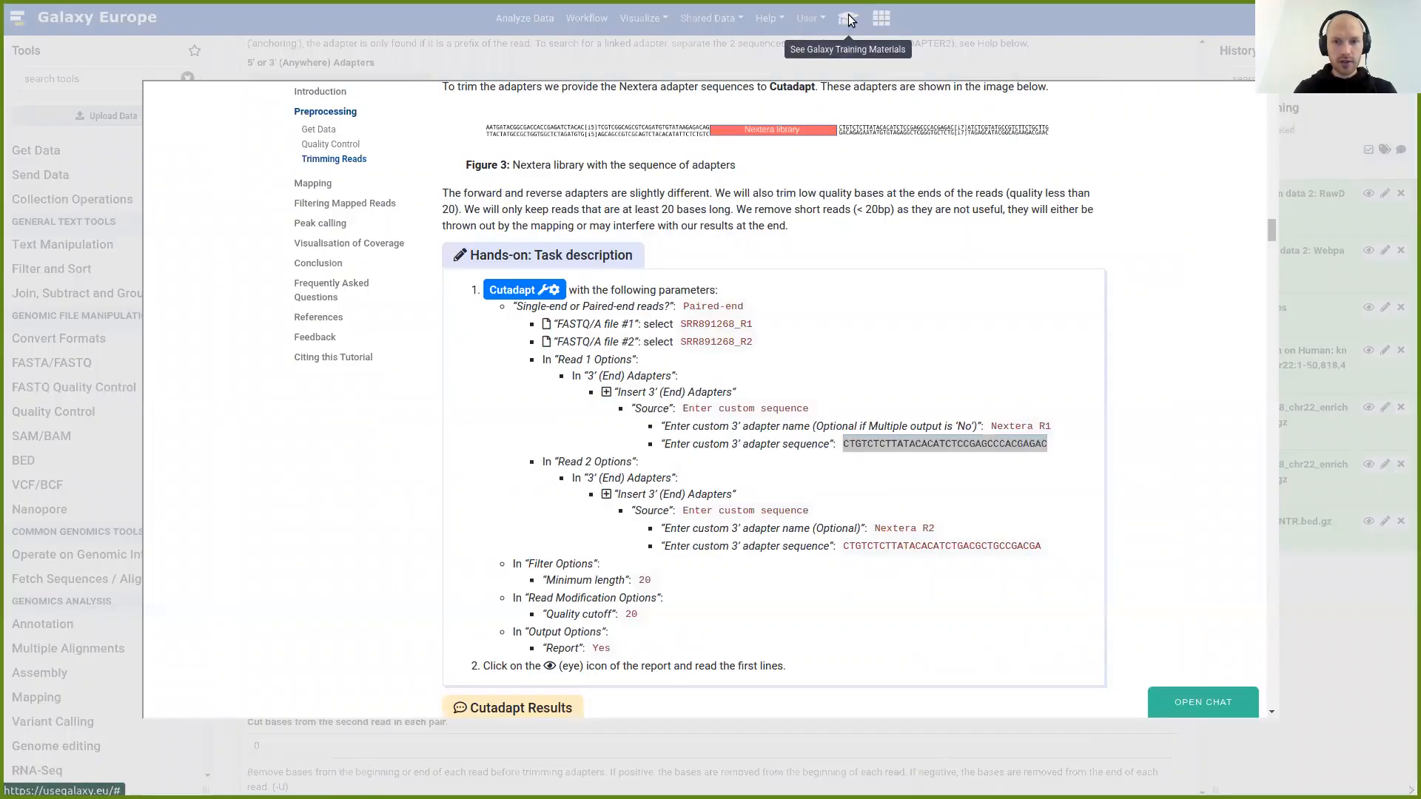
pyautogui.moveTo(875, 528); pyautogui.dragTo(934, 528)
pyautogui.hotkey('ctrl', 'c')
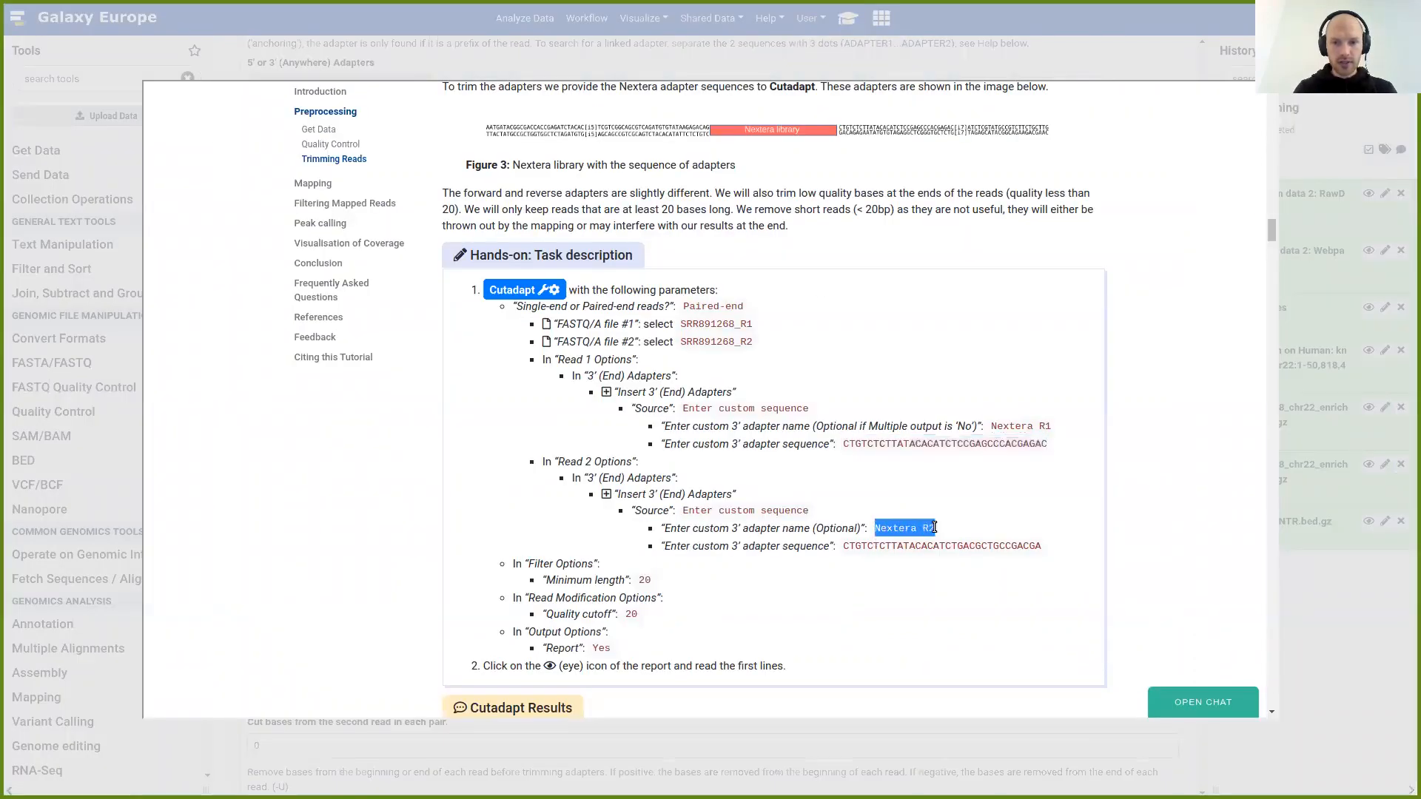
pyautogui.click(610, 66)
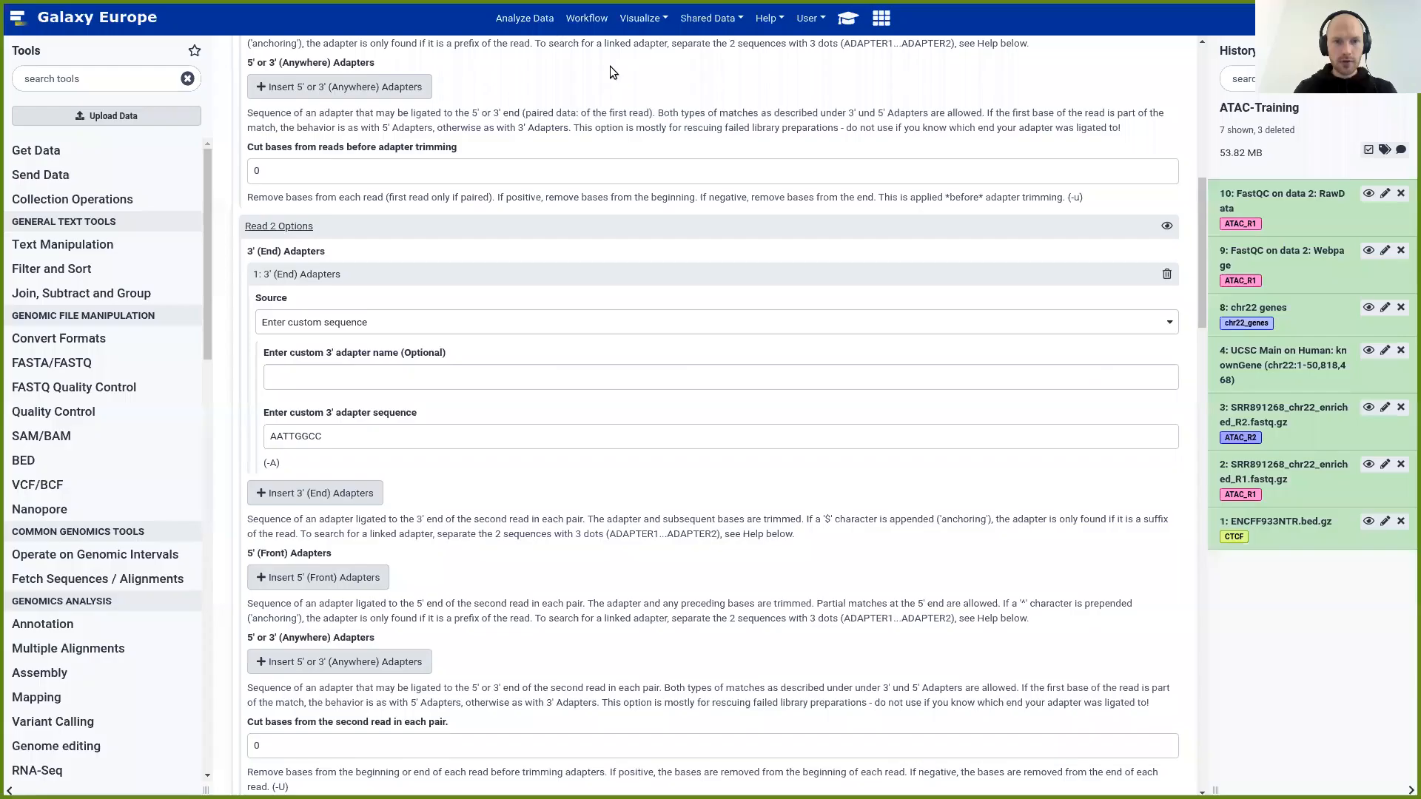
pyautogui.click(287, 377)
pyautogui.hotkey('ctrl', 'v')
# Replace the Read 2 custom 3' adapter sequence with CTGTCTCTTATACACATCTGACGCTGCCGACGA copied from the tutorial
pyautogui.click(850, 20)
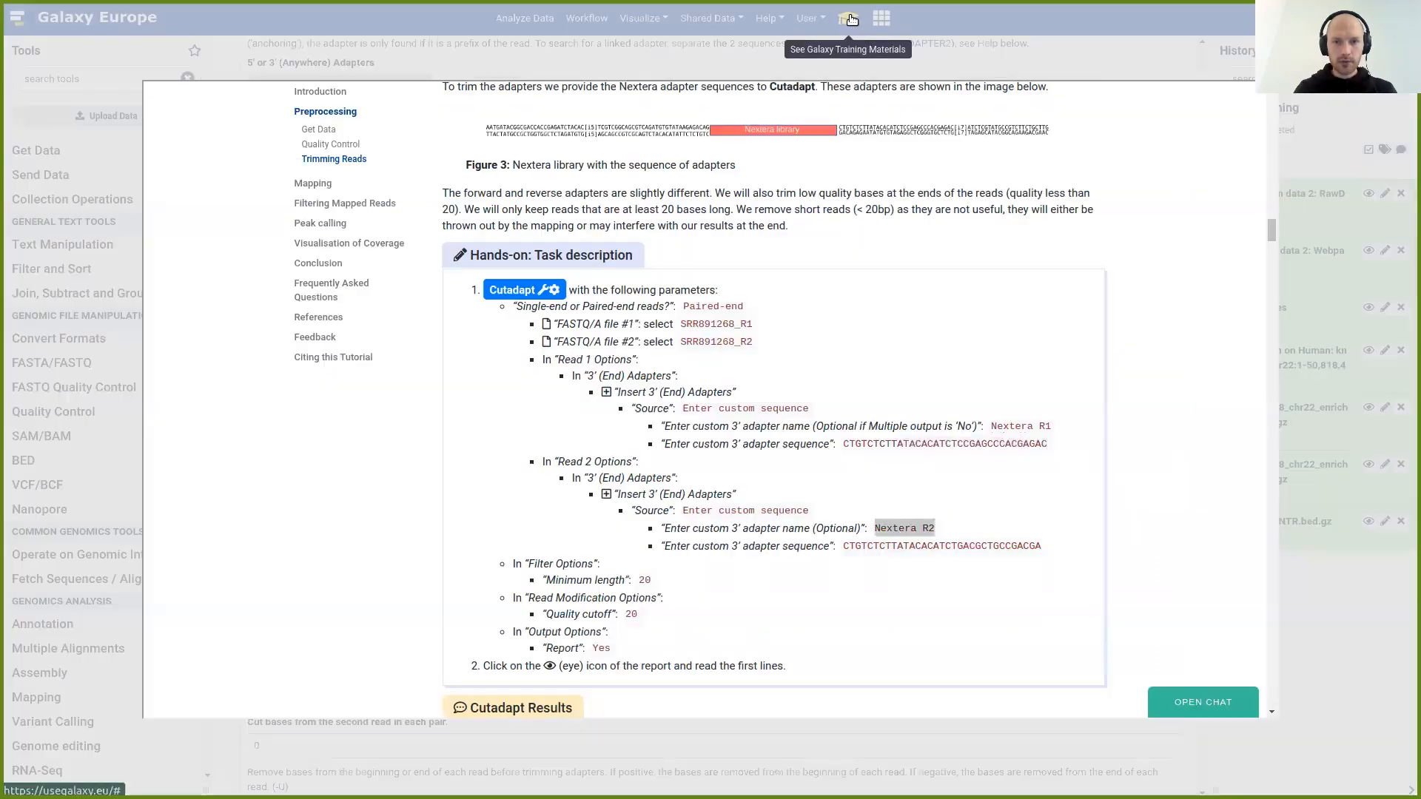
pyautogui.moveTo(844, 546); pyautogui.dragTo(1041, 546)
pyautogui.hotkey('ctrl', 'c')
pyautogui.click(1019, 63)
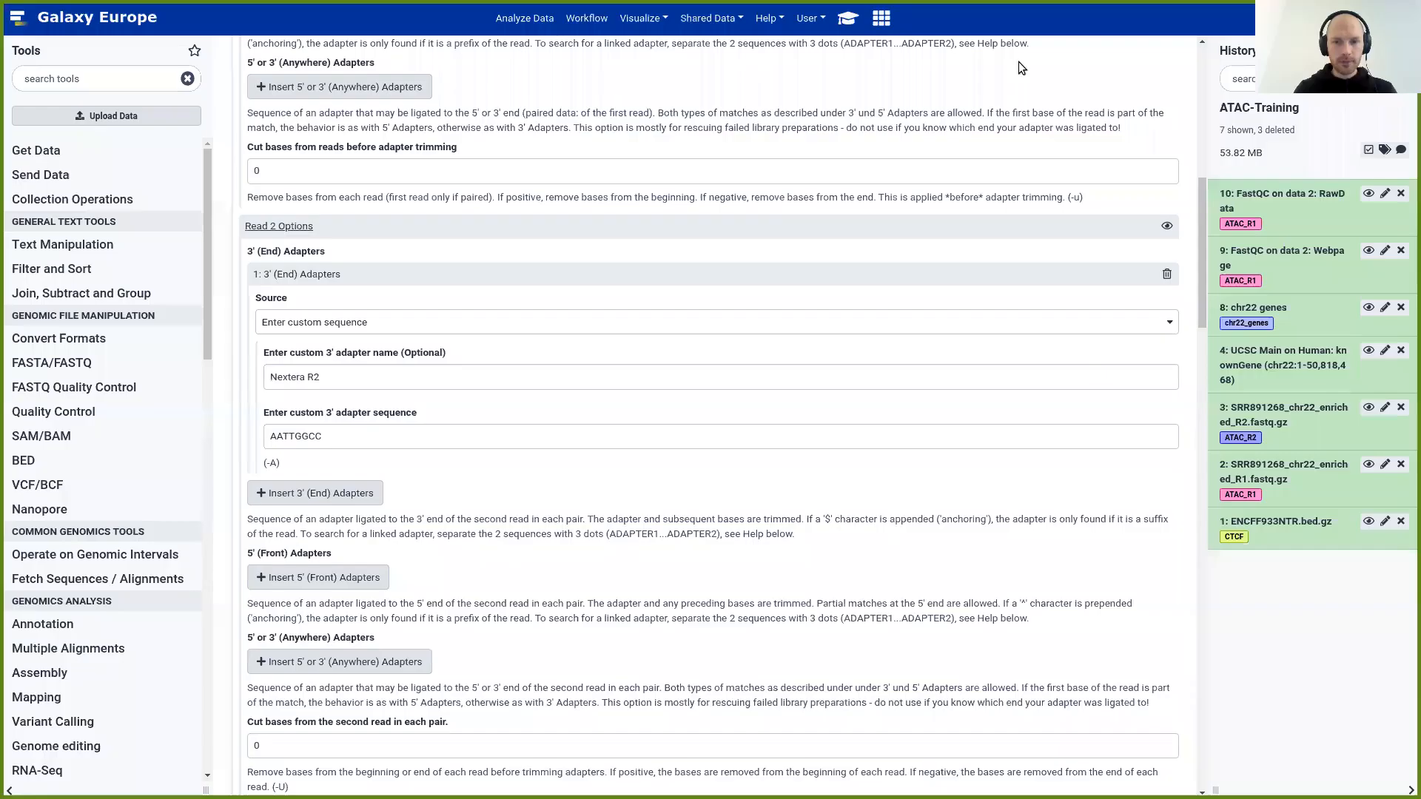
pyautogui.doubleClick(296, 436)
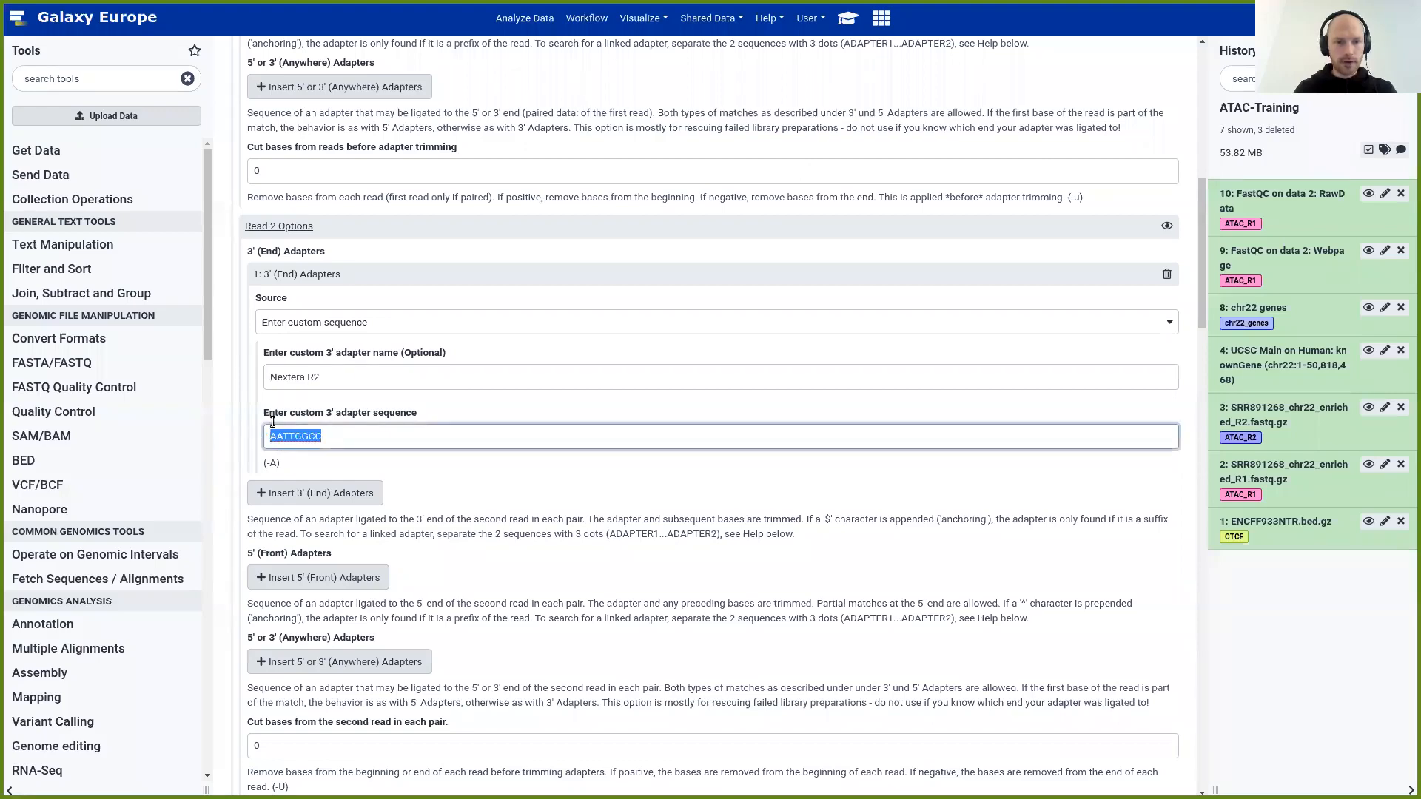
pyautogui.hotkey('ctrl', 'v')
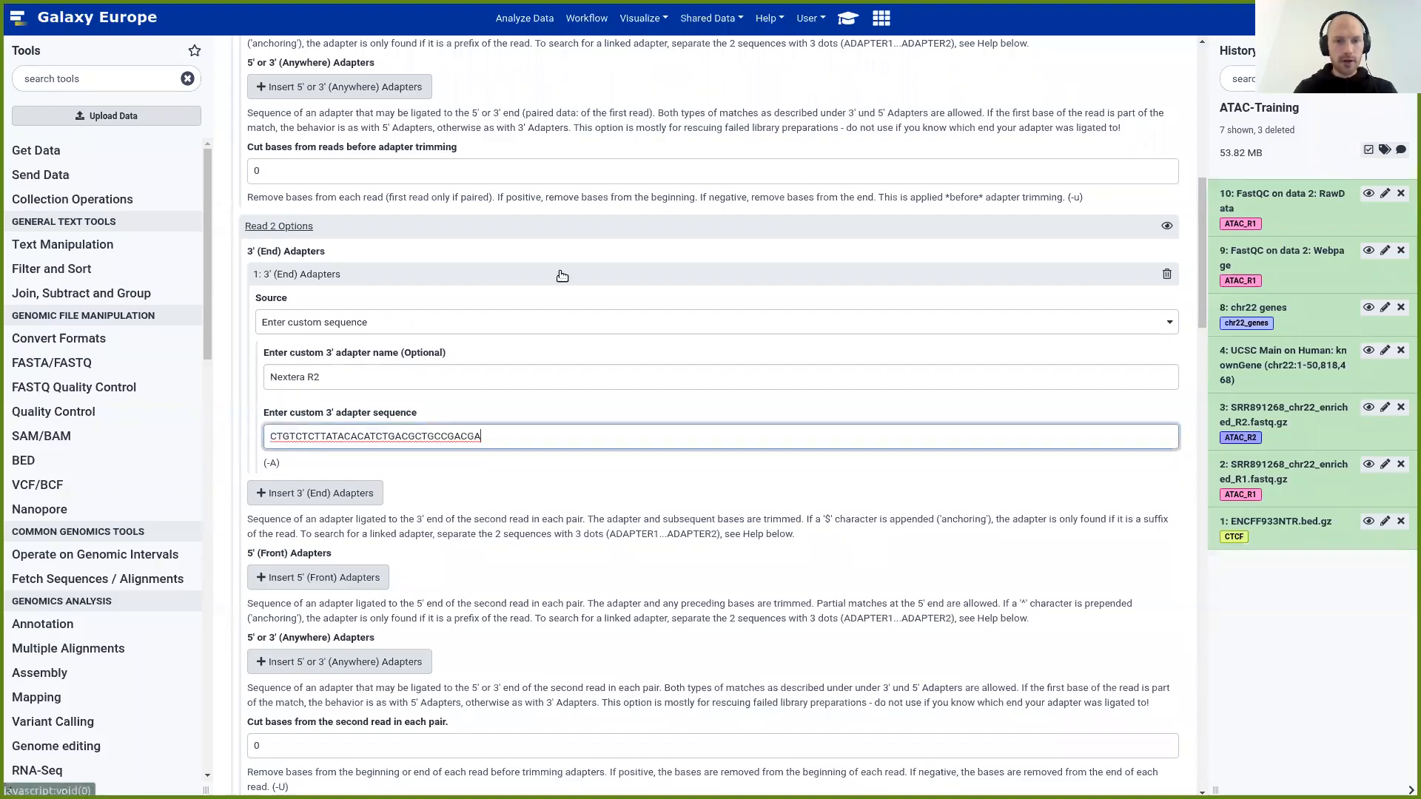
# Check the tutorial's filter settings and set the Minimum length in Cutadapt's Filter Options to 20
pyautogui.click(852, 19)
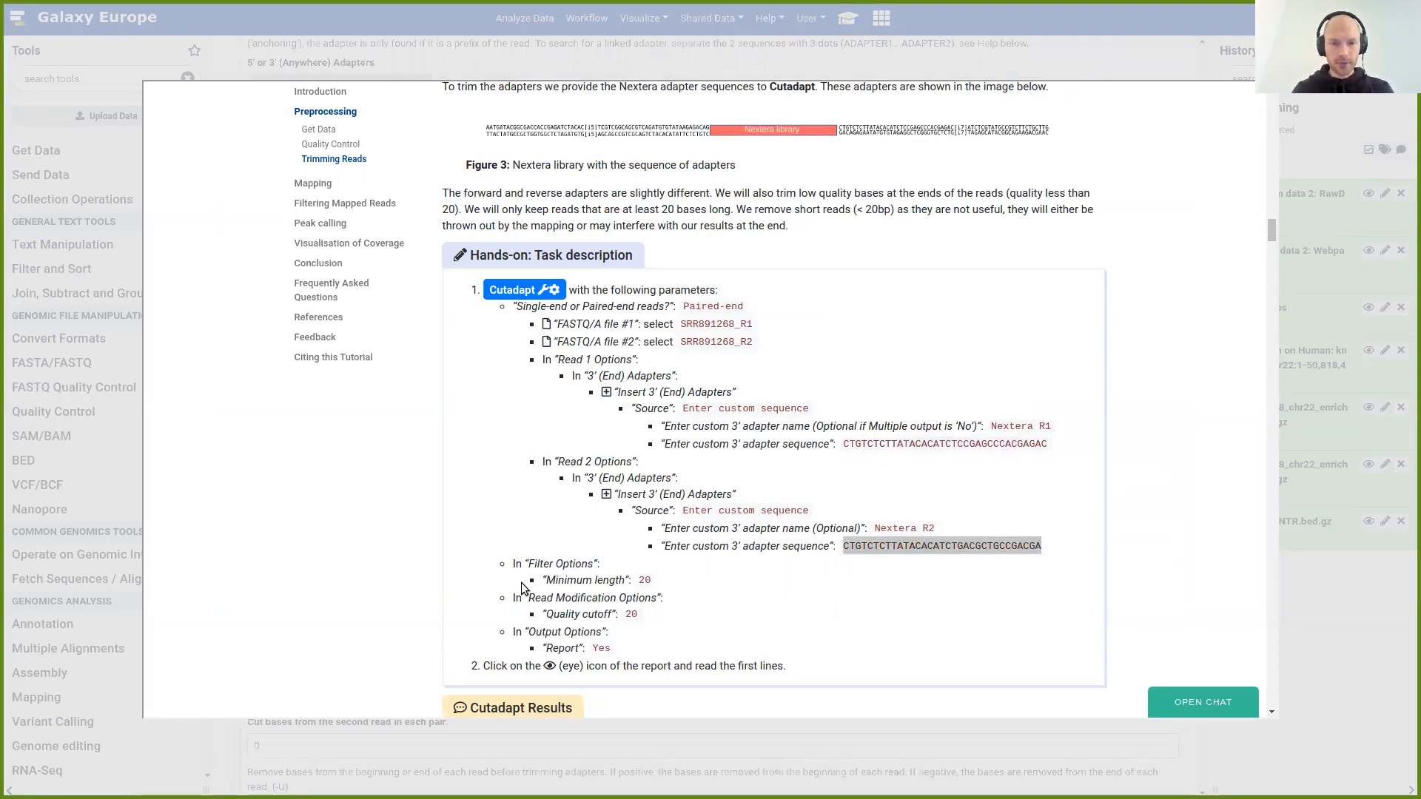
pyautogui.click(984, 47)
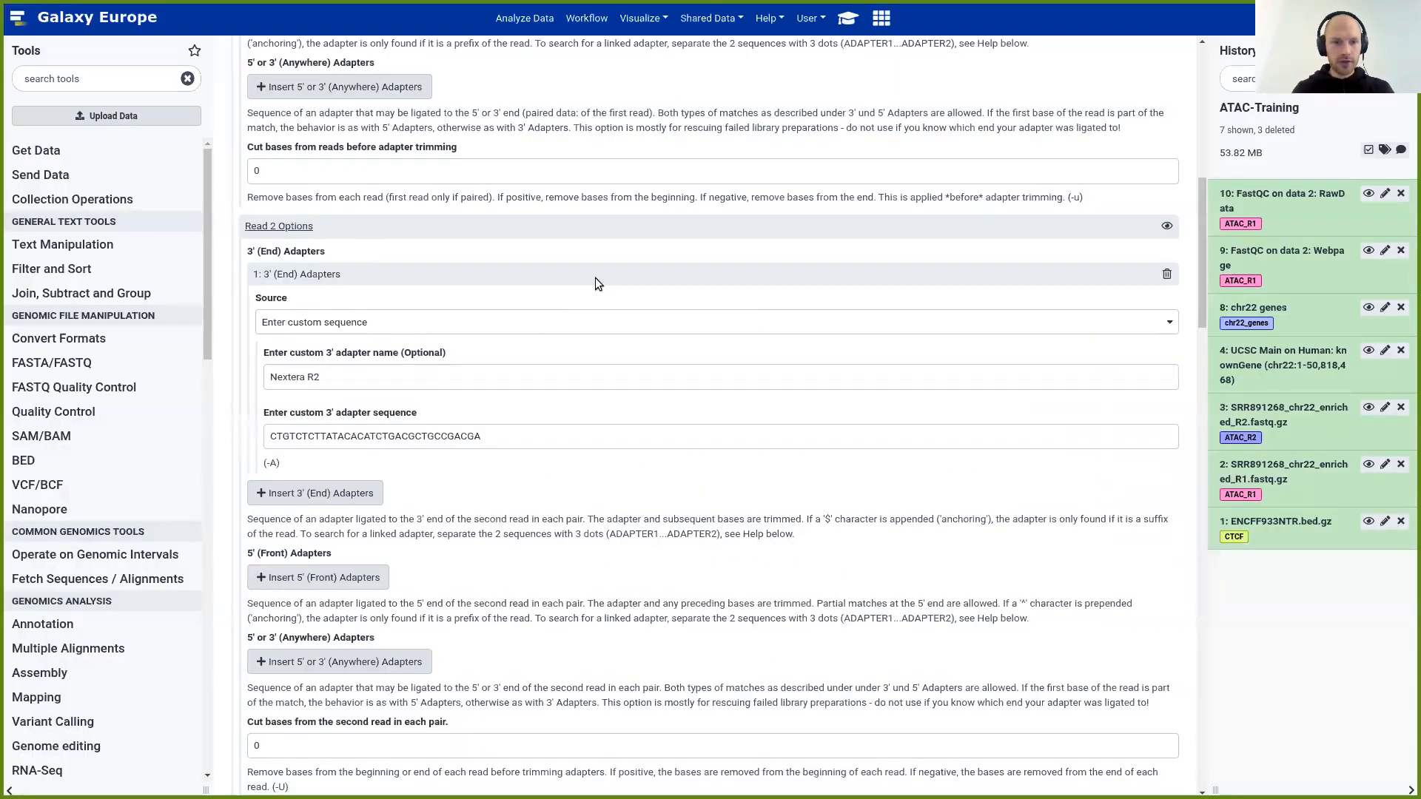
pyautogui.scroll(-2, 527, 314)
pyautogui.scroll(-5, 513, 304)
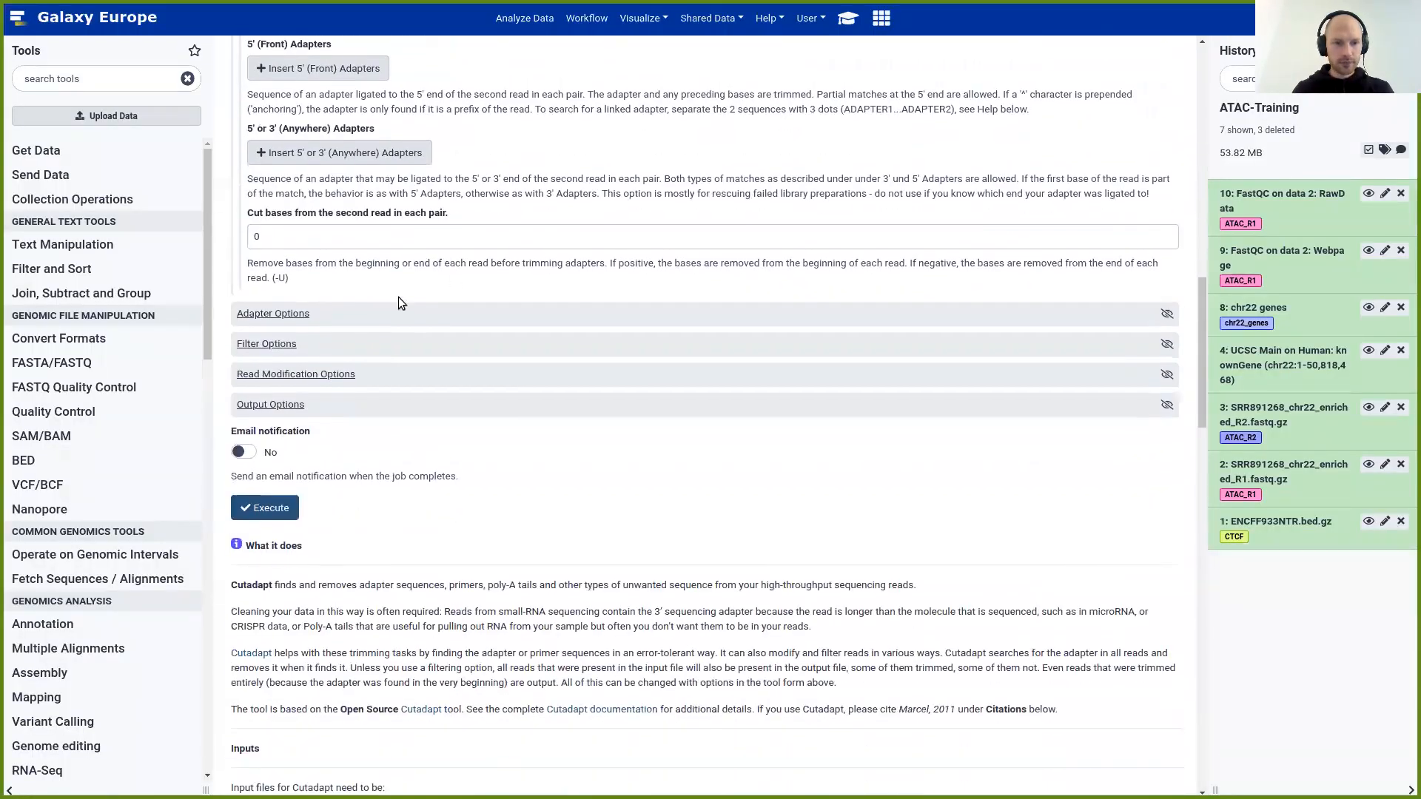
pyautogui.click(282, 345)
pyautogui.scroll(-2, 347, 380)
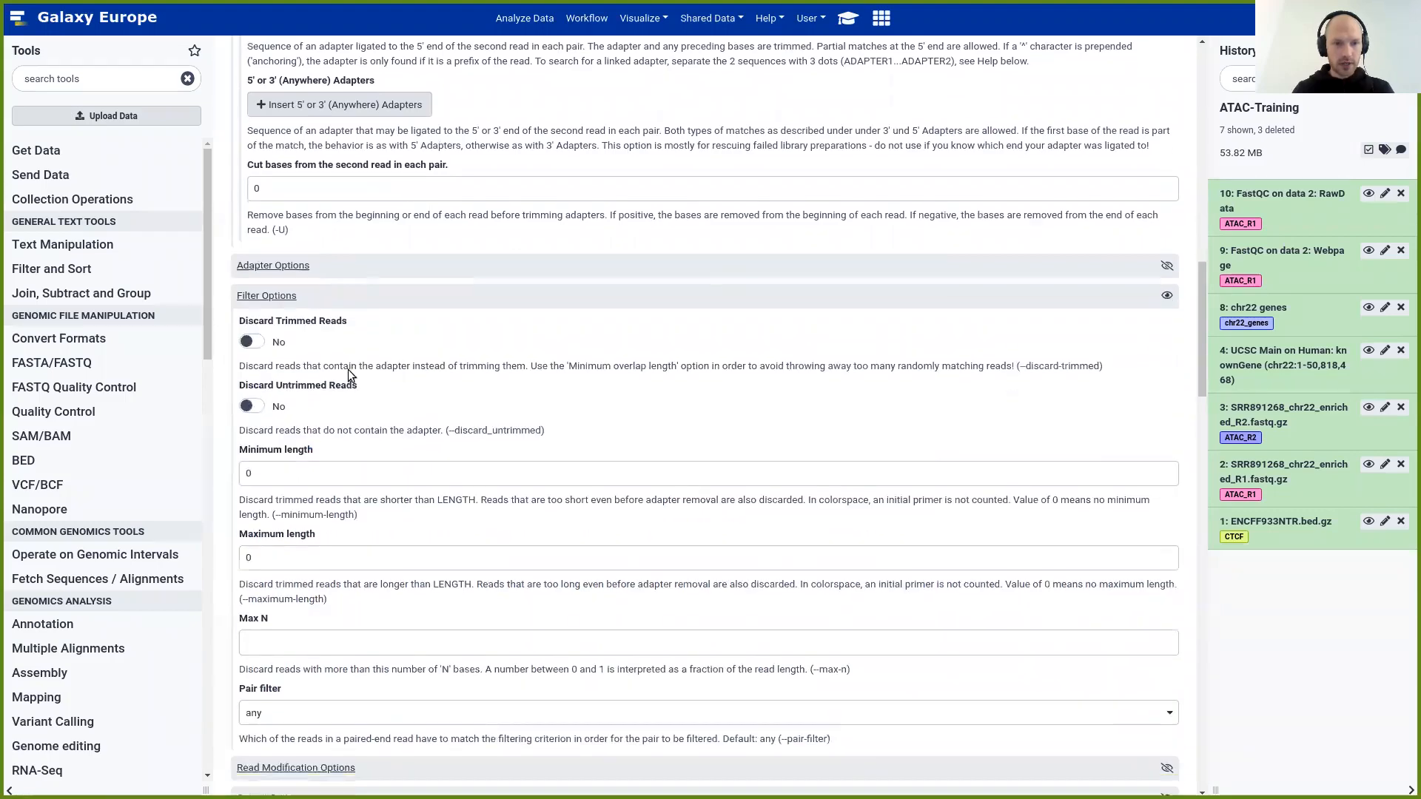
pyautogui.moveTo(242, 342); pyautogui.dragTo(311, 343)
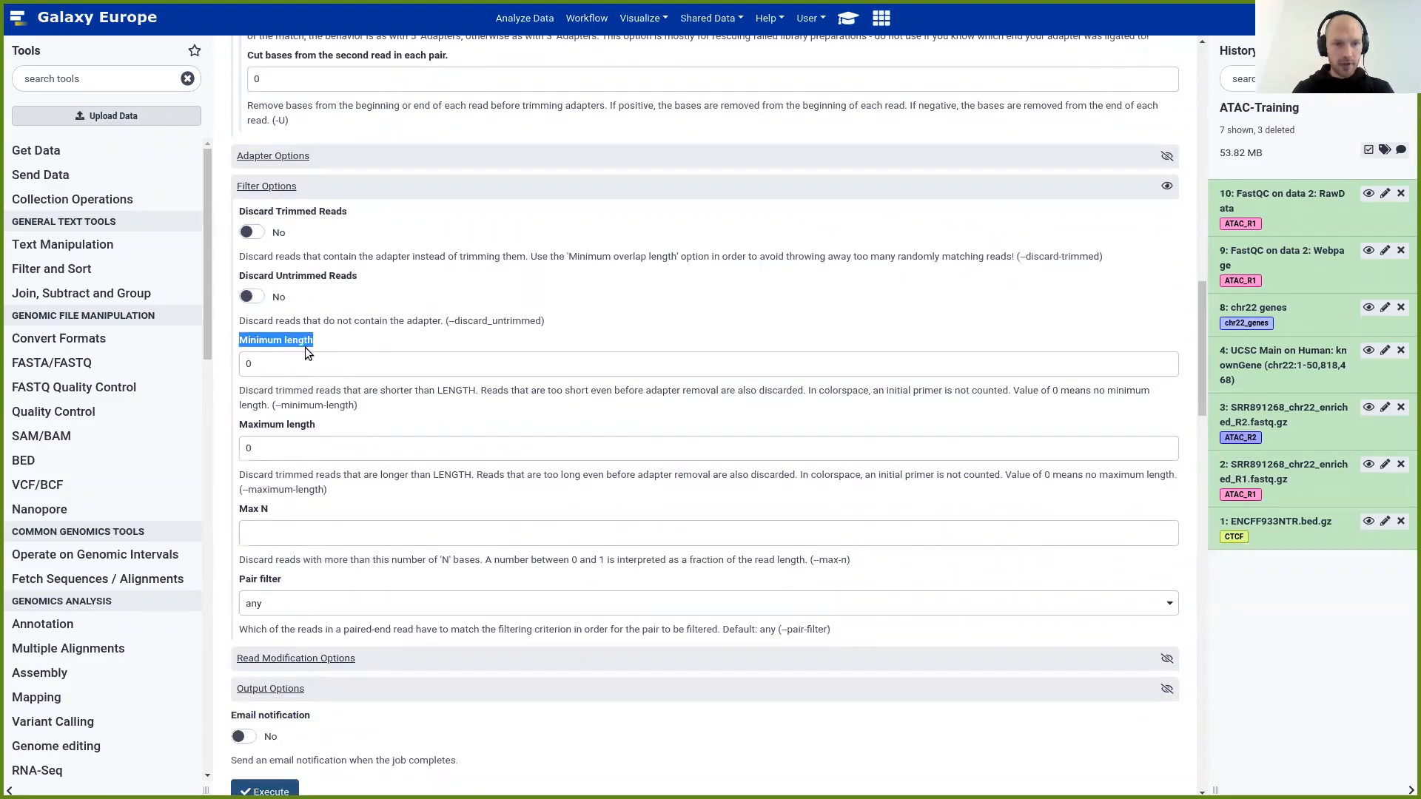
pyautogui.click(273, 368)
pyautogui.press('BackSpace')
pyautogui.write('20')
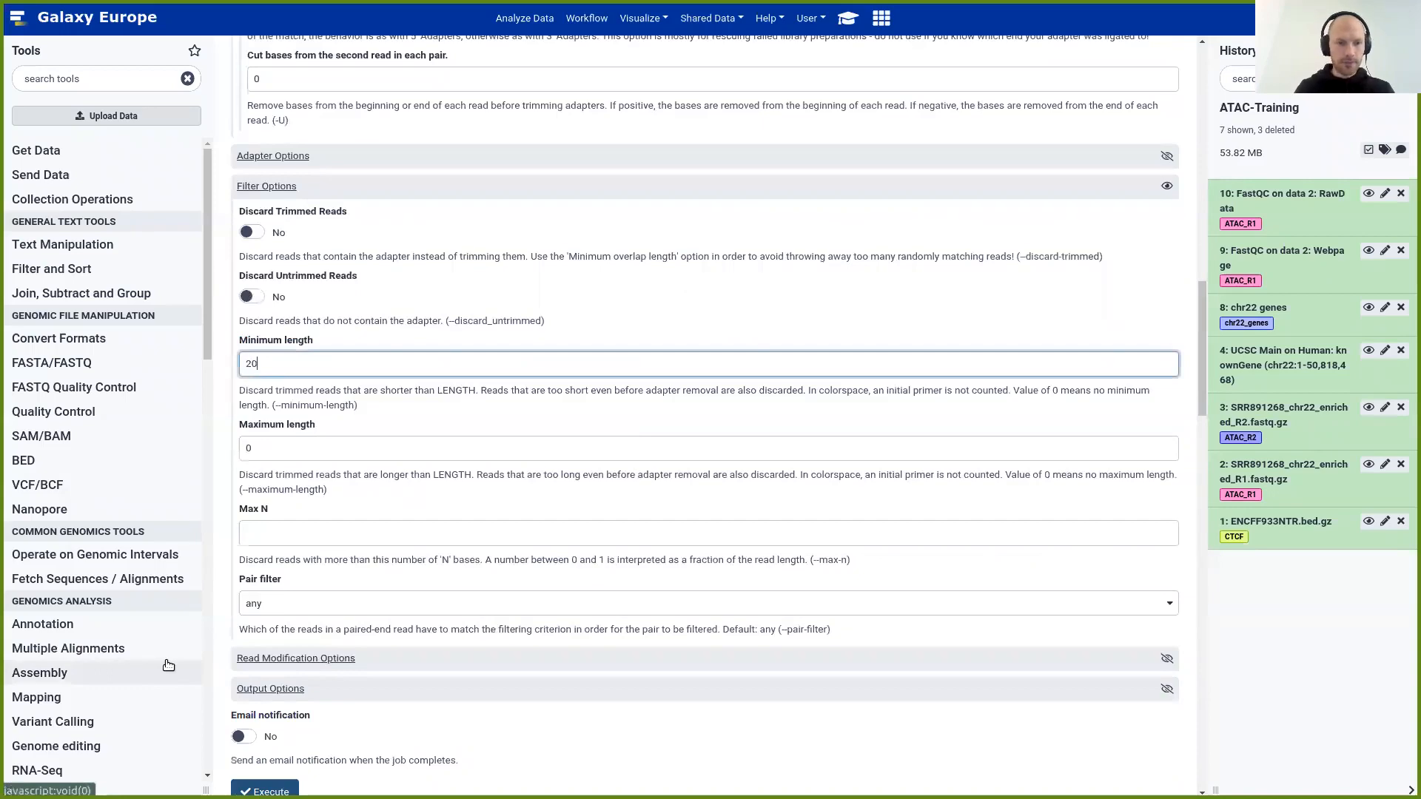
# Check the tutorial's read modification settings and set the Quality cutoff in Read Modification Options to 20
pyautogui.click(853, 21)
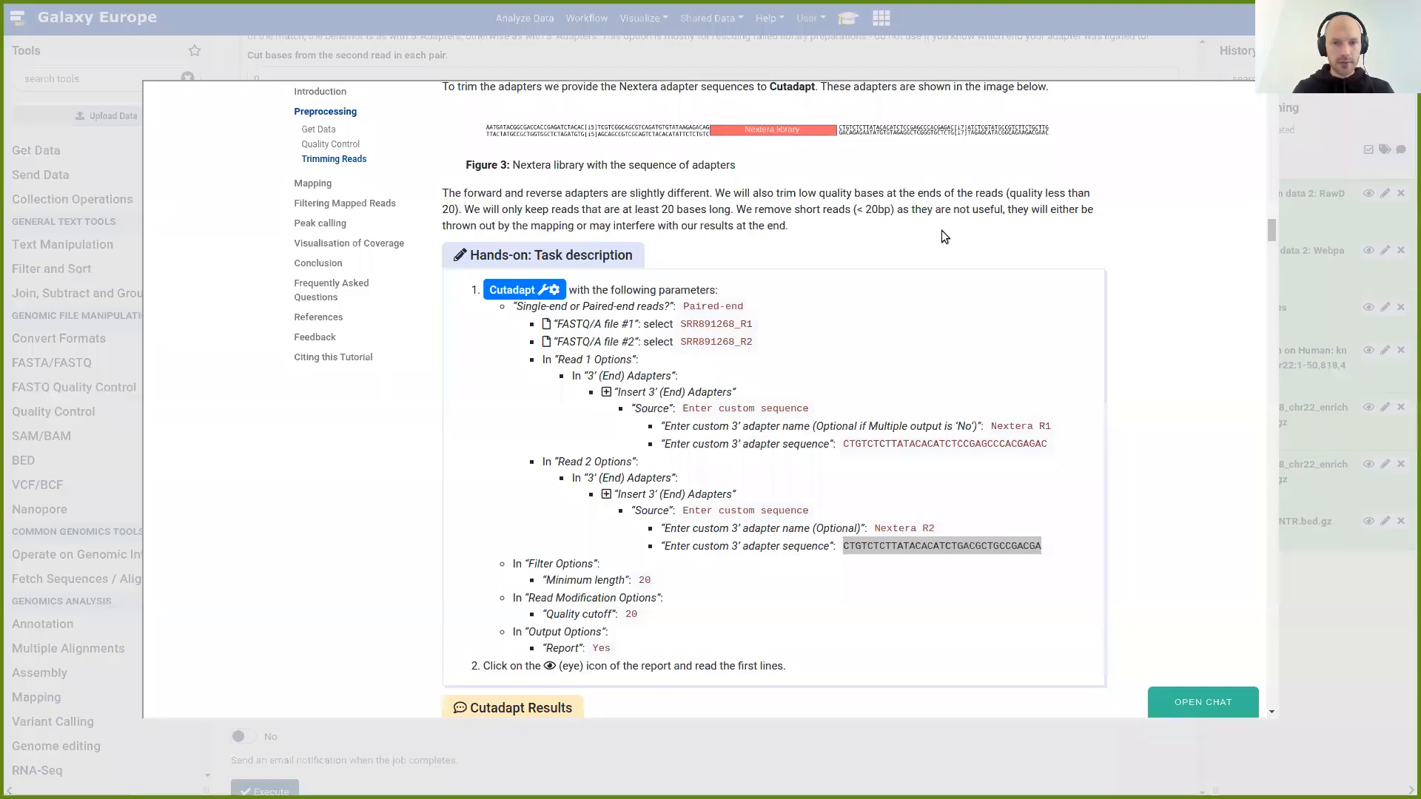
pyautogui.click(1098, 56)
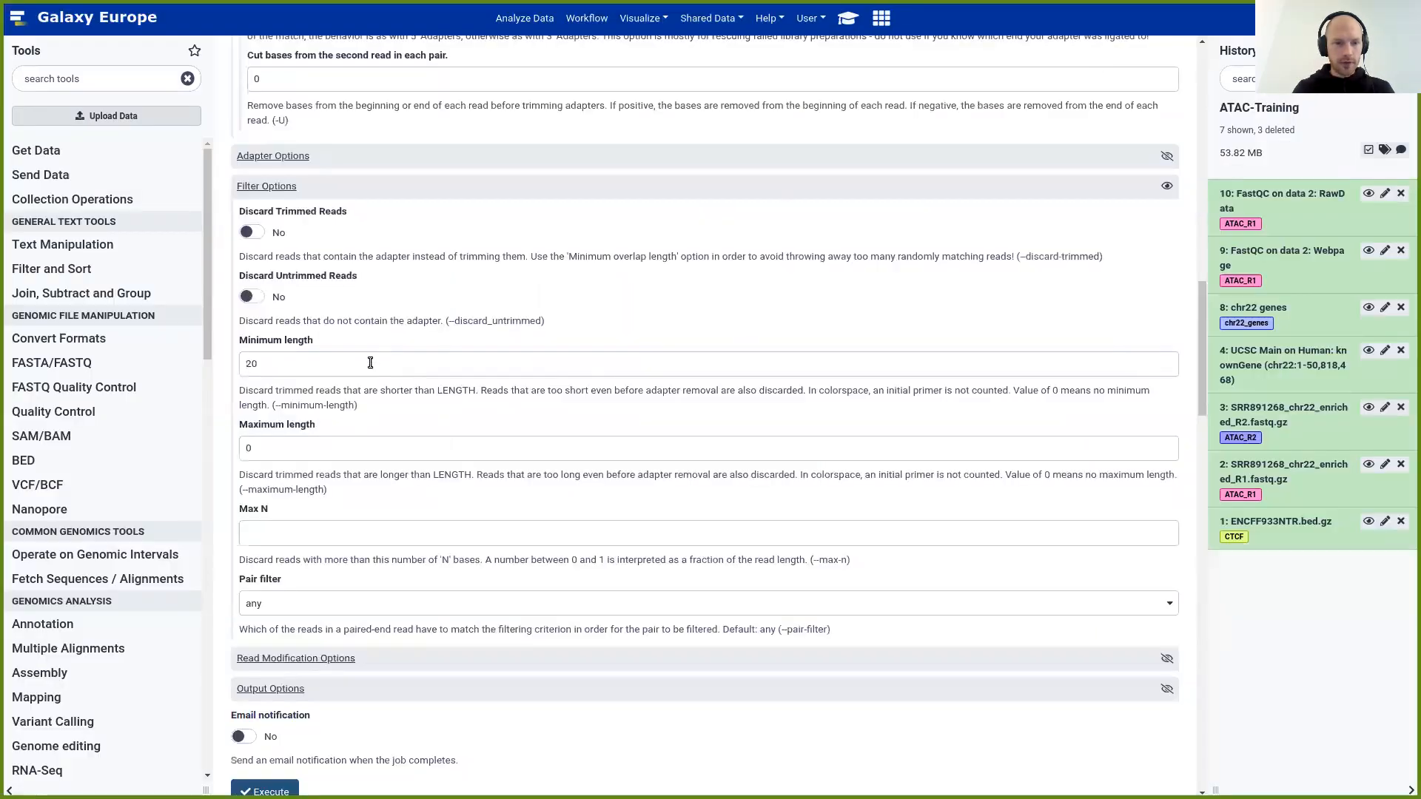
pyautogui.scroll(-3, 361, 409)
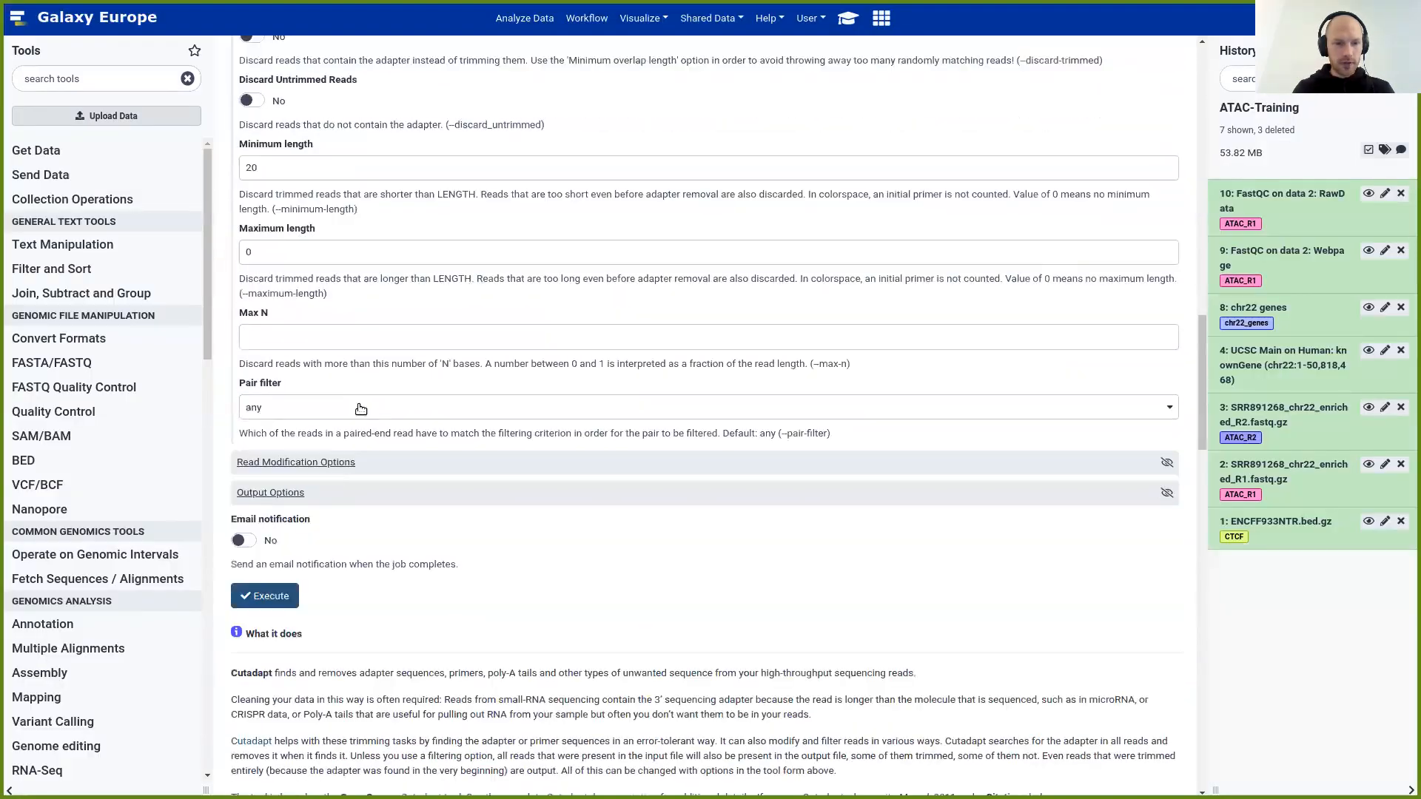
pyautogui.click(329, 463)
pyautogui.scroll(-4, 330, 466)
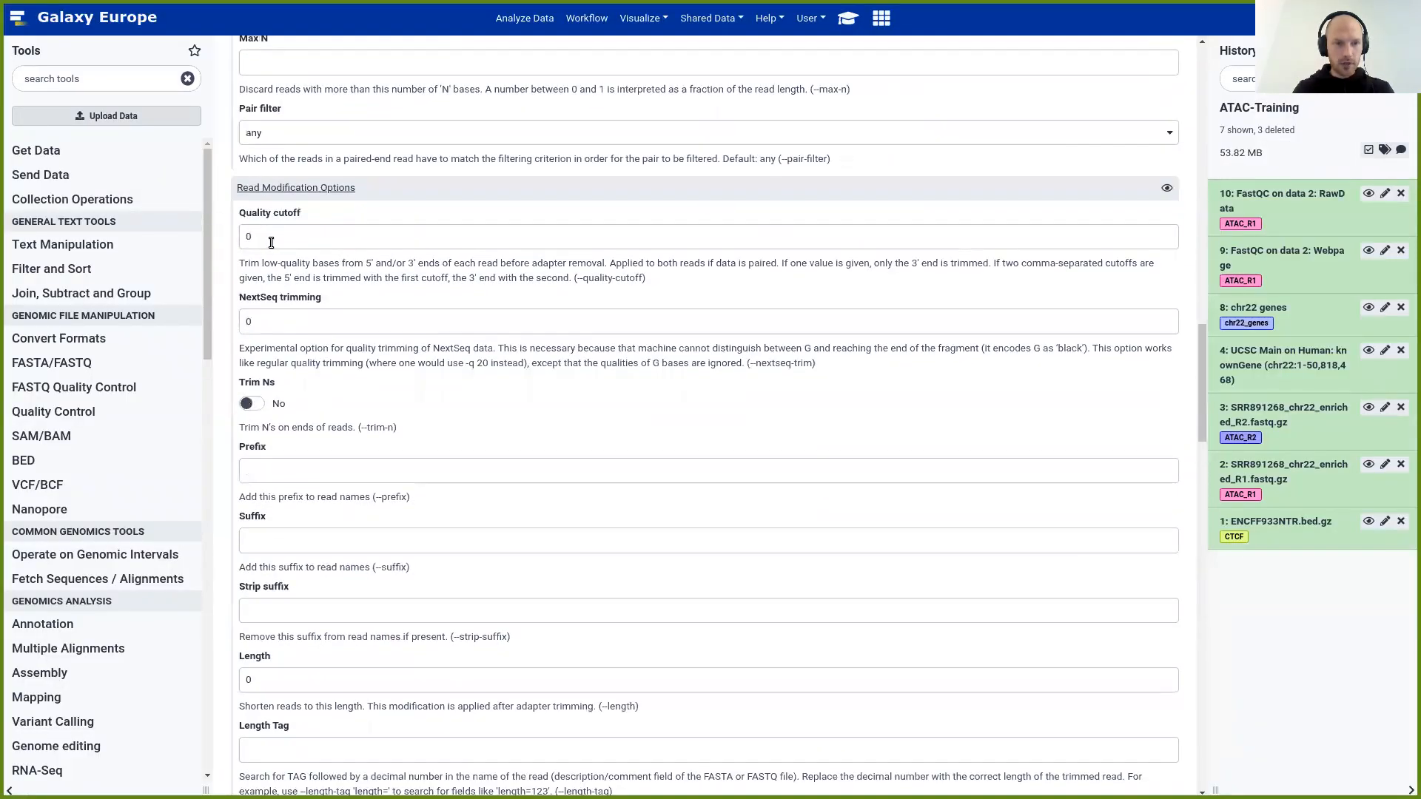
pyautogui.doubleClick(244, 238)
pyautogui.write('20')
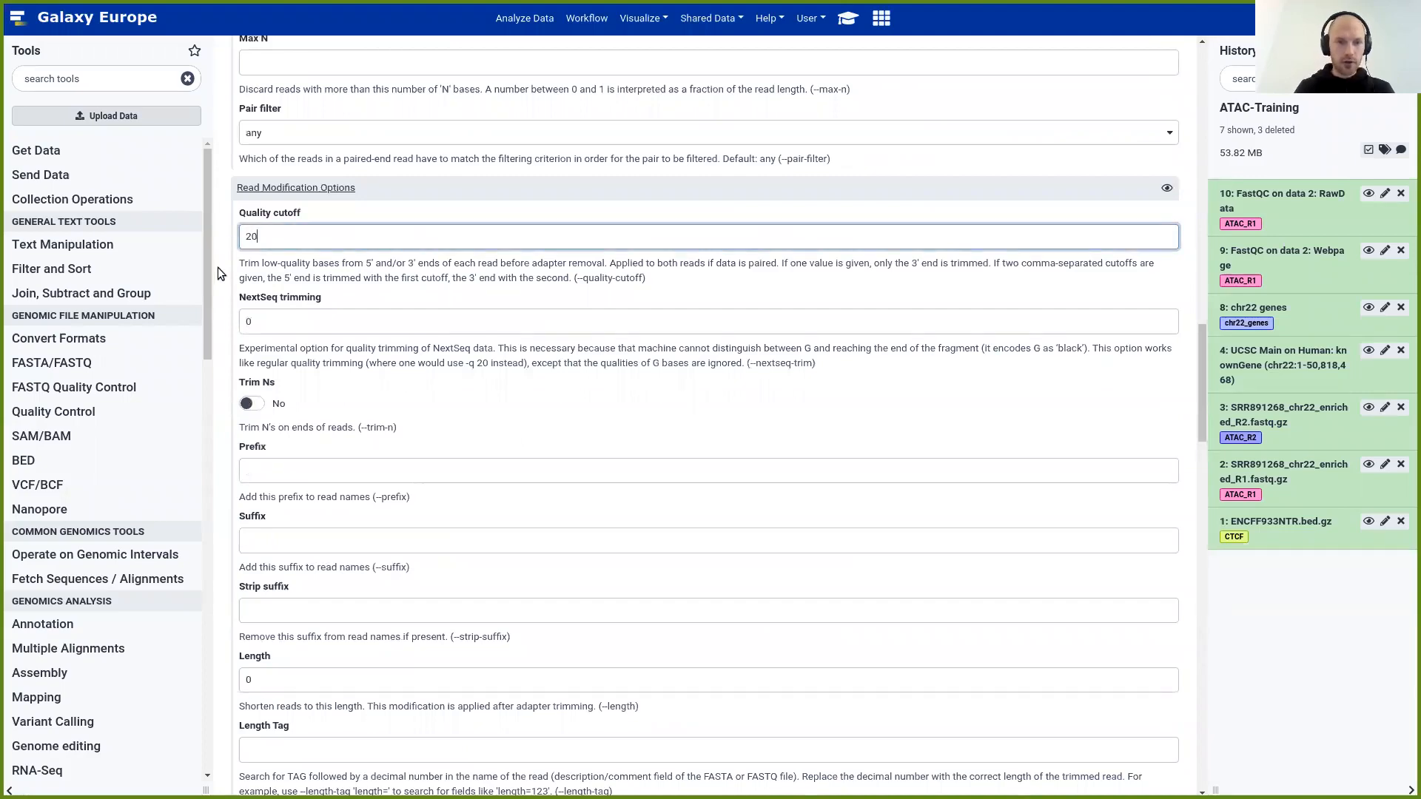
# Check the tutorial's output settings and set Report to Yes in Cutadapt's Output Options
pyautogui.click(851, 19)
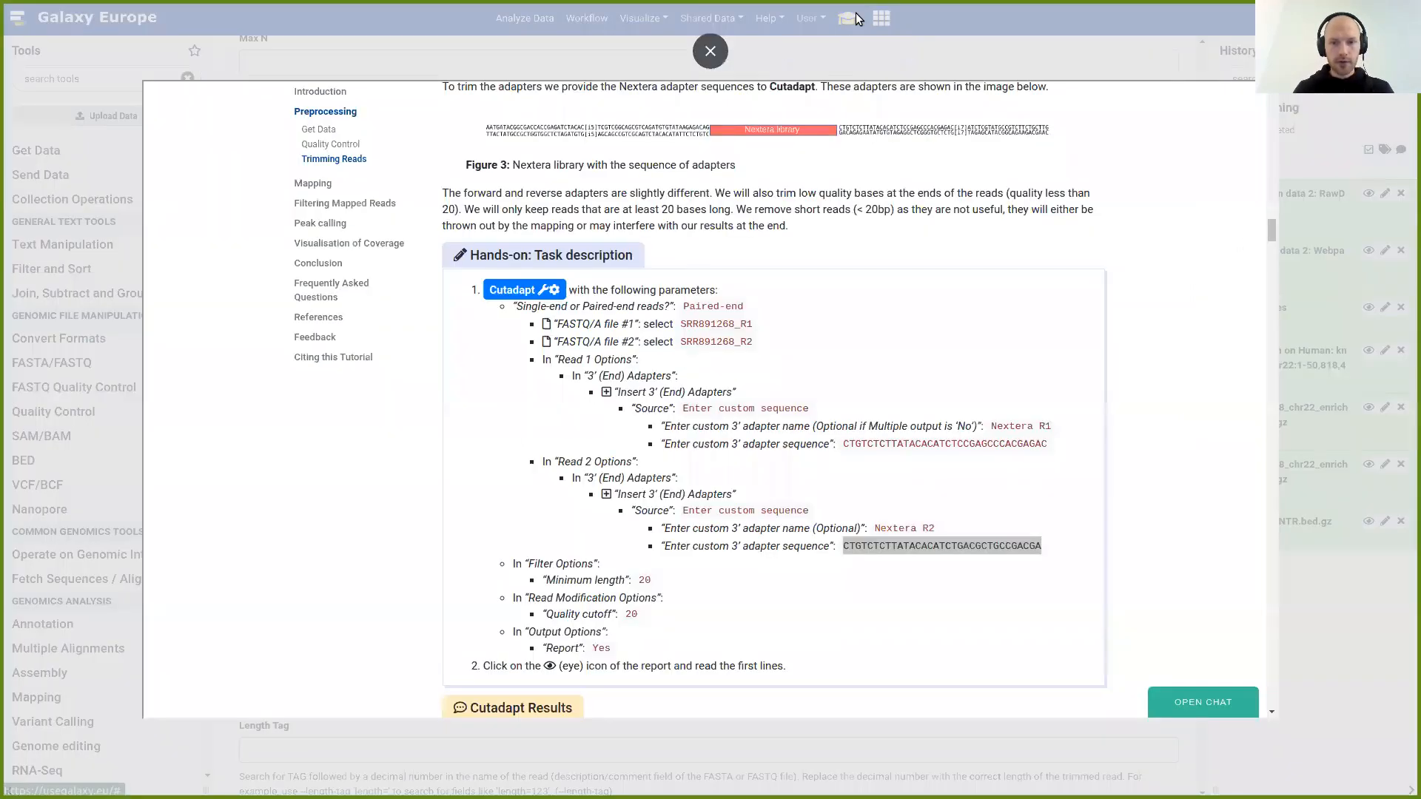
pyautogui.click(1006, 72)
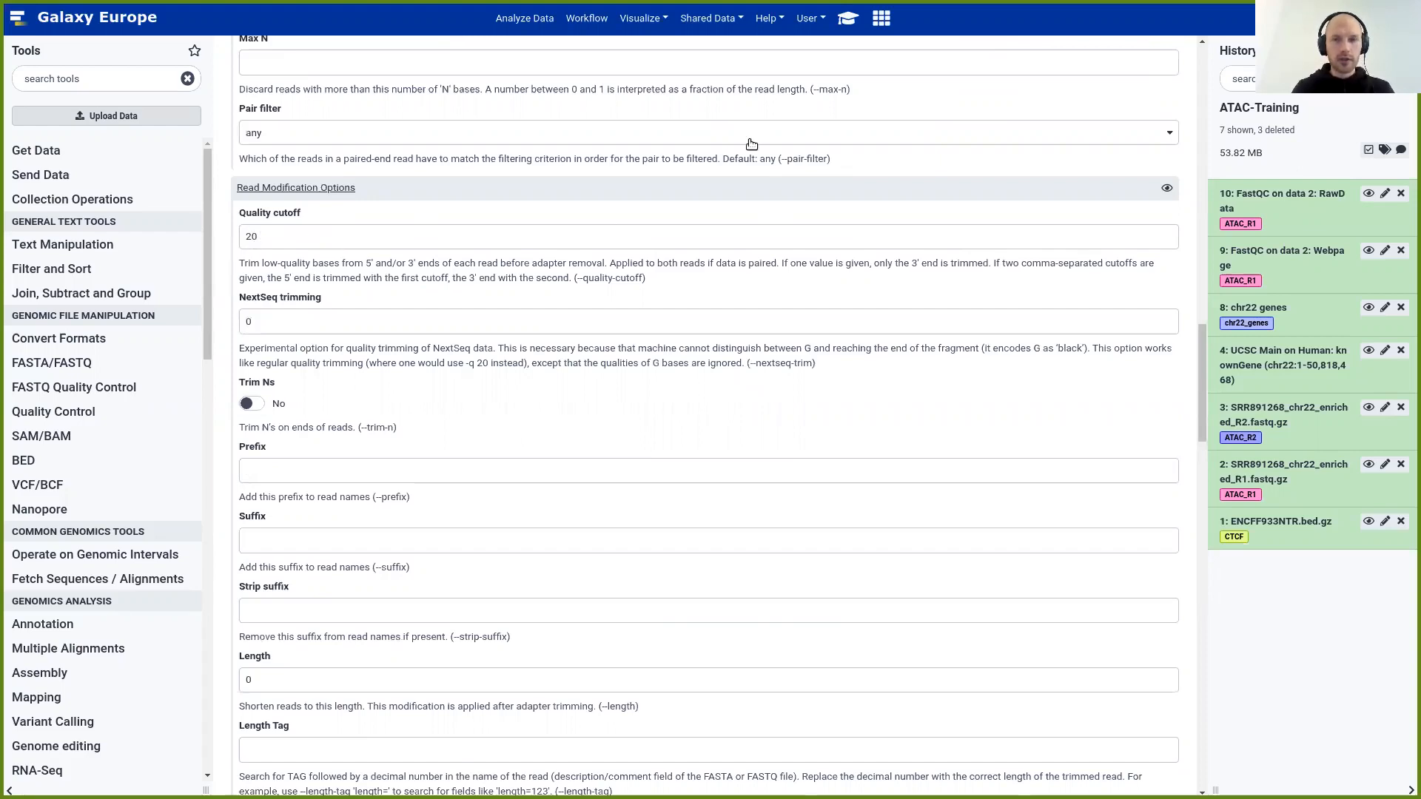
pyautogui.click(850, 17)
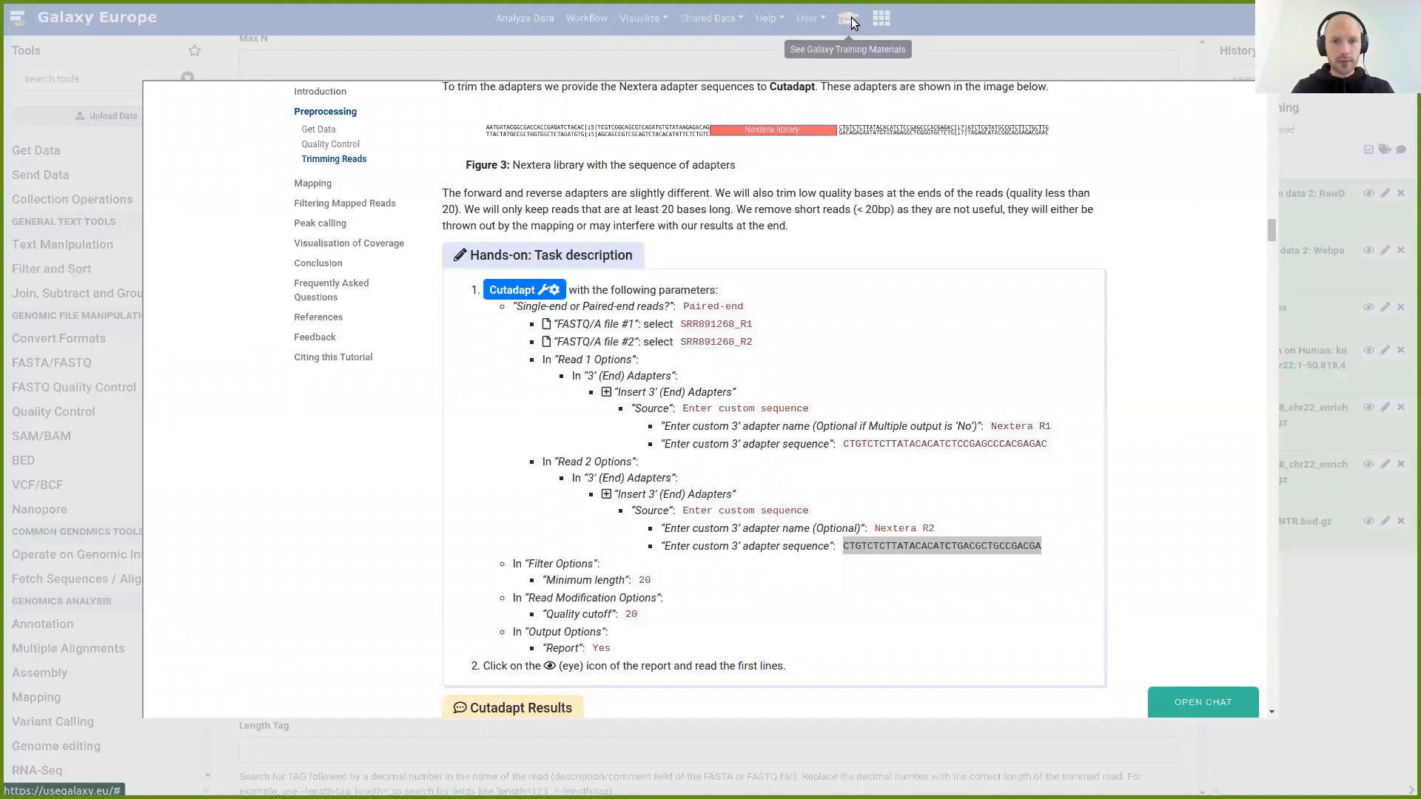
pyautogui.click(974, 74)
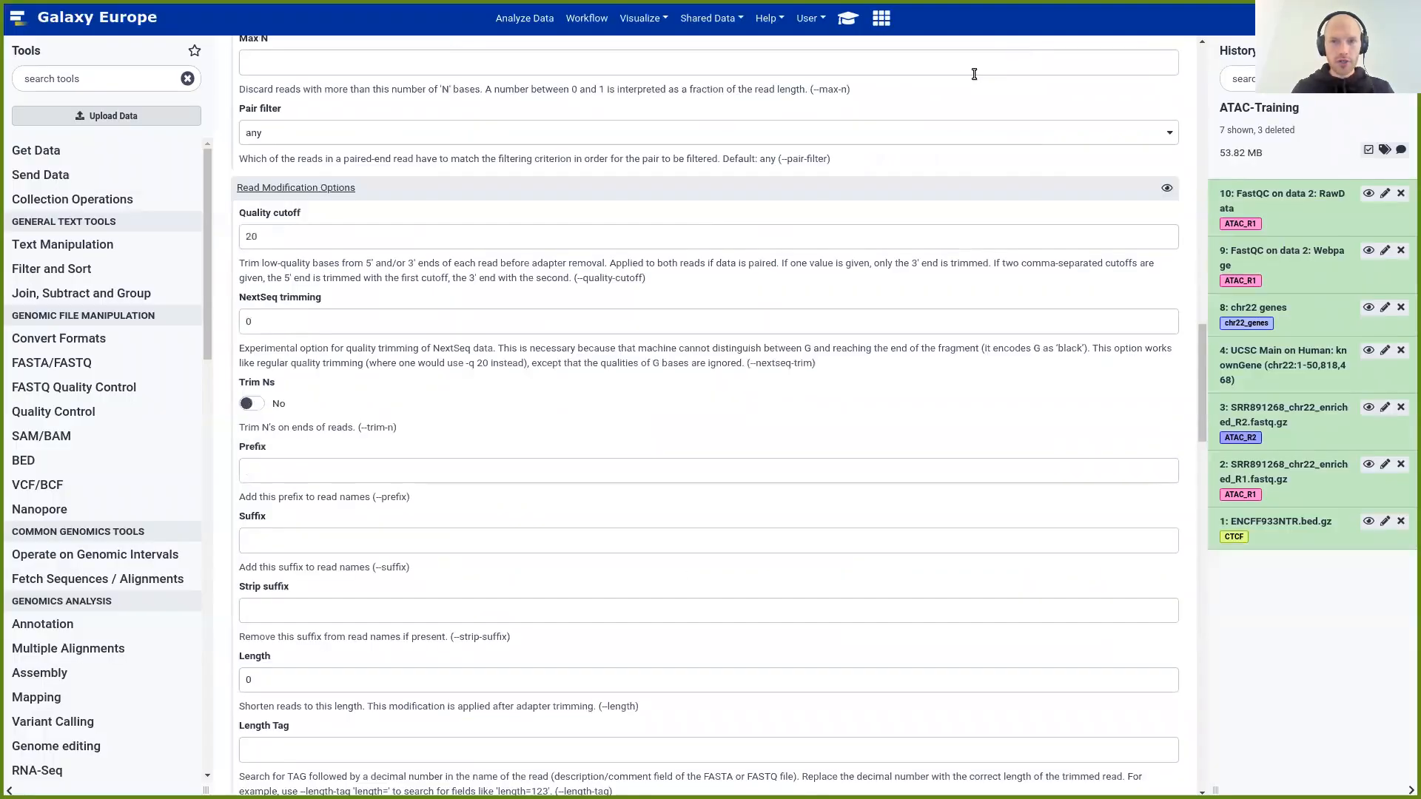
pyautogui.scroll(-3, 450, 255)
pyautogui.scroll(-3, 338, 344)
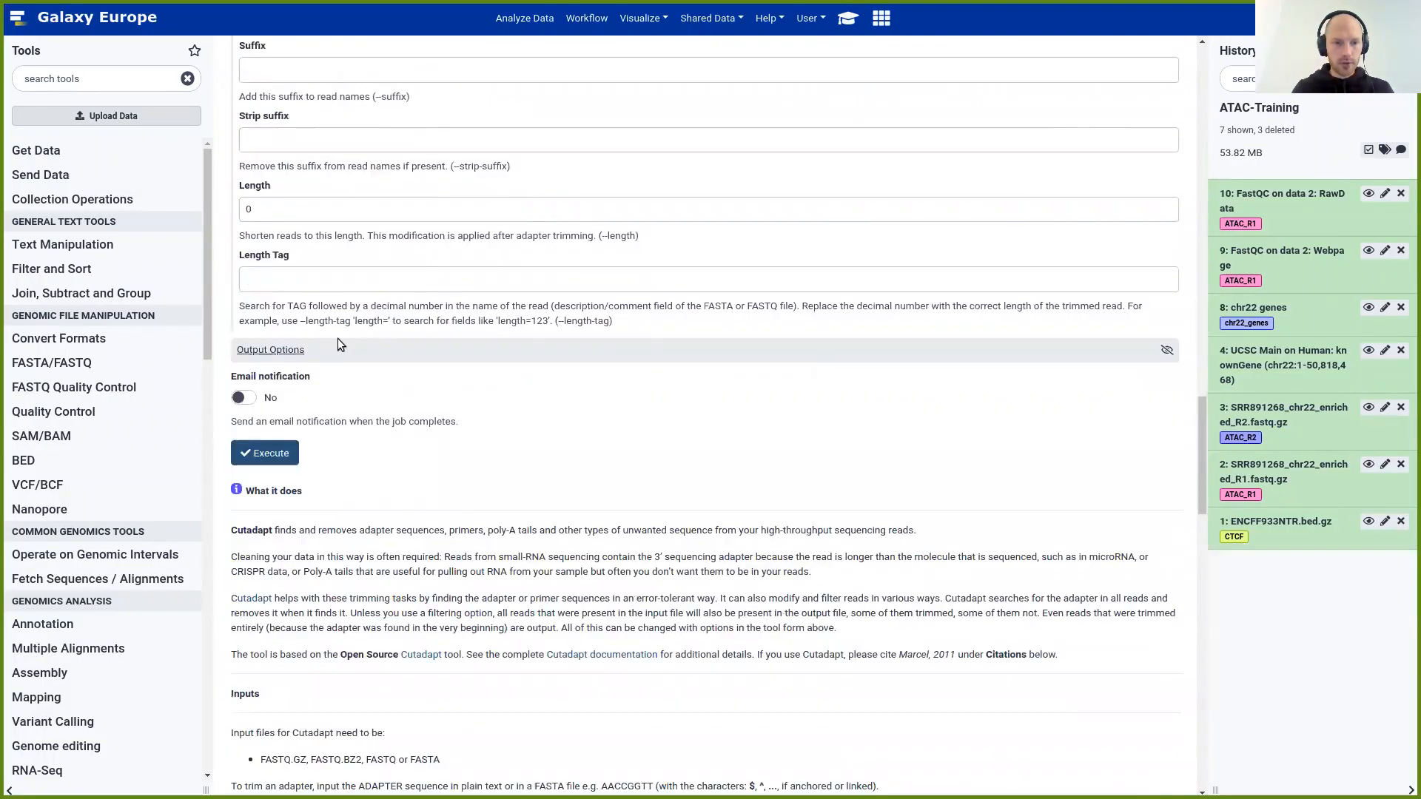
pyautogui.click(275, 351)
pyautogui.scroll(-1, 276, 396)
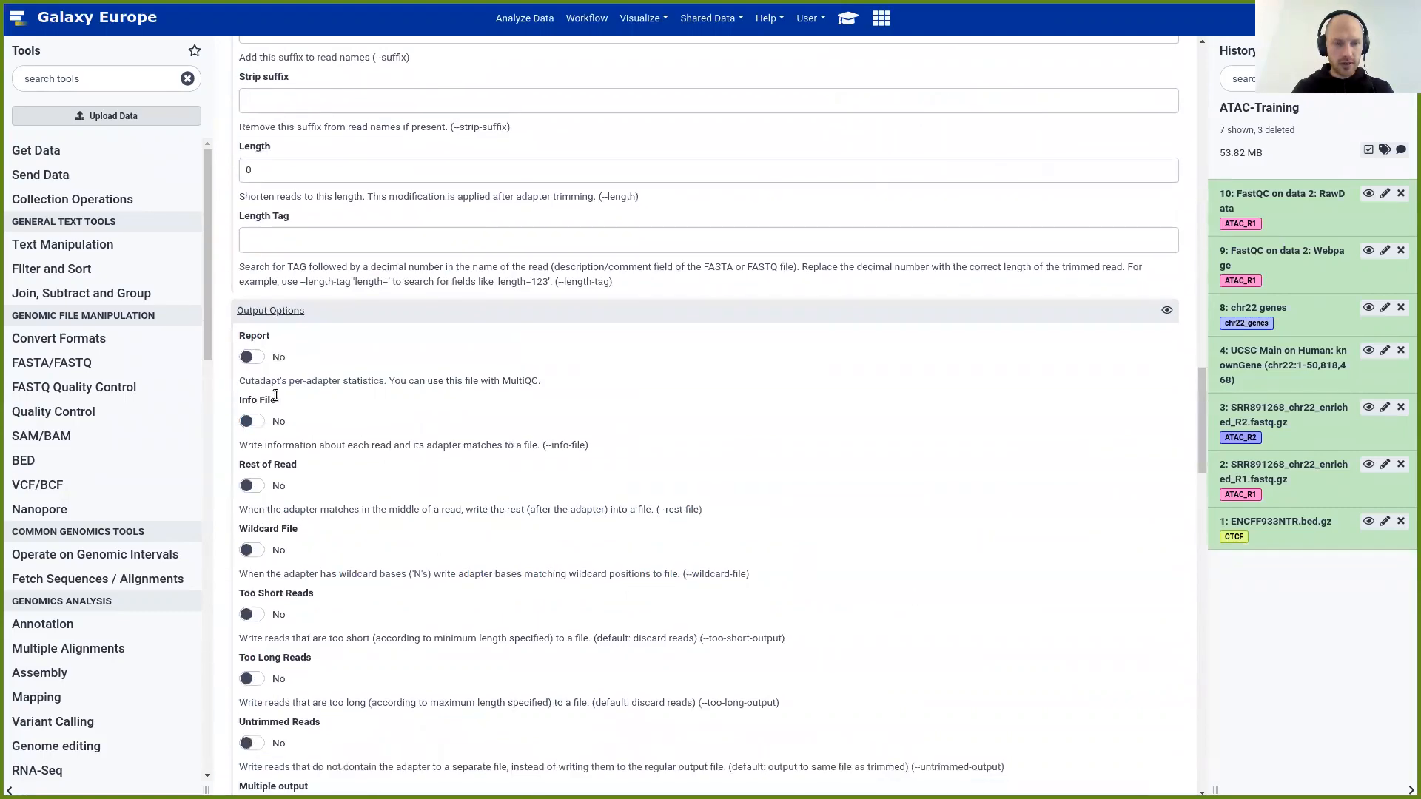
pyautogui.click(251, 358)
# Compare the finished settings with the tutorial's parameter list and run Cutadapt
pyautogui.scroll(-7, 411, 371)
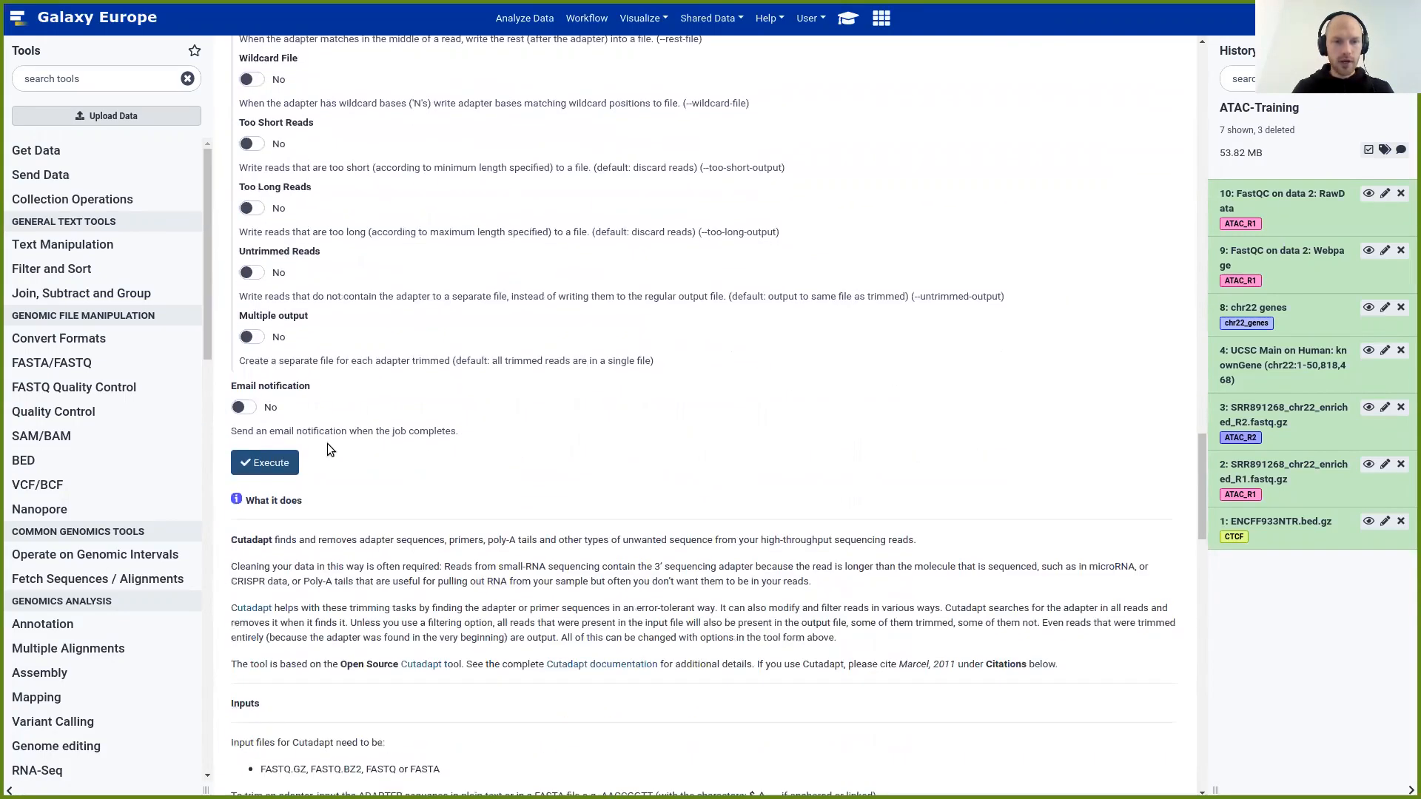
pyautogui.click(853, 22)
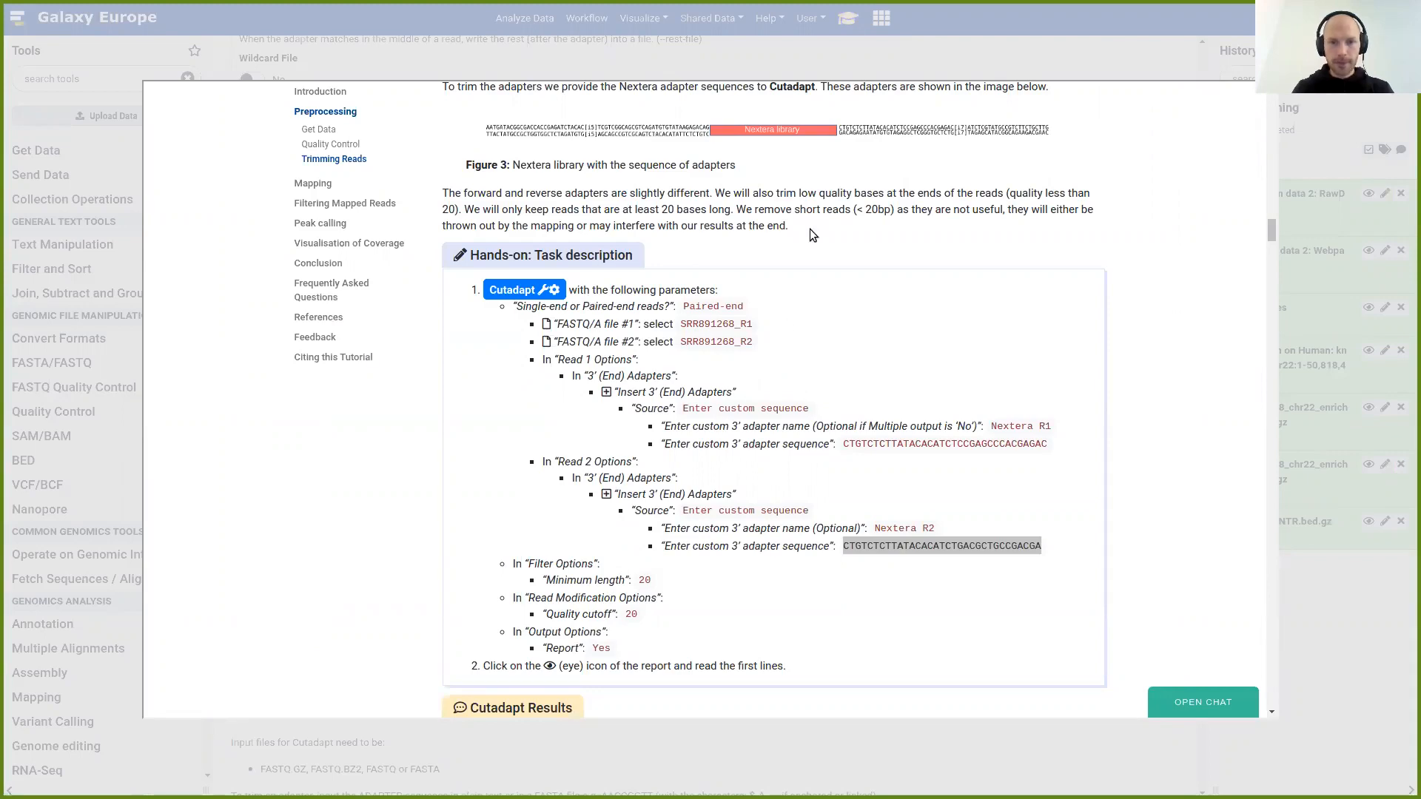
pyautogui.click(955, 74)
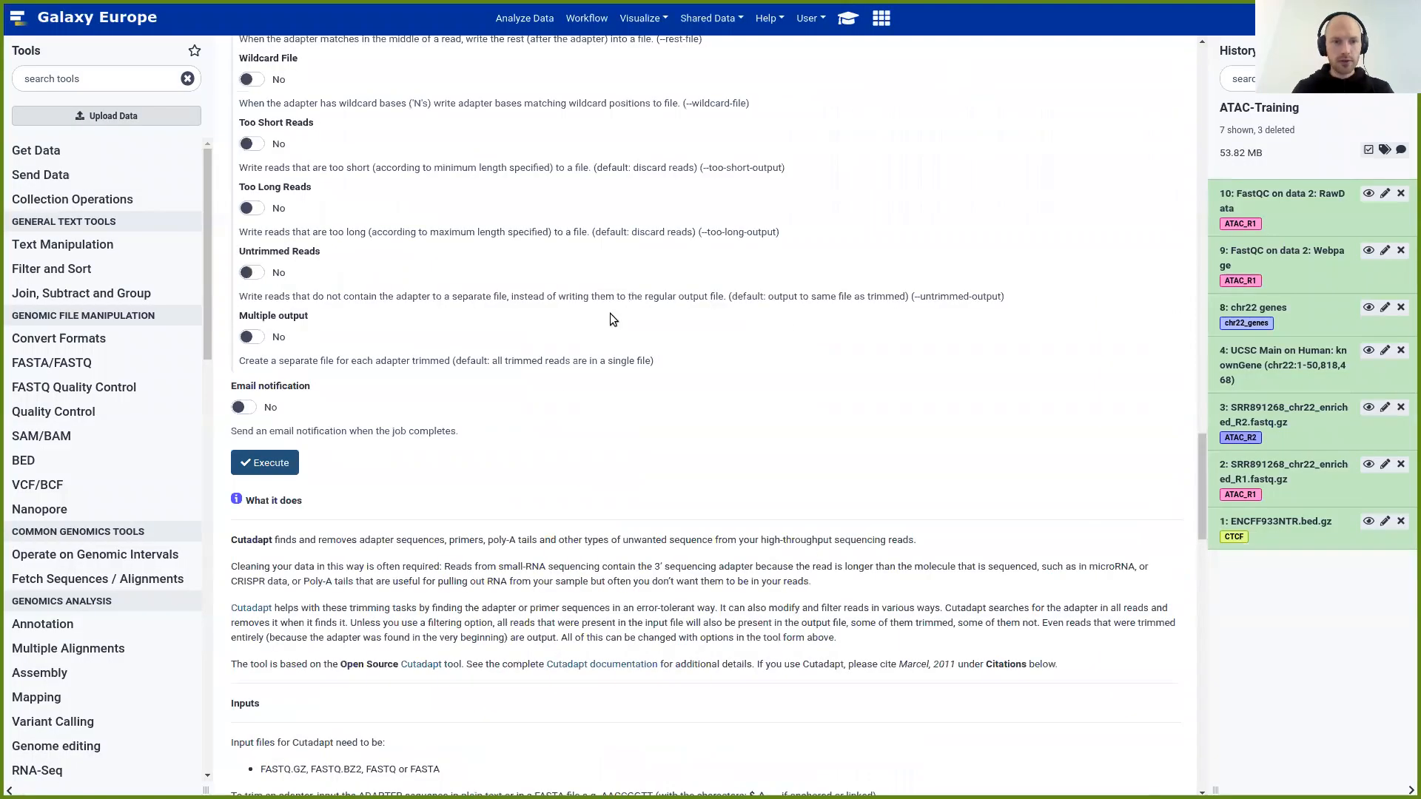
pyautogui.click(264, 463)
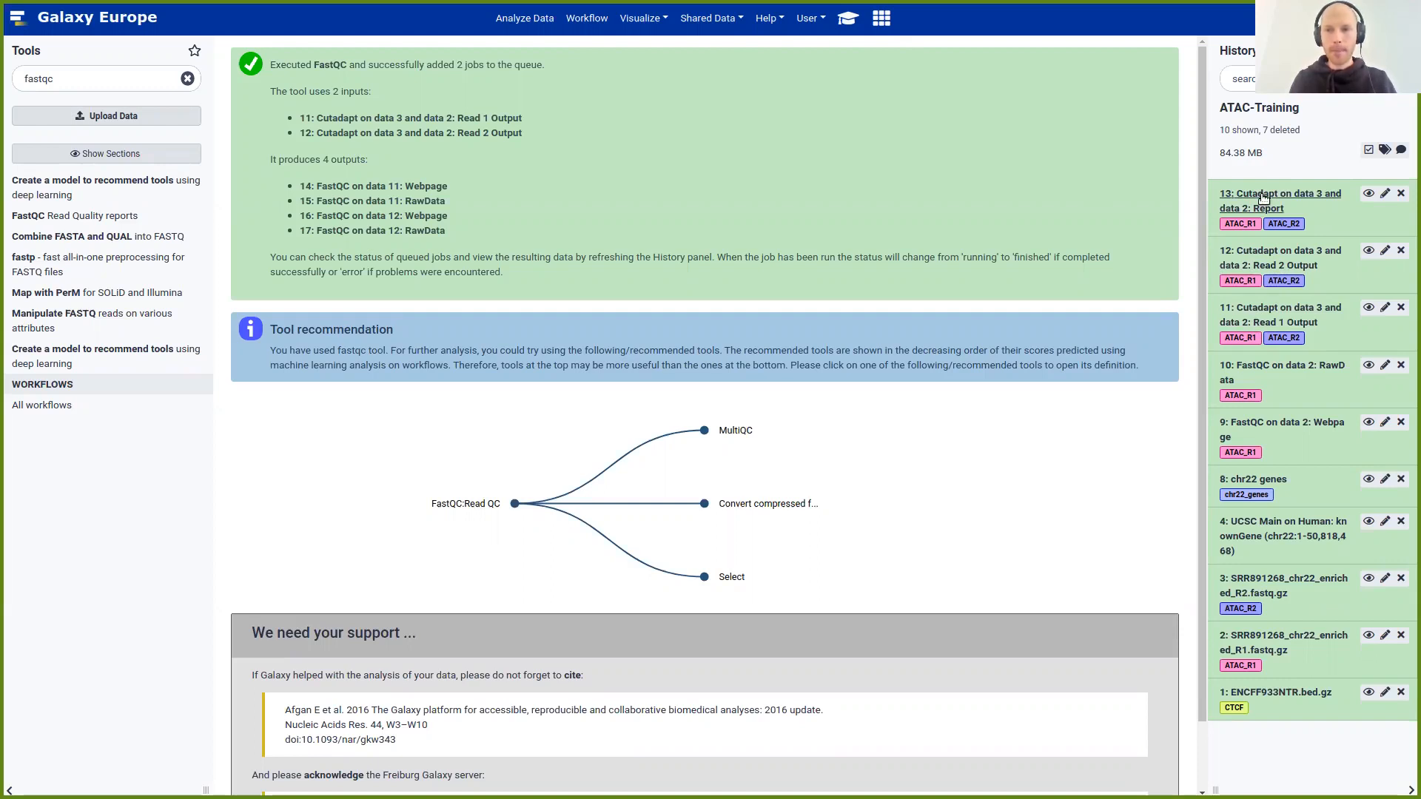
# View the Cutadapt report and examine the summary lines for Read 1 and Read 2 with adapter
pyautogui.click(1368, 194)
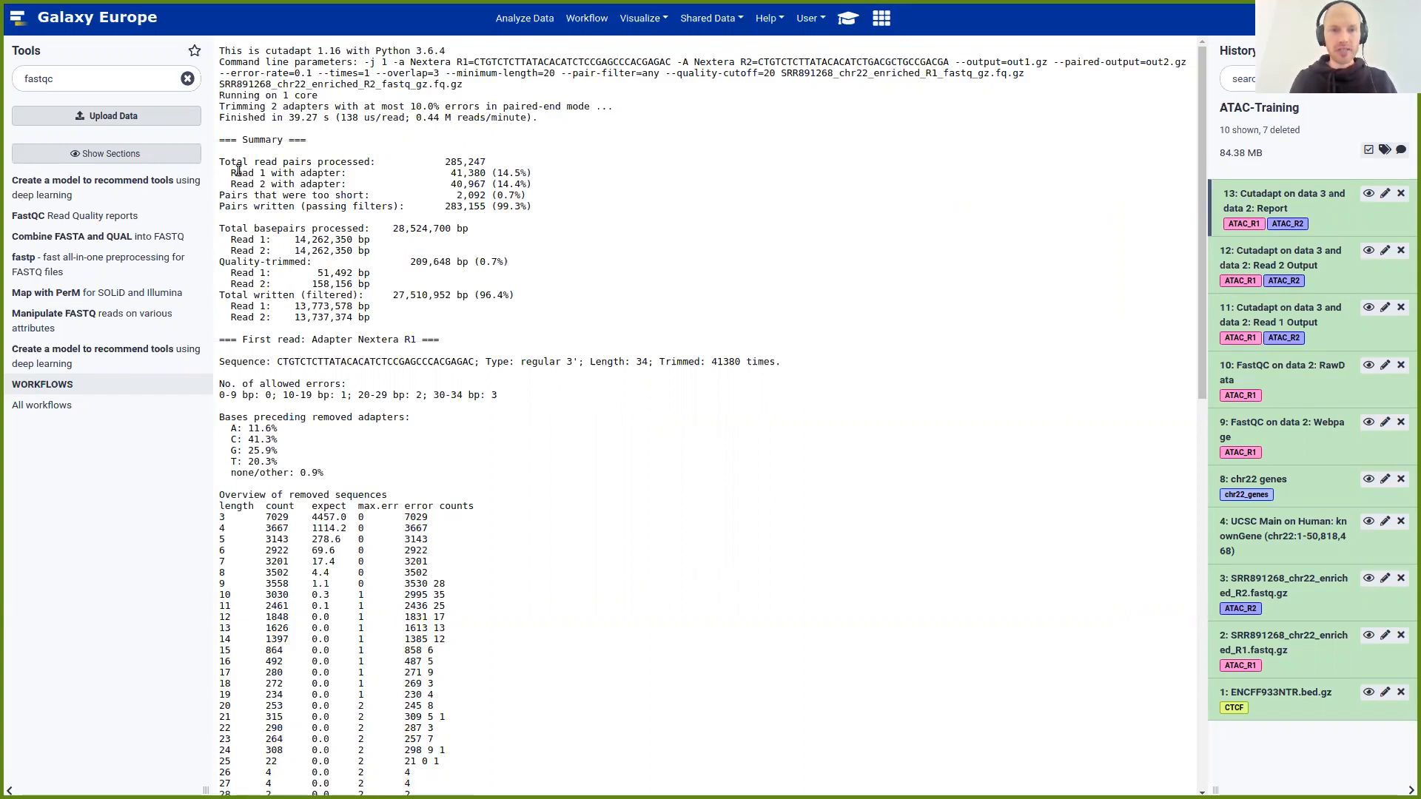
pyautogui.moveTo(231, 172); pyautogui.dragTo(361, 173)
pyautogui.moveTo(232, 185); pyautogui.dragTo(348, 185)
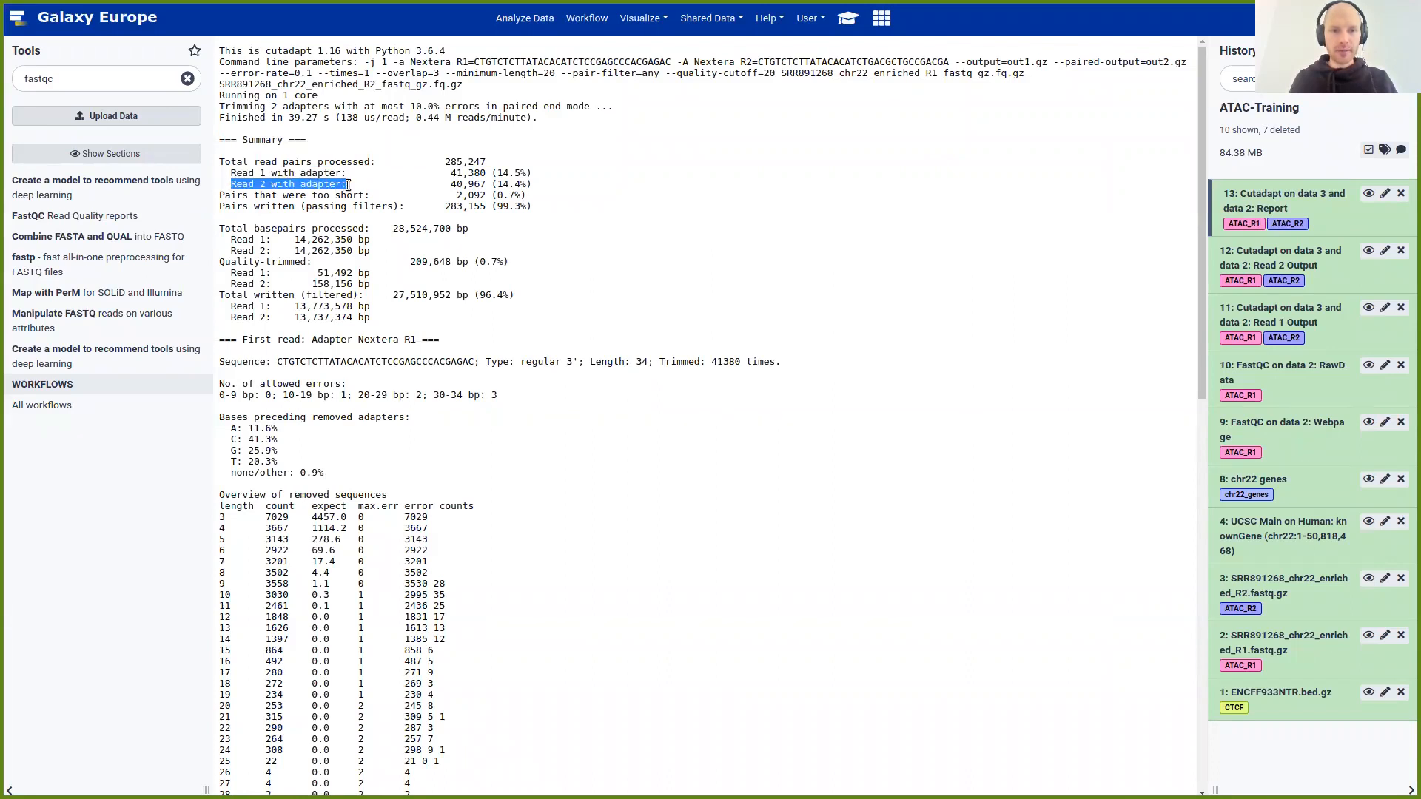
# Examine the adapter percentages for Read 1 and Read 2 and the pairs that were too short in the Cutadapt summary
pyautogui.moveTo(534, 184); pyautogui.dragTo(468, 173)
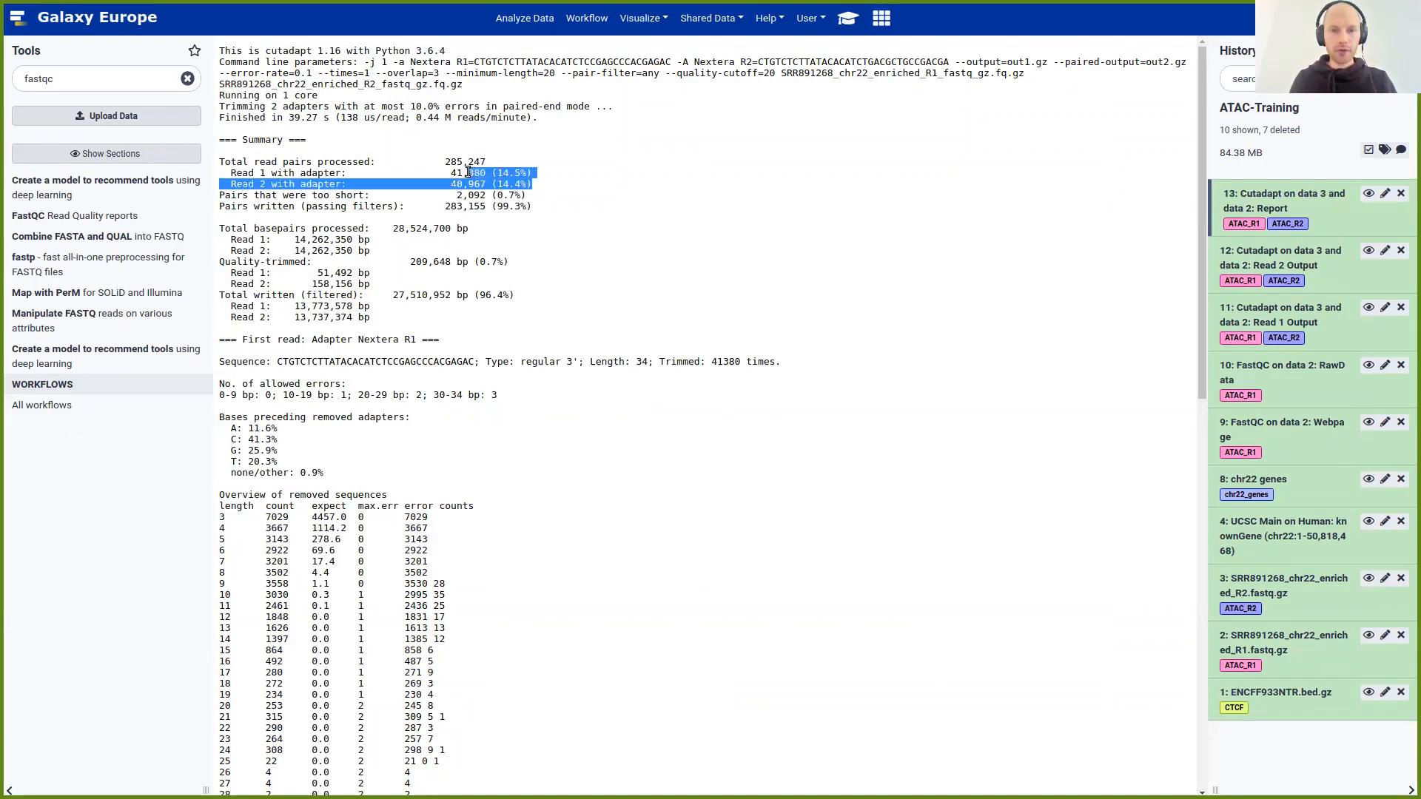
pyautogui.click(479, 180)
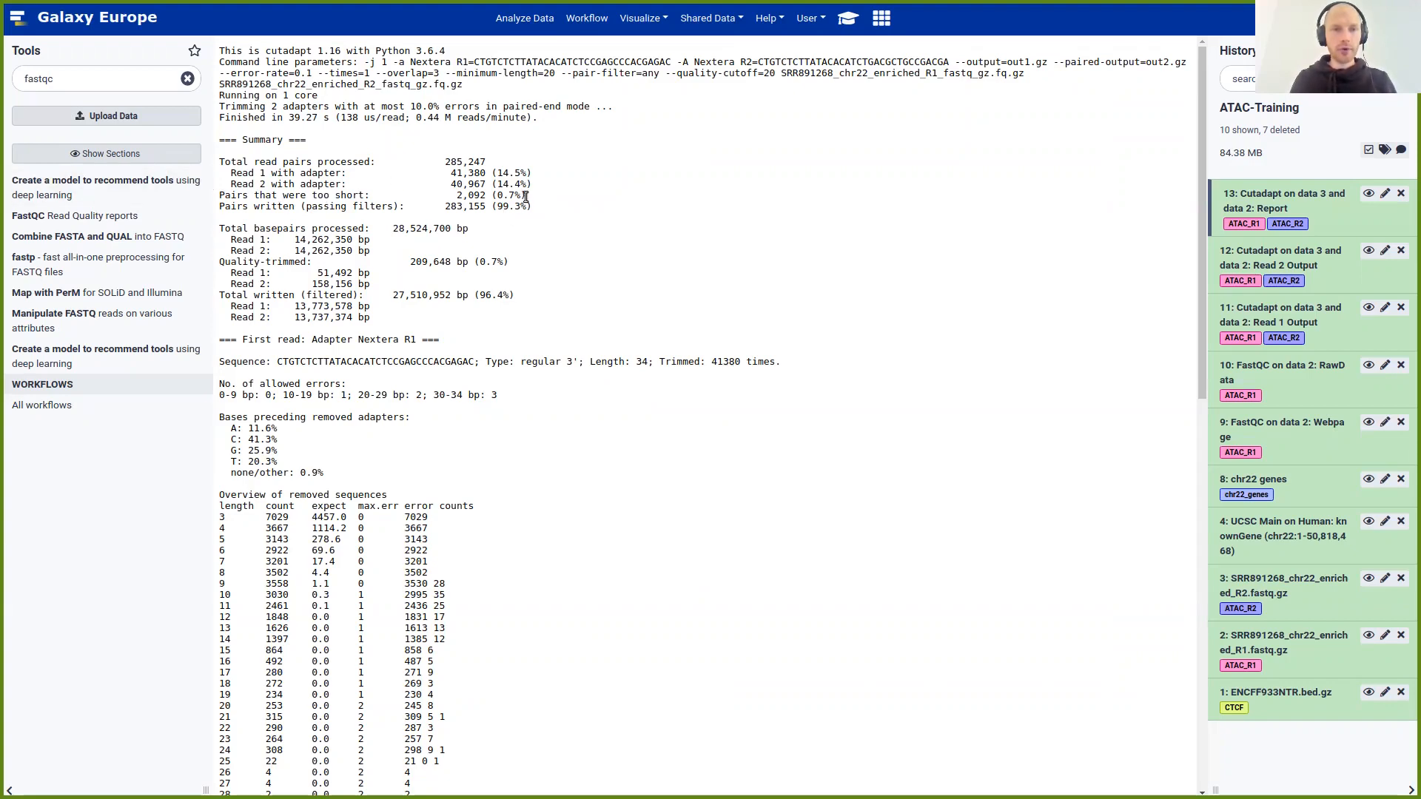
pyautogui.moveTo(527, 197); pyautogui.dragTo(494, 198)
pyautogui.moveTo(455, 197); pyautogui.dragTo(220, 196)
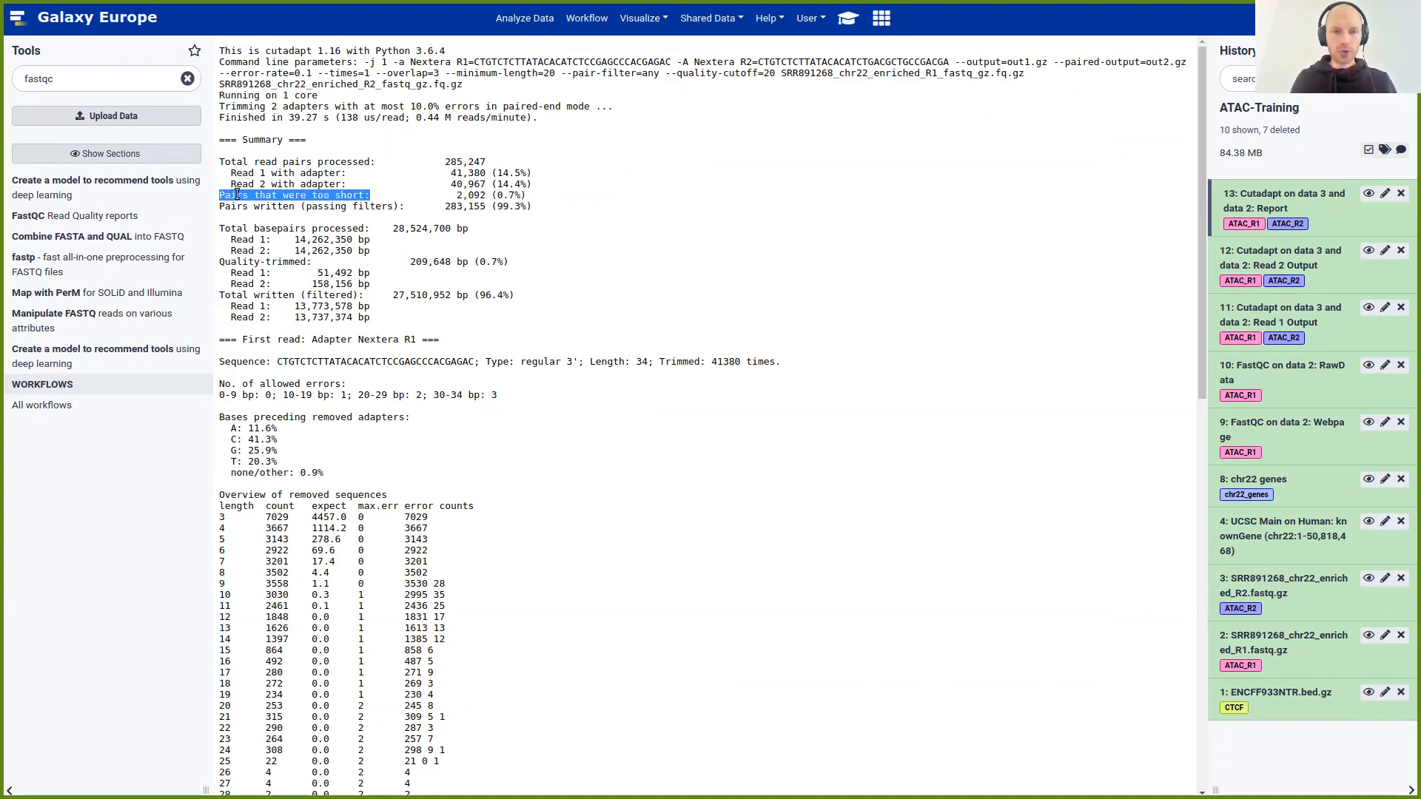
pyautogui.click(225, 209)
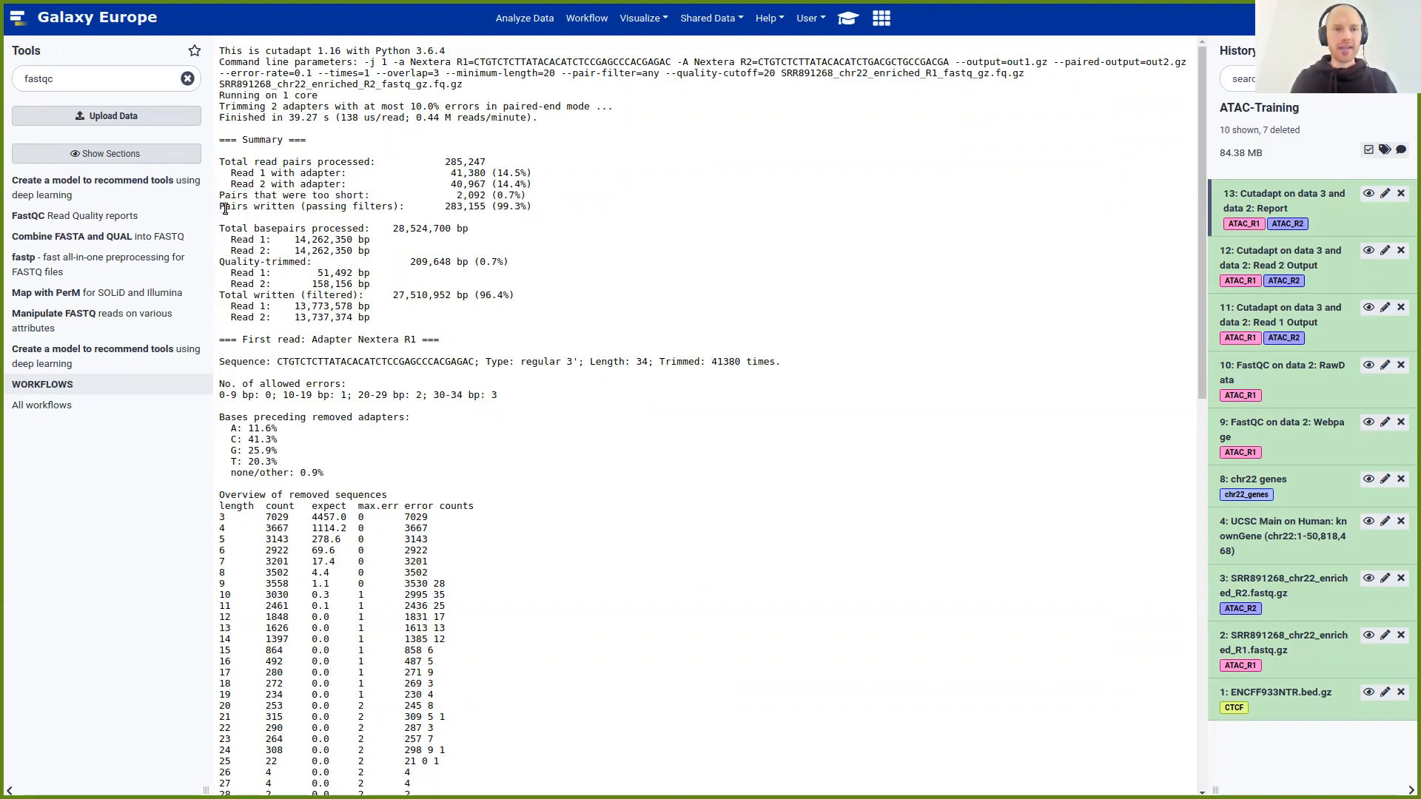
# Compare the total read pairs processed with the pairs written in the Cutadapt report and review the whole read-pair summary
pyautogui.moveTo(445, 162); pyautogui.dragTo(463, 166)
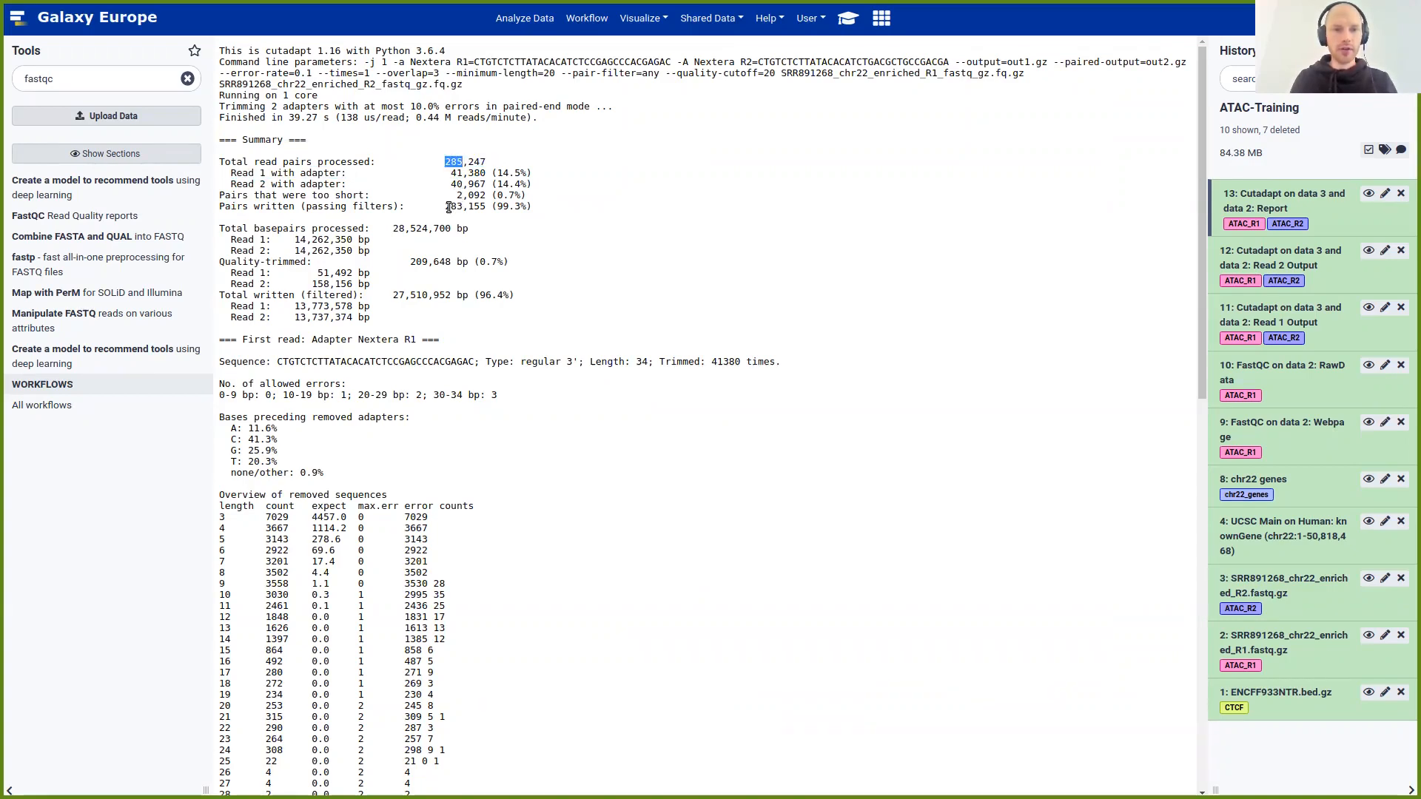
pyautogui.moveTo(449, 208); pyautogui.dragTo(534, 206)
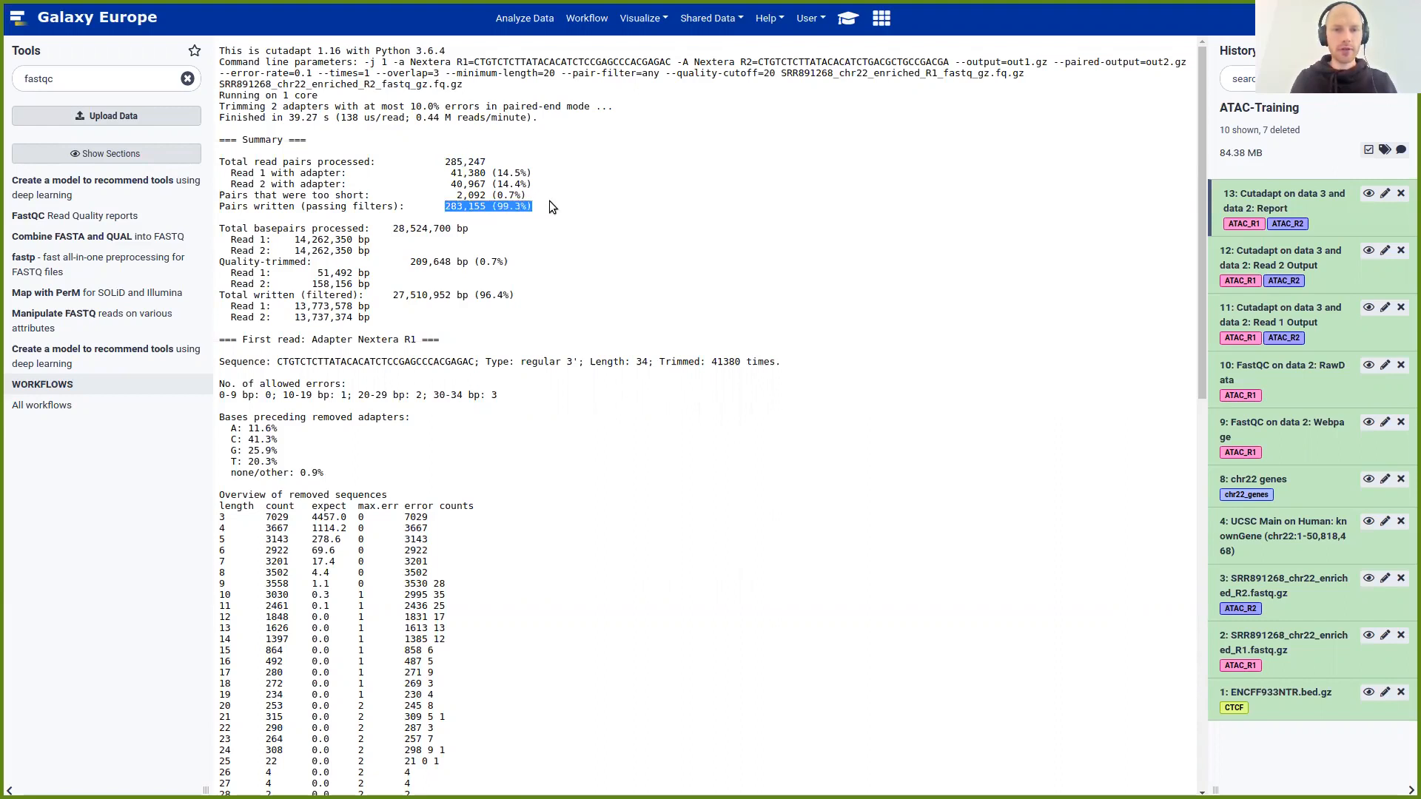
pyautogui.click(552, 189)
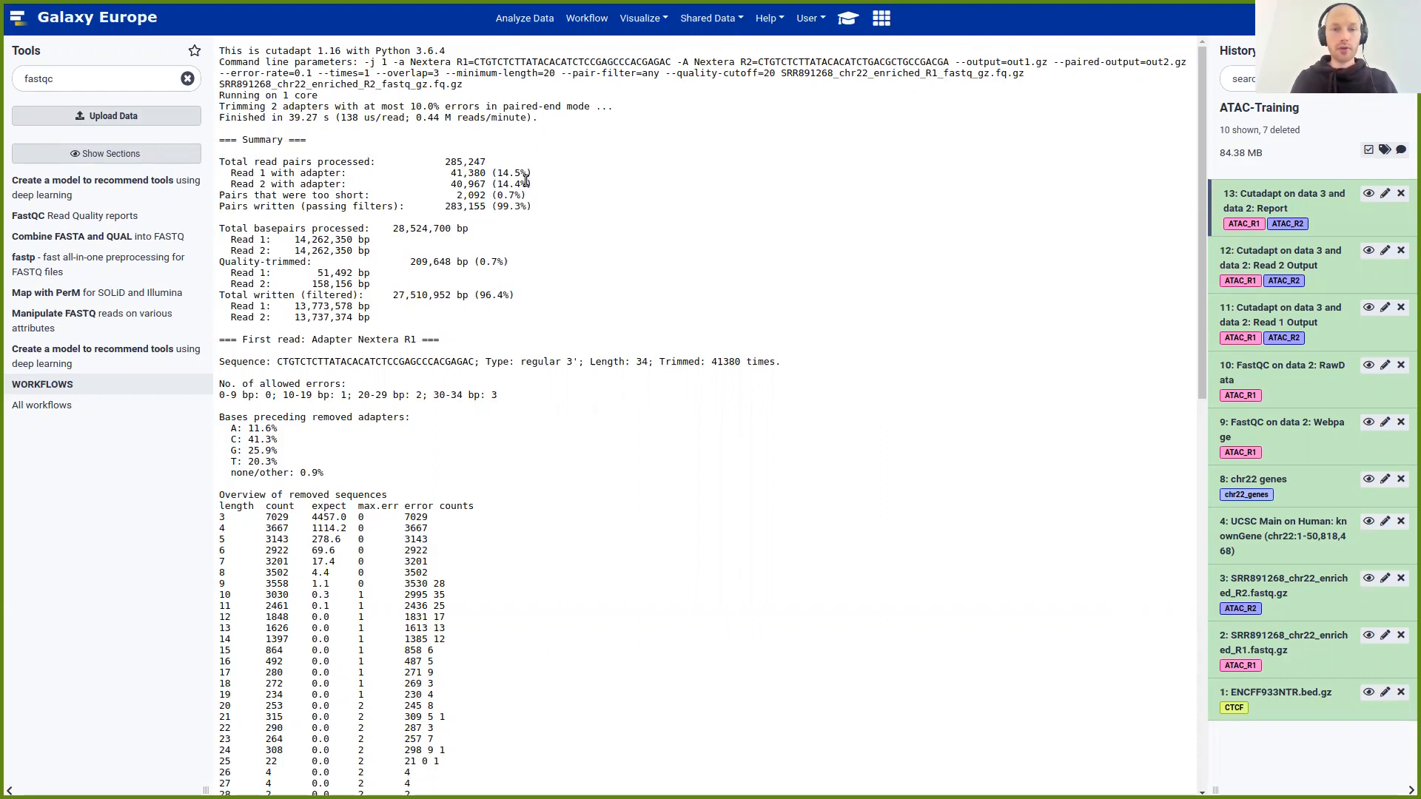
pyautogui.moveTo(497, 205); pyautogui.dragTo(235, 168)
pyautogui.click(237, 170)
pyautogui.moveTo(537, 213); pyautogui.dragTo(228, 162)
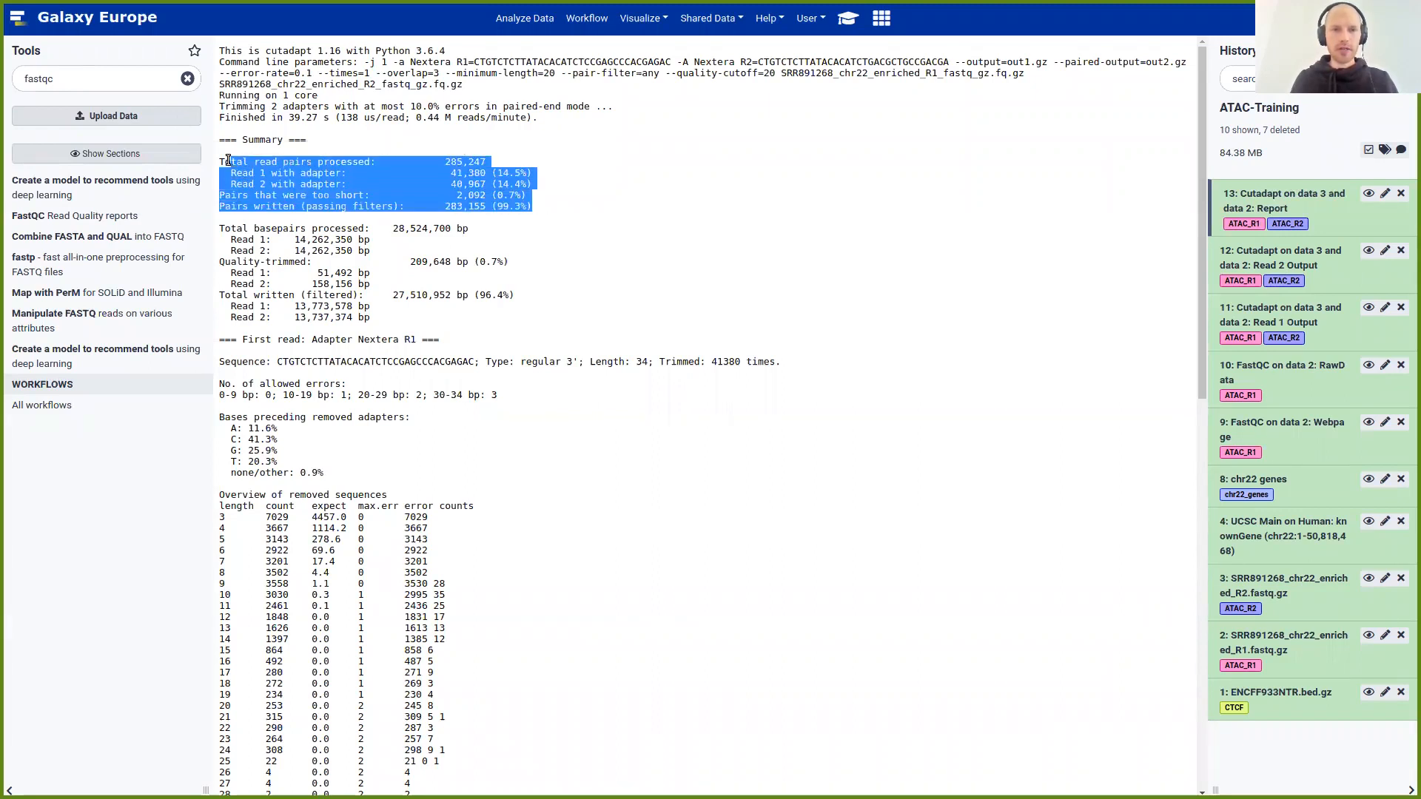
pyautogui.click(261, 179)
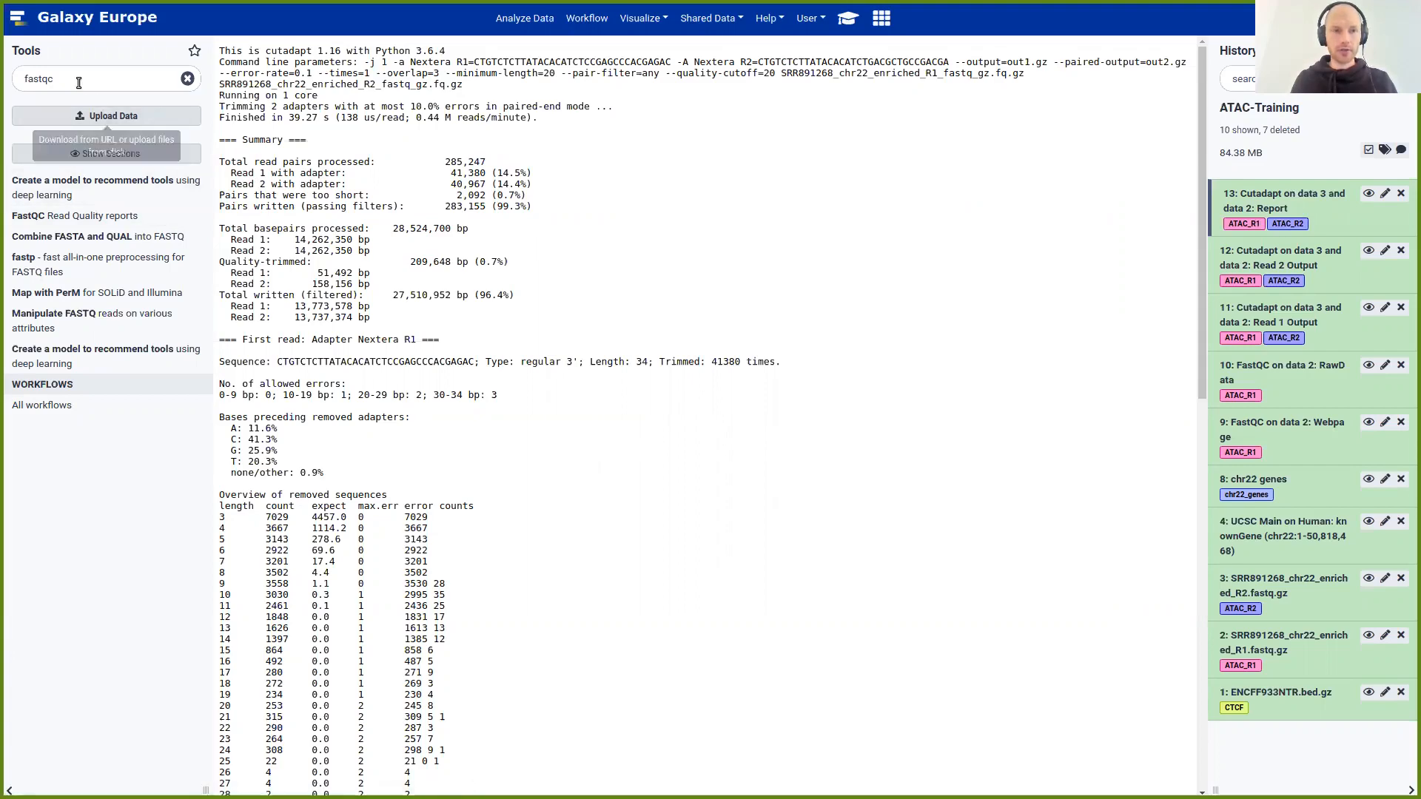
# Run FastQC on multiple datasets, using the Cutadapt Read 1 Output and Read 2 Output as short read data
pyautogui.click(66, 218)
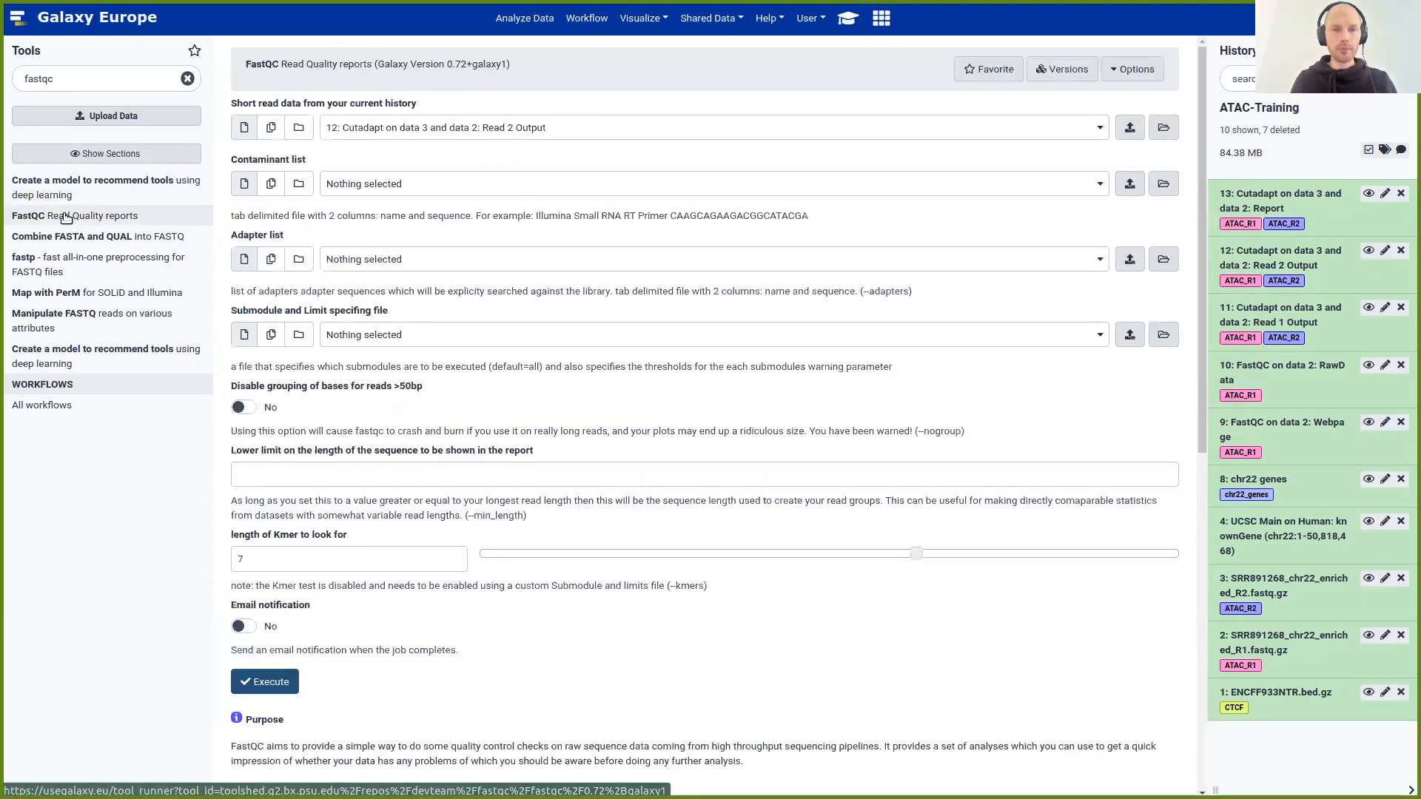
pyautogui.click(271, 129)
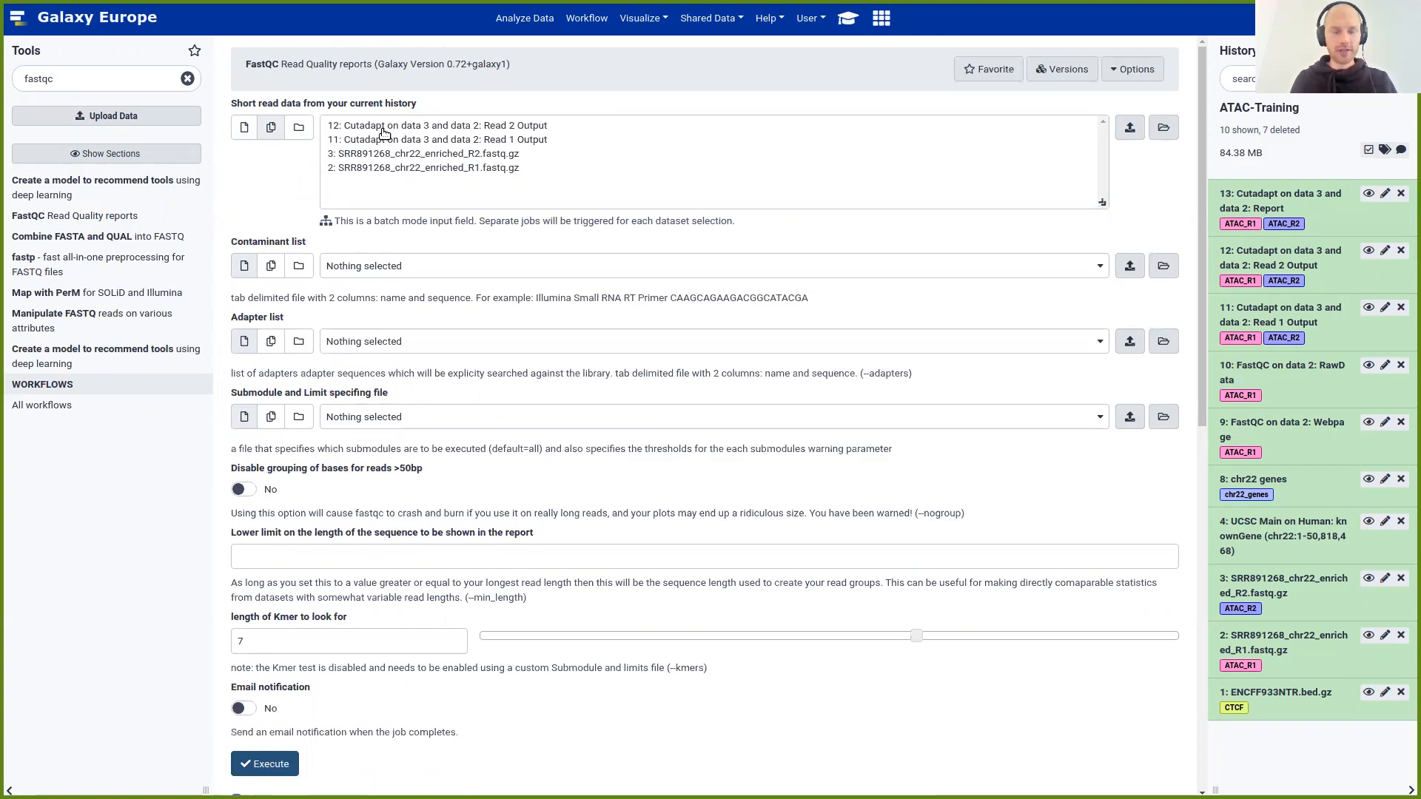
pyautogui.moveTo(384, 126); pyautogui.dragTo(388, 140)
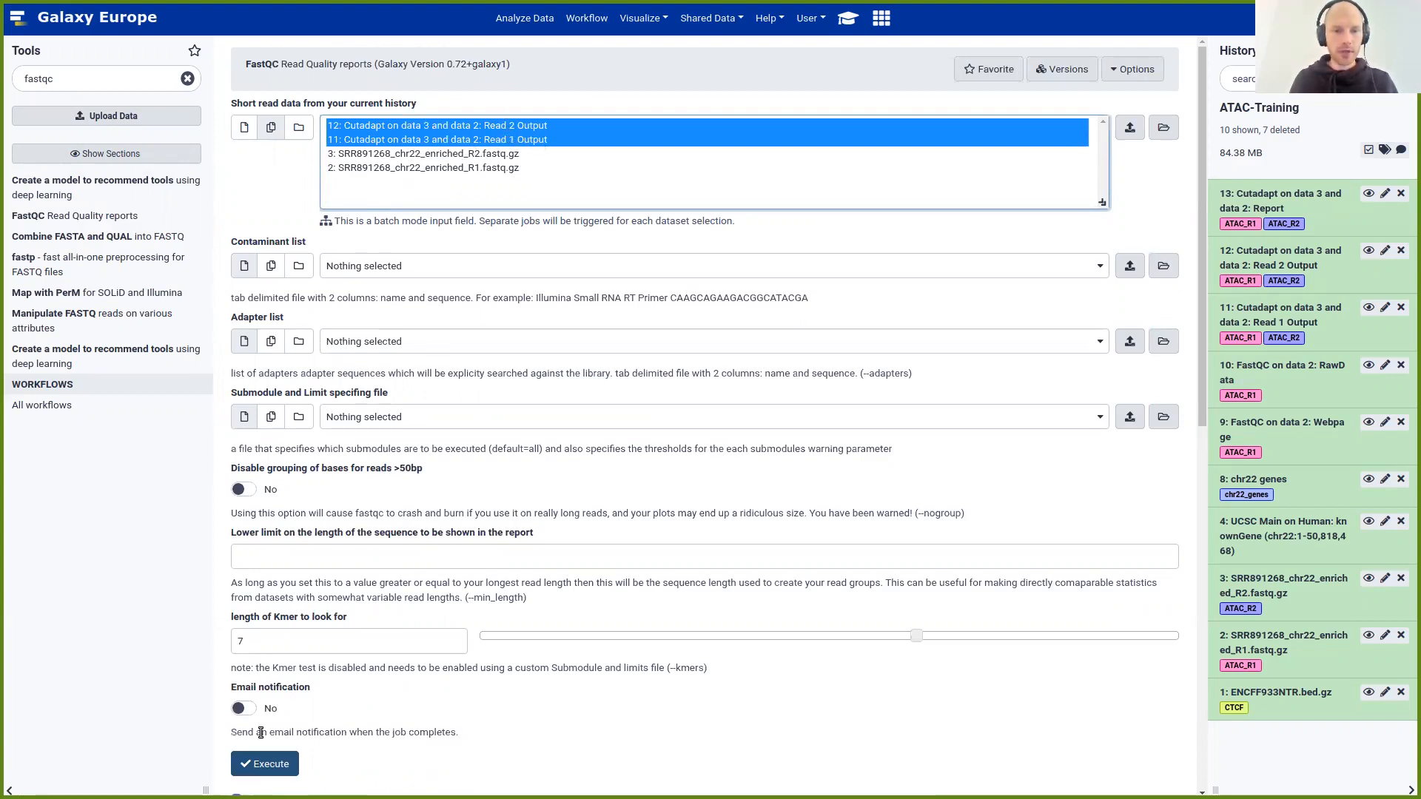
pyautogui.click(268, 766)
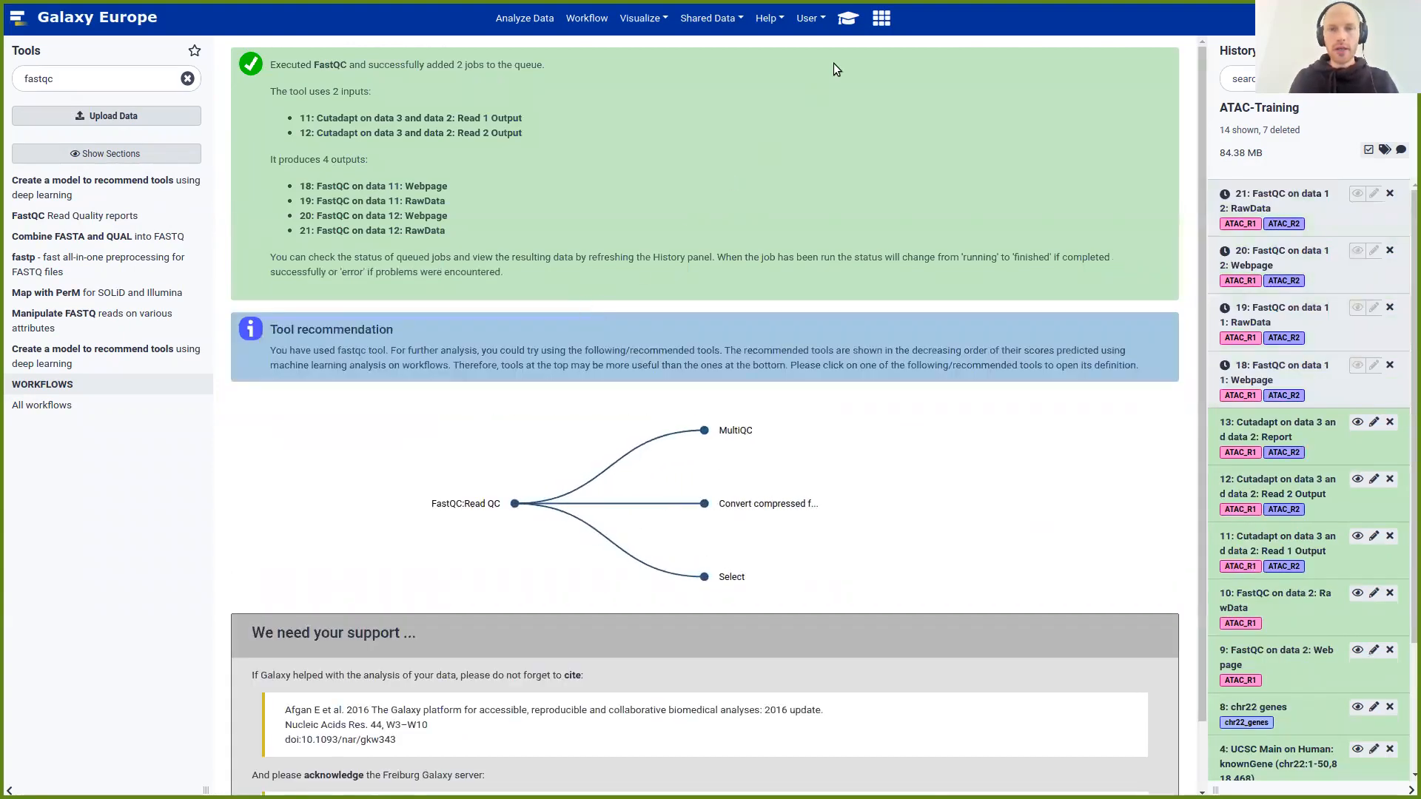
# Read the tutorial's introduction to mapping with Bowtie2, focusing on the --very-sensitive parameter and end-to-end mode
pyautogui.click(849, 19)
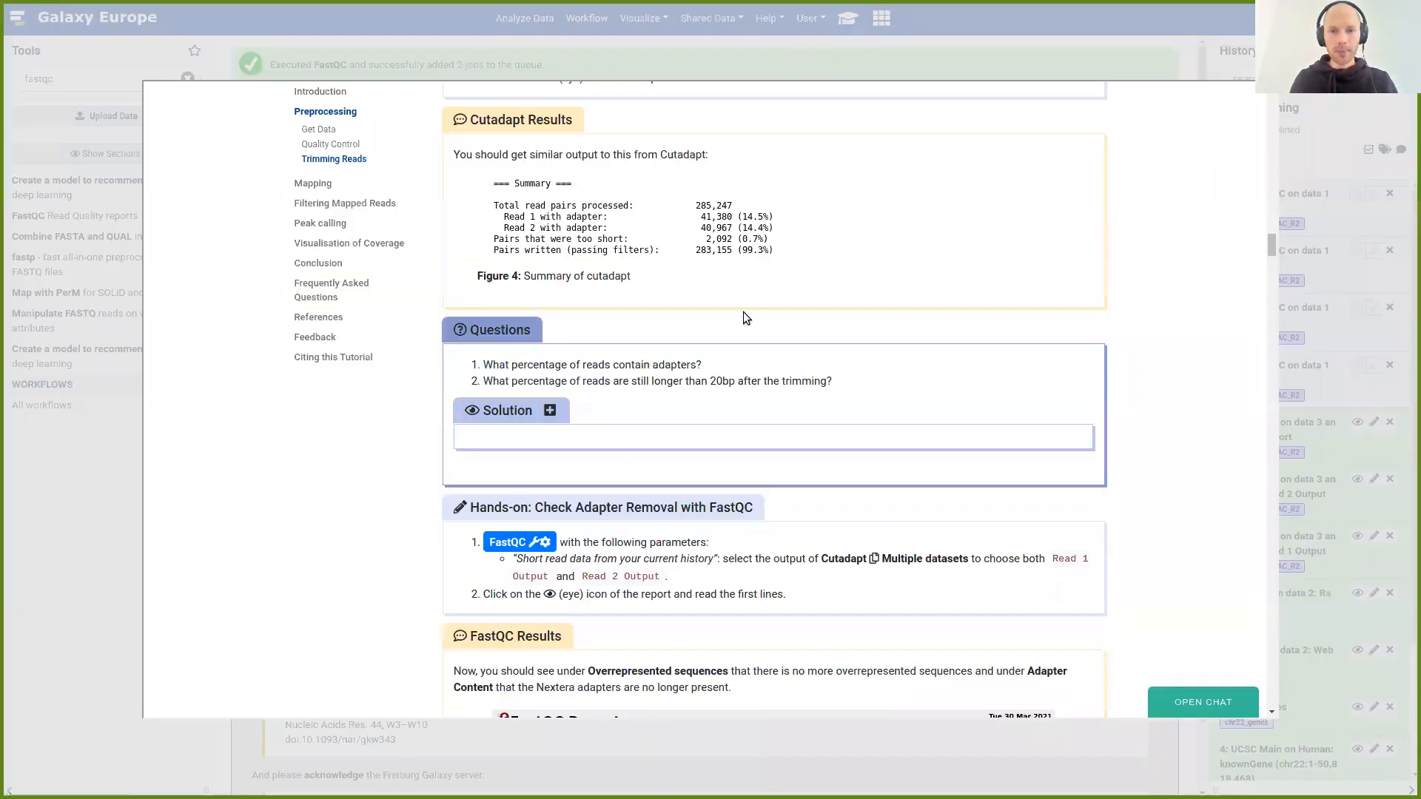
pyautogui.scroll(-10, 706, 291)
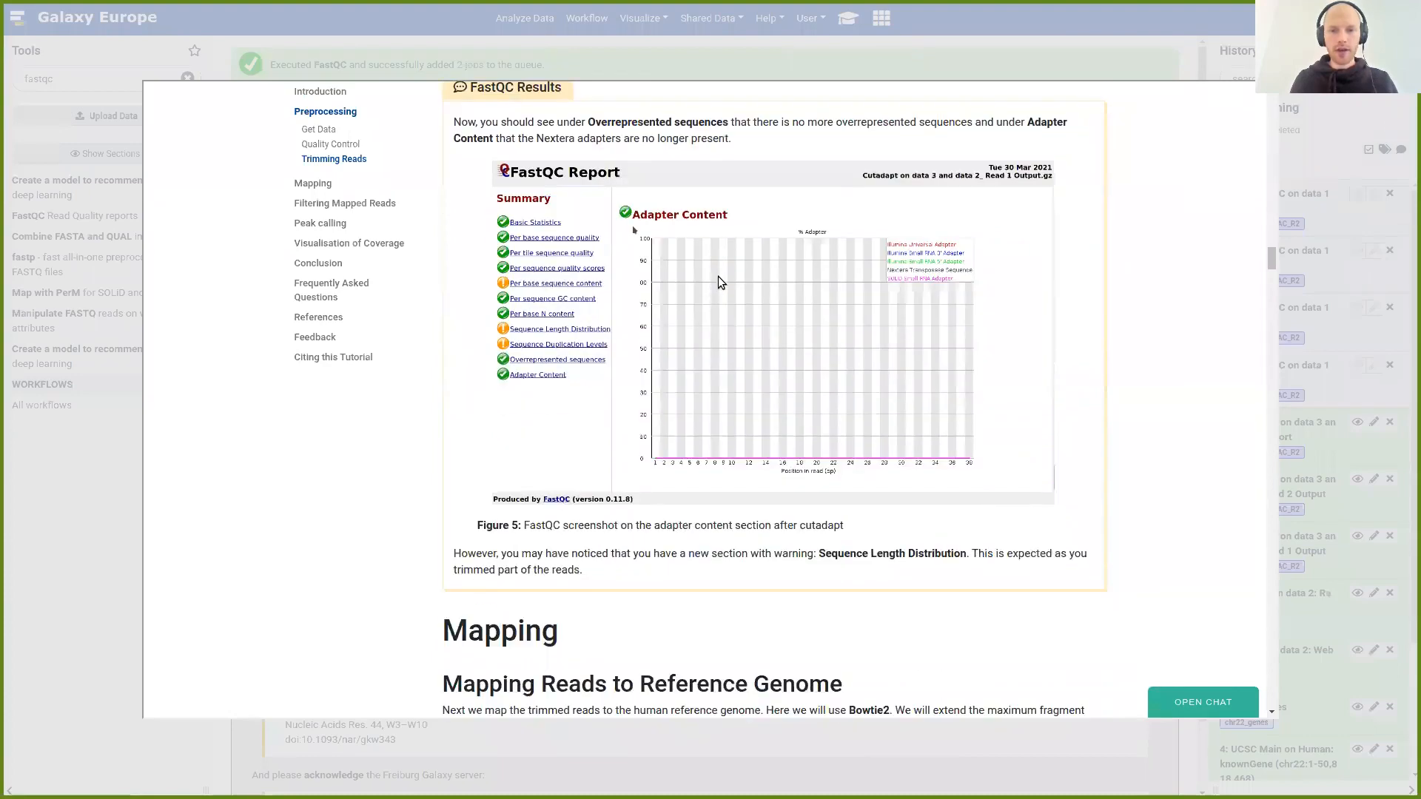
pyautogui.scroll(-3, 722, 267)
pyautogui.scroll(1, 715, 277)
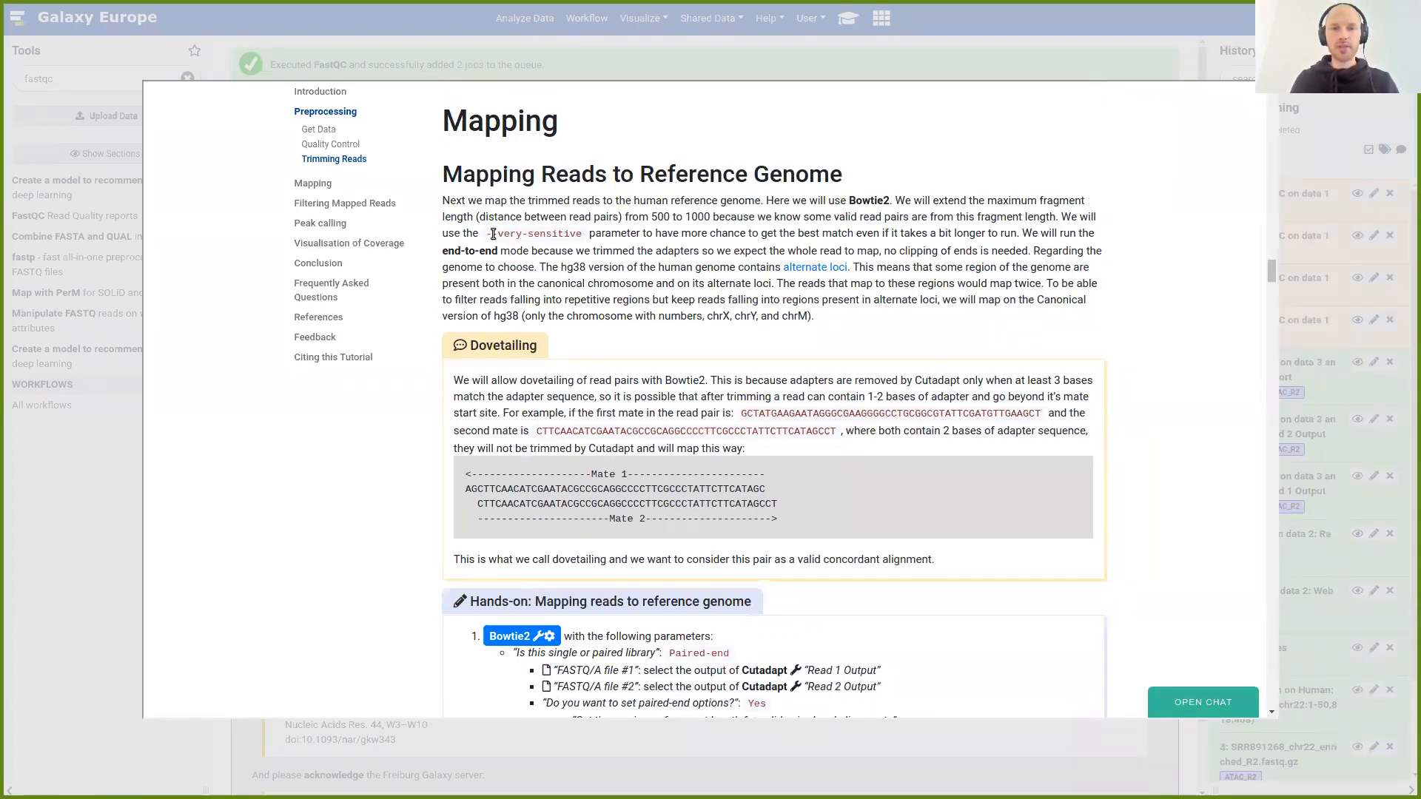
pyautogui.moveTo(489, 235); pyautogui.dragTo(583, 241)
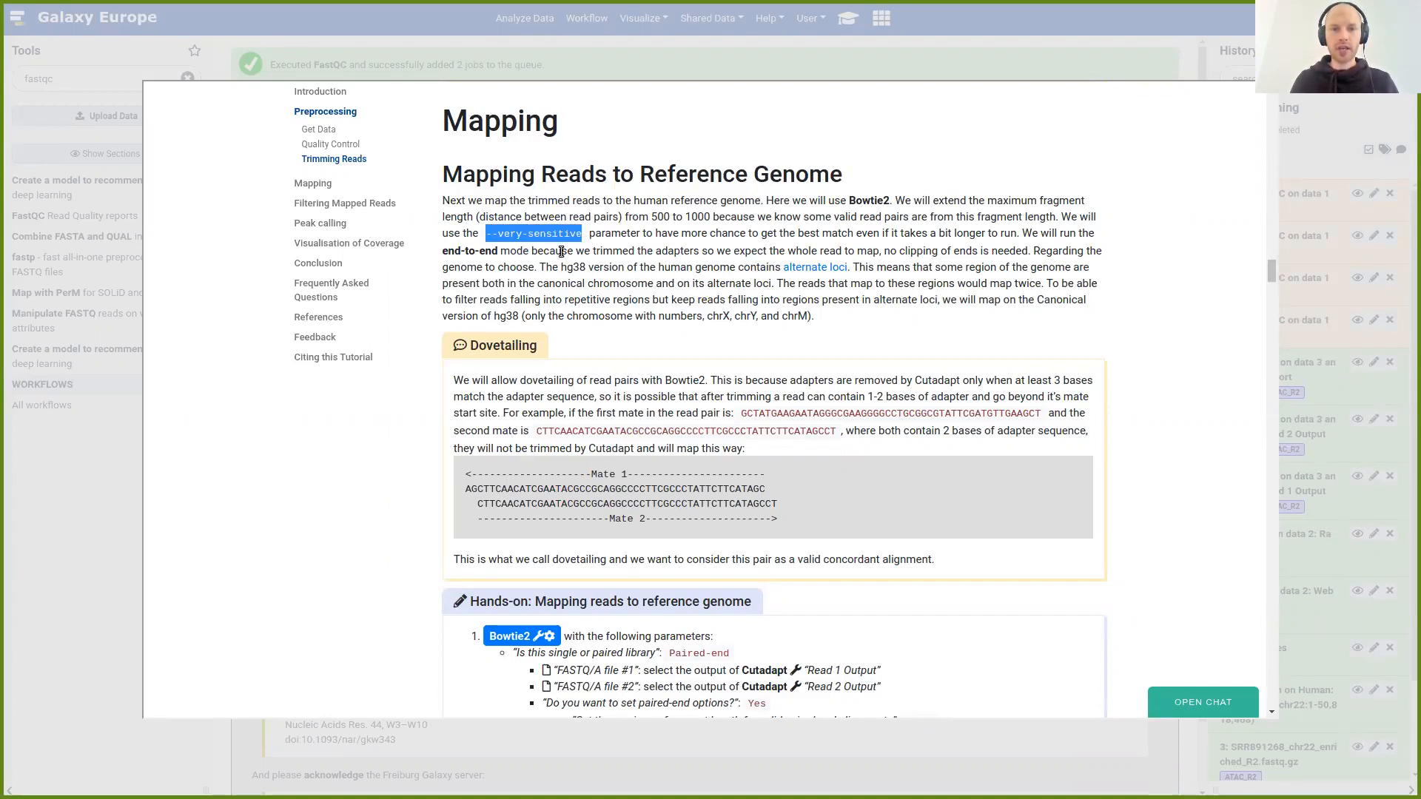
pyautogui.moveTo(528, 266); pyautogui.dragTo(536, 251)
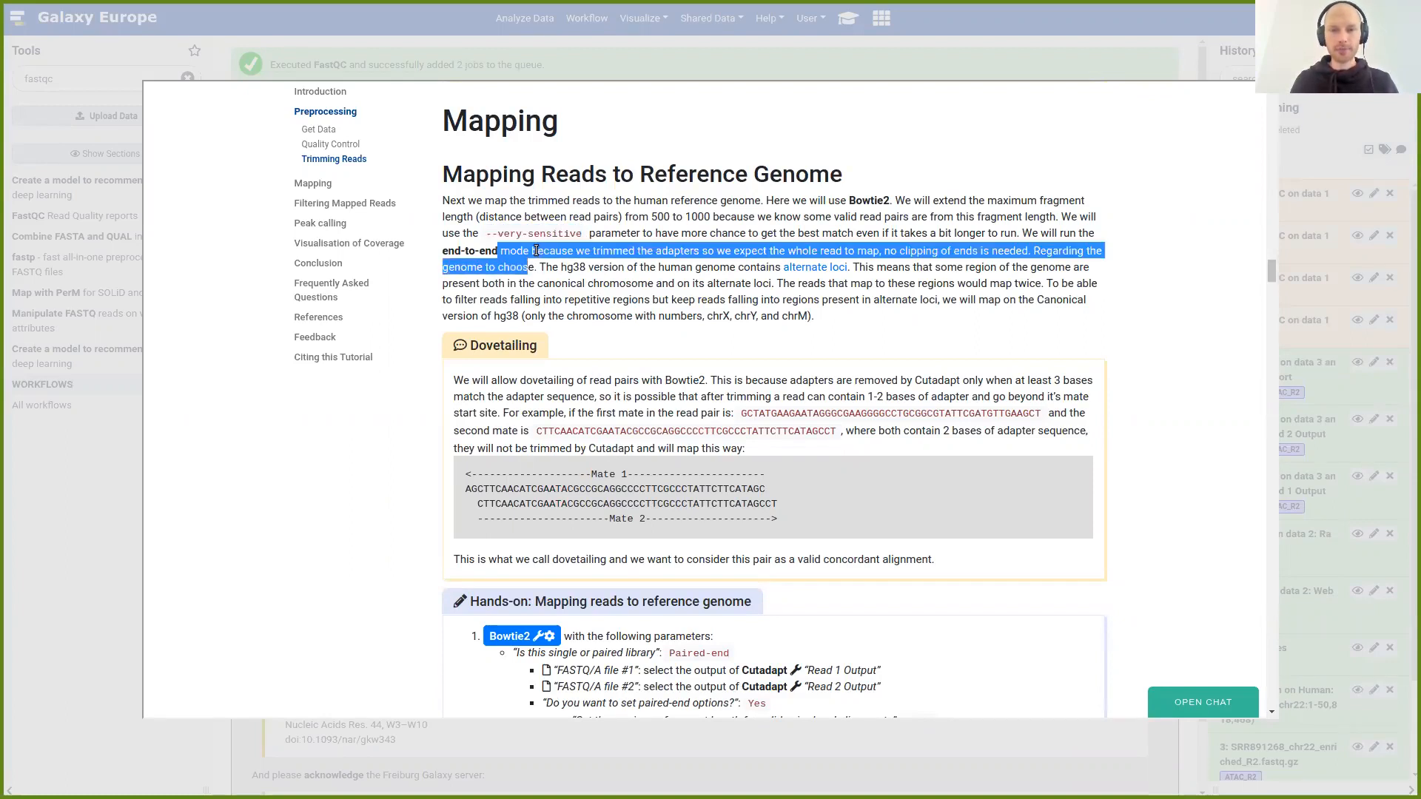
pyautogui.click(524, 235)
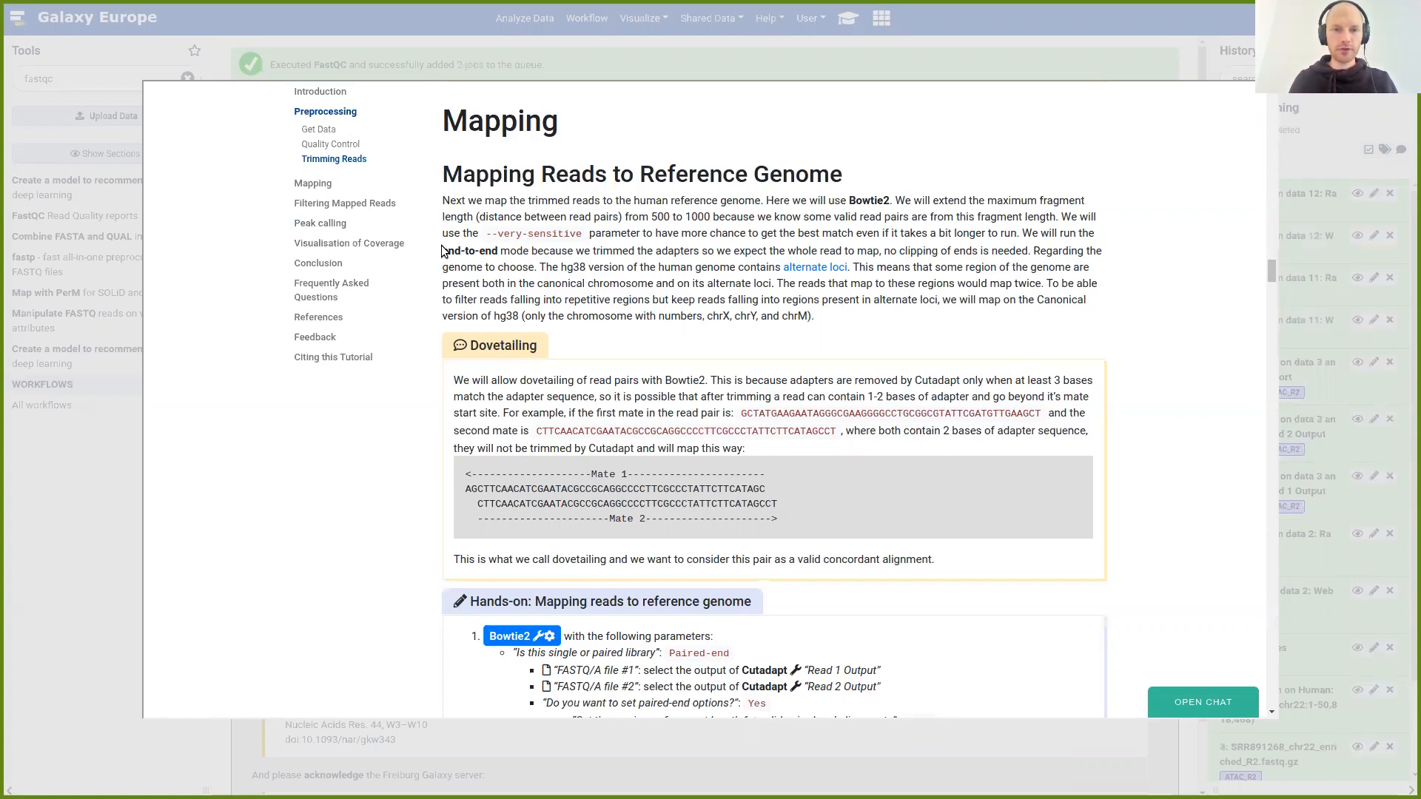
pyautogui.moveTo(444, 253); pyautogui.dragTo(529, 253)
pyautogui.click(534, 252)
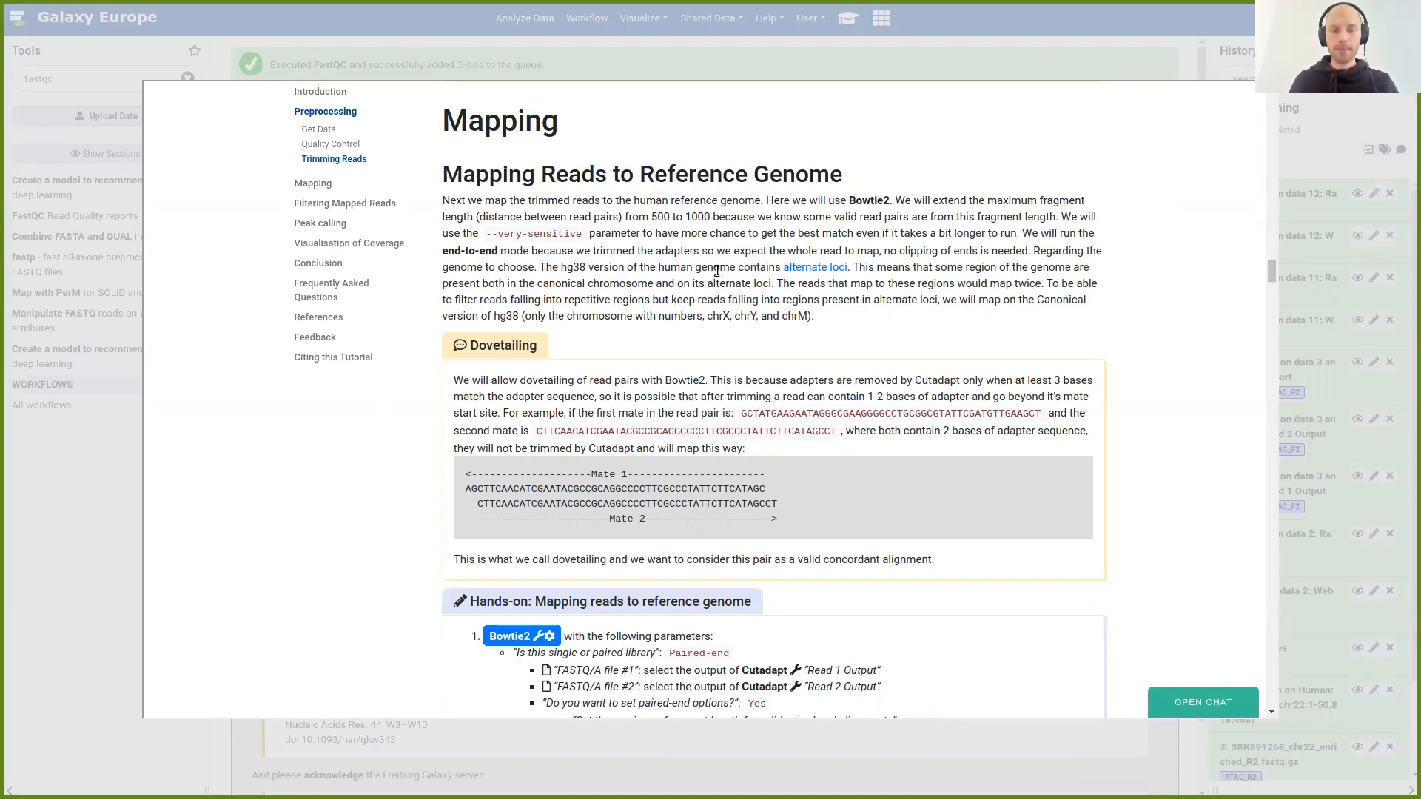
# Read the tutorial's Dovetailing explanation for Bowtie2 read pairs and close the training material
pyautogui.scroll(-2, 716, 270)
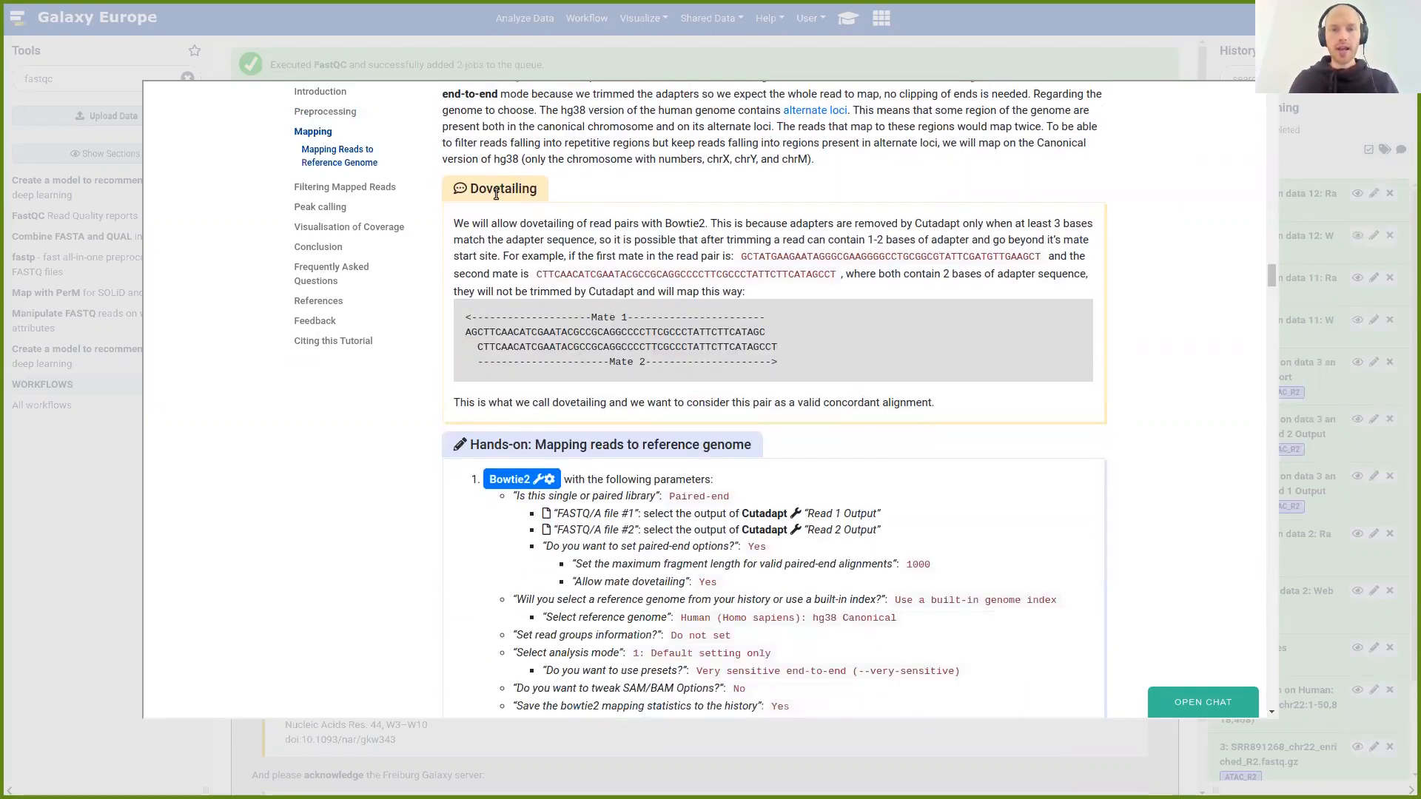
pyautogui.moveTo(470, 189); pyautogui.dragTo(535, 198)
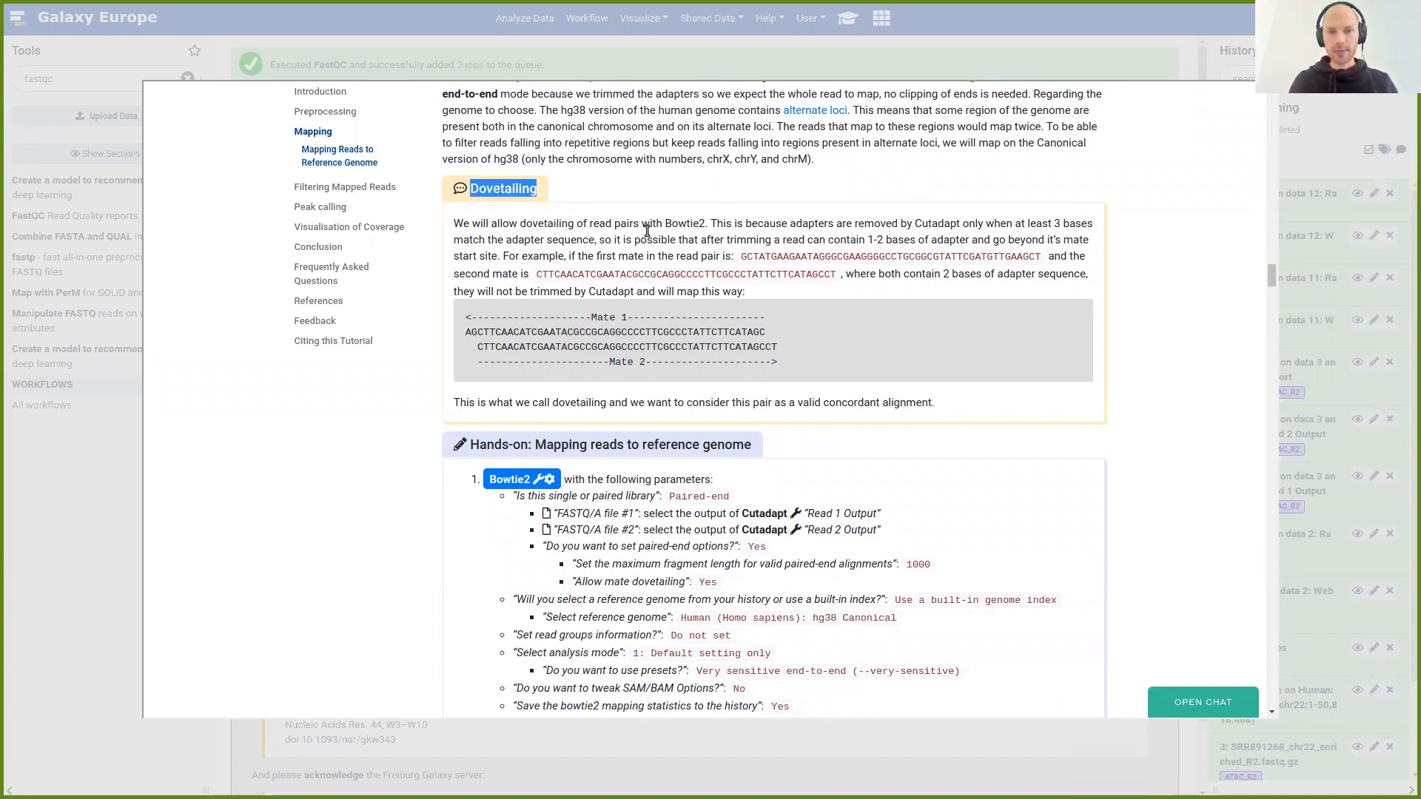
pyautogui.click(762, 234)
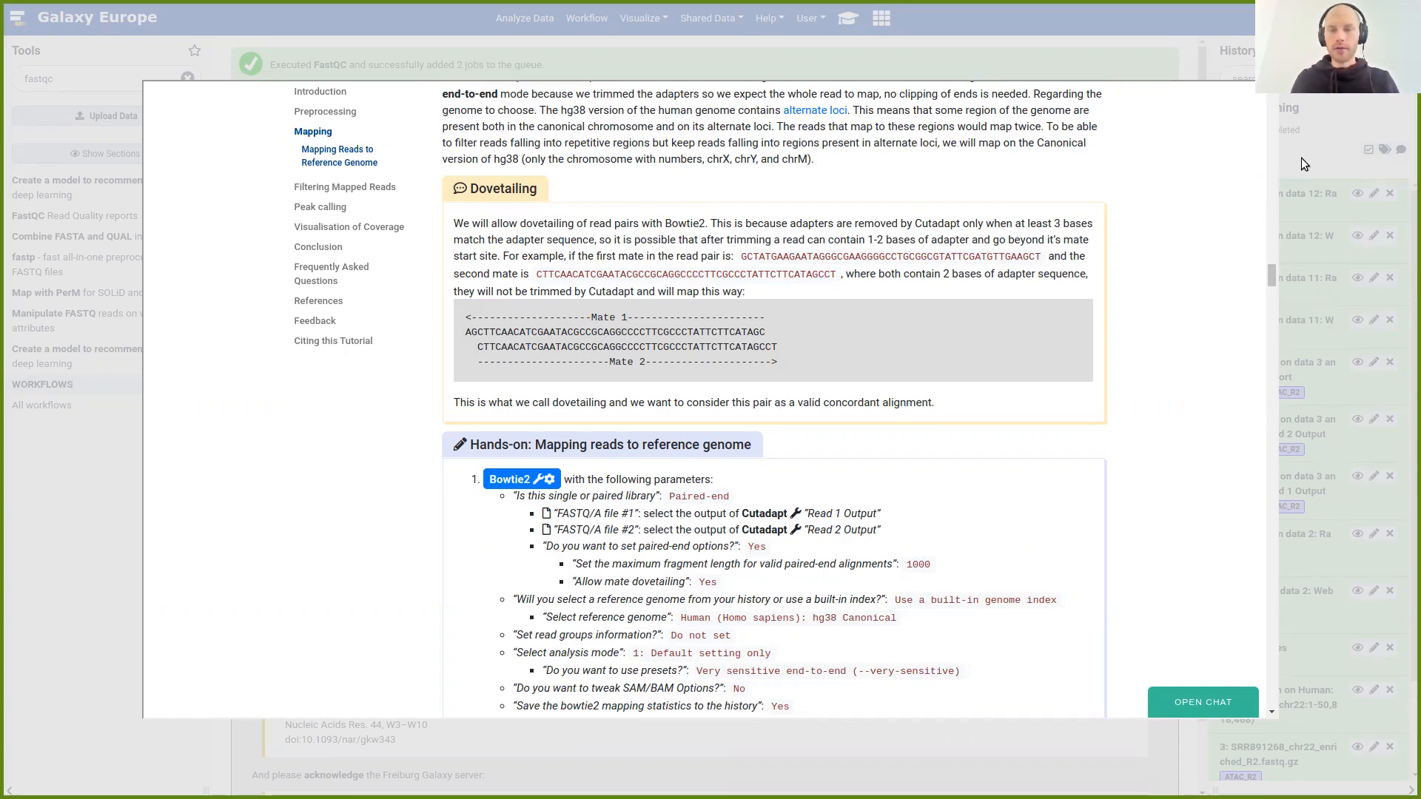
pyautogui.click(1186, 55)
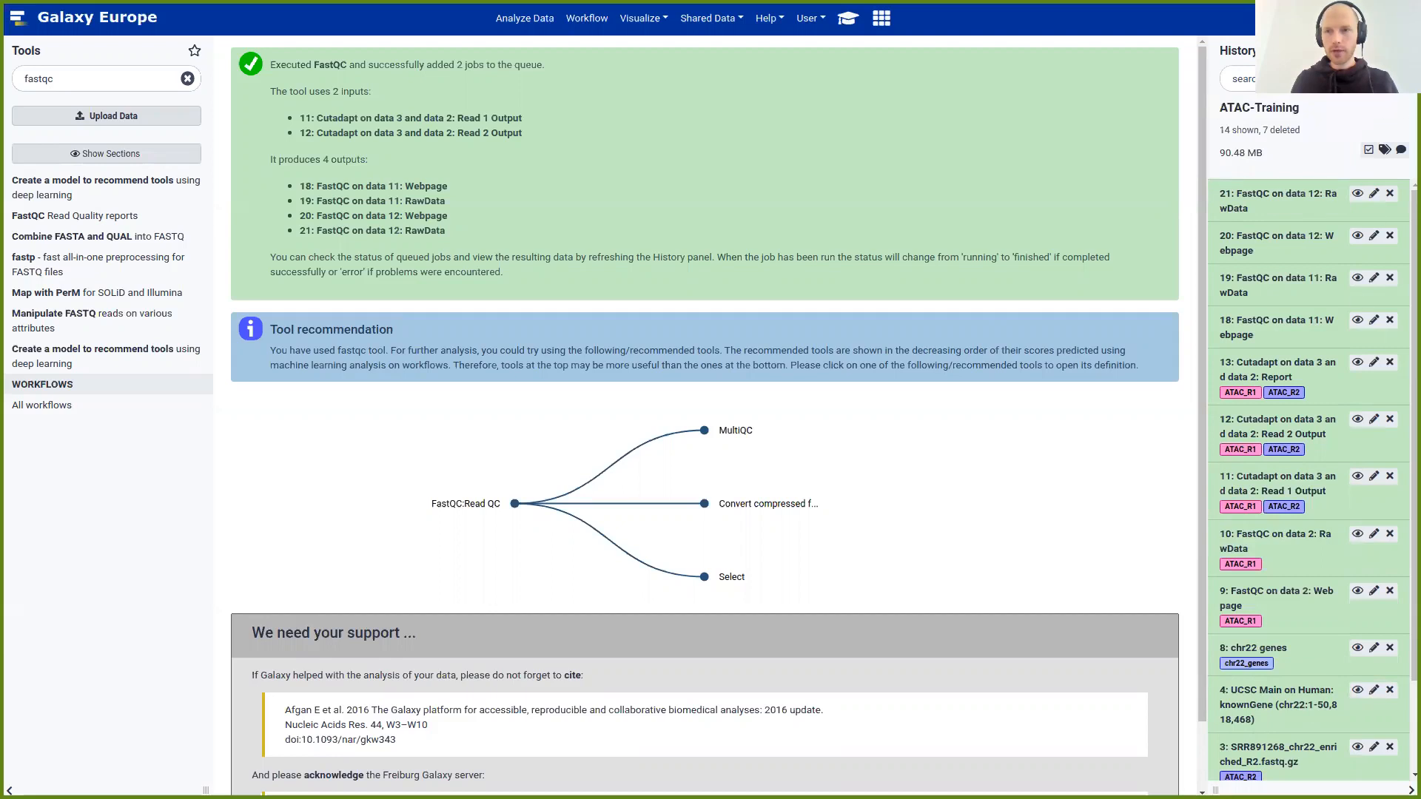
# Refresh the history and examine Overrepresented sequences and Adapter Content in the FastQC webpage for the trimmed Read 1 data
pyautogui.click(1352, 51)
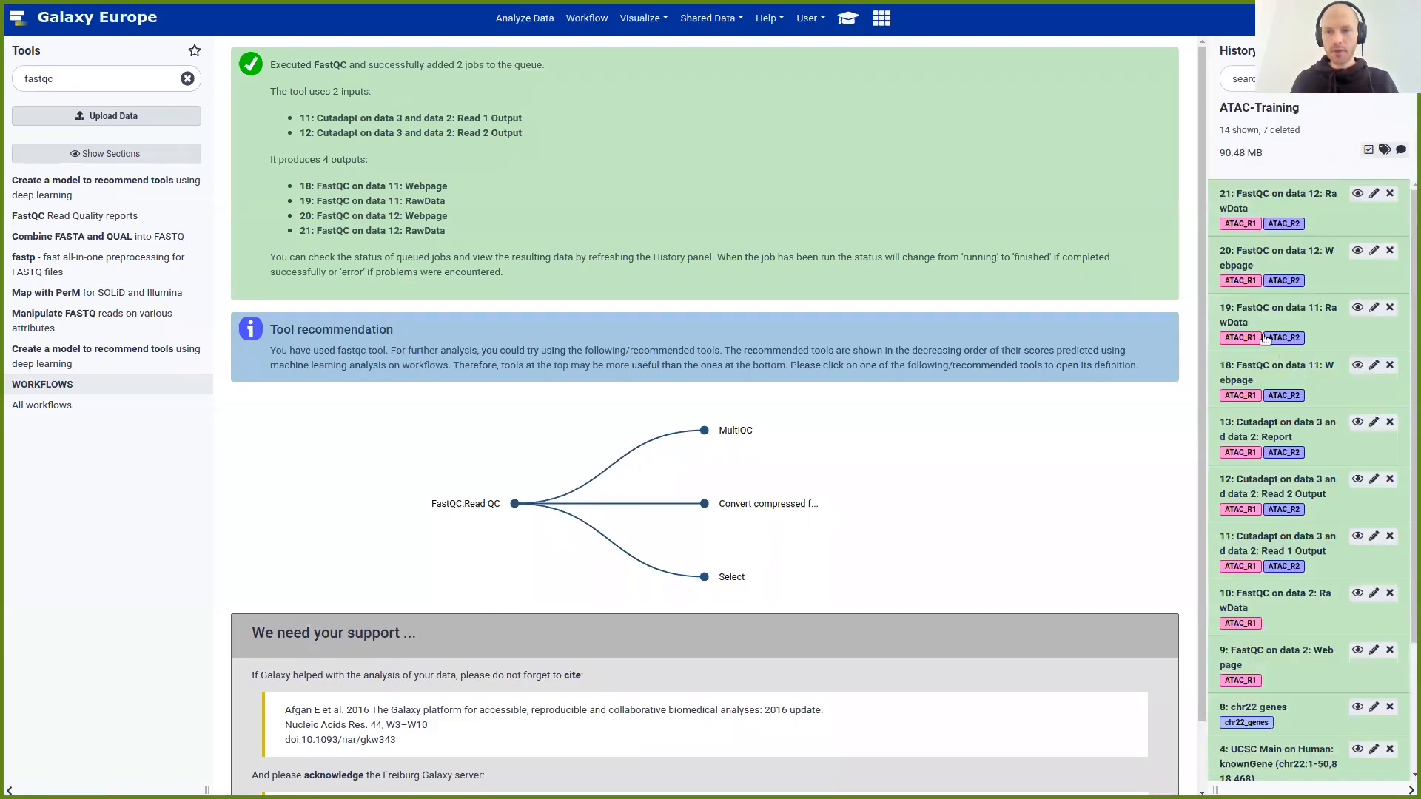
pyautogui.click(1359, 367)
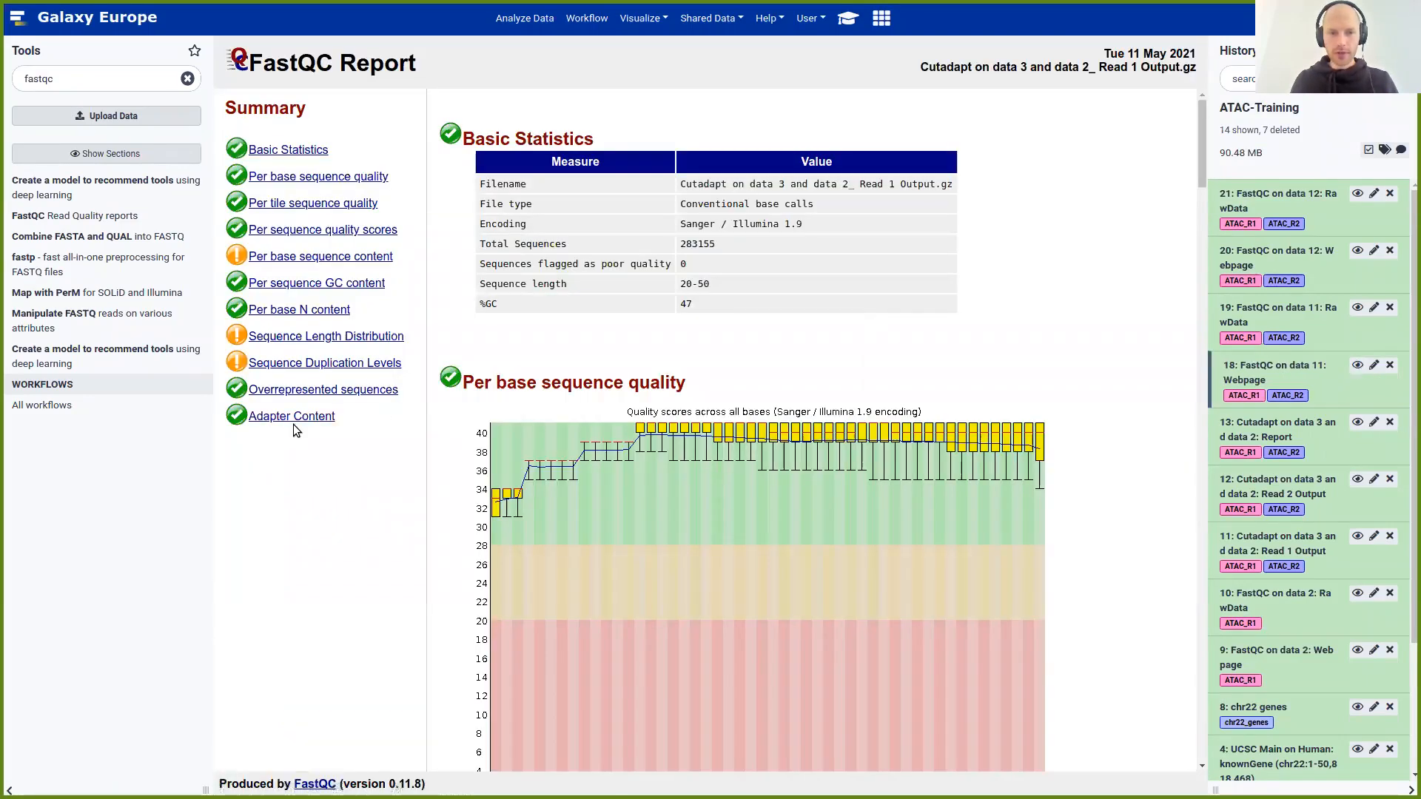
pyautogui.click(294, 423)
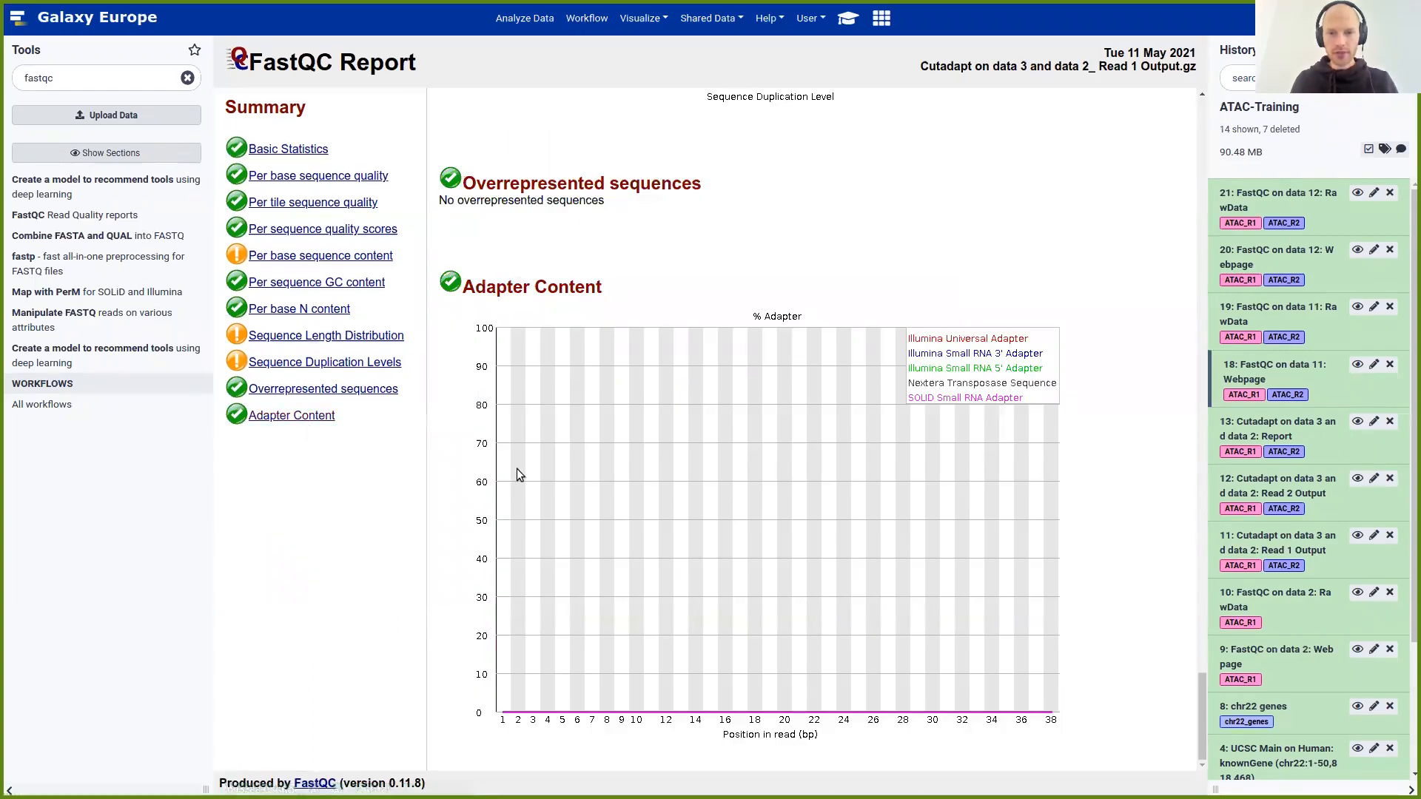
pyautogui.moveTo(486, 183); pyautogui.dragTo(700, 185)
pyautogui.click(666, 221)
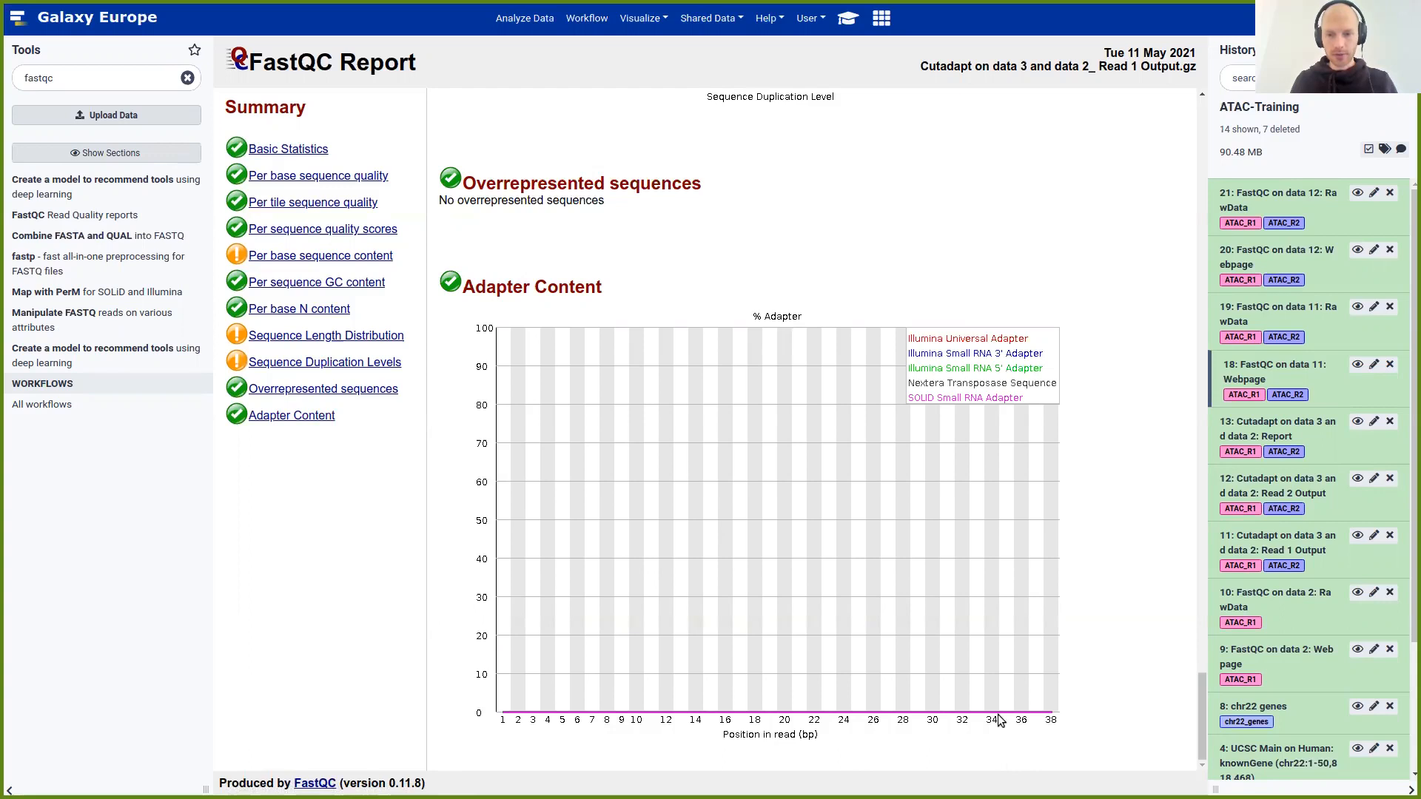
# Check Adapter Content in the trimmed Read 2 FastQC webpage and compare Total Sequences between the Read 2 and Read 1 reports
pyautogui.click(1359, 251)
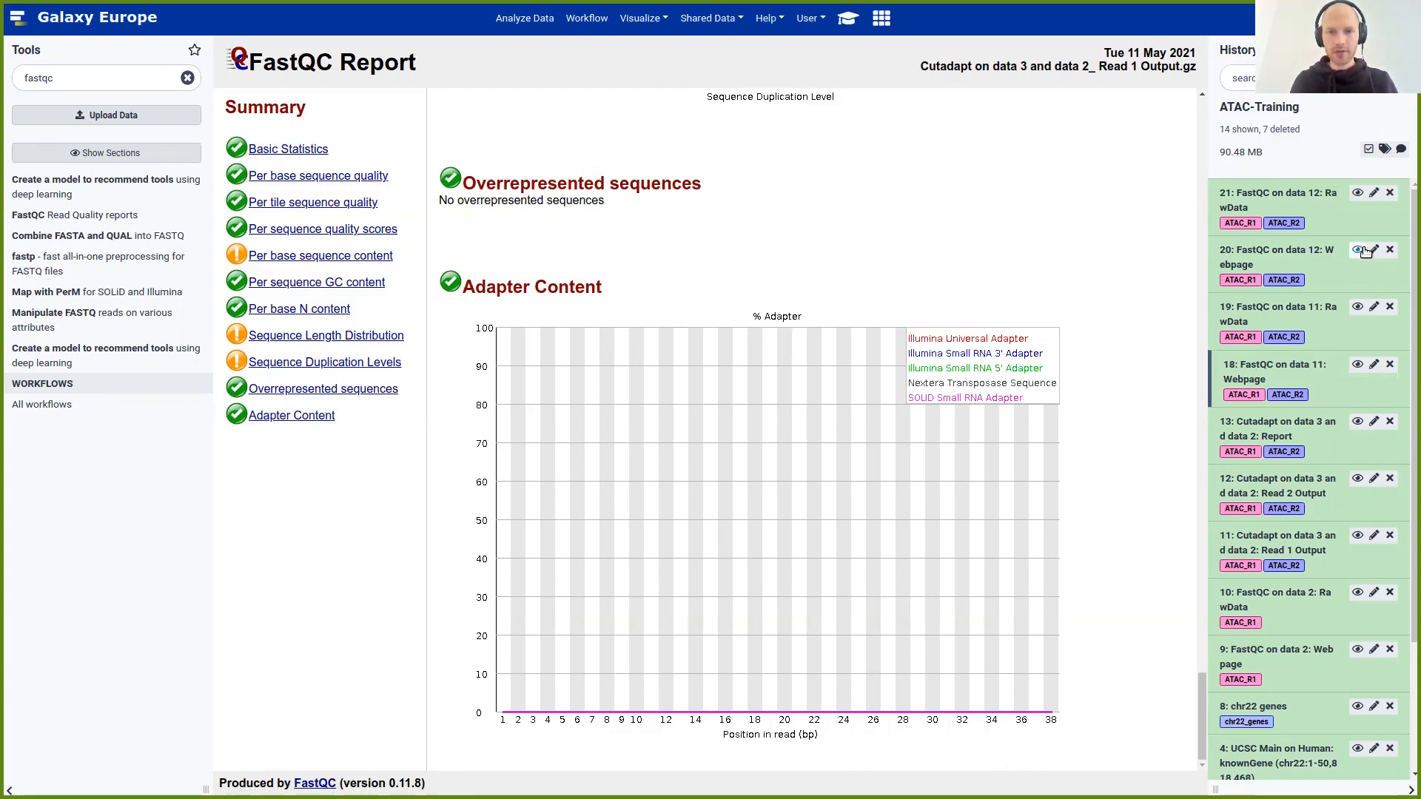
pyautogui.click(300, 416)
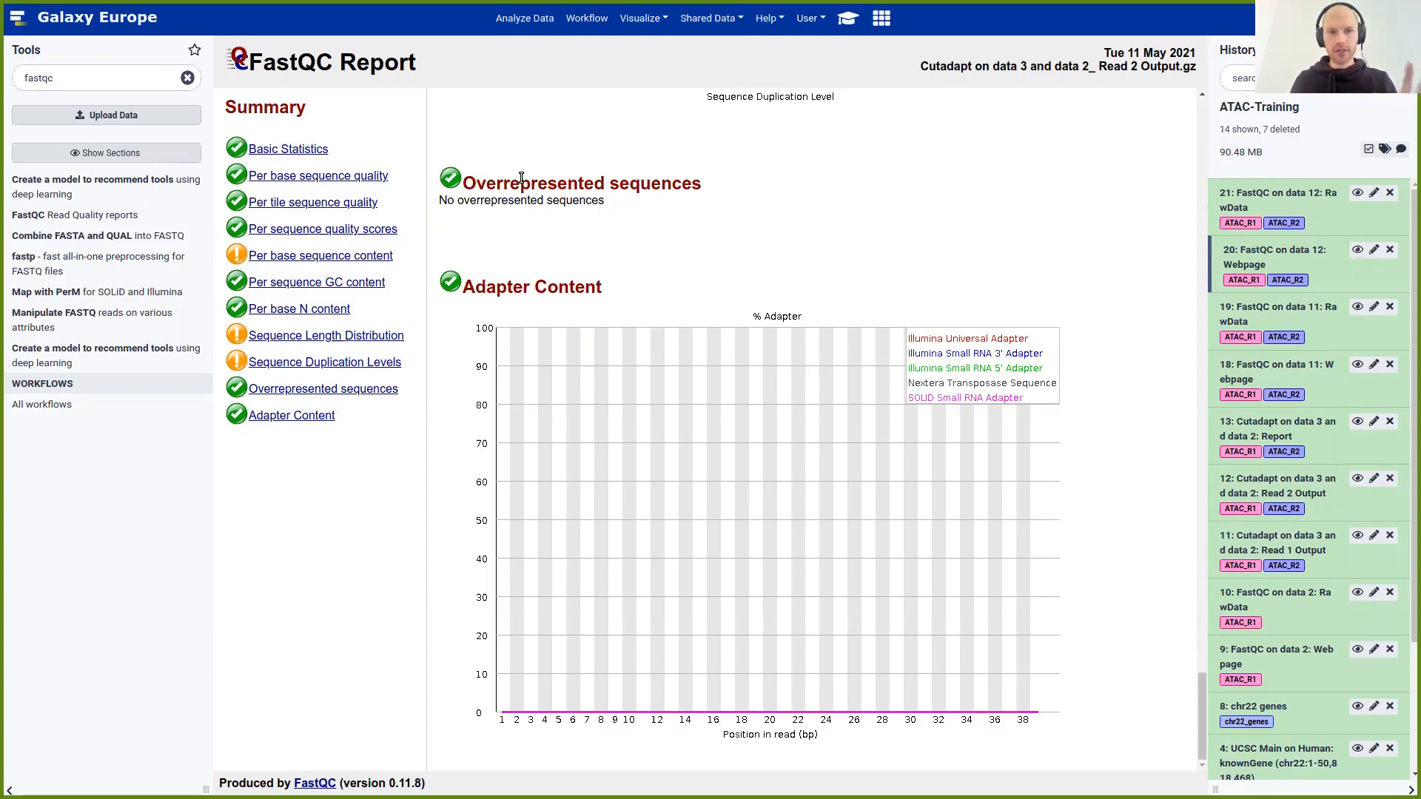
pyautogui.click(309, 147)
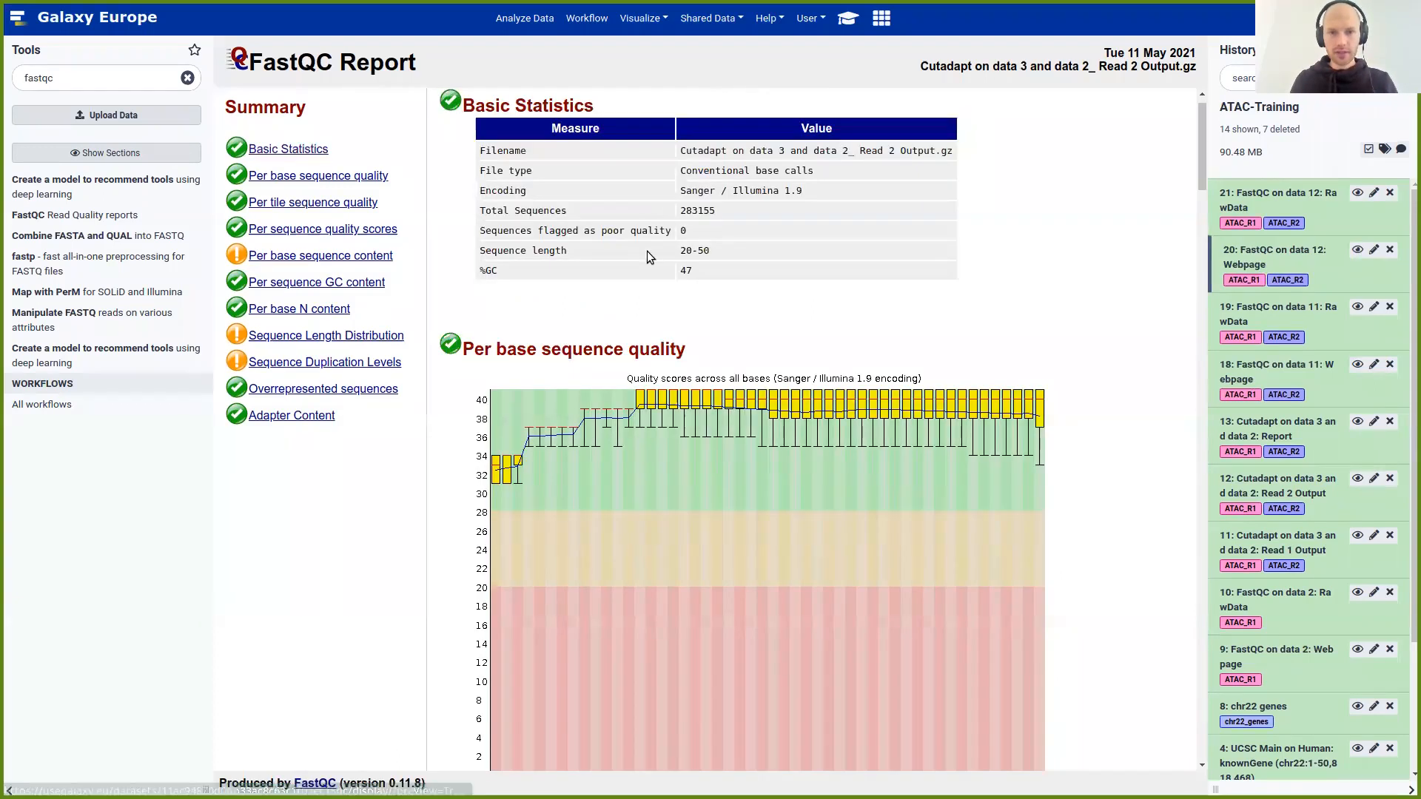
pyautogui.moveTo(678, 211); pyautogui.dragTo(716, 211)
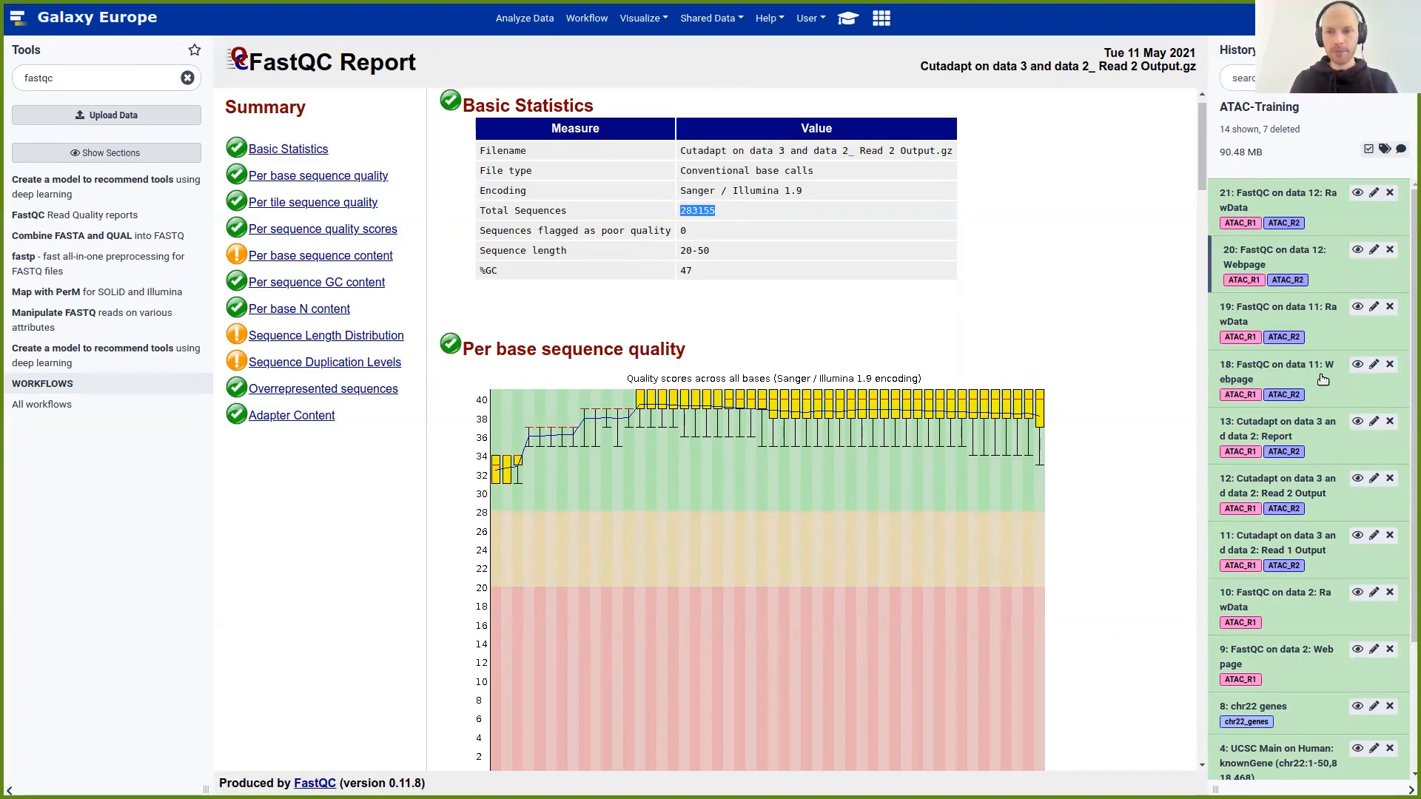
pyautogui.click(1358, 365)
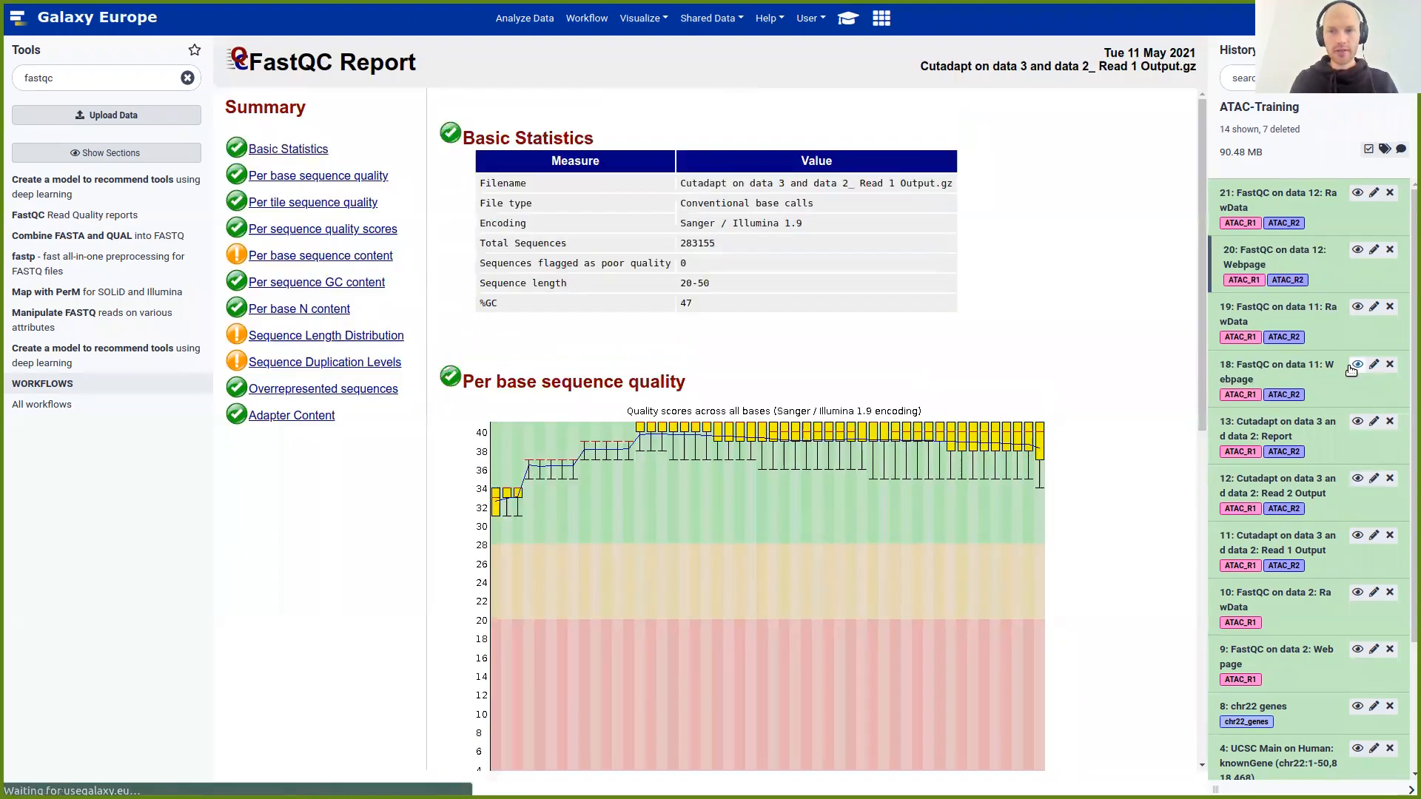
pyautogui.doubleClick(696, 249)
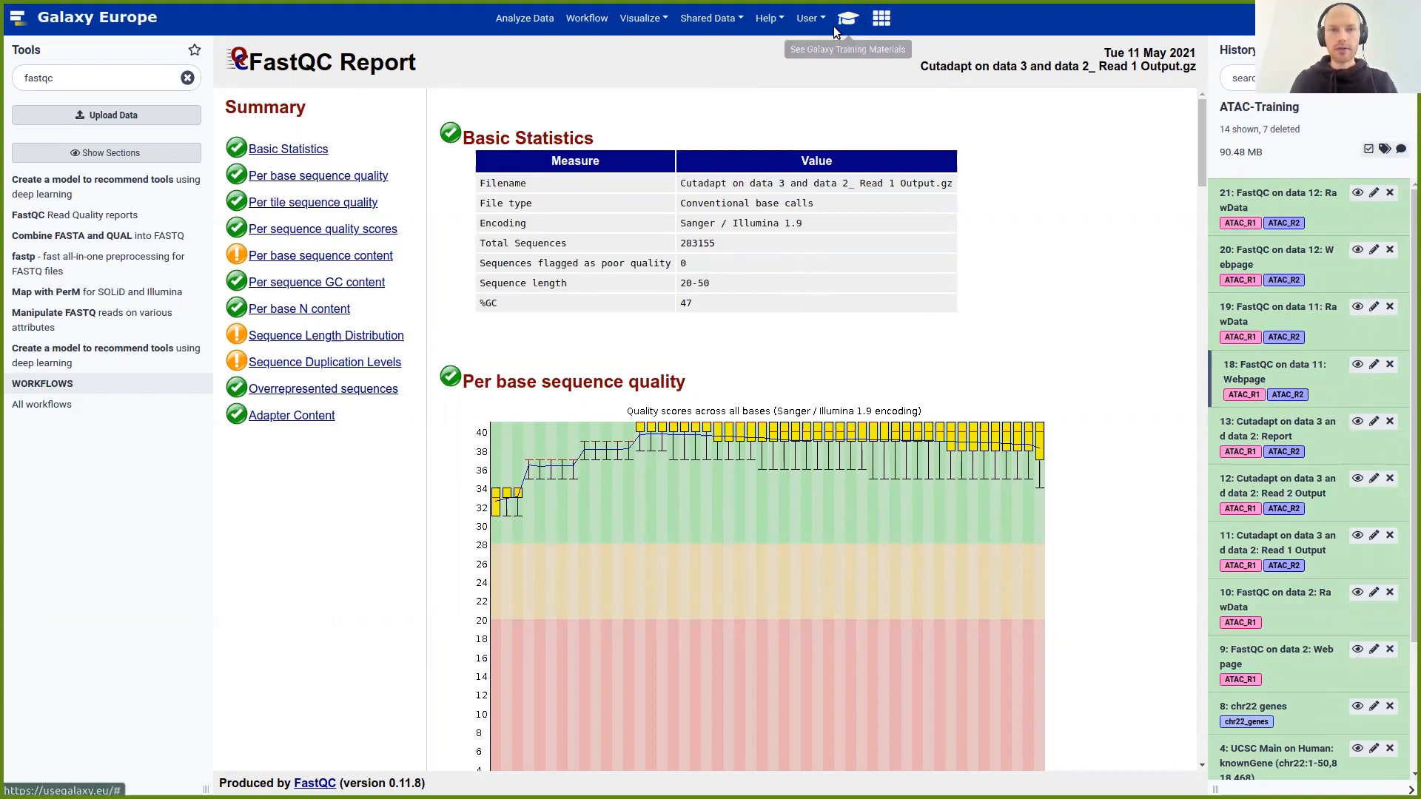
# Open the Bowtie2 tool form from the tutorial's "Mapping reads to reference genome" hands-on section
pyautogui.click(855, 21)
pyautogui.scroll(-3, 616, 374)
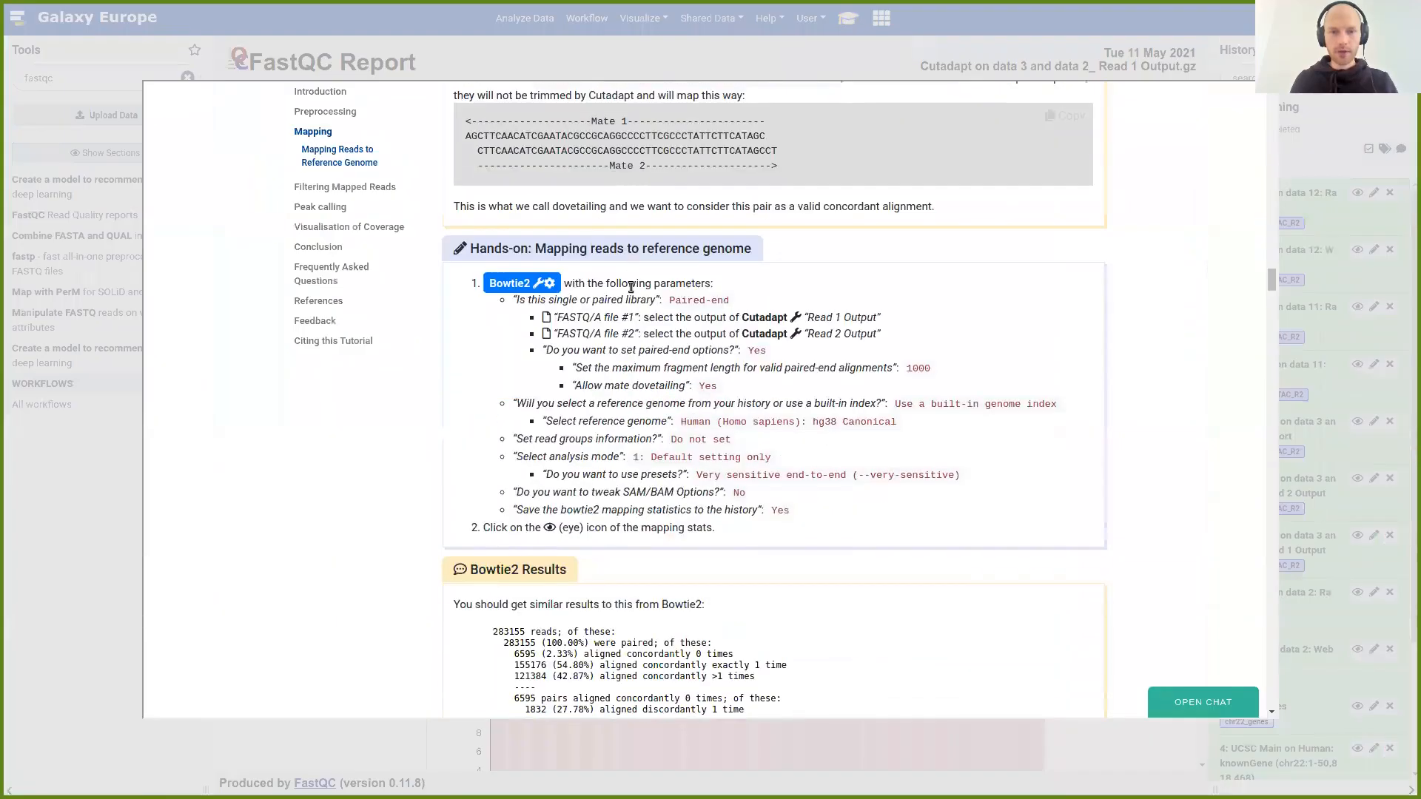
pyautogui.click(518, 288)
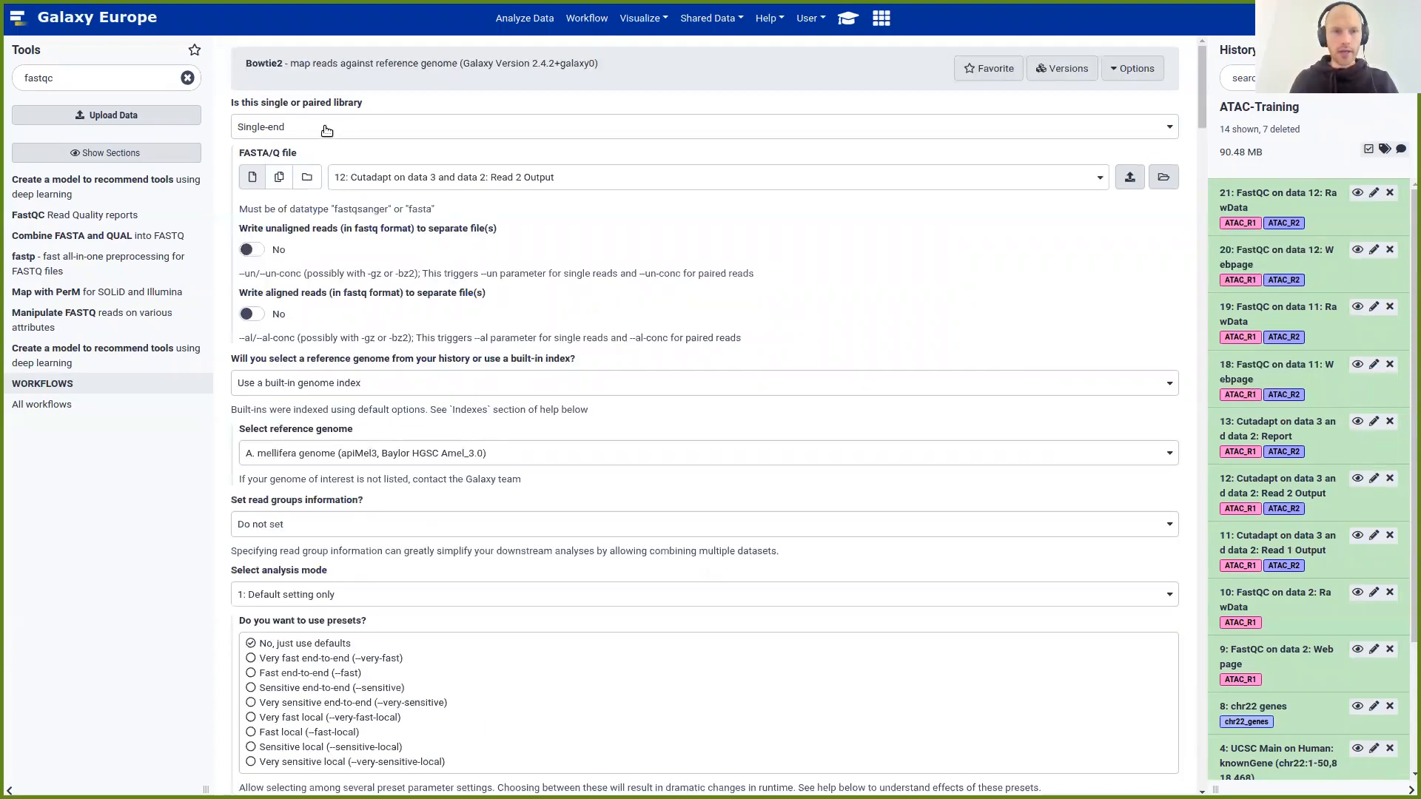
# Set the library type to Paired-end and choose Cutadapt Read 1 Output as FASTA/Q file #1
pyautogui.click(275, 133)
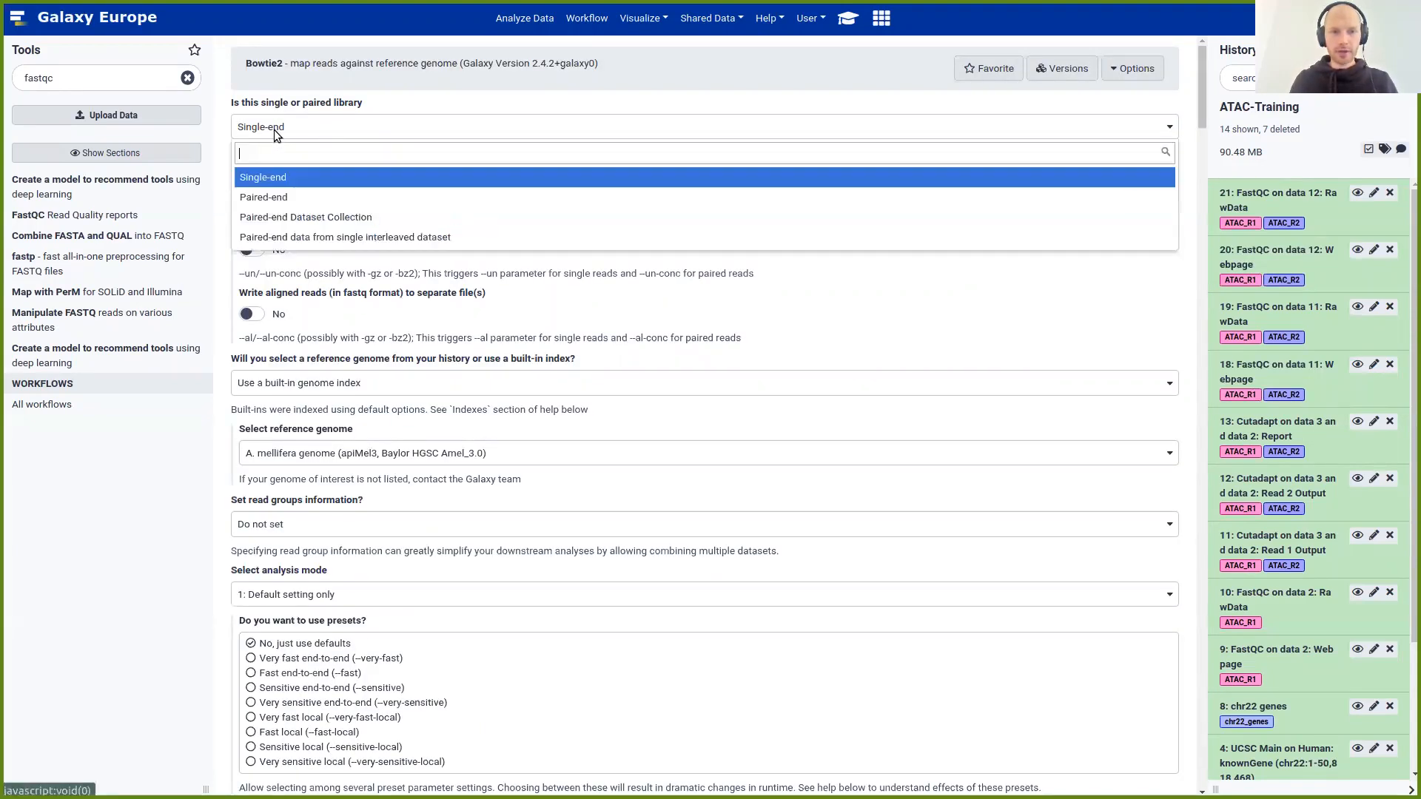
pyautogui.click(290, 199)
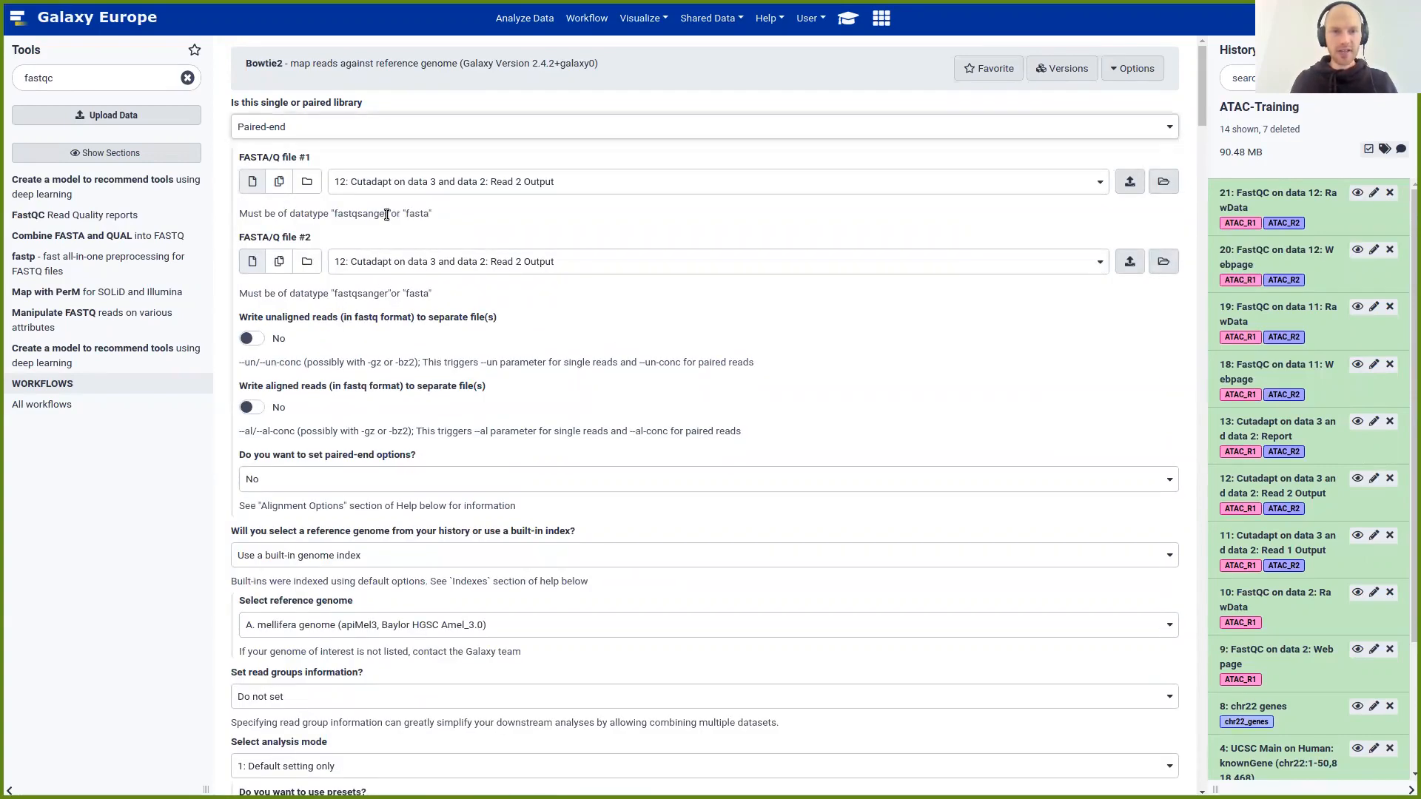
pyautogui.moveTo(239, 157); pyautogui.dragTo(297, 153)
pyautogui.click(366, 182)
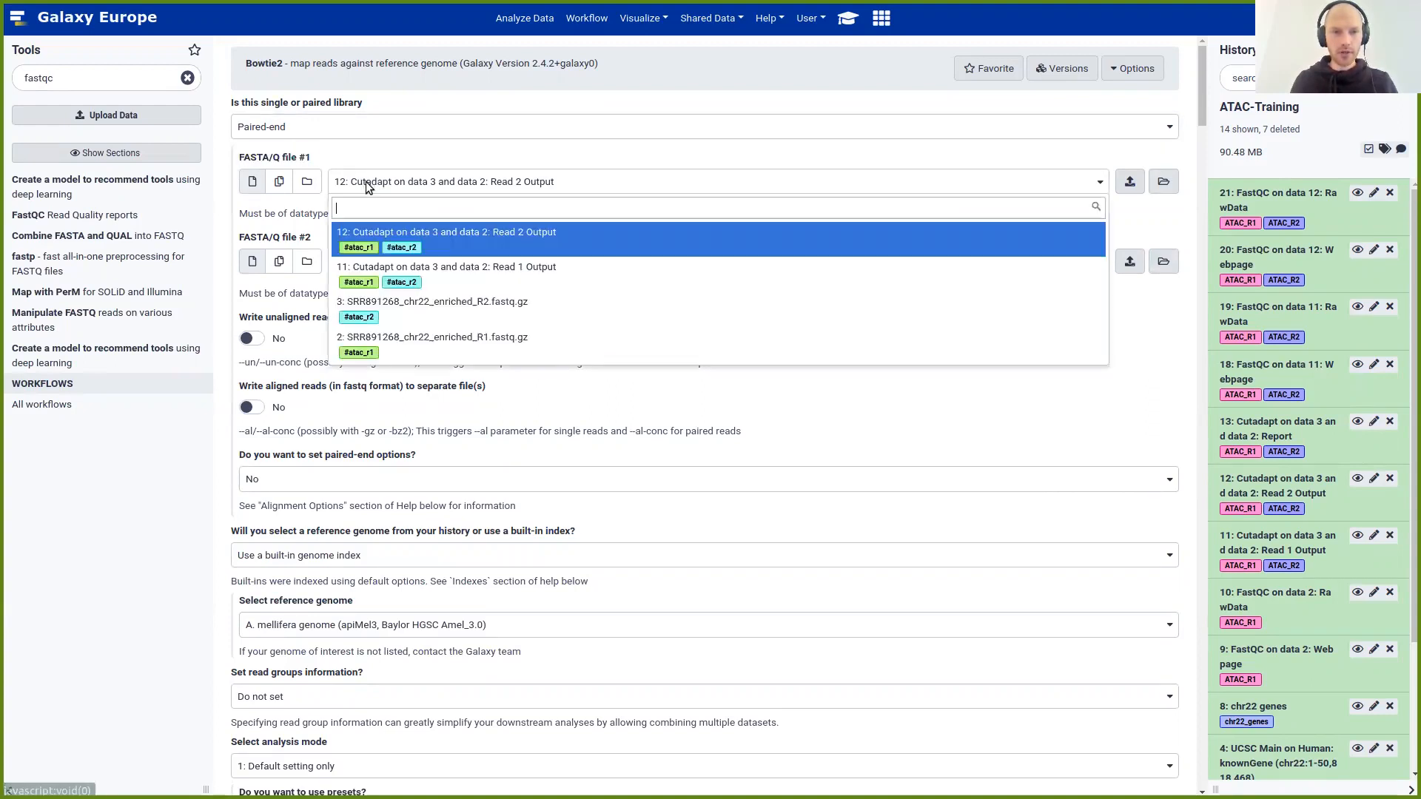
pyautogui.click(530, 281)
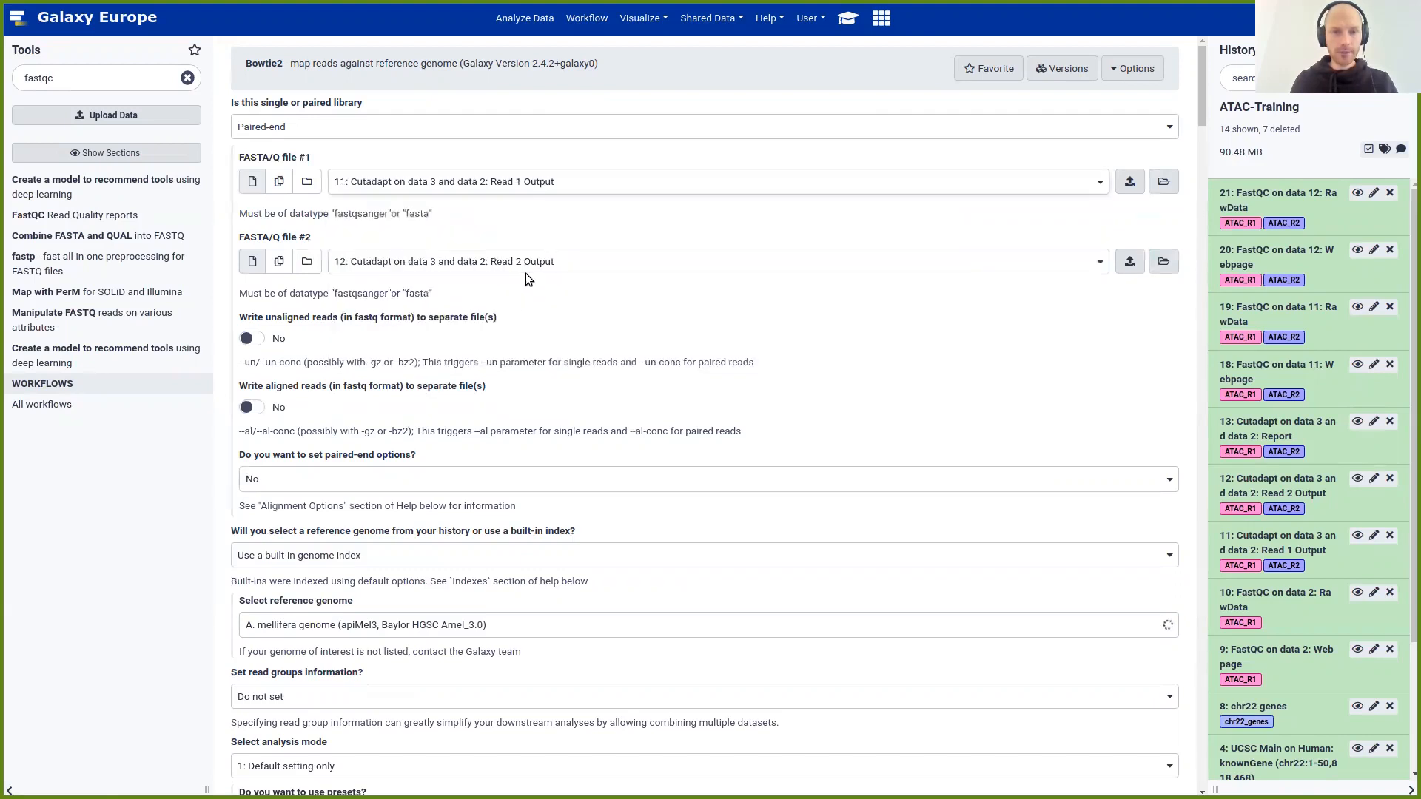
# Choose Cutadapt Read 2 Output as FASTA/Q file #2
pyautogui.moveTo(243, 238); pyautogui.dragTo(306, 250)
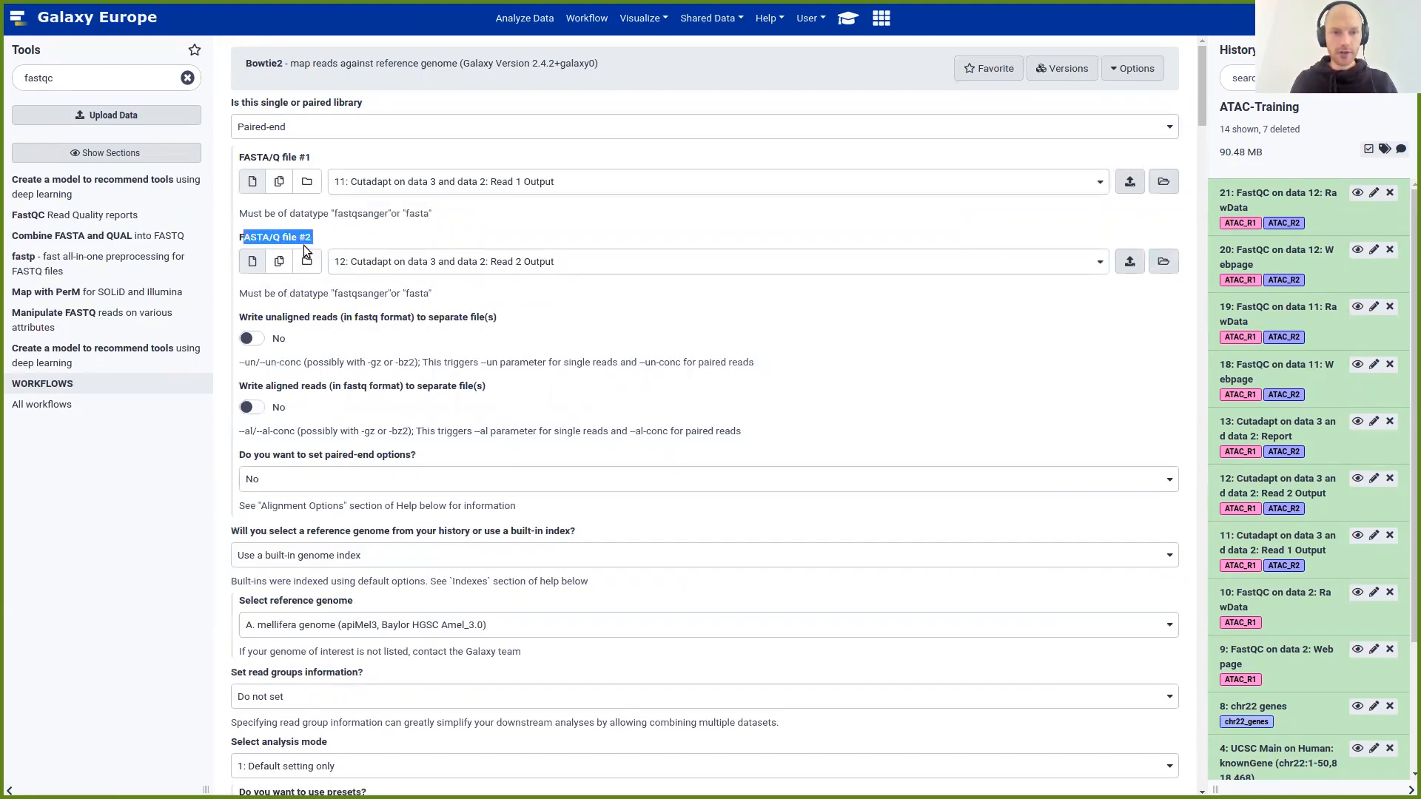
pyautogui.click(469, 266)
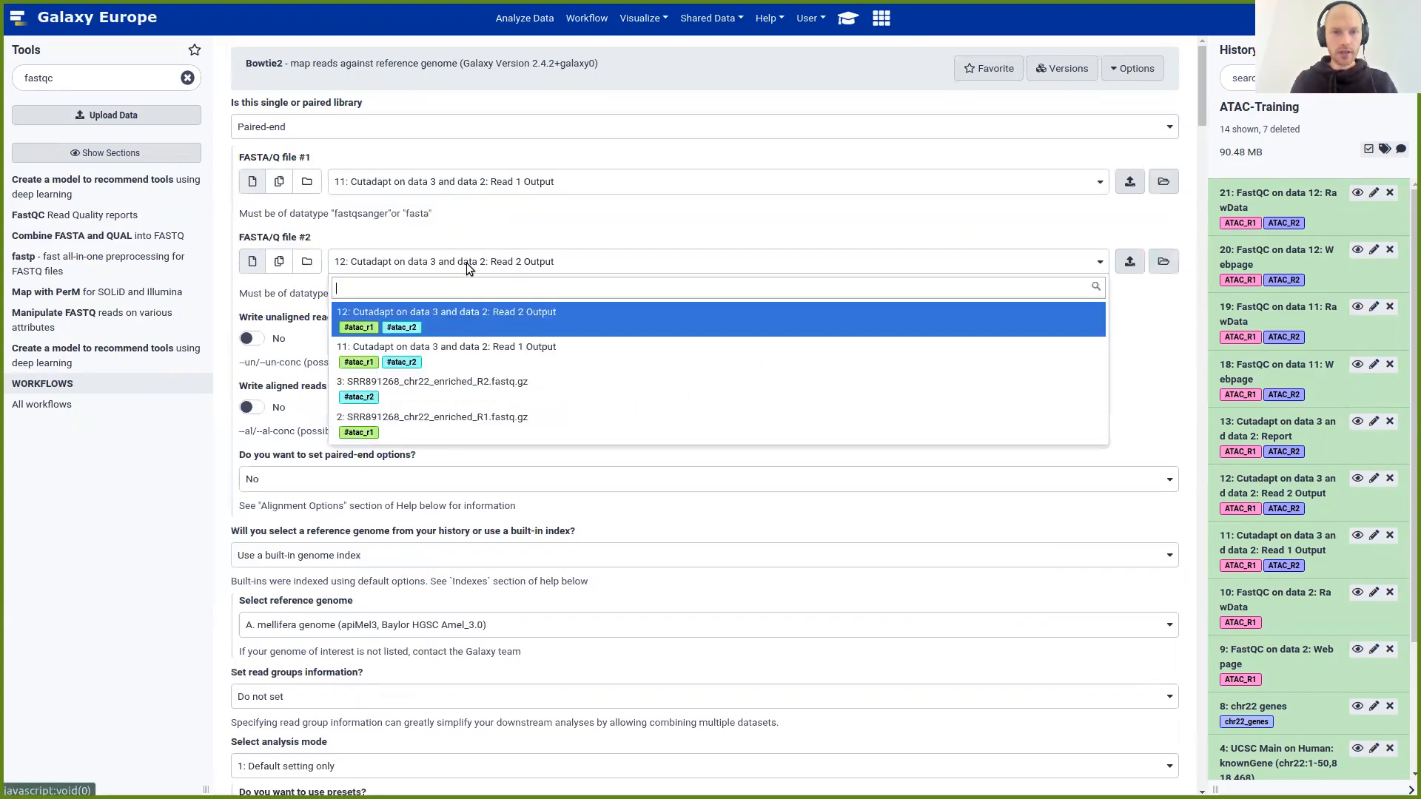
pyautogui.click(532, 322)
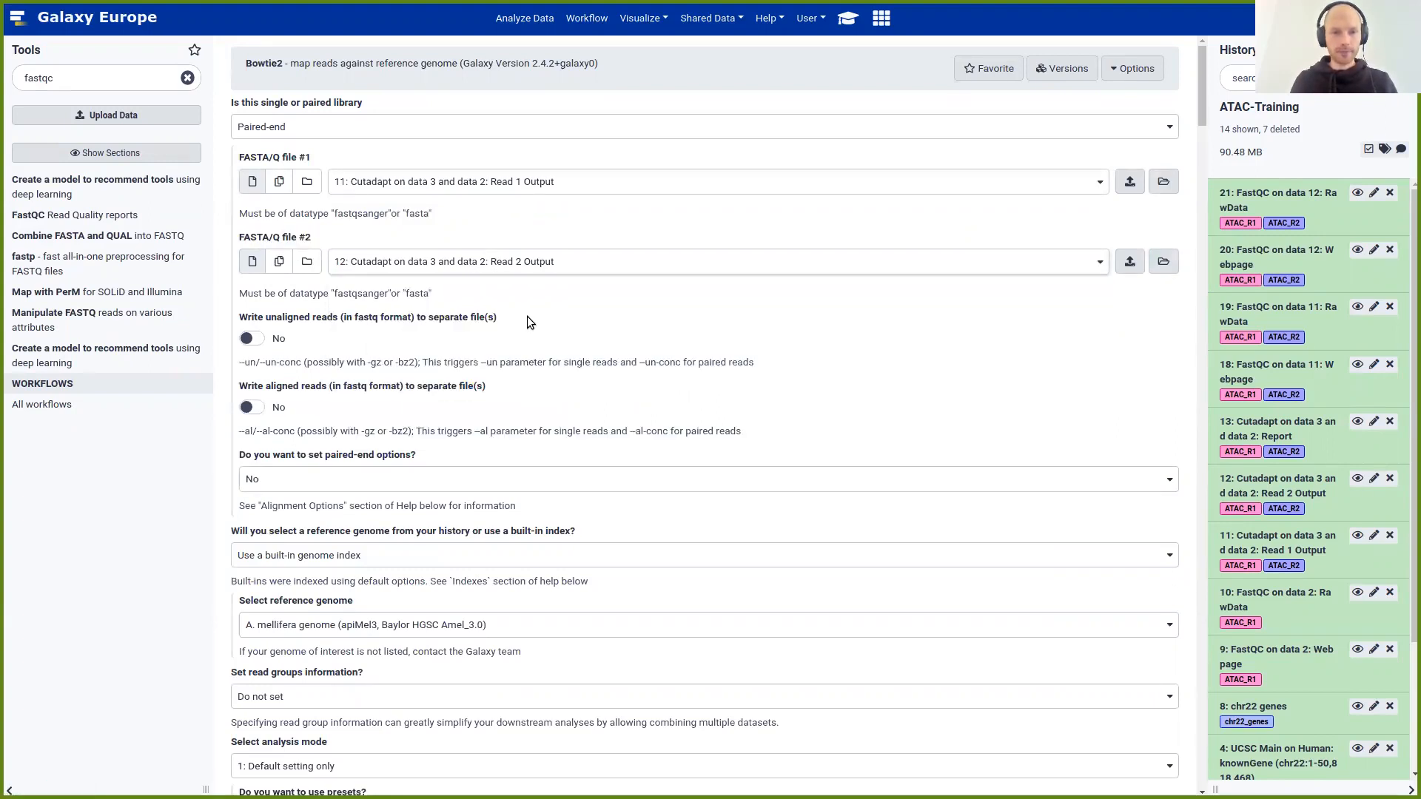
# Select the Very sensitive end-to-end (--very-sensitive) preset for the Bowtie2 analysis
pyautogui.scroll(-3, 526, 318)
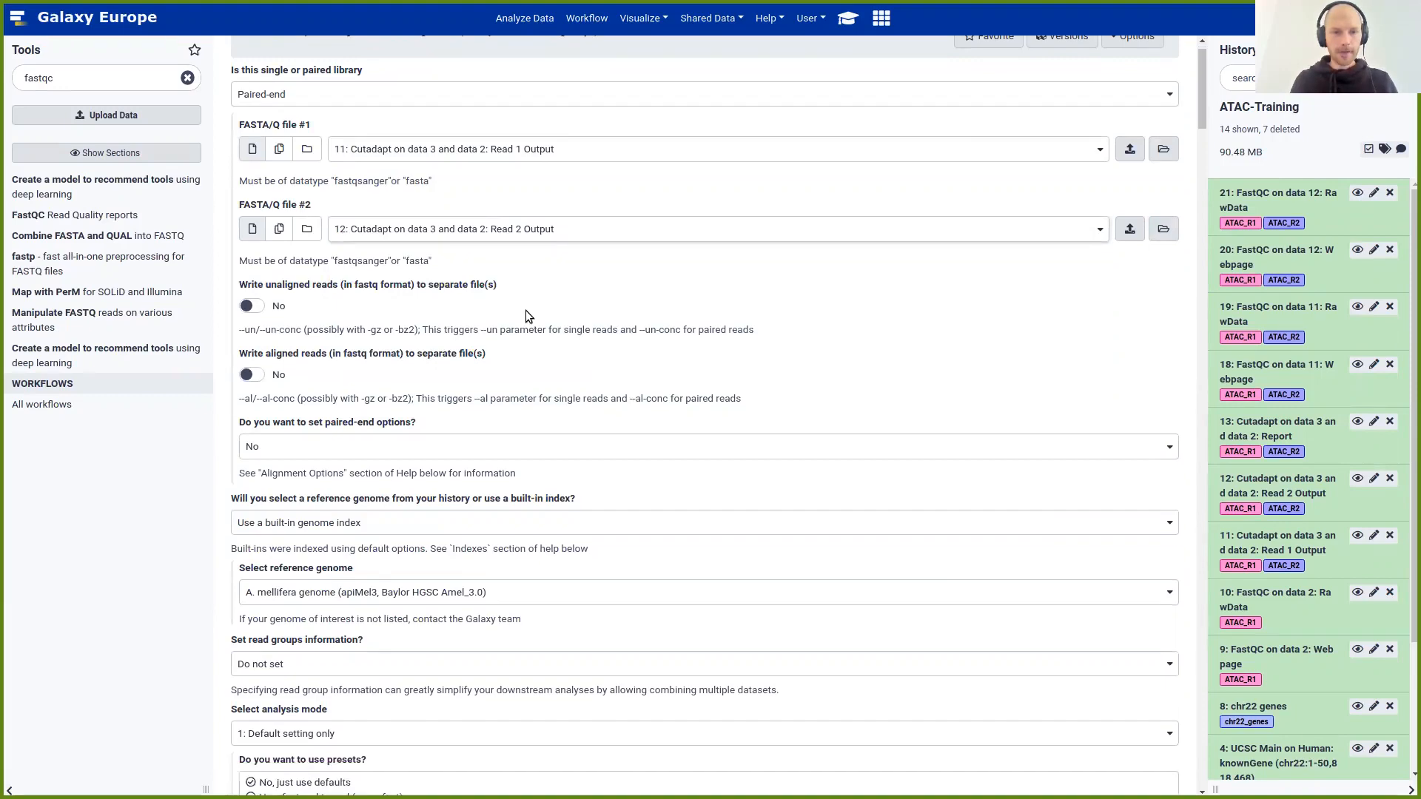
pyautogui.scroll(-3, 516, 289)
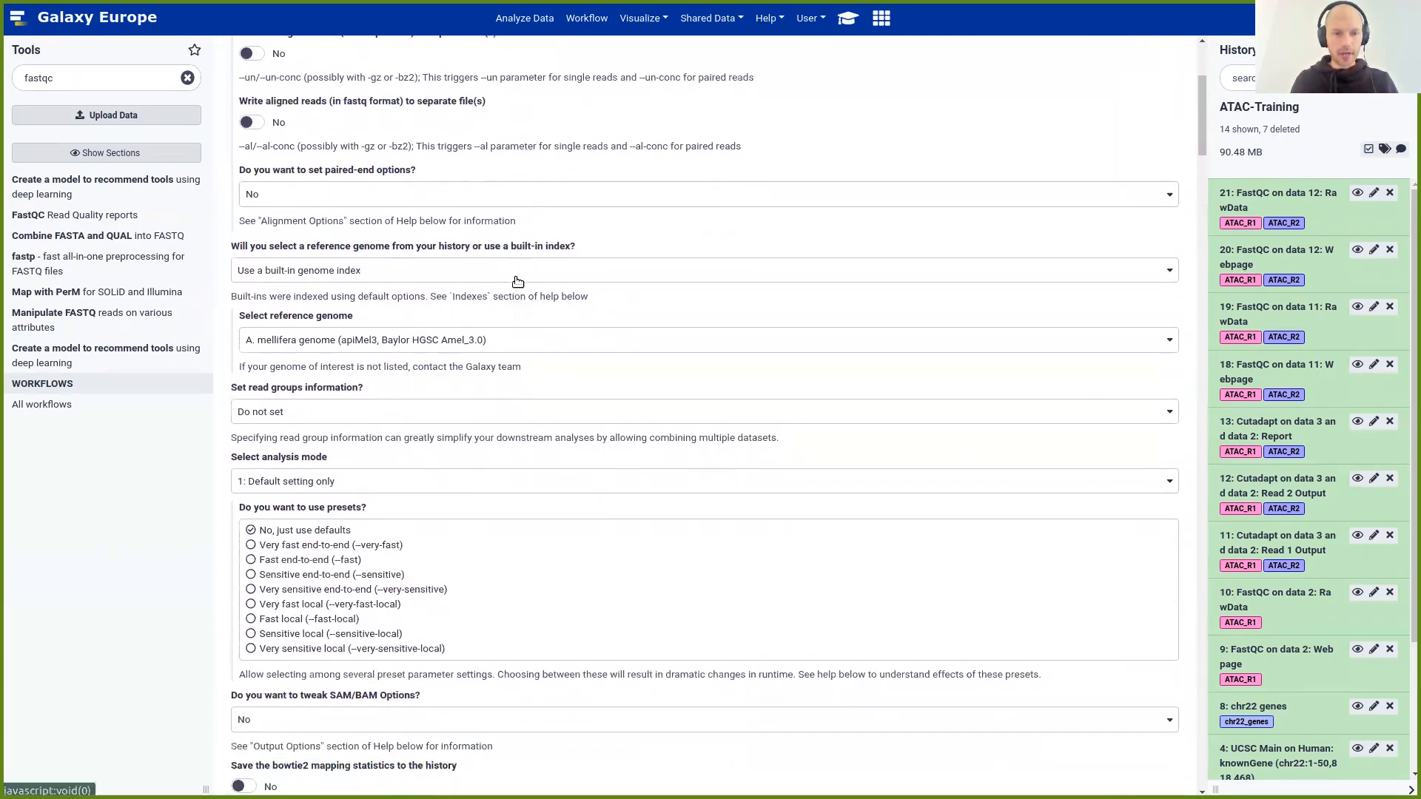
pyautogui.scroll(-1, 511, 266)
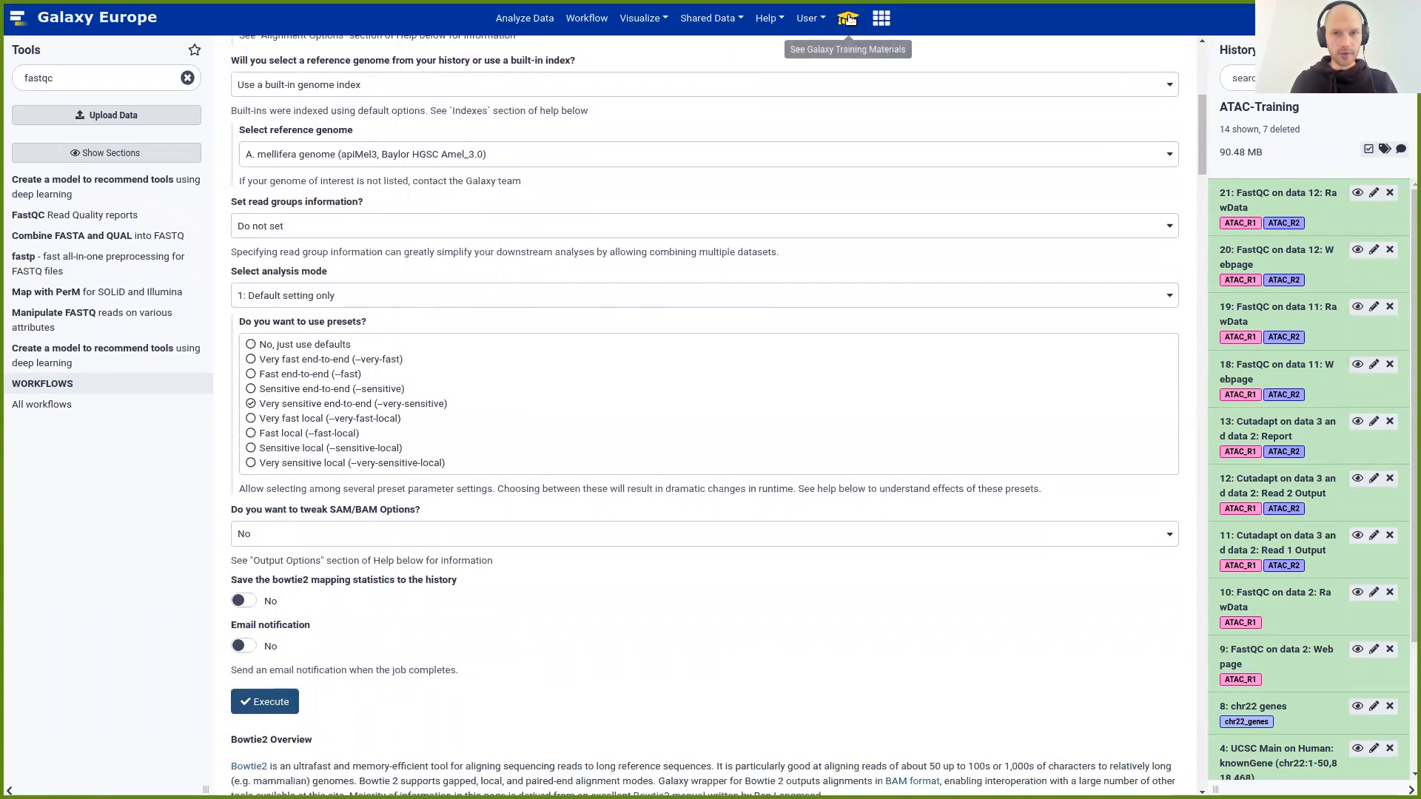
# Search the built-in reference genomes for hg38 and select Human (Homo sapiens): hg38 Canonical
pyautogui.scroll(1, 355, 211)
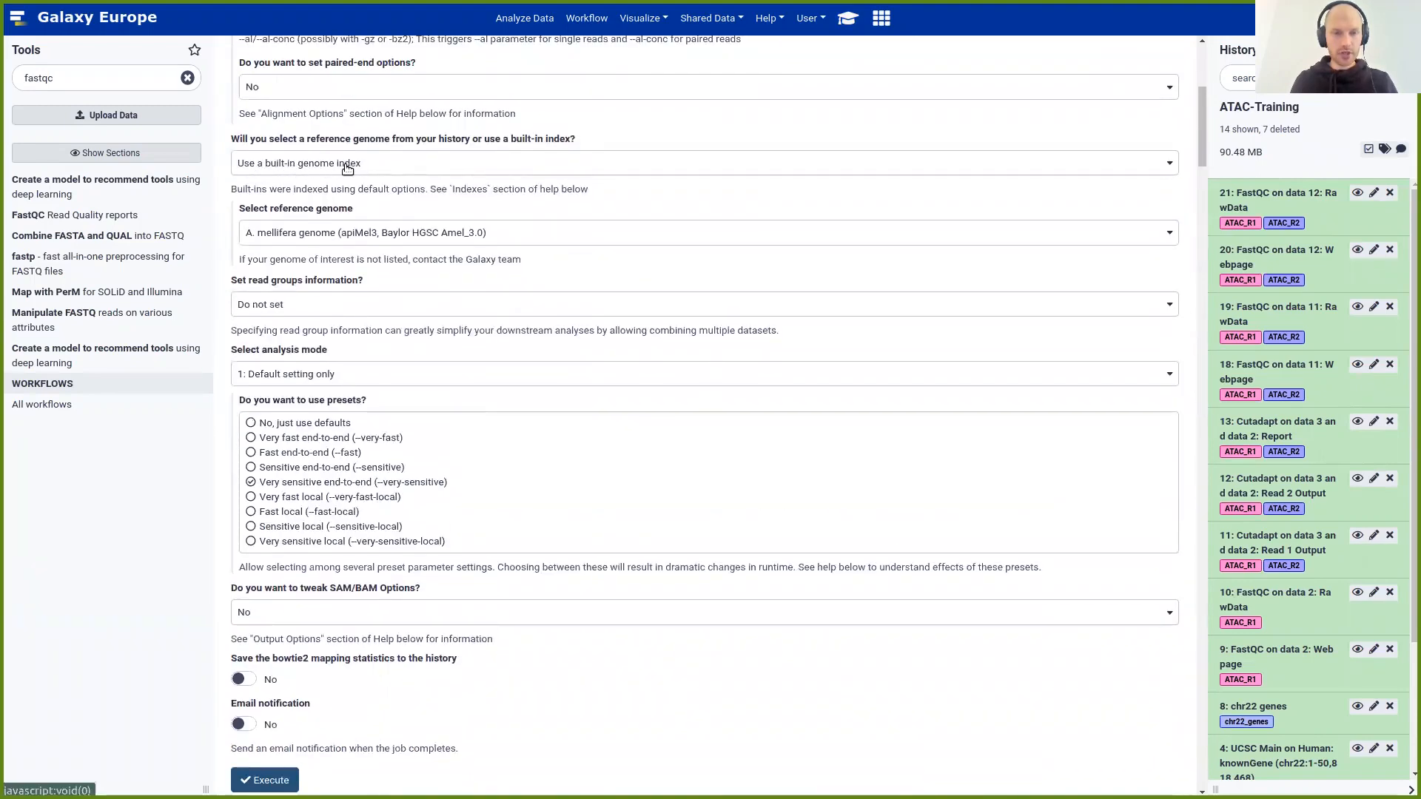
pyautogui.scroll(1, 353, 181)
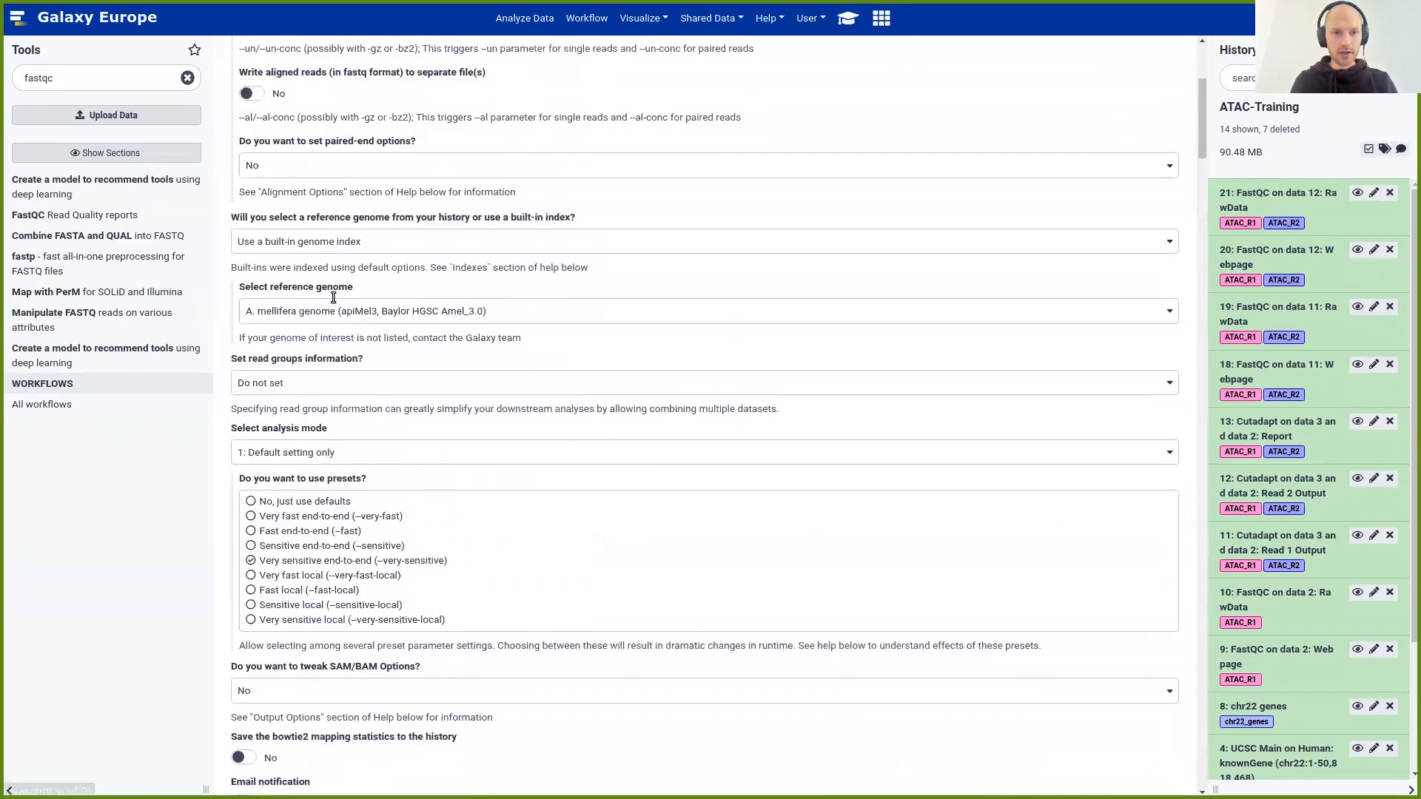
pyautogui.click(333, 313)
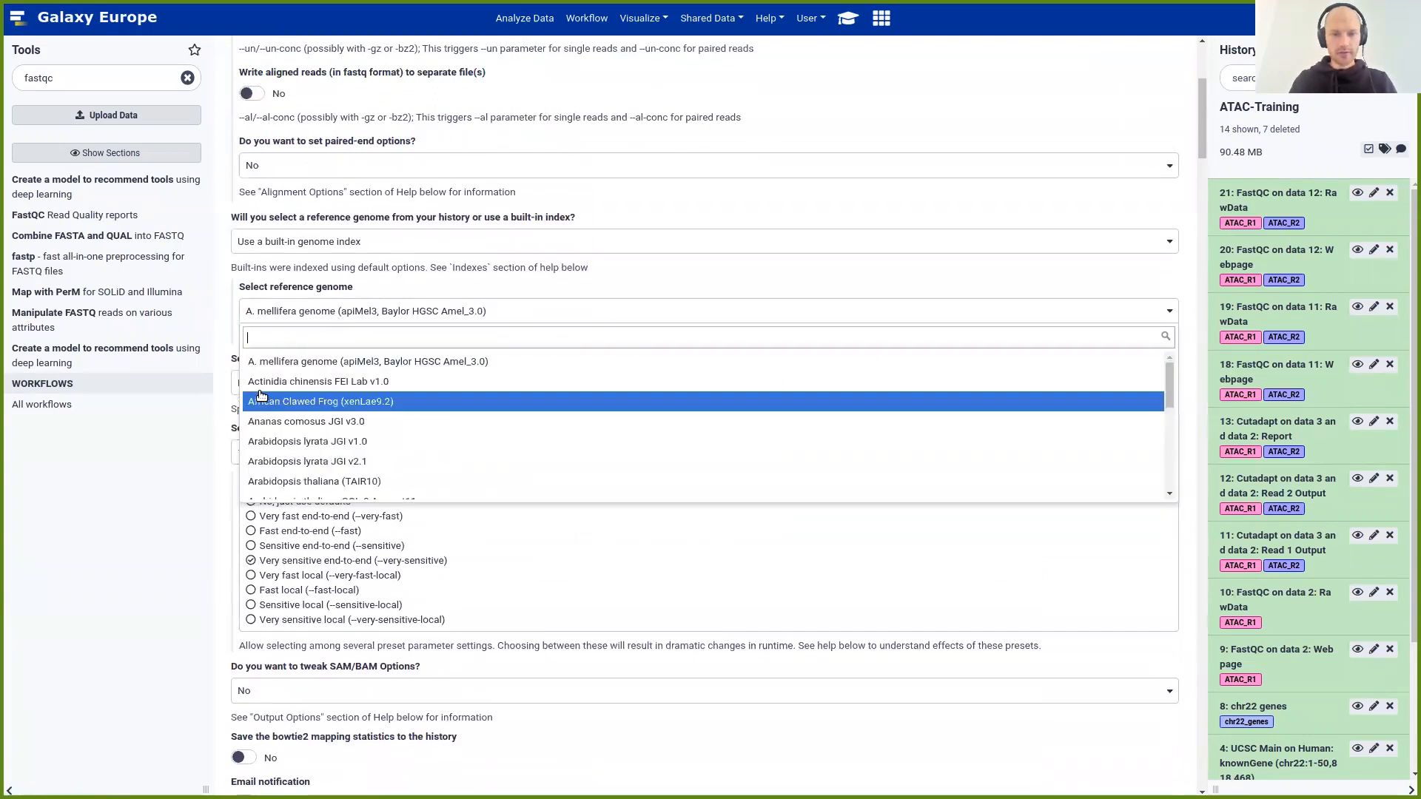
pyautogui.write('hg38')
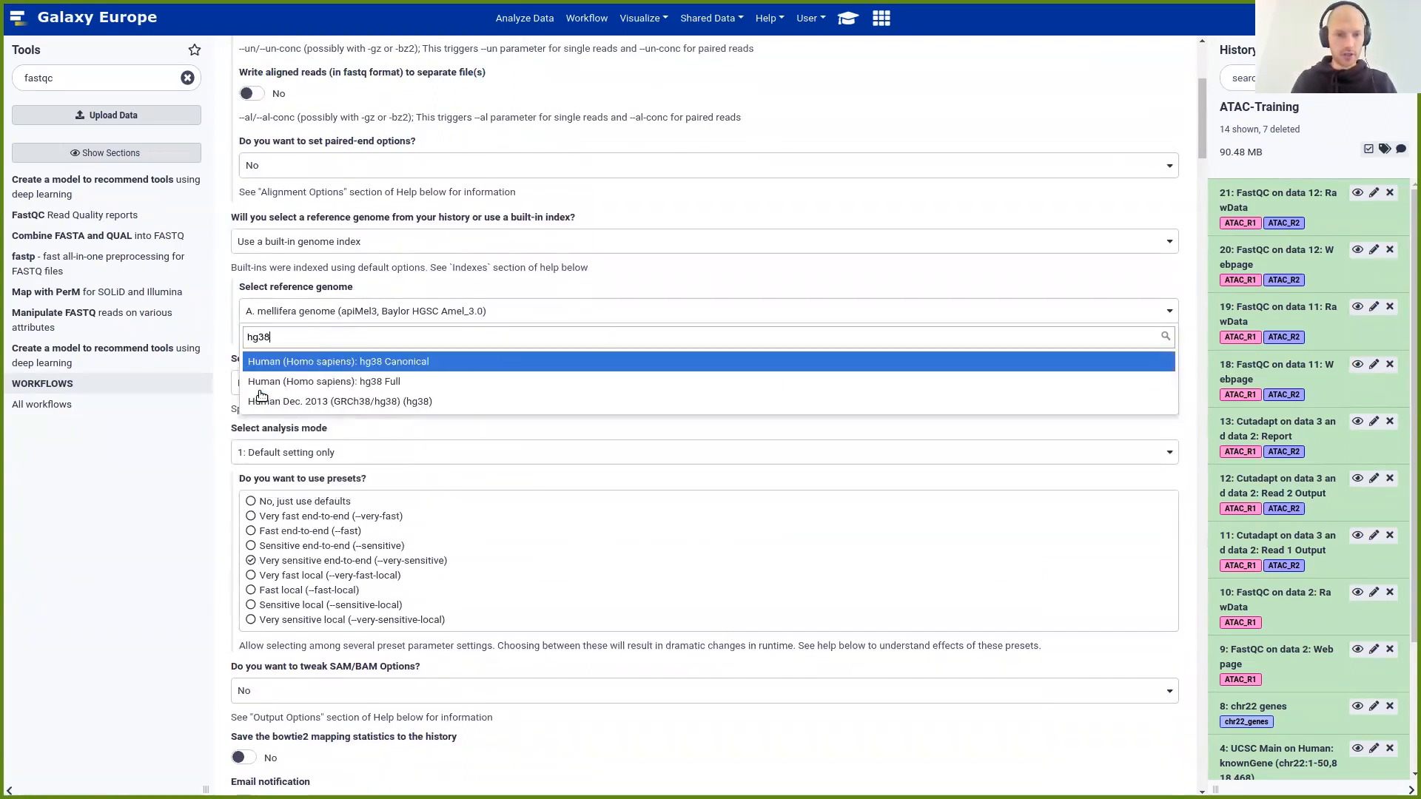
pyautogui.click(414, 367)
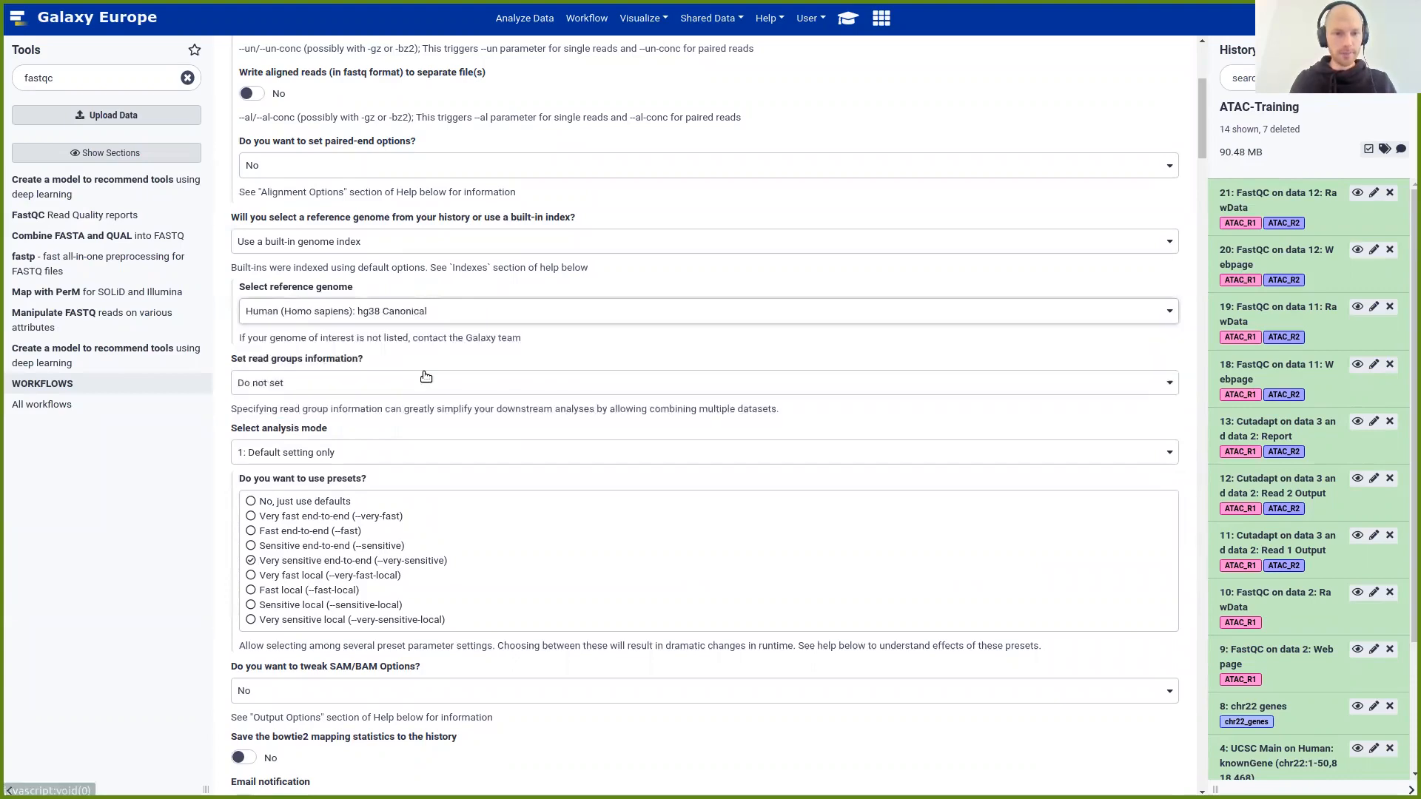
# Check the Bowtie2 parameters in the training material and set the paired-end options question to Yes
pyautogui.scroll(-1, 434, 340)
pyautogui.click(848, 18)
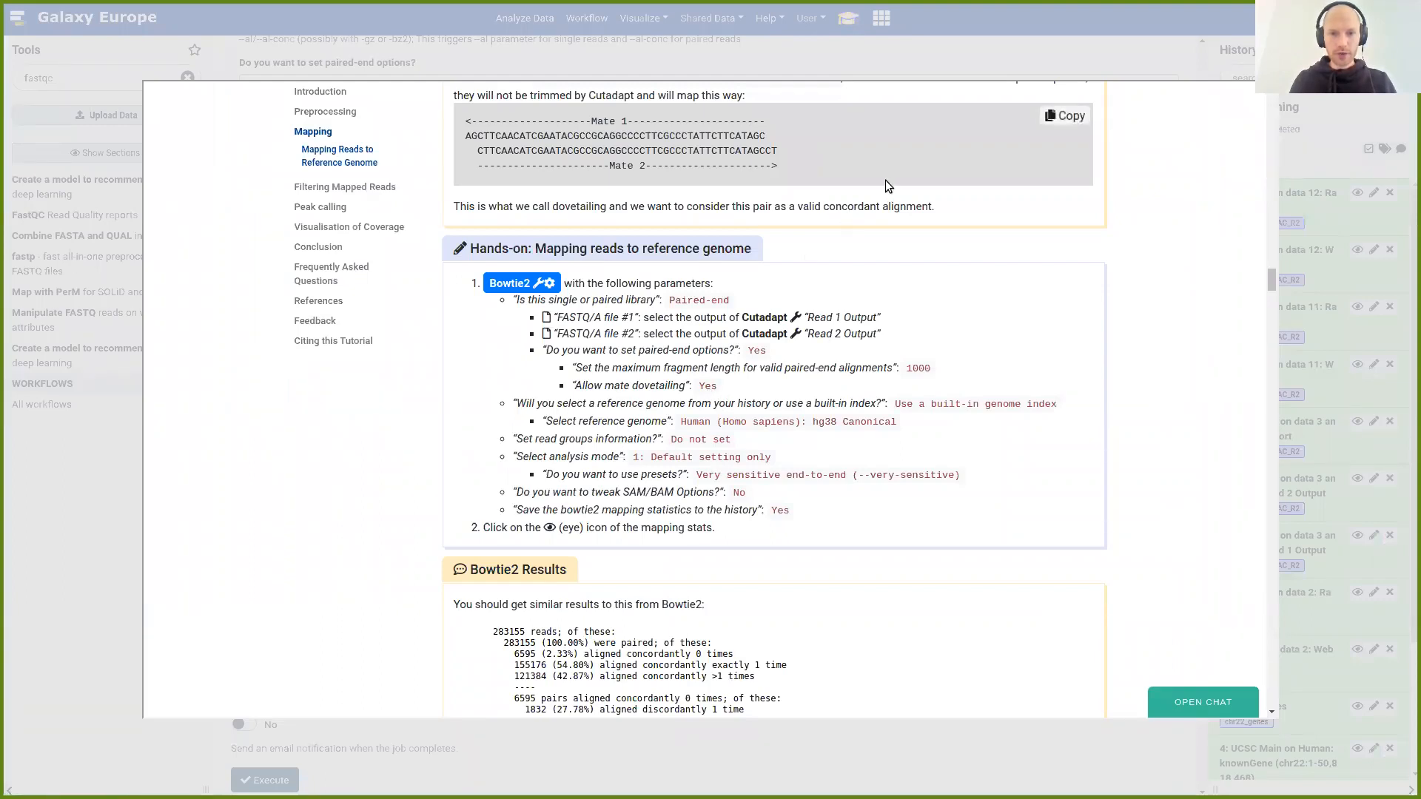
pyautogui.click(955, 73)
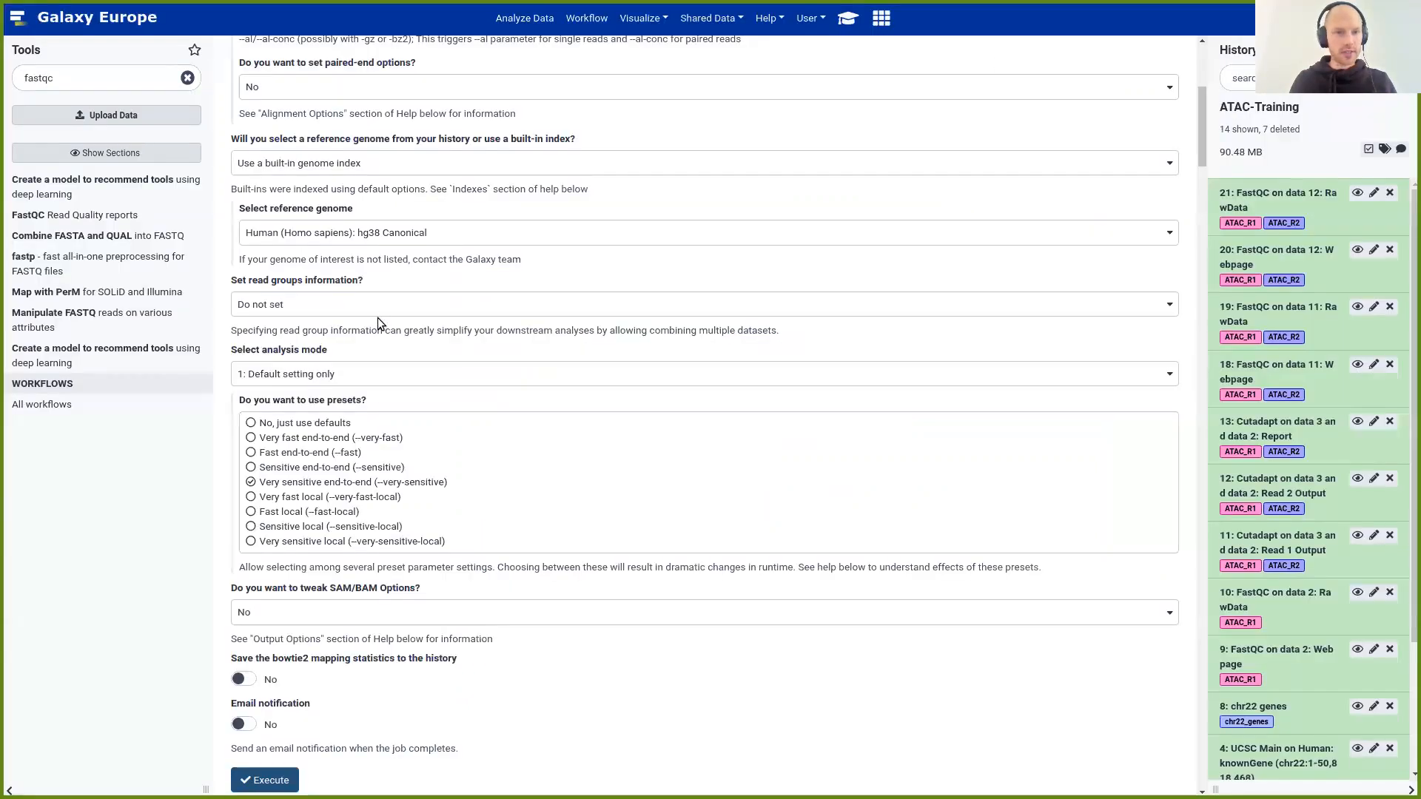
pyautogui.scroll(4, 378, 319)
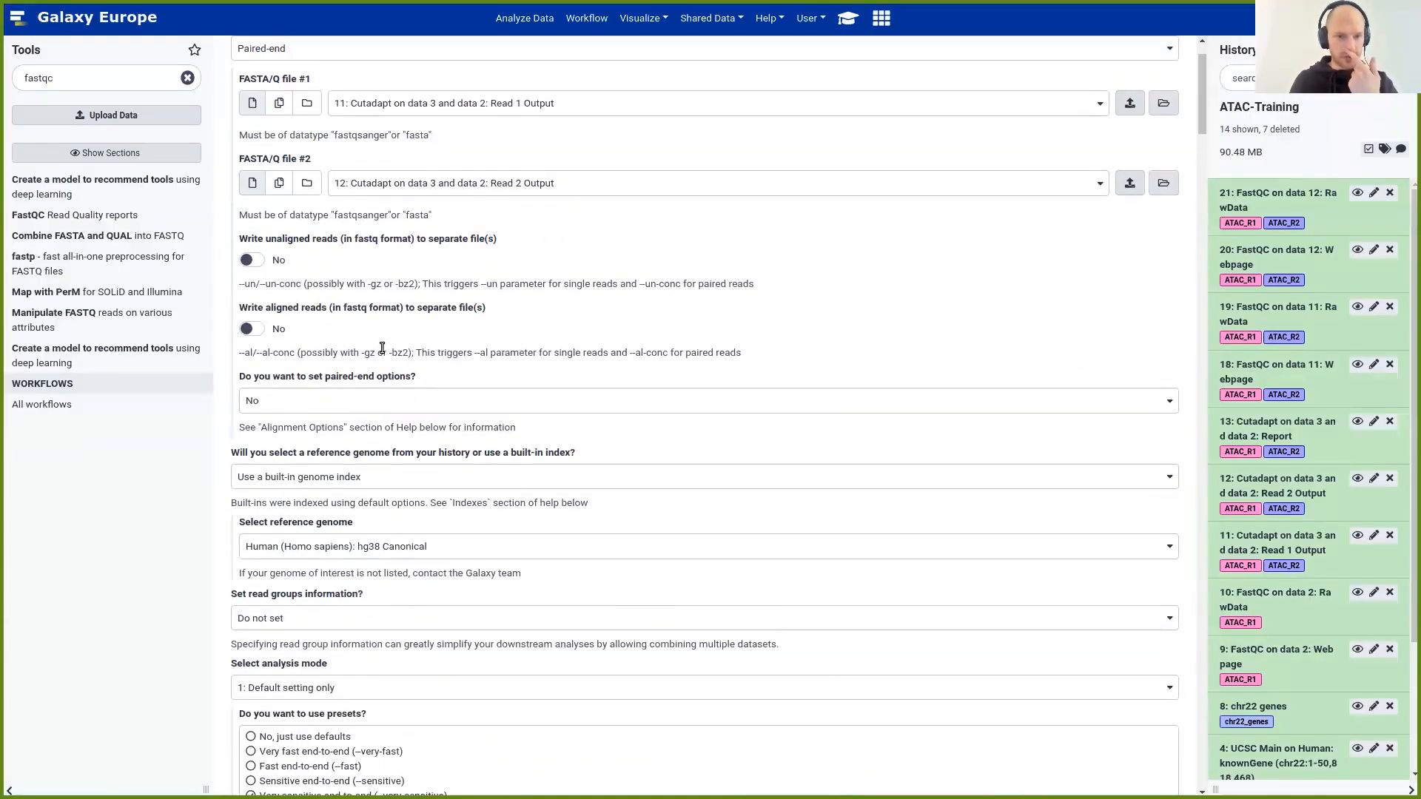
pyautogui.moveTo(240, 379); pyautogui.dragTo(427, 372)
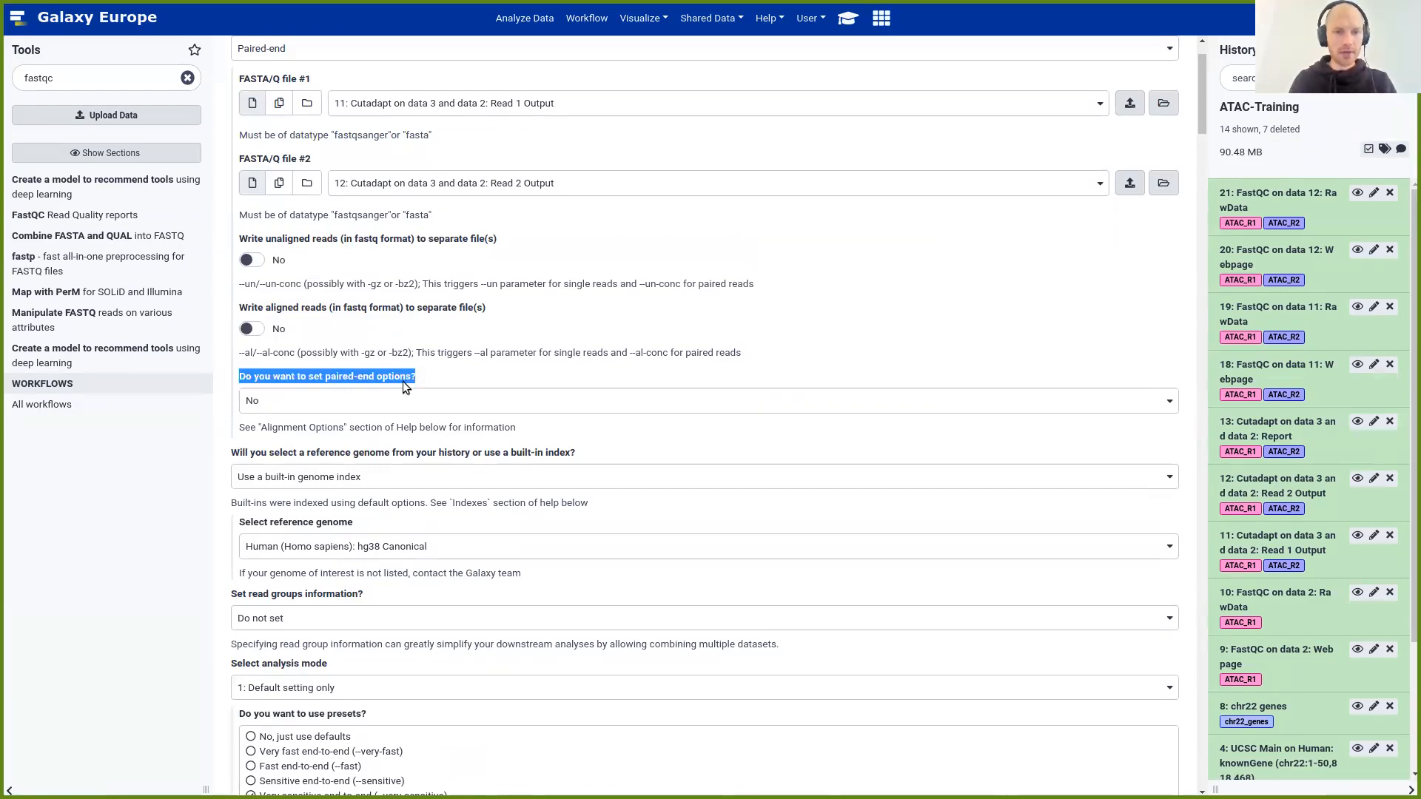
pyautogui.click(386, 400)
pyautogui.click(292, 469)
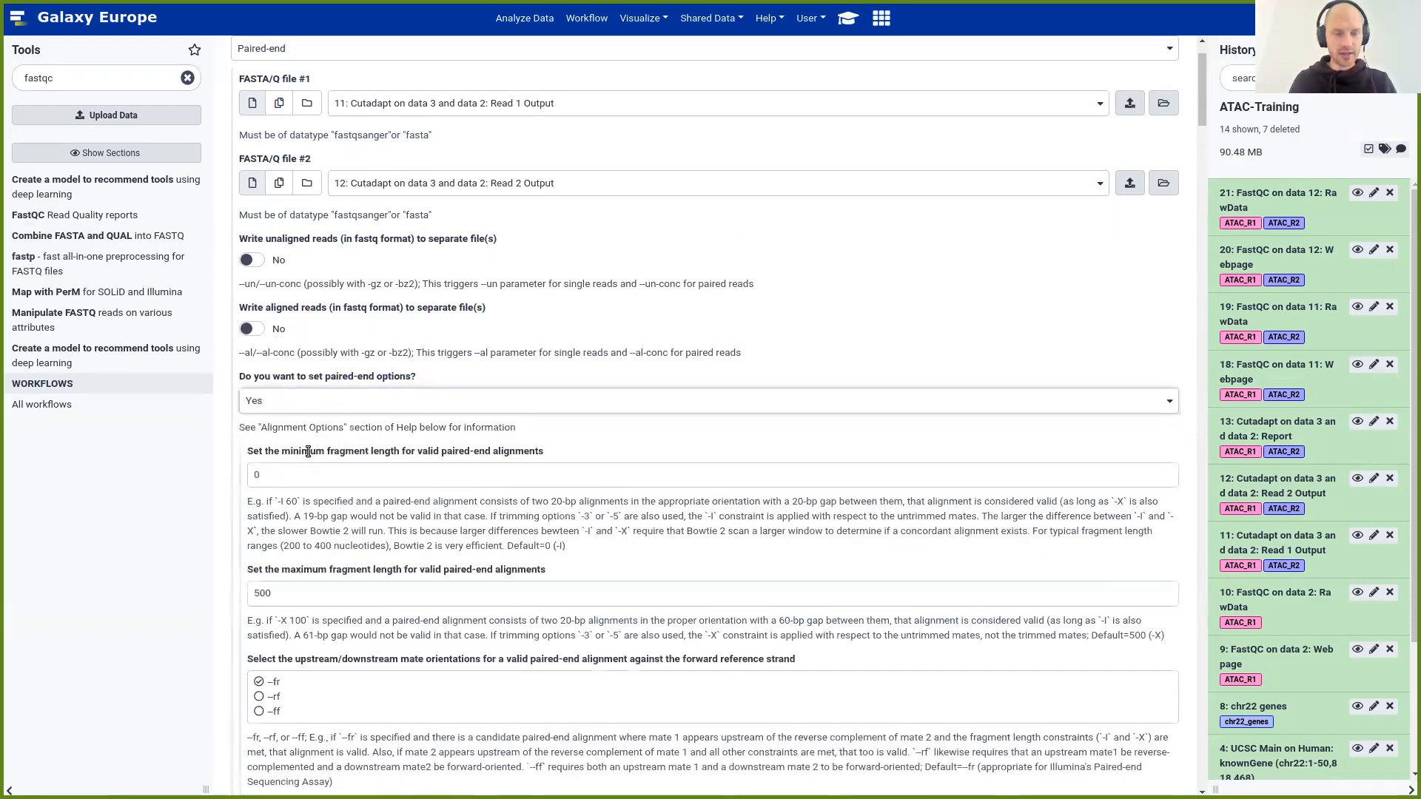
# Set the maximum fragment length for valid paired-end alignments to 1000 and compare it with the tutorial's parameter list
pyautogui.scroll(-3, 311, 444)
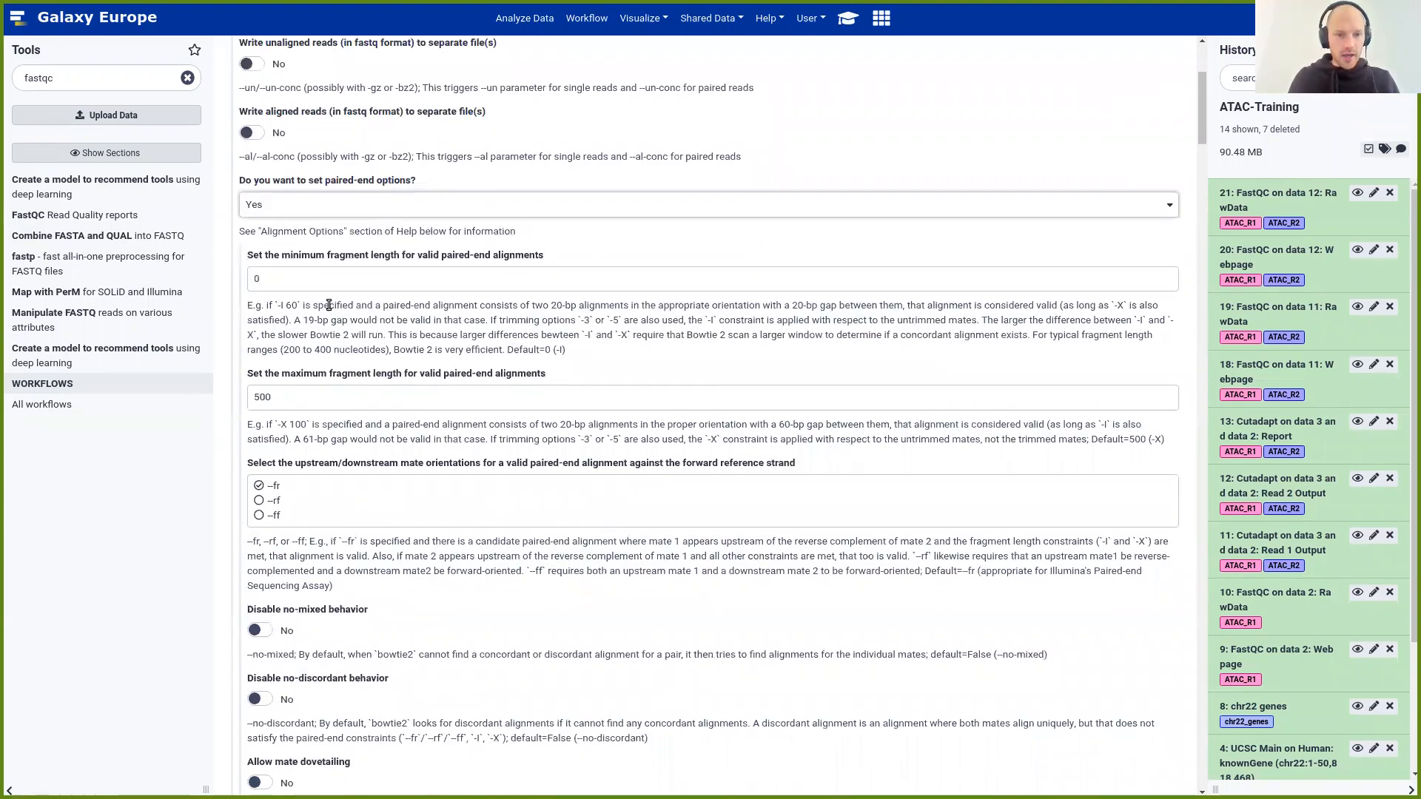
pyautogui.moveTo(253, 376); pyautogui.dragTo(516, 380)
pyautogui.doubleClick(284, 406)
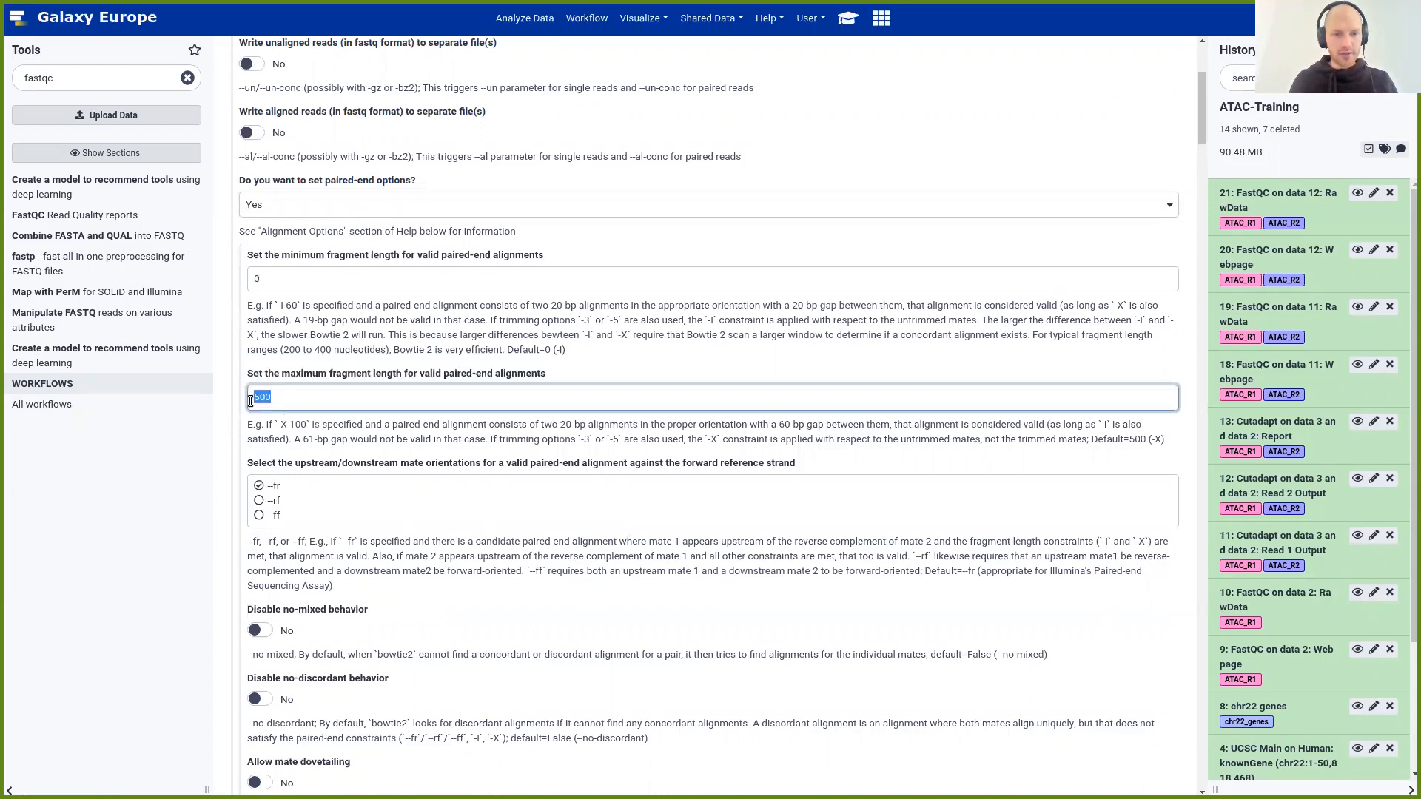
pyautogui.write('1000')
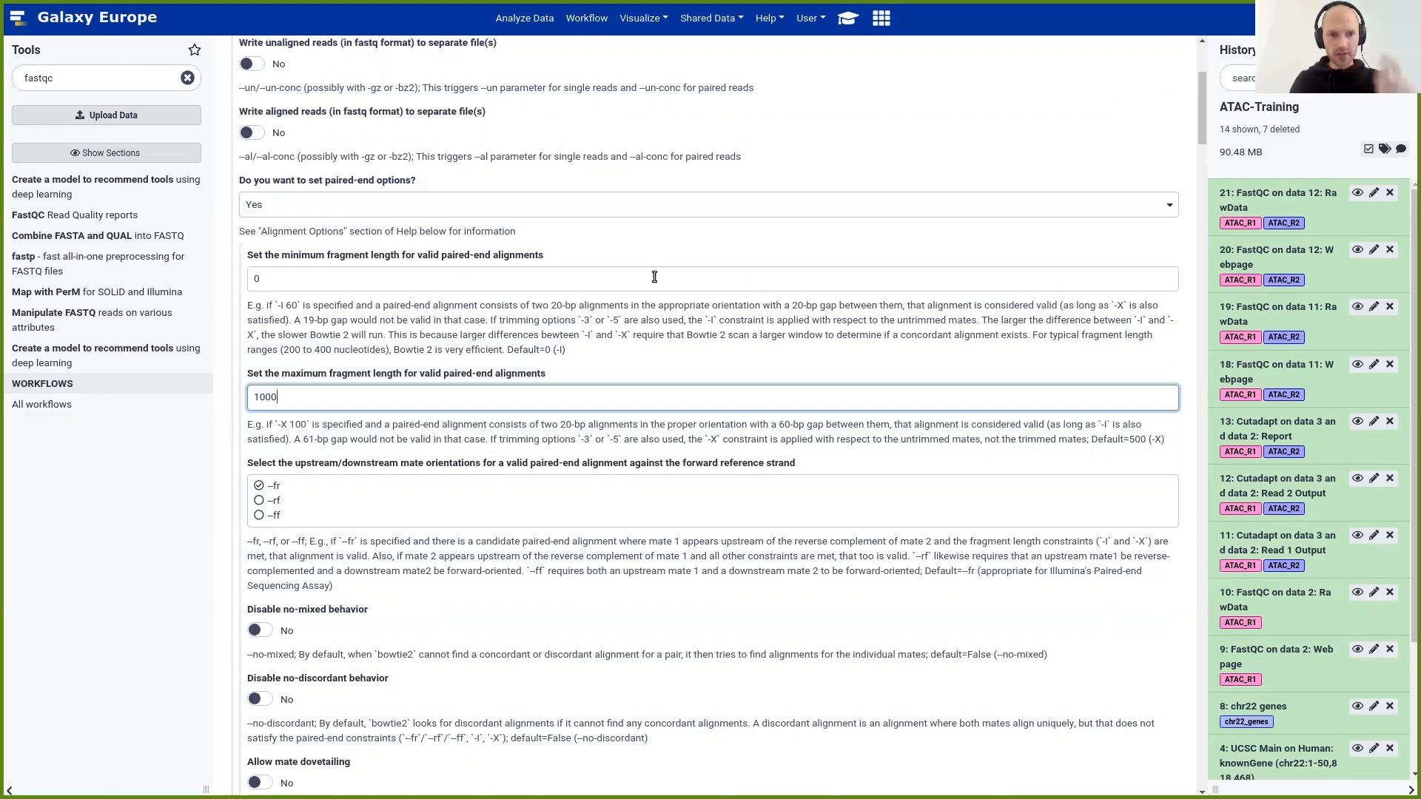
pyautogui.click(853, 19)
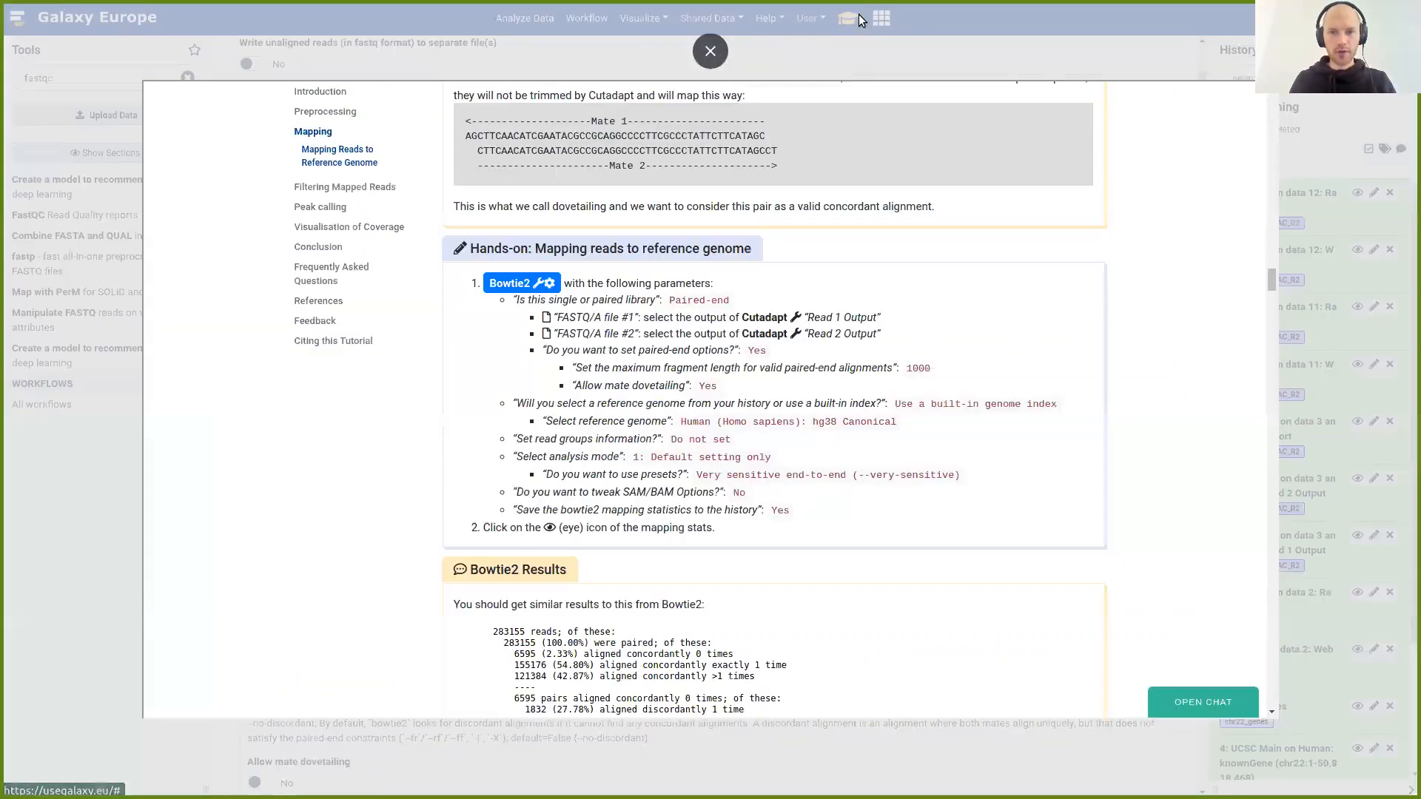
pyautogui.doubleClick(926, 368)
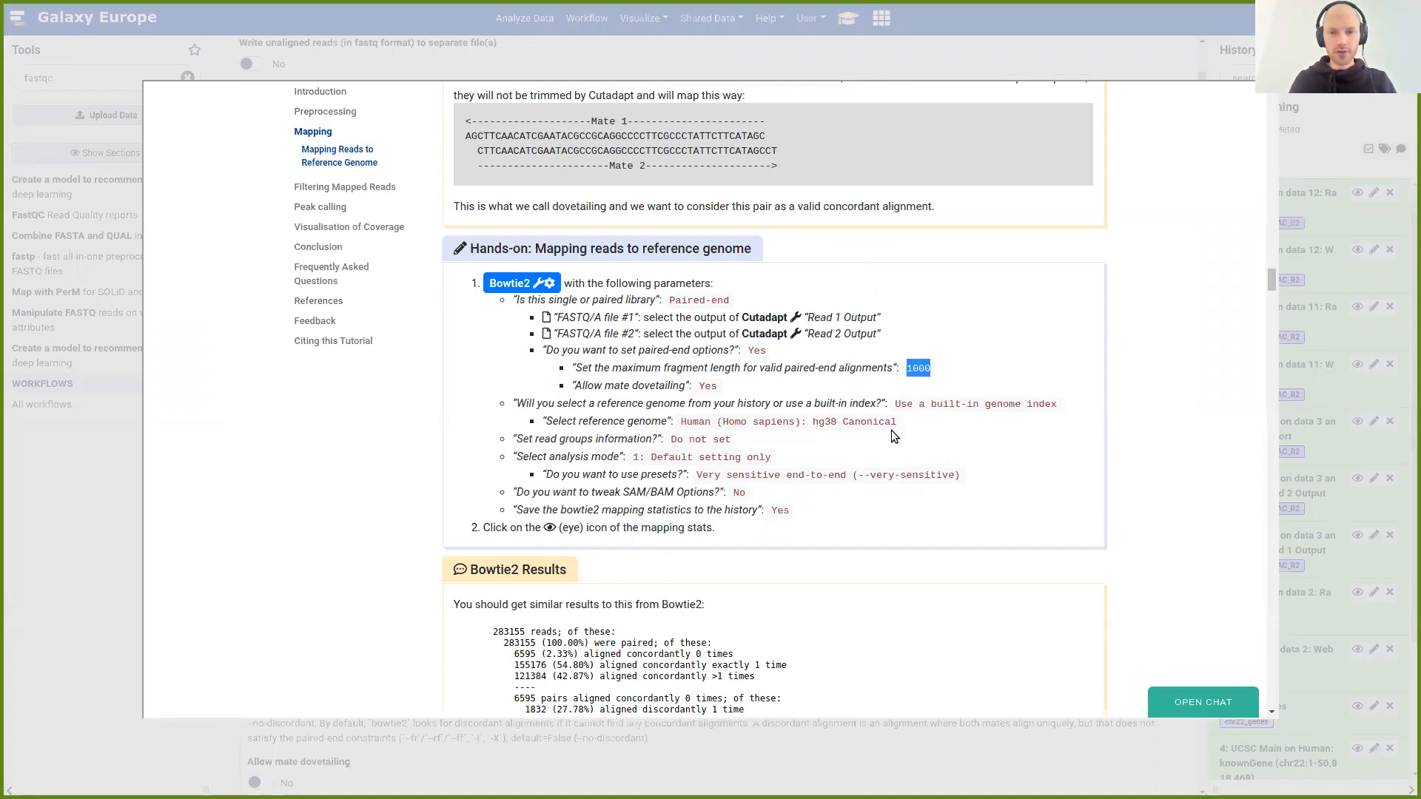
pyautogui.tripleClick(916, 378)
pyautogui.click(907, 376)
pyautogui.doubleClick(919, 368)
pyautogui.click(976, 46)
# Enable mate dovetailing in the paired-end options
pyautogui.scroll(-3, 381, 296)
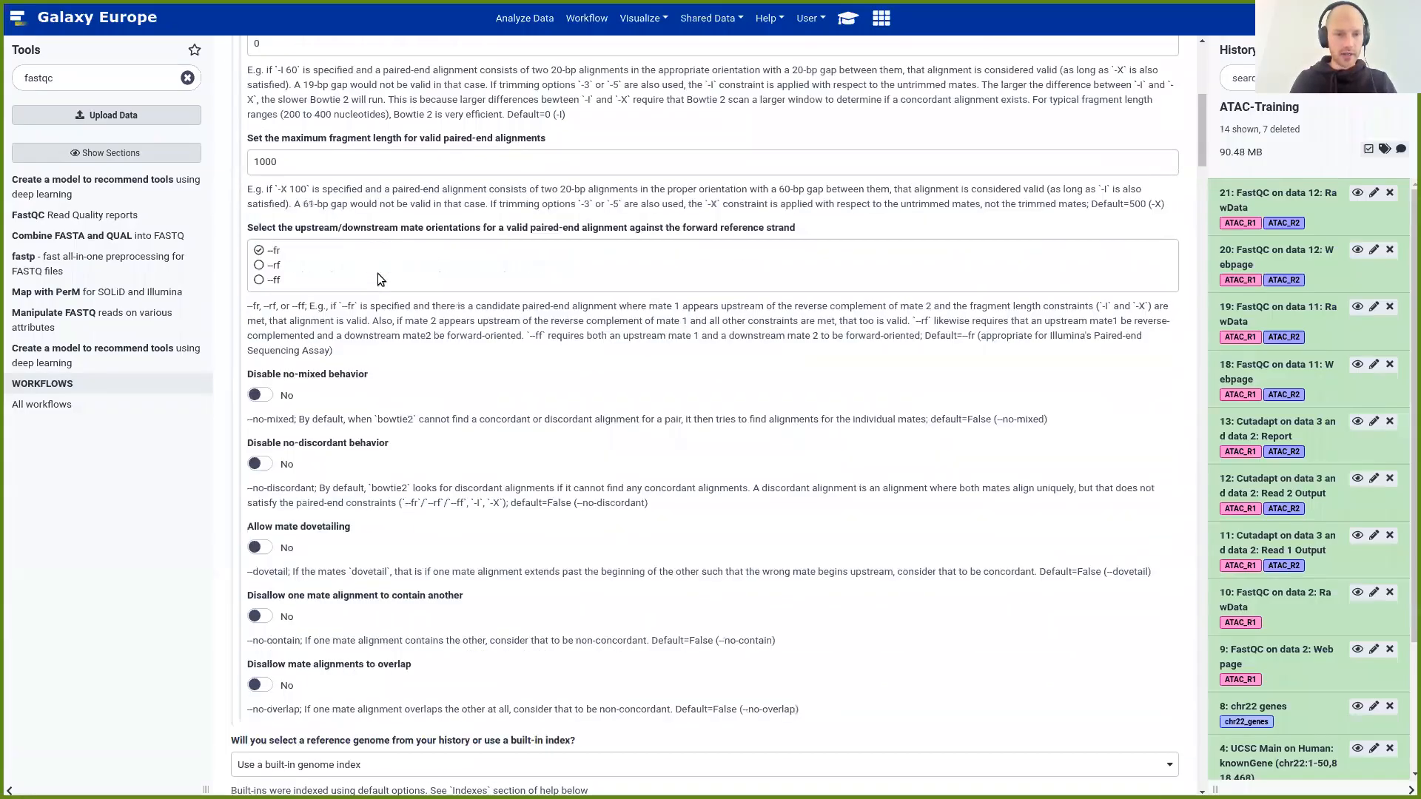
pyautogui.scroll(-3, 319, 311)
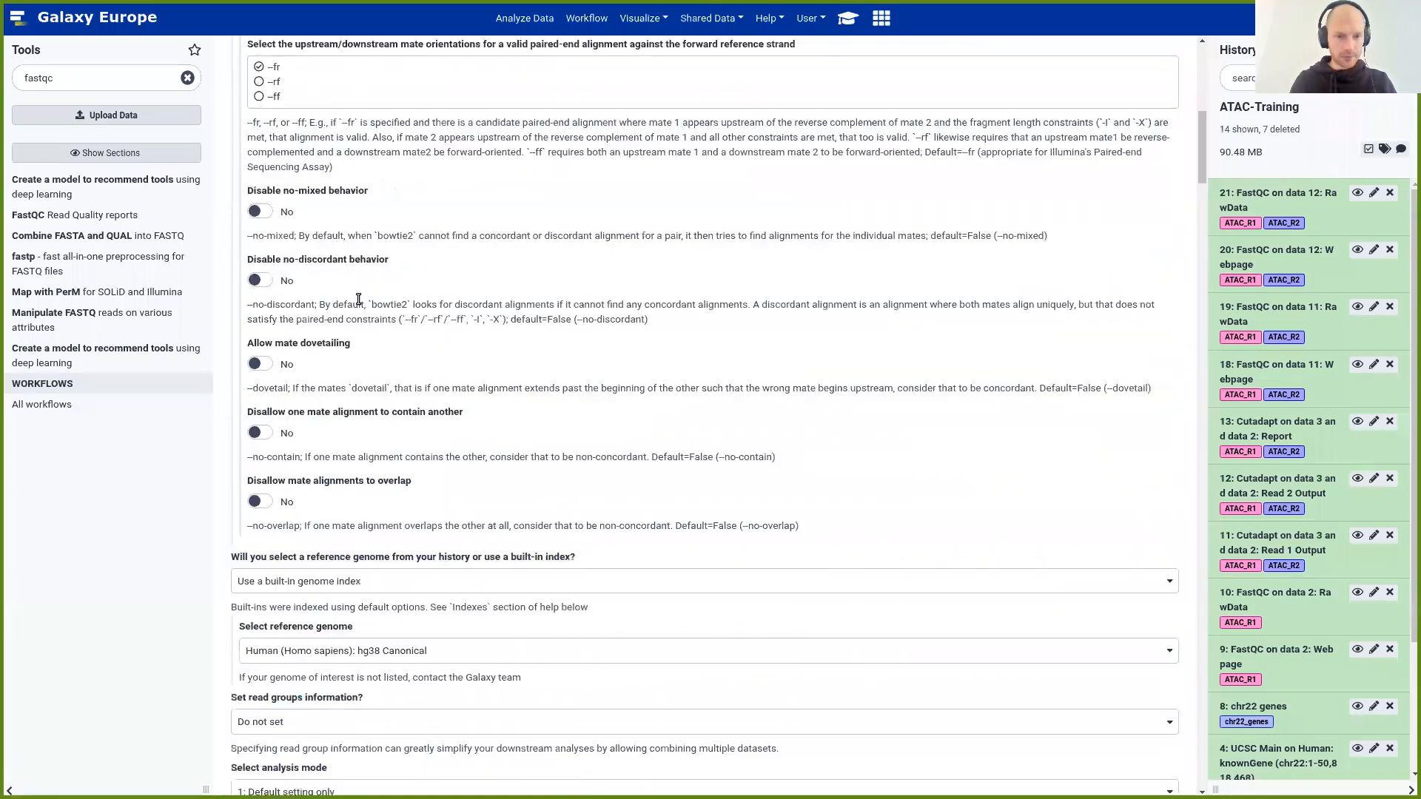
pyautogui.moveTo(250, 331); pyautogui.dragTo(349, 331)
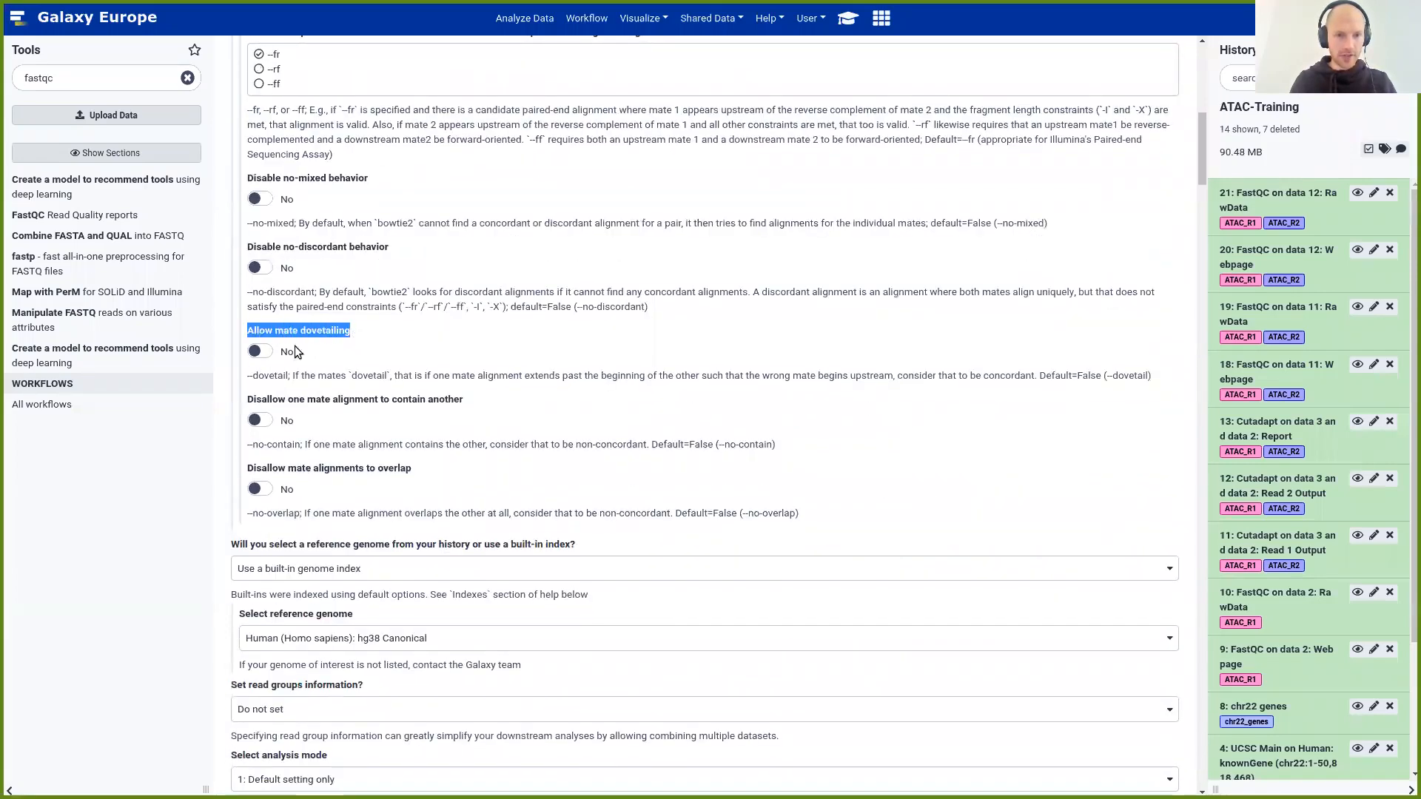
pyautogui.click(272, 354)
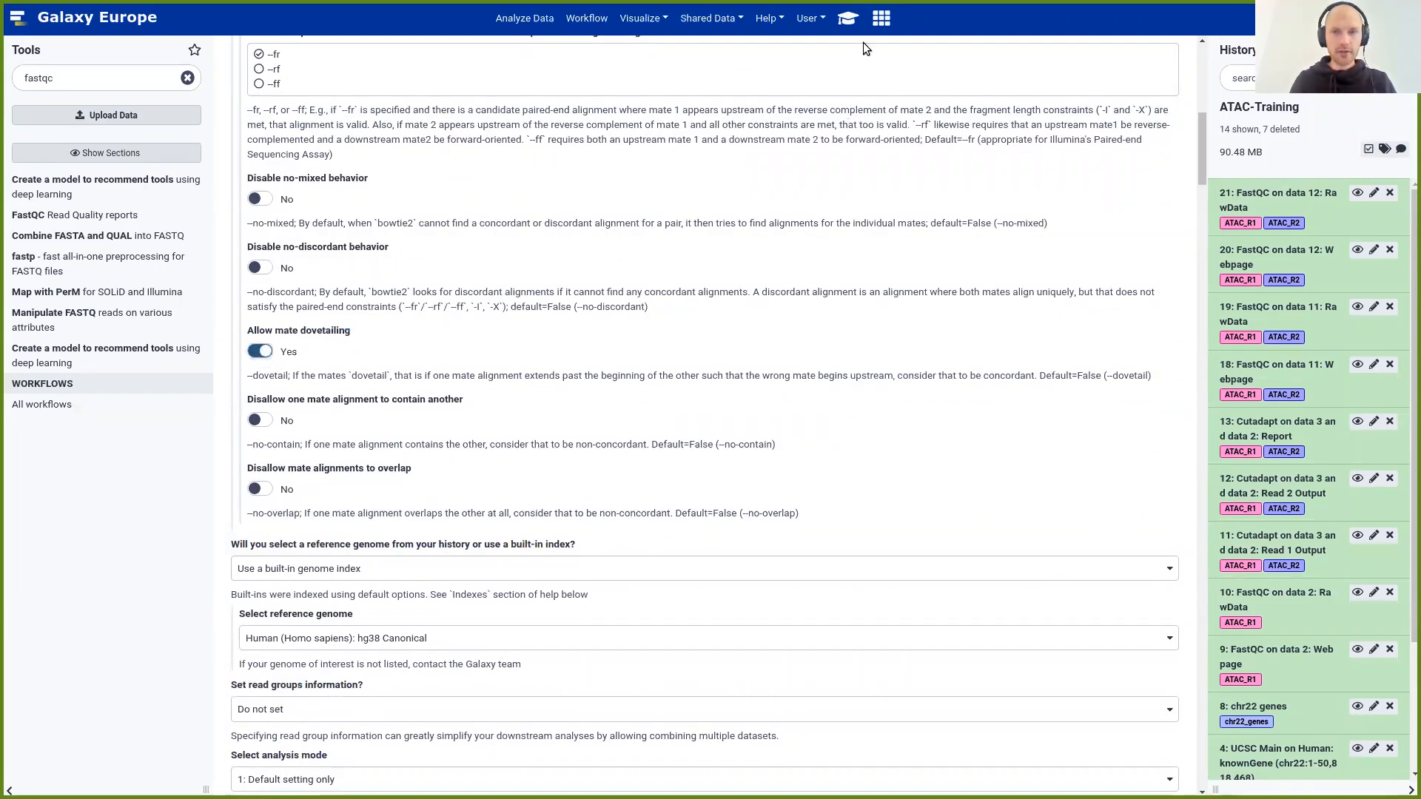
# Compare the remaining Bowtie2 settings, from reference genome to mapping statistics, with the tutorial's hands-on parameter list
pyautogui.click(848, 18)
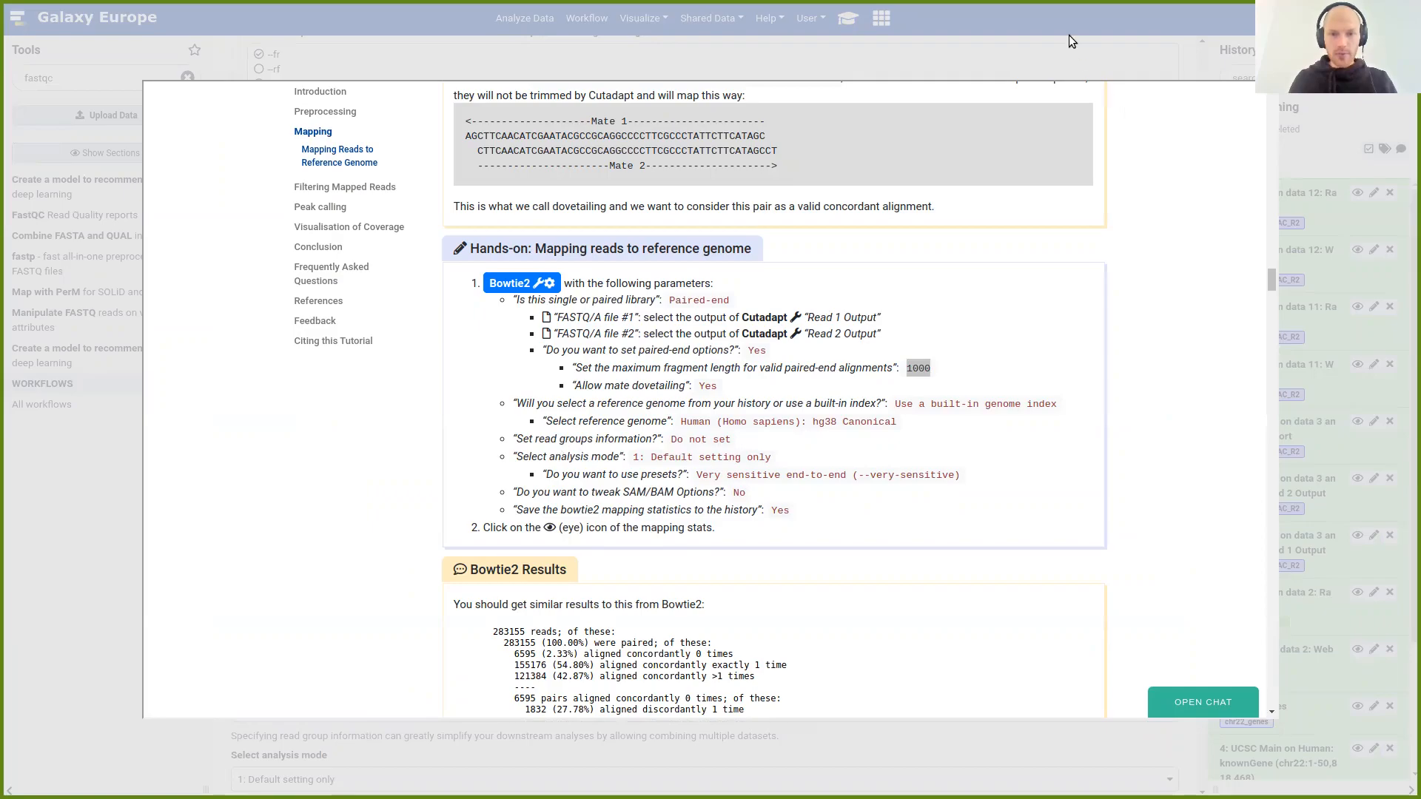
pyautogui.click(1055, 49)
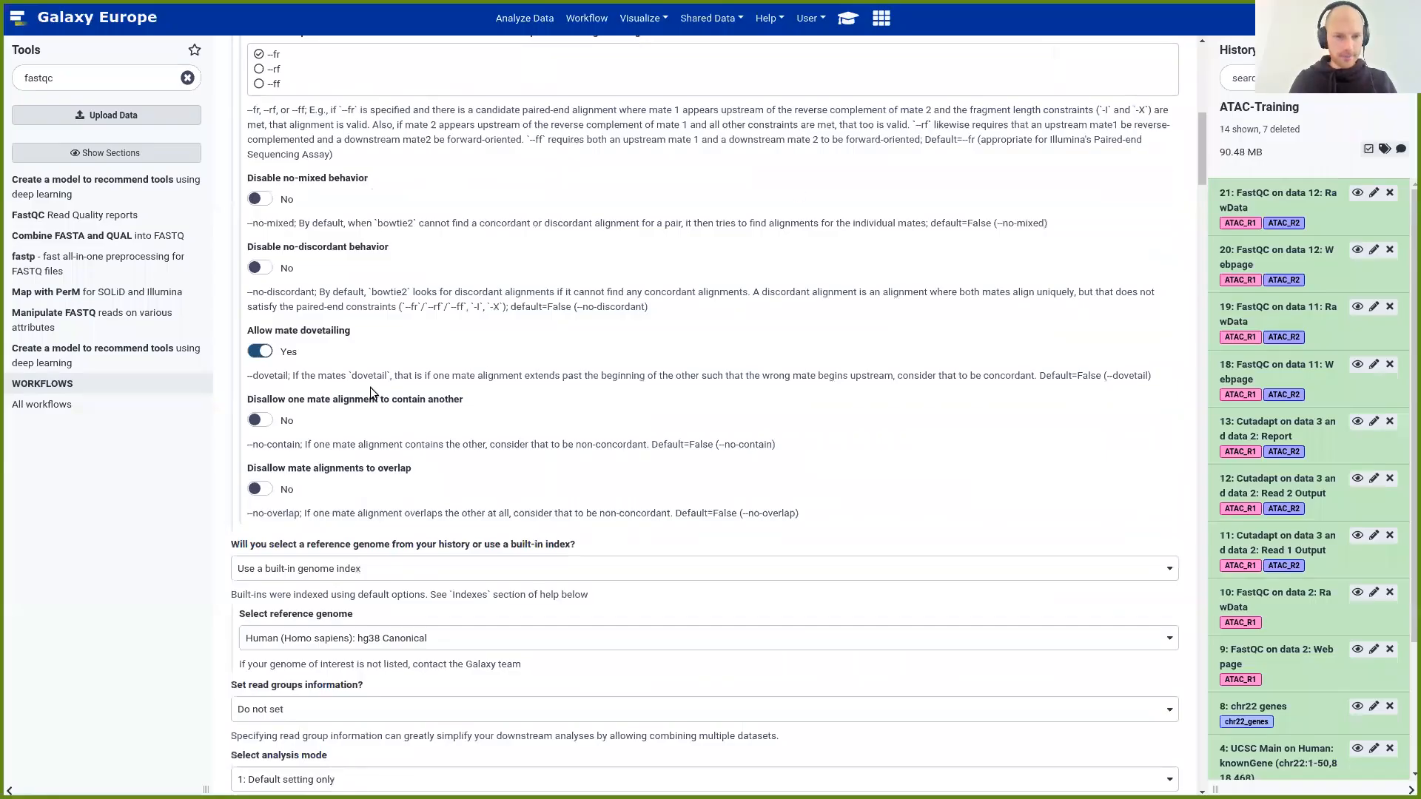
pyautogui.scroll(-3, 372, 384)
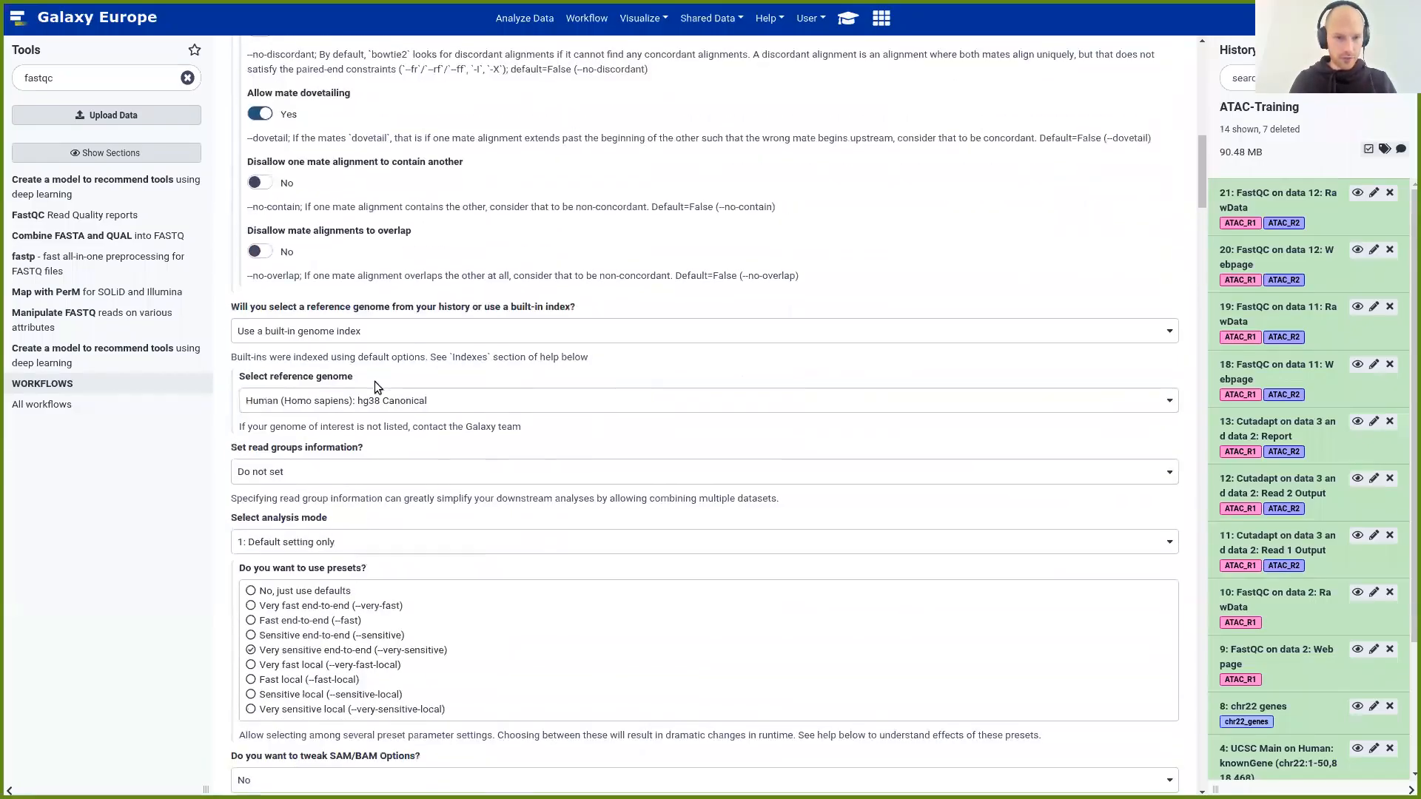
pyautogui.scroll(-2, 375, 381)
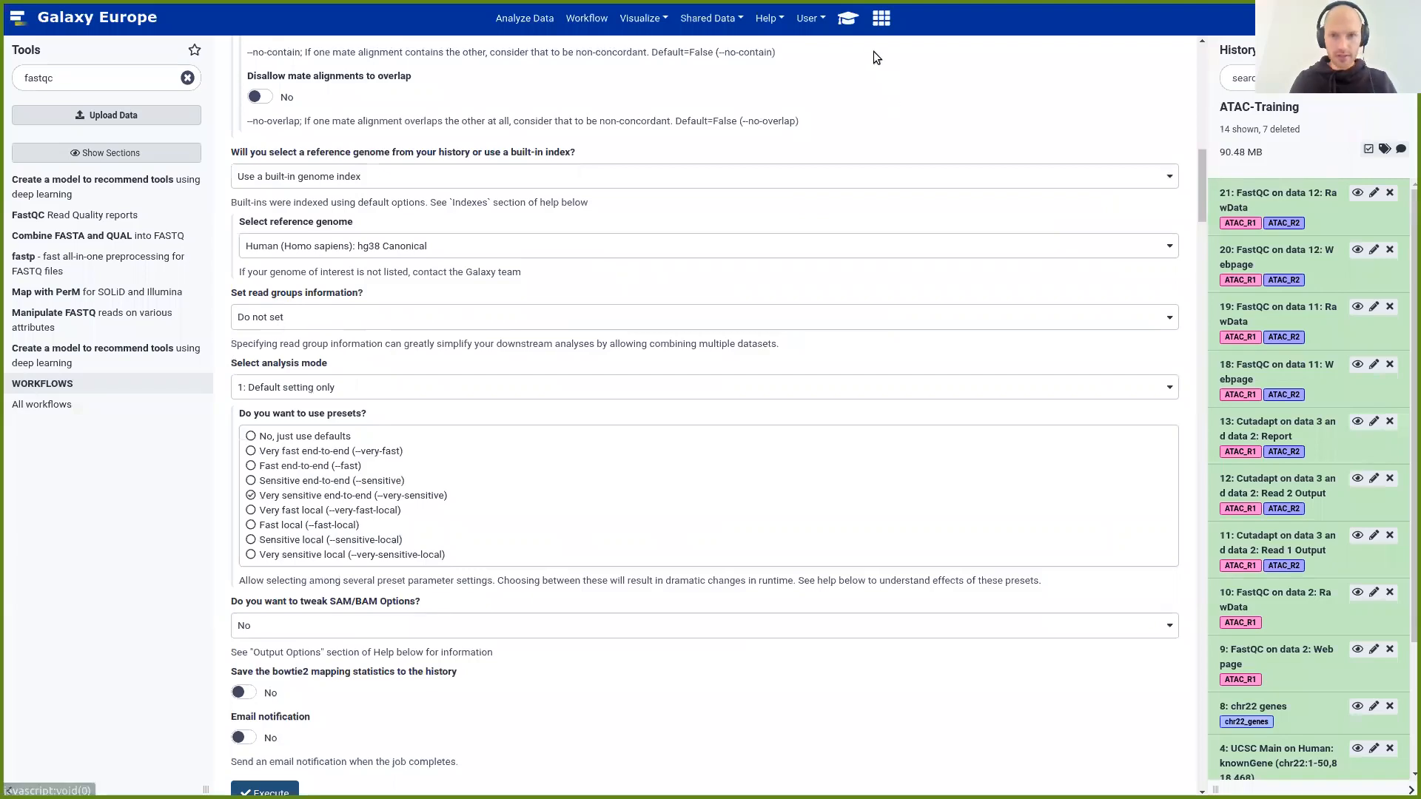
pyautogui.click(851, 18)
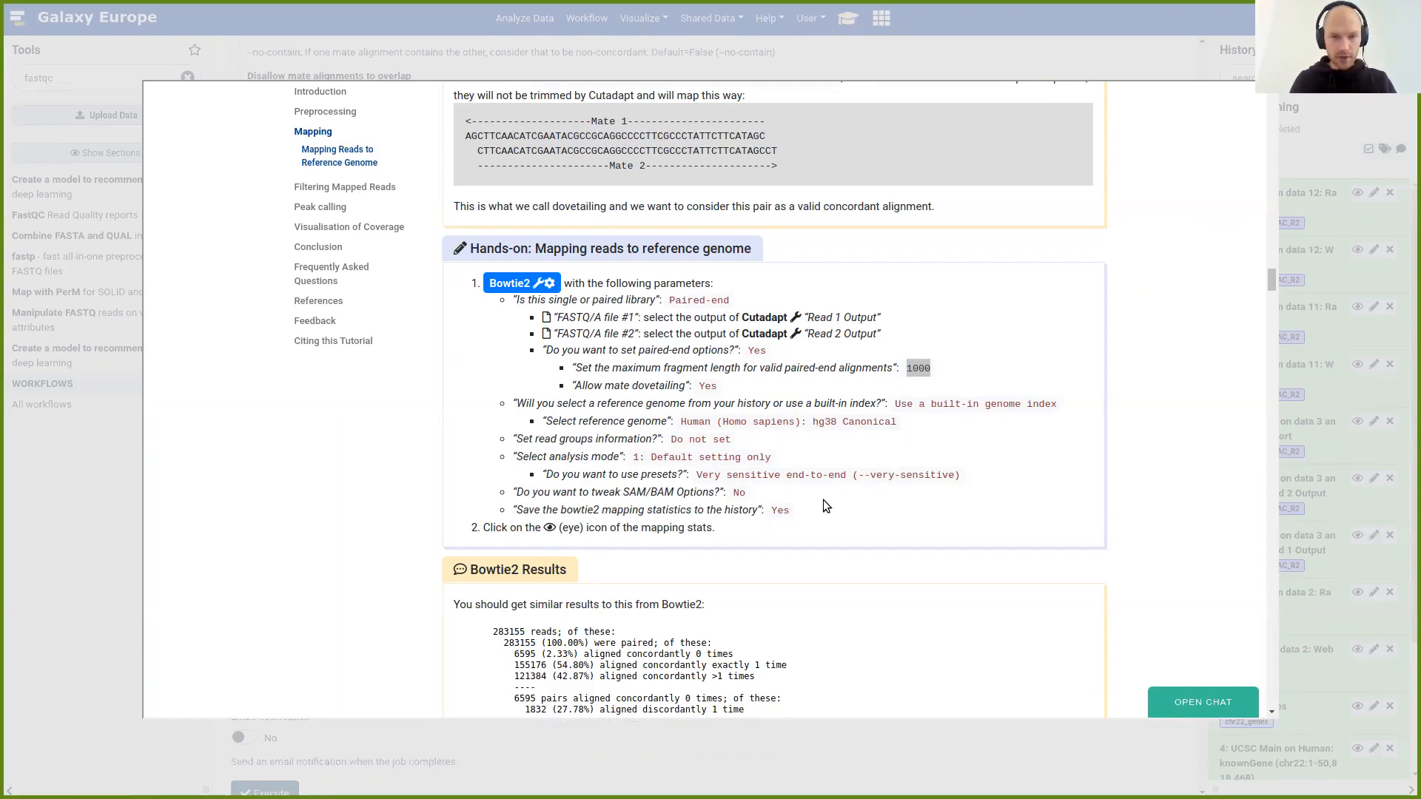
pyautogui.click(1000, 43)
pyautogui.scroll(-3, 450, 385)
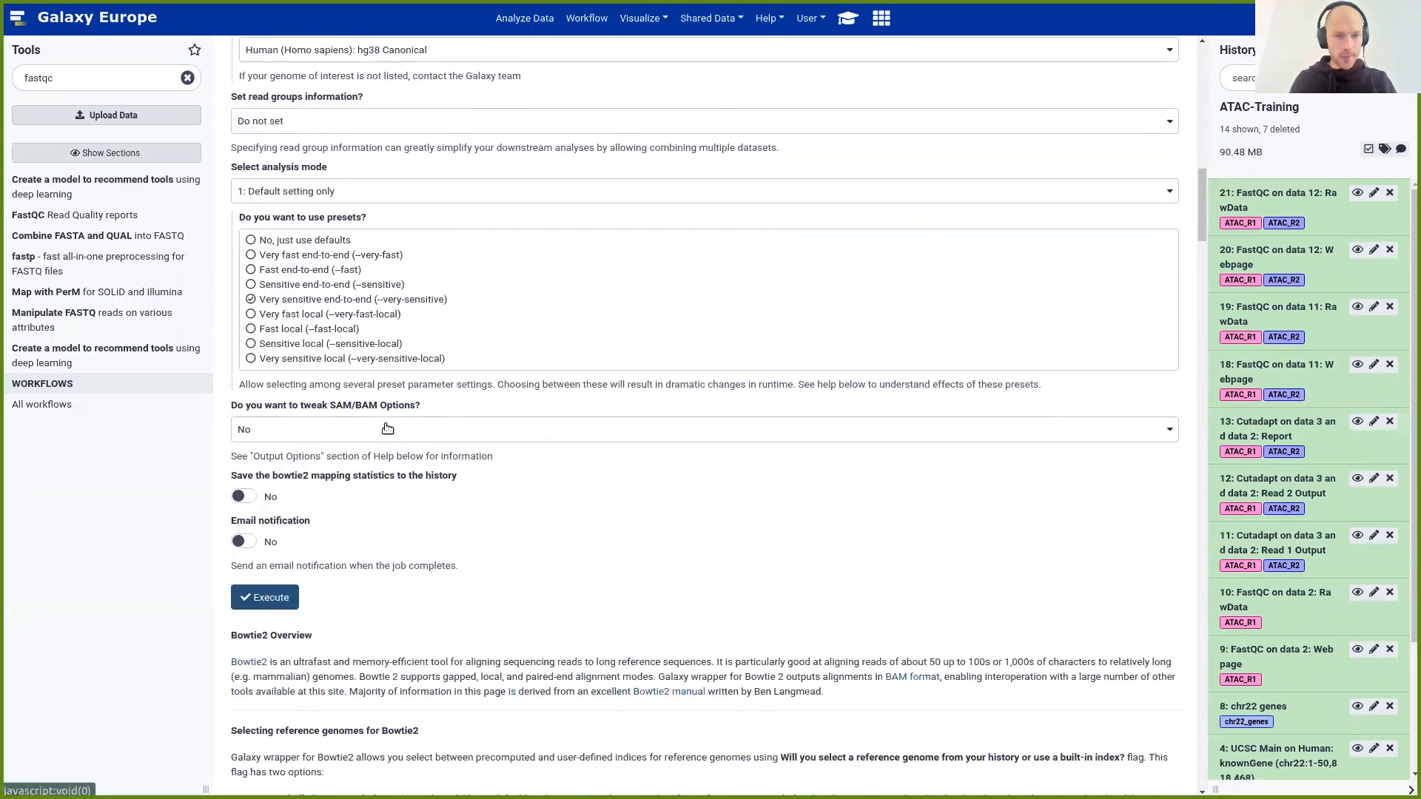
# Check the mapping statistics setting in the training material and enable saving the bowtie2 mapping statistics to the history
pyautogui.click(849, 18)
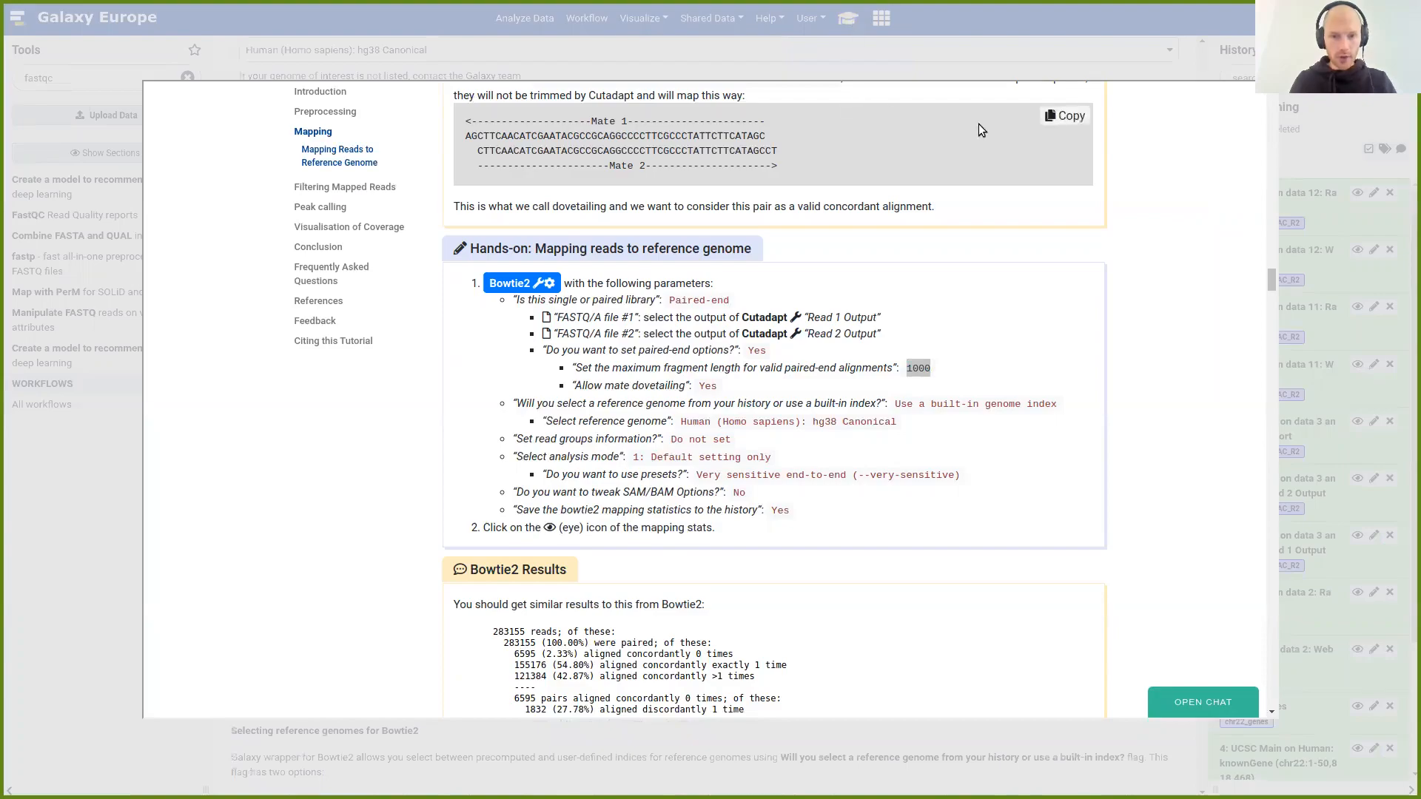
pyautogui.click(1066, 50)
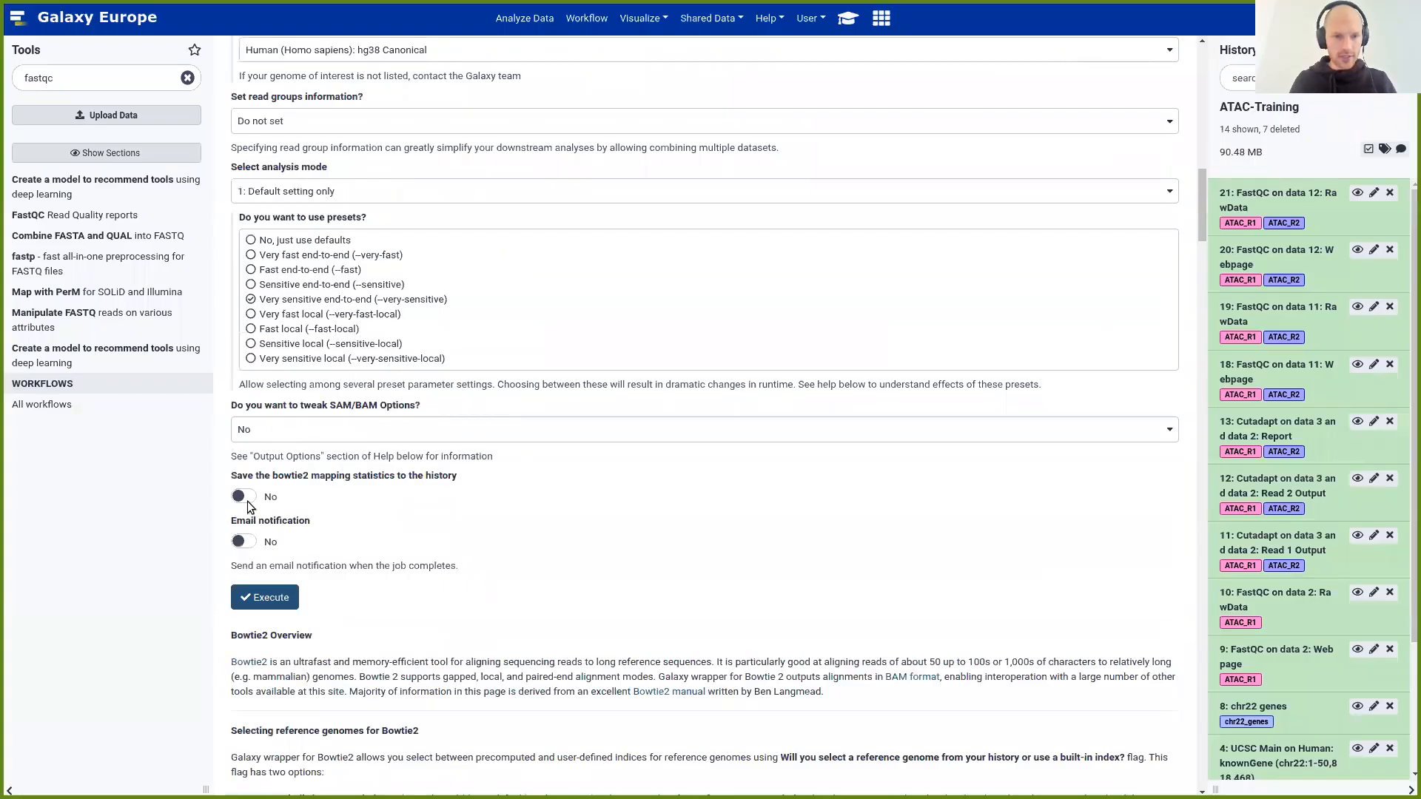
pyautogui.moveTo(249, 502); pyautogui.dragTo(449, 479)
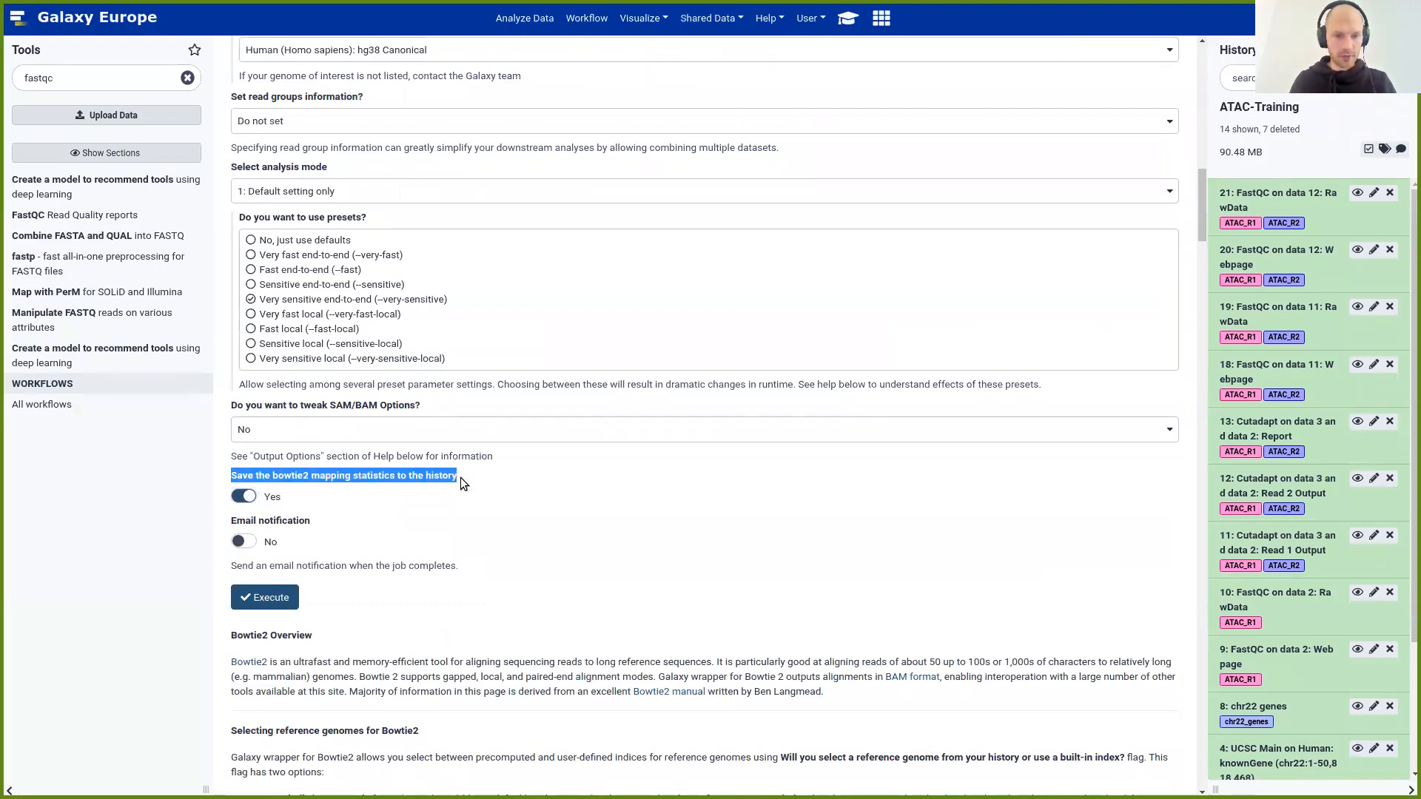
pyautogui.click(299, 495)
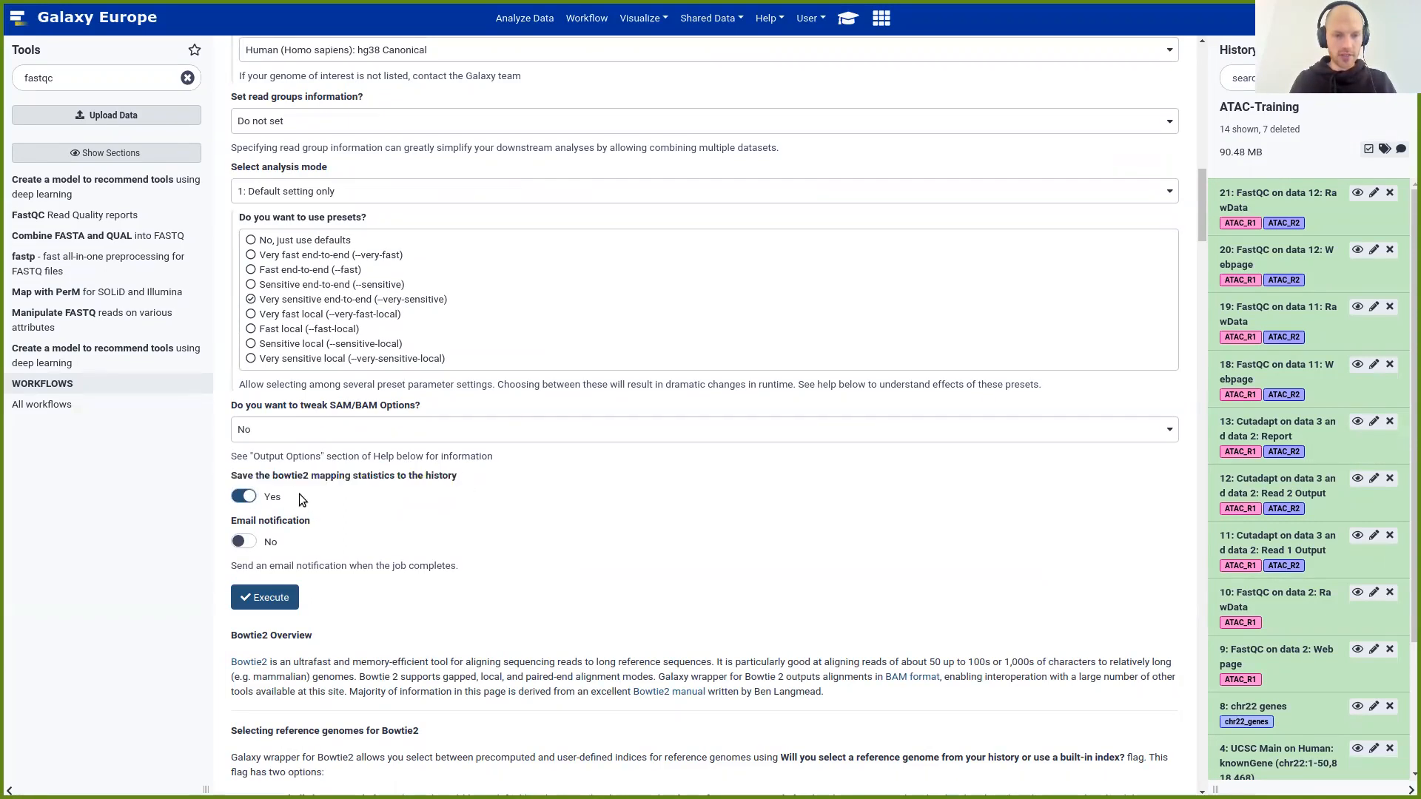
# Compare the Bowtie2 parameters with the tutorial's hands-on list once more and run the mapping job
pyautogui.click(849, 20)
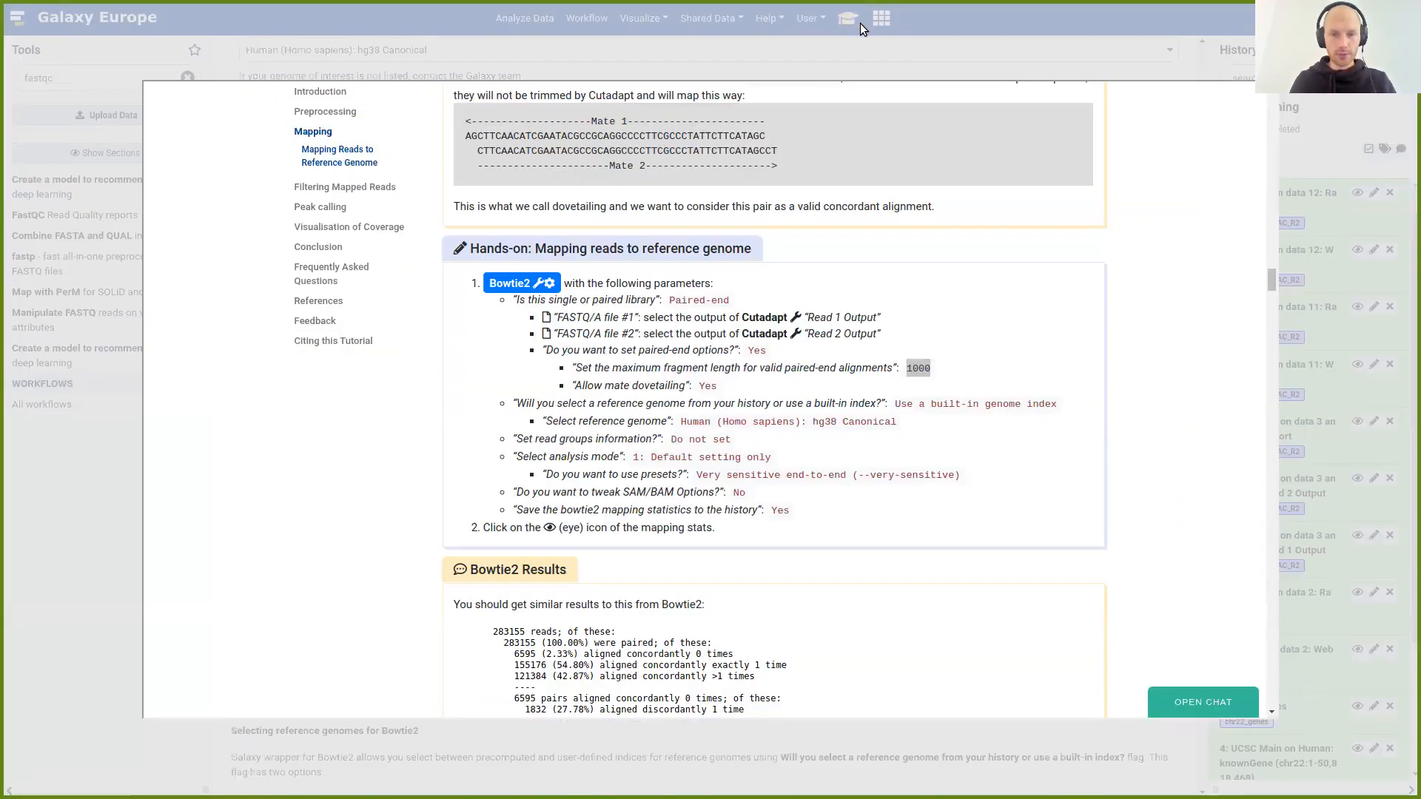
pyautogui.click(1056, 61)
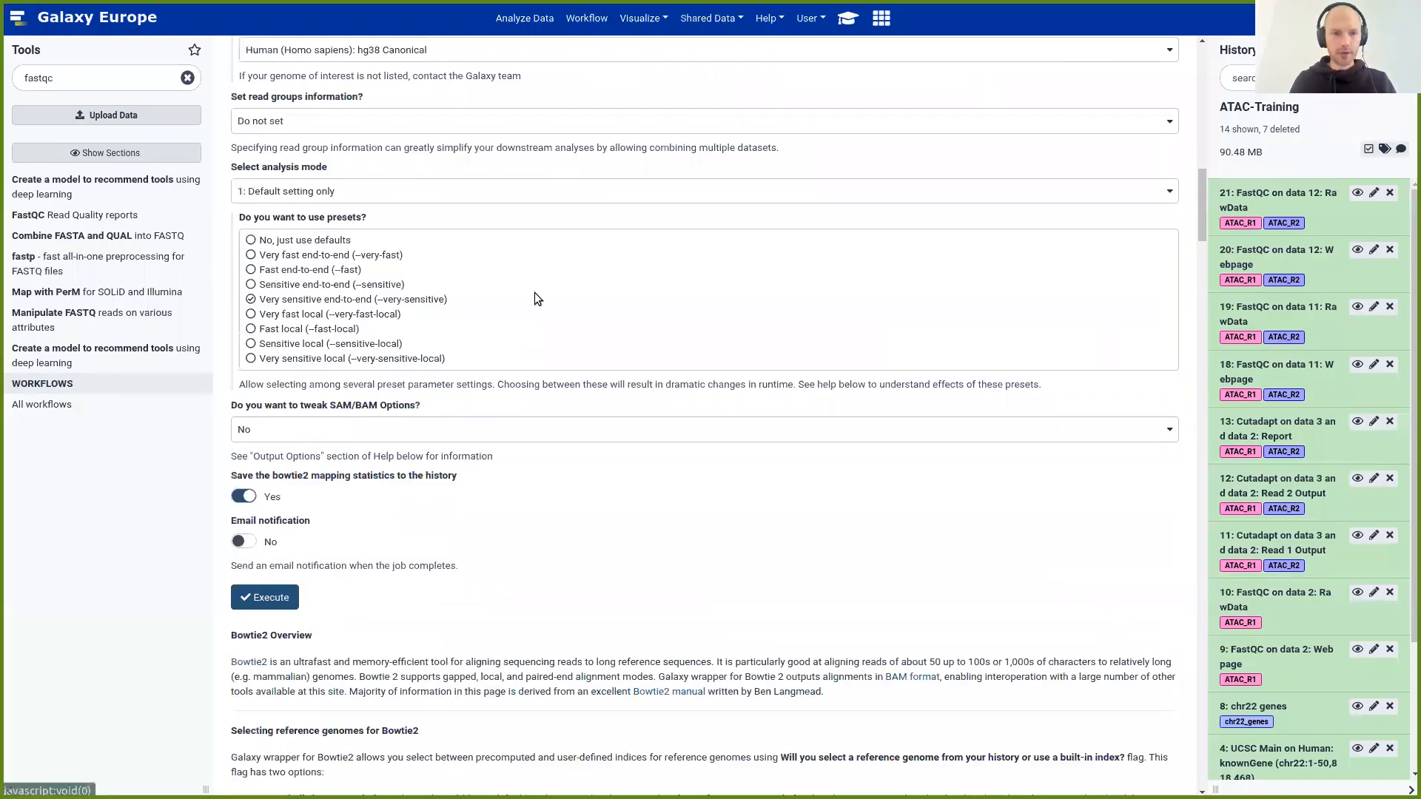
pyautogui.click(277, 601)
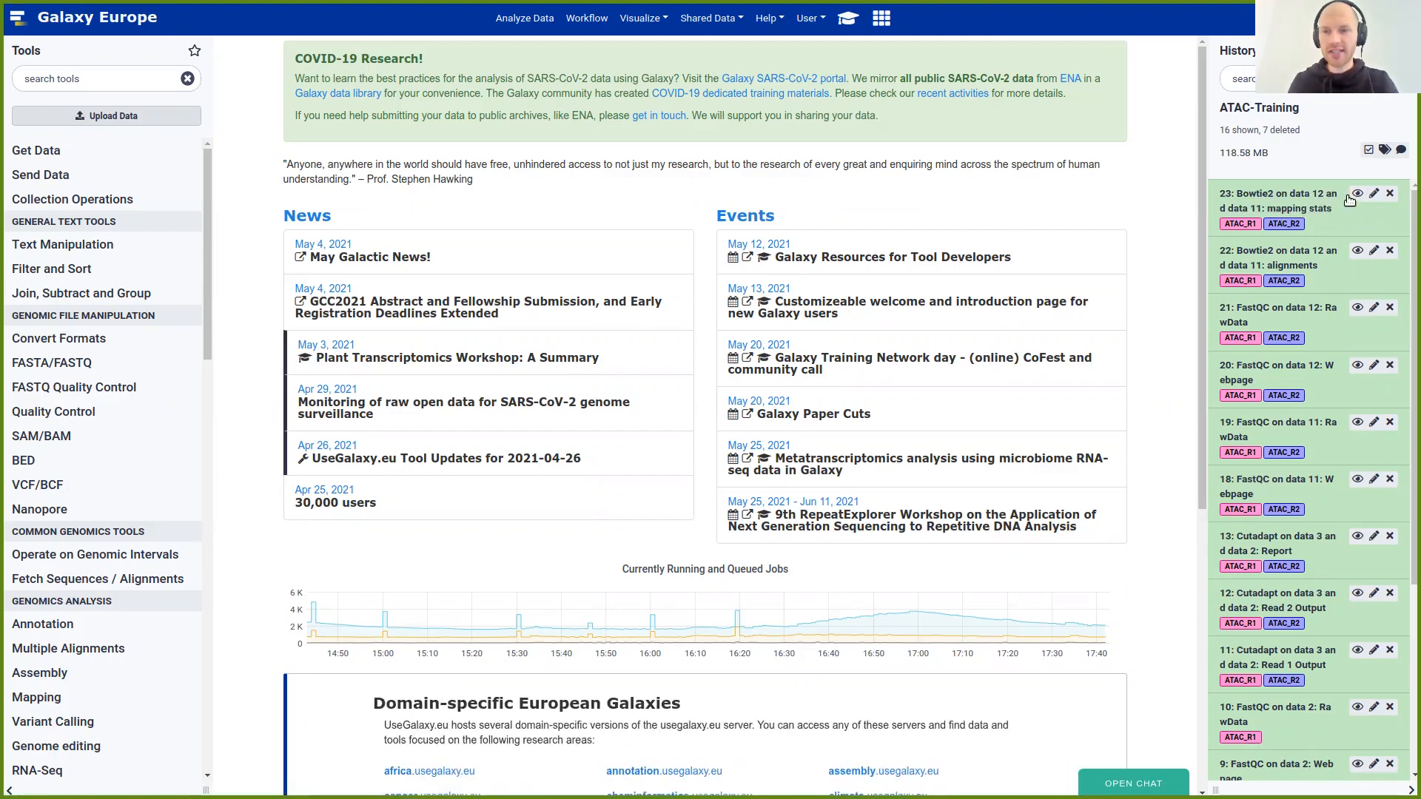
# View the Bowtie2 mapping stats dataset and examine the shares of read pairs aligned concordantly exactly once and more than once
pyautogui.click(1352, 197)
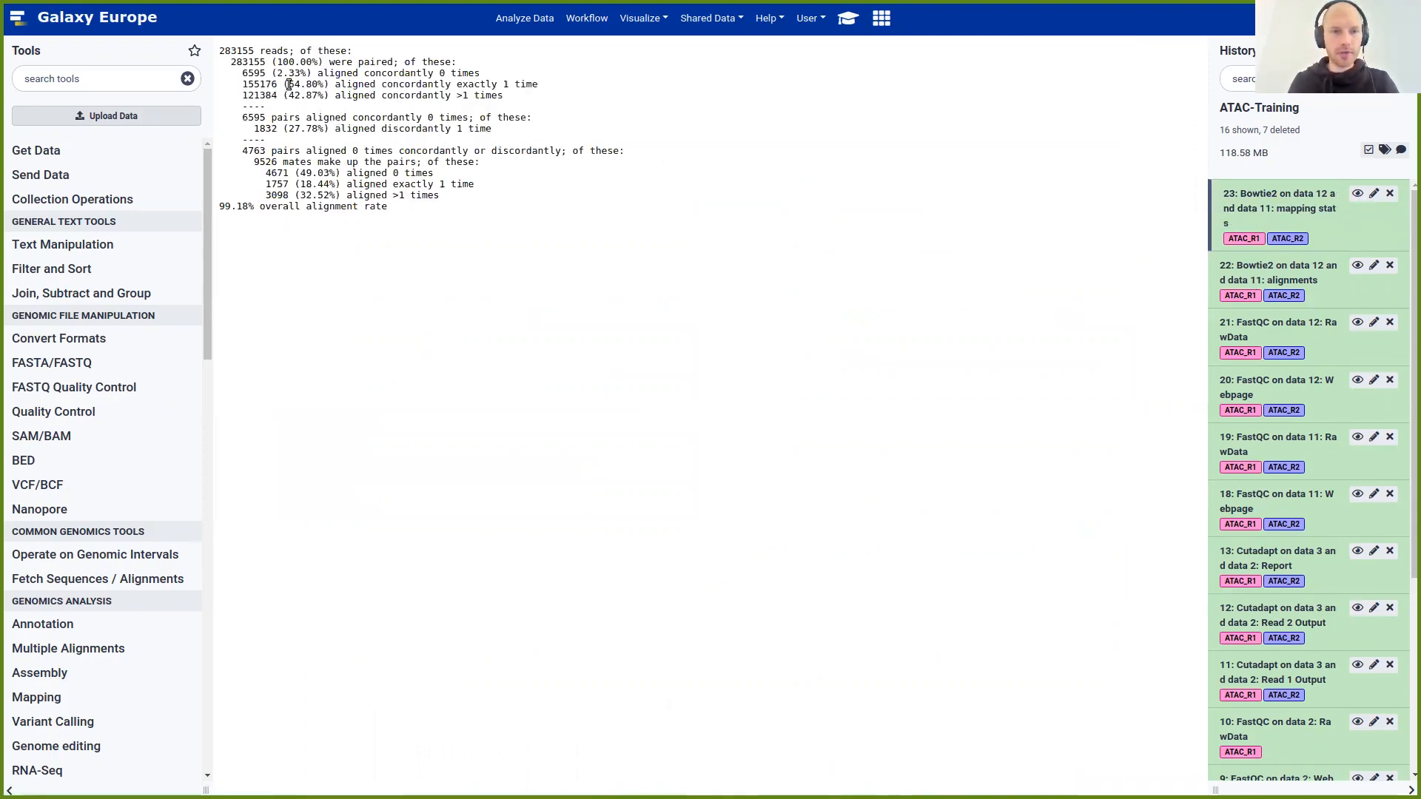
pyautogui.moveTo(290, 86); pyautogui.dragTo(321, 90)
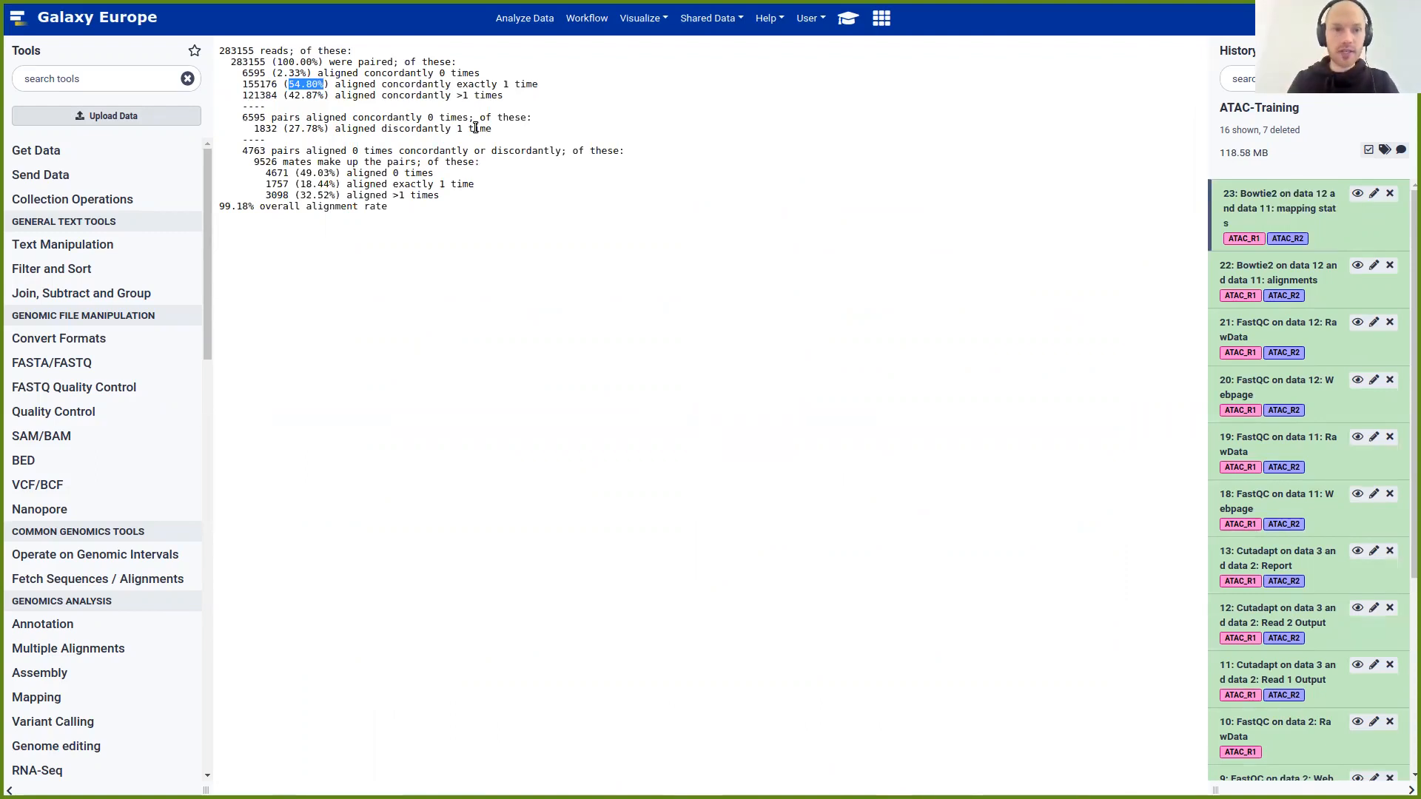
pyautogui.moveTo(288, 96); pyautogui.dragTo(319, 95)
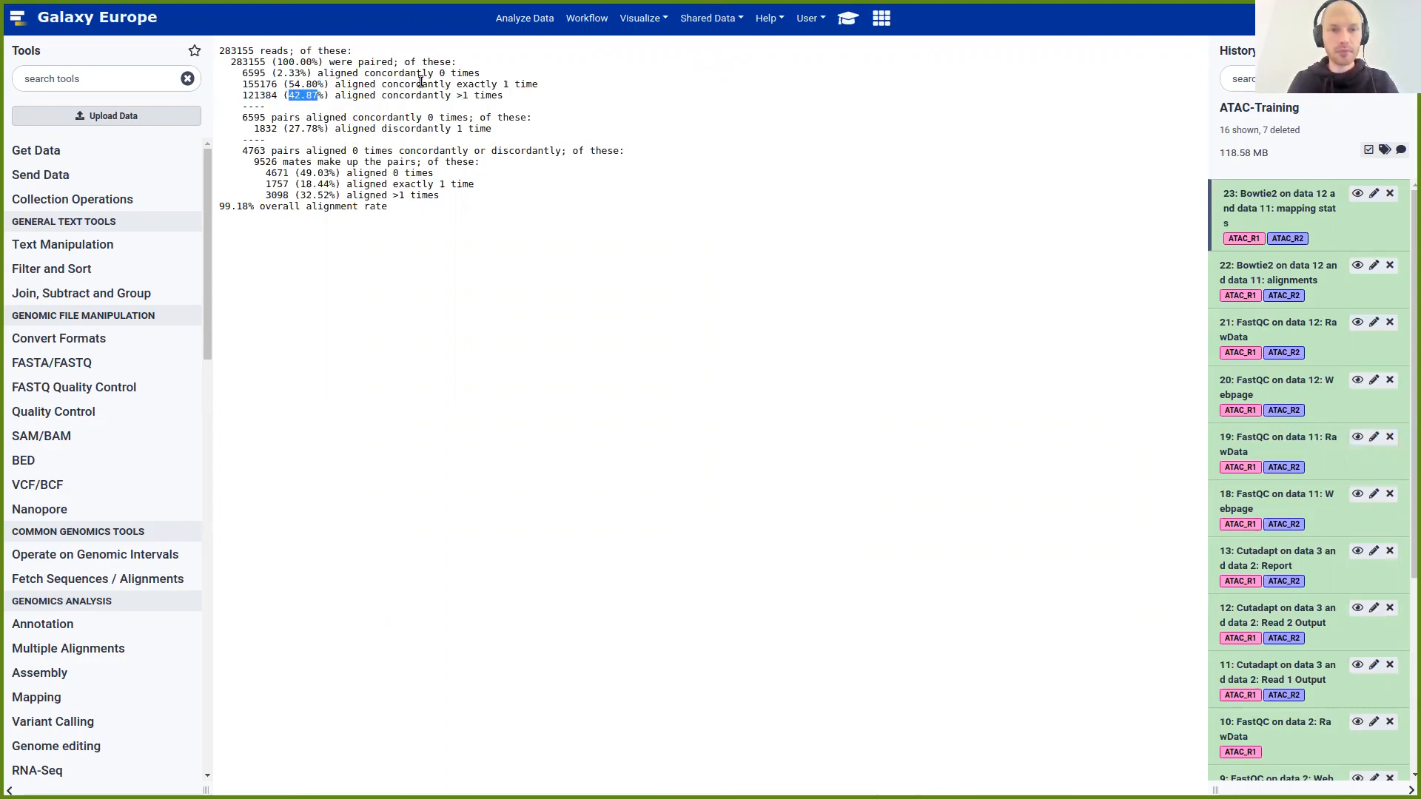
pyautogui.moveTo(358, 96); pyautogui.dragTo(475, 94)
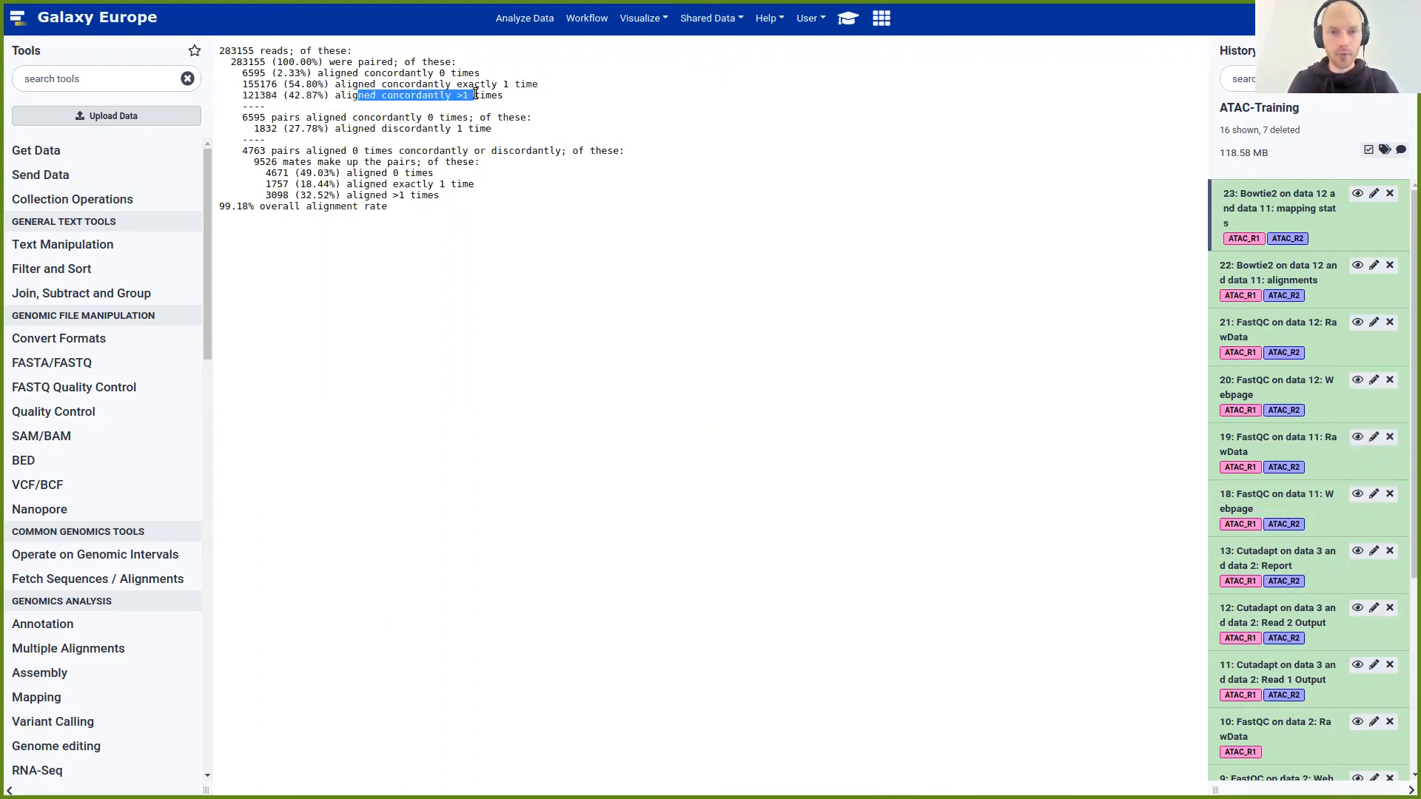
pyautogui.click(490, 92)
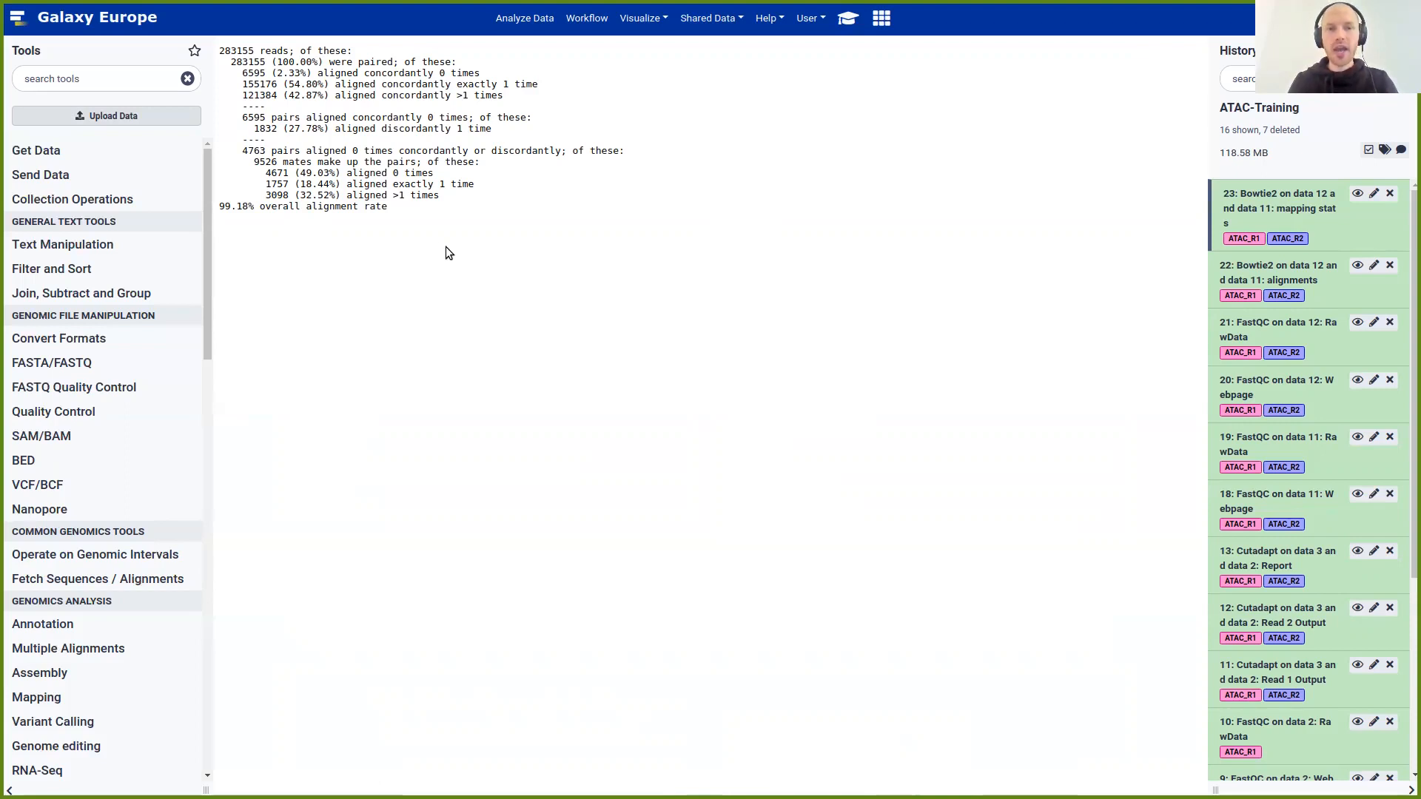
# Review the tutorial's Filter Uninformative Reads section and open its linked tool, Filter BAM datasets on a variety of attributes
pyautogui.click(851, 18)
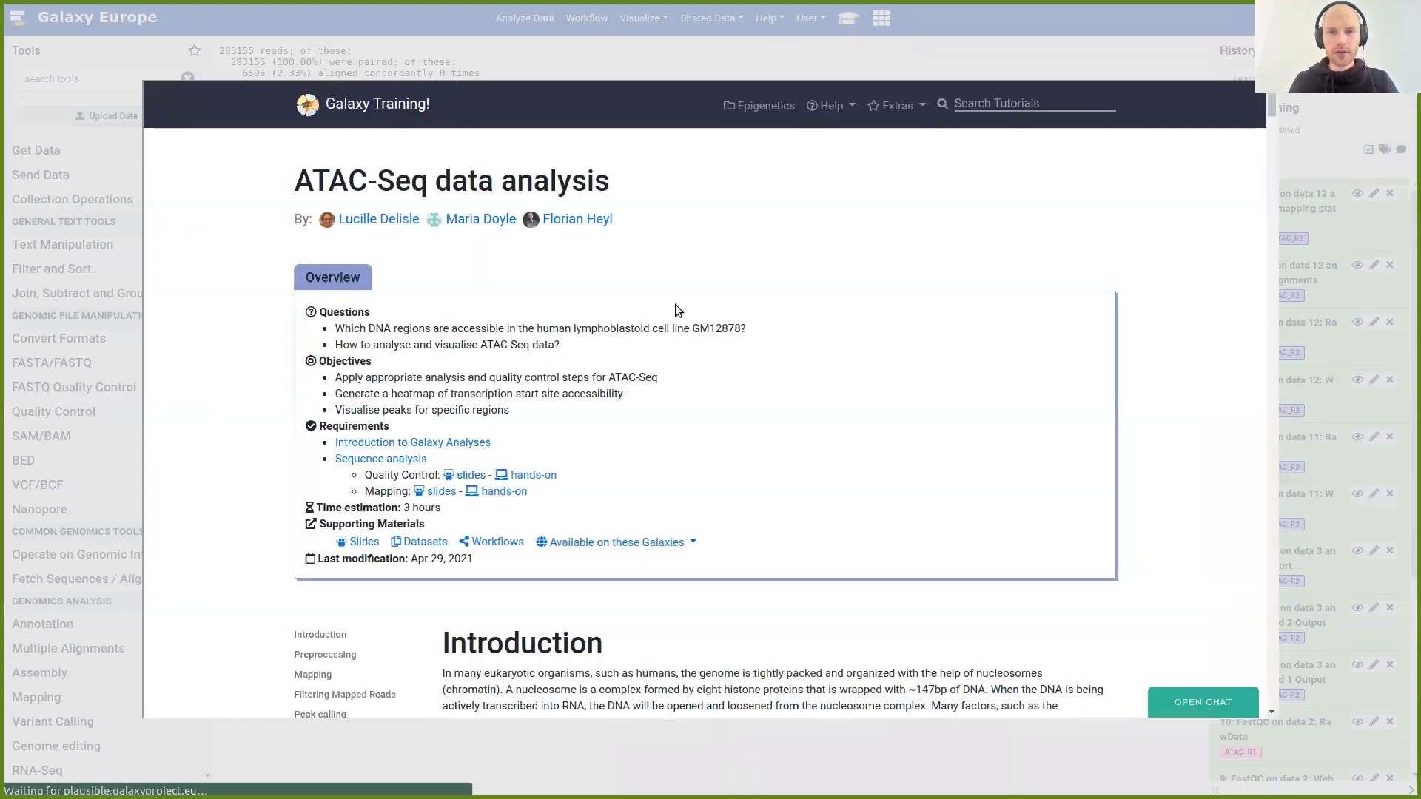
pyautogui.scroll(-15, 689, 286)
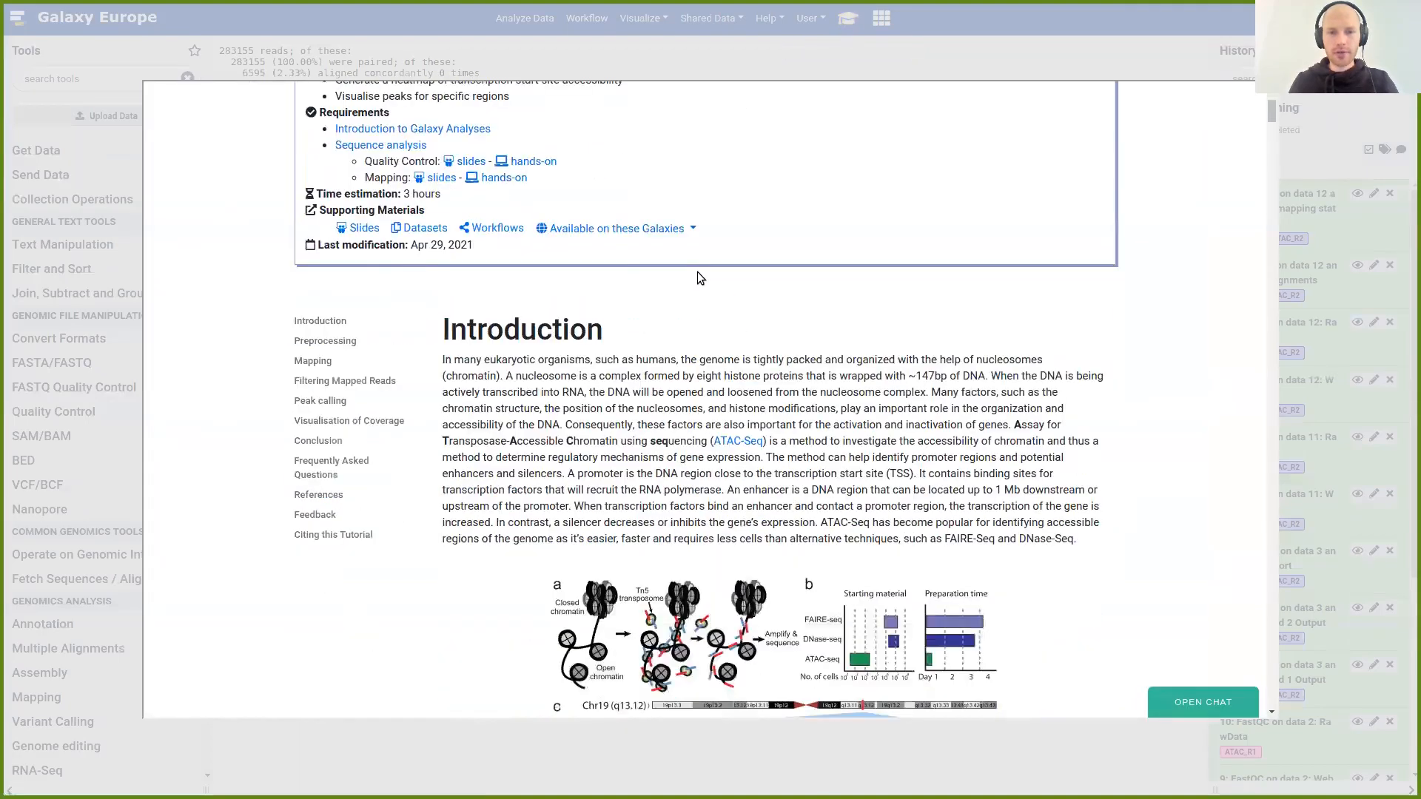
pyautogui.scroll(-20, 722, 276)
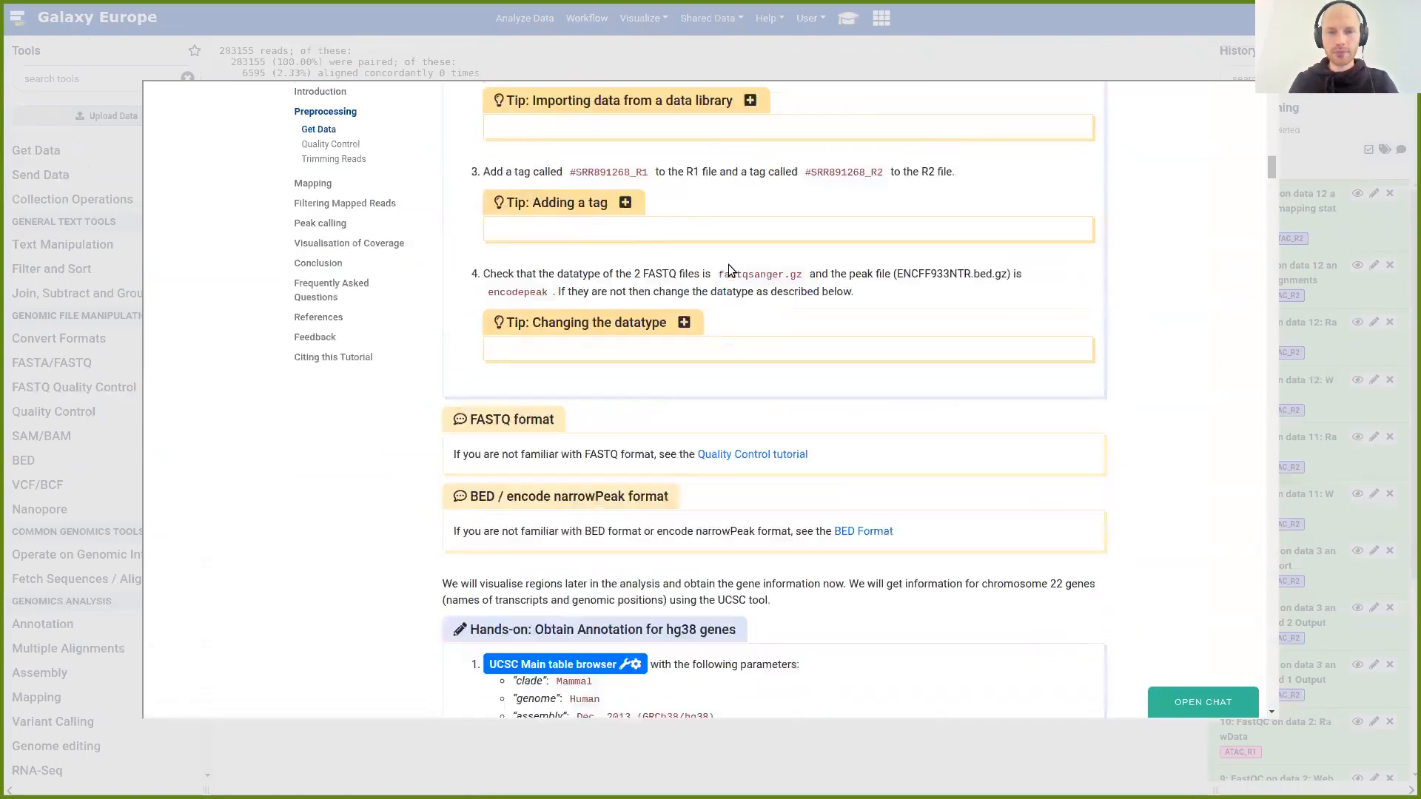
pyautogui.scroll(-10, 731, 263)
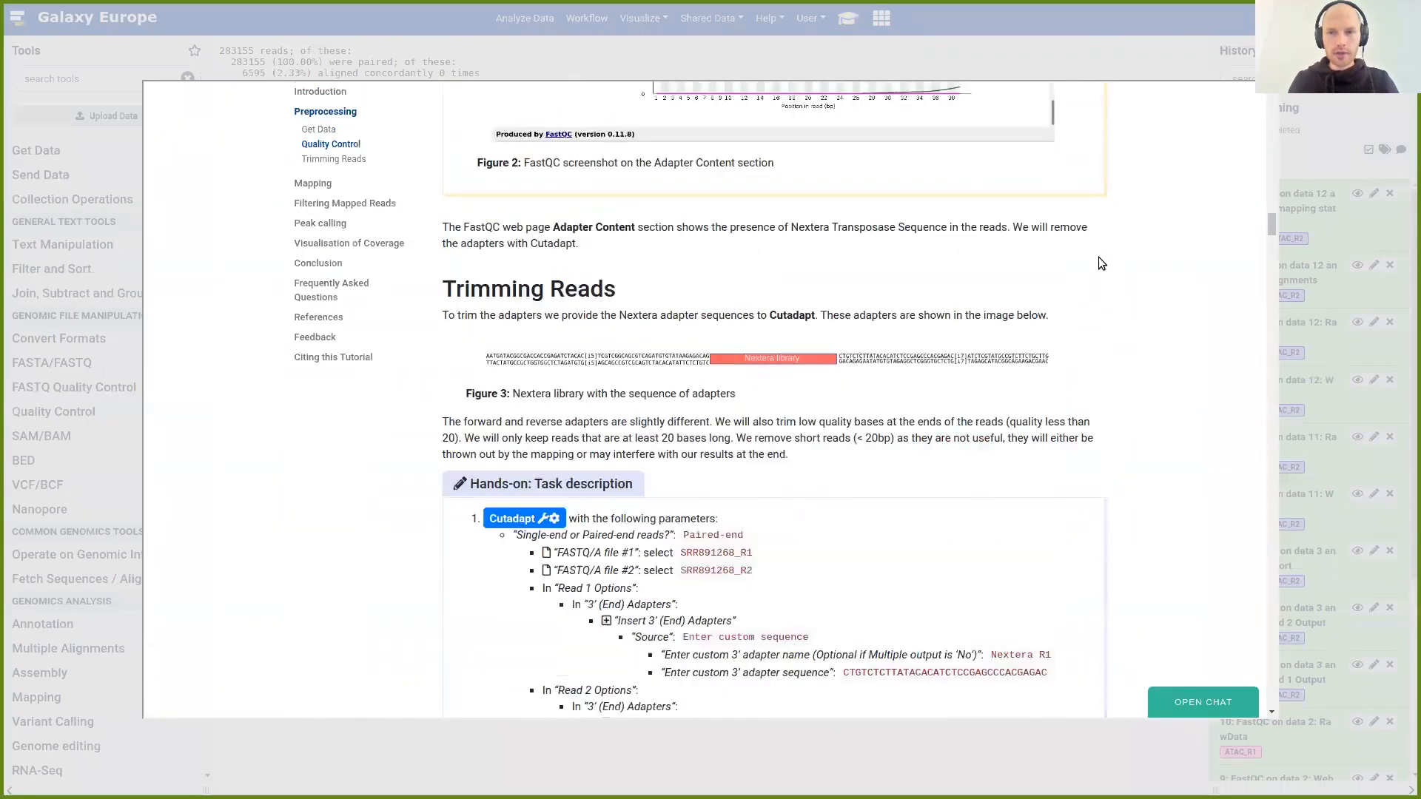
pyautogui.moveTo(1273, 230); pyautogui.dragTo(1249, 301)
pyautogui.scroll(-3, 941, 346)
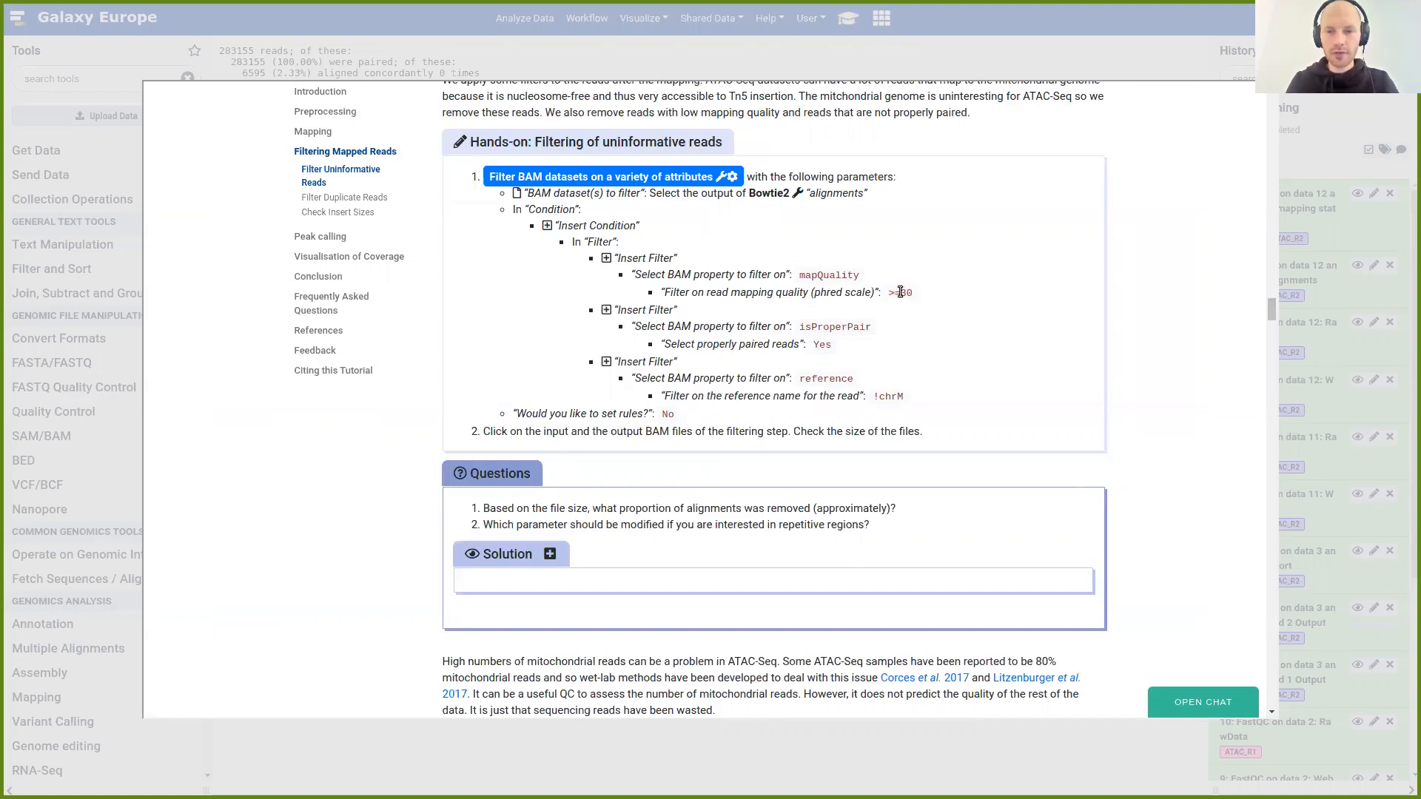
pyautogui.moveTo(900, 294); pyautogui.dragTo(914, 294)
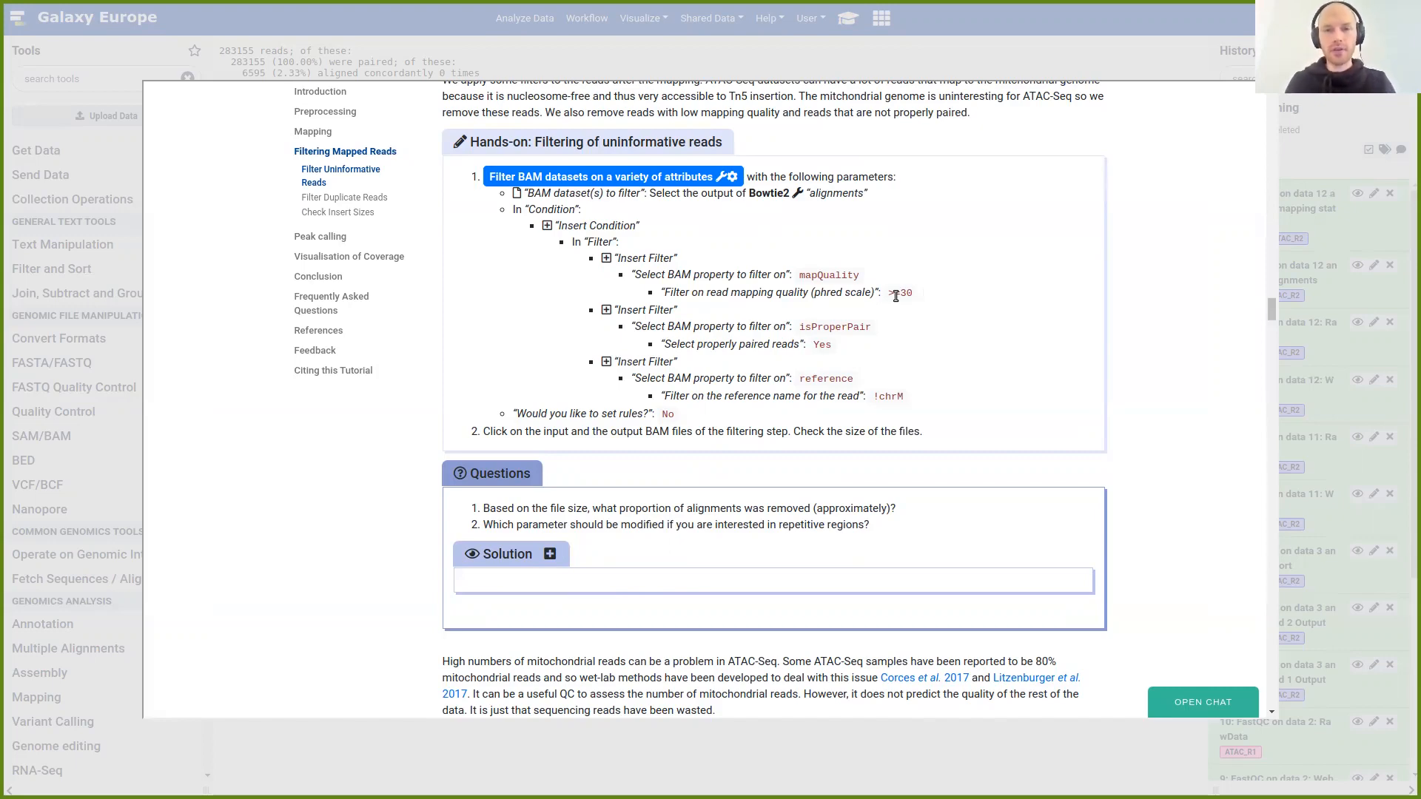
pyautogui.scroll(1, 912, 372)
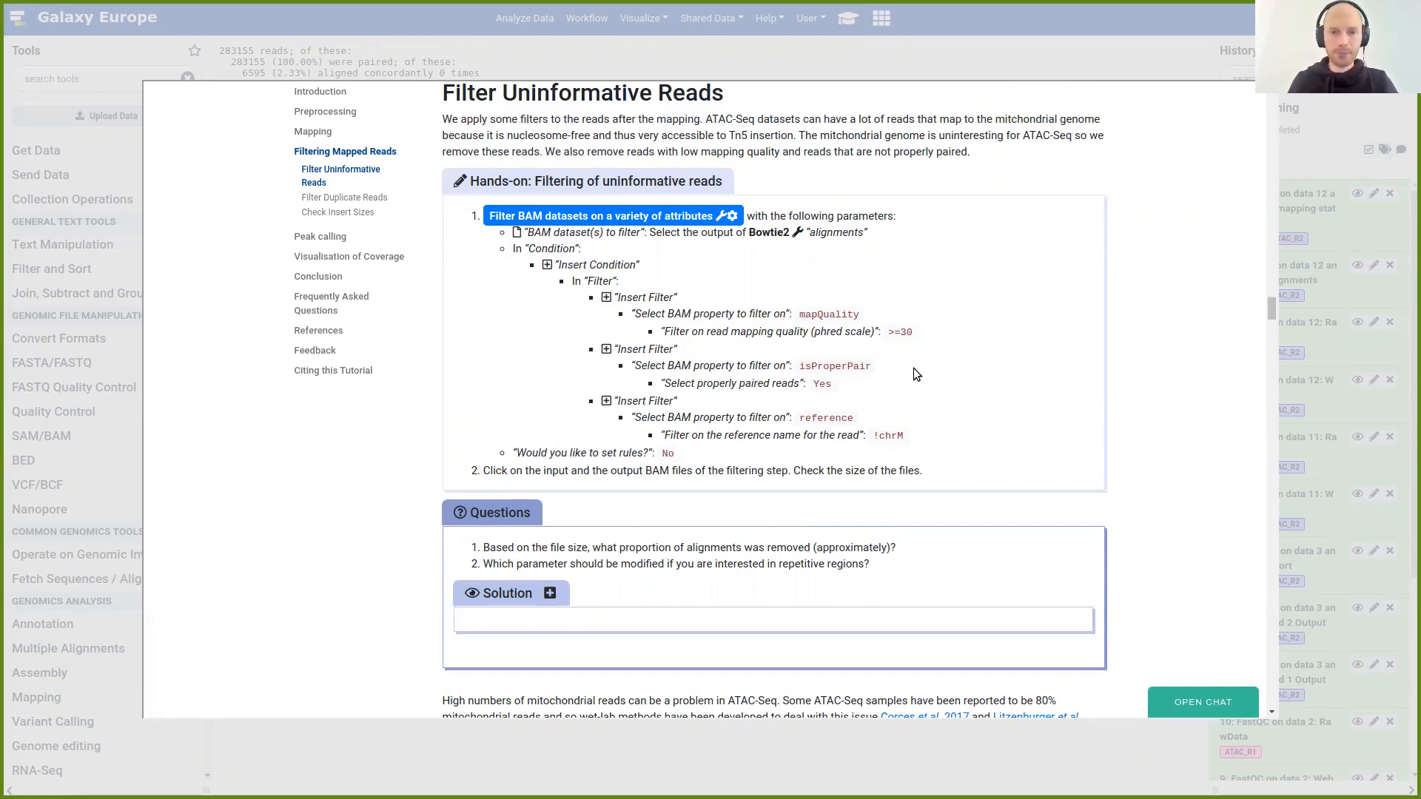
pyautogui.click(623, 217)
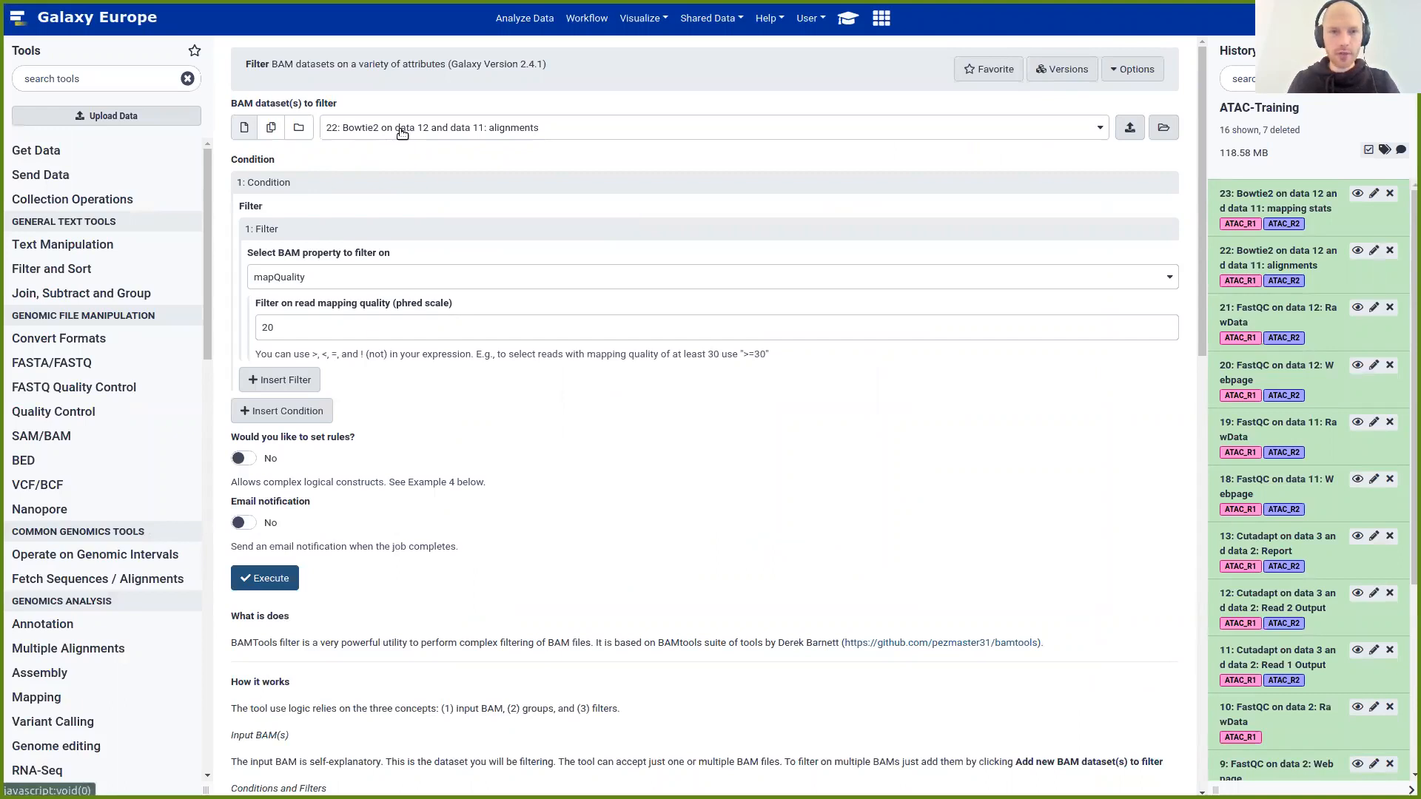
# Use the single Bowtie2 alignments dataset as input and set the first filter's read mapping quality to >=30
pyautogui.click(242, 126)
pyautogui.doubleClick(281, 332)
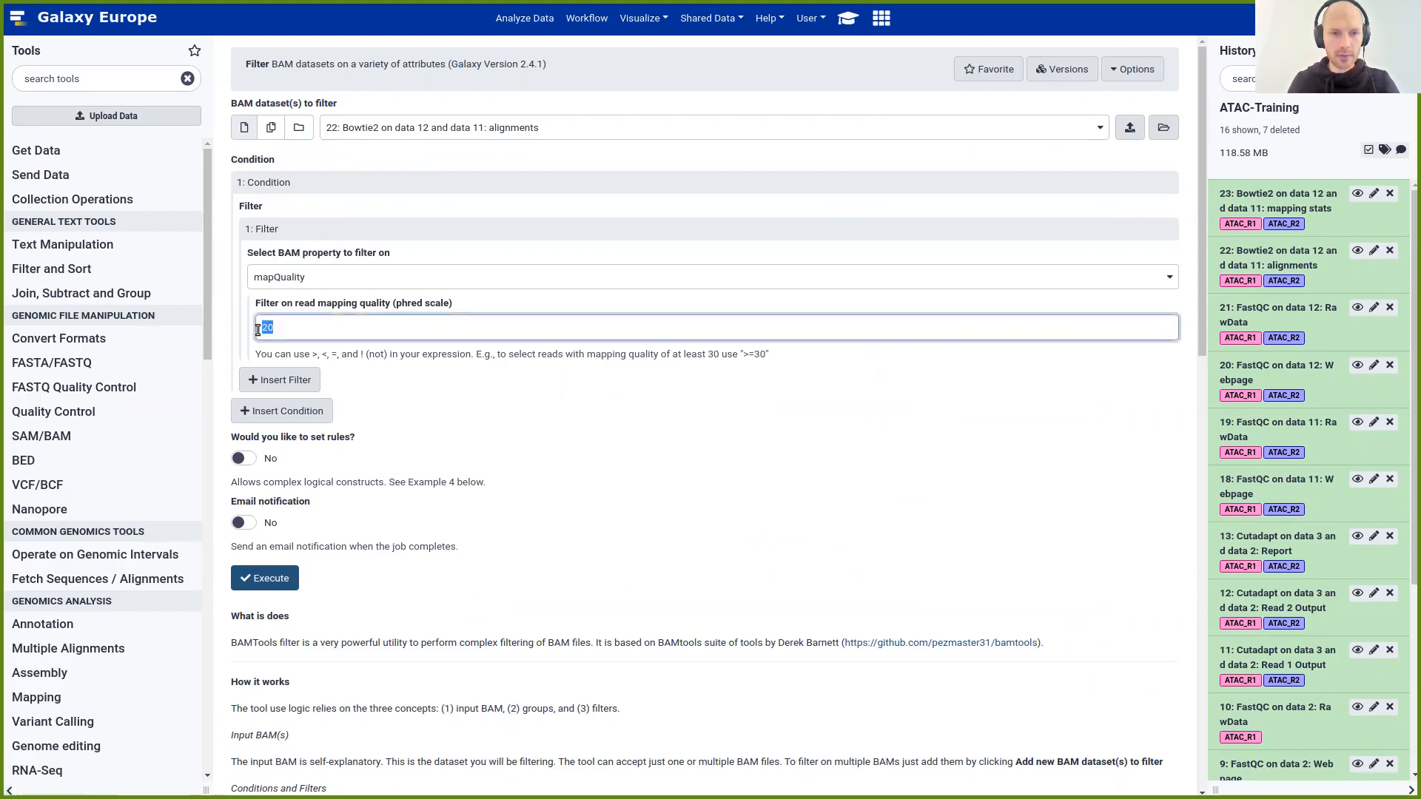
pyautogui.write('>=30')
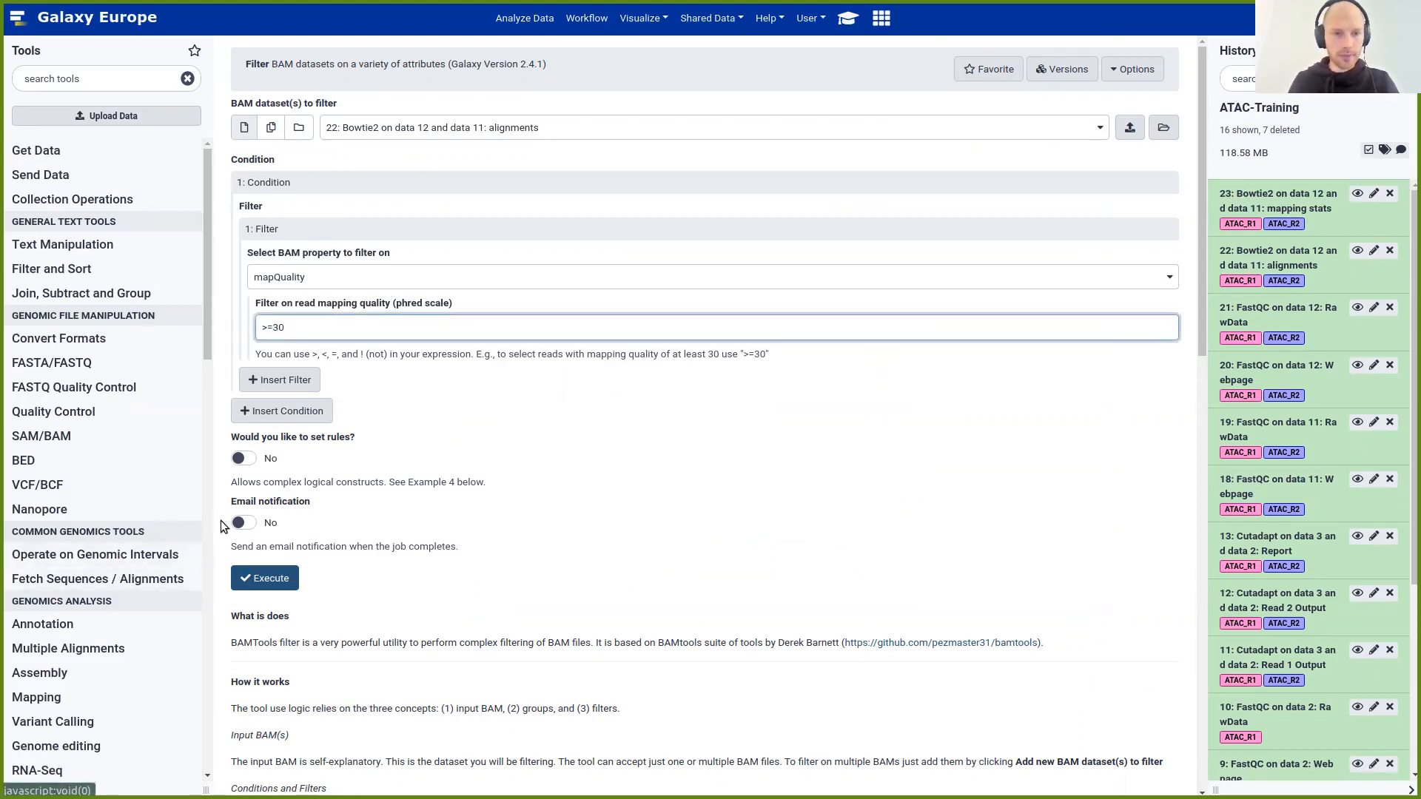
# Add a second filter on the isProperPair property and set the selection of properly paired reads to Yes
pyautogui.click(280, 381)
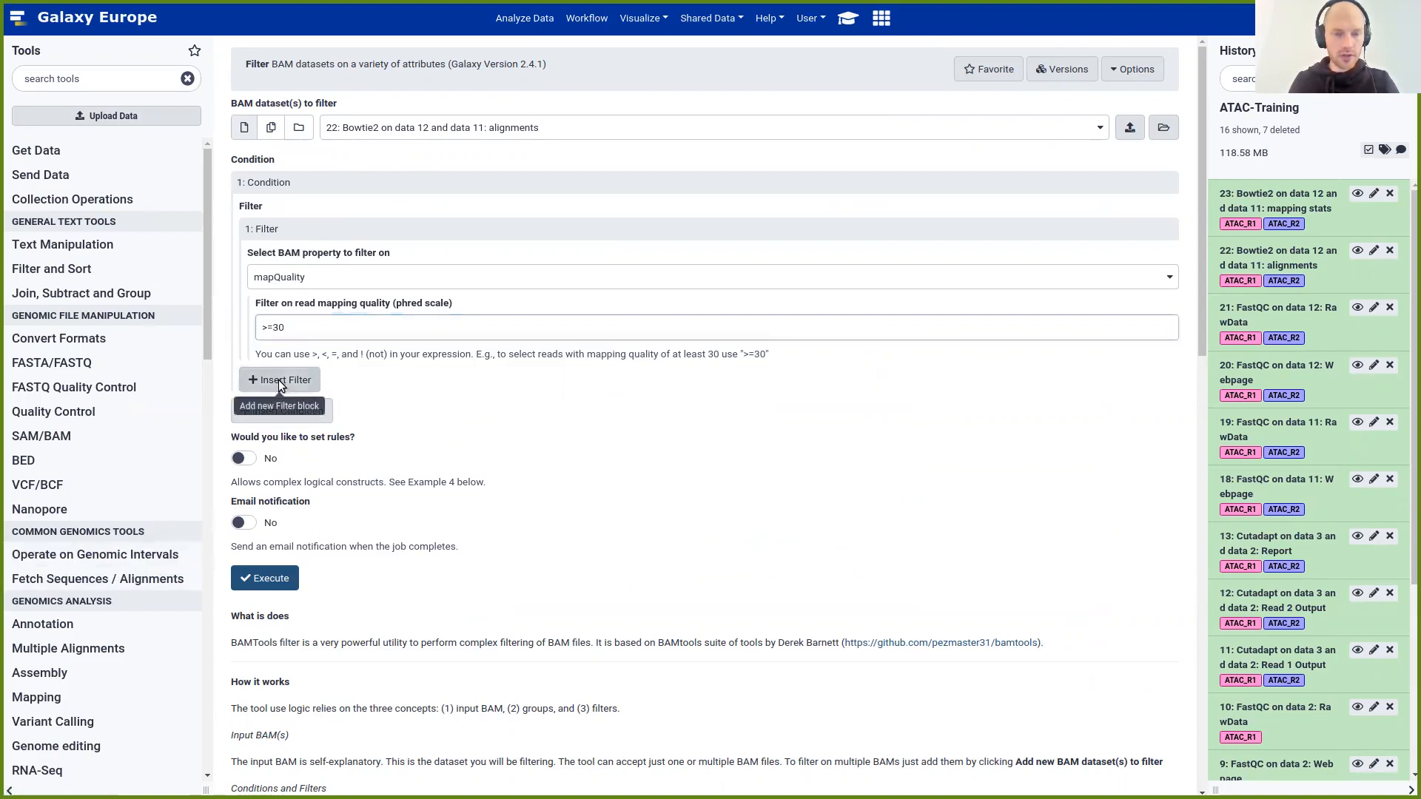
pyautogui.click(283, 429)
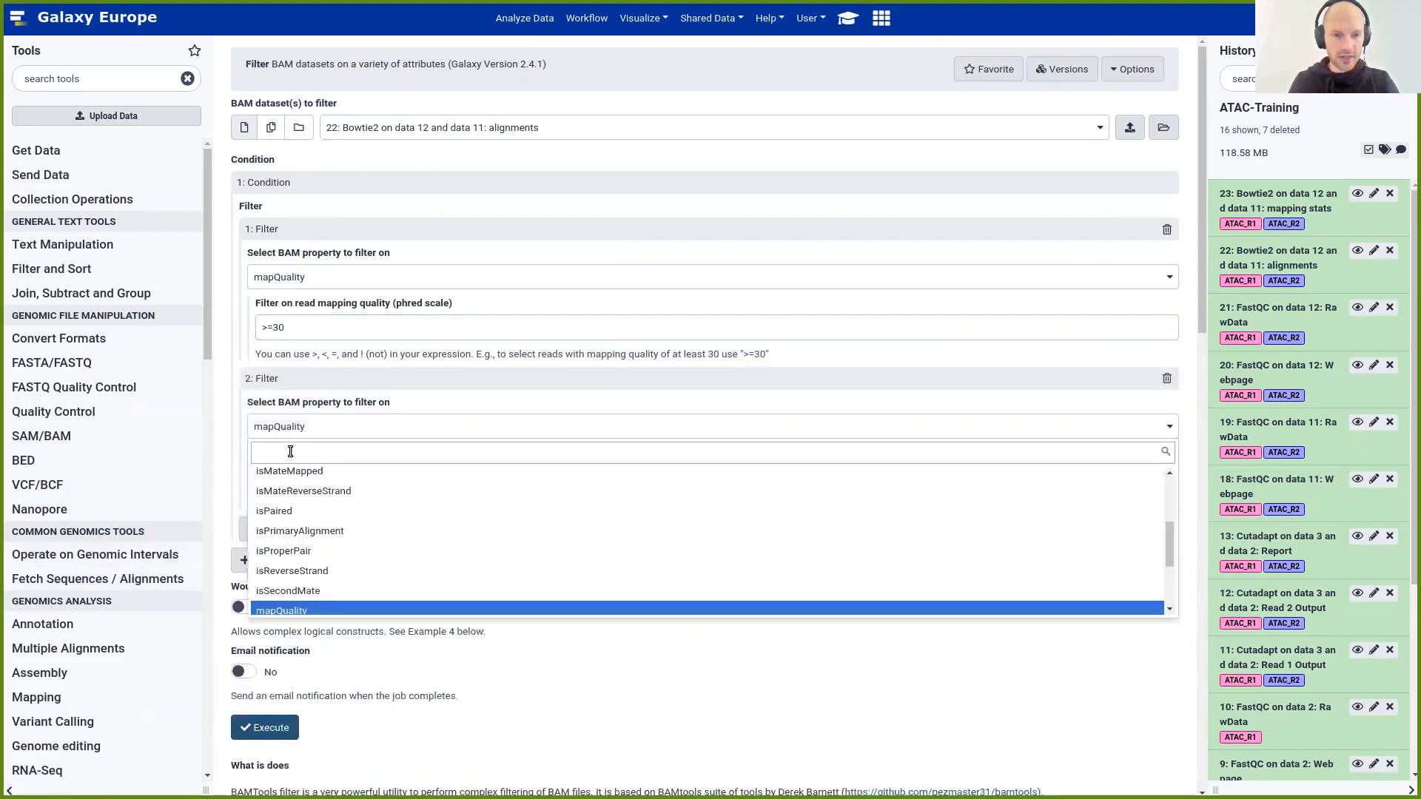
pyautogui.click(285, 550)
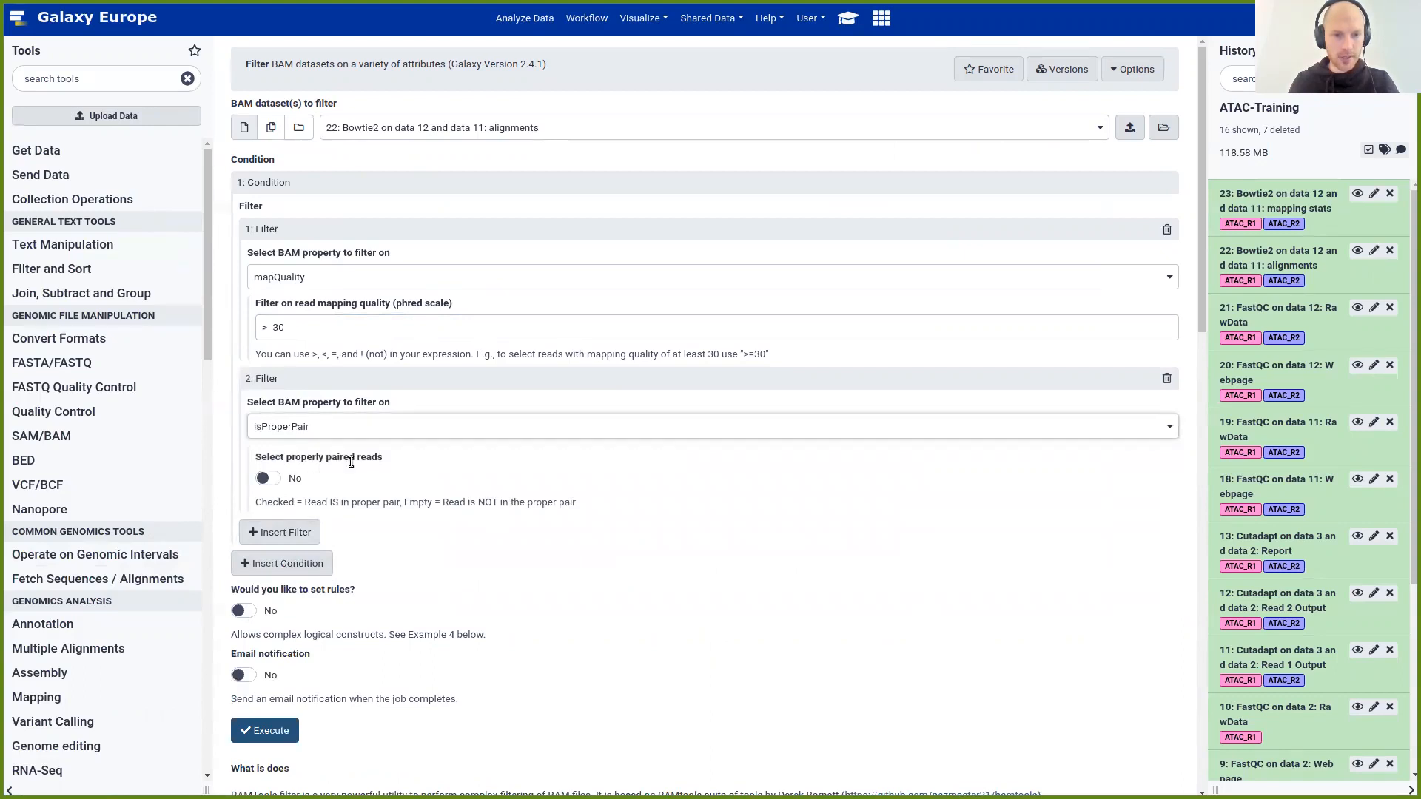
pyautogui.click(275, 478)
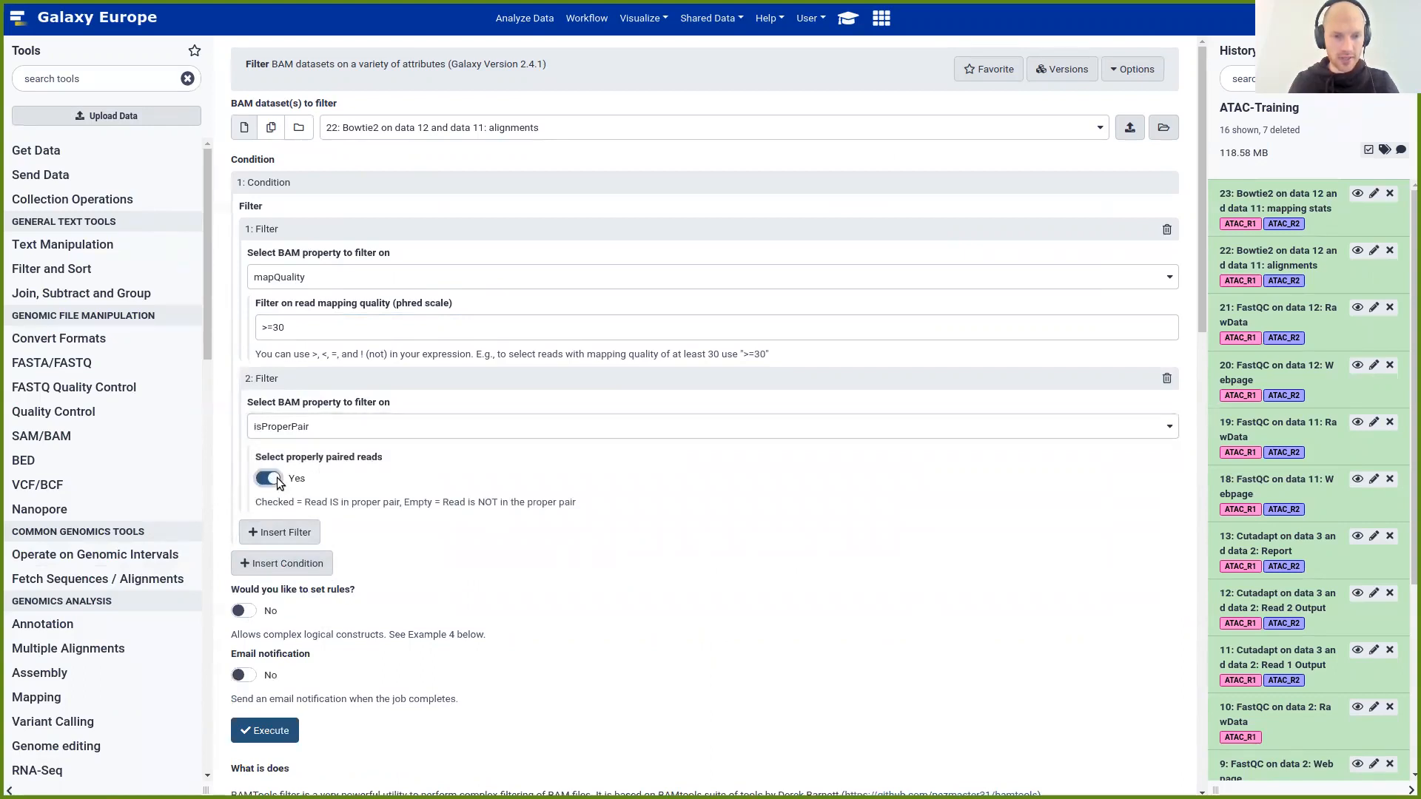
# Add a third filter on the reference property and set the reference name for the read to !chrM
pyautogui.click(293, 533)
pyautogui.scroll(-3, 293, 532)
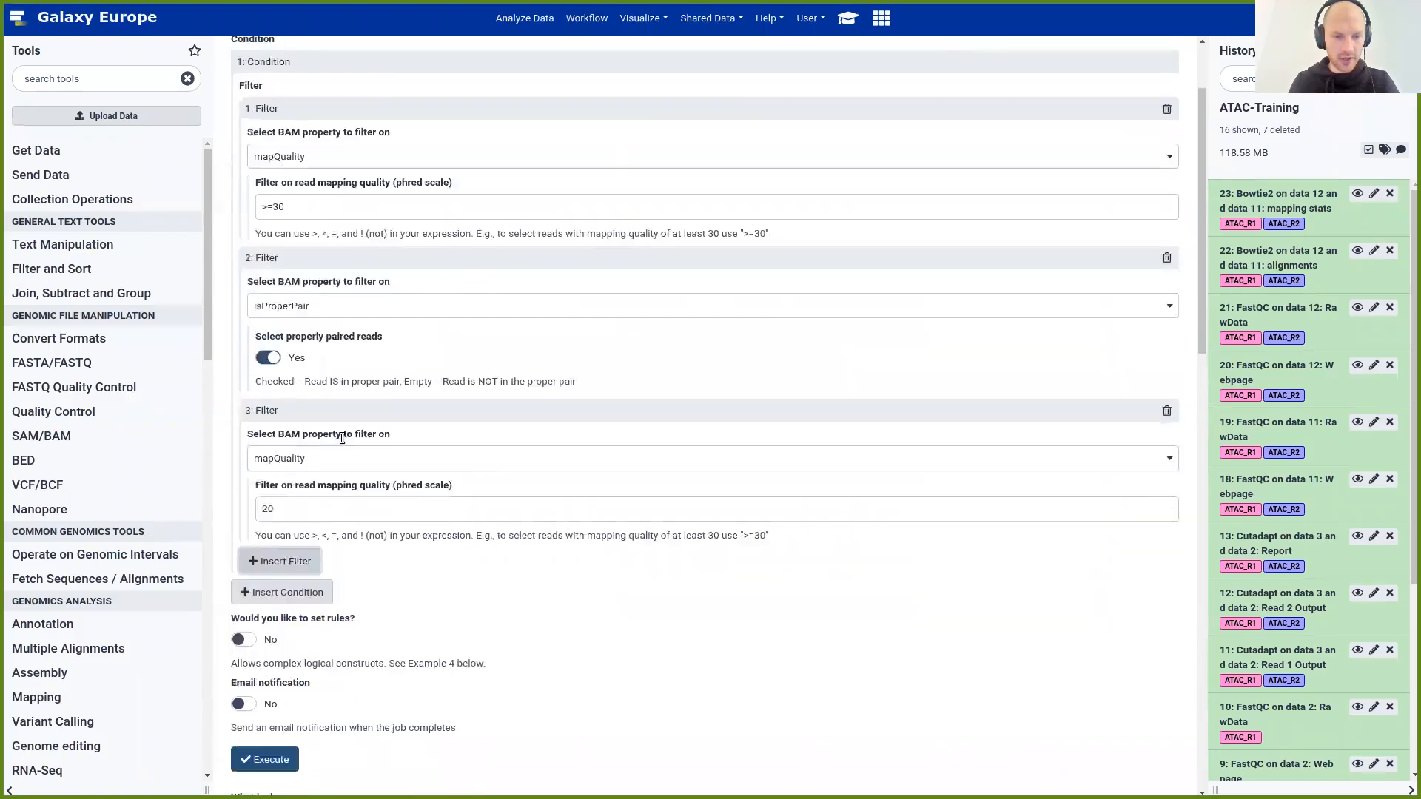
pyautogui.click(324, 384)
pyautogui.write('ref')
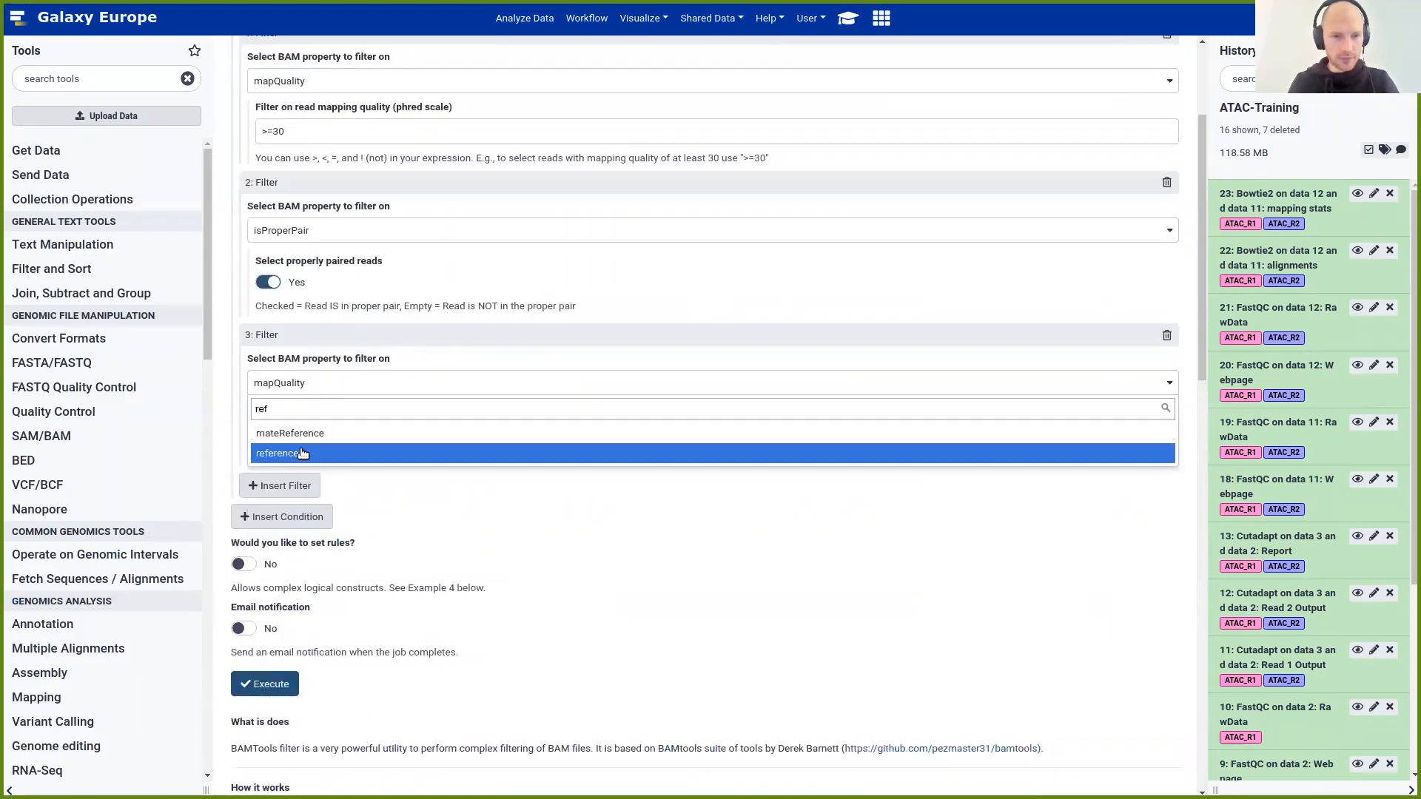
pyautogui.click(302, 450)
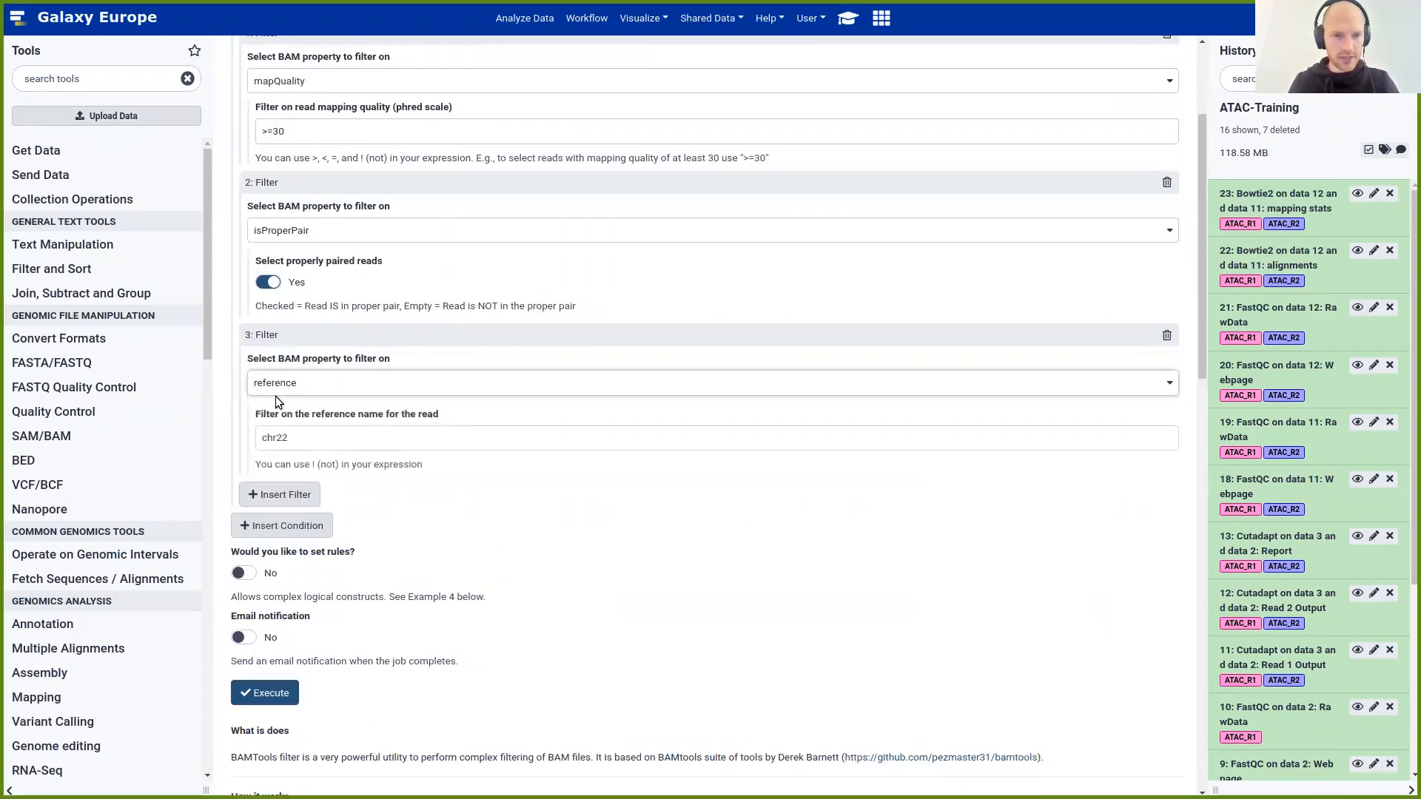
pyautogui.click(266, 437)
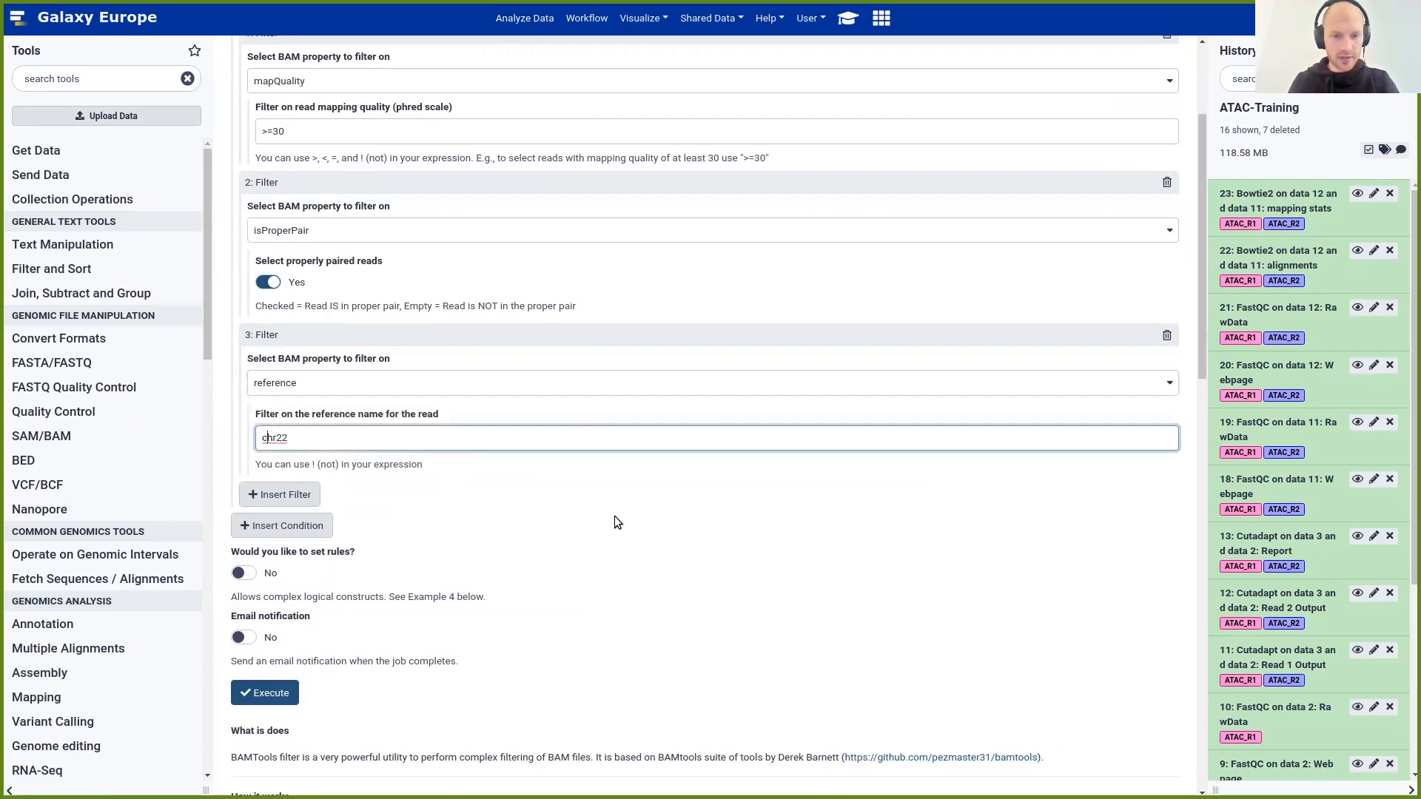
pyautogui.write('!')
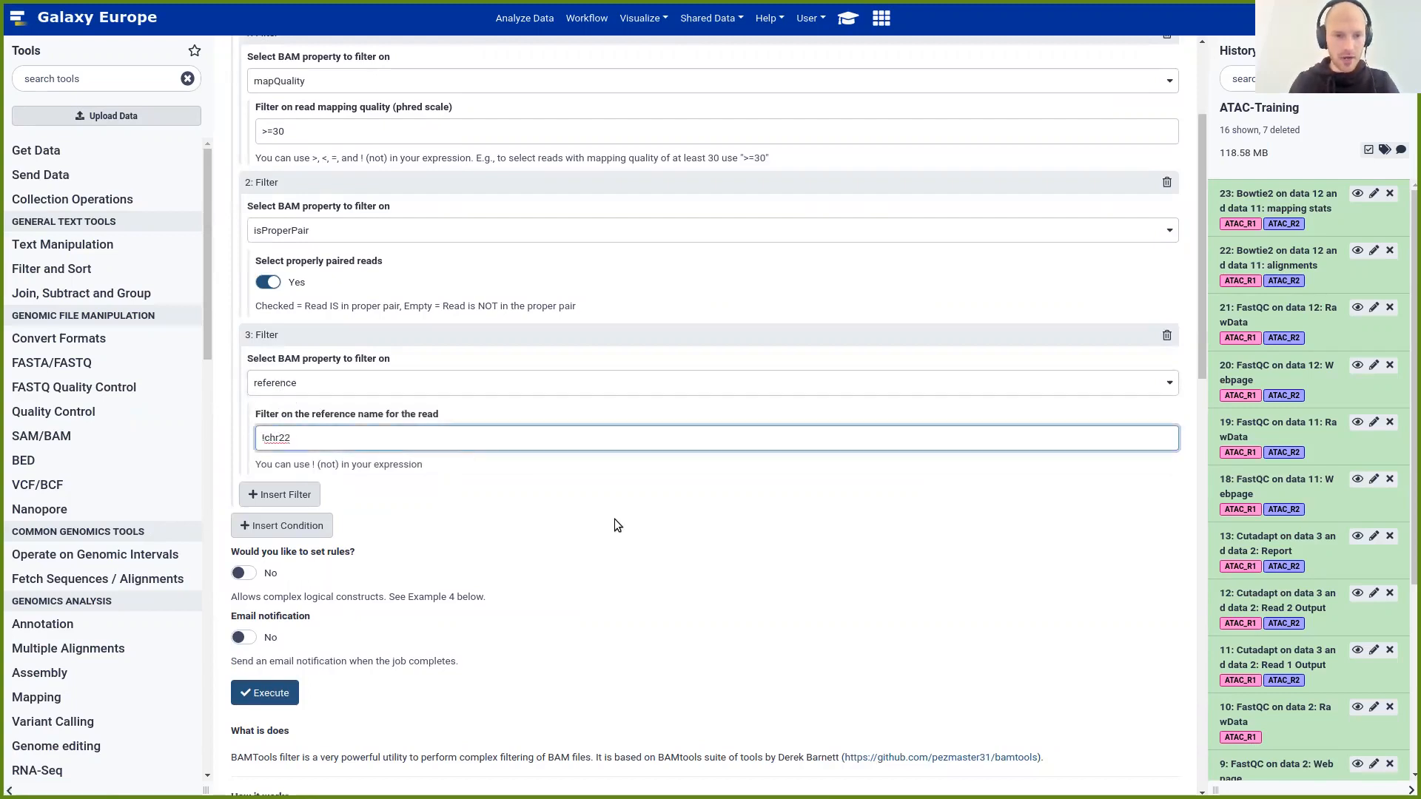
pyautogui.press('BackSpace')
pyautogui.press('BackSpace')
pyautogui.write('M')
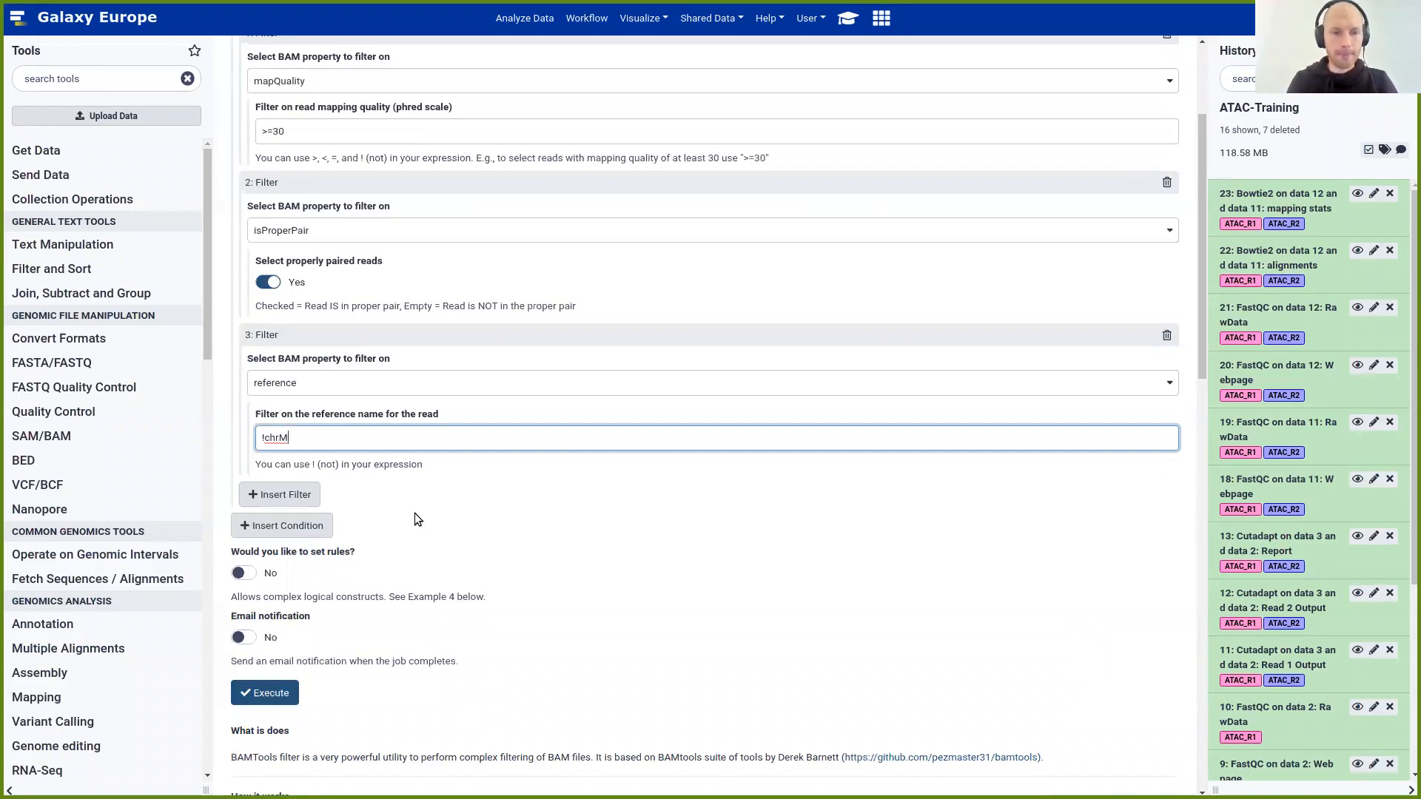
# Compare the three BAM filters with the tutorial's hands-on parameter list and run the Filter job
pyautogui.click(857, 19)
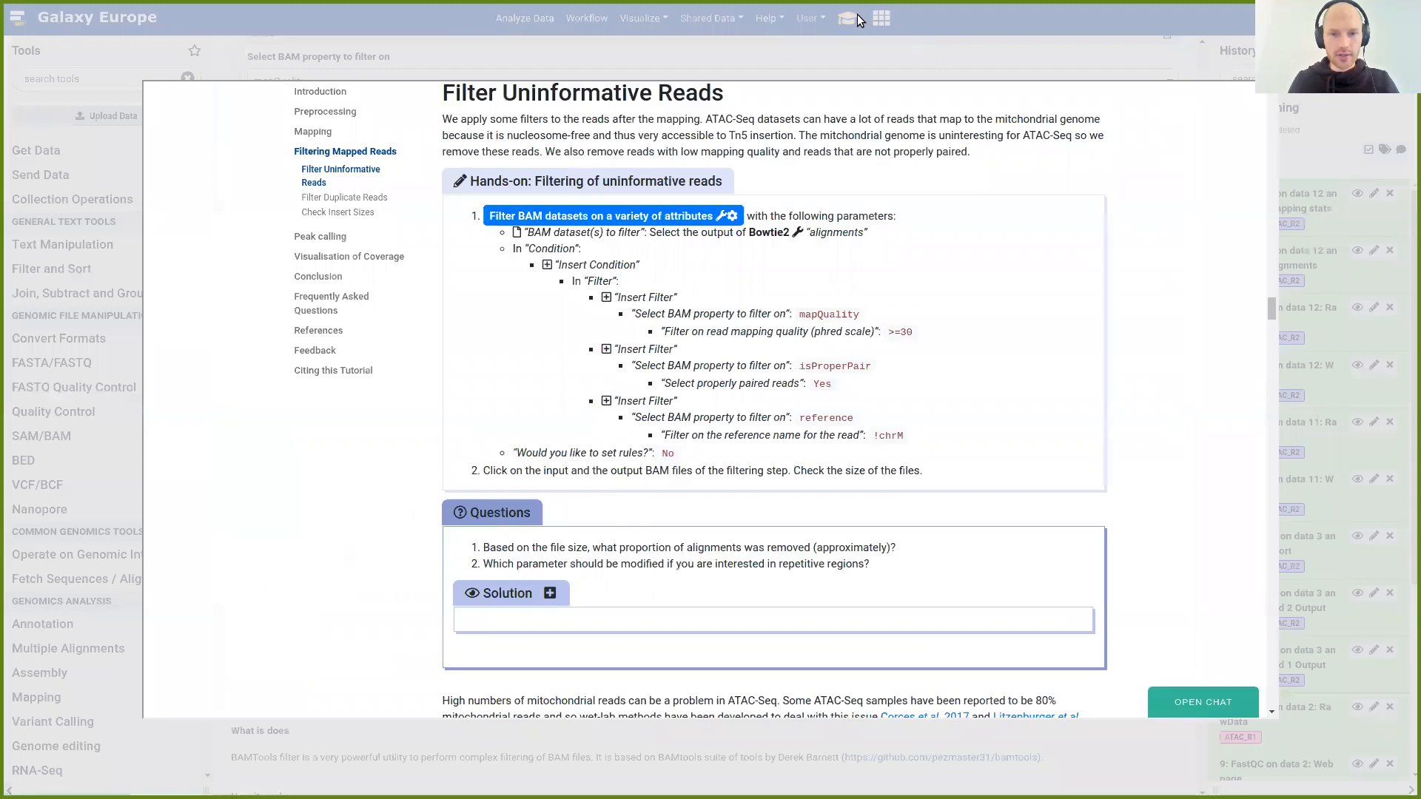
pyautogui.click(1029, 53)
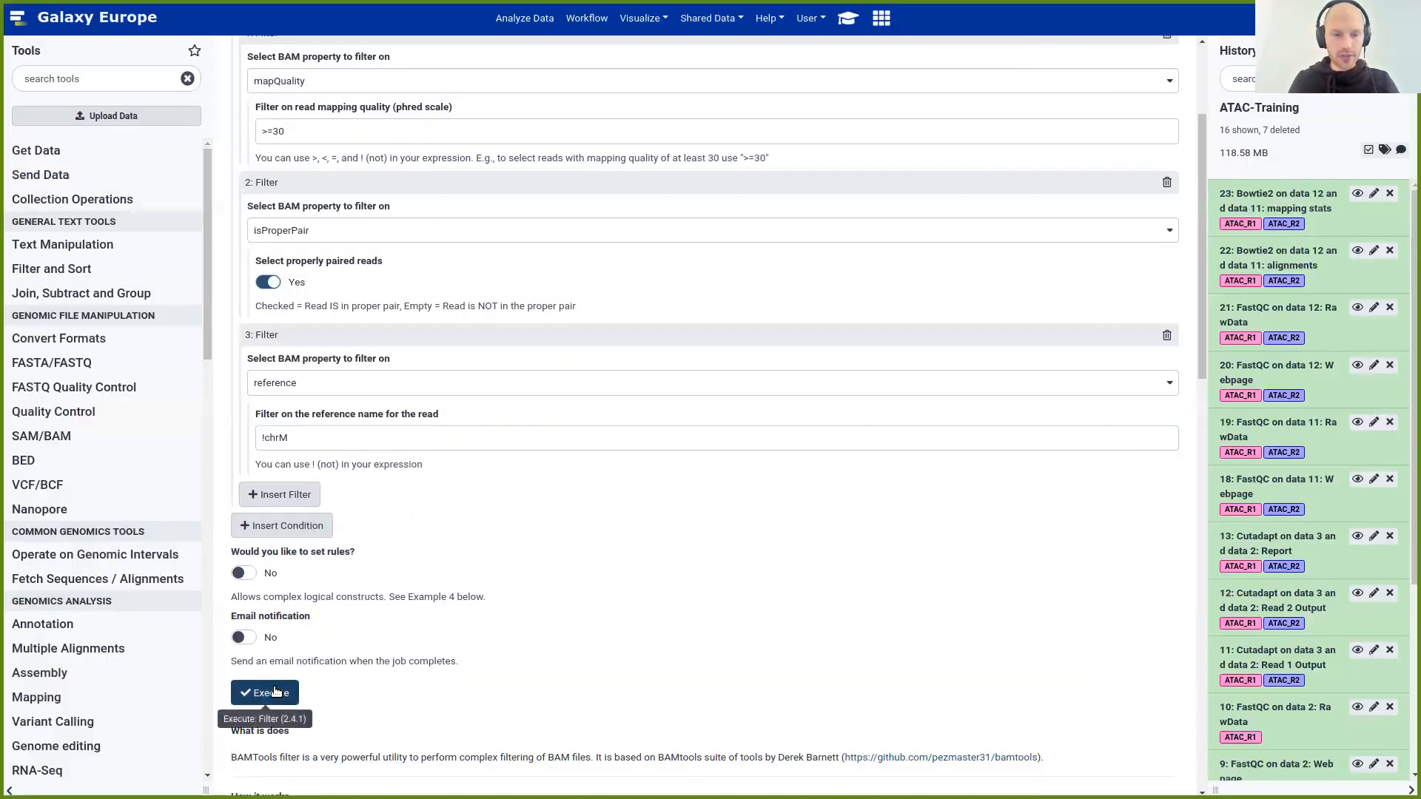
pyautogui.click(274, 692)
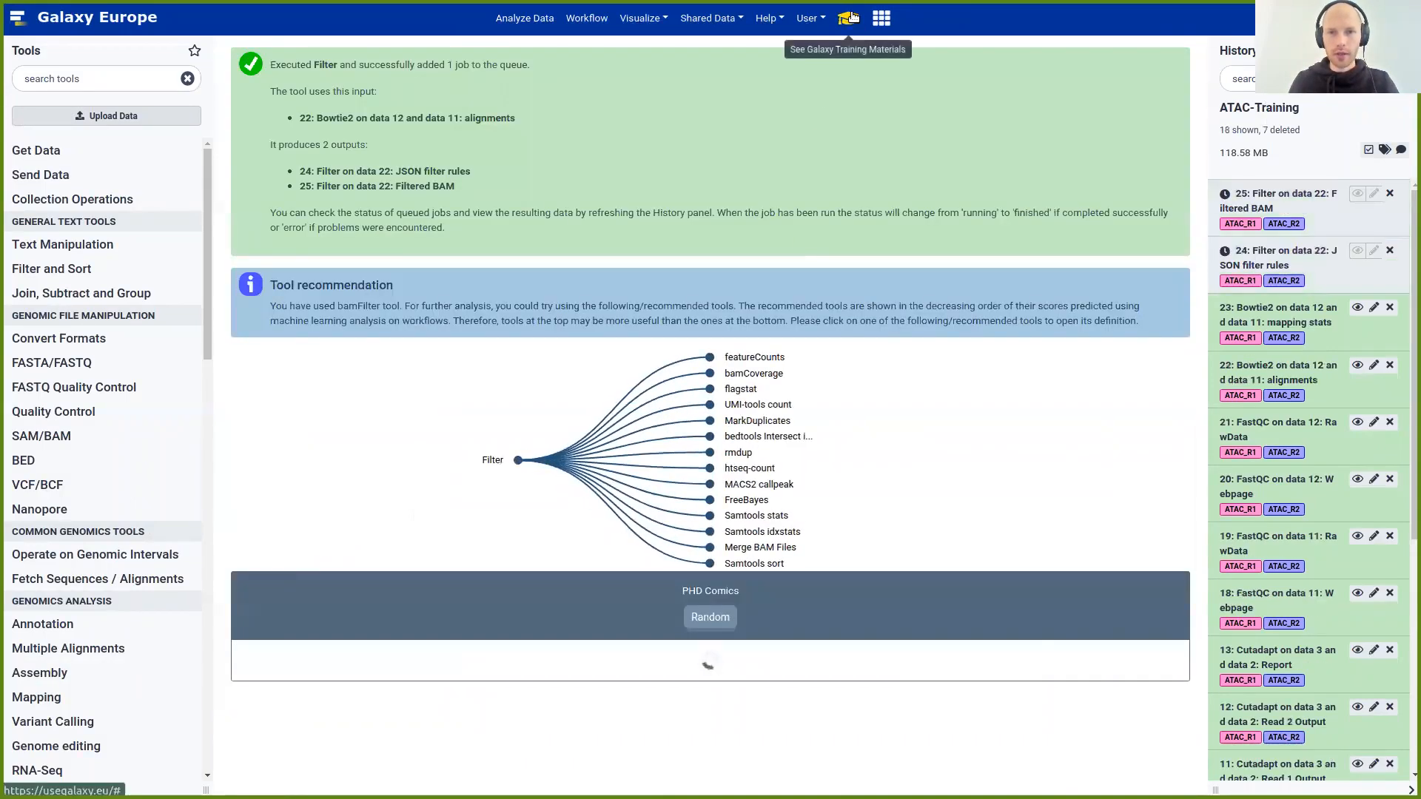
# Review the tutorial's filtering questions and compare the file sizes of the Bowtie2 alignments and the filtered BAM dataset
pyautogui.click(852, 25)
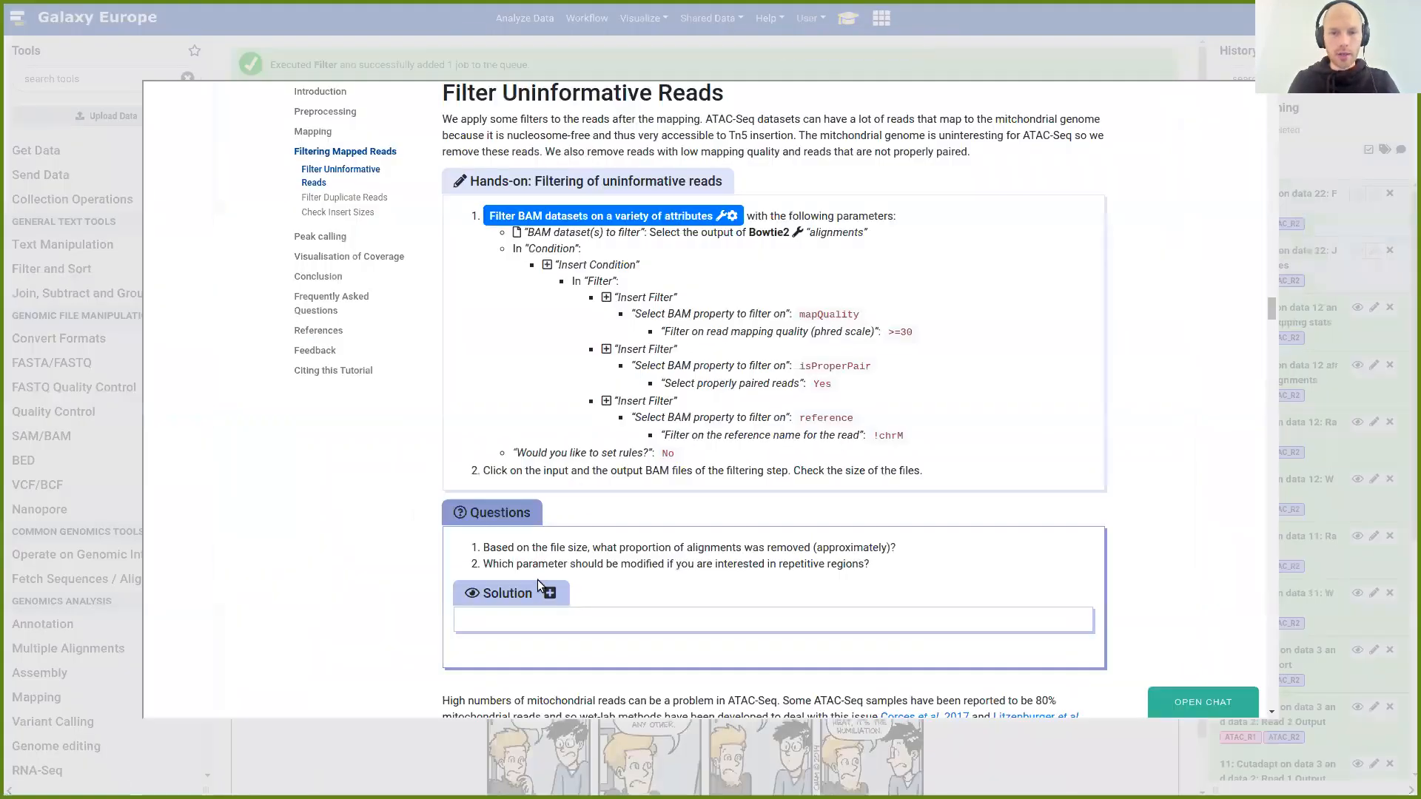
pyautogui.scroll(-2, 755, 279)
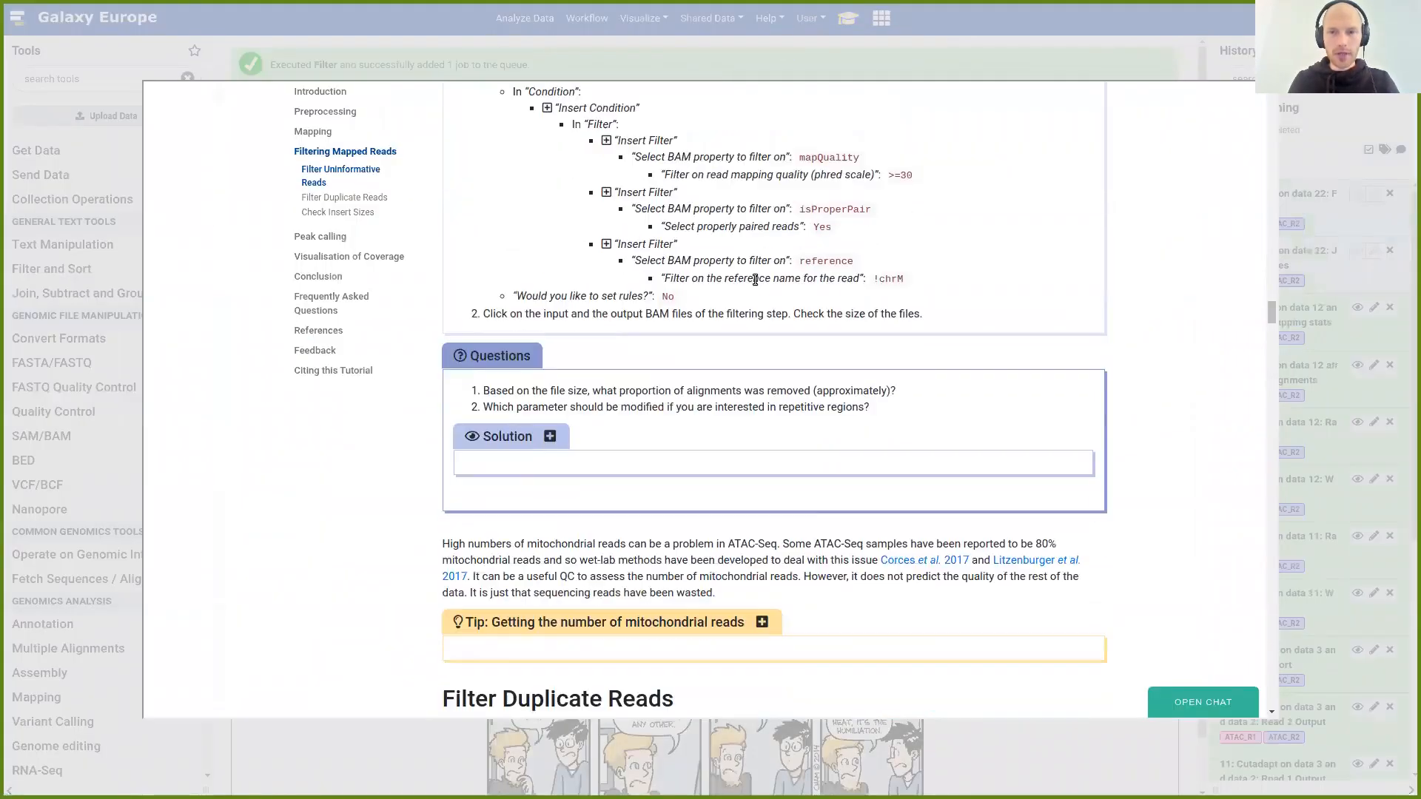
pyautogui.click(1139, 52)
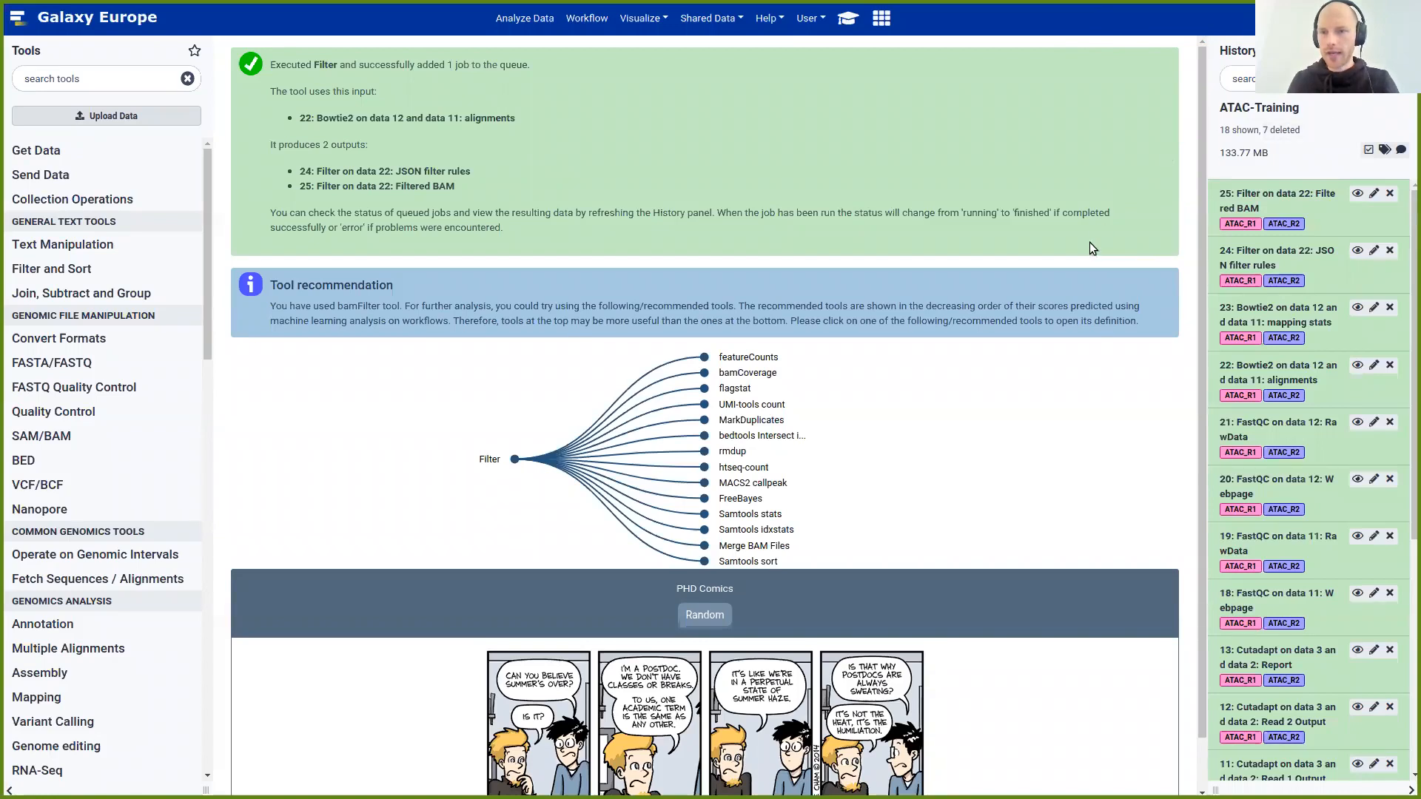
pyautogui.click(1307, 379)
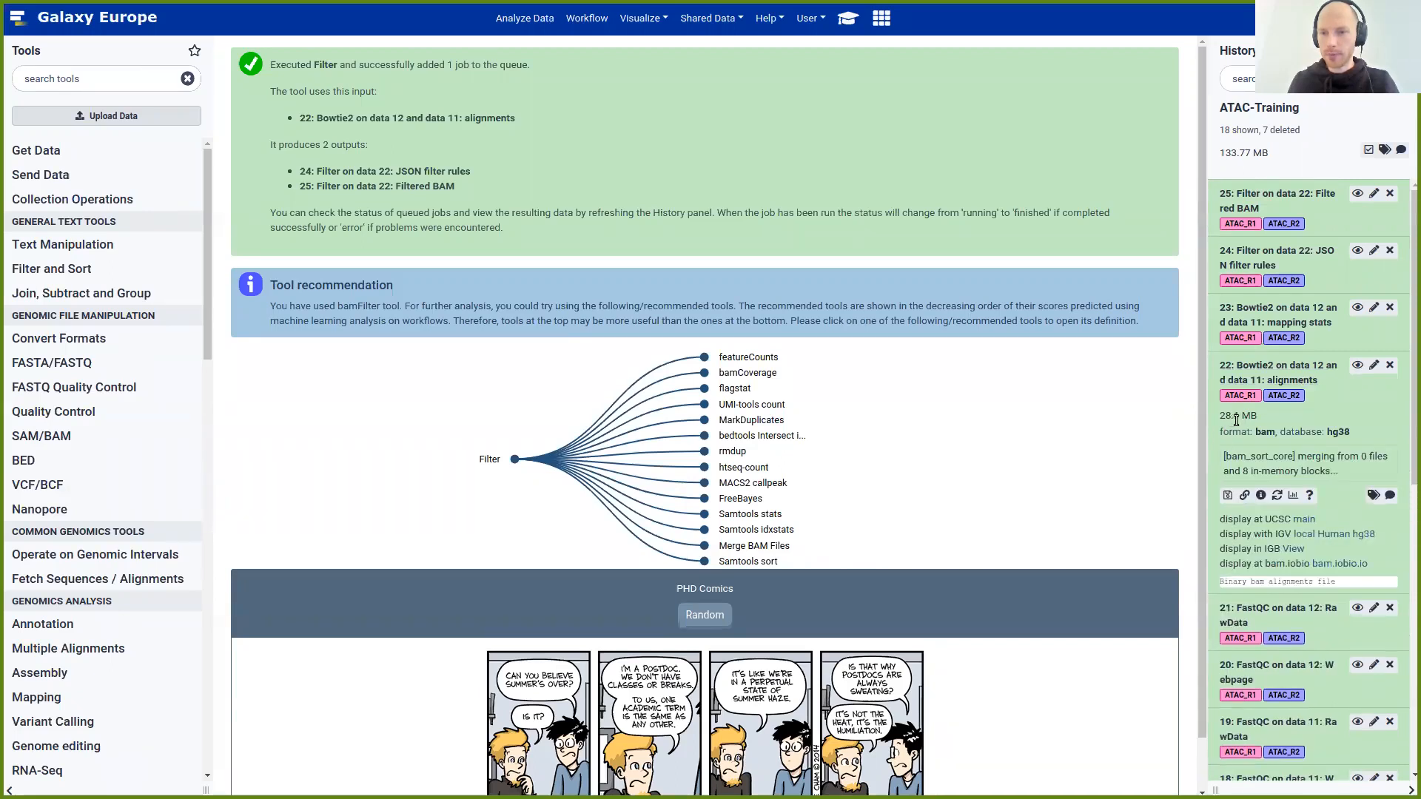
pyautogui.click(1273, 194)
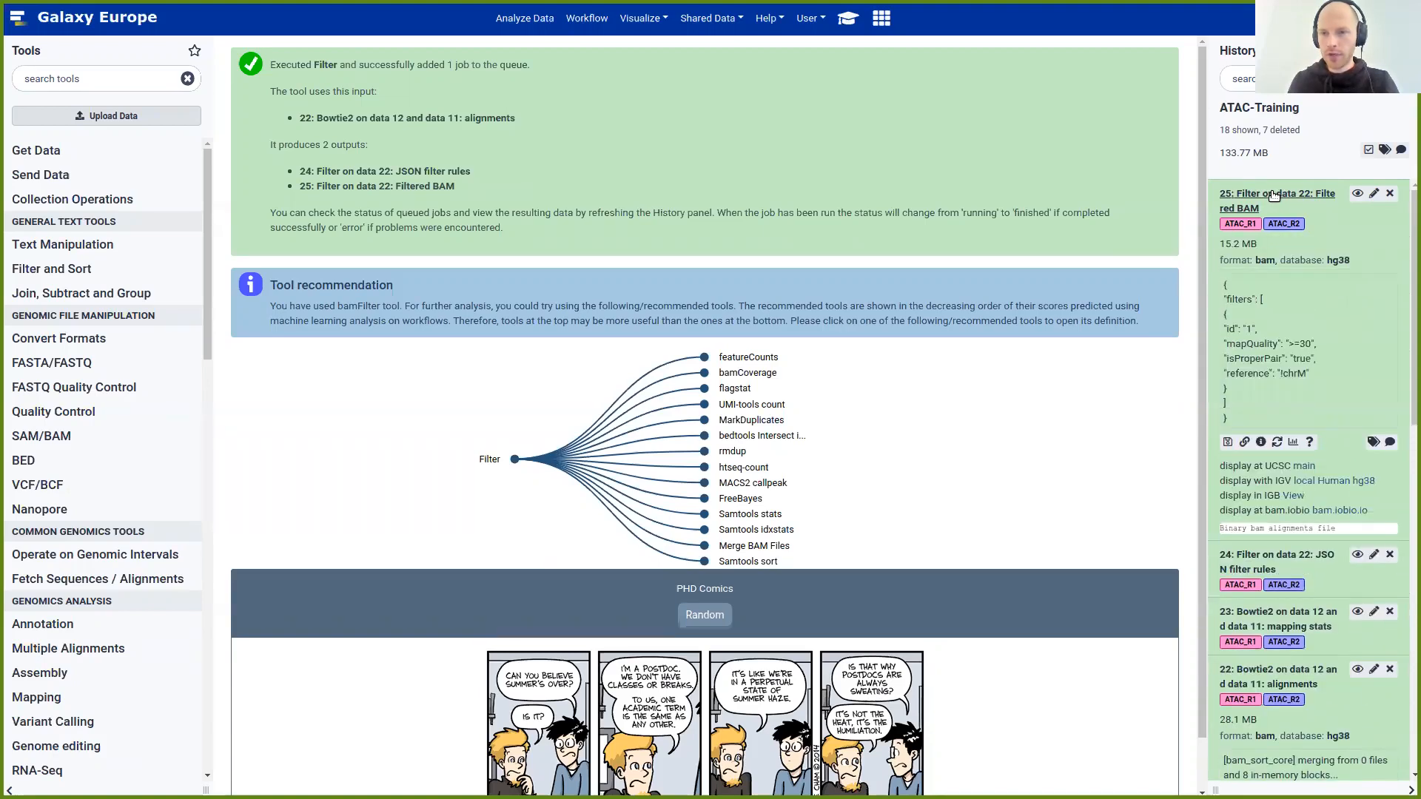
pyautogui.click(1274, 194)
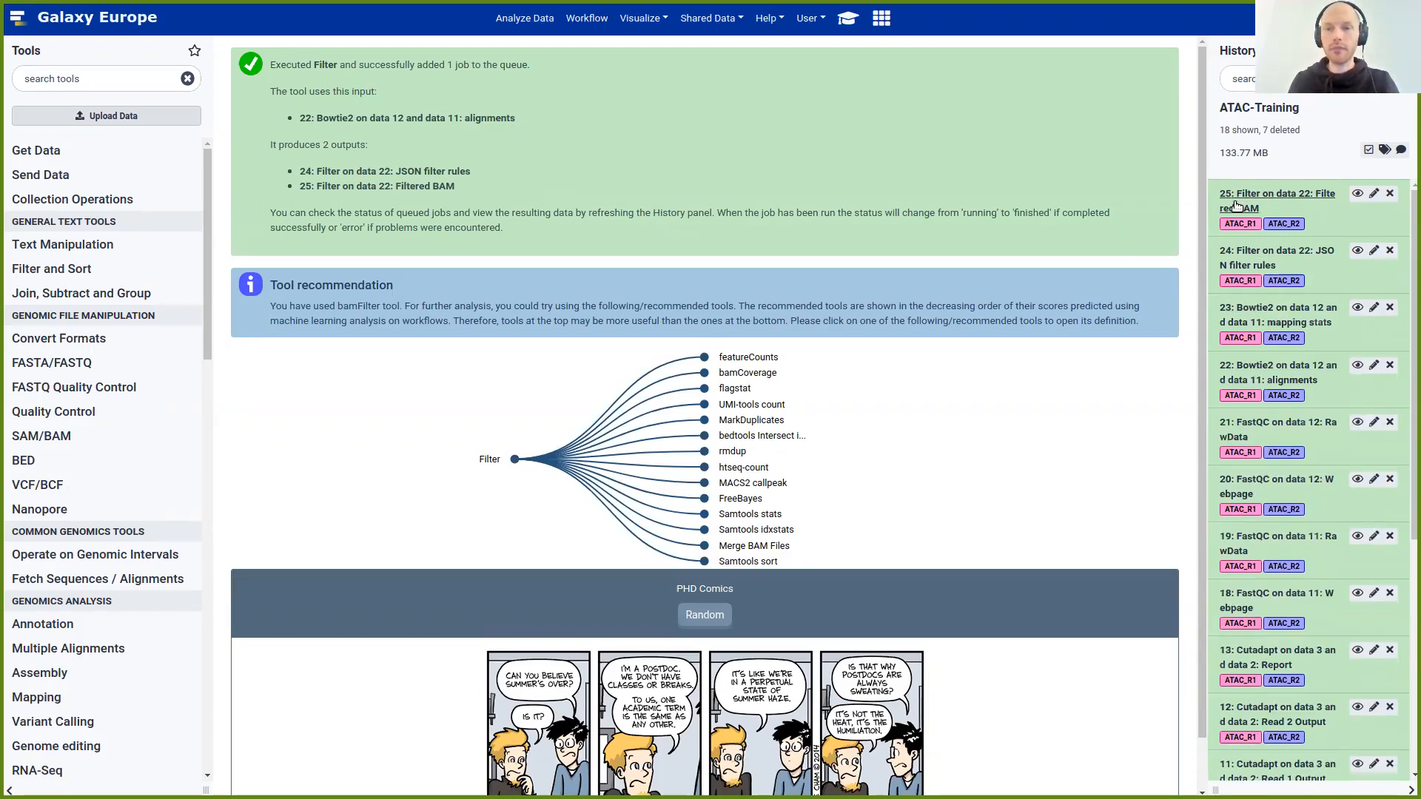
# Open the MarkDuplicates tool from the tutorial's Filter Duplicate Reads hands-on section
pyautogui.click(848, 15)
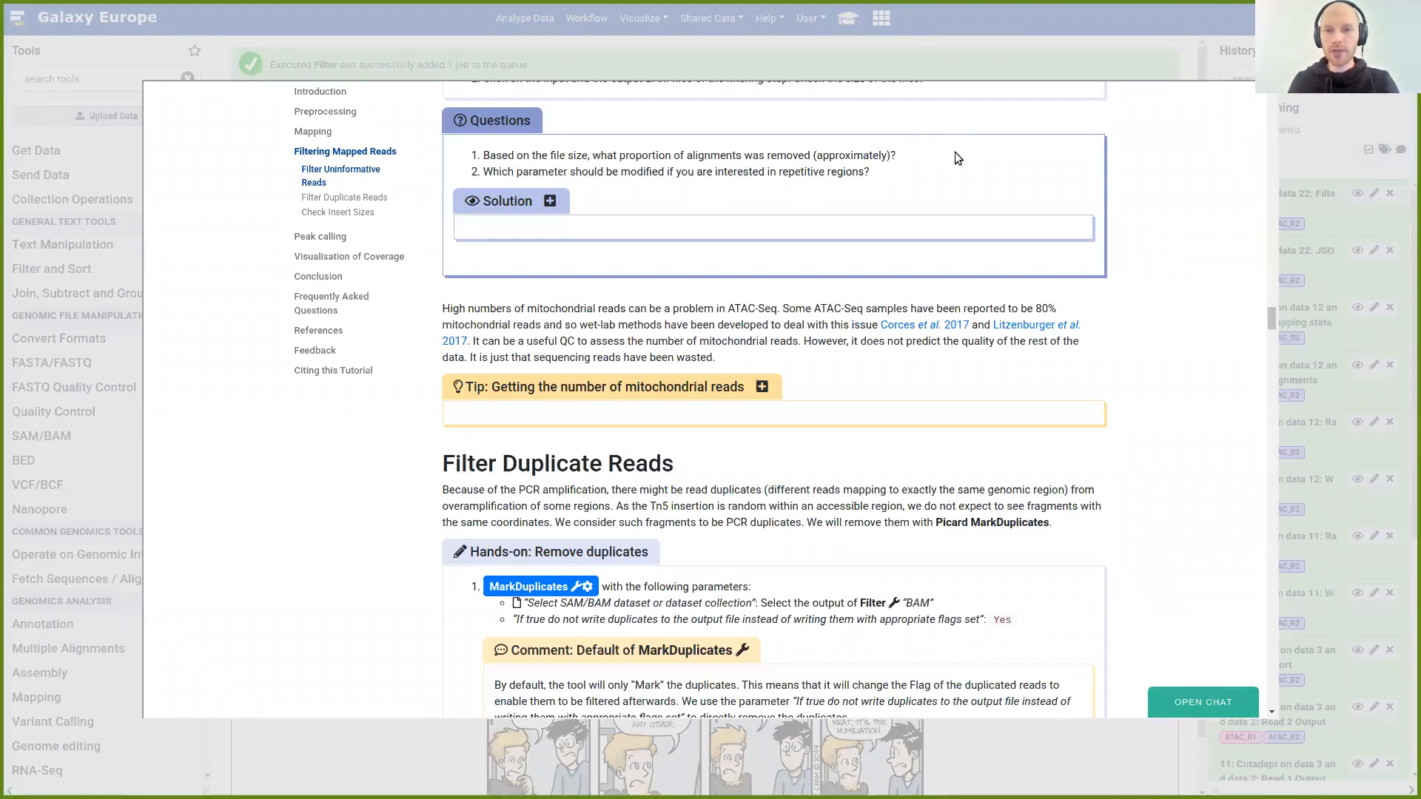
pyautogui.click(1091, 60)
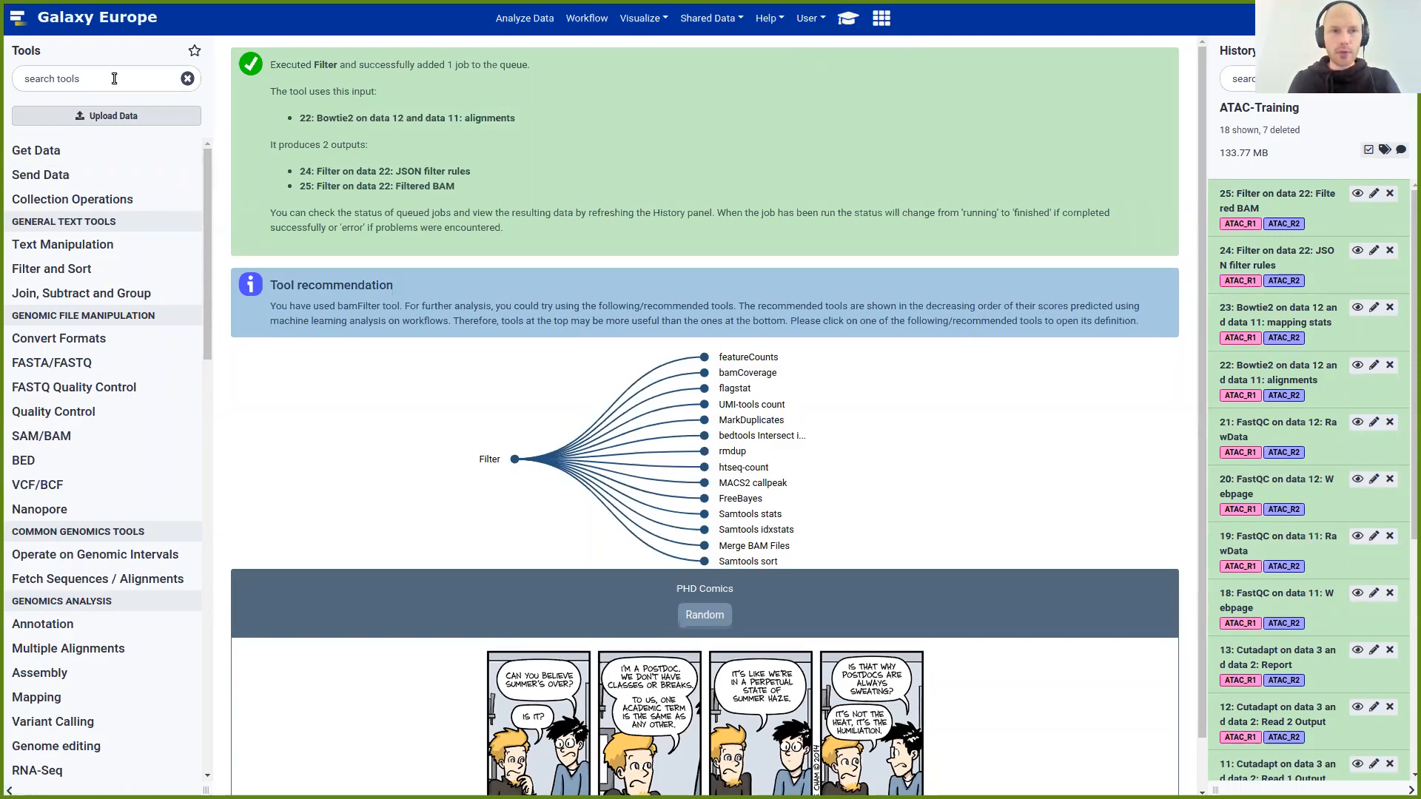
pyautogui.click(849, 20)
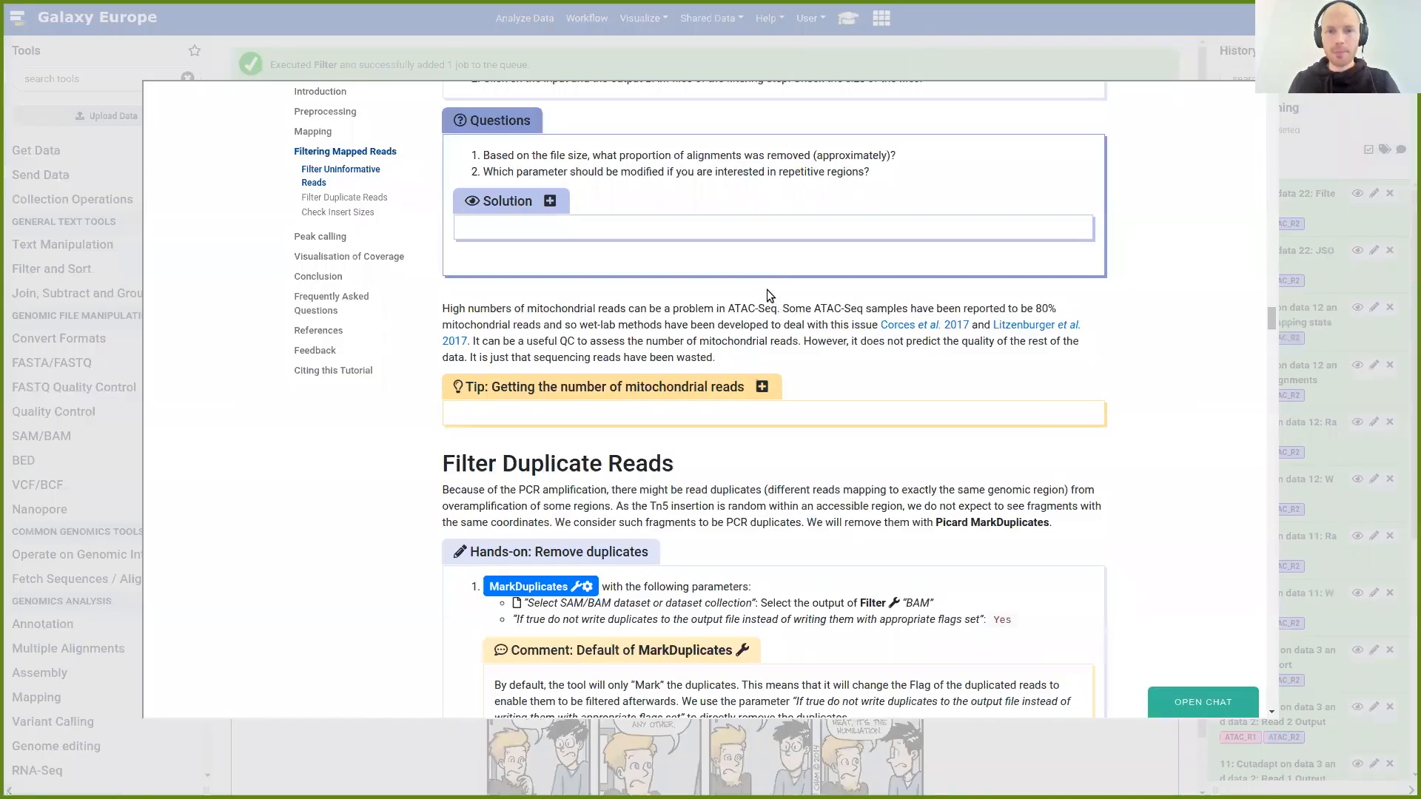
pyautogui.scroll(-4, 766, 290)
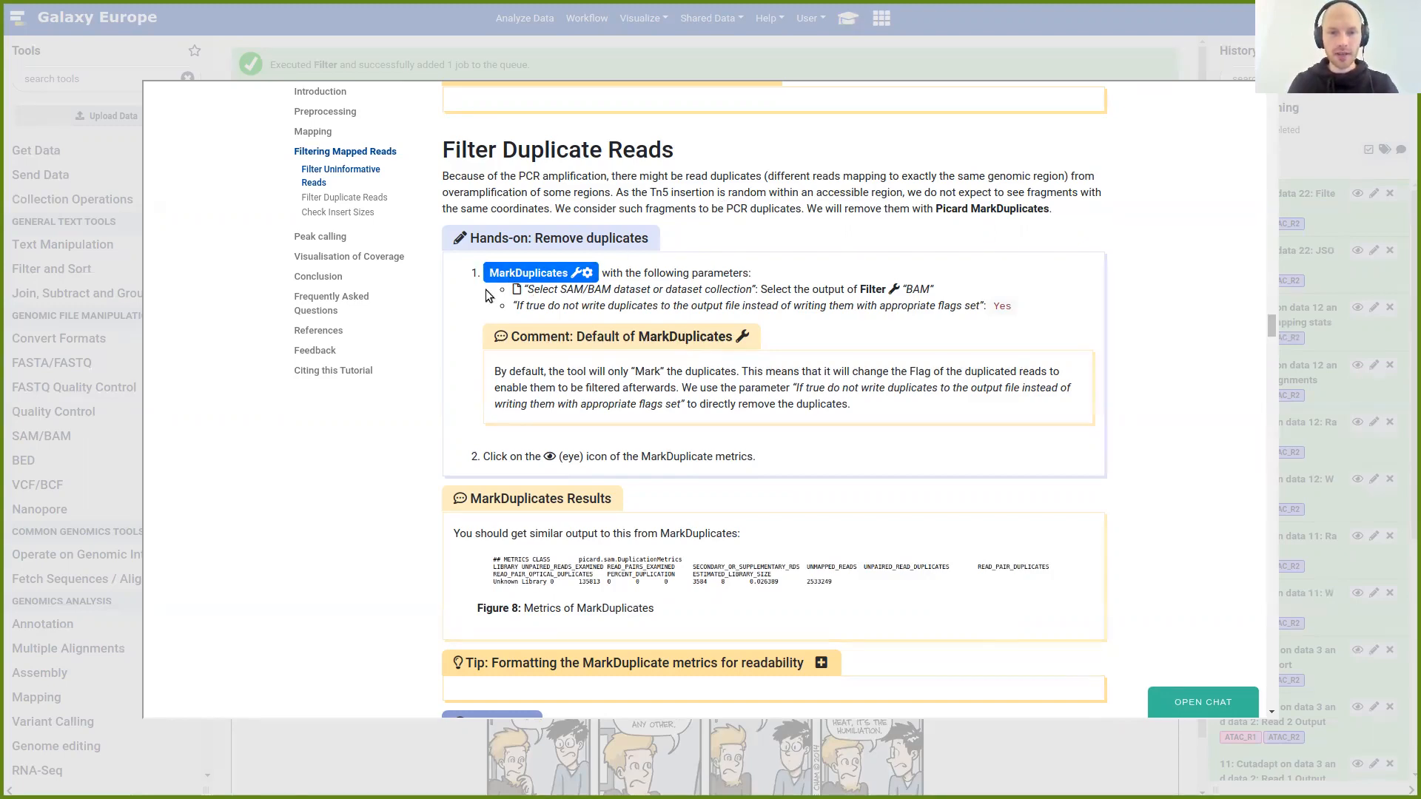
pyautogui.click(527, 273)
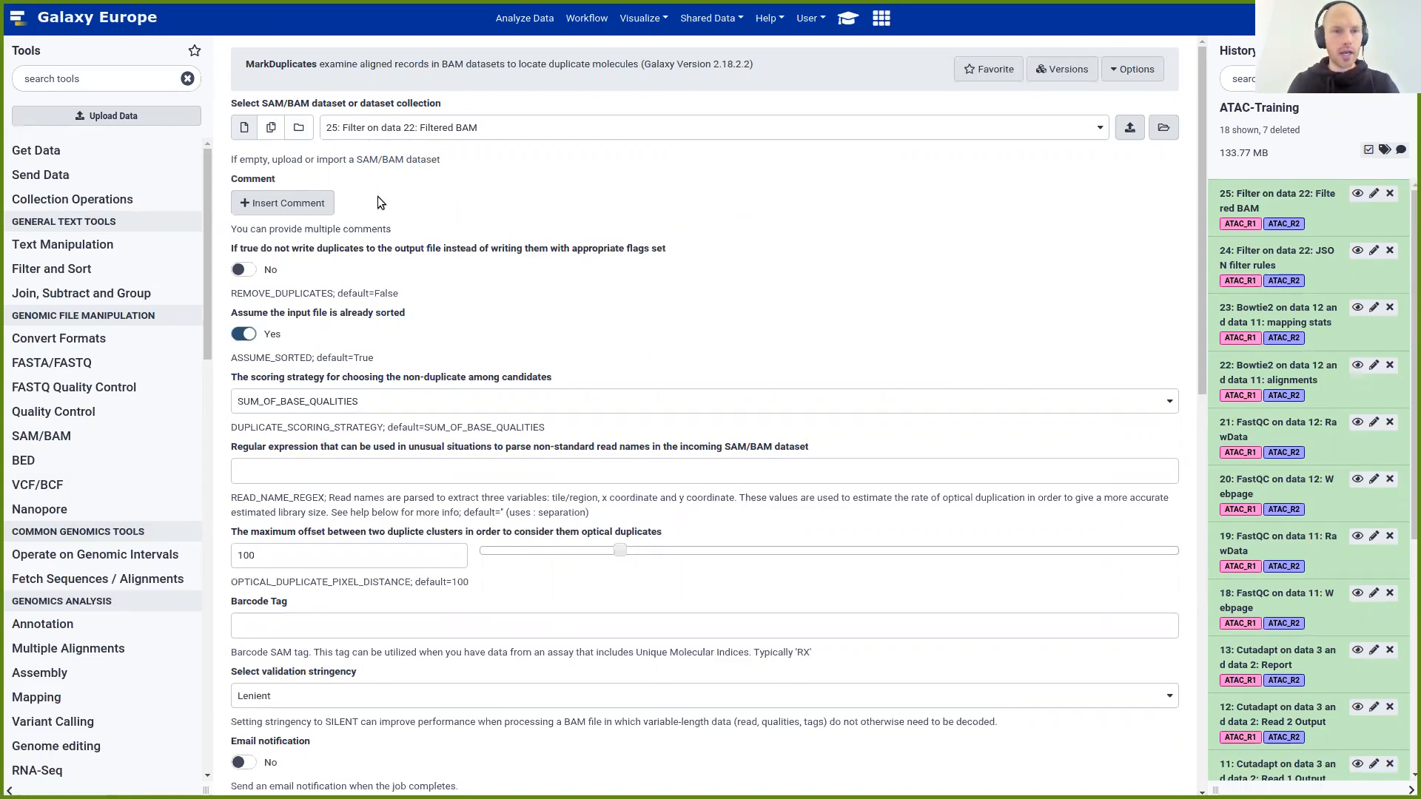
# Set MarkDuplicates' option to not write duplicates to the output file to Yes, as the tutorial specifies, and run the job on the filtered BAM
pyautogui.click(849, 18)
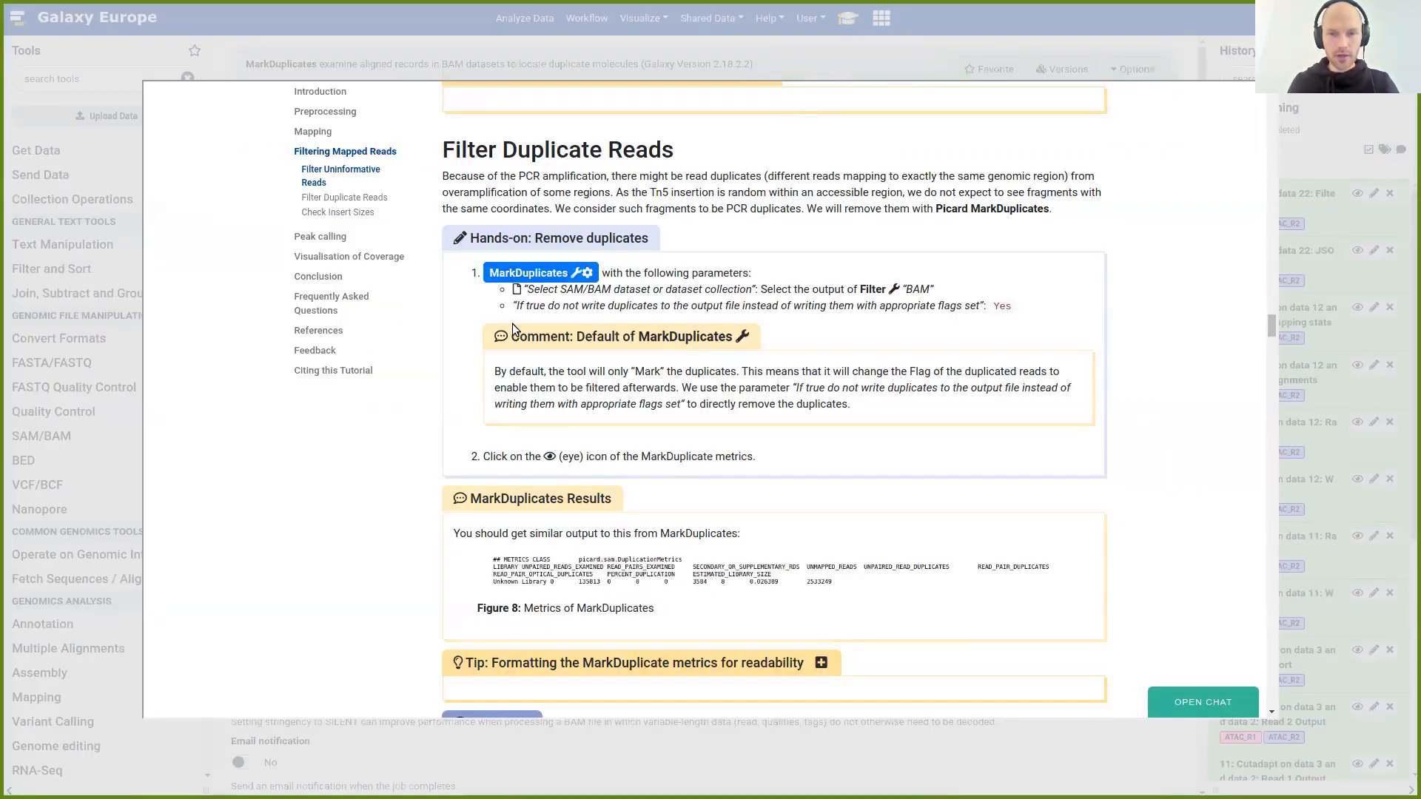
pyautogui.moveTo(516, 306); pyautogui.dragTo(980, 306)
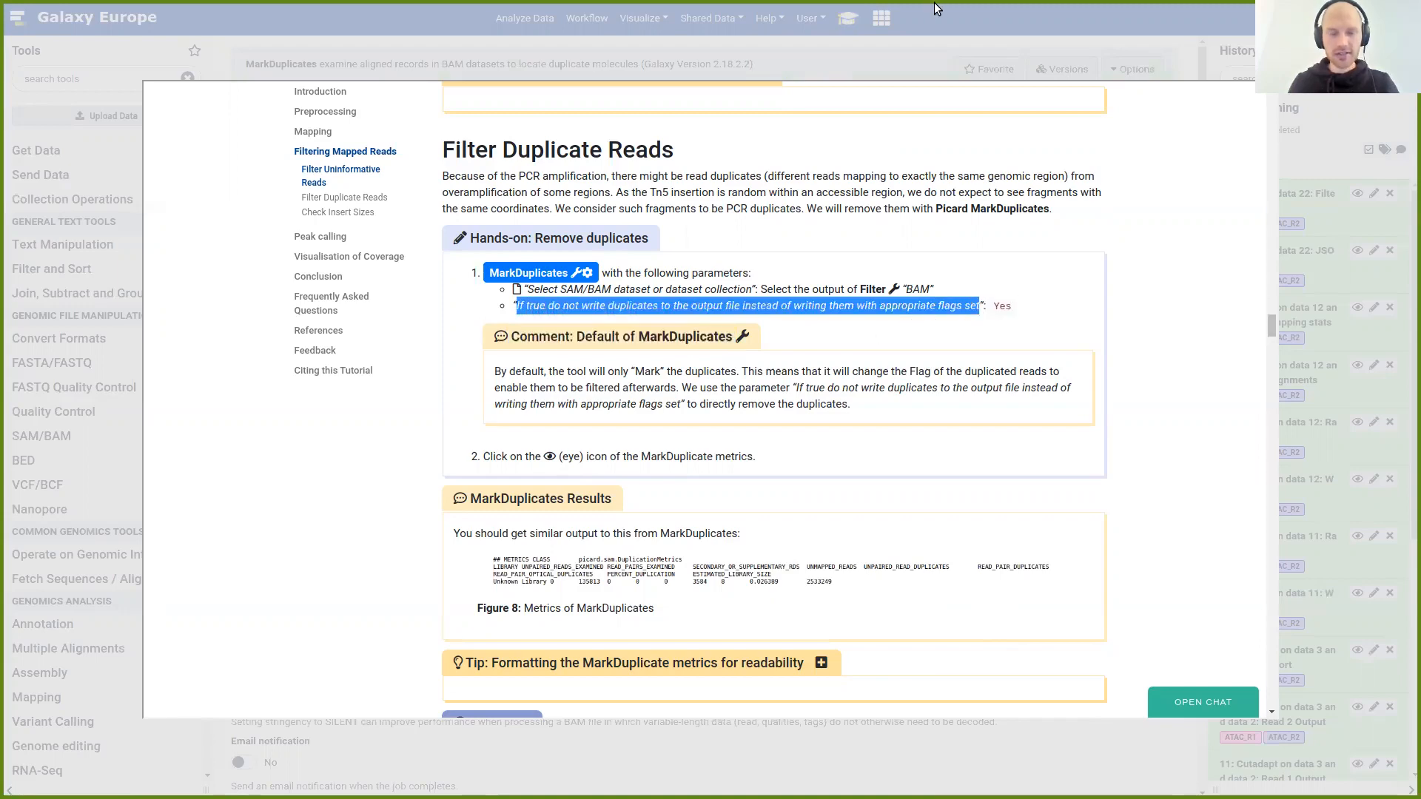
pyautogui.moveTo(929, 33)
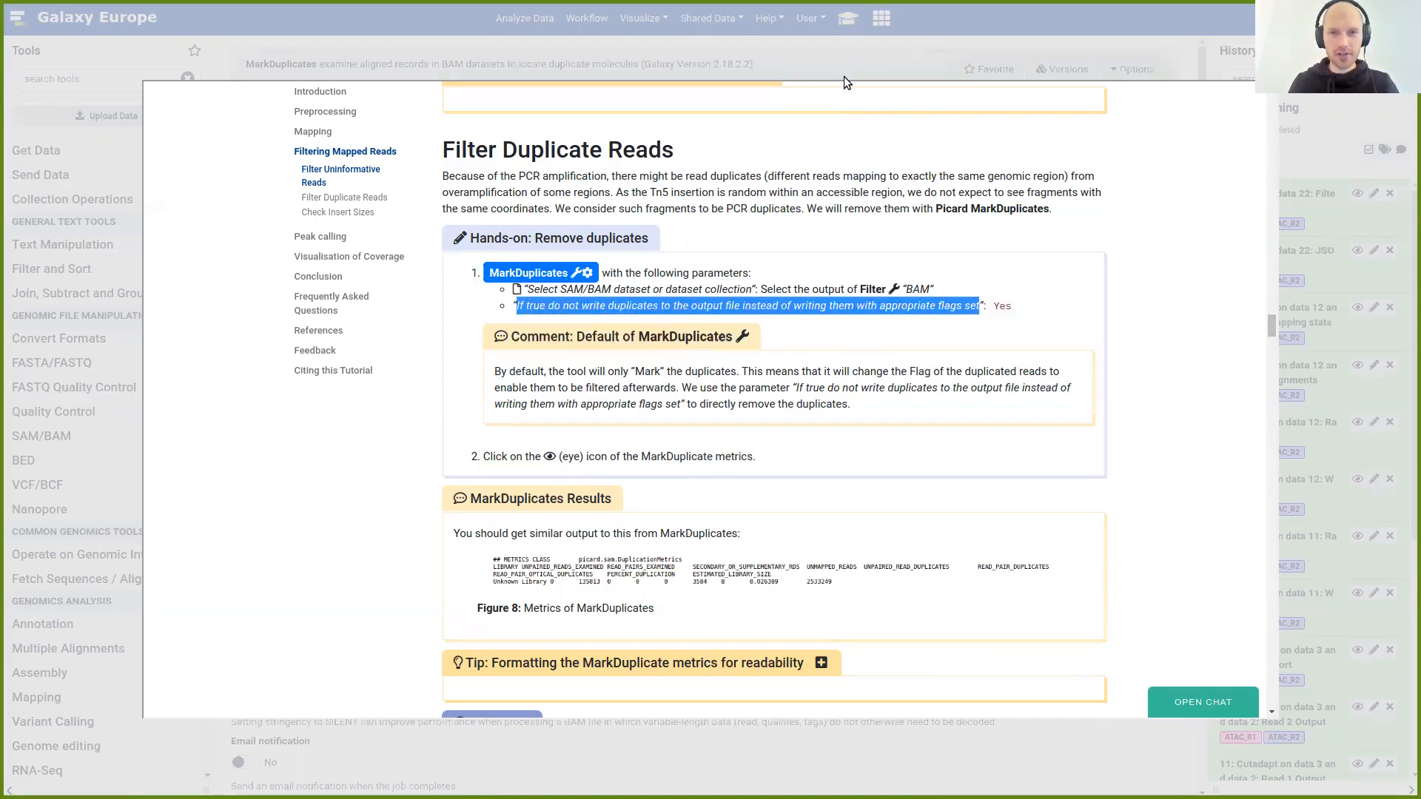
pyautogui.click(844, 77)
pyautogui.scroll(-3, 645, 253)
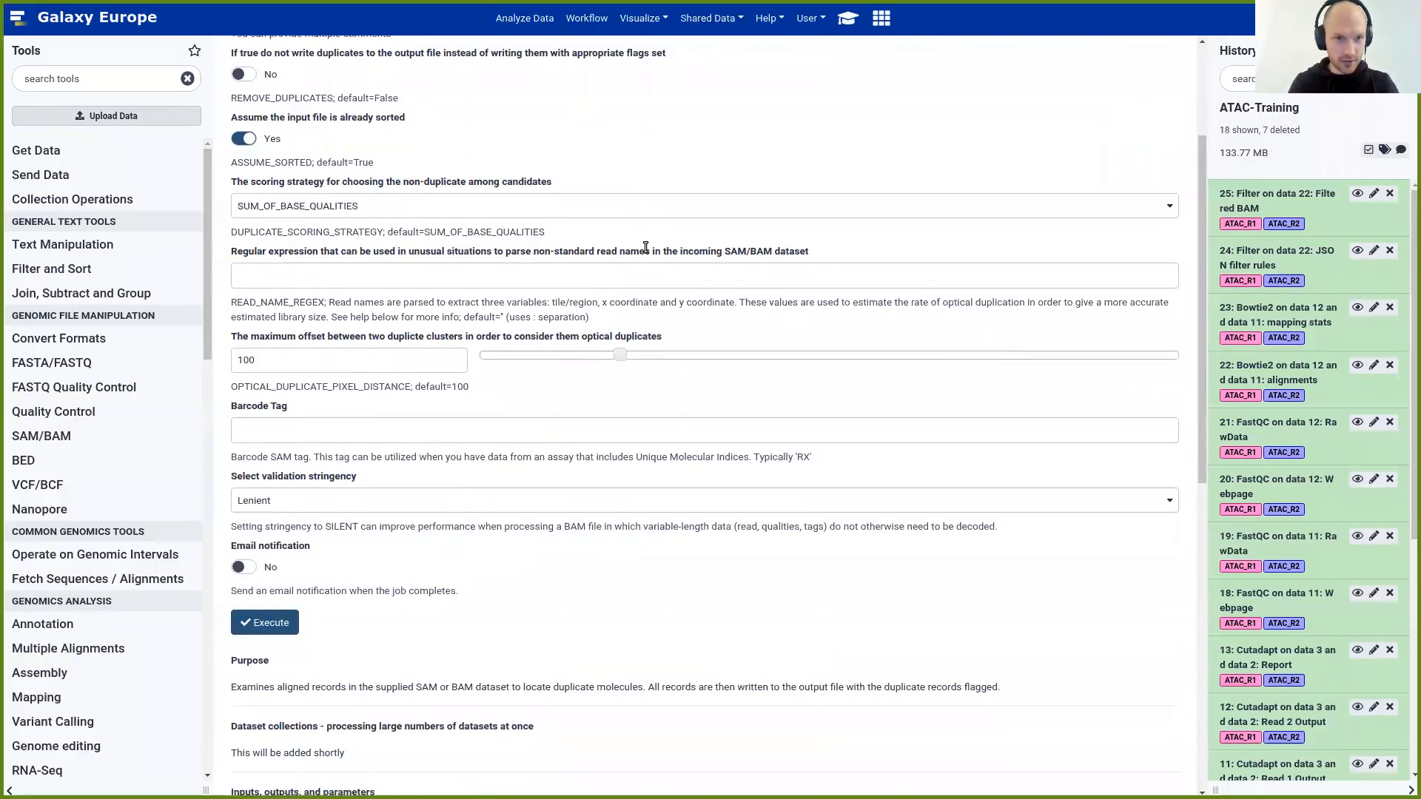
pyautogui.scroll(3, 644, 247)
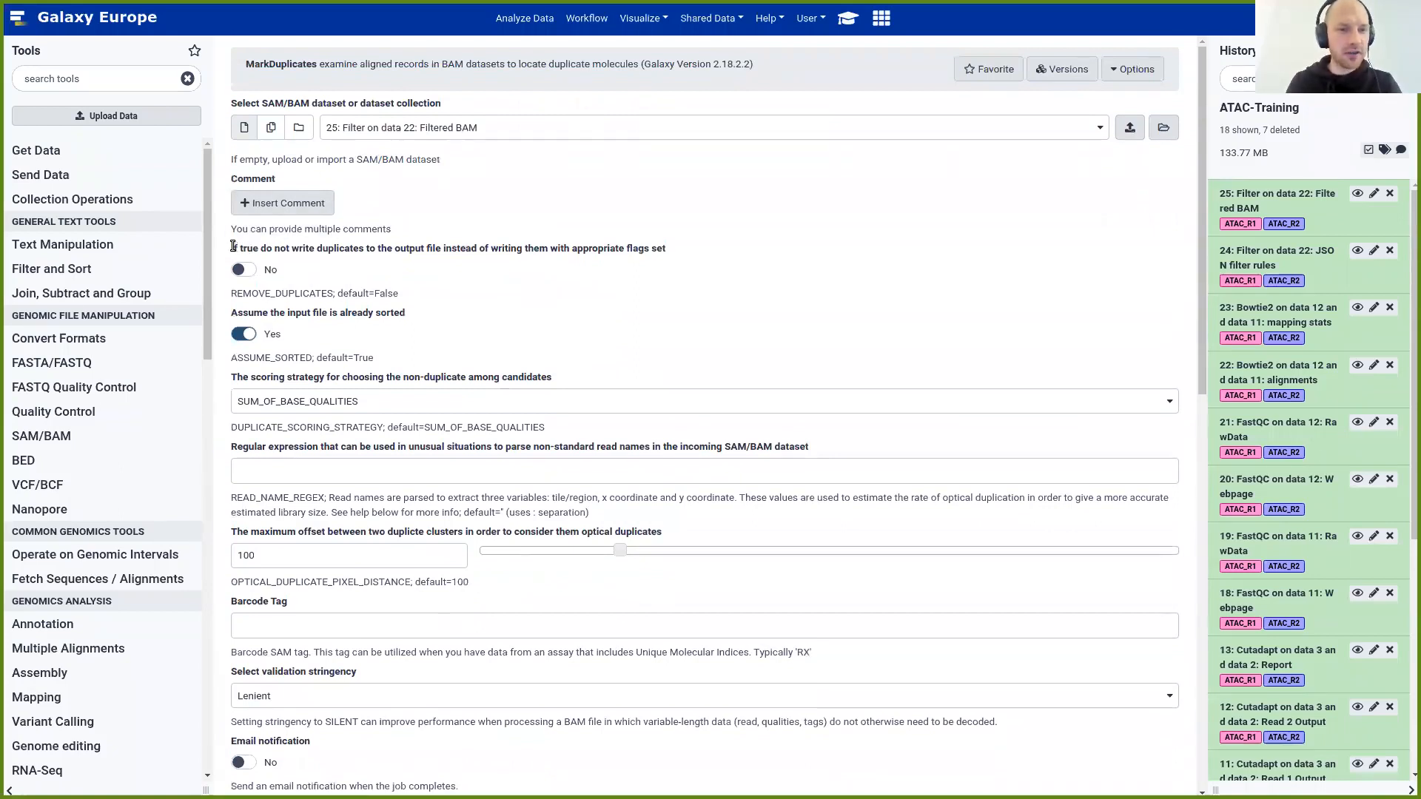
pyautogui.moveTo(230, 253); pyautogui.dragTo(649, 257)
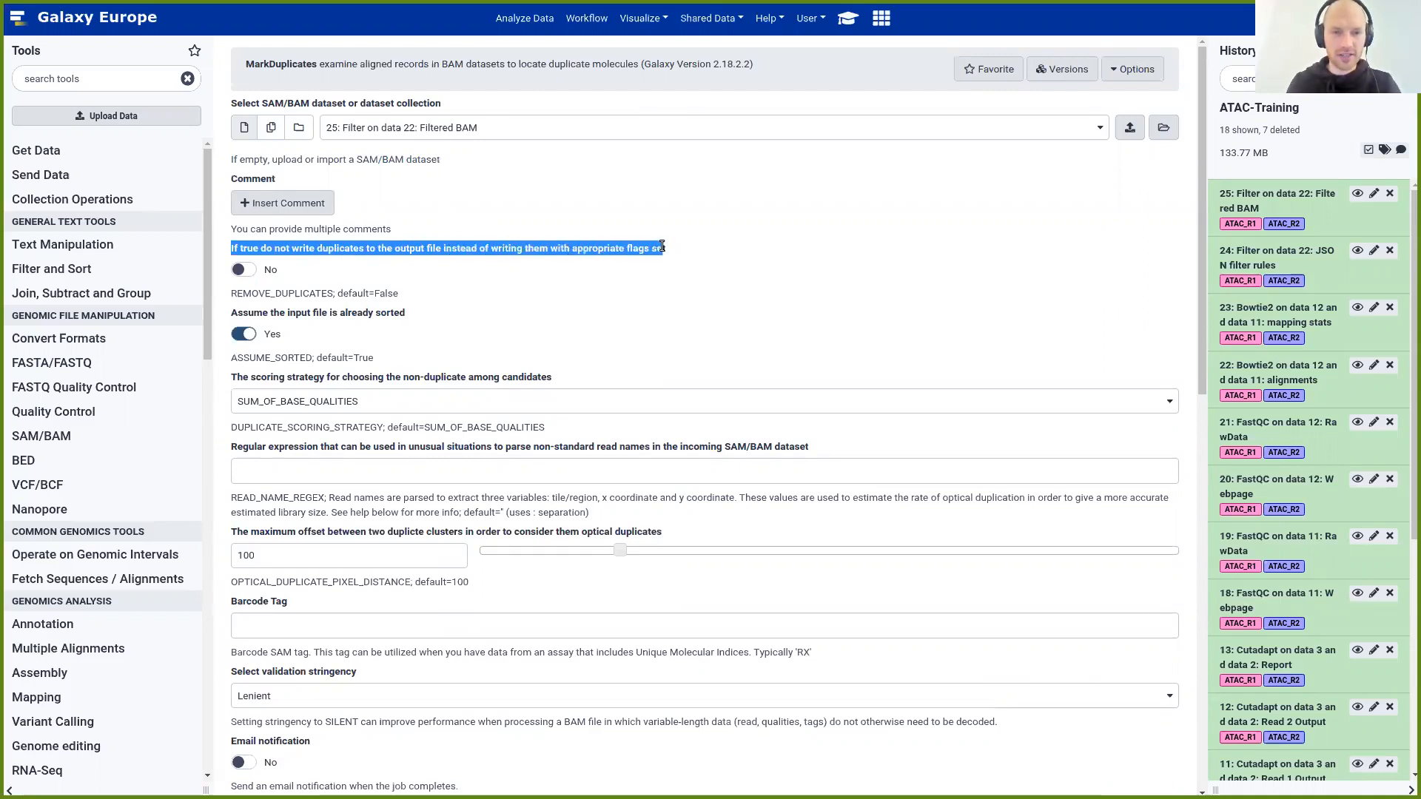
pyautogui.click(286, 277)
pyautogui.click(244, 269)
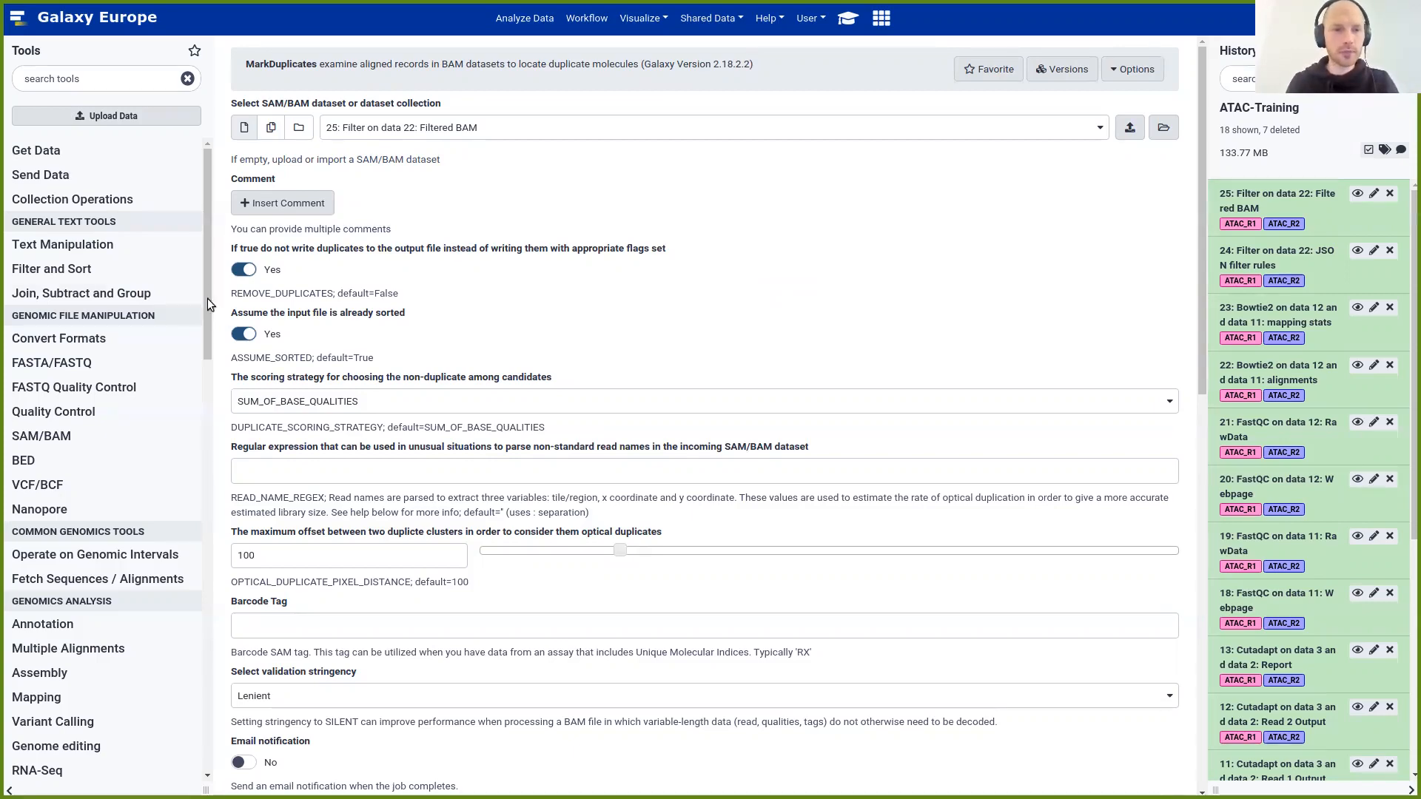
pyautogui.scroll(-3, 526, 379)
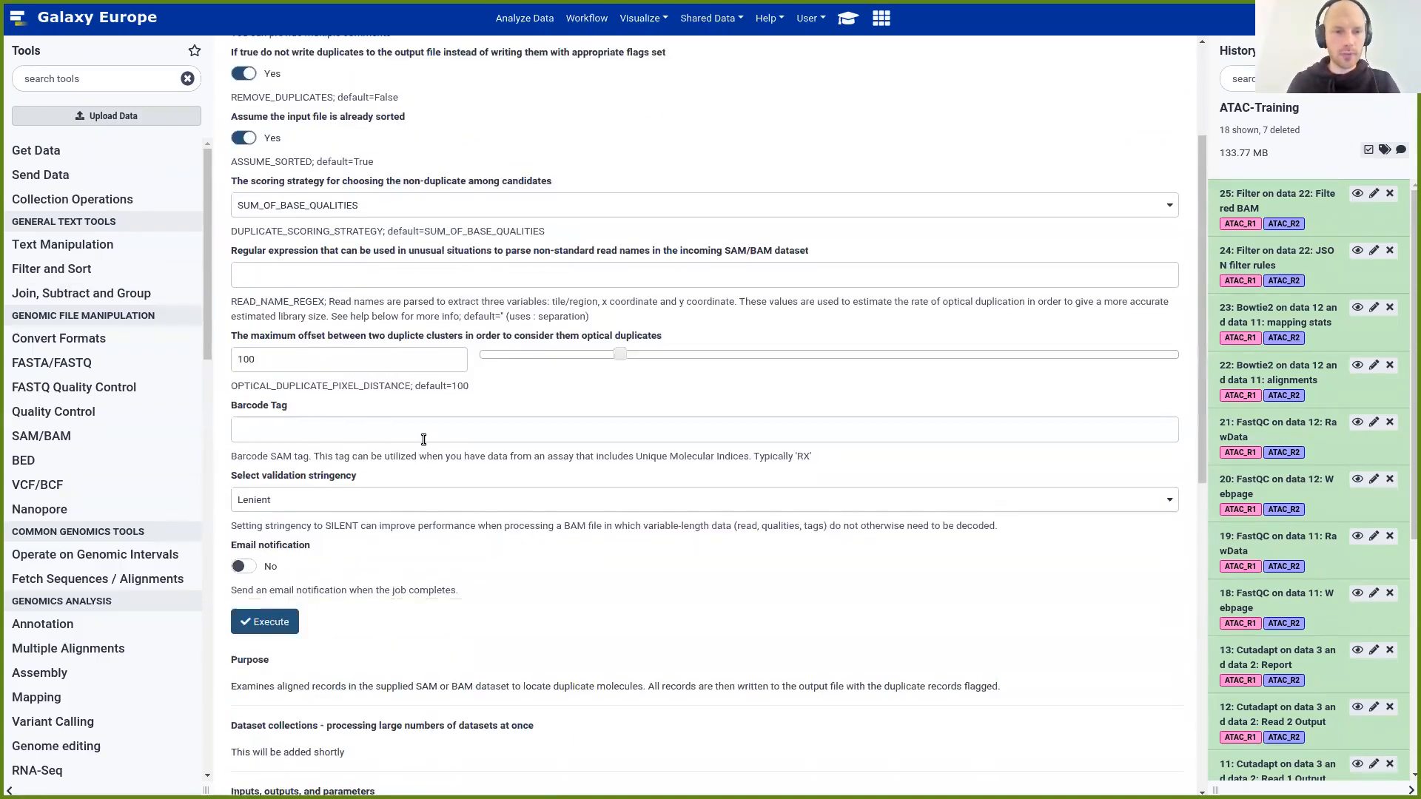
pyautogui.click(268, 623)
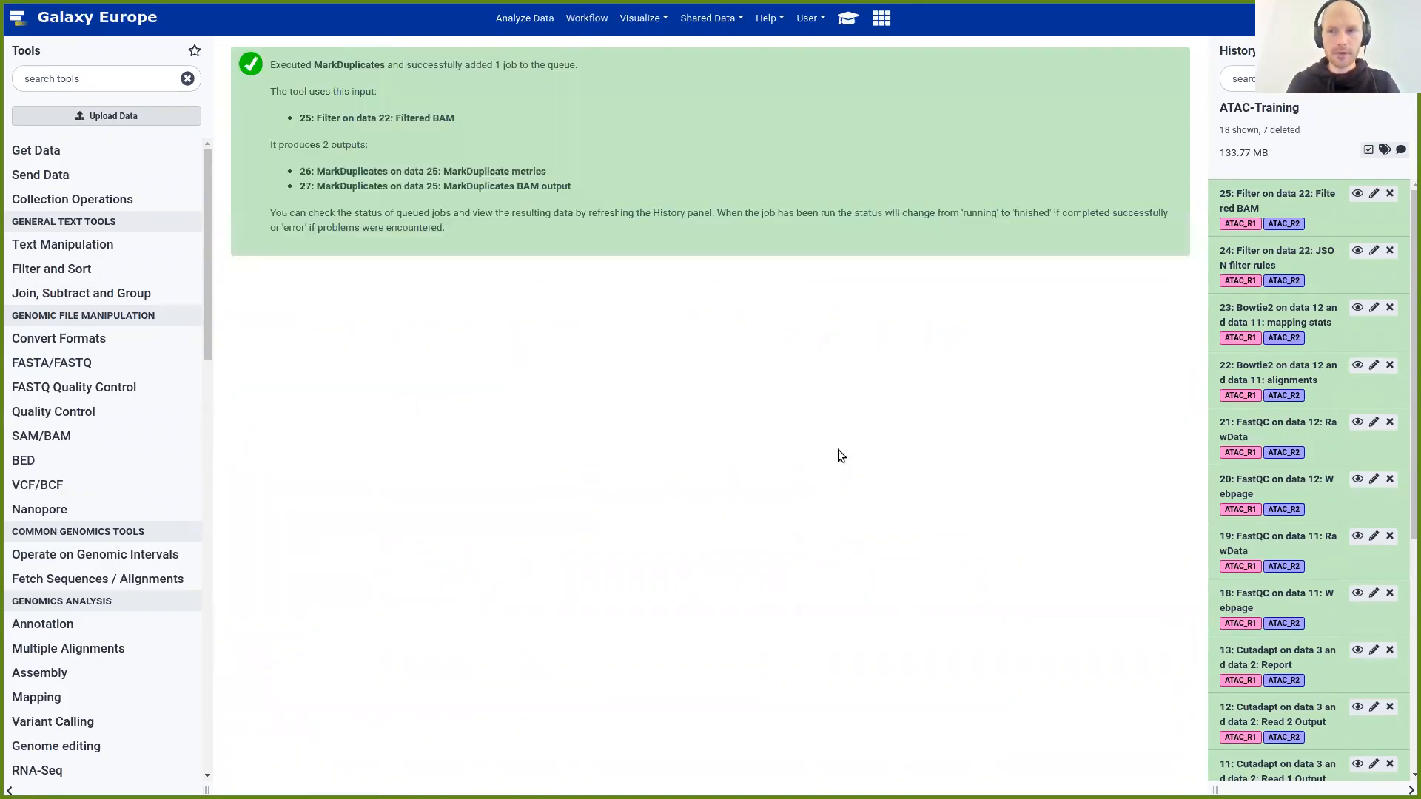
# Check the tutorial's MarkDuplicates results section and examine the duplication metrics class rows in the MarkDuplicate metrics dataset
pyautogui.click(849, 18)
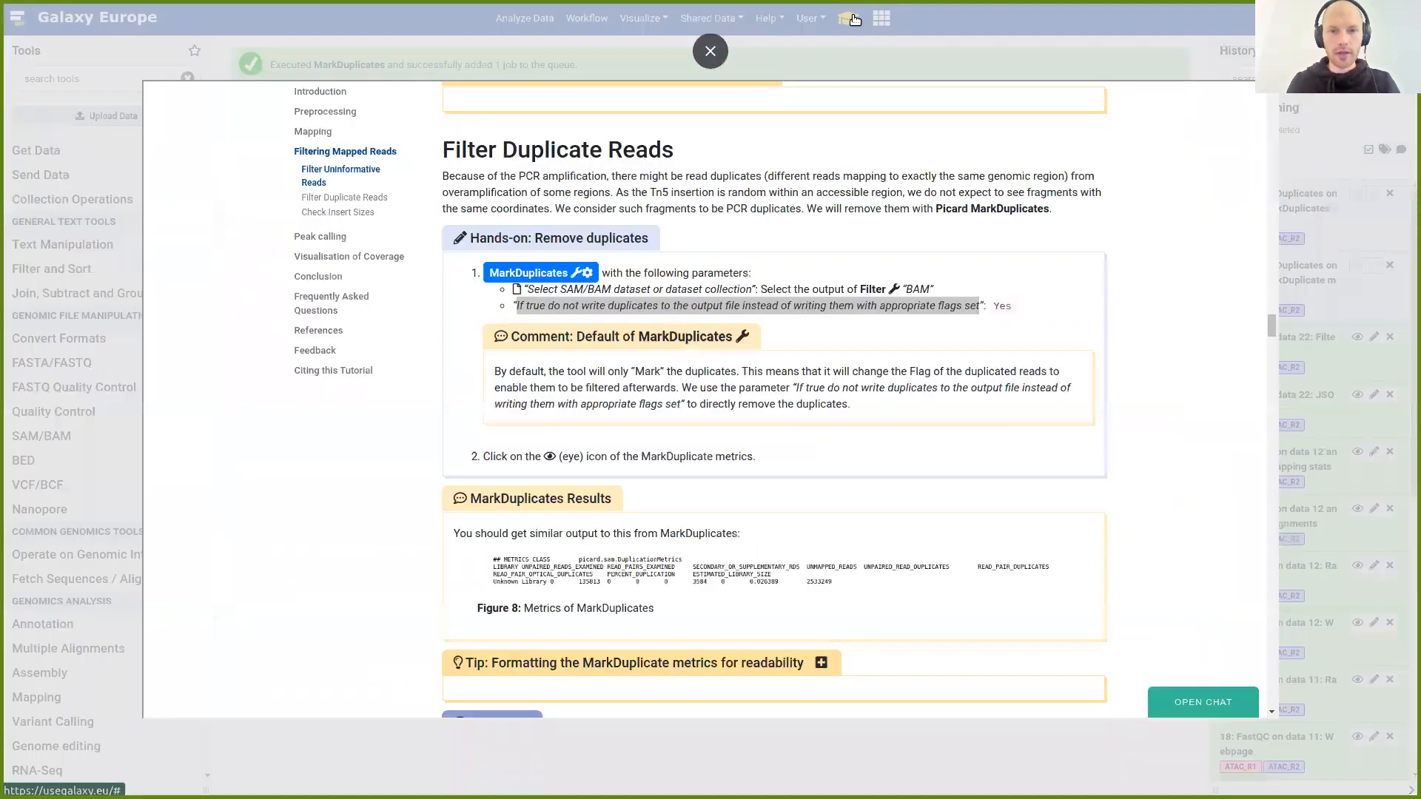
pyautogui.scroll(-3, 764, 270)
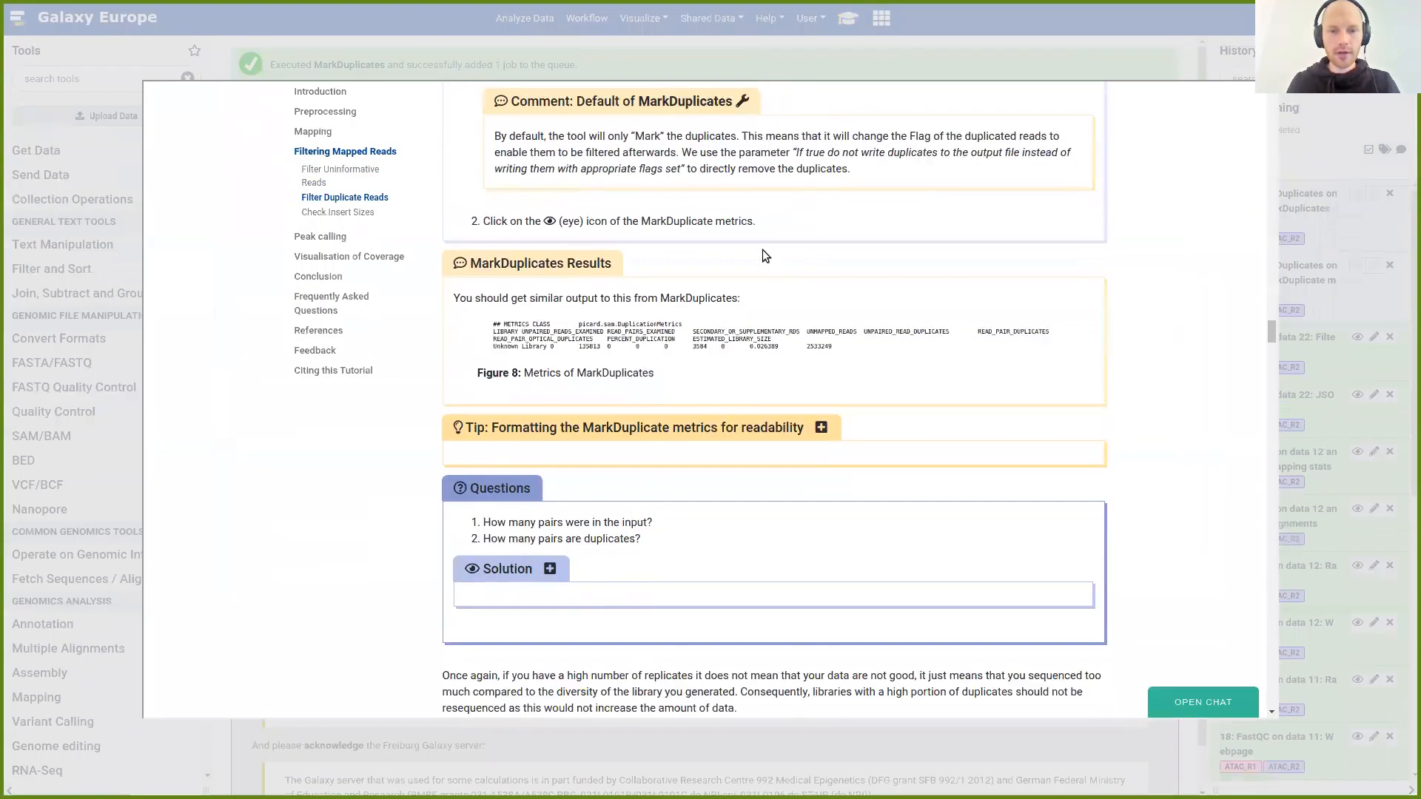
pyautogui.scroll(-2, 762, 251)
pyautogui.click(1313, 175)
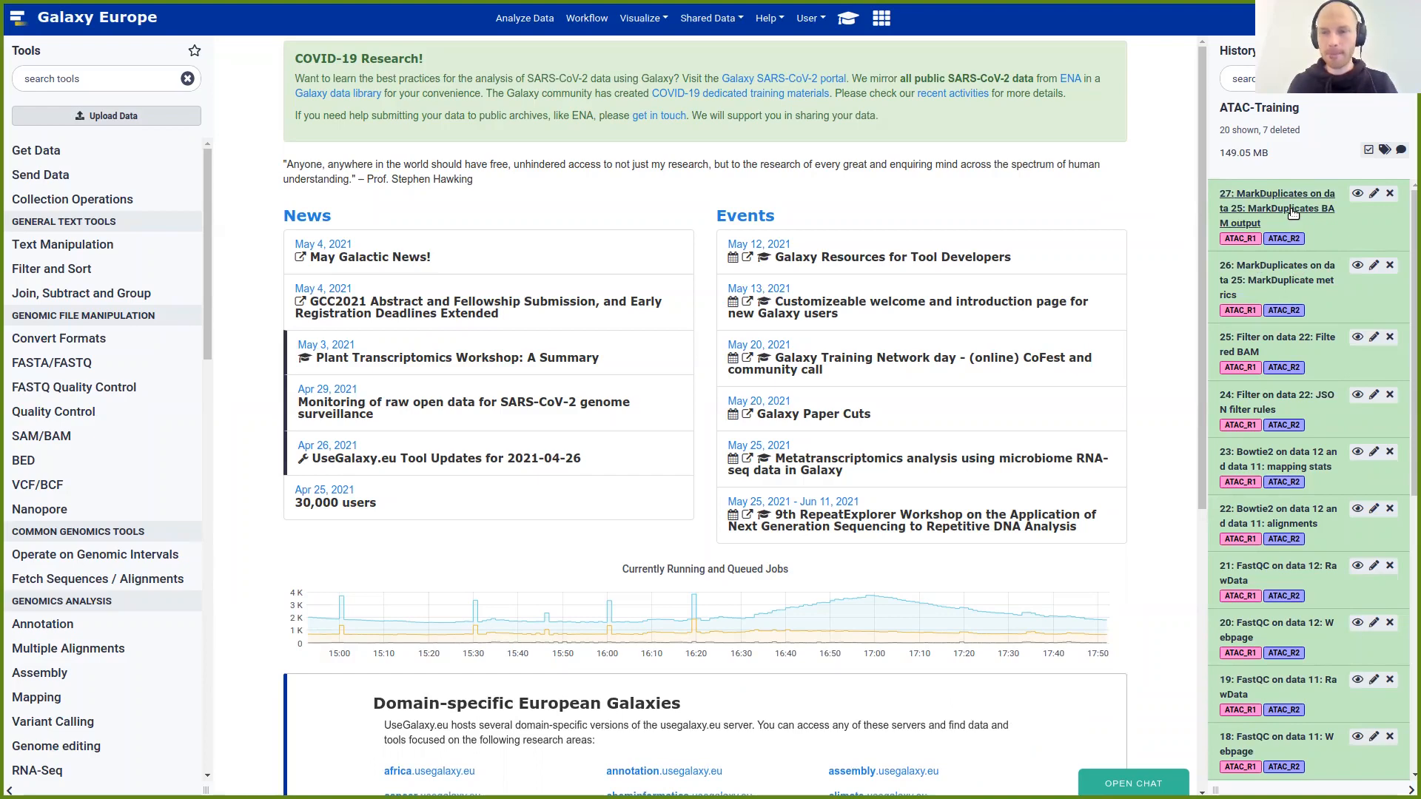
pyautogui.click(1358, 268)
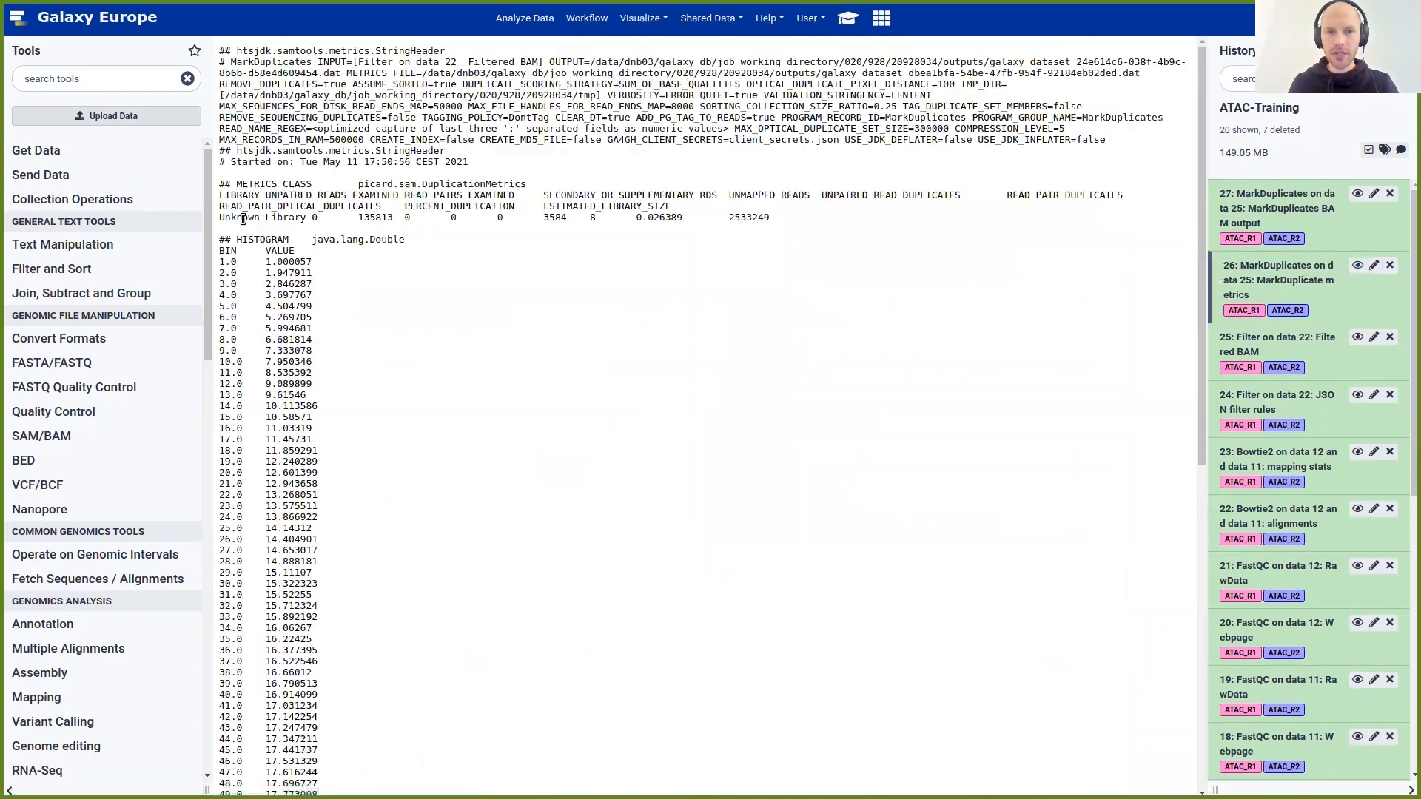
pyautogui.moveTo(225, 197); pyautogui.dragTo(779, 216)
pyautogui.click(779, 215)
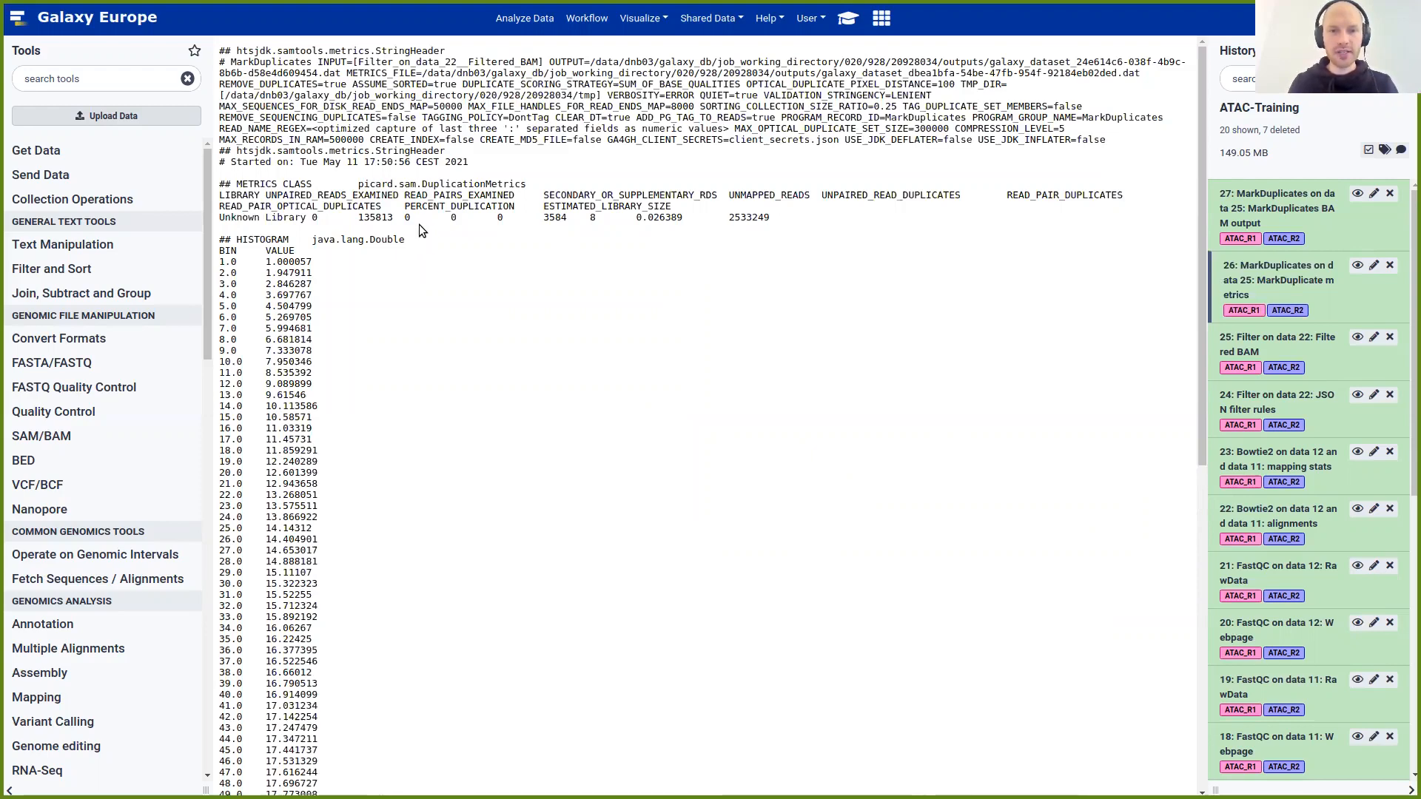
pyautogui.doubleClick(540, 219)
pyautogui.moveTo(224, 195); pyautogui.dragTo(785, 217)
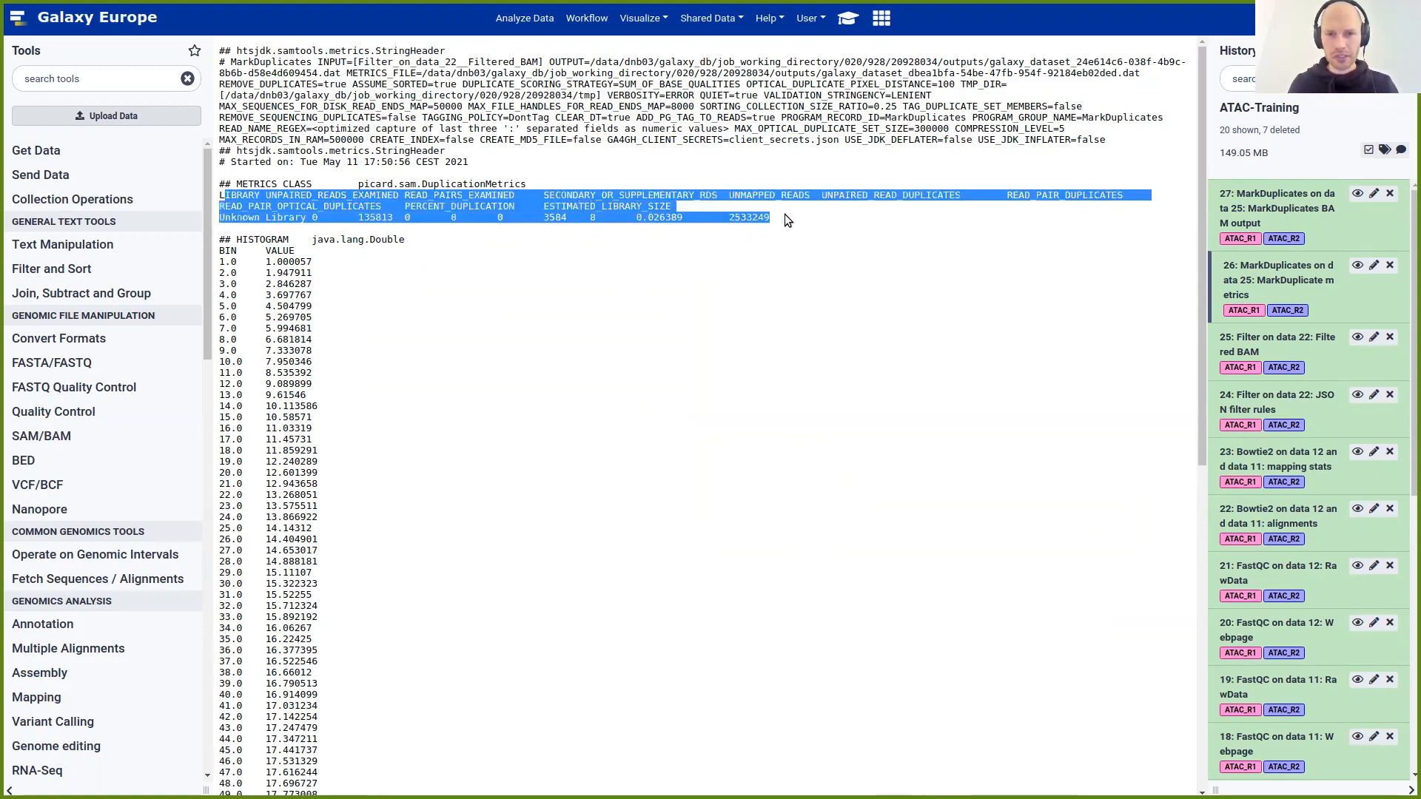
pyautogui.click(834, 56)
# Review the tutorial's Filter Duplicate Reads section, including the tip on formatting the MarkDuplicate metrics for readability
pyautogui.click(851, 18)
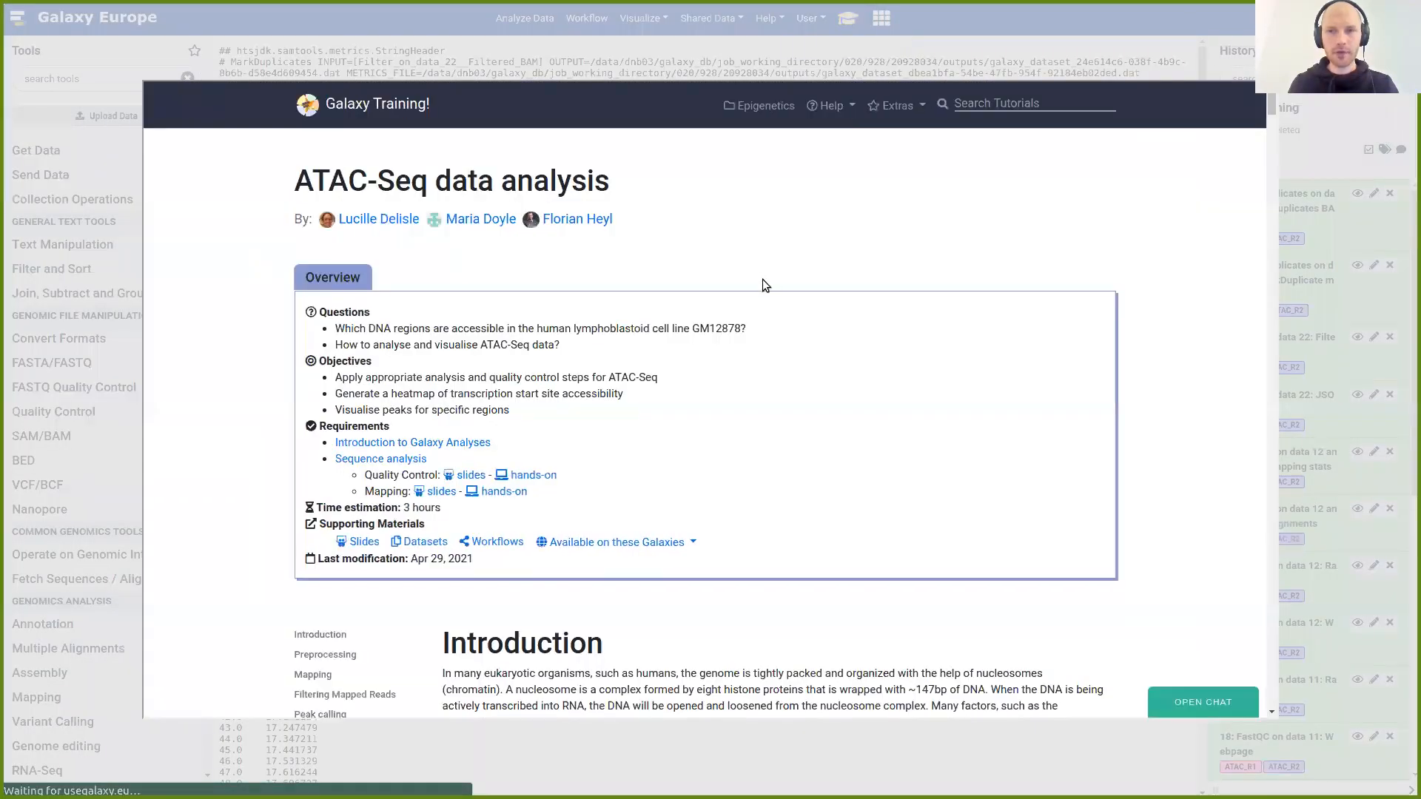
pyautogui.scroll(-4, 783, 228)
pyautogui.scroll(7, 714, 309)
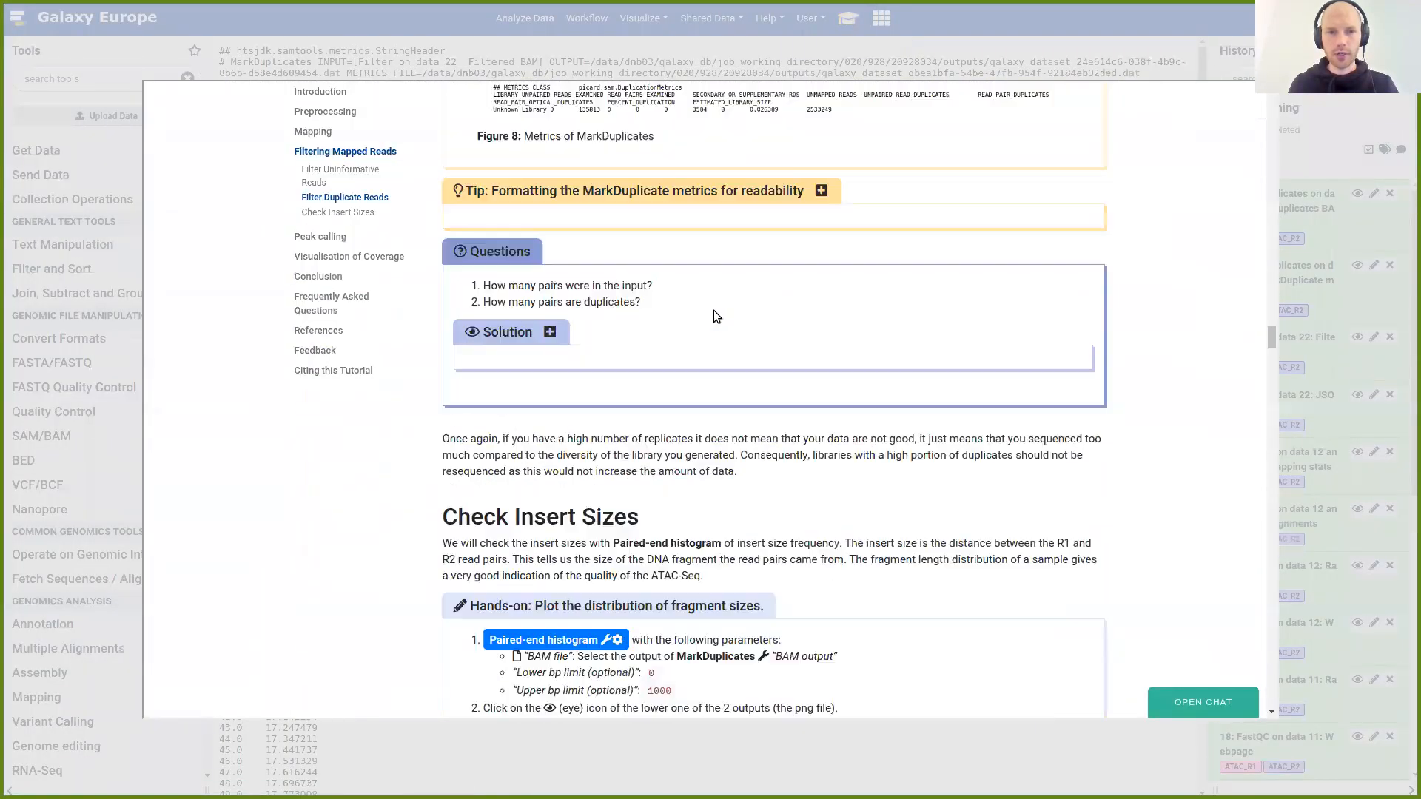
pyautogui.scroll(1, 603, 315)
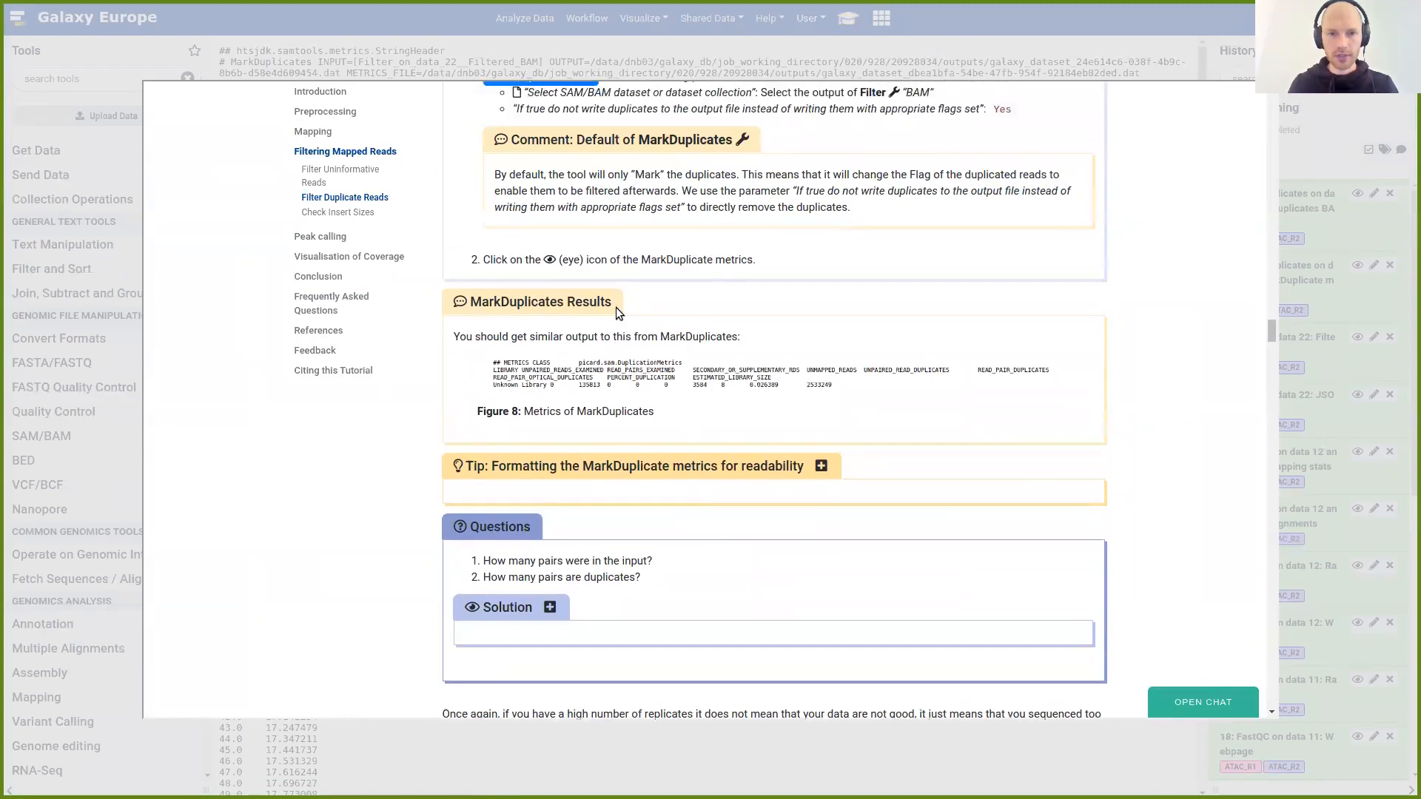
pyautogui.scroll(3, 613, 296)
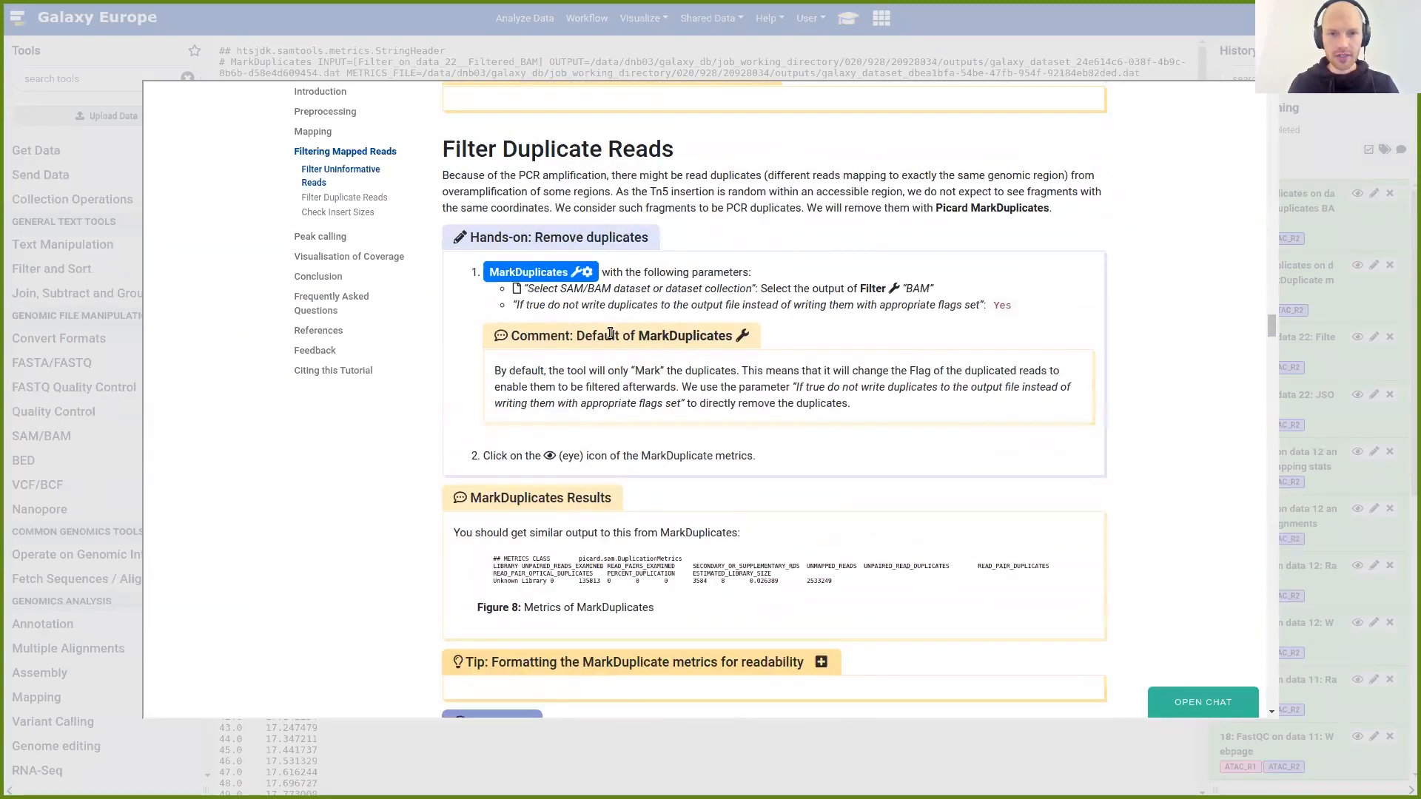
pyautogui.scroll(-5, 604, 339)
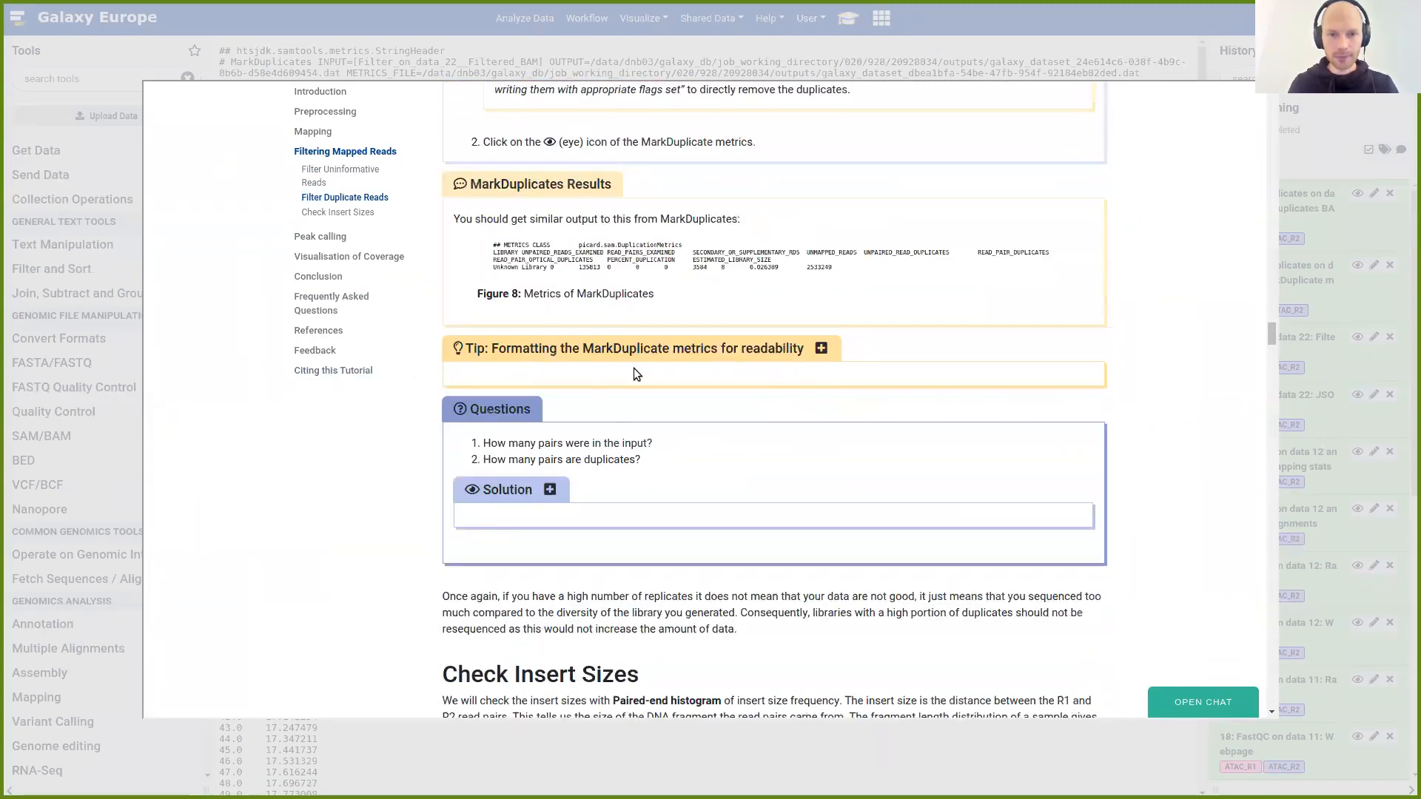
pyautogui.moveTo(507, 349); pyautogui.dragTo(805, 354)
pyautogui.scroll(-3, 792, 339)
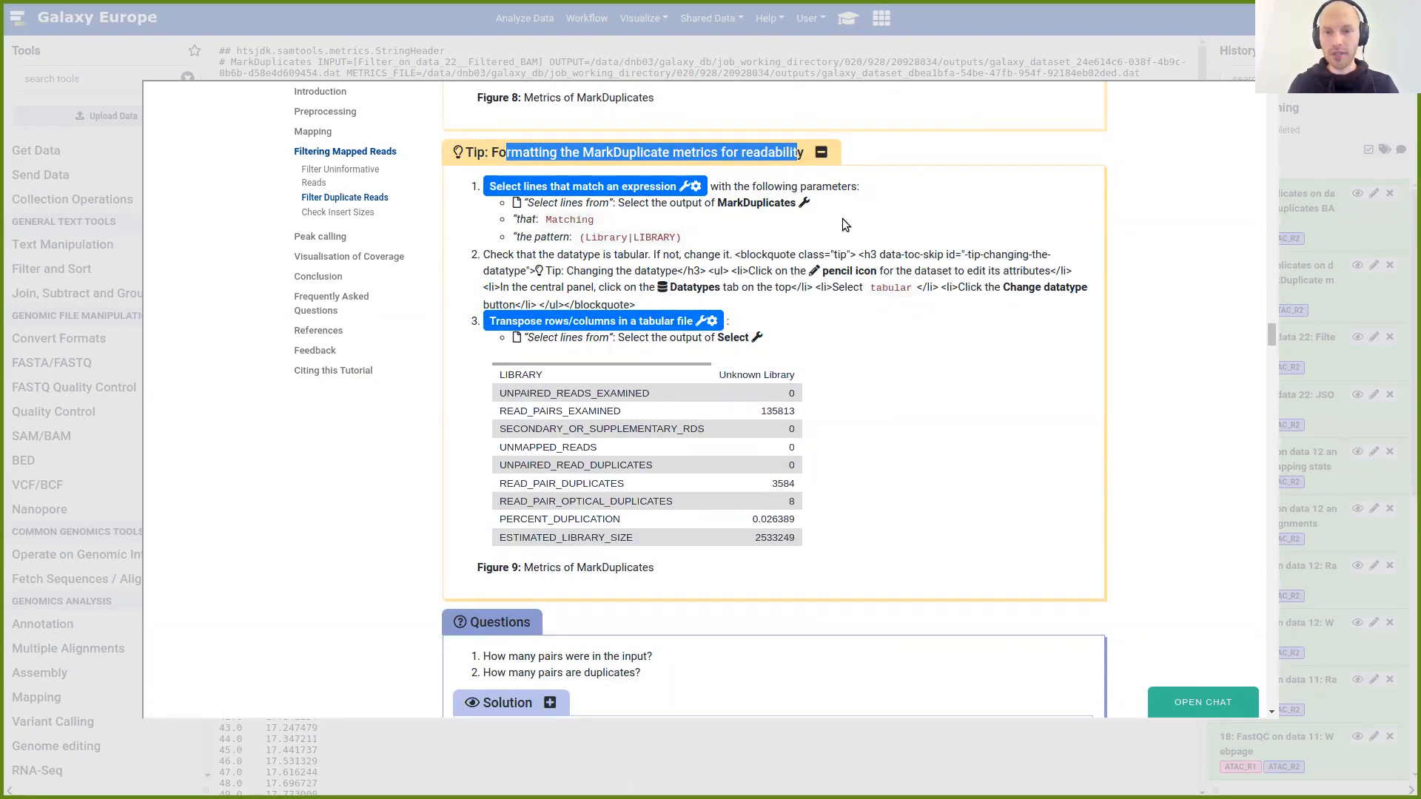
pyautogui.click(821, 153)
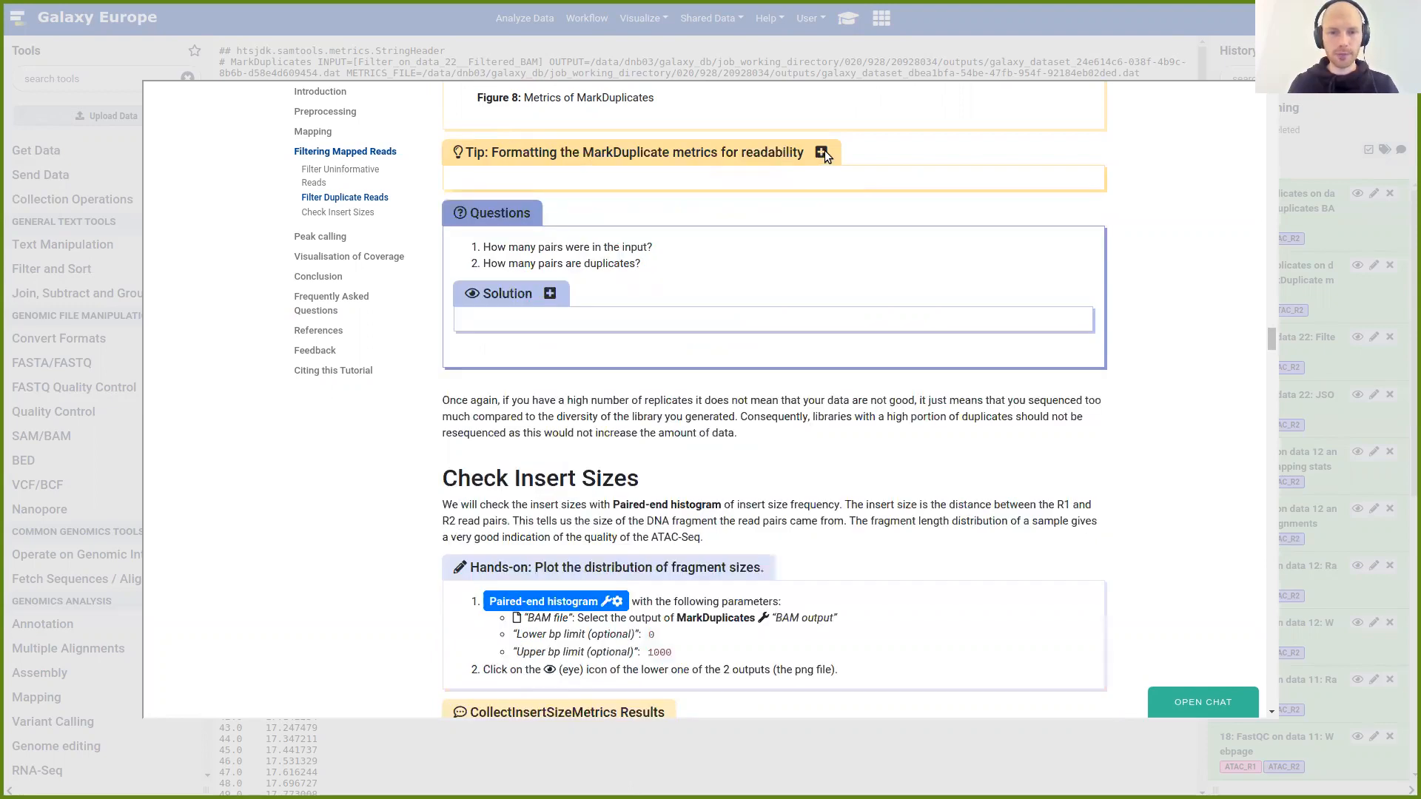
# Open the Paired-end histogram tool from the tutorial's Check Insert Sizes hands-on section
pyautogui.scroll(-3, 744, 222)
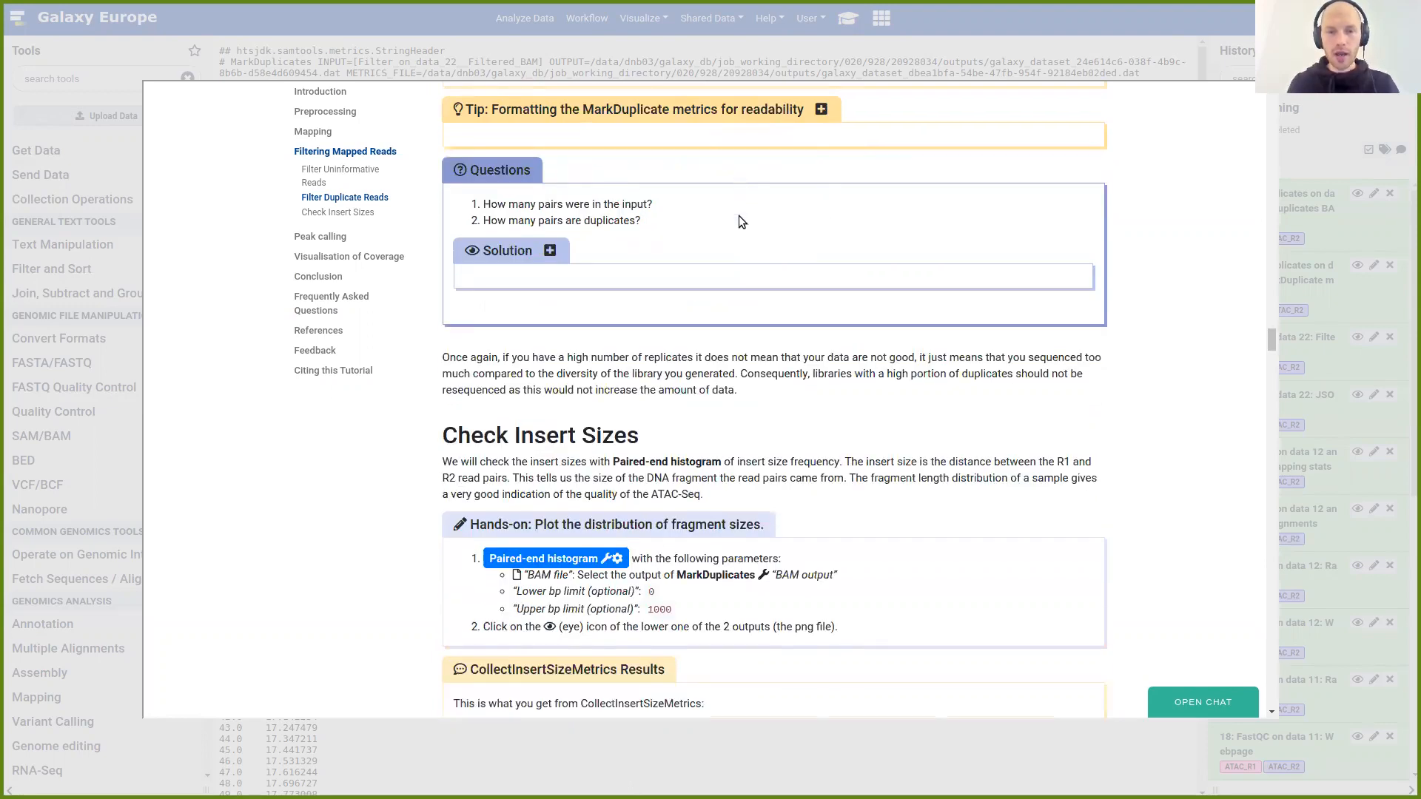
pyautogui.scroll(-3, 761, 180)
pyautogui.scroll(1, 763, 170)
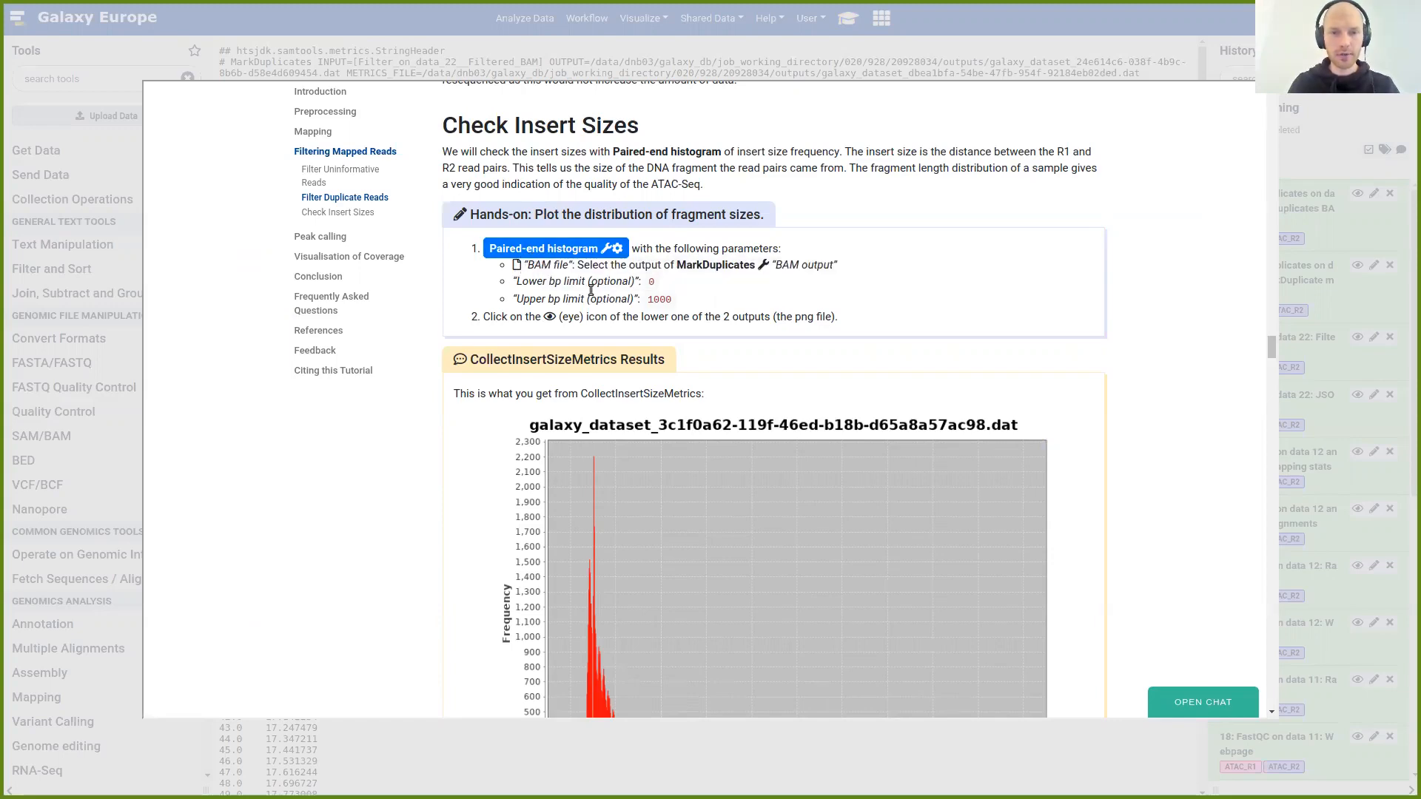
pyautogui.click(562, 252)
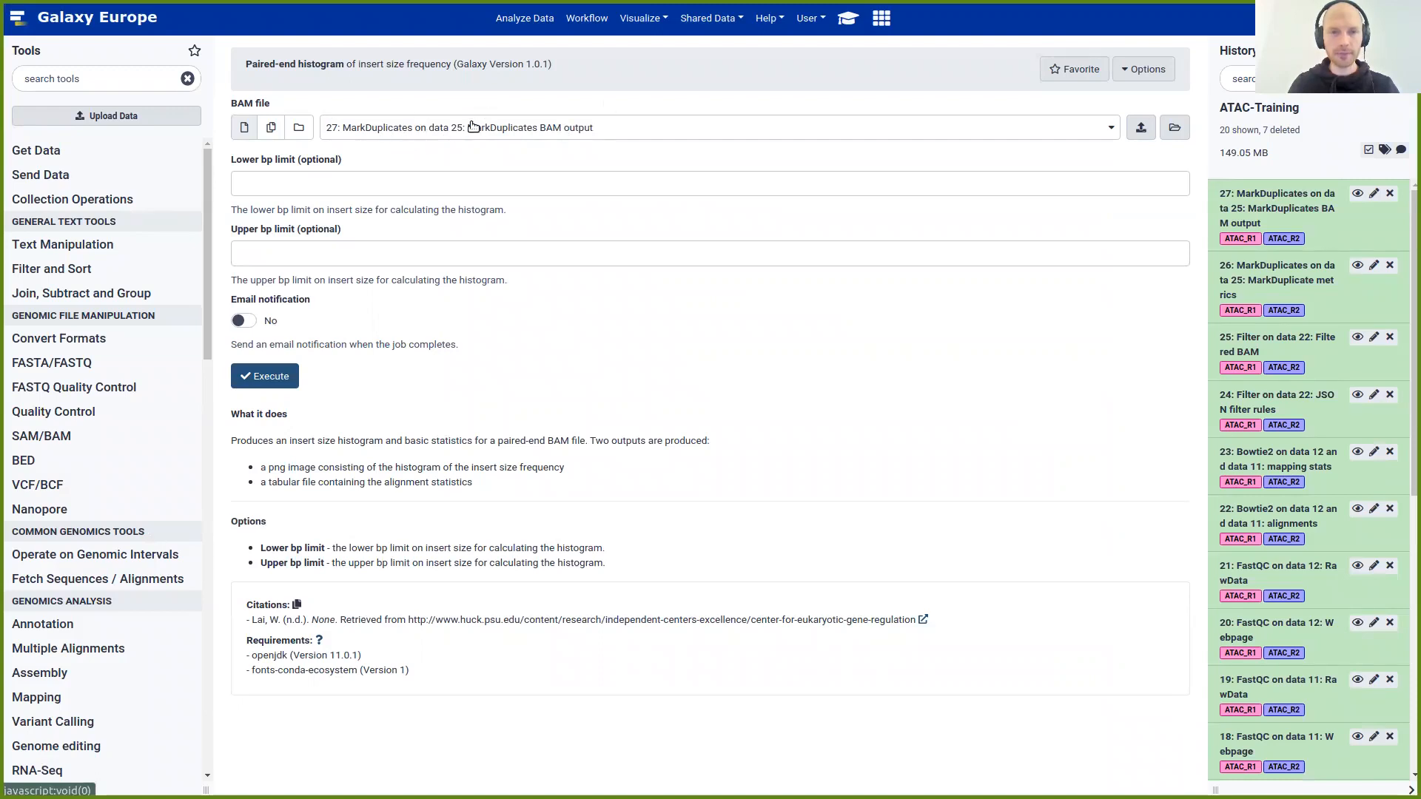
# Run Paired-end histogram on the MarkDuplicates BAM output with a lower bp limit of 0 and an upper bp limit of 1000
pyautogui.click(323, 184)
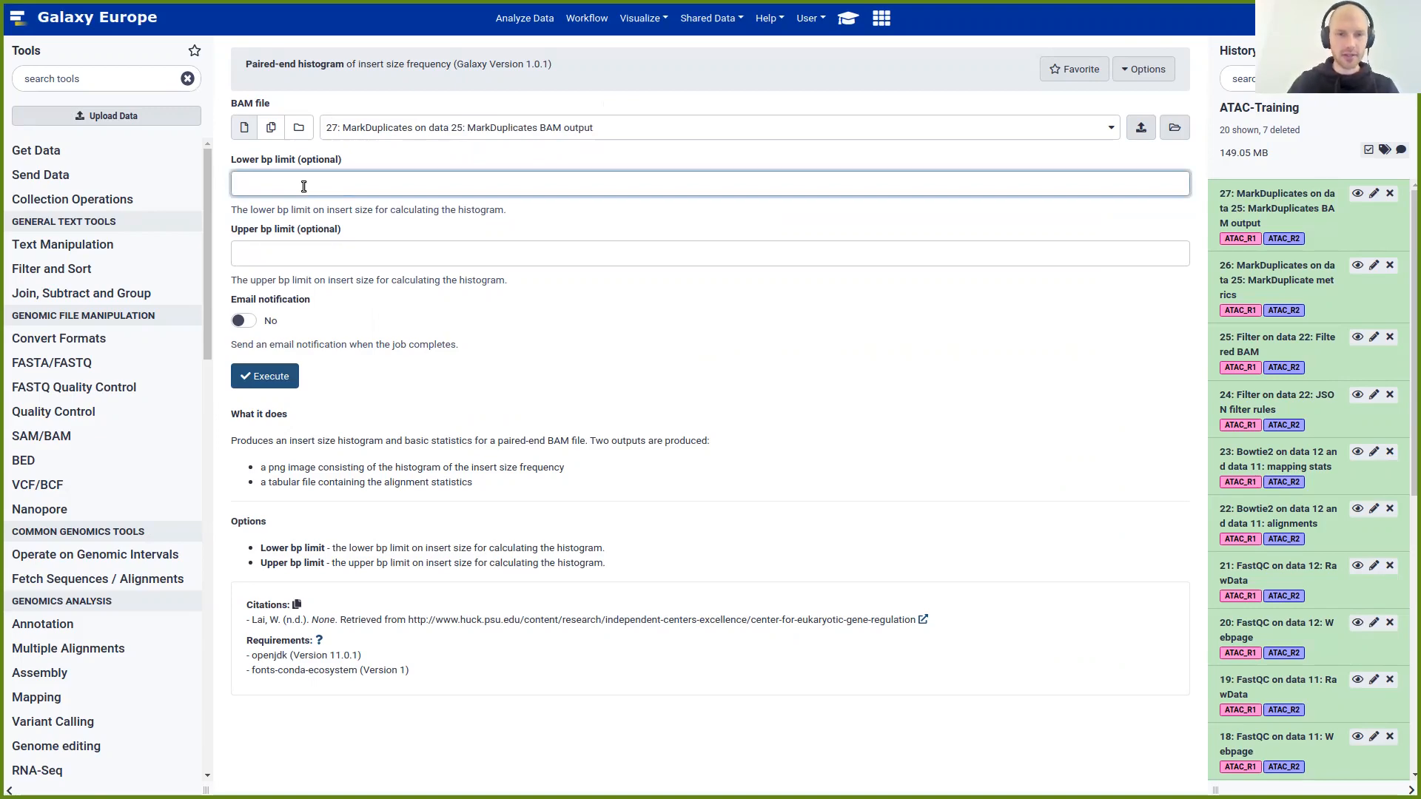
pyautogui.write('0')
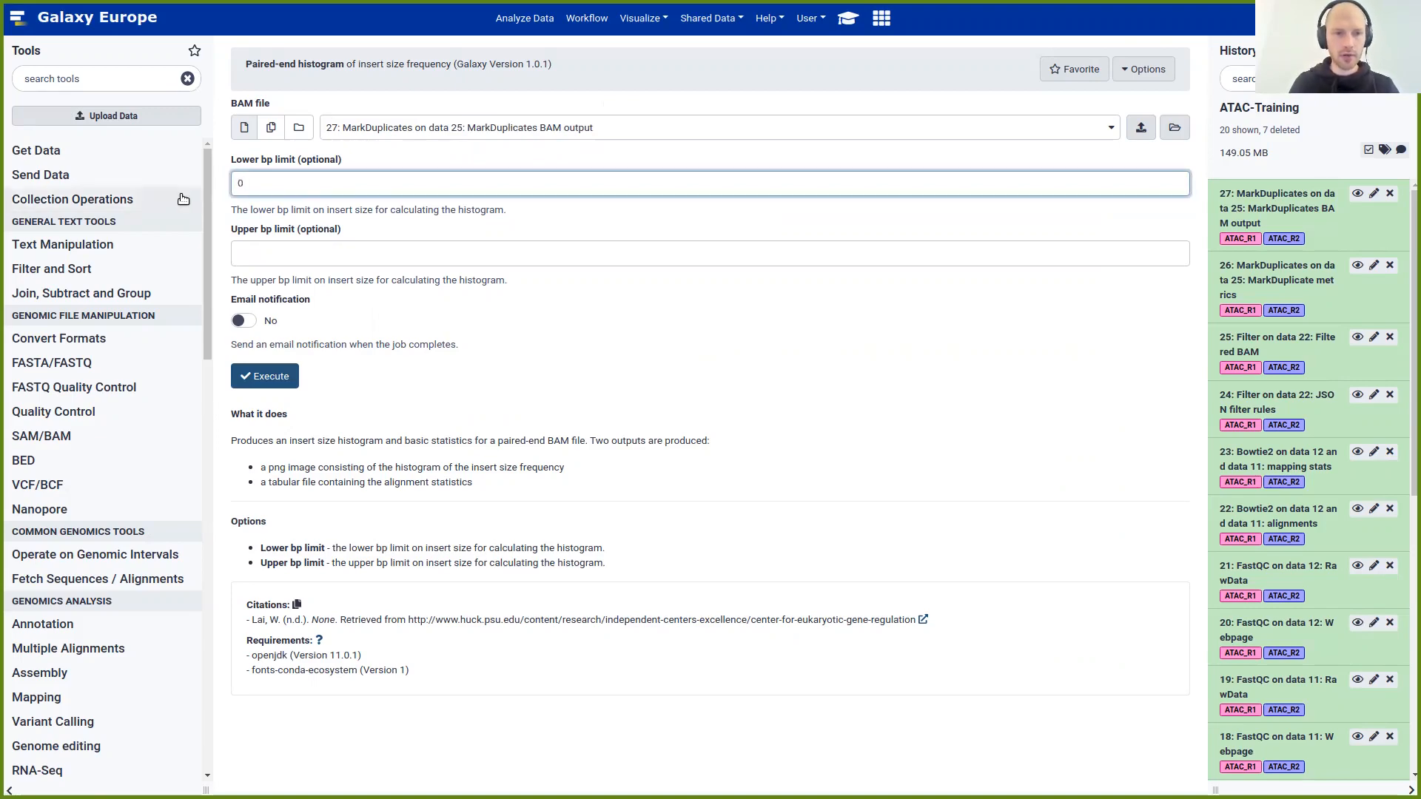
pyautogui.click(303, 255)
pyautogui.write('1000')
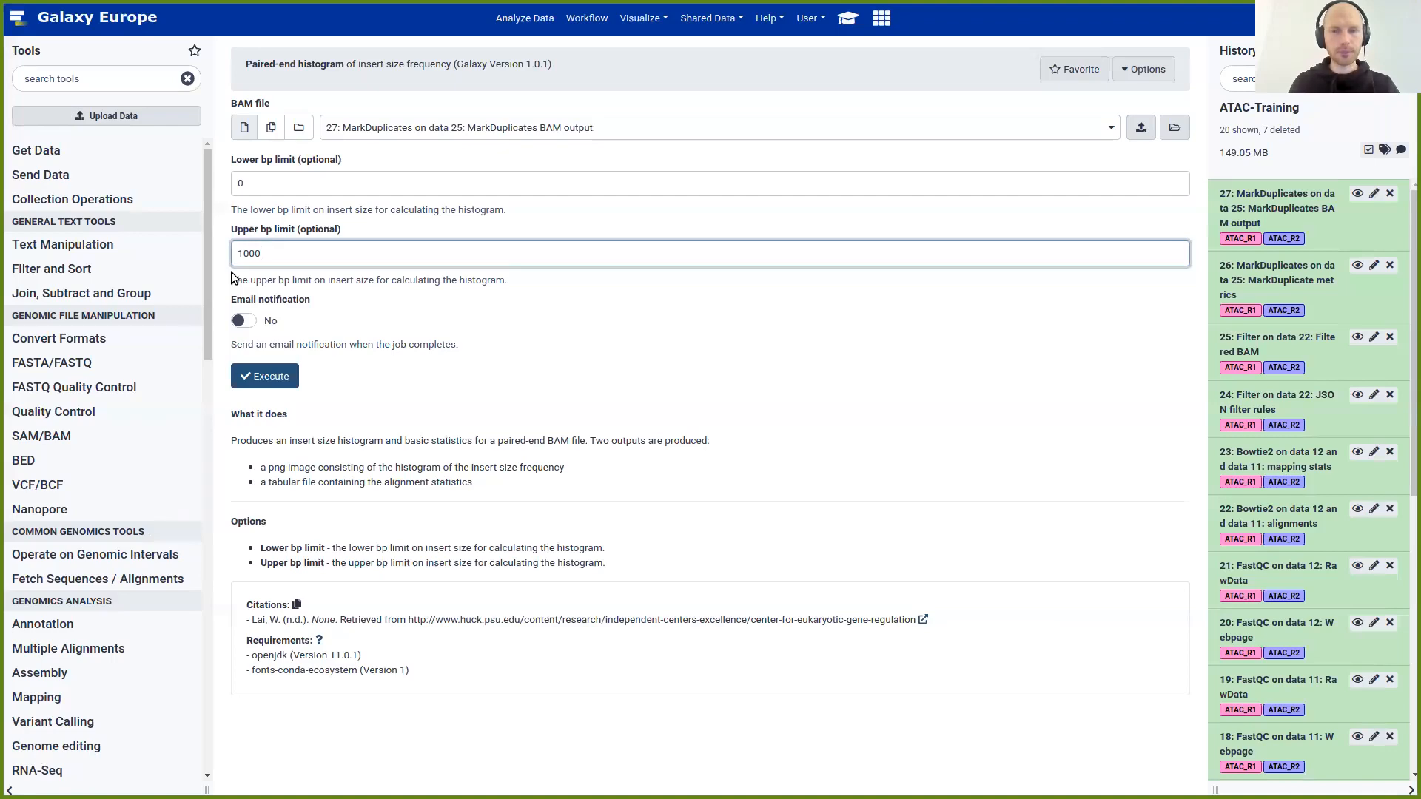
pyautogui.click(850, 11)
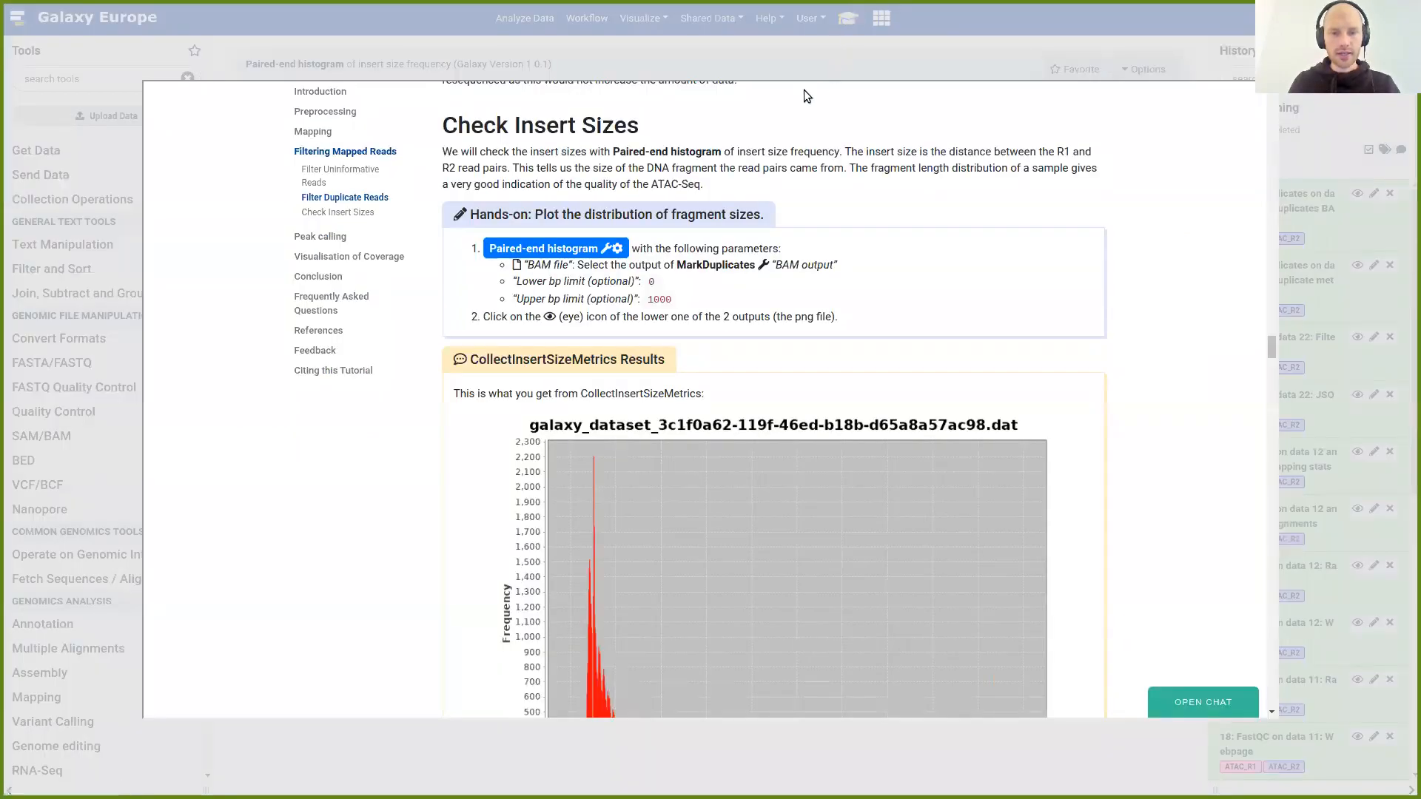
pyautogui.click(506, 52)
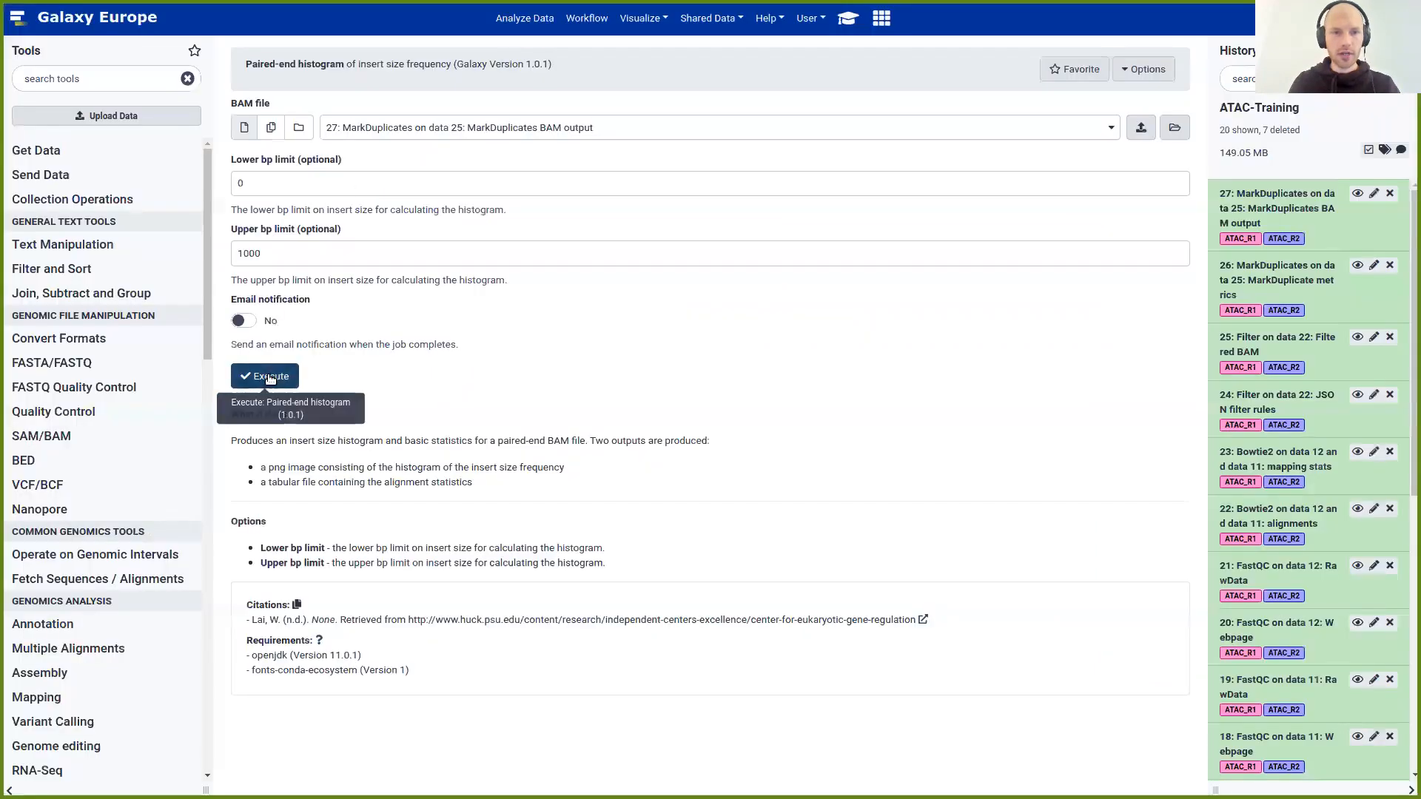
pyautogui.click(269, 376)
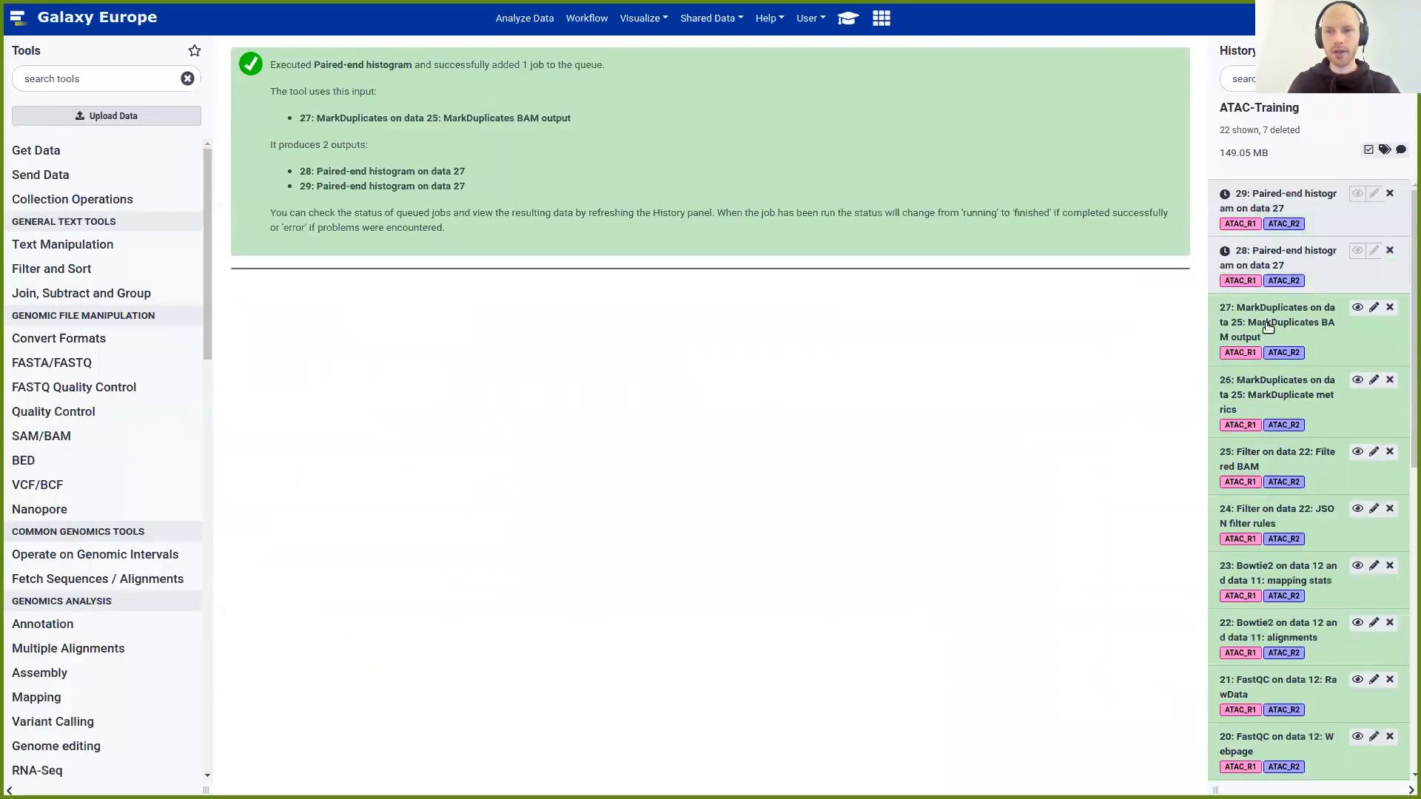
# Return to the tutorial and examine the CollectInsertSizeMetrics fragment size distribution in Figure 10 and the question about its peaks
pyautogui.click(846, 13)
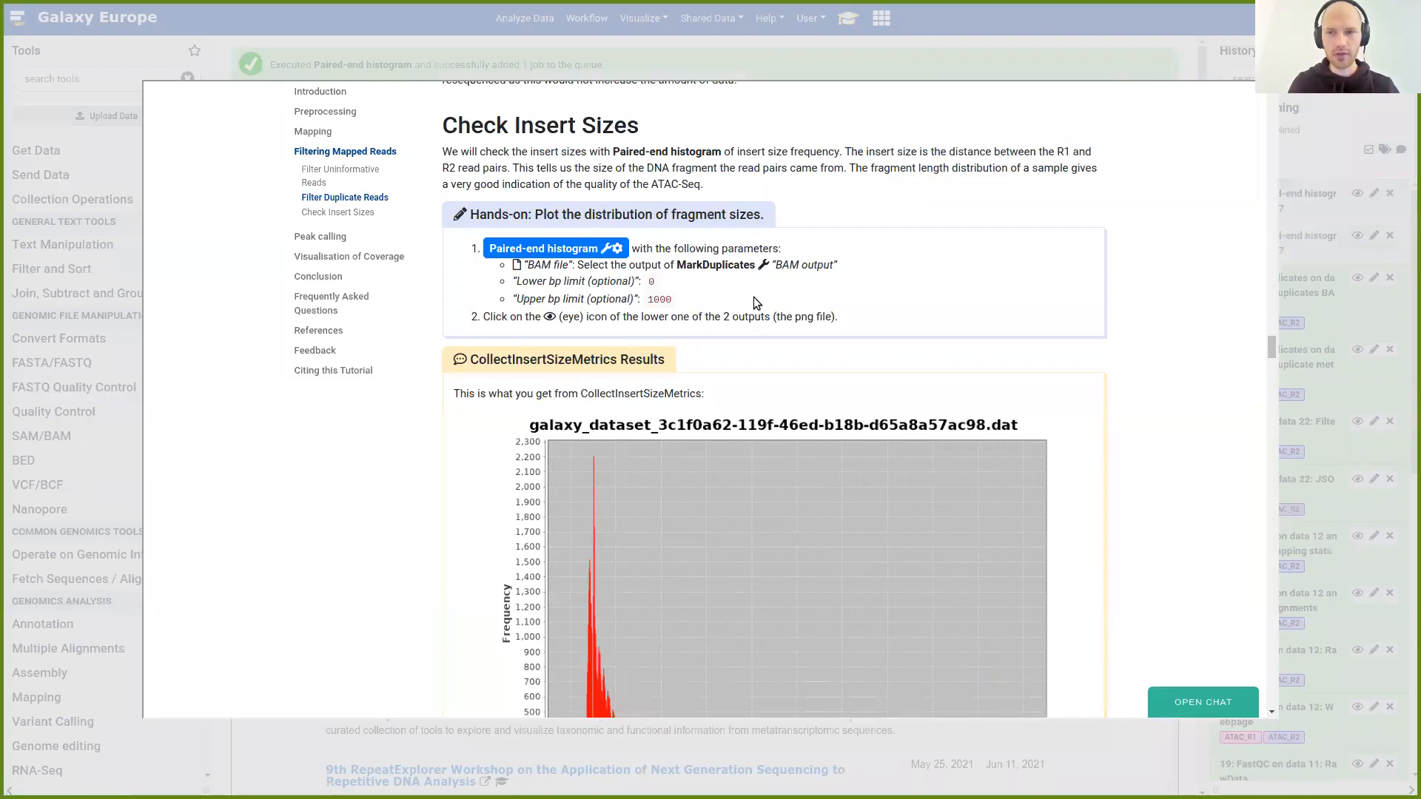
pyautogui.scroll(-3, 754, 294)
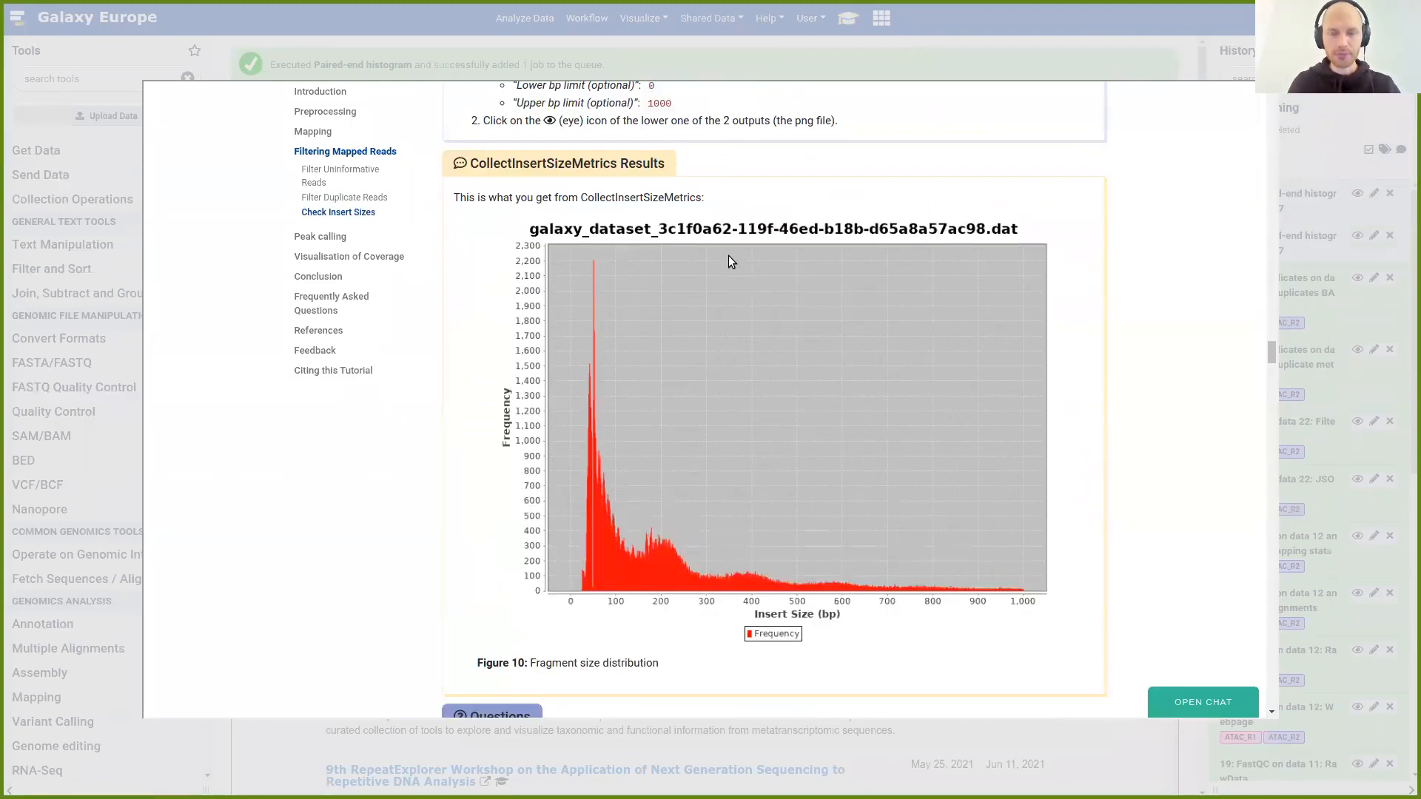
pyautogui.scroll(-1, 716, 277)
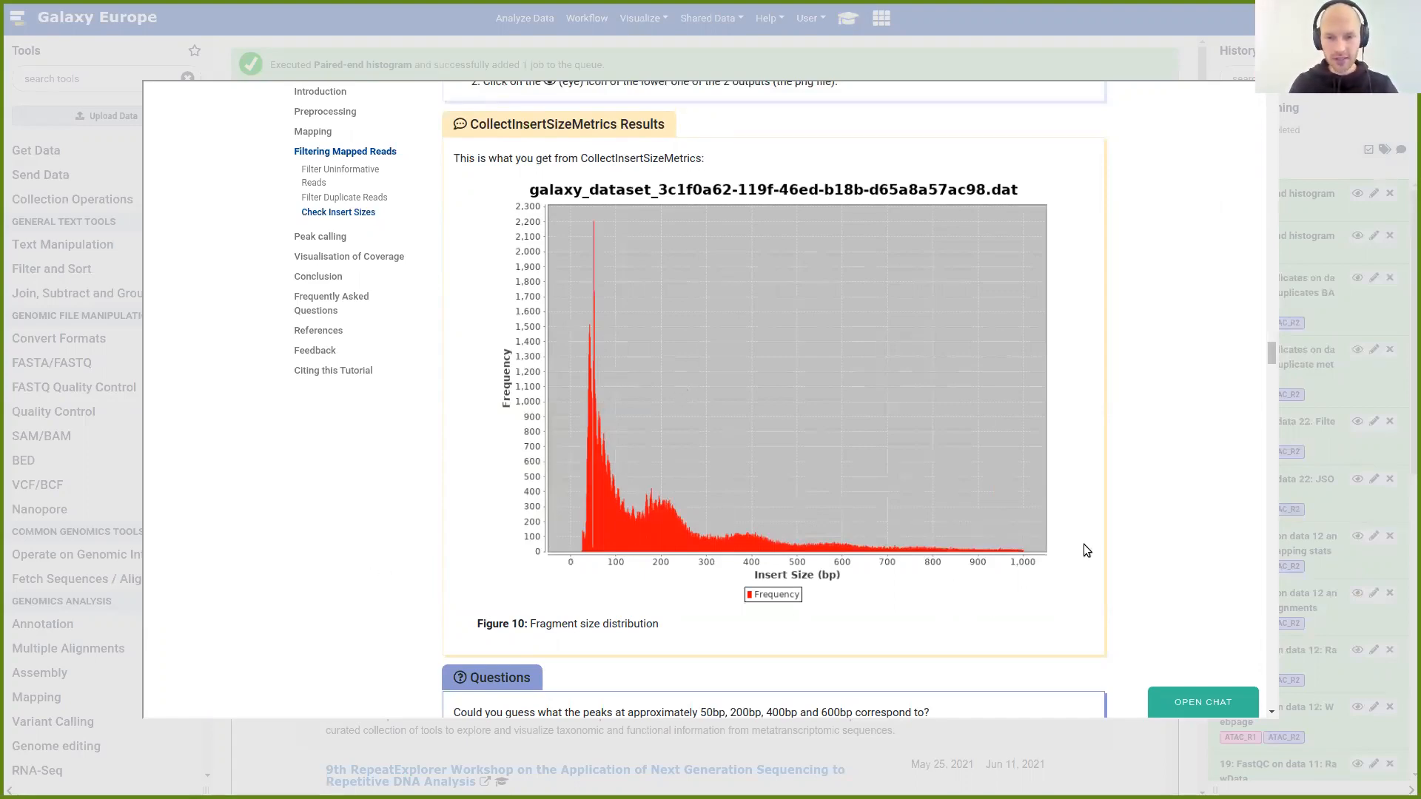
pyautogui.scroll(-1, 992, 485)
pyautogui.scroll(-1, 992, 482)
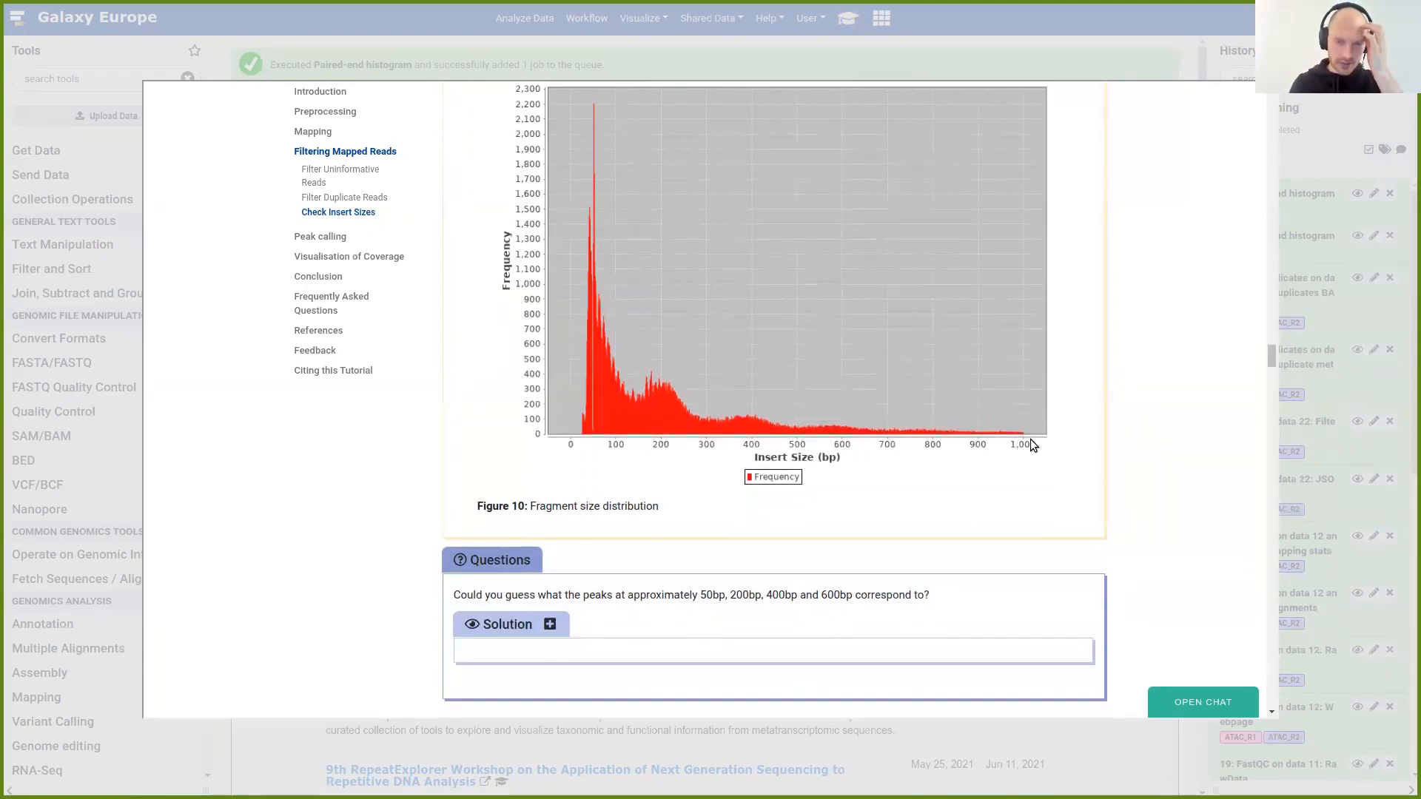
pyautogui.scroll(1, 514, 213)
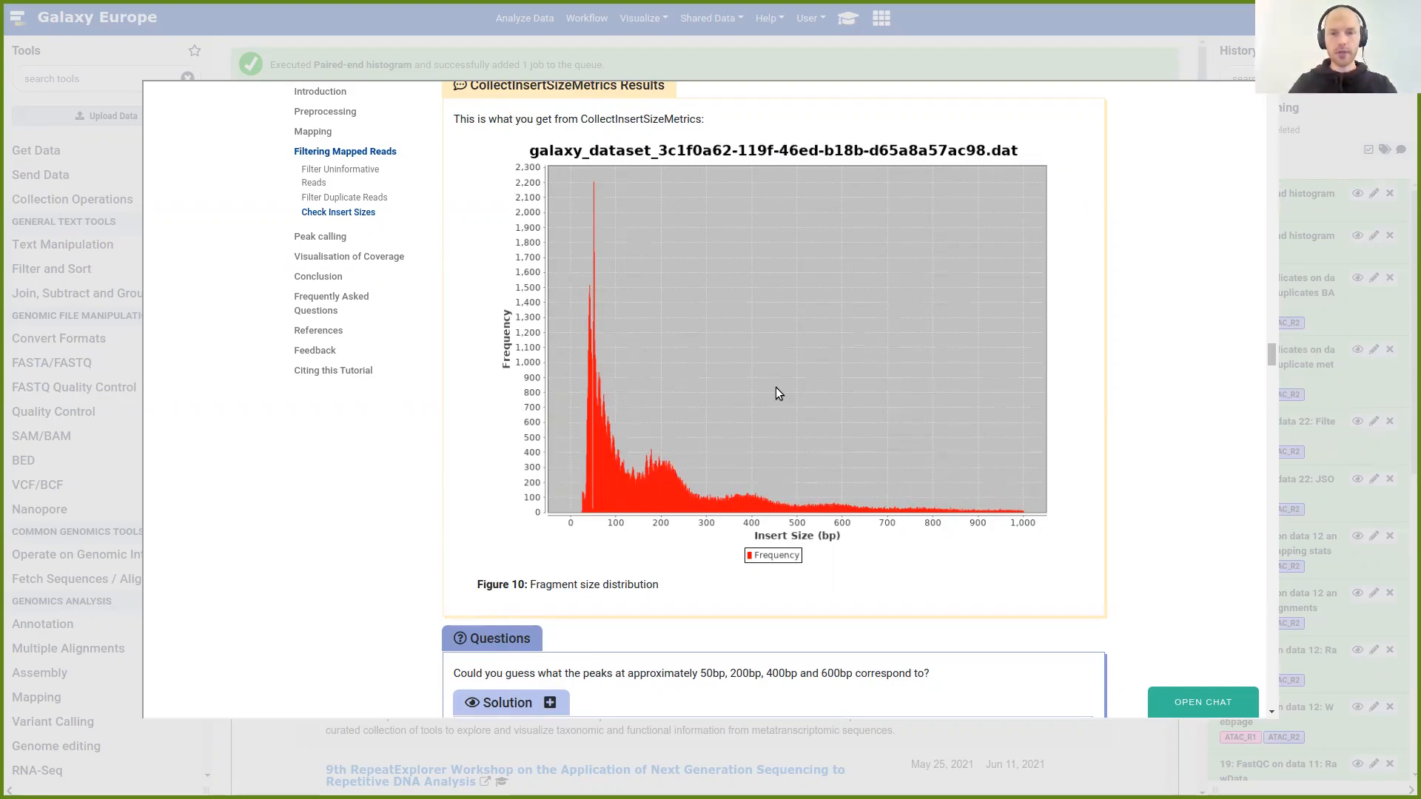
pyautogui.scroll(-1, 684, 485)
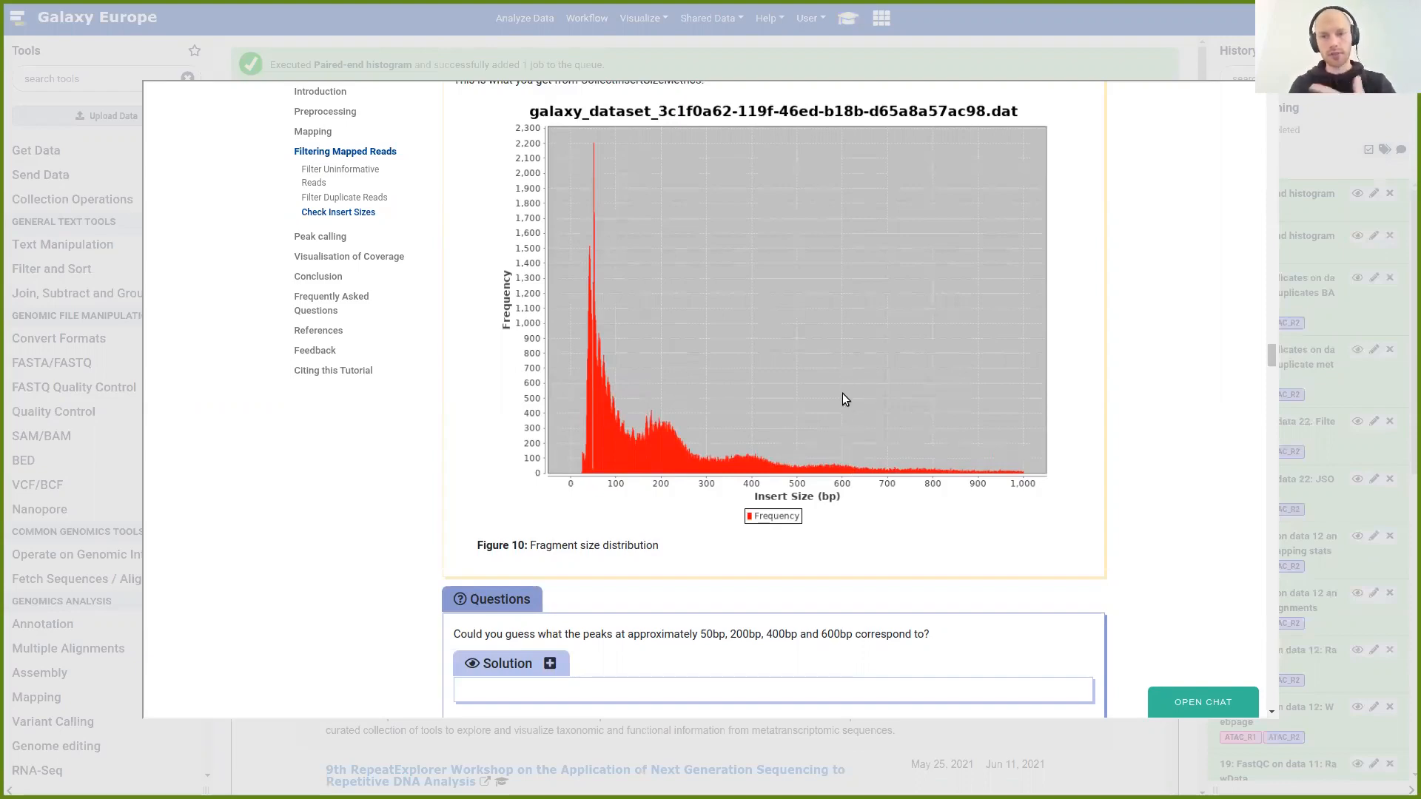
pyautogui.scroll(-2, 850, 309)
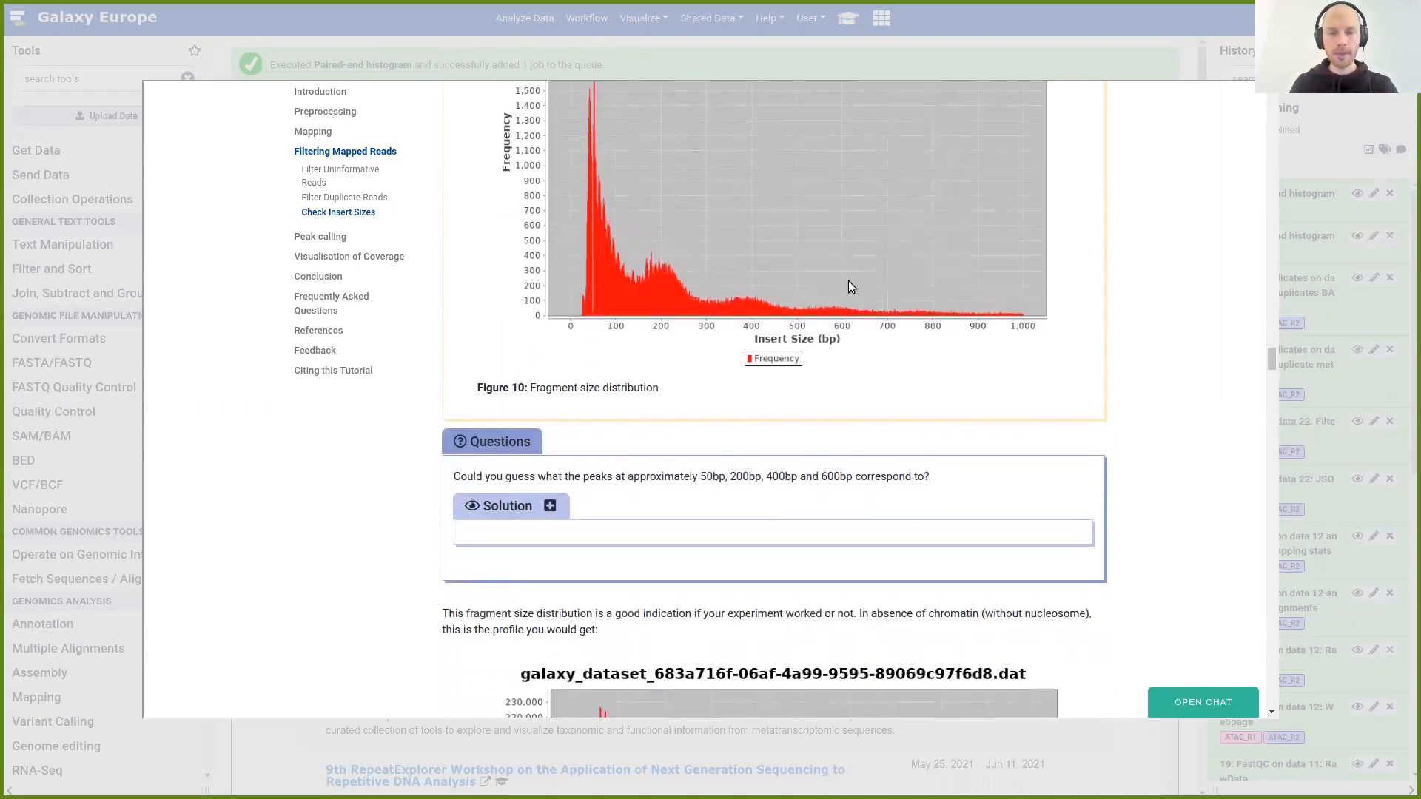
pyautogui.scroll(-6, 850, 287)
pyautogui.scroll(5, 803, 223)
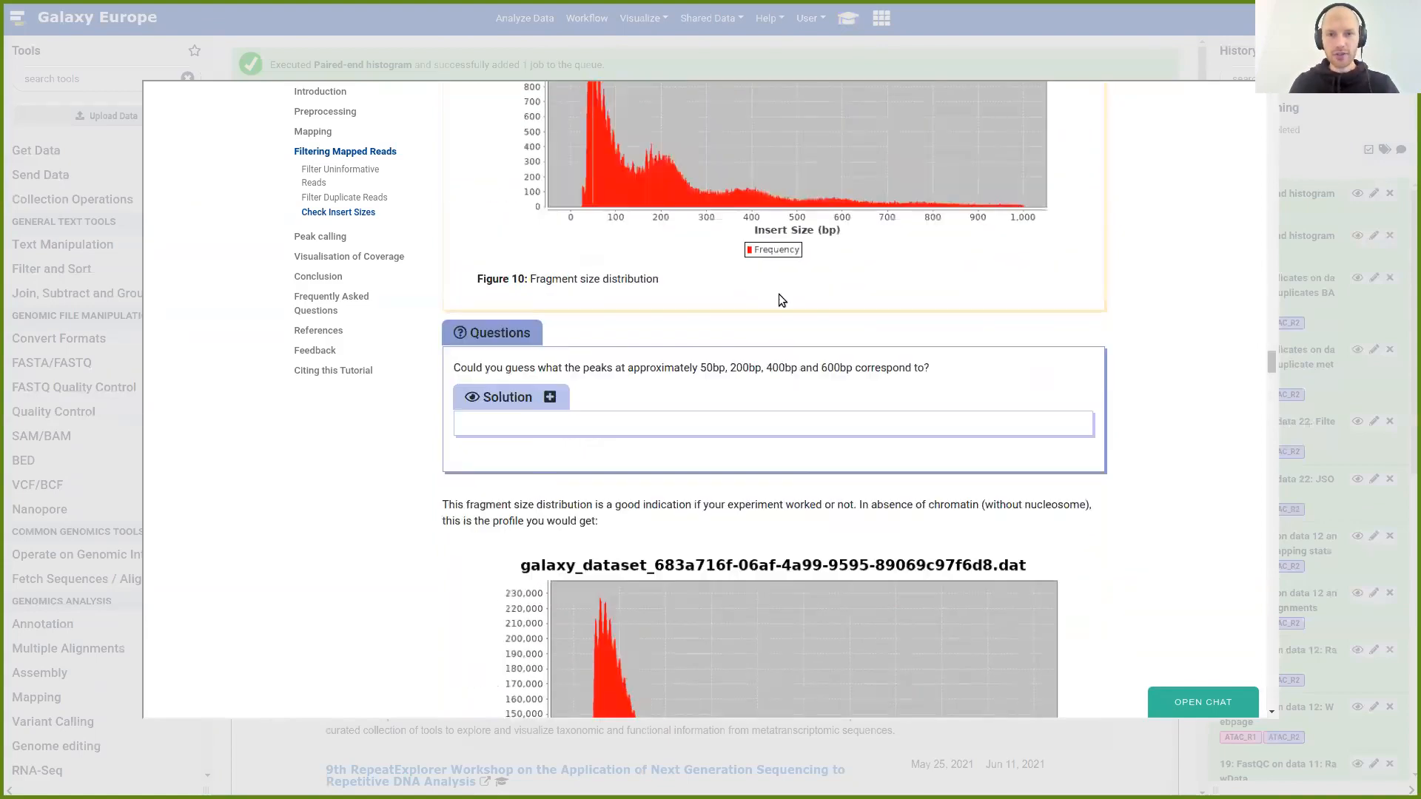
# Examine the tutorial's Figure 11, the fragment size distribution of purified DNA without nucleosomes
pyautogui.scroll(-4, 783, 282)
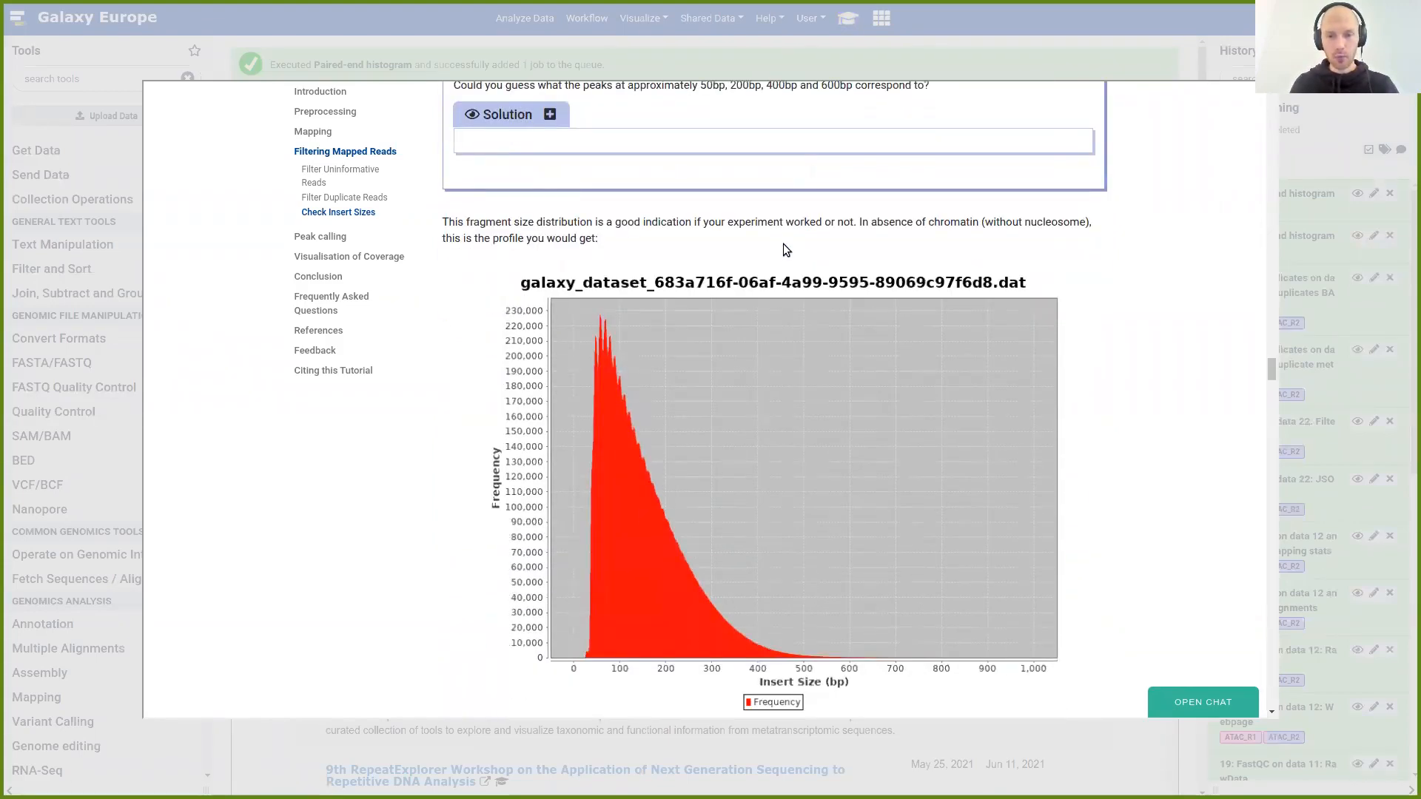
pyautogui.scroll(-3, 786, 250)
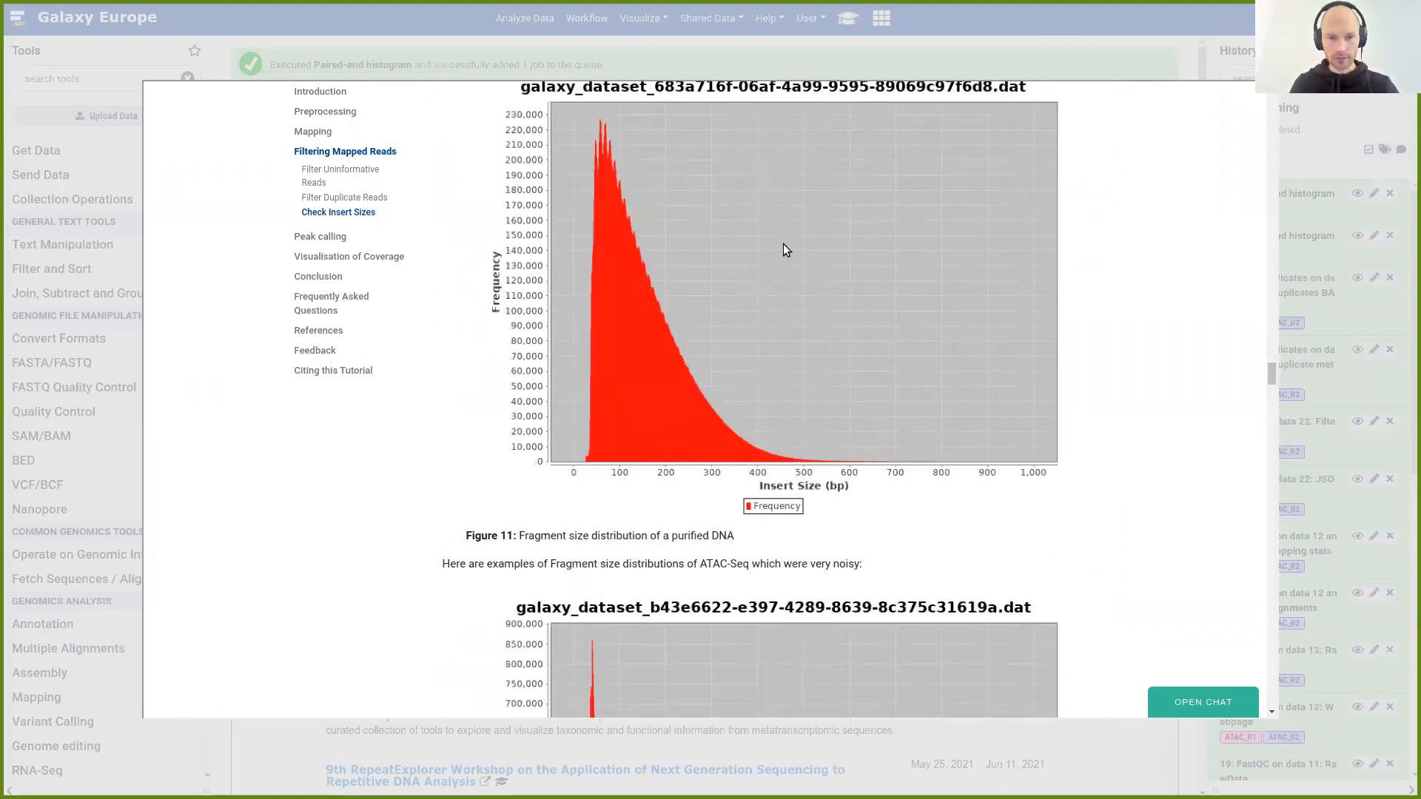
pyautogui.scroll(2, 785, 249)
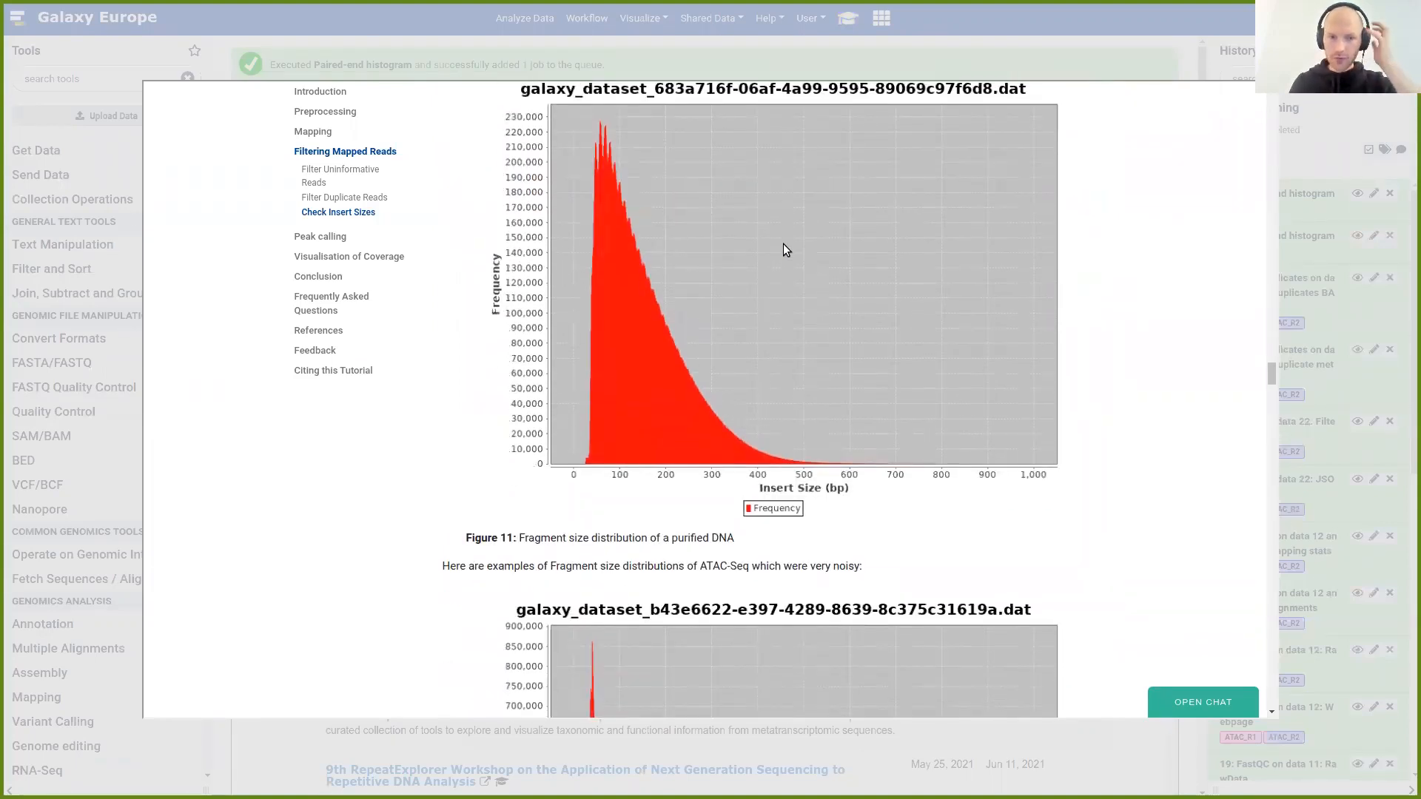
pyautogui.scroll(1, 783, 252)
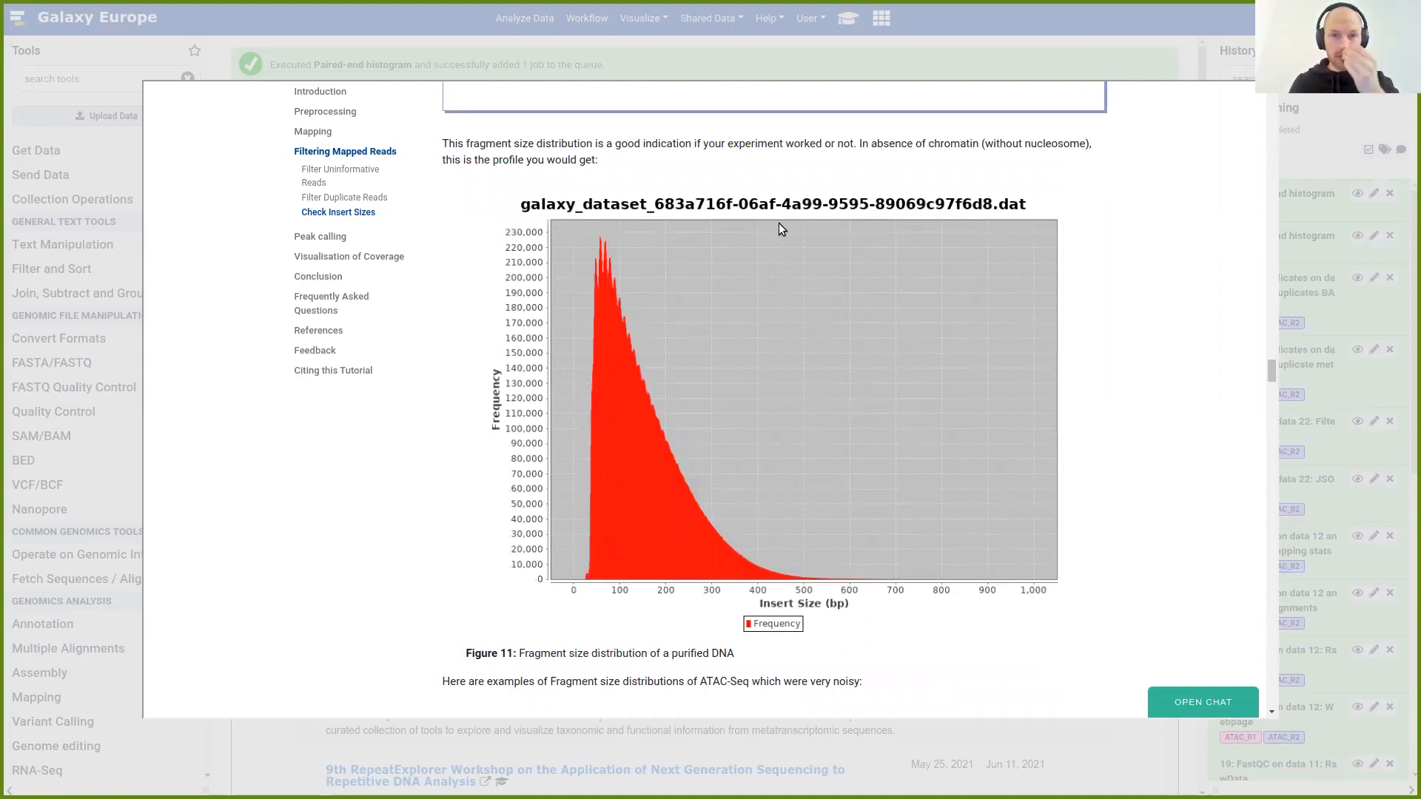
pyautogui.scroll(-2, 779, 223)
pyautogui.scroll(1, 785, 244)
pyautogui.scroll(1, 752, 270)
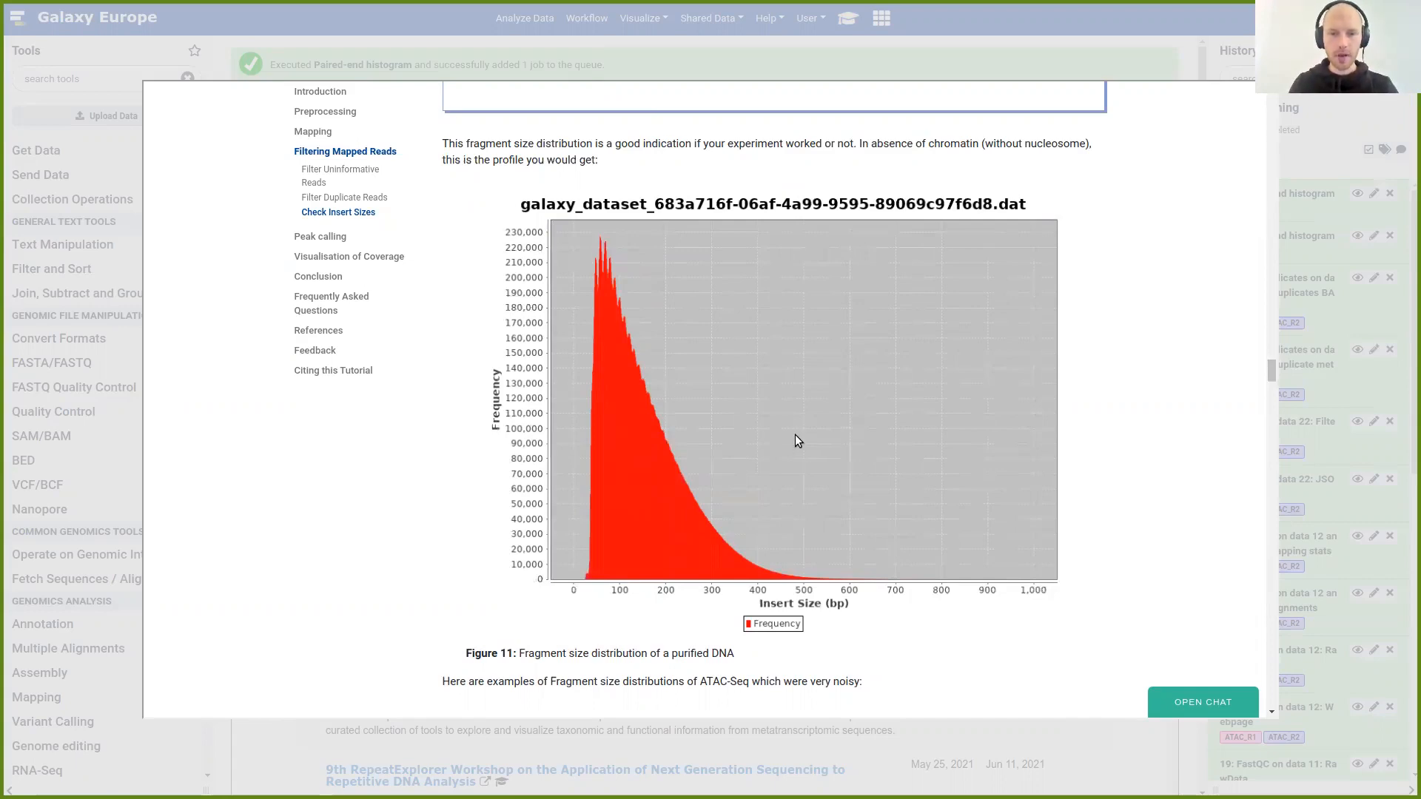
pyautogui.scroll(-1, 776, 439)
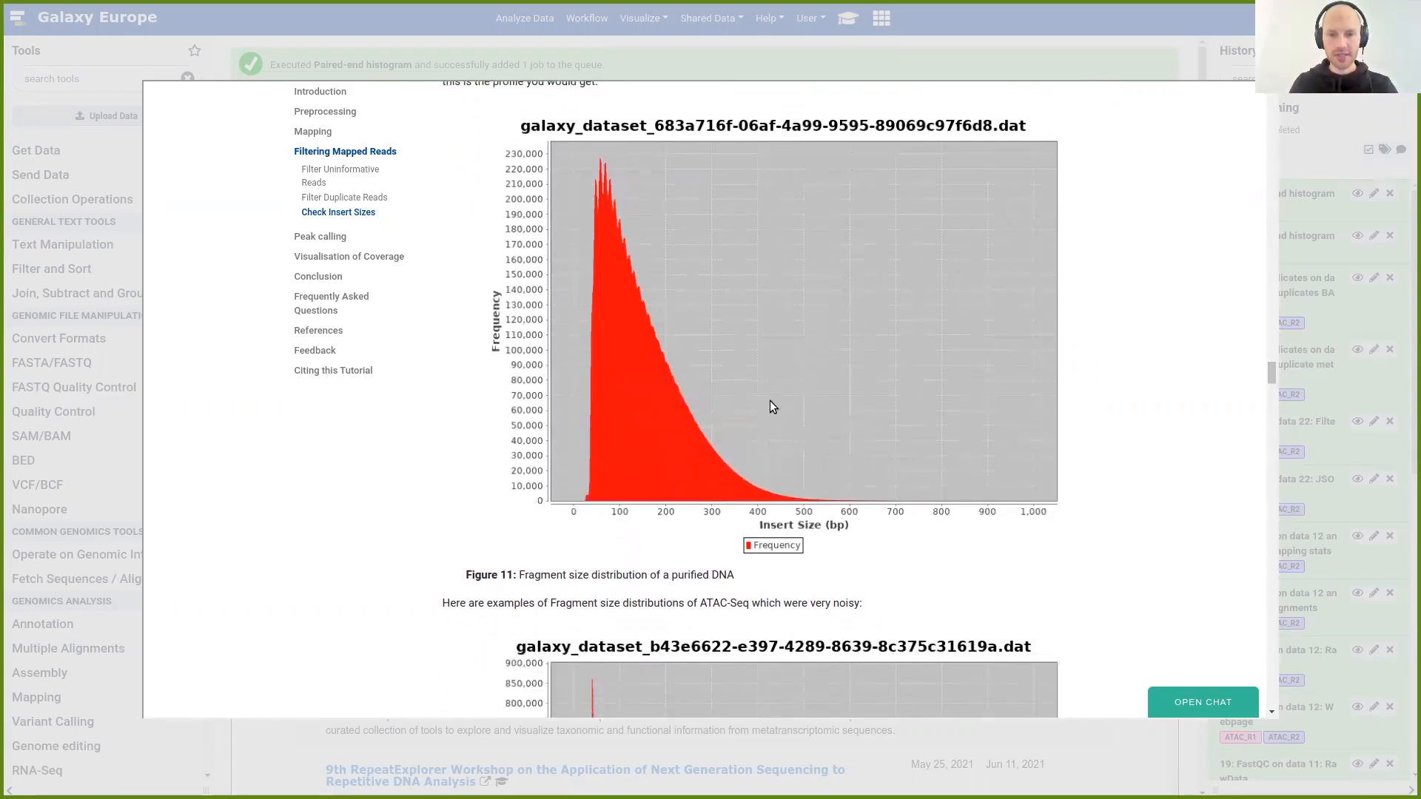
# Compare the tutorial's example fragment size distributions of failed, very noisy and good ATAC-Seq experiments in Figures 12 to 14
pyautogui.scroll(-5, 770, 401)
pyautogui.scroll(1, 770, 293)
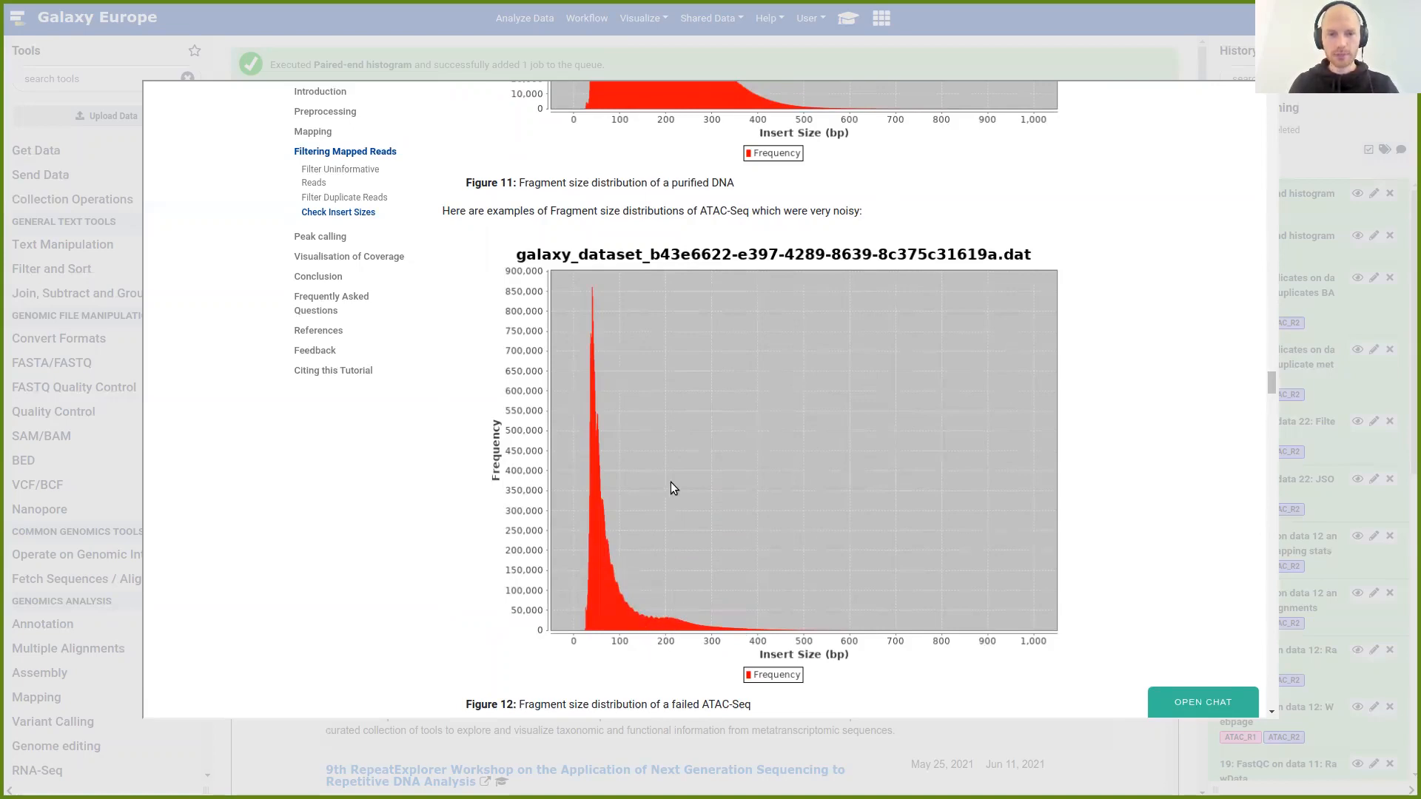
pyautogui.scroll(-7, 670, 482)
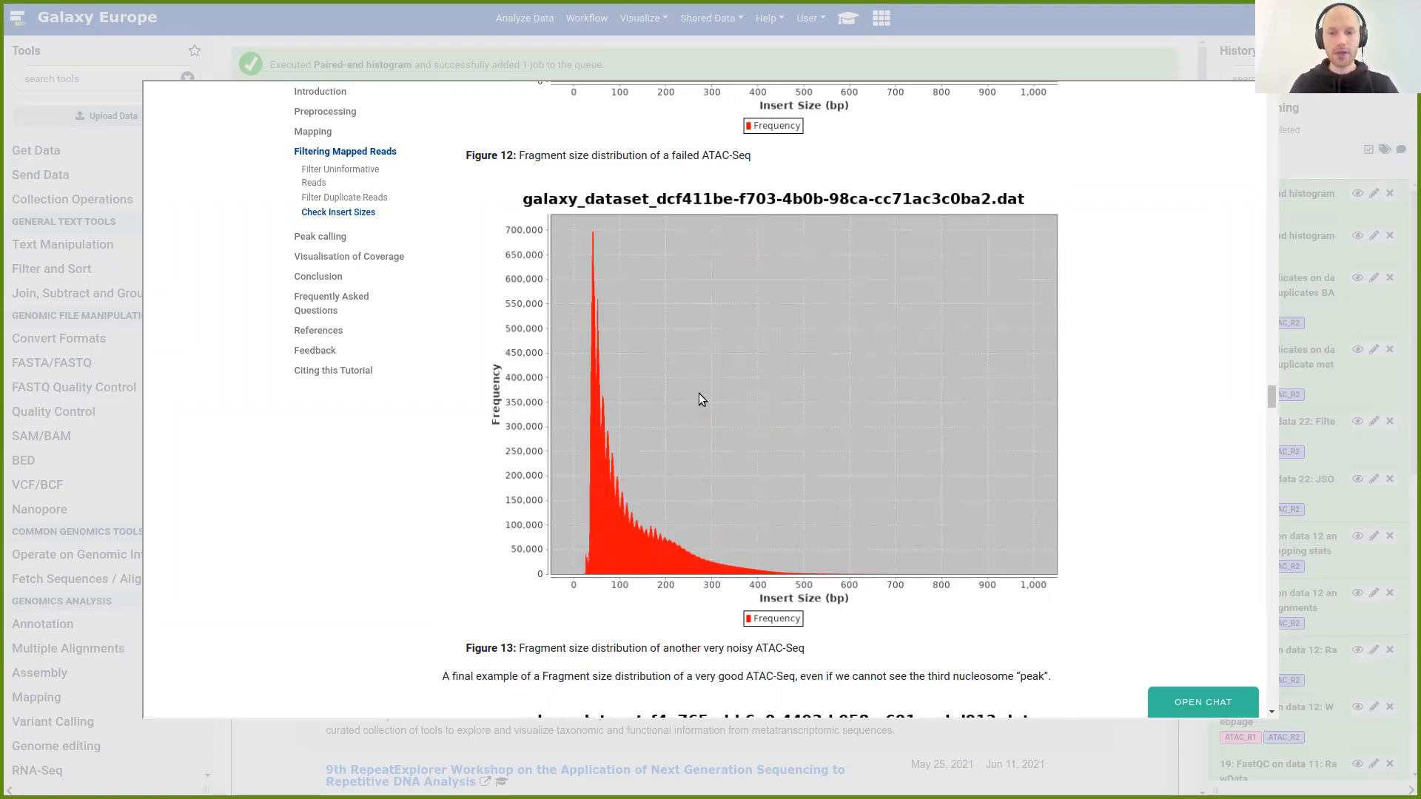
pyautogui.scroll(-5, 703, 396)
pyautogui.scroll(-3, 708, 295)
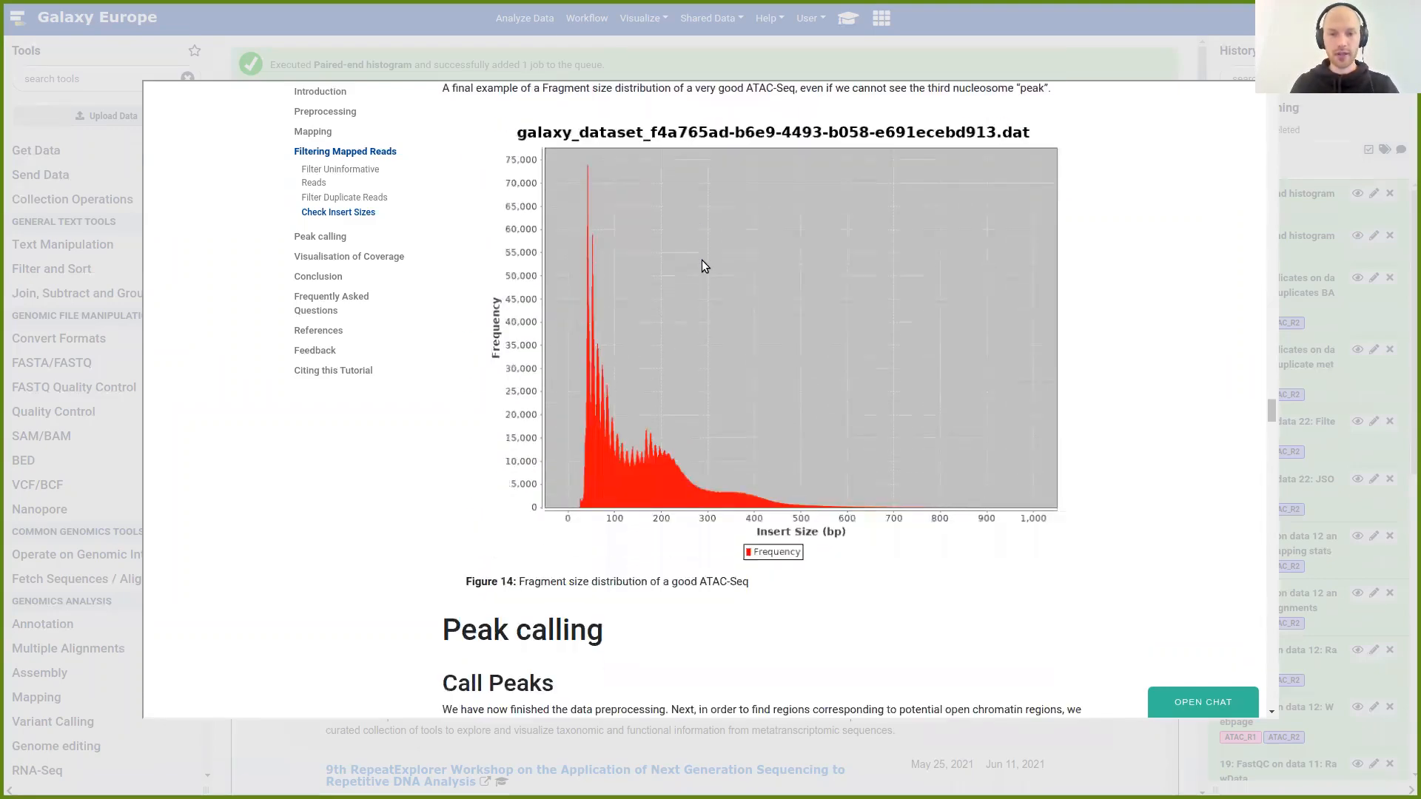
pyautogui.scroll(1, 634, 303)
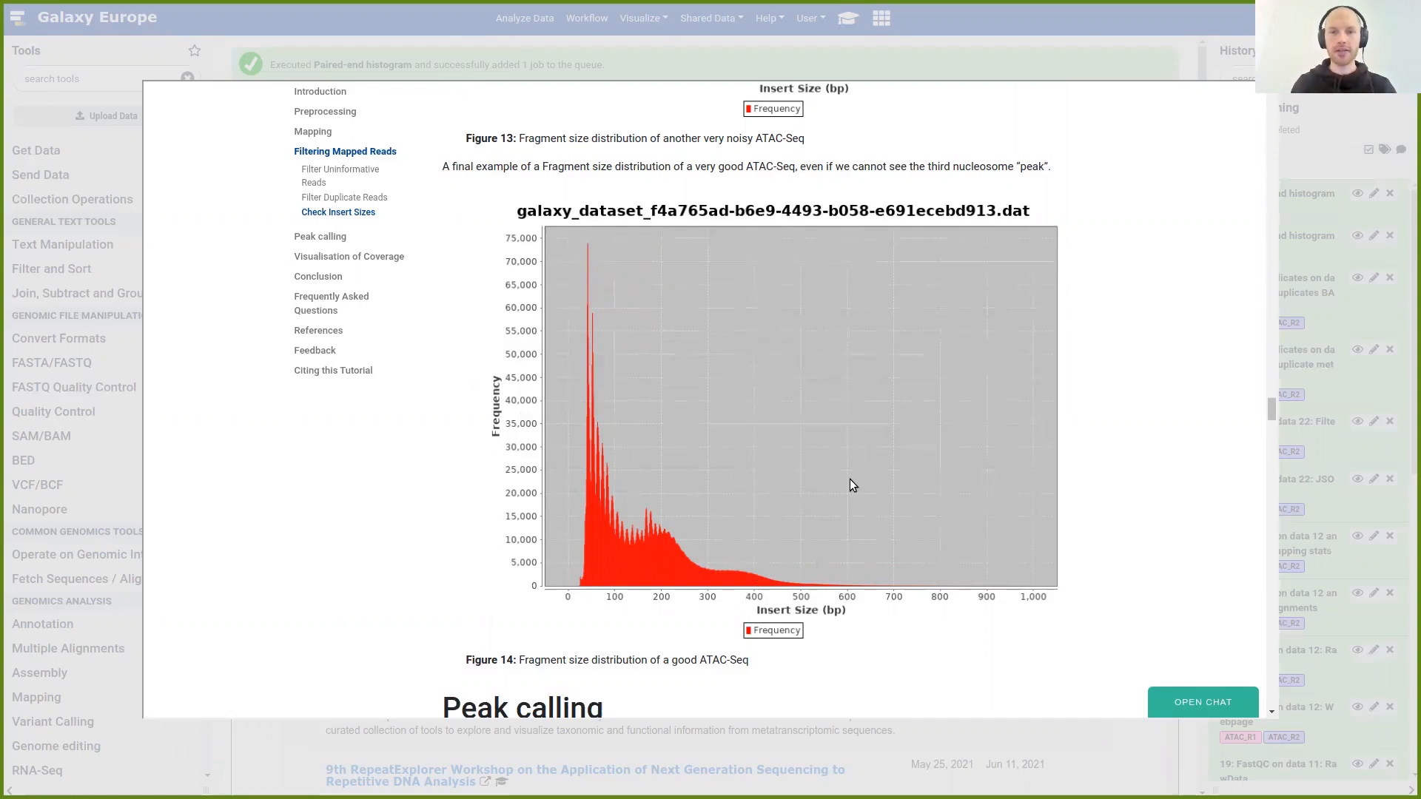
# Read the tutorial's Peak calling section, from the Call Peaks approaches and Tn5 insertion comment to the MACS2 BAM to BED conversion instructions
pyautogui.scroll(-7, 700, 335)
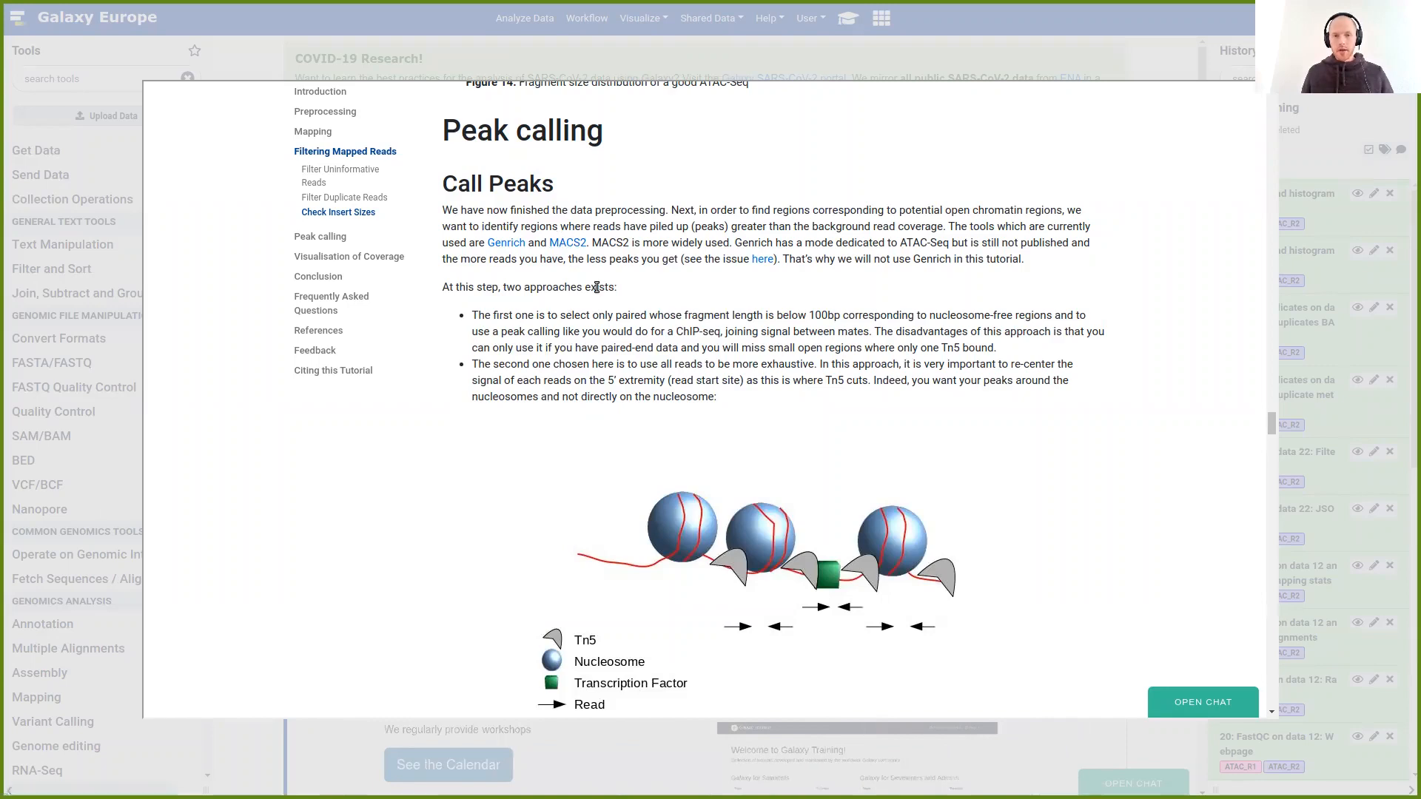
pyautogui.scroll(-2, 599, 288)
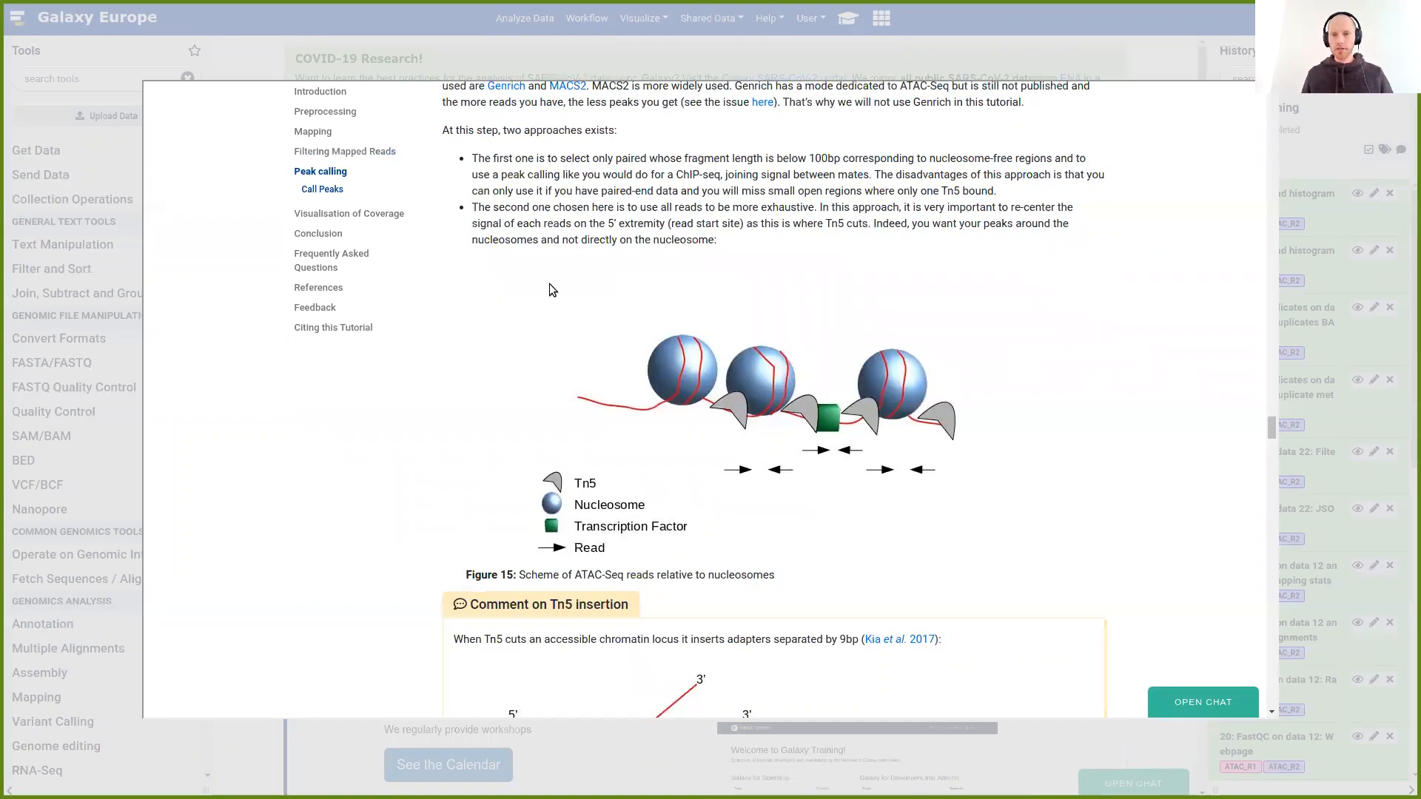
pyautogui.scroll(1, 602, 297)
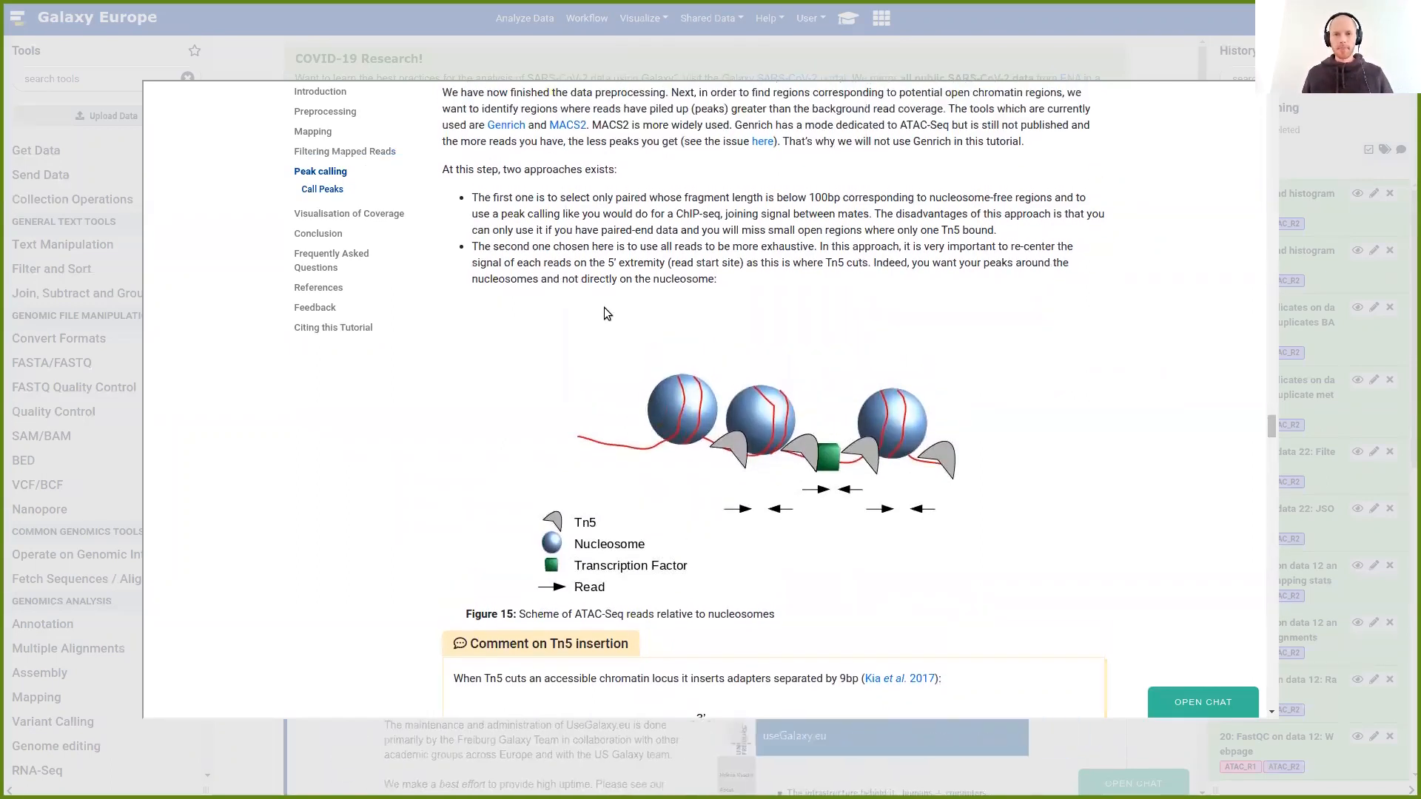
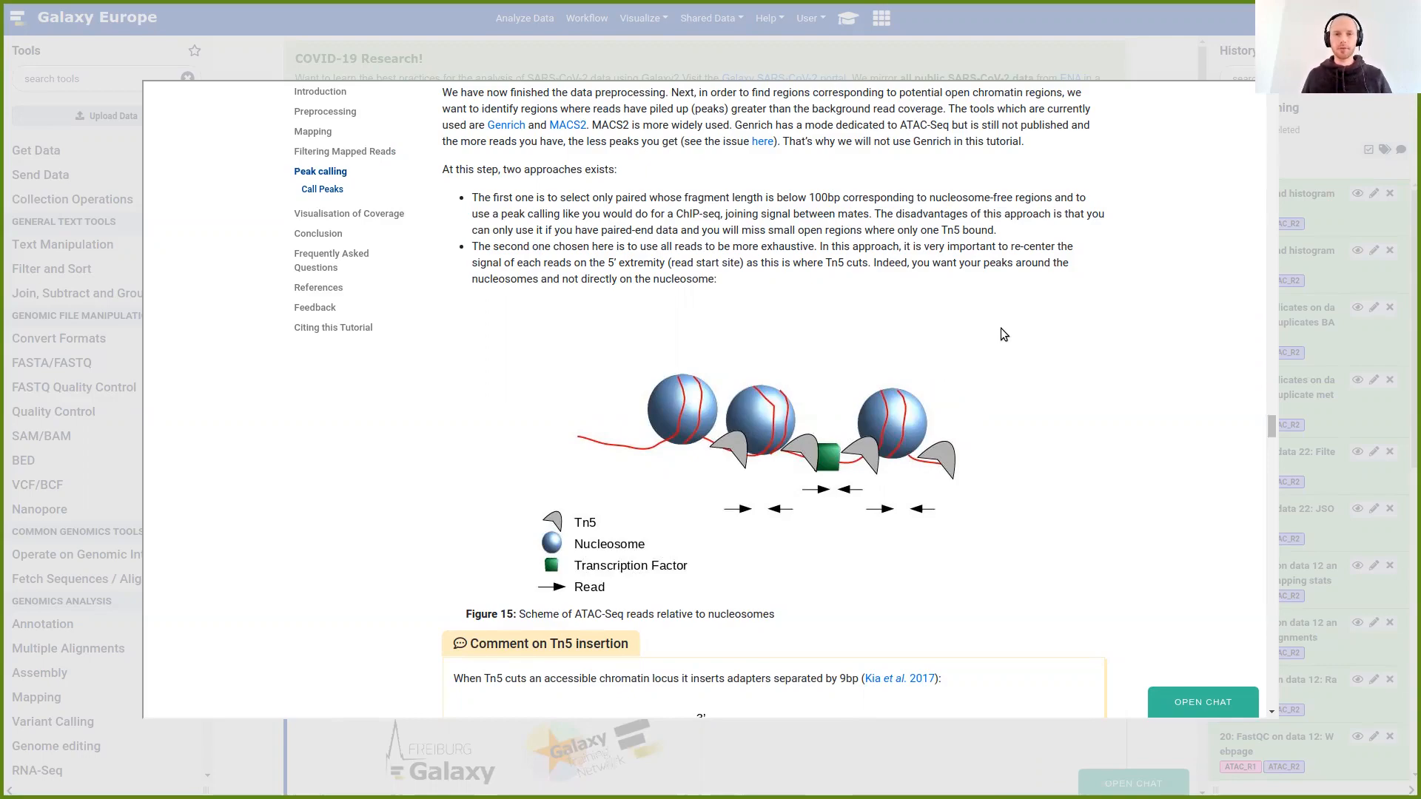
pyautogui.scroll(-4, 957, 268)
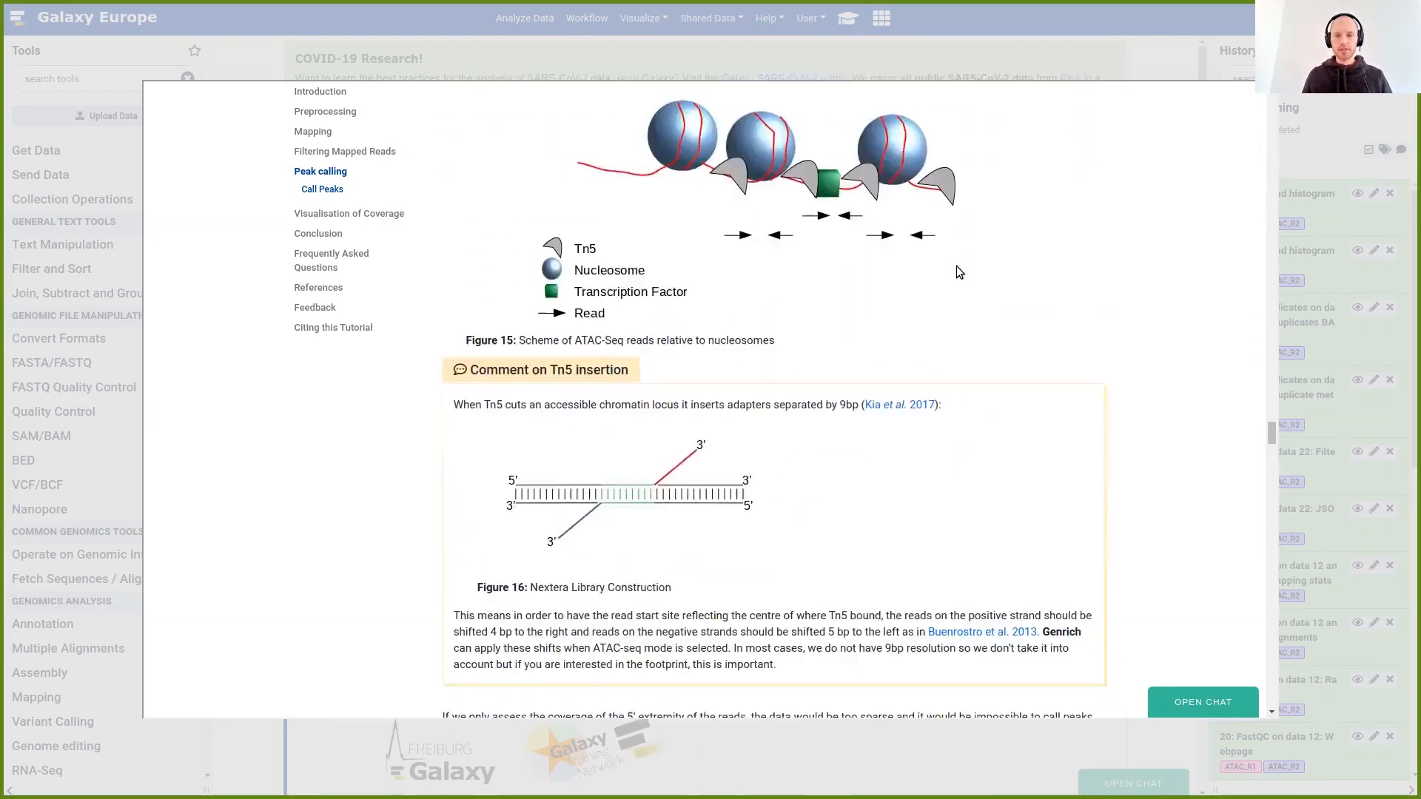
pyautogui.scroll(-5, 956, 267)
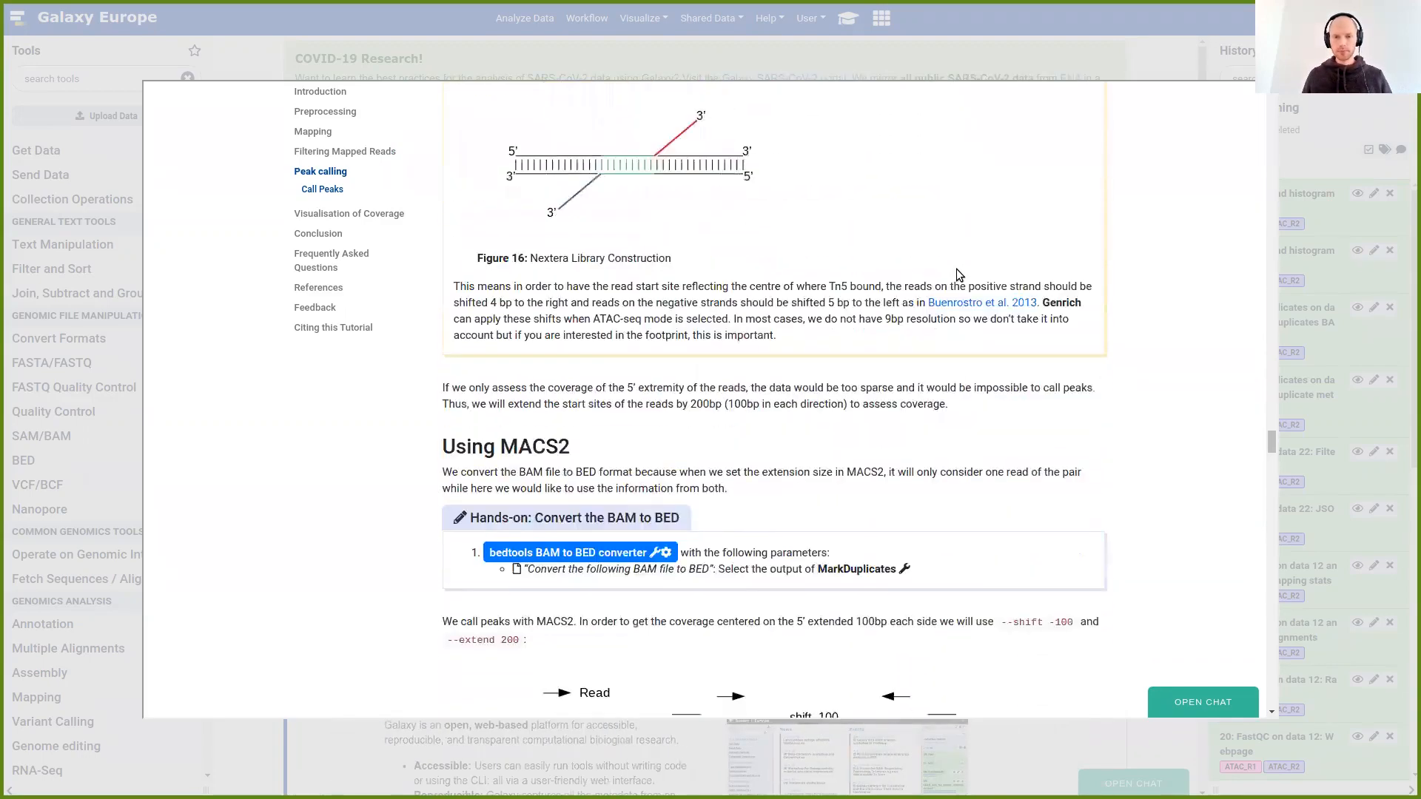
pyautogui.scroll(-5, 956, 265)
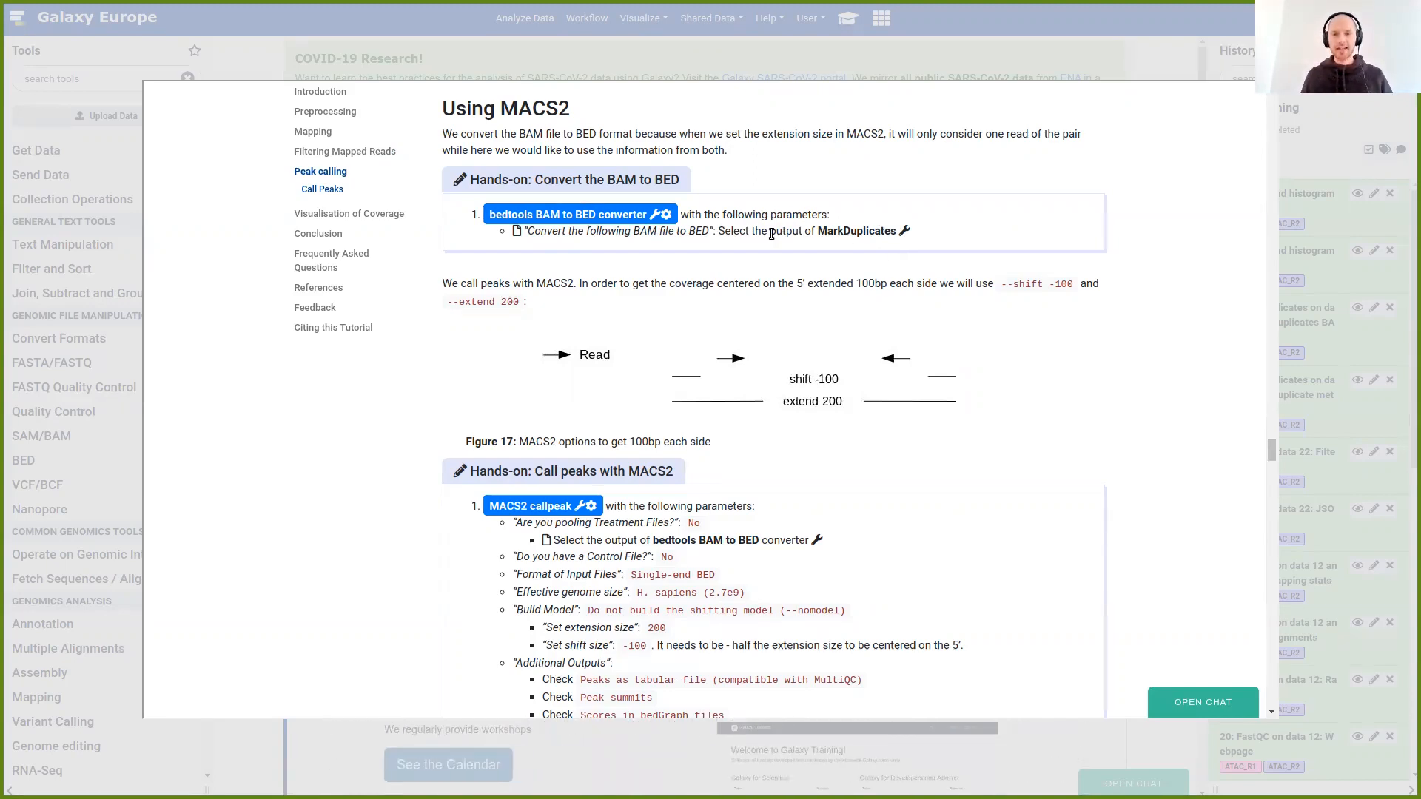
pyautogui.moveTo(817, 231); pyautogui.dragTo(851, 231)
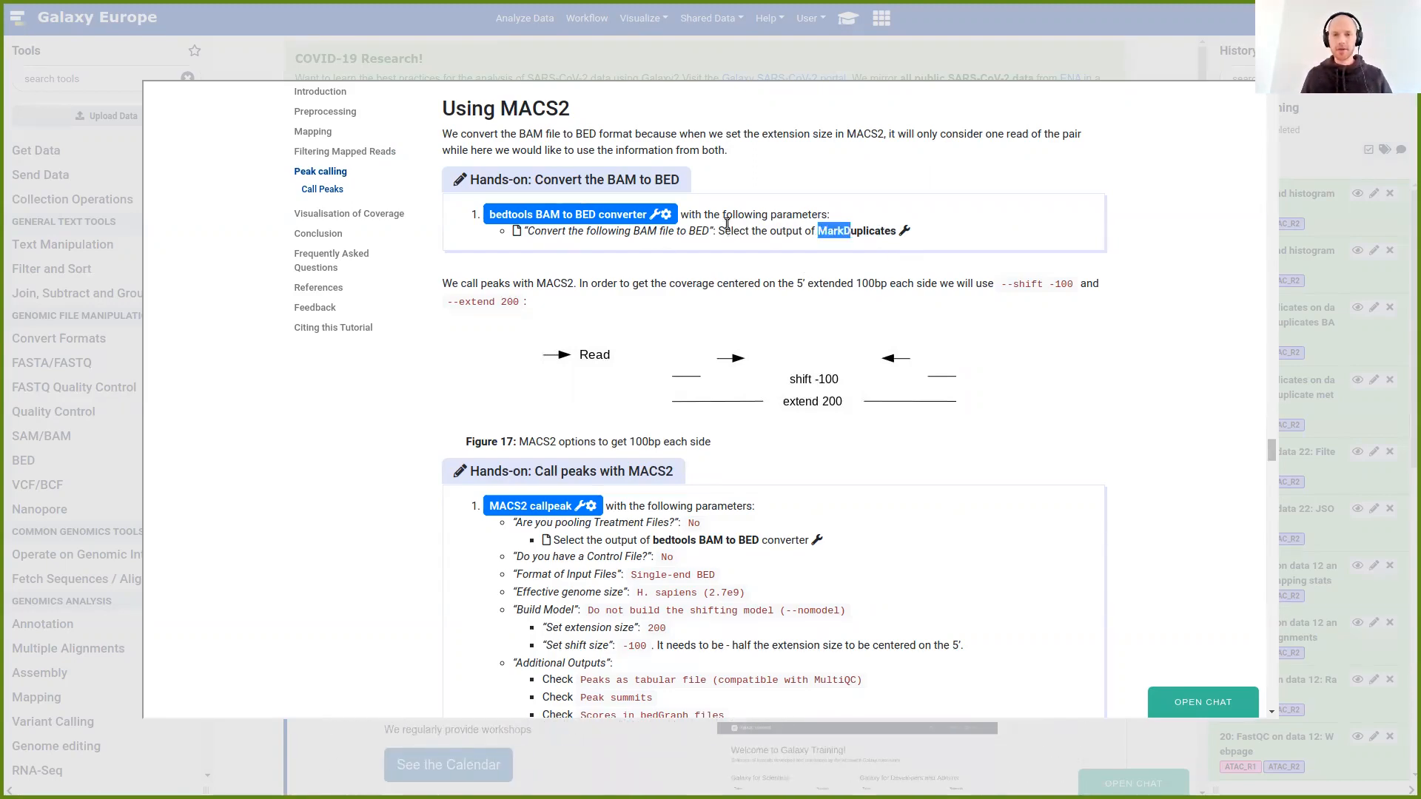
# Convert the MarkDuplicates BAM output to a 6-column BED file by running the bedtools BAM to BED converter from the tutorial
pyautogui.click(581, 215)
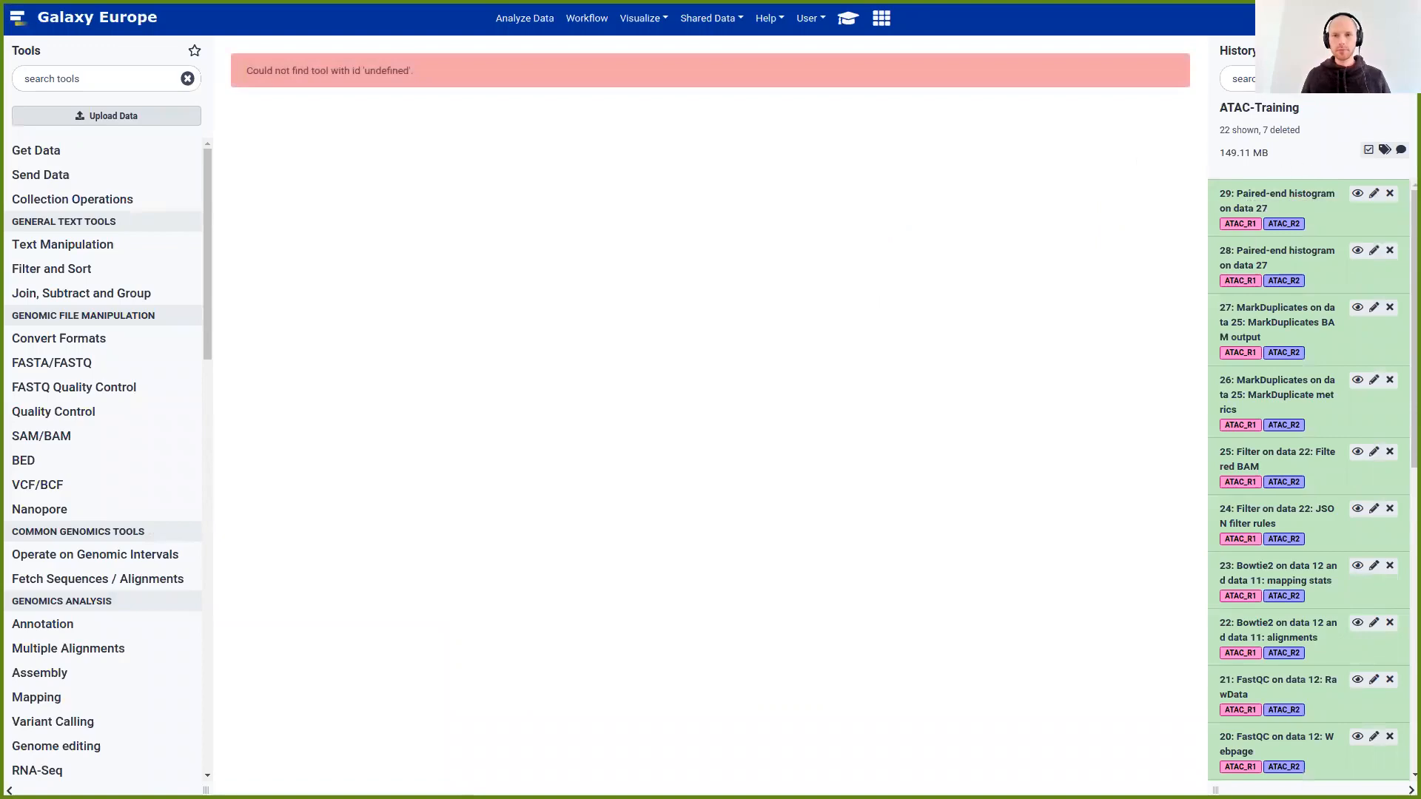
pyautogui.click(846, 20)
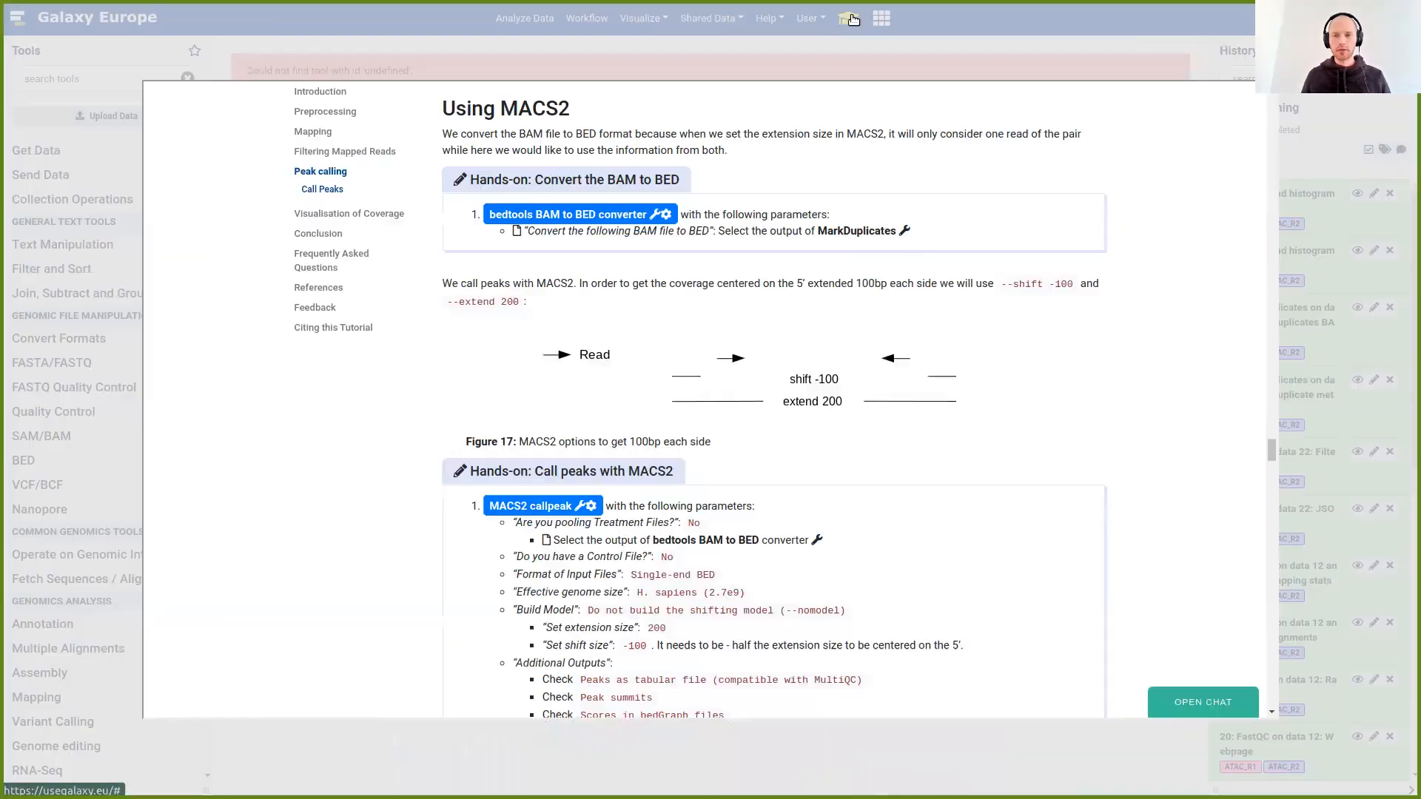
pyautogui.click(601, 215)
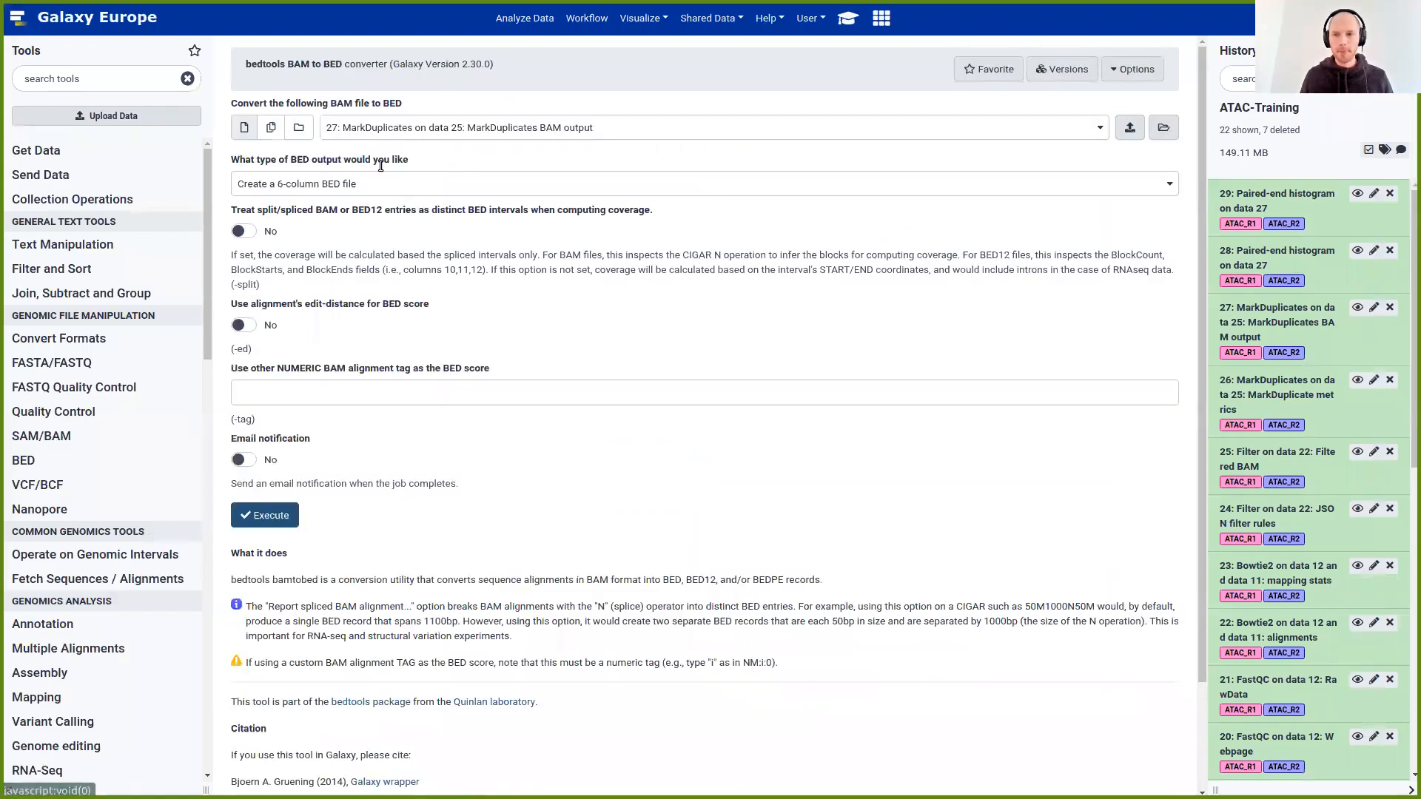
pyautogui.click(400, 132)
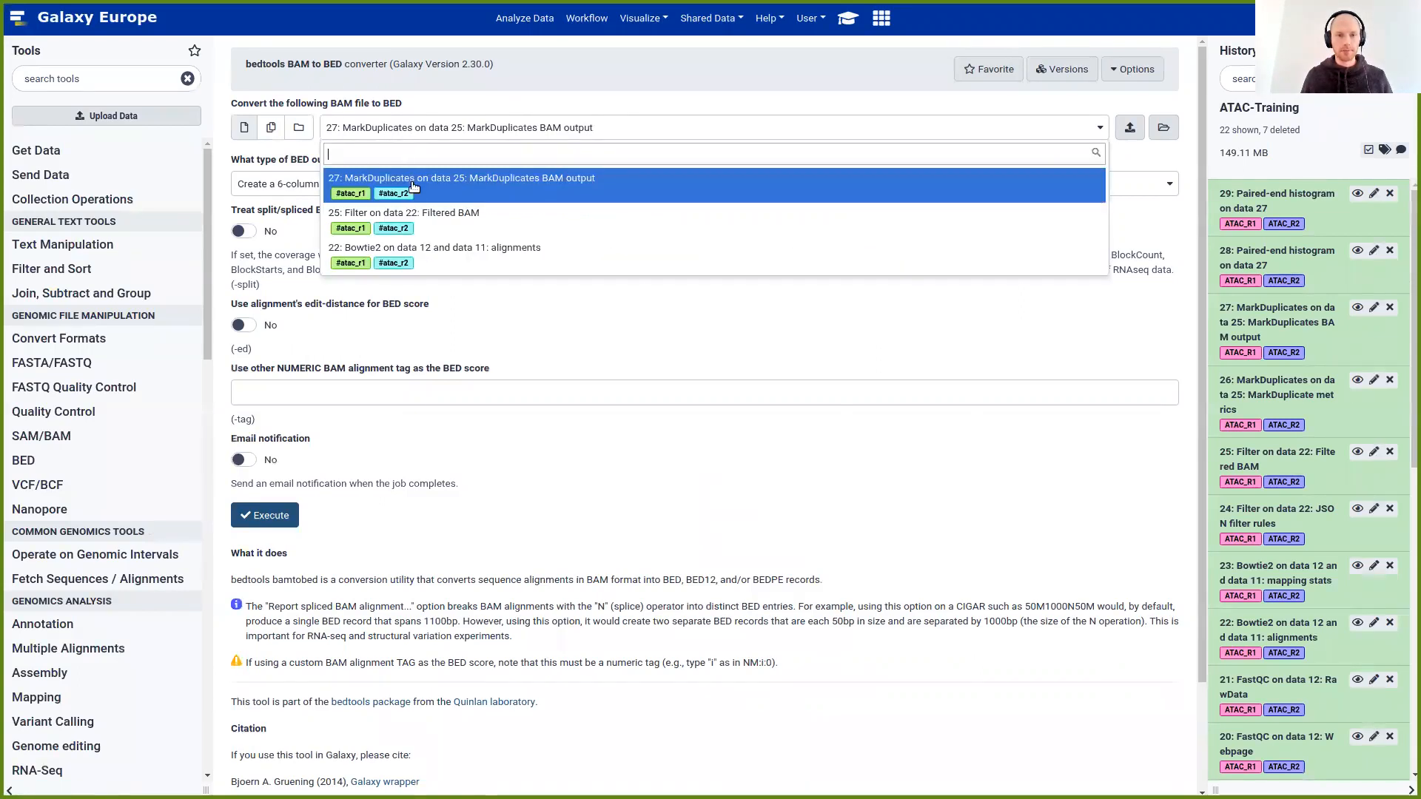
pyautogui.click(475, 194)
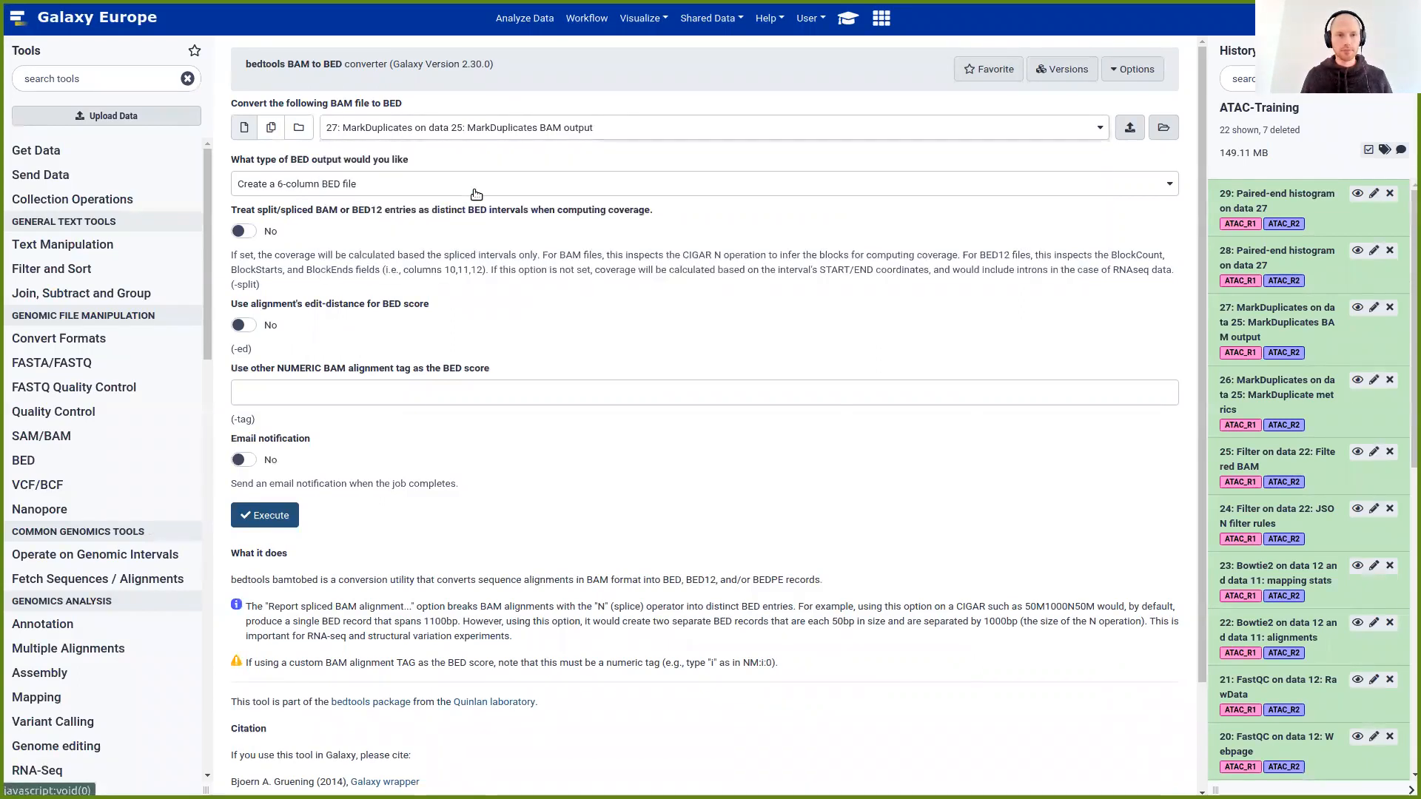
pyautogui.click(848, 17)
pyautogui.click(755, 70)
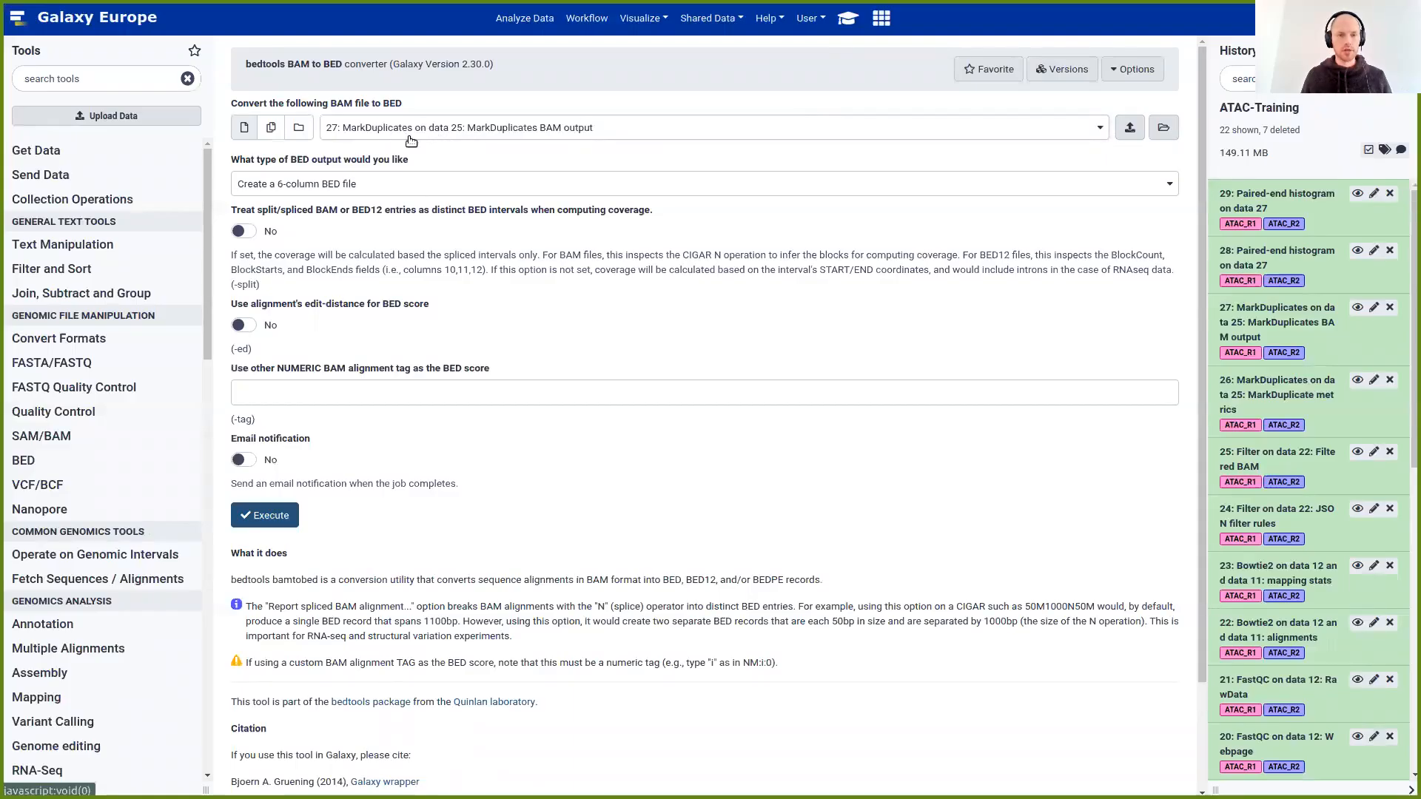
pyautogui.click(277, 520)
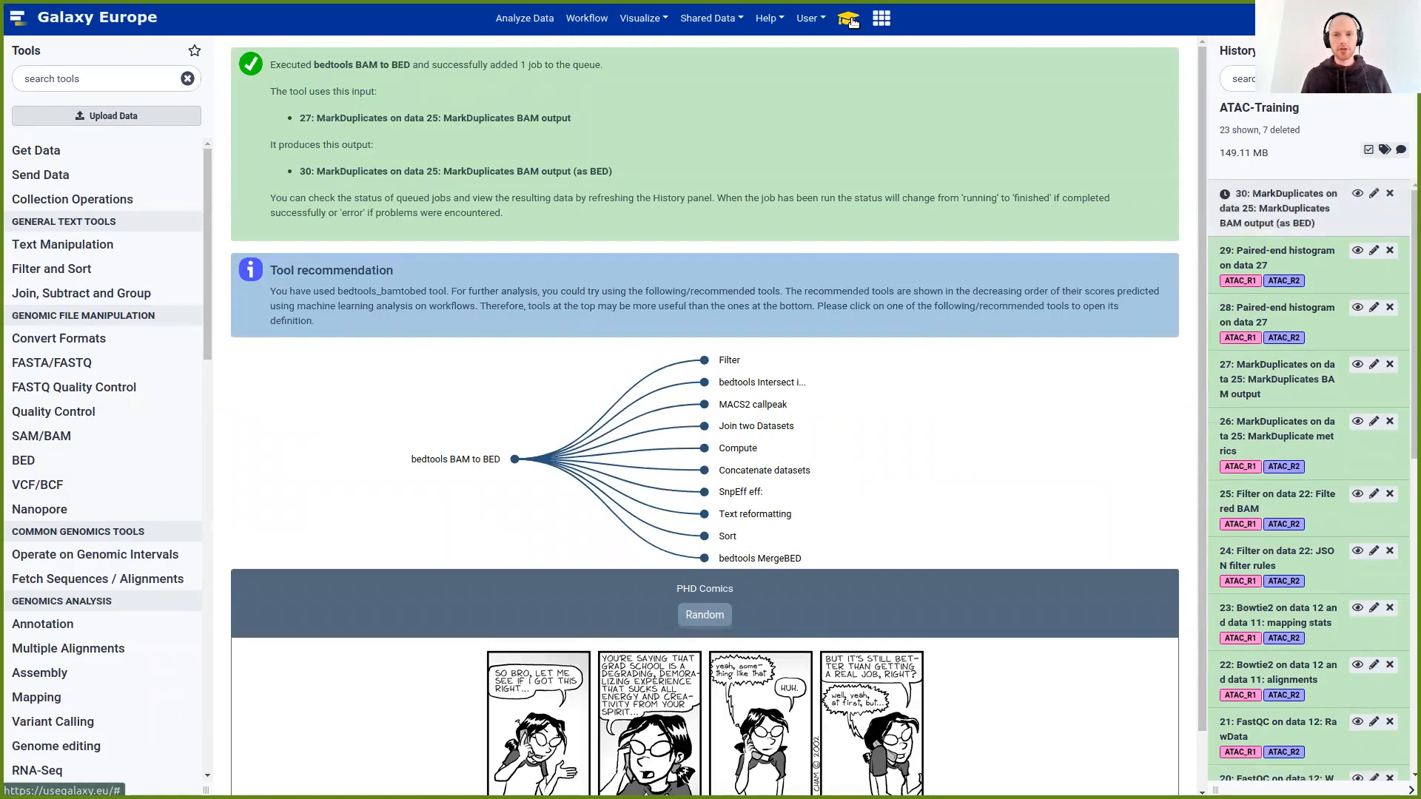
# Review the tutorial's explanation of the MACS2 shift and extend options and check the BED conversion job in the history
pyautogui.click(849, 20)
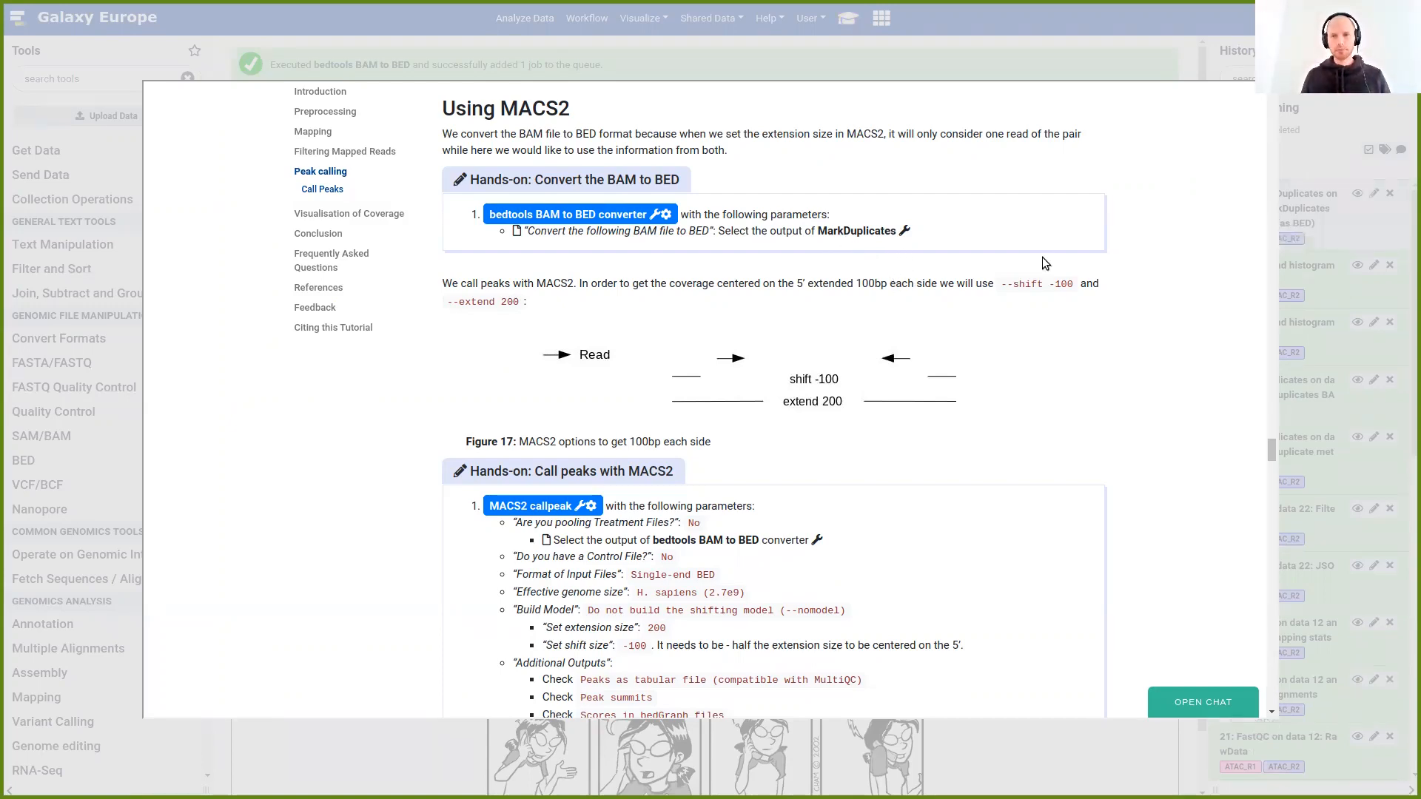
pyautogui.click(1183, 47)
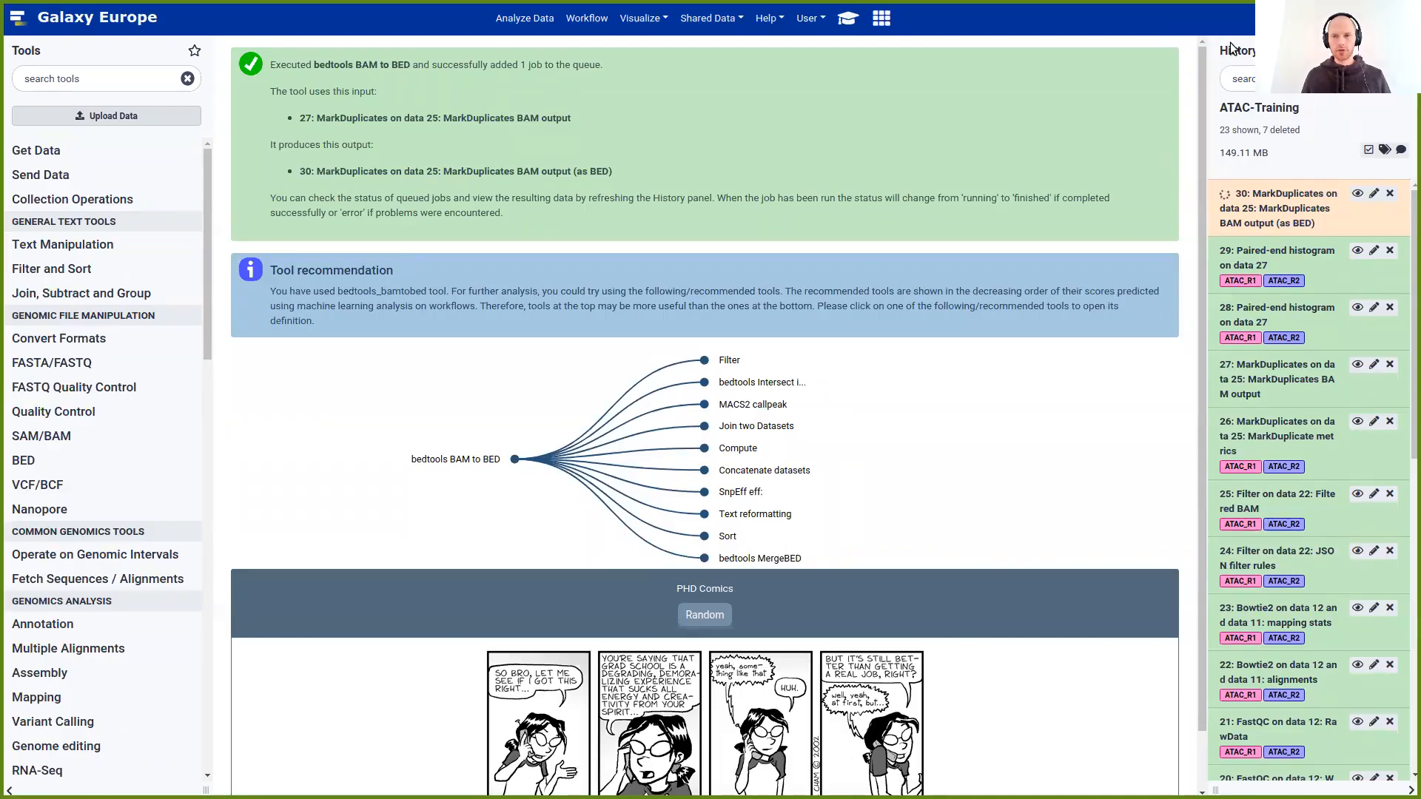
pyautogui.click(1343, 50)
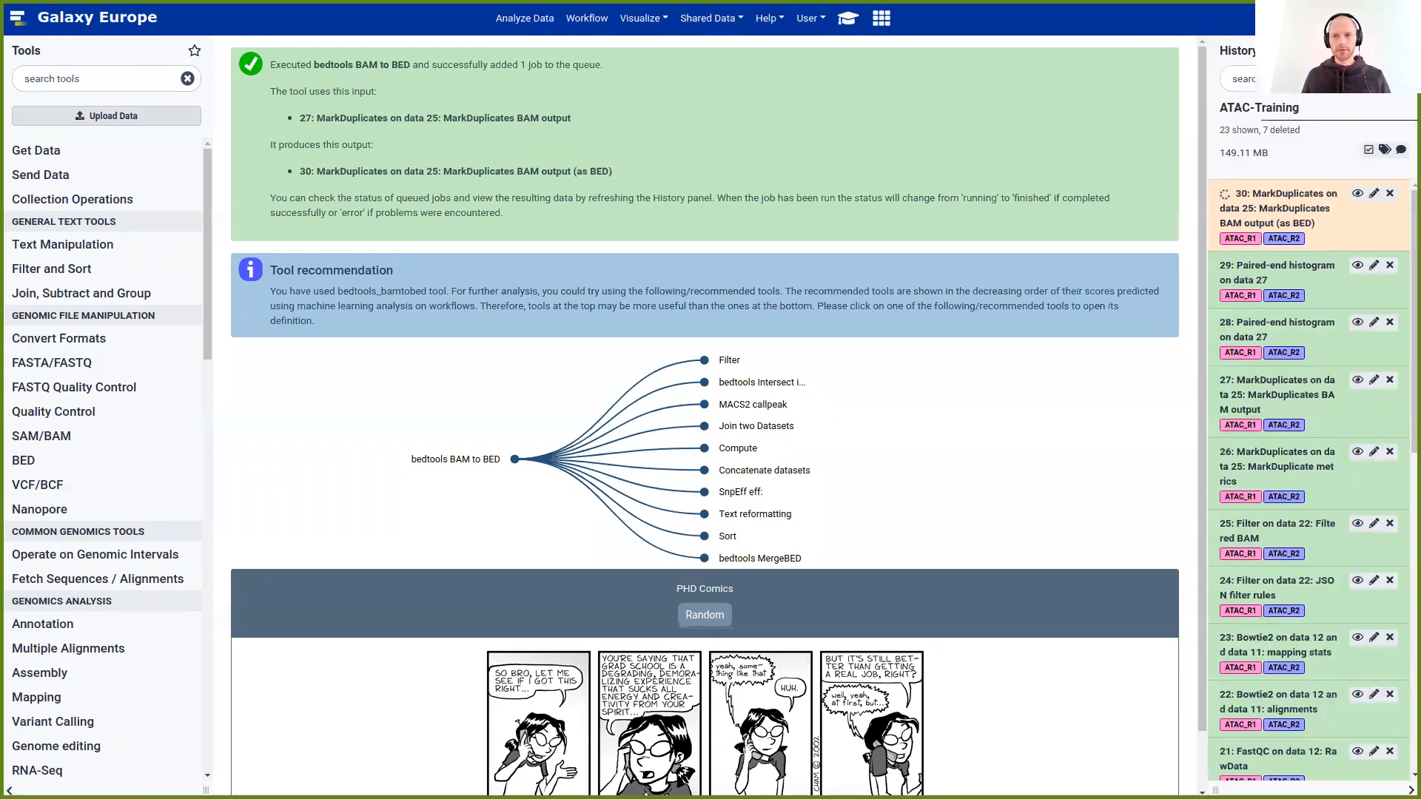
pyautogui.click(849, 20)
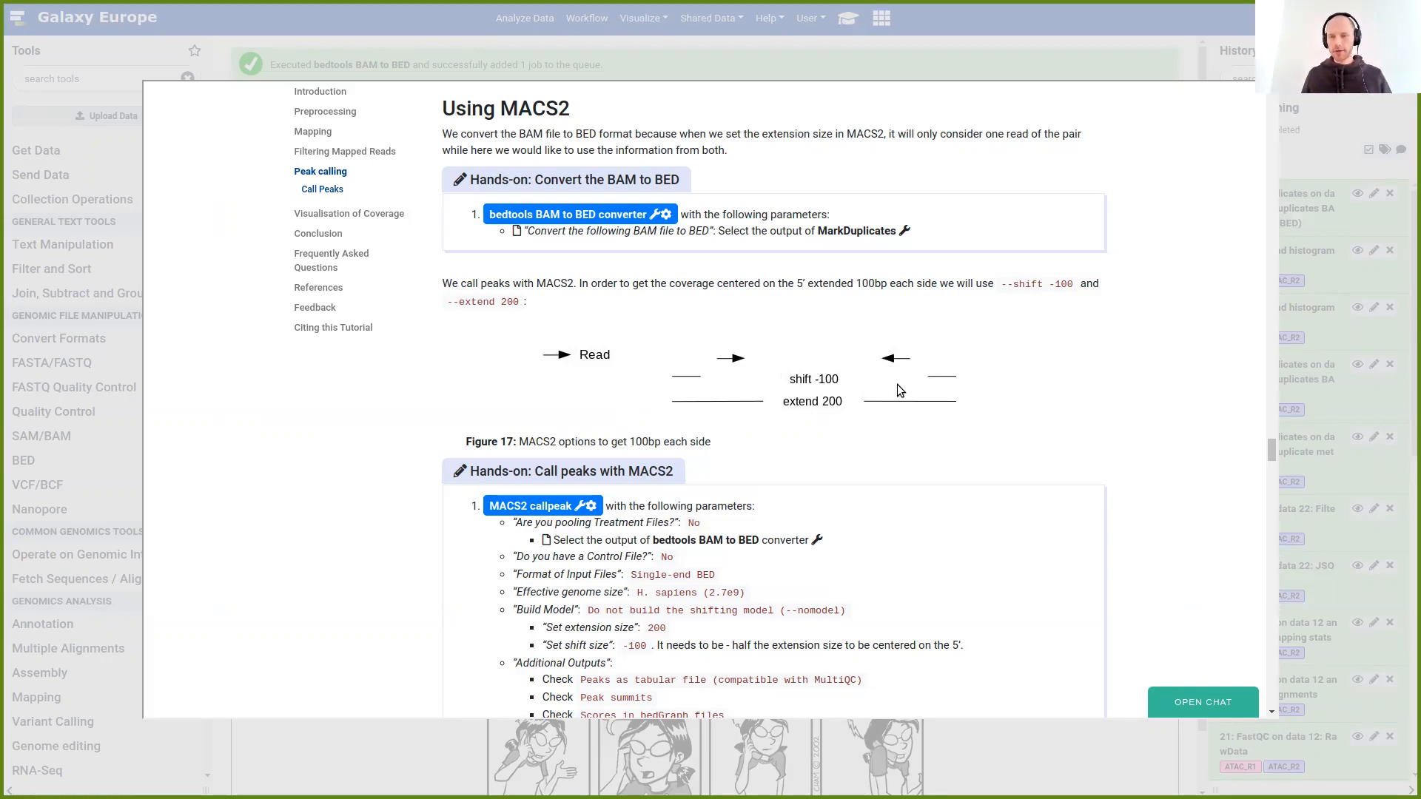
pyautogui.click(1322, 167)
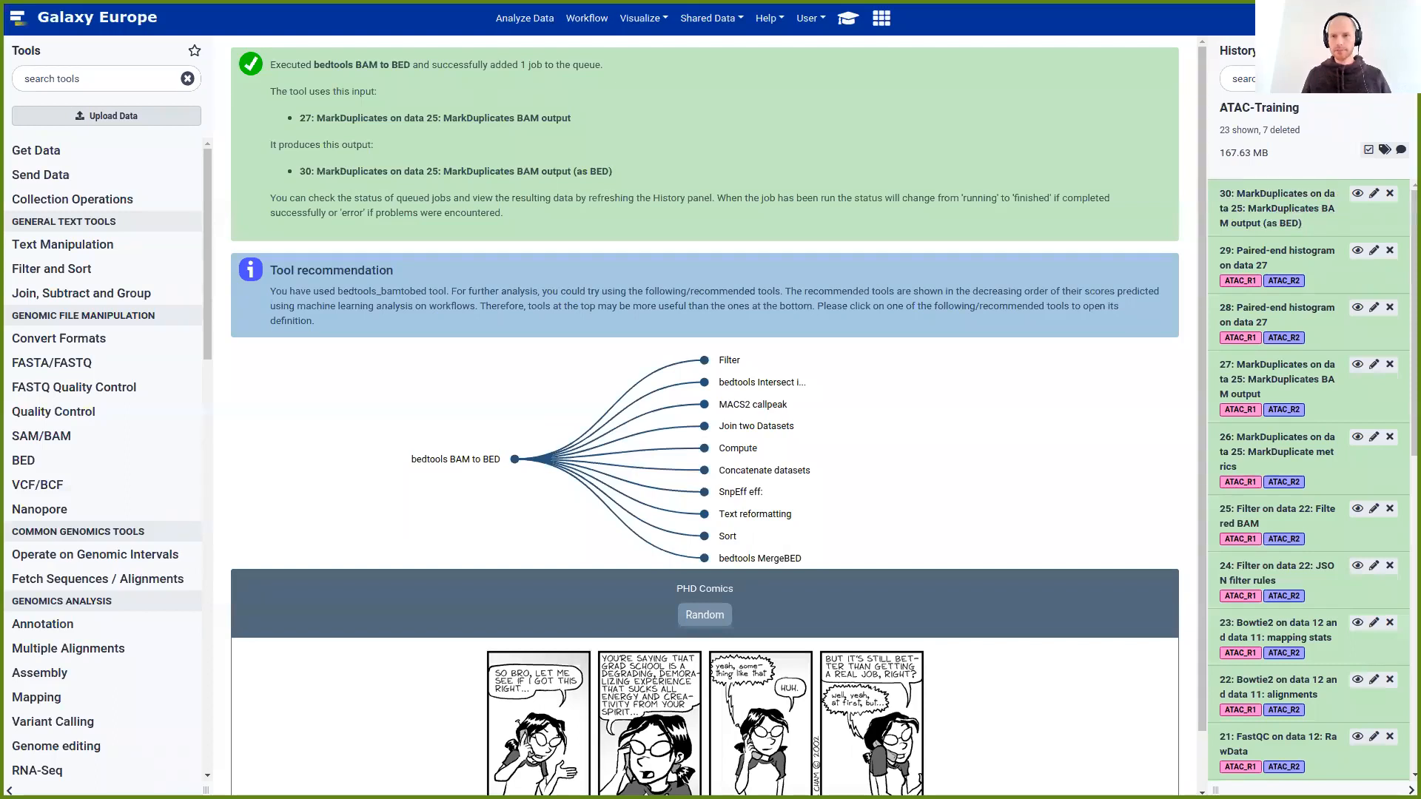
# Open MACS2 callpeak from the tutorial and choose the MarkDuplicates BAM output (as BED) as the ChIP-Seq treatment file
pyautogui.click(850, 19)
pyautogui.scroll(-4, 635, 291)
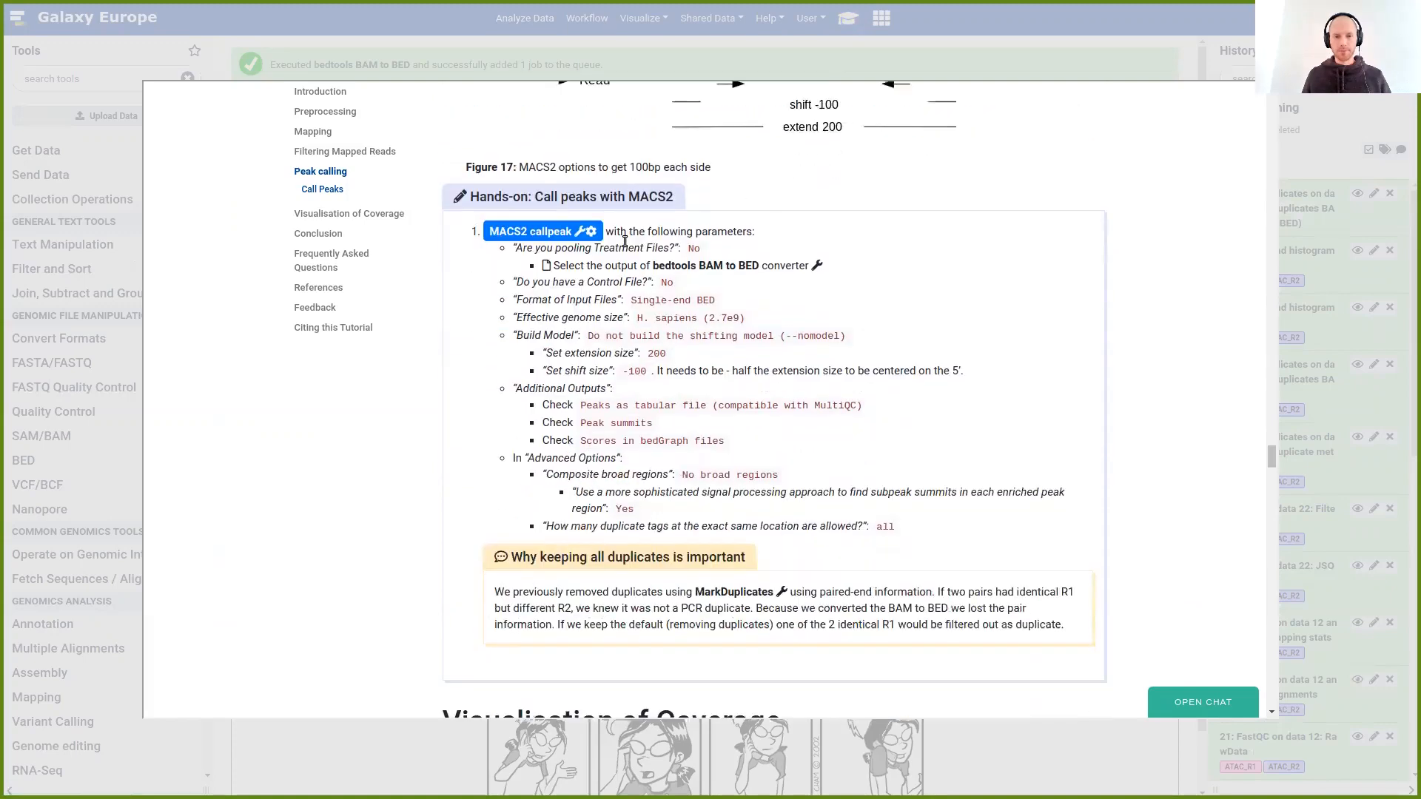
pyautogui.click(541, 240)
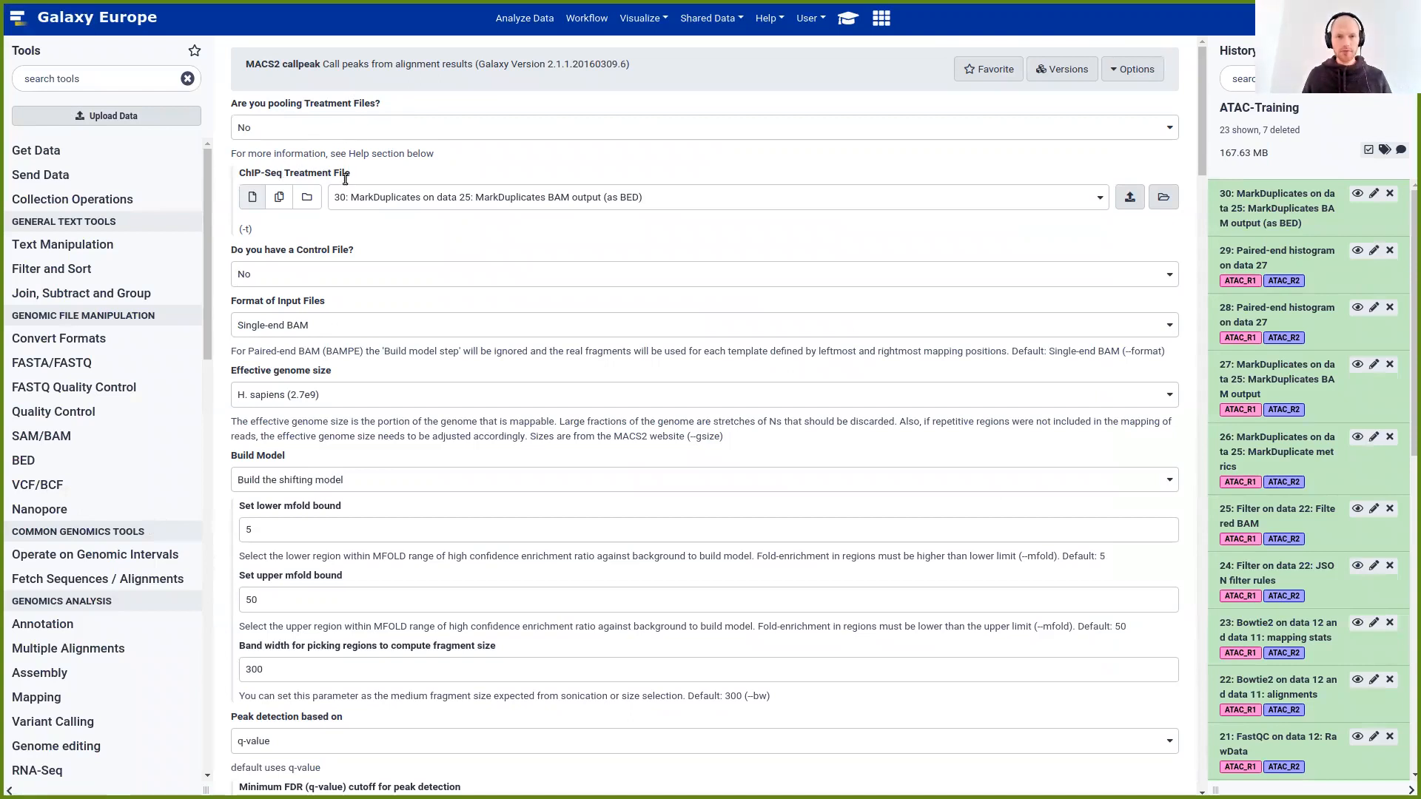
pyautogui.moveTo(239, 173); pyautogui.dragTo(282, 174)
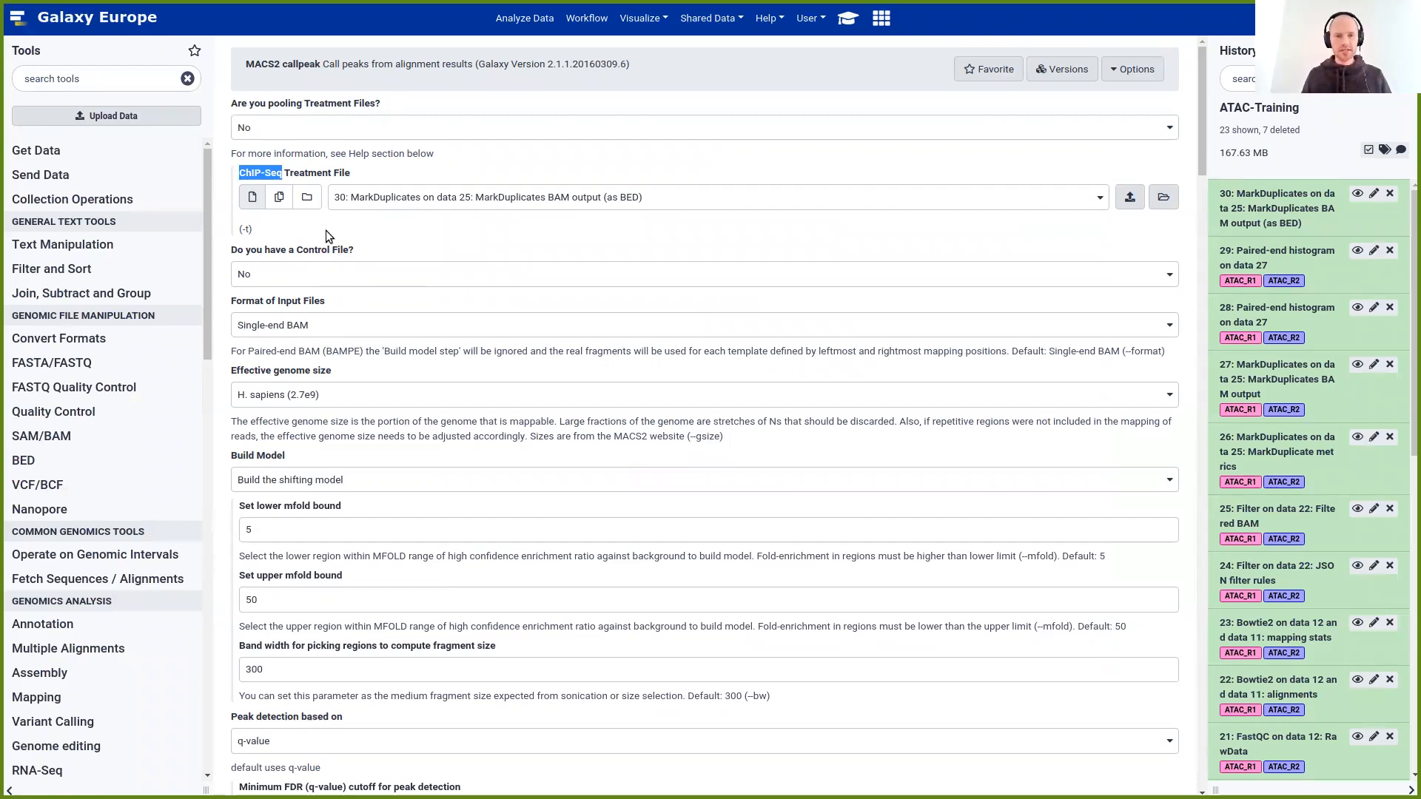
pyautogui.click(415, 198)
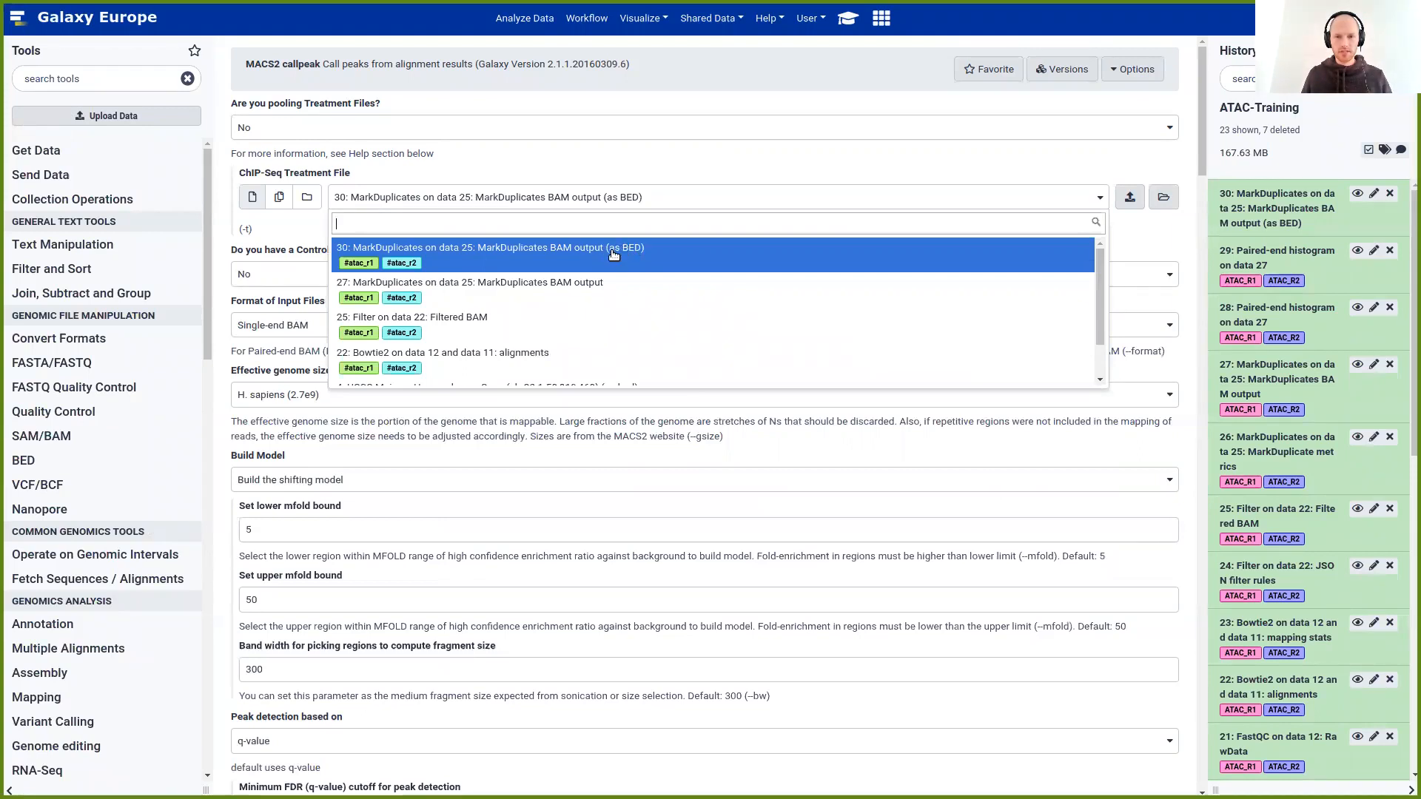
pyautogui.click(638, 256)
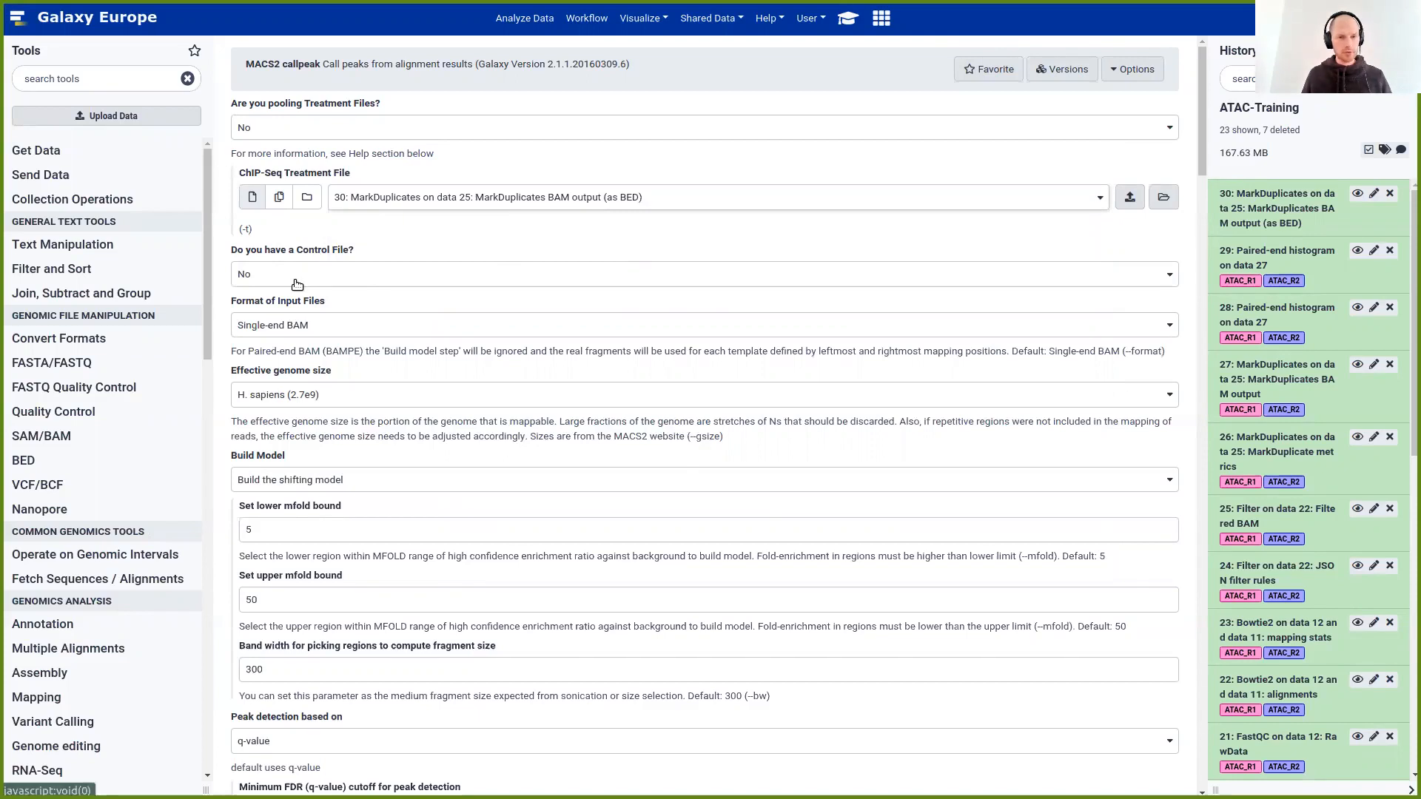
# Set the format of input files to Single-end BED and keep H. sapiens (2.7e9) as the effective genome size
pyautogui.scroll(-3, 323, 339)
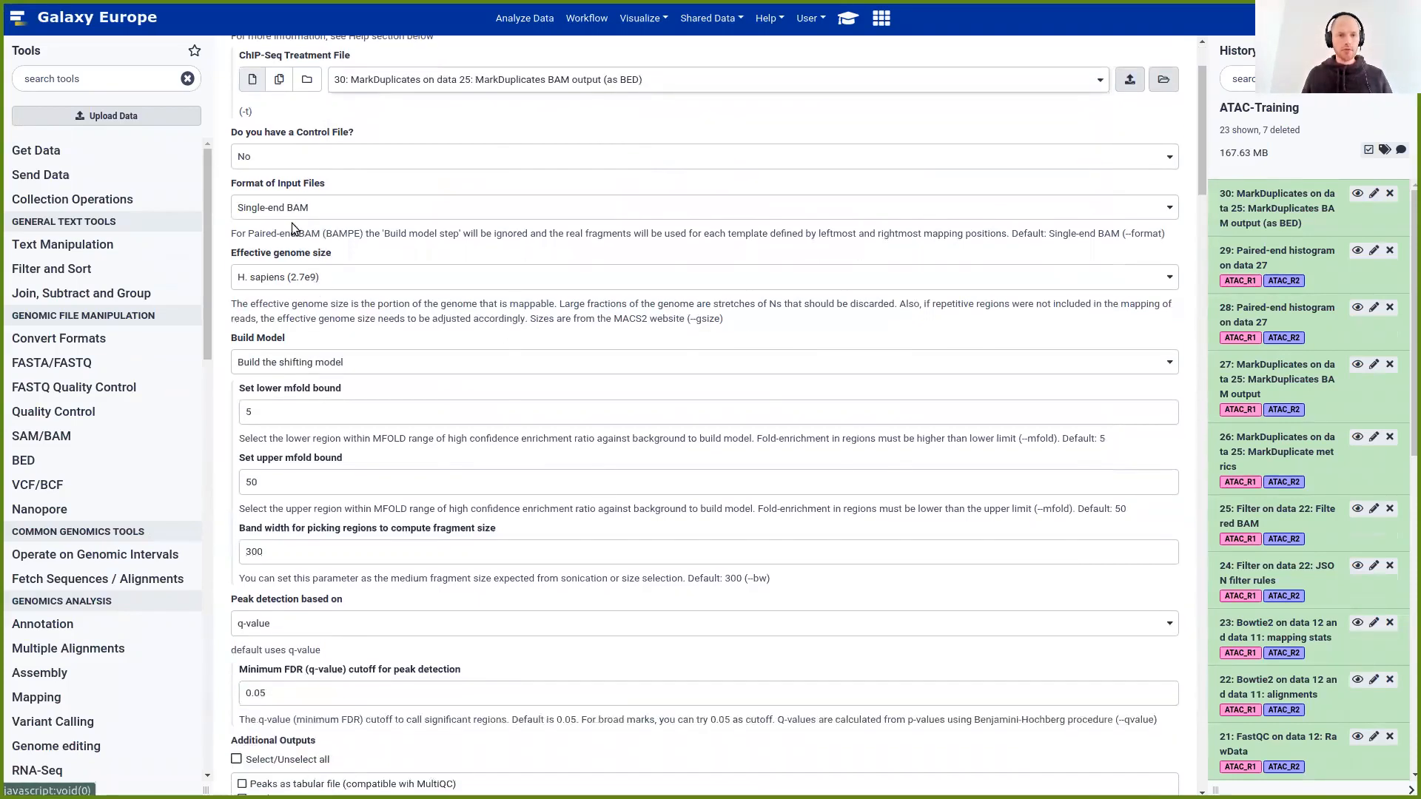
pyautogui.click(367, 211)
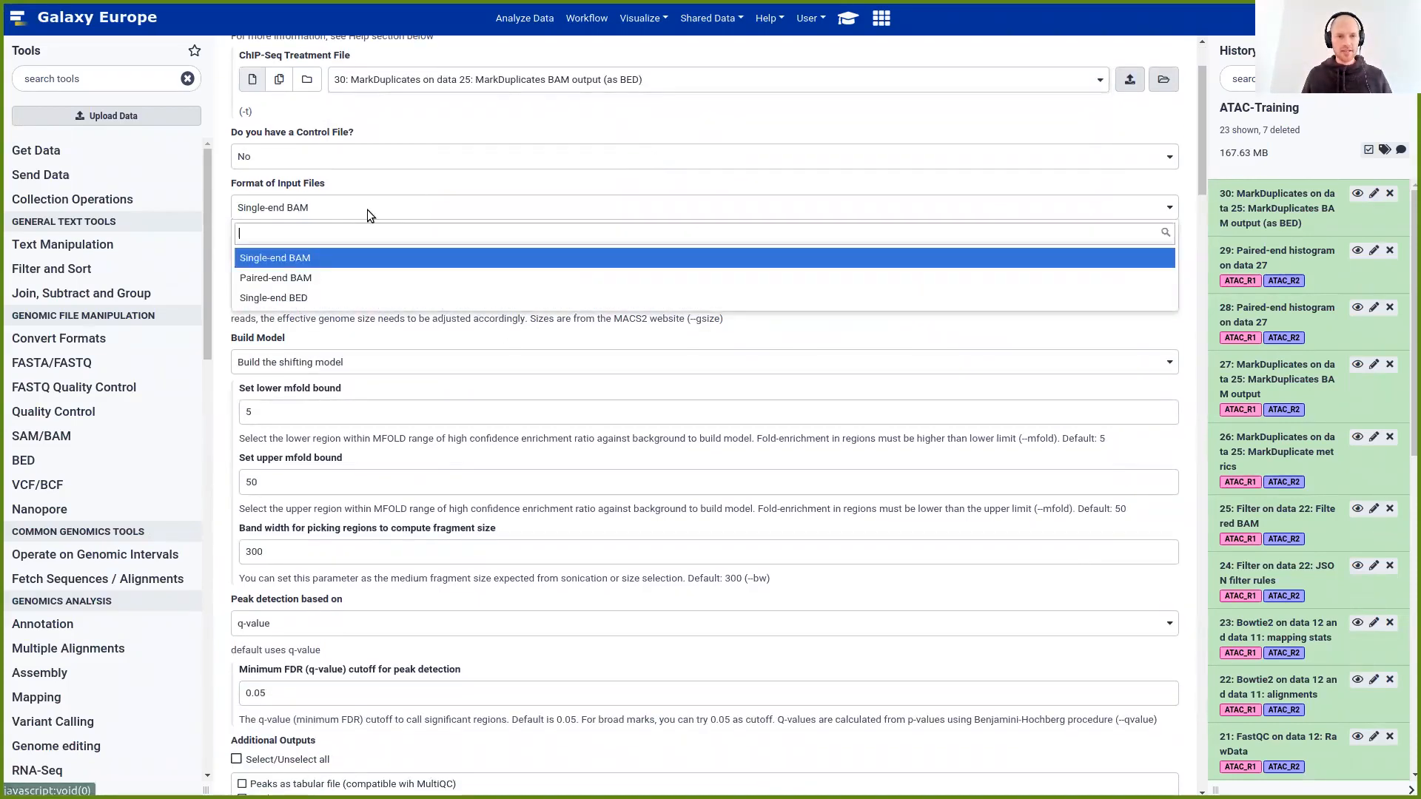
pyautogui.click(311, 297)
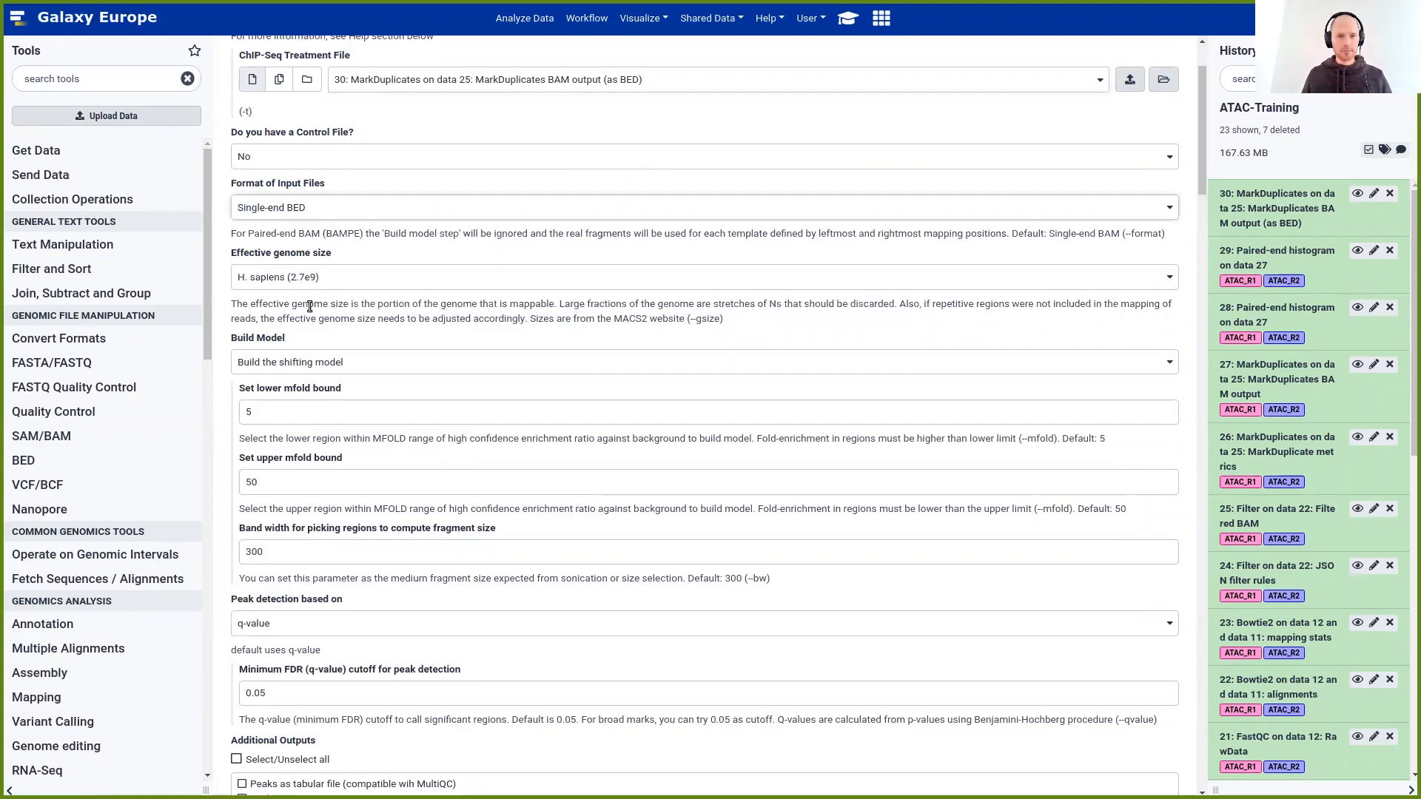
pyautogui.moveTo(233, 257); pyautogui.dragTo(311, 257)
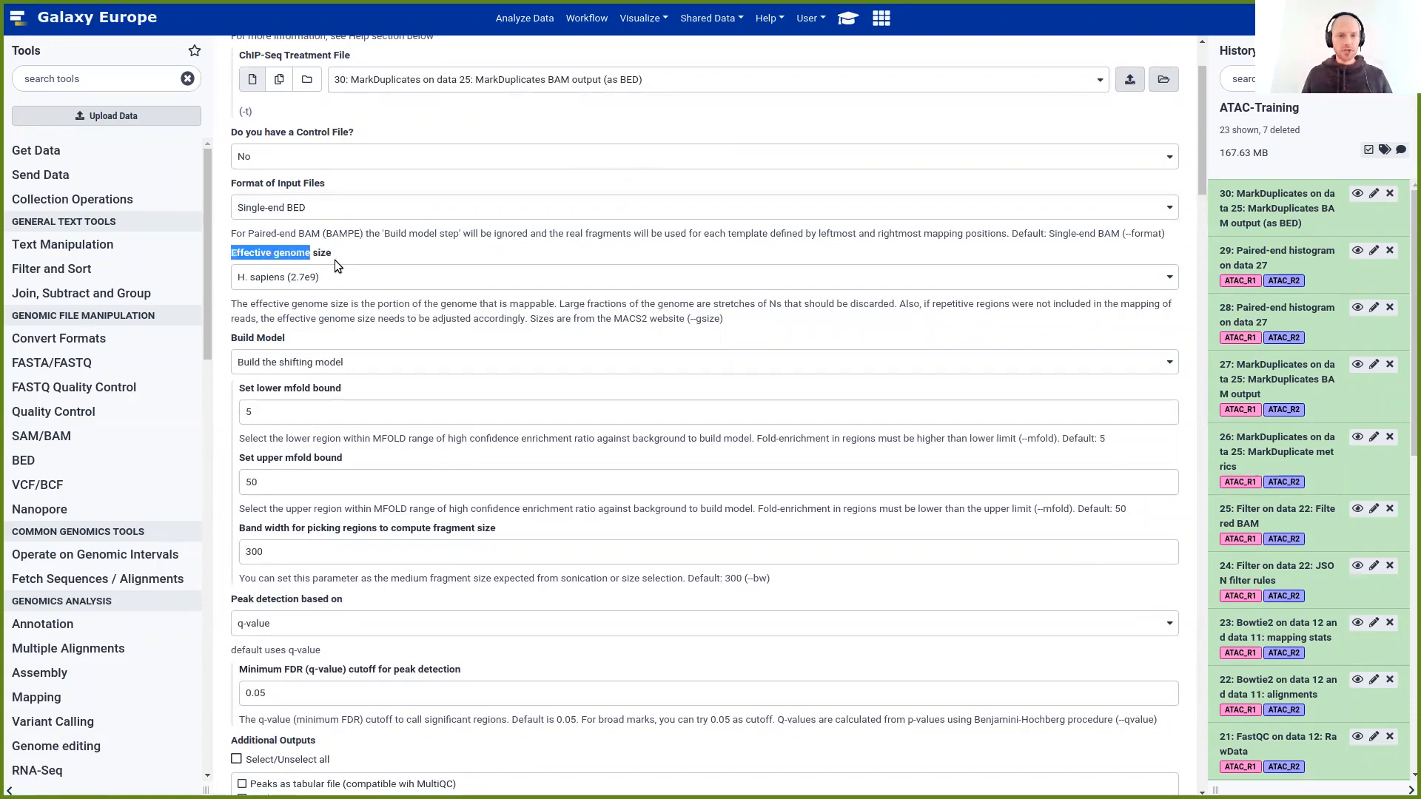
pyautogui.scroll(-1, 331, 287)
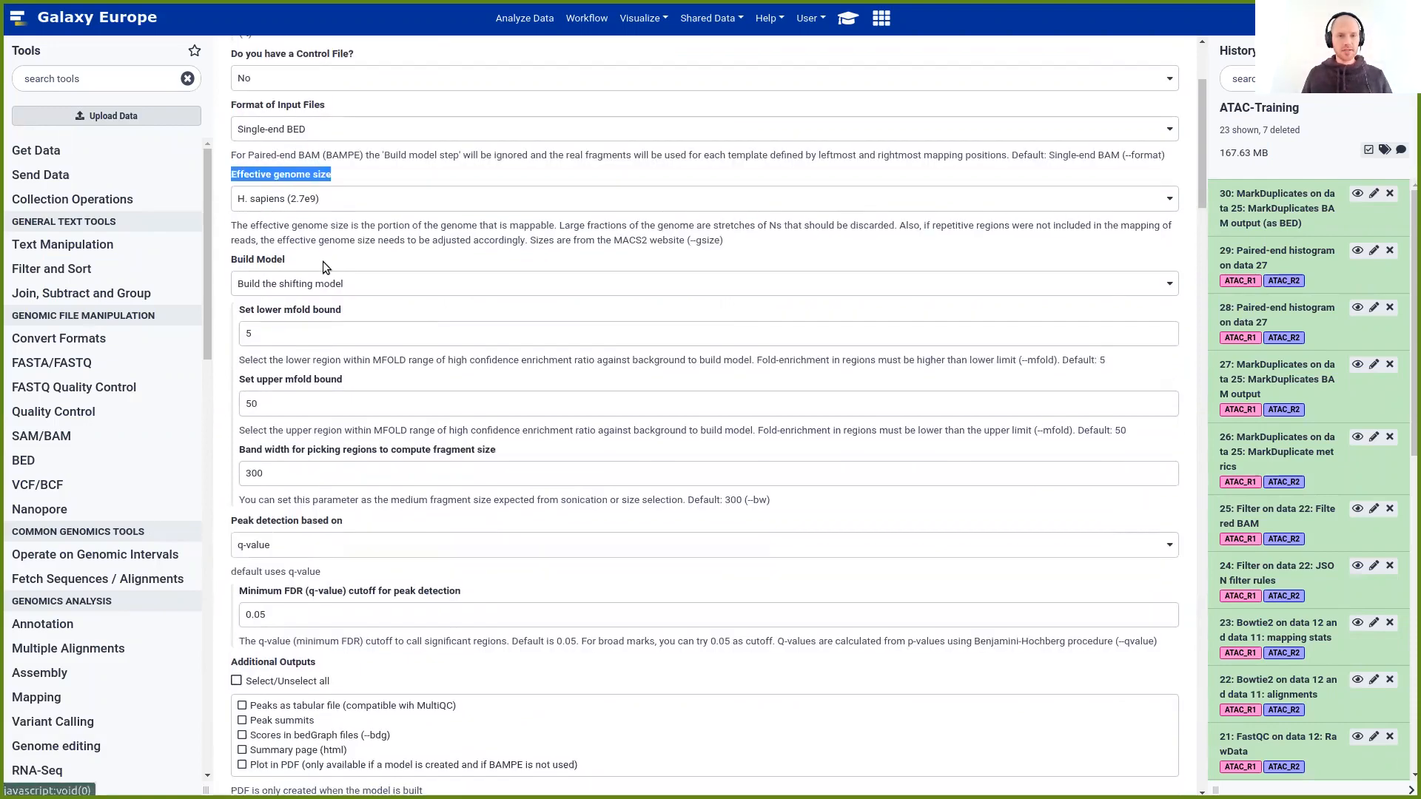
pyautogui.click(279, 203)
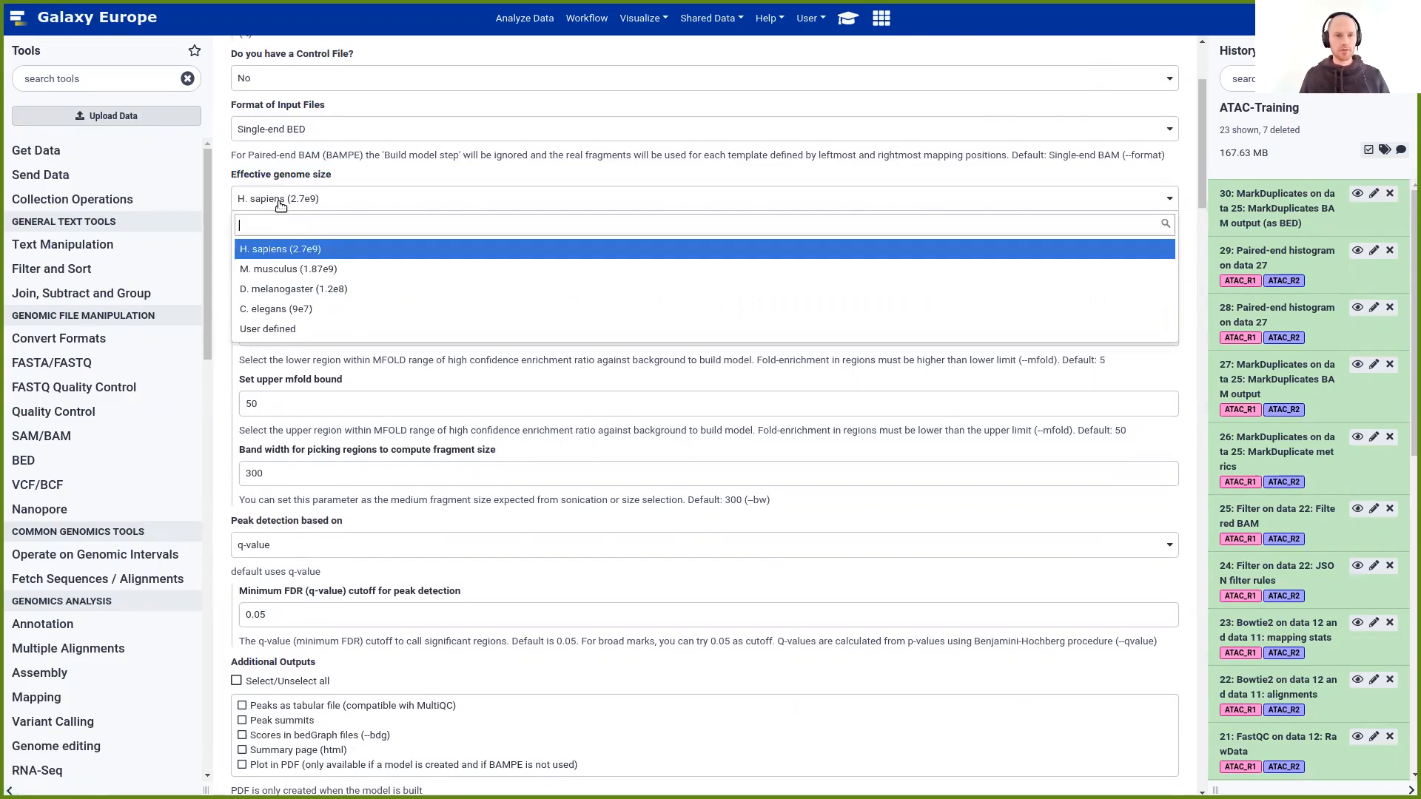
pyautogui.click(280, 204)
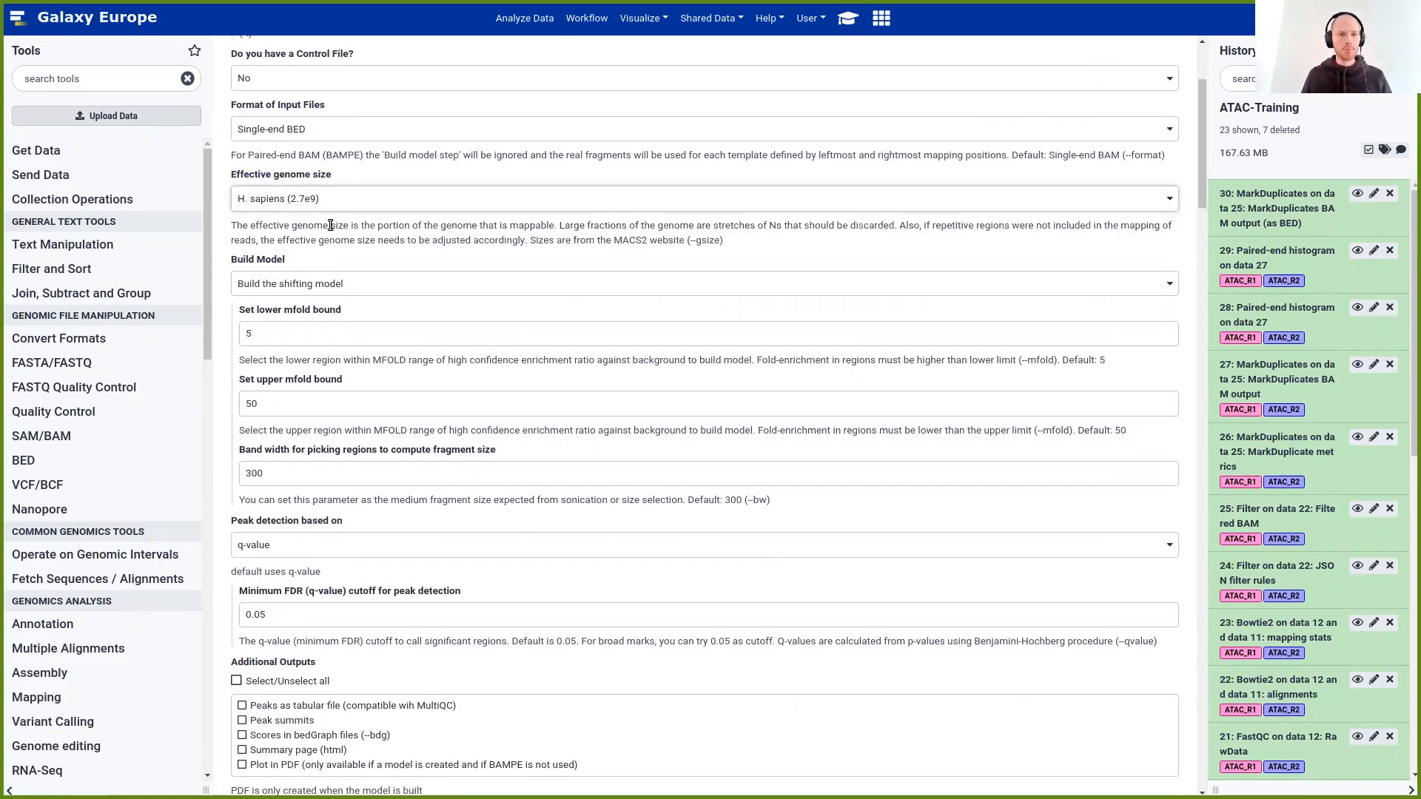
# Consult the tutorial's MACS2 parameters and set Build Model to "Do not build the shifting model (--nomodel)"
pyautogui.click(838, 22)
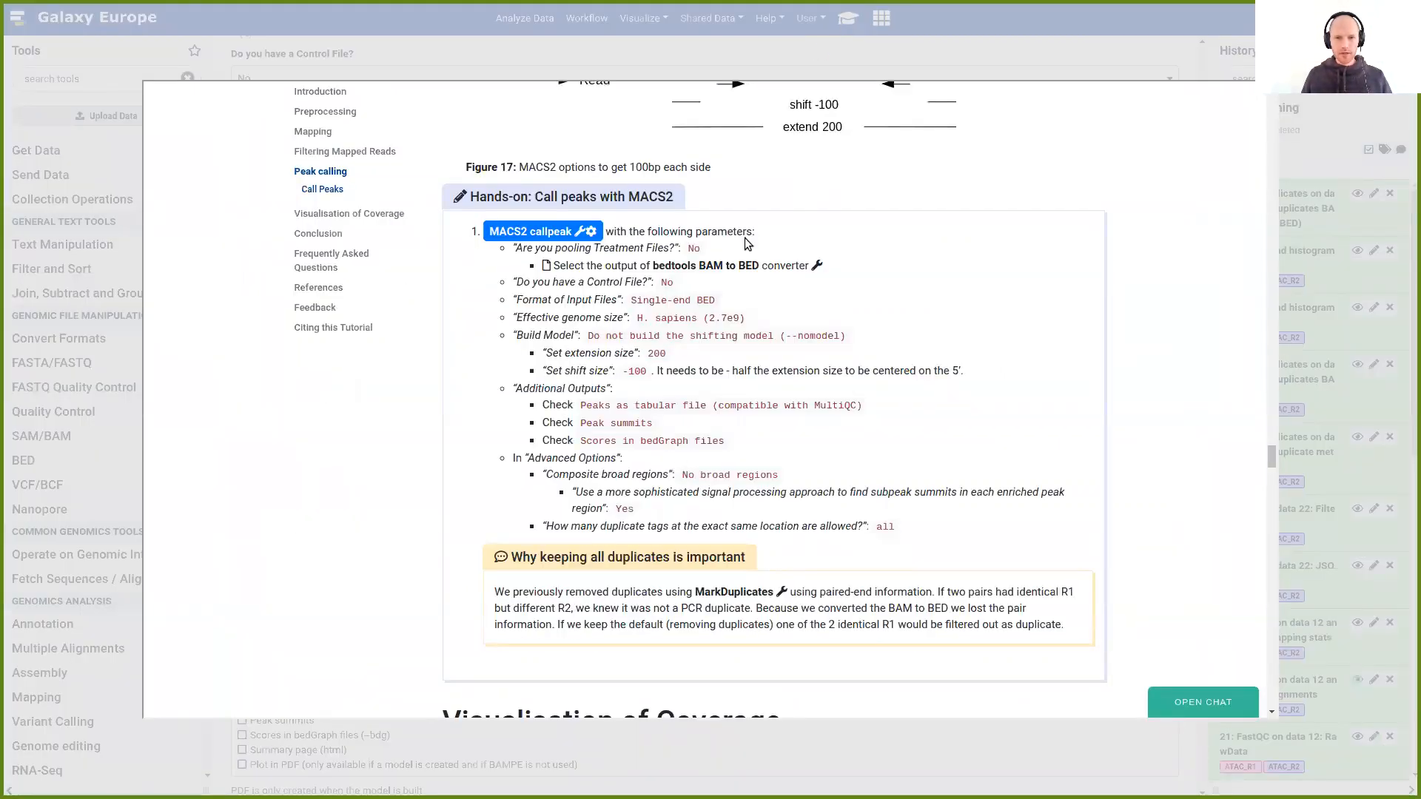
pyautogui.click(948, 50)
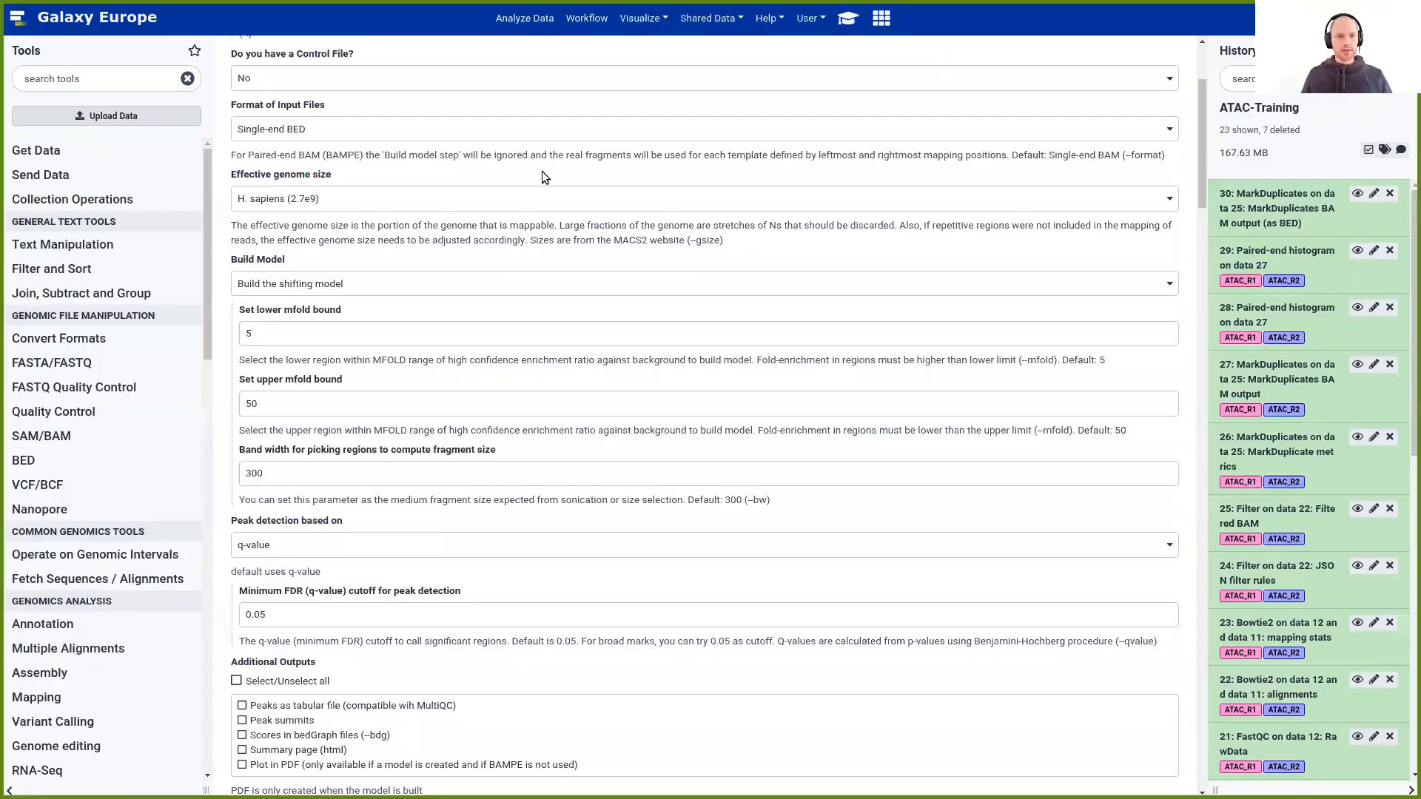
pyautogui.click(263, 288)
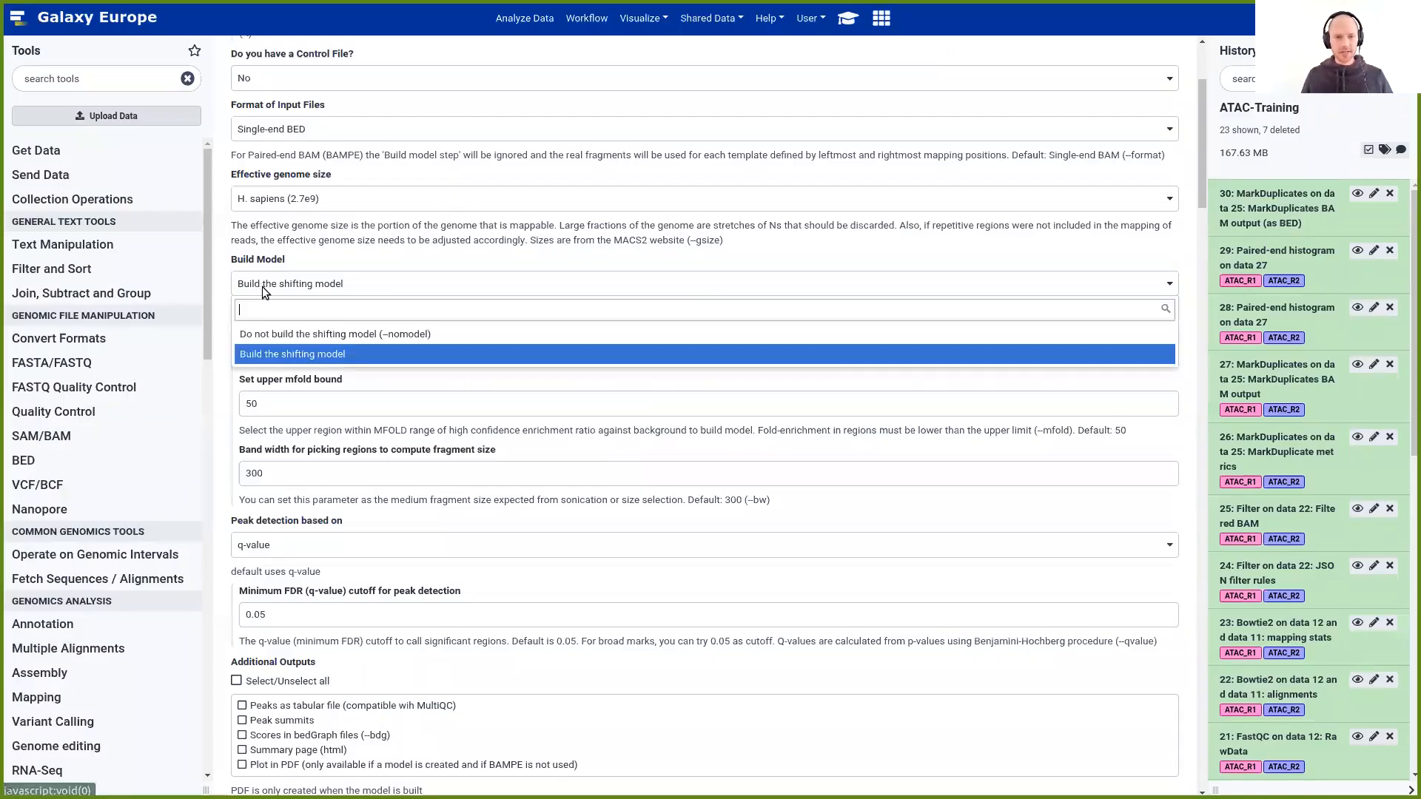
pyautogui.click(295, 334)
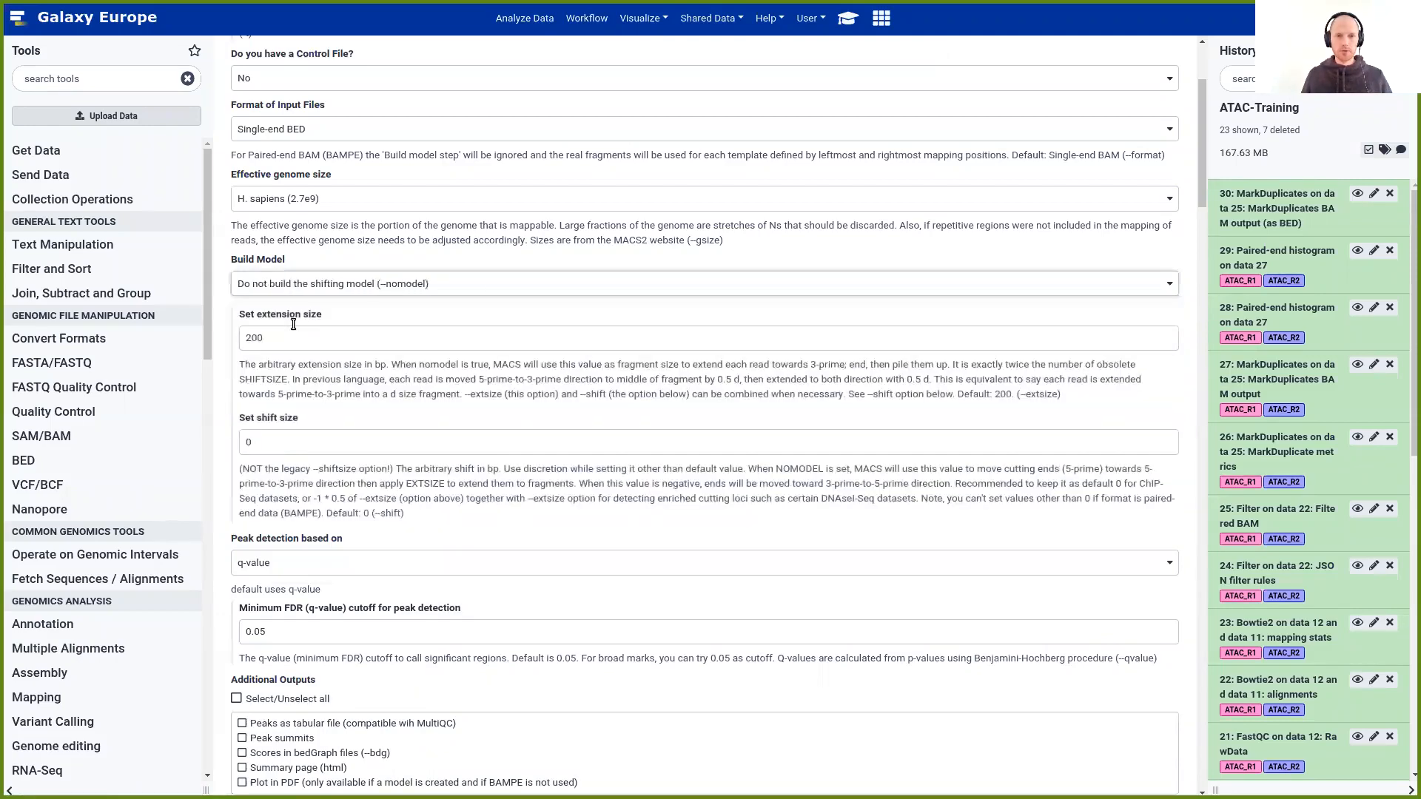
# Check the model values in the tutorial, keep the extension size at 200 and set the shift size to -100
pyautogui.scroll(-2, 304, 333)
pyautogui.scroll(-2, 305, 318)
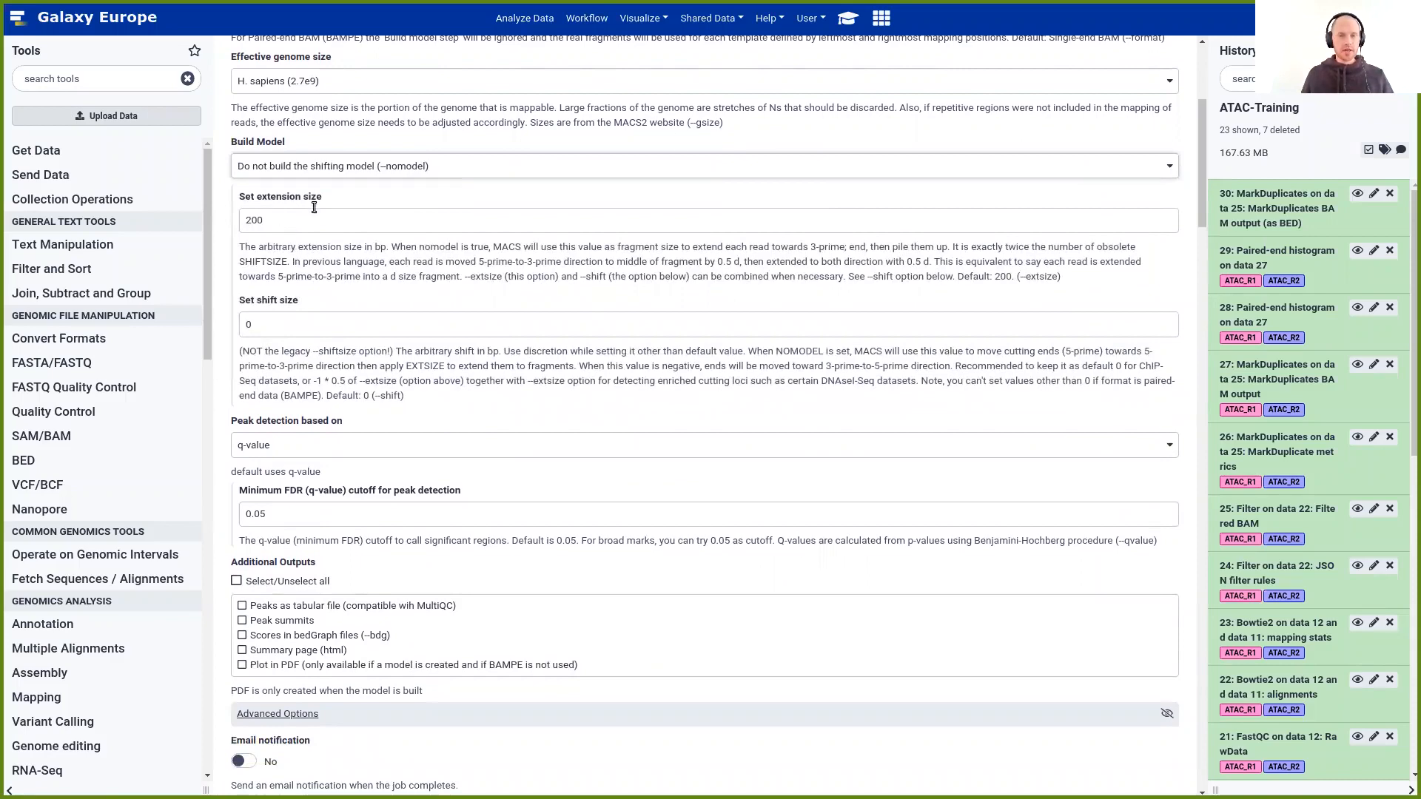
pyautogui.click(849, 18)
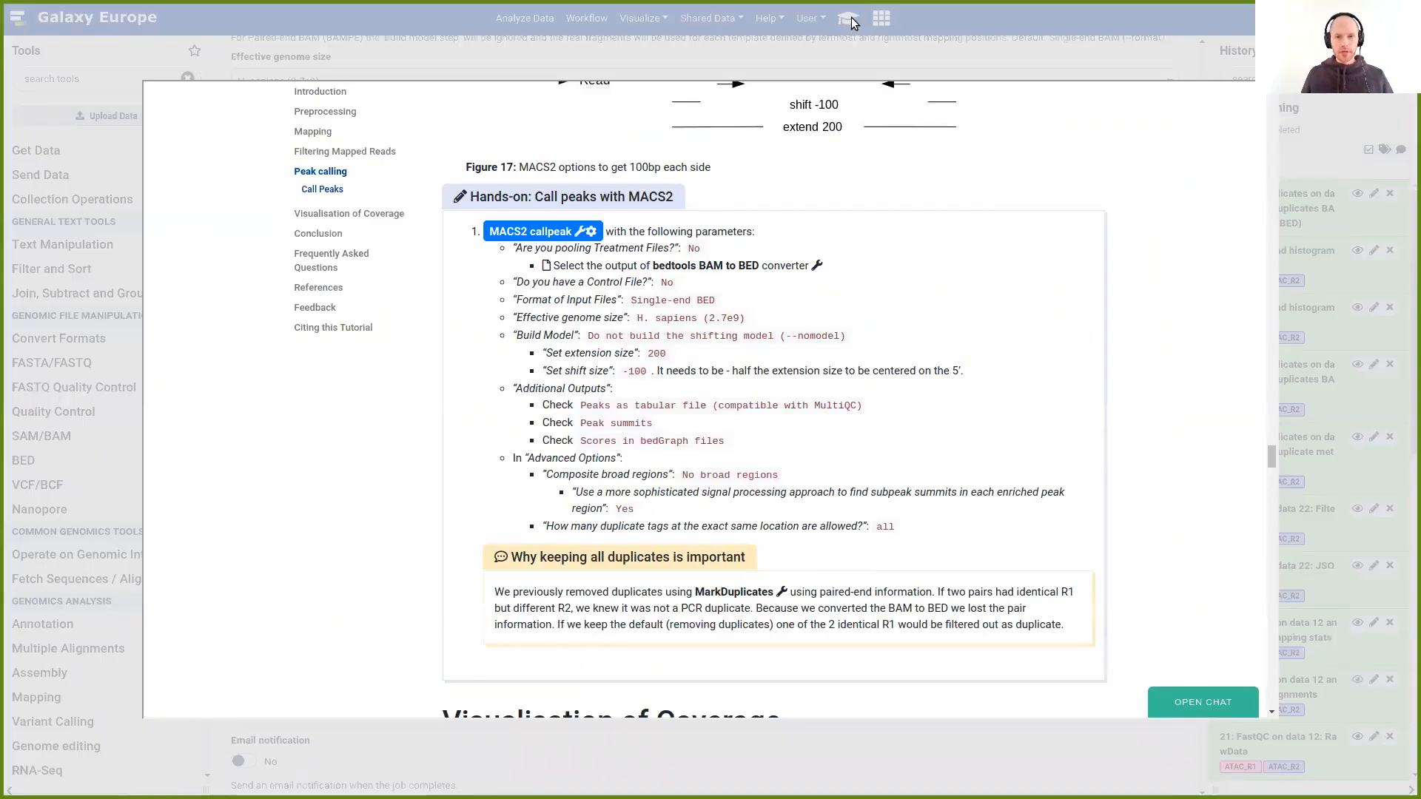
pyautogui.click(789, 68)
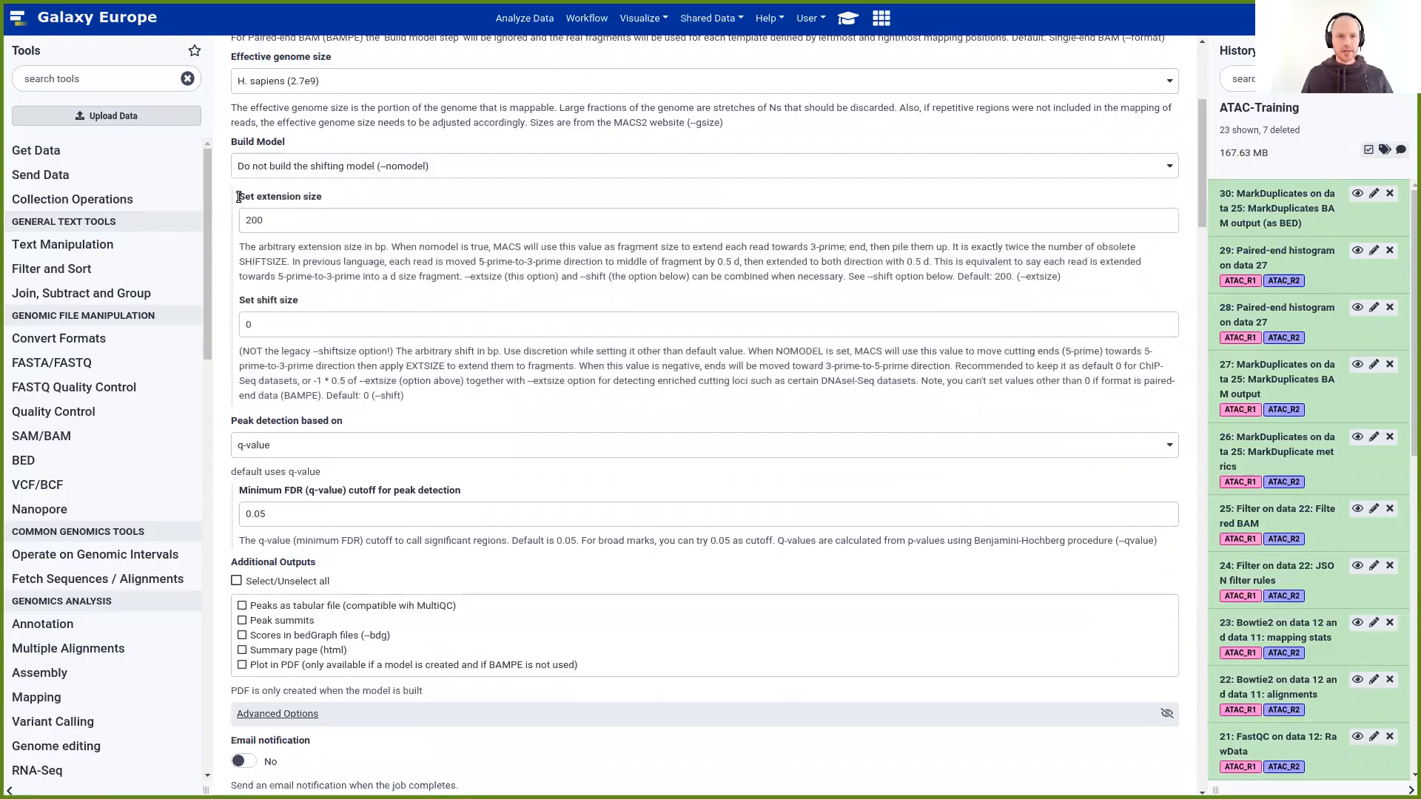
pyautogui.doubleClick(279, 220)
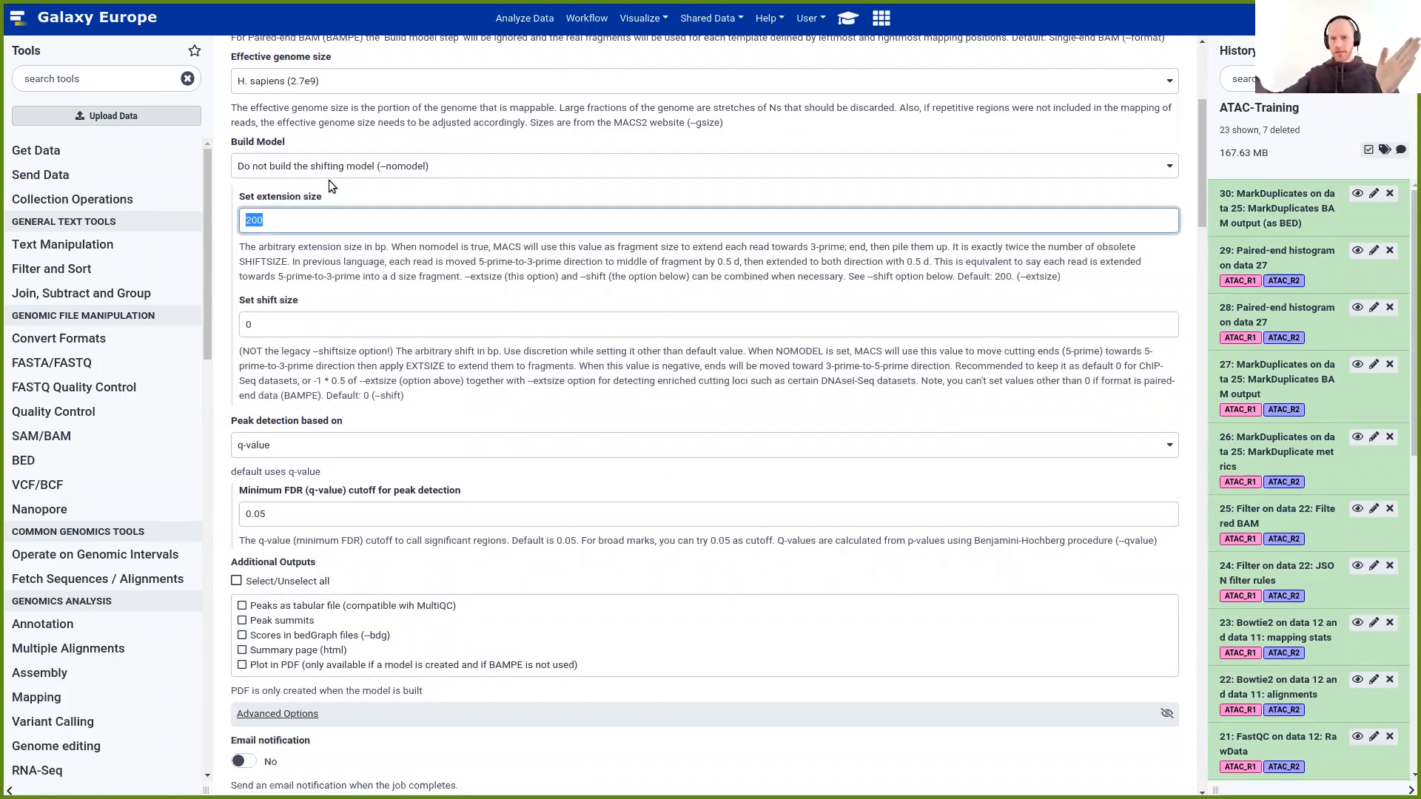
pyautogui.click(282, 280)
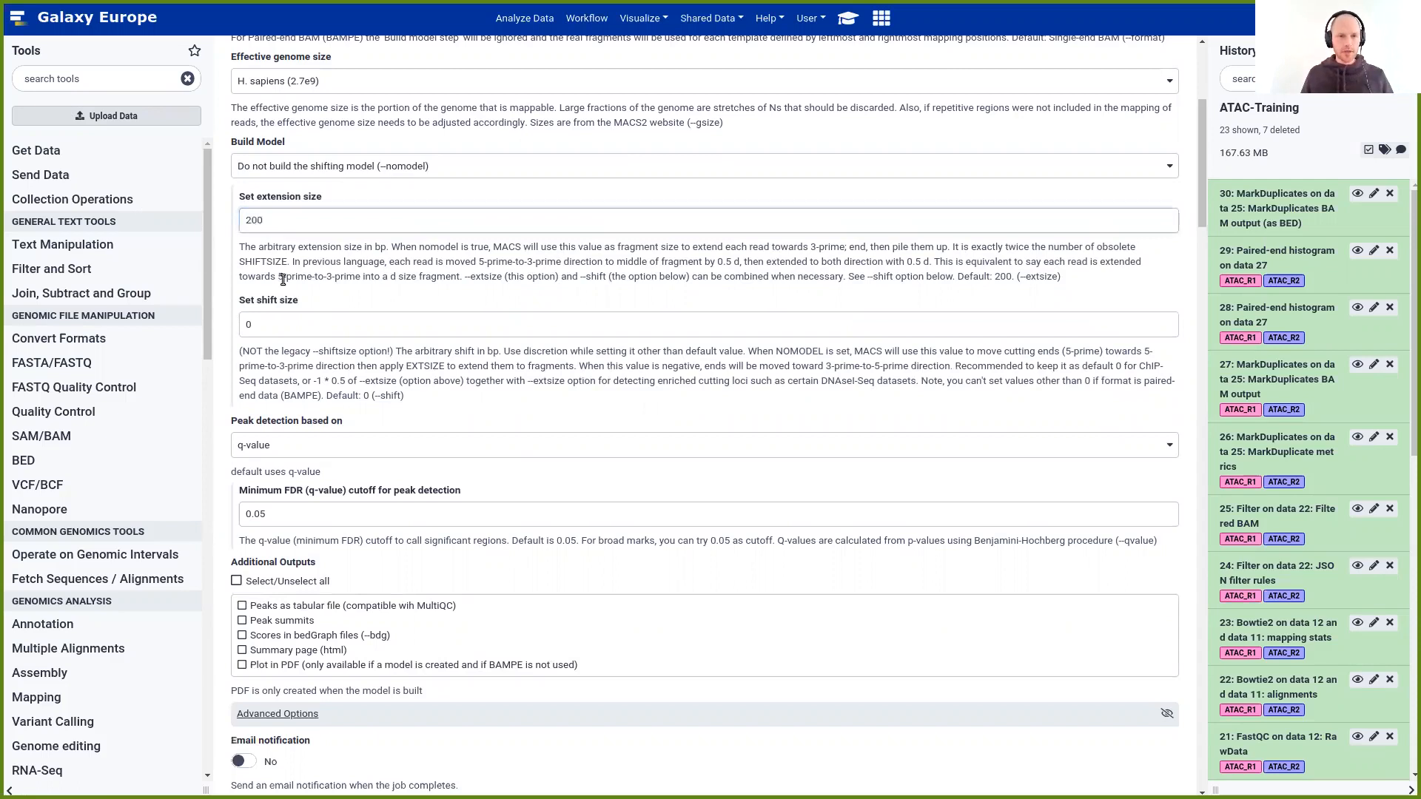
pyautogui.moveTo(241, 303); pyautogui.dragTo(299, 304)
pyautogui.click(259, 326)
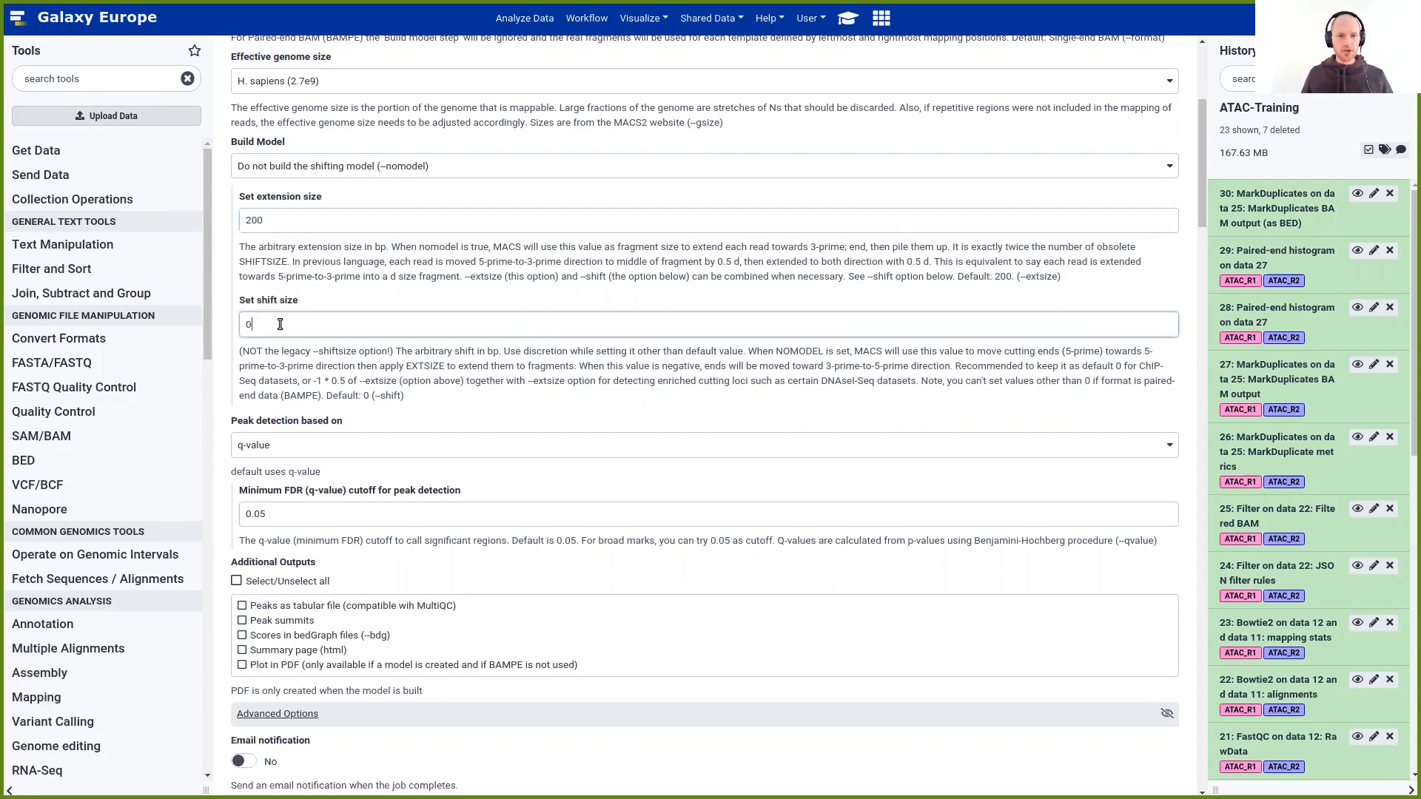
pyautogui.write('-100')
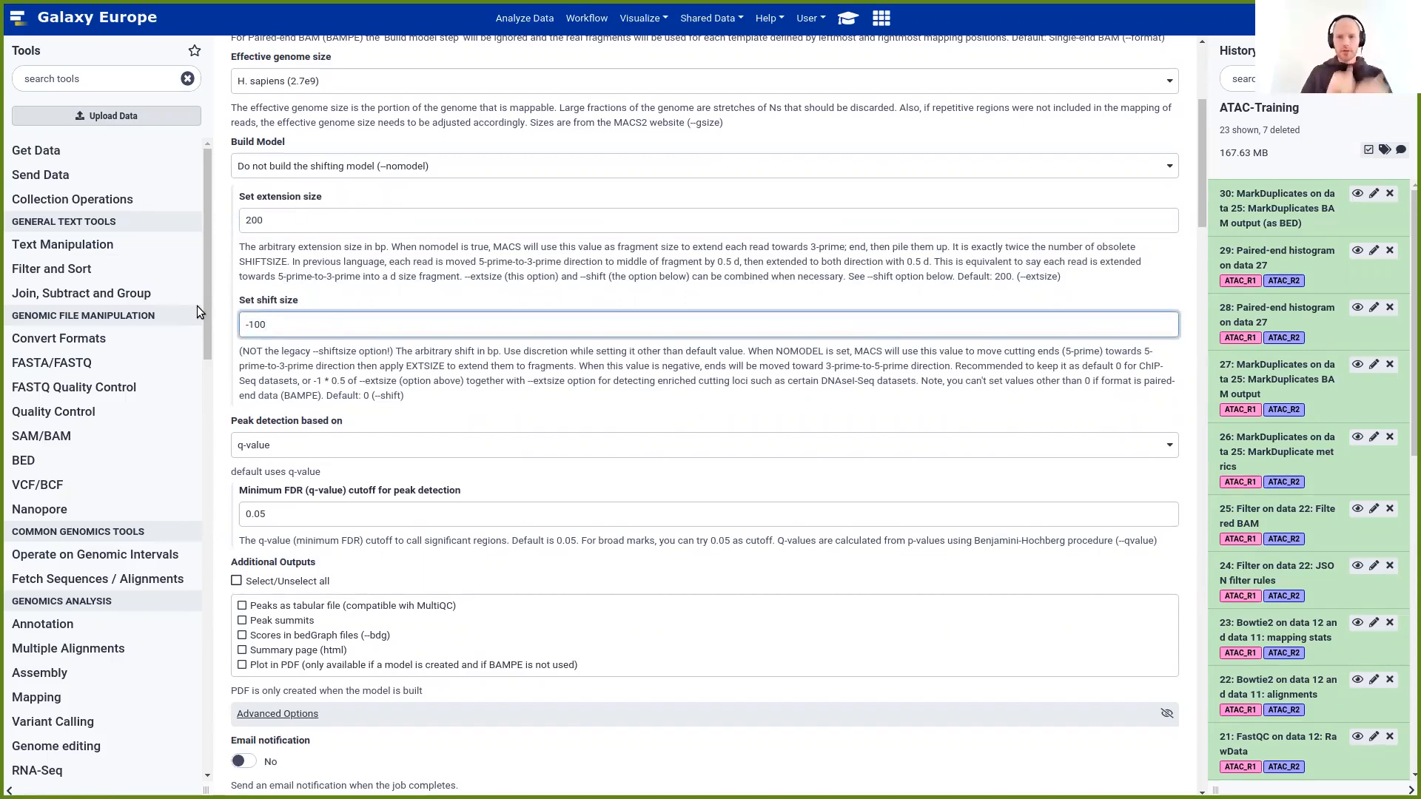
# Check the tutorial's additional outputs and enable Peaks as tabular file, Peak summits and Scores in bedGraph files (--bdg)
pyautogui.click(318, 291)
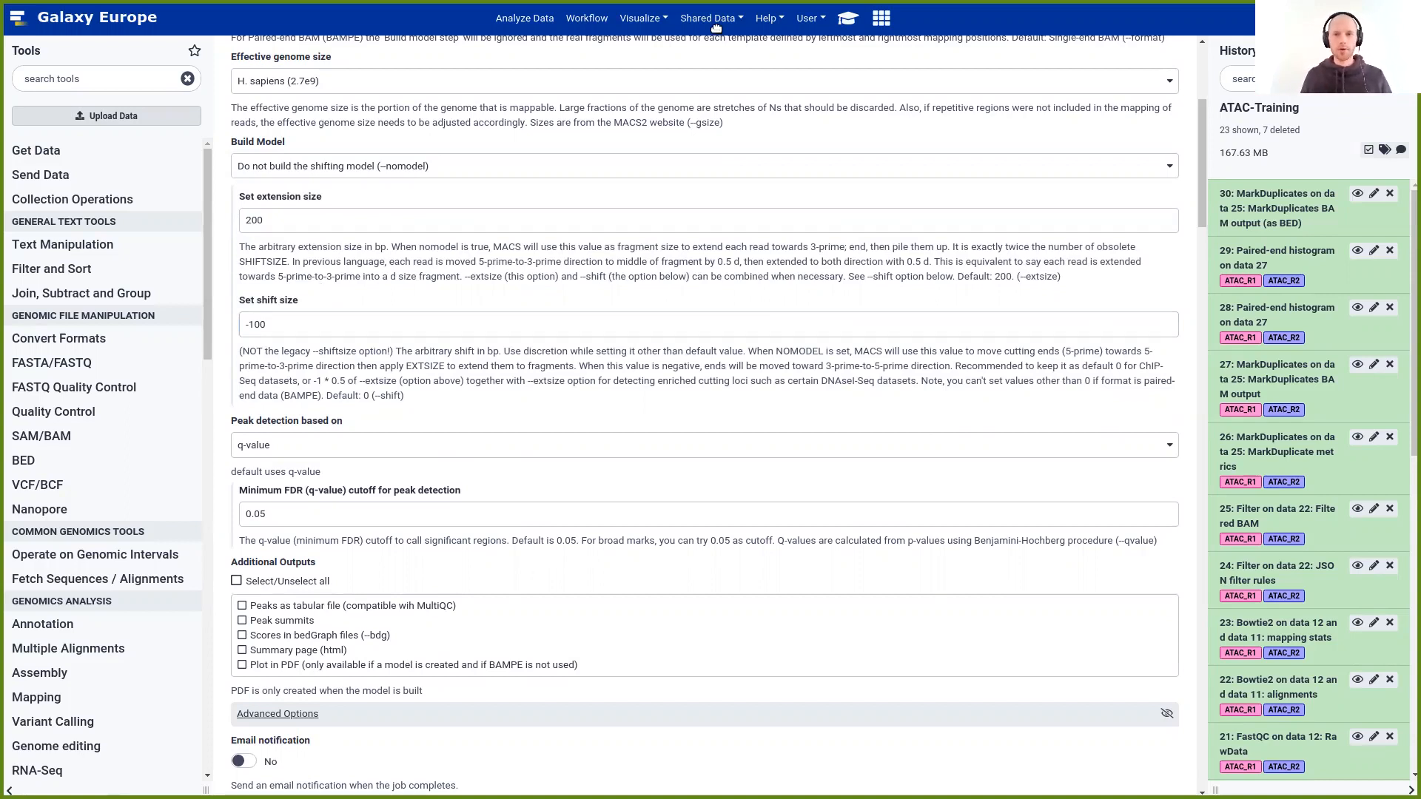
pyautogui.click(846, 13)
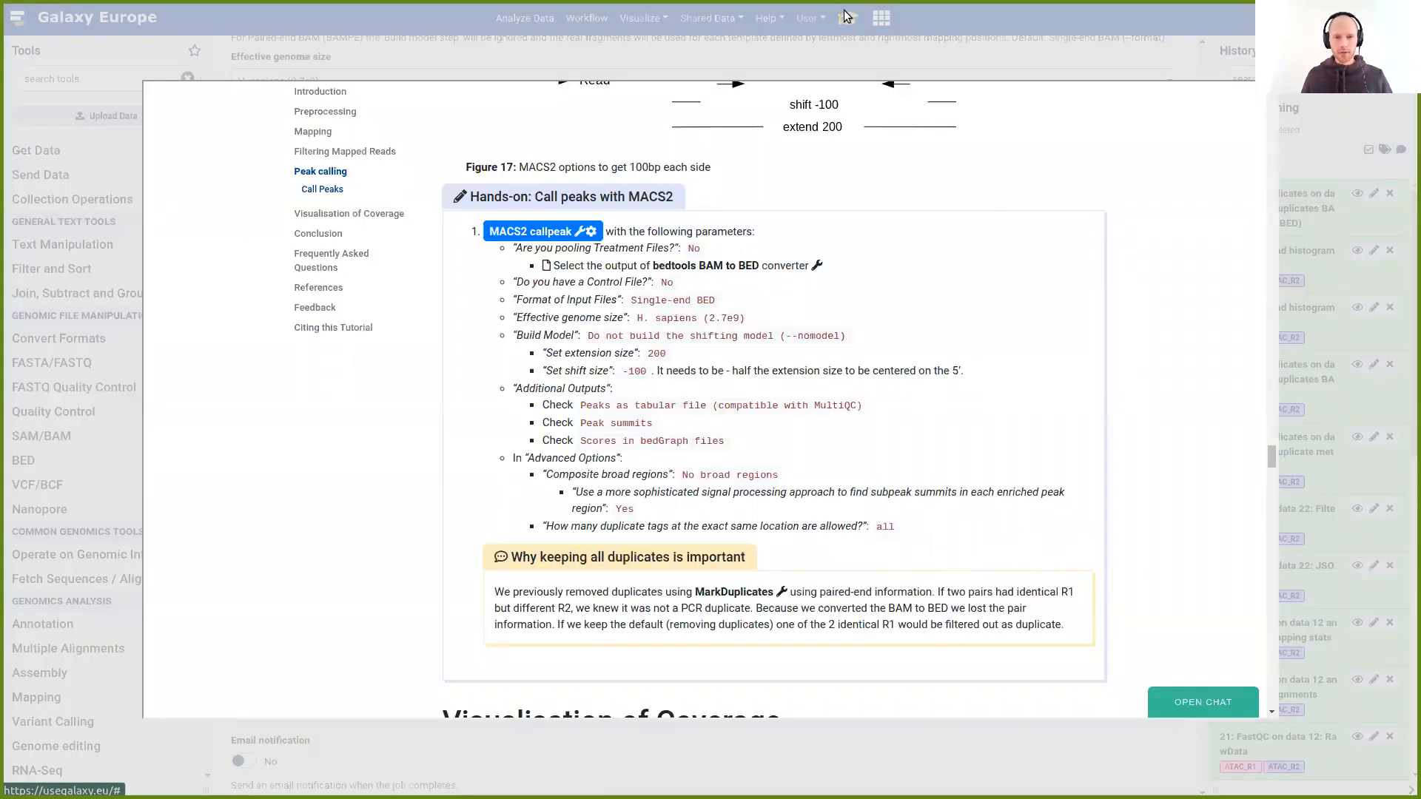
pyautogui.click(931, 56)
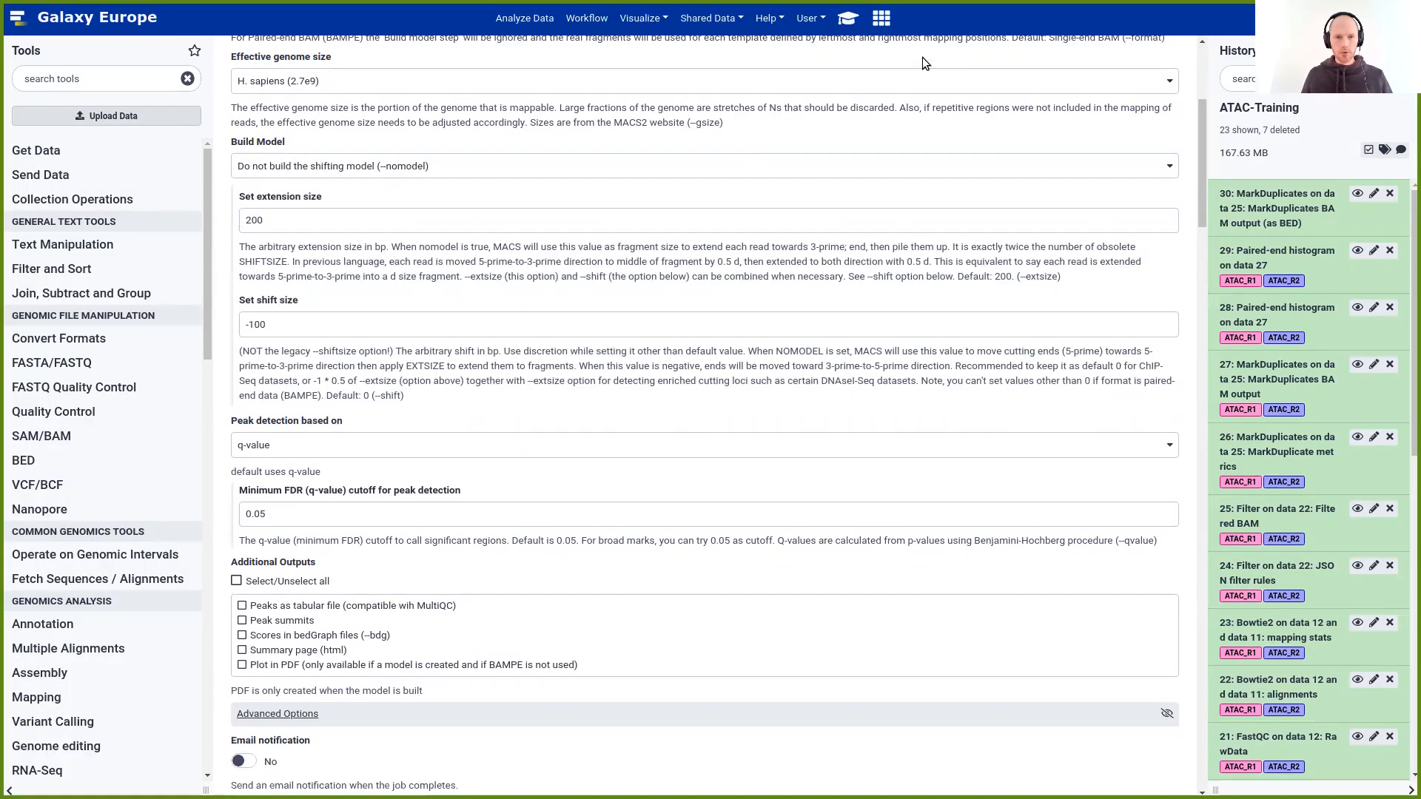
pyautogui.scroll(-5, 392, 370)
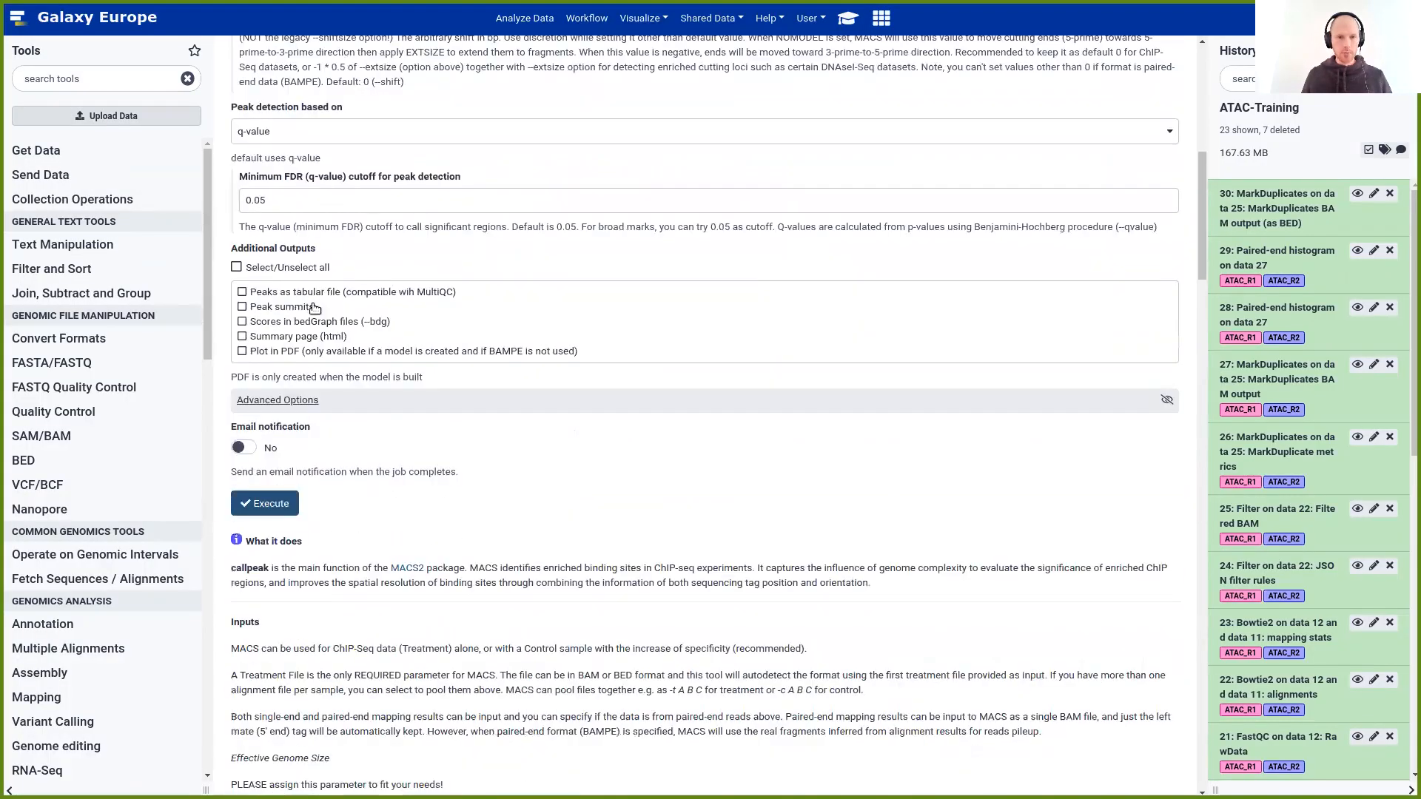
pyautogui.click(242, 293)
pyautogui.click(243, 308)
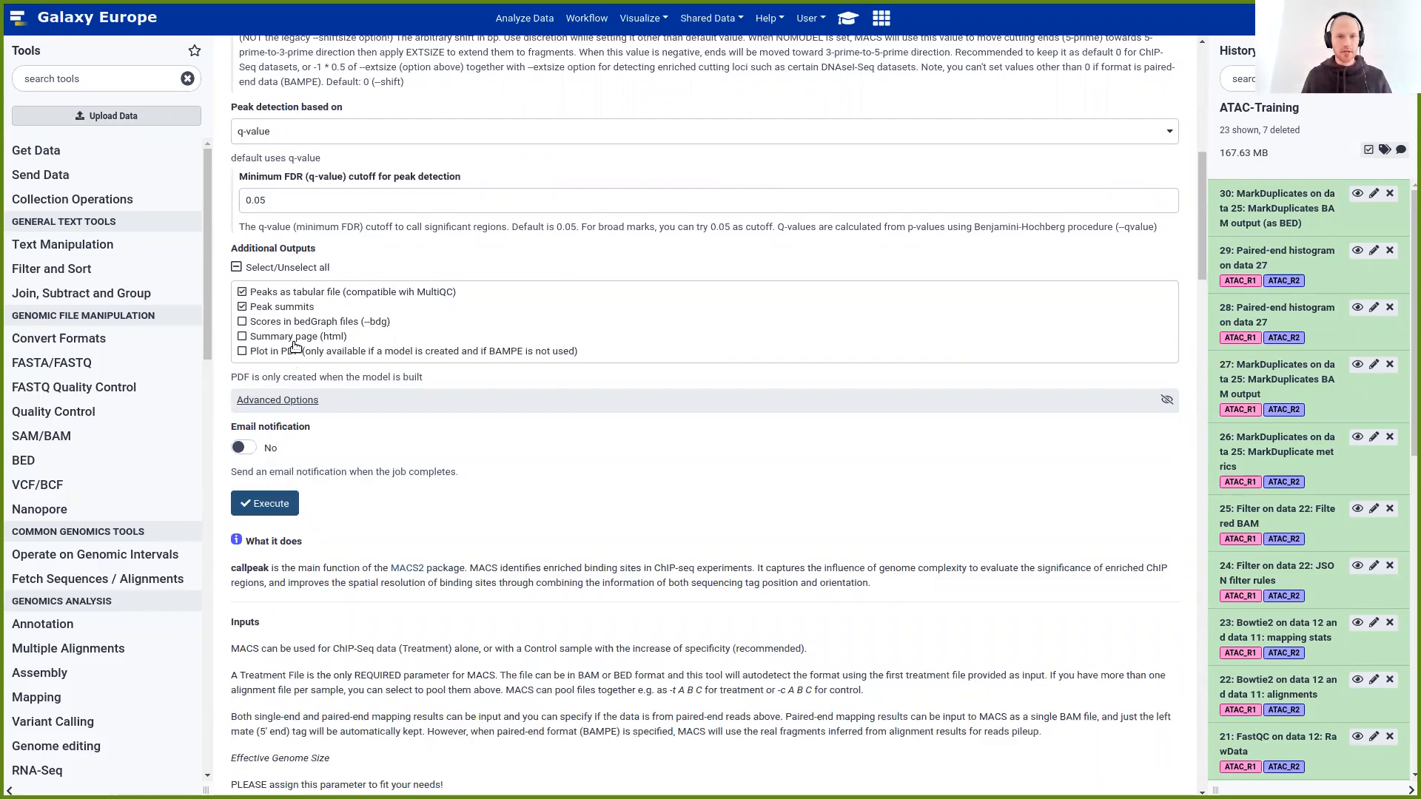
pyautogui.click(242, 323)
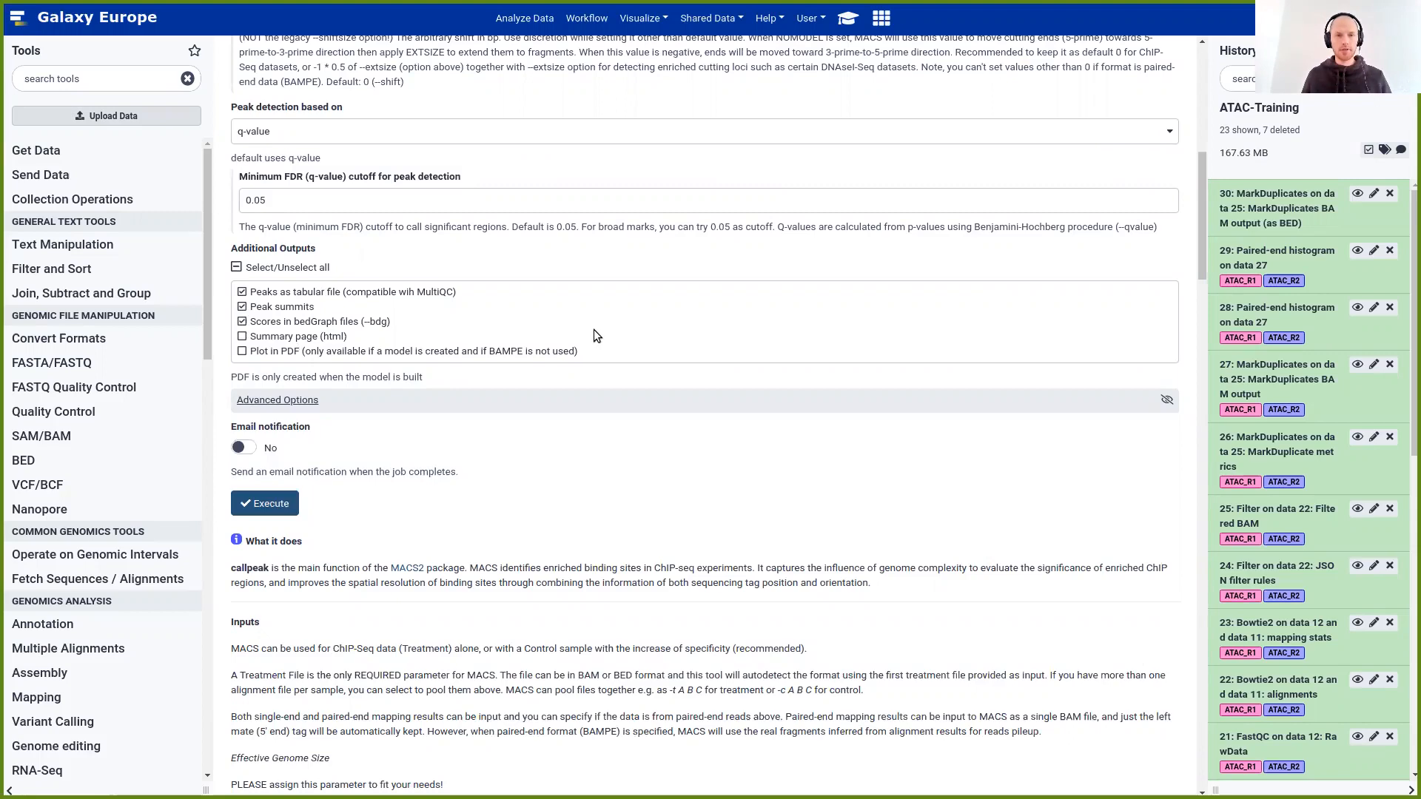
# Expand the advanced options as the tutorial describes and keep Composite broad regions at "No broad regions"
pyautogui.click(849, 18)
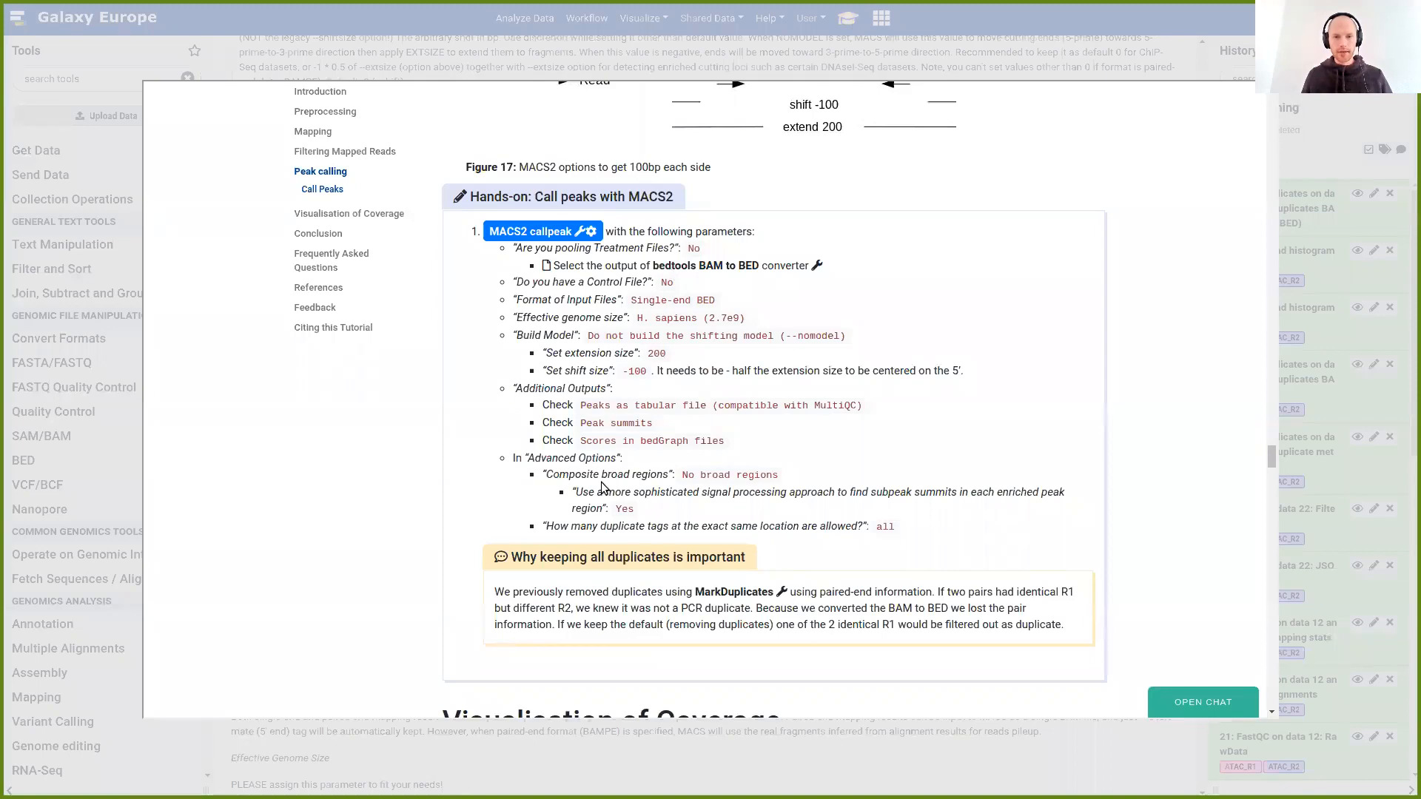
pyautogui.click(1024, 25)
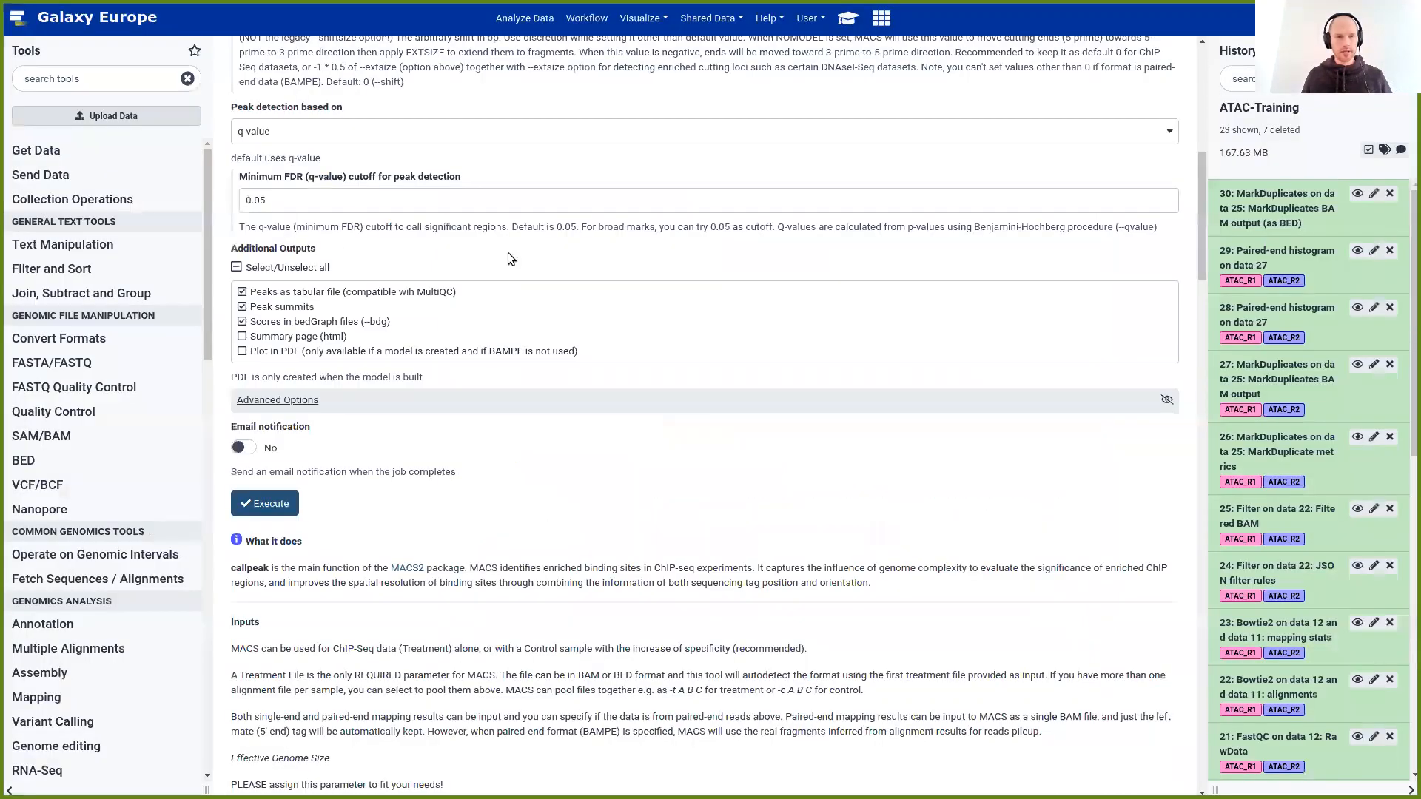
pyautogui.click(290, 405)
pyautogui.scroll(-3, 356, 410)
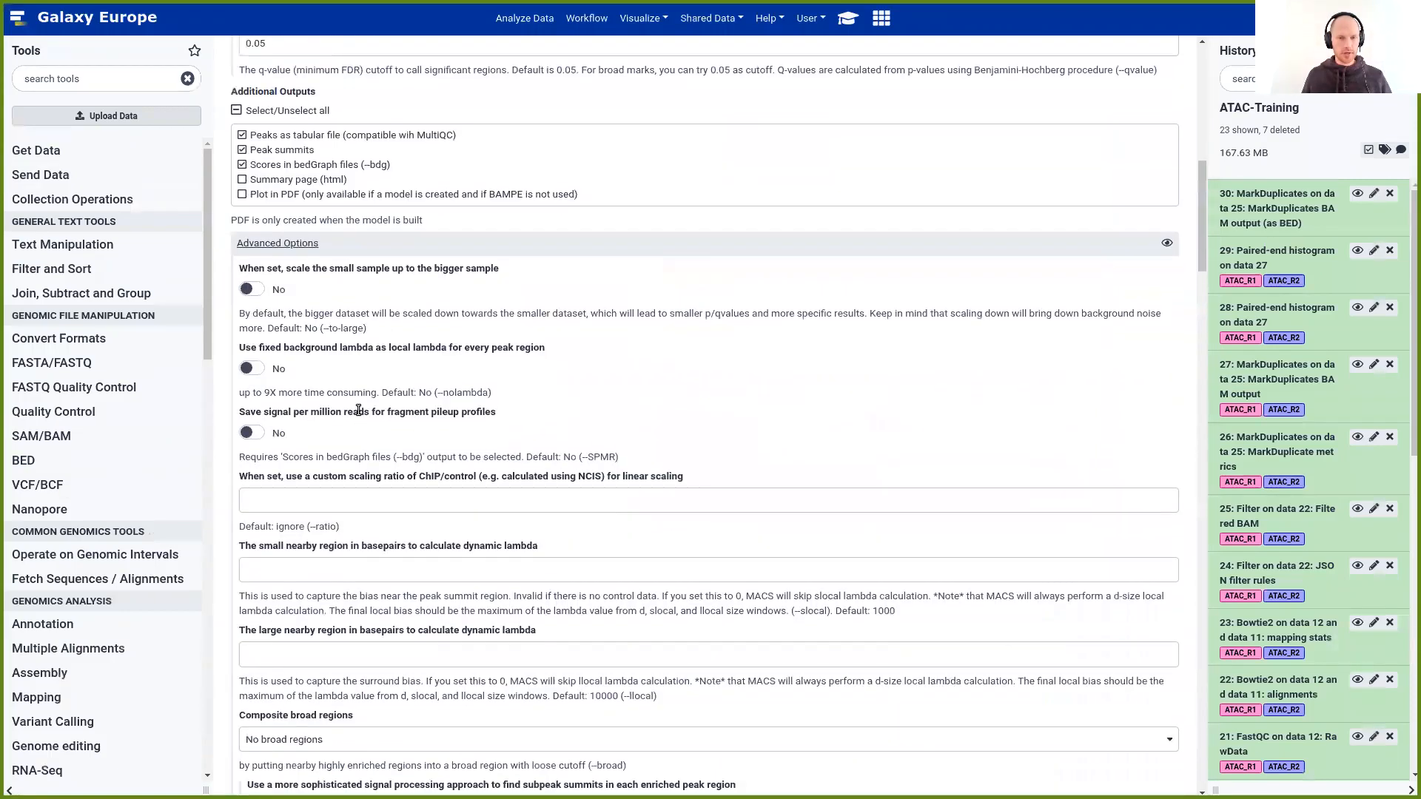
pyautogui.click(850, 22)
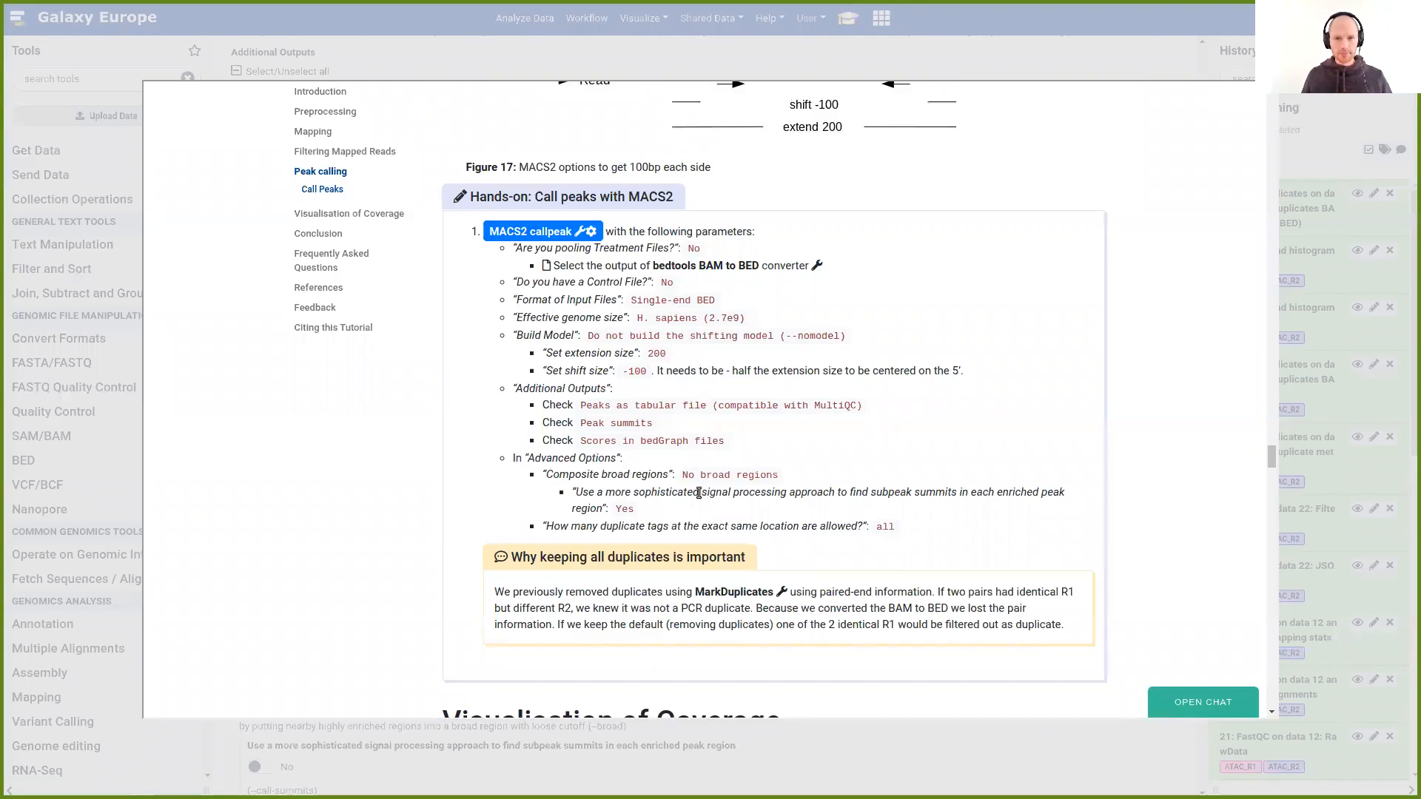
pyautogui.click(1037, 65)
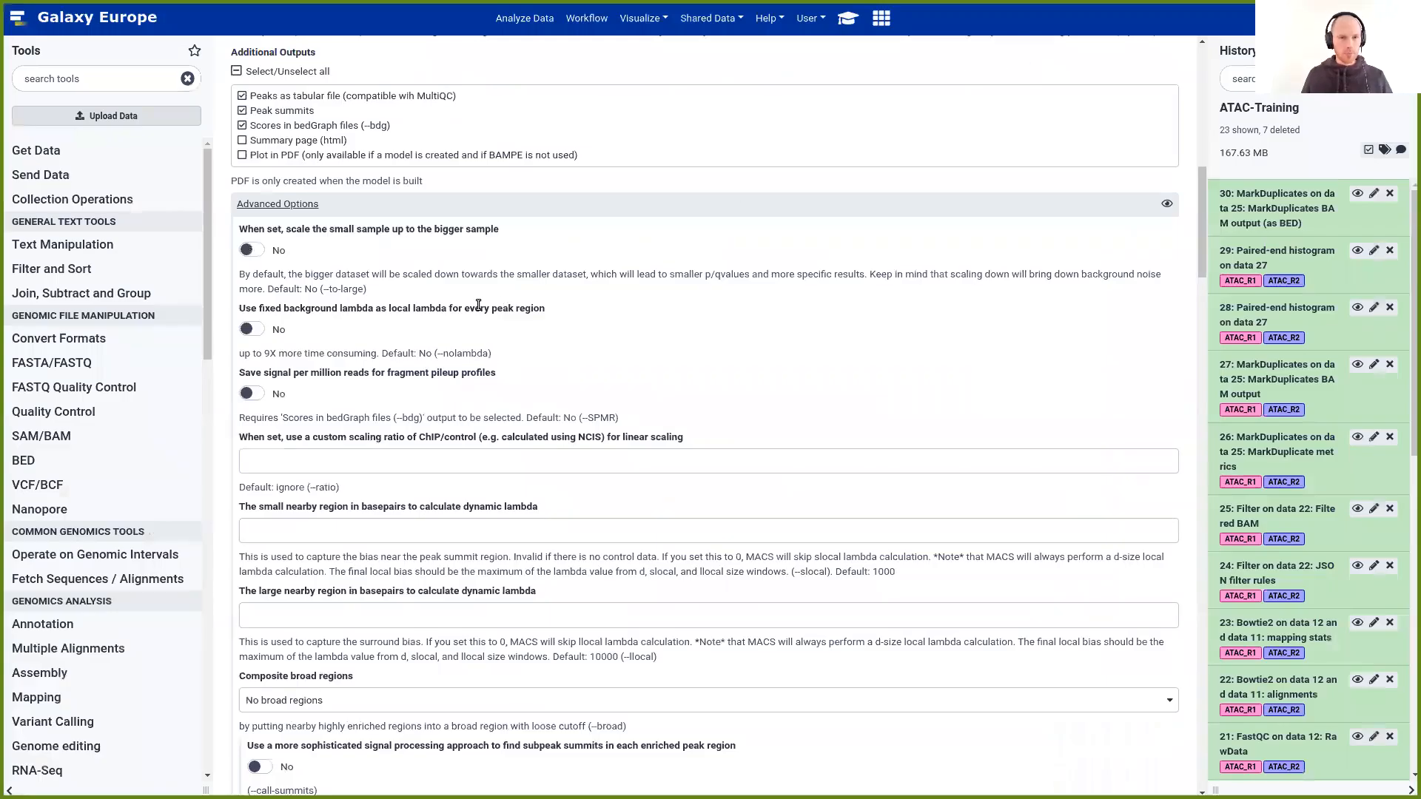
pyautogui.scroll(-1, 461, 304)
pyautogui.scroll(-4, 460, 304)
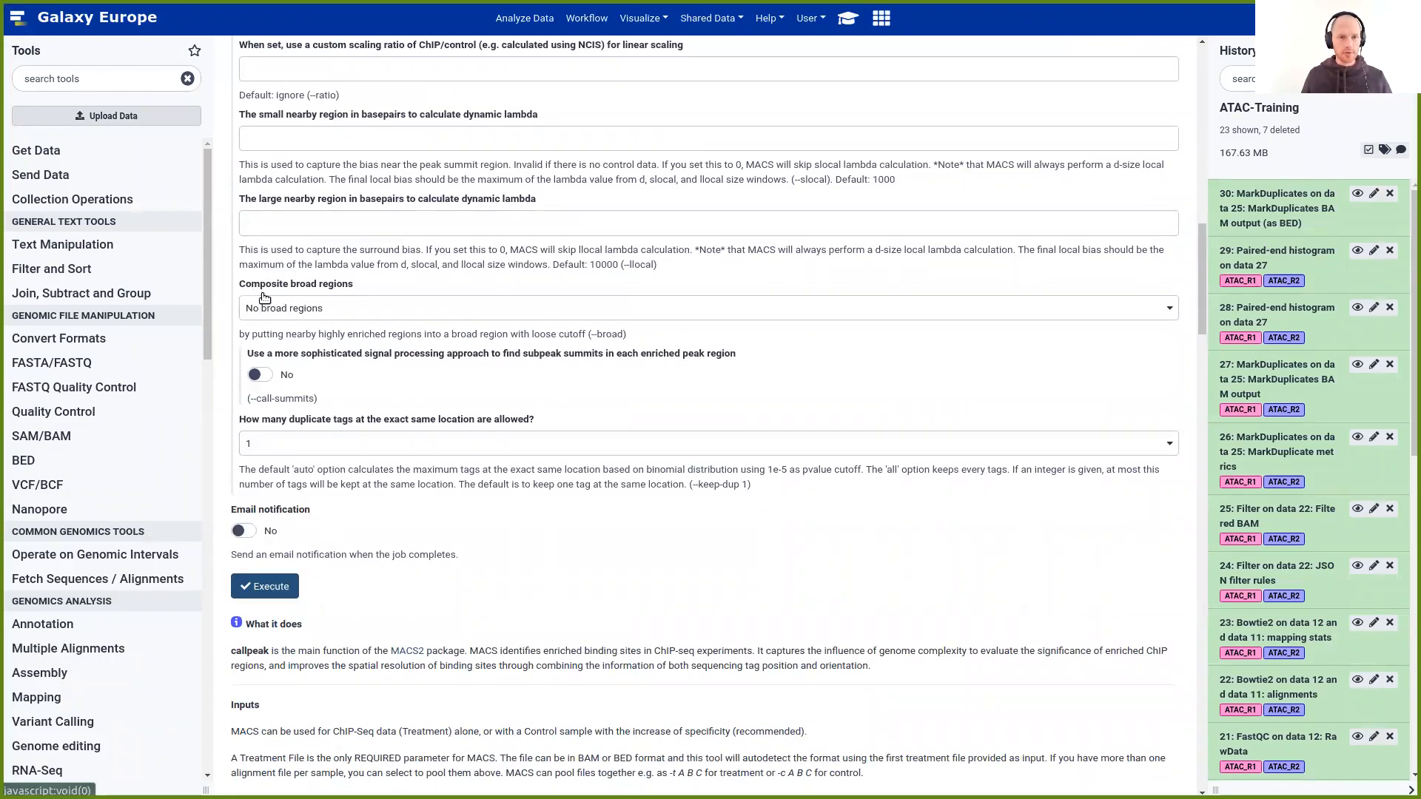
pyautogui.moveTo(240, 285); pyautogui.dragTo(359, 290)
pyautogui.click(373, 277)
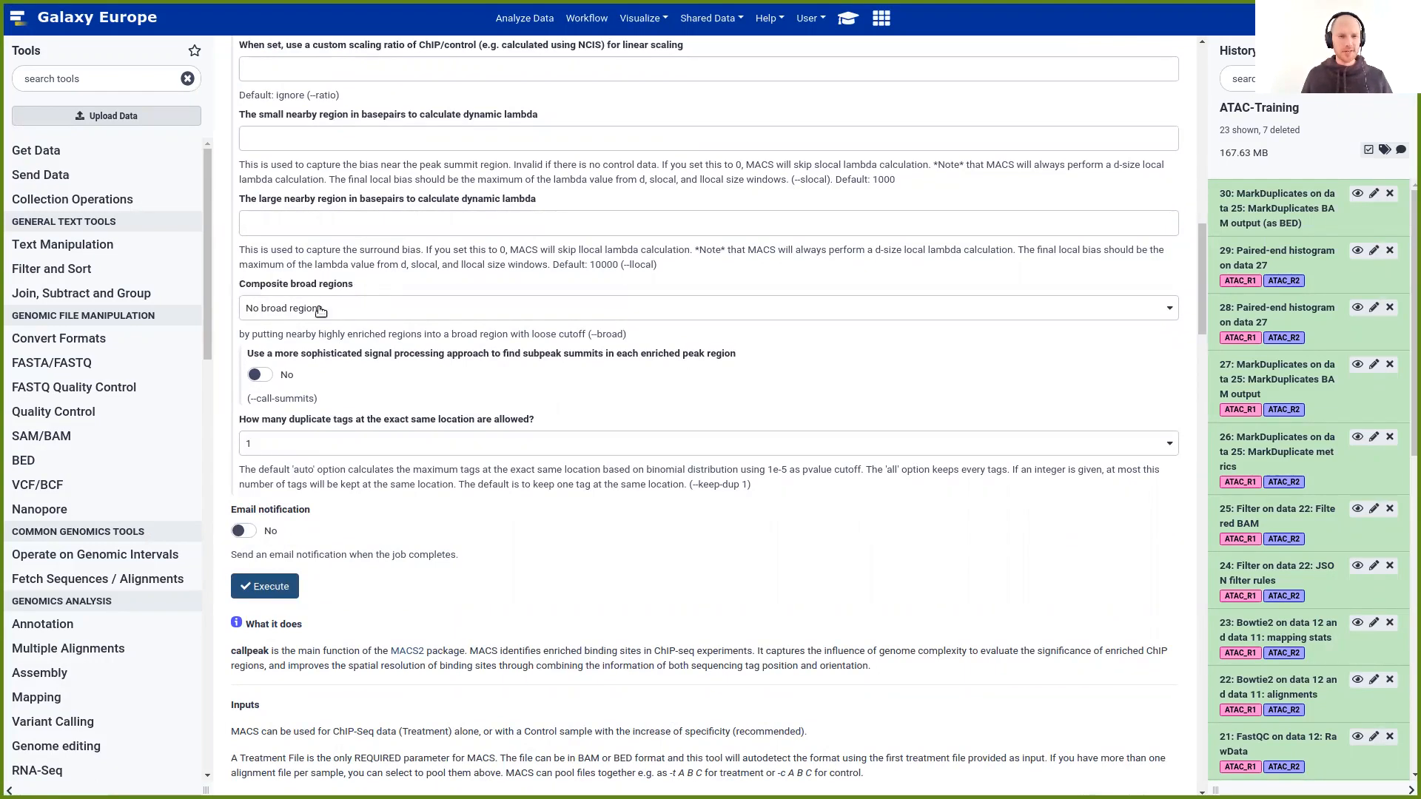
# Set the more sophisticated signal processing approach for finding subpeak summits (--call-summits) to Yes, following the tutorial
pyautogui.click(849, 19)
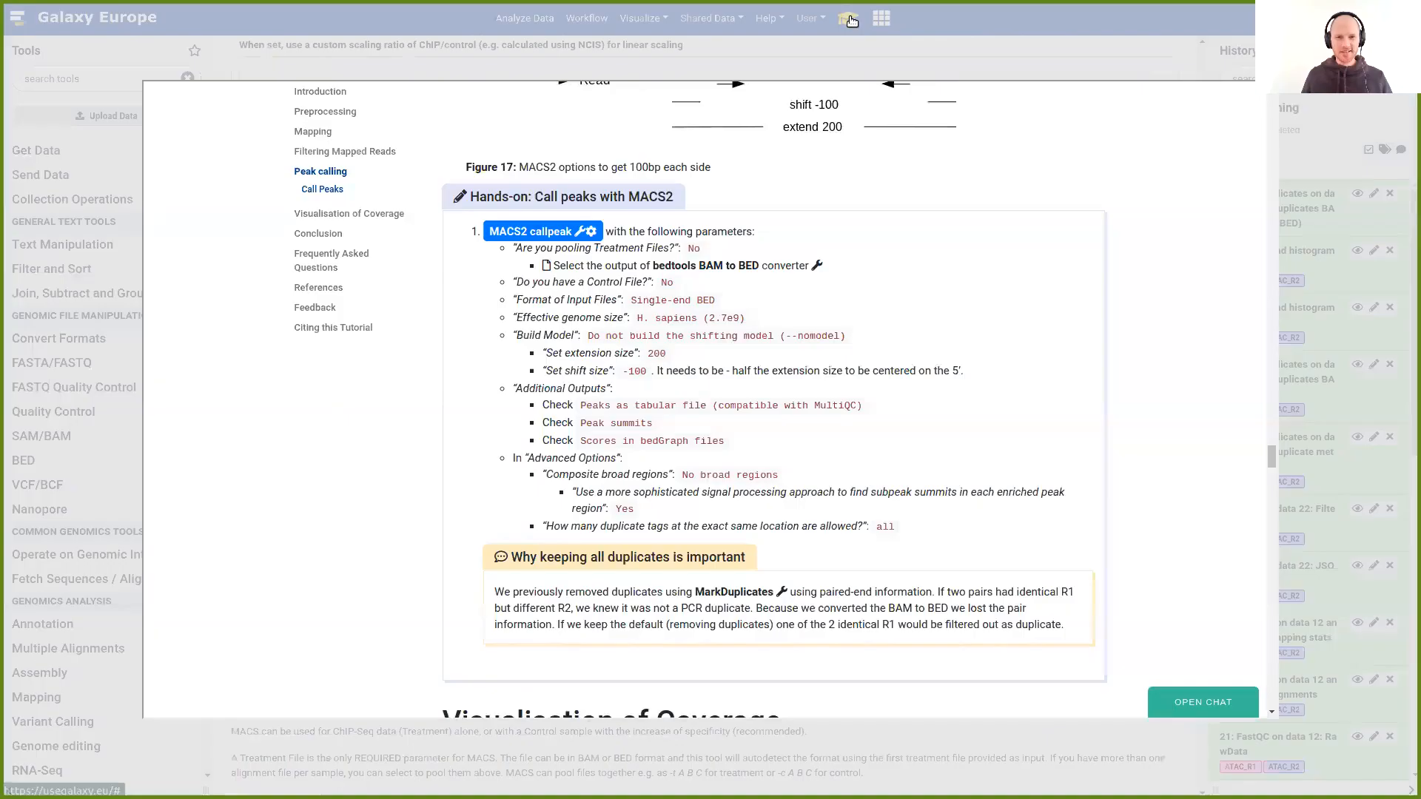
pyautogui.click(955, 41)
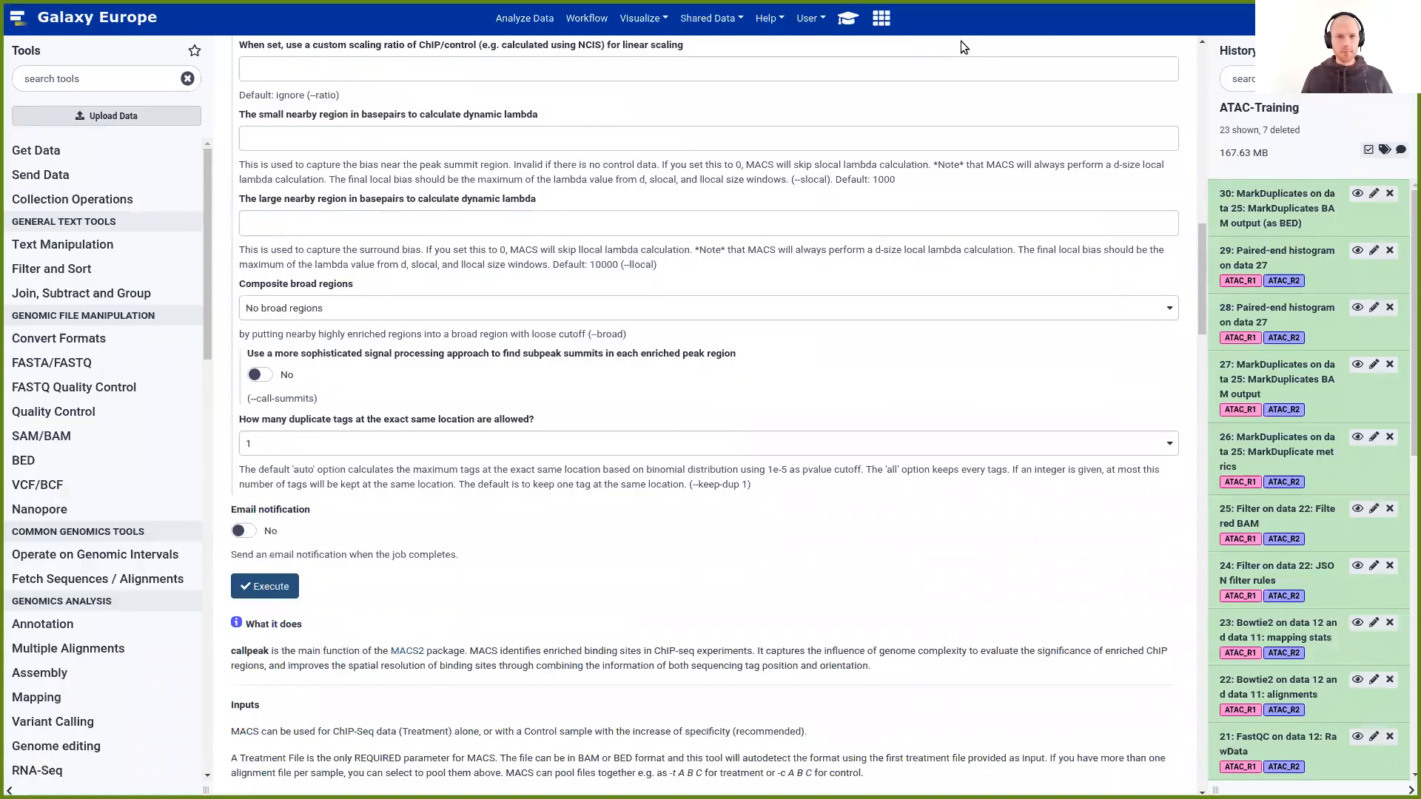
pyautogui.click(267, 377)
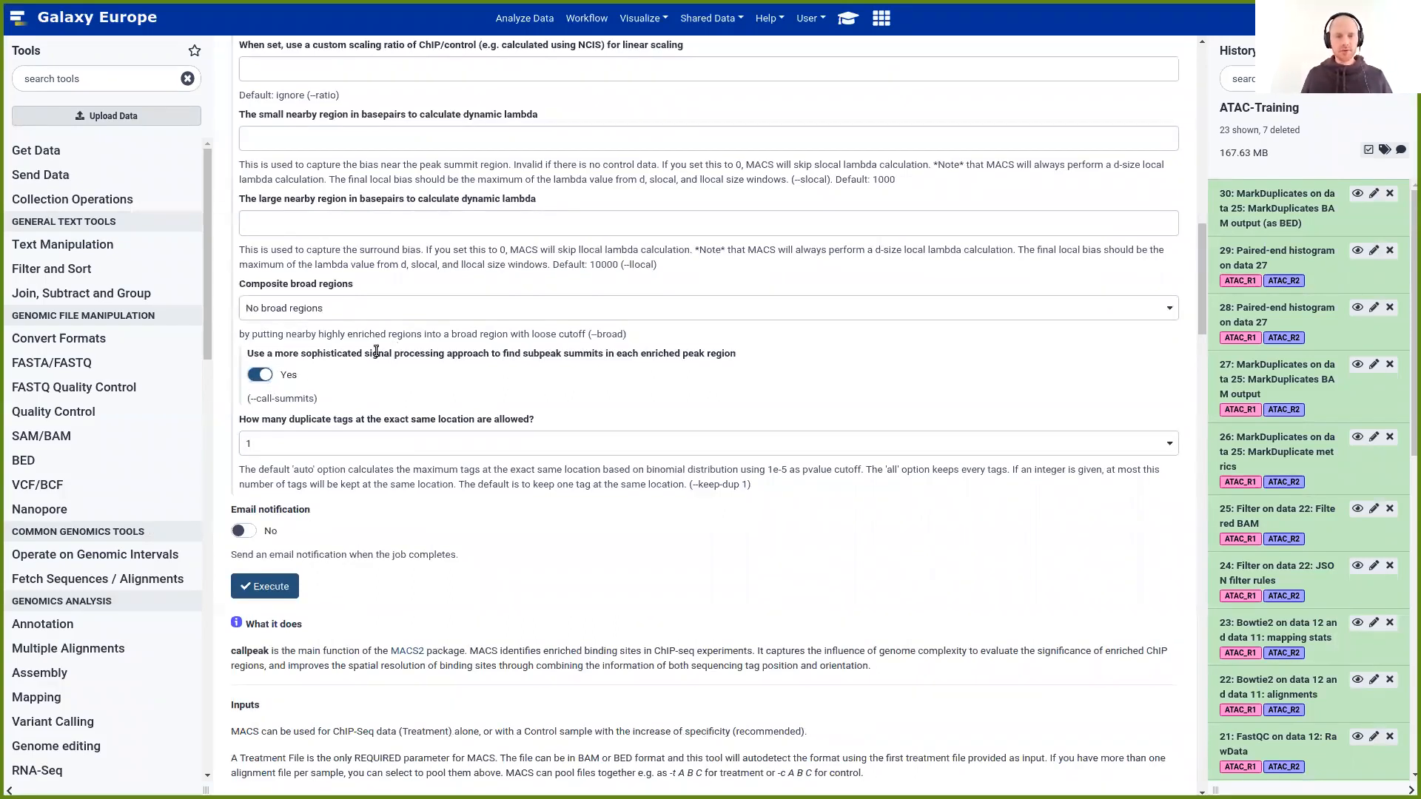
pyautogui.moveTo(247, 354); pyautogui.dragTo(710, 358)
pyautogui.click(749, 353)
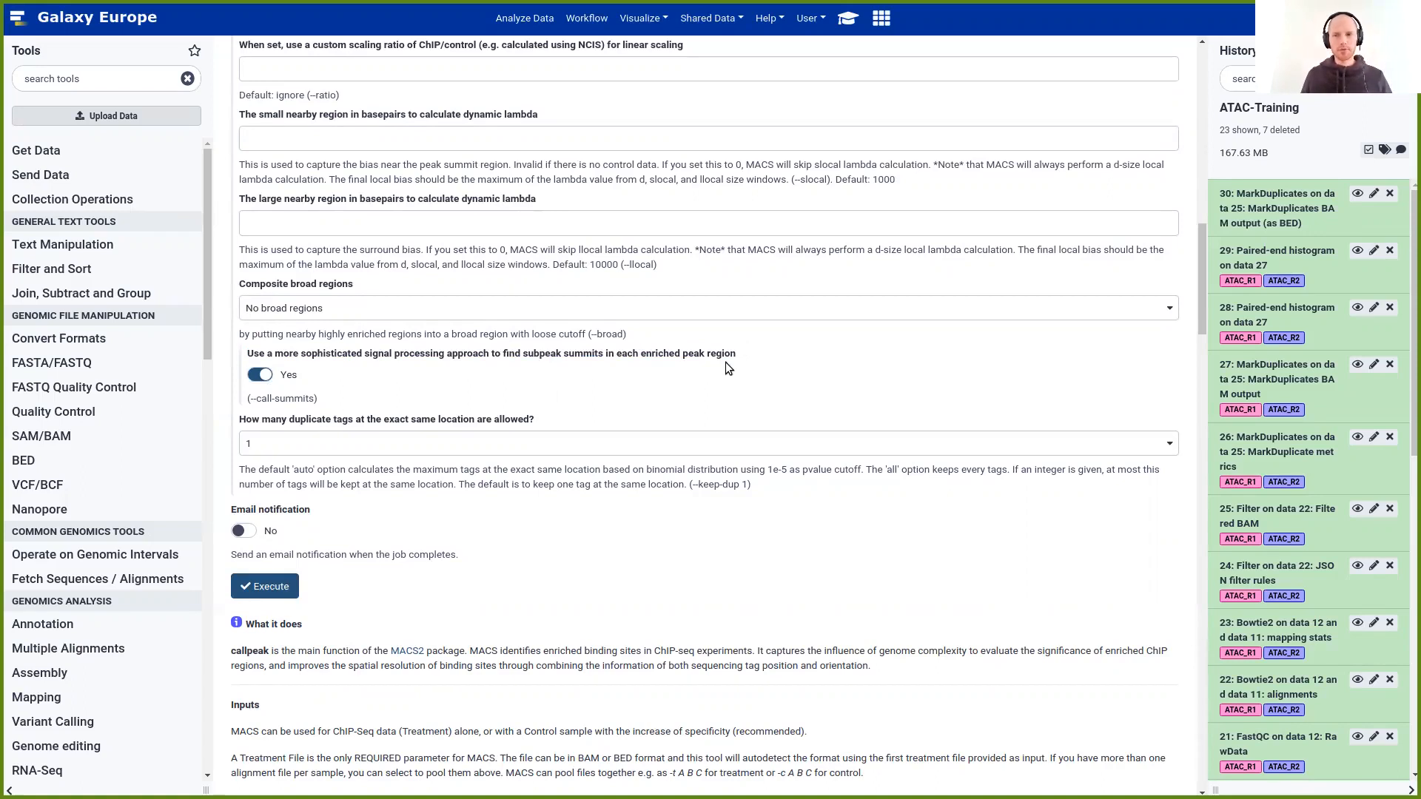
# Consult the tutorial and set the number of duplicate tags allowed at the exact same location to "all"
pyautogui.click(852, 18)
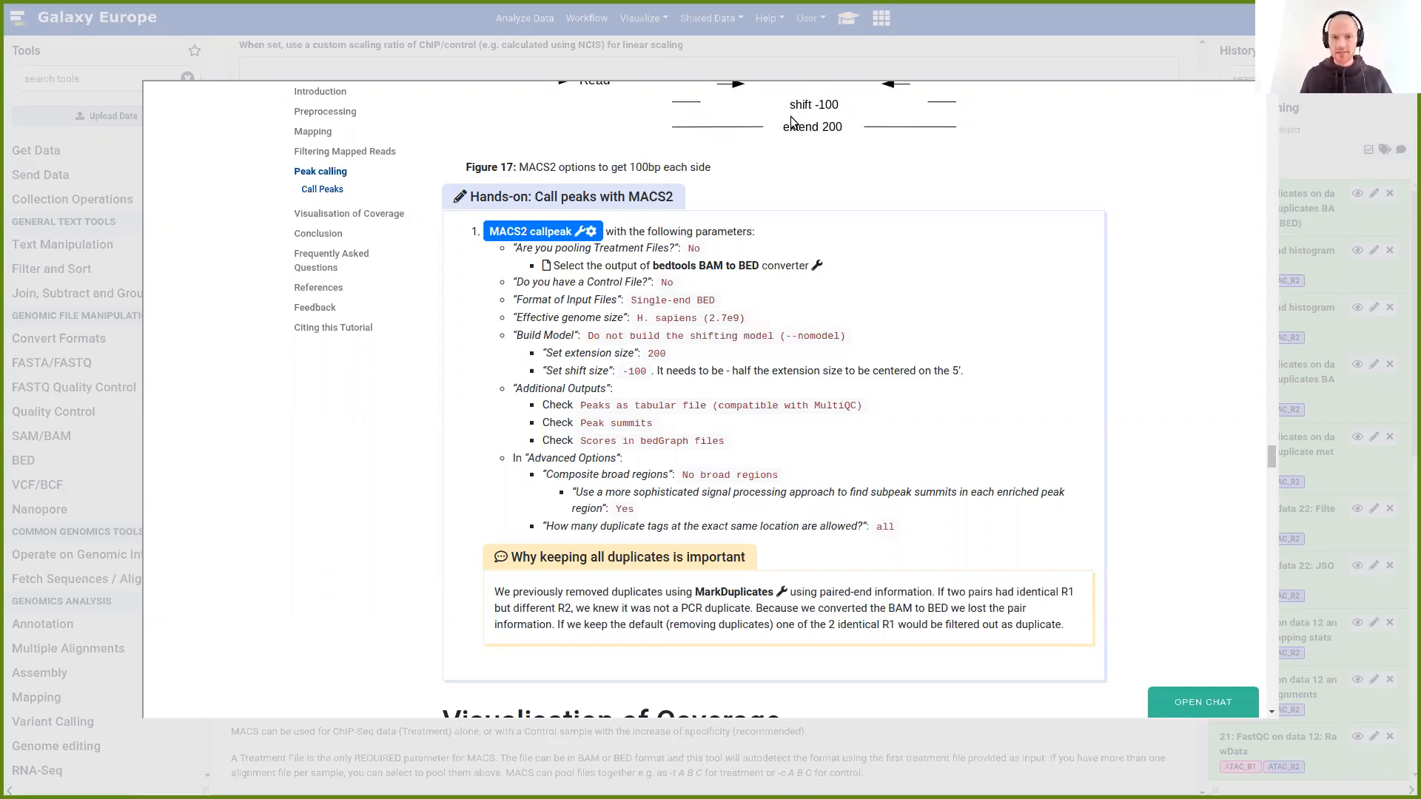
pyautogui.click(969, 55)
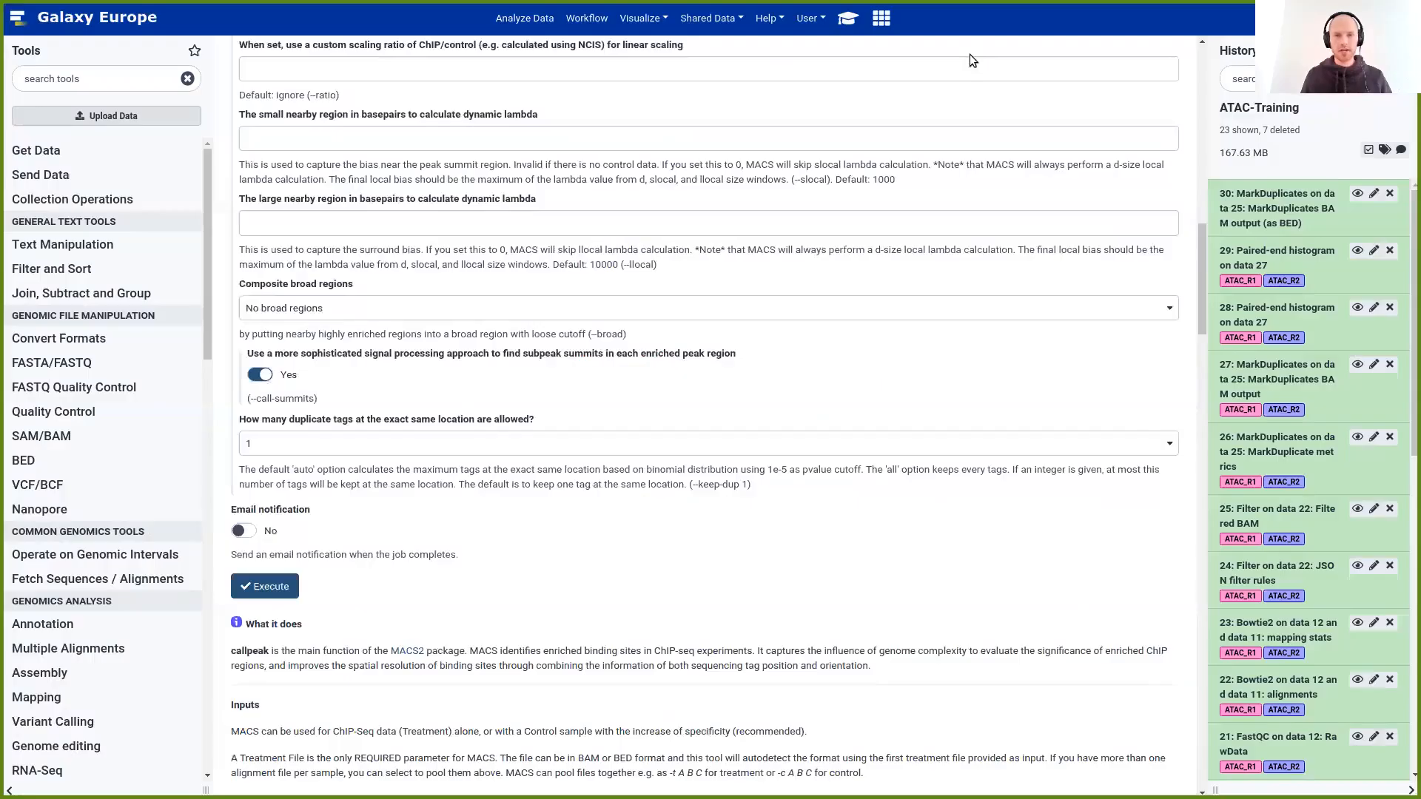
pyautogui.click(351, 450)
pyautogui.click(296, 515)
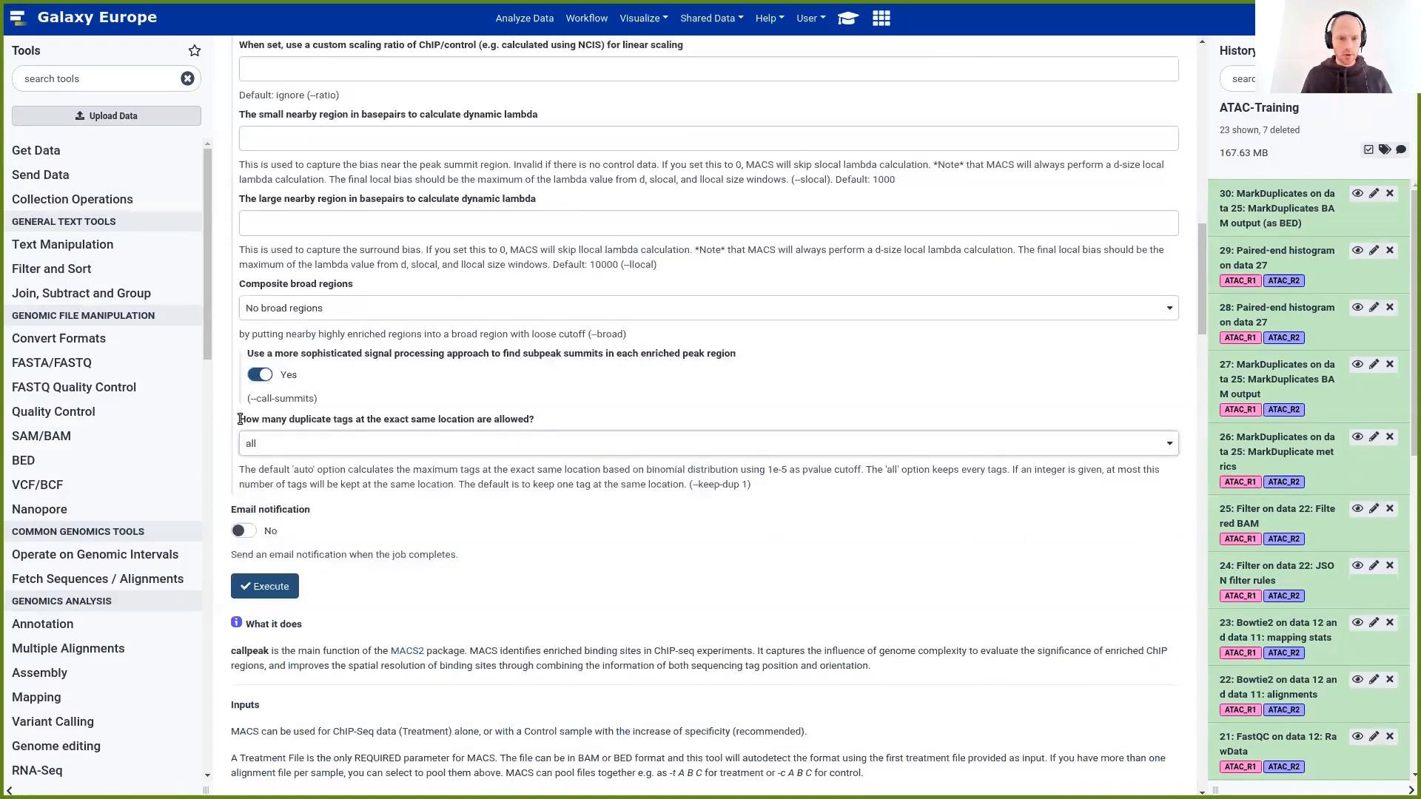
pyautogui.moveTo(240, 419); pyautogui.dragTo(547, 424)
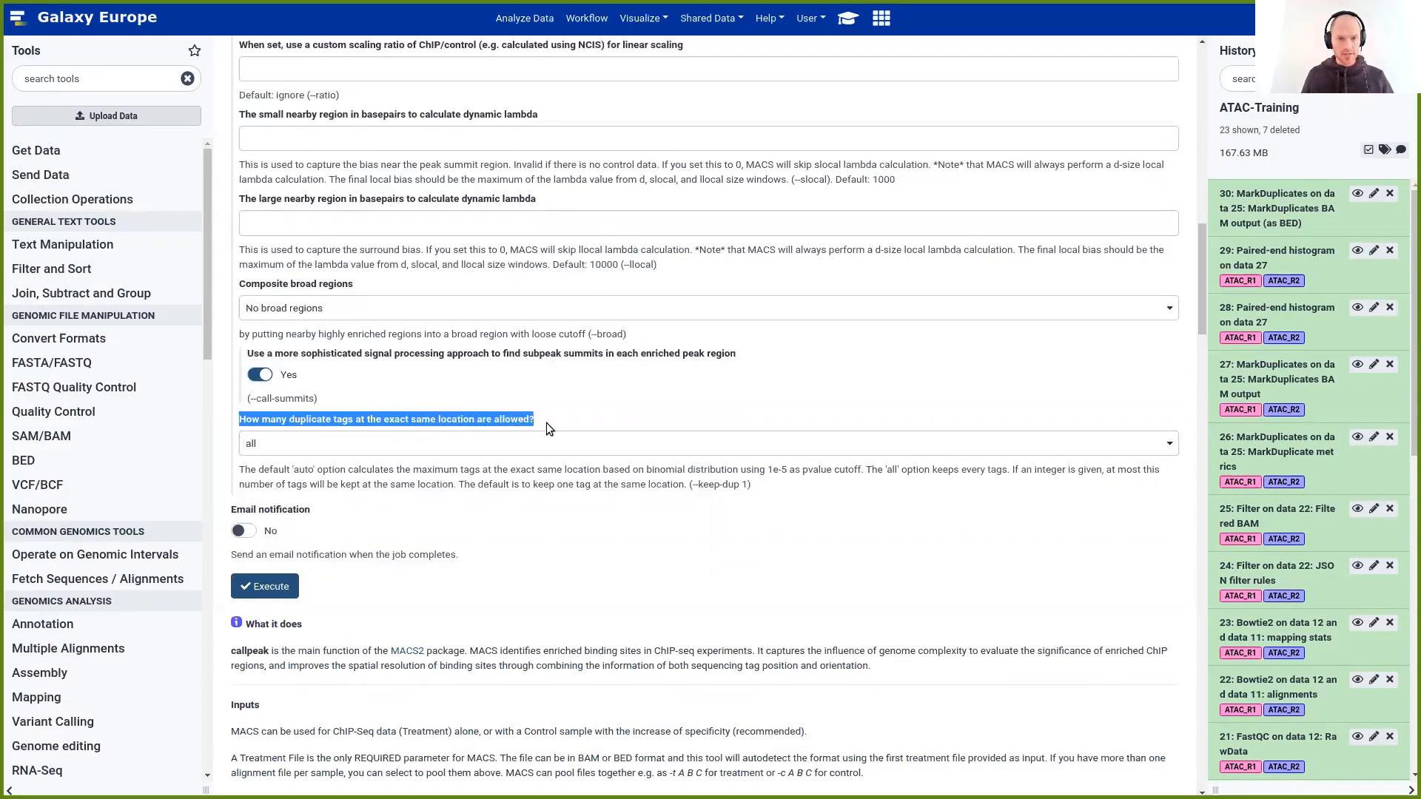
pyautogui.click(266, 448)
pyautogui.click(258, 514)
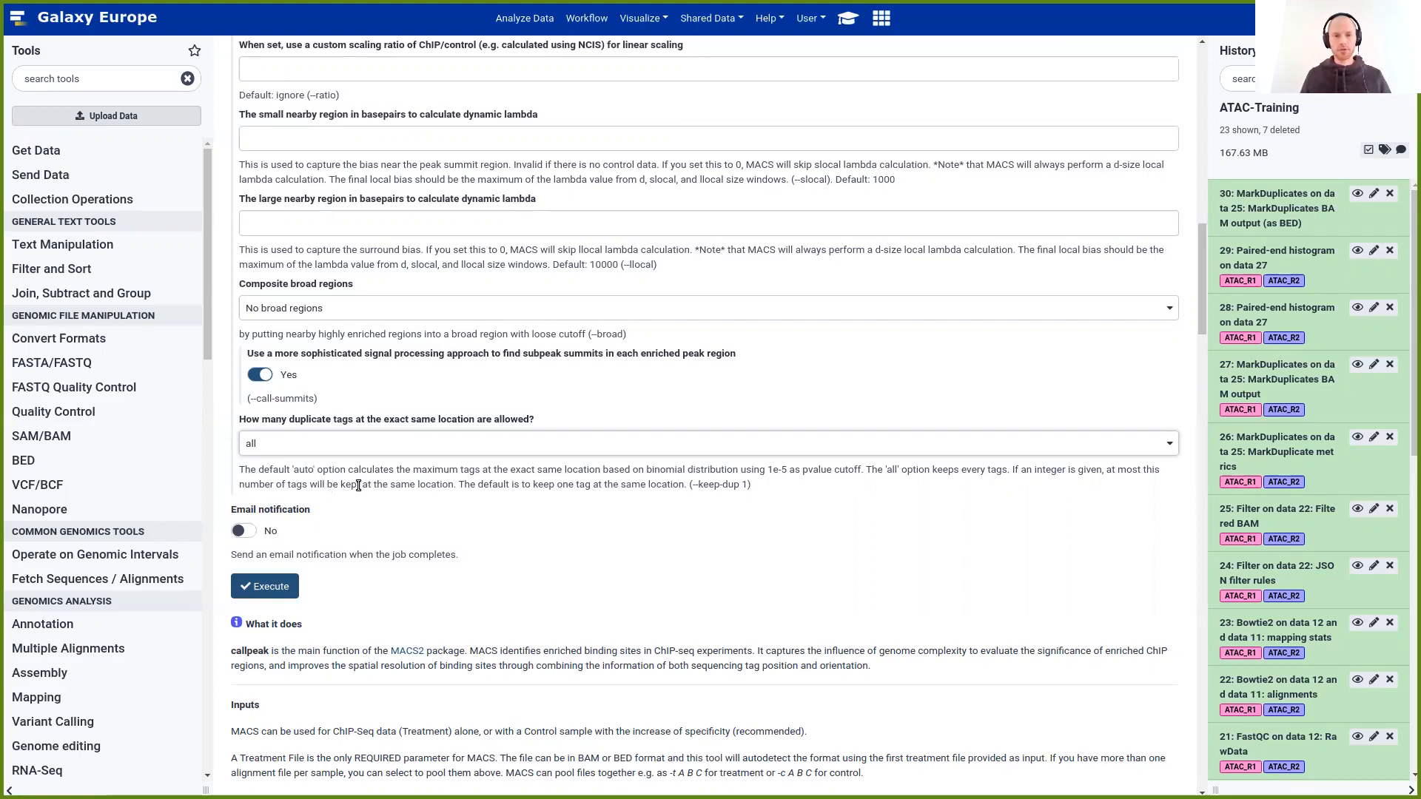
# Compare the settings with the tutorial once more and execute MACS2 callpeak
pyautogui.click(849, 18)
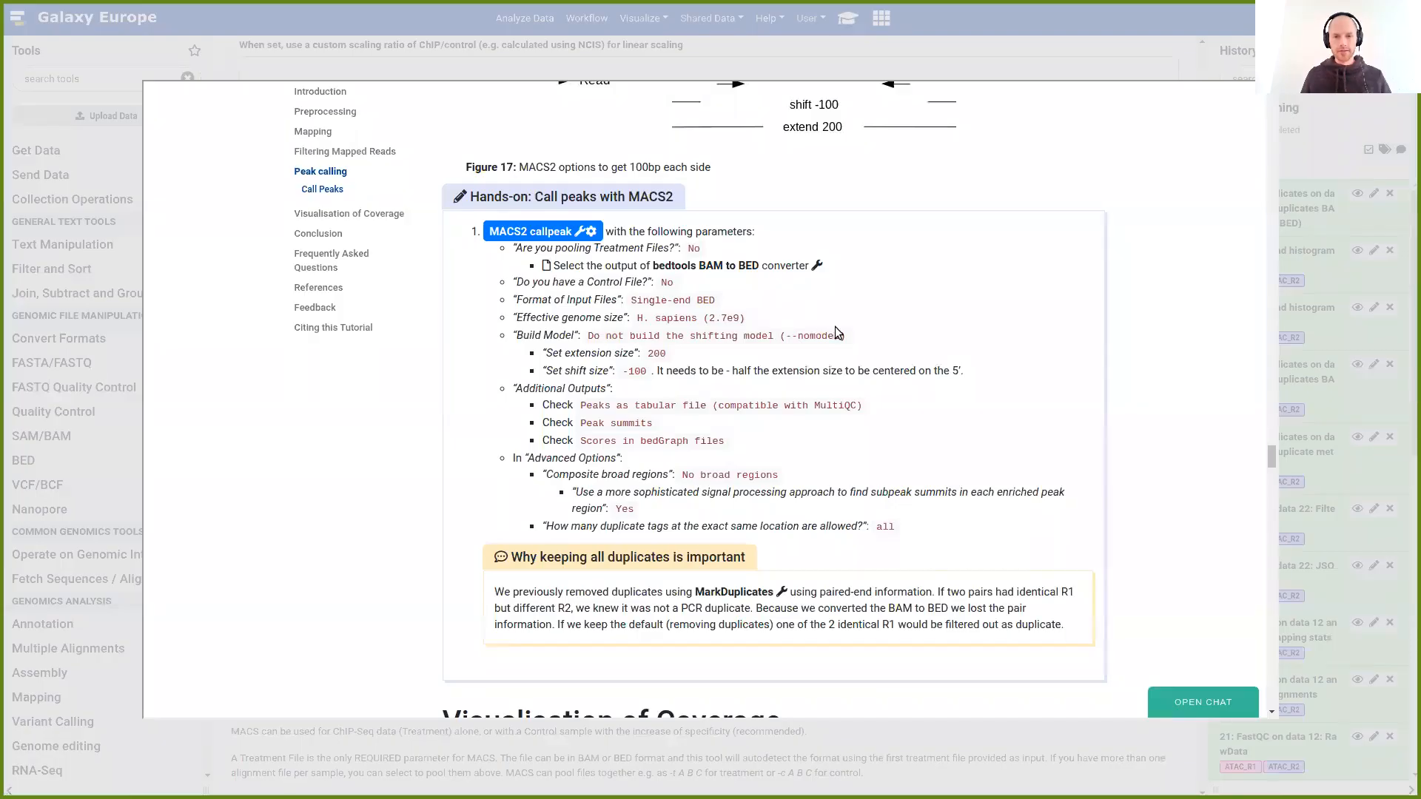
pyautogui.scroll(-3, 838, 334)
pyautogui.click(1020, 66)
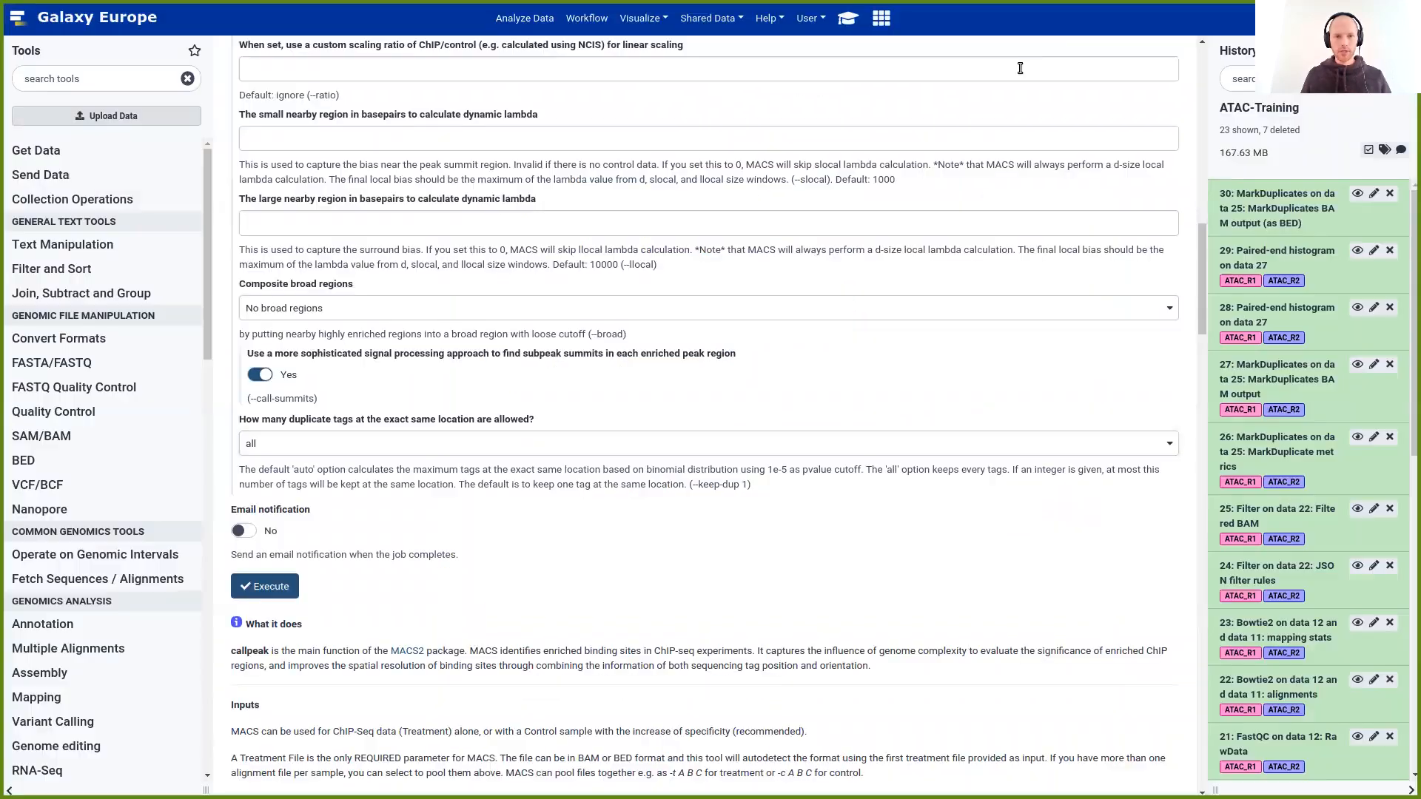
pyautogui.click(273, 589)
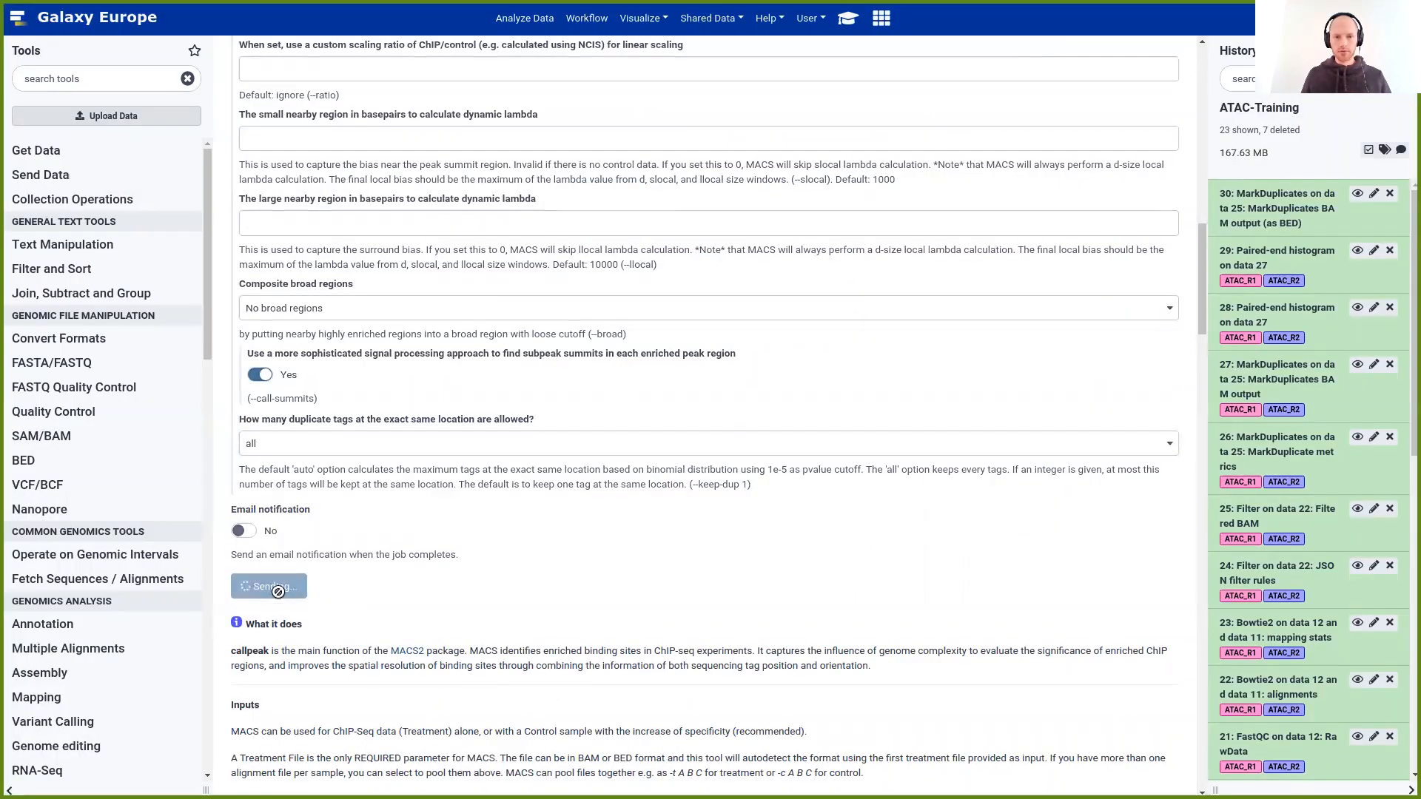
# Open the Filter tool from the tutorial's section on intergenic chr22 CTCF peaks and choose ENCFF933NTR.bed.gz as the dataset to filter
pyautogui.click(844, 17)
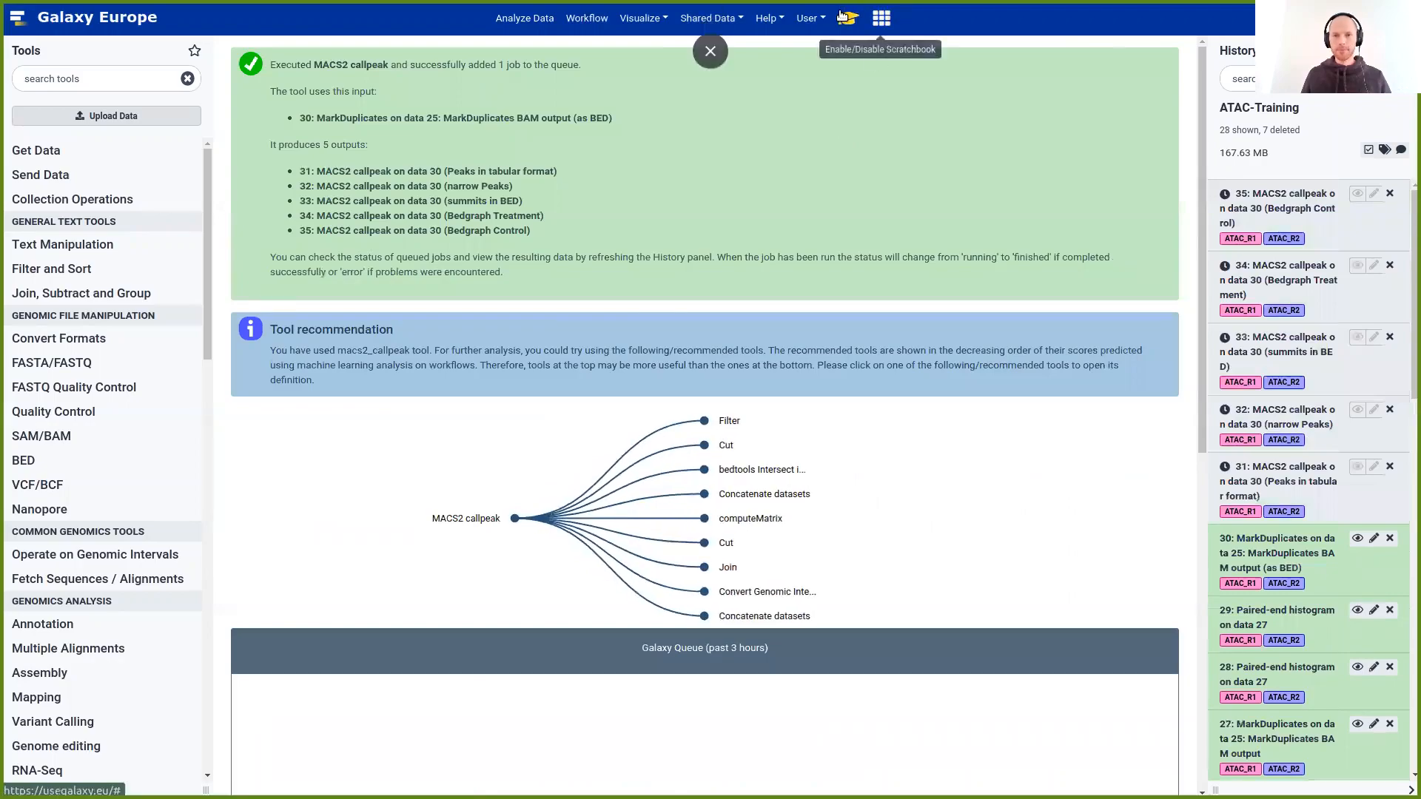
pyautogui.scroll(-3, 884, 161)
pyautogui.click(1079, 12)
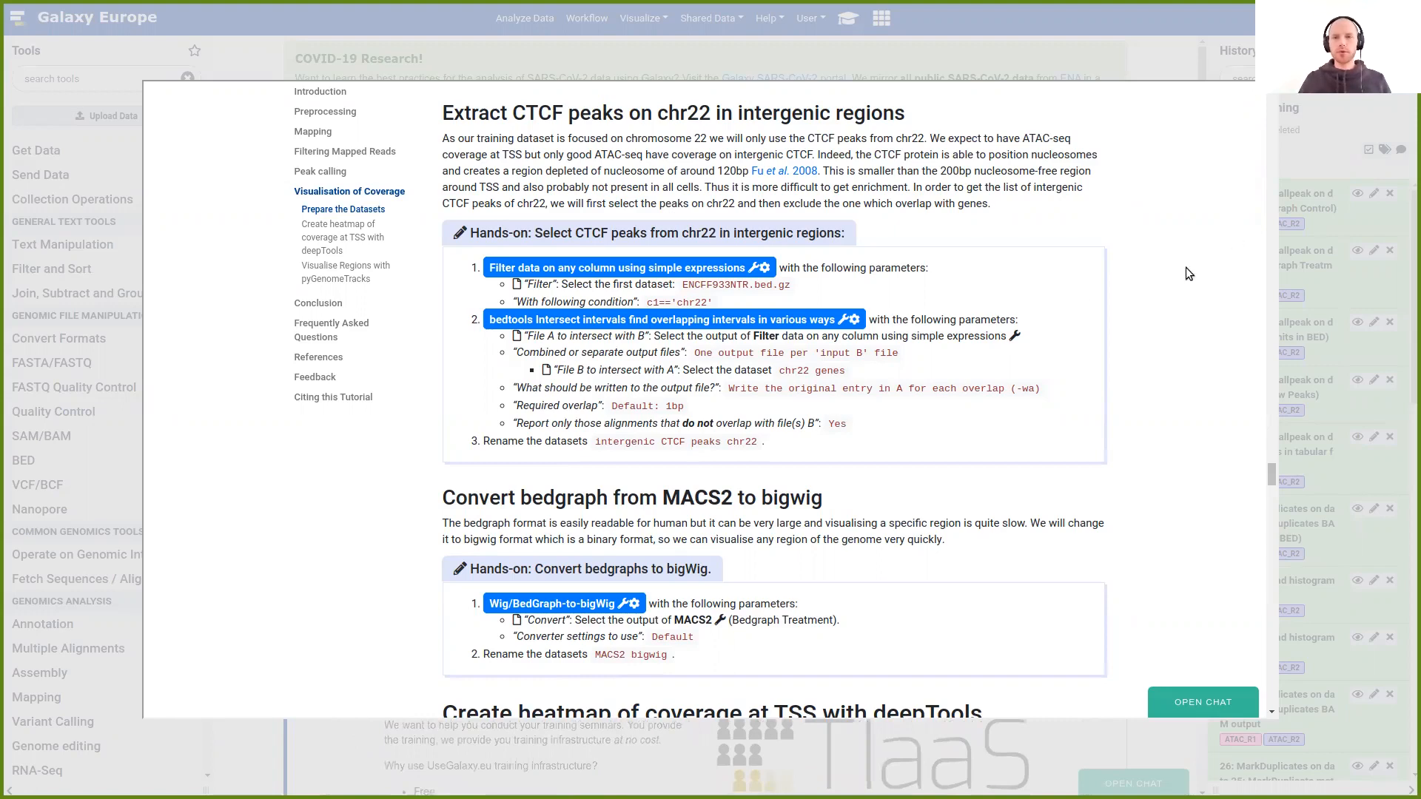
pyautogui.scroll(3, 1084, 304)
pyautogui.scroll(-1, 1097, 323)
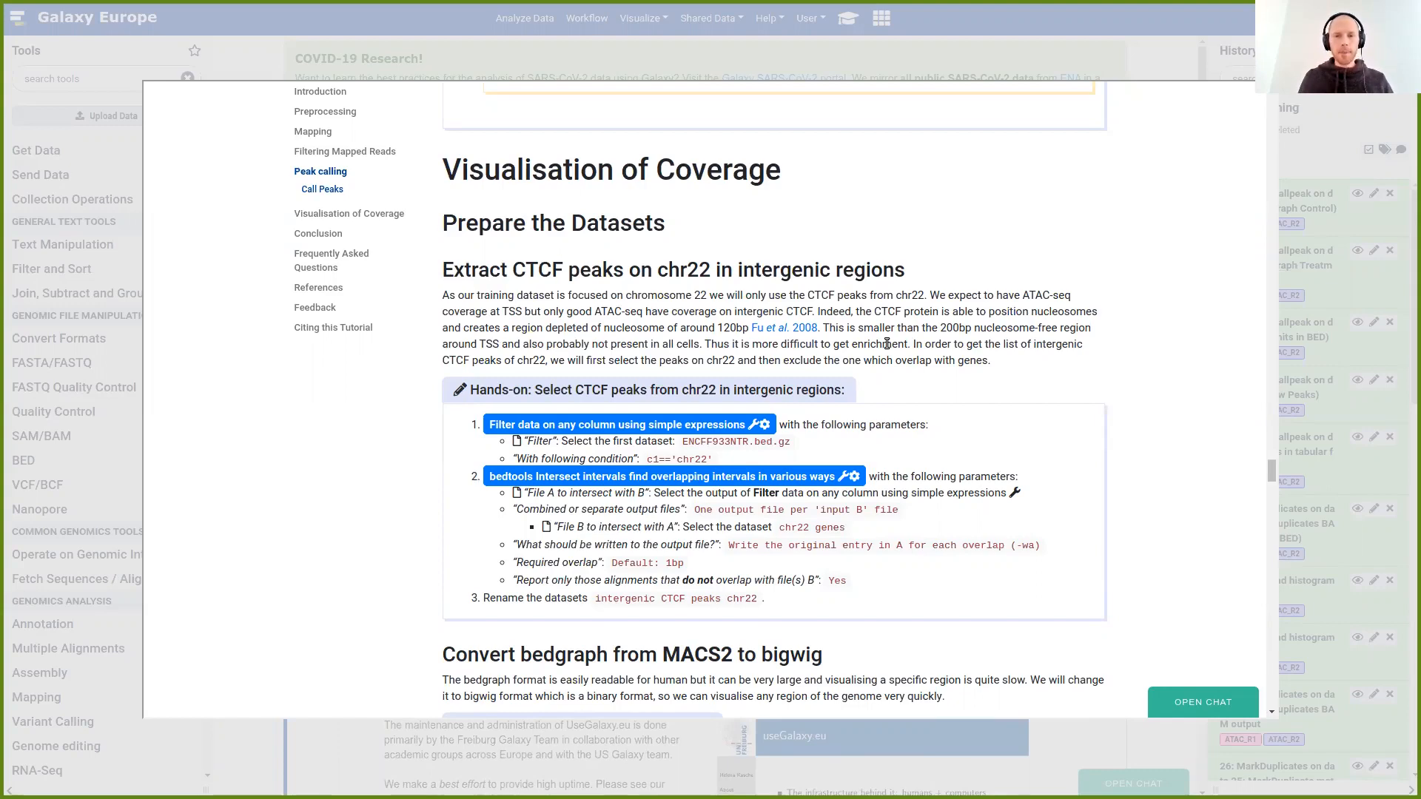
pyautogui.scroll(-1, 928, 360)
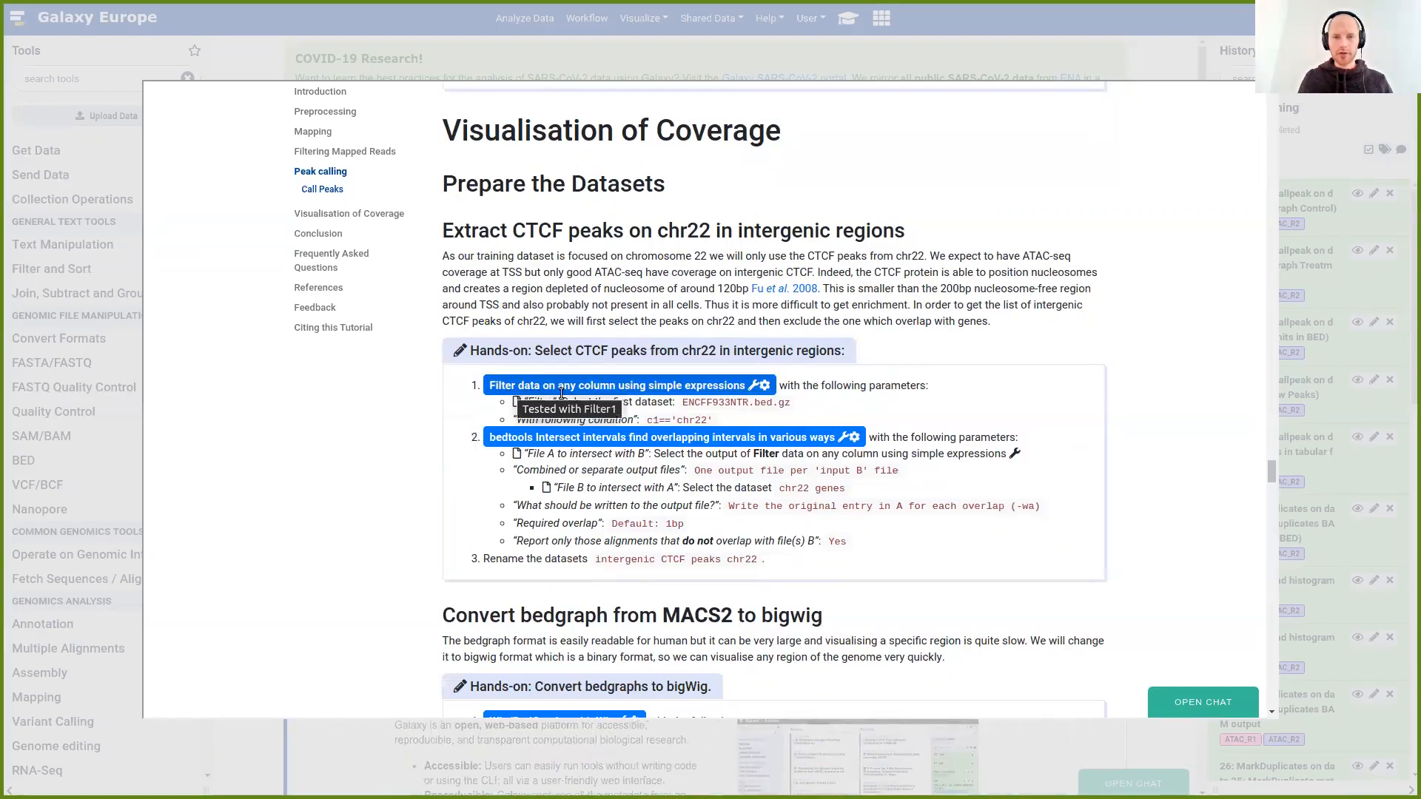
pyautogui.click(678, 384)
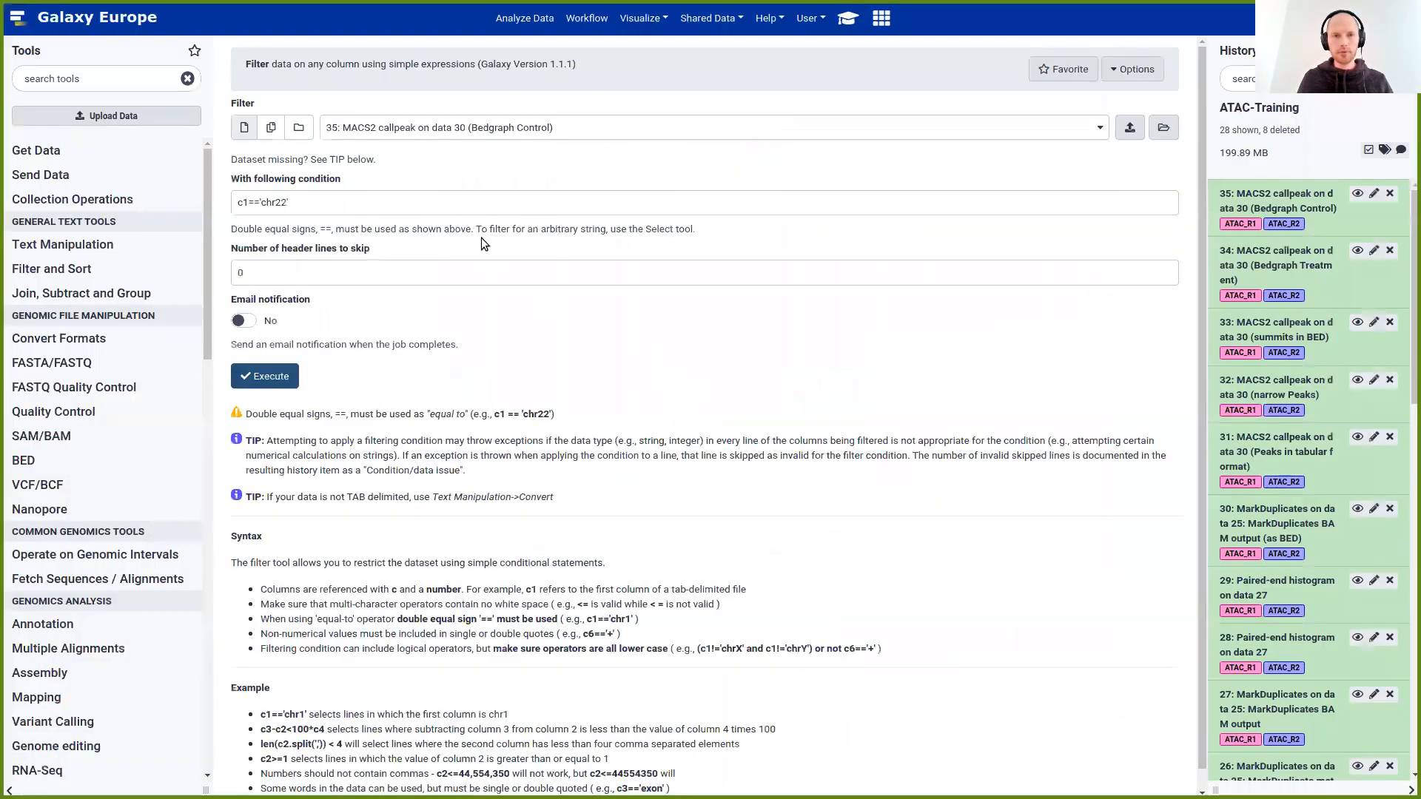
pyautogui.click(456, 128)
pyautogui.scroll(-5, 494, 256)
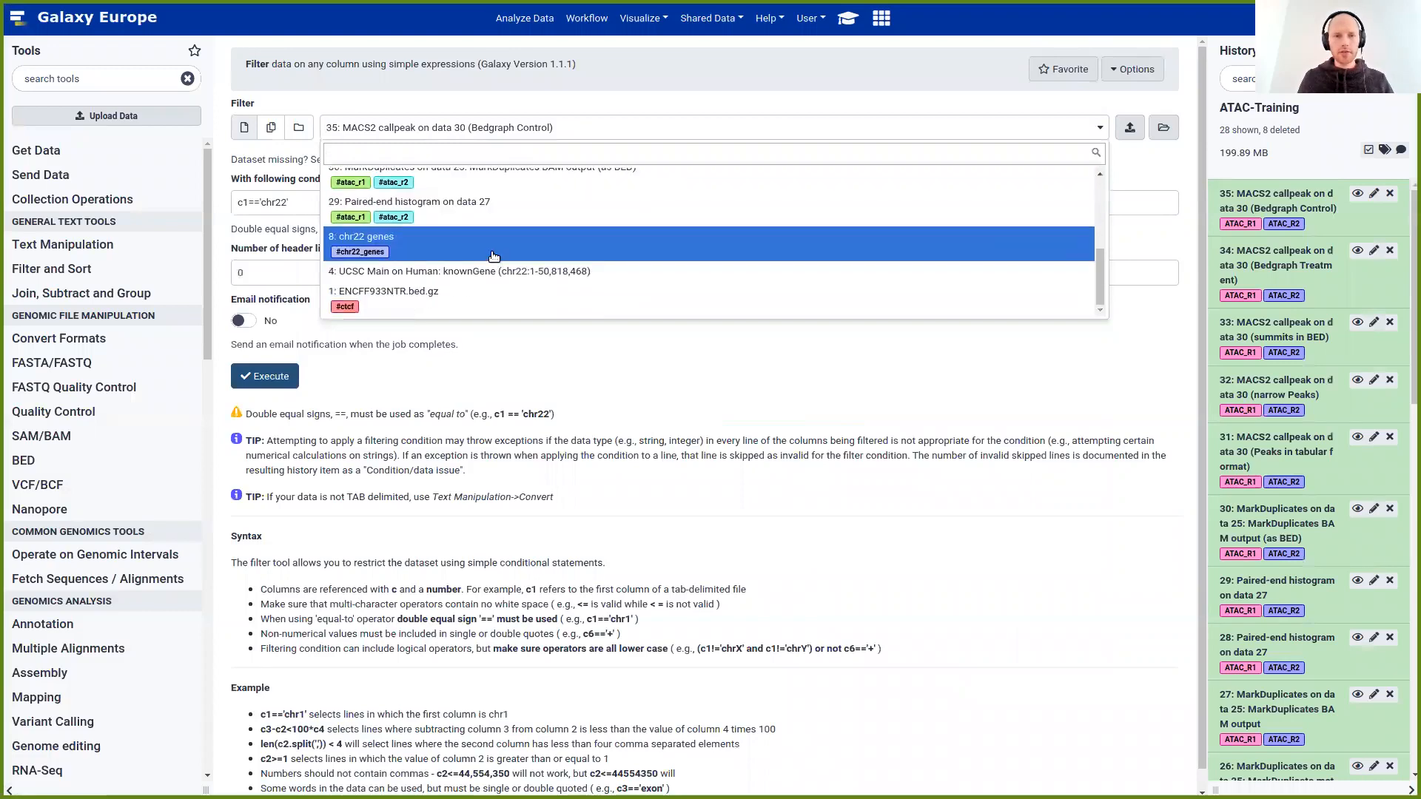
pyautogui.click(448, 306)
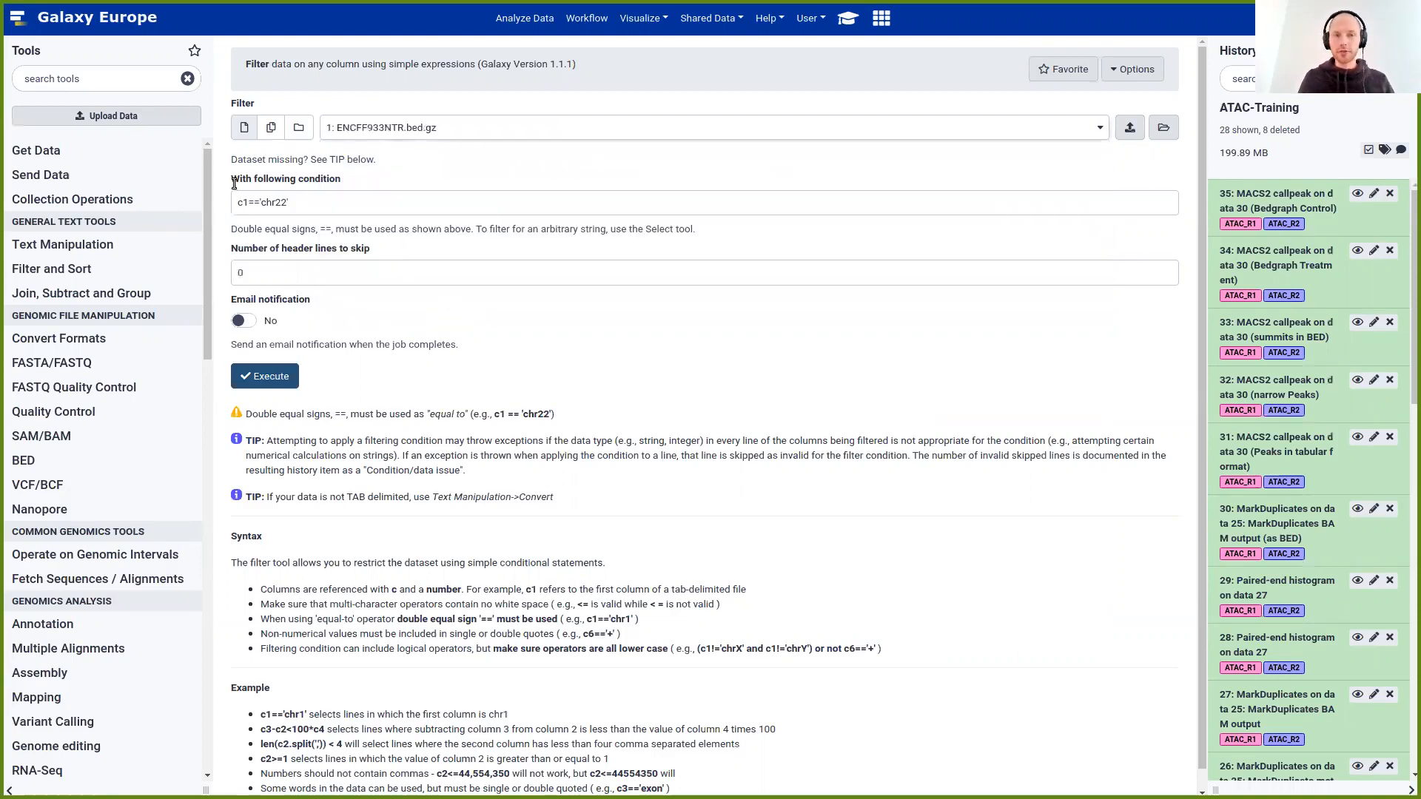
# Examine the filter condition c1=='chr22' and its reference to the first column
pyautogui.moveTo(234, 183); pyautogui.dragTo(342, 185)
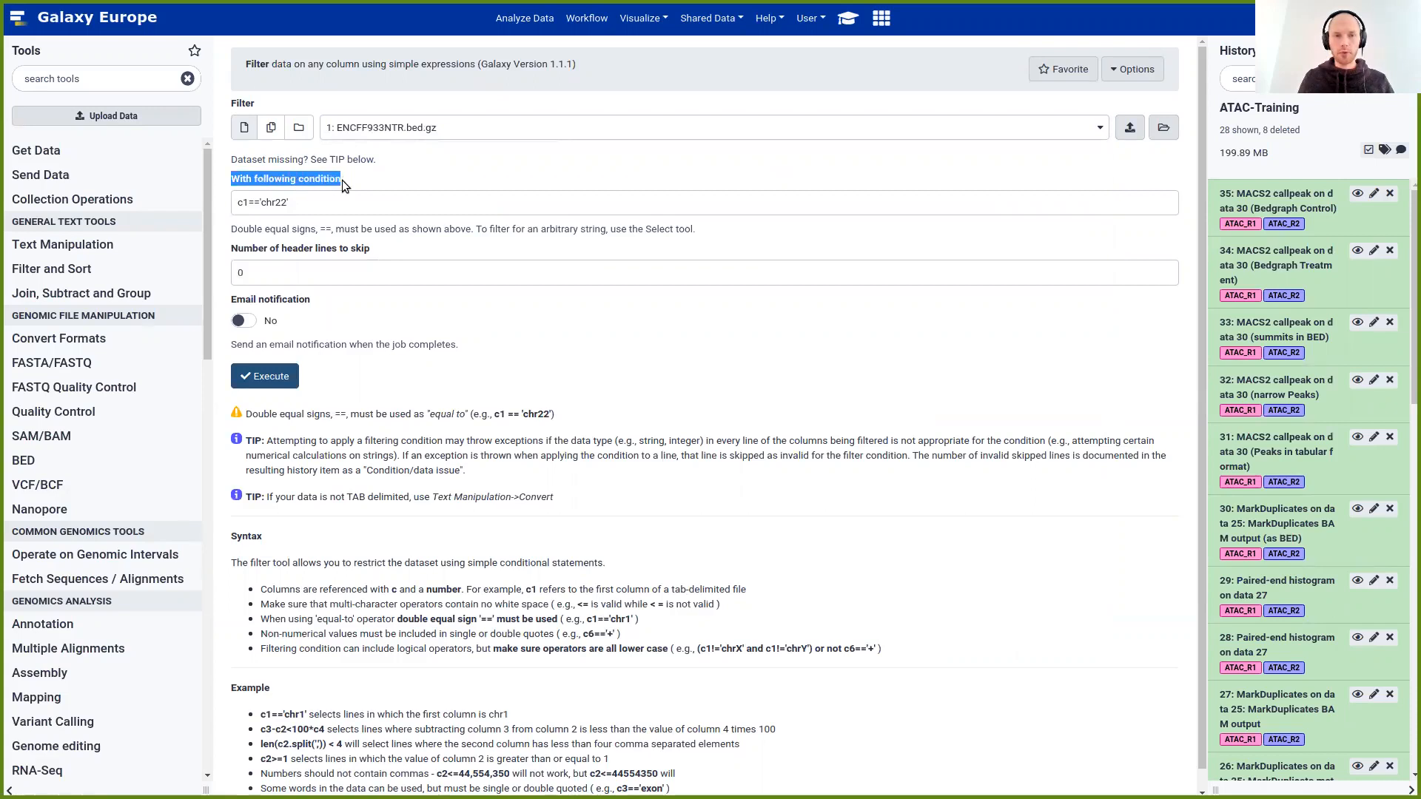
pyautogui.click(300, 204)
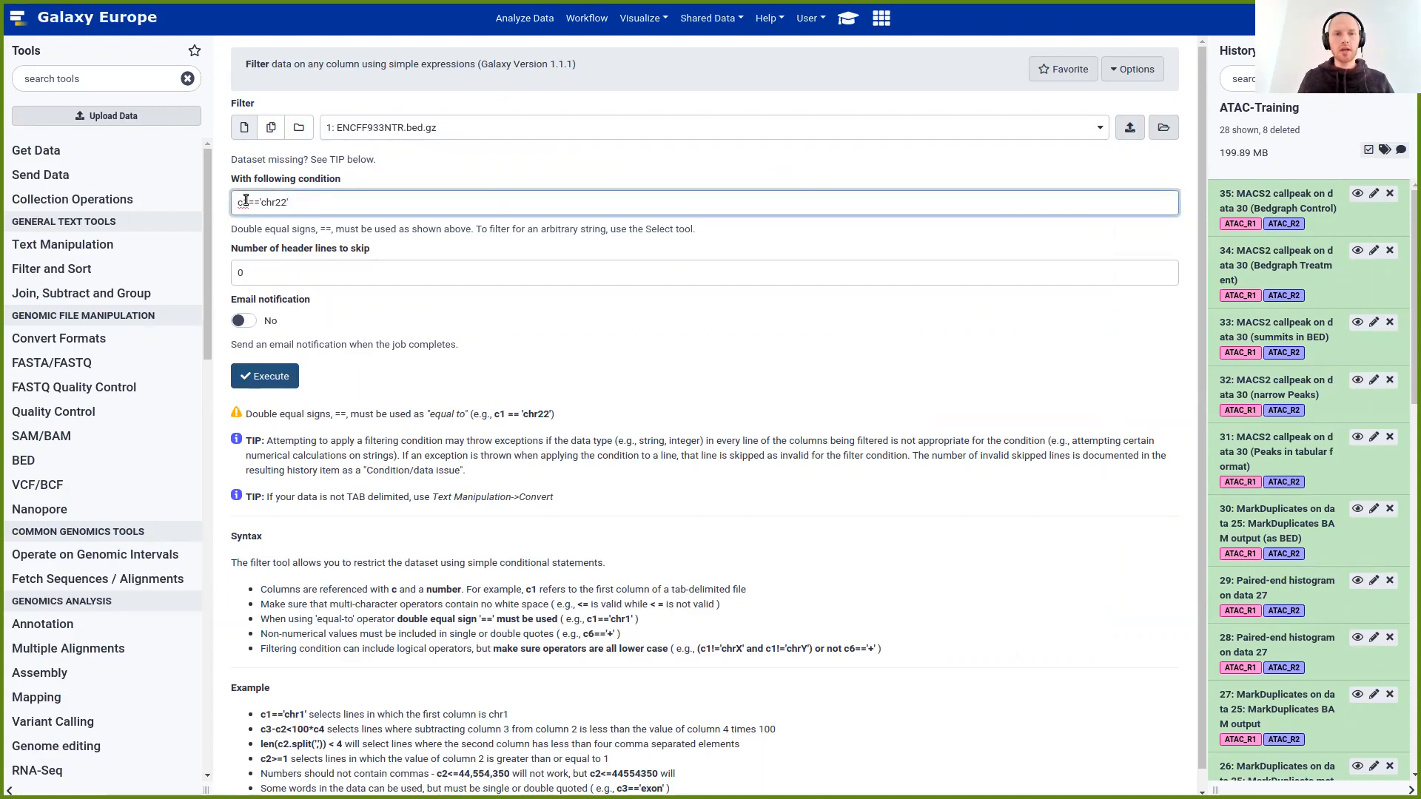
pyautogui.moveTo(235, 203); pyautogui.dragTo(249, 204)
pyautogui.click(248, 203)
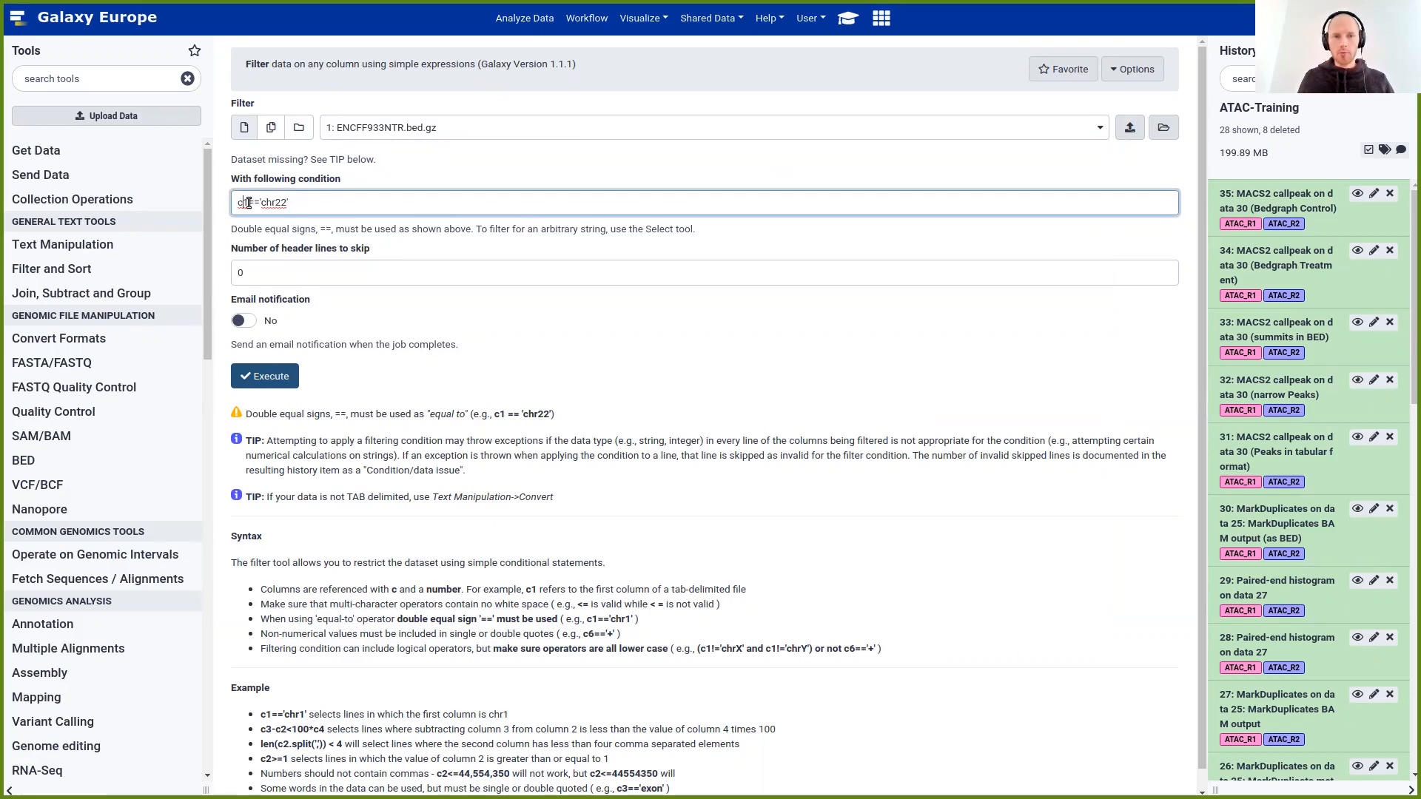
# Check the condition c1=='chr22' and execute the Filter on ENCFF933NTR.bed.gz
pyautogui.moveTo(251, 203); pyautogui.dragTo(305, 206)
pyautogui.click(311, 203)
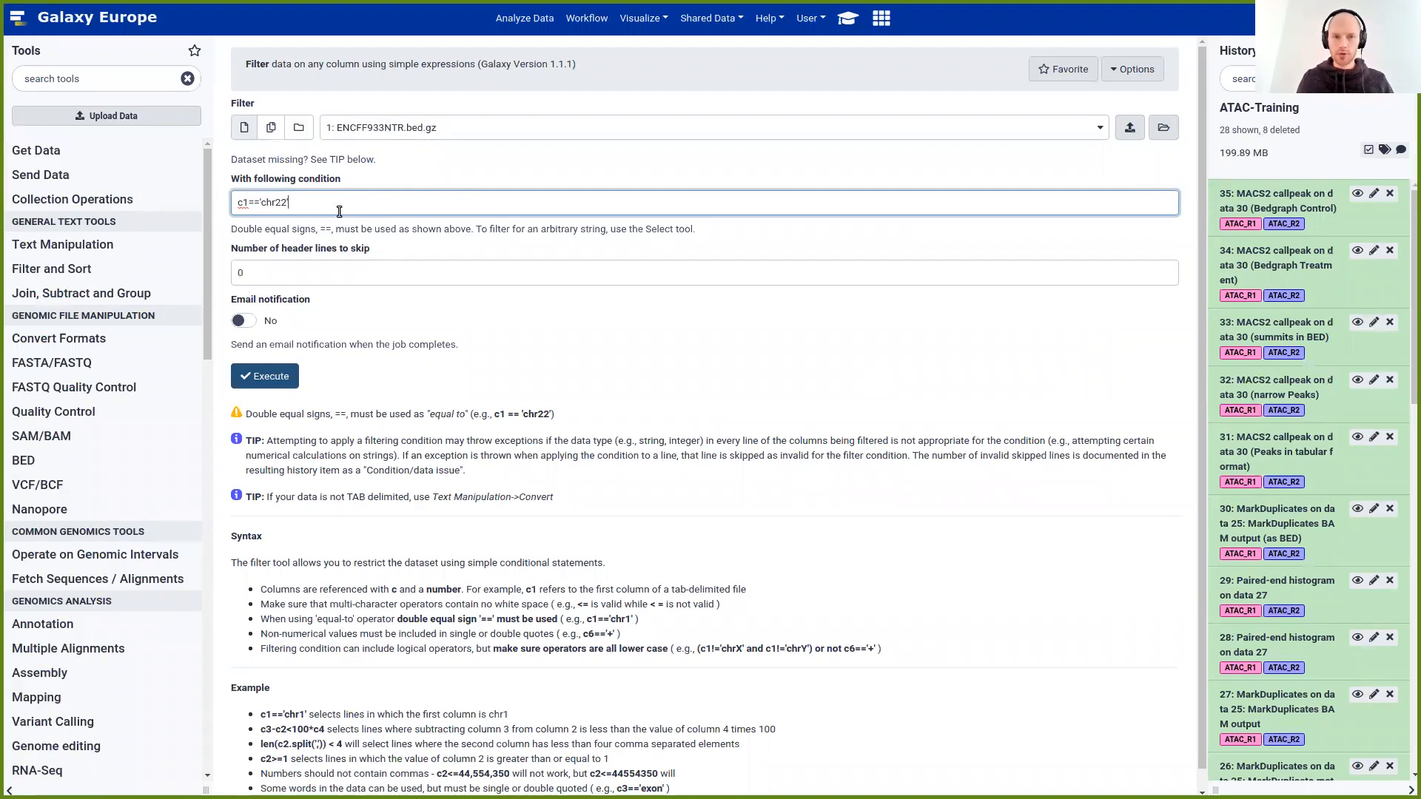
pyautogui.click(287, 381)
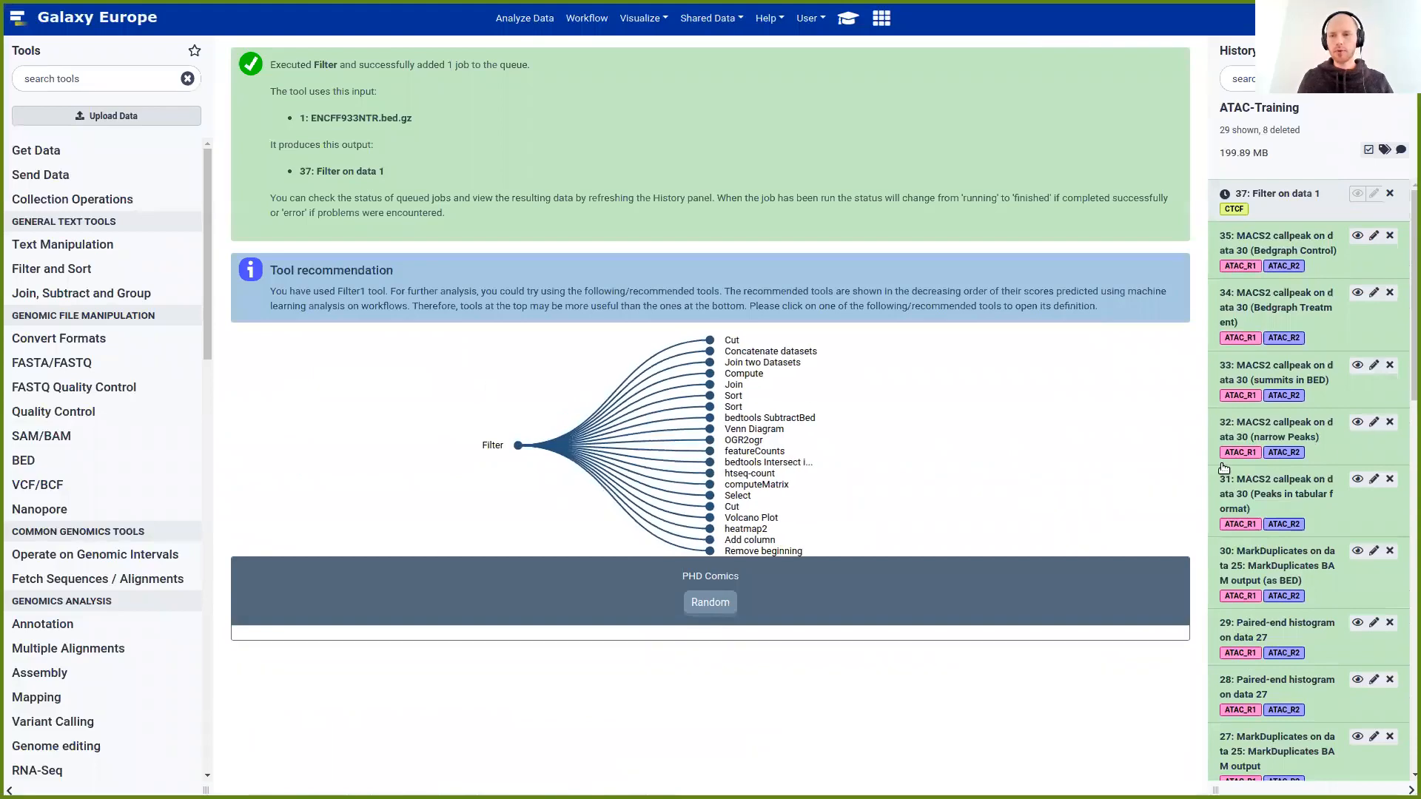
# View the contents of the ENCFF933NTR.bed.gz dataset and examine its first column, Chrom, which the filter condition refers to
pyautogui.moveTo(1409, 288); pyautogui.dragTo(1408, 685)
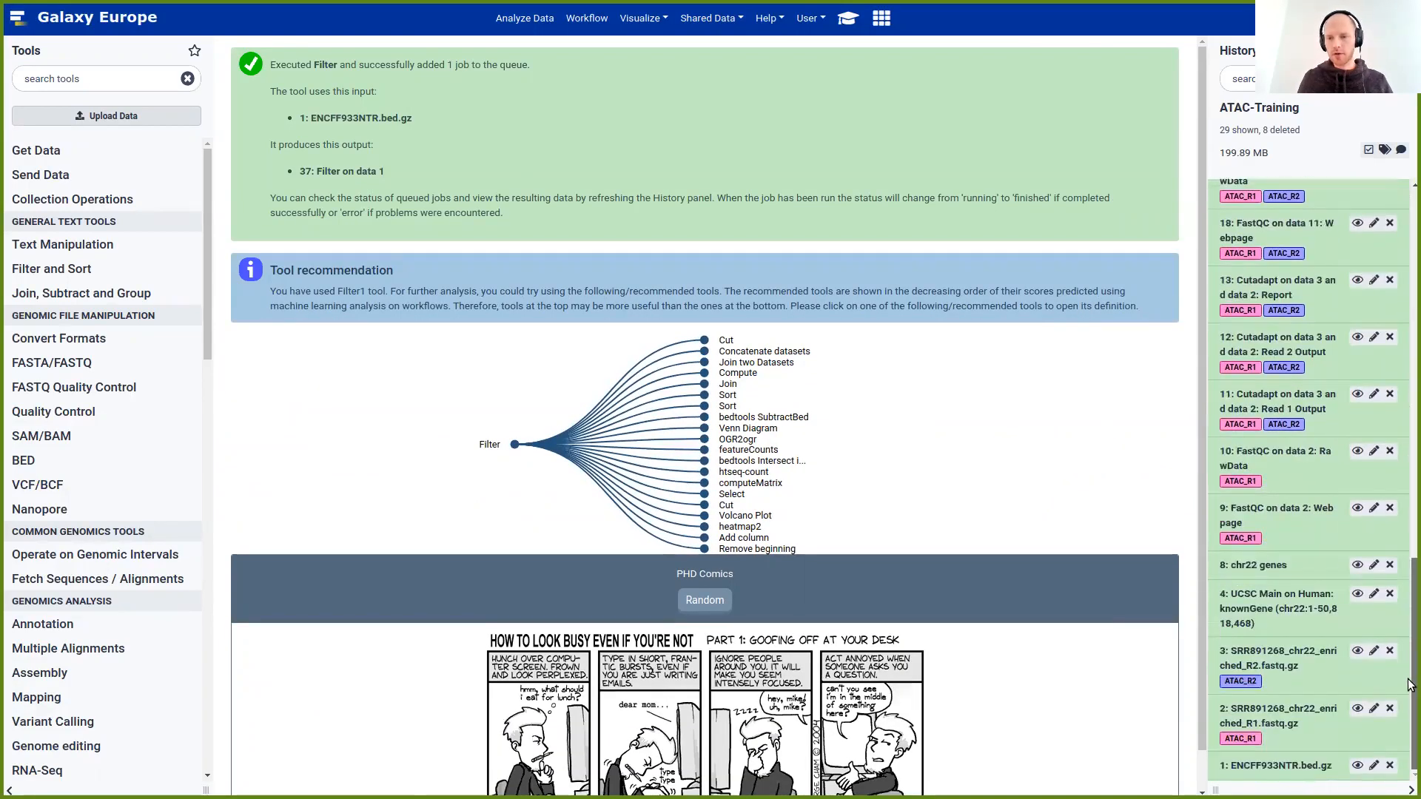
pyautogui.click(1358, 767)
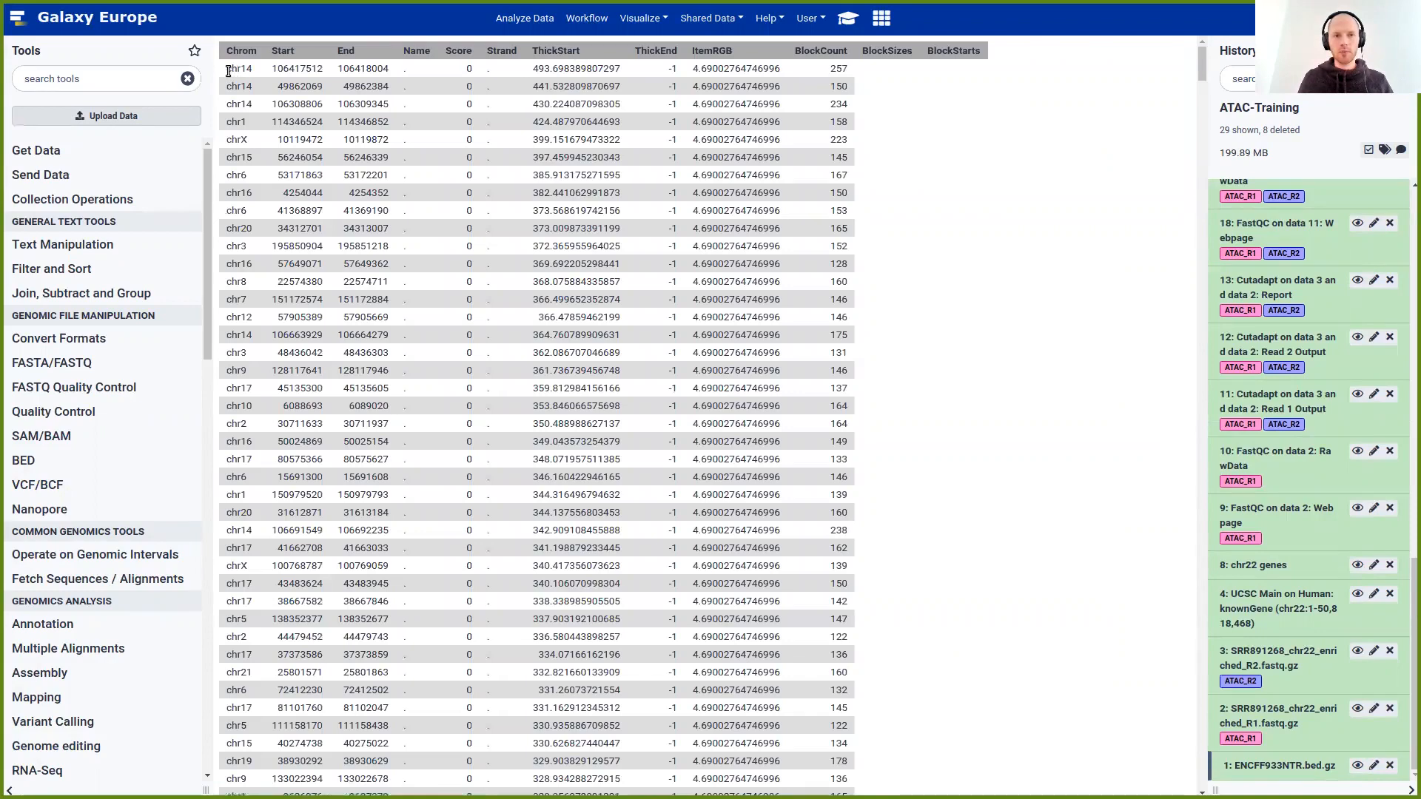
pyautogui.moveTo(226, 69); pyautogui.dragTo(243, 69)
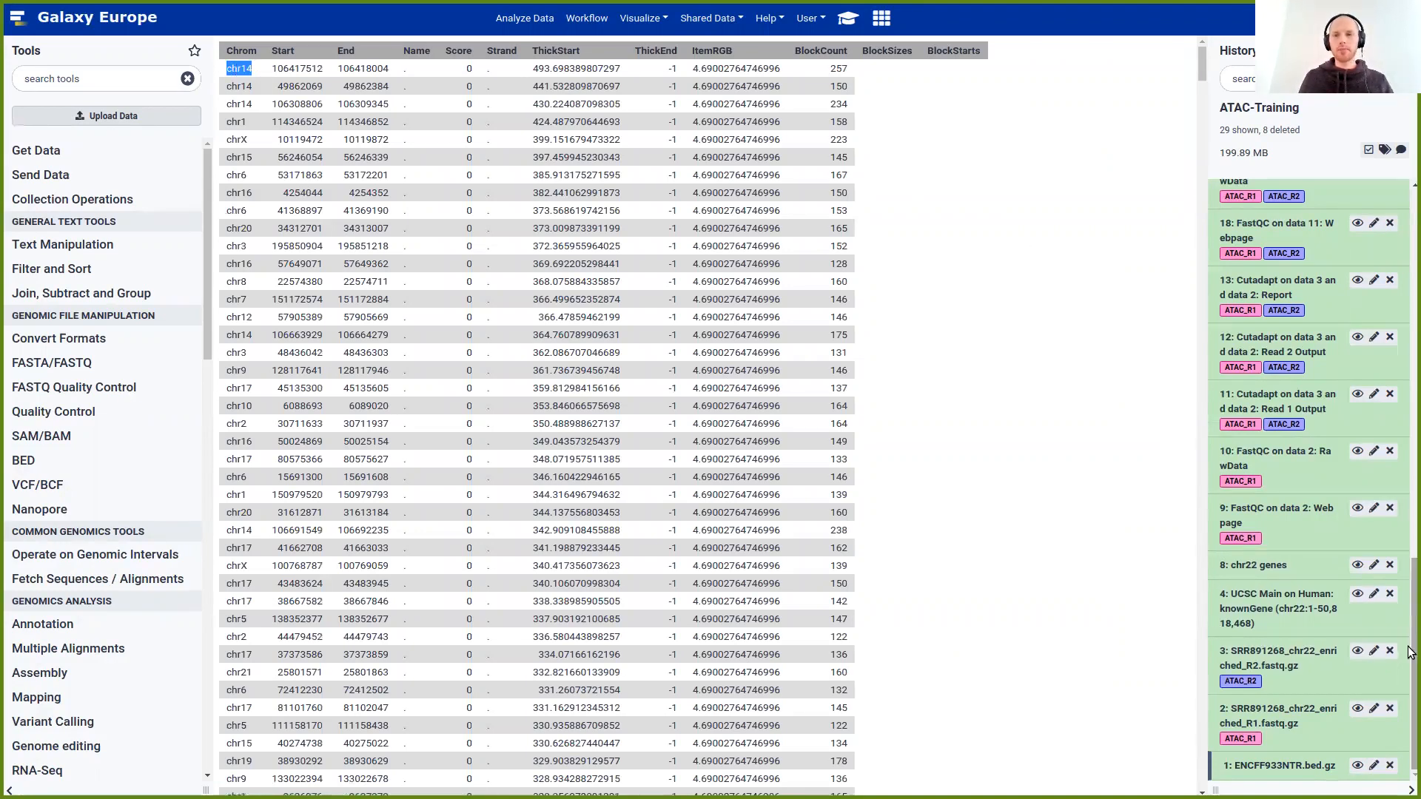
pyautogui.moveTo(1413, 681); pyautogui.dragTo(1410, 292)
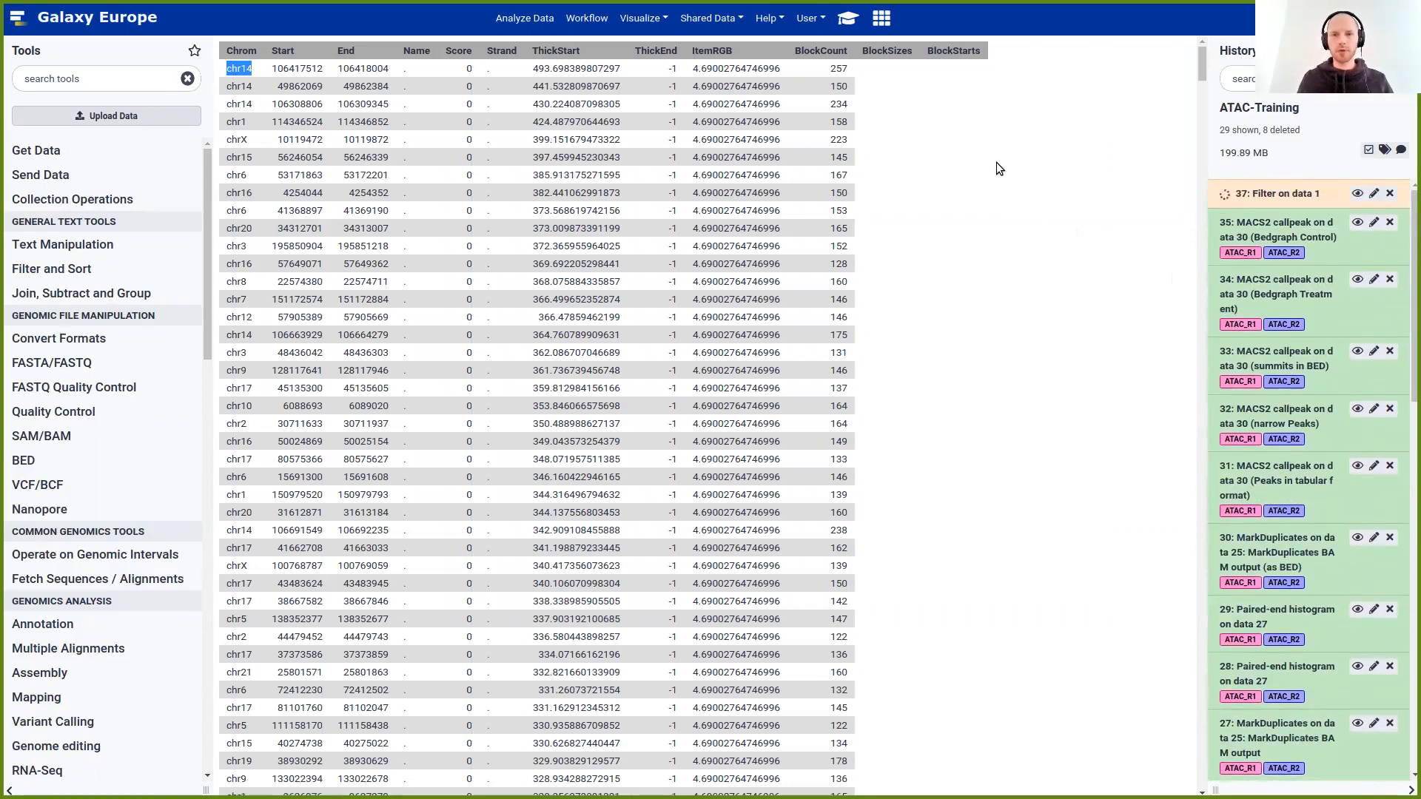
# Open bedtools Intersect intervals from the tutorial, with "Filter on data 1" as file A and "chr22 genes" as file B
pyautogui.click(849, 20)
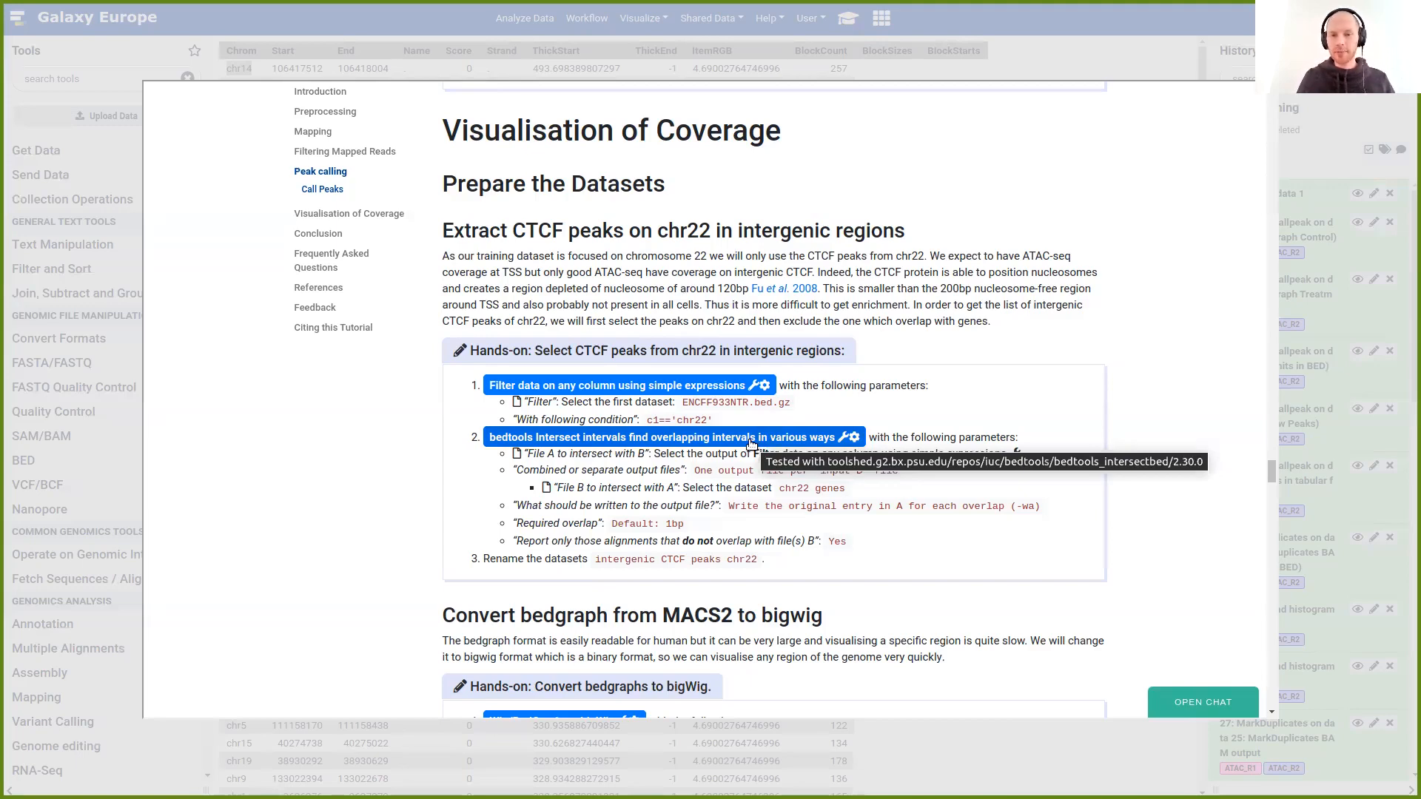
pyautogui.click(744, 438)
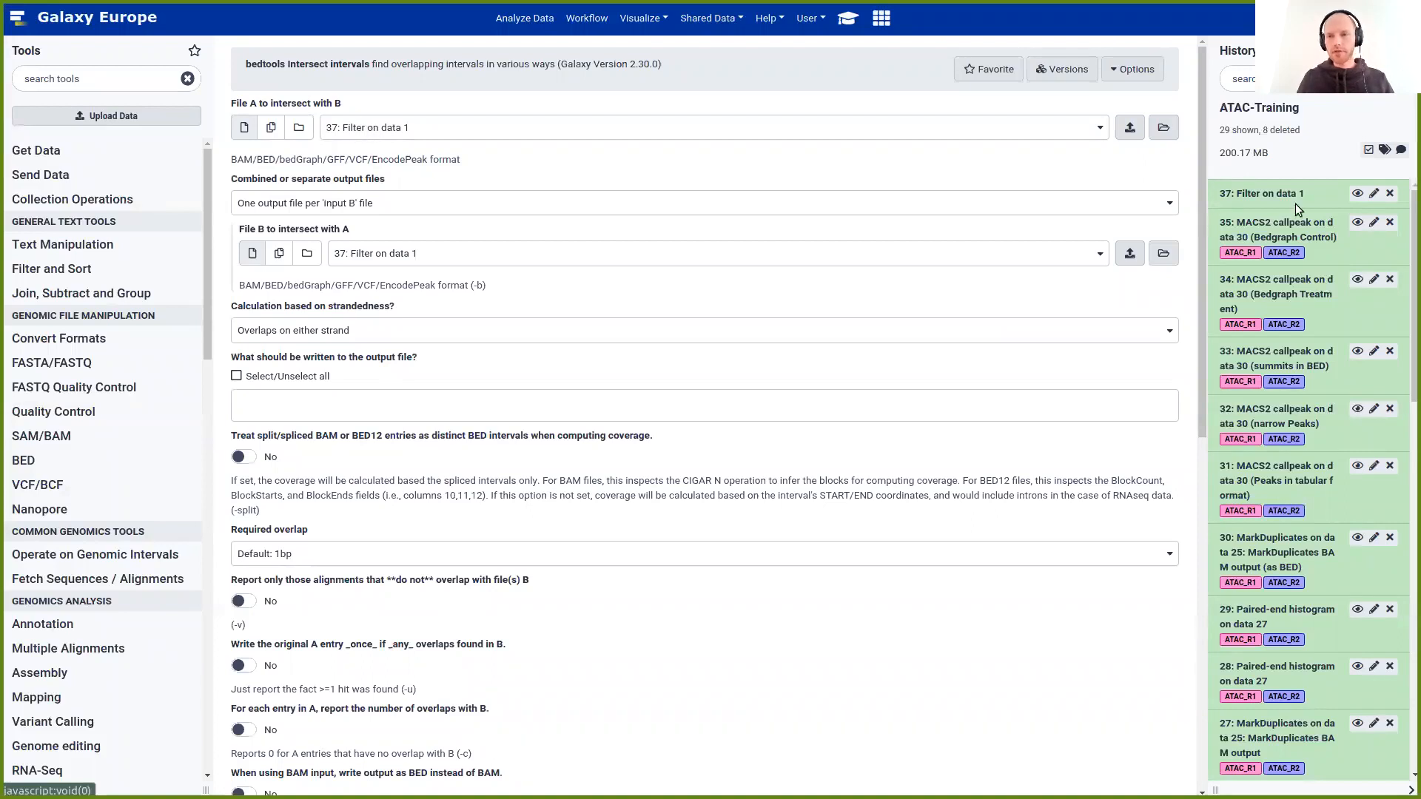
pyautogui.click(382, 127)
pyautogui.click(382, 189)
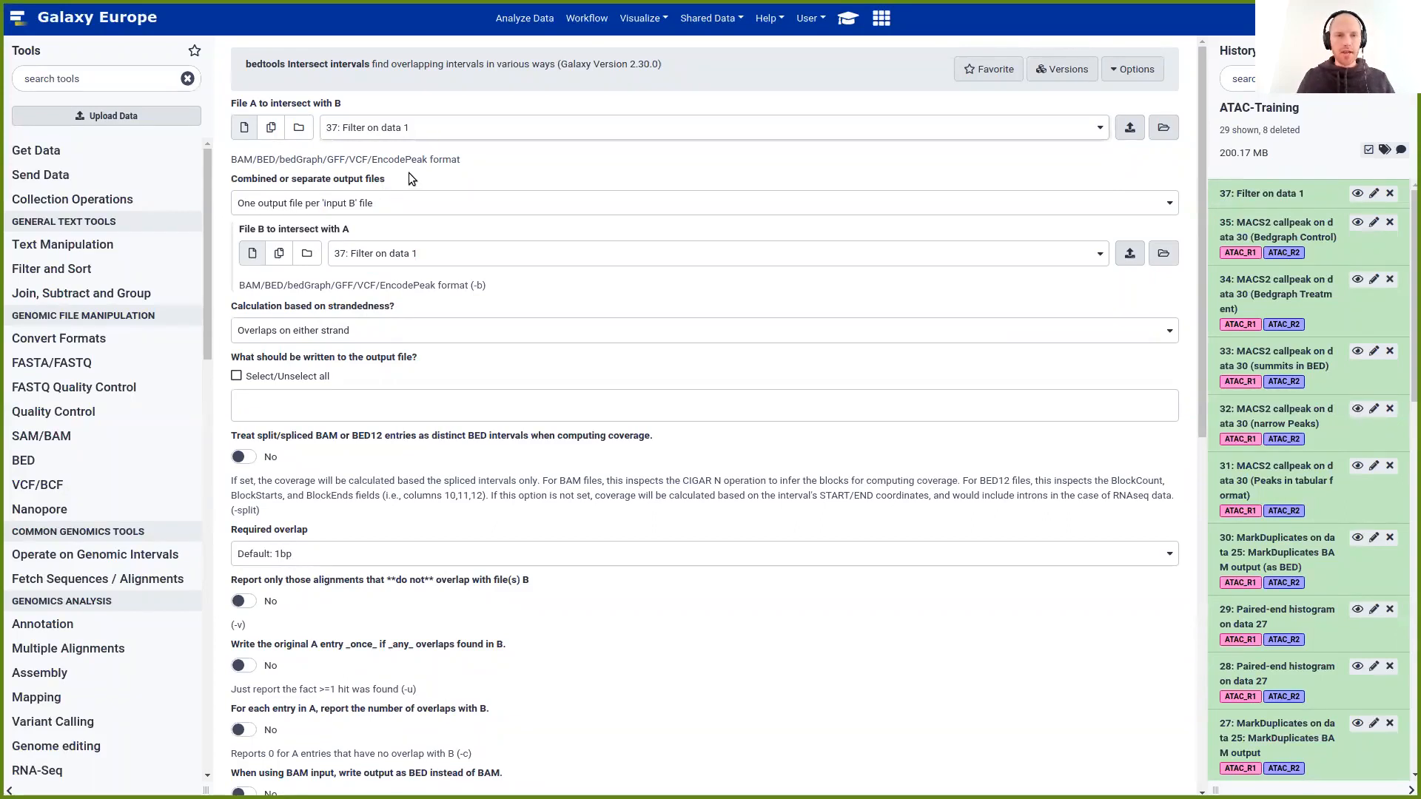
pyautogui.moveTo(237, 234); pyautogui.dragTo(370, 233)
pyautogui.click(414, 255)
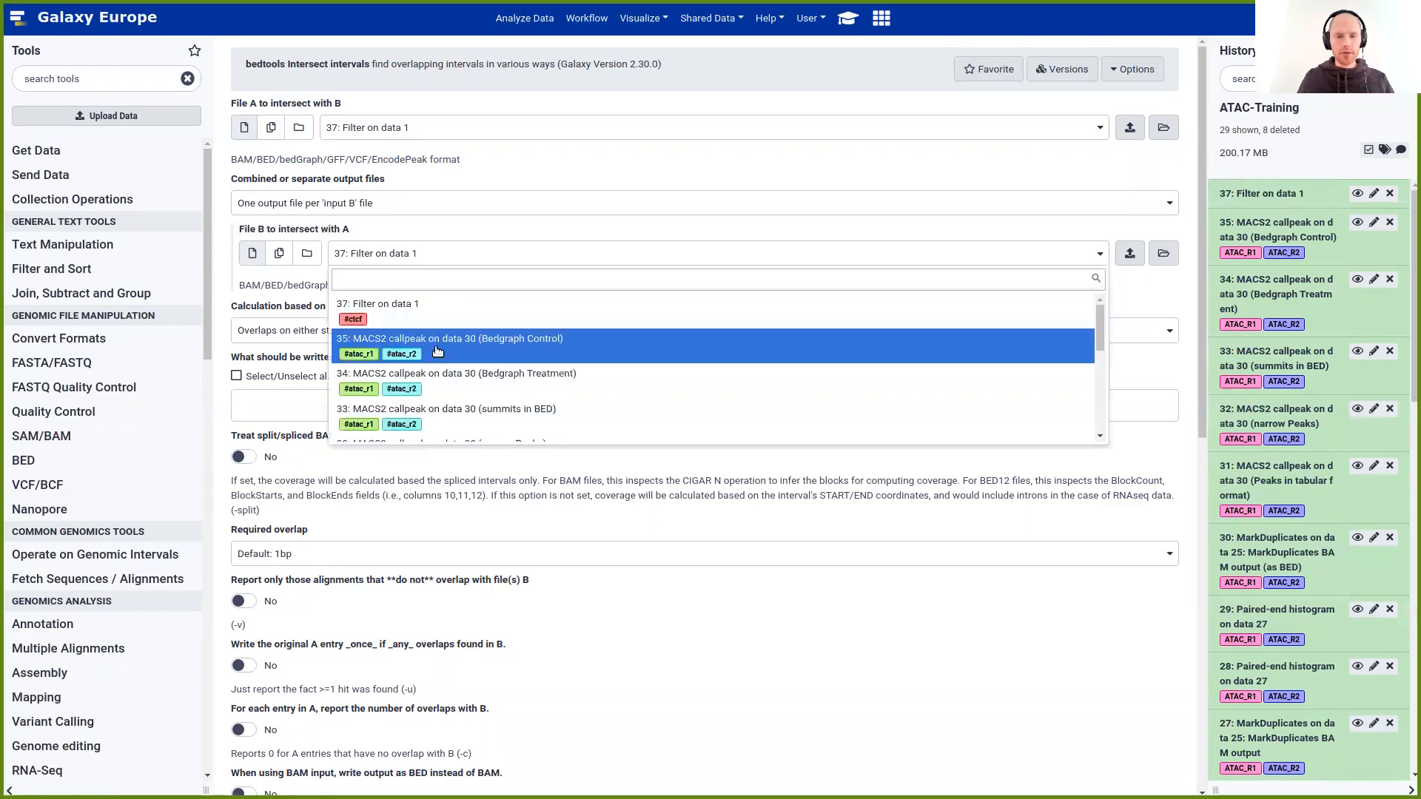
pyautogui.scroll(-5, 446, 361)
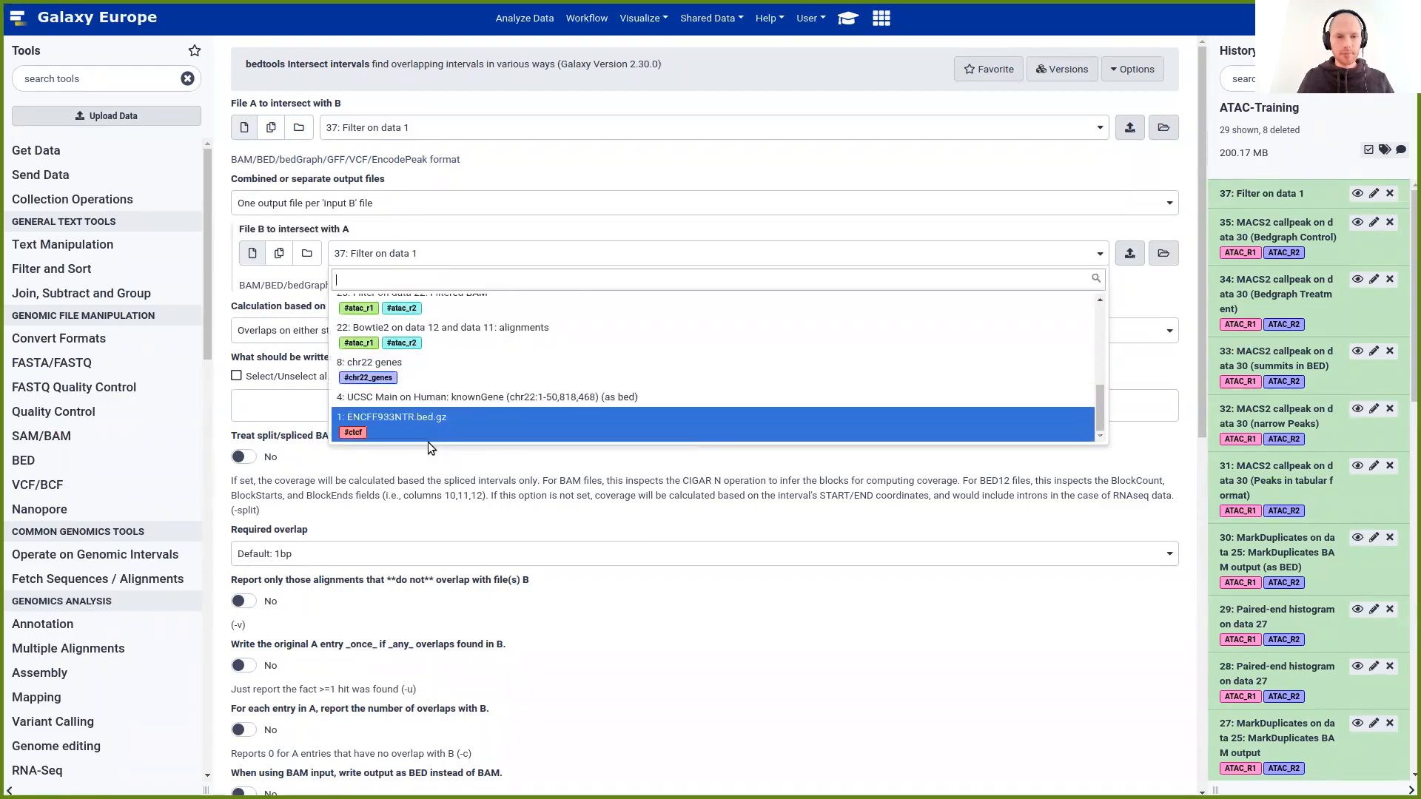
pyautogui.click(410, 377)
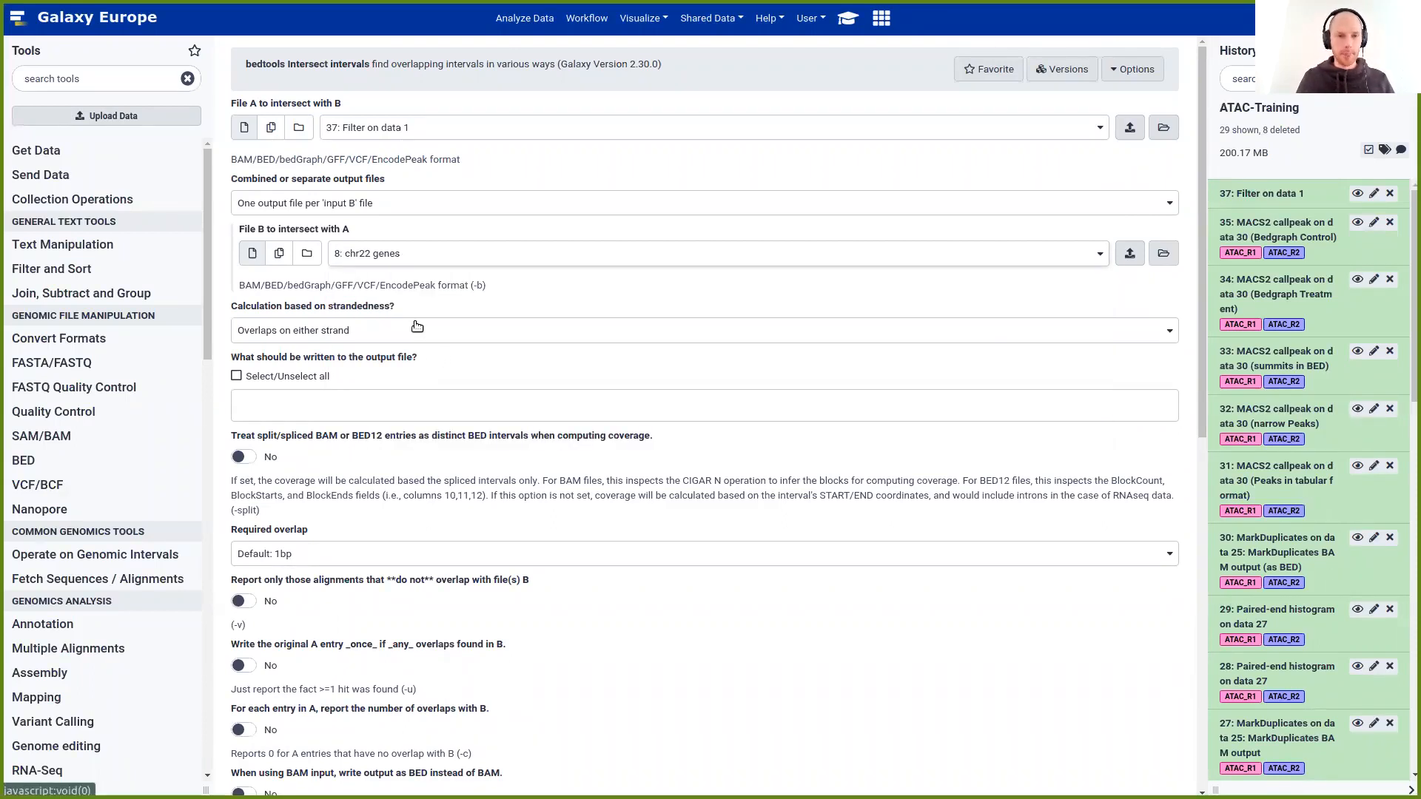
# Consult the tutorial and set the output file content to "Write the original entry in A for each overlap (-wa)"
pyautogui.click(854, 22)
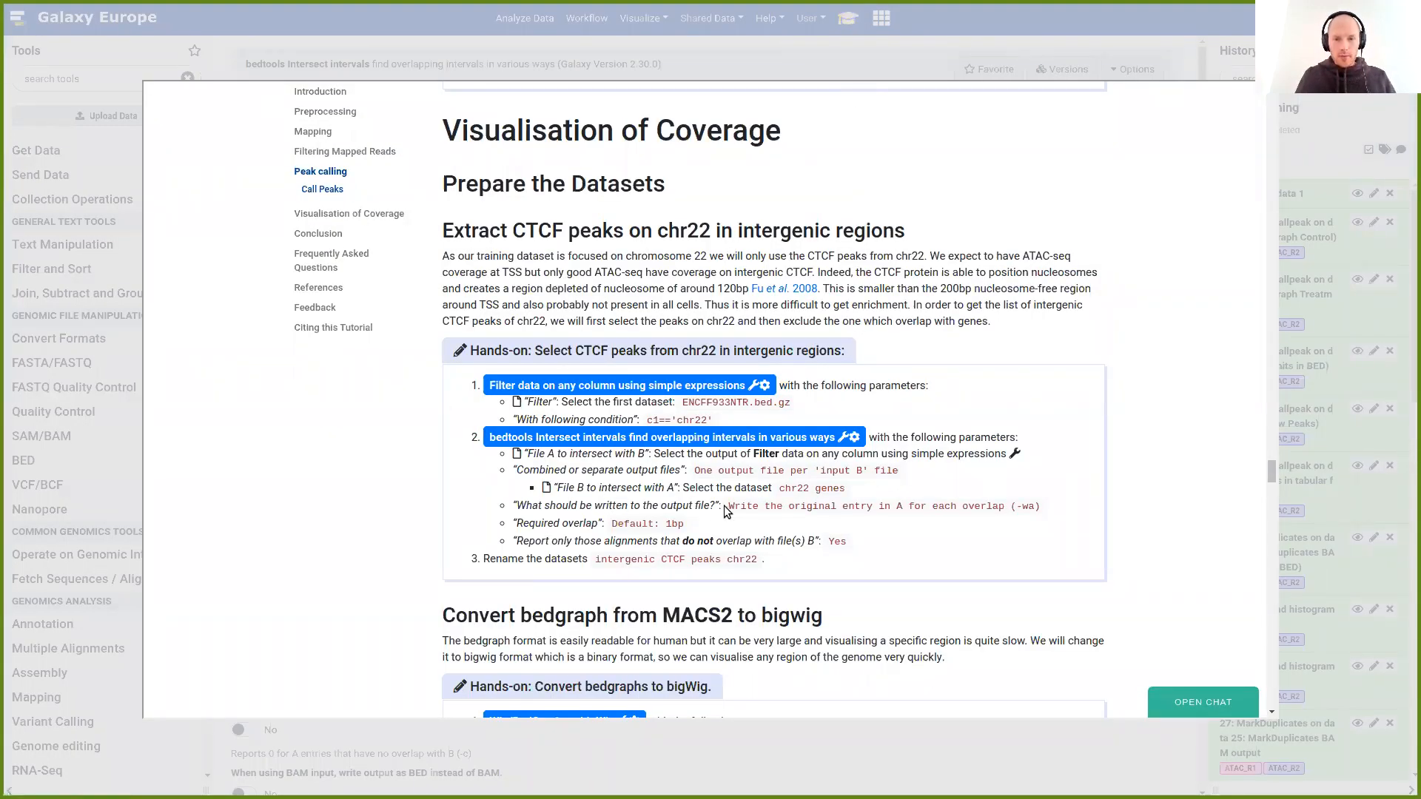
pyautogui.moveTo(728, 508); pyautogui.dragTo(1042, 510)
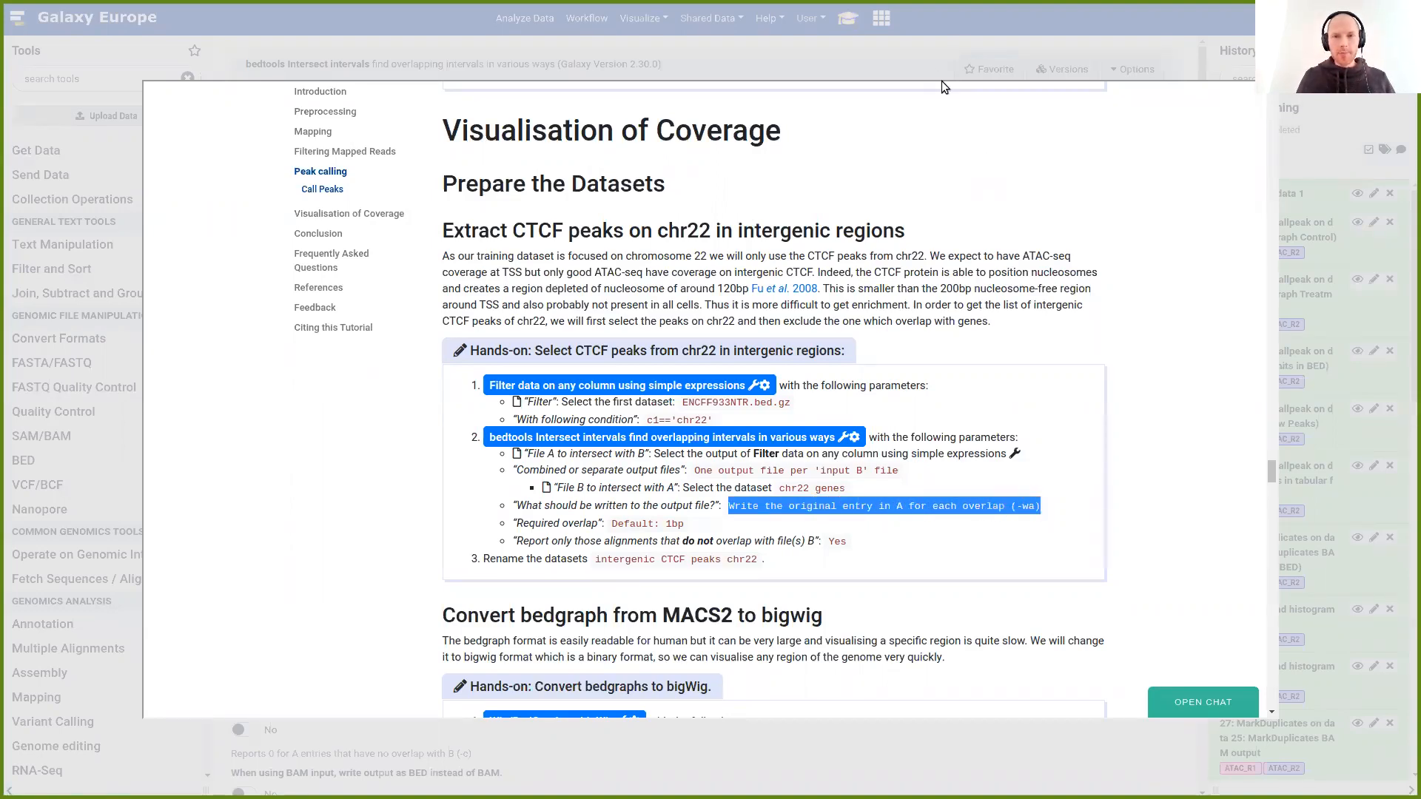
pyautogui.click(928, 47)
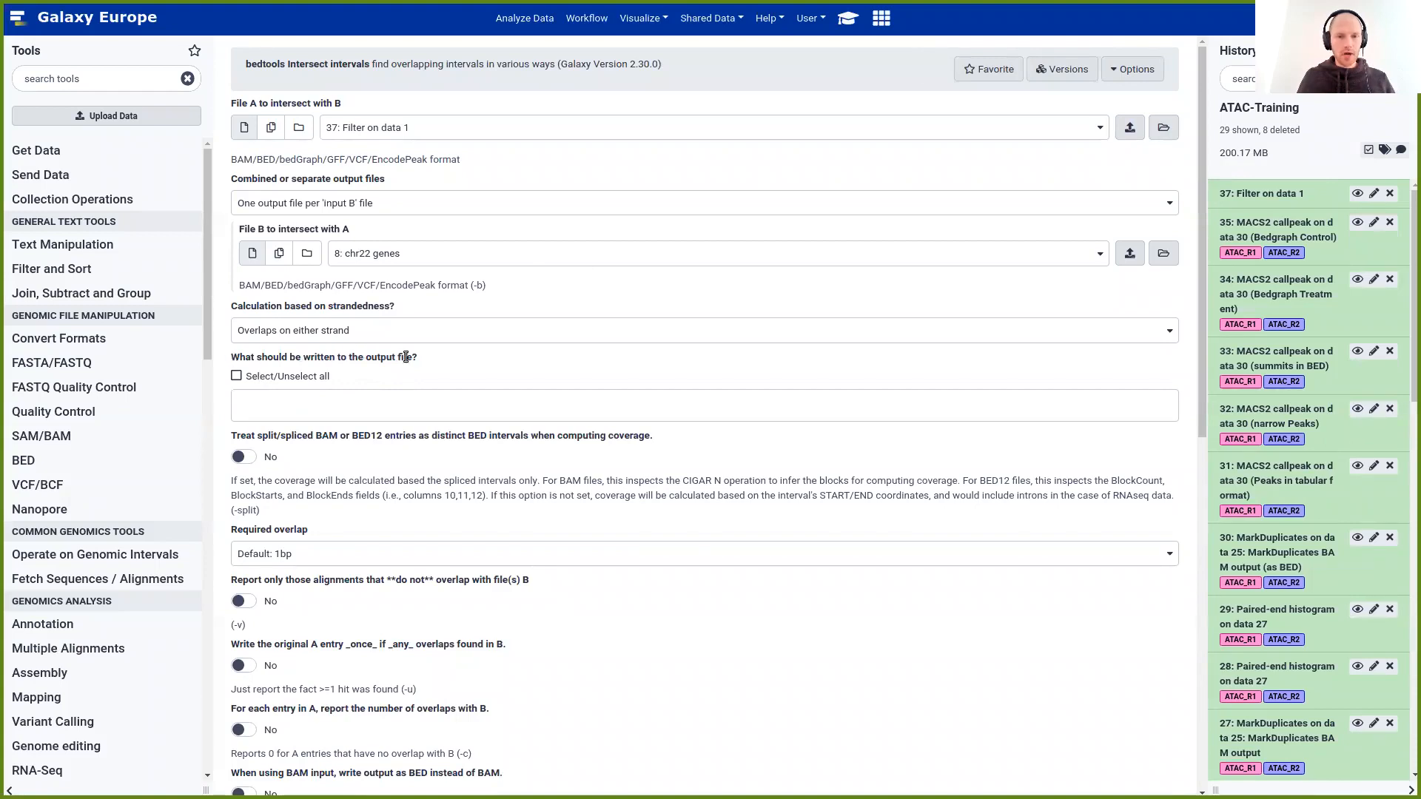
pyautogui.click(274, 394)
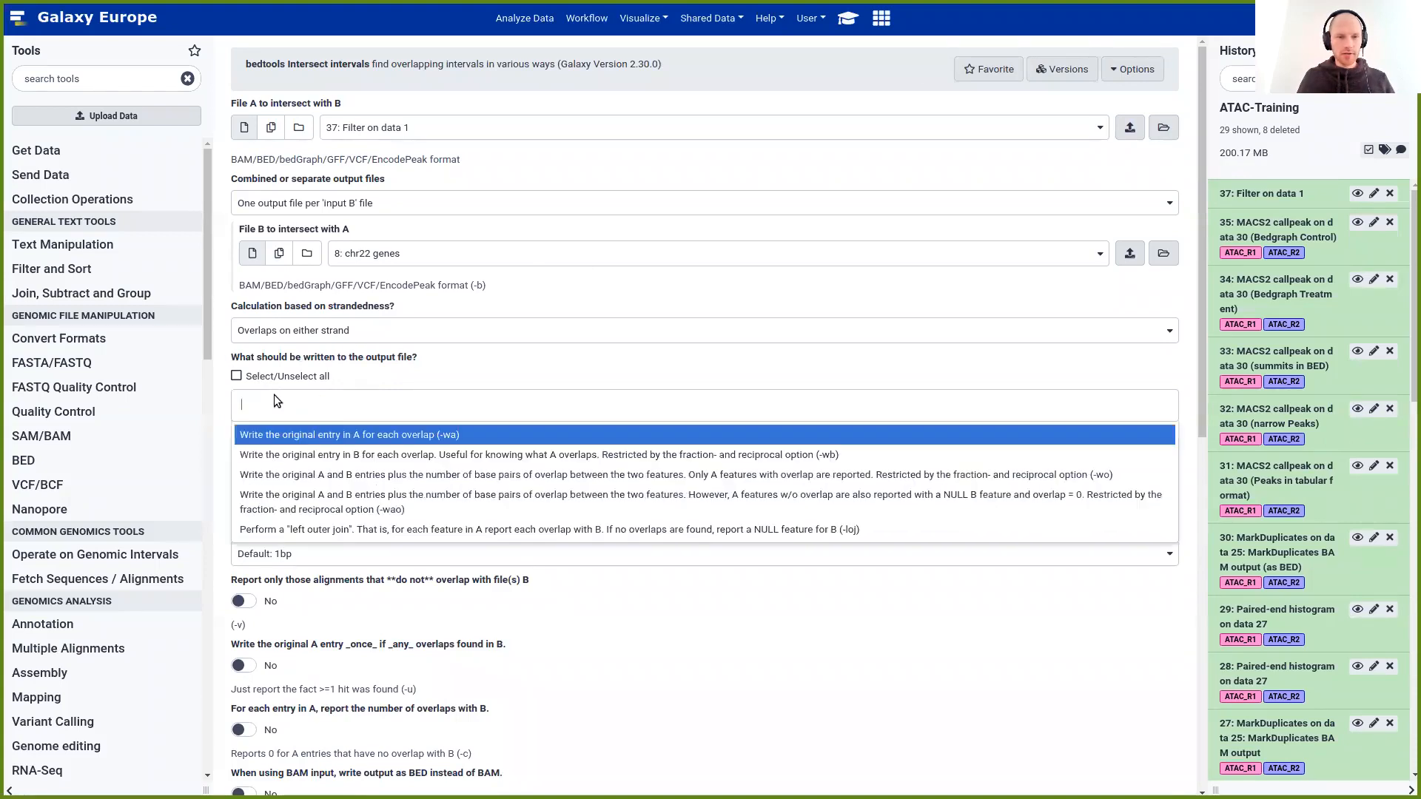
pyautogui.click(456, 435)
pyautogui.click(496, 368)
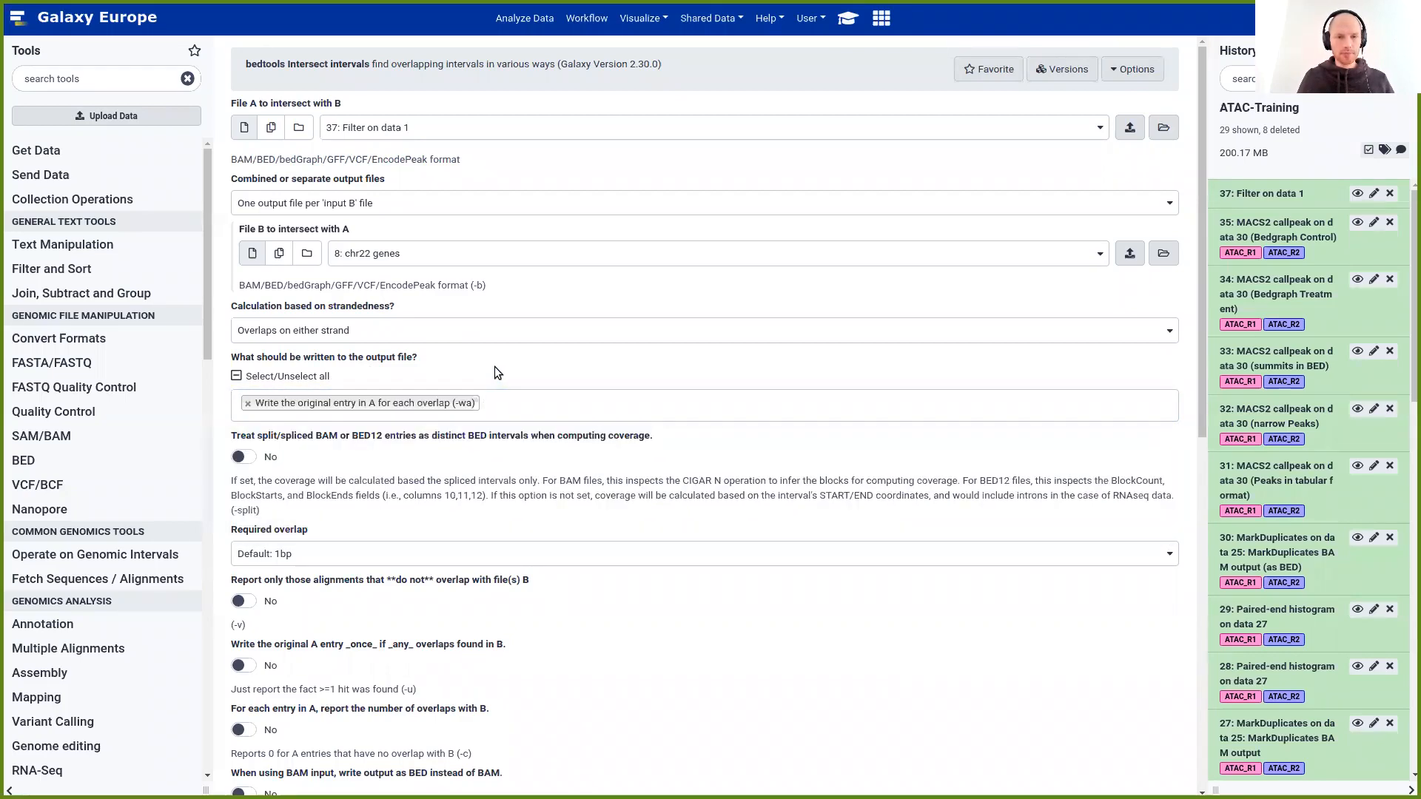
# Check the required overlap against the tutorial and enable reporting only those alignments that do not overlap with file(s) B
pyautogui.scroll(-2, 494, 371)
pyautogui.click(848, 17)
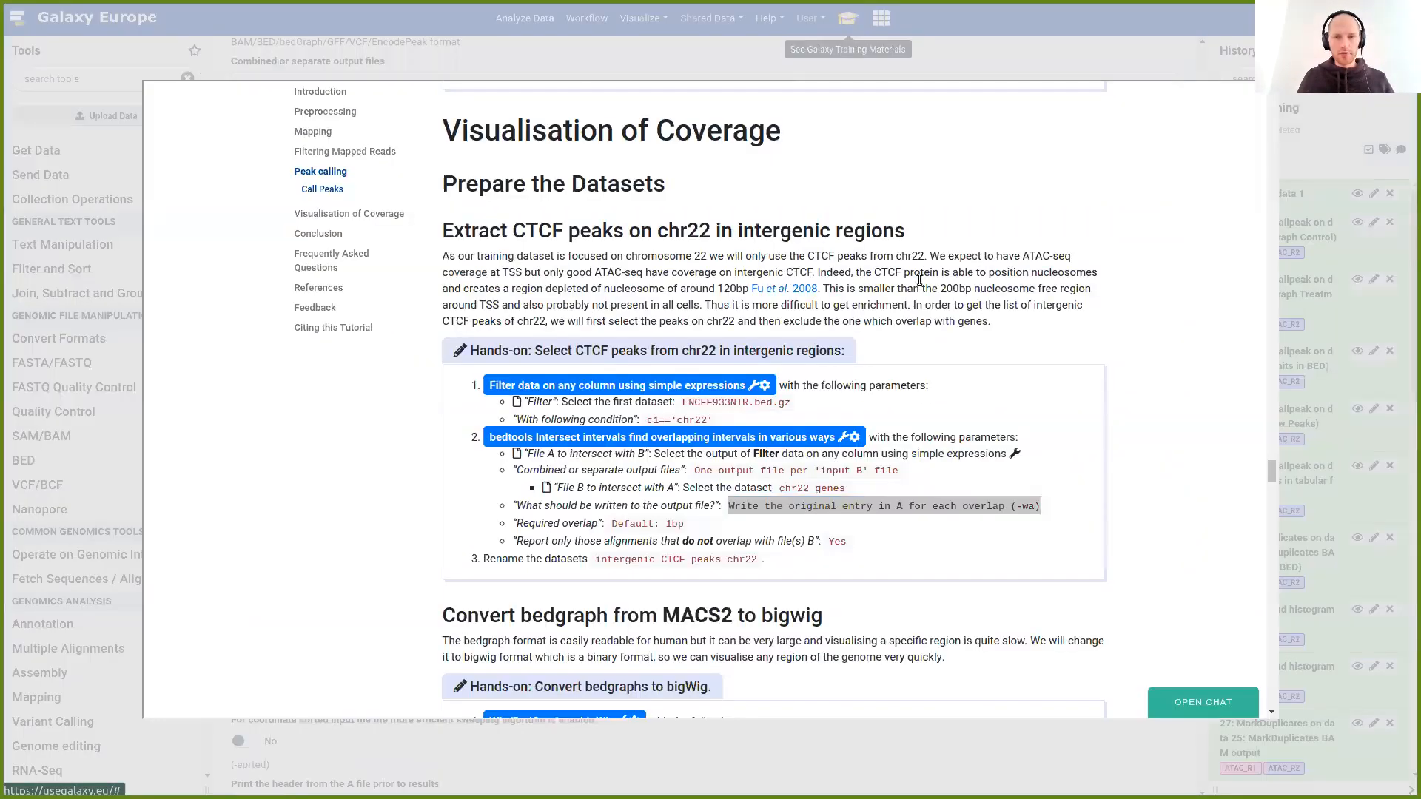
pyautogui.click(959, 37)
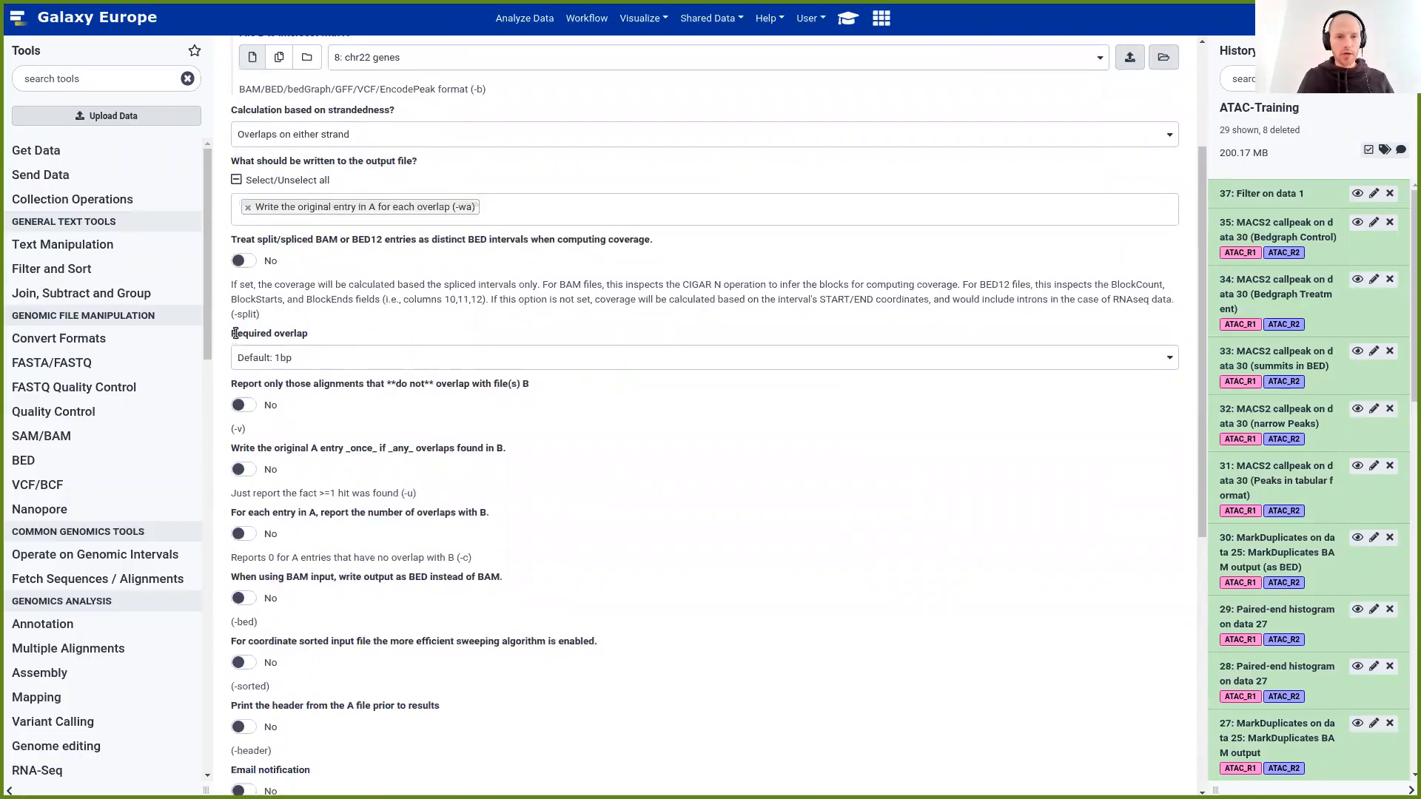
pyautogui.moveTo(237, 333); pyautogui.dragTo(305, 333)
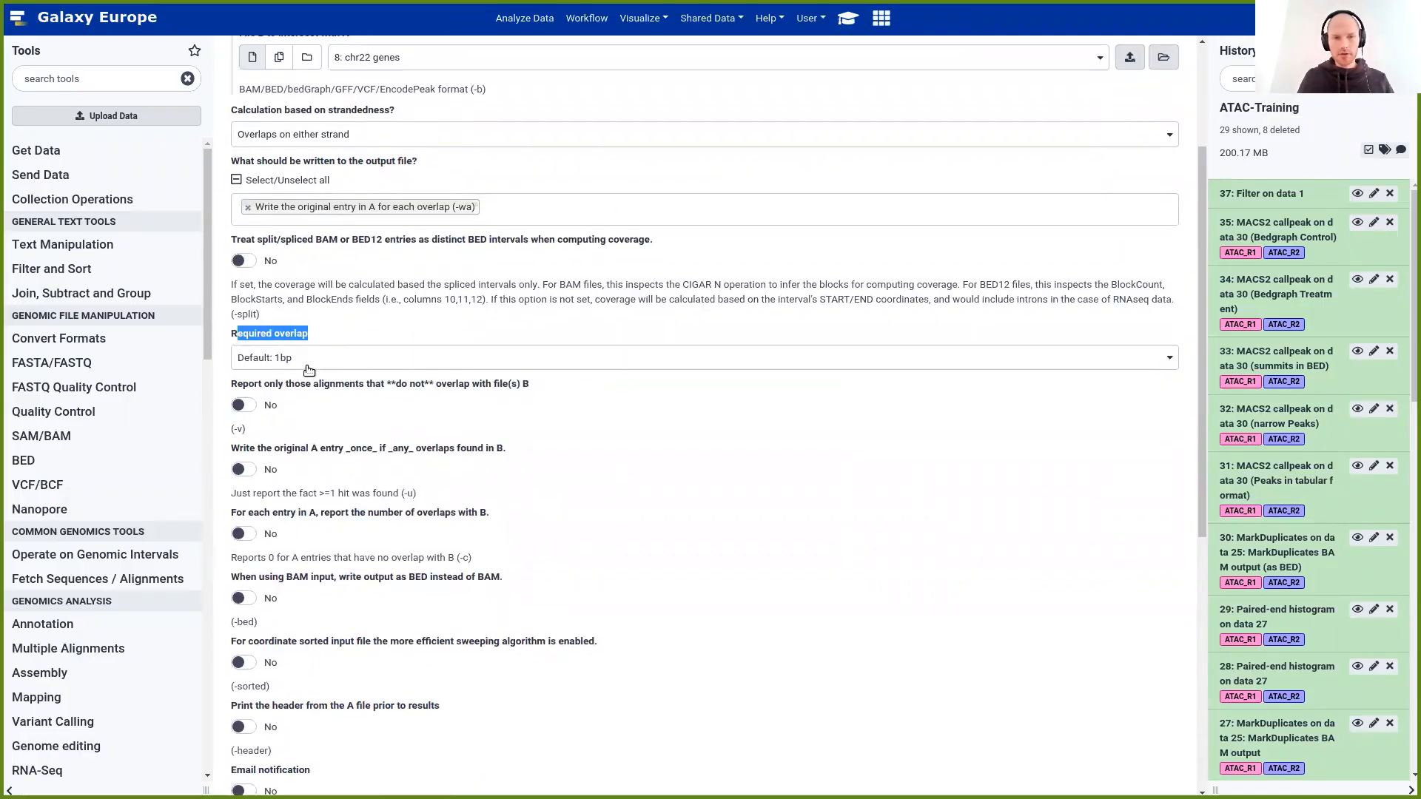
pyautogui.click(850, 19)
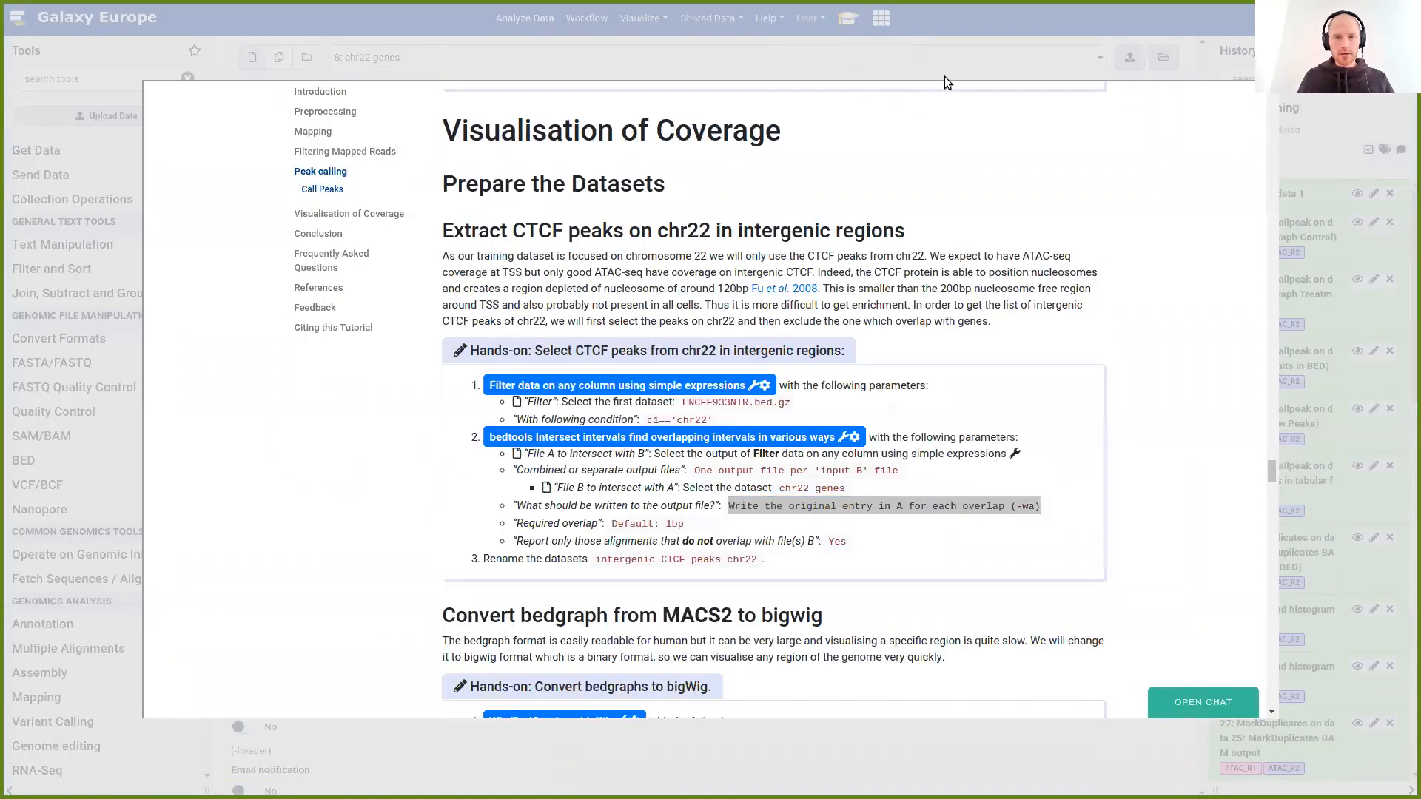
pyautogui.moveTo(516, 541); pyautogui.dragTo(602, 541)
pyautogui.hotkey('ctrl', 'c')
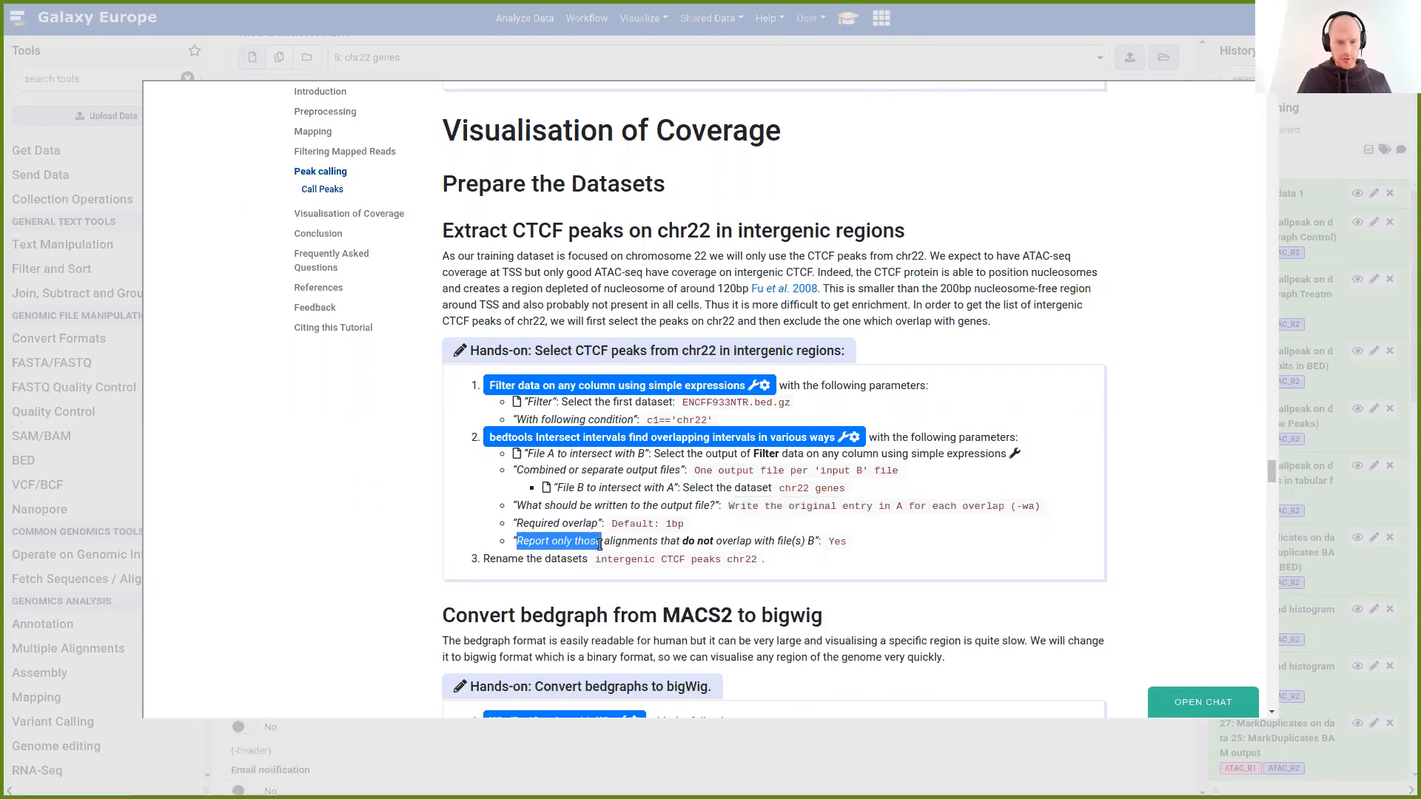
pyautogui.click(996, 18)
pyautogui.hotkey('ctrl', 'f')
pyautogui.hotkey('ctrl', 'v')
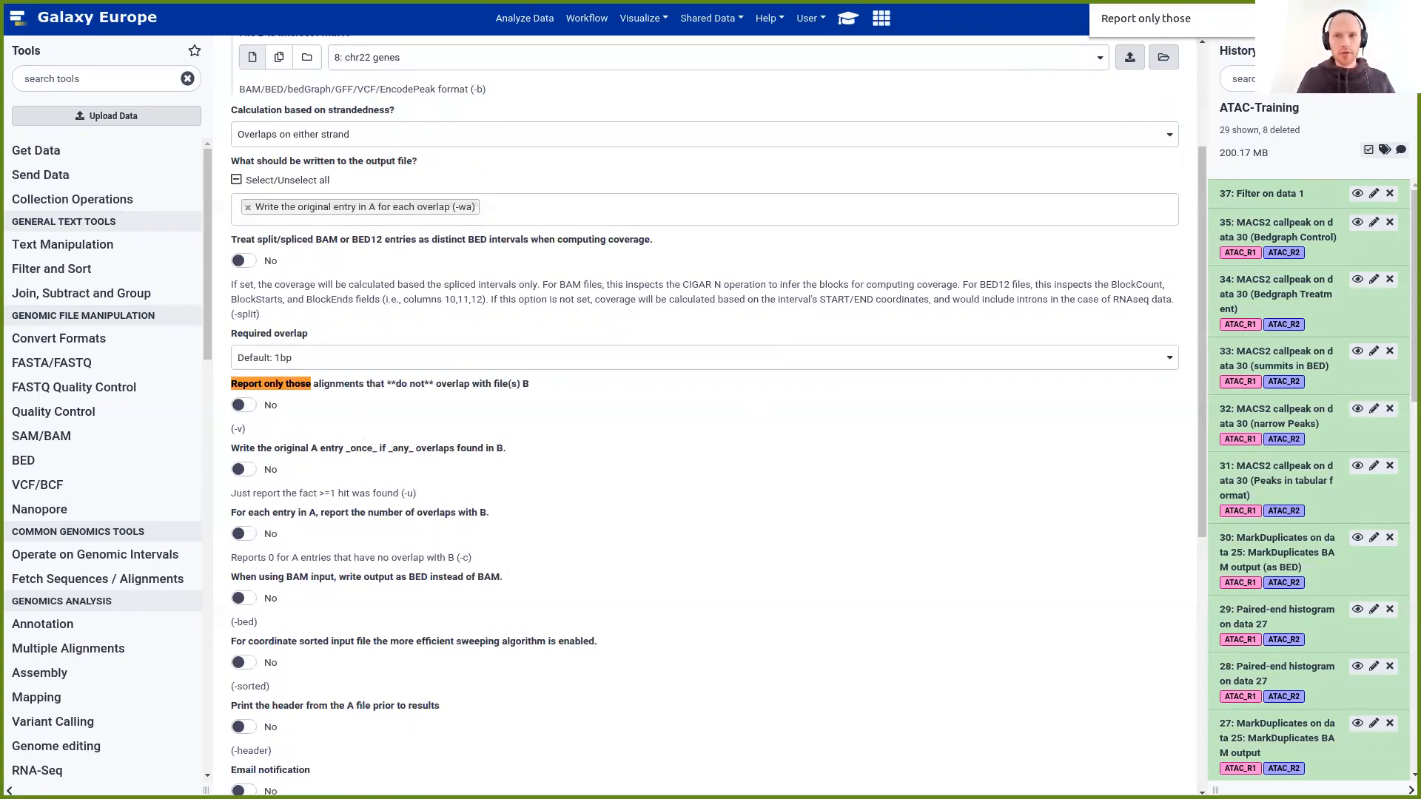
pyautogui.press('Escape')
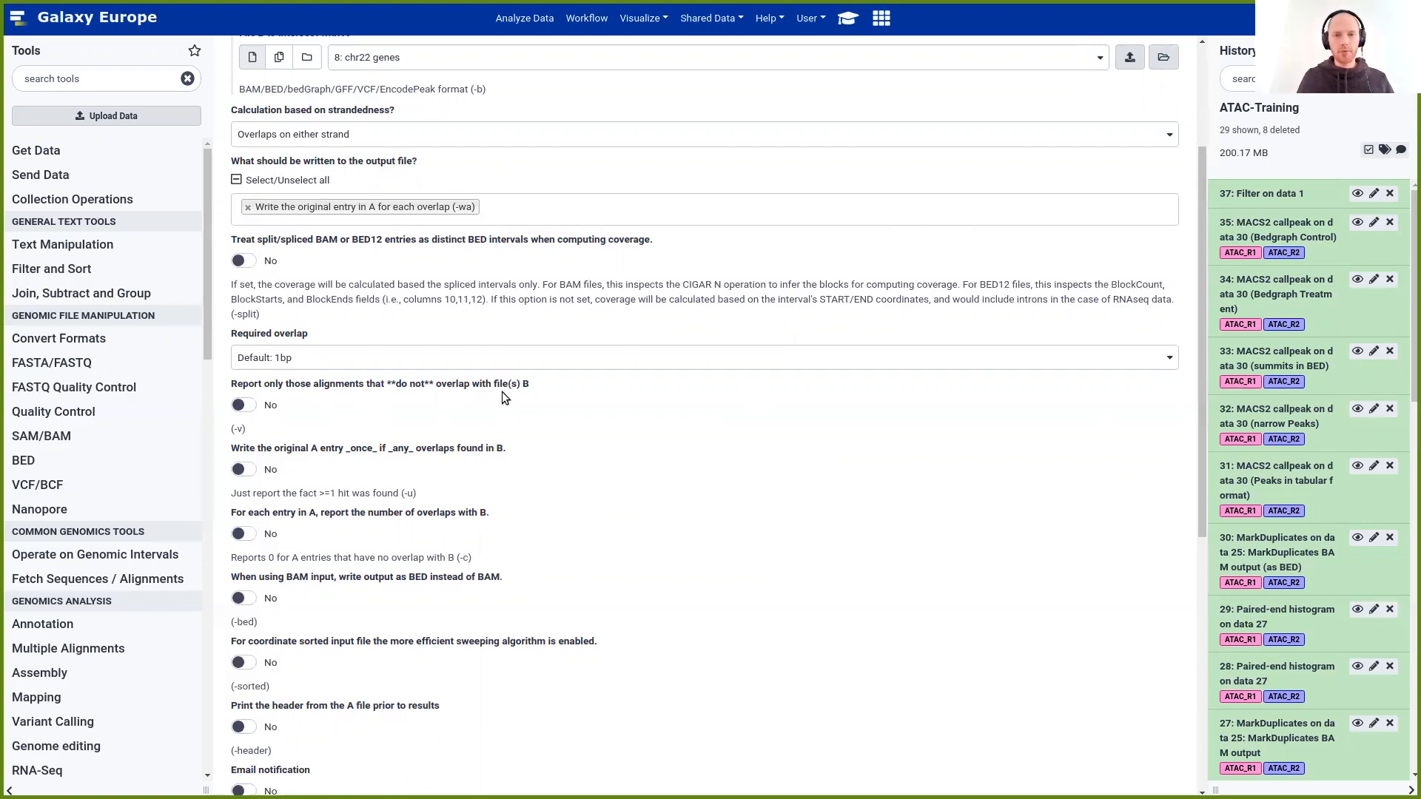
pyautogui.click(246, 406)
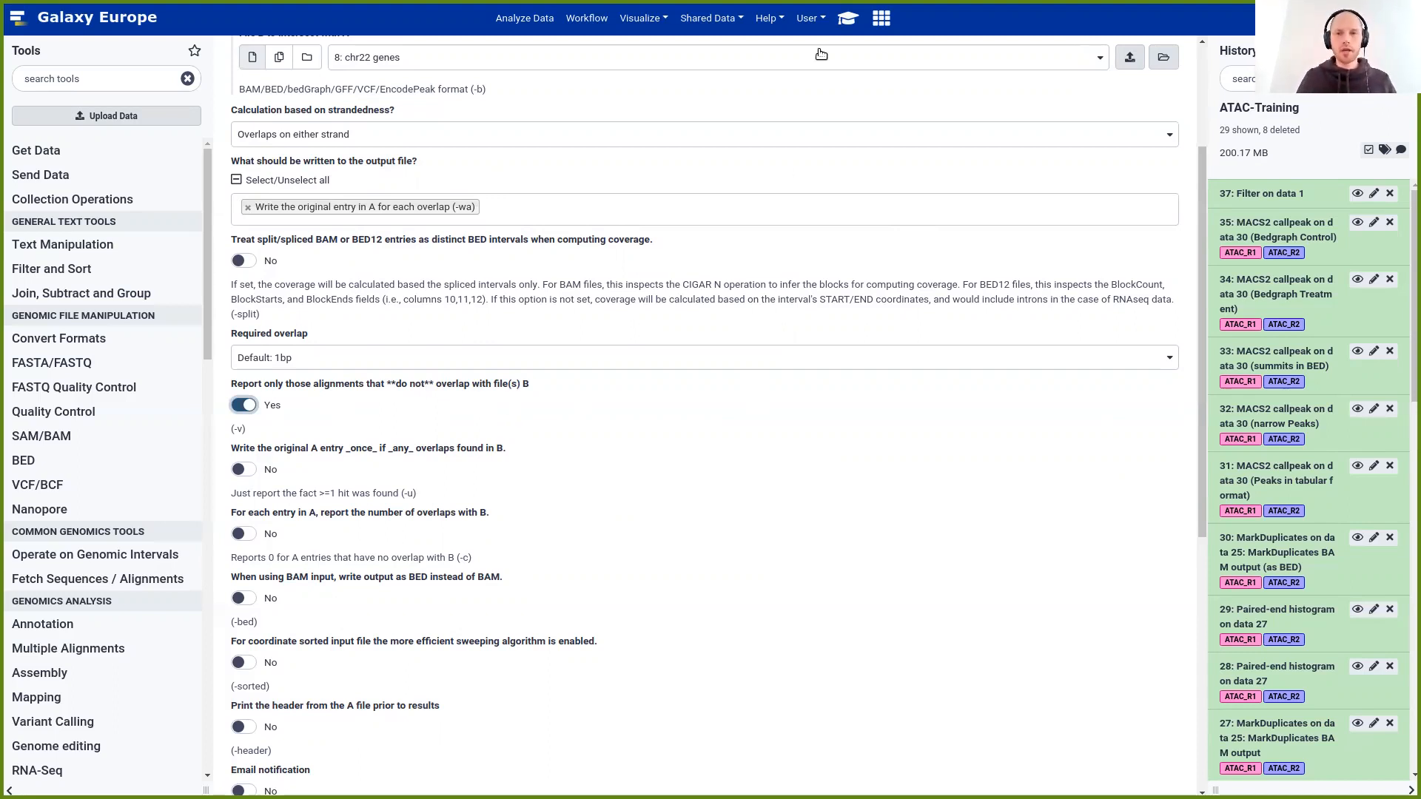
# Compare the settings with the tutorial once more and execute bedtools Intersect intervals
pyautogui.click(852, 19)
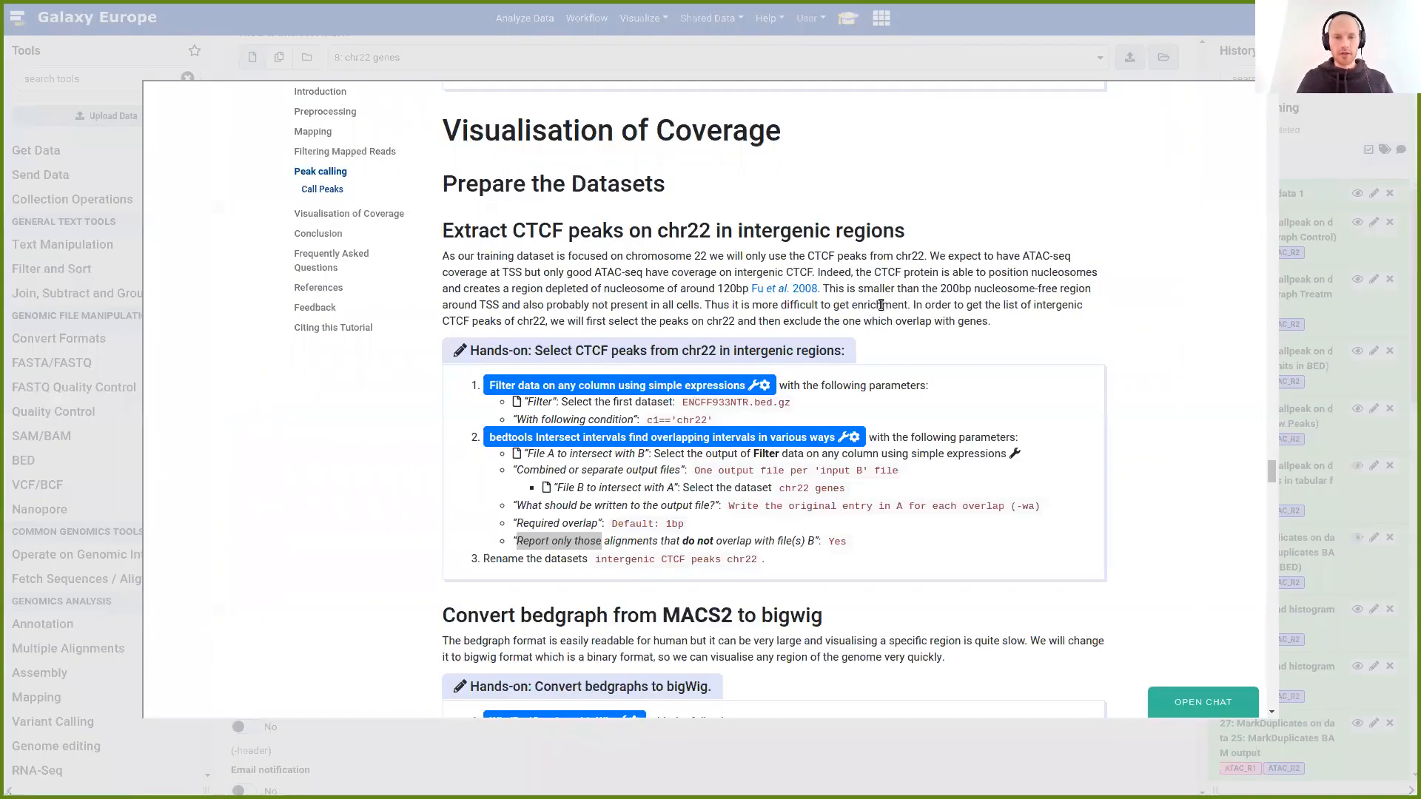
pyautogui.click(1079, 33)
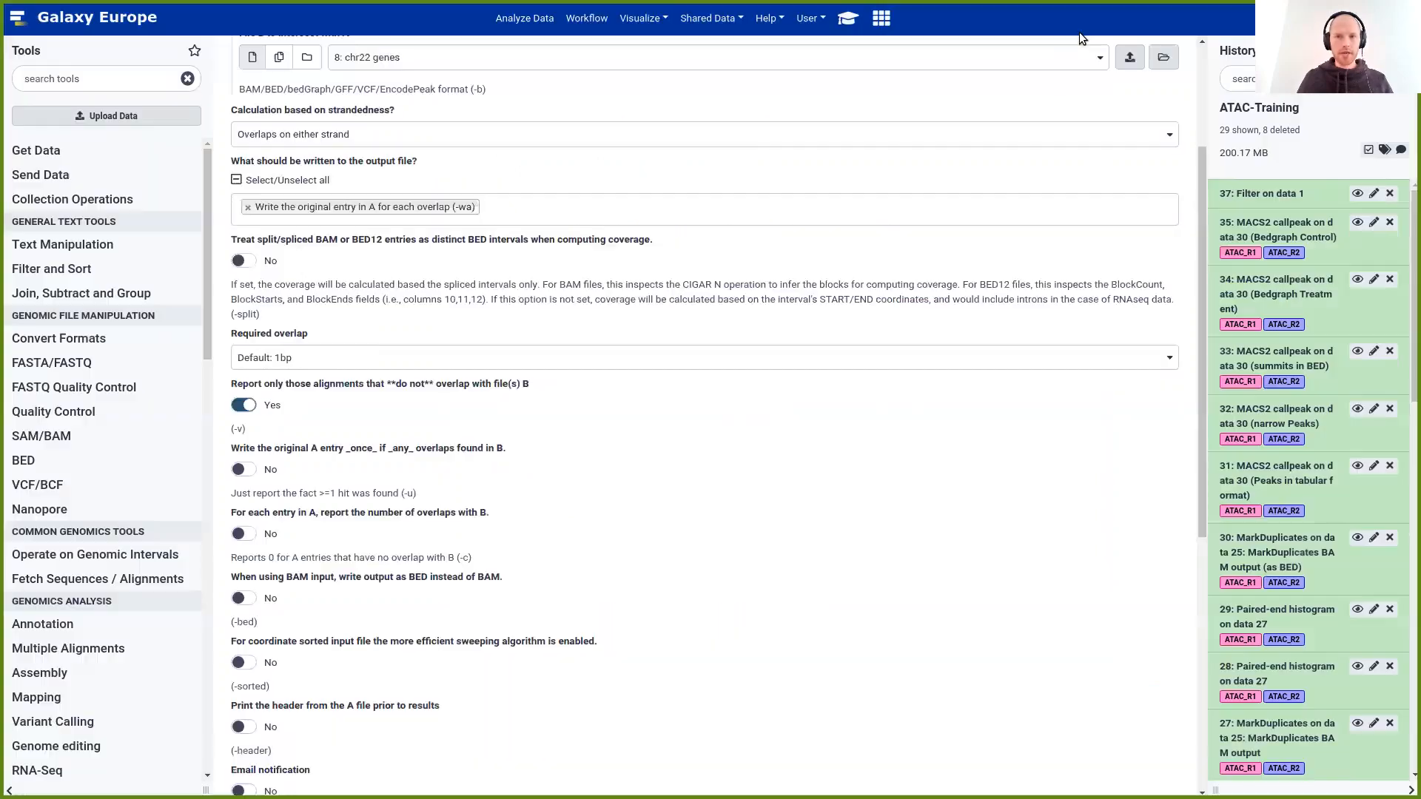
pyautogui.scroll(-5, 451, 423)
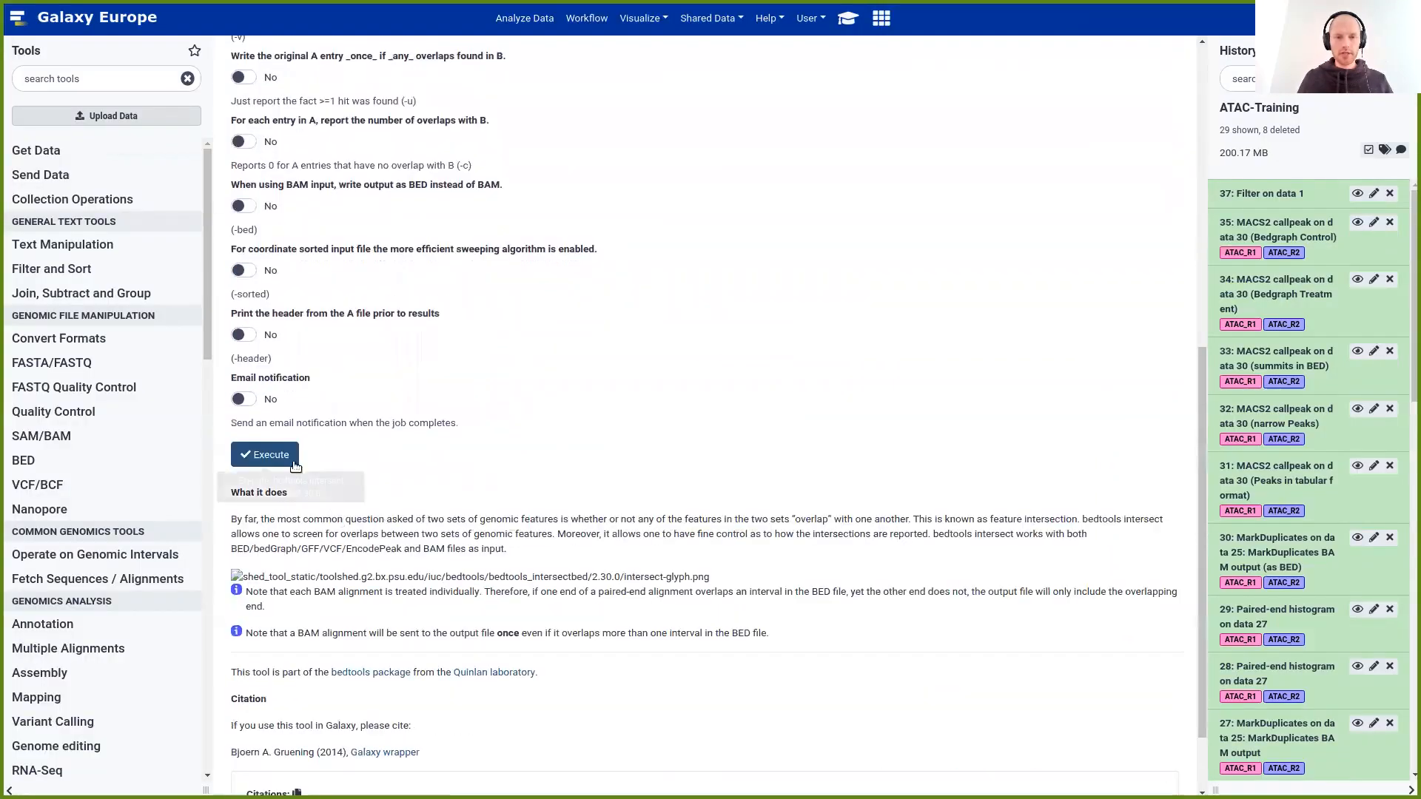
pyautogui.click(264, 455)
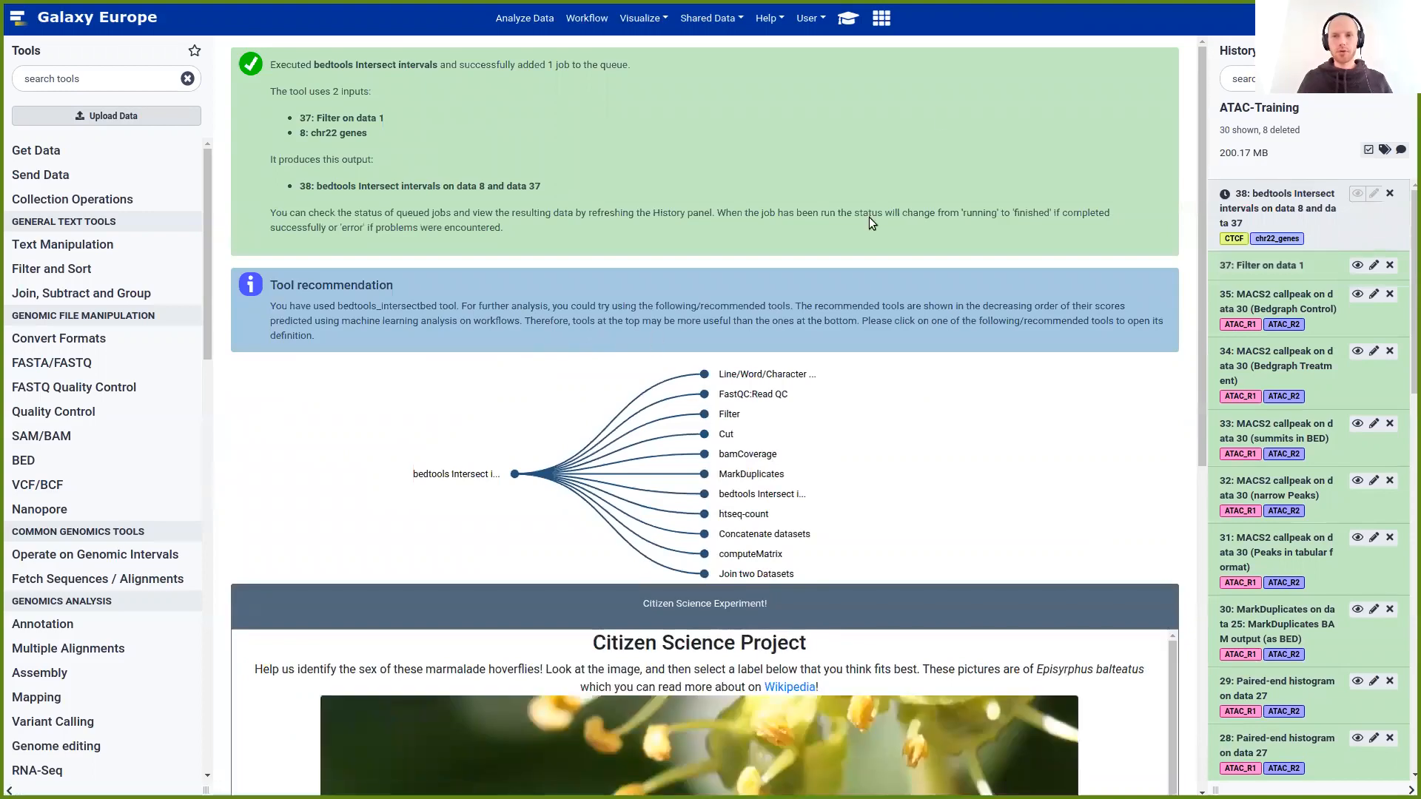
# Read the tutorial's section on converting bedgraphs to bigWig and locate the MACS2 callpeak Bedgraph Treatment dataset in the history
pyautogui.click(852, 17)
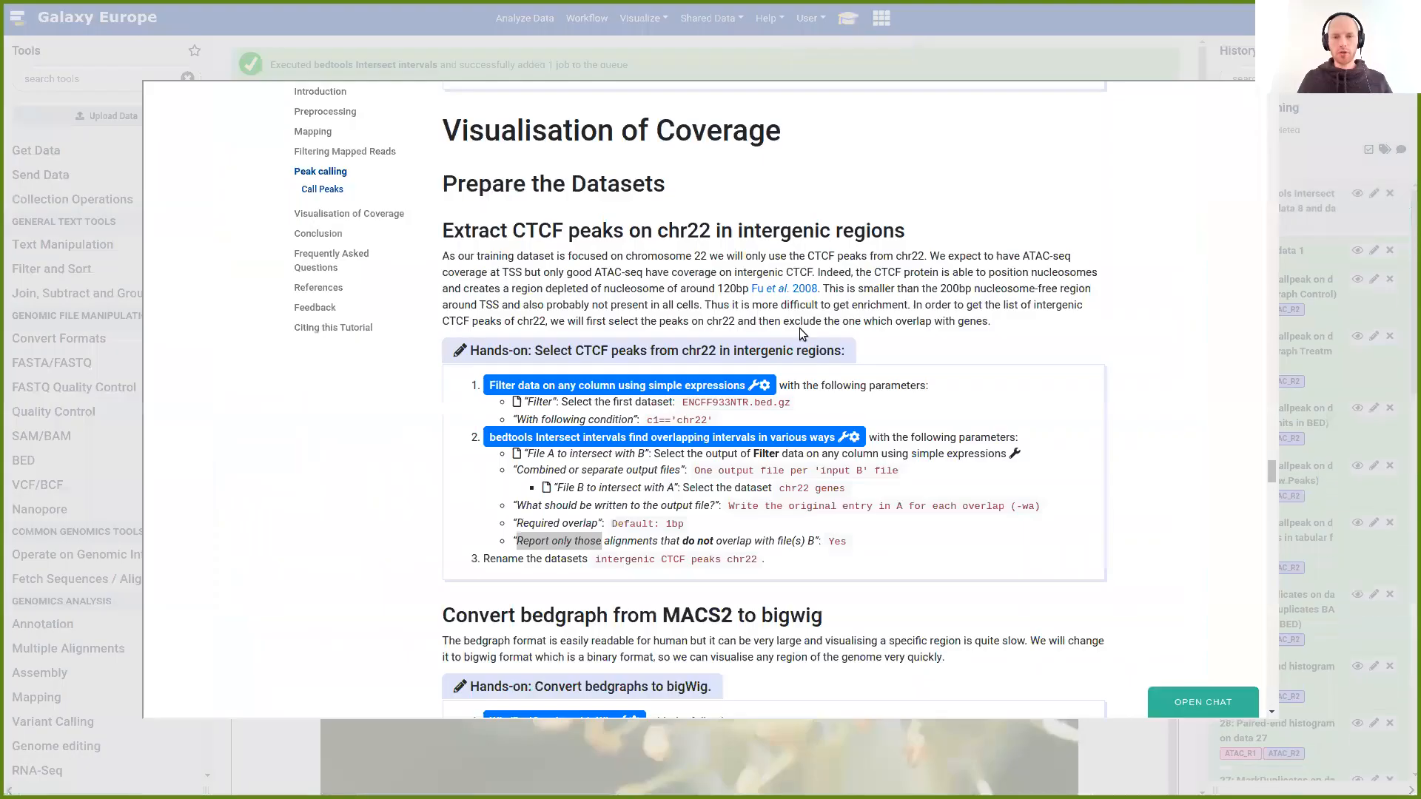
pyautogui.scroll(-1, 799, 327)
pyautogui.scroll(-5, 799, 330)
pyautogui.click(1196, 4)
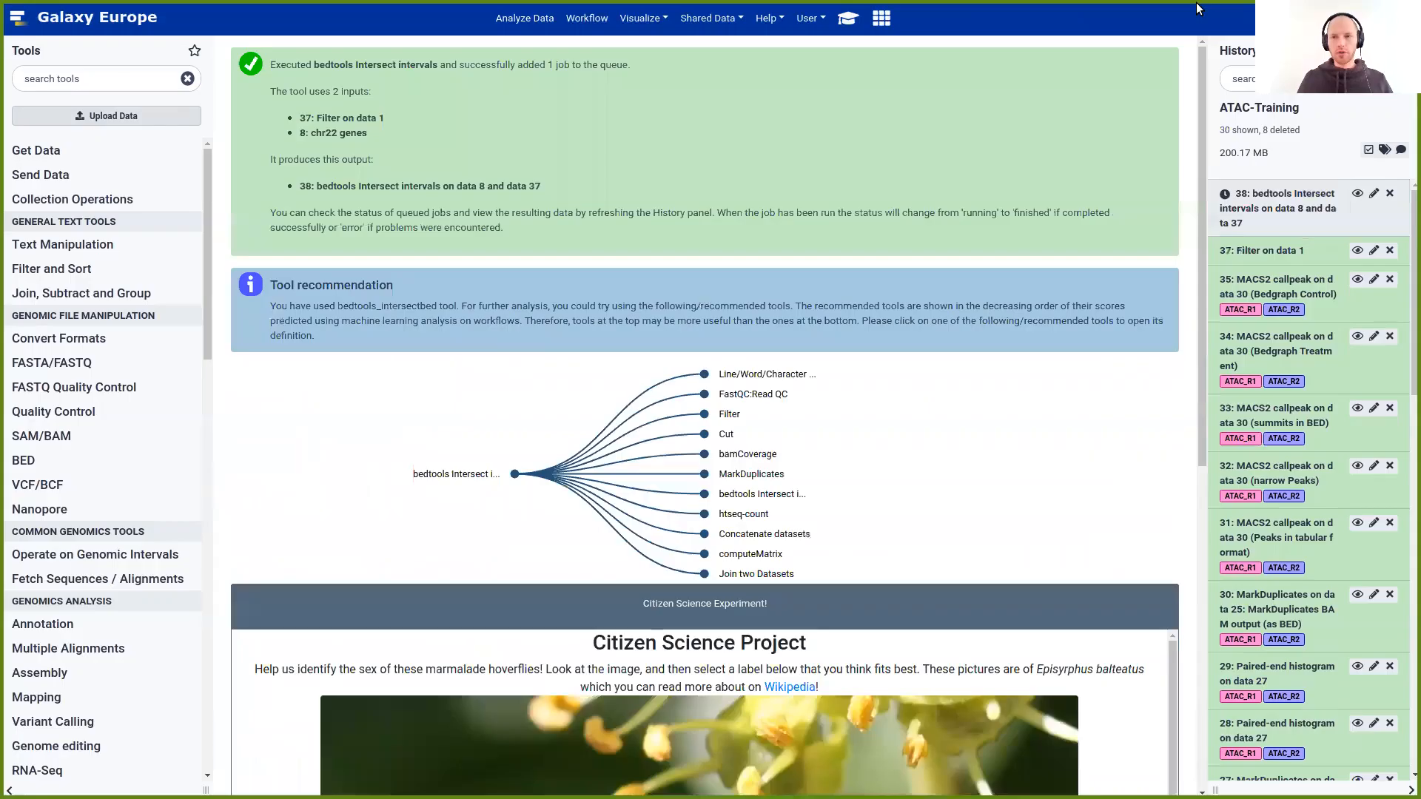
pyautogui.click(858, 21)
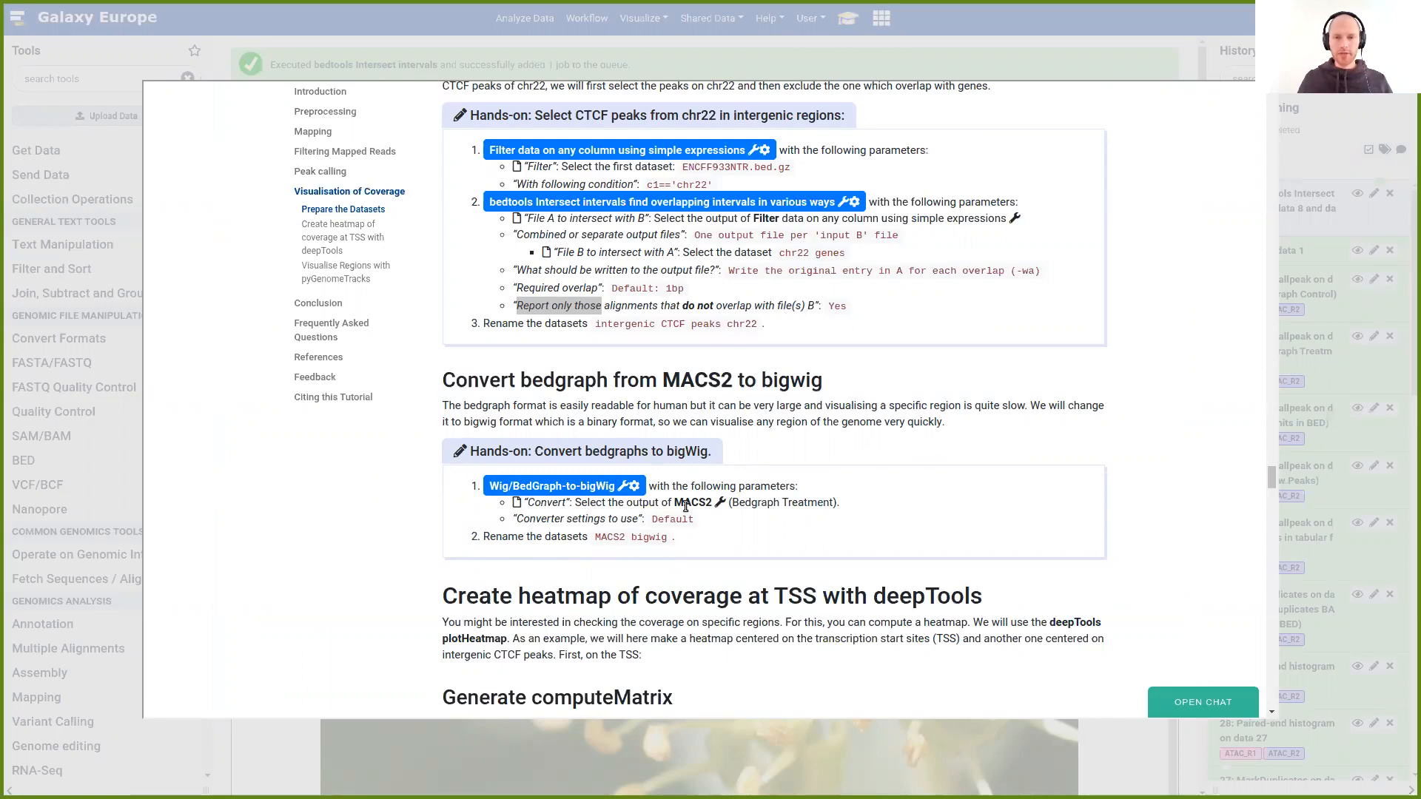
pyautogui.moveTo(674, 503); pyautogui.dragTo(834, 505)
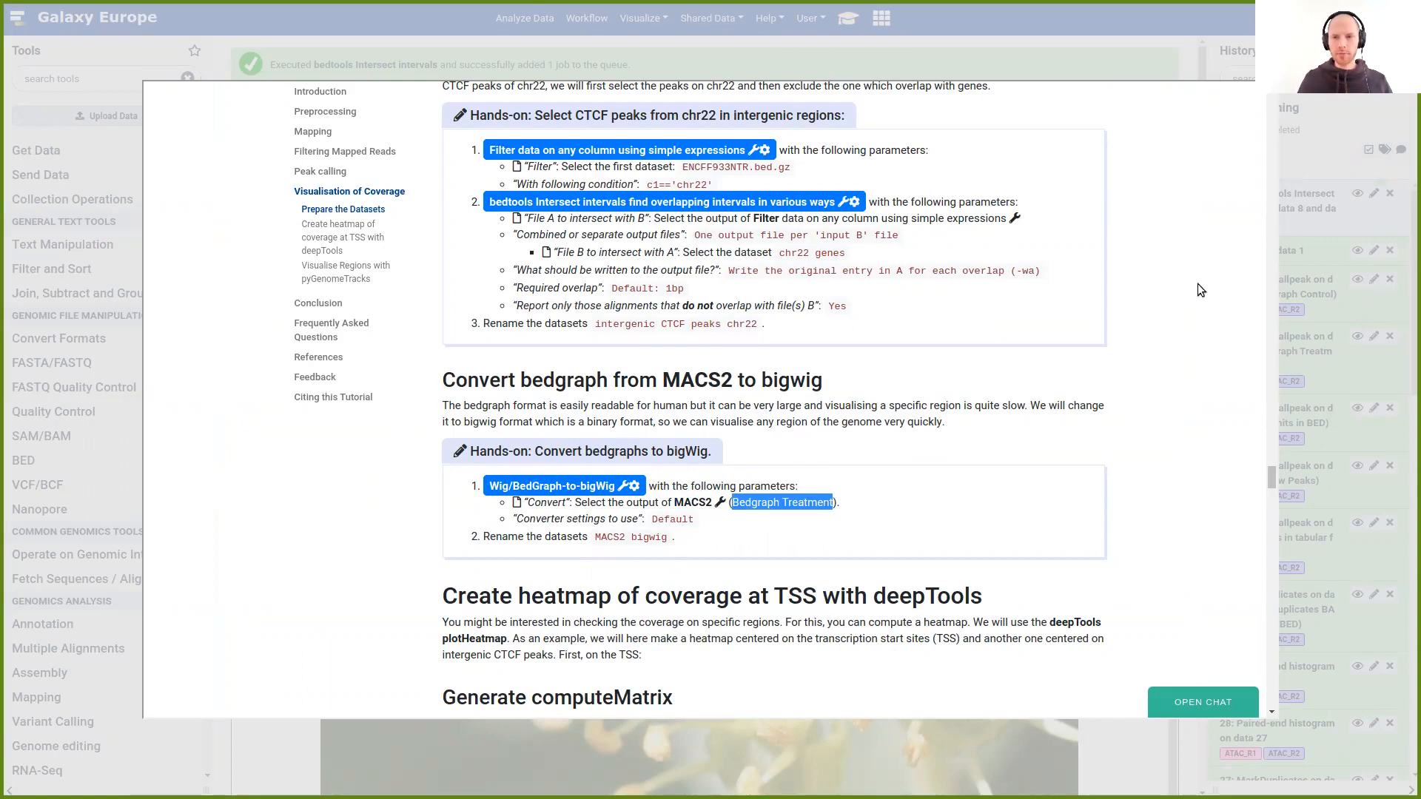
pyautogui.click(1151, 50)
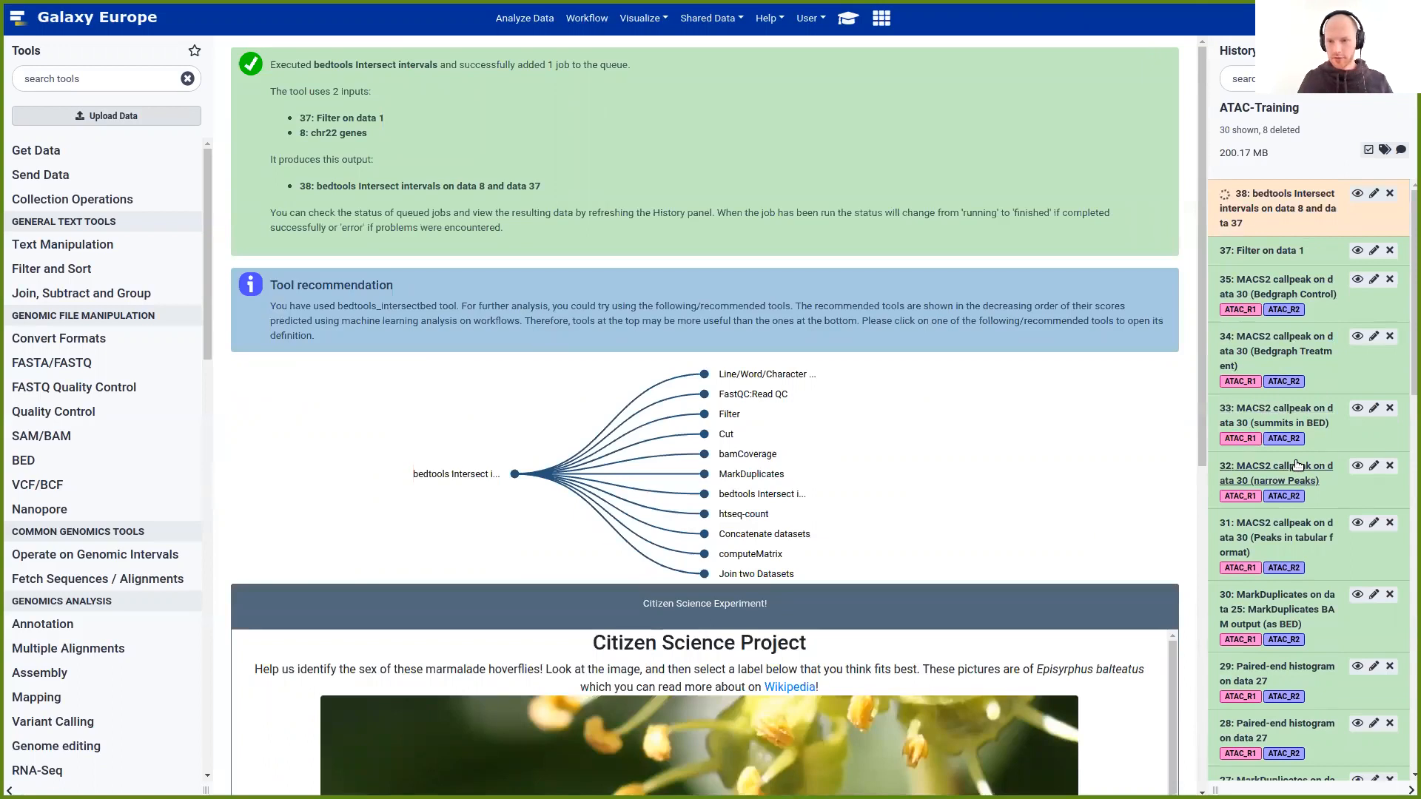
pyautogui.scroll(-2, 1297, 464)
pyautogui.scroll(1, 1296, 461)
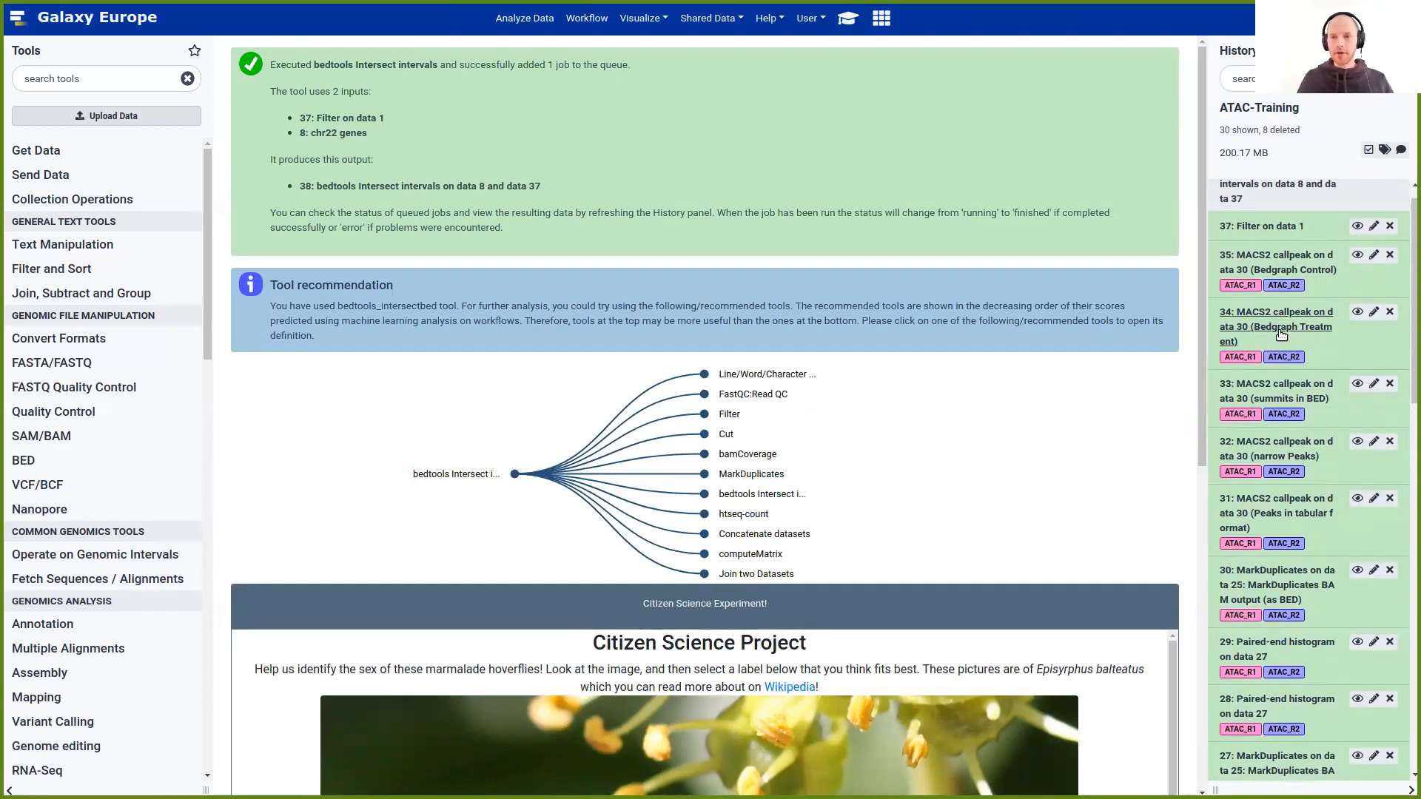
# Run Wig/BedGraph-to-bigWig from the tutorial on the MACS2 callpeak Bedgraph Treatment dataset with the Default converter settings
pyautogui.click(851, 19)
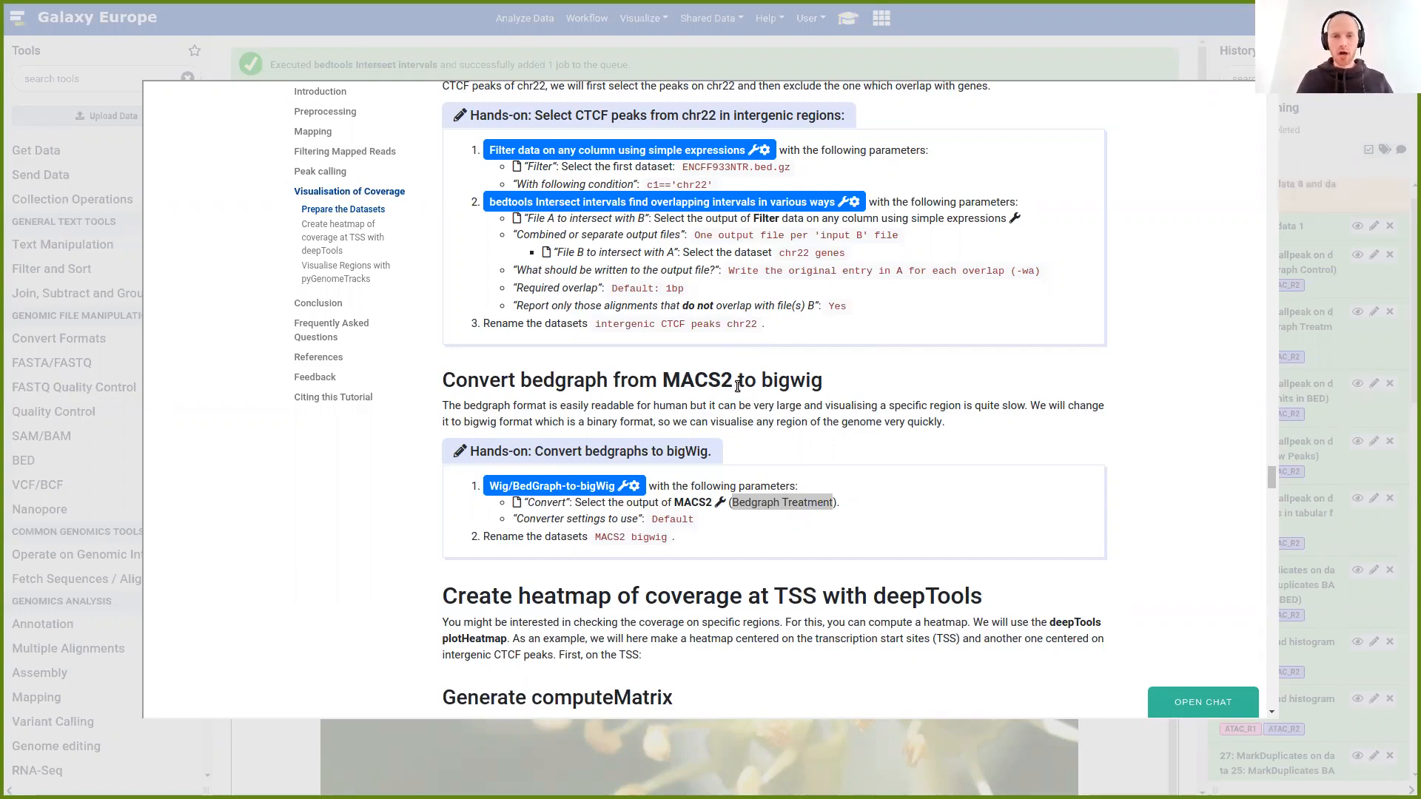
pyautogui.click(564, 491)
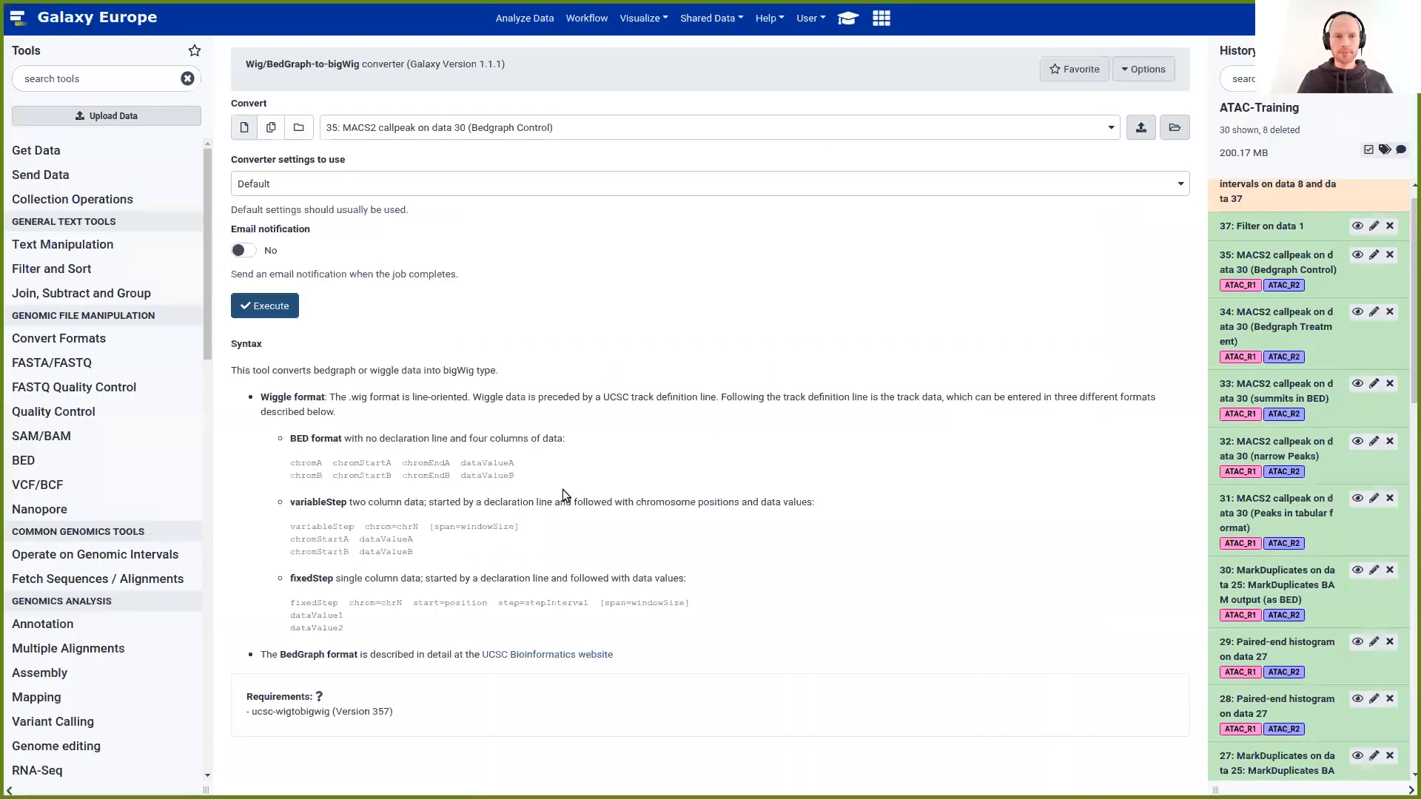
pyautogui.click(449, 131)
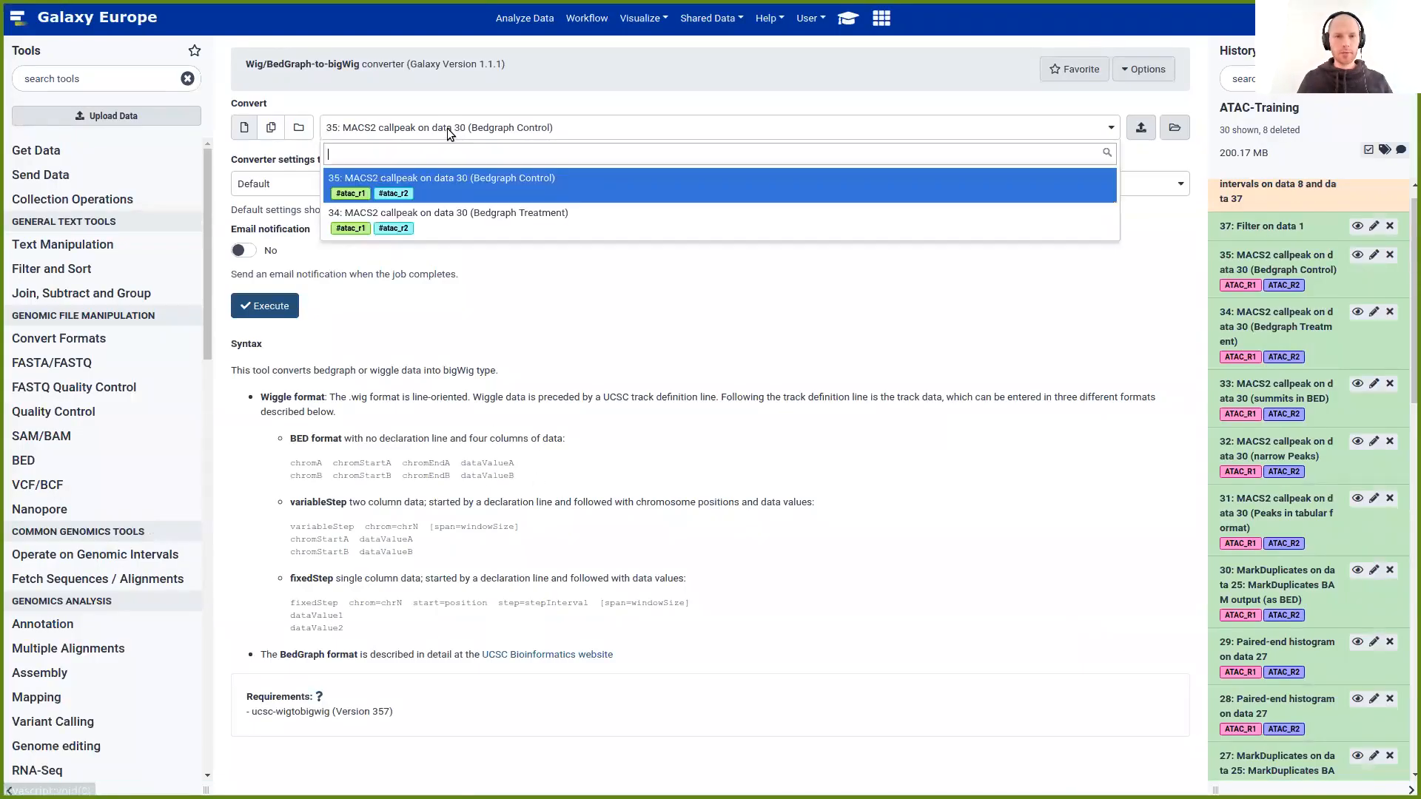
pyautogui.click(496, 224)
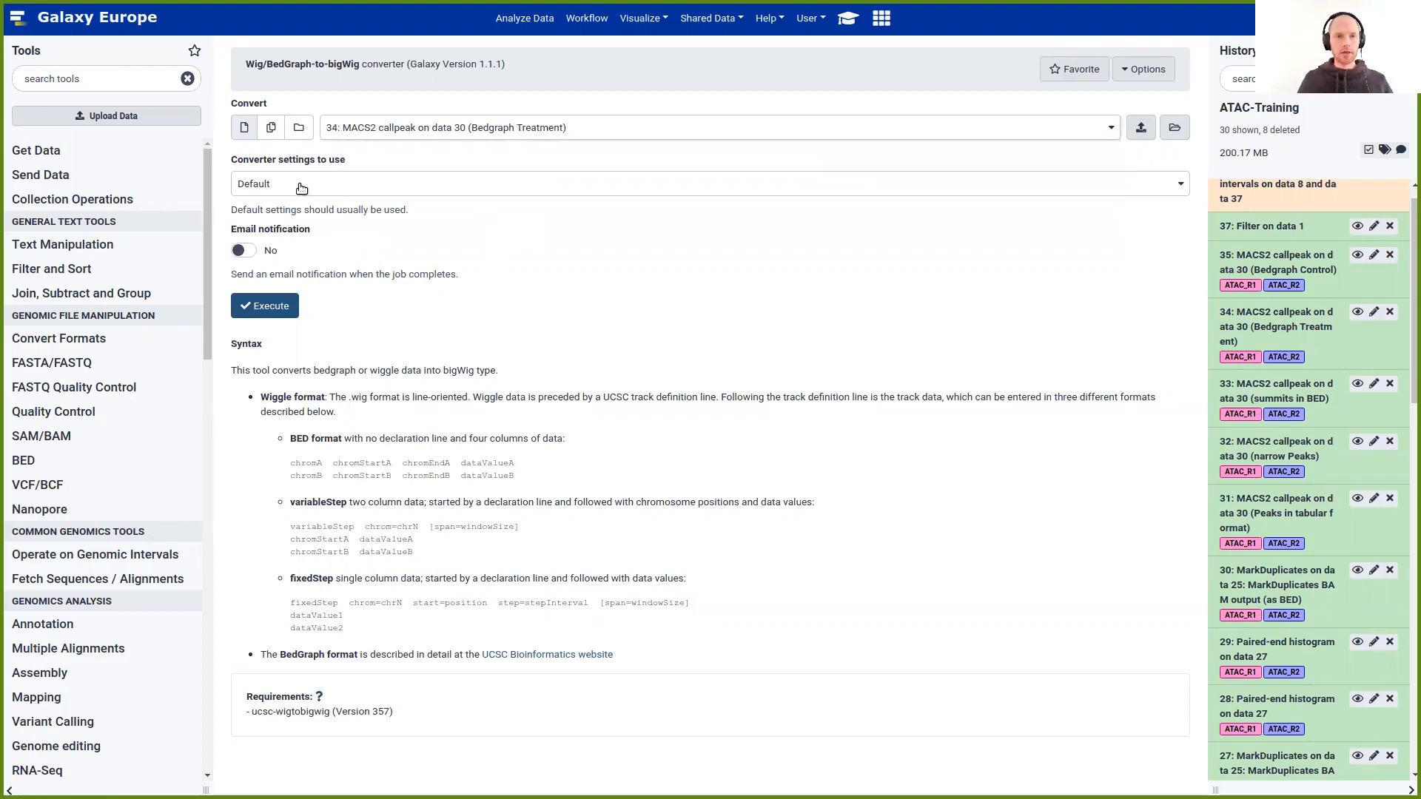
pyautogui.click(270, 313)
# Review the tutorial's UCSC Main table browser parameters for the hg38 gene annotation, especially track and table, and return to its dataset preparation section
pyautogui.click(857, 22)
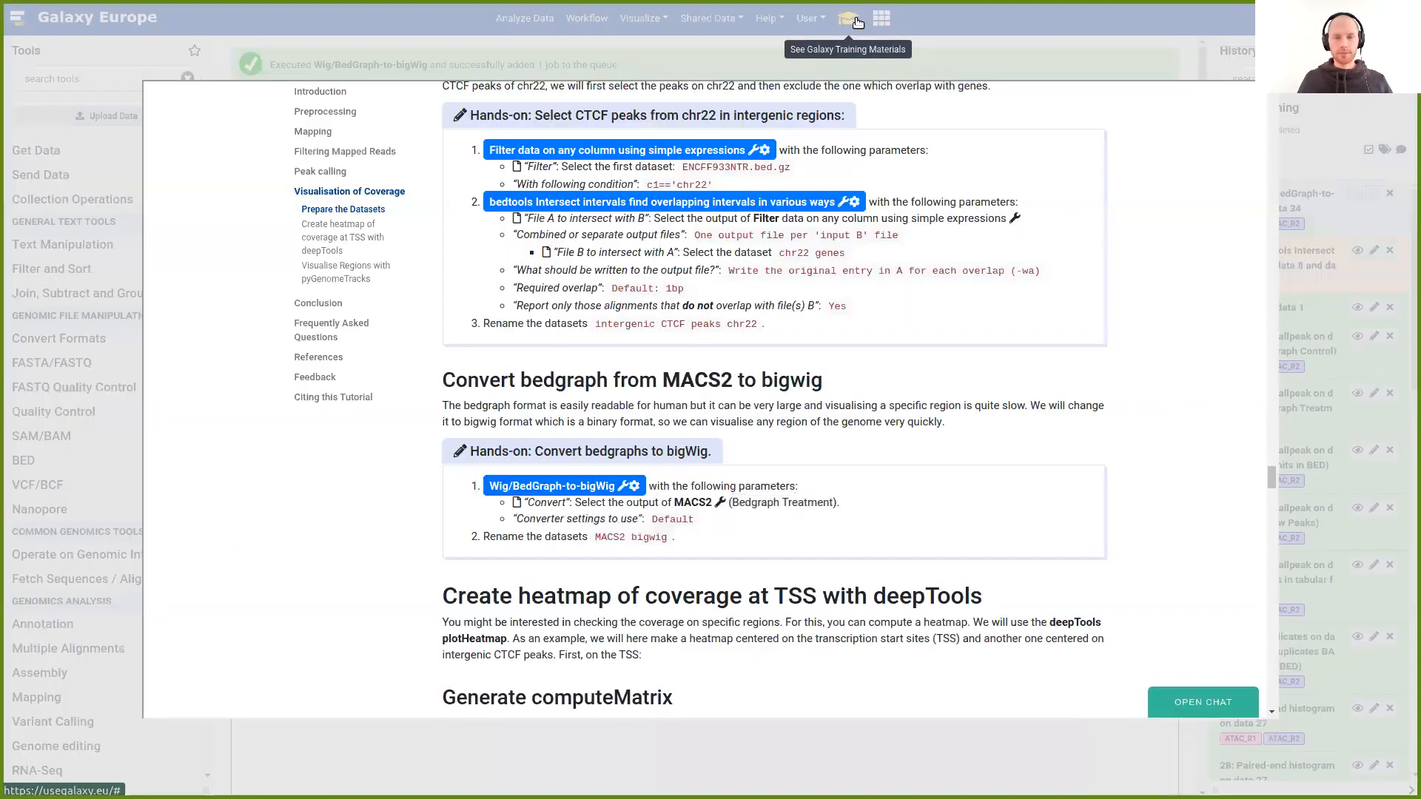
pyautogui.click(1095, 56)
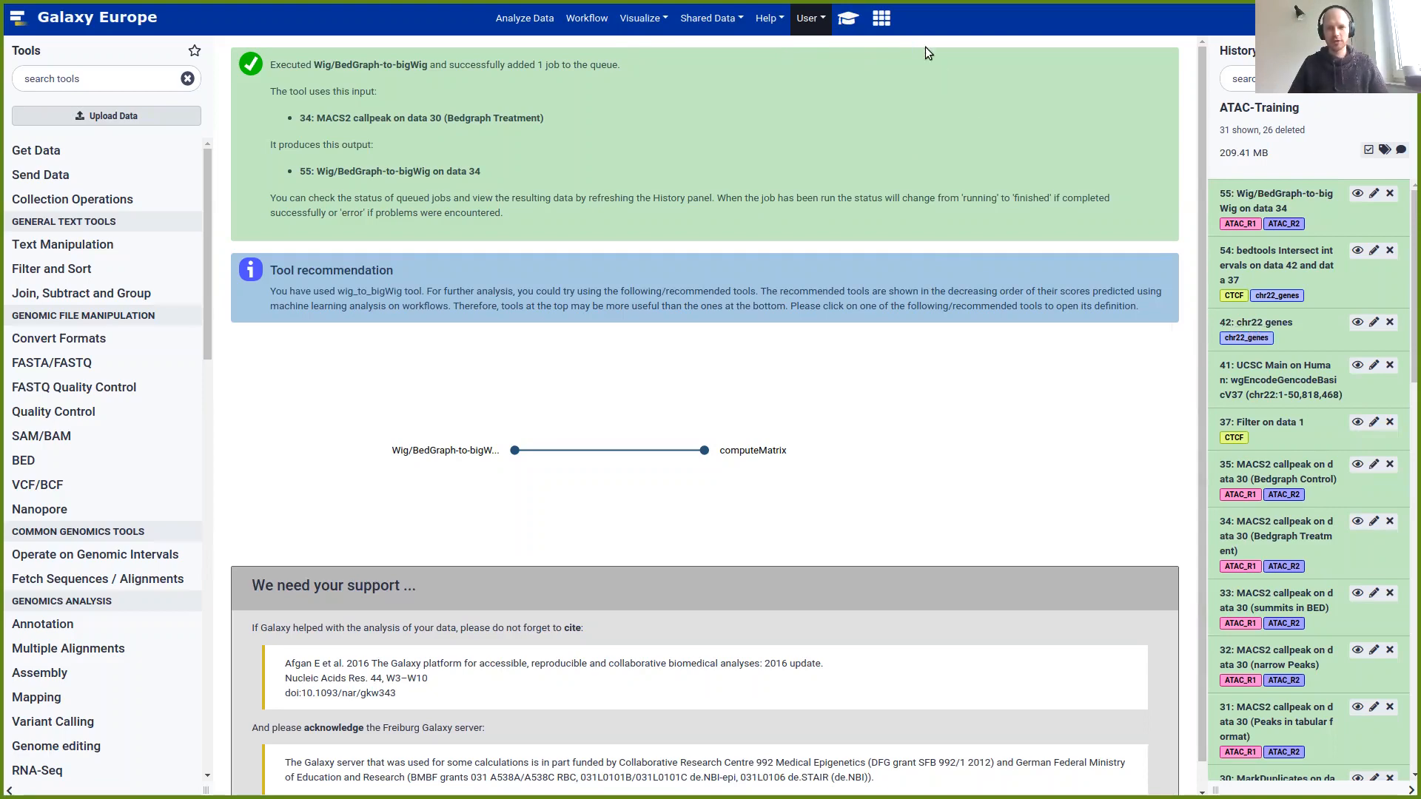
pyautogui.click(853, 18)
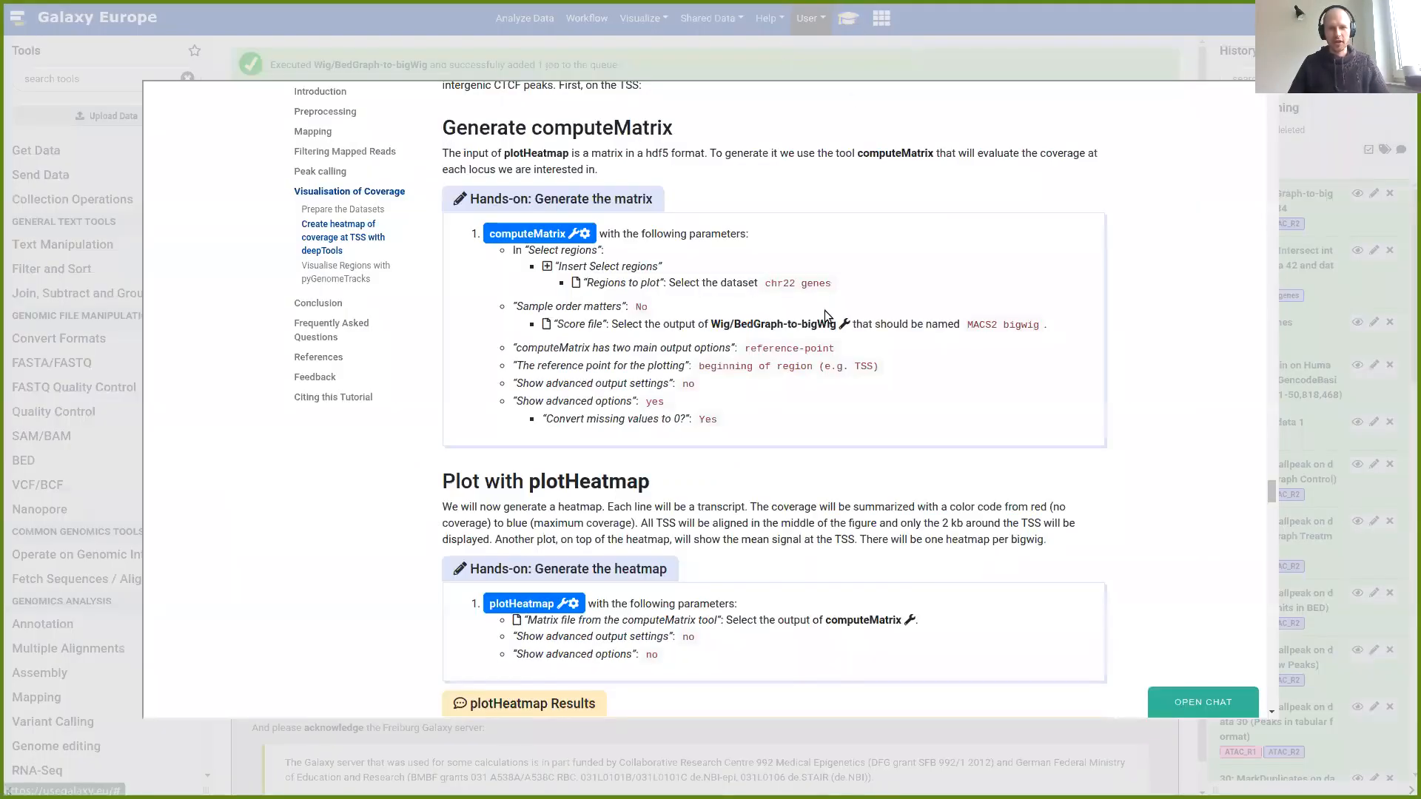
pyautogui.scroll(1, 1274, 465)
pyautogui.moveTo(1273, 468)
pyautogui.mouseDown()
pyautogui.moveTo(1264, 109)
pyautogui.moveTo(1265, 176)
pyautogui.mouseUp()
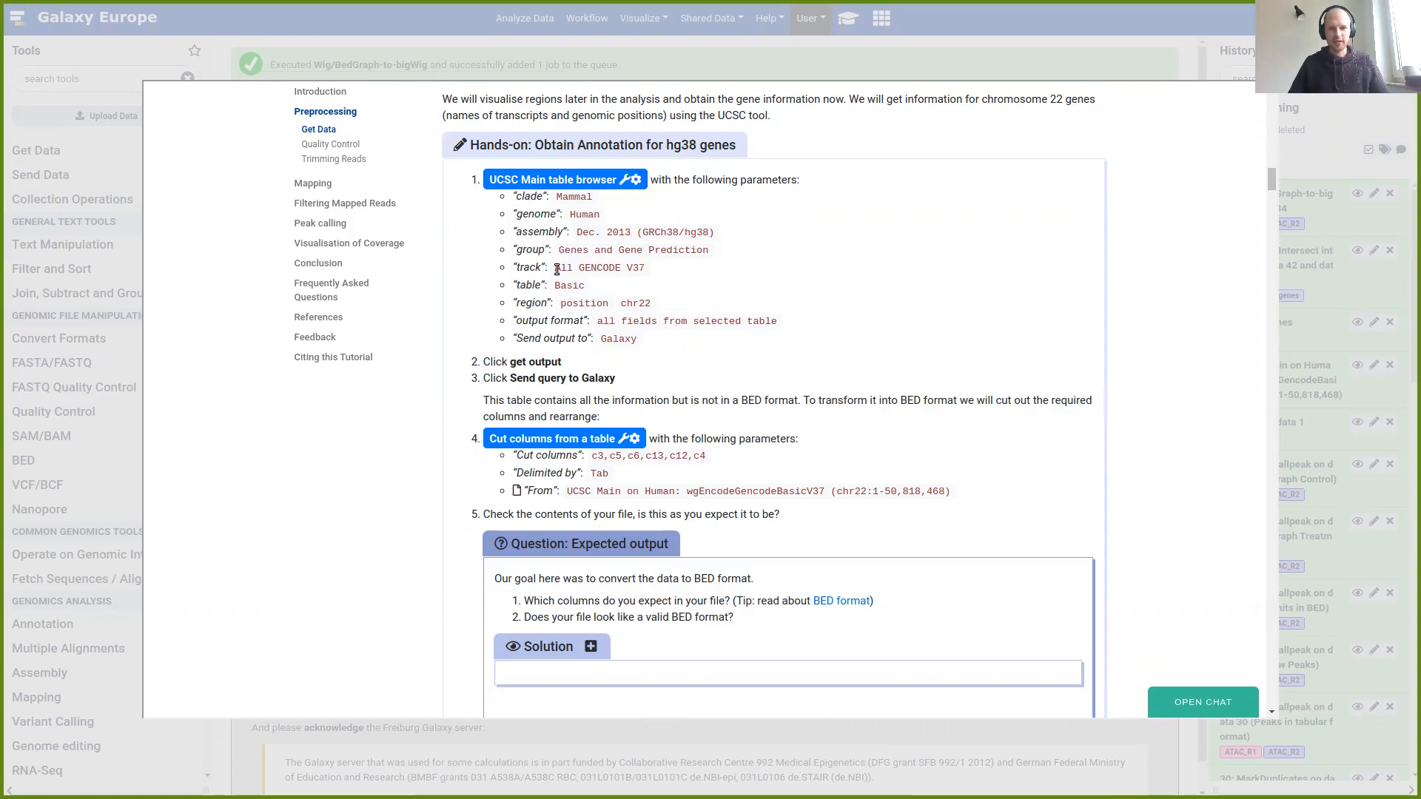
pyautogui.moveTo(557, 269); pyautogui.dragTo(623, 270)
pyautogui.click(642, 278)
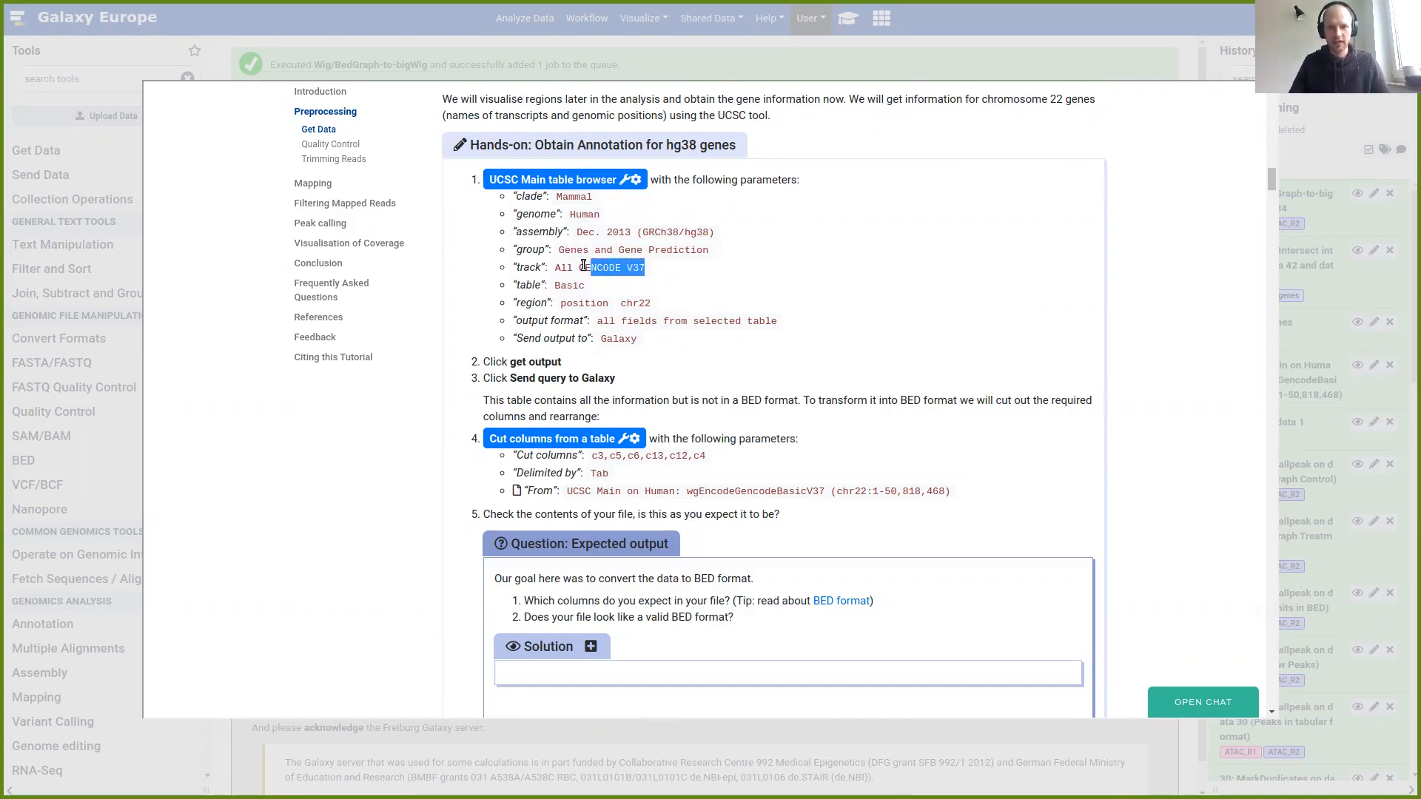
pyautogui.doubleClick(561, 287)
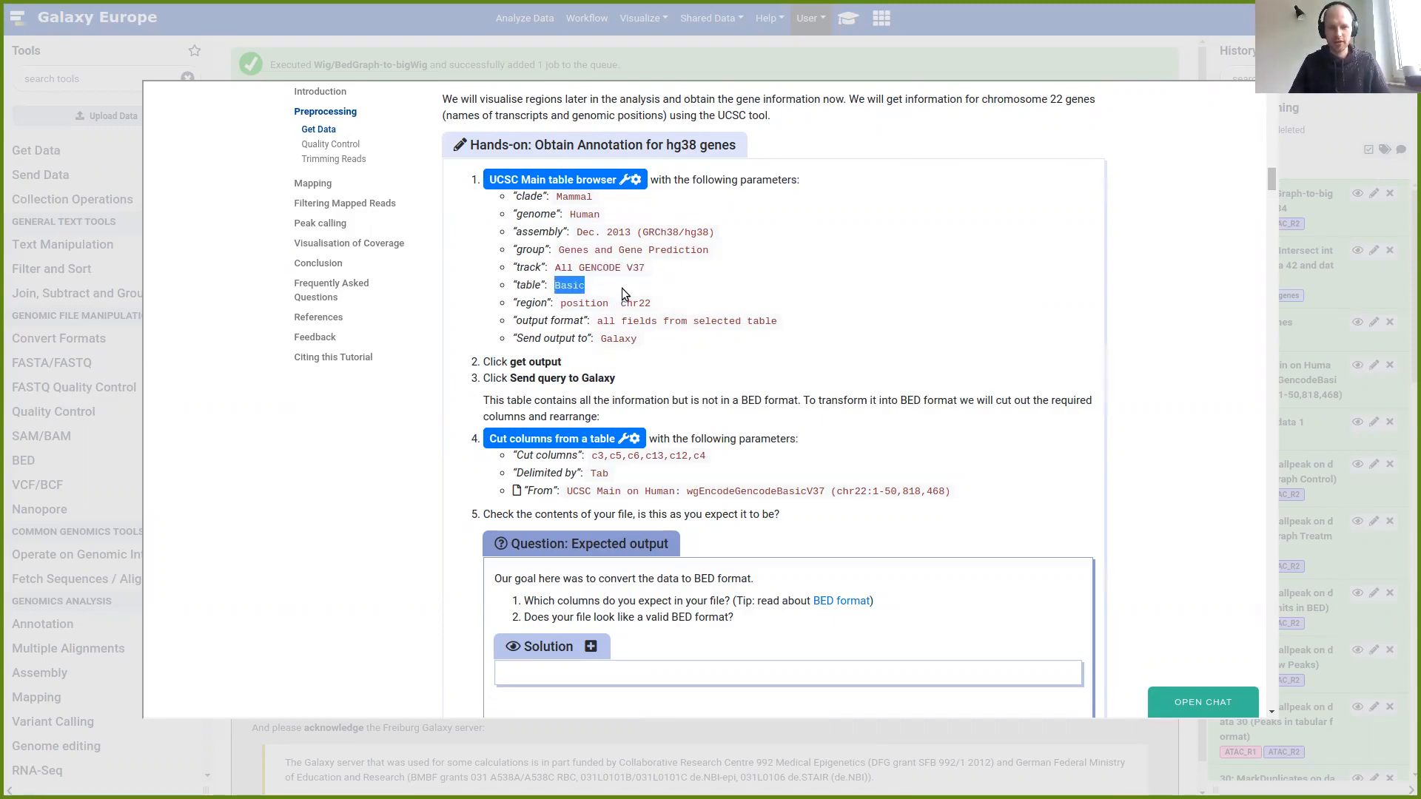
pyautogui.click(584, 290)
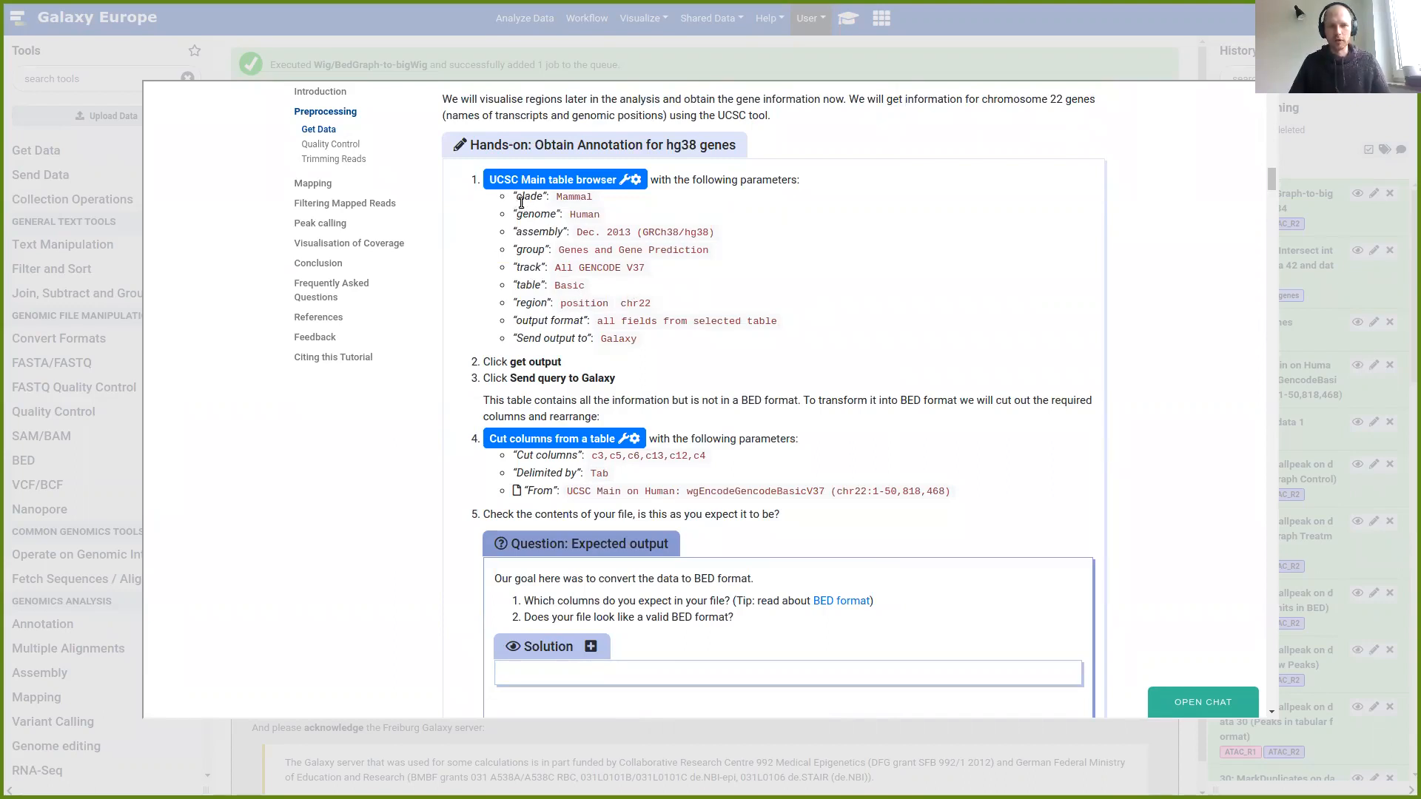
pyautogui.moveTo(516, 197); pyautogui.dragTo(648, 339)
pyautogui.click(649, 339)
pyautogui.moveTo(1266, 173); pyautogui.dragTo(1248, 471)
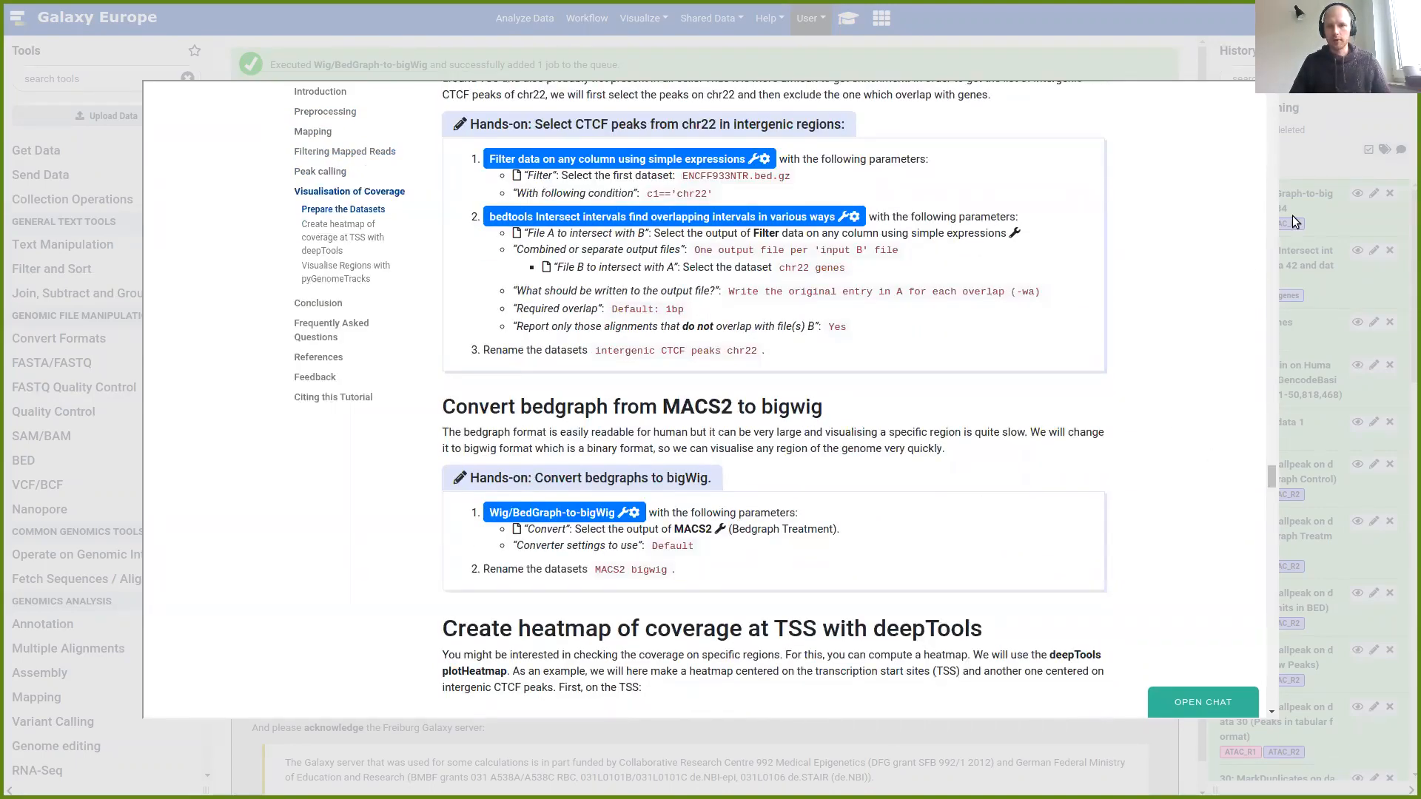
pyautogui.click(1319, 158)
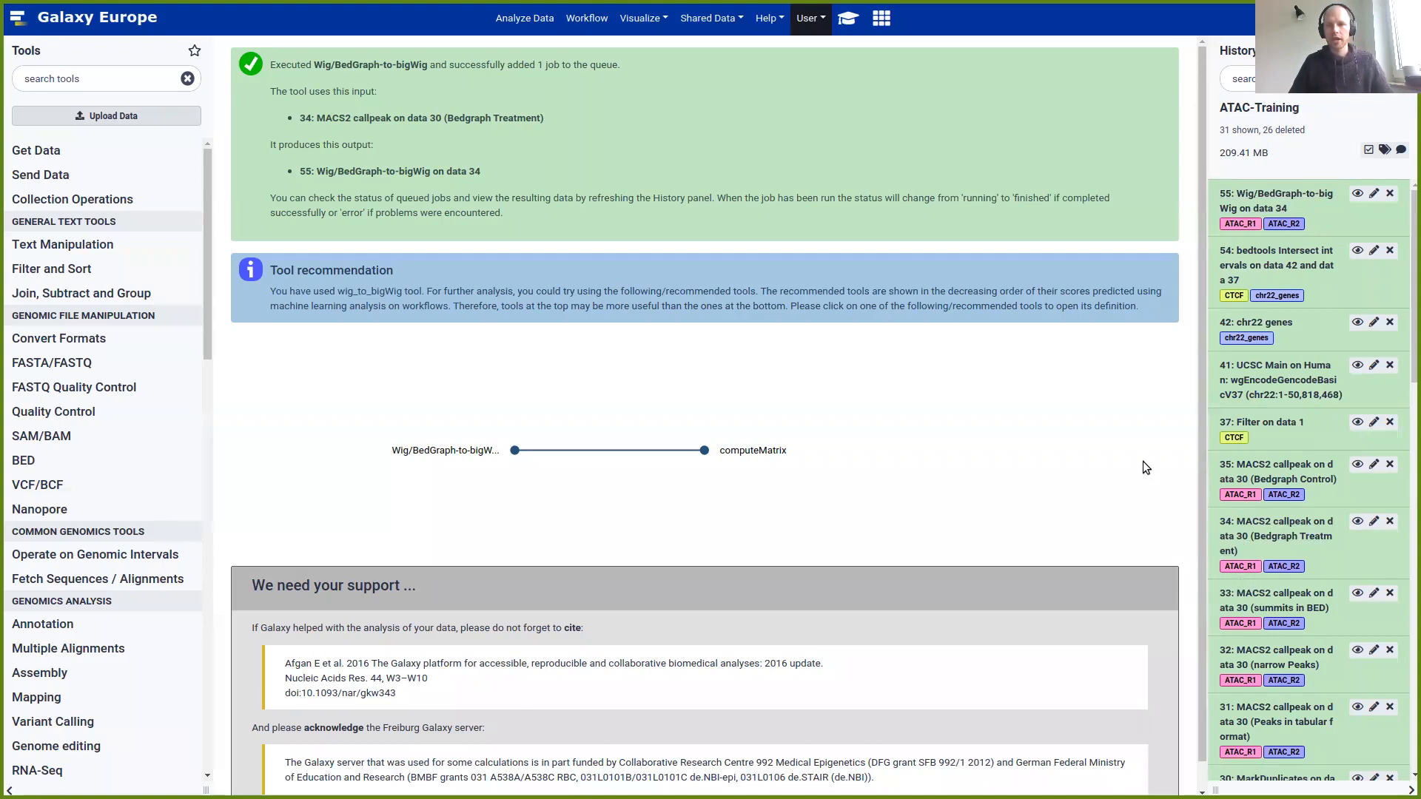
# Rename the bedtools Intersect intervals output as "intergenic CTCF peaks chr22", the name given in the tutorial, and save its attributes
pyautogui.click(856, 20)
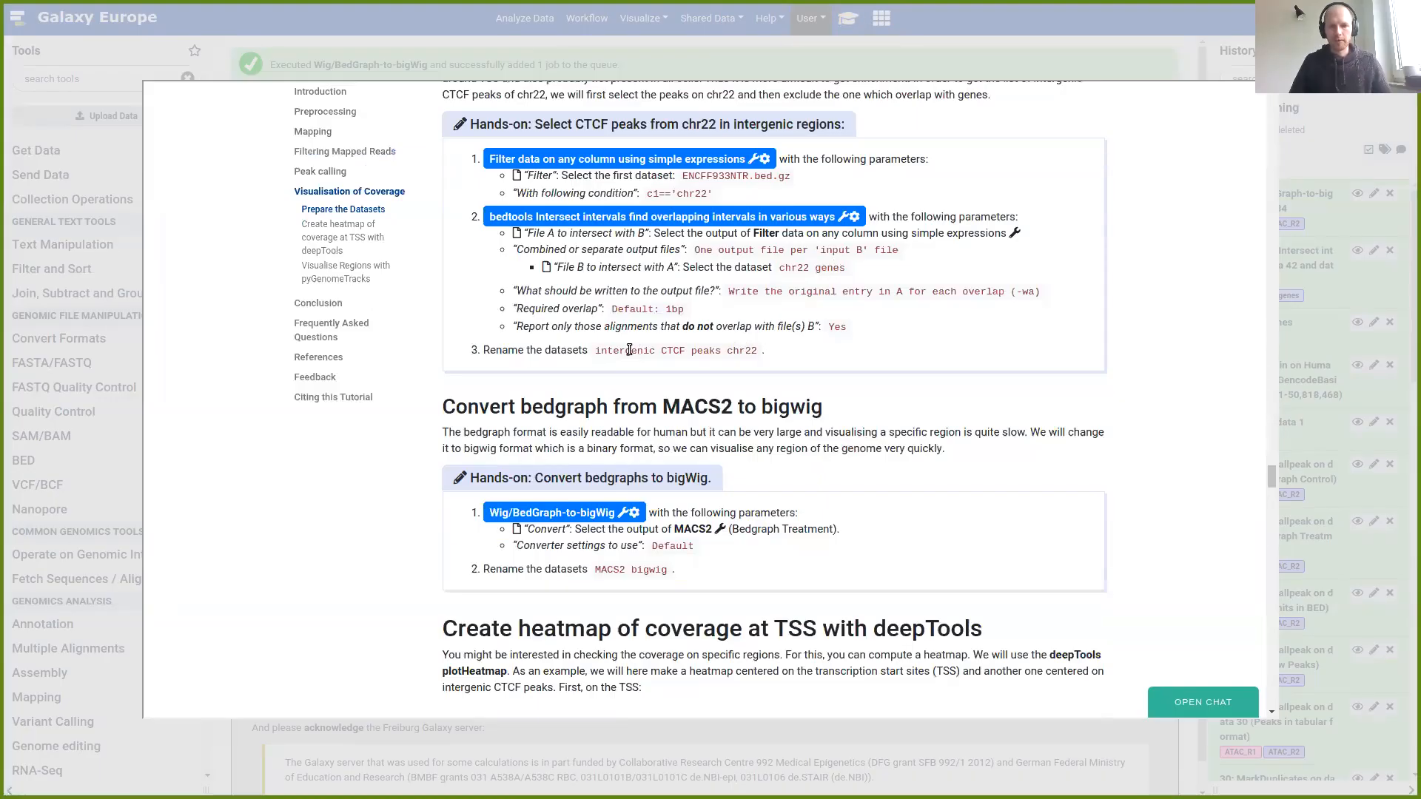
pyautogui.moveTo(596, 351); pyautogui.dragTo(755, 350)
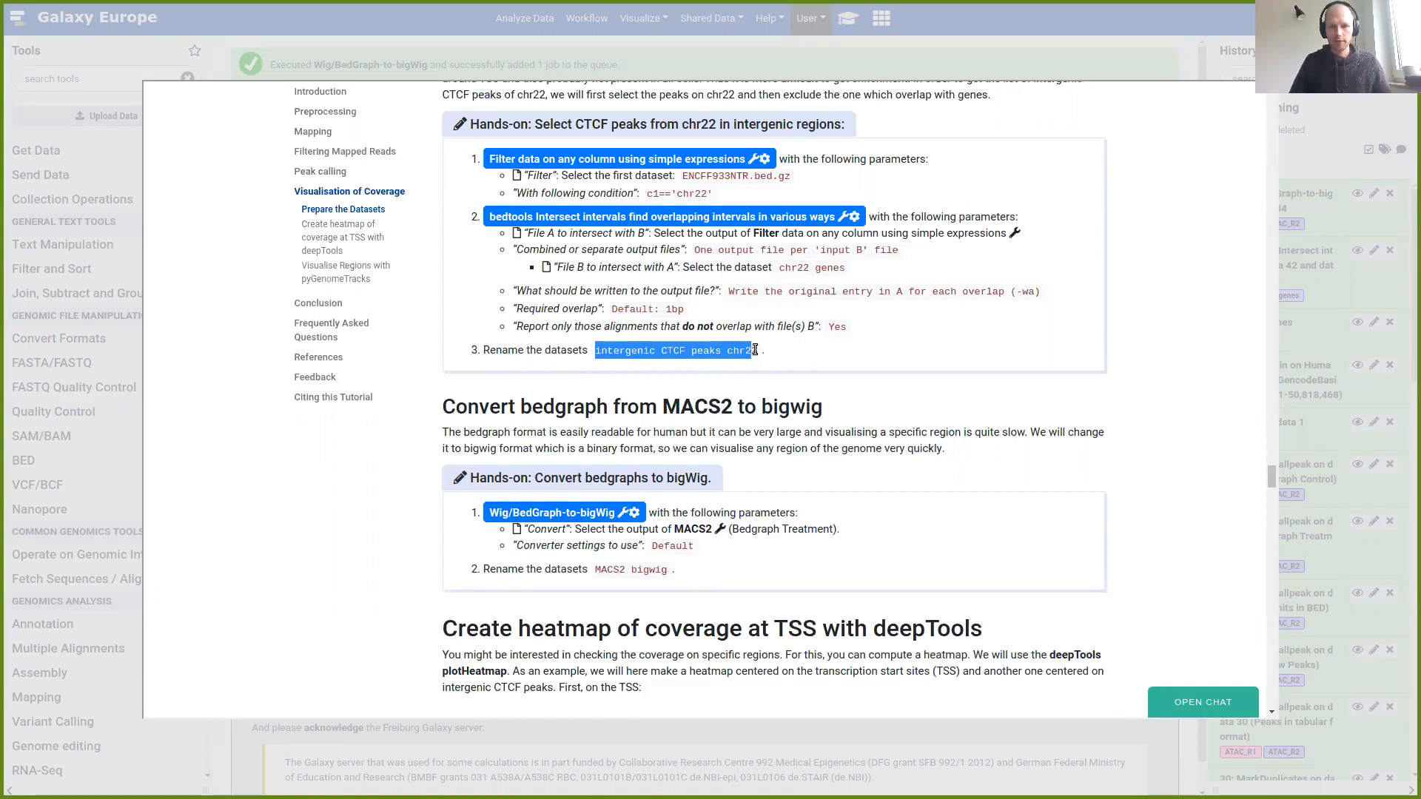
pyautogui.click(1353, 172)
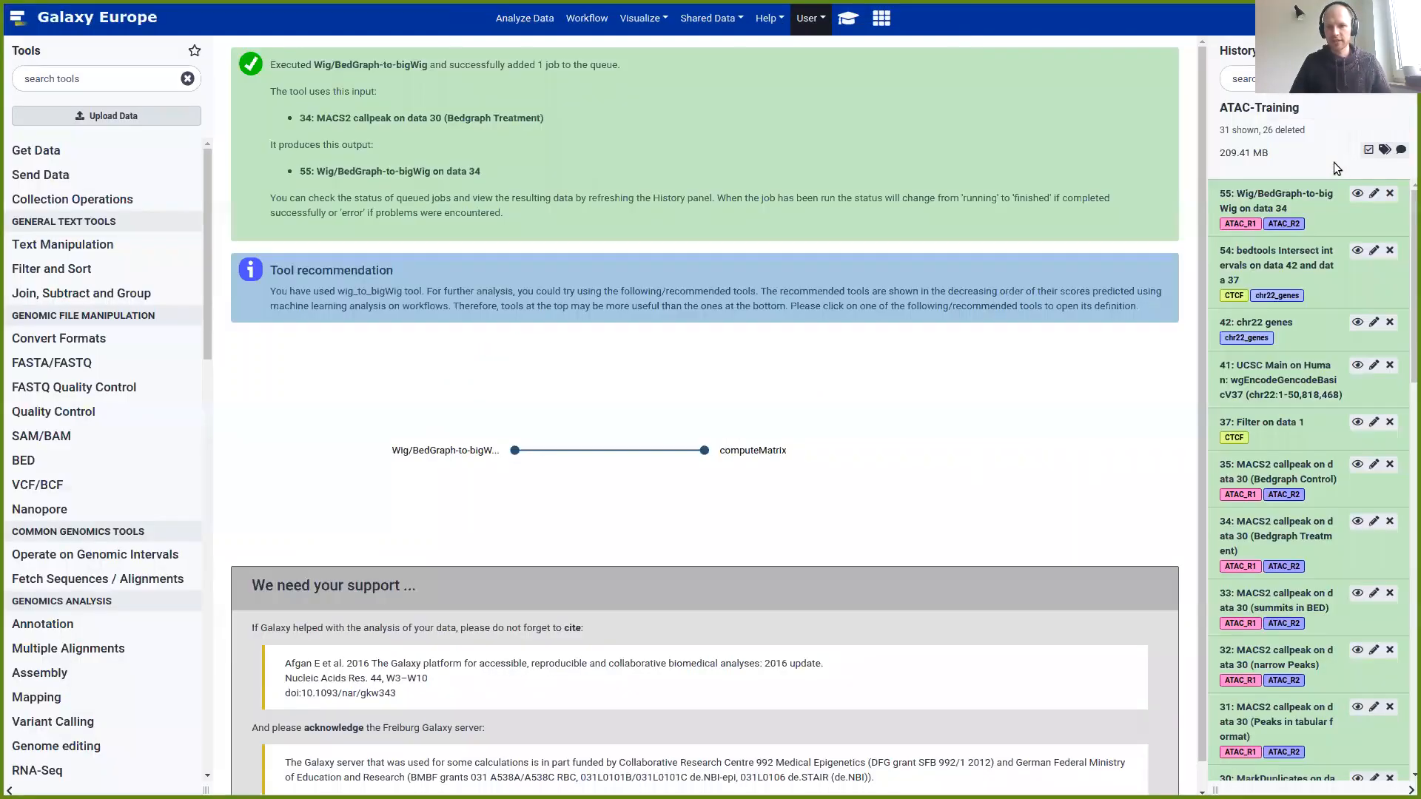
pyautogui.click(1357, 250)
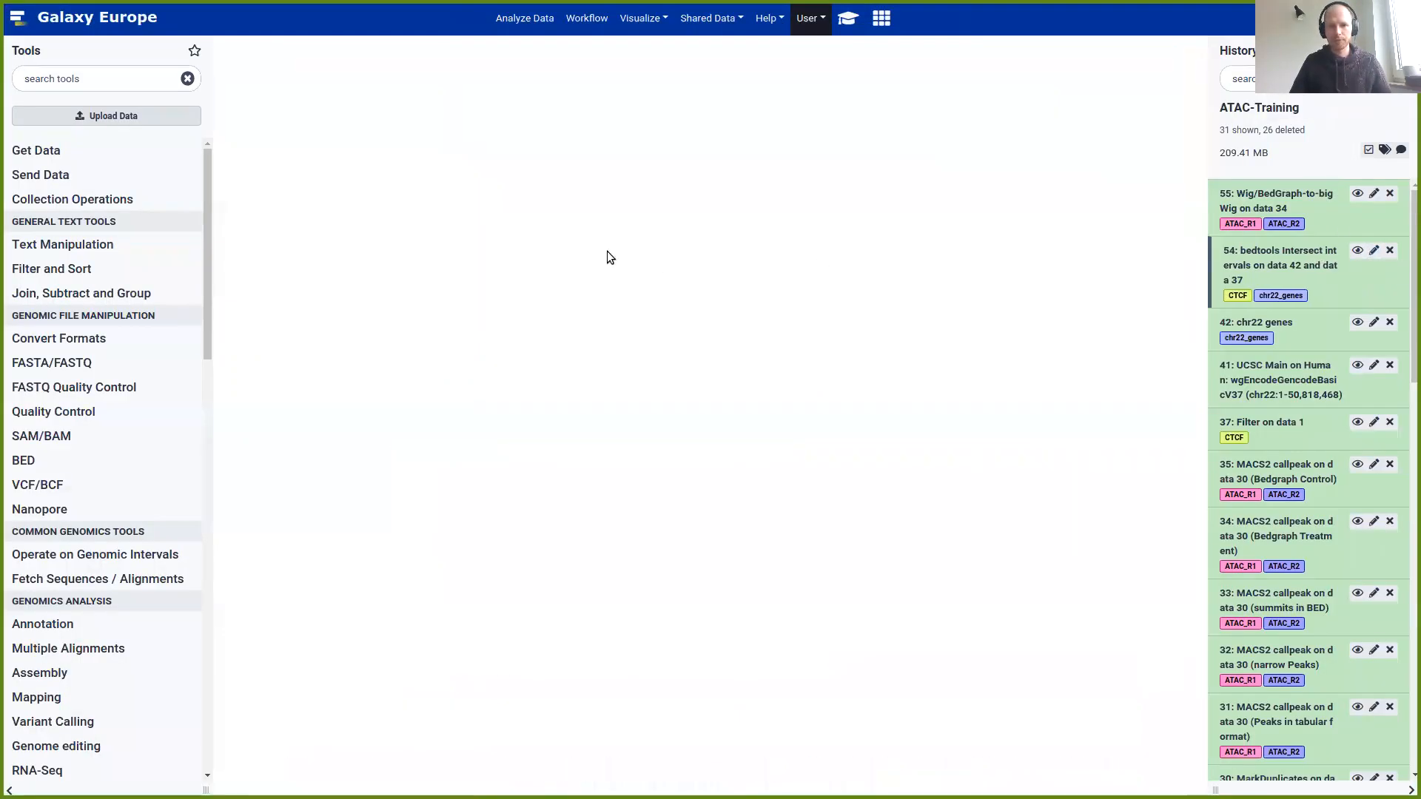
pyautogui.moveTo(472, 190); pyautogui.dragTo(208, 188)
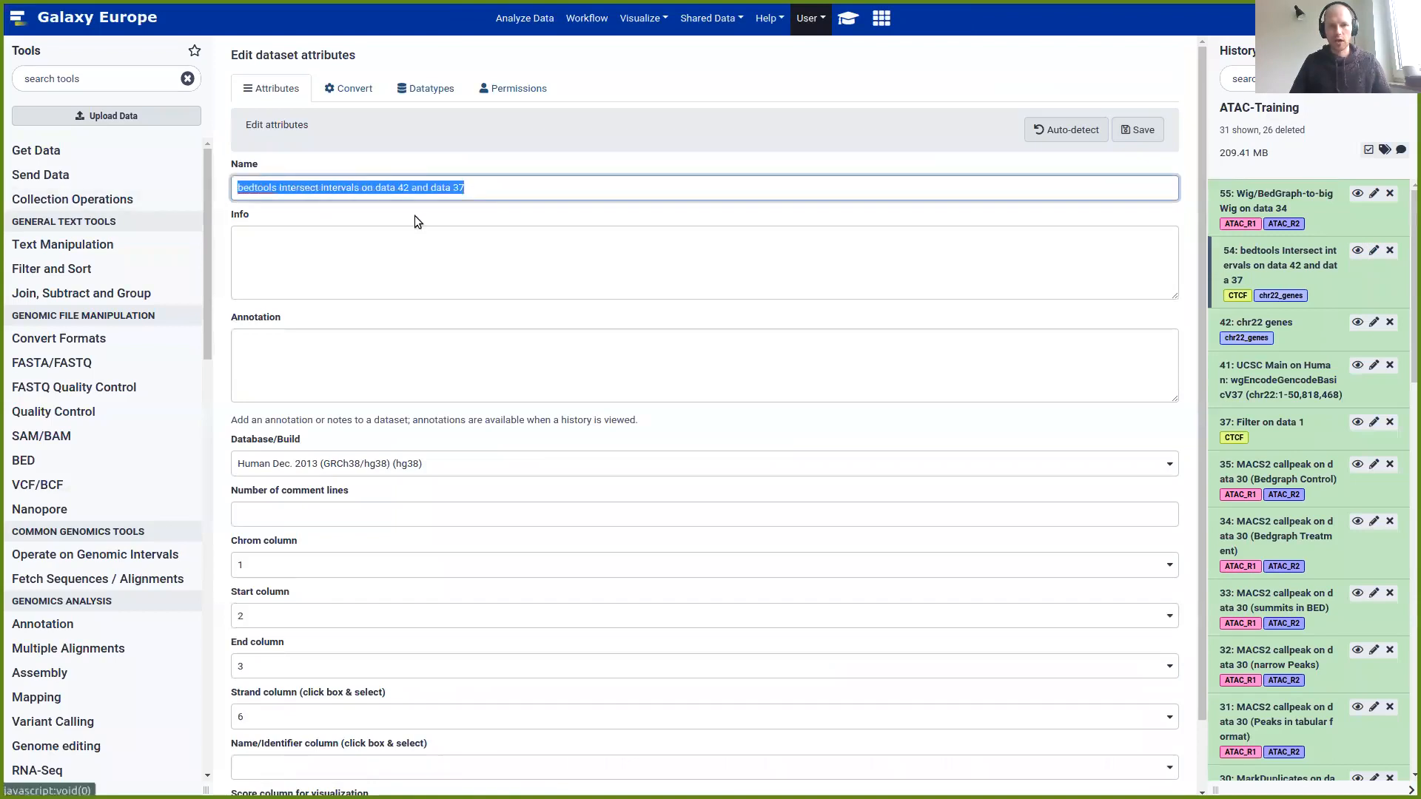
pyautogui.write('intergenic CTCF peaks chr22')
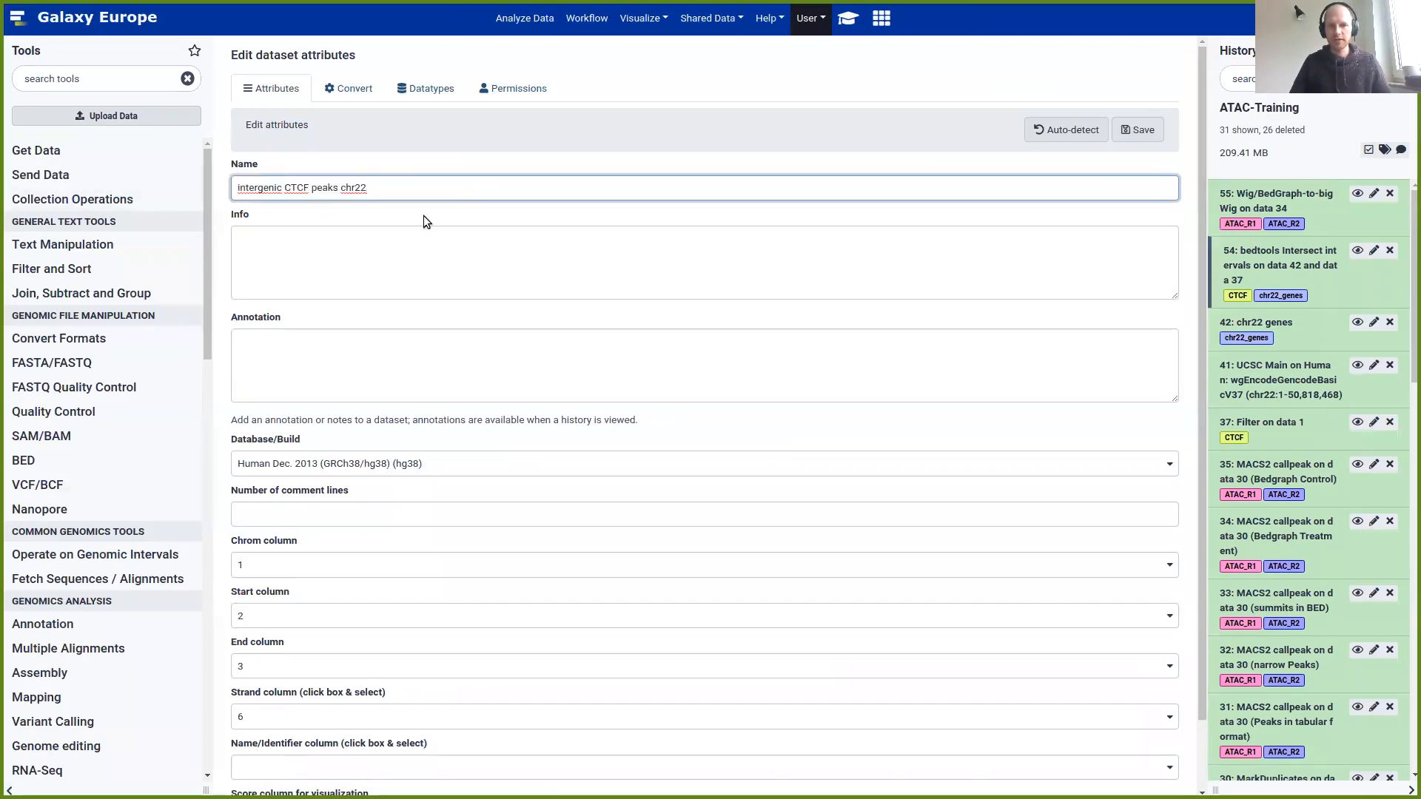
pyautogui.click(1142, 131)
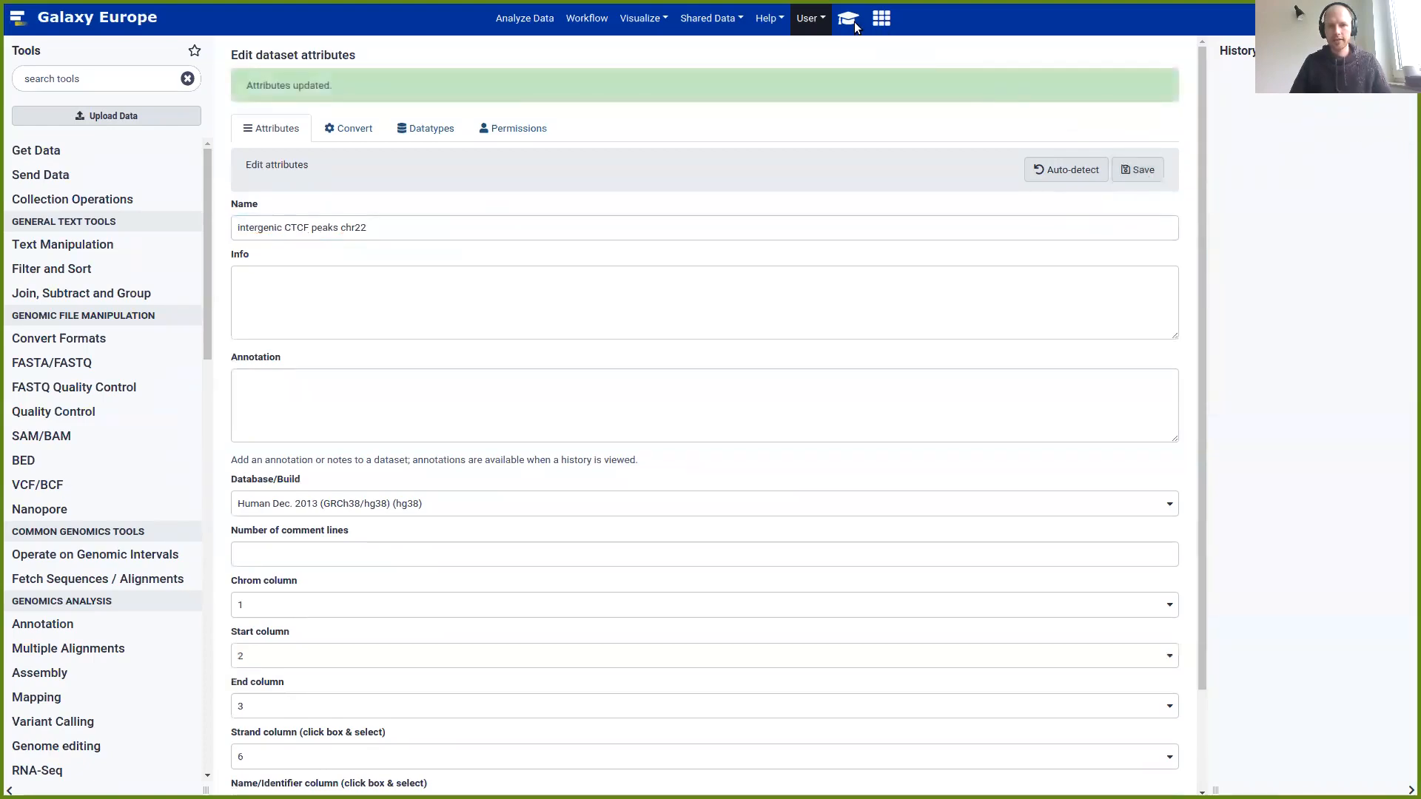
# Rename the Wig/BedGraph-to-bigWig output with the name "MACS2 bigwig" copied from the tutorial
pyautogui.click(849, 18)
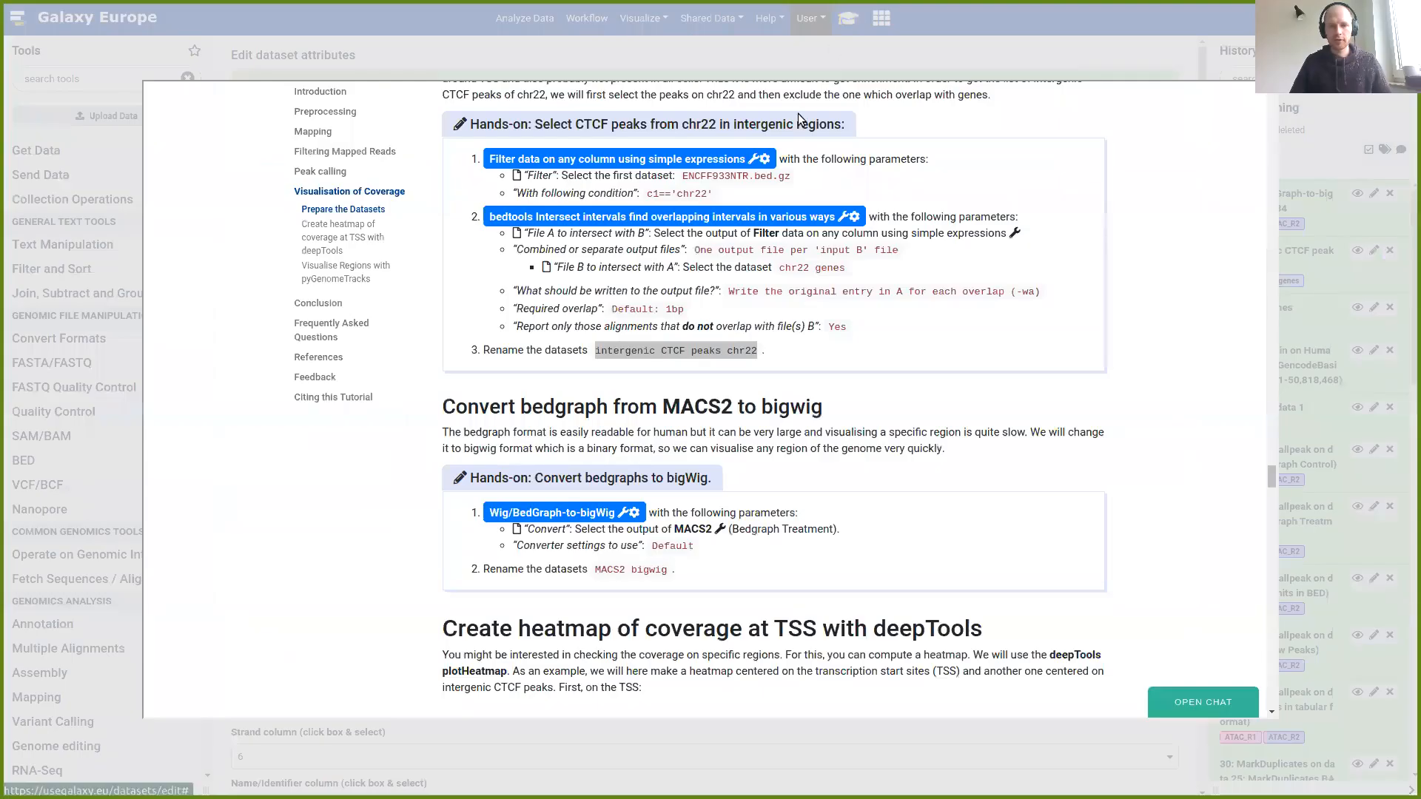
pyautogui.moveTo(601, 570); pyautogui.dragTo(665, 571)
pyautogui.click(1156, 72)
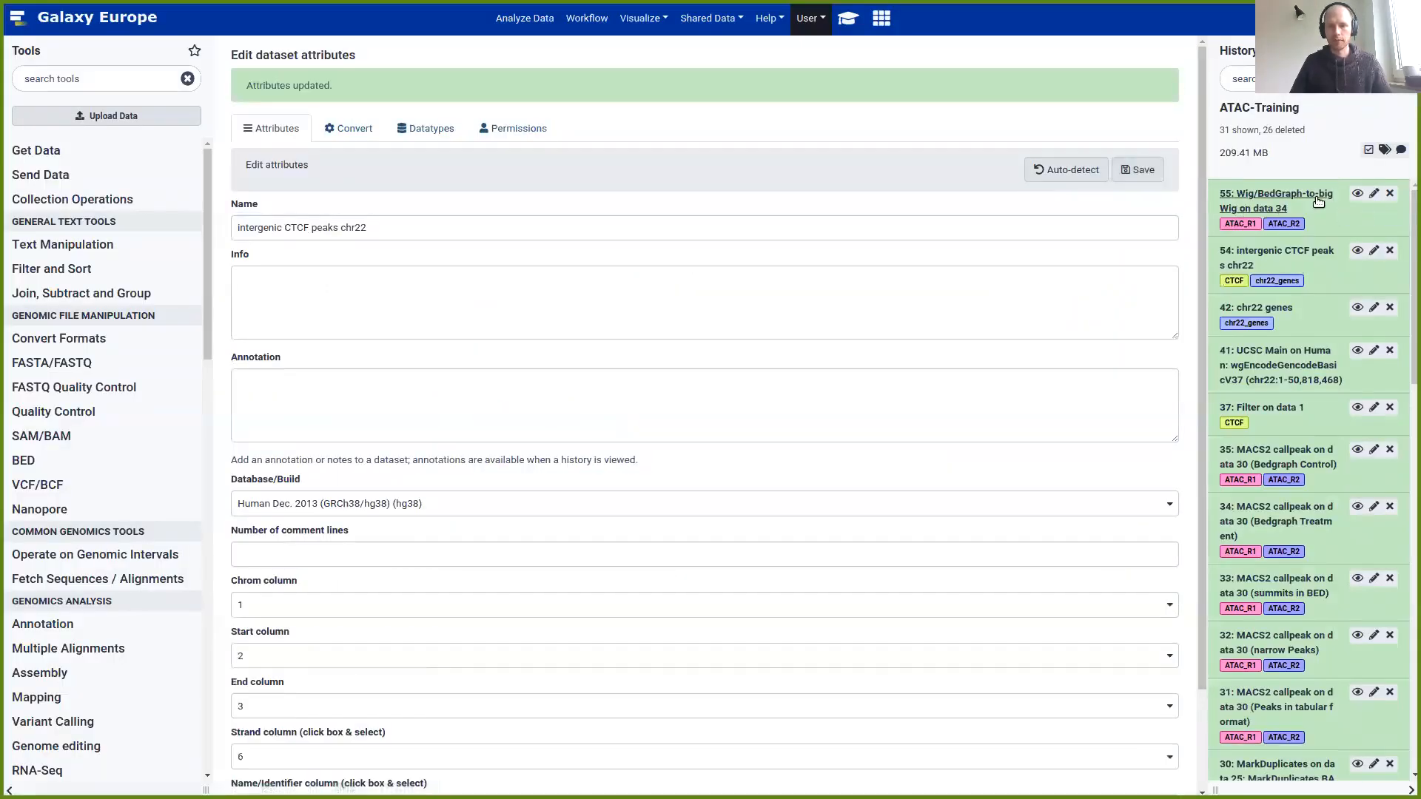
pyautogui.click(845, 14)
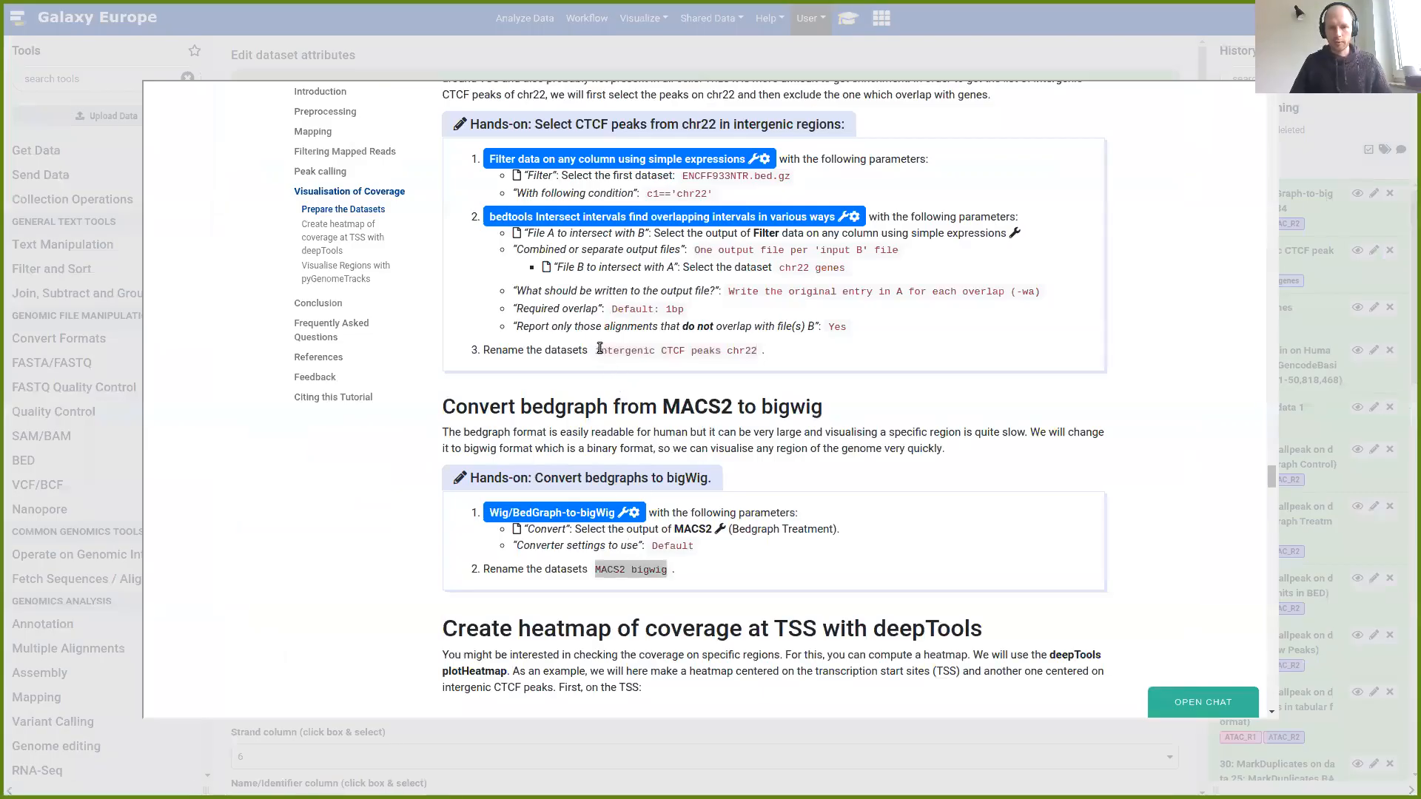
pyautogui.moveTo(597, 350); pyautogui.dragTo(760, 351)
pyautogui.click(805, 363)
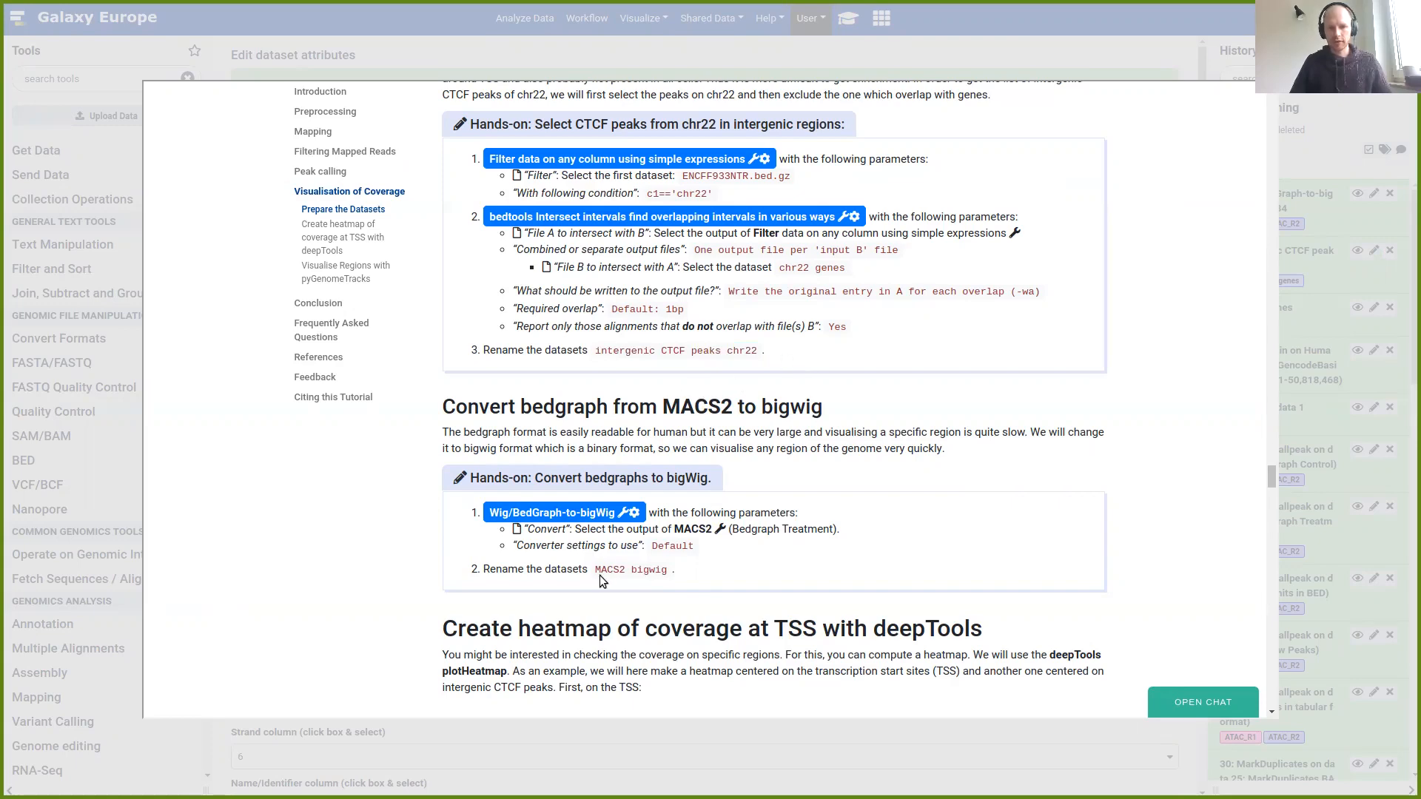
pyautogui.moveTo(596, 571); pyautogui.dragTo(667, 571)
pyautogui.hotkey('ctrl', 'c')
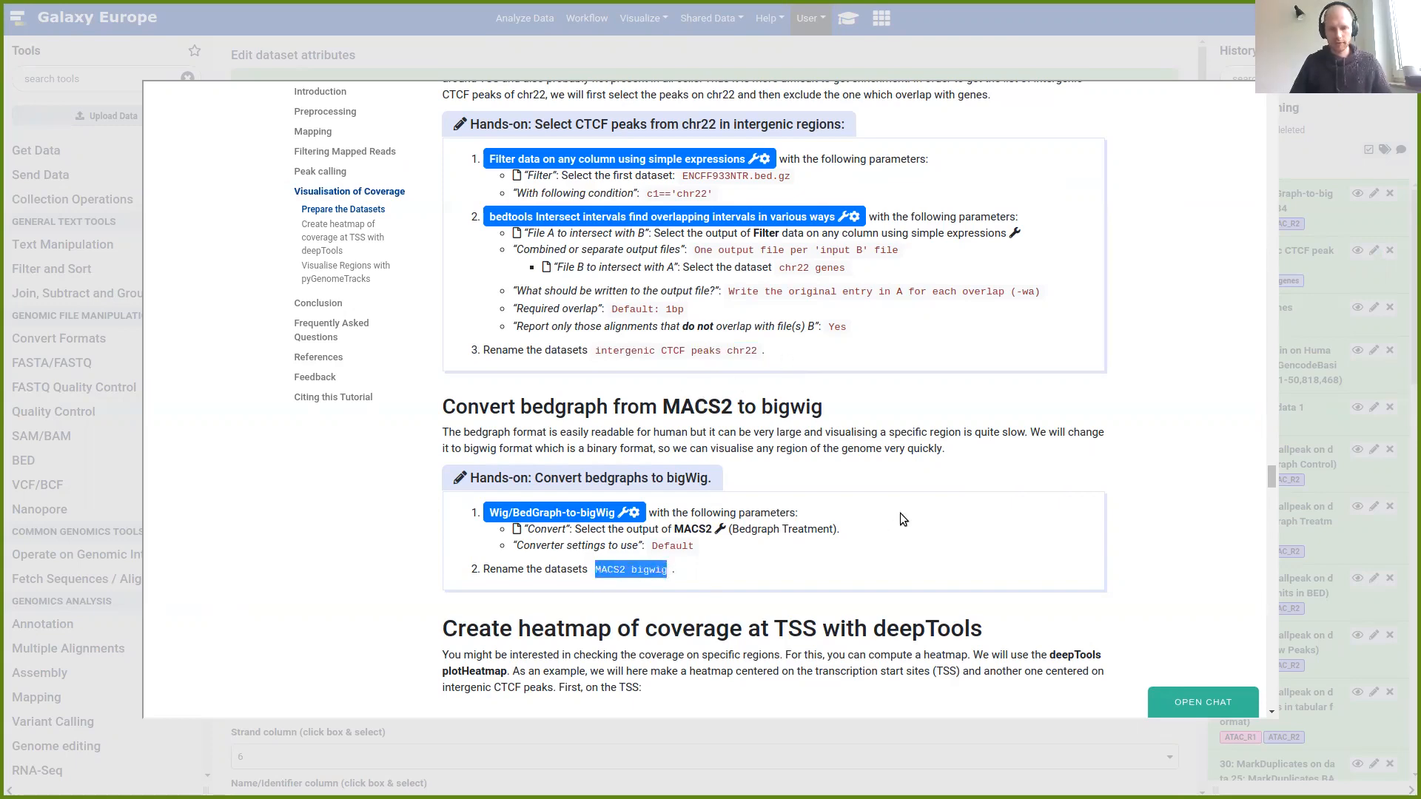
pyautogui.click(1321, 162)
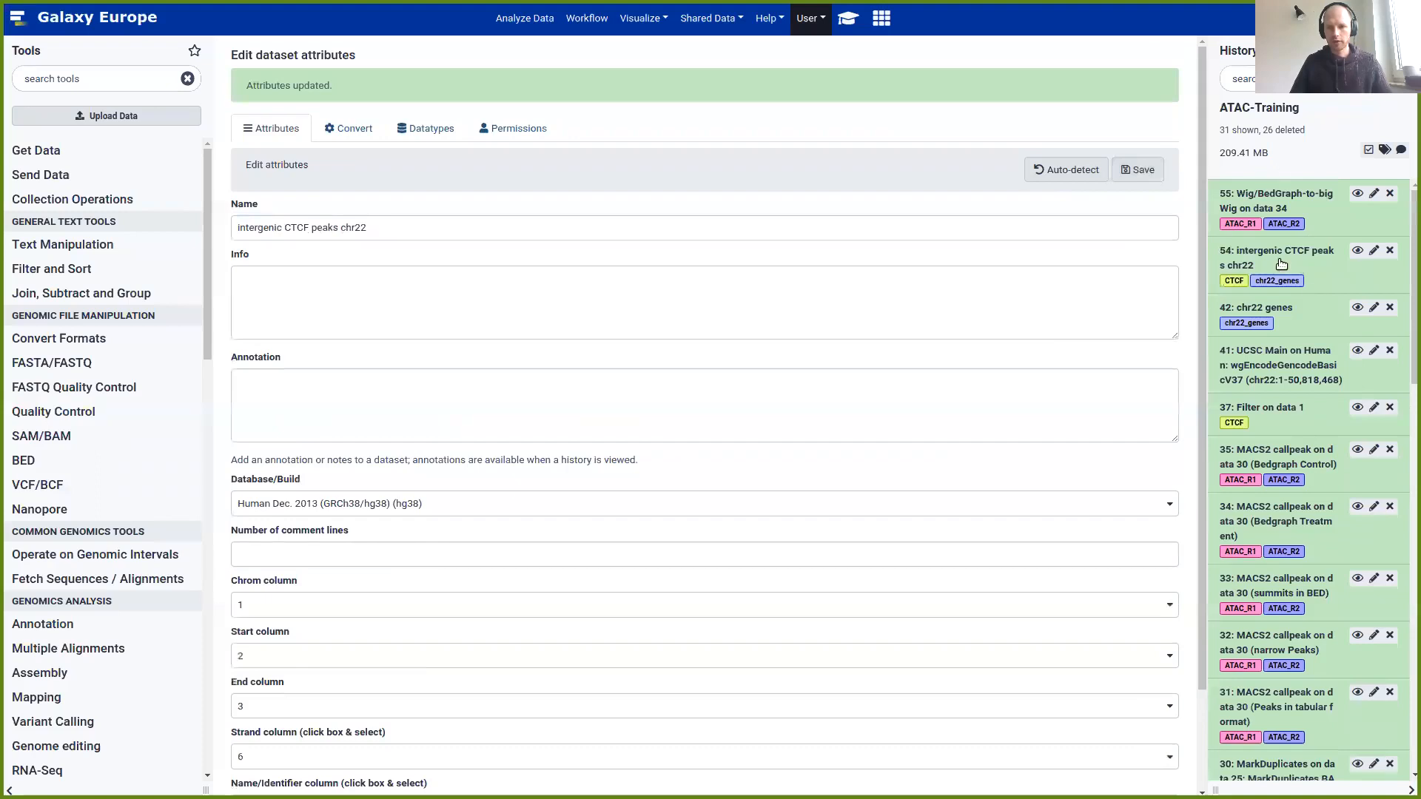
pyautogui.click(1375, 195)
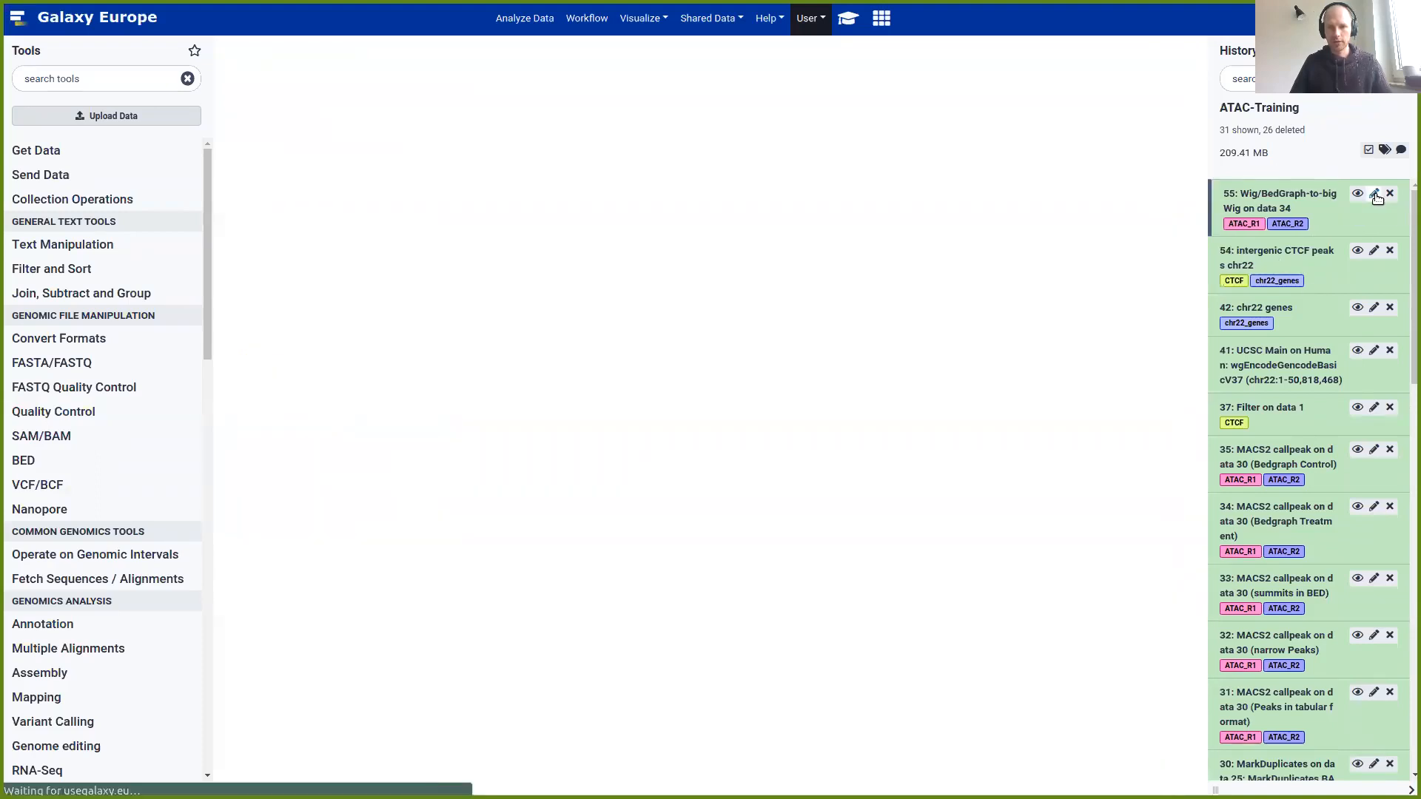
pyautogui.tripleClick(400, 188)
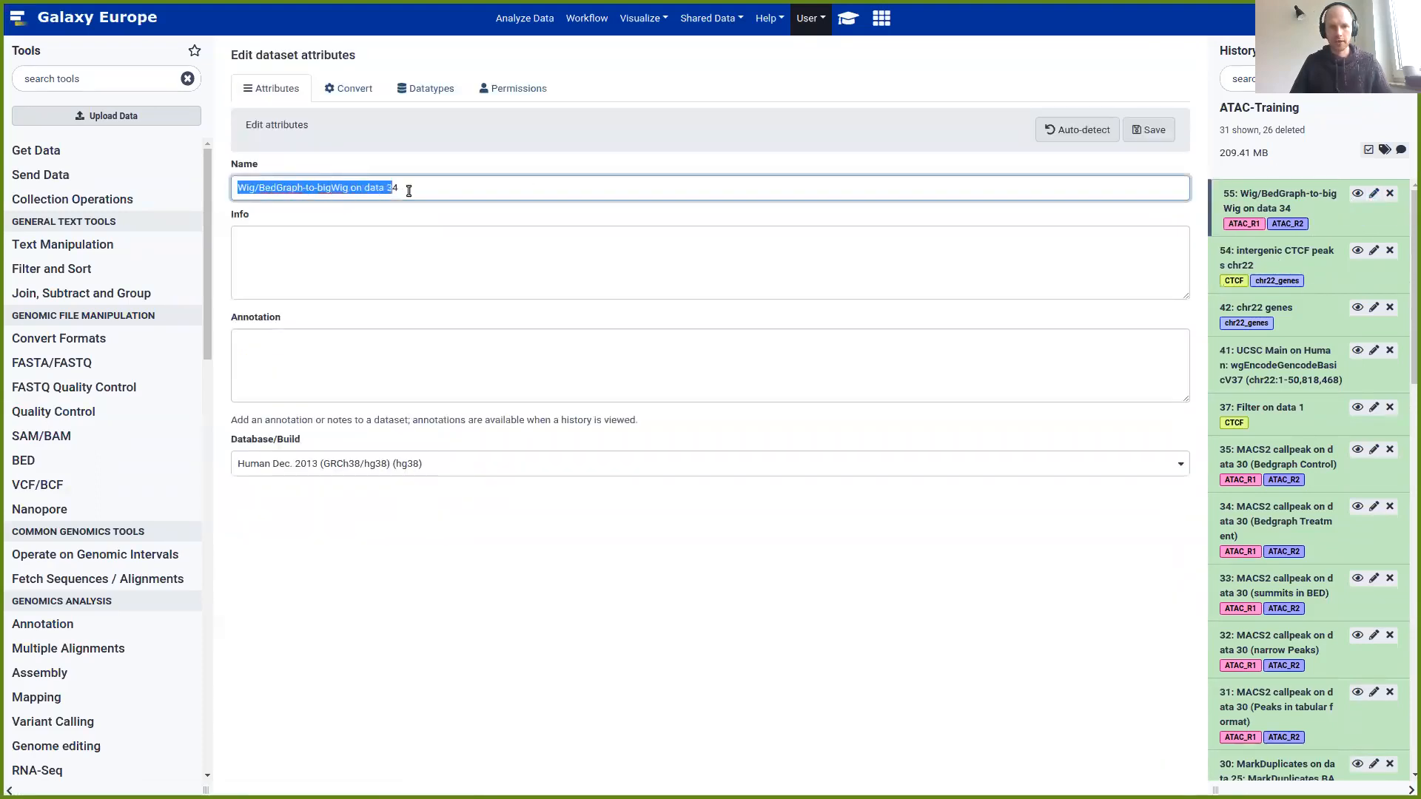
# Rename the Wig/BedGraph-to-bigWig output dataset as "MACS2 bigwig" and save its attributes
pyautogui.hotkey('ctrl', 'v')
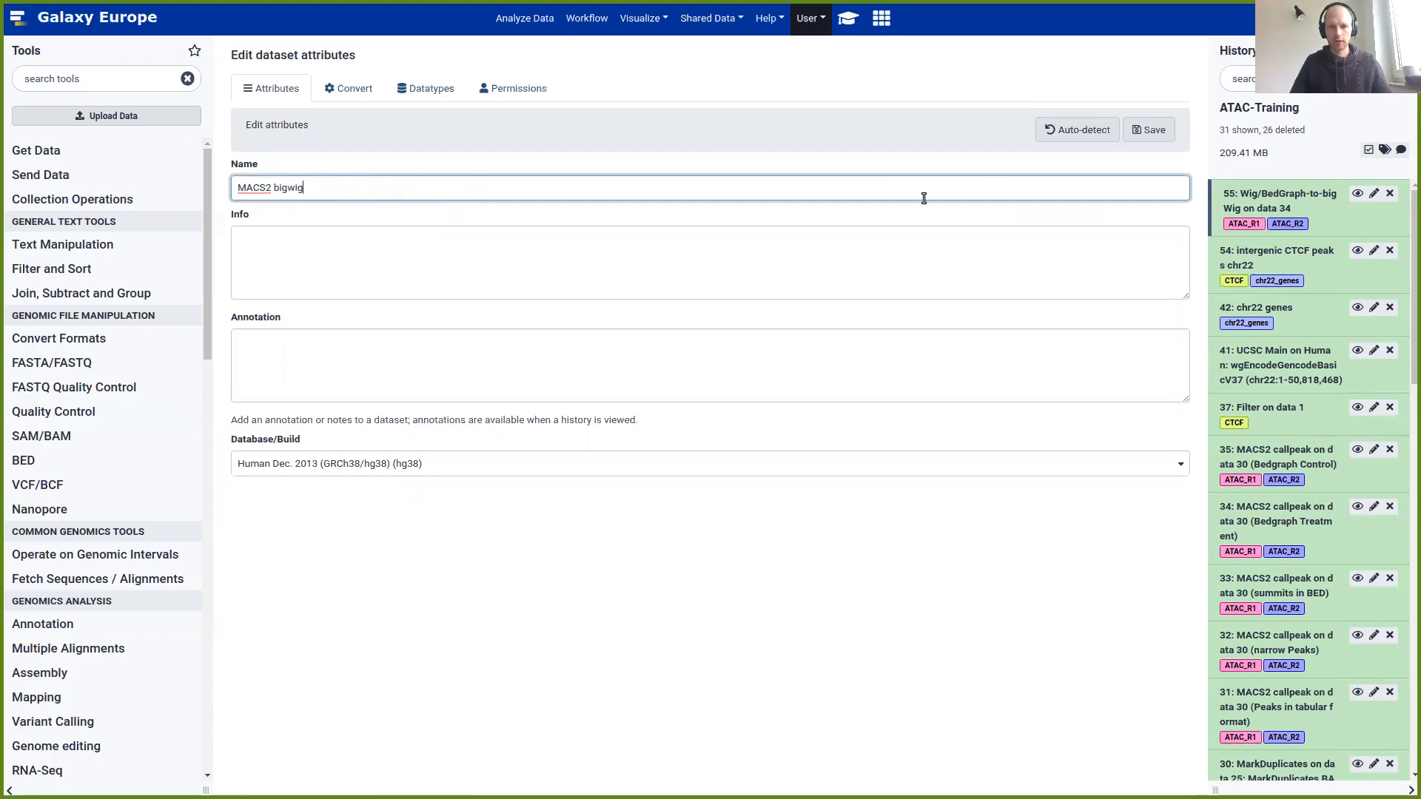
pyautogui.click(1166, 138)
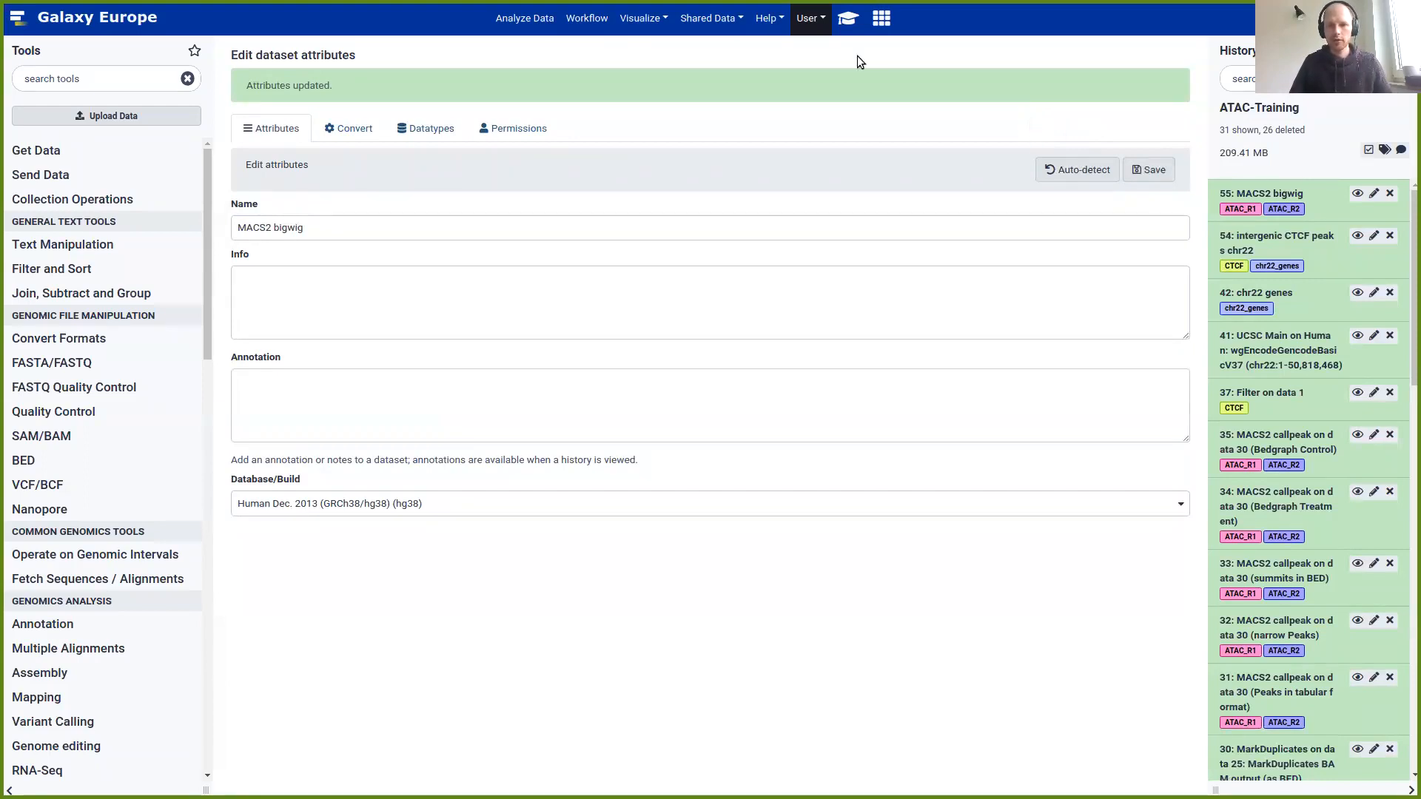
# Open computeMatrix from the training tutorial, with chr22 genes as the regions to plot and MACS2 bigwig as the score file
pyautogui.click(848, 18)
pyautogui.scroll(-5, 846, 241)
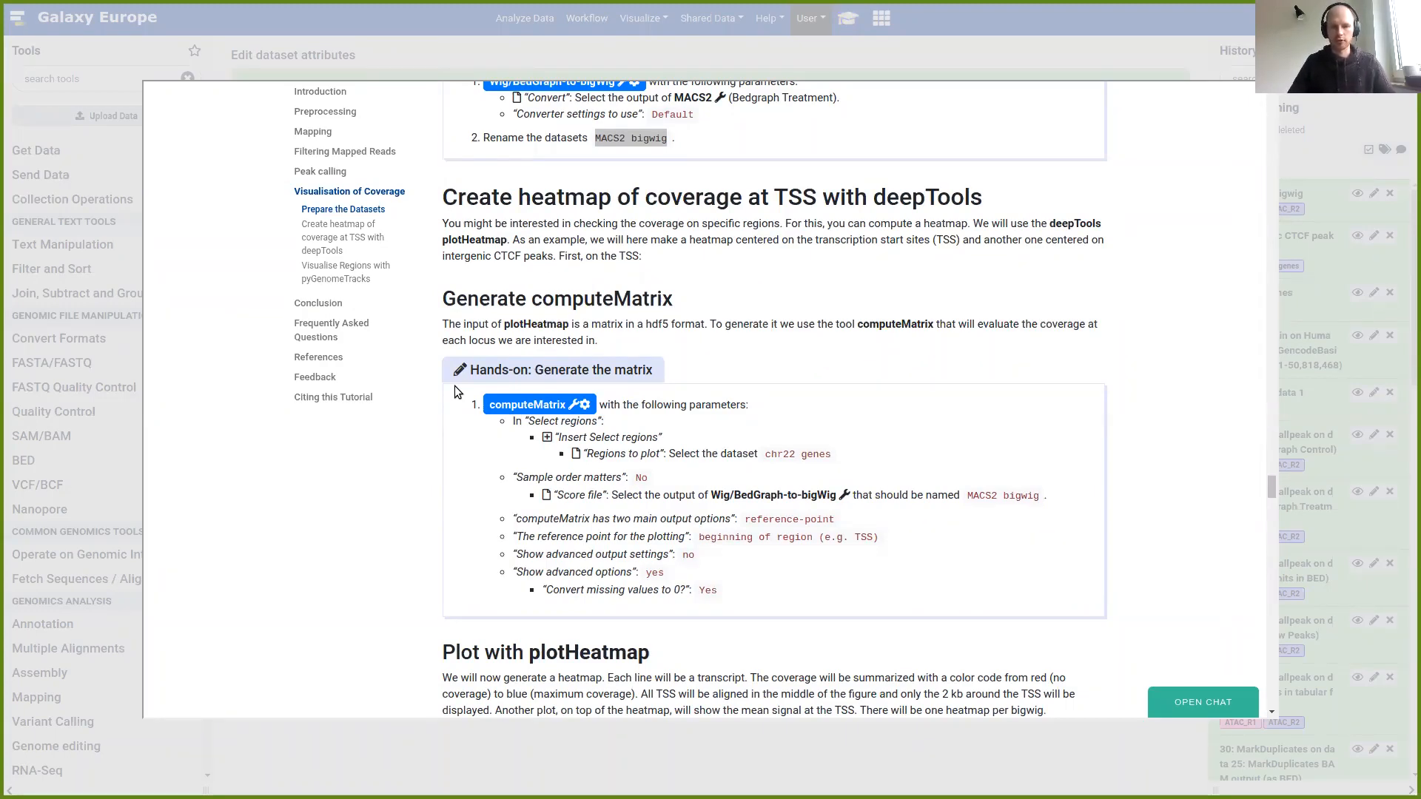
pyautogui.click(517, 406)
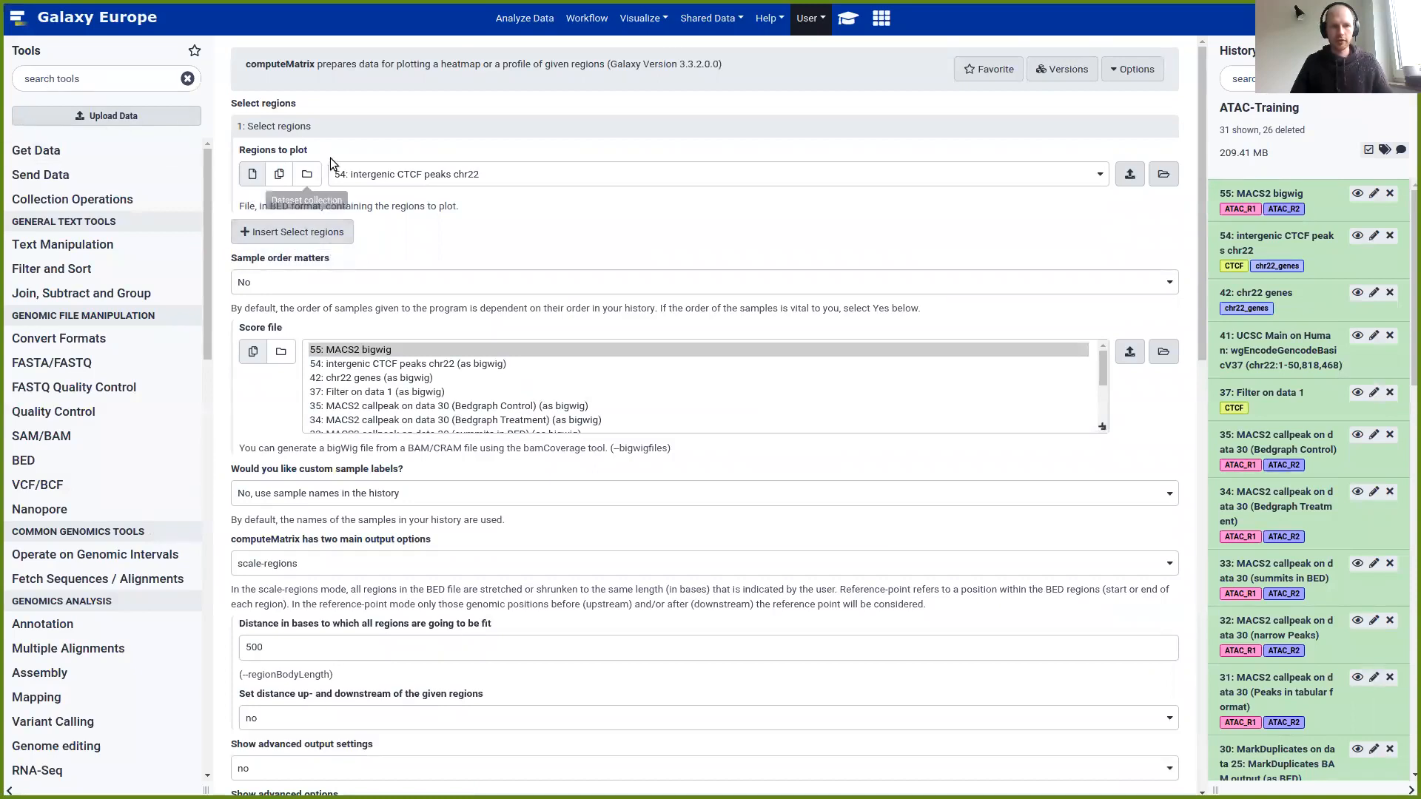
pyautogui.moveTo(234, 106); pyautogui.dragTo(300, 106)
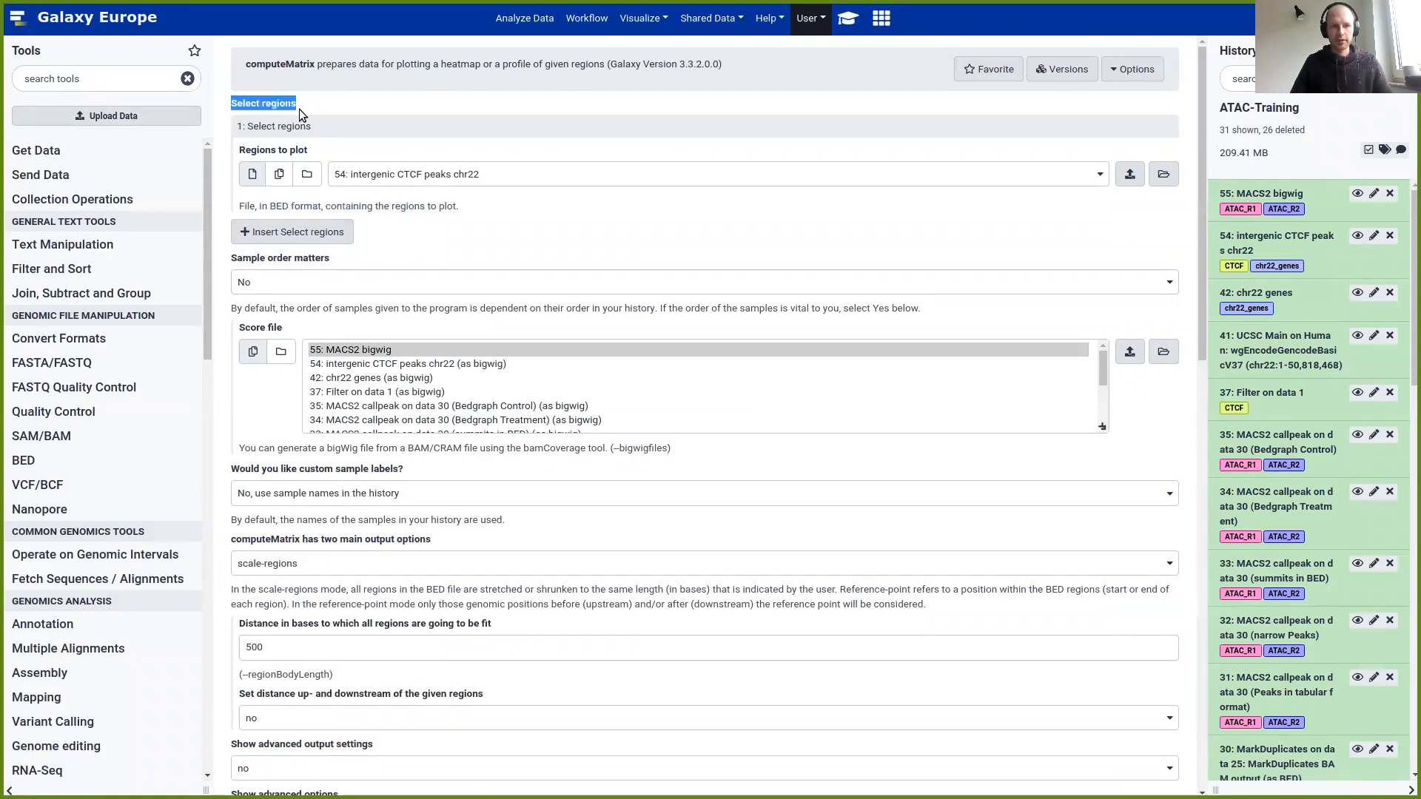
pyautogui.moveTo(247, 148); pyautogui.dragTo(325, 154)
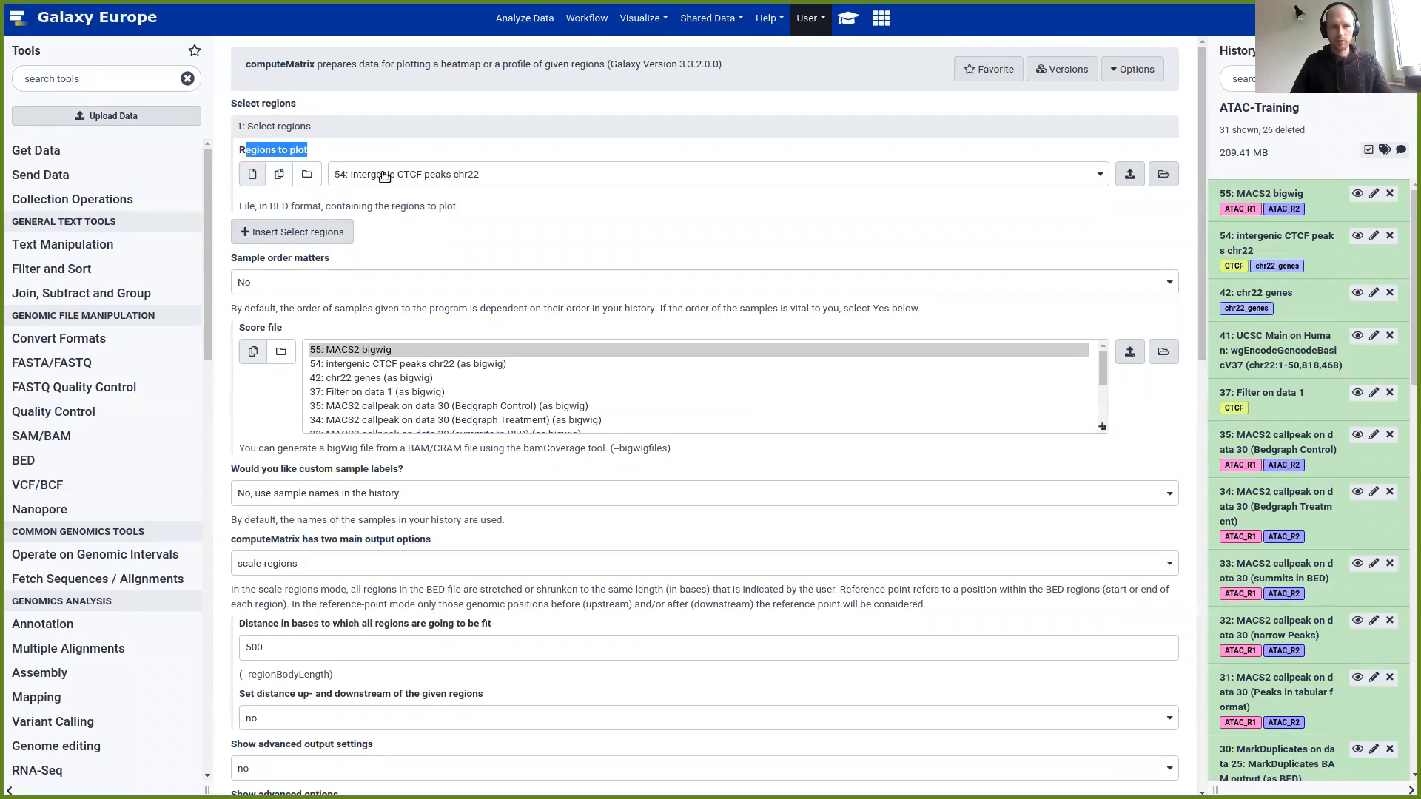
pyautogui.click(445, 179)
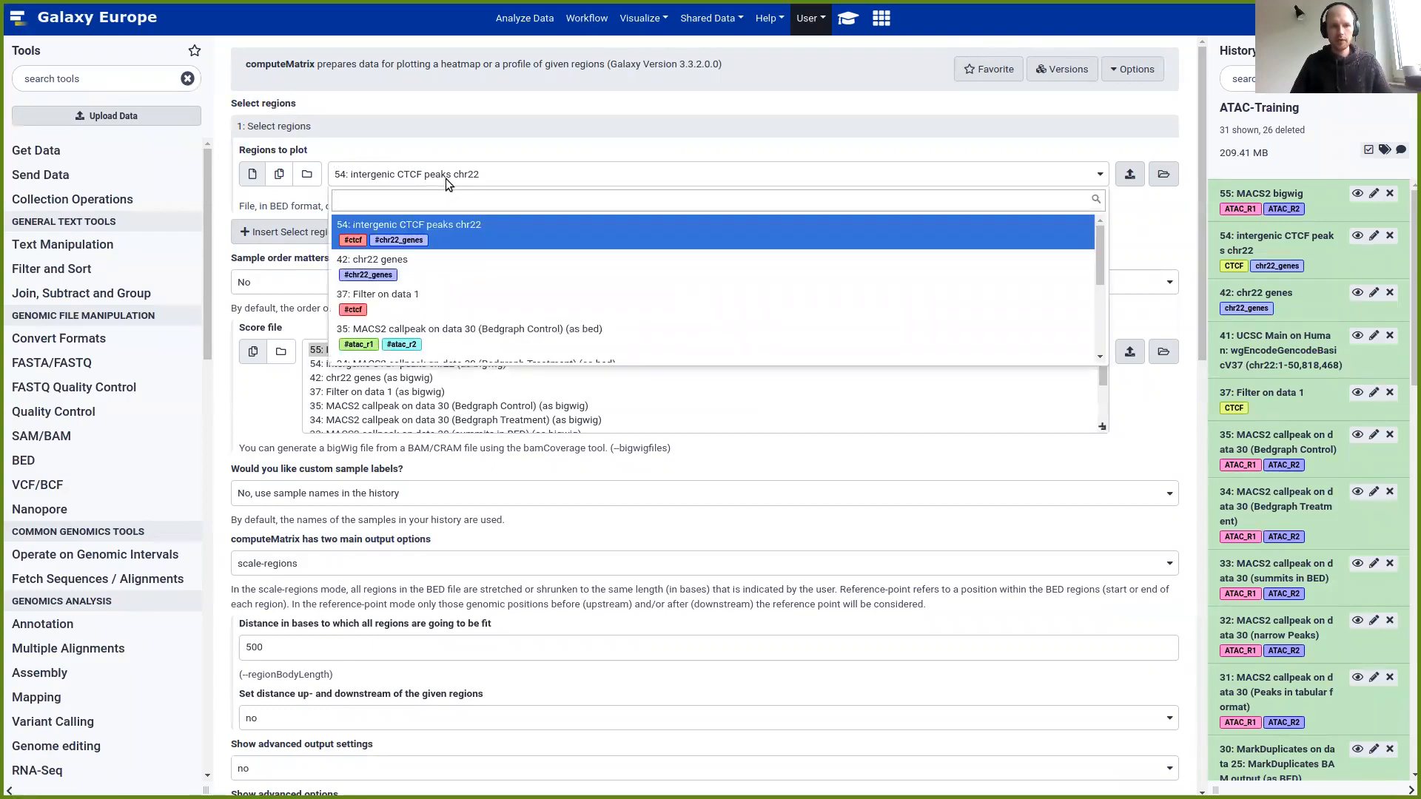
pyautogui.click(428, 273)
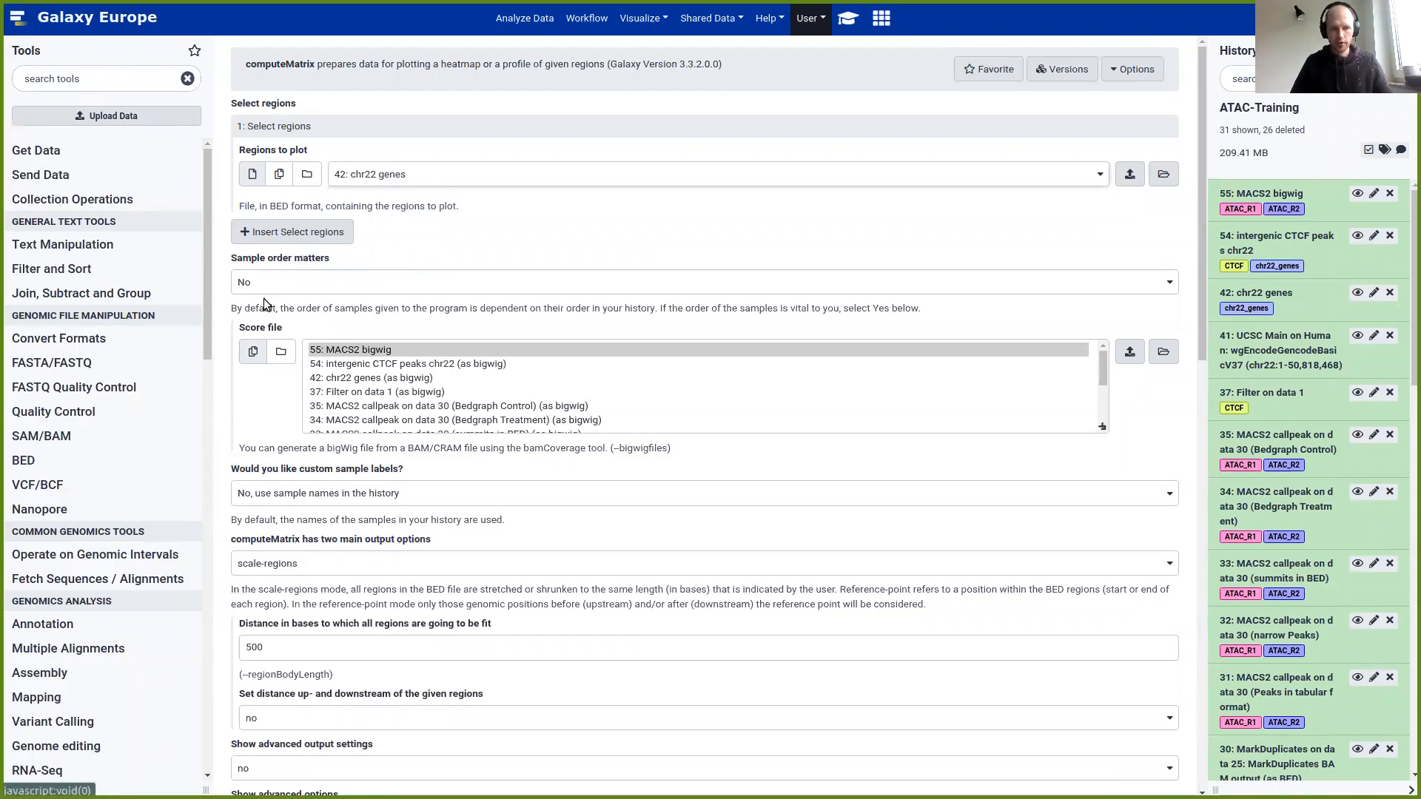
pyautogui.click(370, 350)
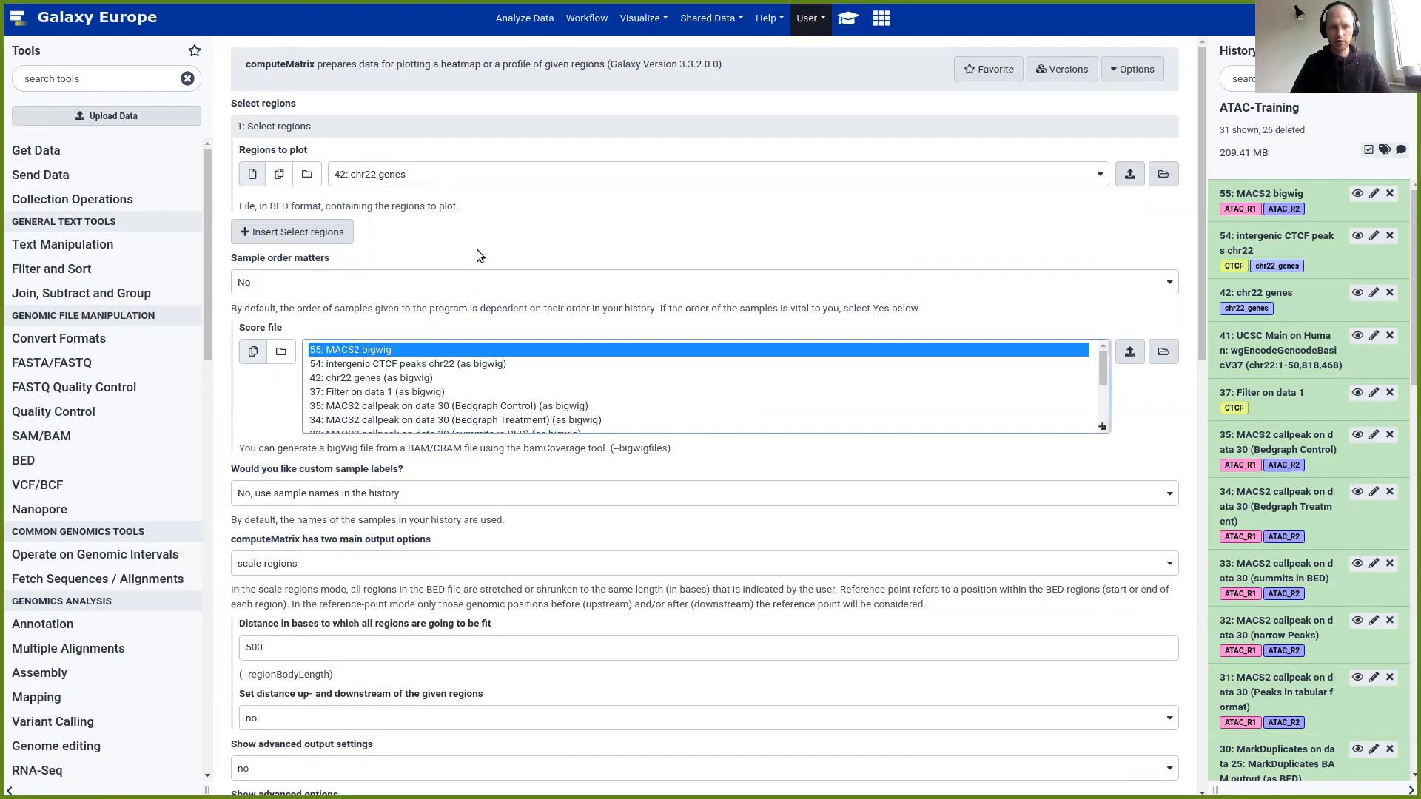
# Set computeMatrix's main output option to reference-point
pyautogui.scroll(-2, 481, 222)
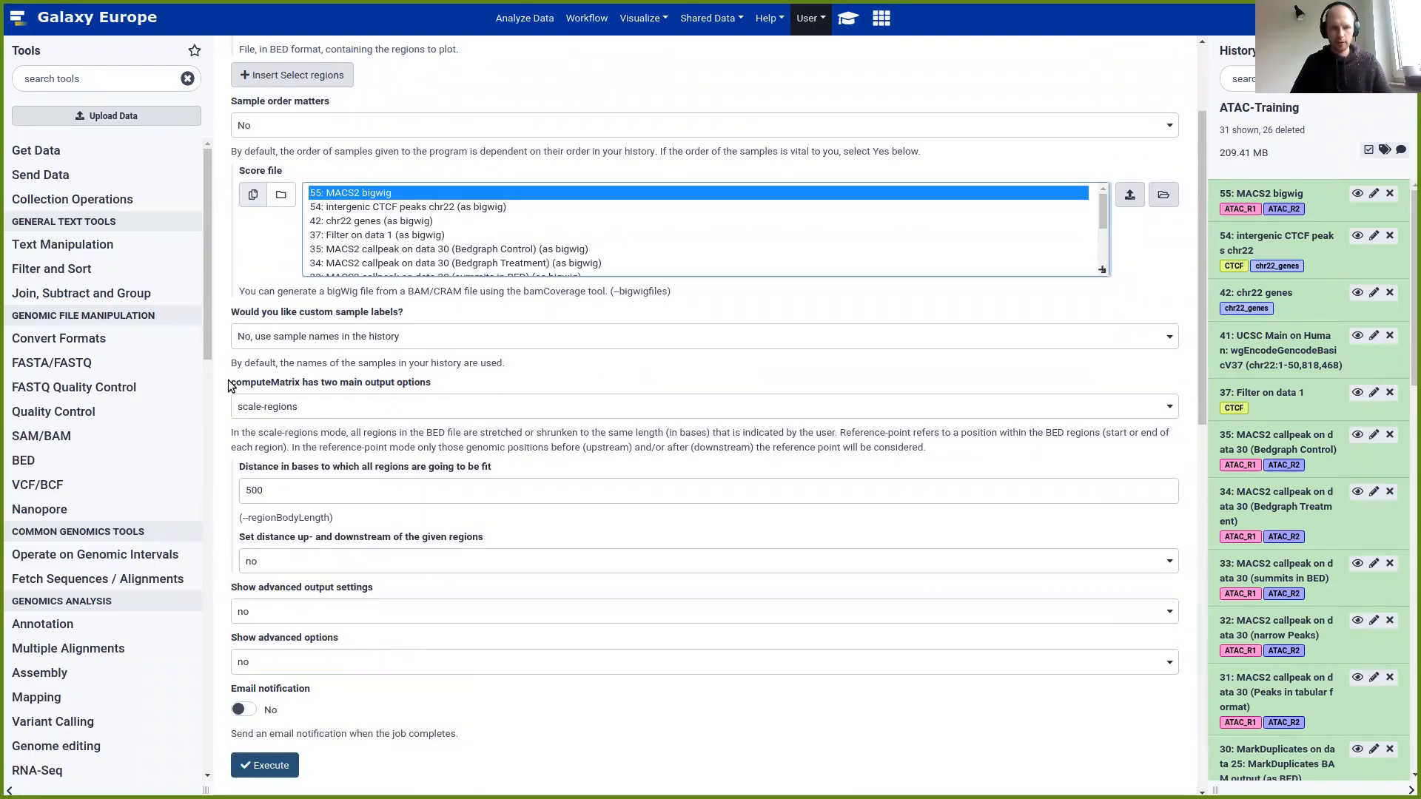
pyautogui.moveTo(230, 382); pyautogui.dragTo(436, 383)
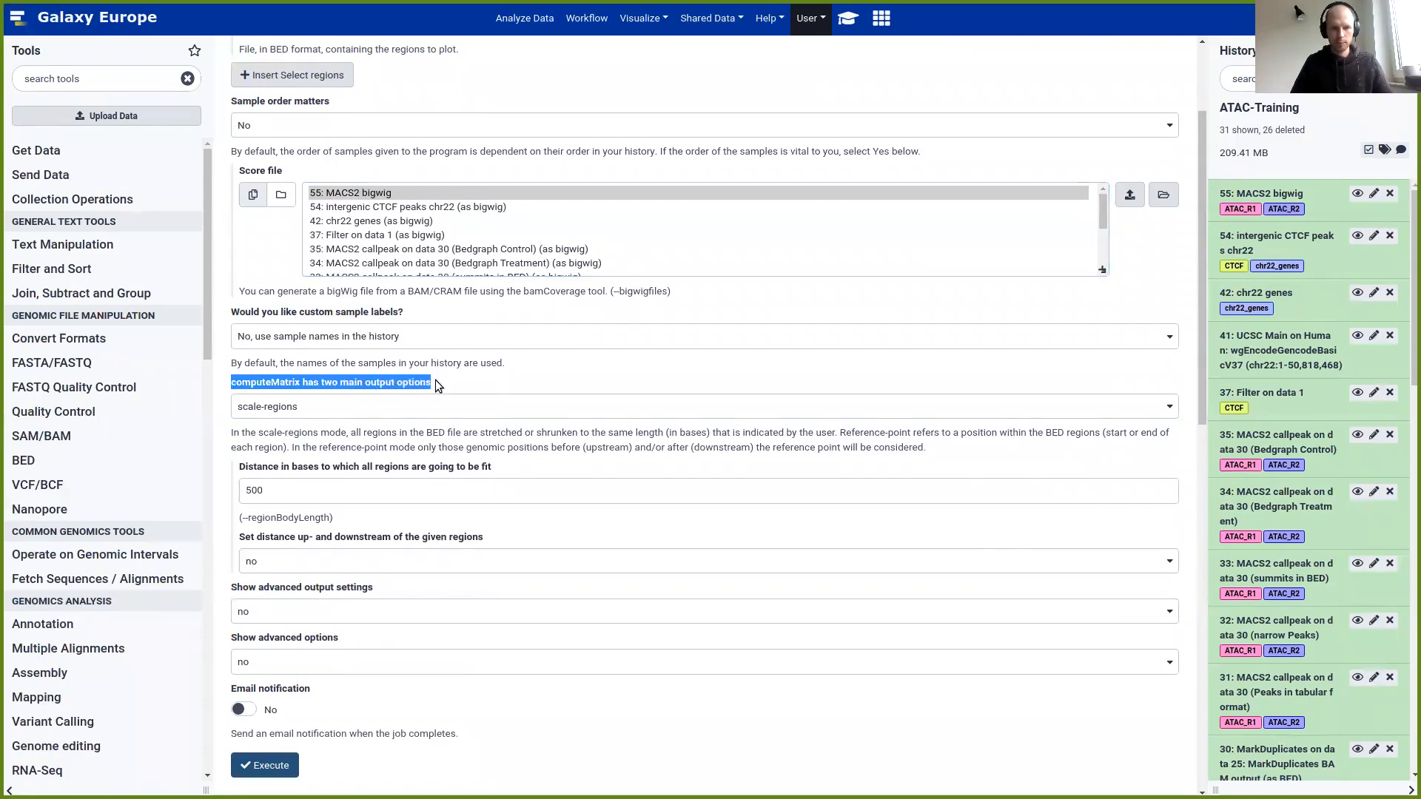
pyautogui.click(435, 382)
pyautogui.click(309, 407)
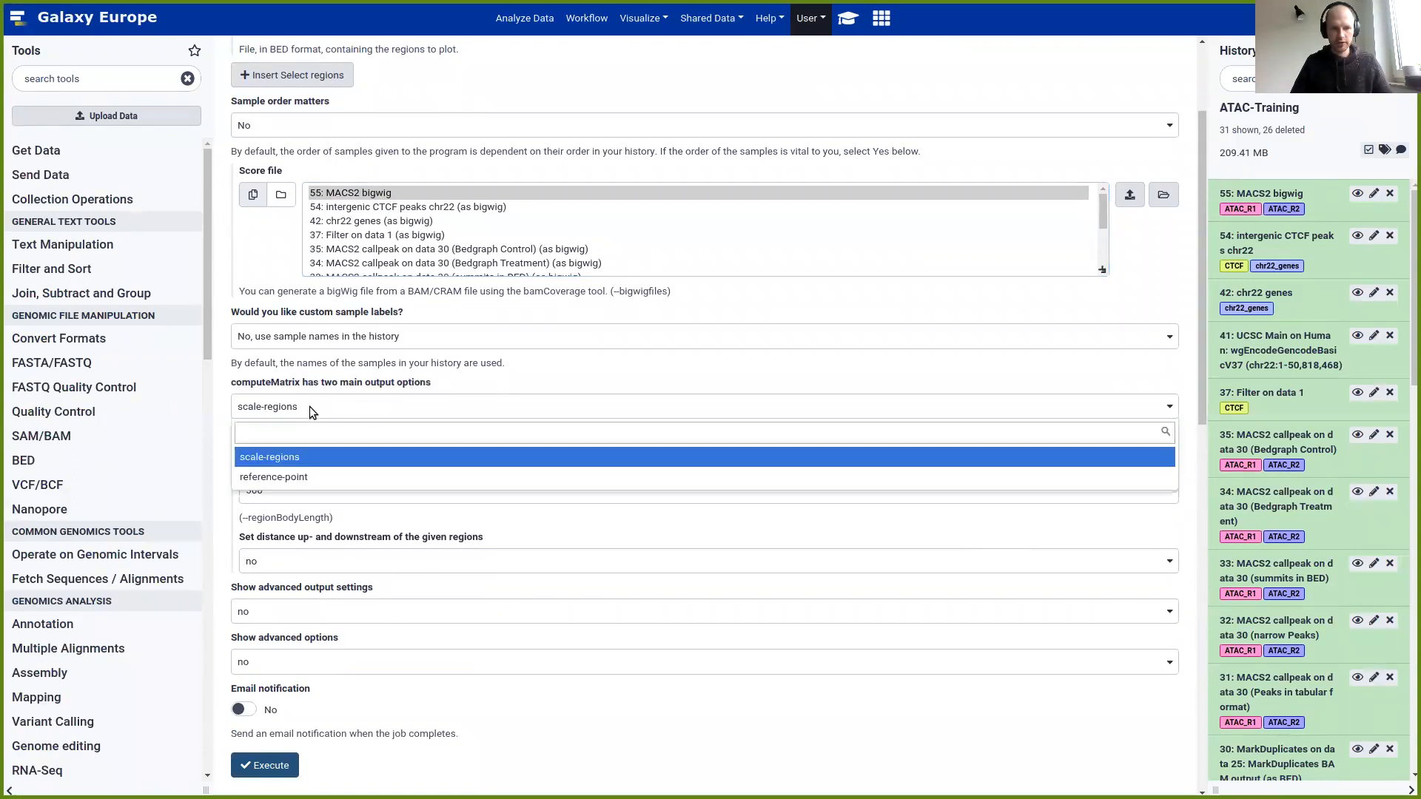
pyautogui.click(311, 476)
# Show computeMatrix's advanced options and enable converting missing values to 0
pyautogui.scroll(-3, 360, 477)
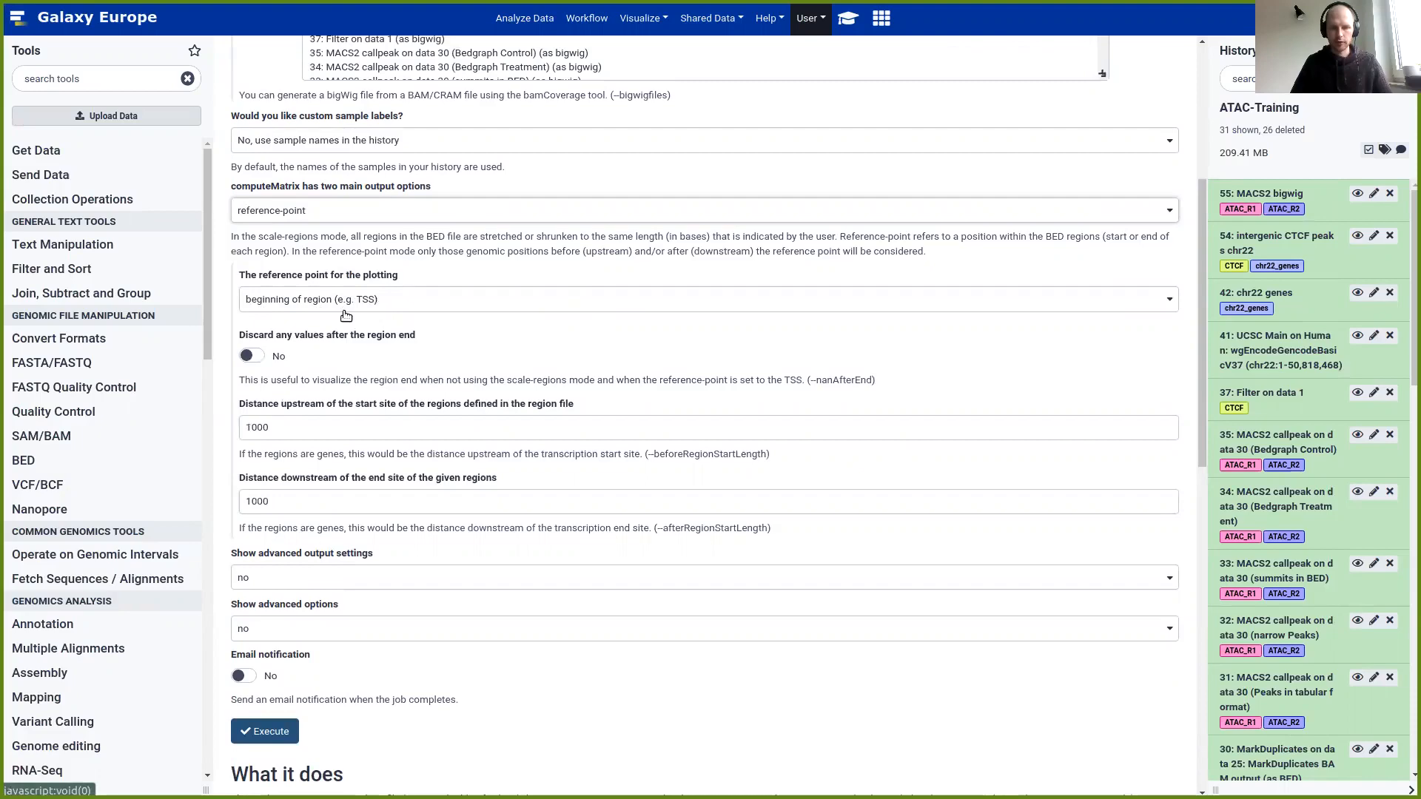
pyautogui.scroll(-2, 270, 318)
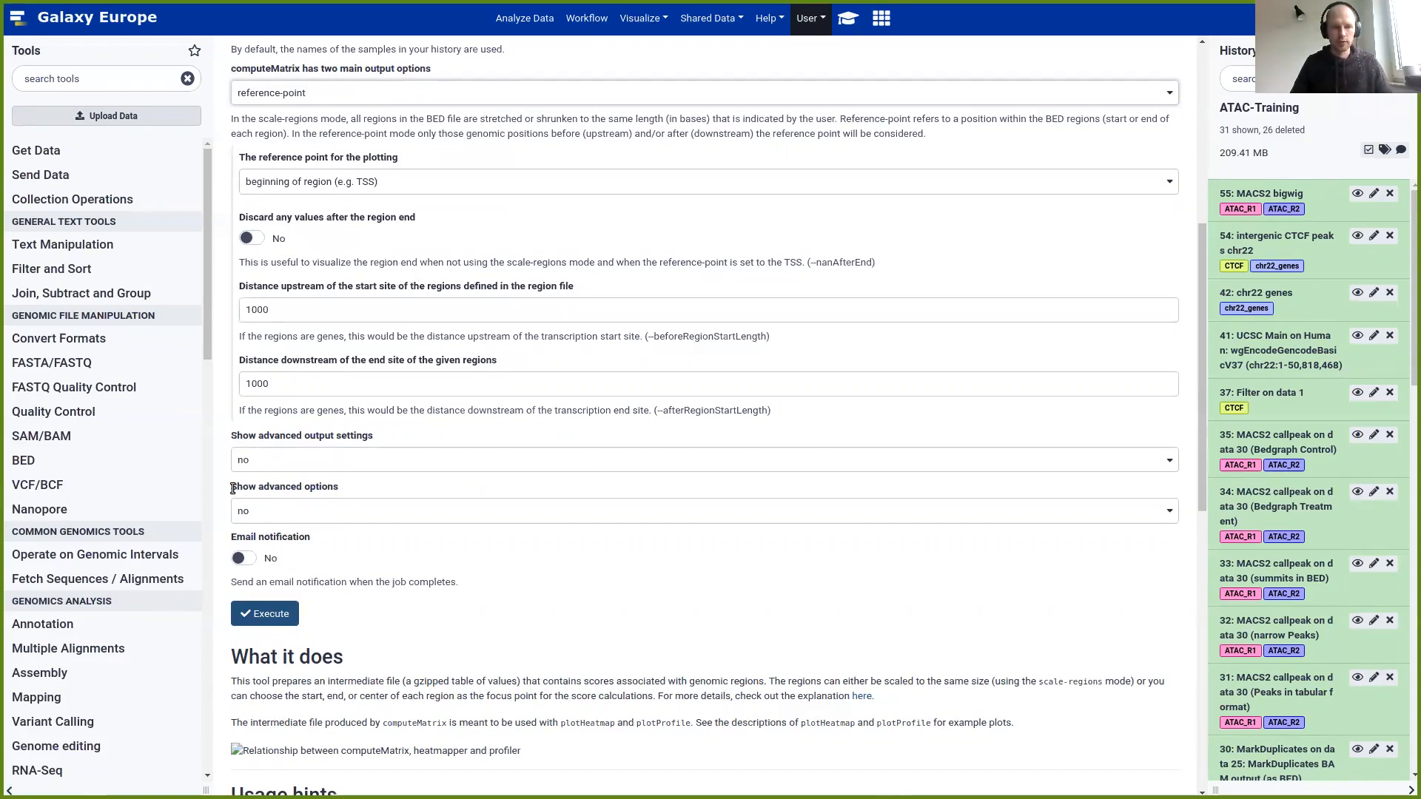
pyautogui.moveTo(231, 486); pyautogui.dragTo(332, 486)
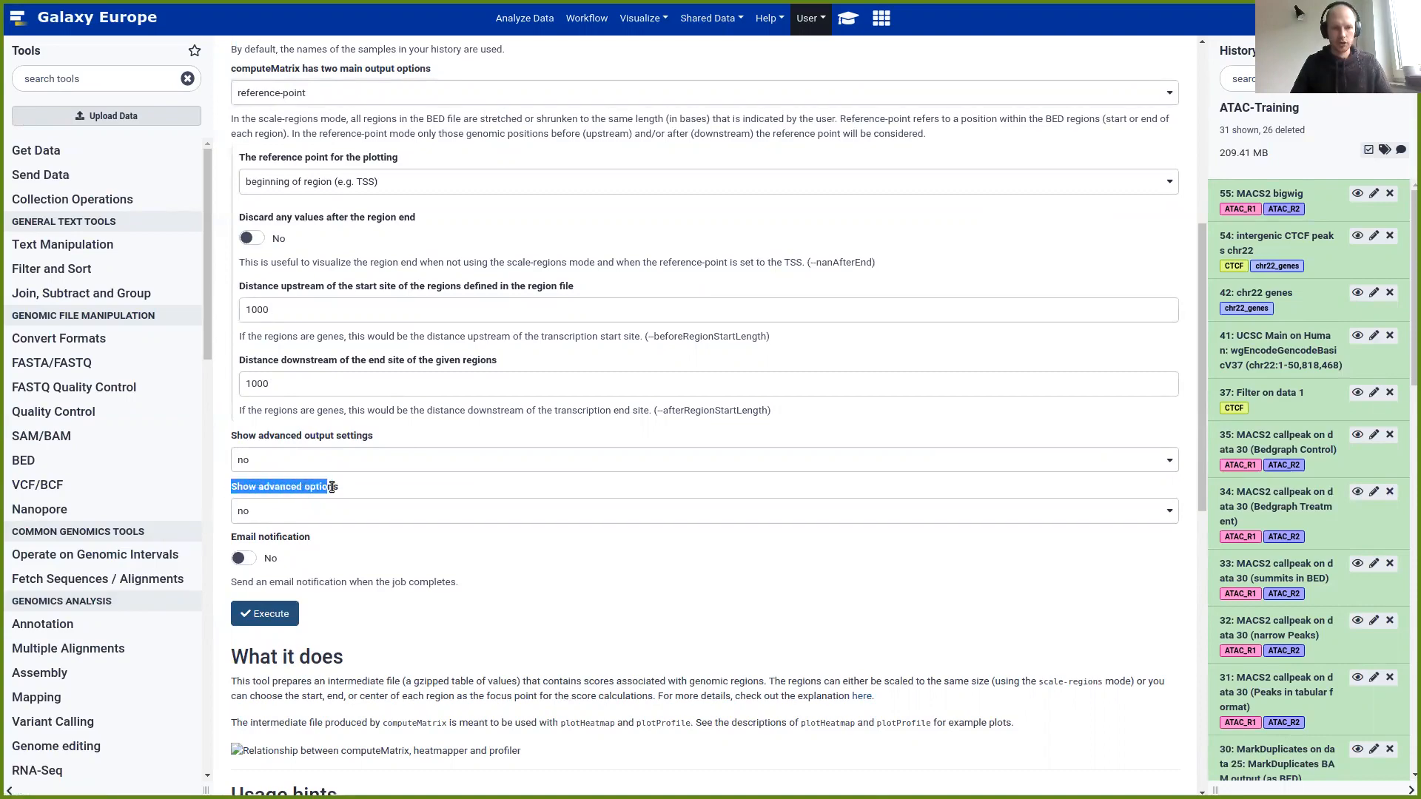
pyautogui.click(339, 507)
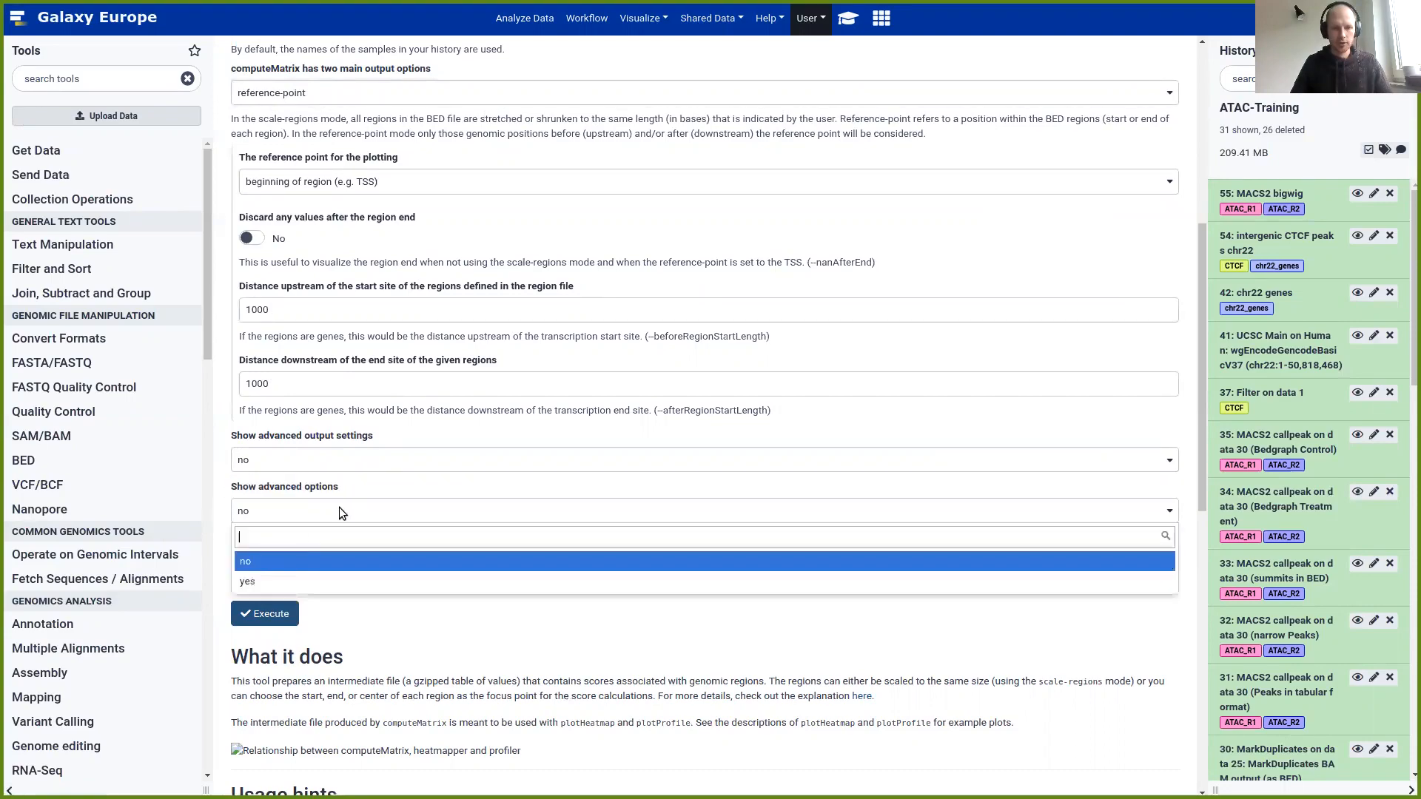
pyautogui.click(275, 581)
pyautogui.scroll(-6, 316, 555)
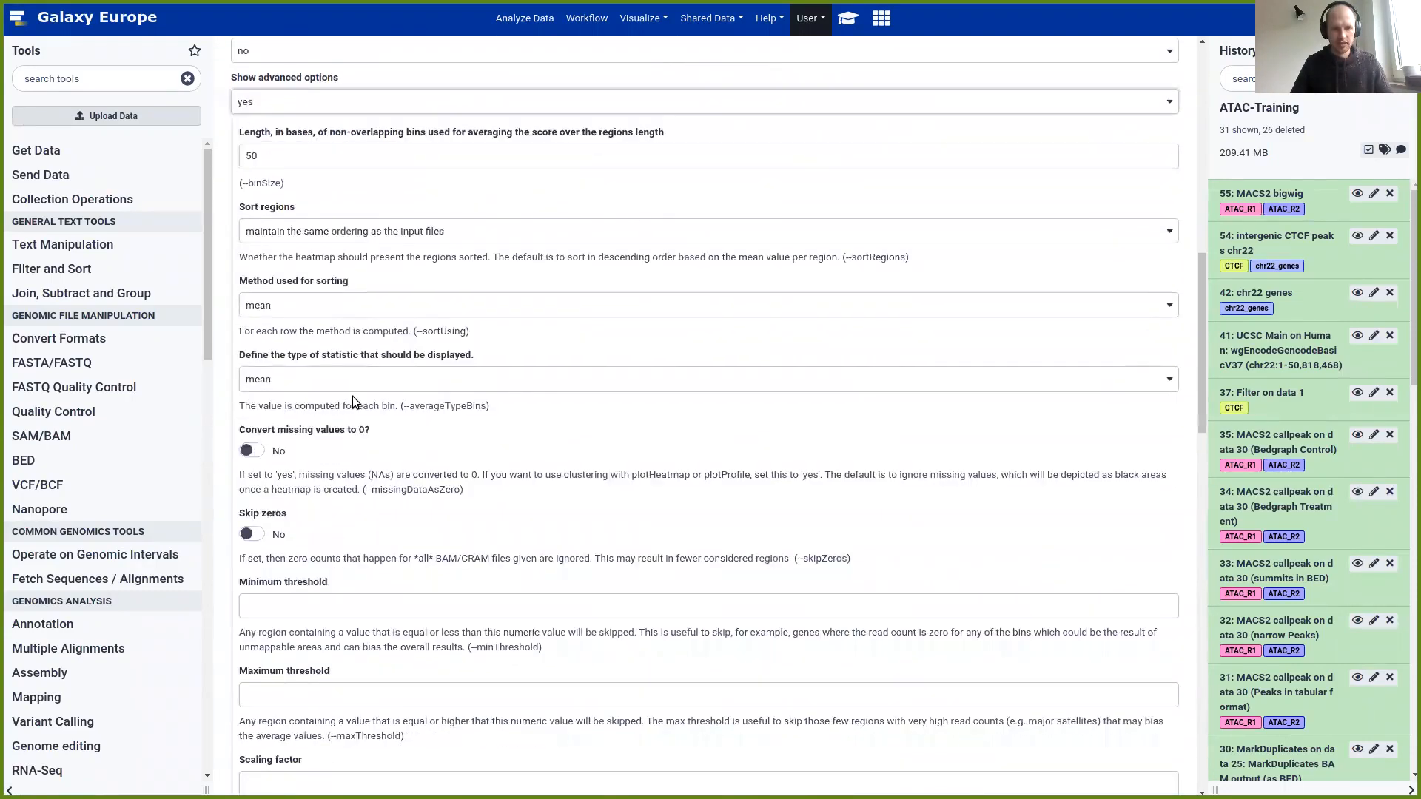
pyautogui.moveTo(373, 367); pyautogui.dragTo(329, 368)
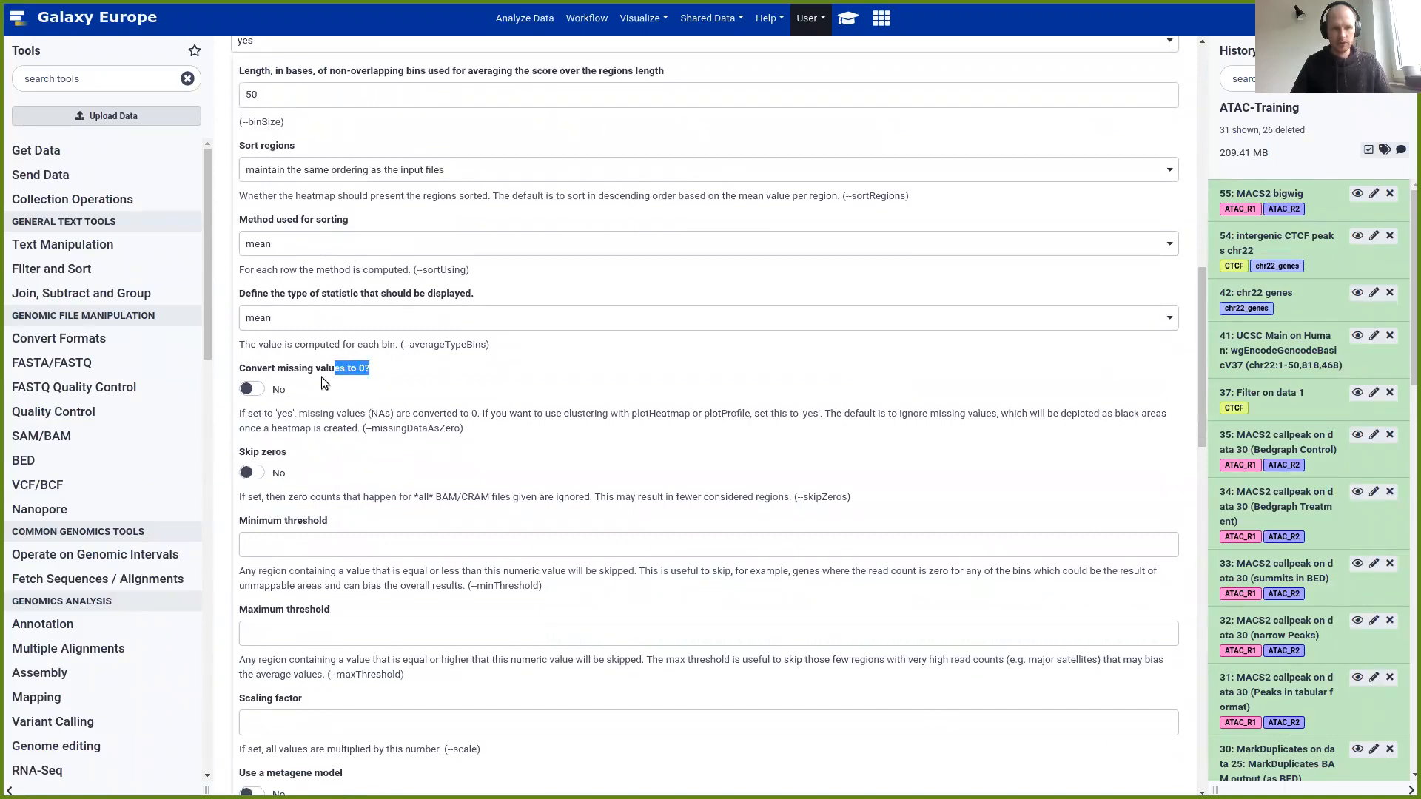
pyautogui.click(252, 390)
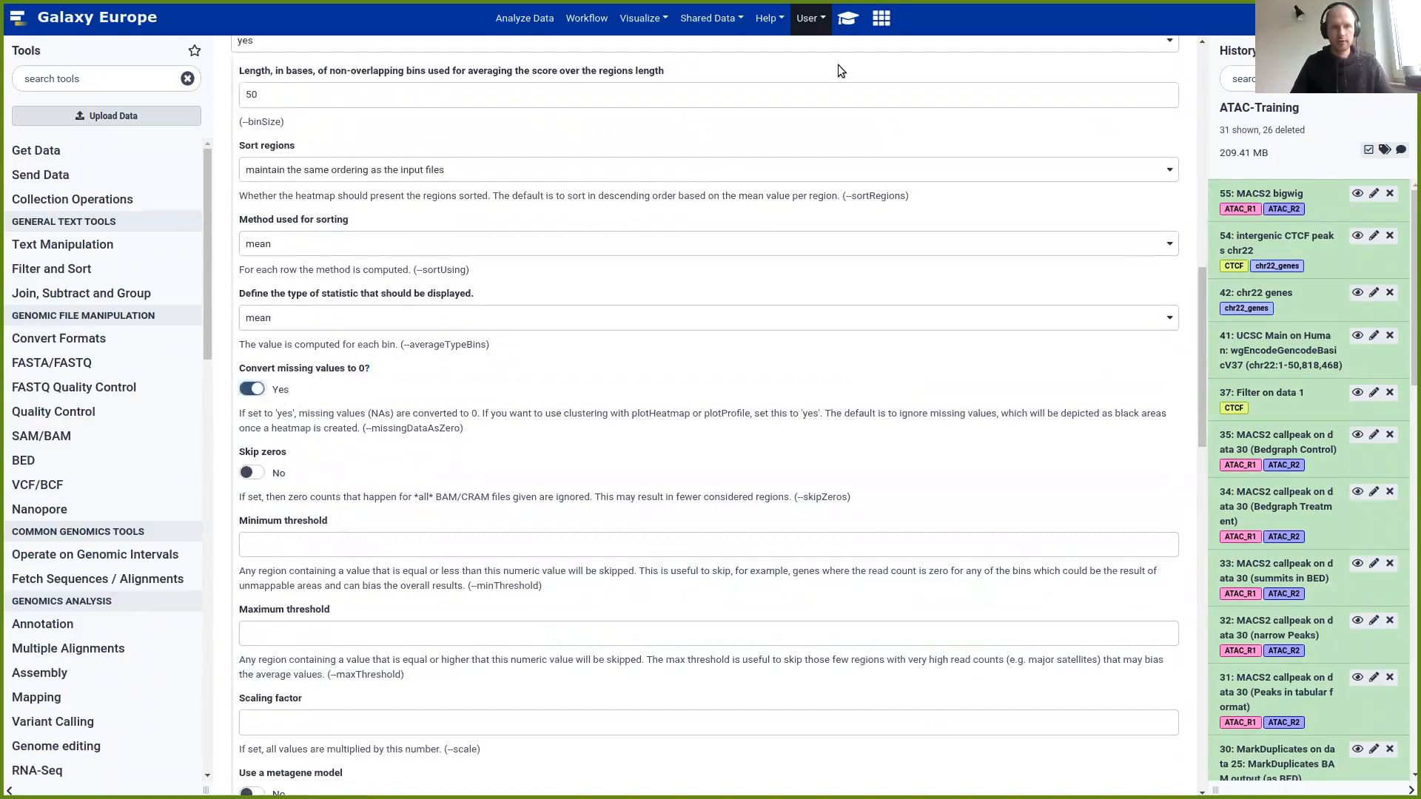
# Check the computeMatrix settings against the tutorial and execute the tool
pyautogui.click(849, 20)
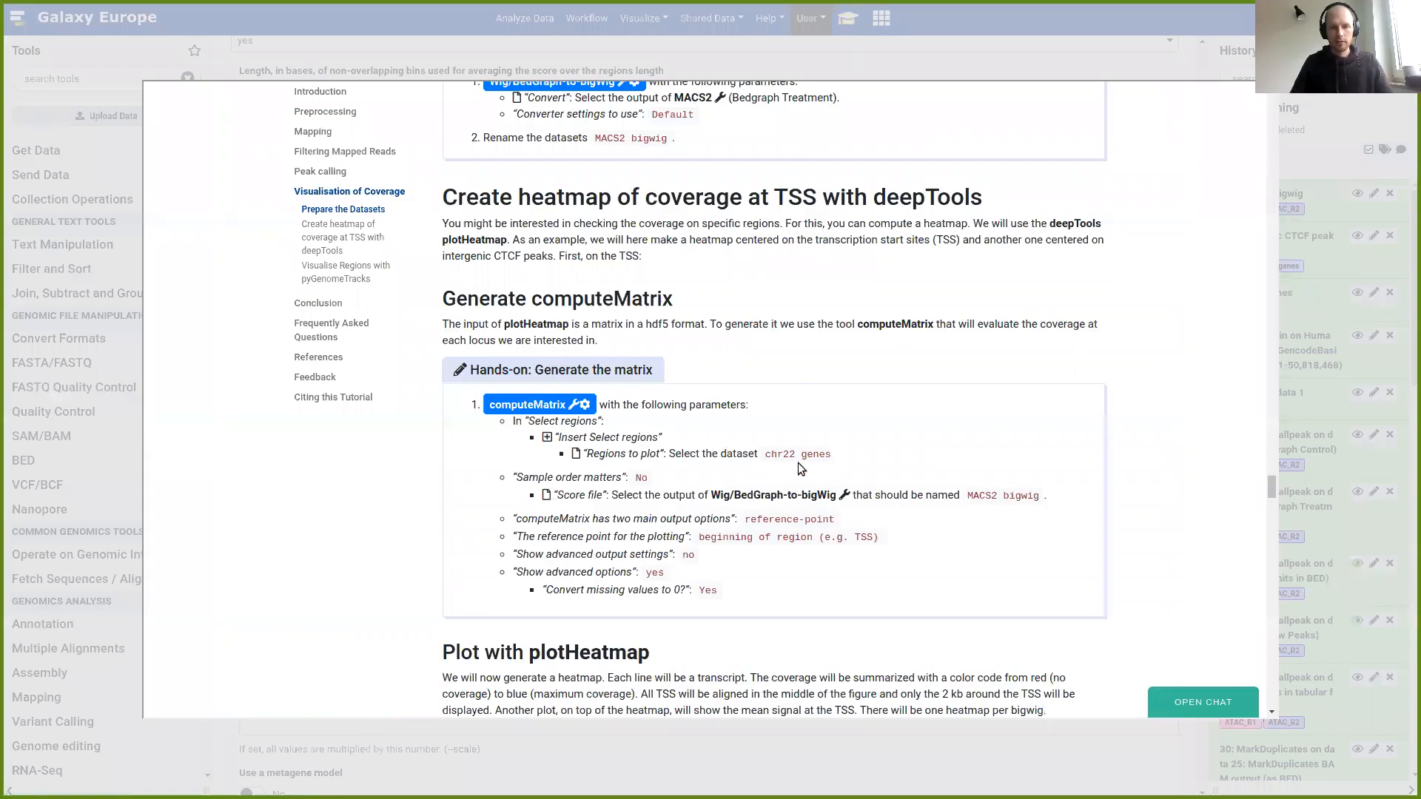
pyautogui.scroll(-1, 798, 455)
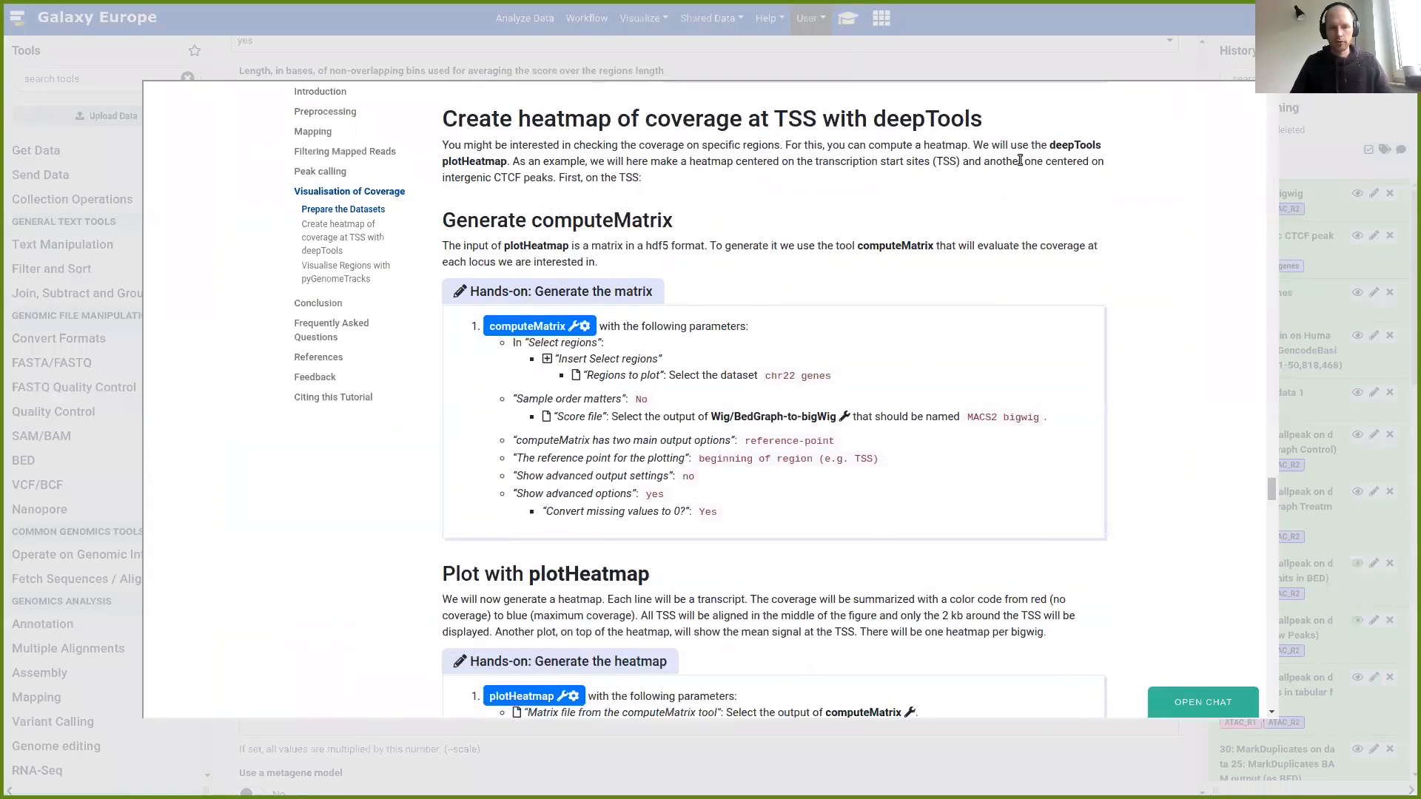
pyautogui.click(1051, 49)
pyautogui.scroll(-10, 478, 397)
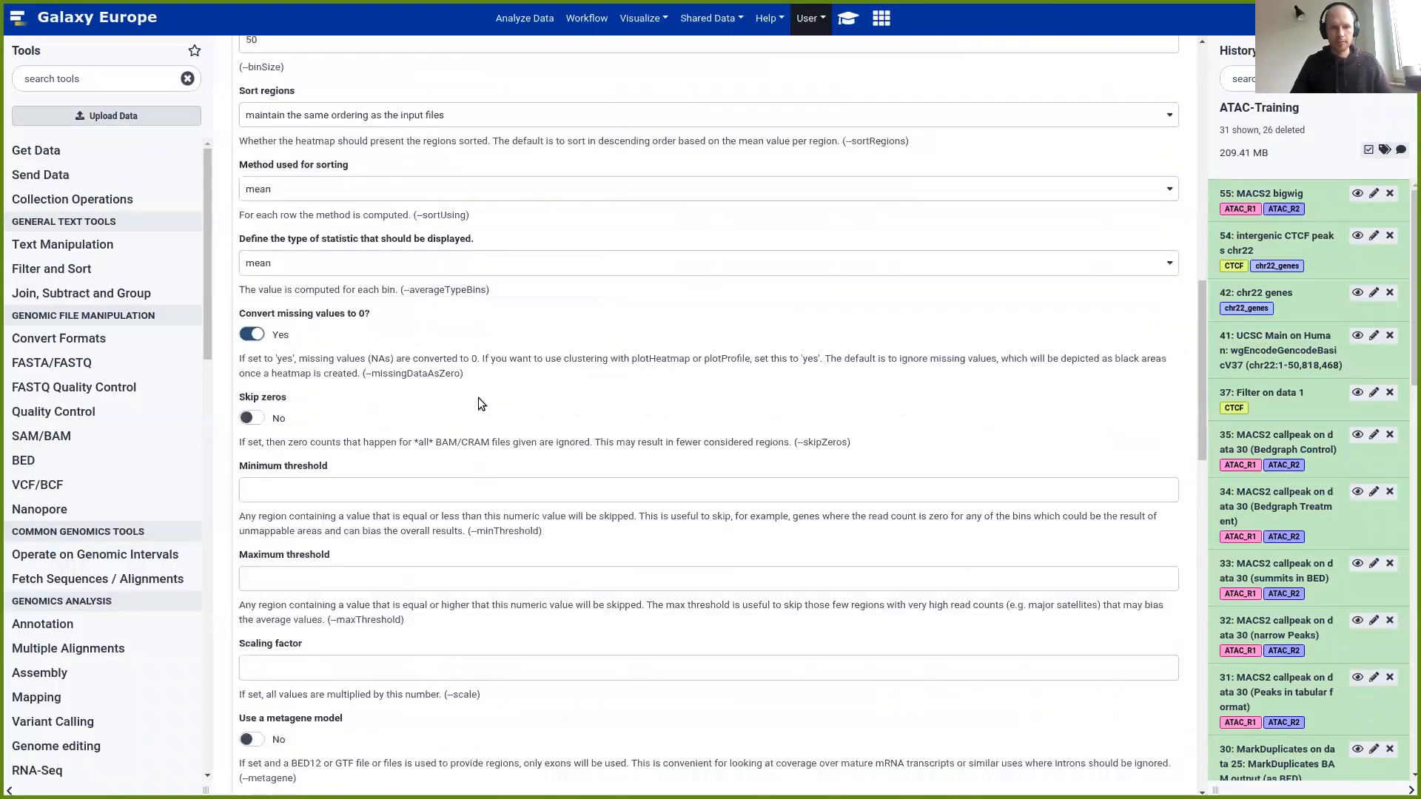
pyautogui.scroll(-5, 386, 470)
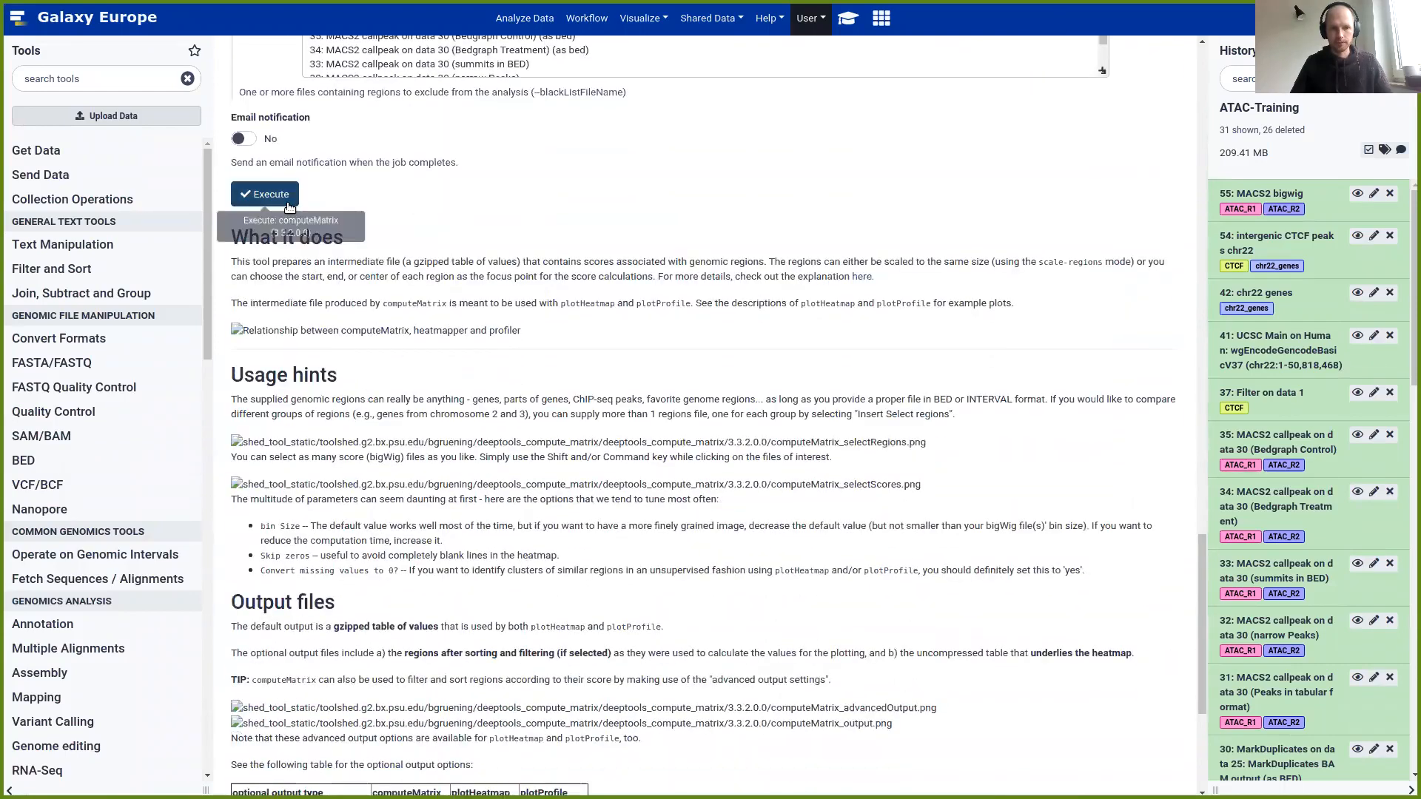
pyautogui.click(265, 194)
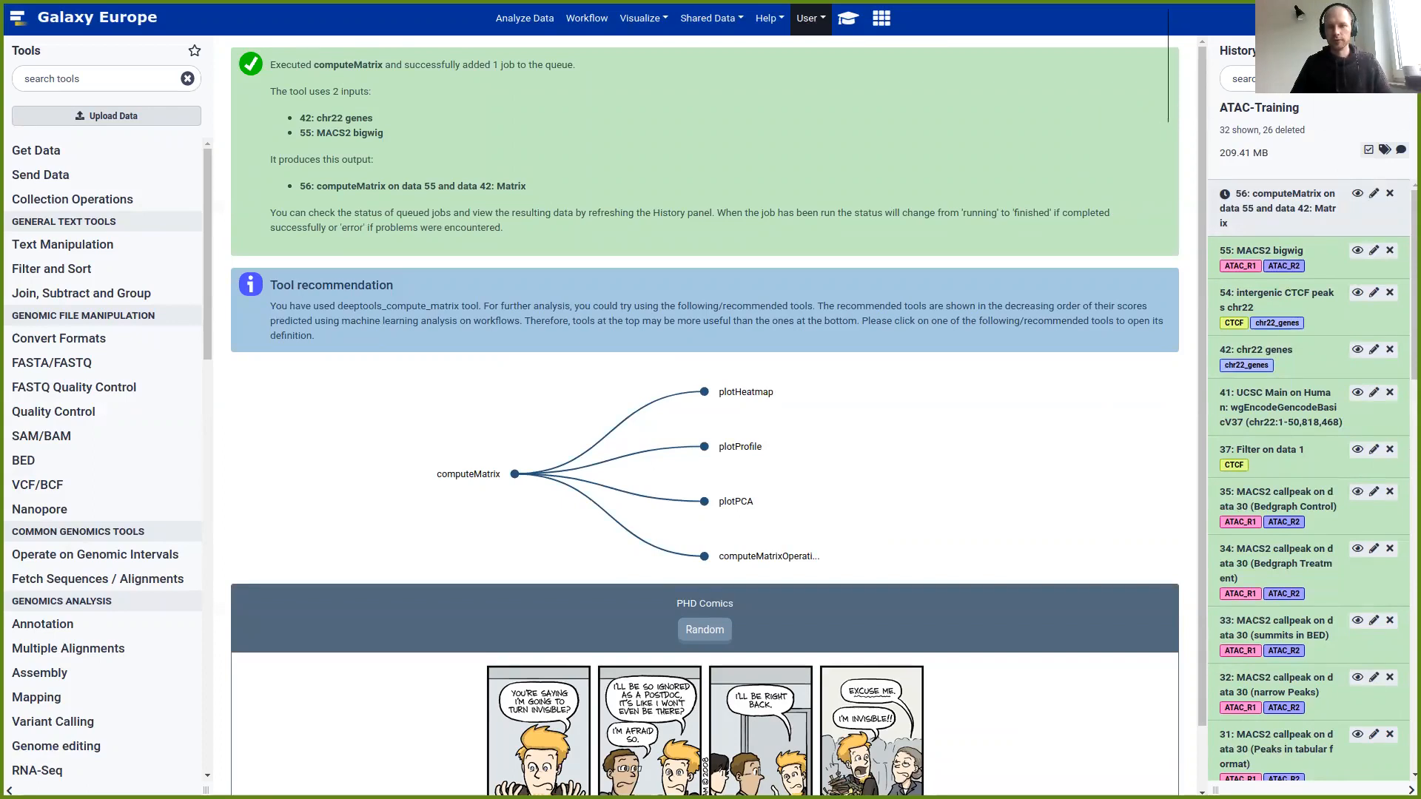
# Find the heatmap hands-on section in the tutorial and open the plotHeatmap tool from it
pyautogui.click(1349, 51)
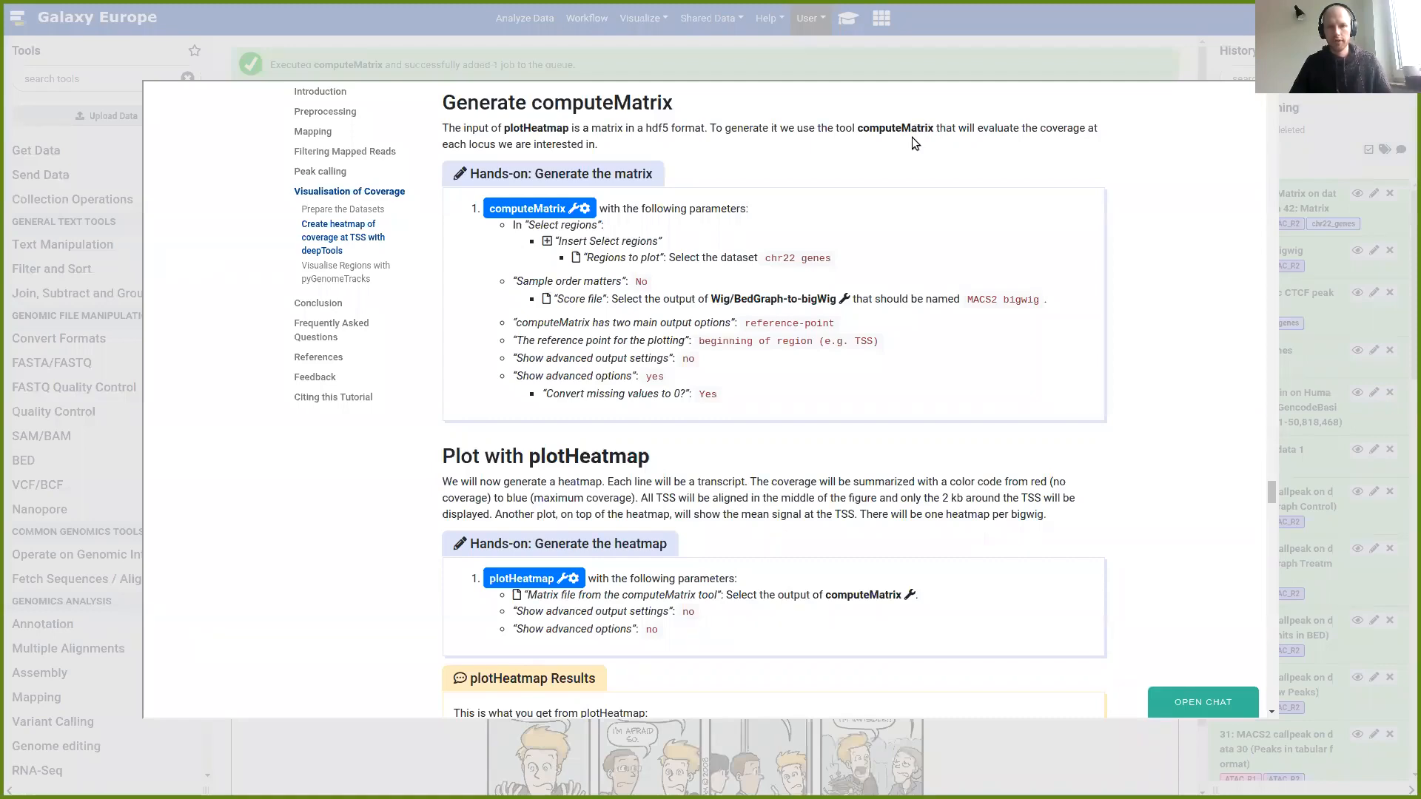
pyautogui.click(1306, 170)
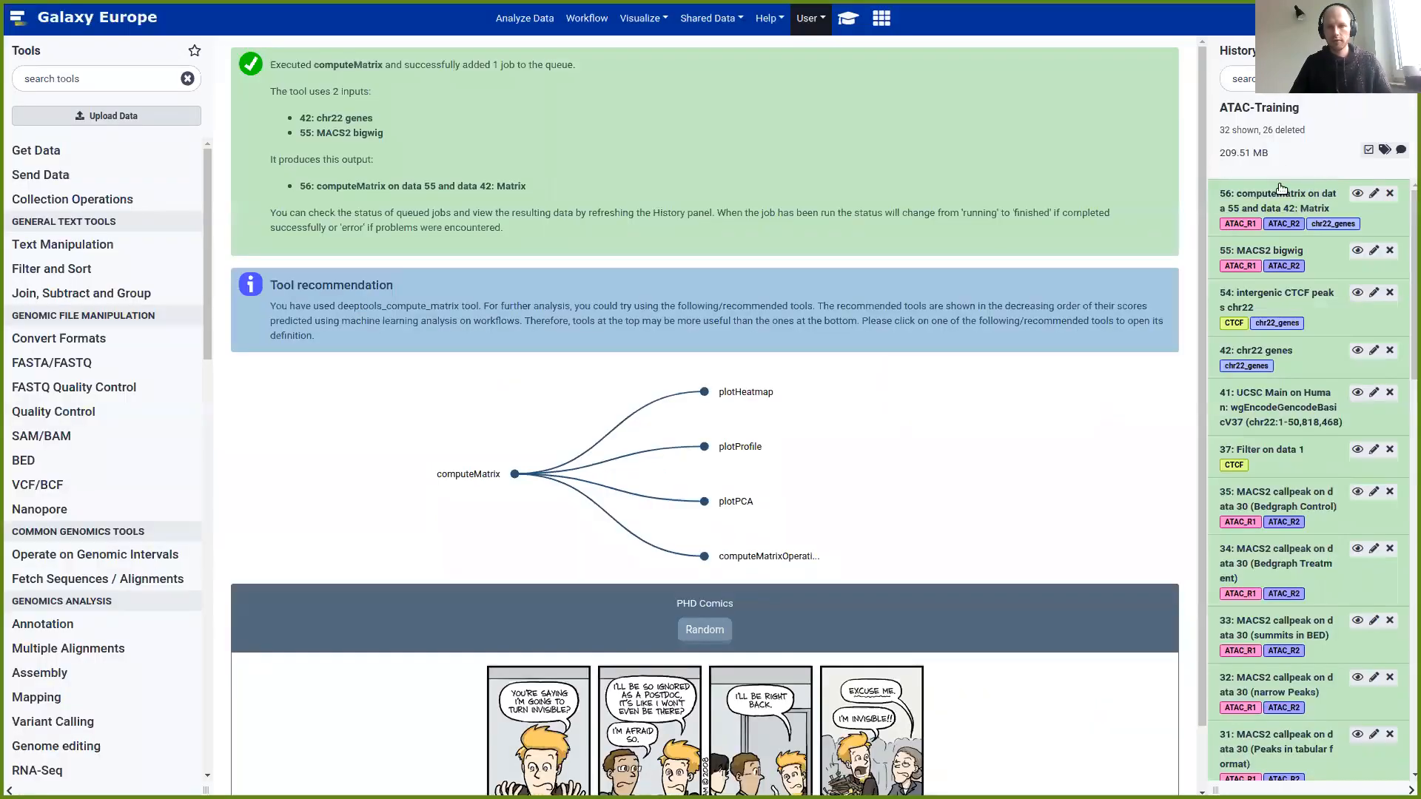
pyautogui.click(845, 18)
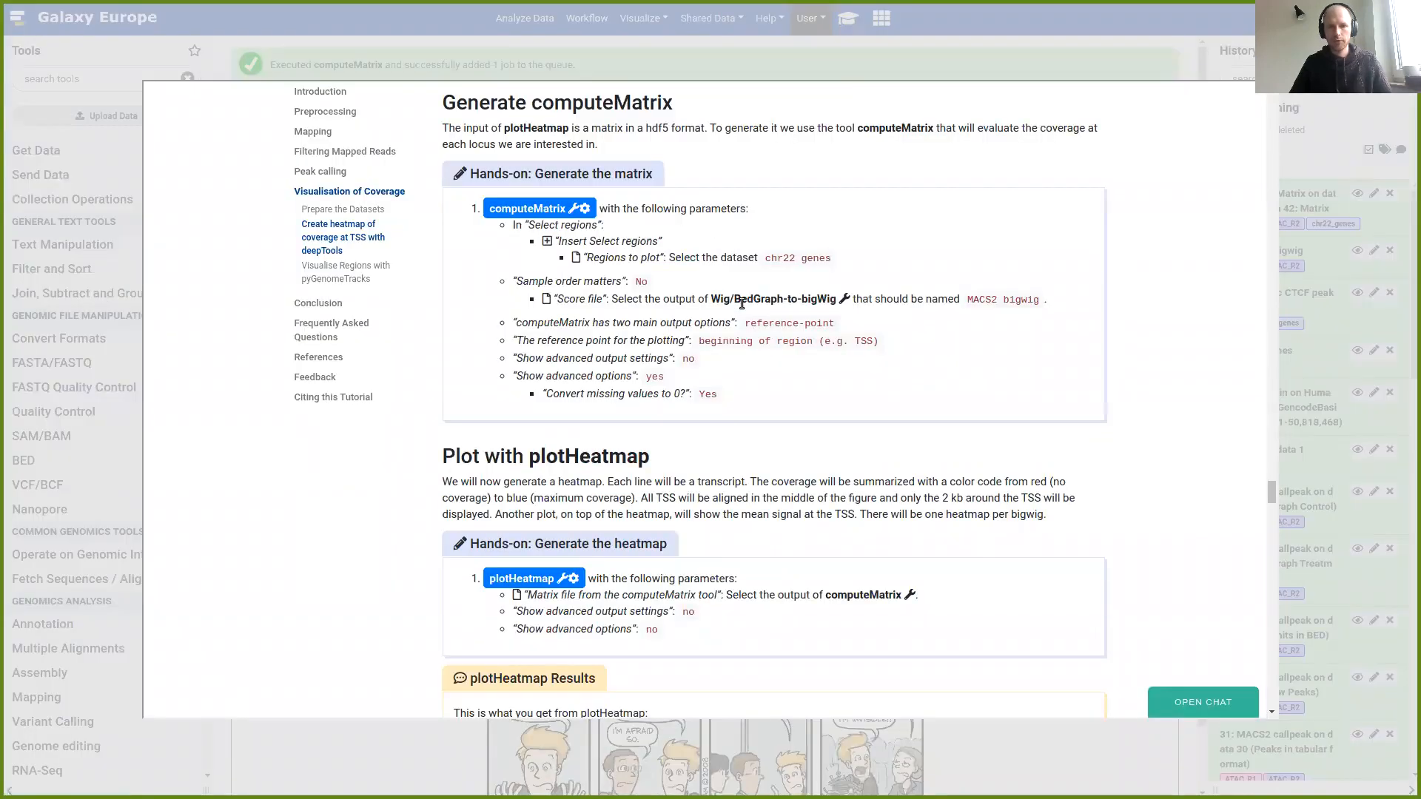
pyautogui.scroll(-3, 762, 285)
pyautogui.scroll(-2, 765, 284)
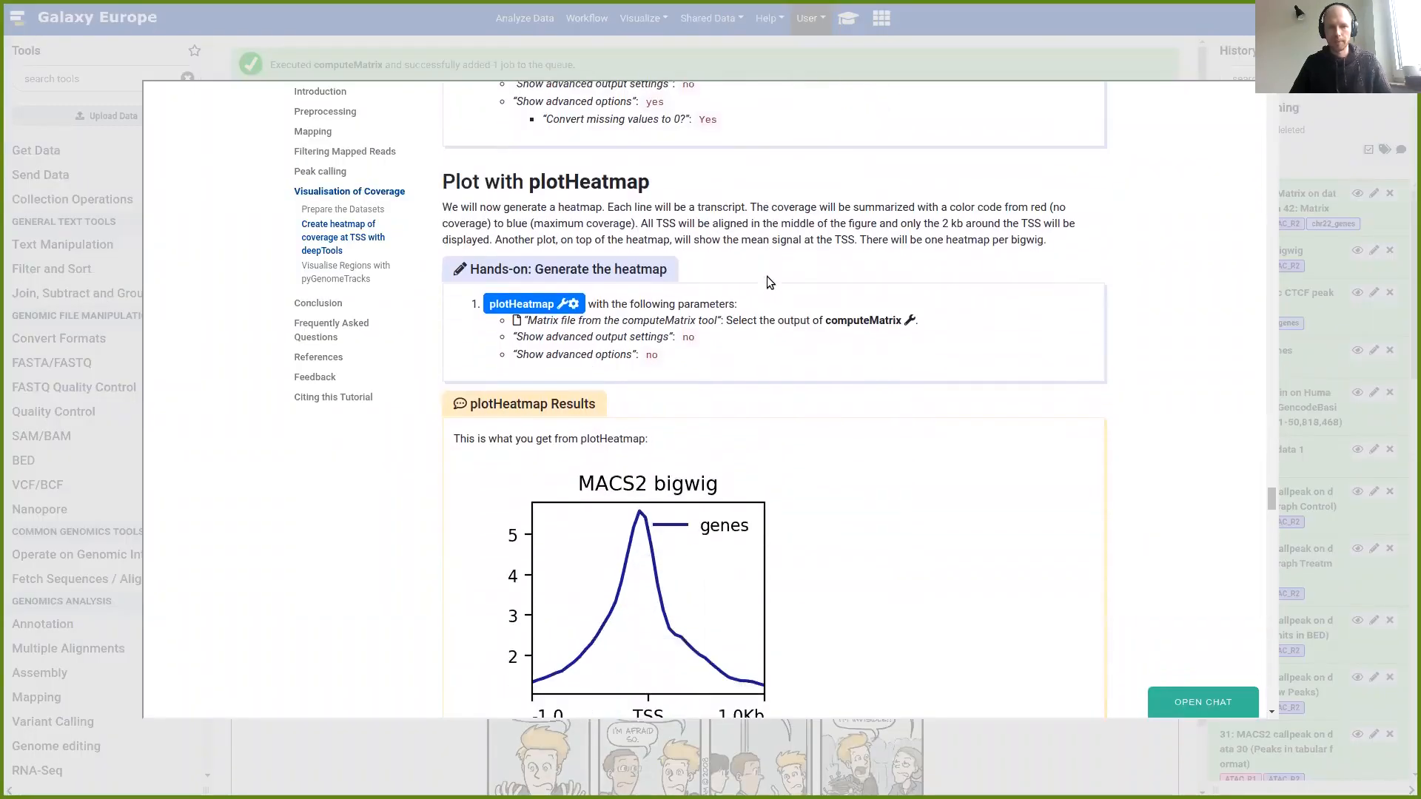
pyautogui.click(536, 309)
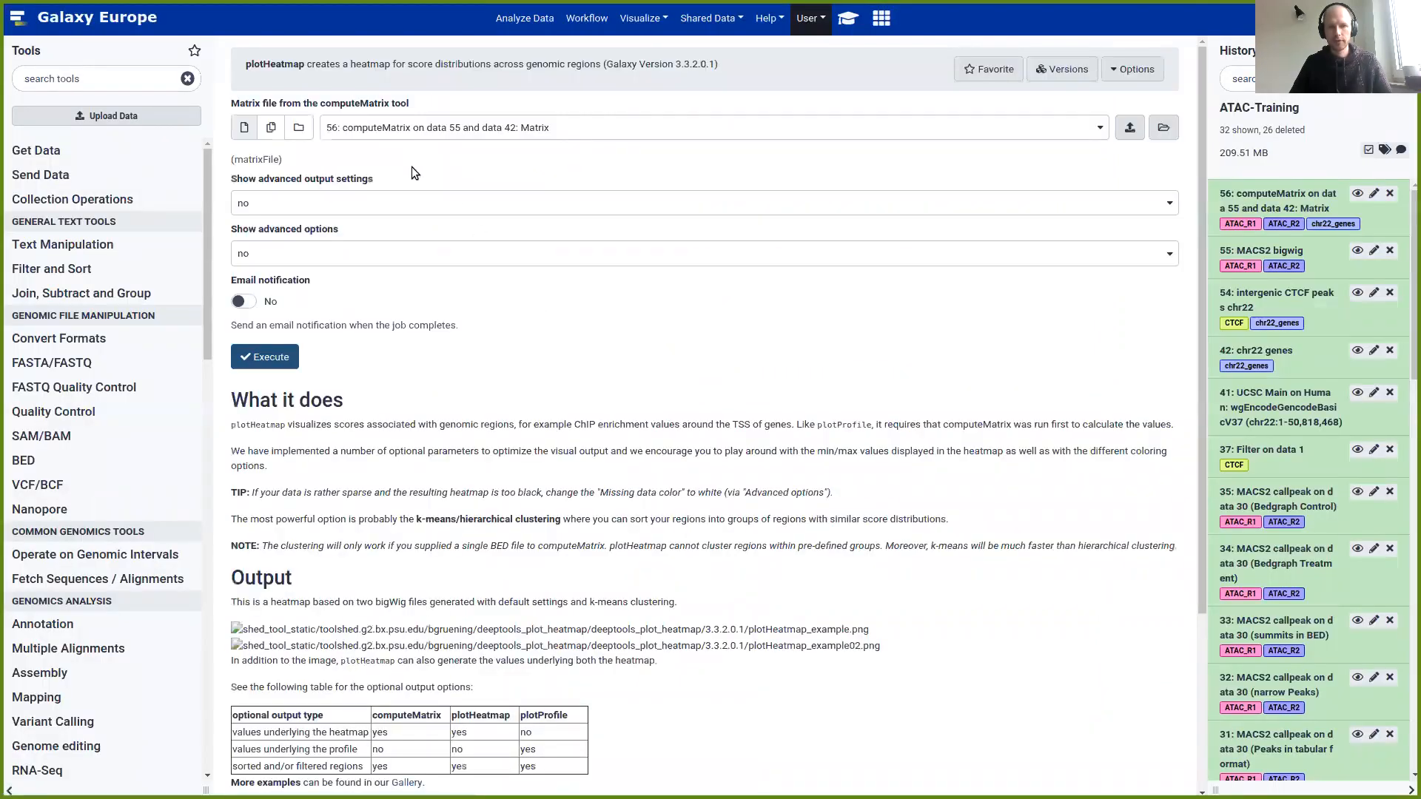
# Check the plotHeatmap parameters against the tutorial and run it on the computeMatrix matrix without advanced output settings or advanced options
pyautogui.moveTo(239, 104); pyautogui.dragTo(418, 110)
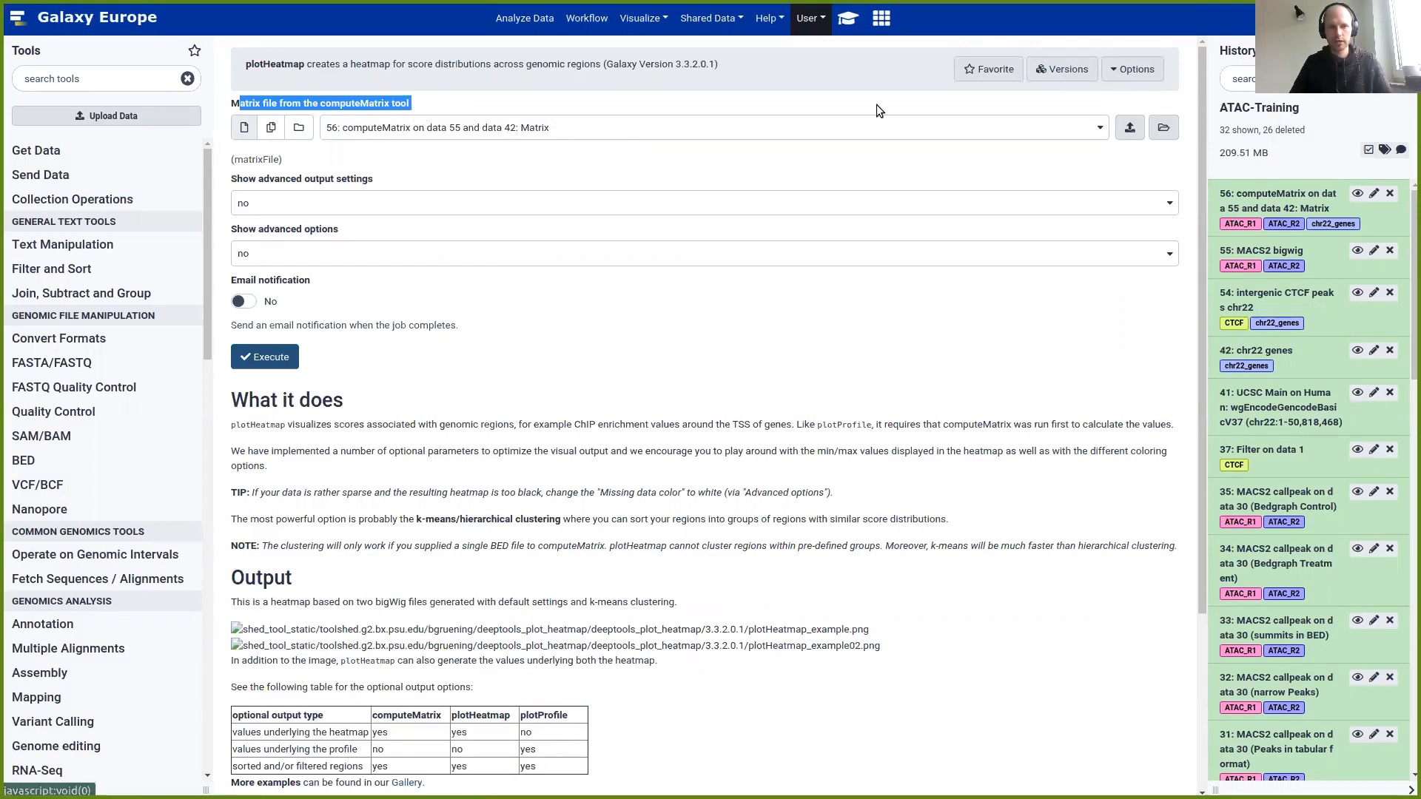
pyautogui.click(850, 20)
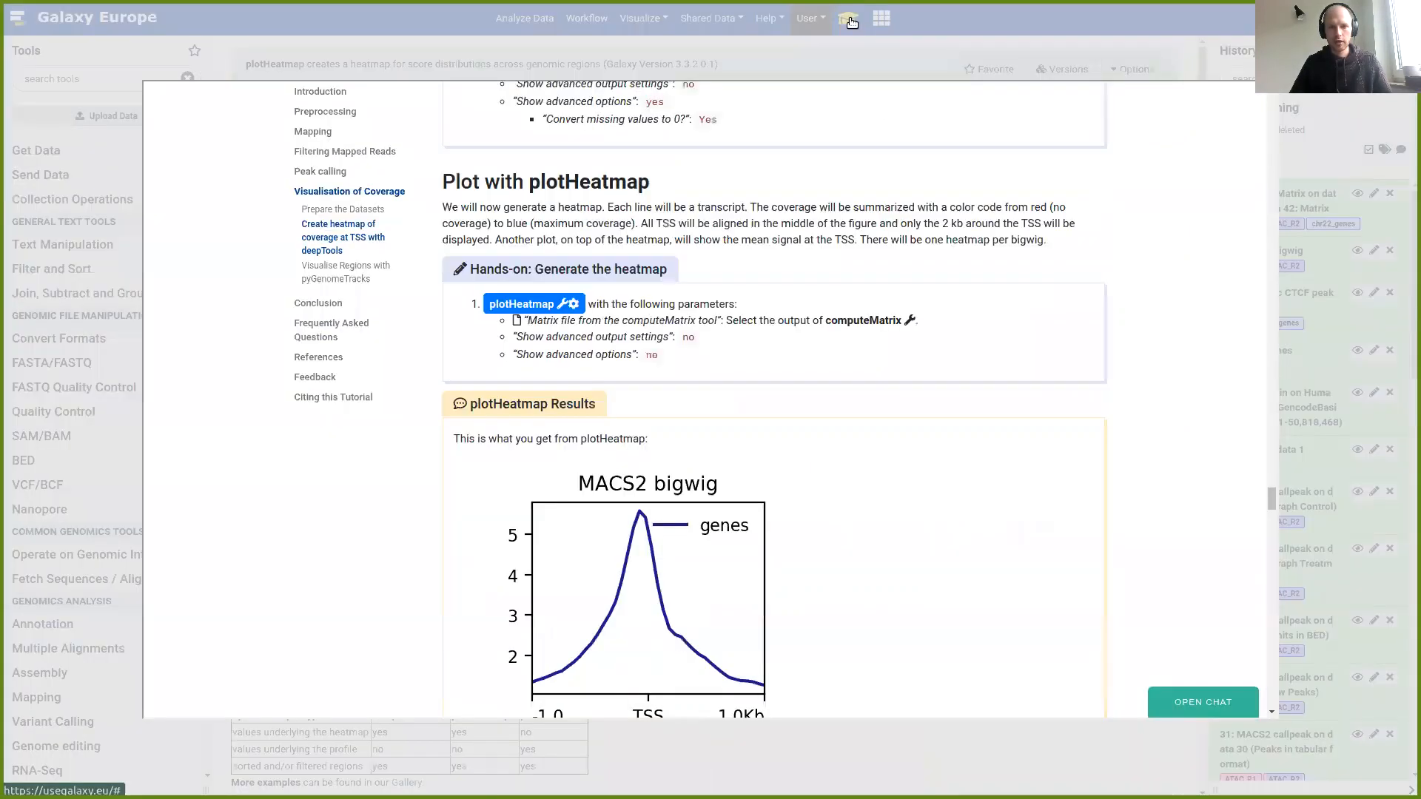
pyautogui.click(875, 65)
pyautogui.click(269, 357)
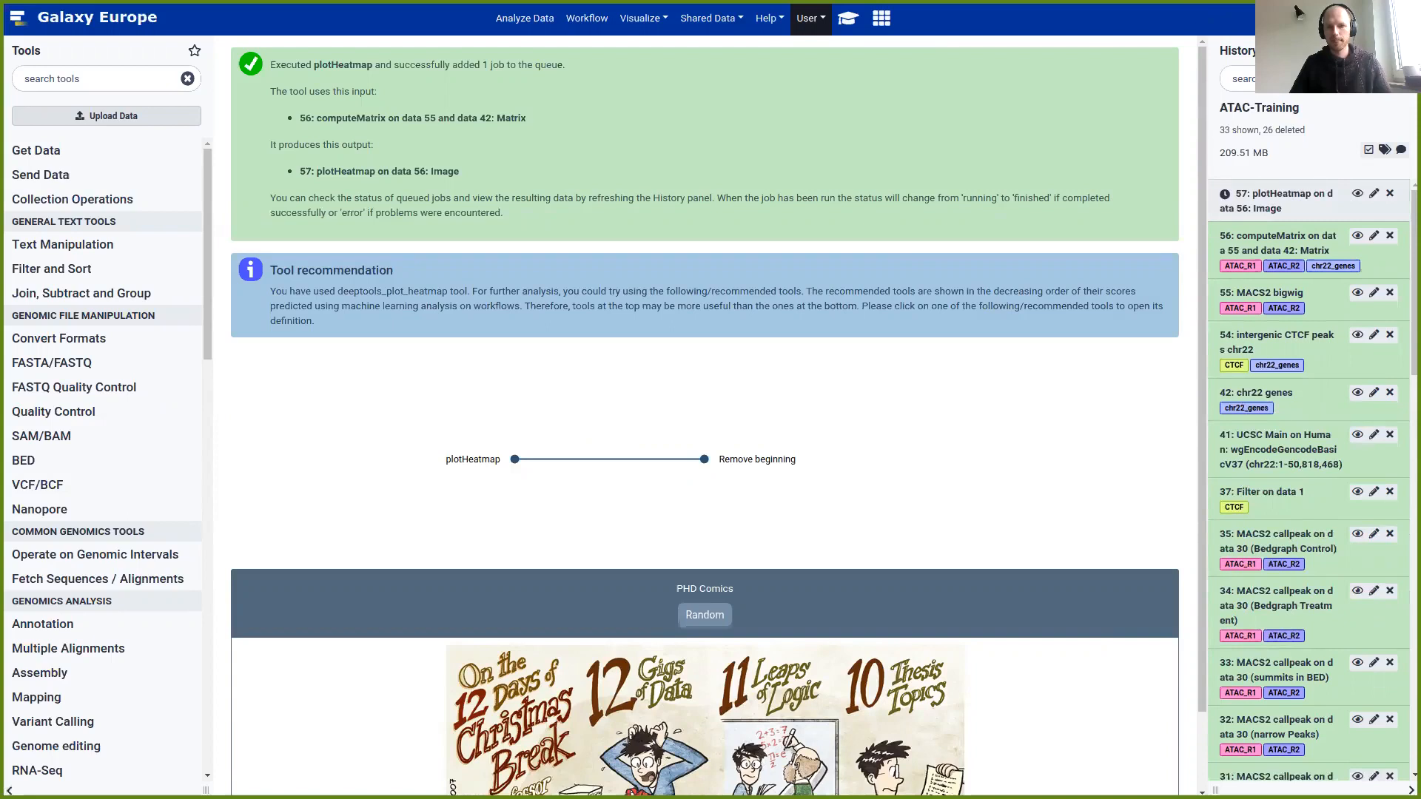
# Review the tutorial's example heatmap and its computeMatrix and plotHeatmap instructions for the intergenic CTCF peaks of chr22
pyautogui.click(848, 18)
pyautogui.scroll(-3, 886, 274)
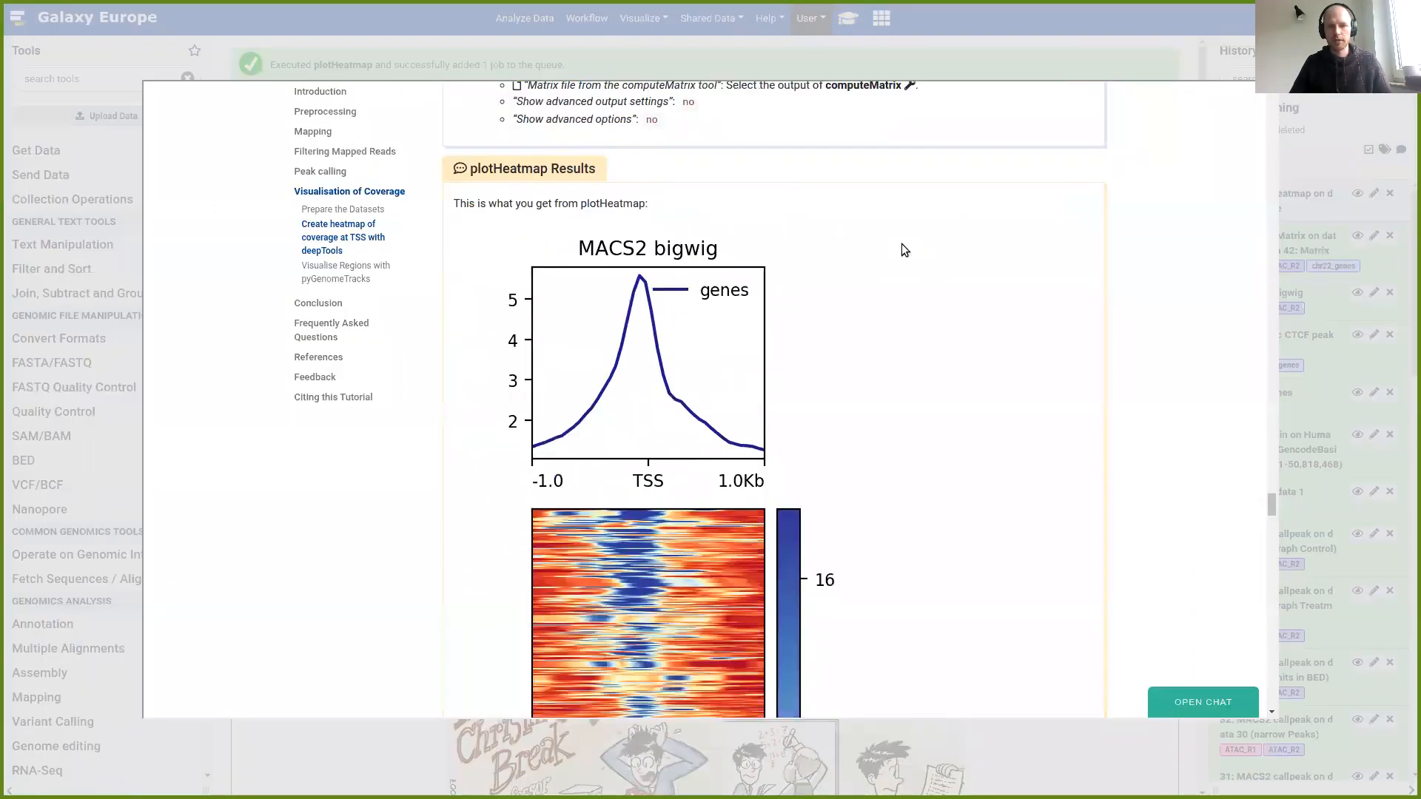
pyautogui.scroll(-15, 901, 243)
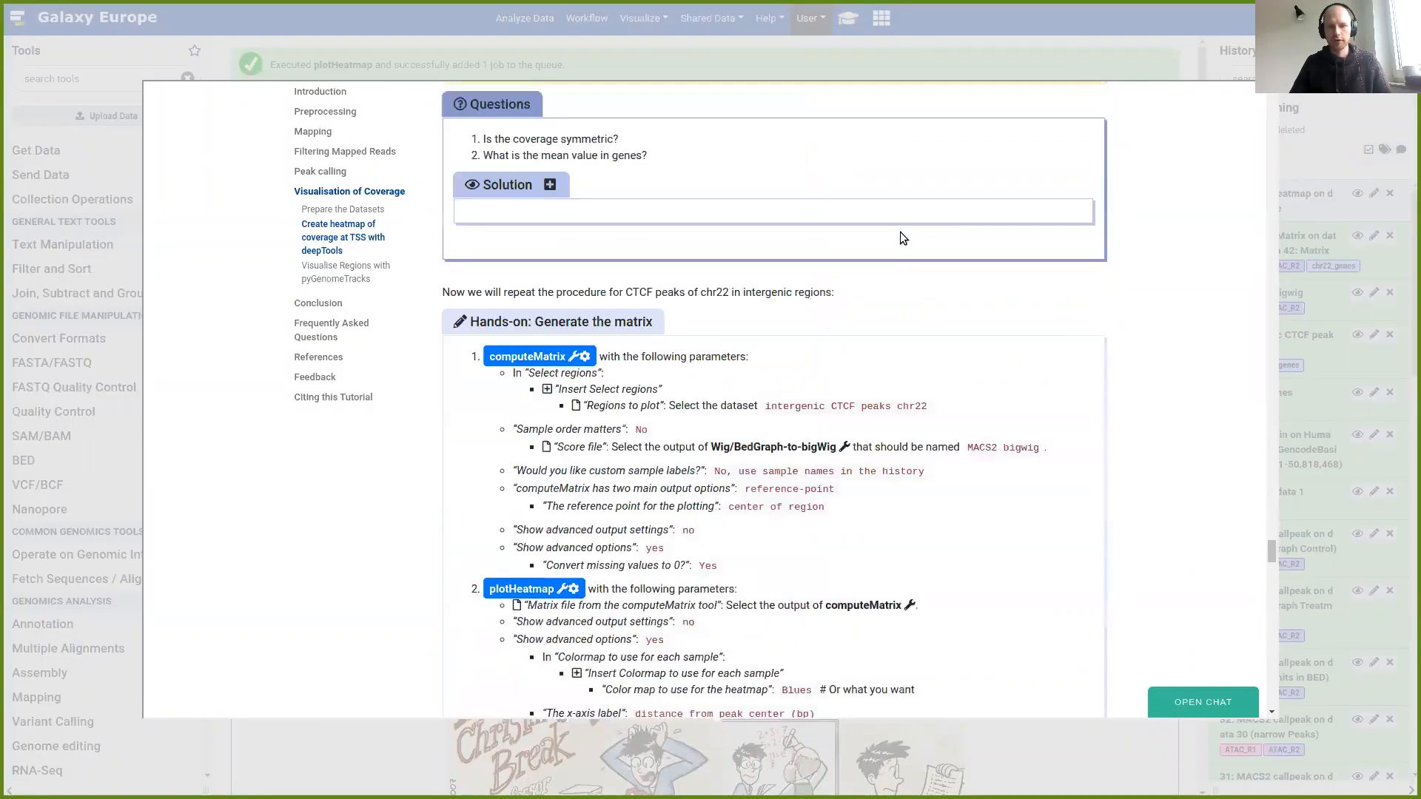
pyautogui.scroll(-1, 900, 238)
pyautogui.scroll(-4, 819, 259)
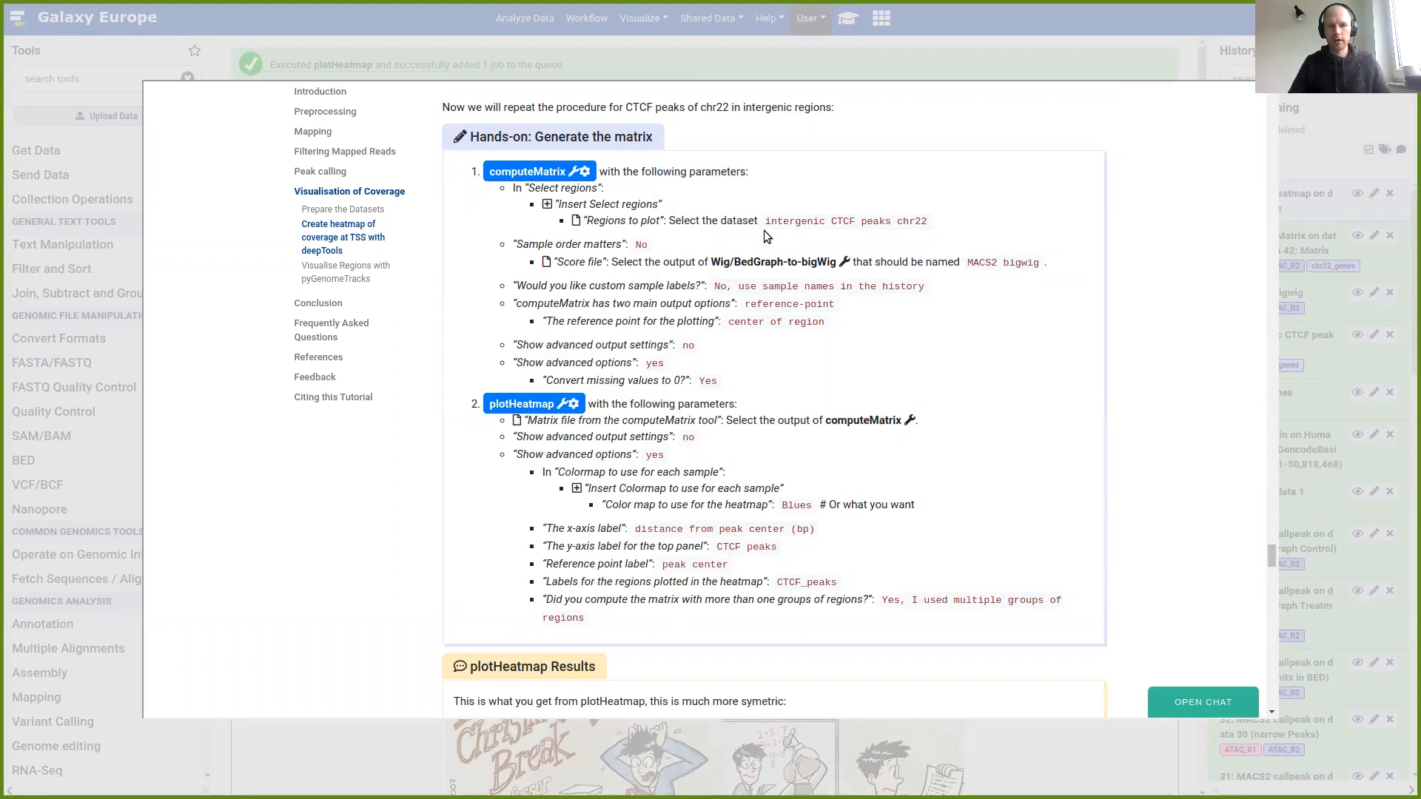
# Open computeMatrix from the tutorial and choose intergenic CTCF peaks chr22 as regions to plot and MACS2 bigwig as score file
pyautogui.click(538, 173)
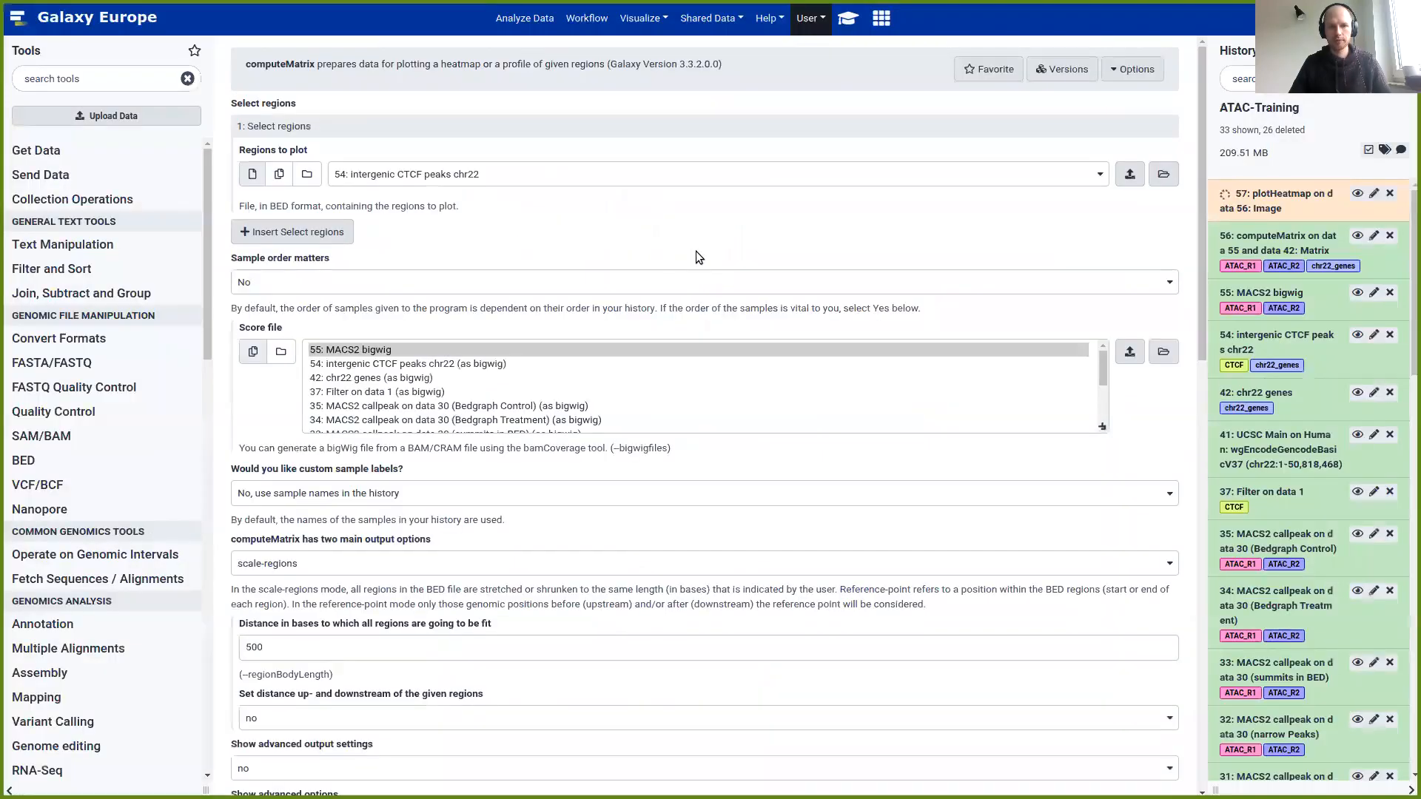
pyautogui.click(445, 180)
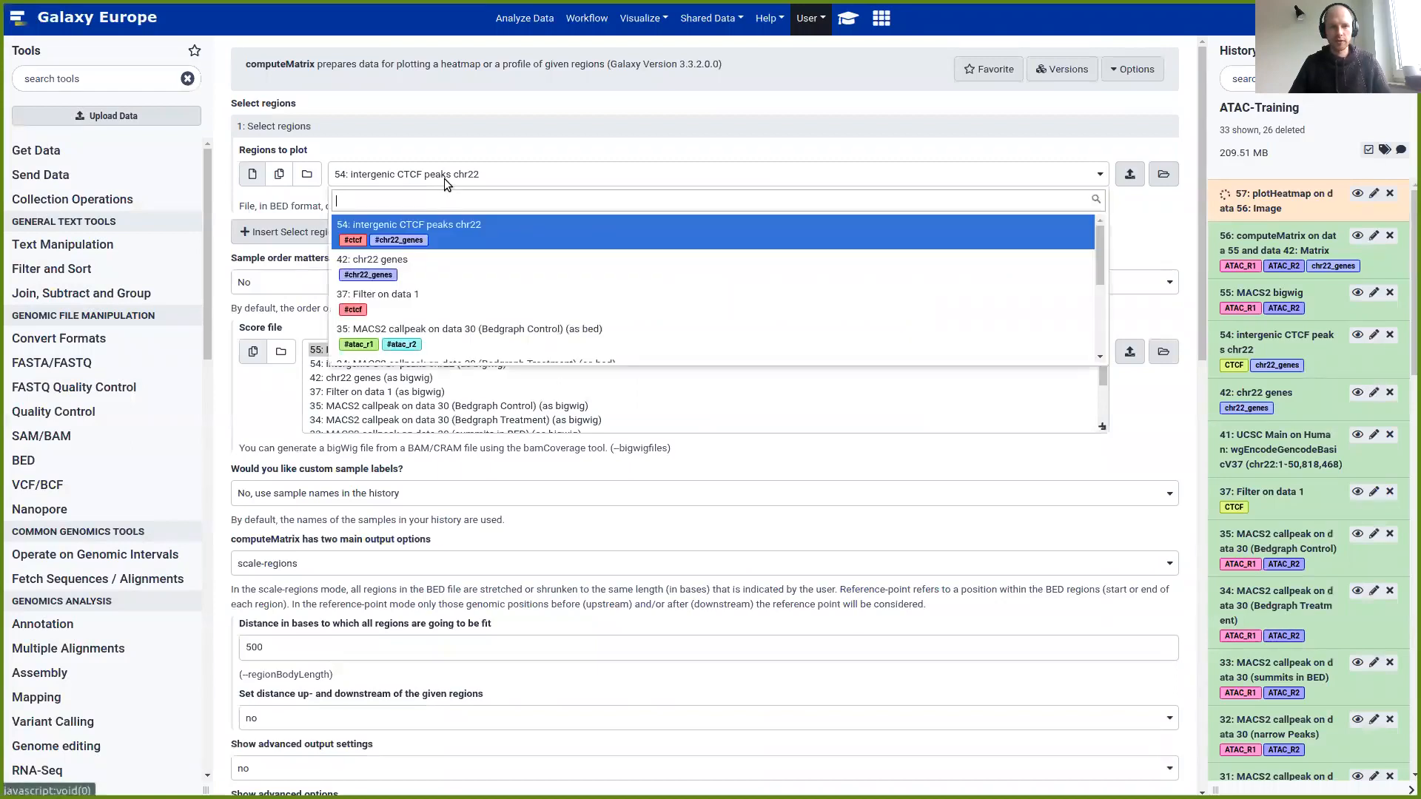
pyautogui.click(433, 236)
pyautogui.scroll(-2, 455, 215)
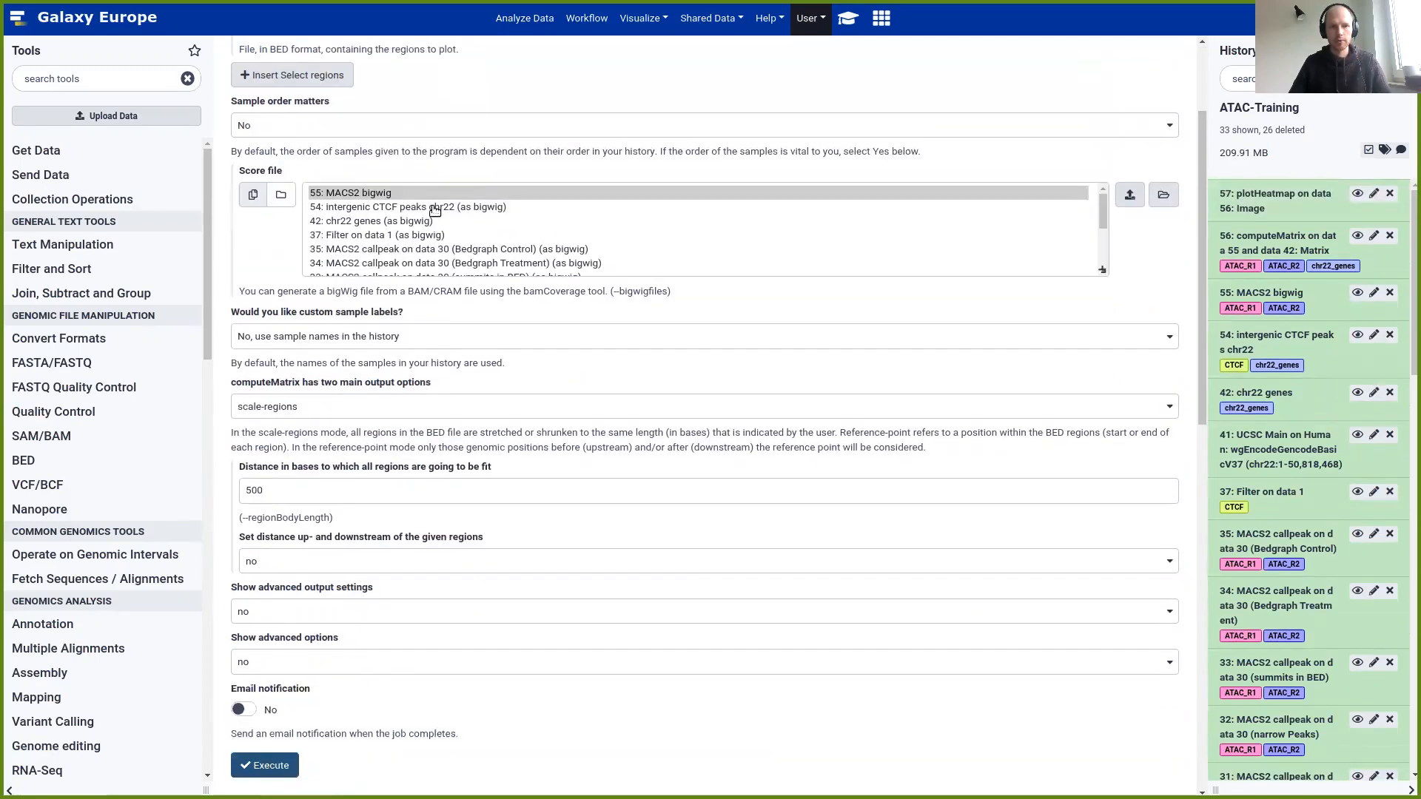
pyautogui.click(386, 196)
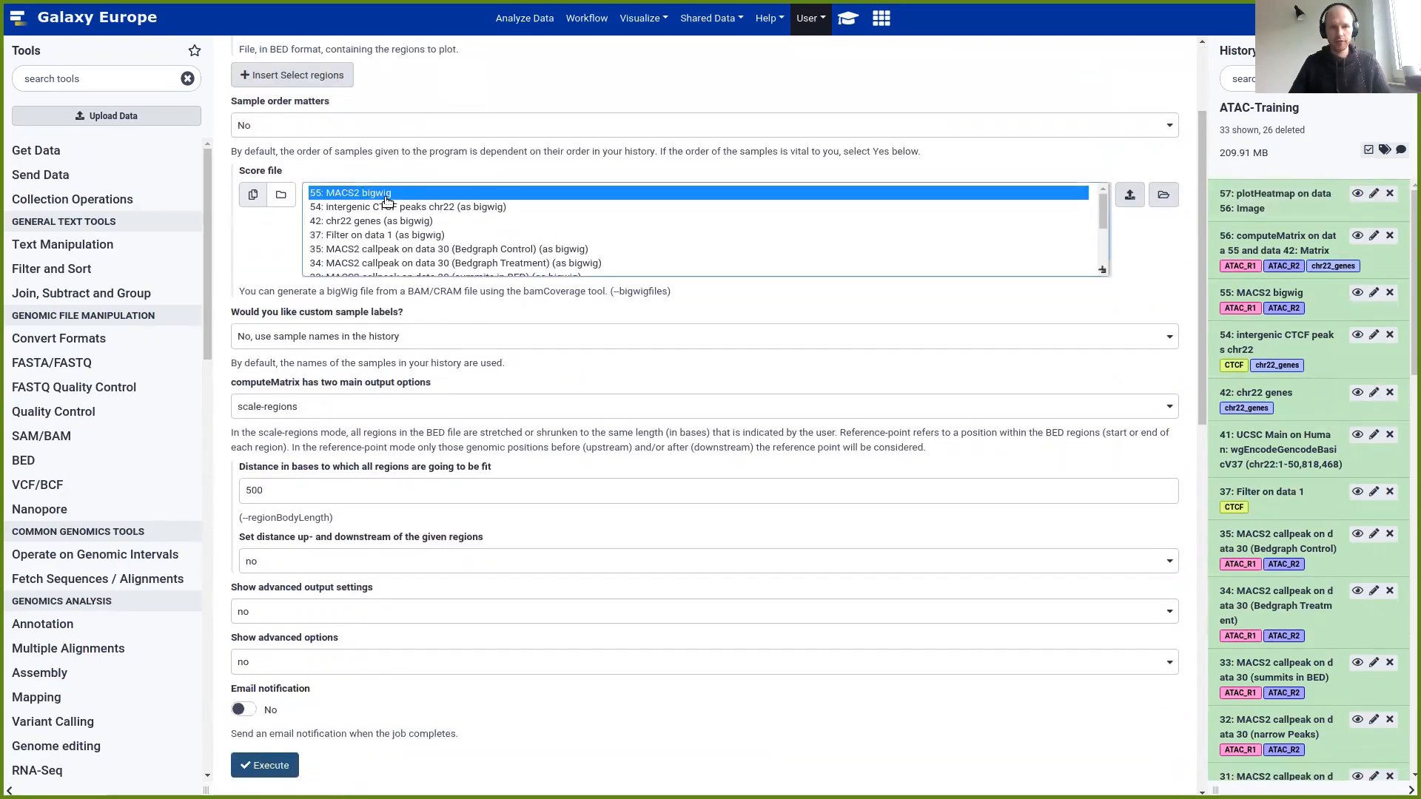
# Check the tutorial's computeMatrix parameters and set the main output option to reference-point
pyautogui.click(847, 18)
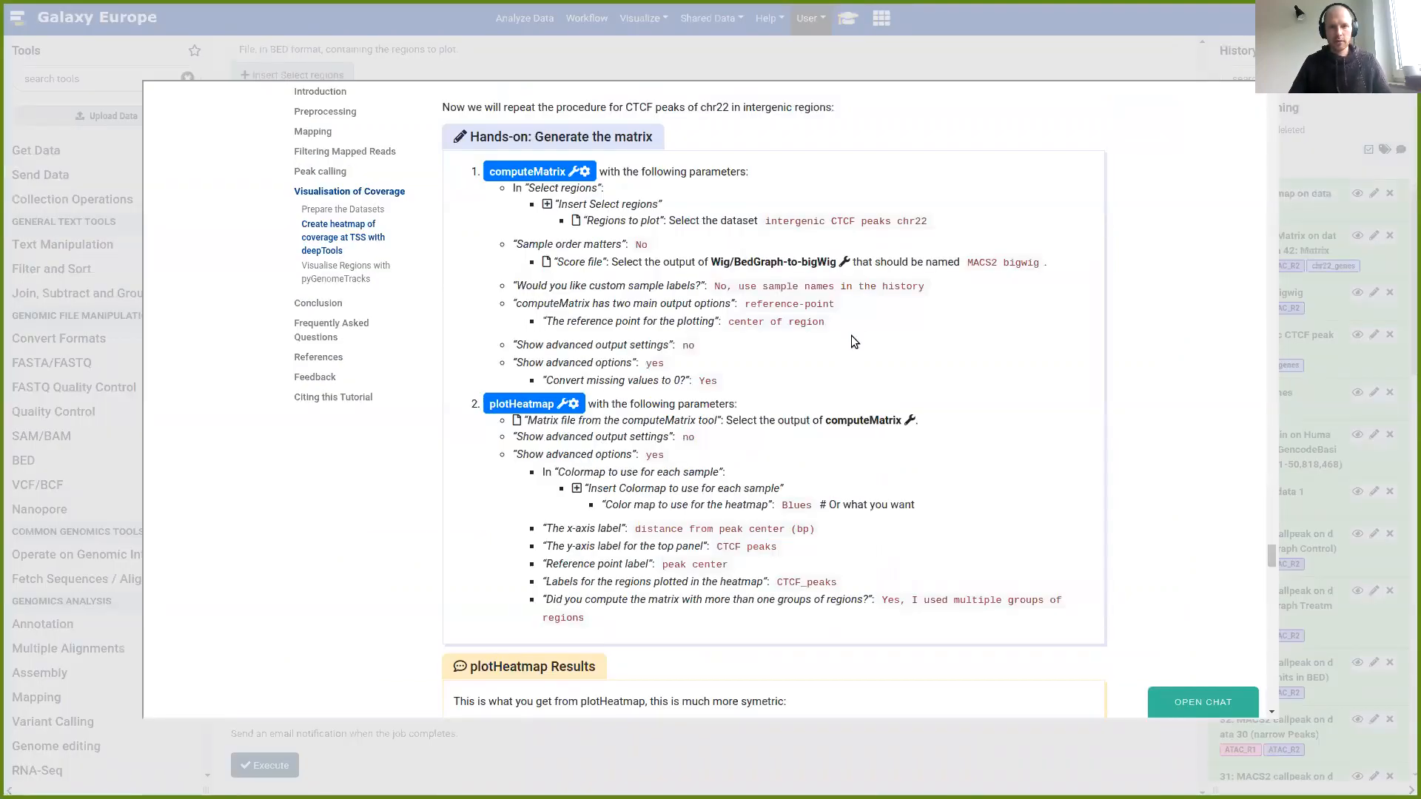
pyautogui.click(995, 20)
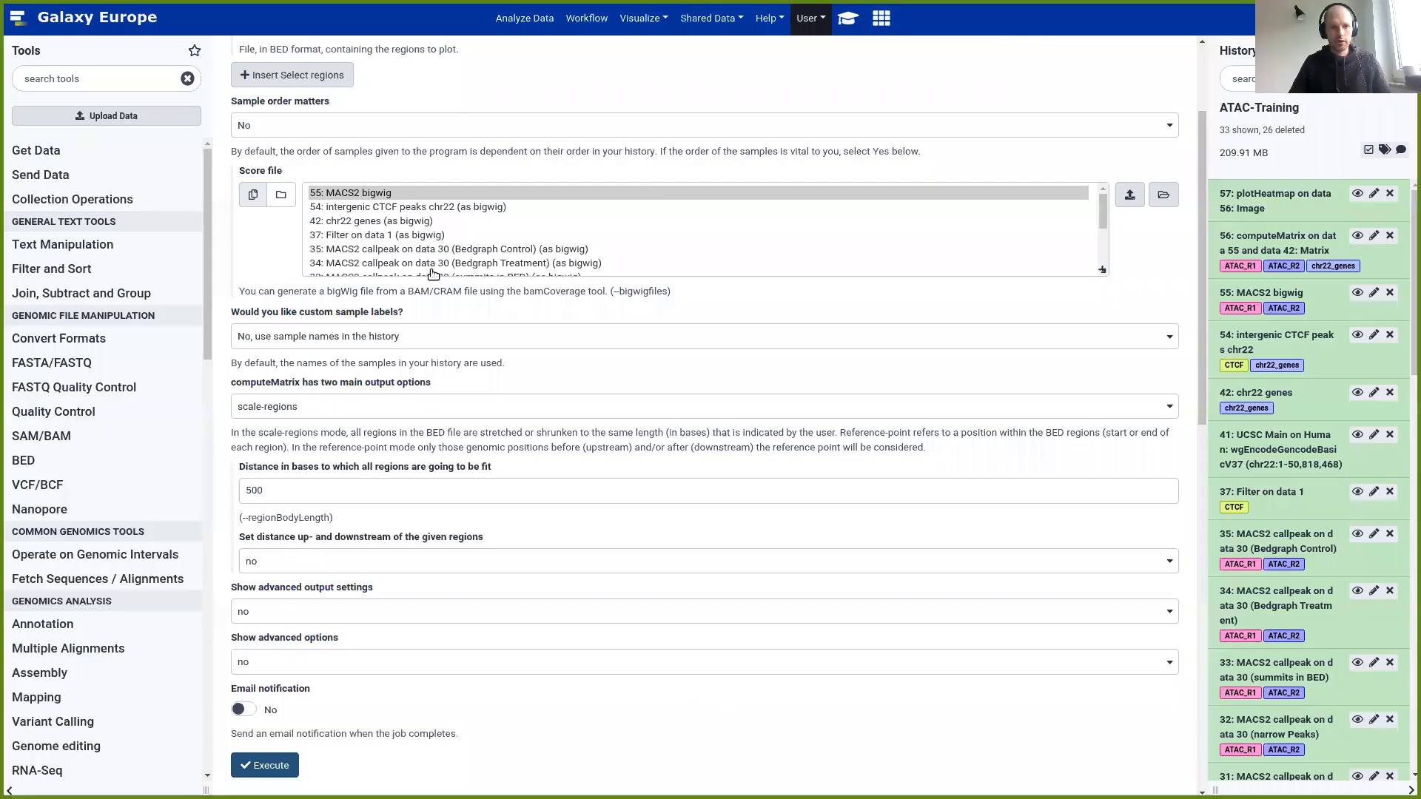
pyautogui.scroll(-1, 290, 348)
pyautogui.click(292, 328)
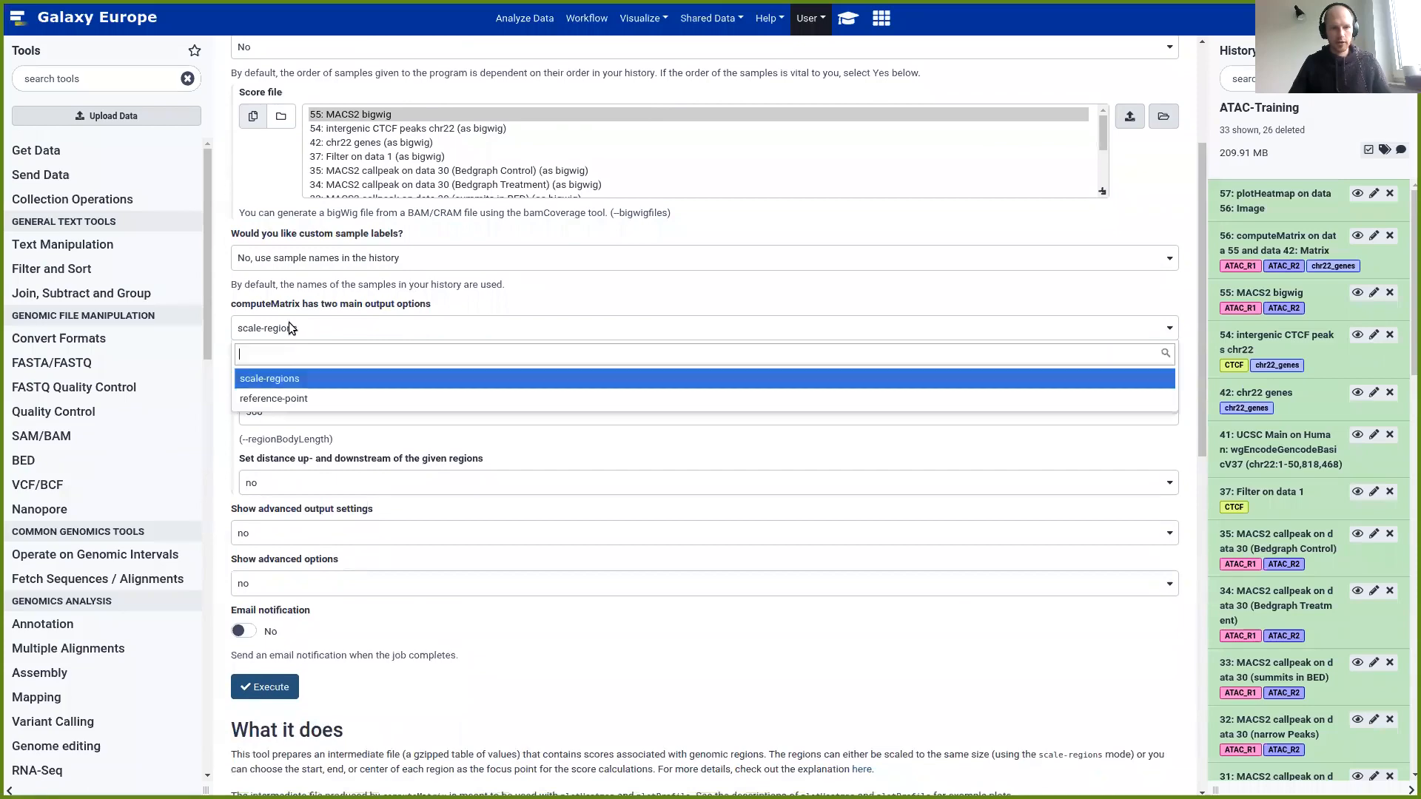
pyautogui.click(298, 400)
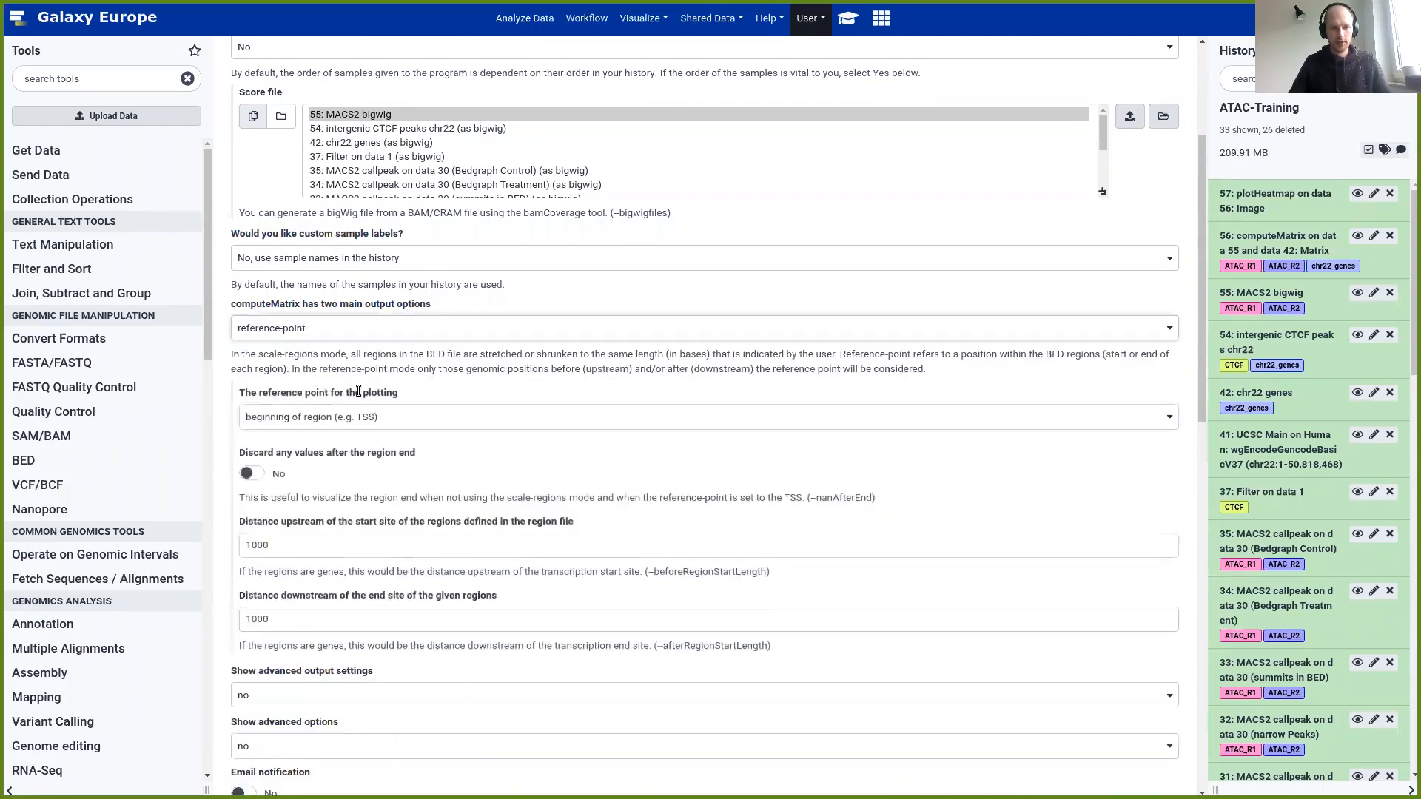
# Look up the required reference point in the tutorial and set the reference point for the plotting to center of region
pyautogui.scroll(-3, 363, 344)
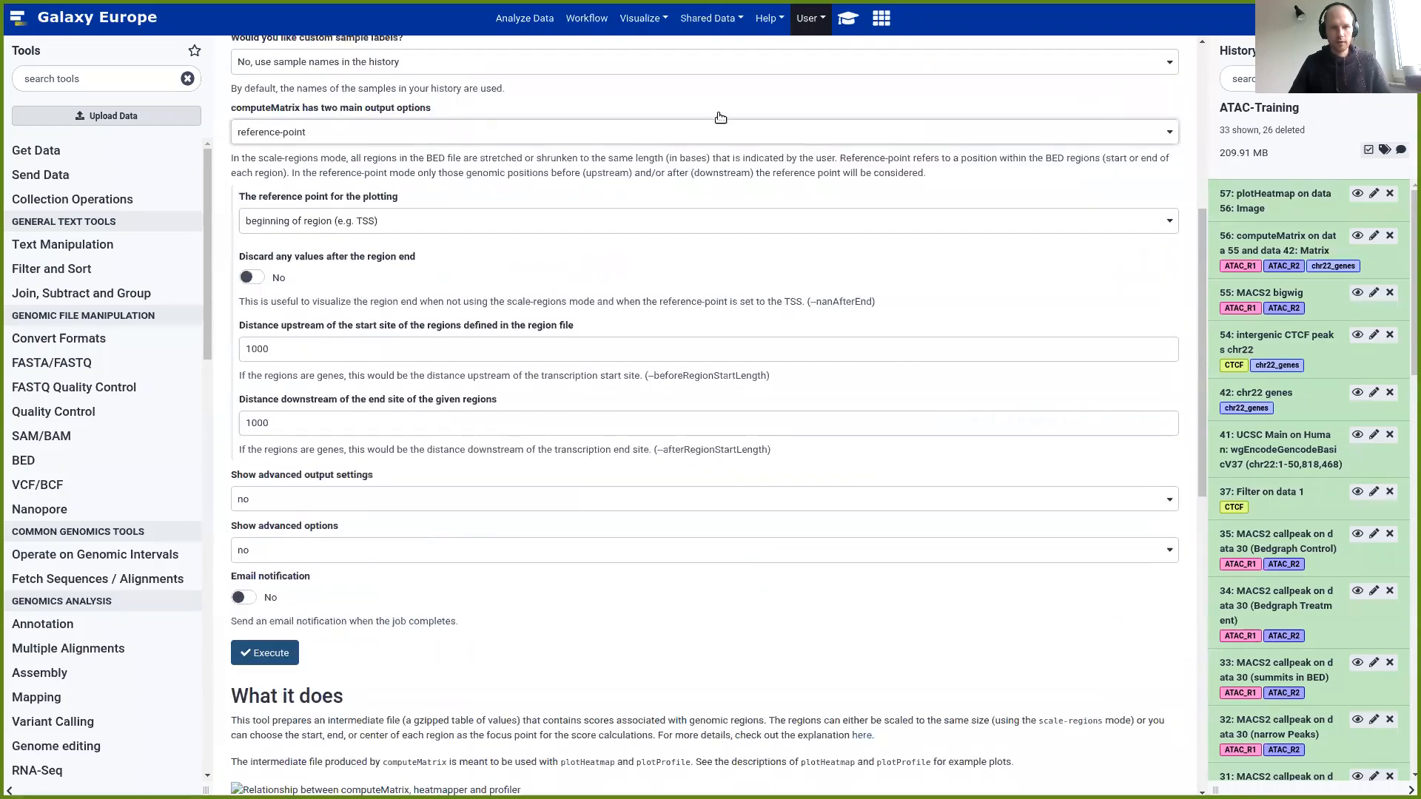
pyautogui.click(846, 20)
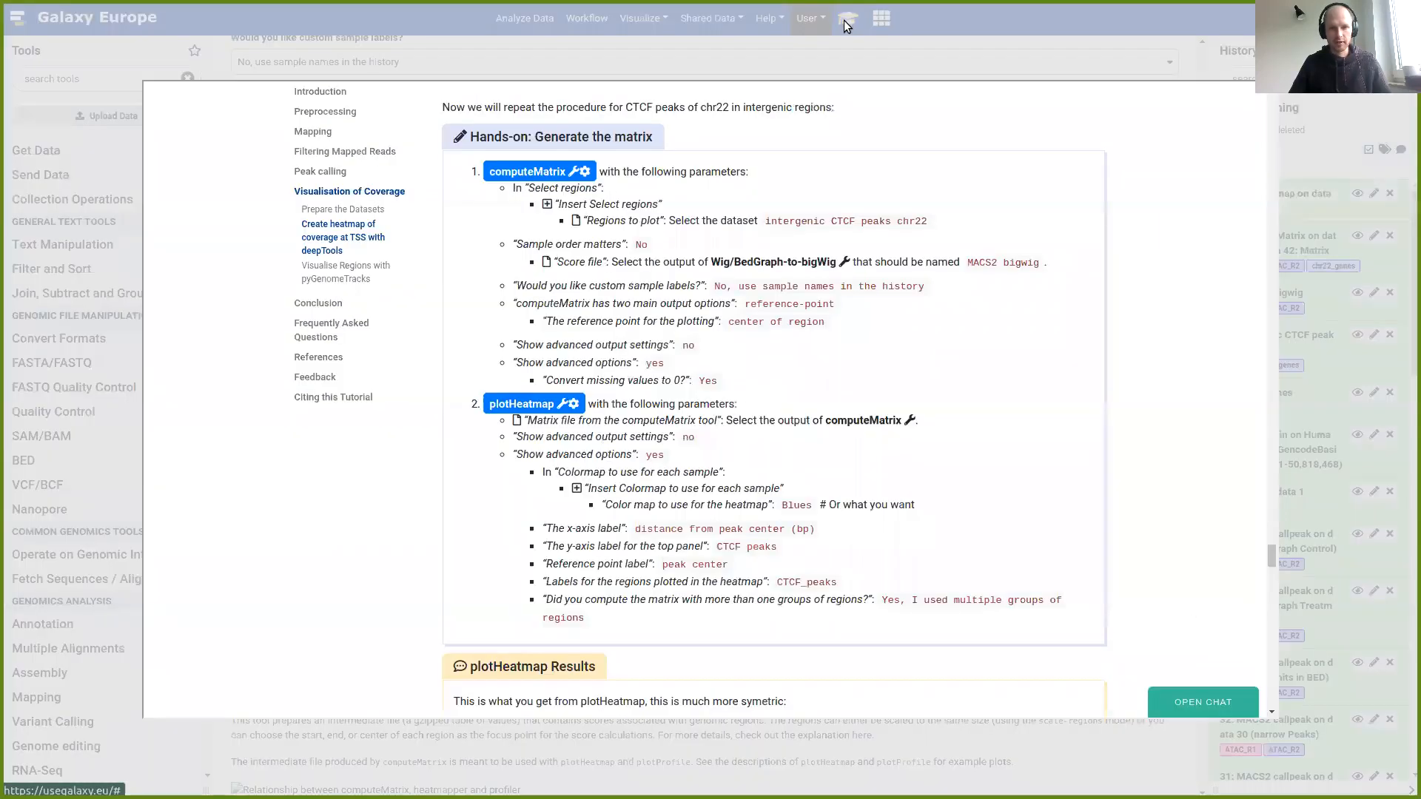
pyautogui.click(917, 49)
pyautogui.click(378, 226)
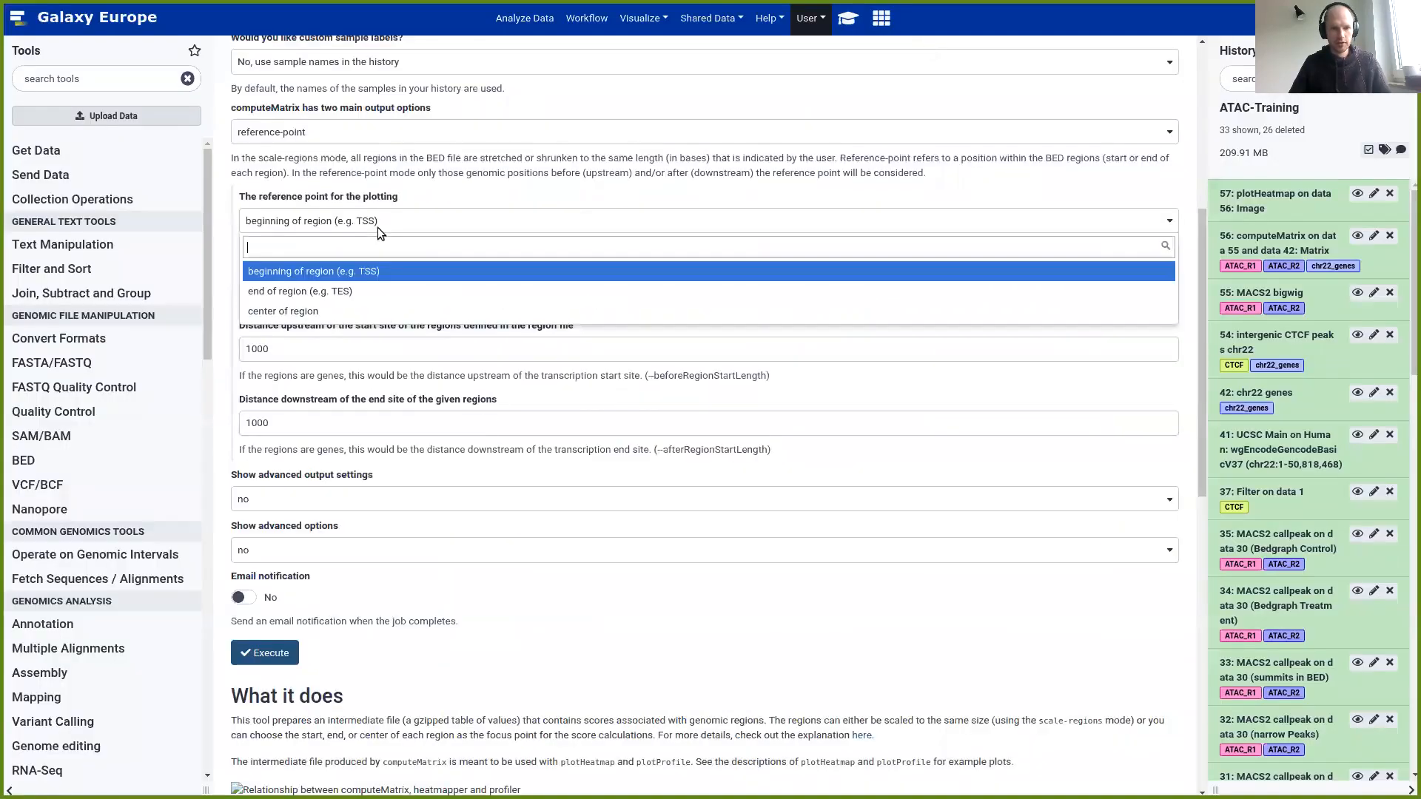
pyautogui.click(326, 311)
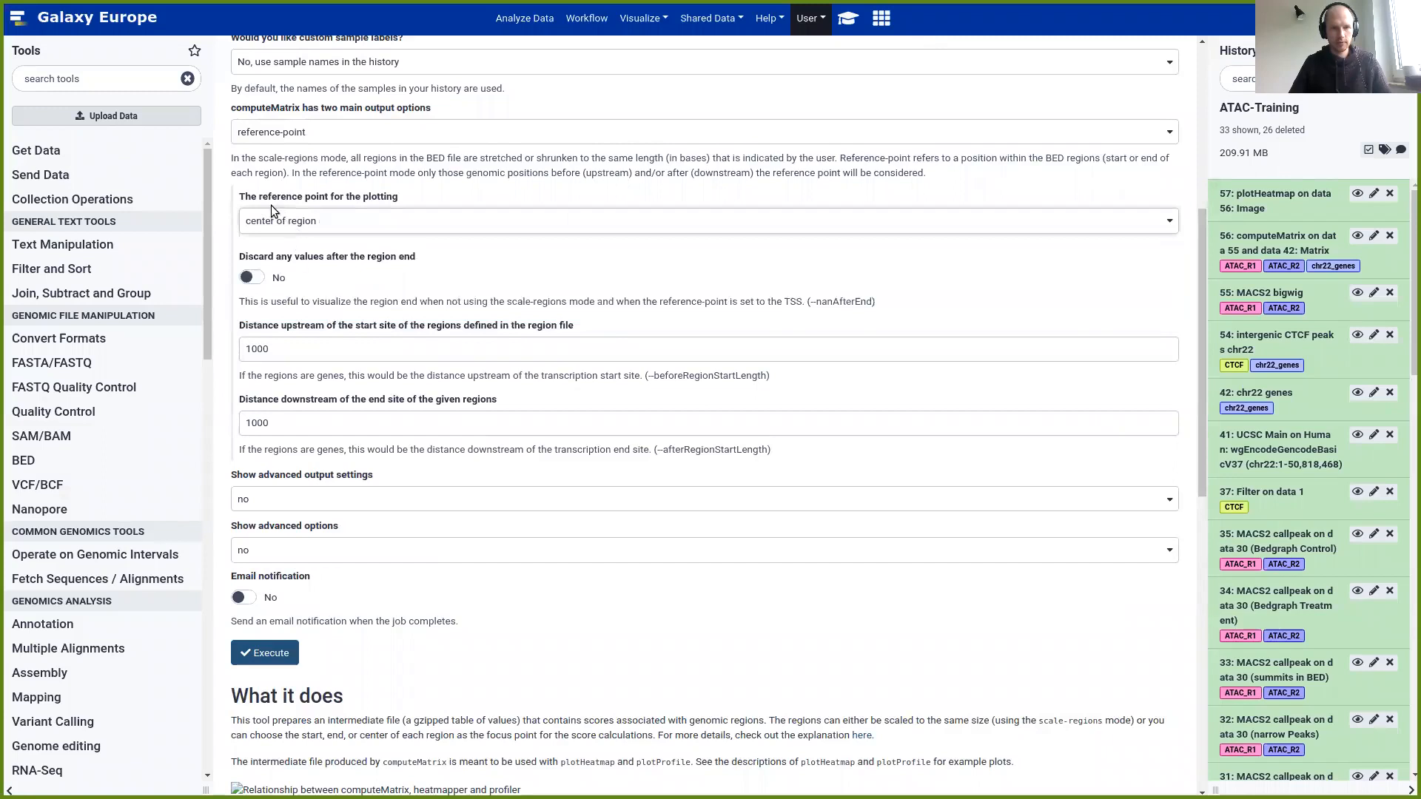
pyautogui.moveTo(246, 197); pyautogui.dragTo(388, 199)
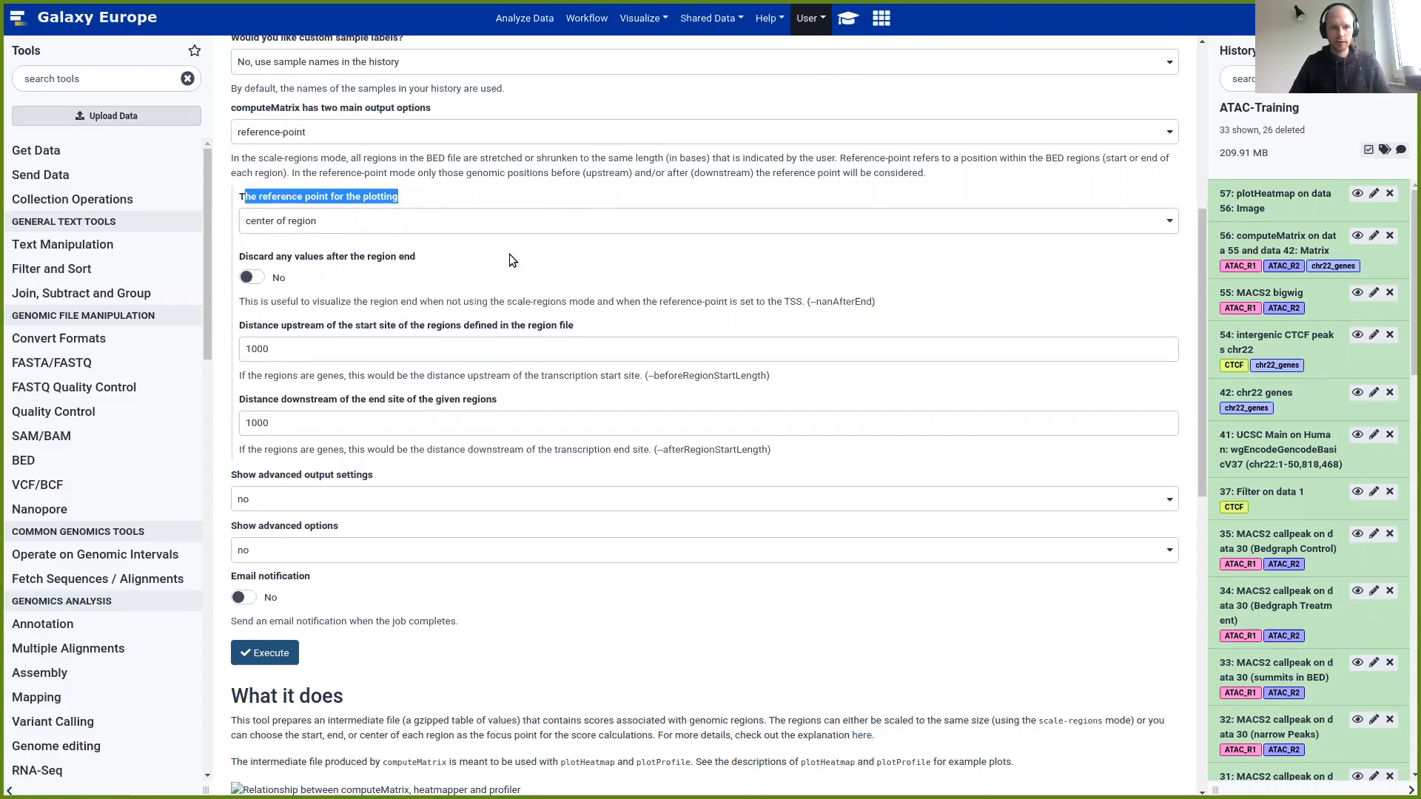
# Following the tutorial, show the computeMatrix advanced options and enable converting missing values to 0
pyautogui.click(851, 15)
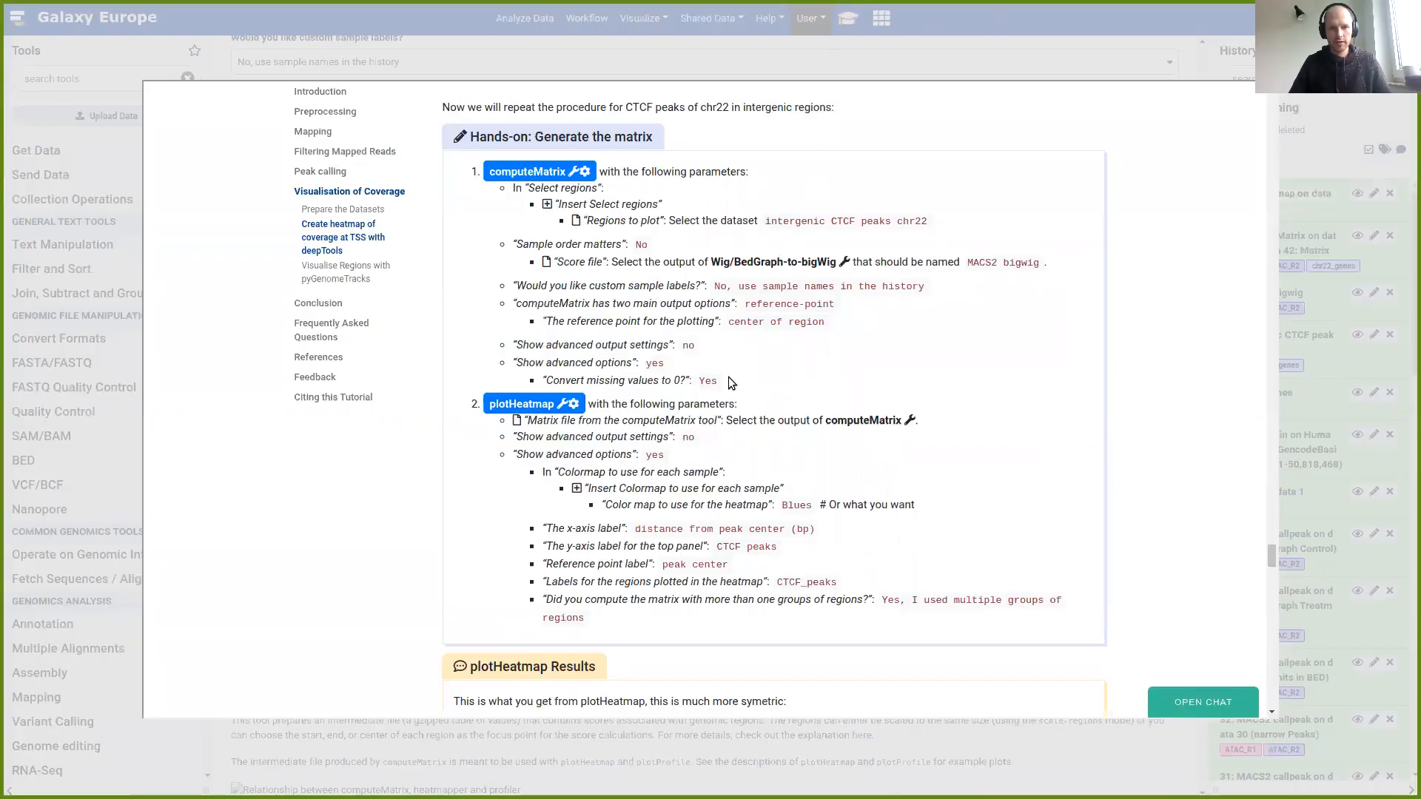
pyautogui.click(1001, 44)
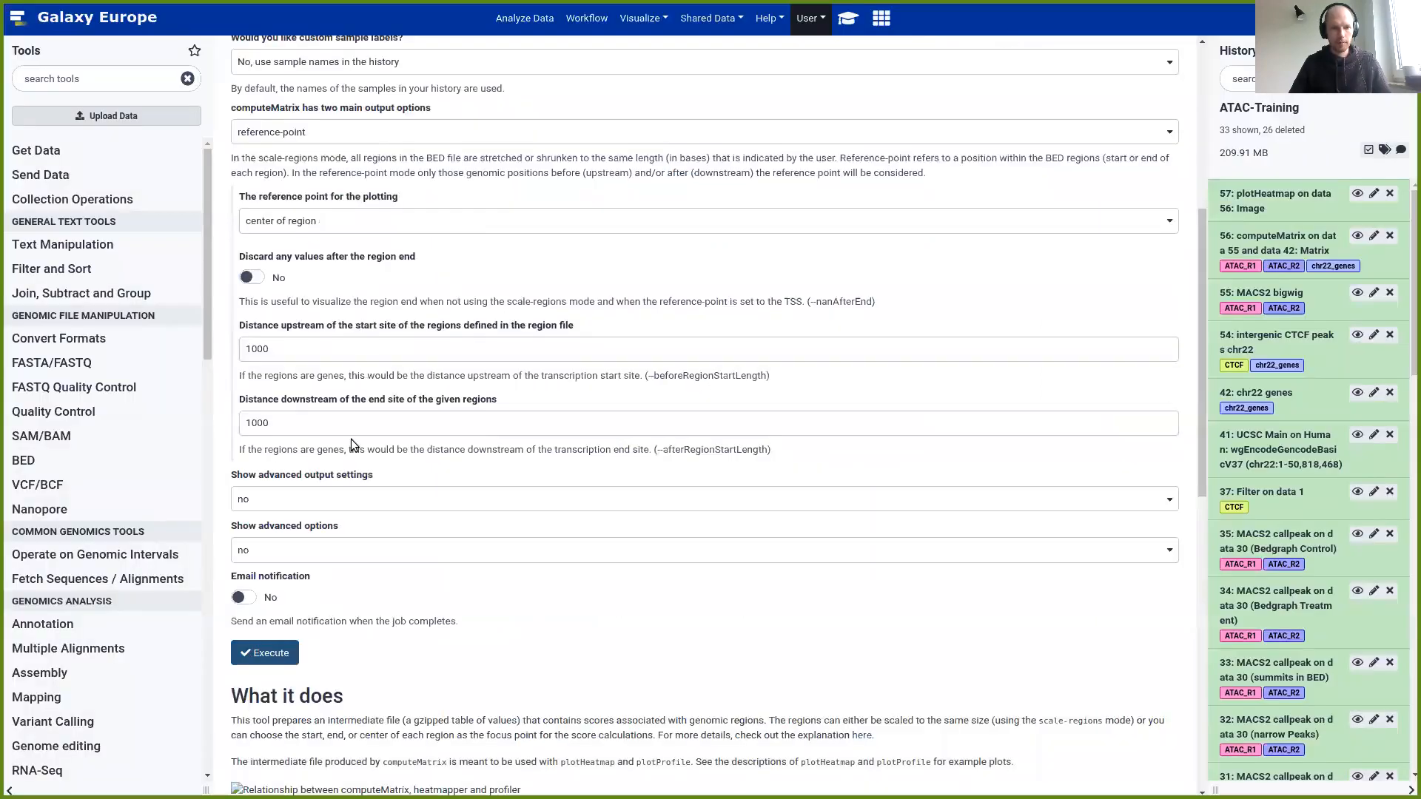
pyautogui.scroll(-3, 336, 455)
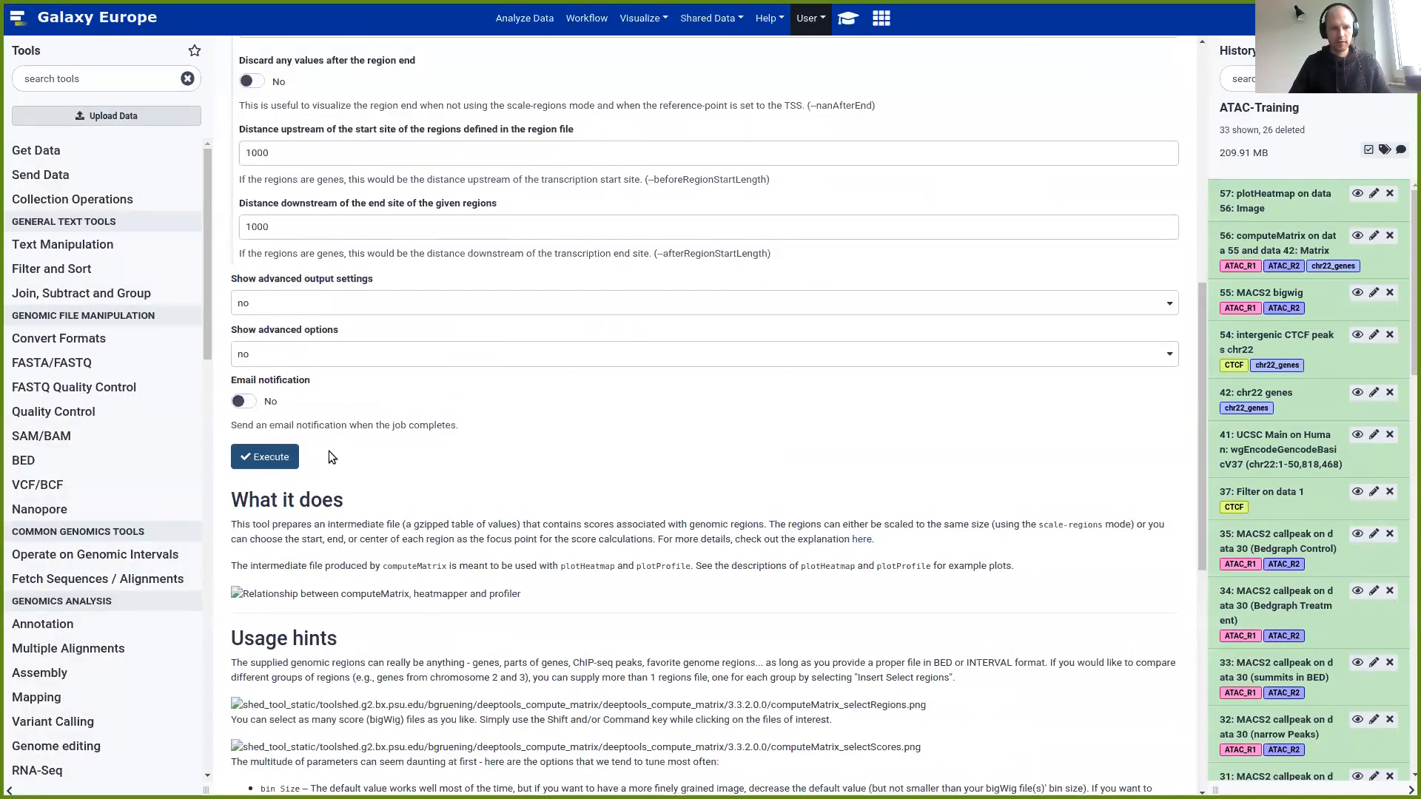
pyautogui.click(268, 354)
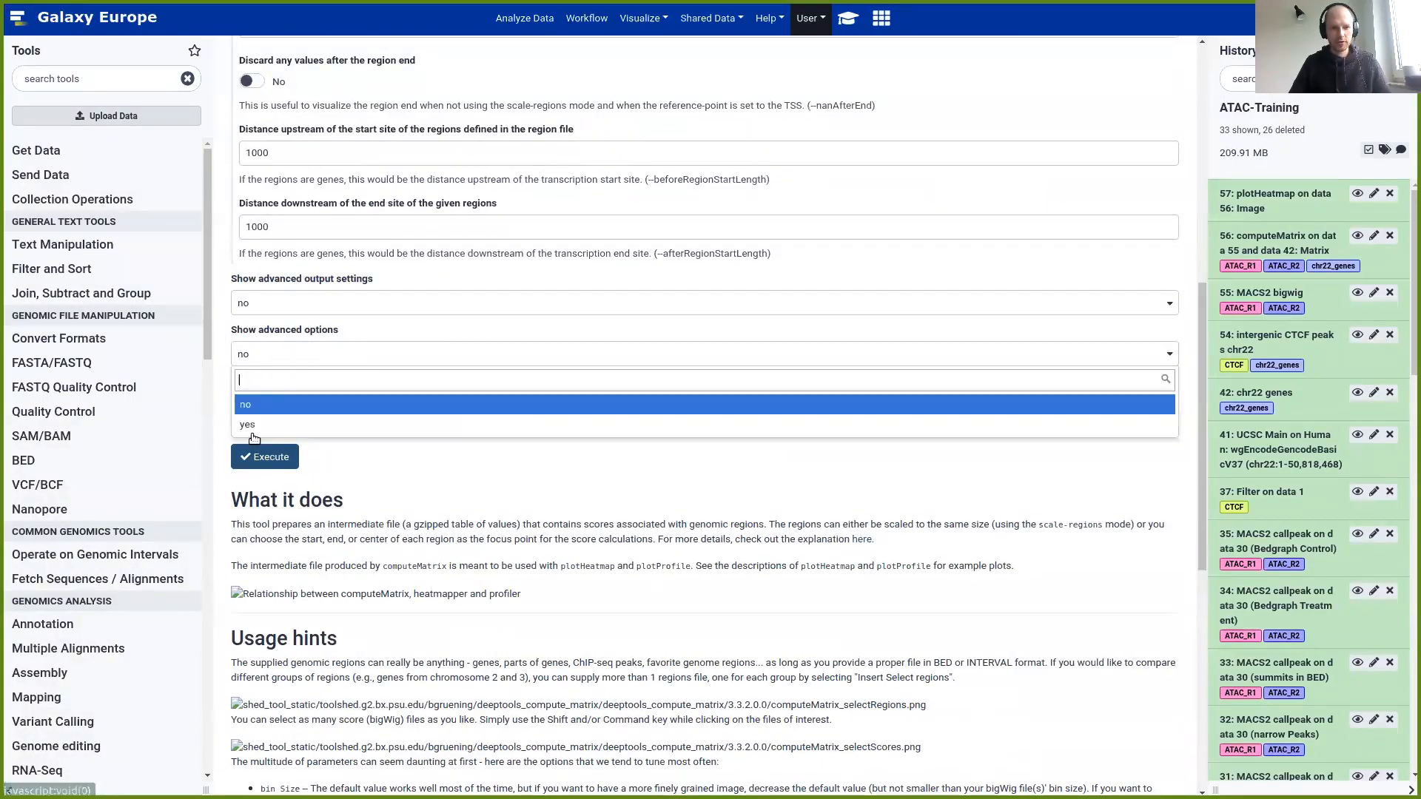
pyautogui.click(303, 425)
pyautogui.scroll(-4, 317, 429)
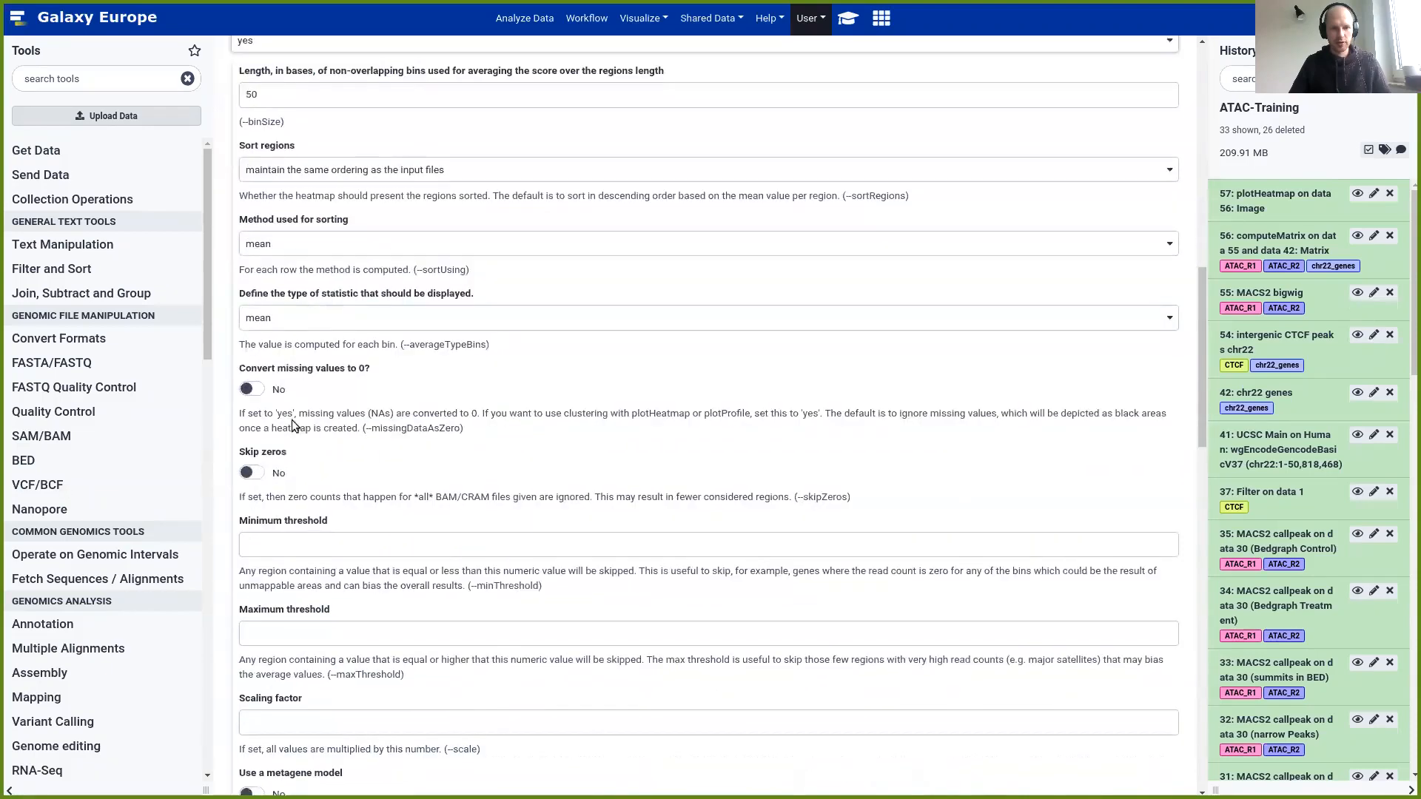
pyautogui.click(250, 391)
# Execute computeMatrix for the intergenic CTCF peaks
pyautogui.scroll(-8, 378, 392)
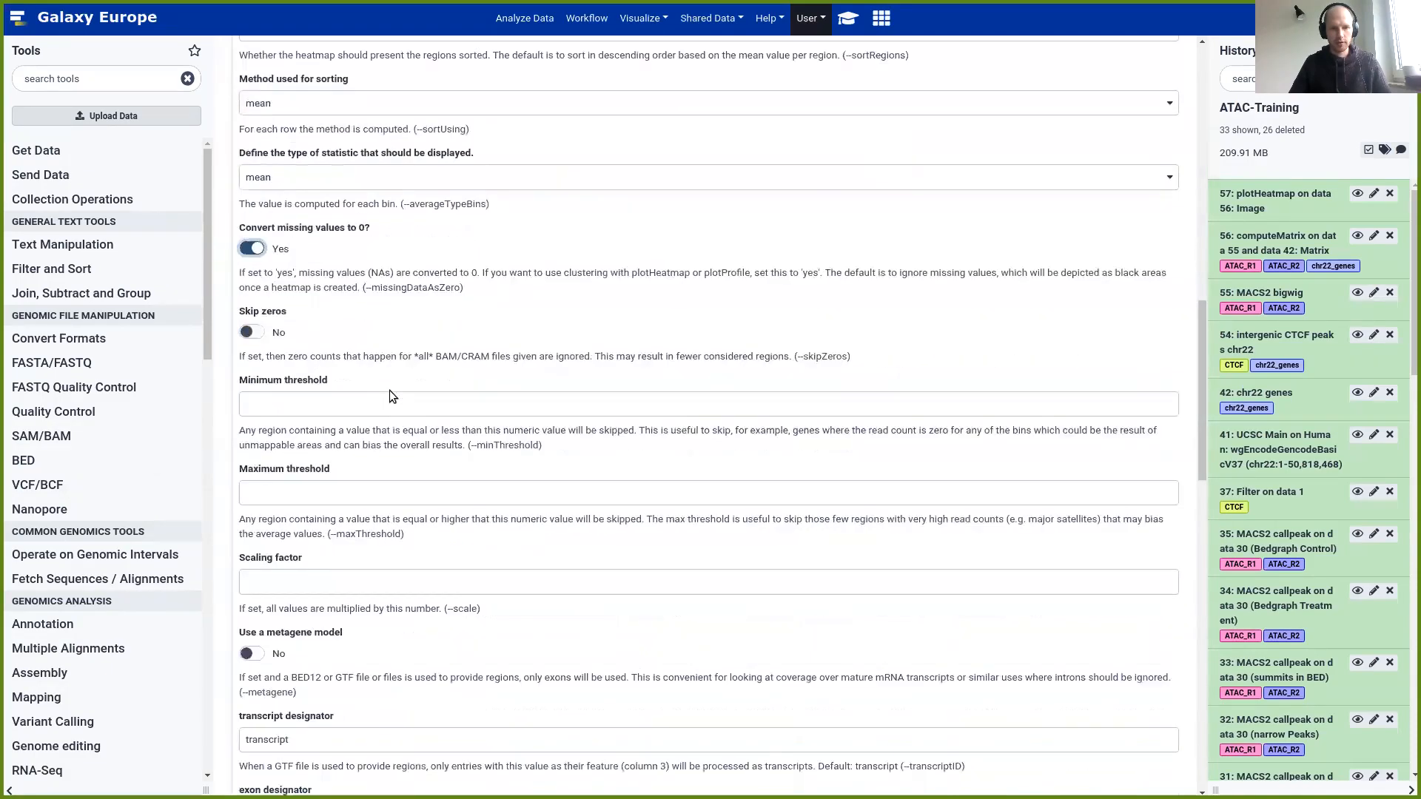
pyautogui.scroll(-5, 383, 376)
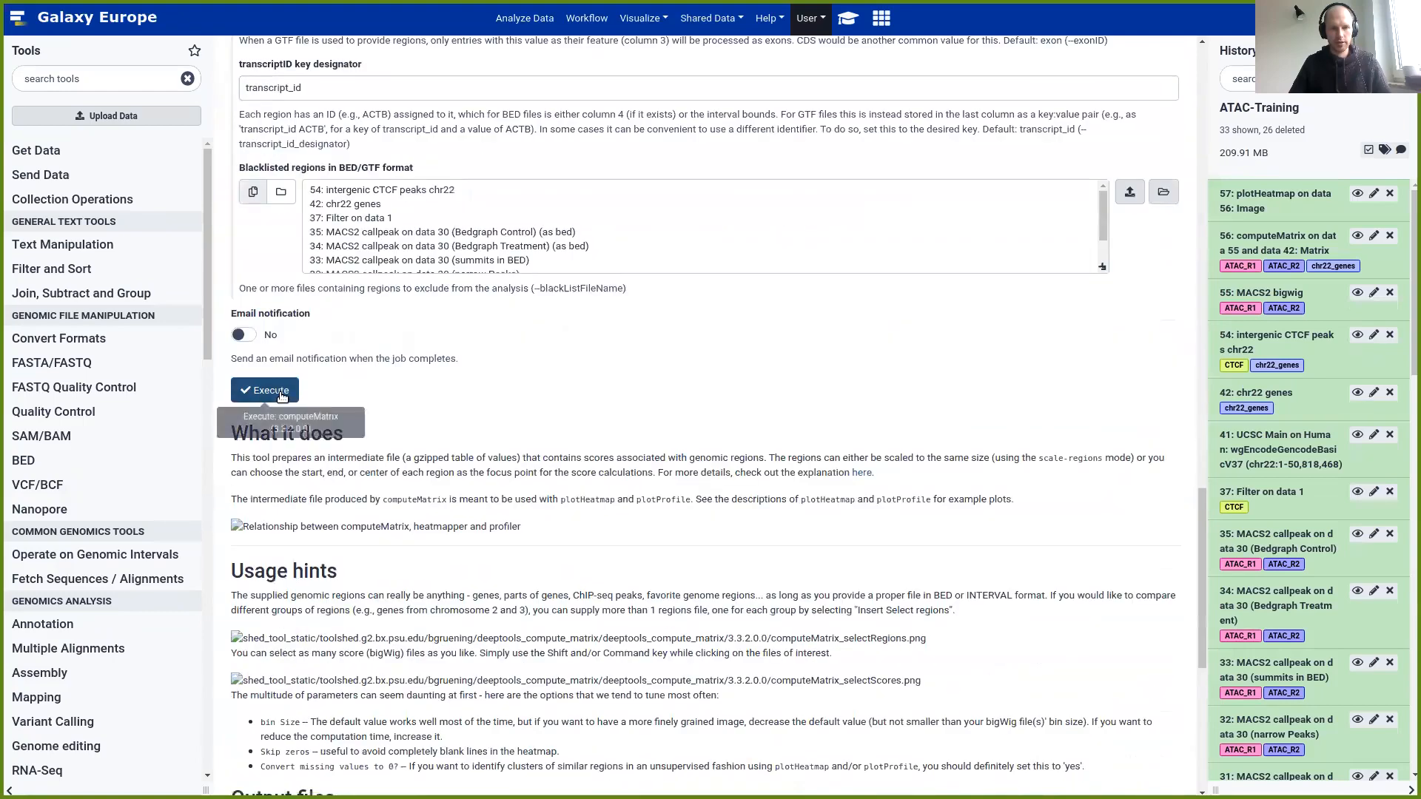
pyautogui.click(256, 390)
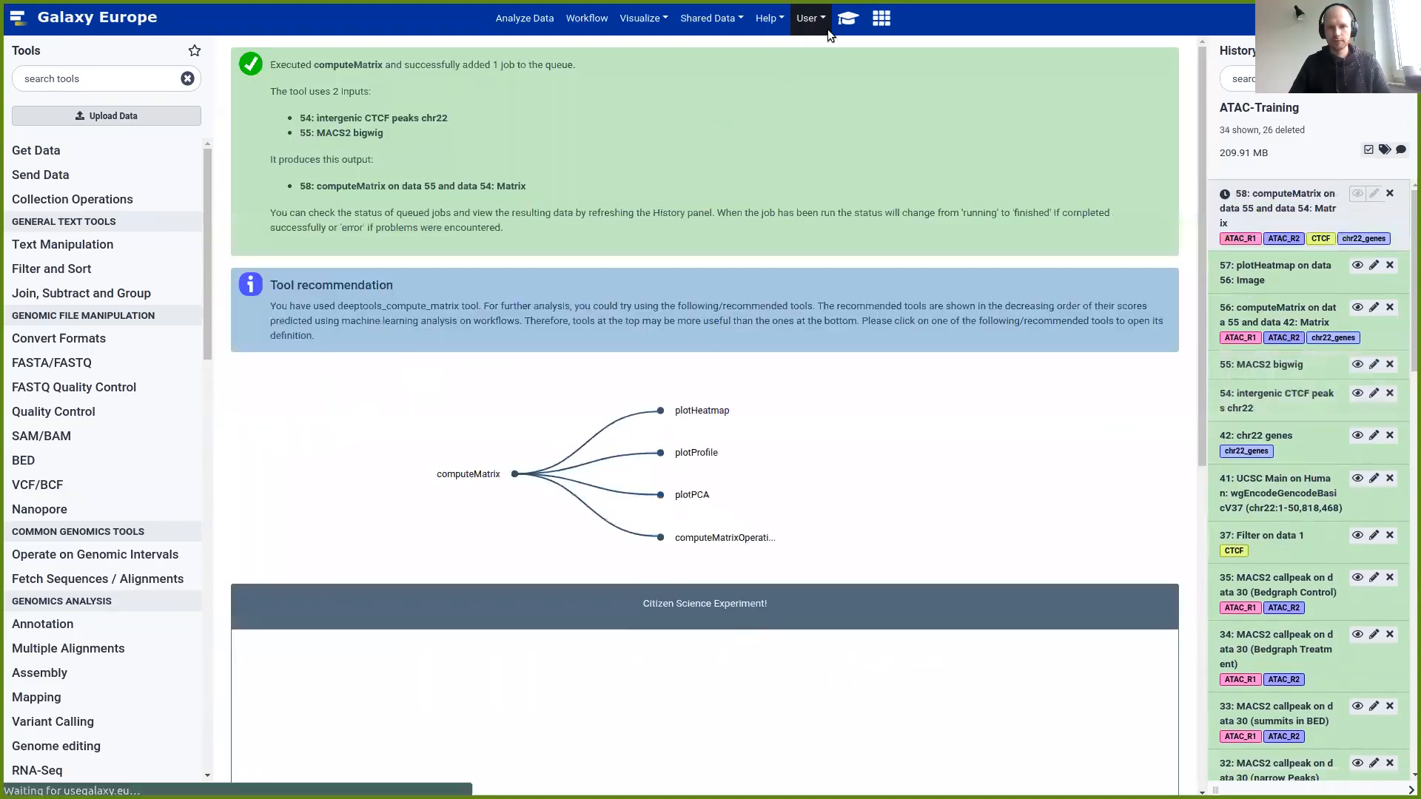
# Review the tutorial's example plotHeatmap result for coverage around the TSS of genes, then return to Galaxy
pyautogui.click(850, 19)
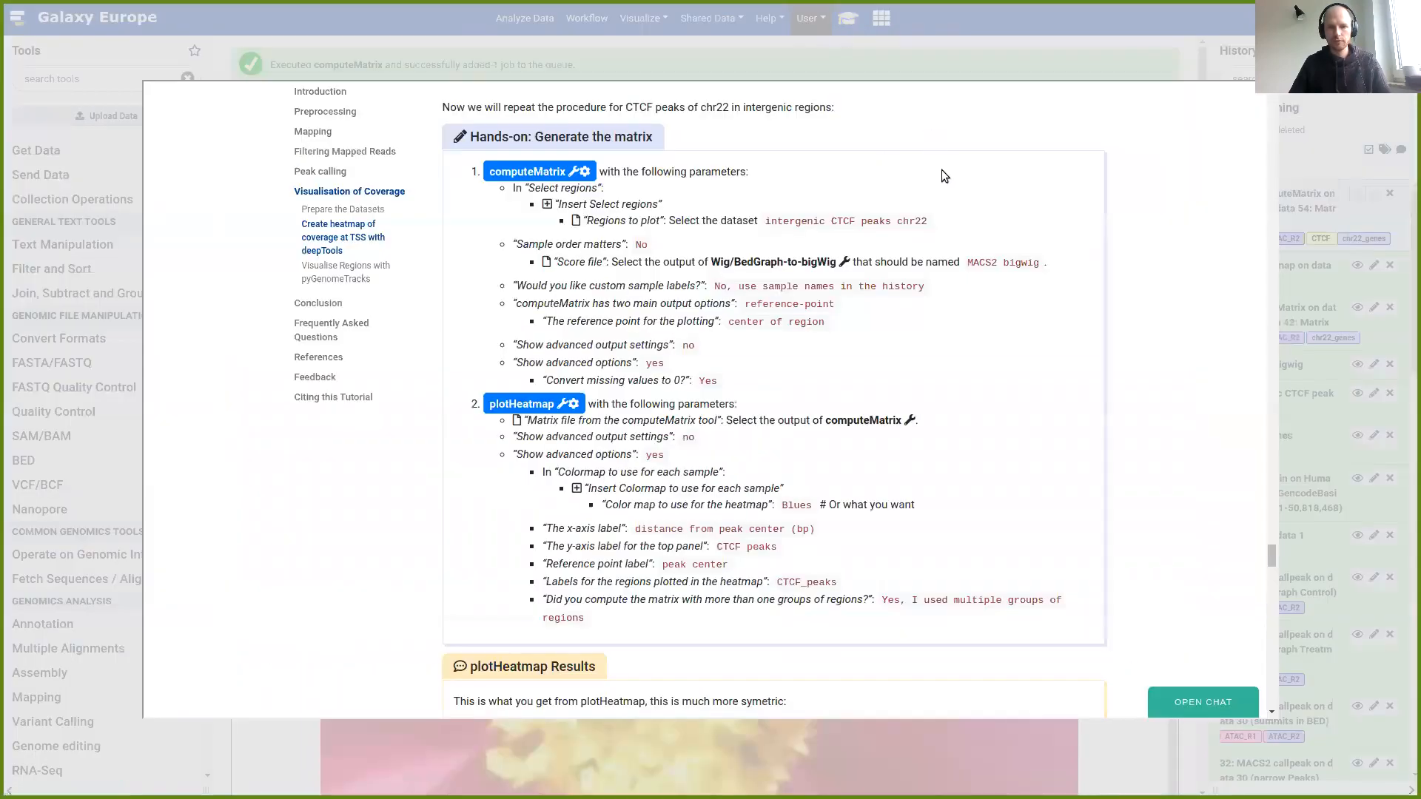
pyautogui.scroll(6, 858, 339)
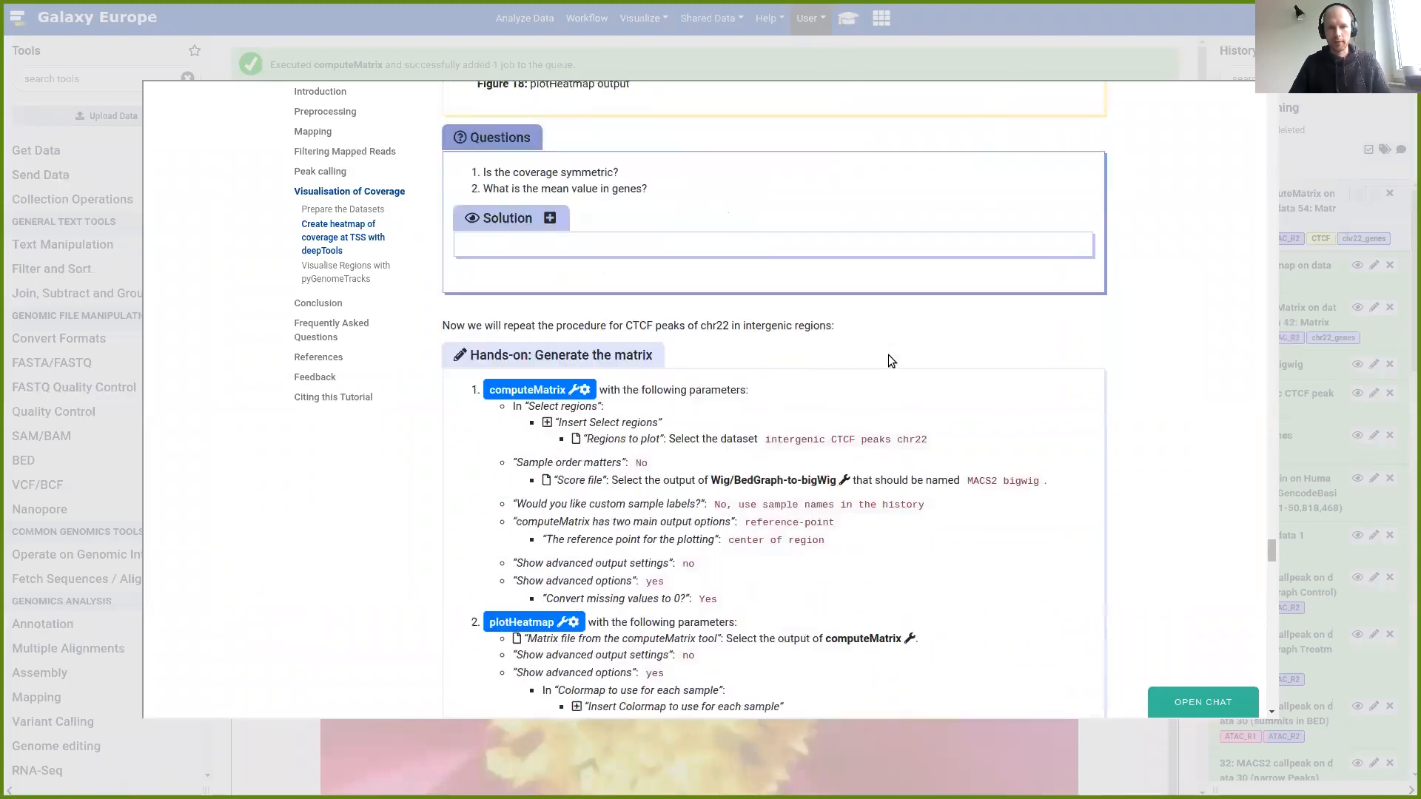
pyautogui.scroll(10, 890, 354)
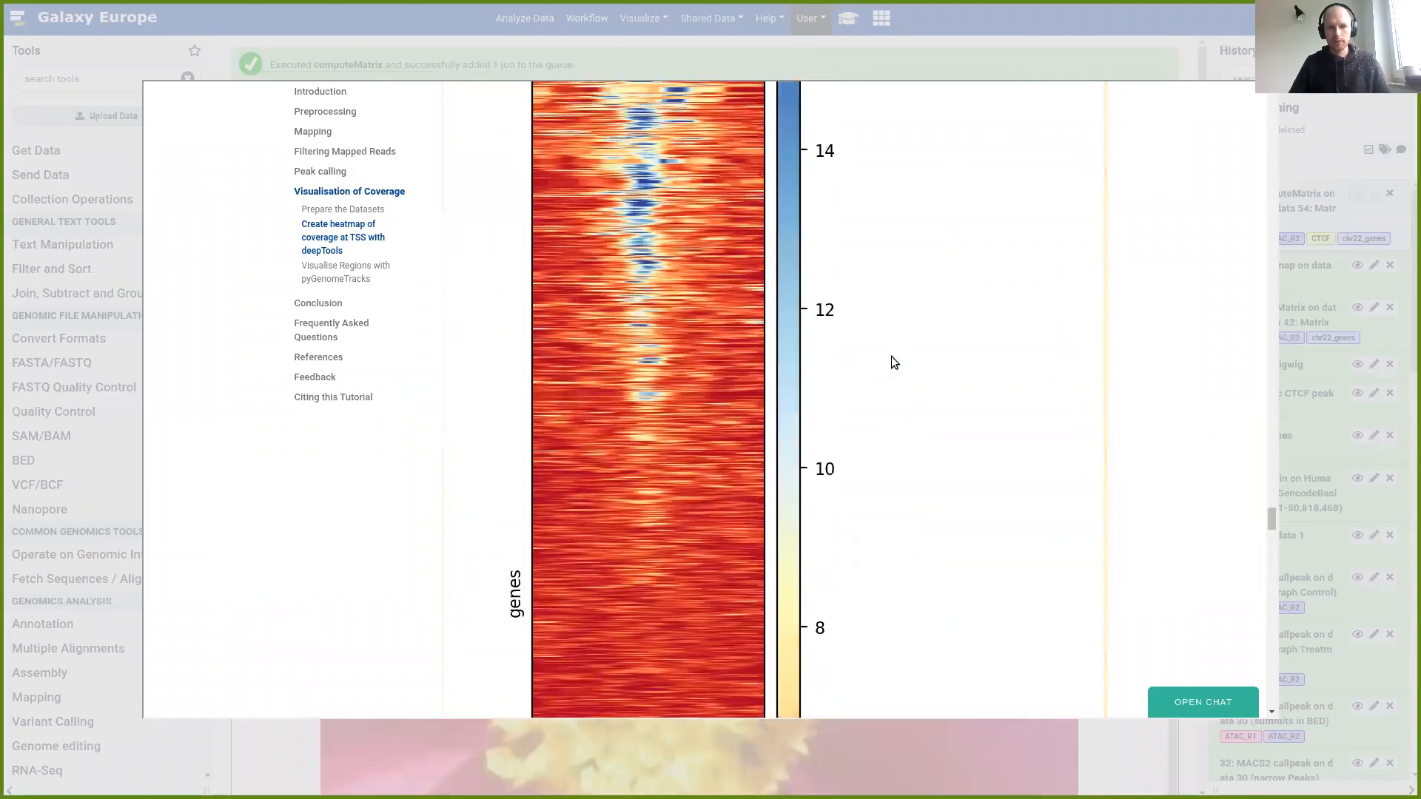
pyautogui.scroll(5, 893, 356)
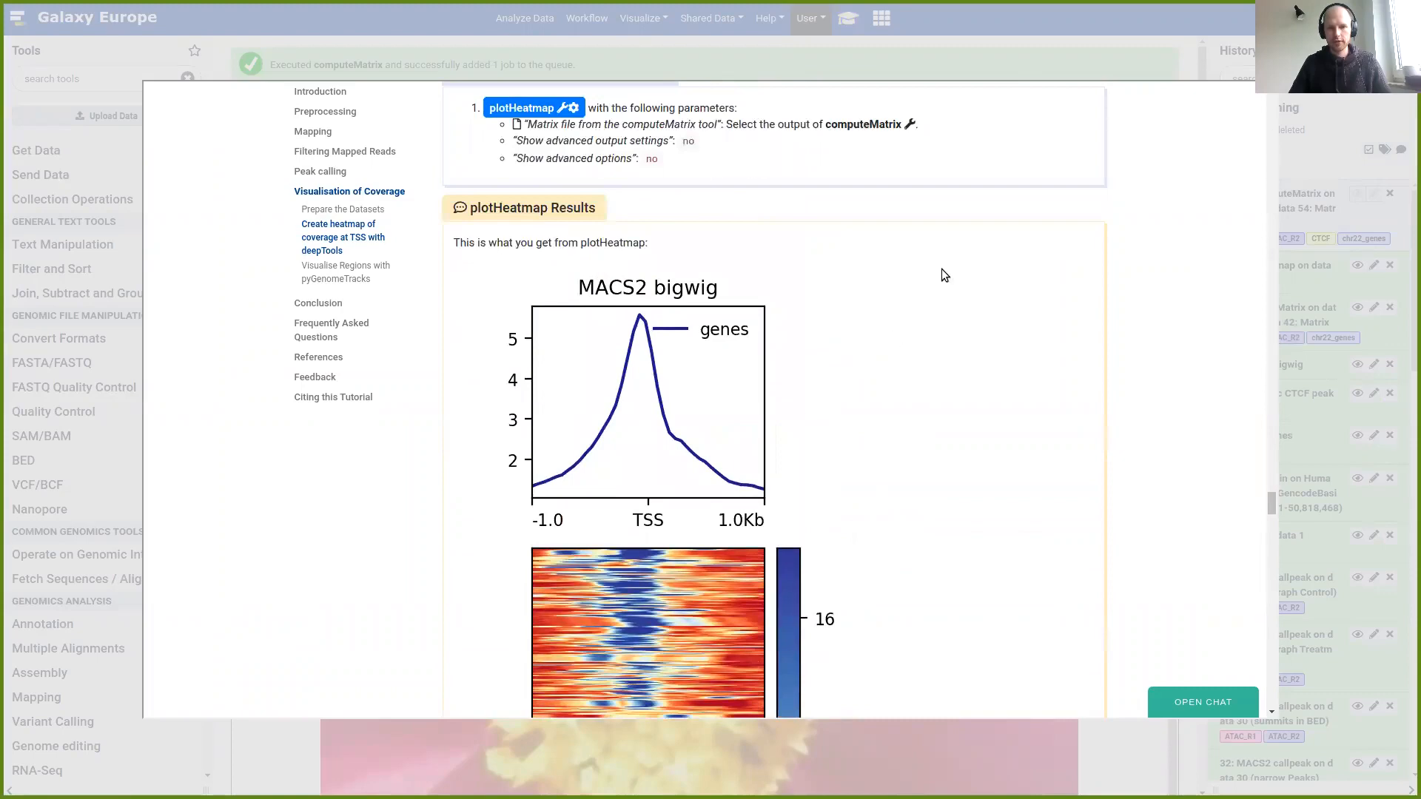
pyautogui.scroll(-2, 933, 274)
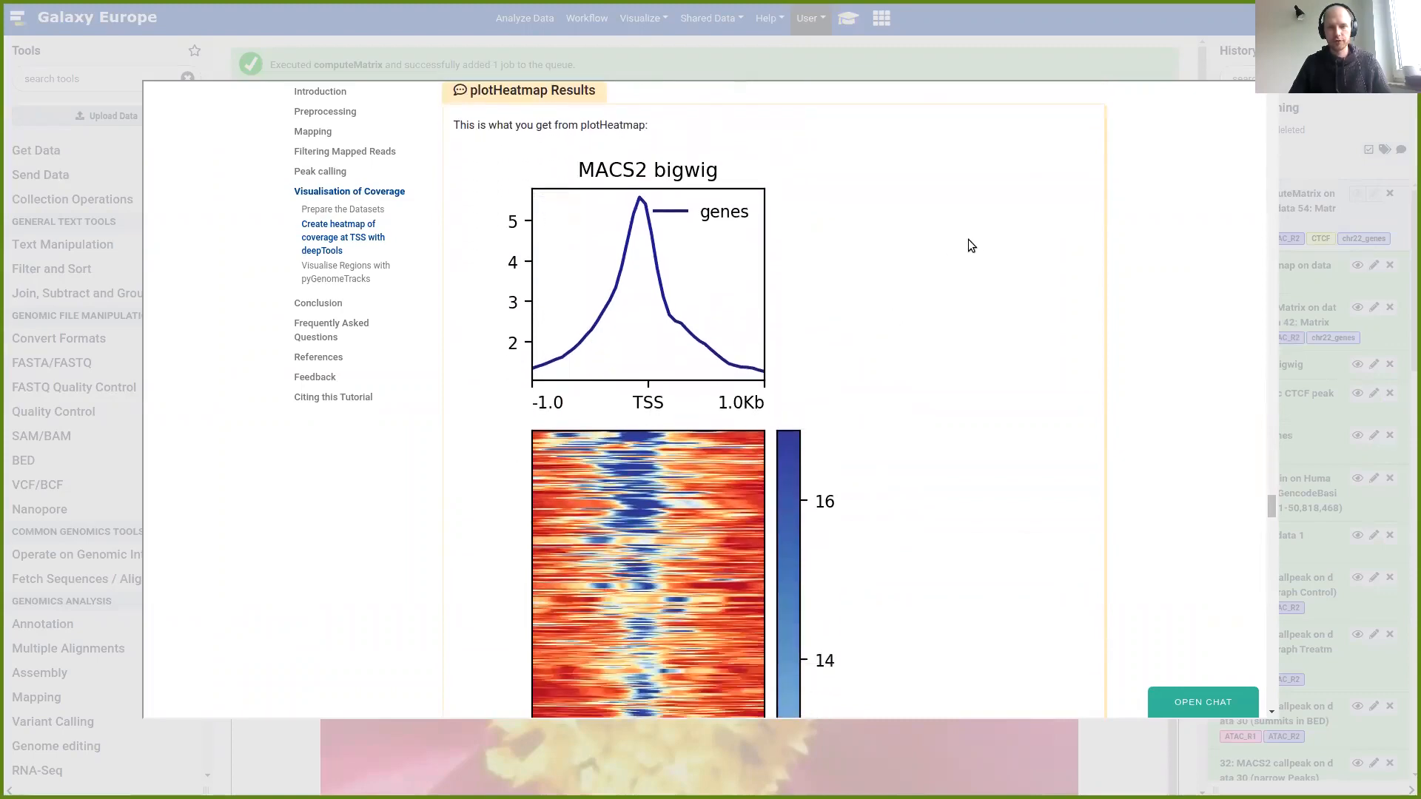
pyautogui.click(1050, 51)
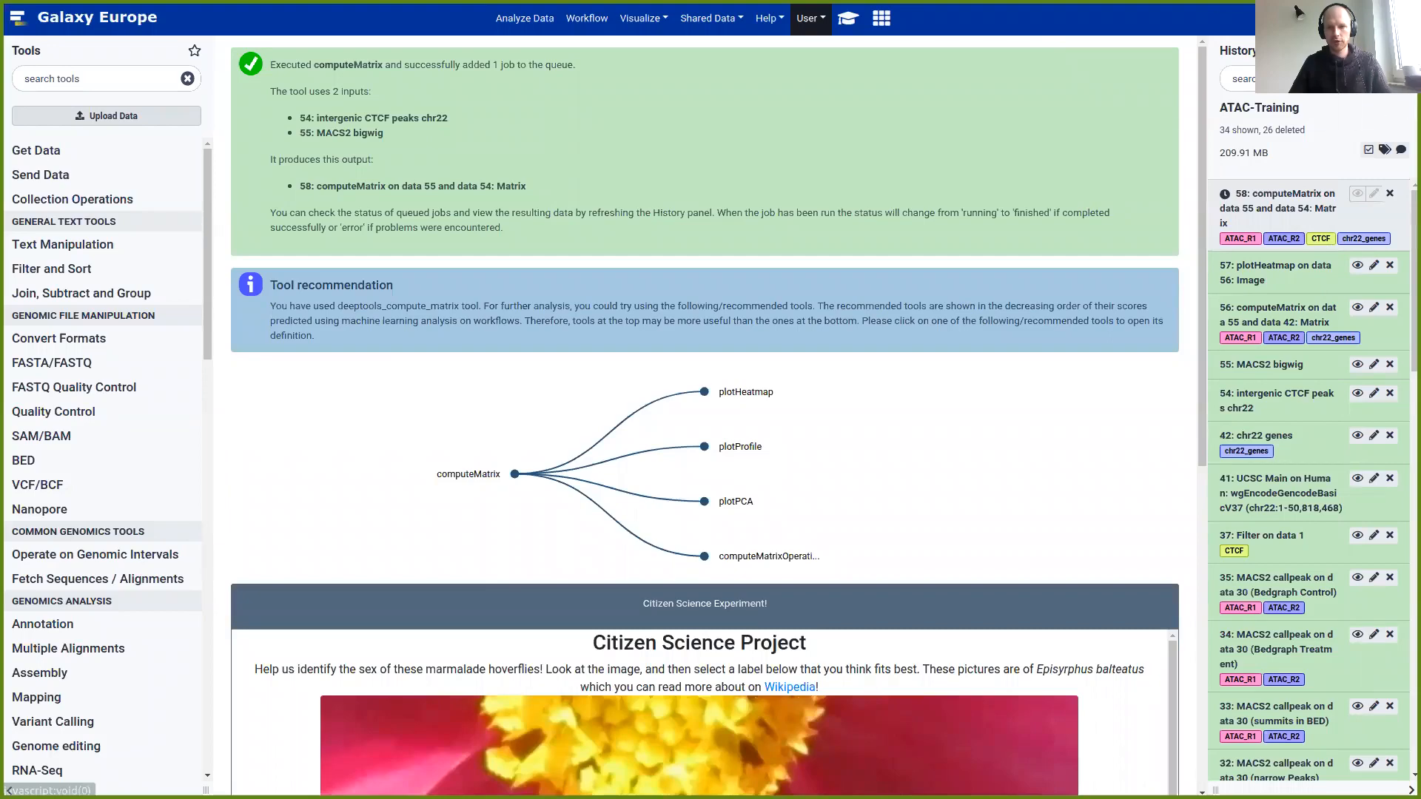
# Display the plotHeatmap image of the chr22 genes and examine its mean coverage profile, TSS heatmap and color scale
pyautogui.click(1350, 51)
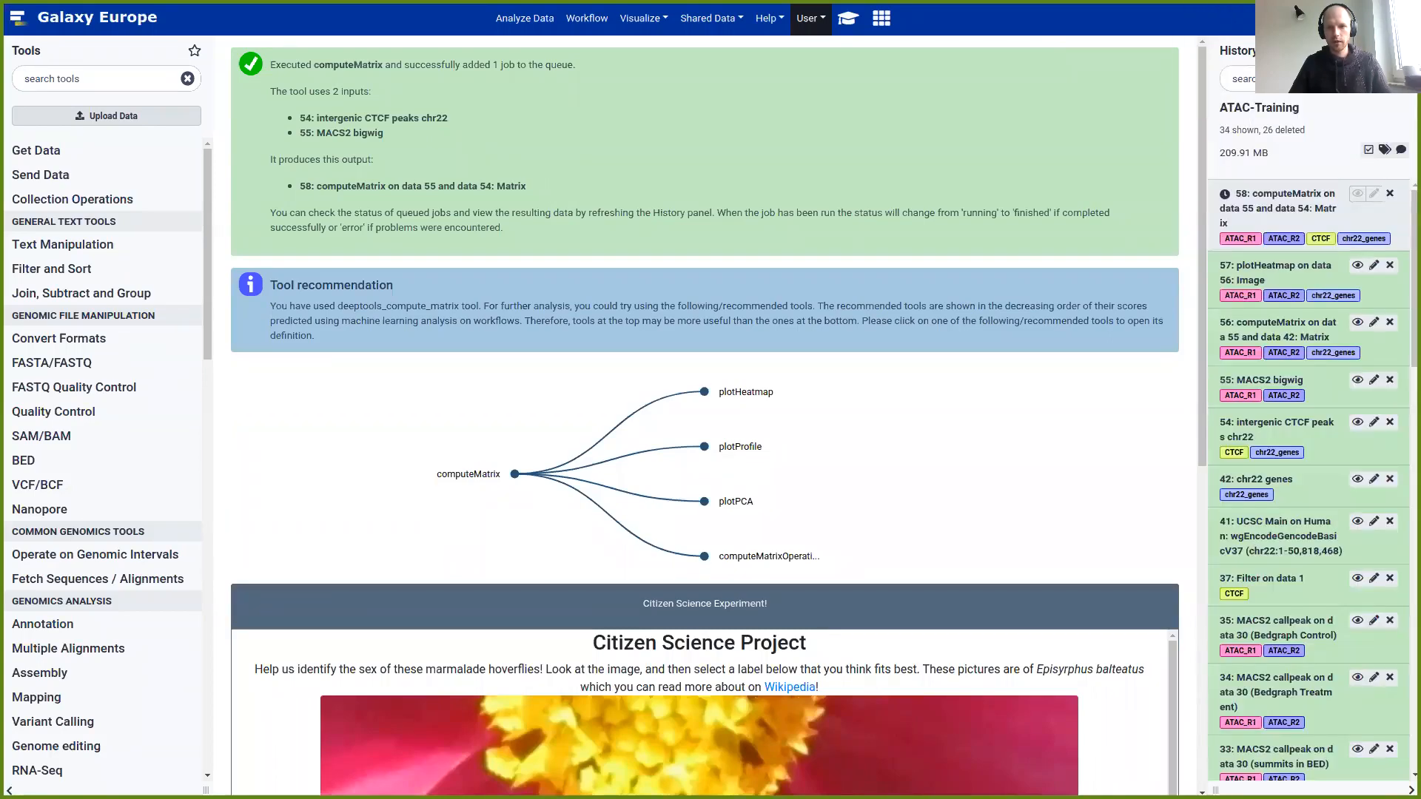
pyautogui.click(1357, 268)
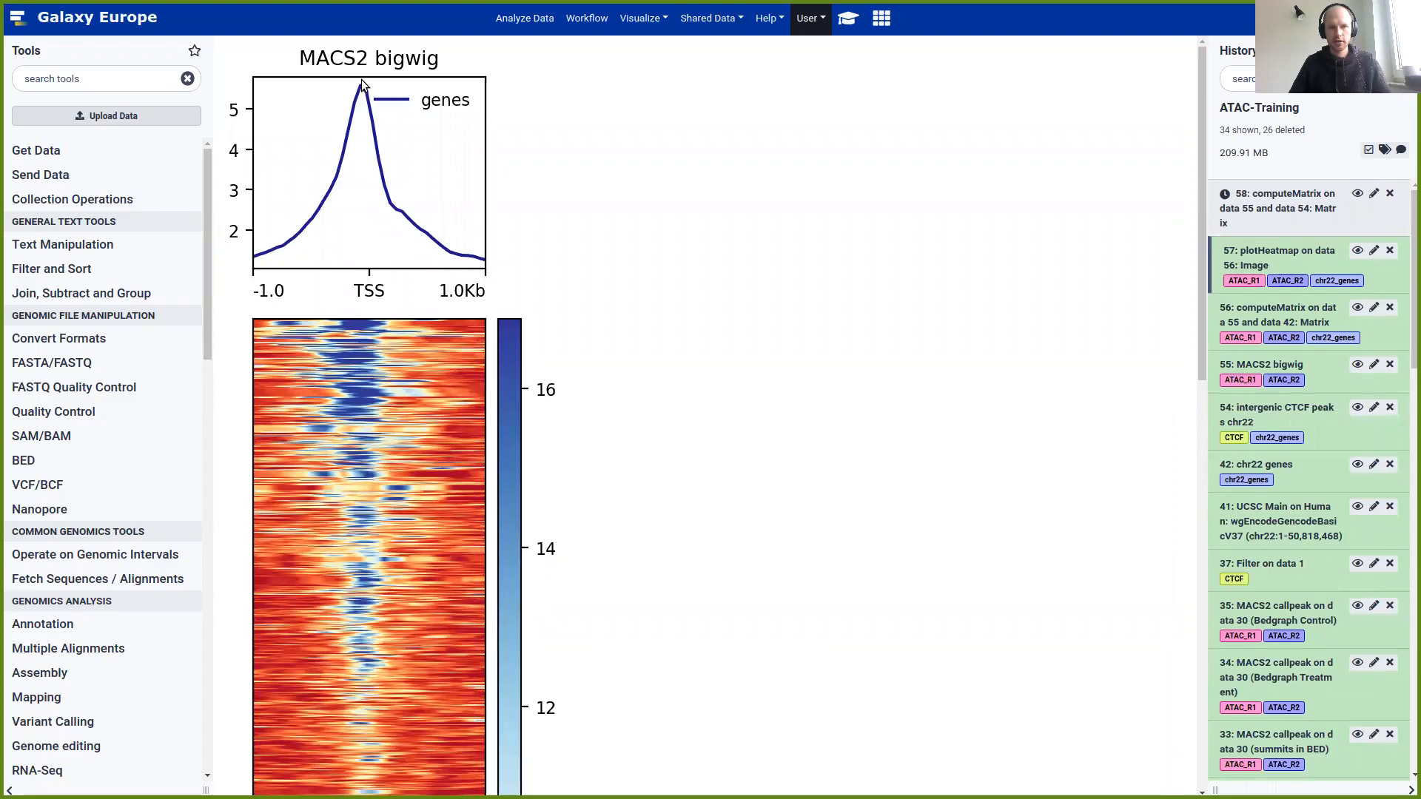
pyautogui.scroll(-10, 370, 215)
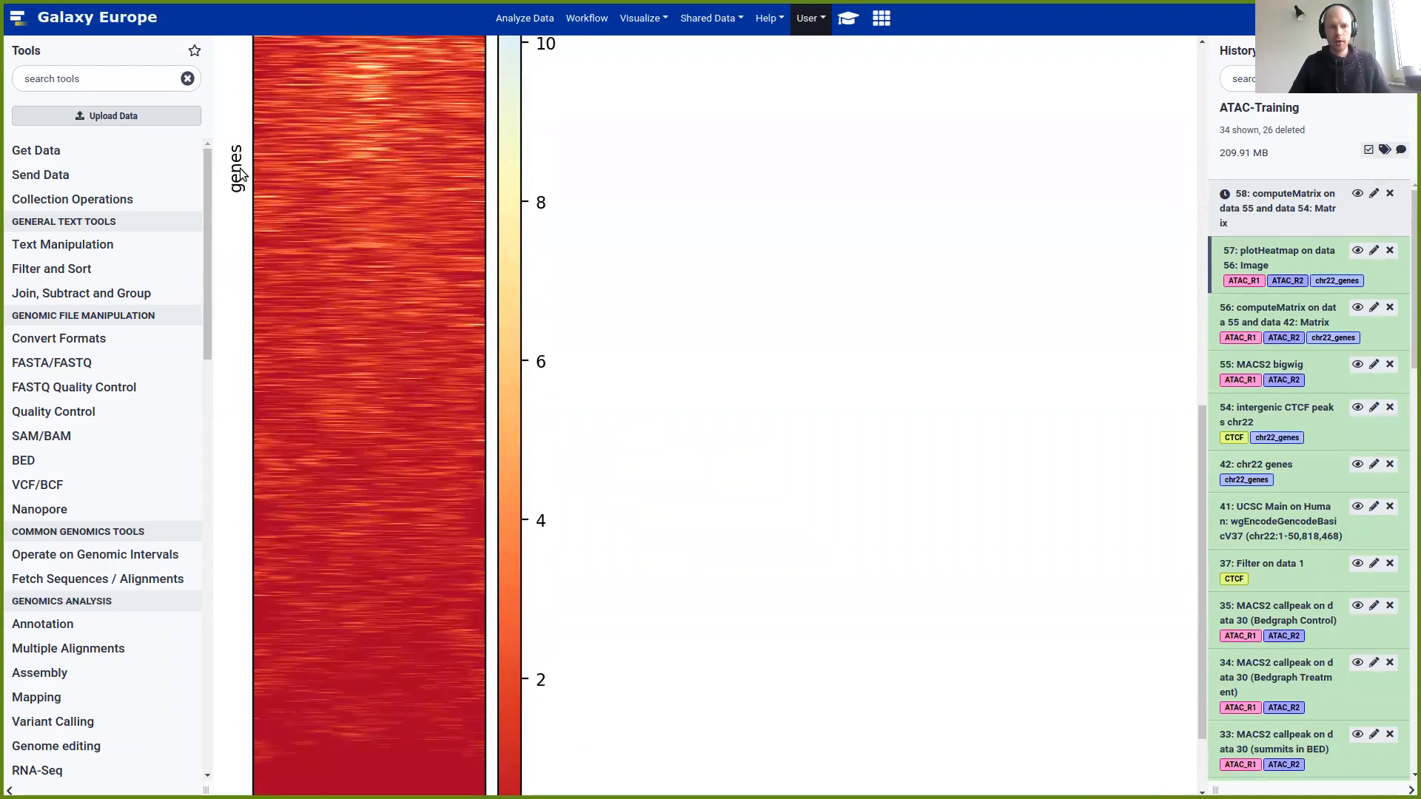
pyautogui.scroll(10, 255, 221)
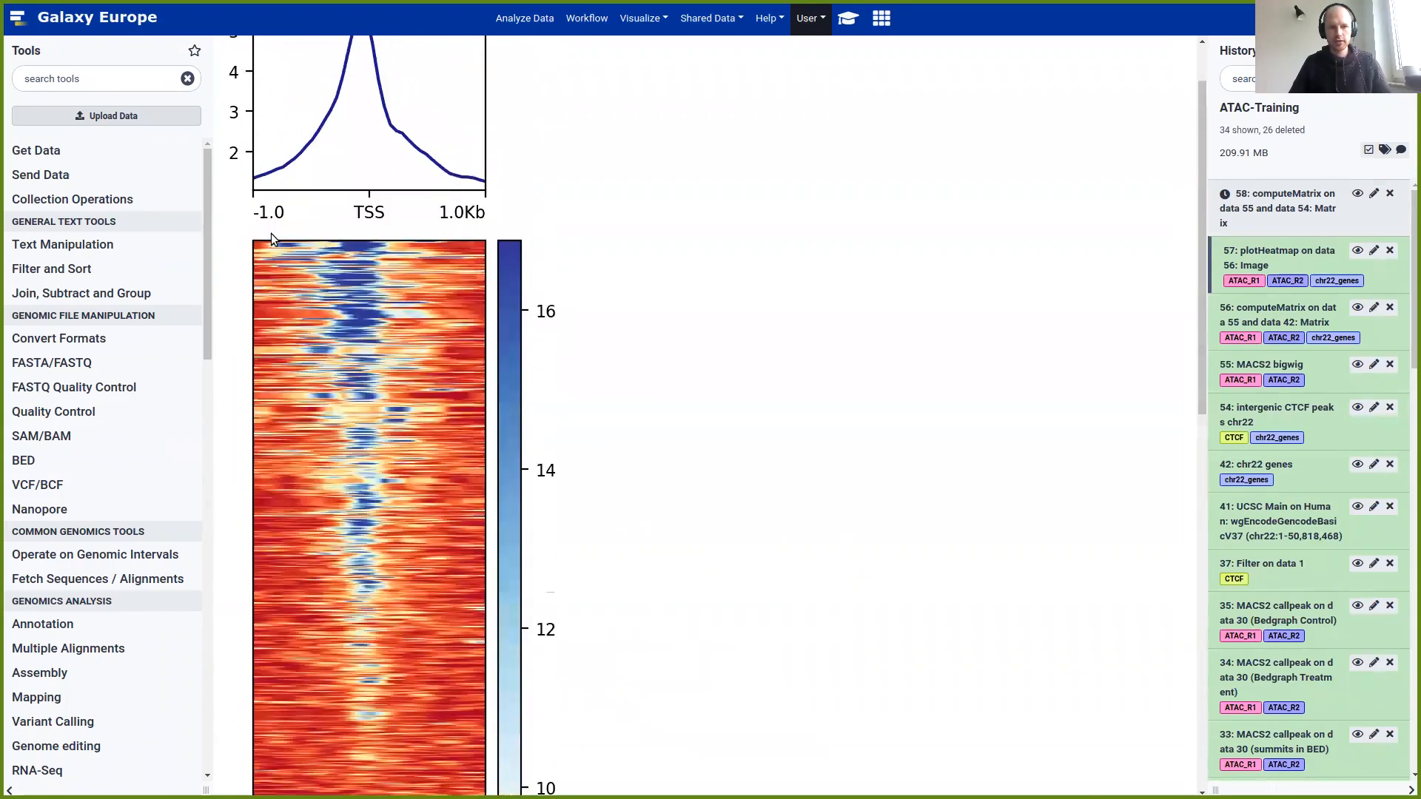
pyautogui.scroll(1, 270, 237)
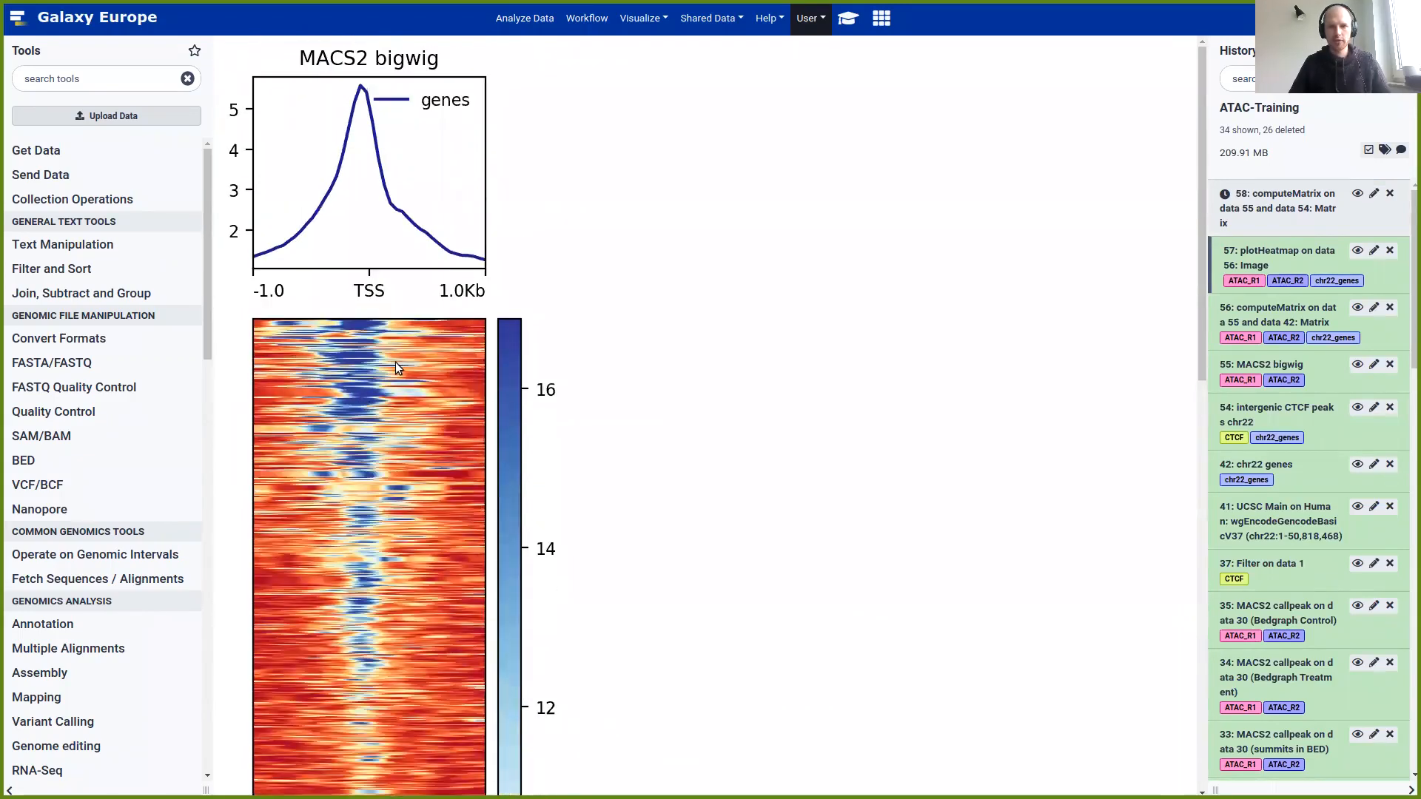
pyautogui.scroll(-12, 301, 363)
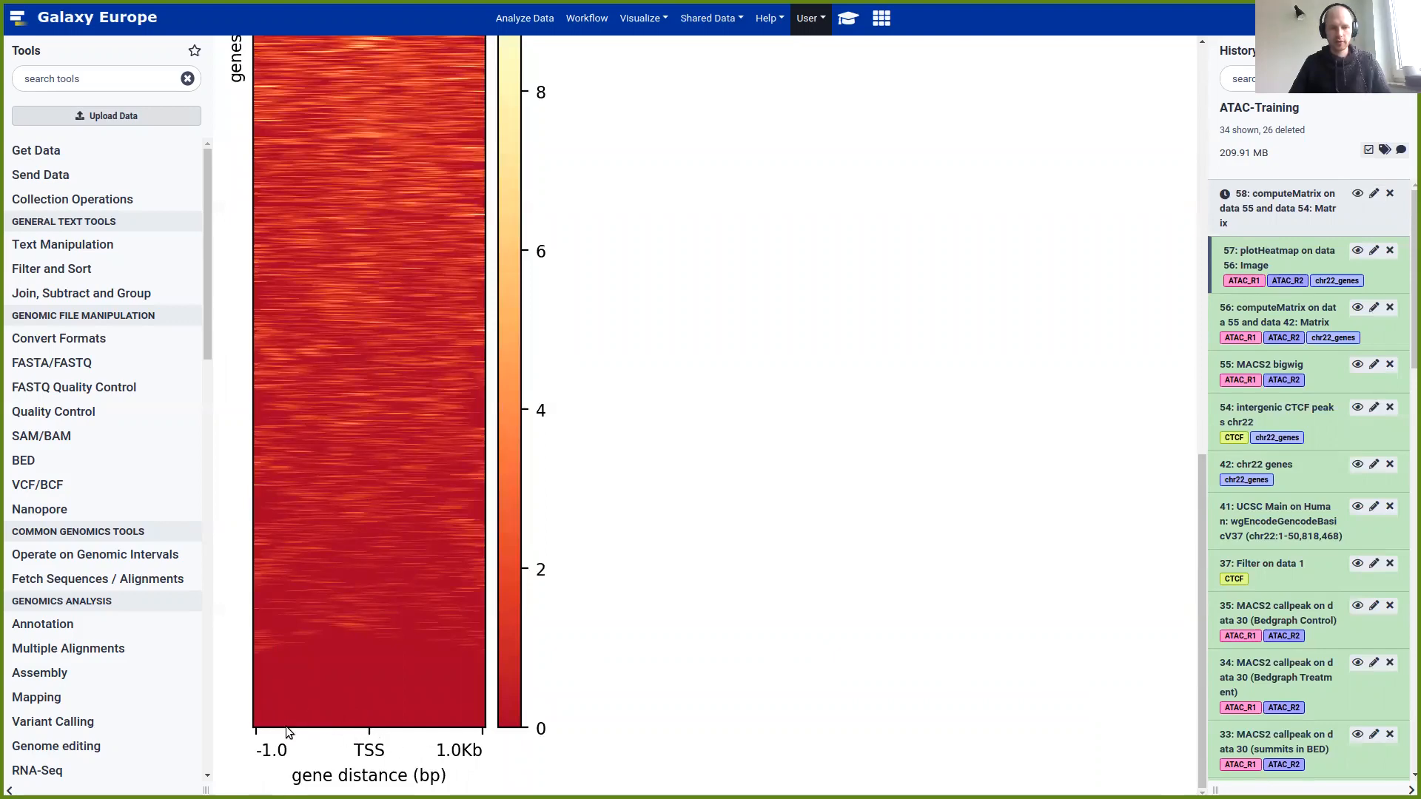
pyautogui.scroll(15, 508, 681)
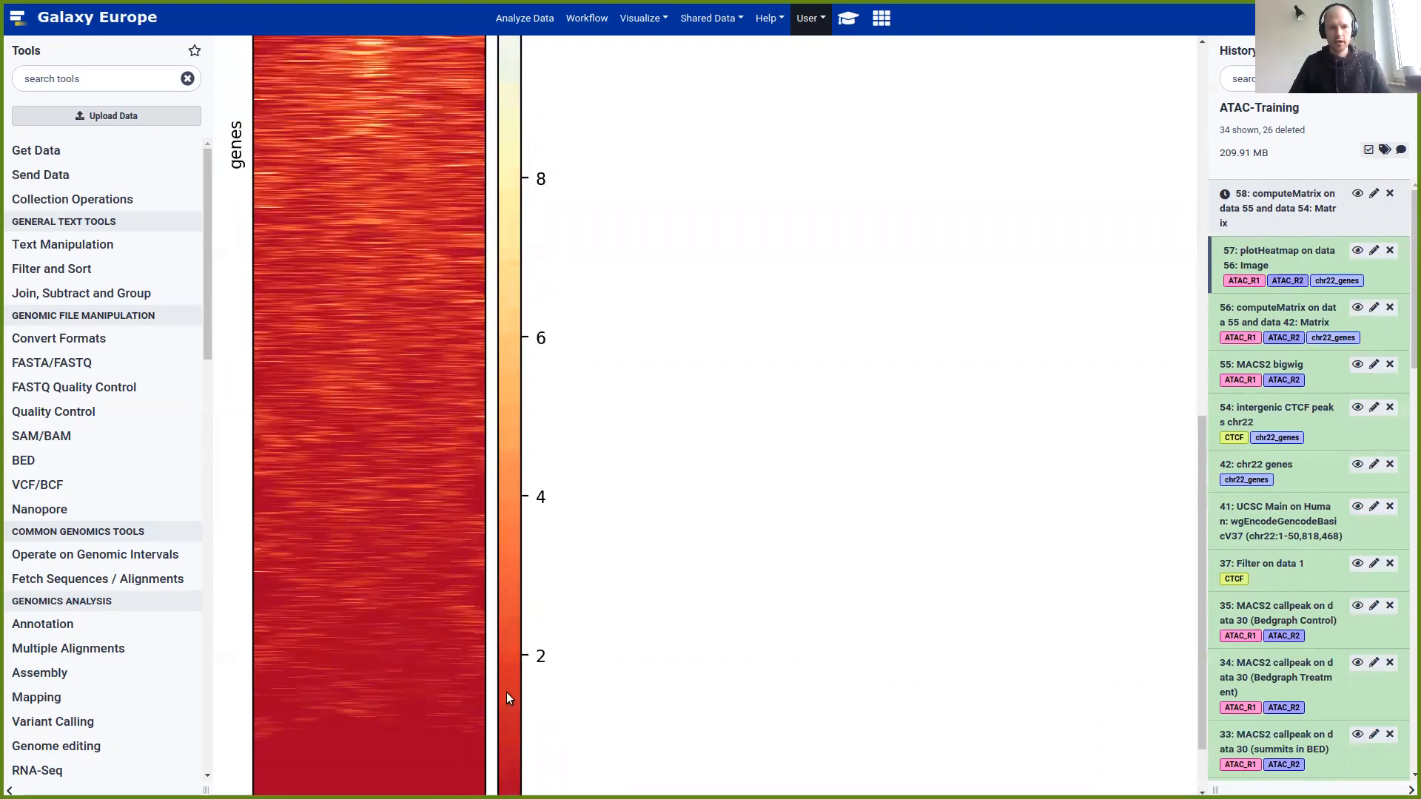
pyautogui.scroll(-10, 504, 630)
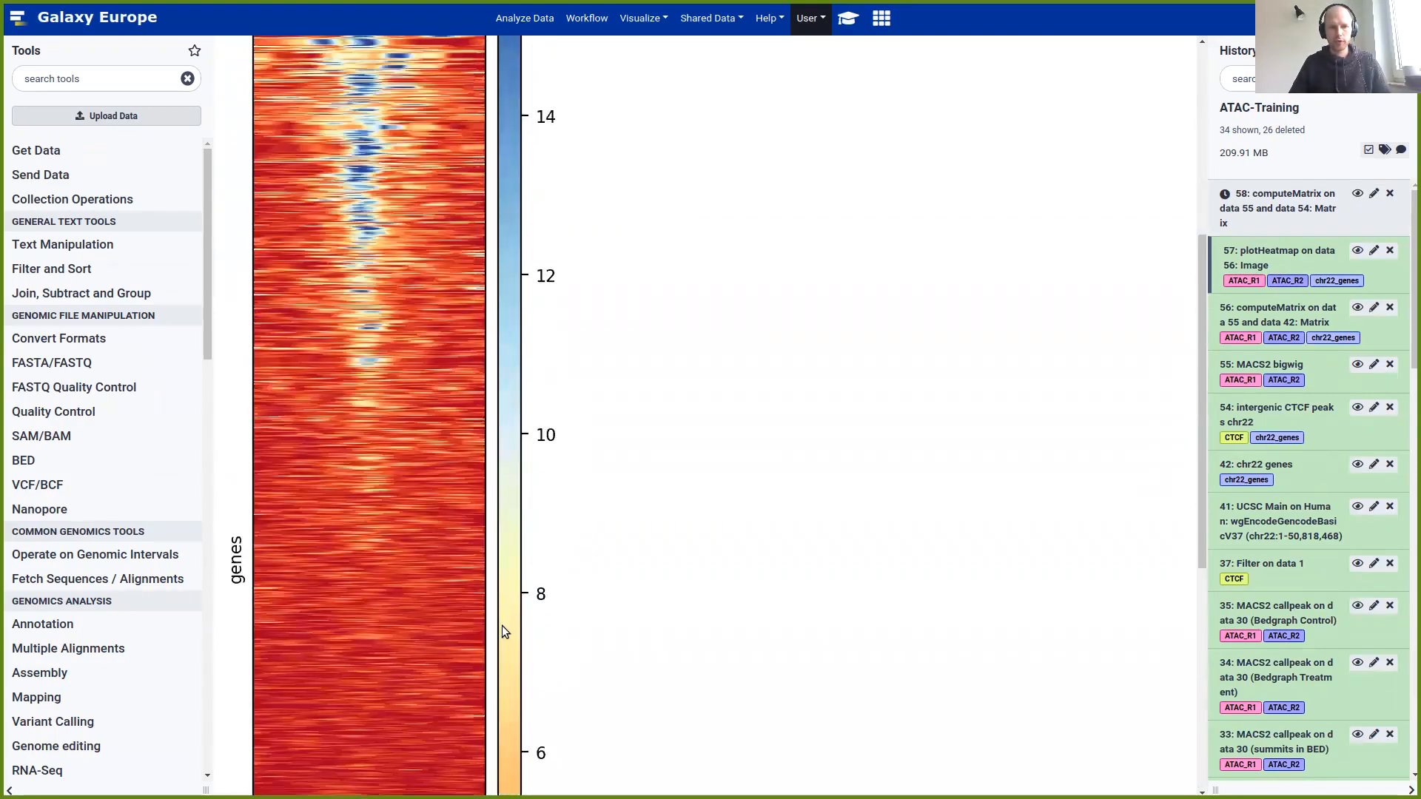
# Compare the summary profile around the TSS with the sorted gene rows and color scale of the chr22 genes heatmap
pyautogui.scroll(12, 506, 624)
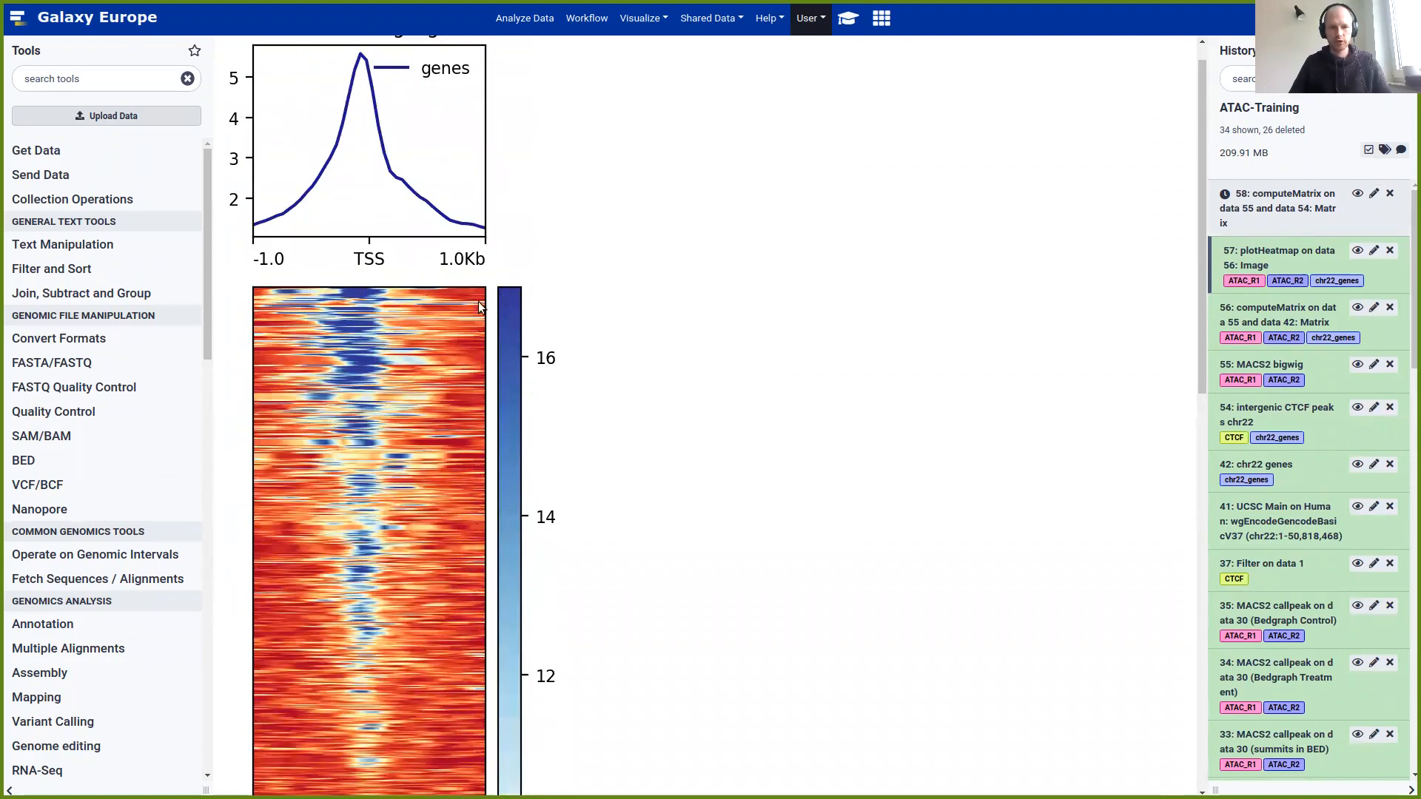
pyautogui.scroll(-10, 529, 339)
pyautogui.scroll(10, 502, 707)
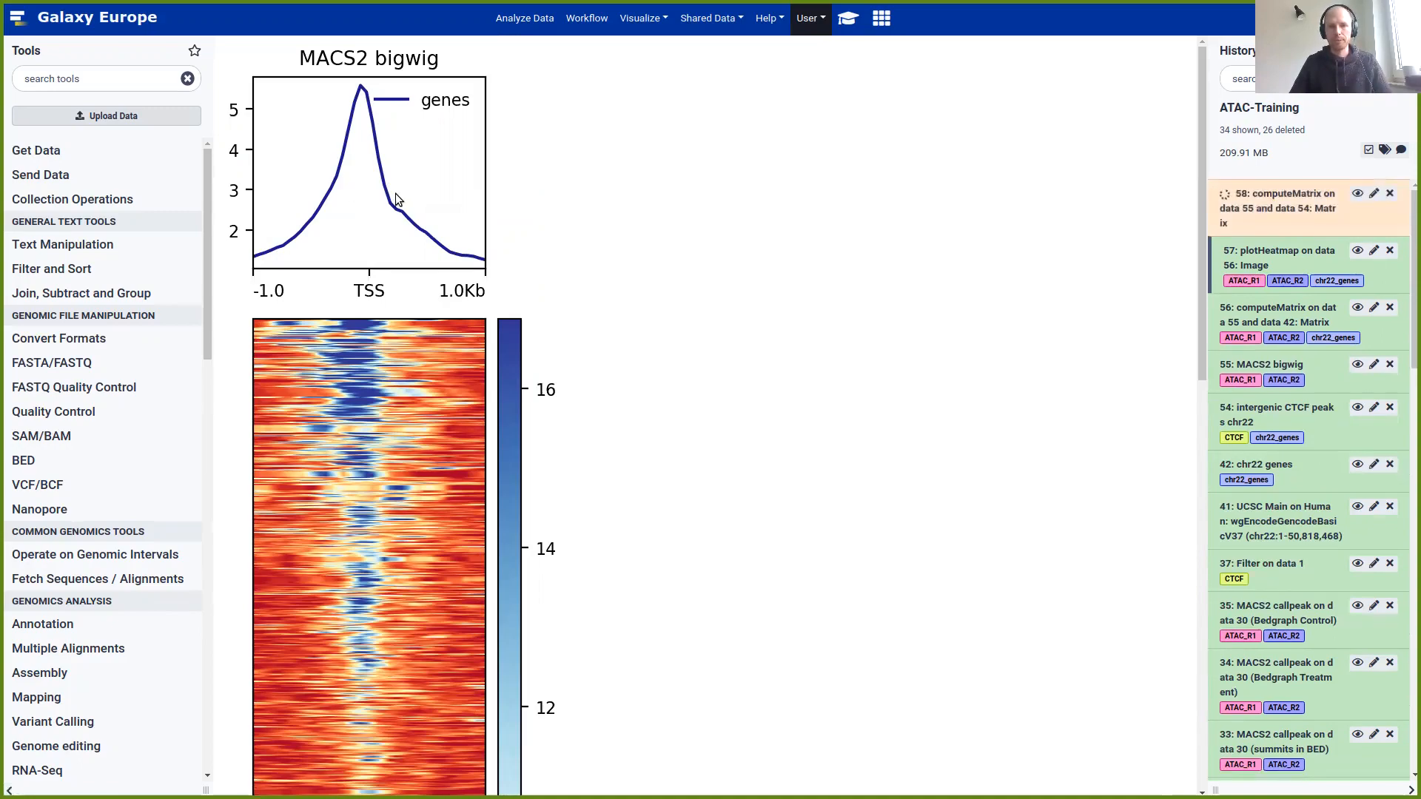
pyautogui.scroll(-8, 614, 300)
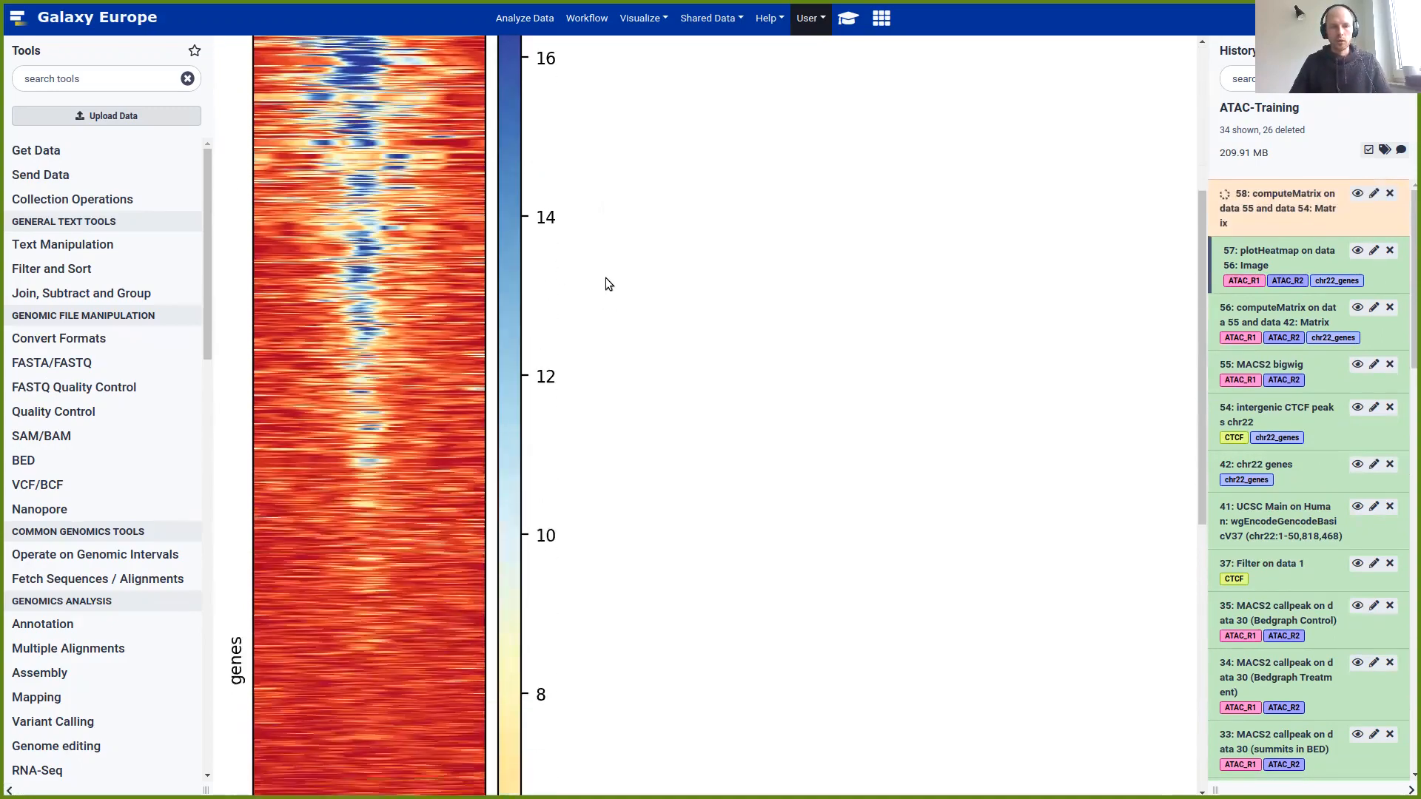
pyautogui.scroll(5, 881, 315)
pyautogui.scroll(4, 908, 319)
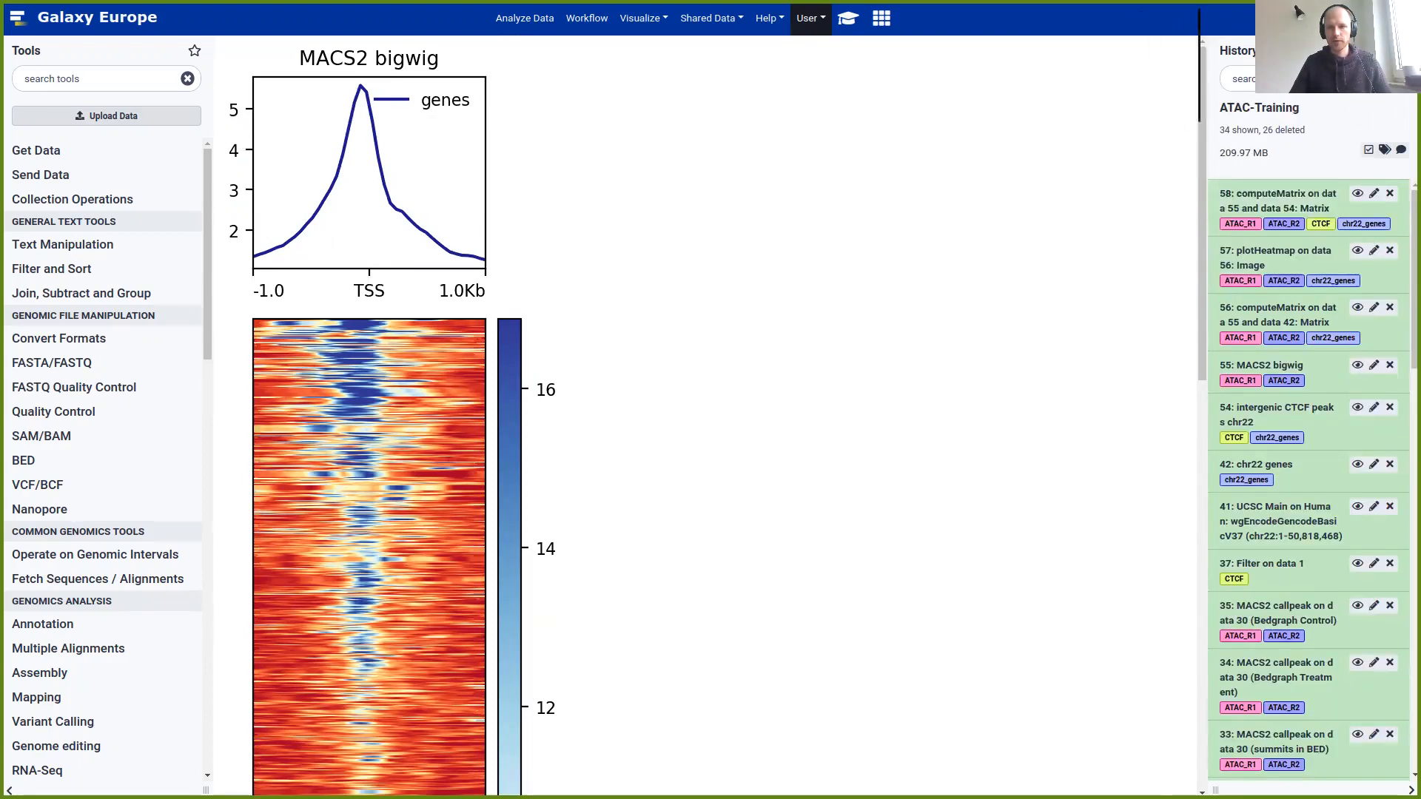
# Open plotHeatmap from the tutorial's CTCF hands-on section and choose matrix 58, computeMatrix on data 55 and data 54, as its input
pyautogui.click(849, 18)
pyautogui.scroll(-15, 623, 255)
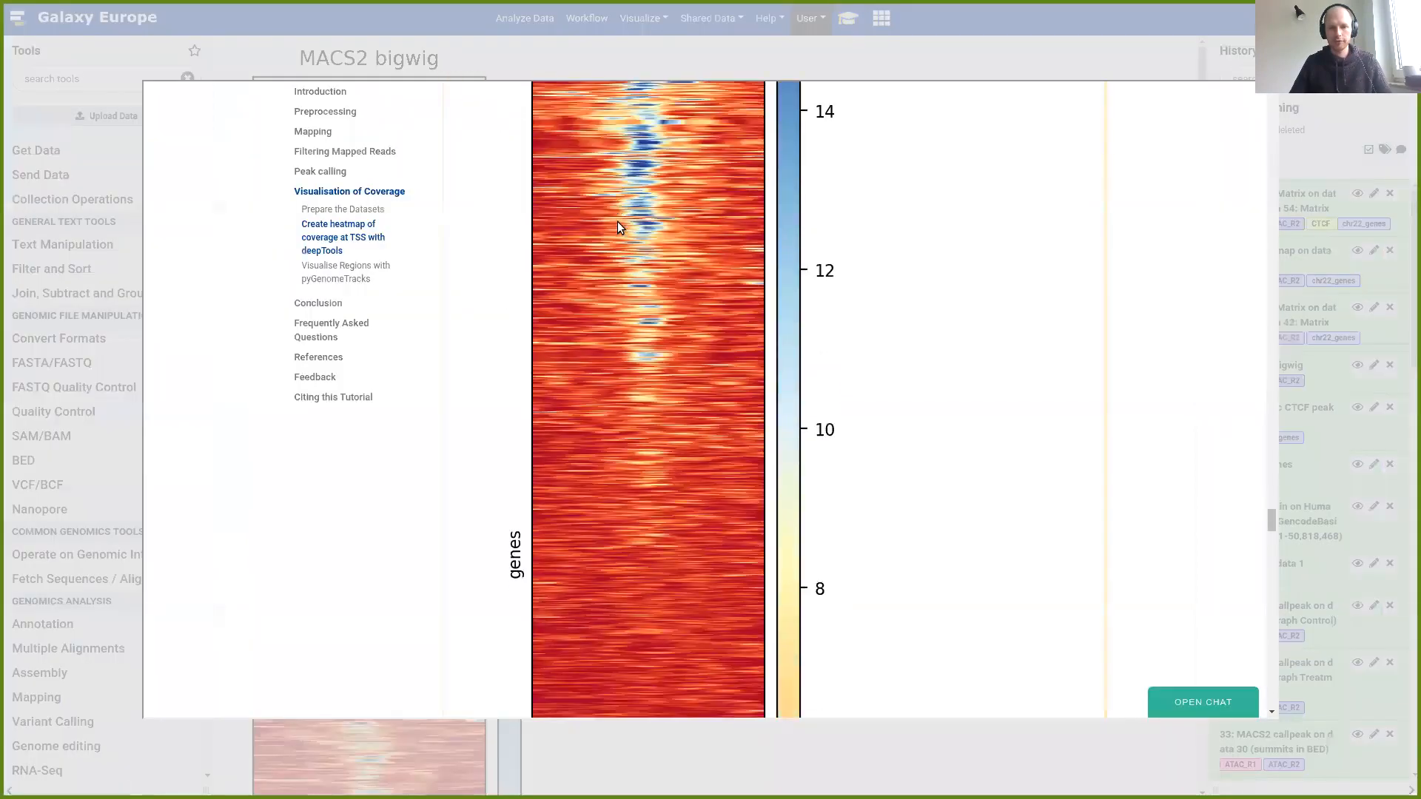
pyautogui.scroll(-5, 641, 213)
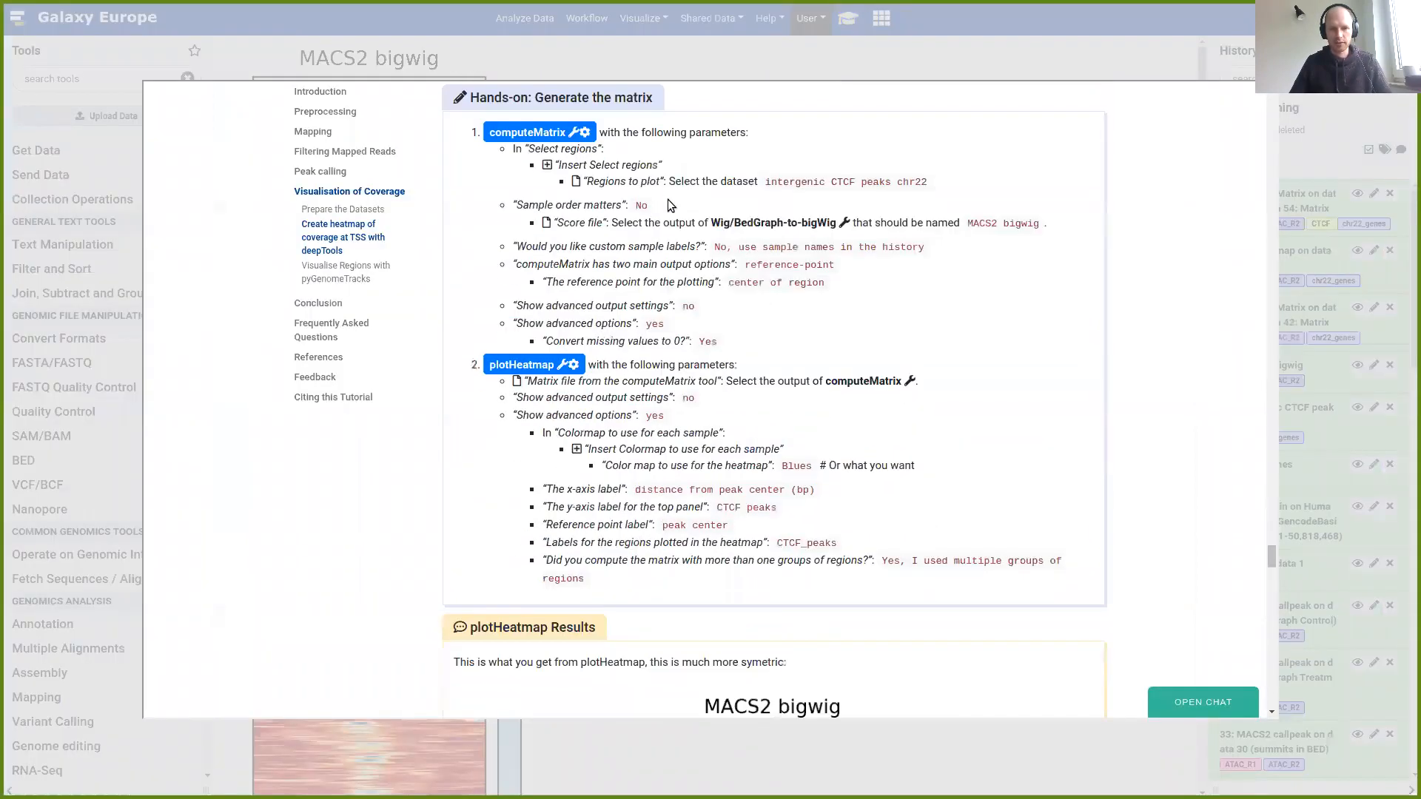
pyautogui.click(523, 368)
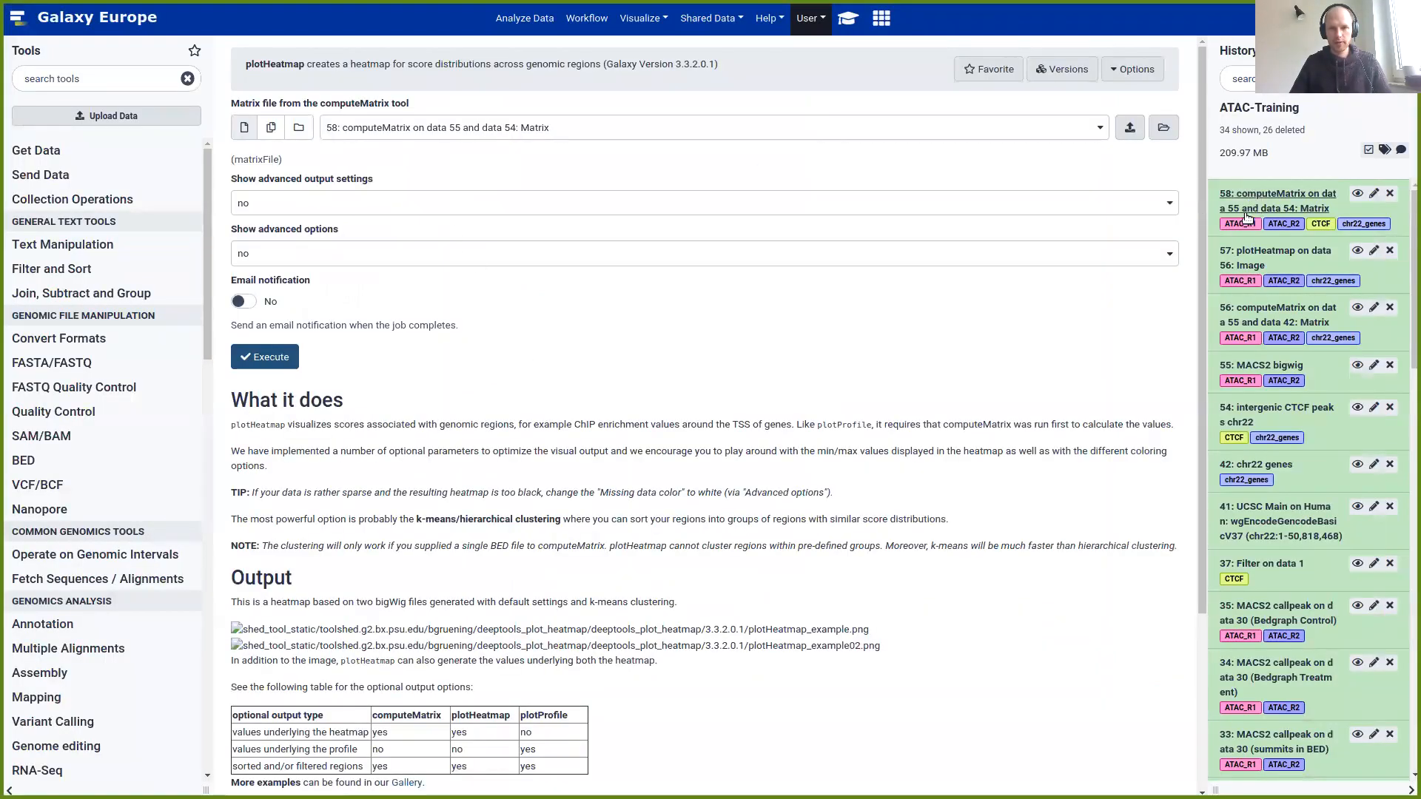
pyautogui.click(474, 130)
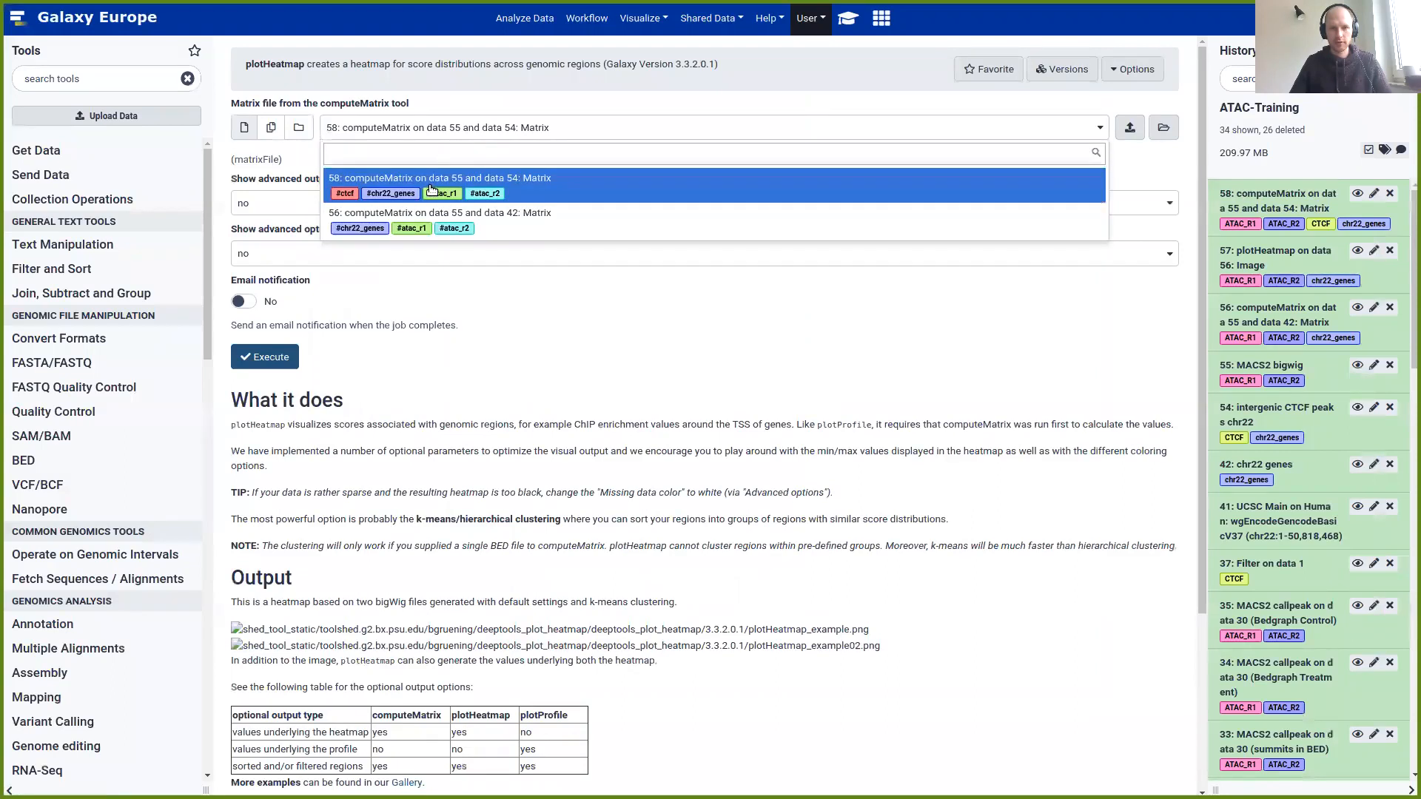
pyautogui.click(430, 190)
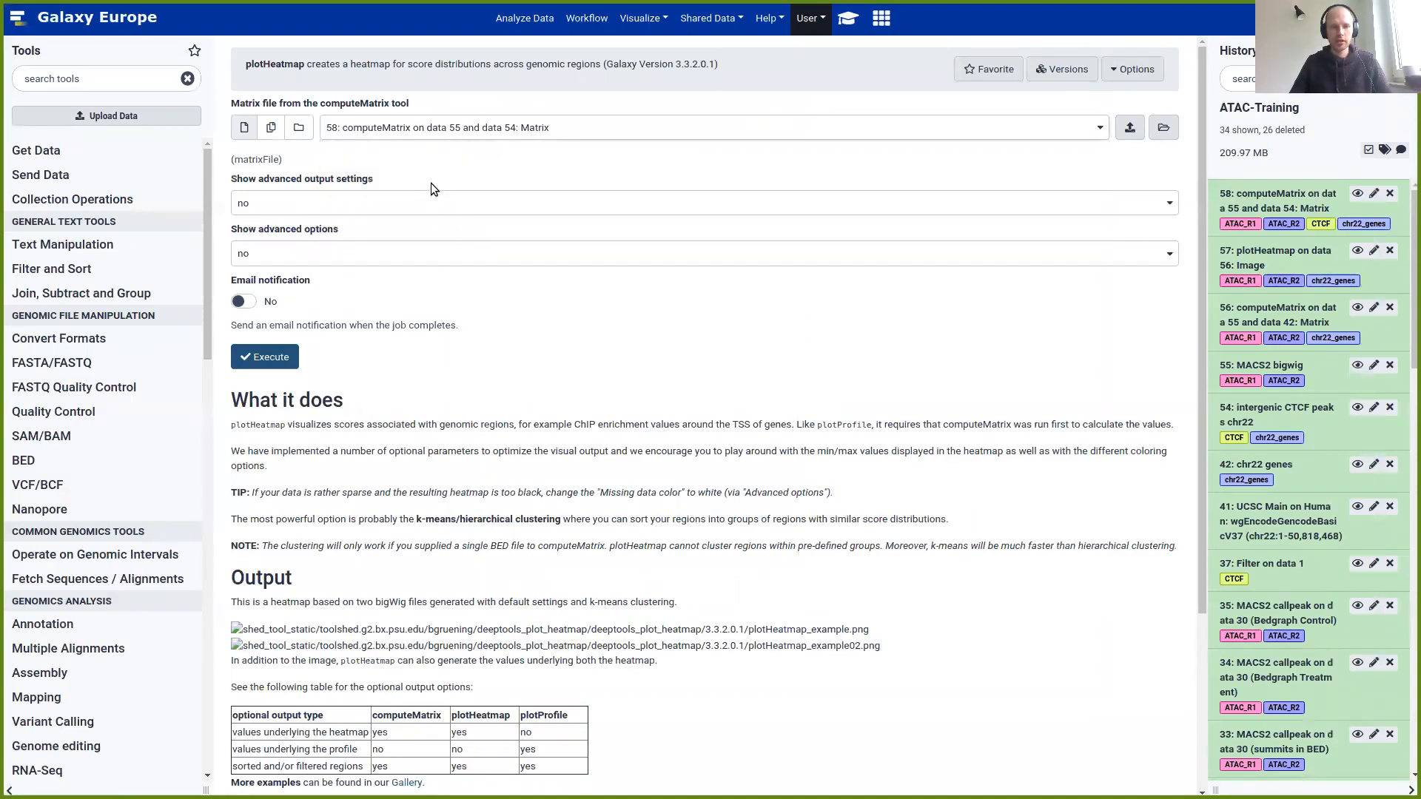
# Check the tutorial's plotHeatmap parameters and set the tool's advanced options to be shown
pyautogui.click(851, 20)
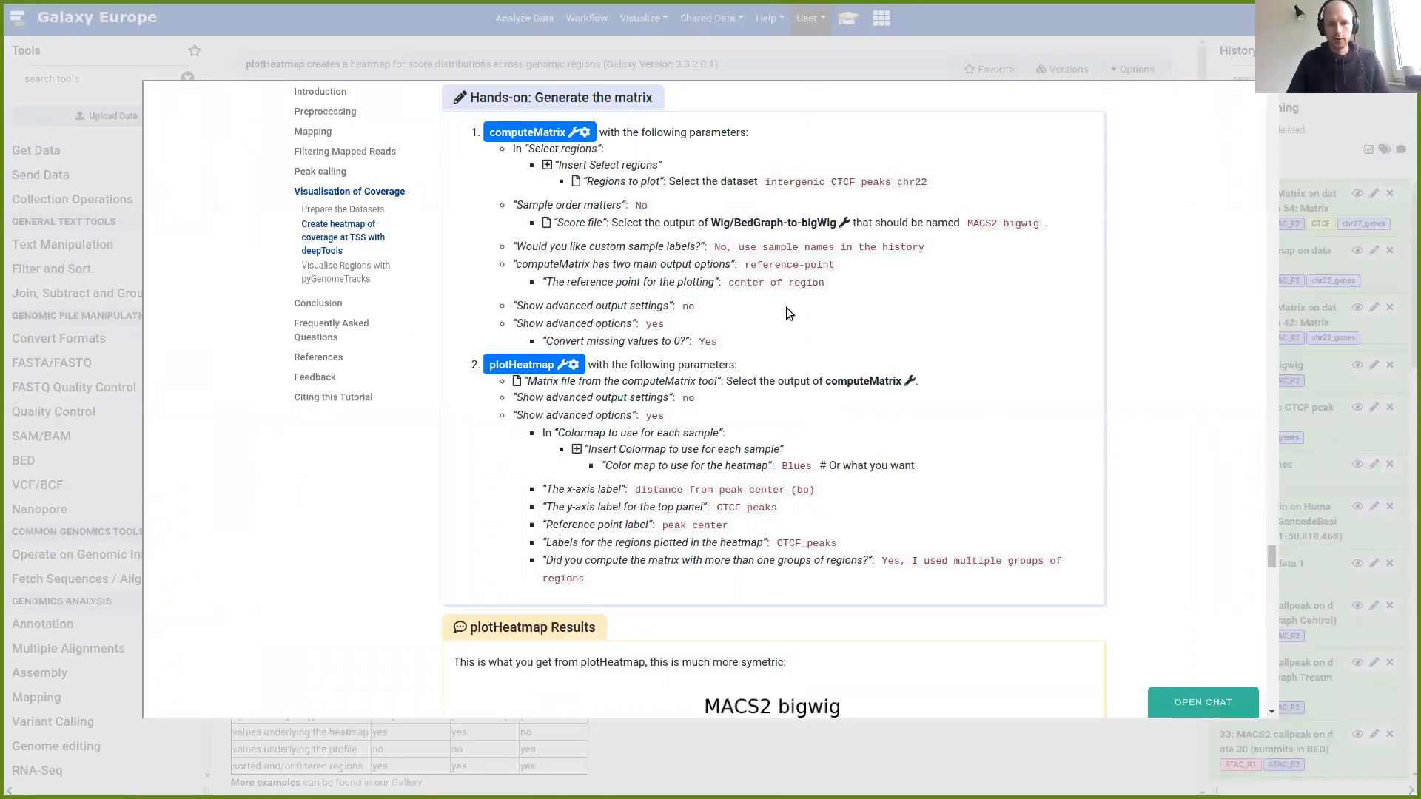
pyautogui.click(956, 15)
pyautogui.click(292, 252)
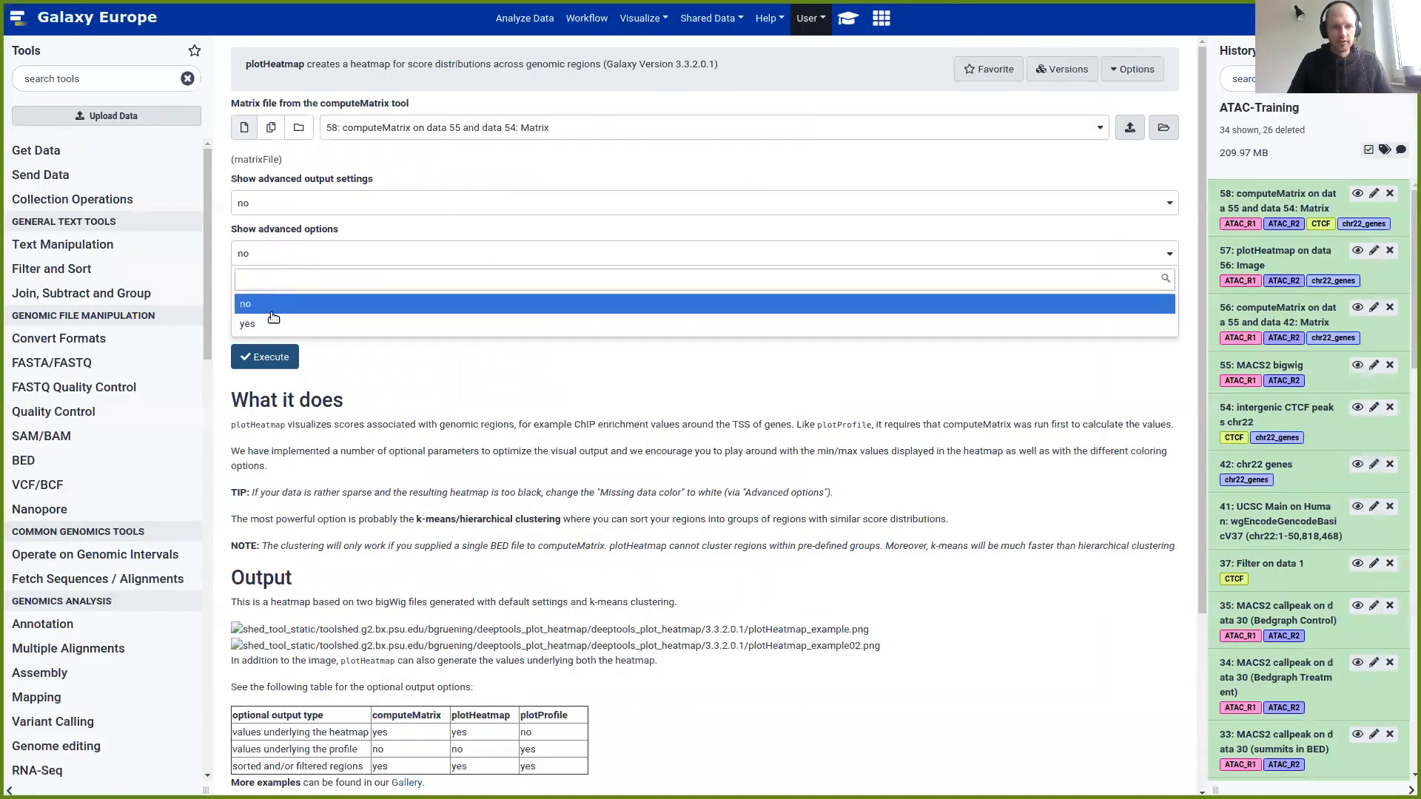
pyautogui.click(272, 323)
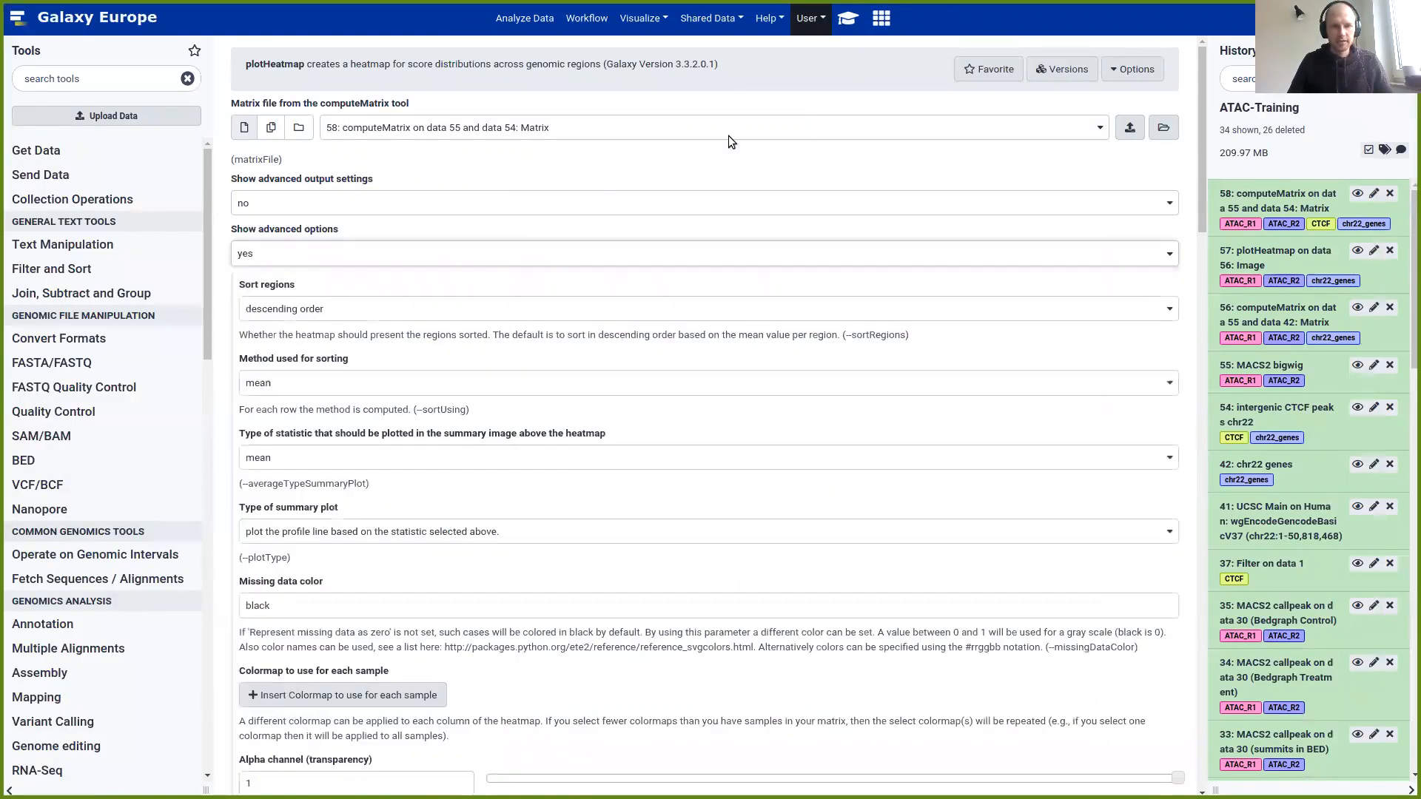
# Following the tutorial, insert a colormap for each sample and set the heatmap's color map to Blues
pyautogui.click(848, 19)
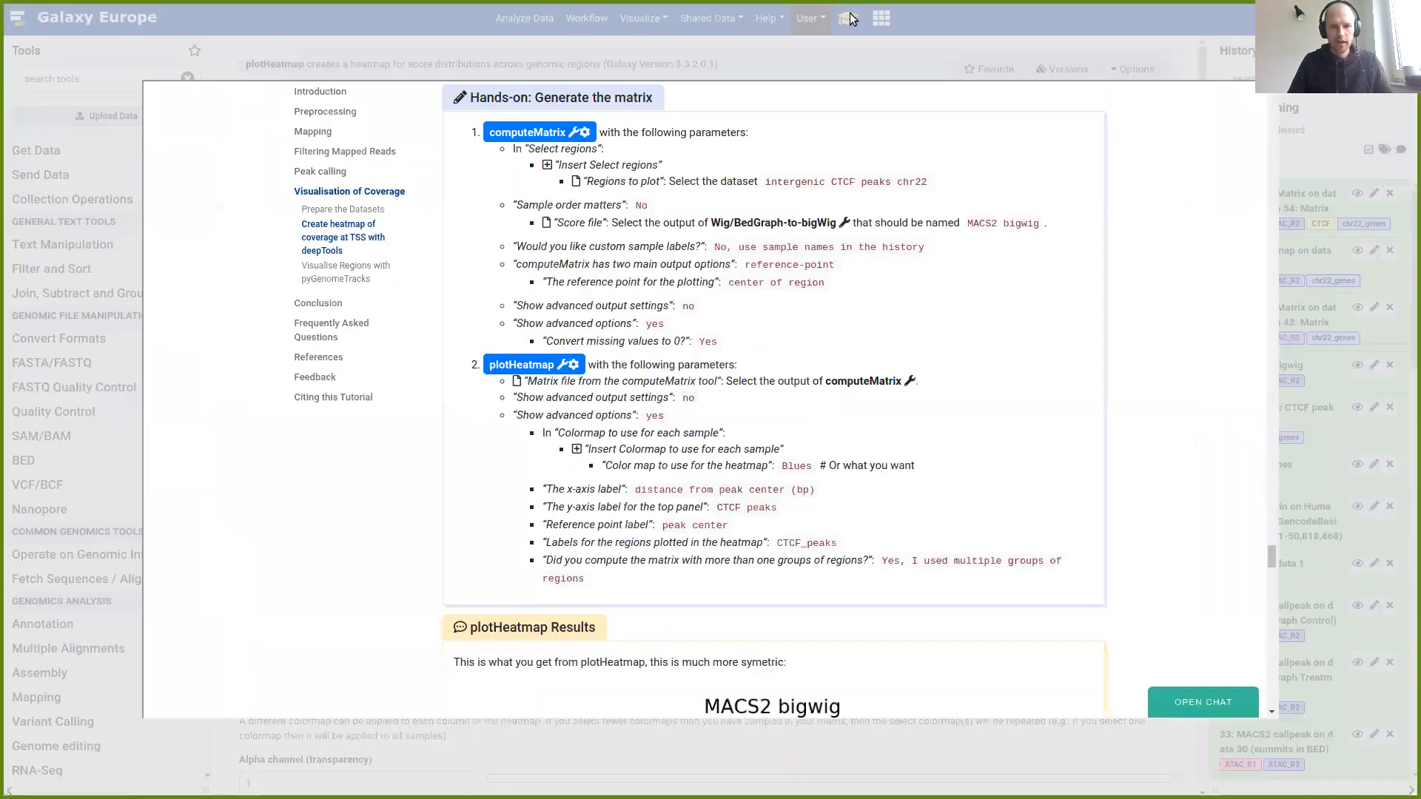
pyautogui.click(1063, 43)
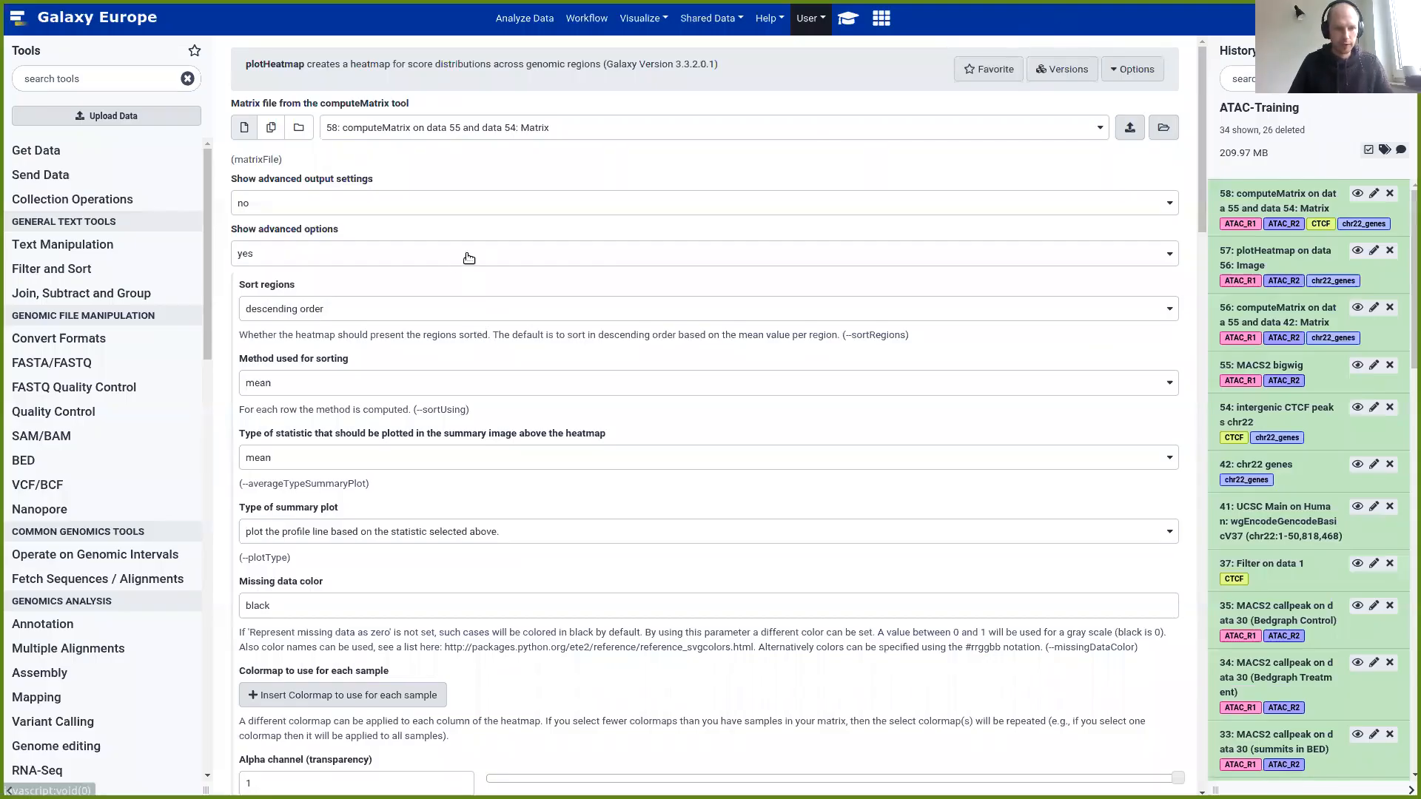
pyautogui.hotkey('ctrl', 'f')
pyautogui.write('Colot')
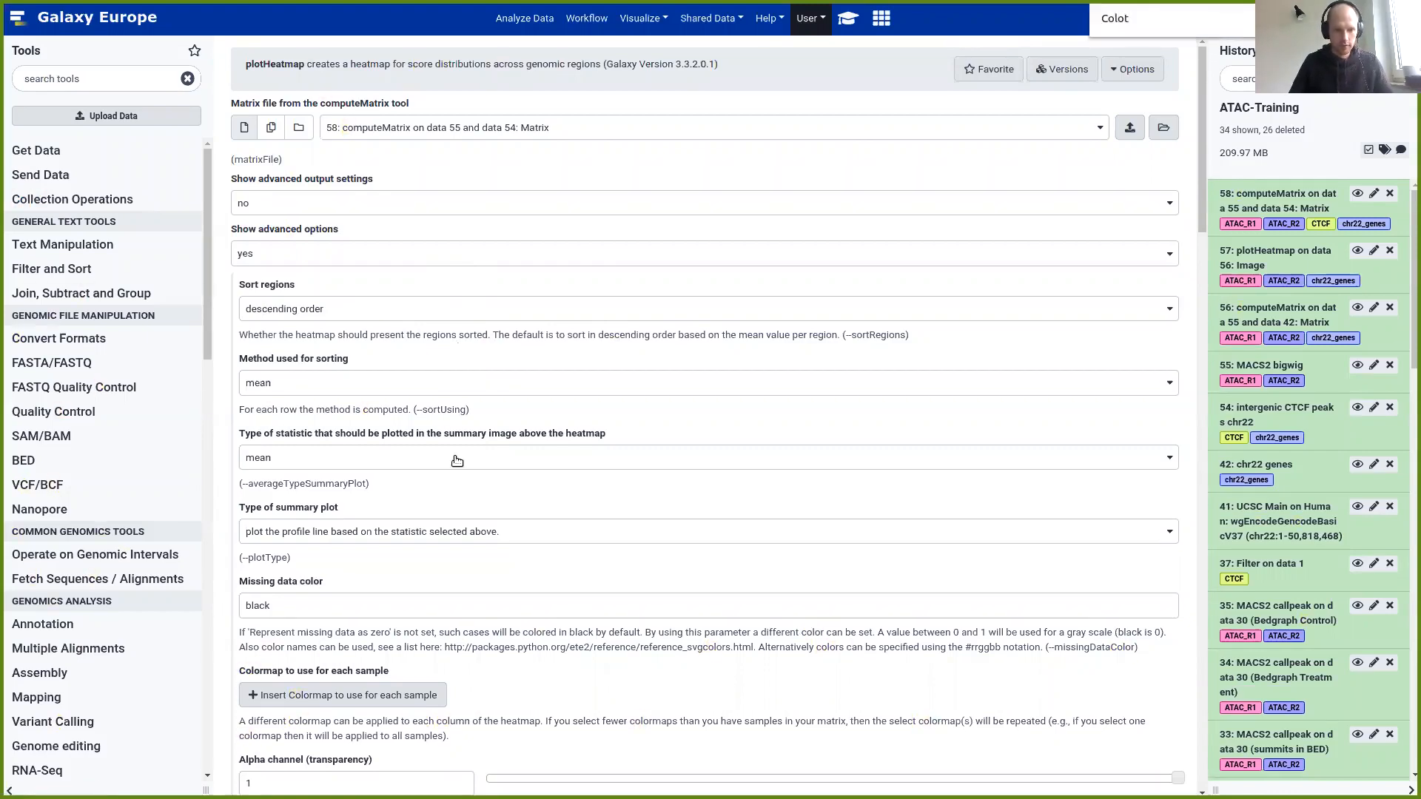
pyautogui.scroll(-3, 522, 456)
pyautogui.scroll(-3, 523, 456)
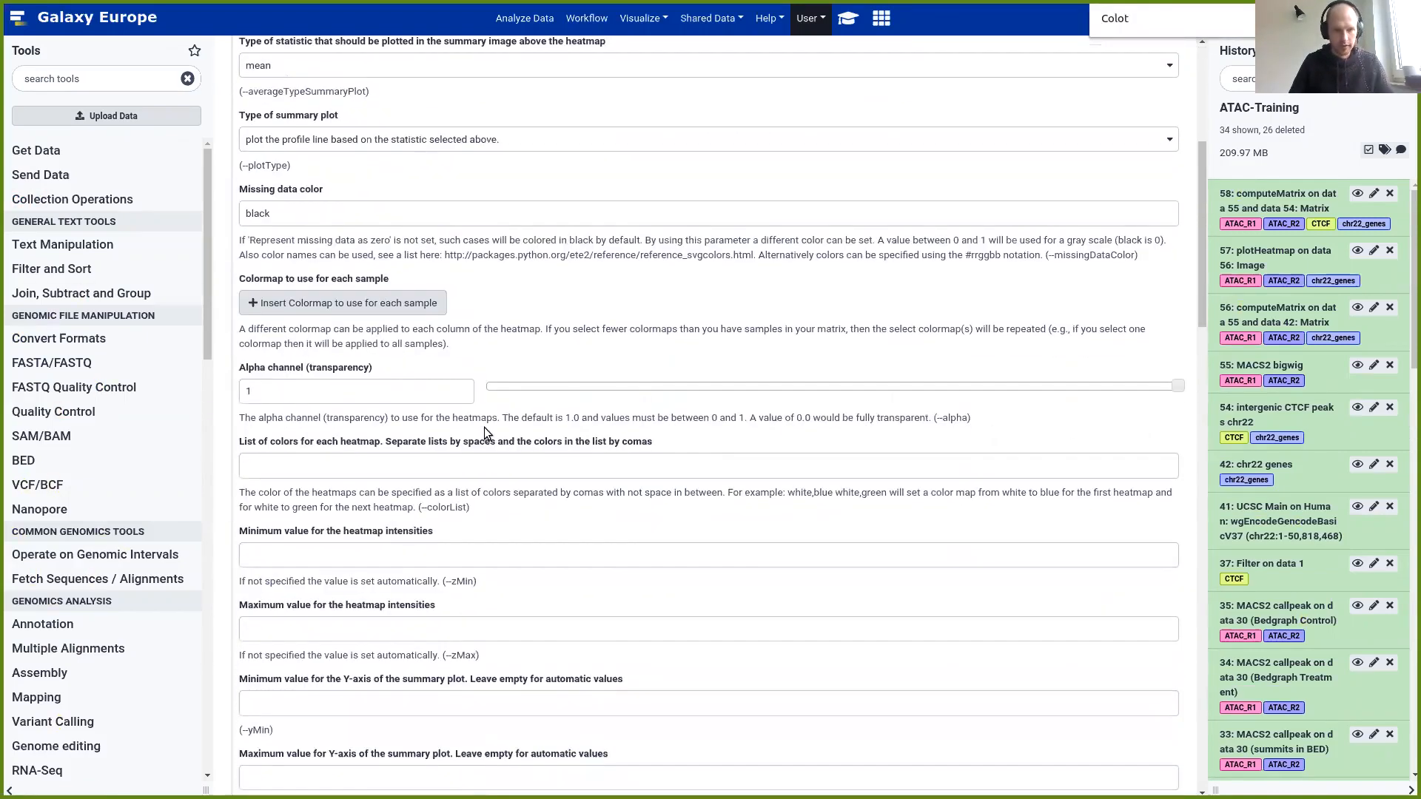
pyautogui.moveTo(239, 279); pyautogui.dragTo(389, 282)
pyautogui.click(377, 303)
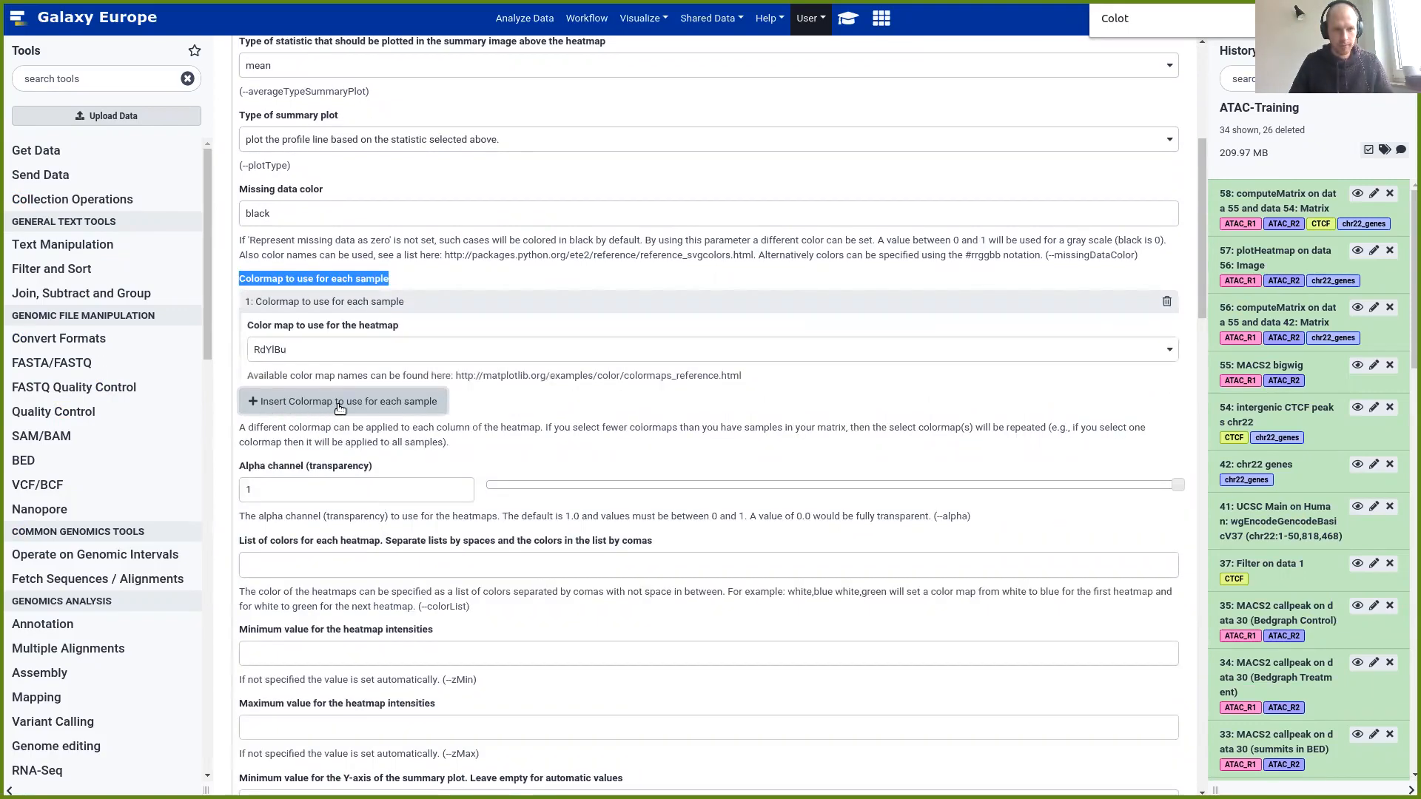
pyautogui.click(301, 358)
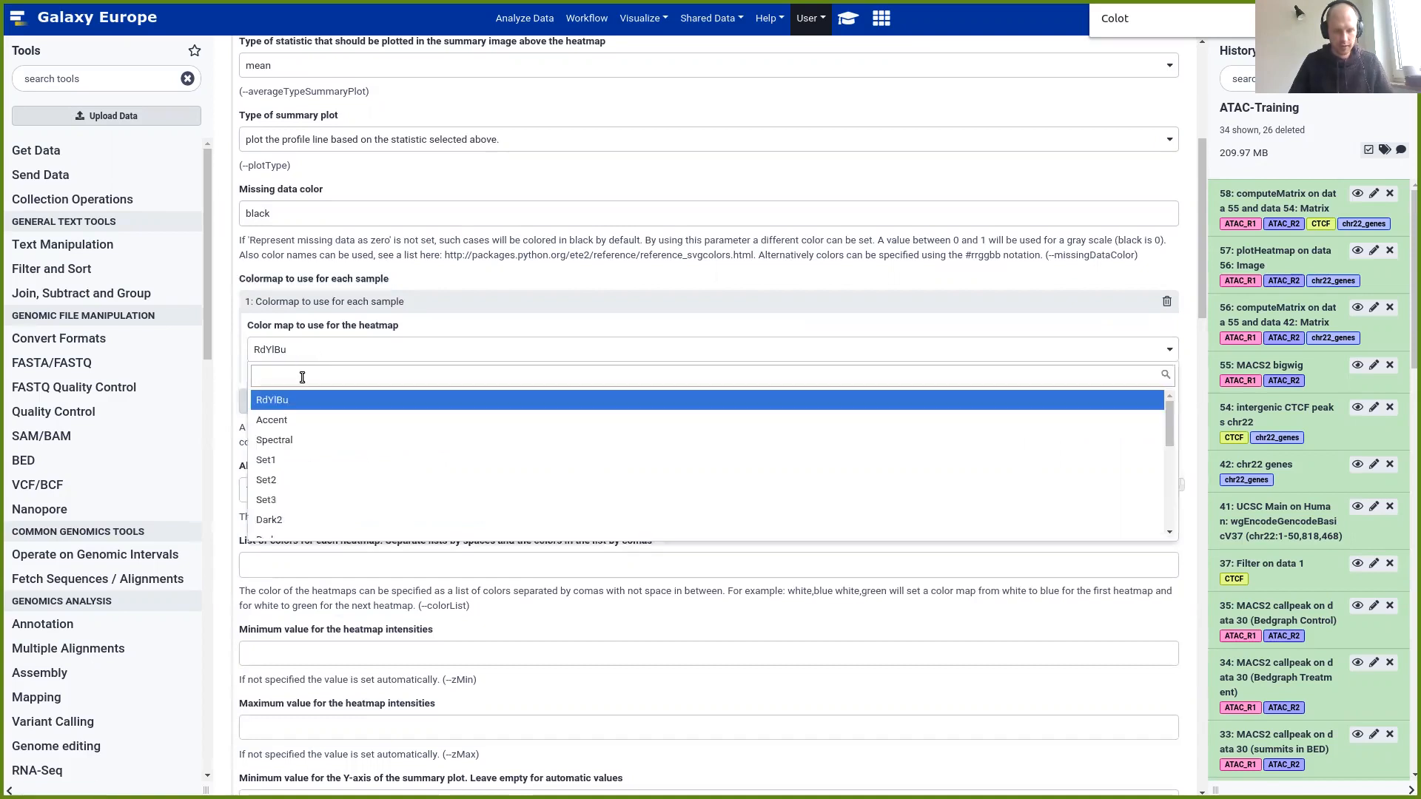
pyautogui.write('Blue')
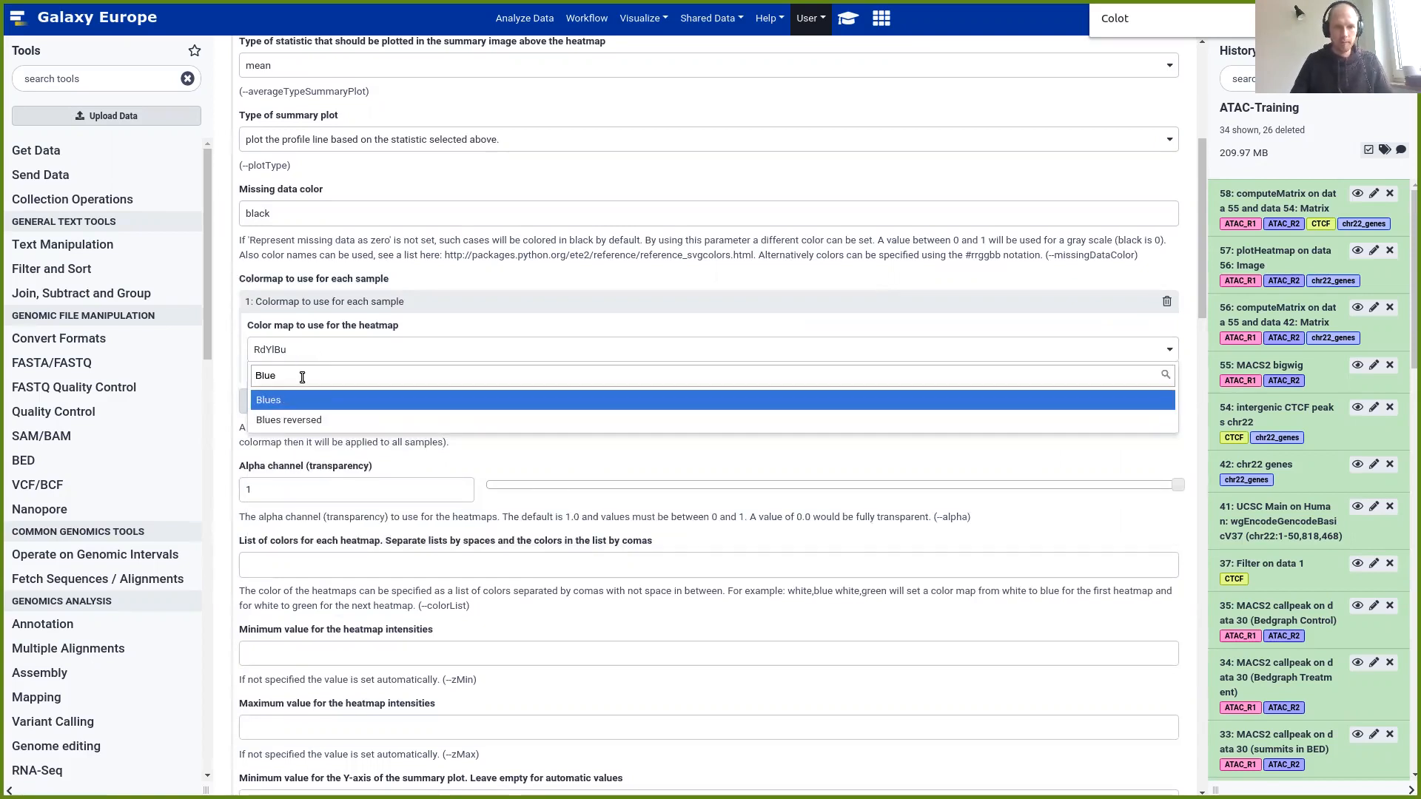
pyautogui.press('Return')
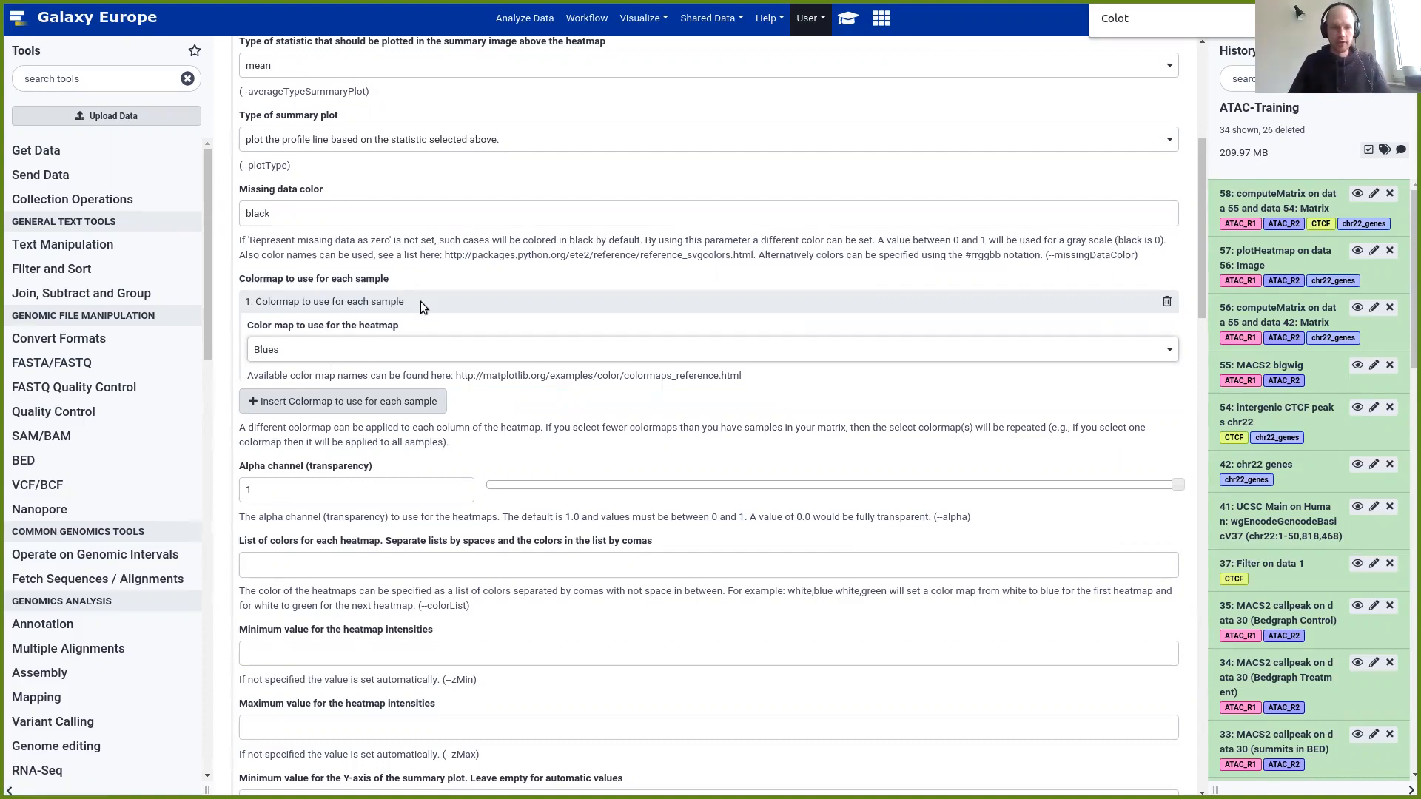
# Copy the x-axis label from the tutorial and replace the plotHeatmap x-axis label with "distance from peak center (bp)"
pyautogui.click(850, 17)
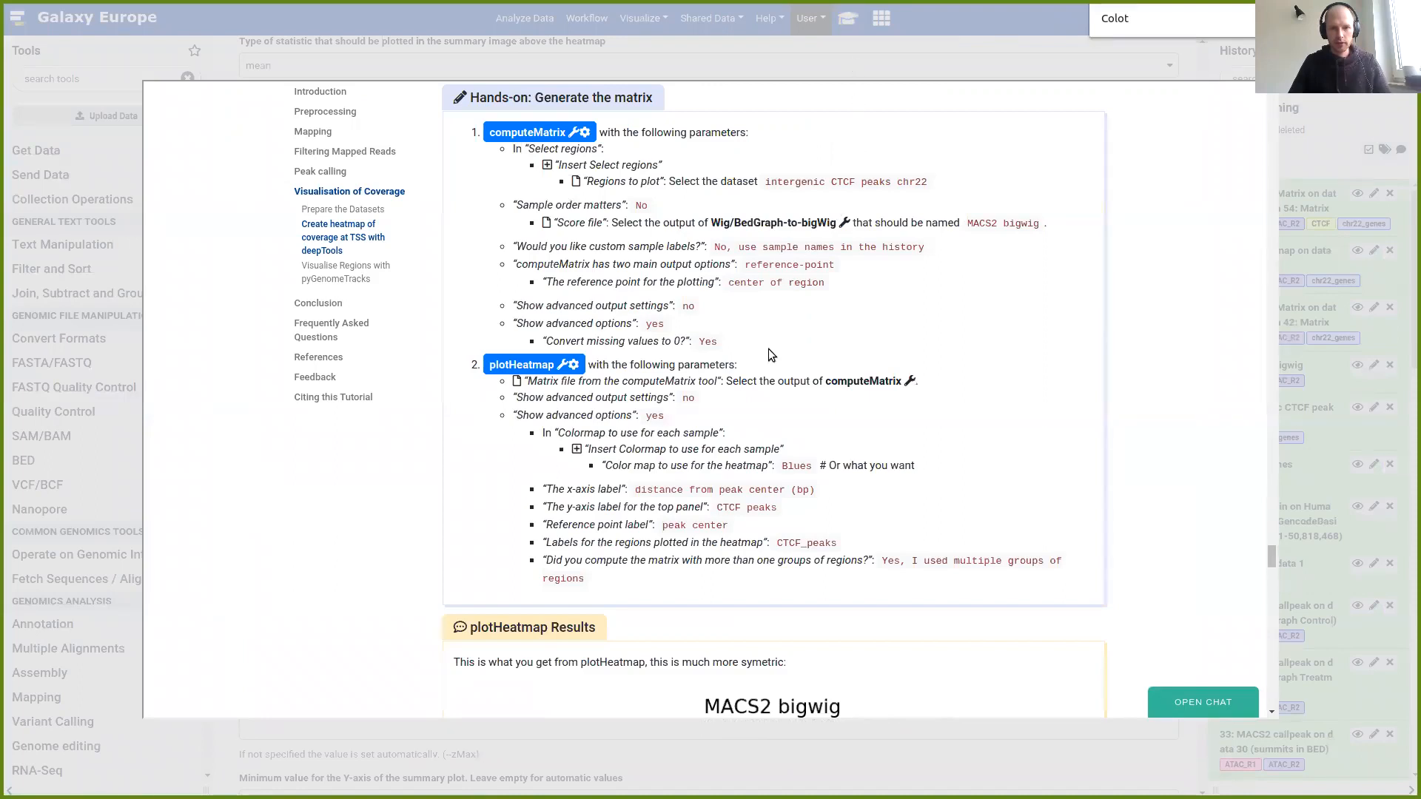
pyautogui.moveTo(635, 490); pyautogui.dragTo(799, 496)
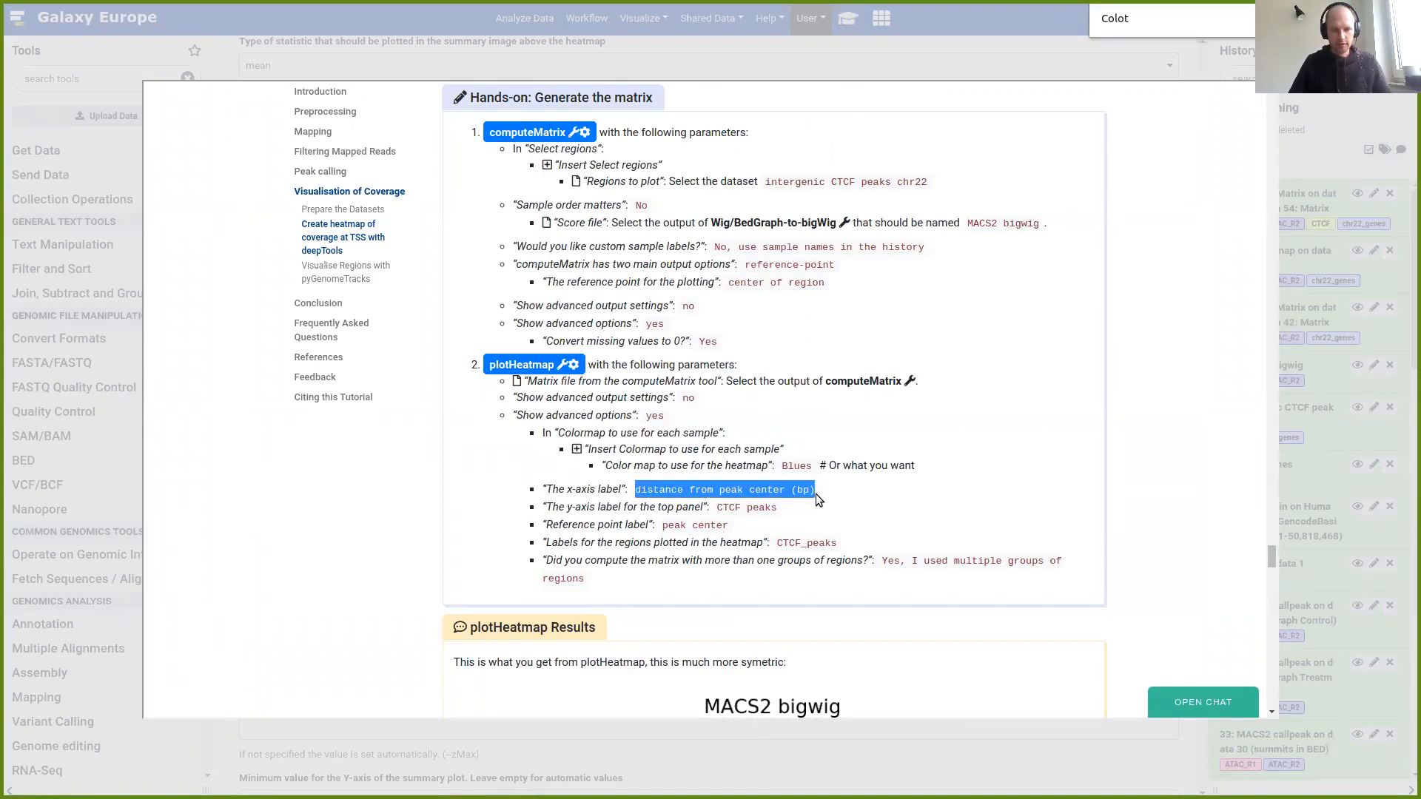
pyautogui.click(971, 32)
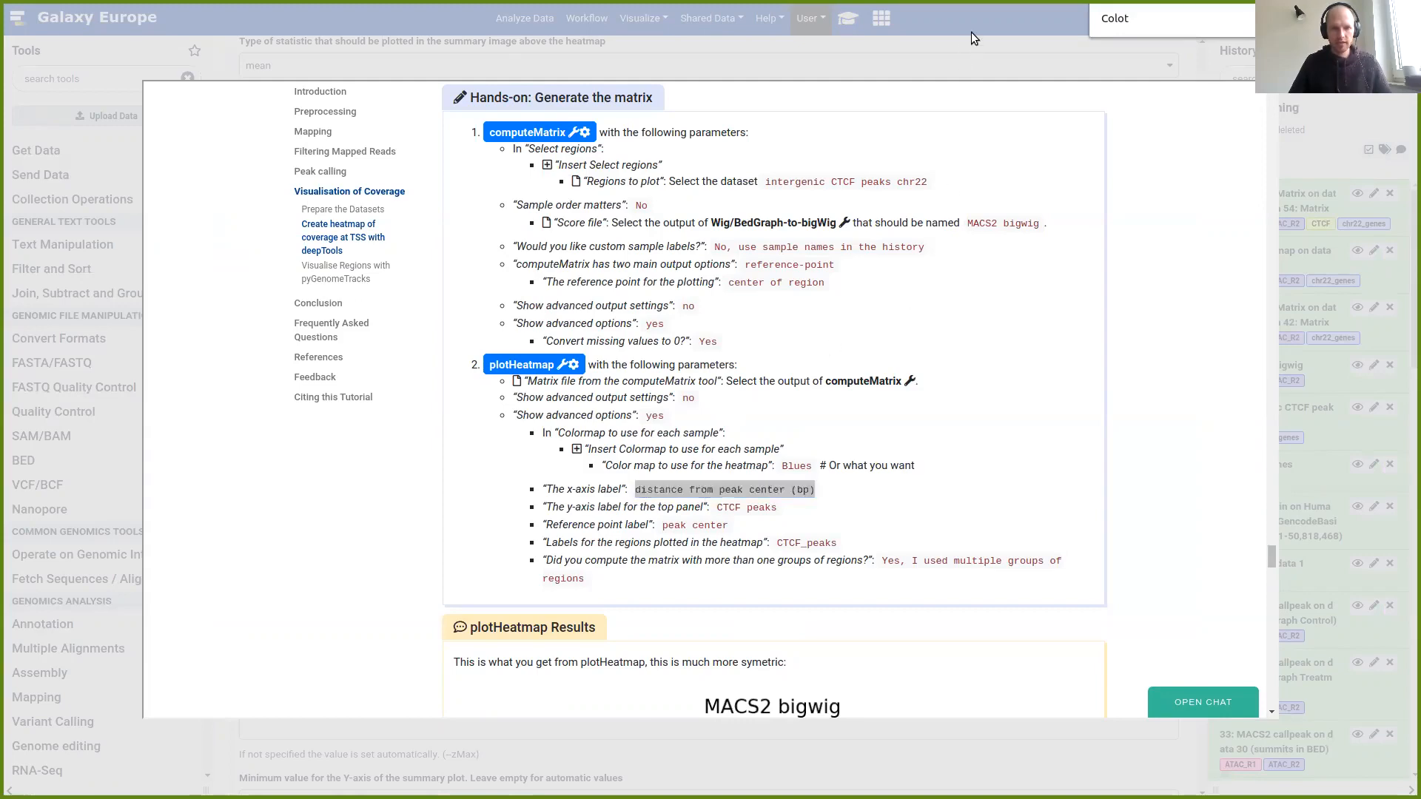
pyautogui.scroll(-5, 504, 333)
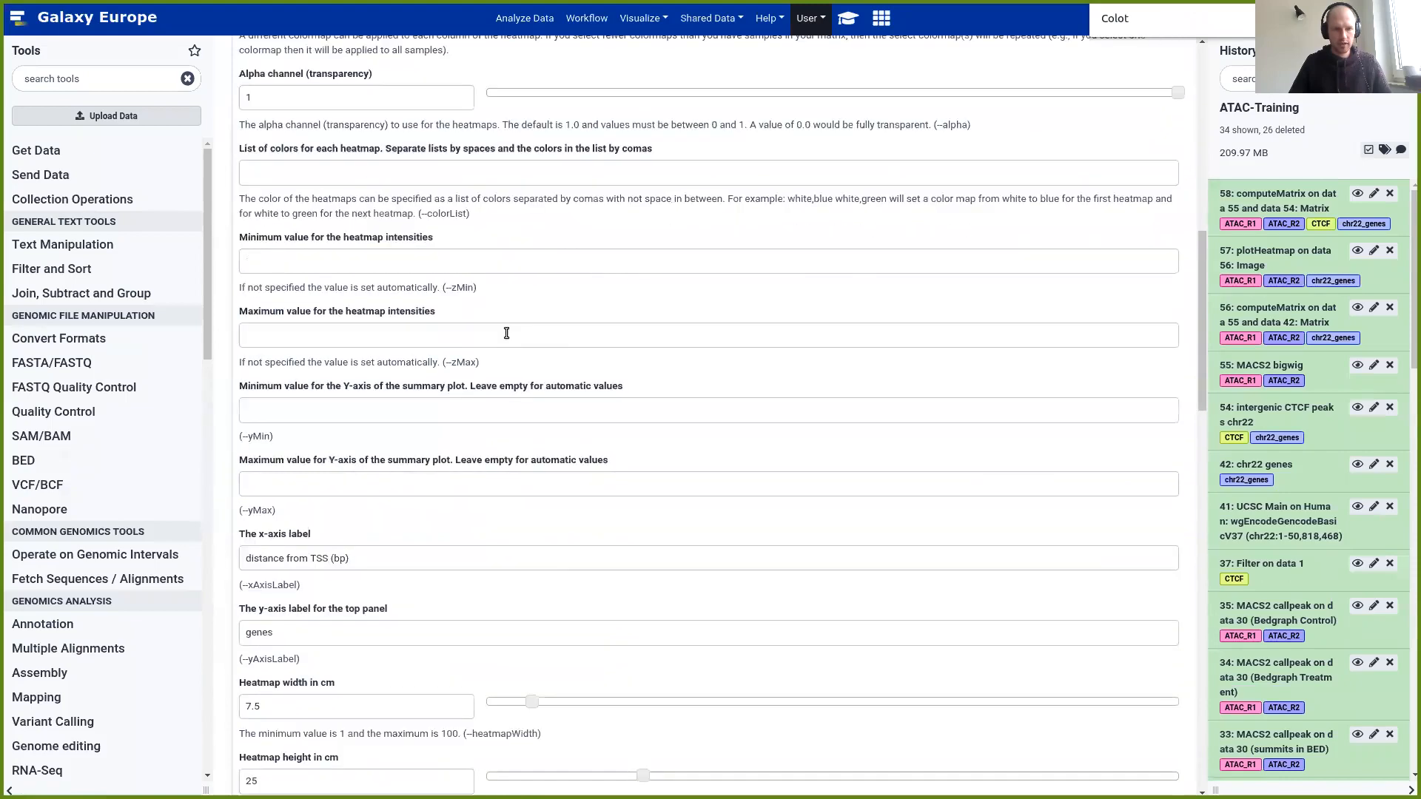
pyautogui.scroll(-3, 506, 333)
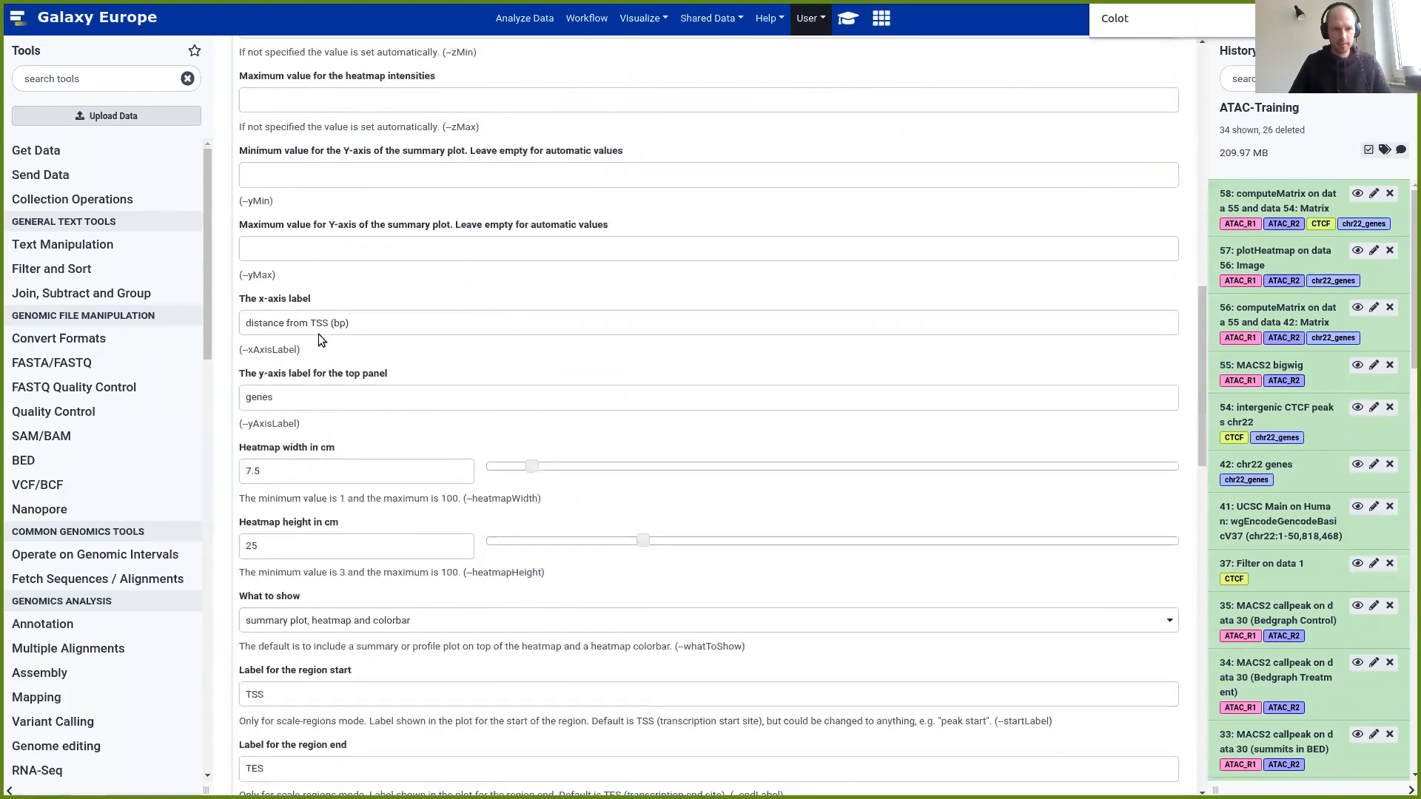
pyautogui.click(399, 320)
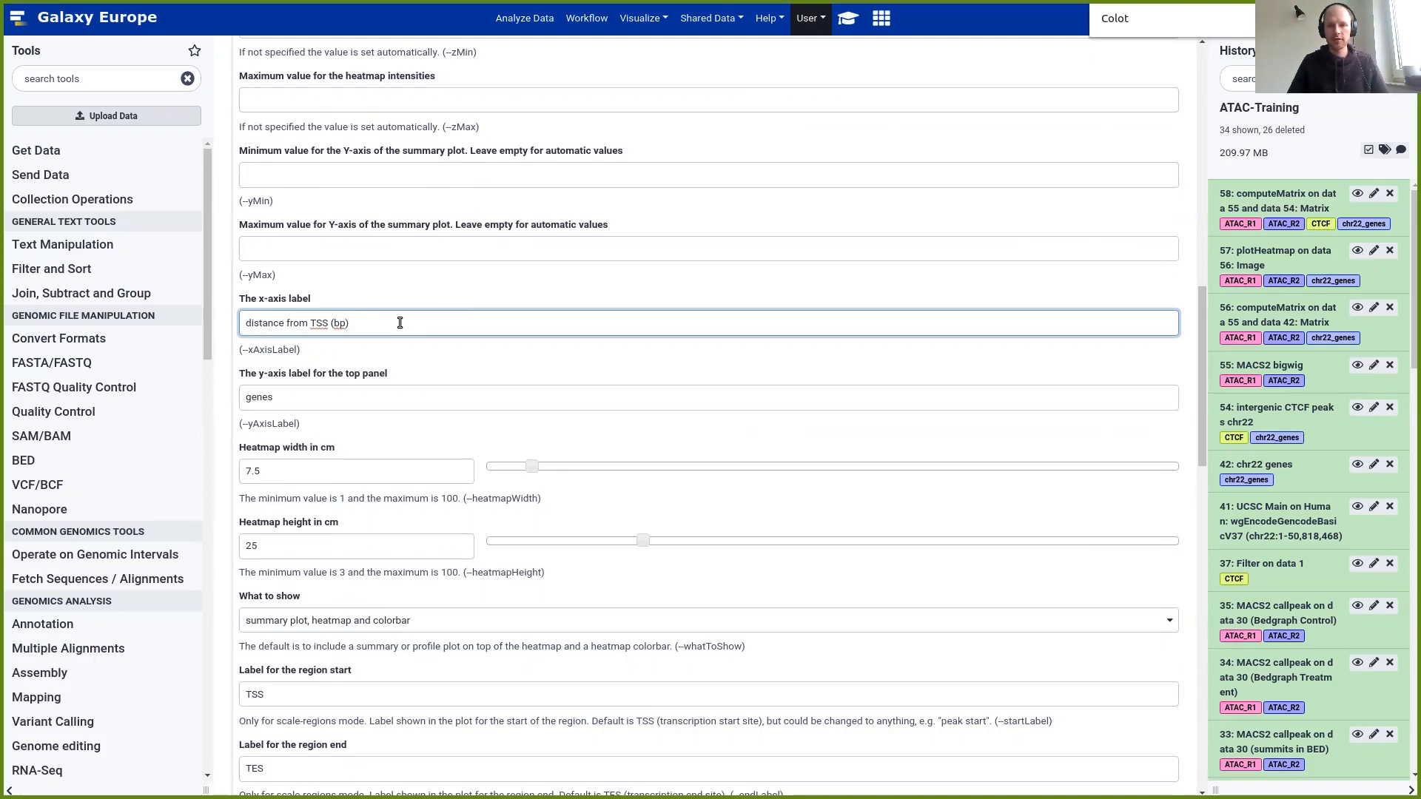
pyautogui.moveTo(371, 327); pyautogui.dragTo(234, 326)
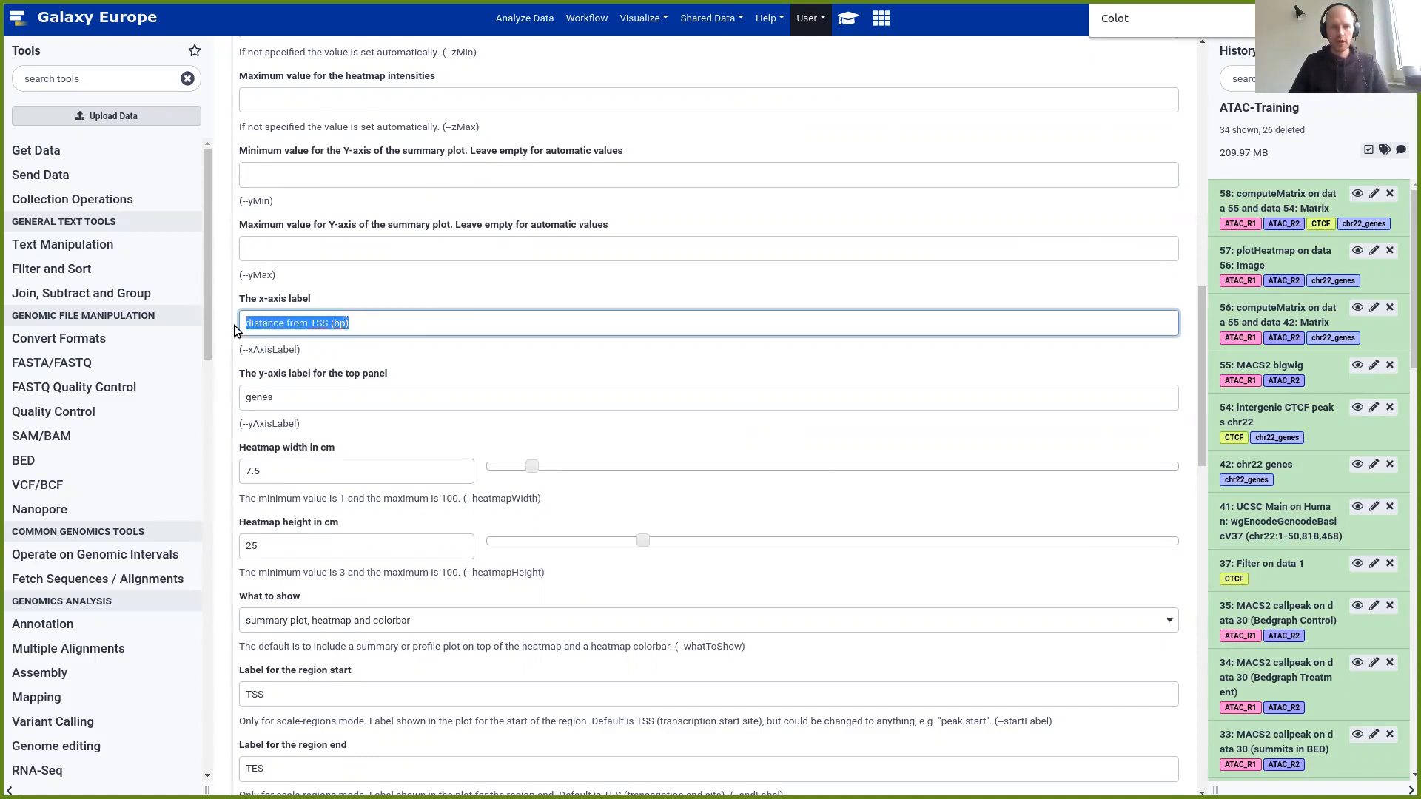
pyautogui.write('distance from peak center (bp)')
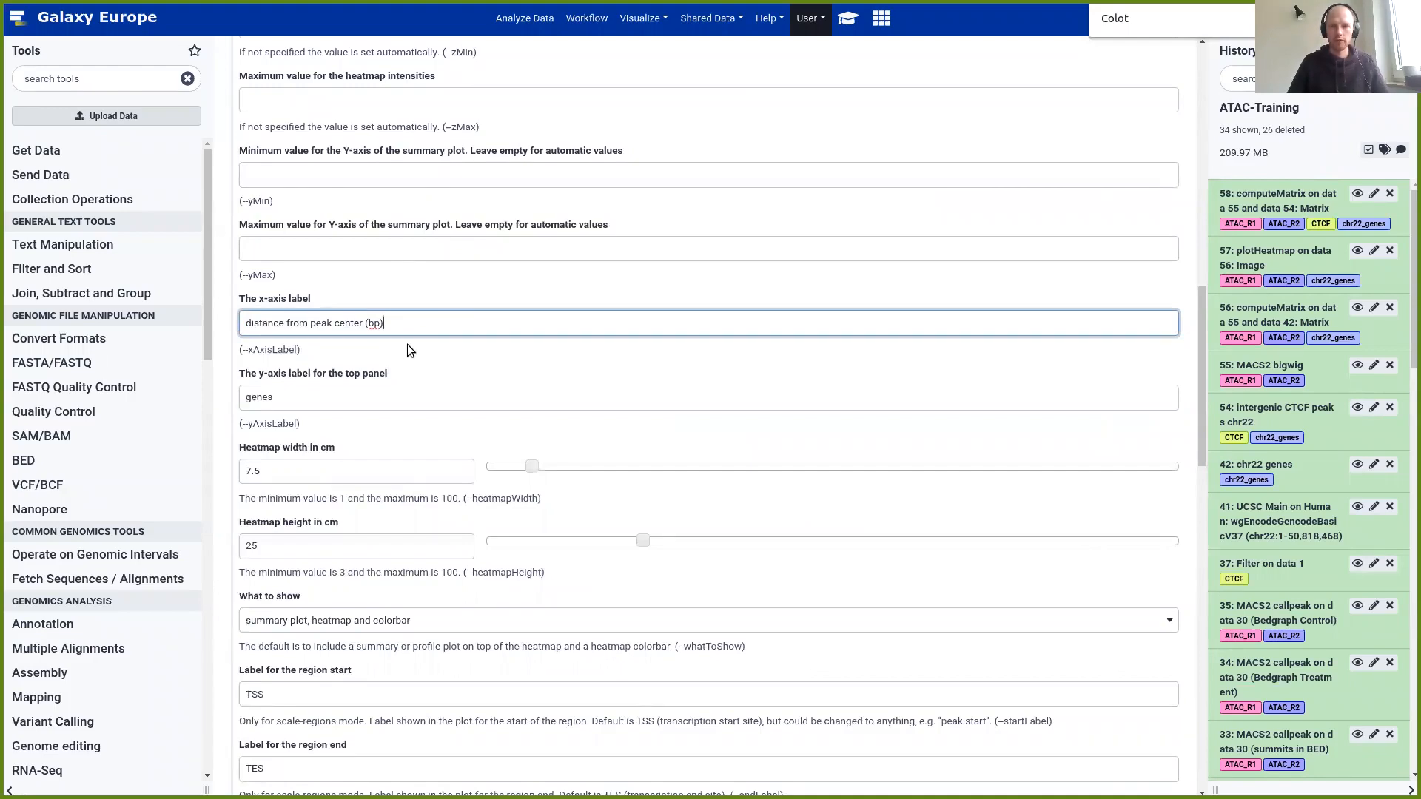
# Copy the y-axis label from the tutorial and set the top panel's y-axis label to "CTCF peaks"
pyautogui.click(848, 18)
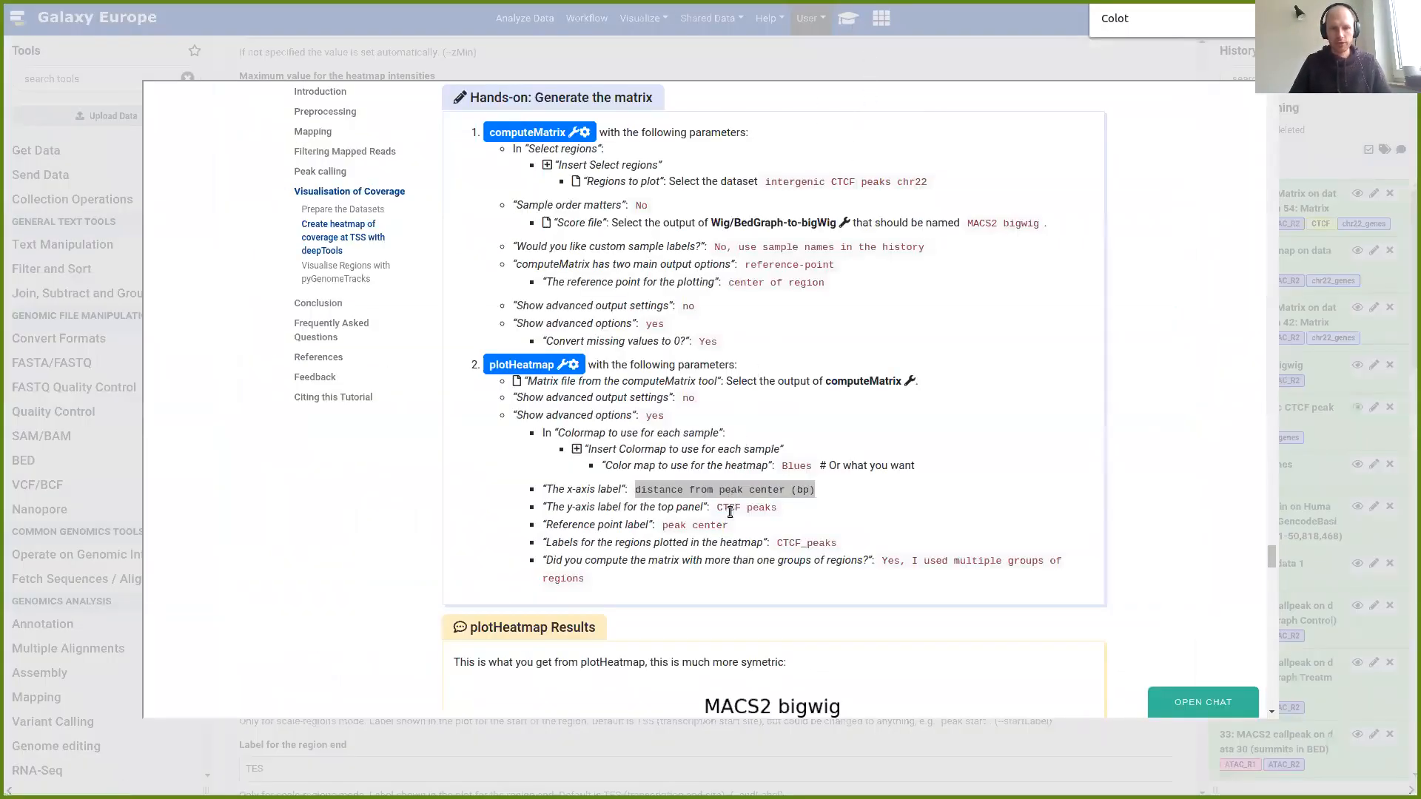
pyautogui.click(726, 508)
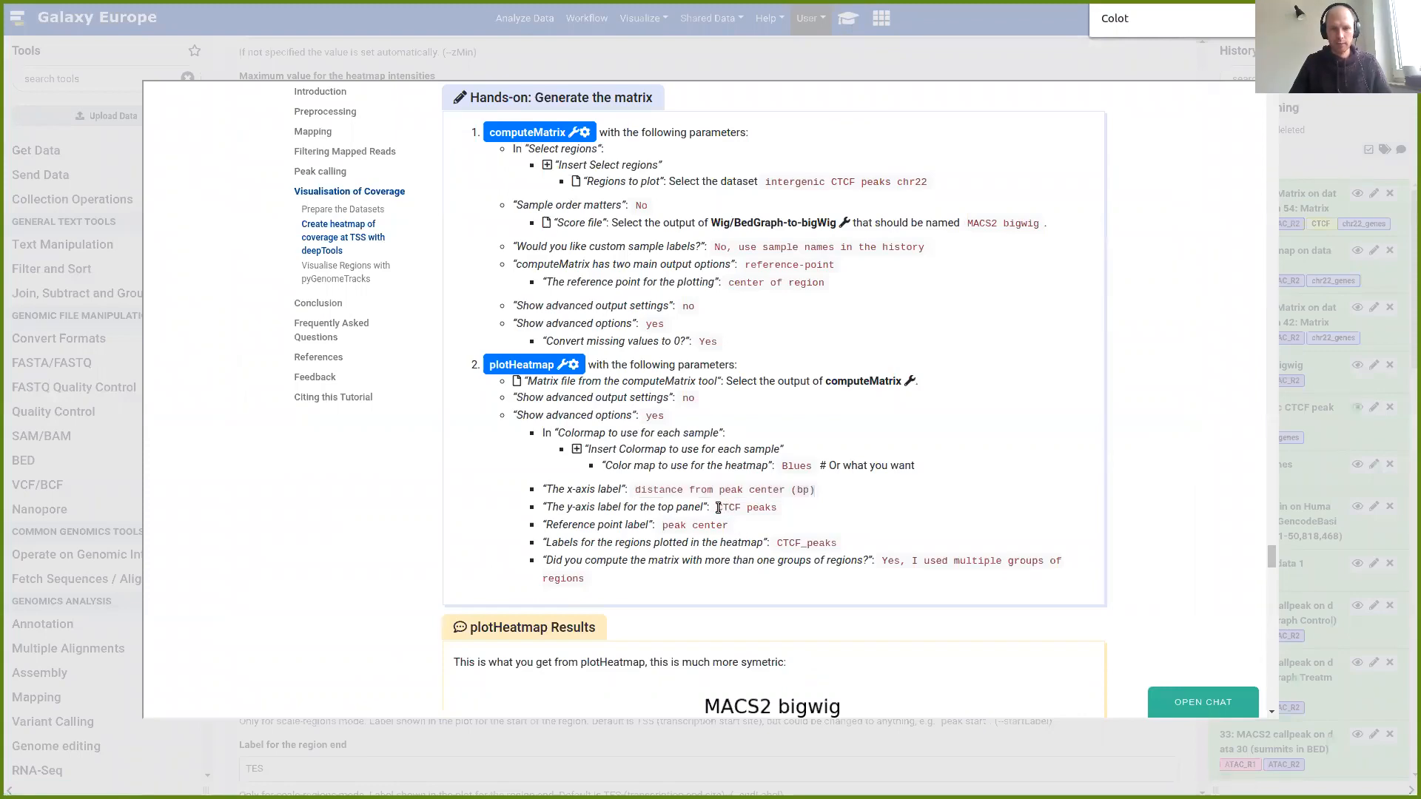
pyautogui.moveTo(717, 507); pyautogui.dragTo(776, 511)
pyautogui.click(933, 50)
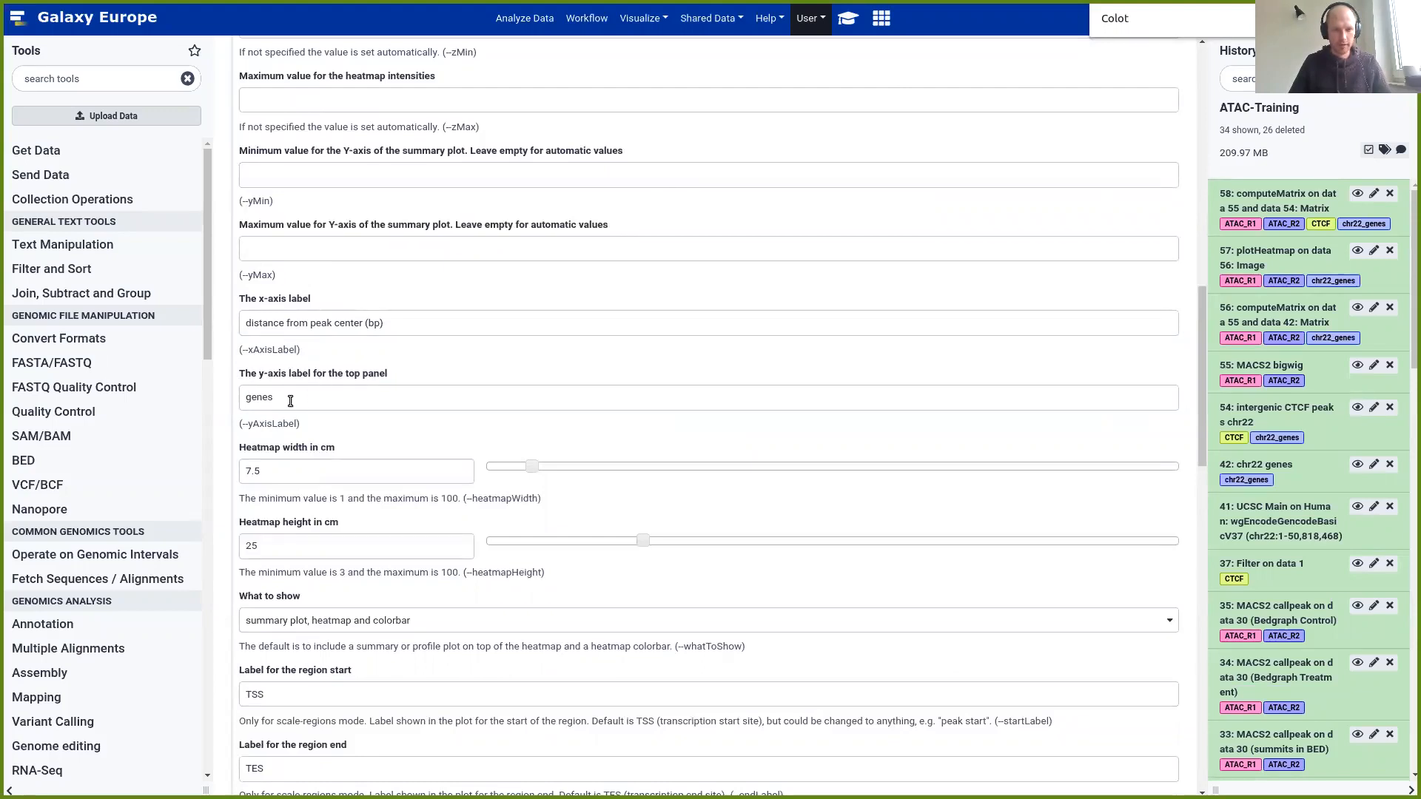
pyautogui.moveTo(291, 400); pyautogui.dragTo(240, 397)
pyautogui.write('CTCF peaks')
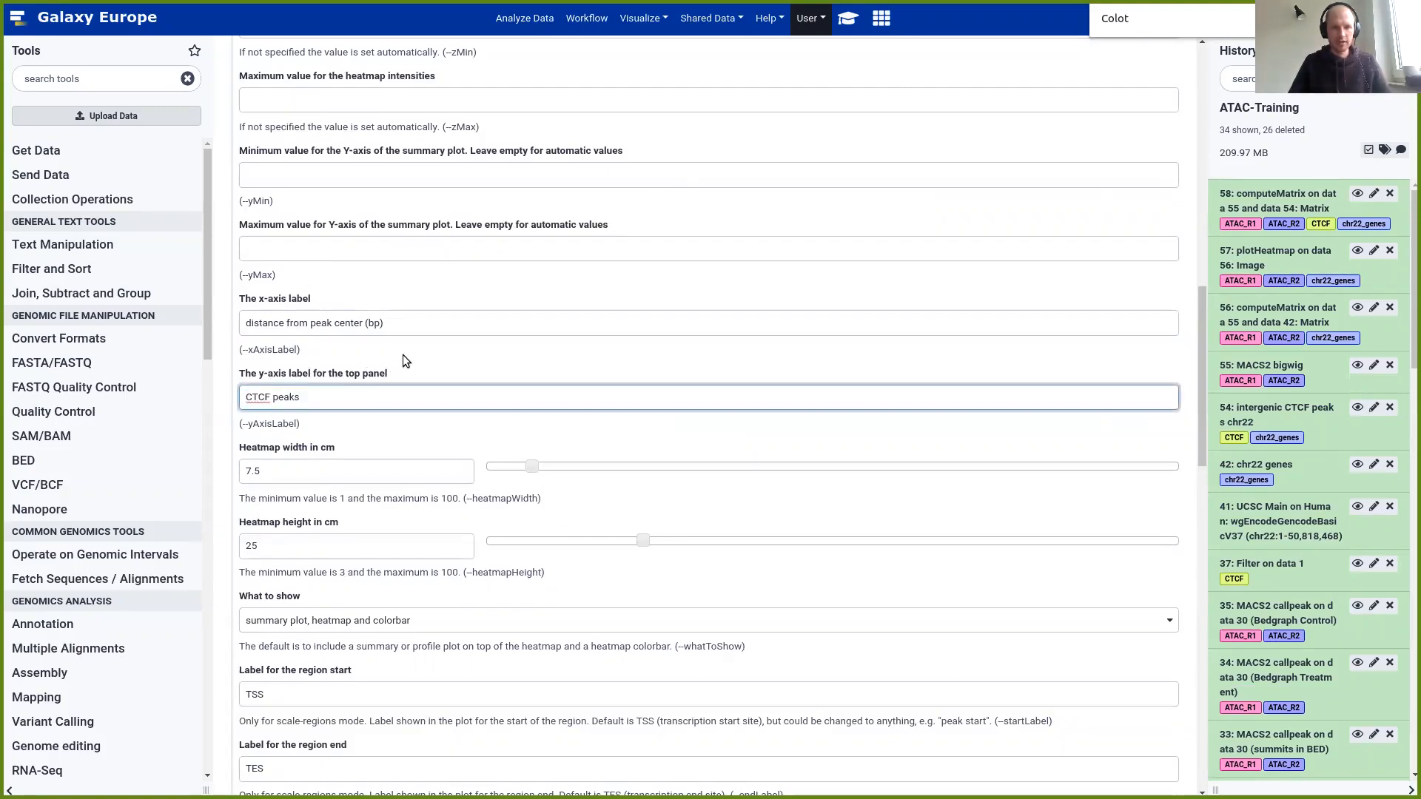
# Copy the reference point label from the tutorial and replace the plotHeatmap reference point label with "peak center"
pyautogui.click(849, 18)
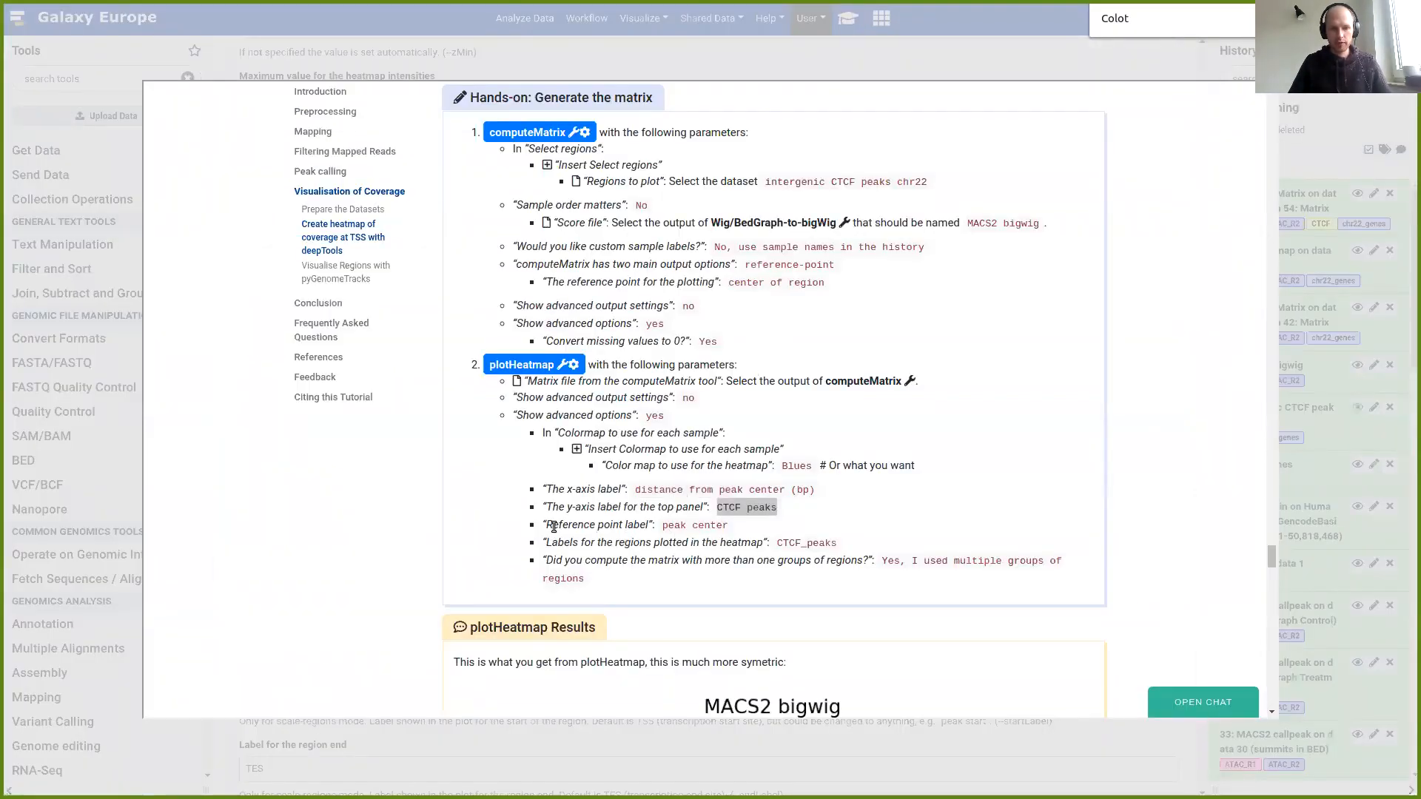
pyautogui.moveTo(663, 526); pyautogui.dragTo(730, 531)
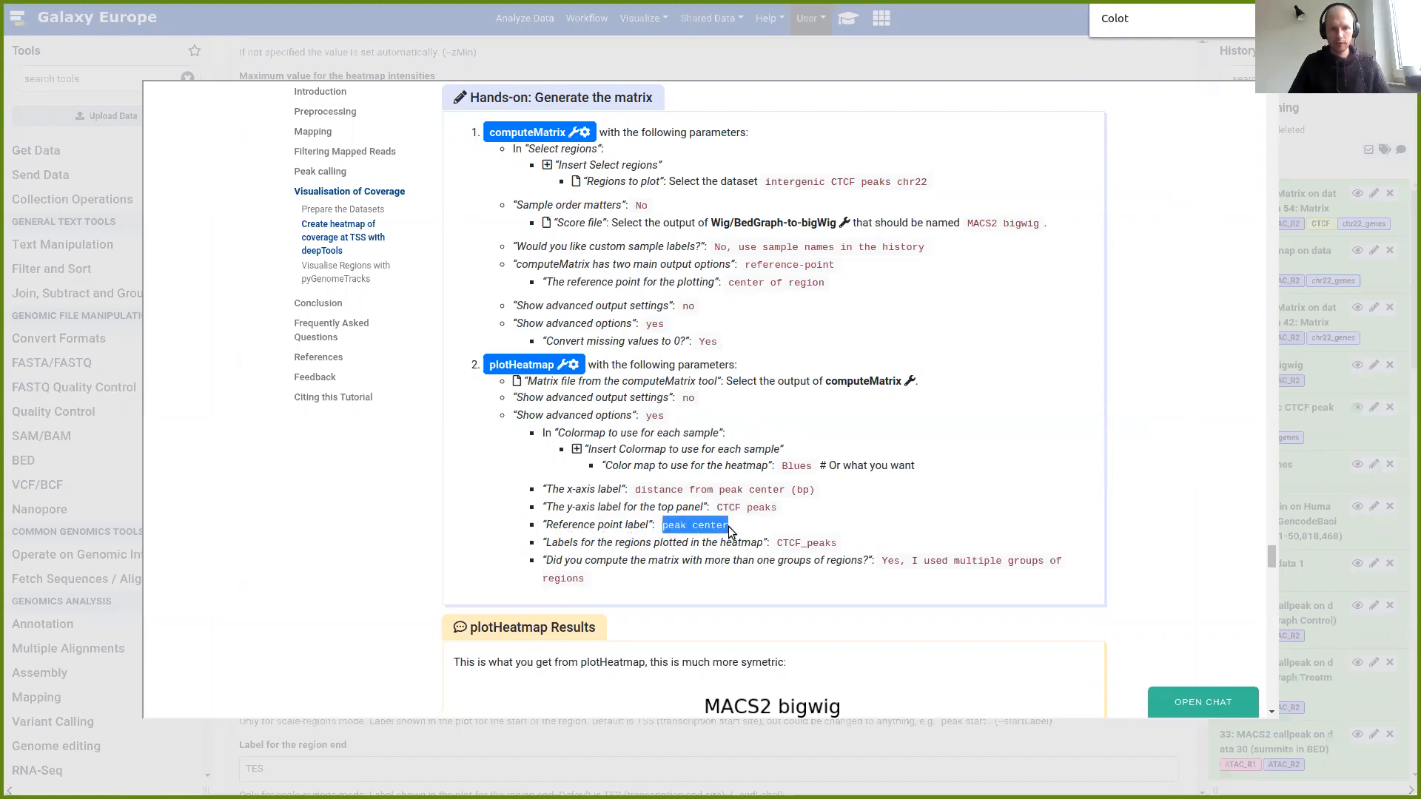
pyautogui.click(952, 42)
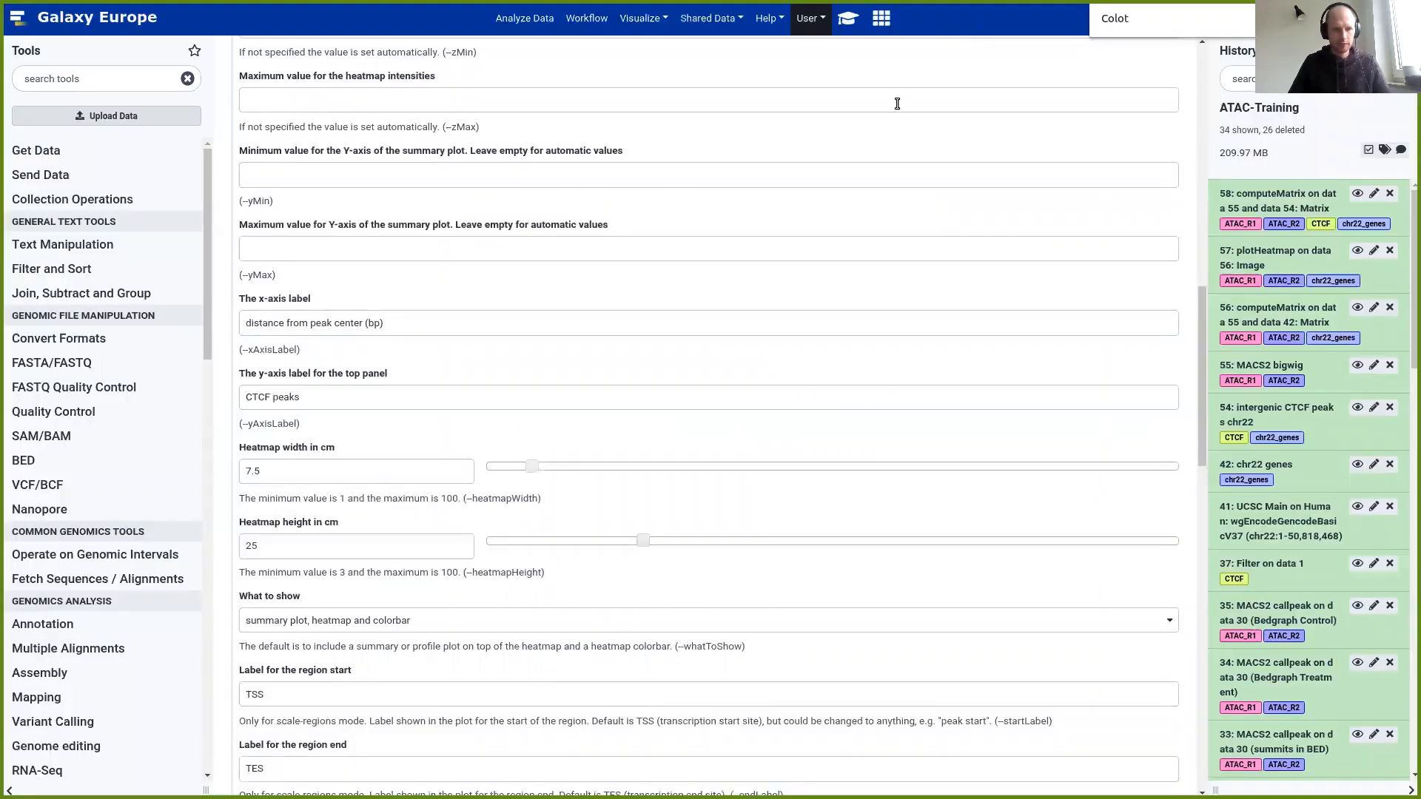
pyautogui.scroll(-1, 429, 378)
pyautogui.scroll(-4, 428, 376)
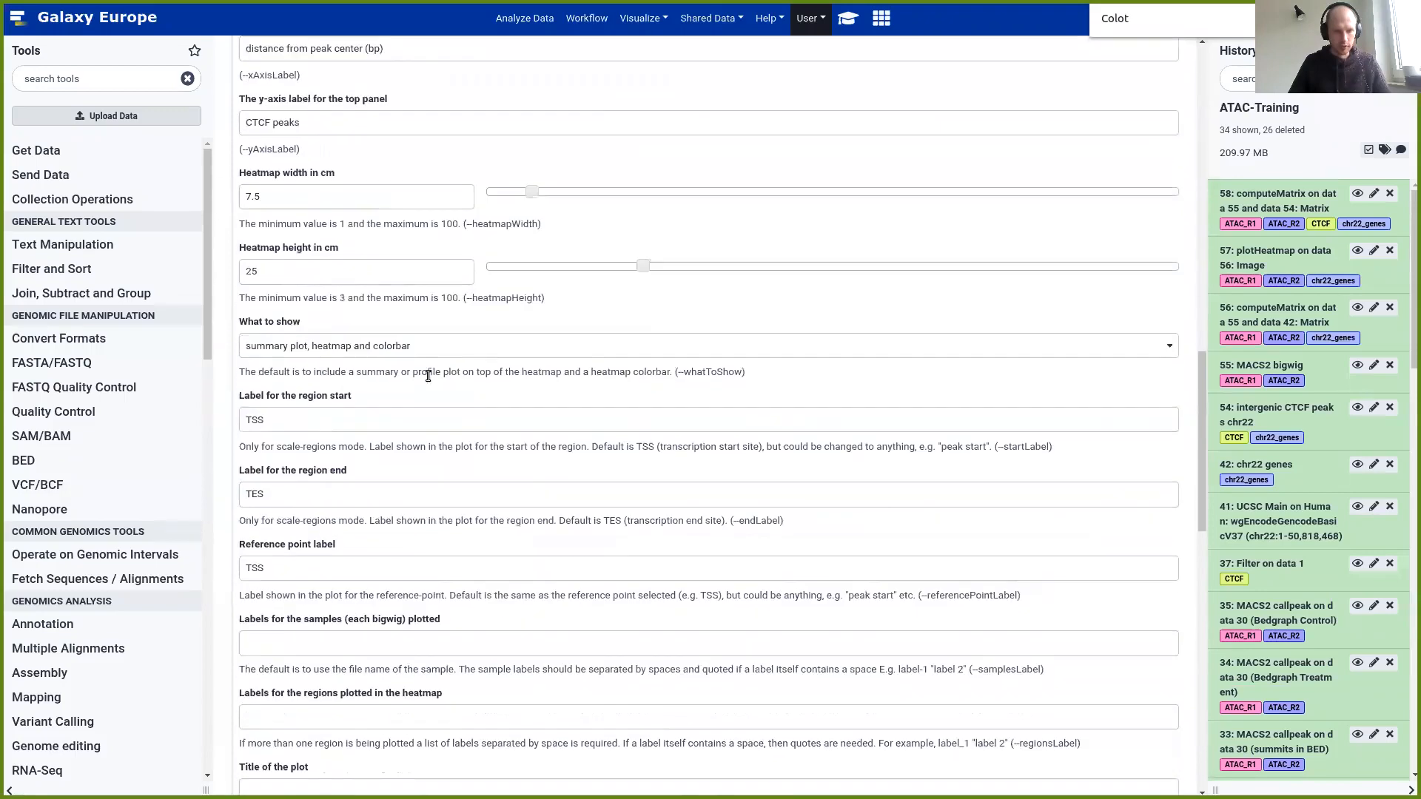
pyautogui.moveTo(240, 391); pyautogui.dragTo(328, 391)
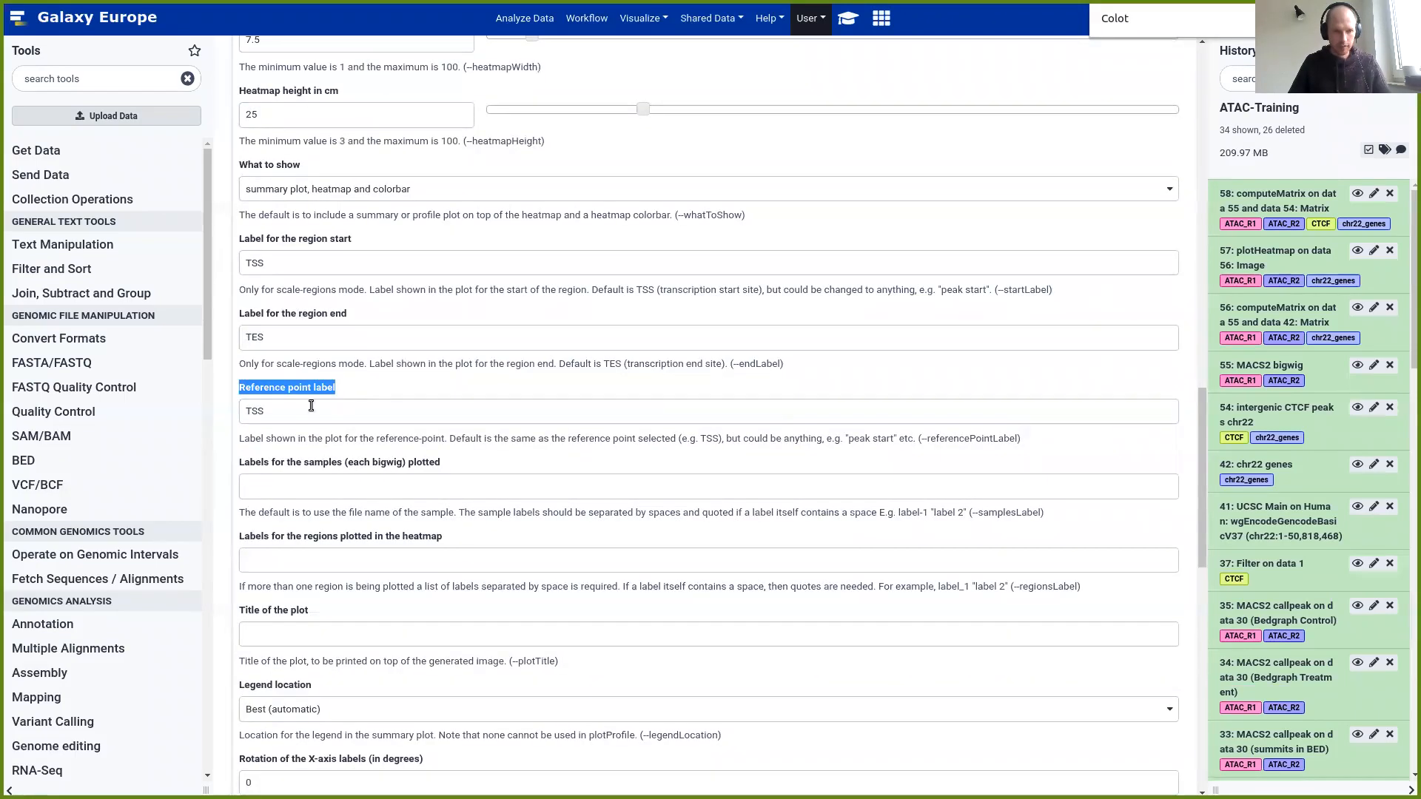
pyautogui.click(260, 411)
pyautogui.doubleClick(255, 412)
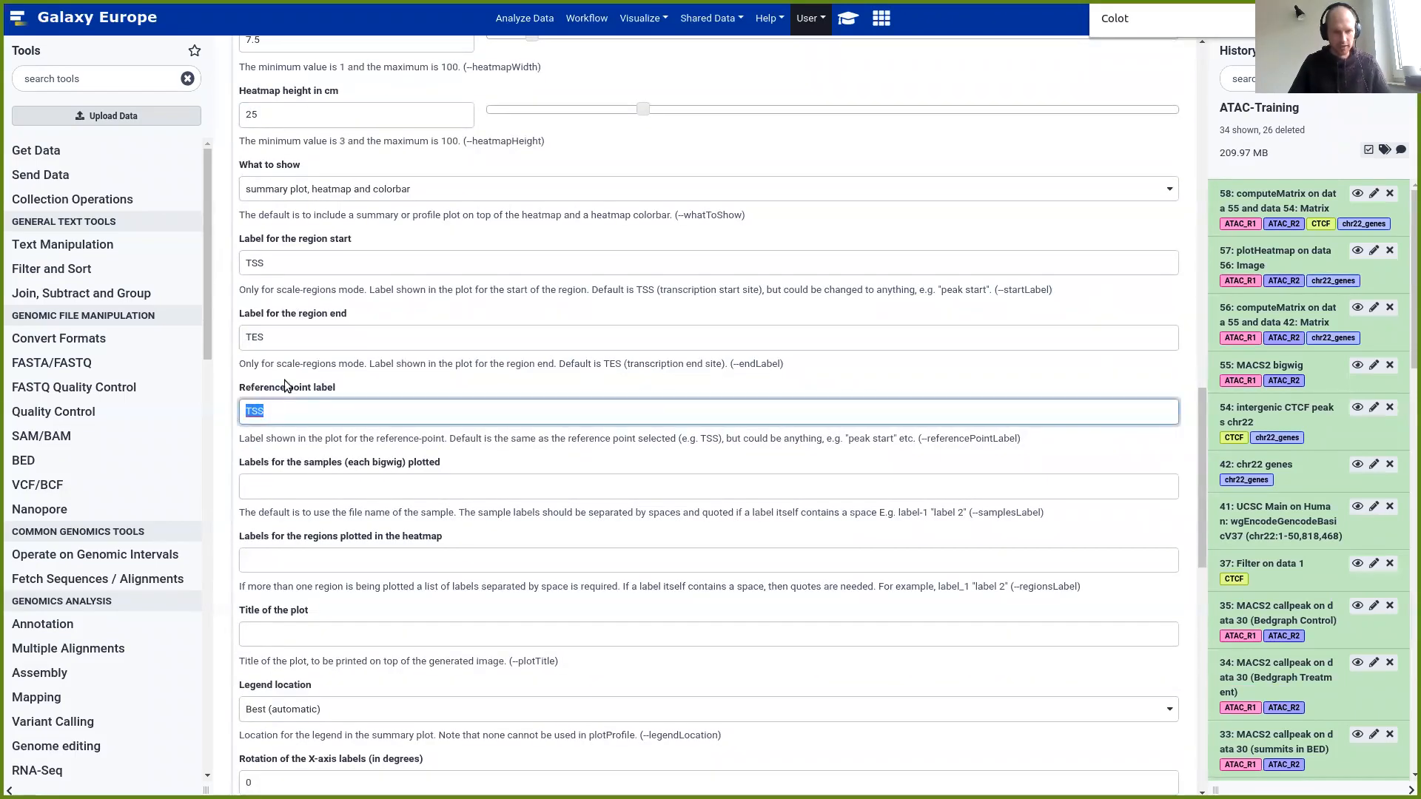
pyautogui.write('peak center')
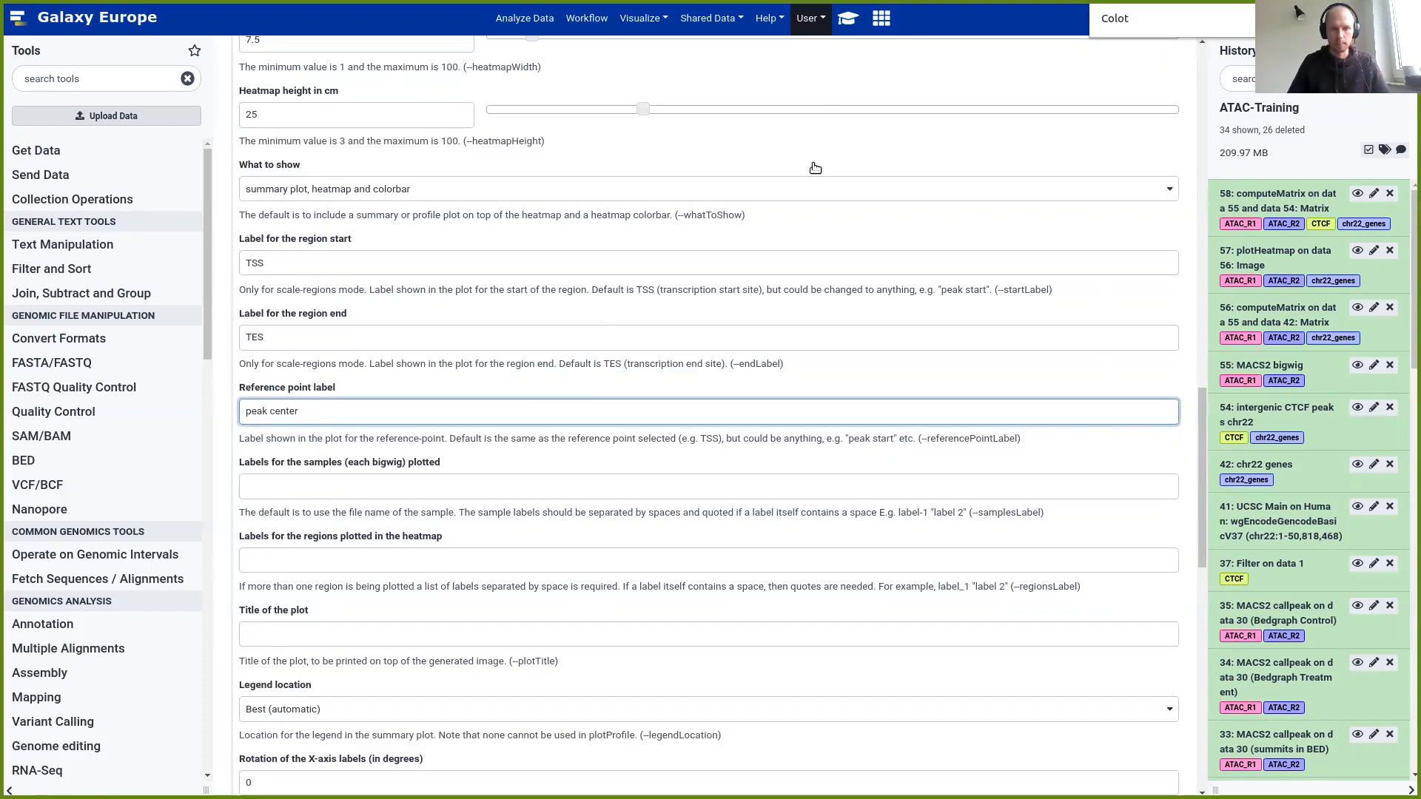
# Copy the regions label from the tutorial and set the labels for the regions plotted in the heatmap to "CTCF_peaks"
pyautogui.click(849, 19)
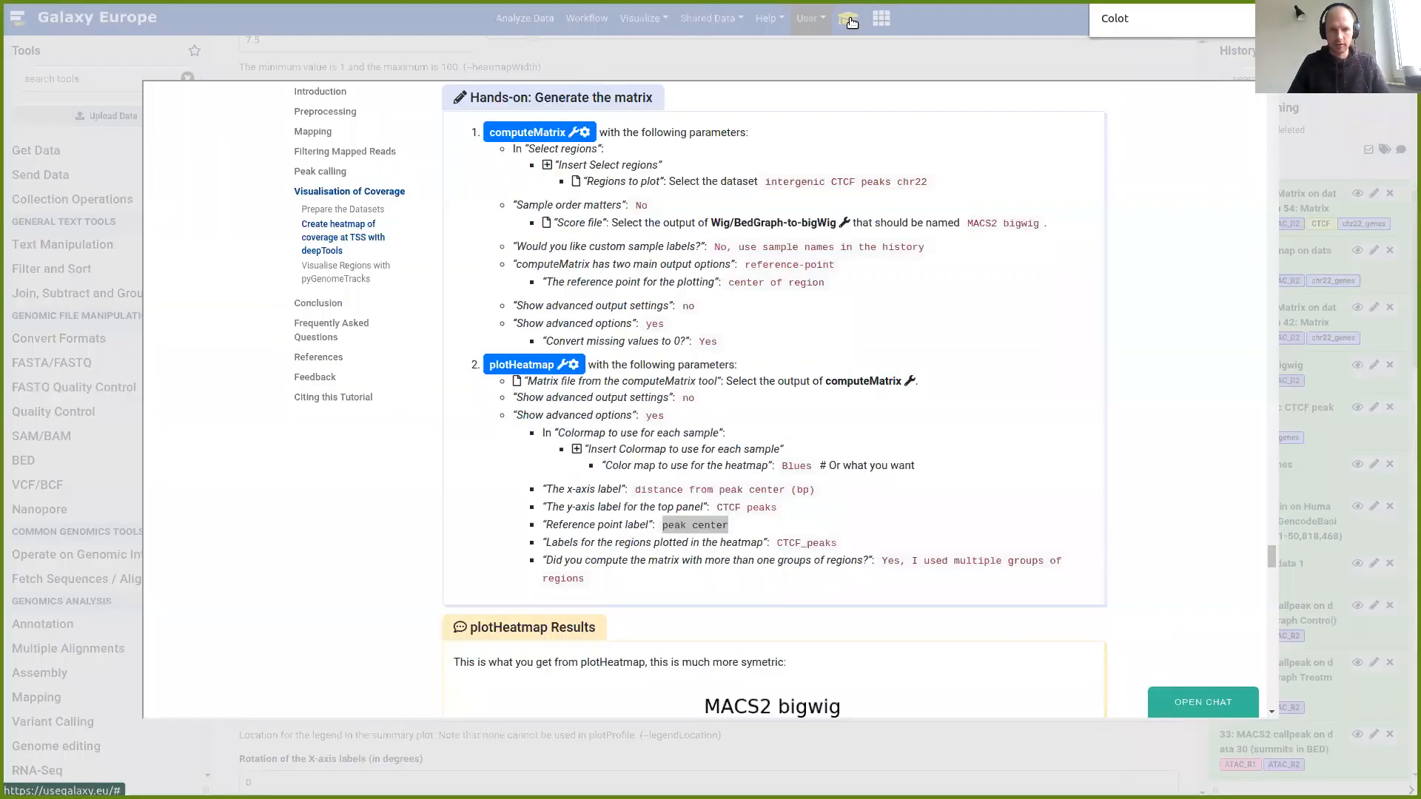
pyautogui.doubleClick(802, 545)
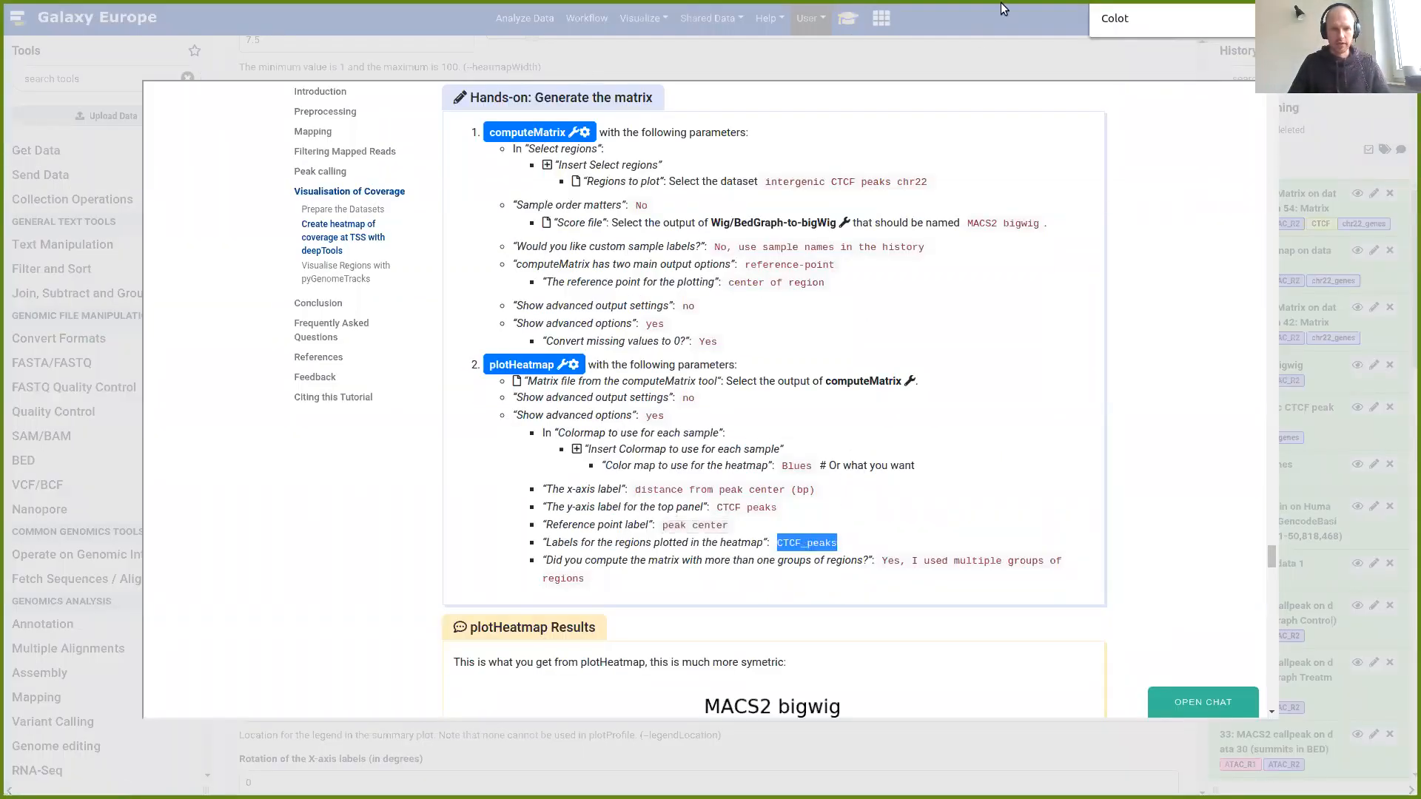
pyautogui.click(974, 19)
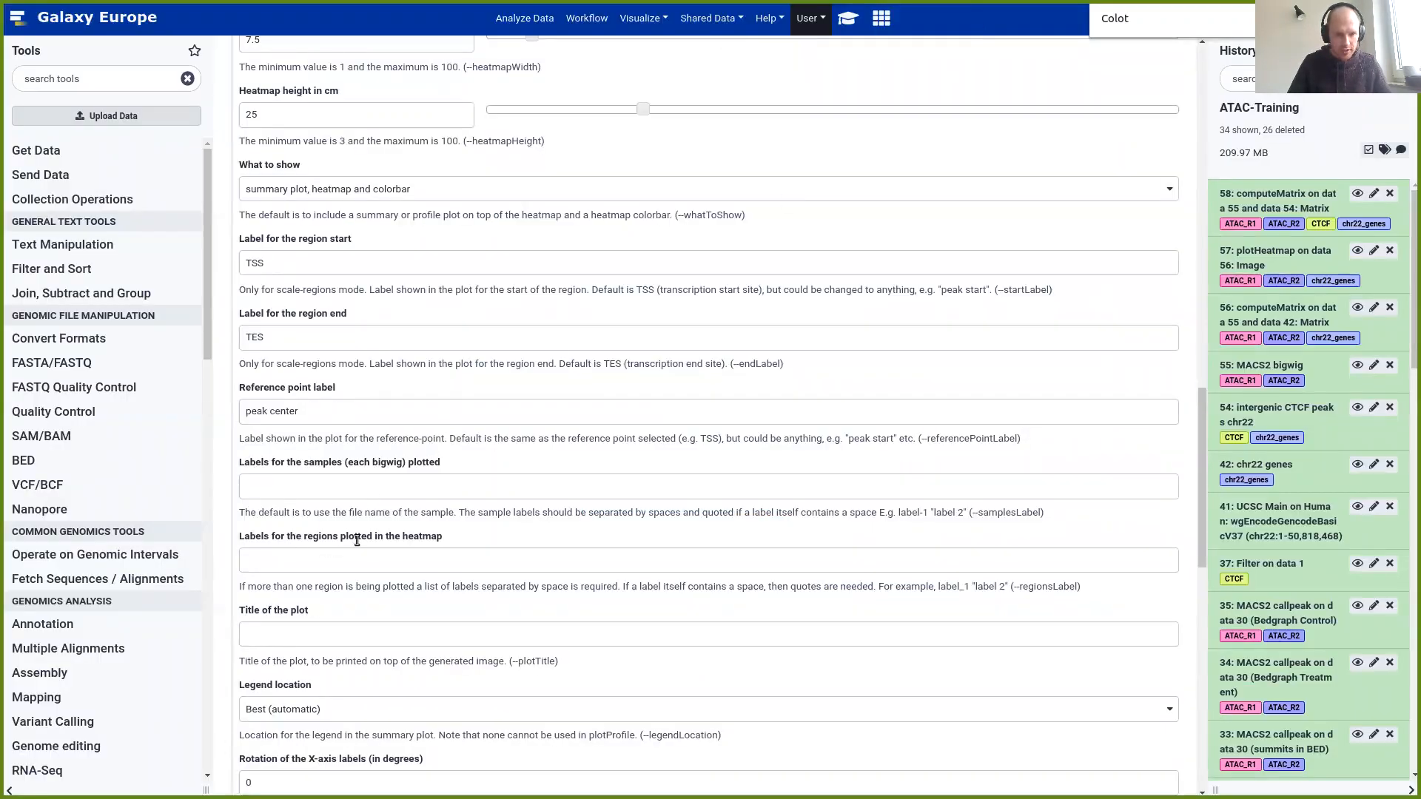
pyautogui.moveTo(442, 538); pyautogui.dragTo(234, 539)
pyautogui.click(252, 564)
pyautogui.write('CTCF_peaks')
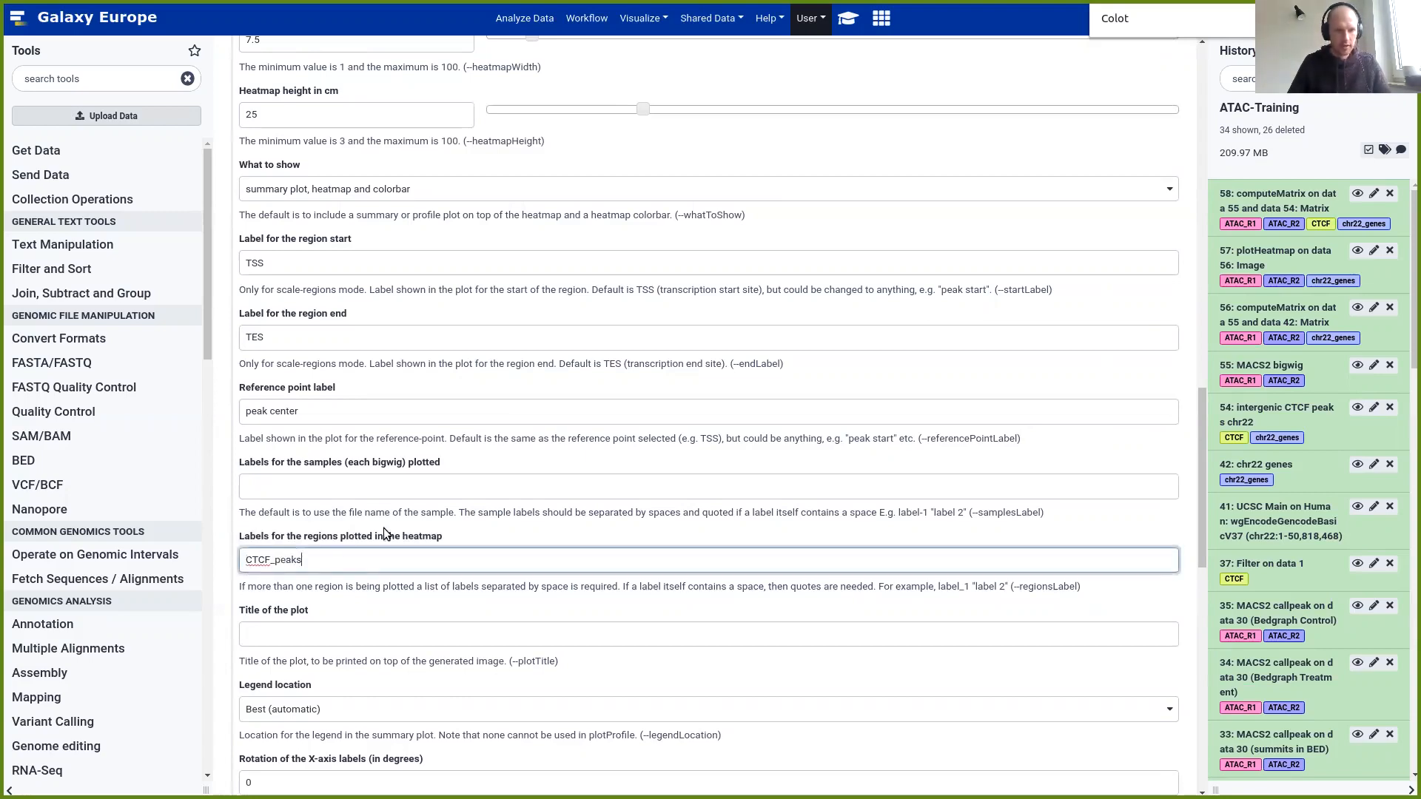
# Check the more-than-one-groups-of-regions option against the tutorial's "Yes, I used multiple groups of regions" and run plotHeatmap
pyautogui.click(852, 21)
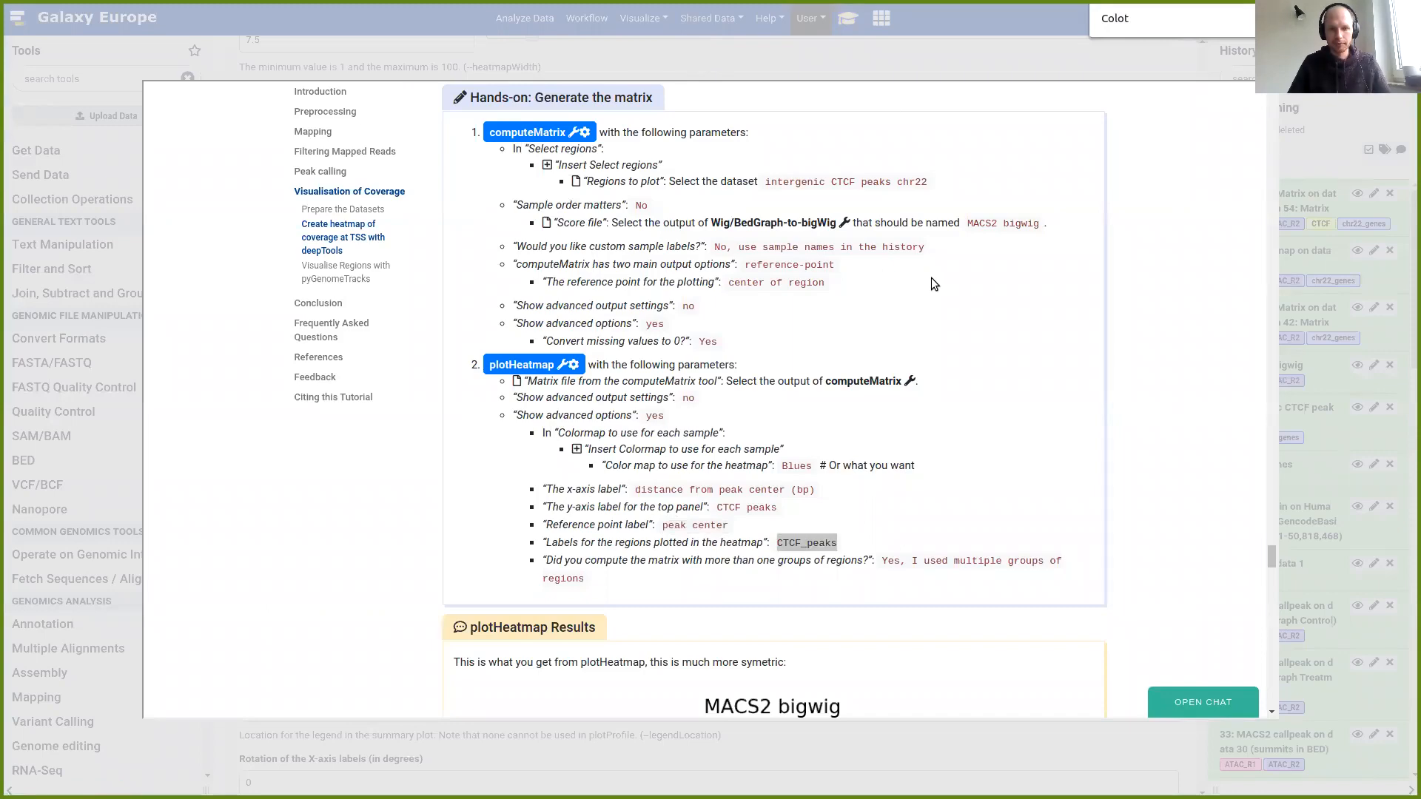
pyautogui.click(959, 52)
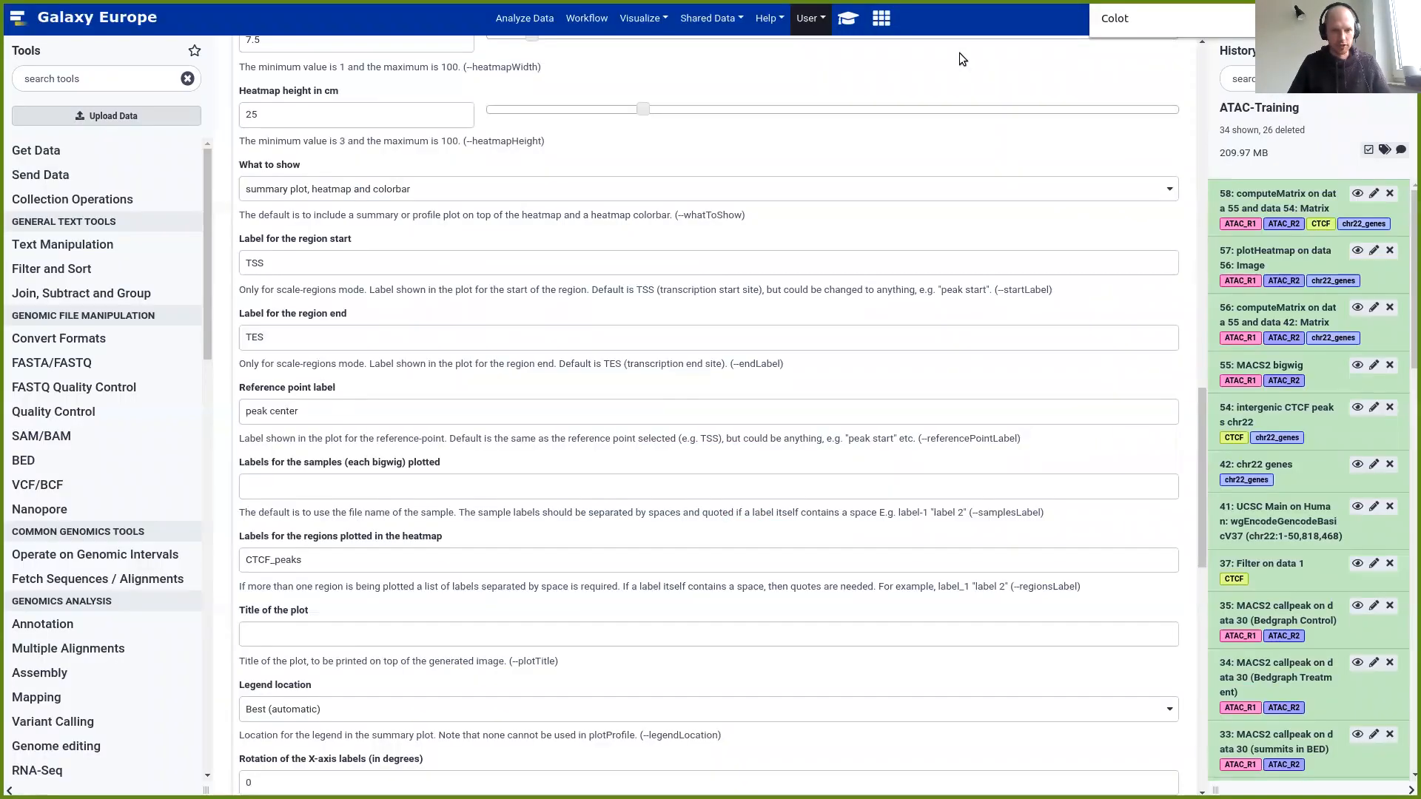
pyautogui.click(853, 18)
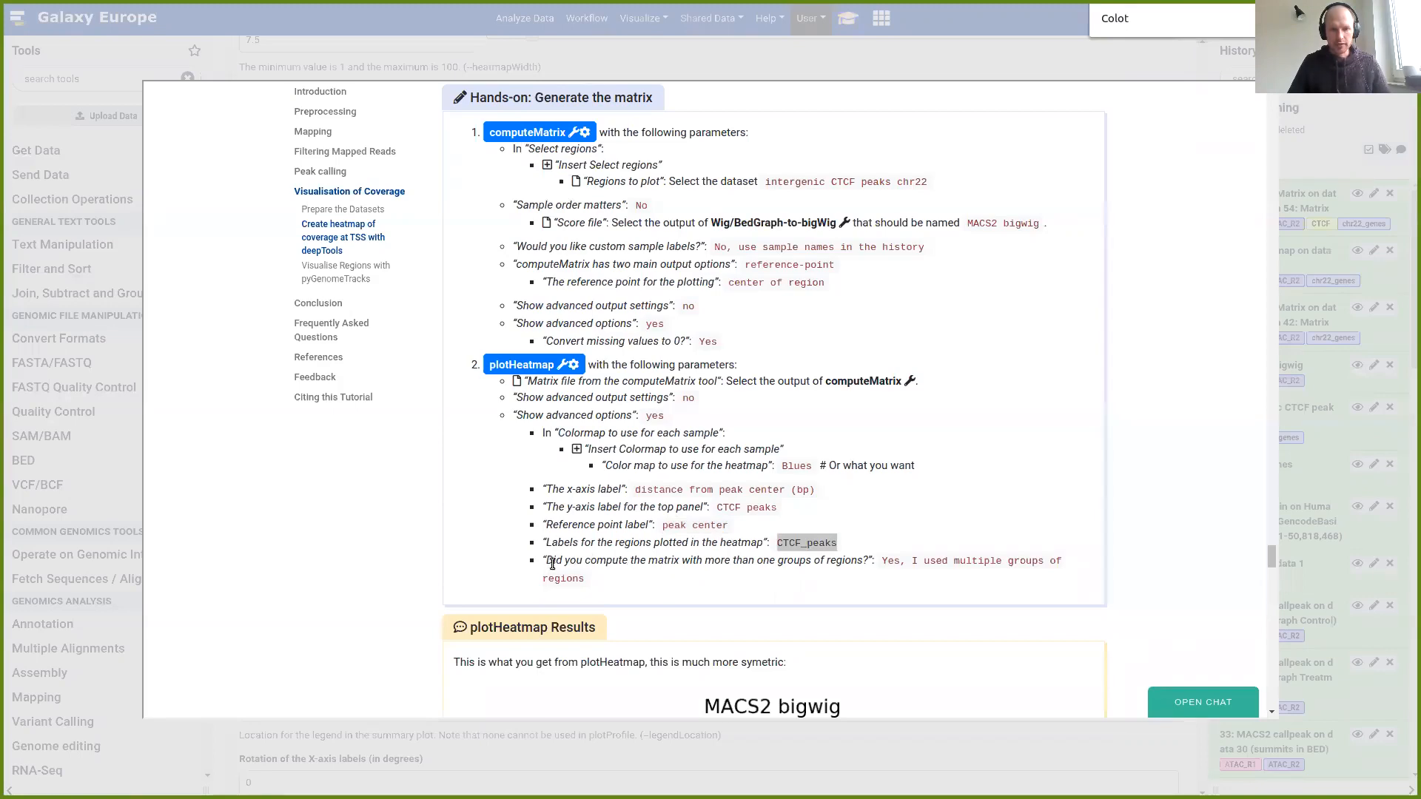
pyautogui.moveTo(548, 564); pyautogui.dragTo(866, 560)
pyautogui.hotkey('ctrl', 'c')
pyautogui.click(974, 16)
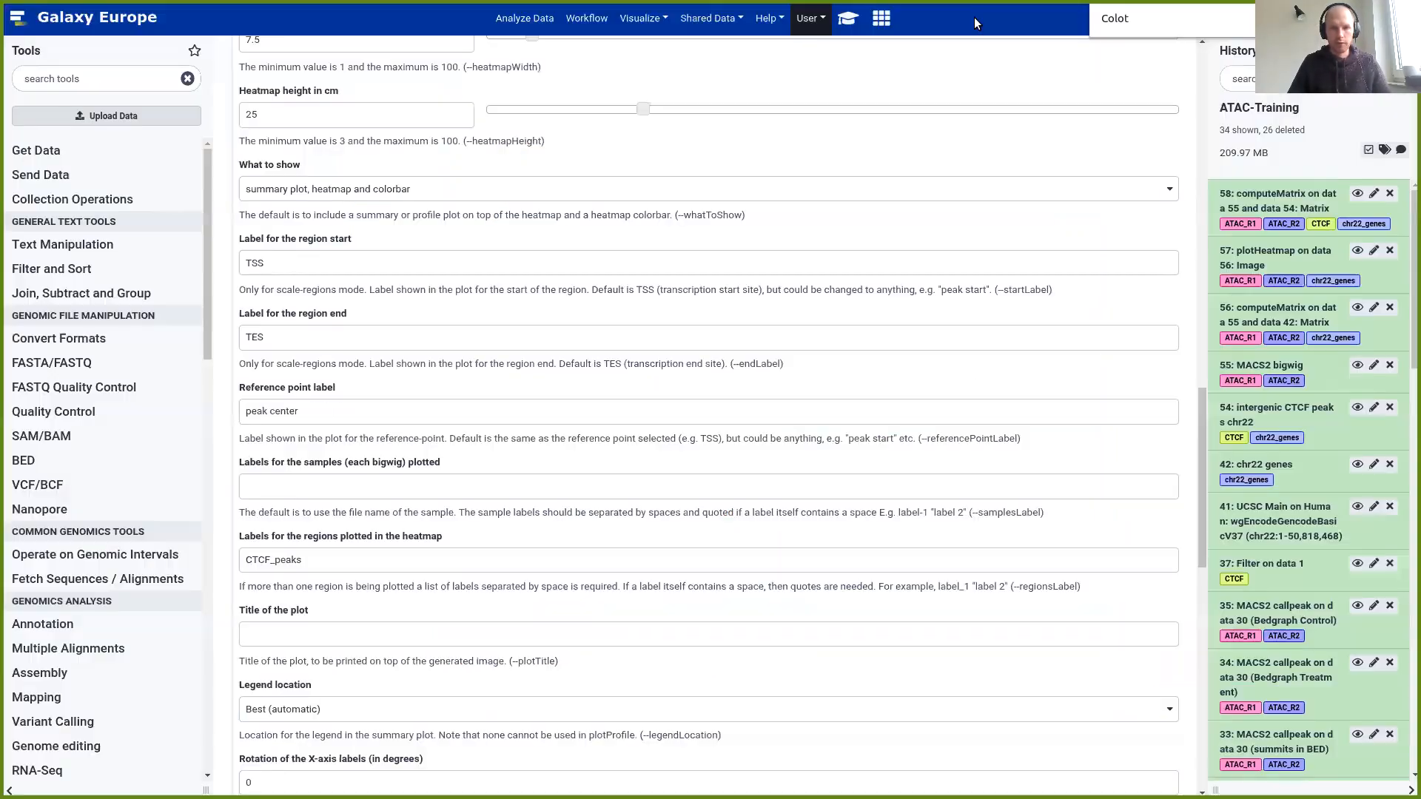
pyautogui.hotkey('ctrl', 'v')
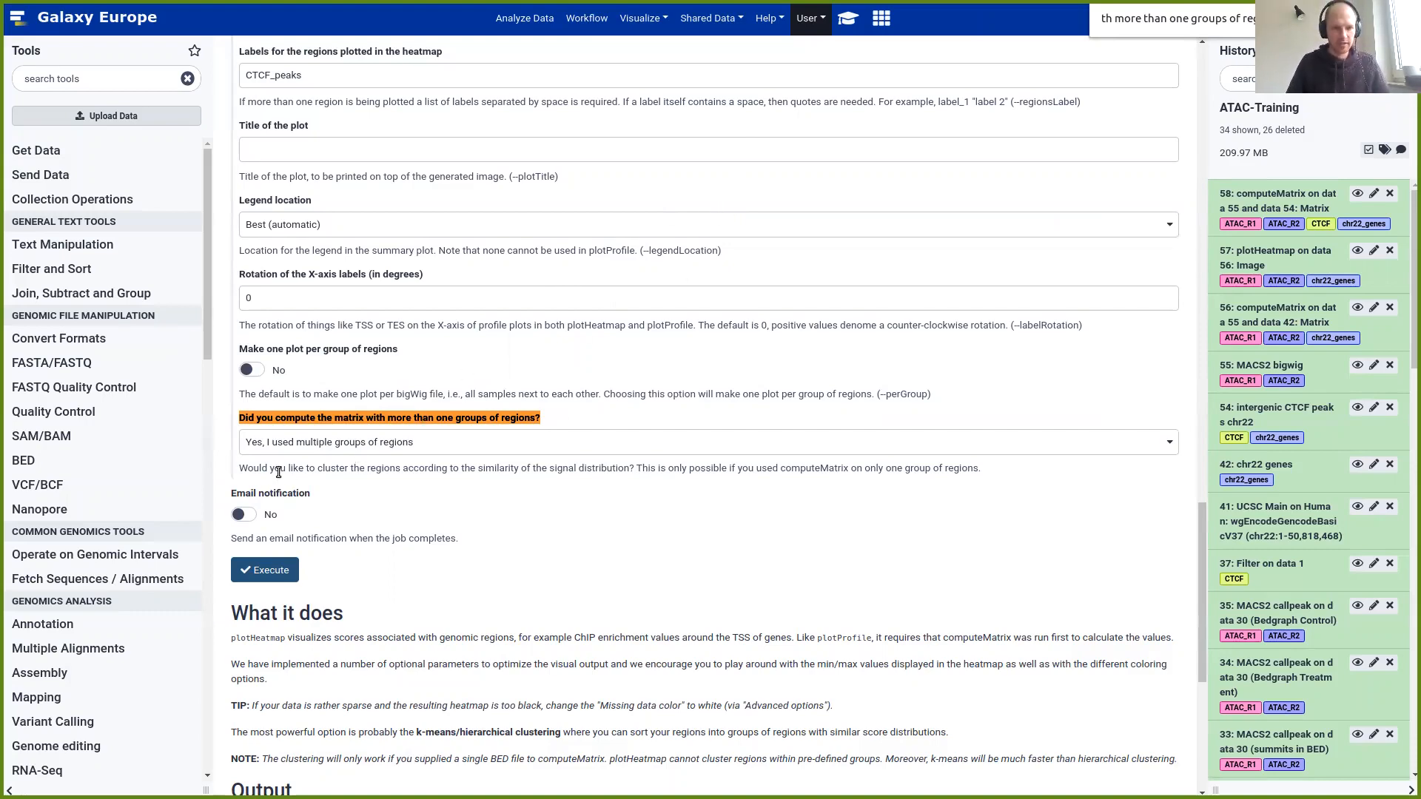
pyautogui.click(848, 17)
pyautogui.click(940, 55)
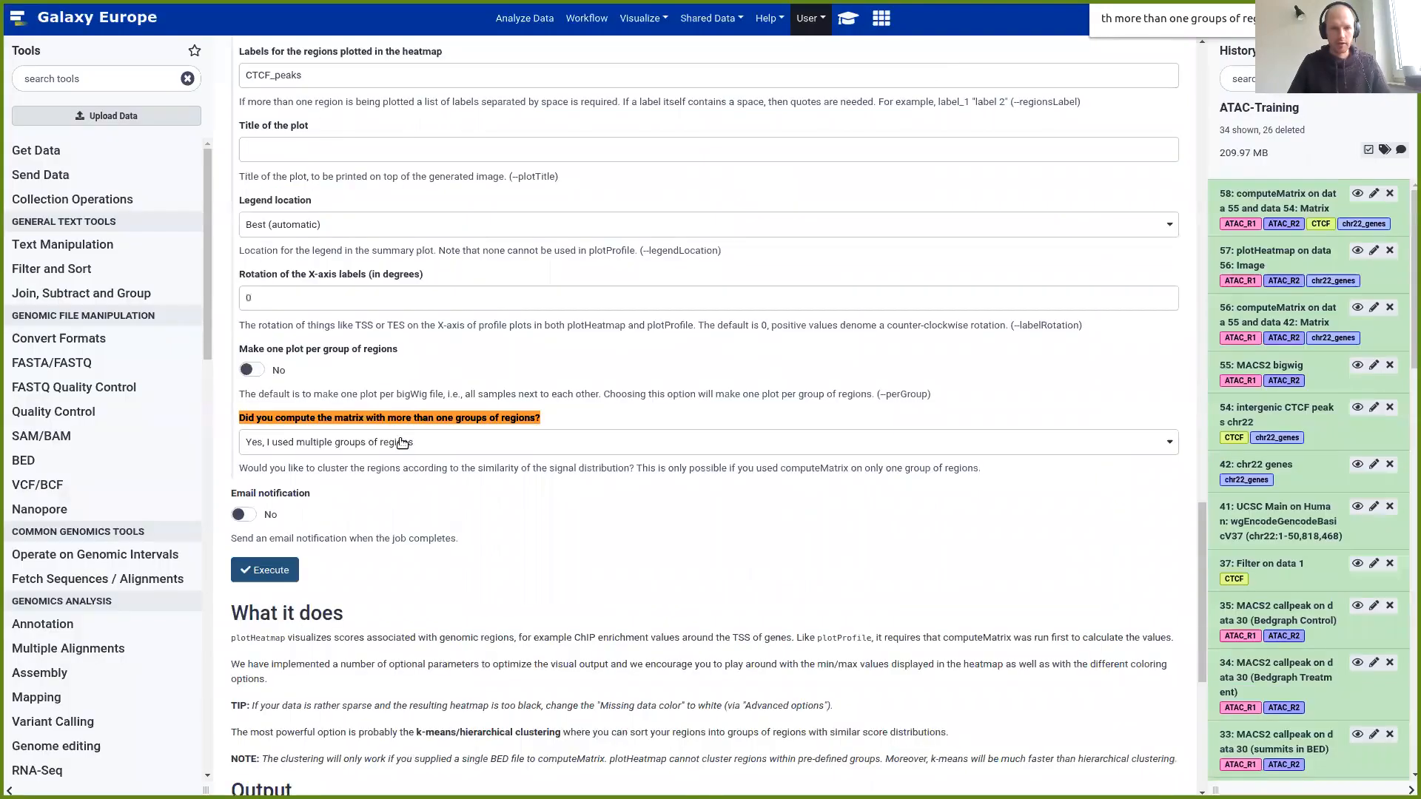
pyautogui.click(285, 575)
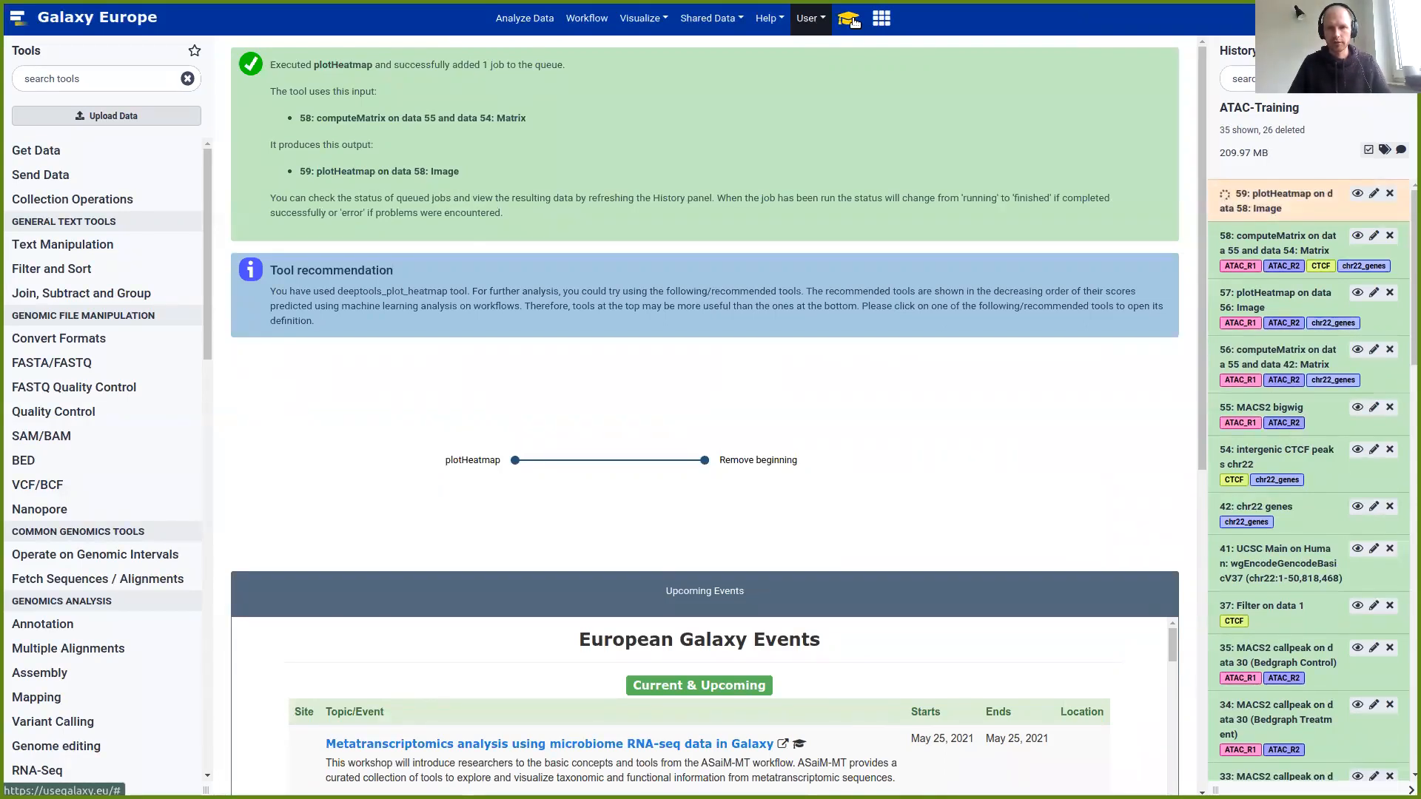
# Look at the tutorial's expected plotHeatmap results for the CTCF peaks
pyautogui.click(853, 22)
pyautogui.scroll(-3, 755, 233)
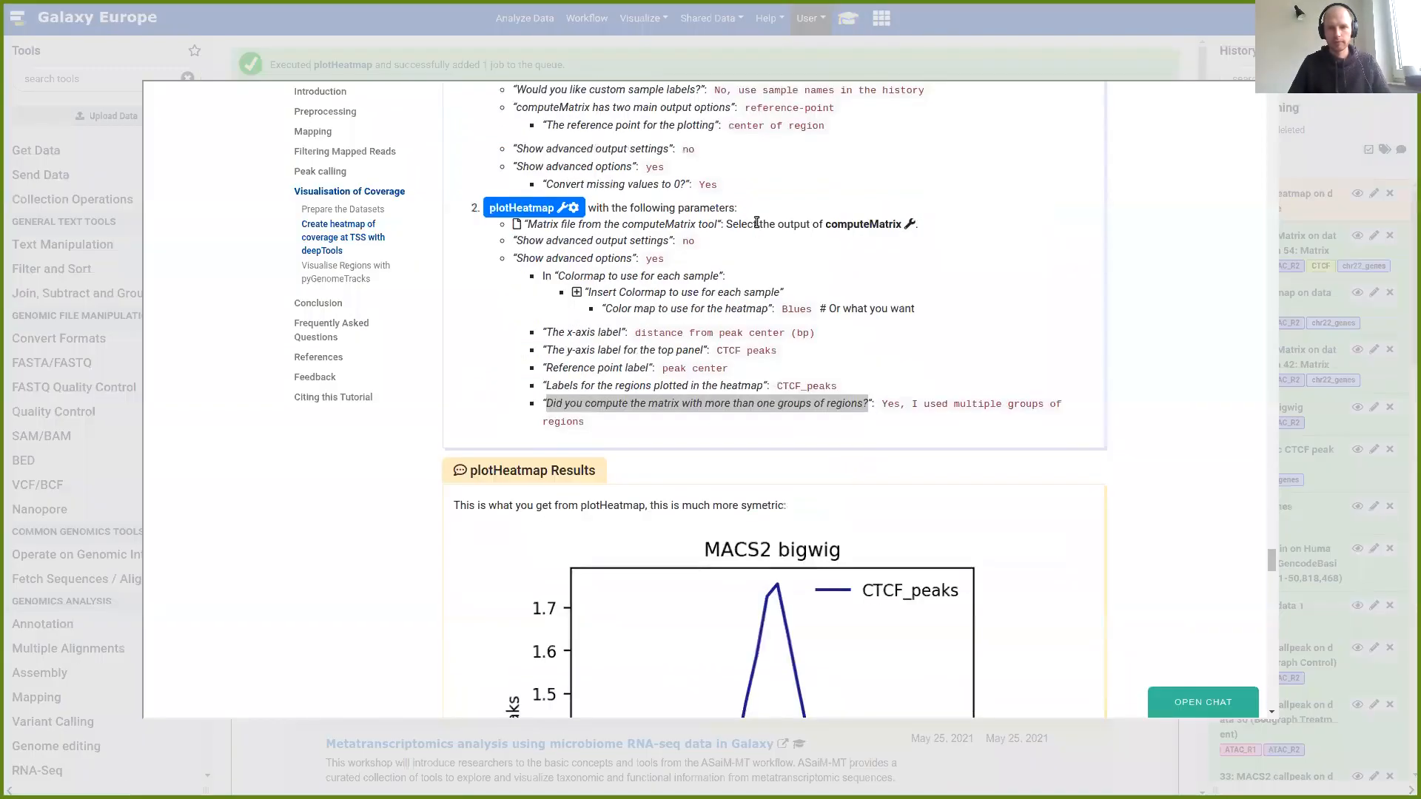
pyautogui.click(1313, 157)
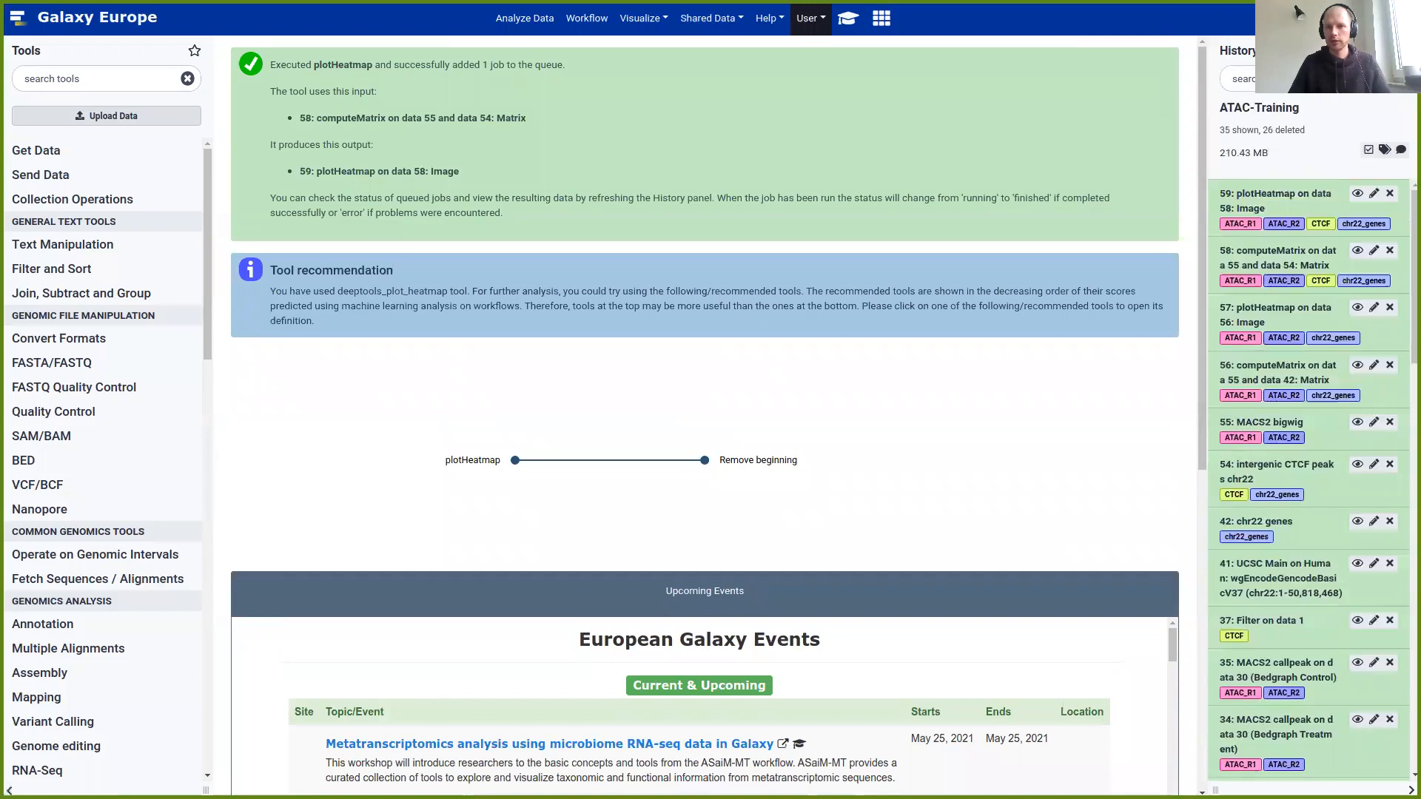
# View the new plotHeatmap image and examine its summary profile, heatmap, color scale and axis labels around the CTCF peak center
pyautogui.click(1358, 195)
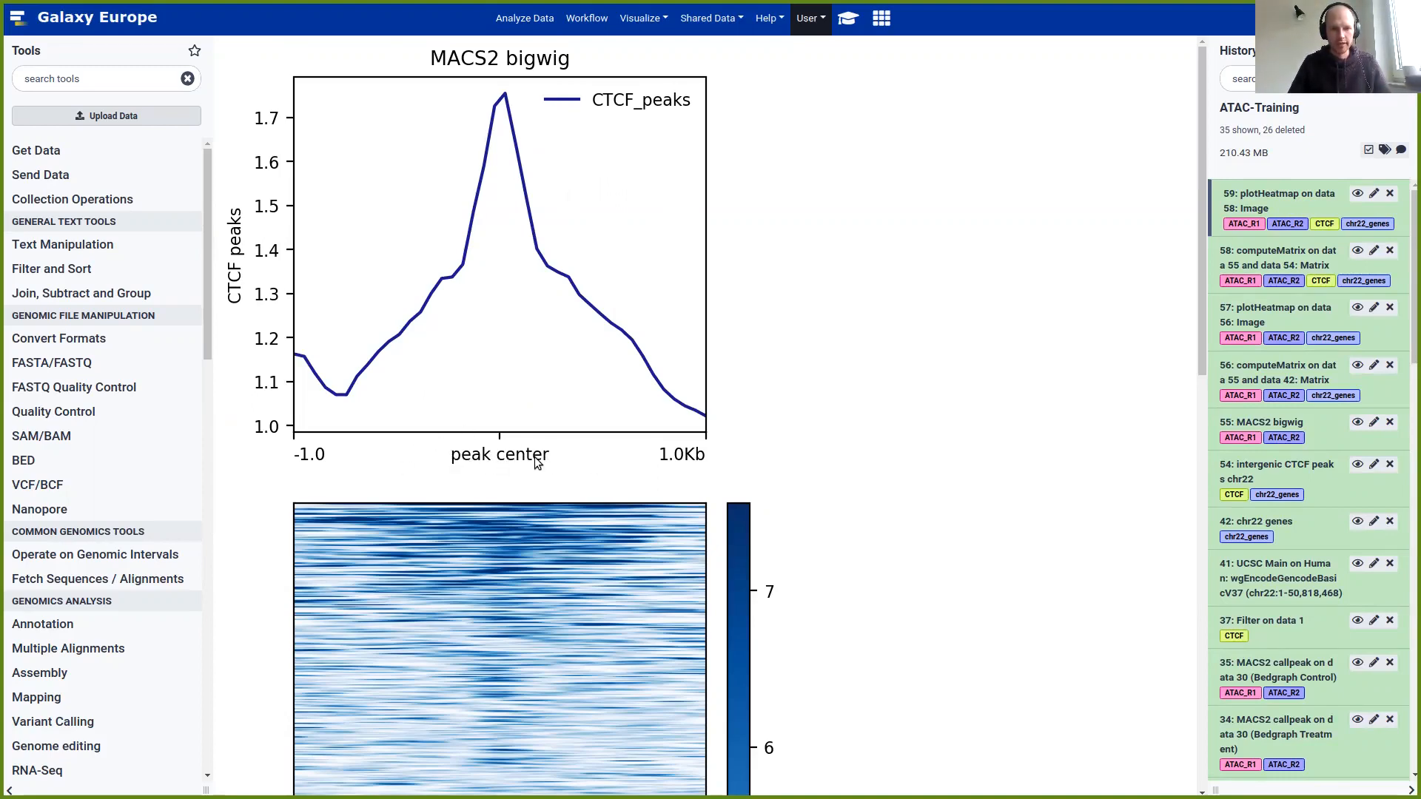
pyautogui.scroll(-3, 414, 244)
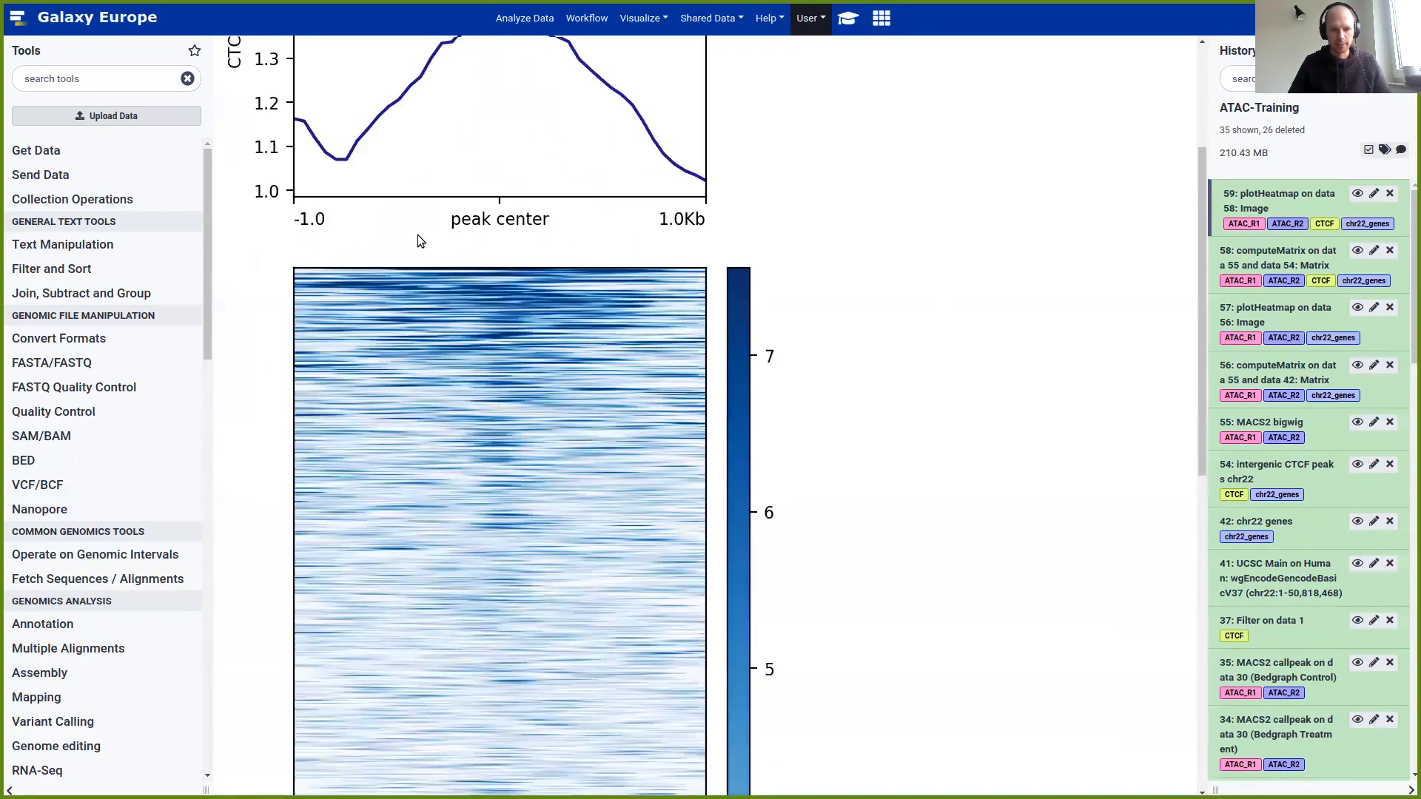
pyautogui.scroll(-9, 419, 240)
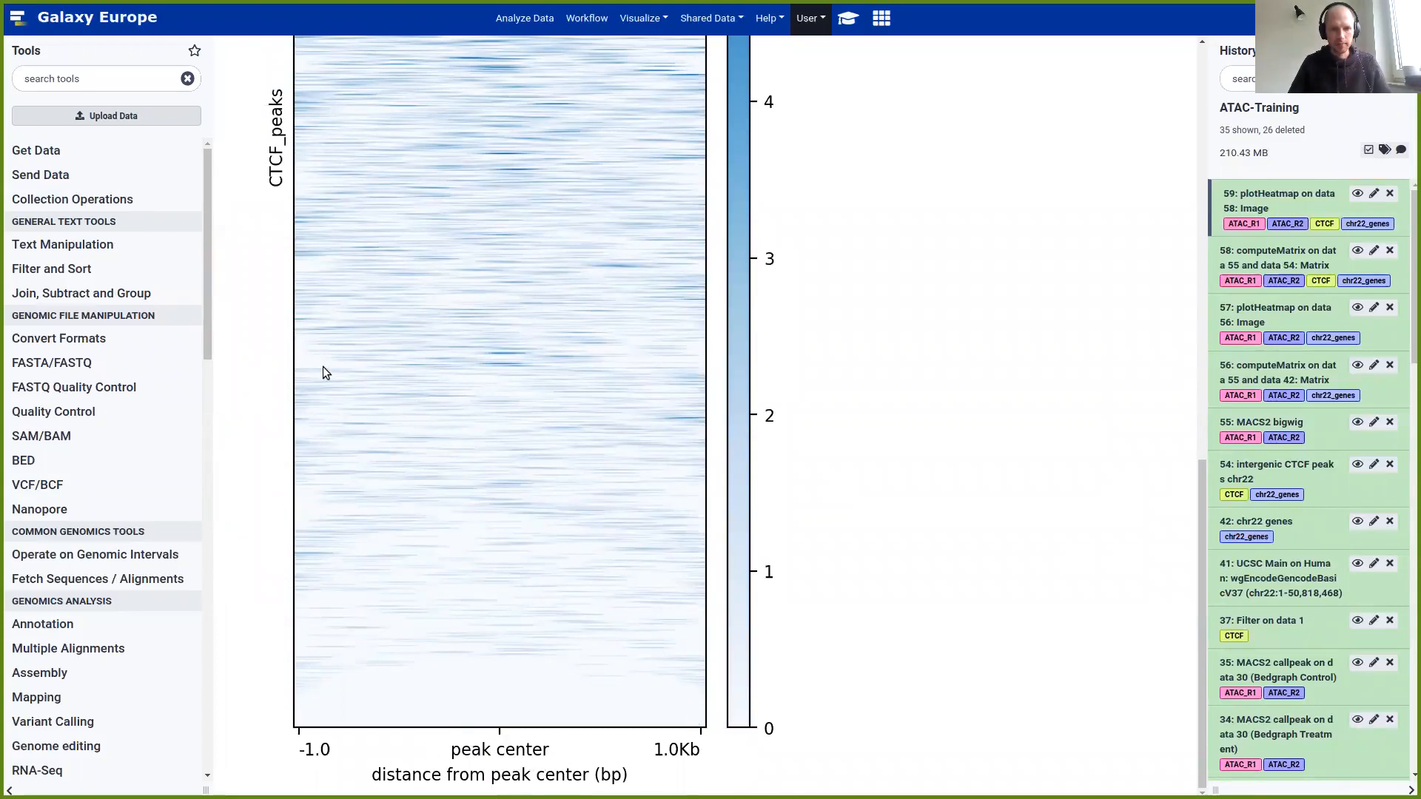
pyautogui.scroll(3, 455, 444)
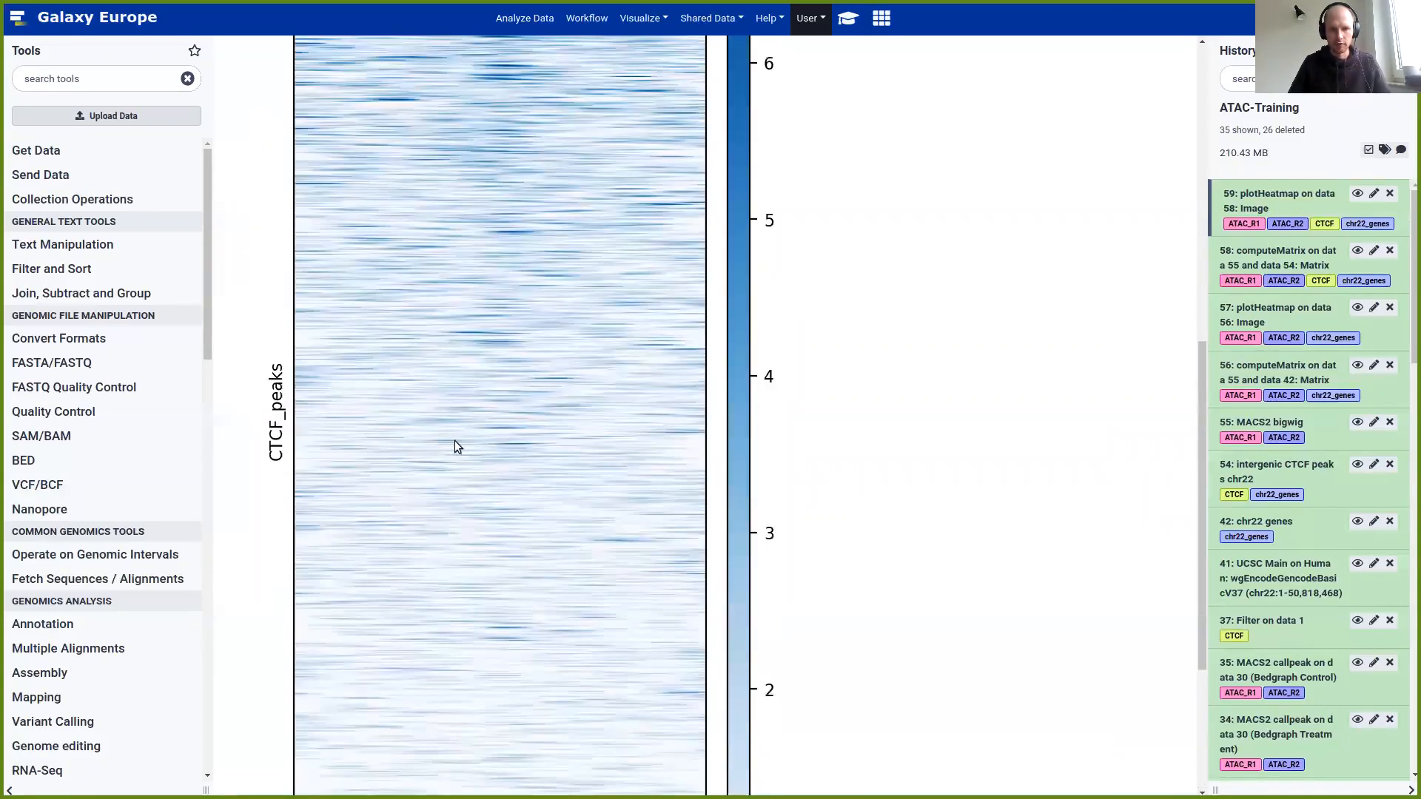
pyautogui.scroll(4, 663, 267)
pyautogui.scroll(3, 700, 219)
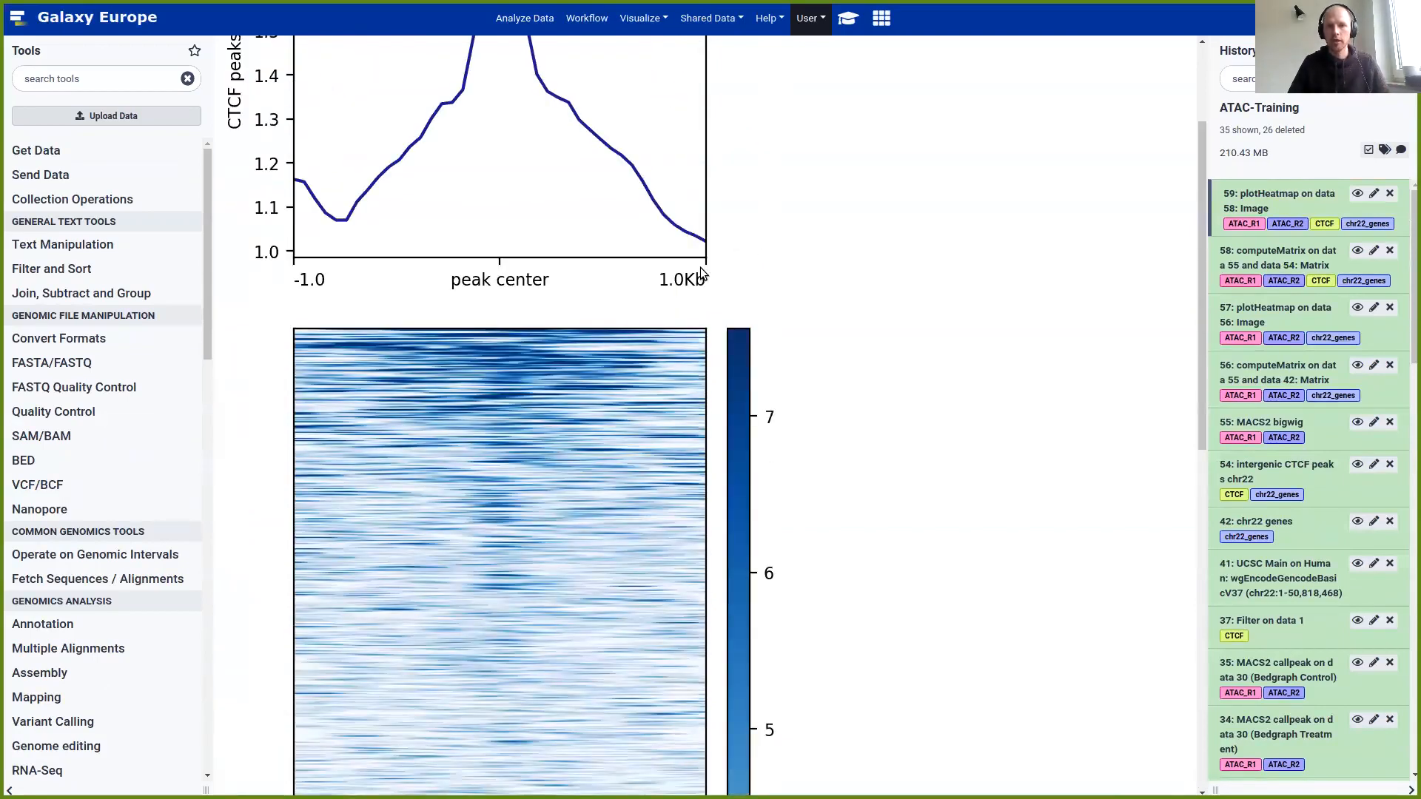
pyautogui.scroll(-7, 662, 308)
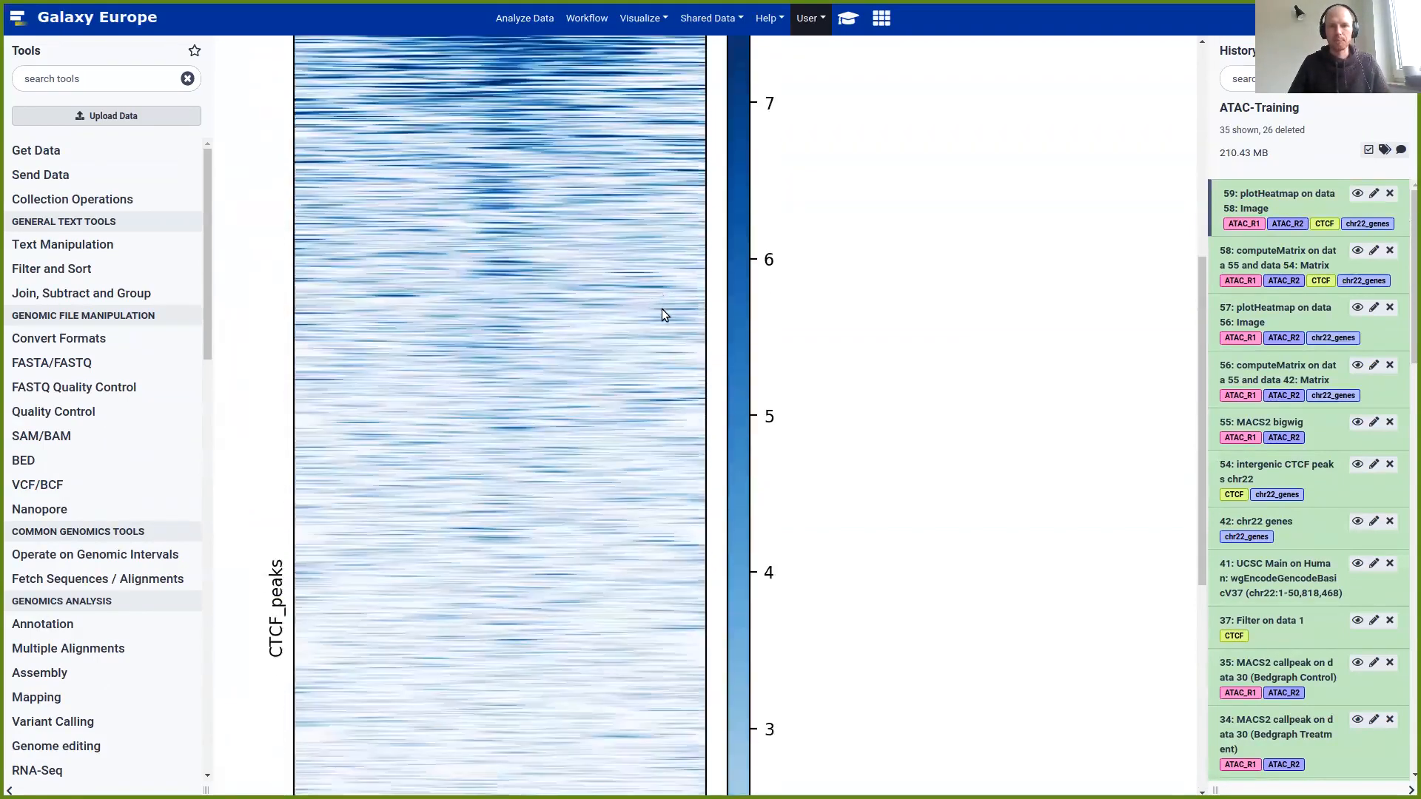
pyautogui.scroll(1, 669, 308)
pyautogui.scroll(8, 674, 311)
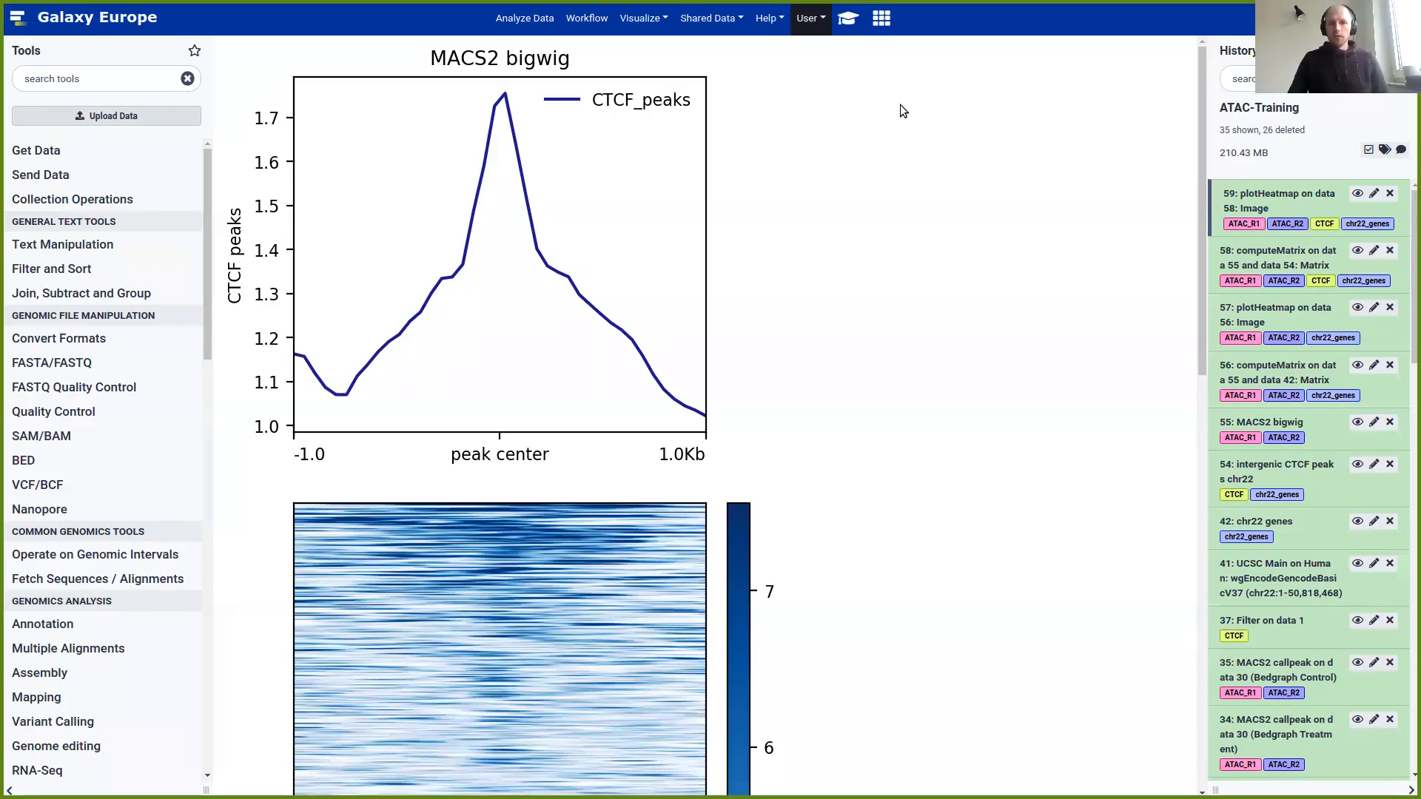
# Read the tutorial's "Visualise Regions with pyGenomeTracks" section and open the pyGenomeTracks tool from it
pyautogui.click(848, 20)
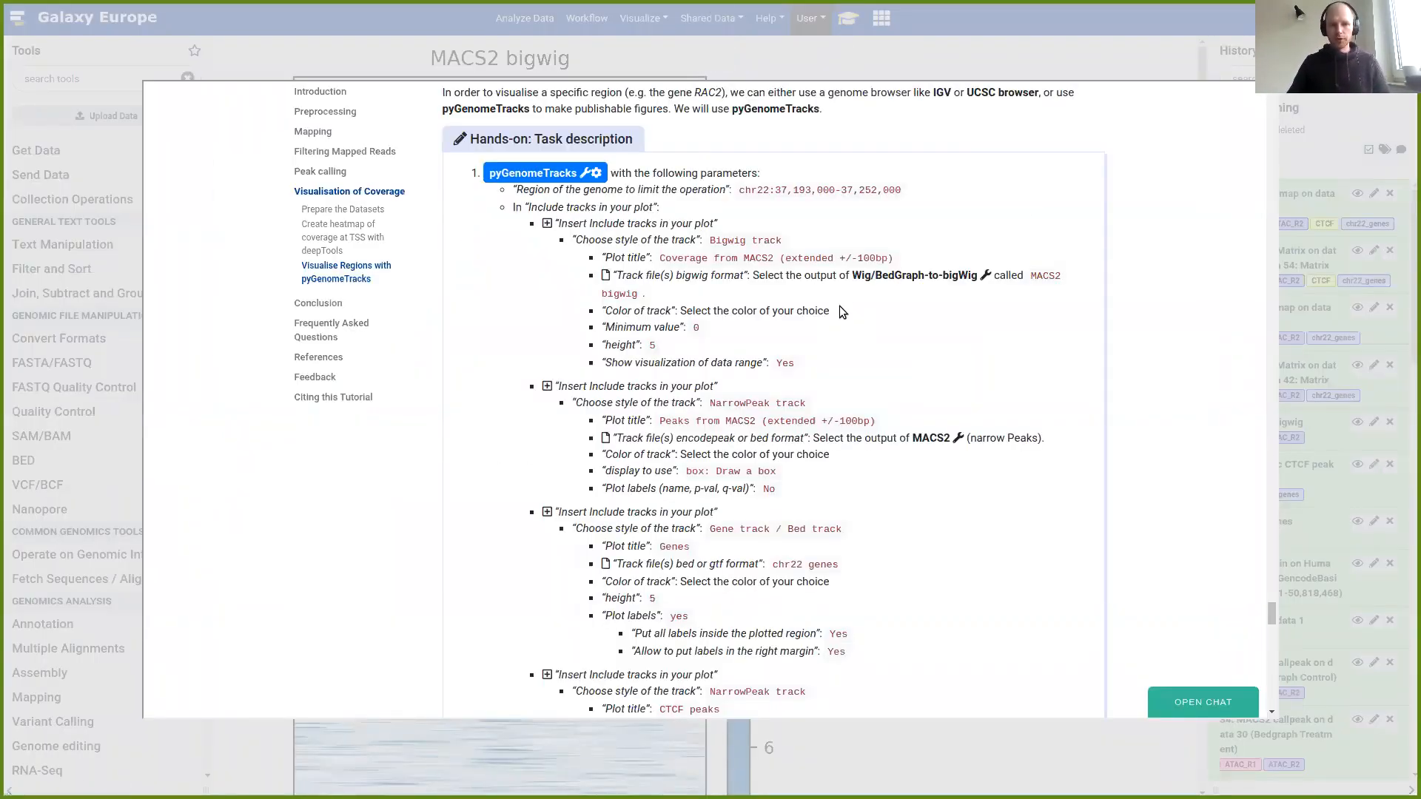
pyautogui.scroll(1, 842, 300)
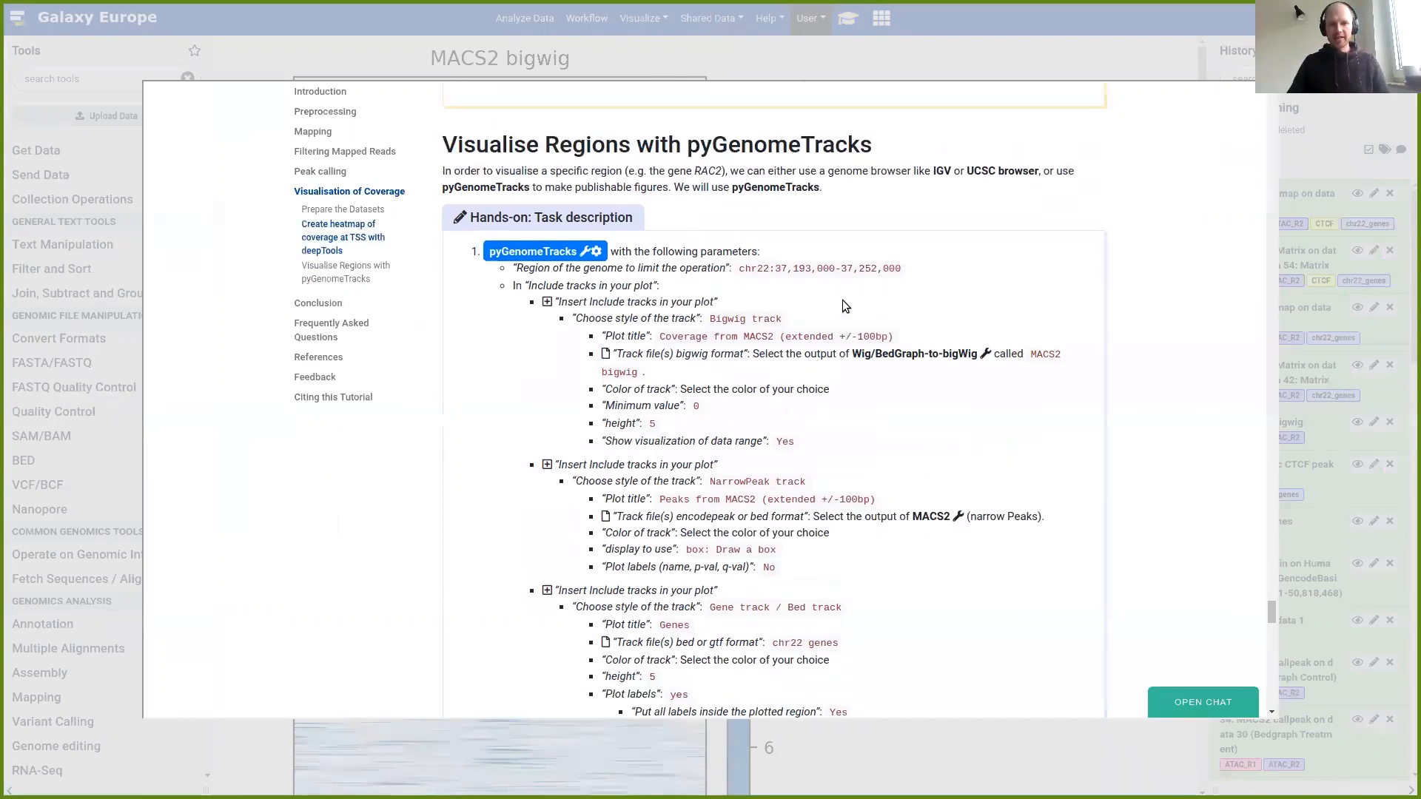
pyautogui.scroll(-1, 841, 300)
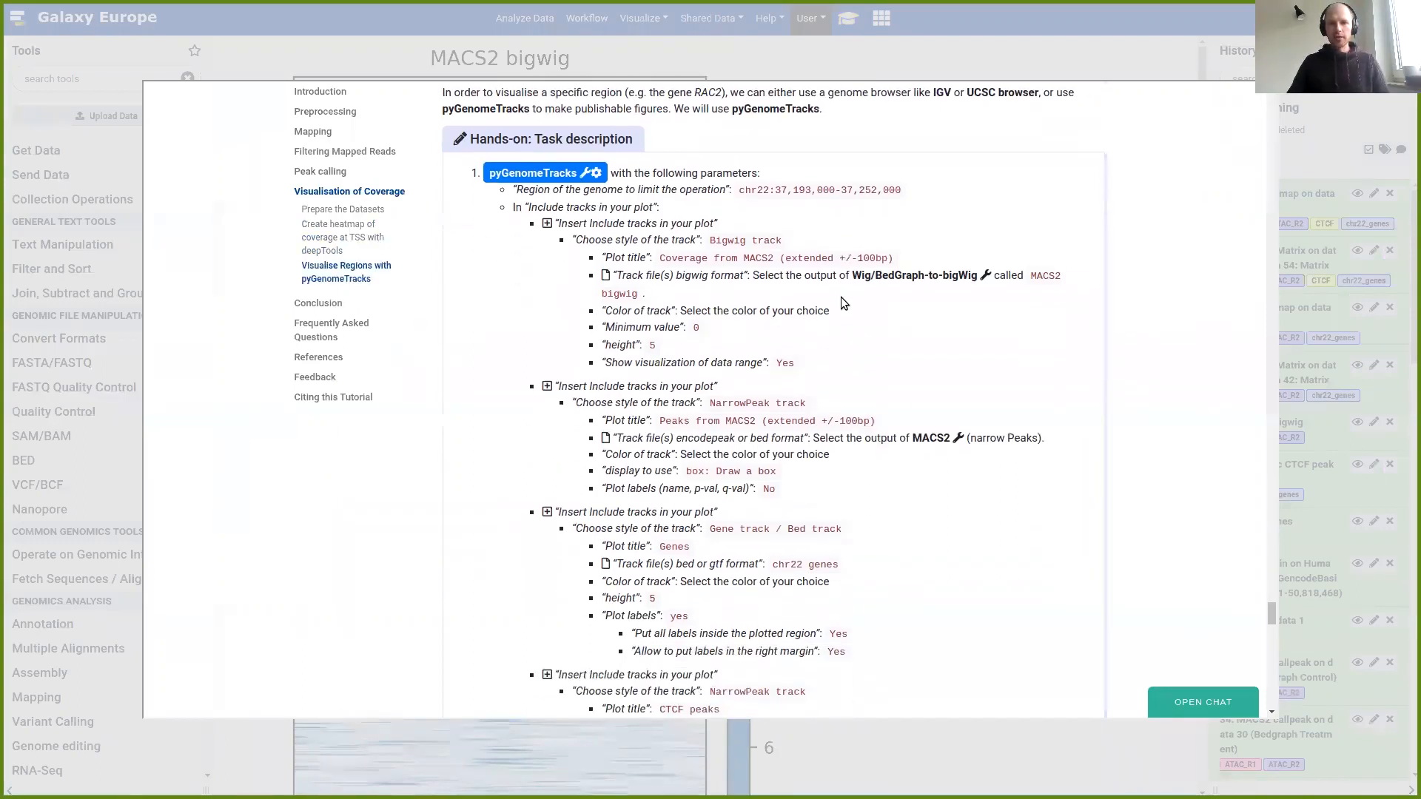
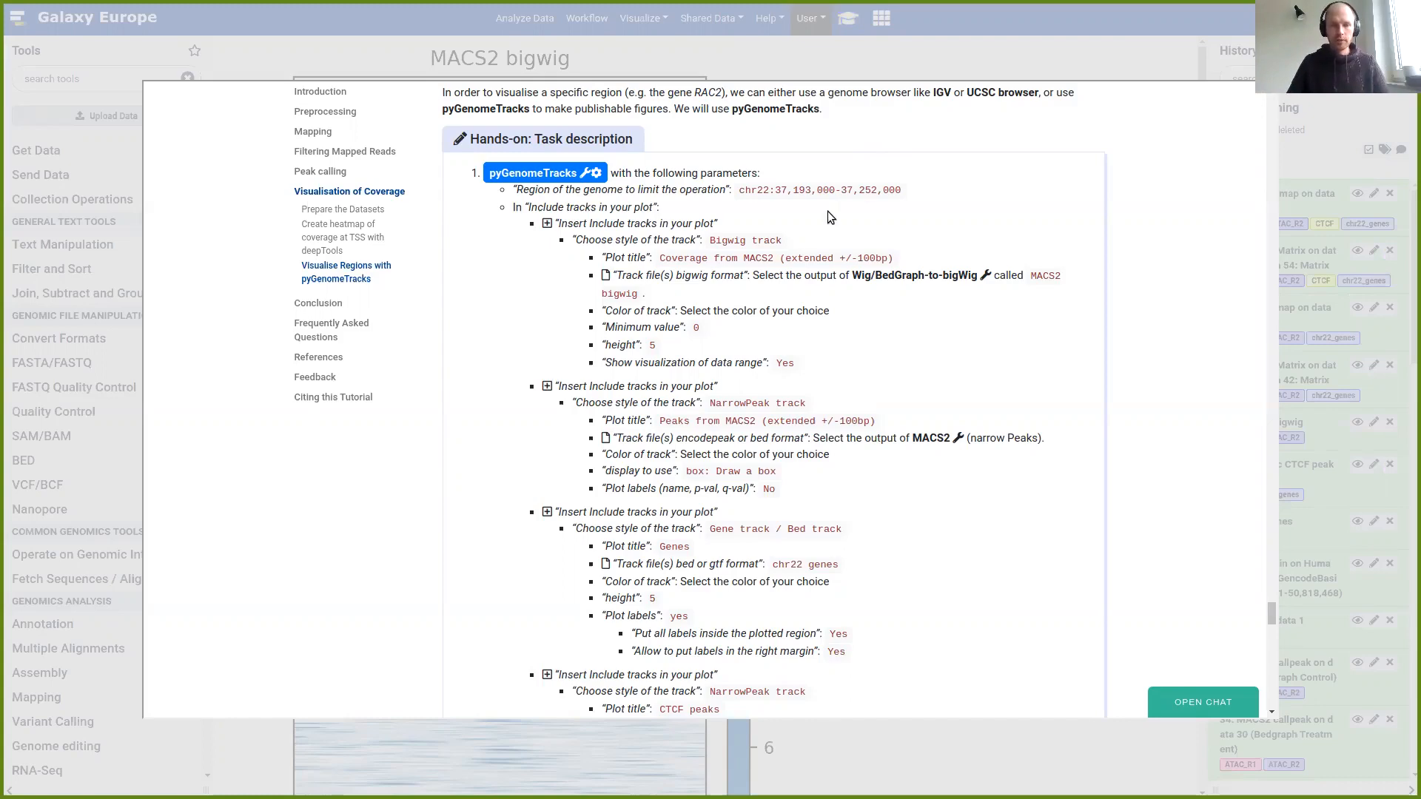
pyautogui.click(543, 176)
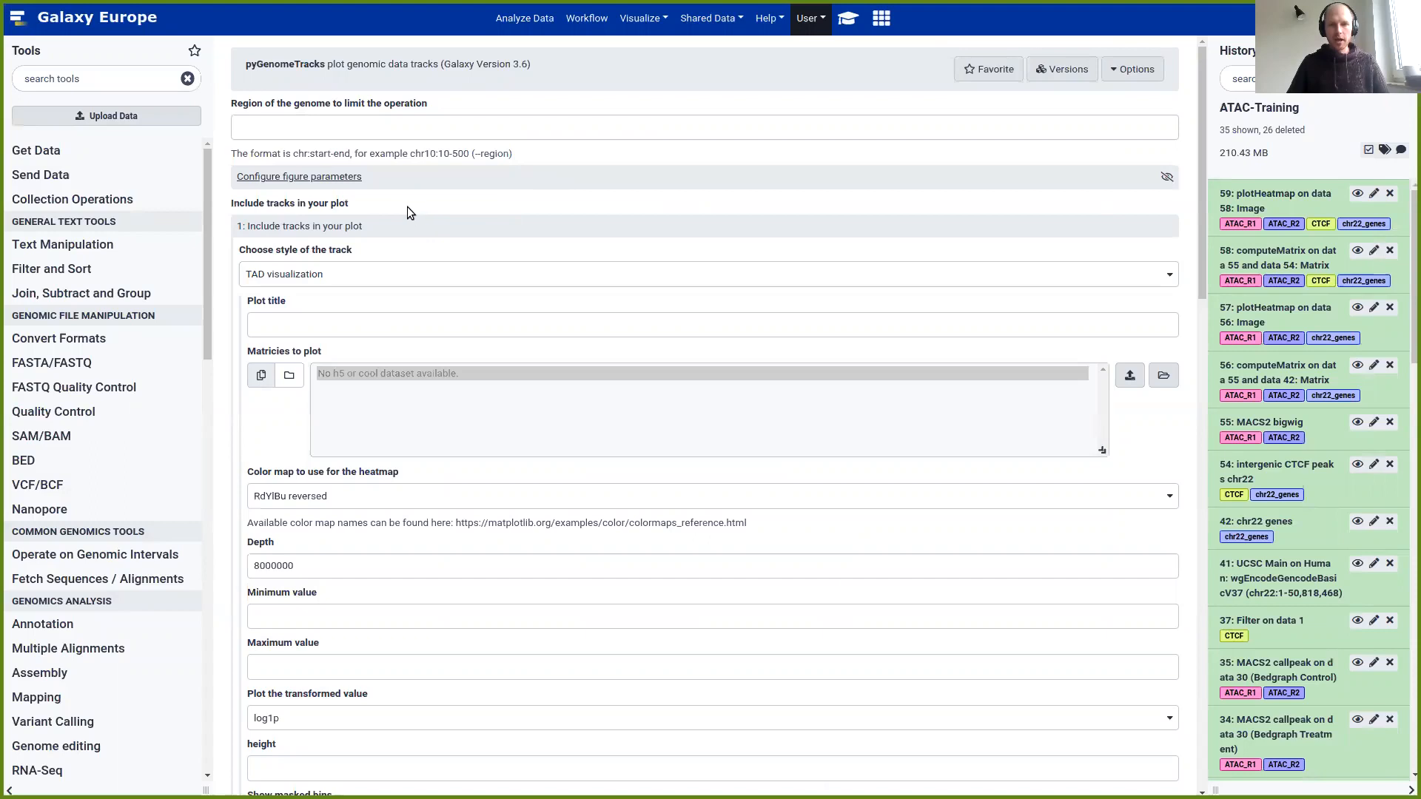
pyautogui.scroll(-1, 407, 208)
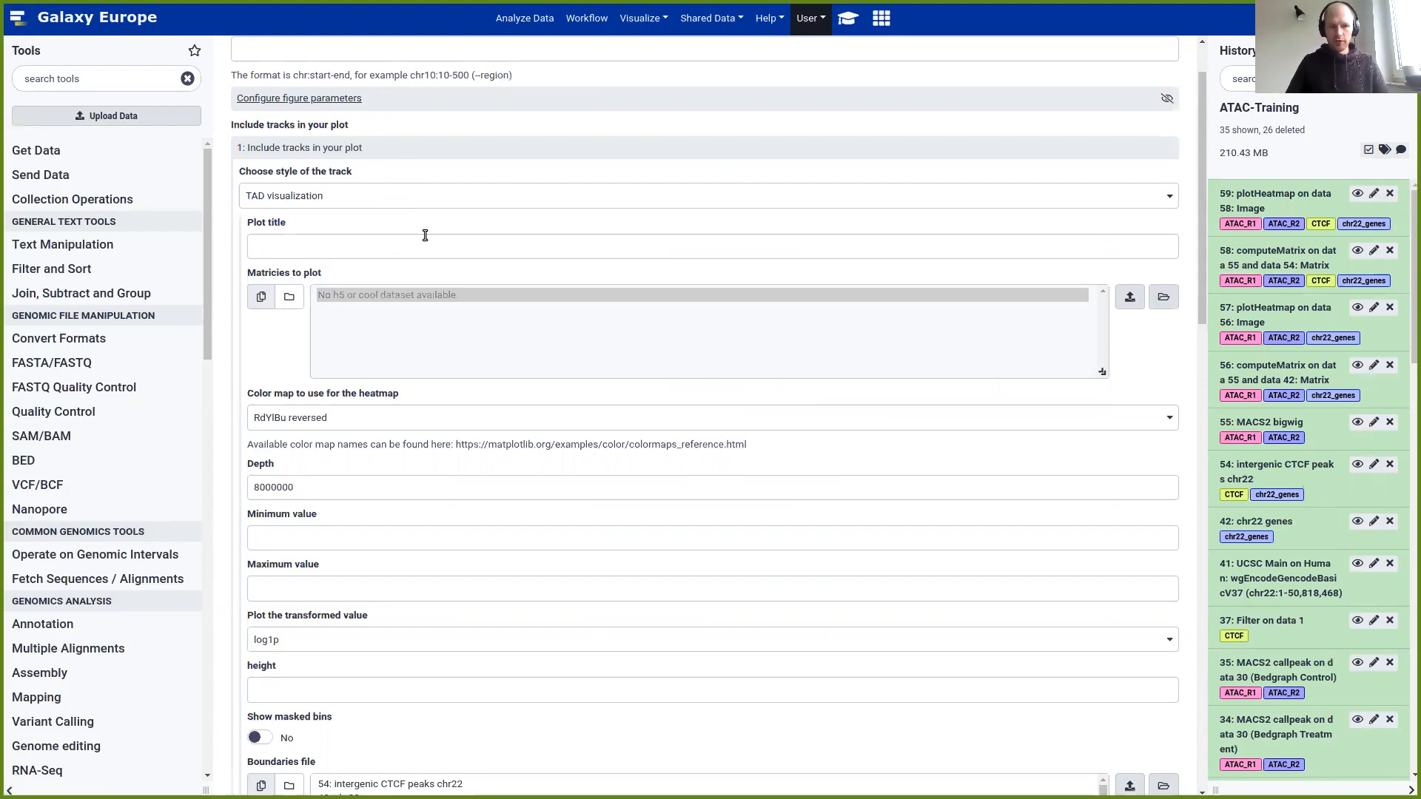
# Copy the region chr22:37,193,000-37,252,000 from the tutorial into the pyGenomeTracks region of the genome to limit the operation
pyautogui.click(847, 20)
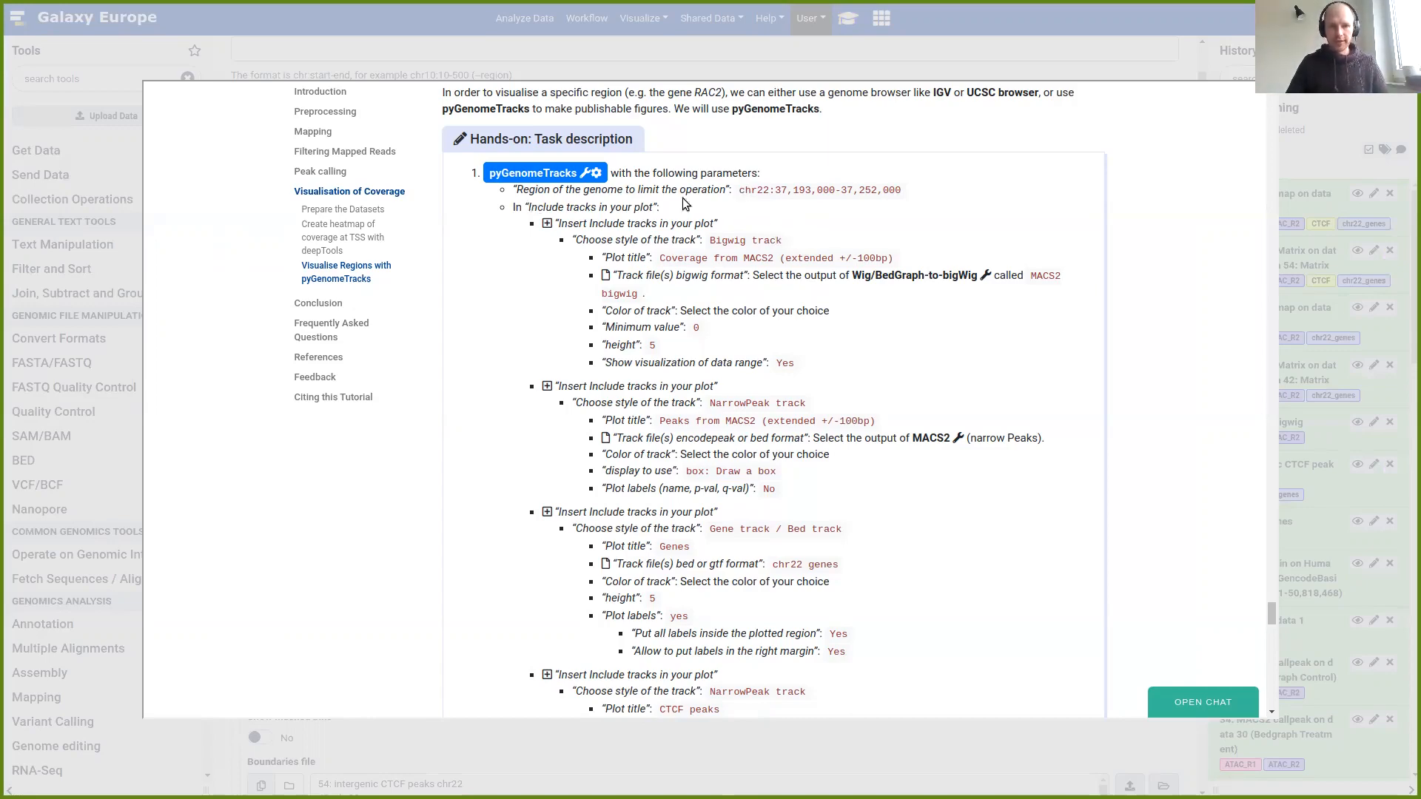
pyautogui.moveTo(740, 189); pyautogui.dragTo(899, 188)
pyautogui.hotkey('ctrl', 'c')
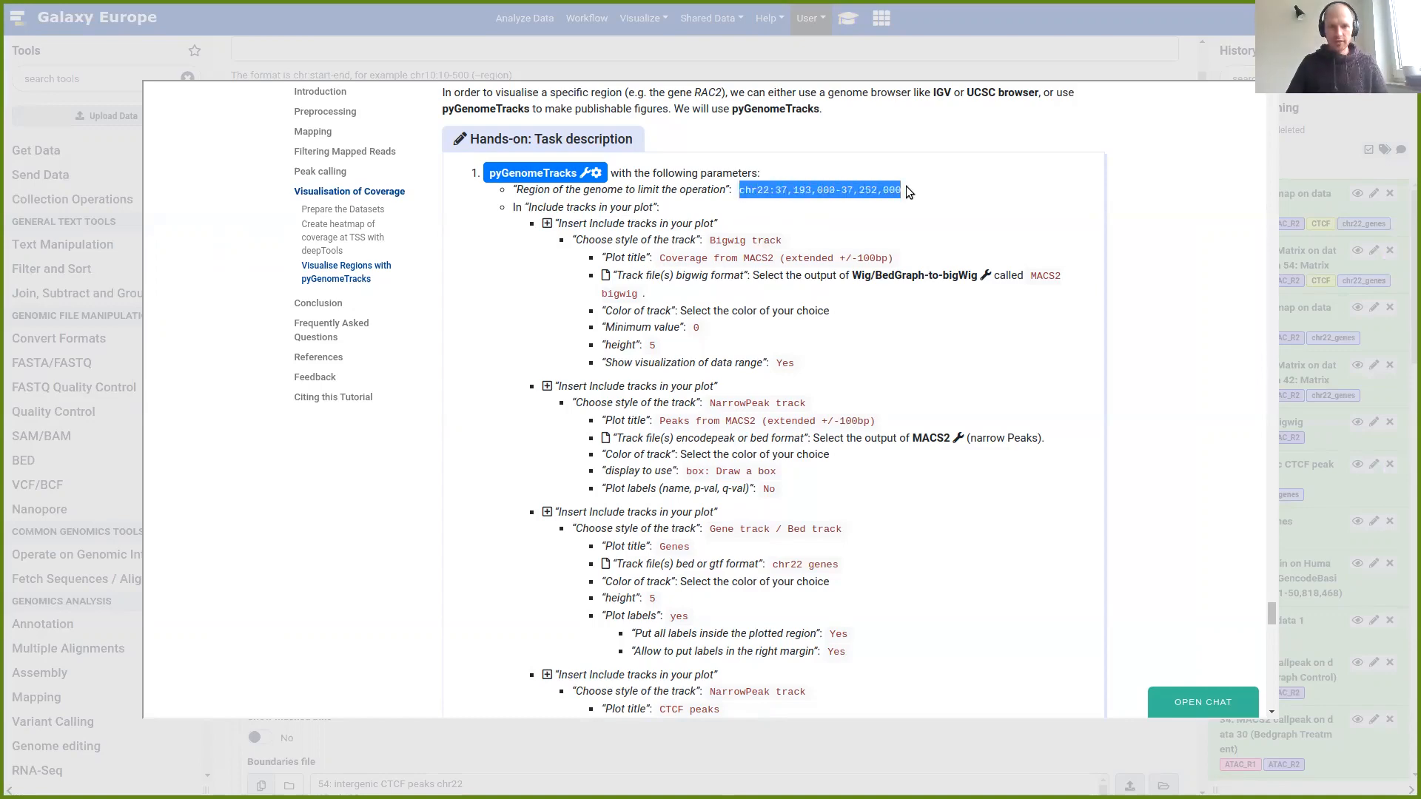
pyautogui.click(964, 57)
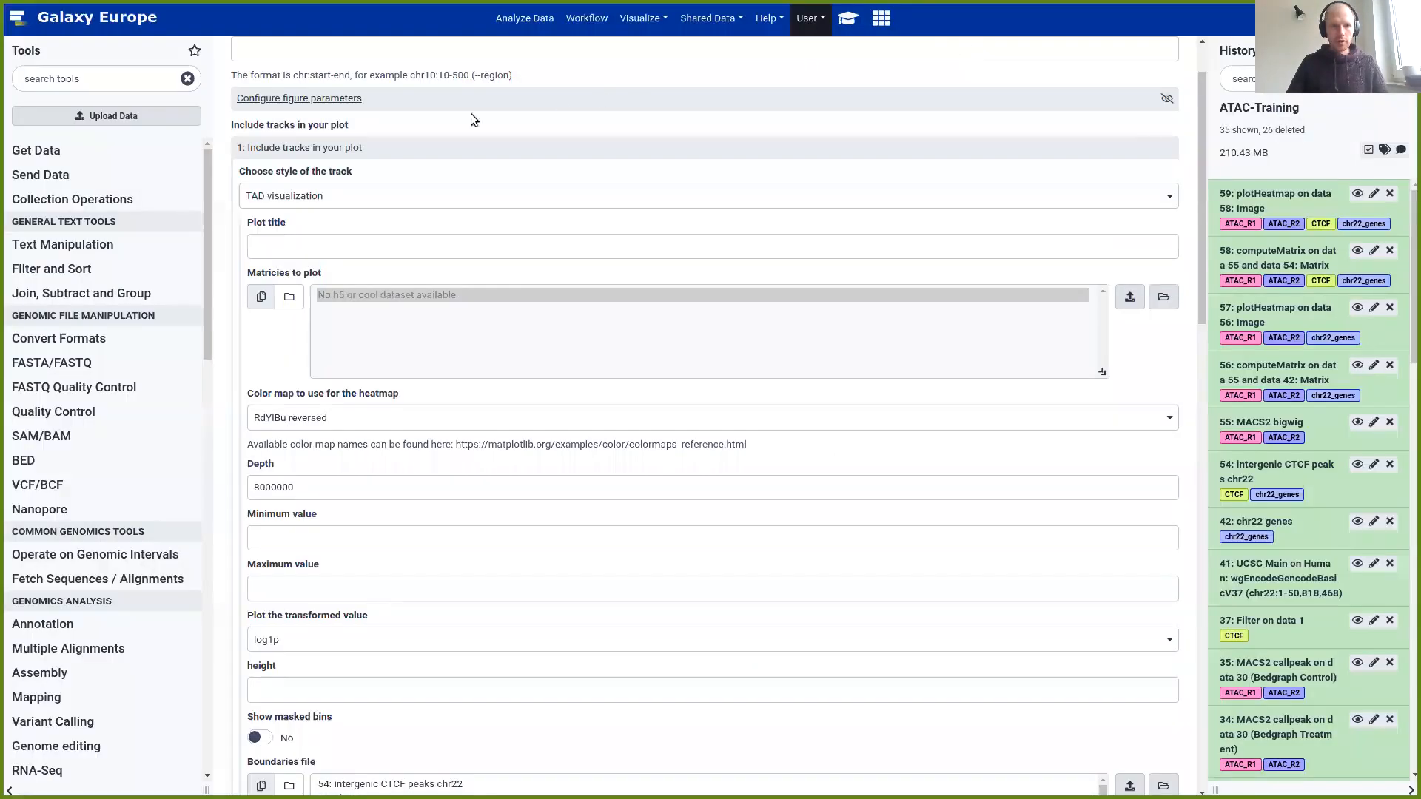
pyautogui.scroll(3, 350, 211)
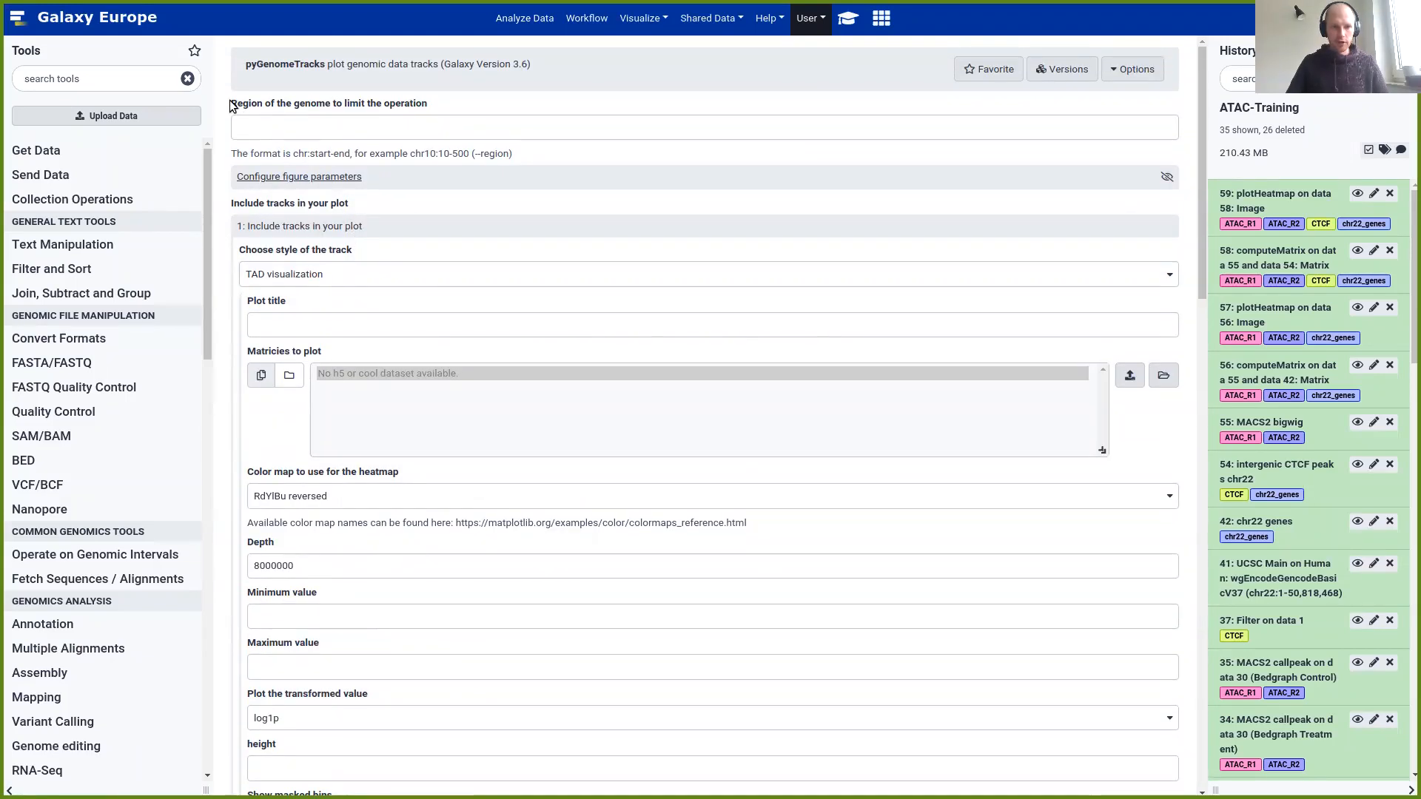
pyautogui.moveTo(231, 103); pyautogui.dragTo(476, 103)
pyautogui.click(326, 123)
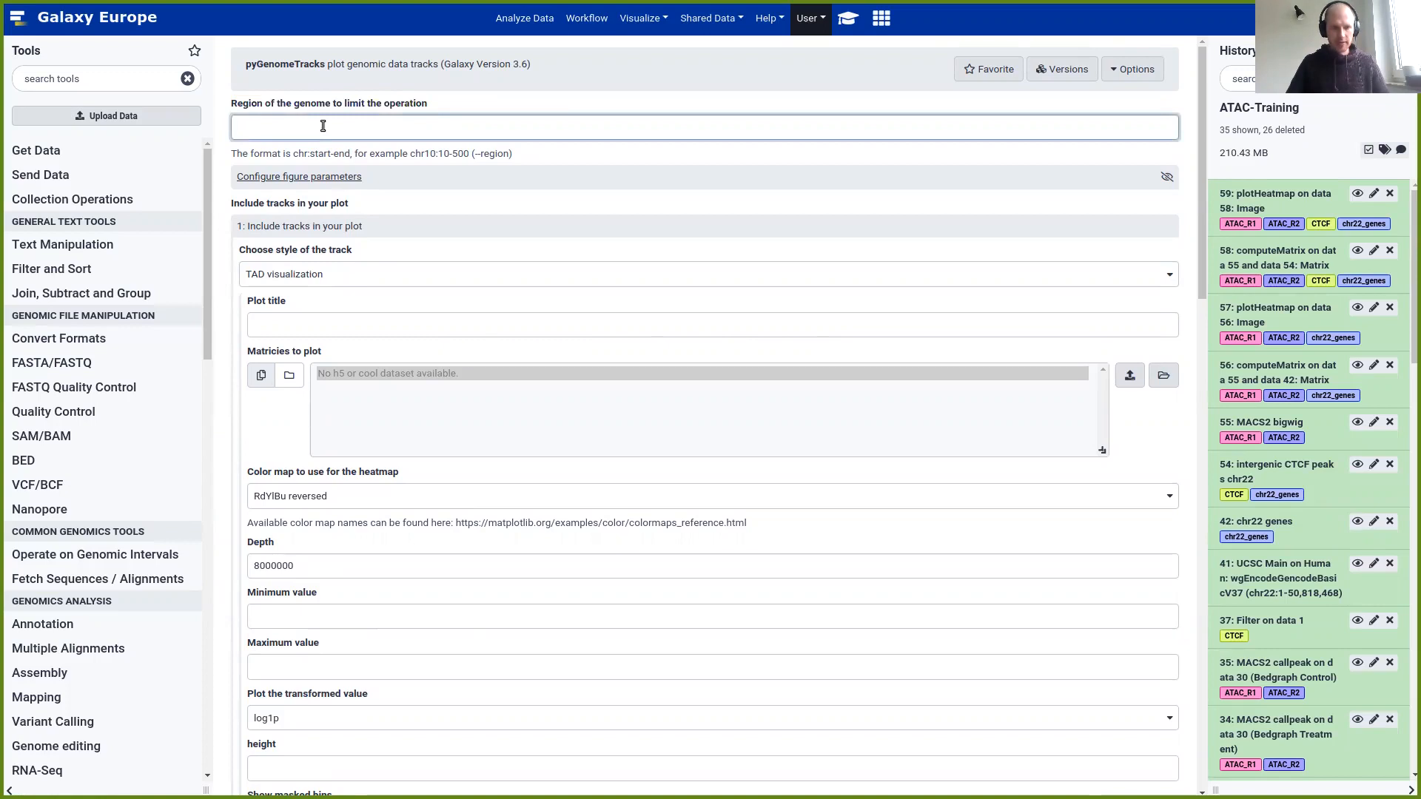
pyautogui.hotkey('ctrl', 'v')
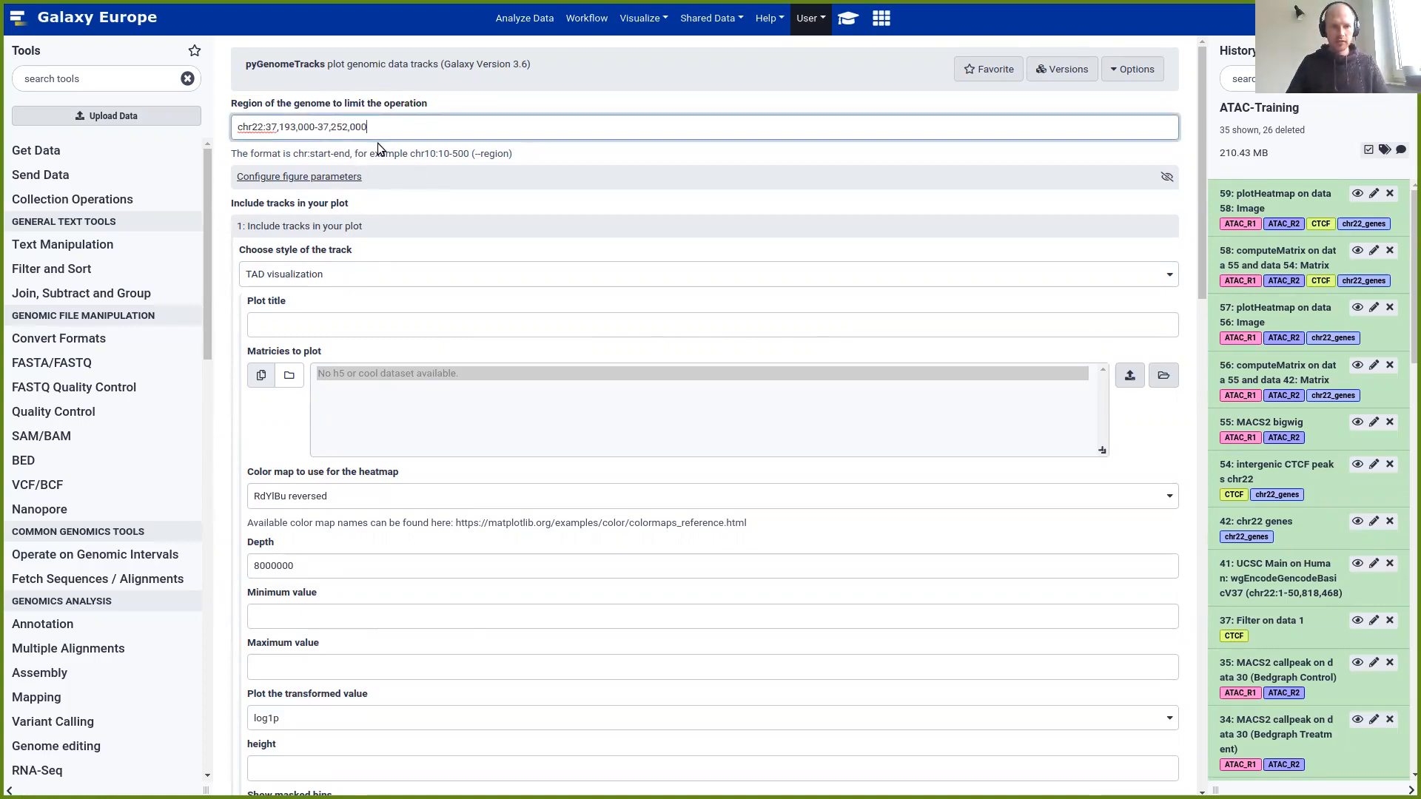
# Set the first included track's style to Bigwig track, as in the tutorial, with 55: MACS2 bigwig as its track file
pyautogui.click(853, 20)
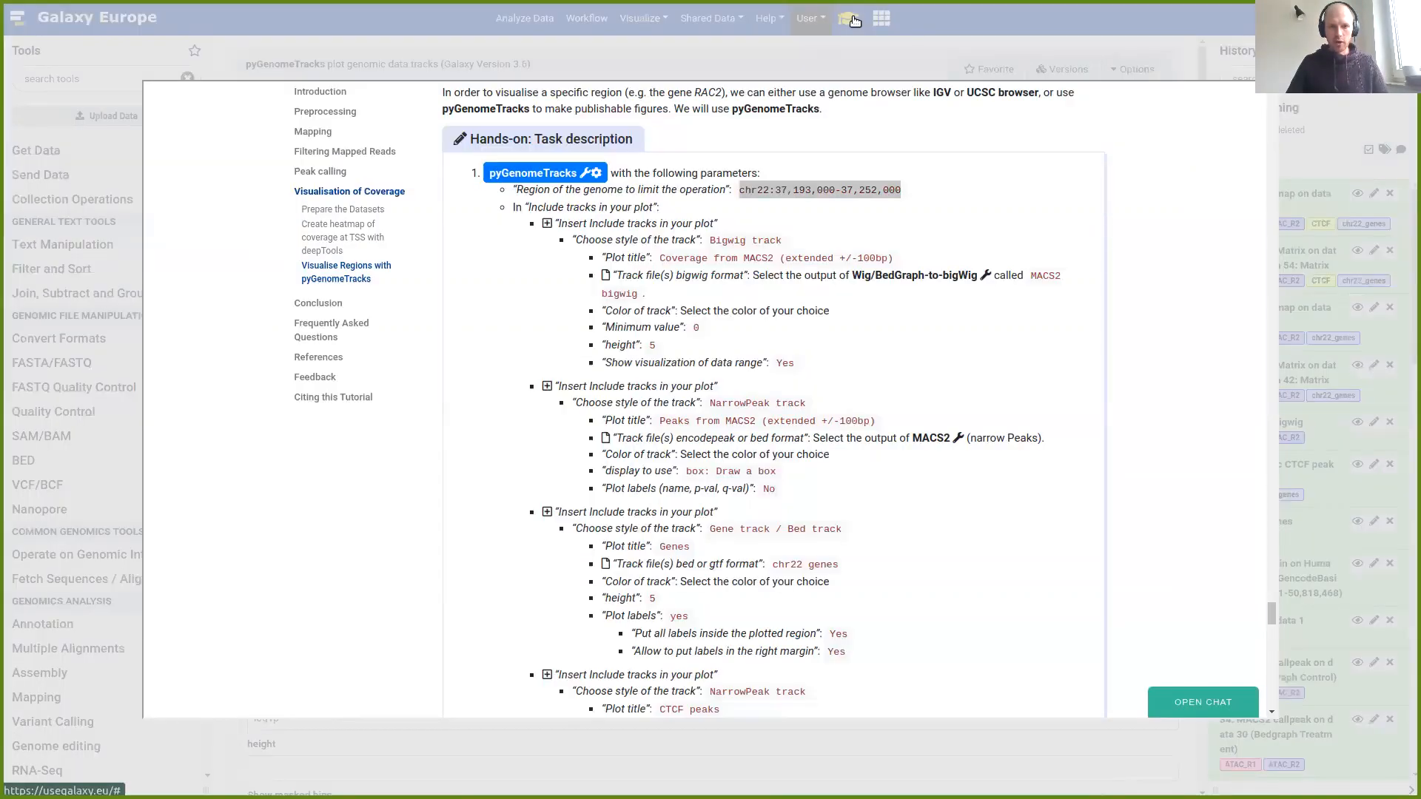
pyautogui.click(912, 51)
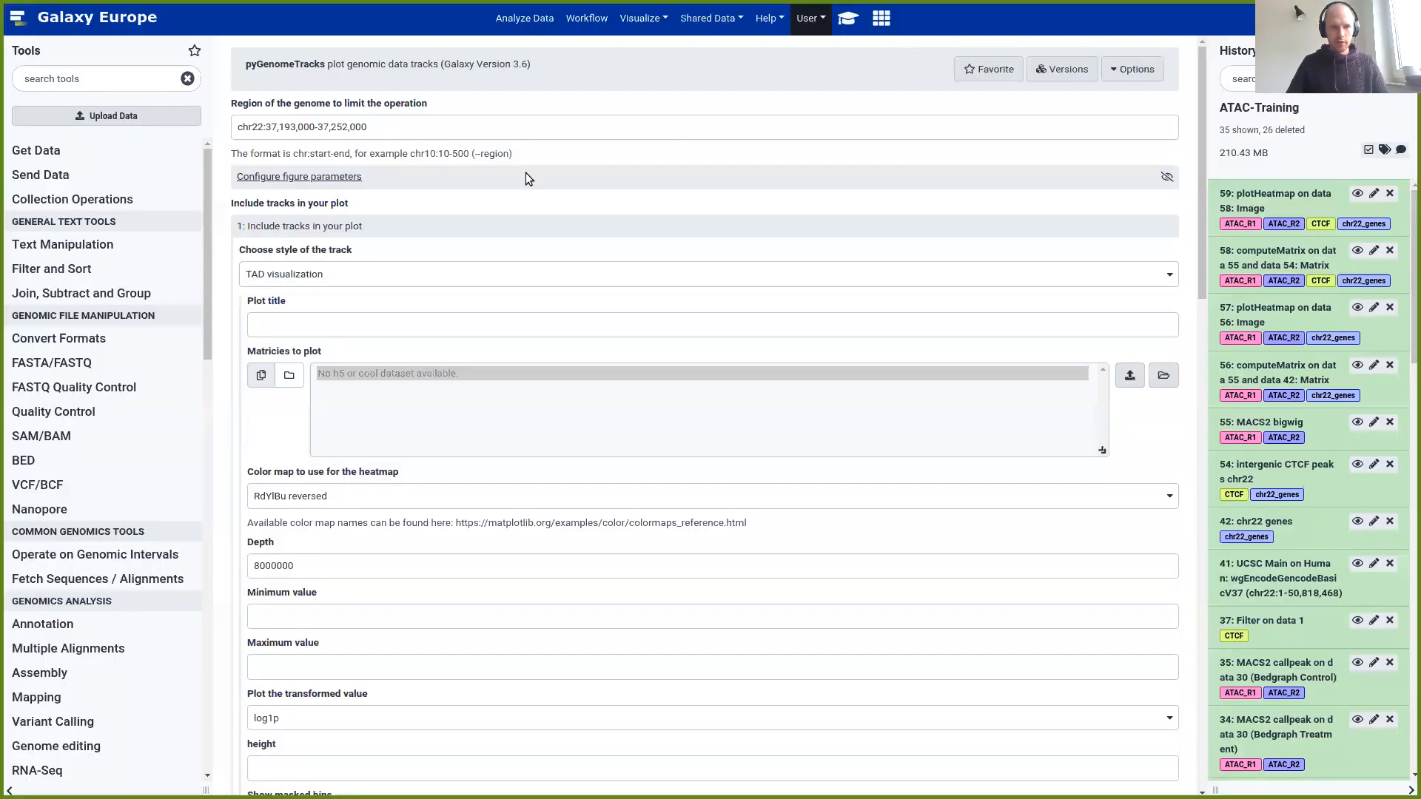
pyautogui.scroll(-2, 252, 248)
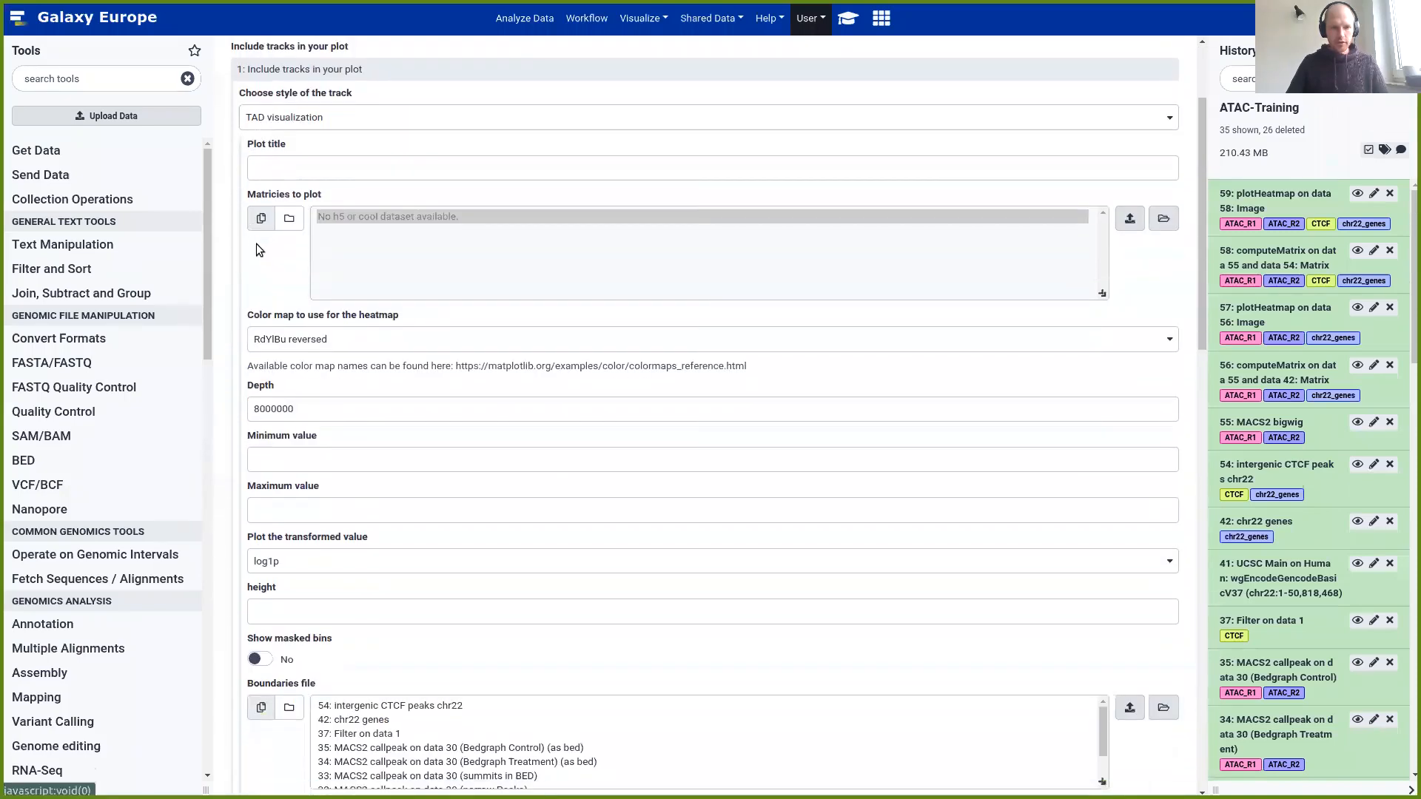
pyautogui.scroll(2, 288, 260)
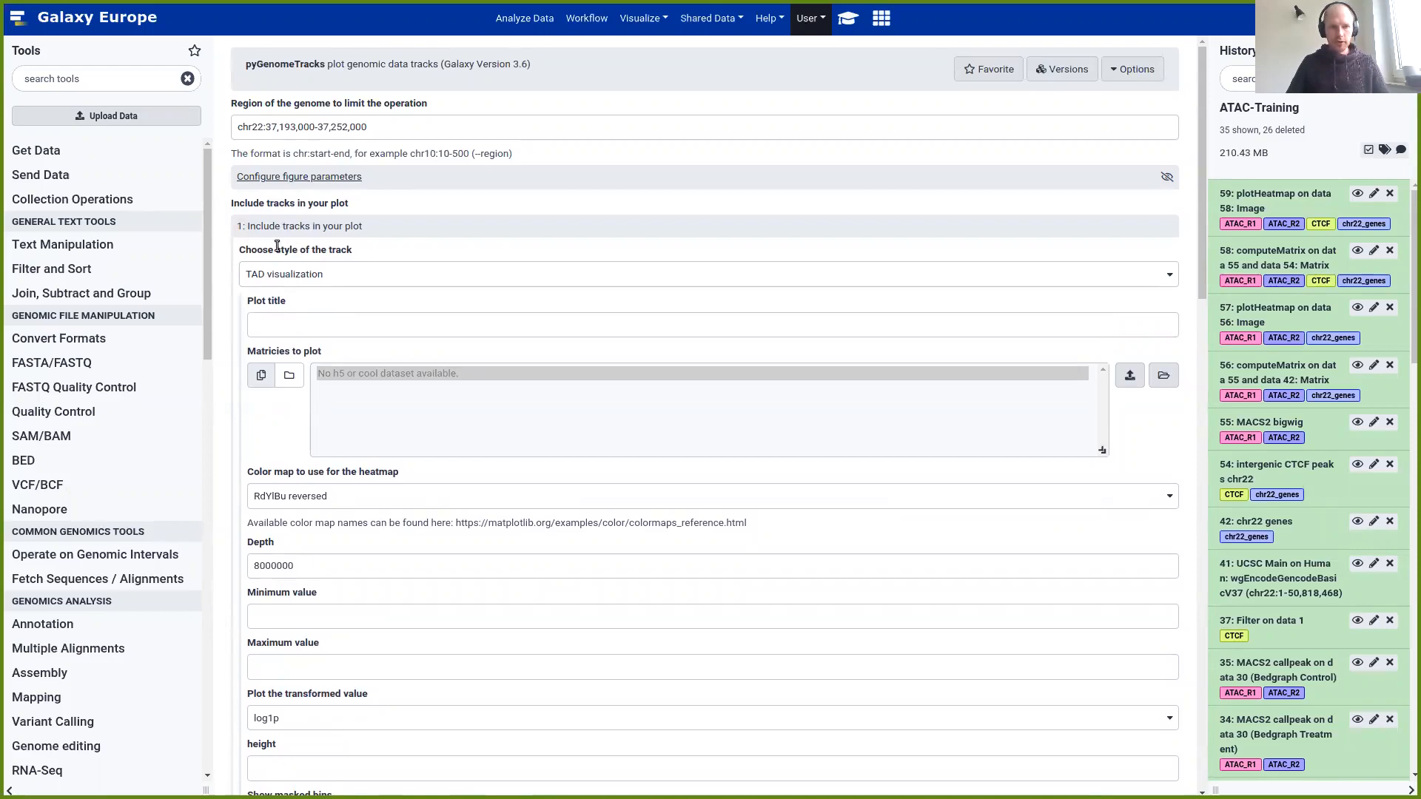
pyautogui.scroll(-2, 281, 222)
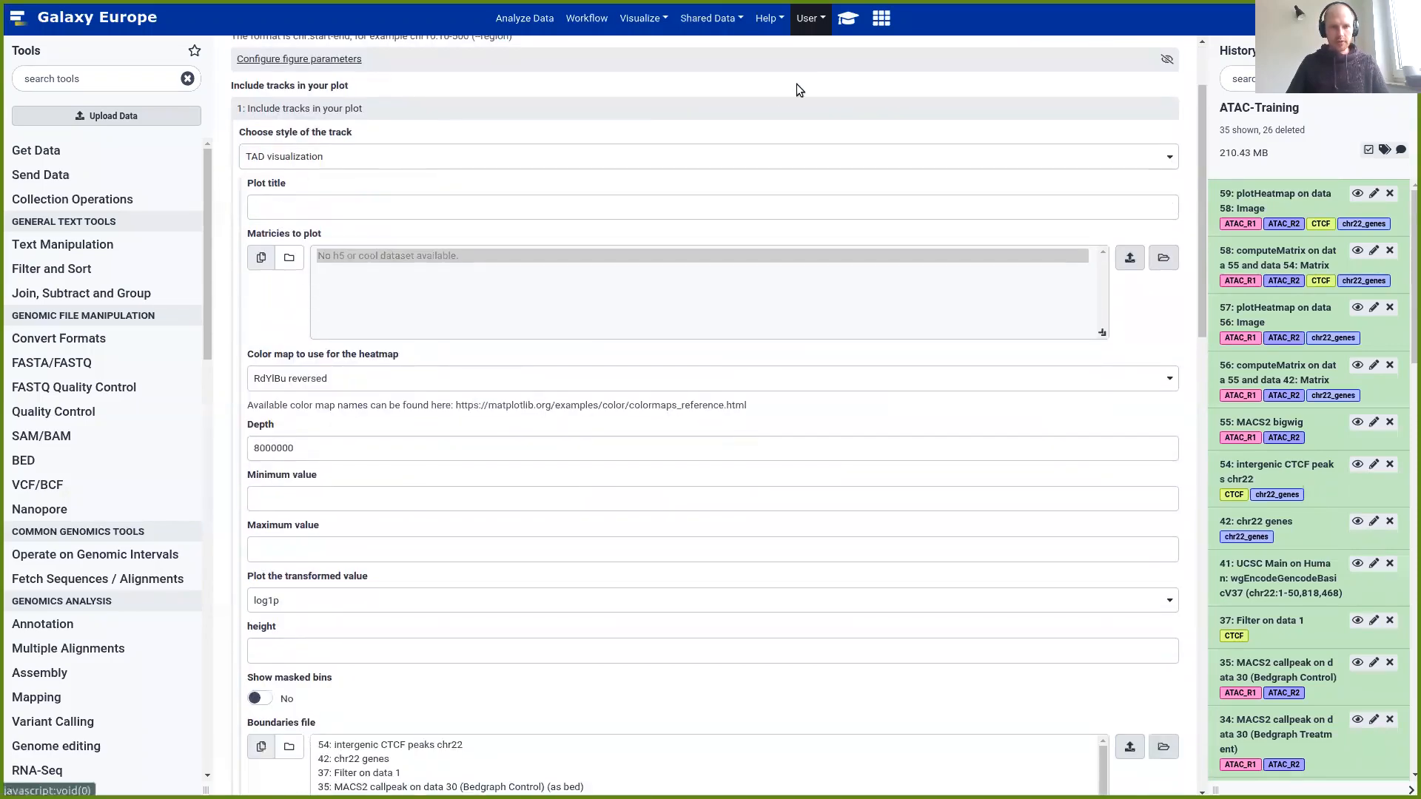
pyautogui.click(849, 19)
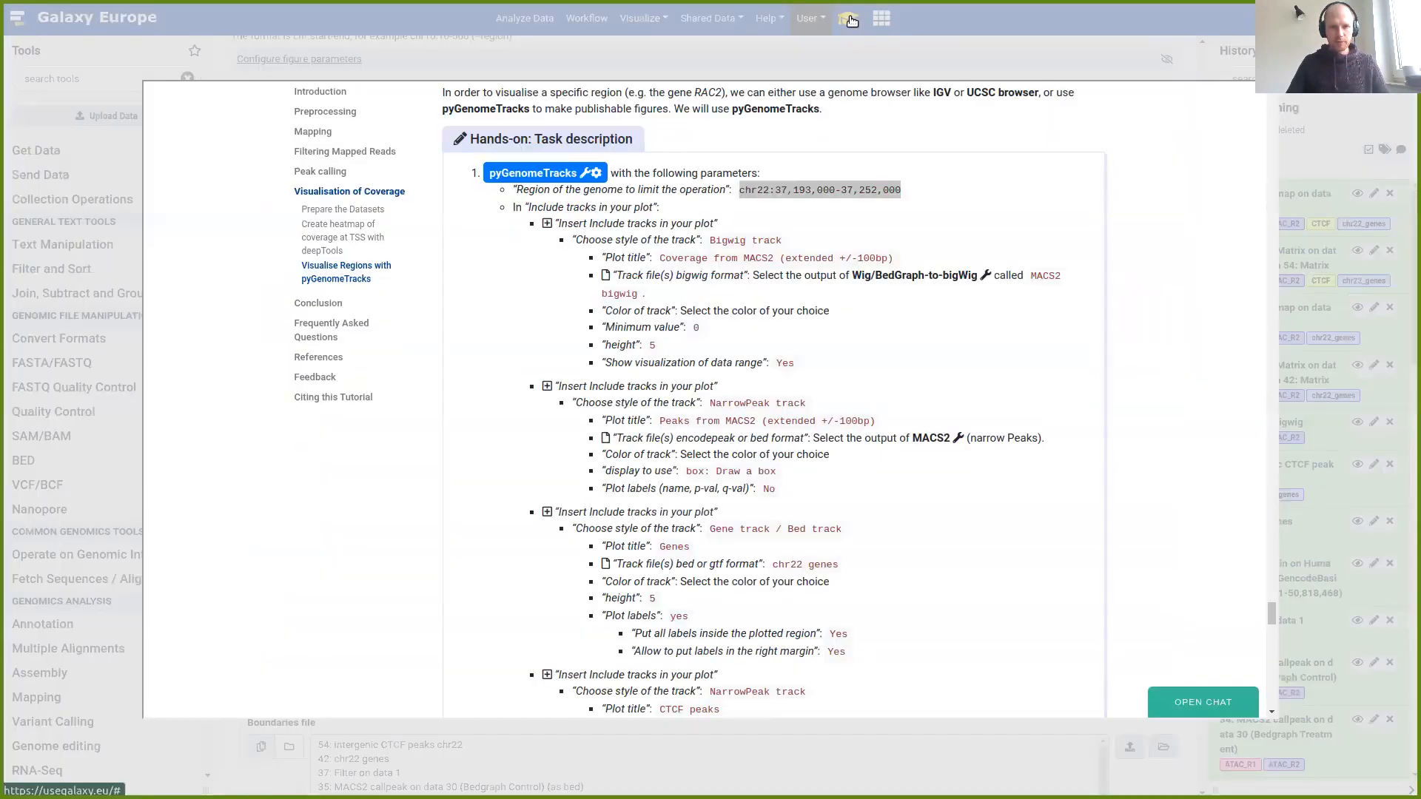
pyautogui.click(918, 38)
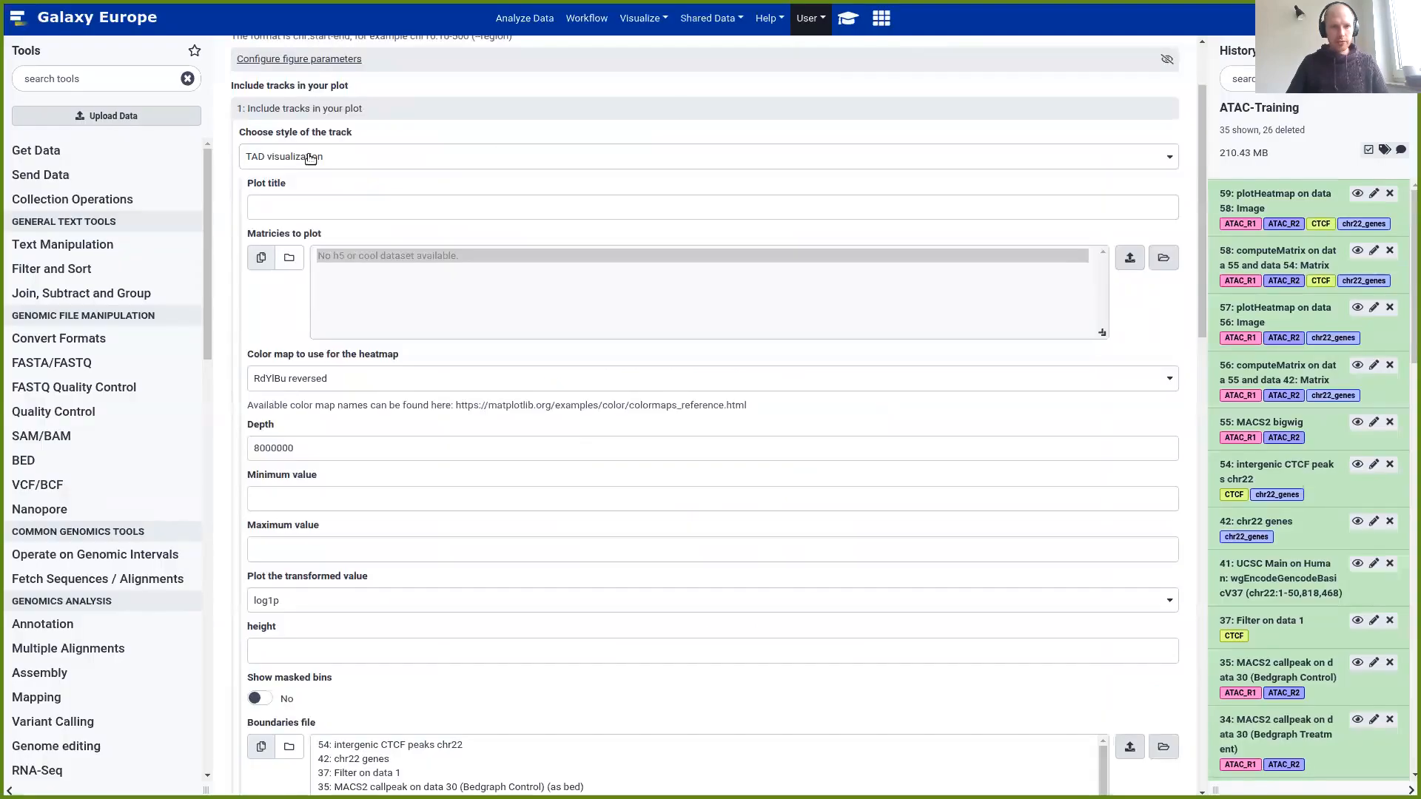
pyautogui.click(312, 156)
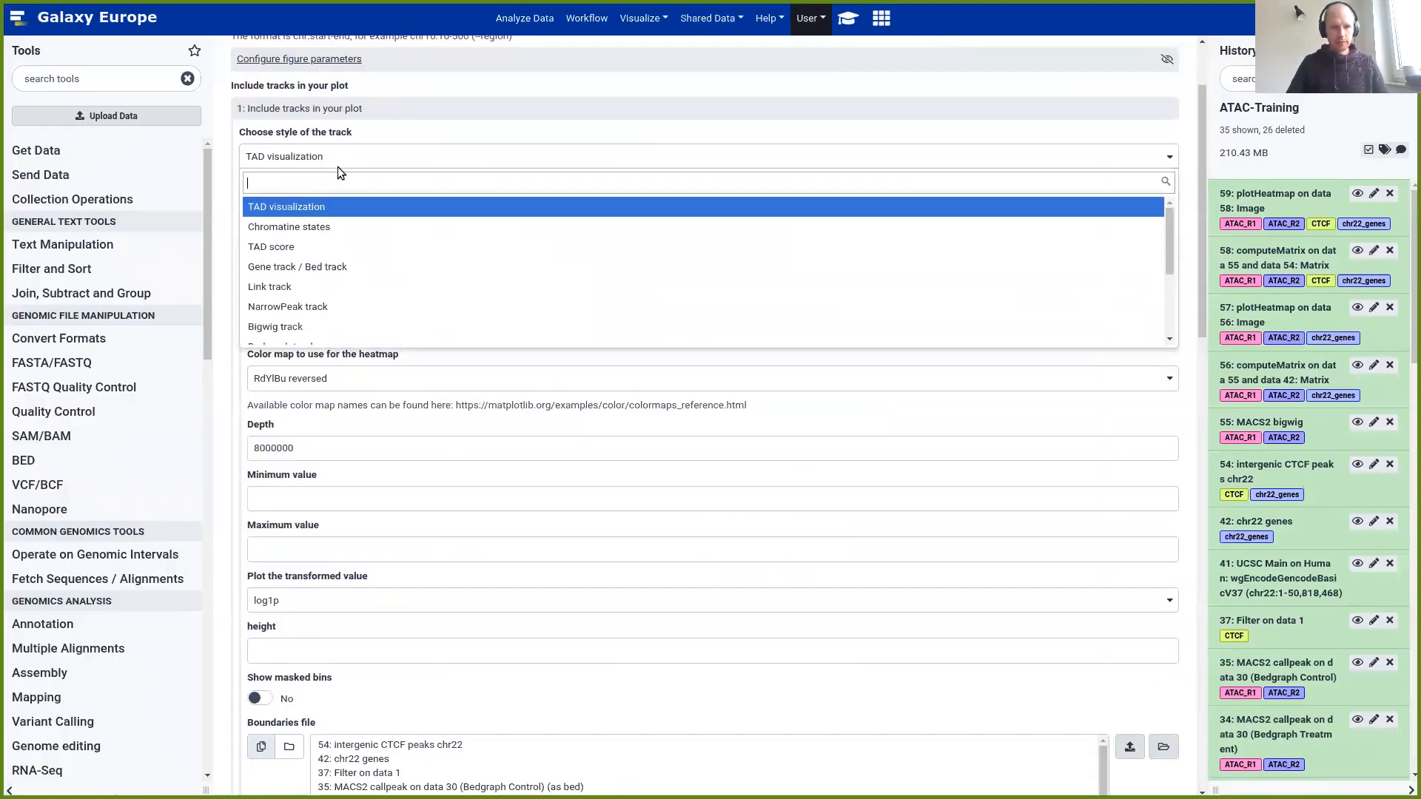
pyautogui.click(324, 331)
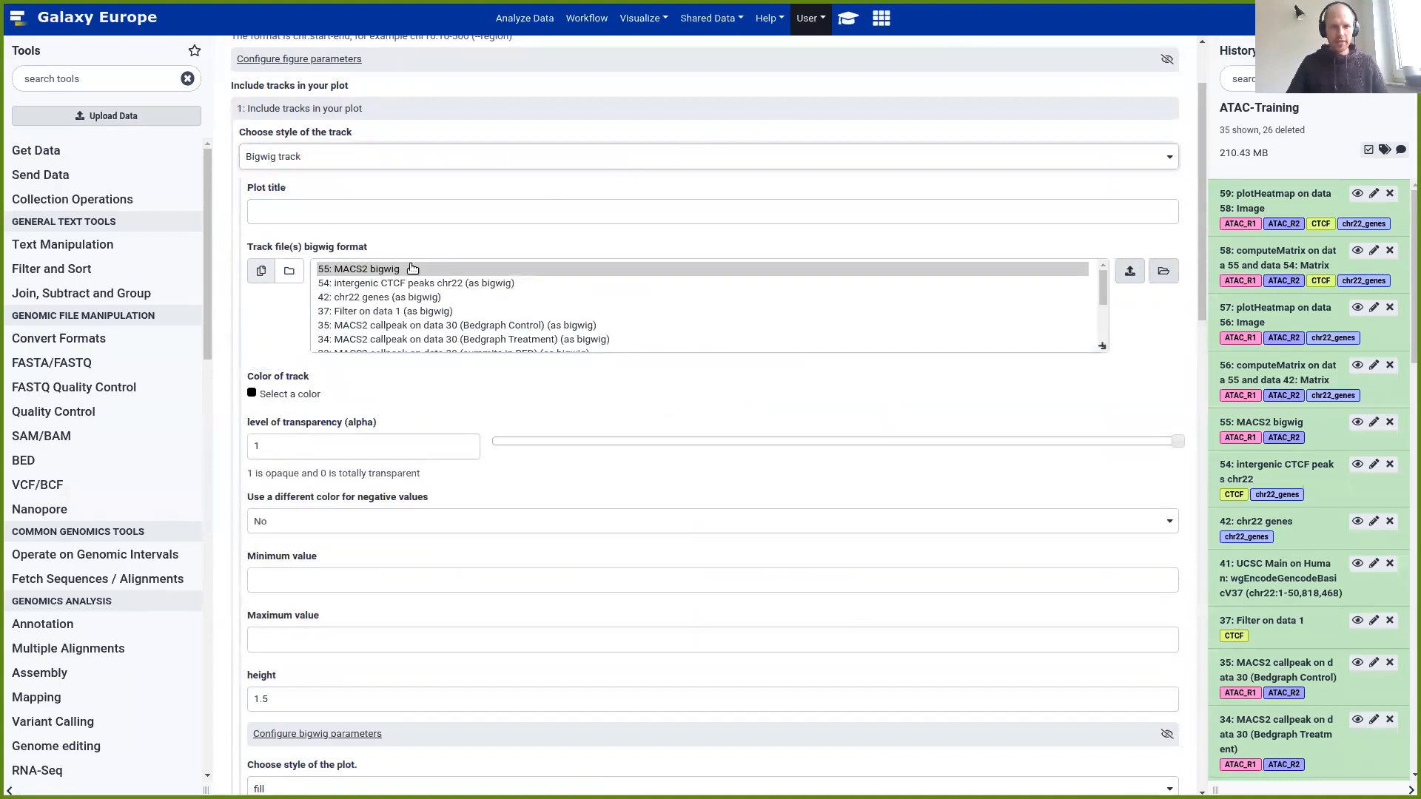
pyautogui.moveTo(252, 247); pyautogui.dragTo(384, 274)
pyautogui.click(383, 271)
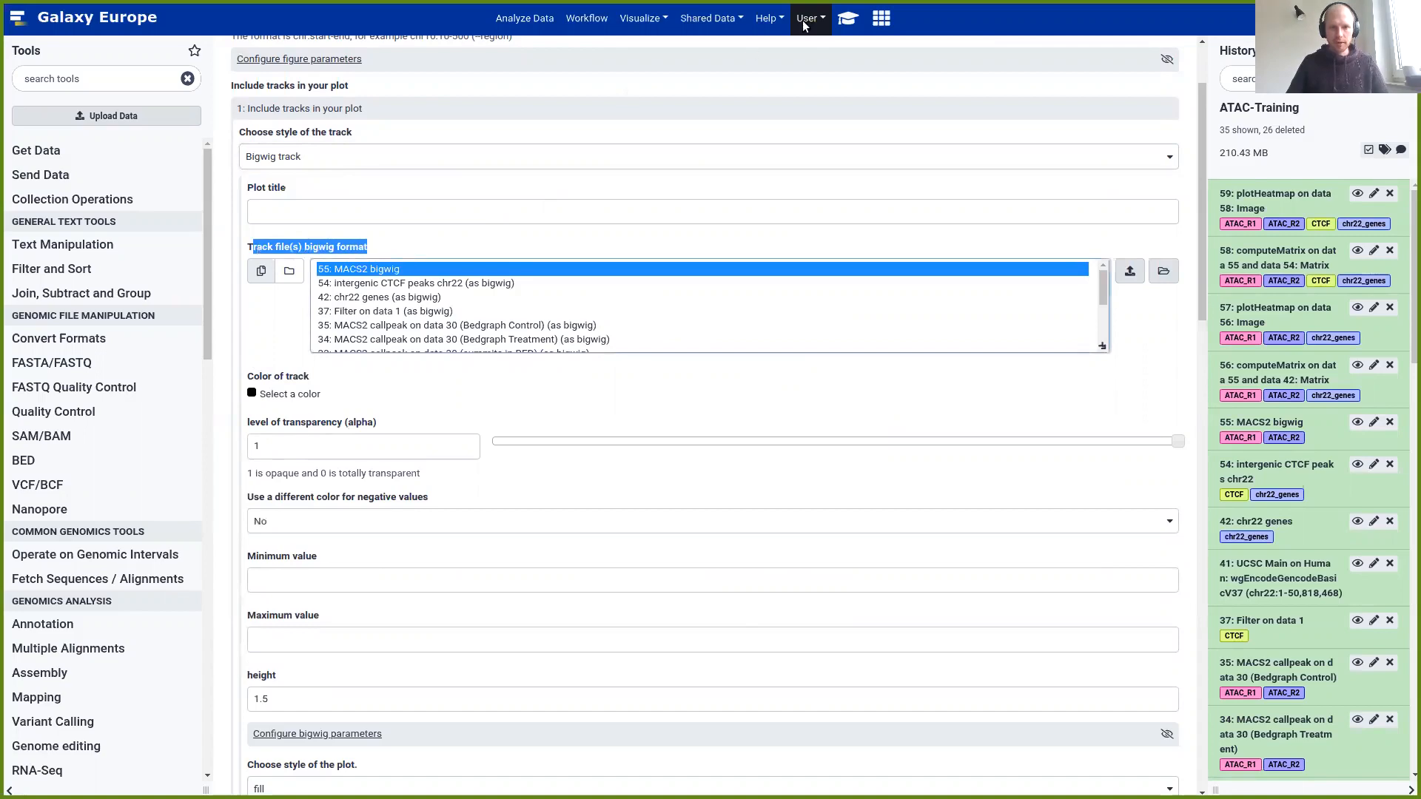
# Copy the plot title "Coverage from MACS2 (extended +/-100bp)" from the tutorial into the bigwig track's plot title
pyautogui.click(848, 18)
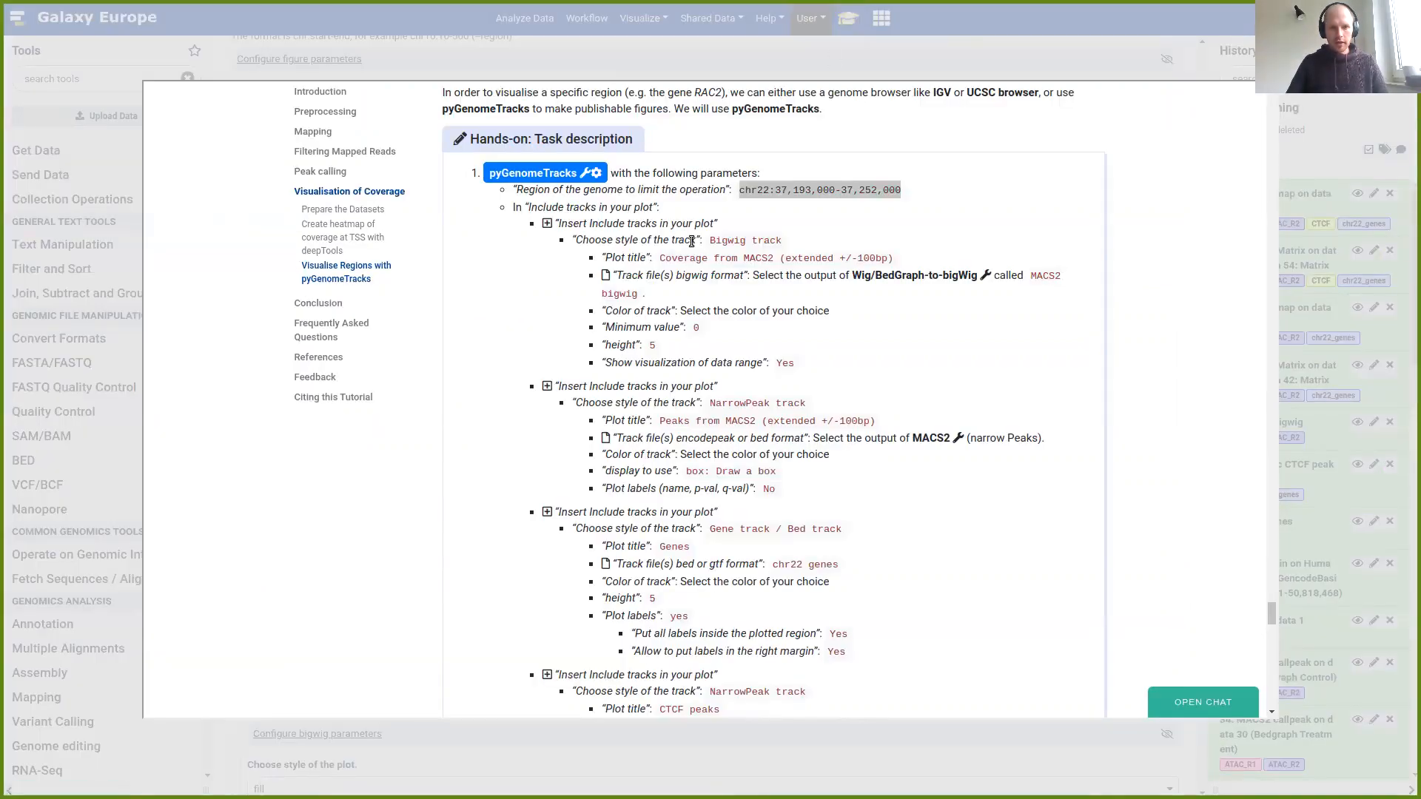
pyautogui.moveTo(660, 261); pyautogui.dragTo(895, 259)
pyautogui.hotkey('ctrl', 'c')
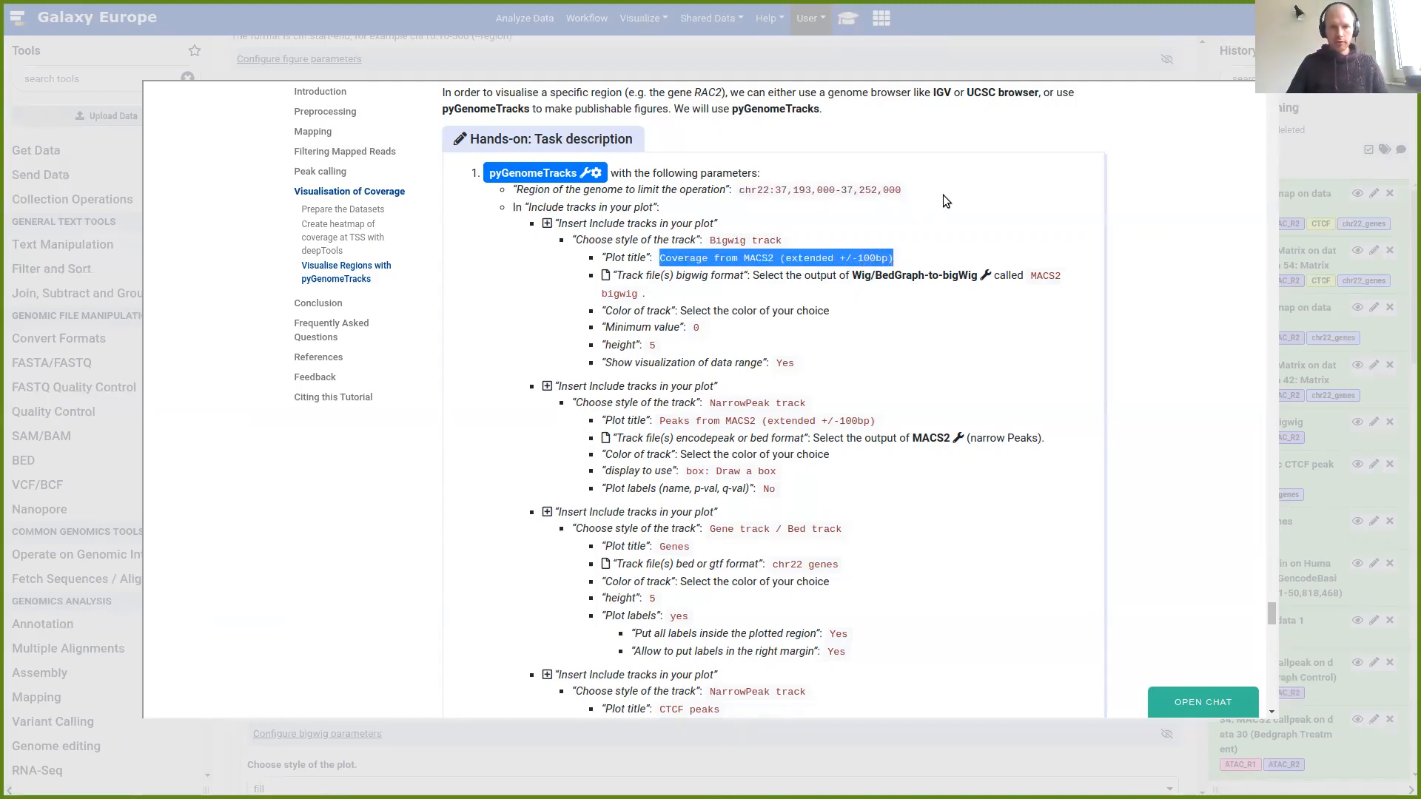
pyautogui.click(996, 12)
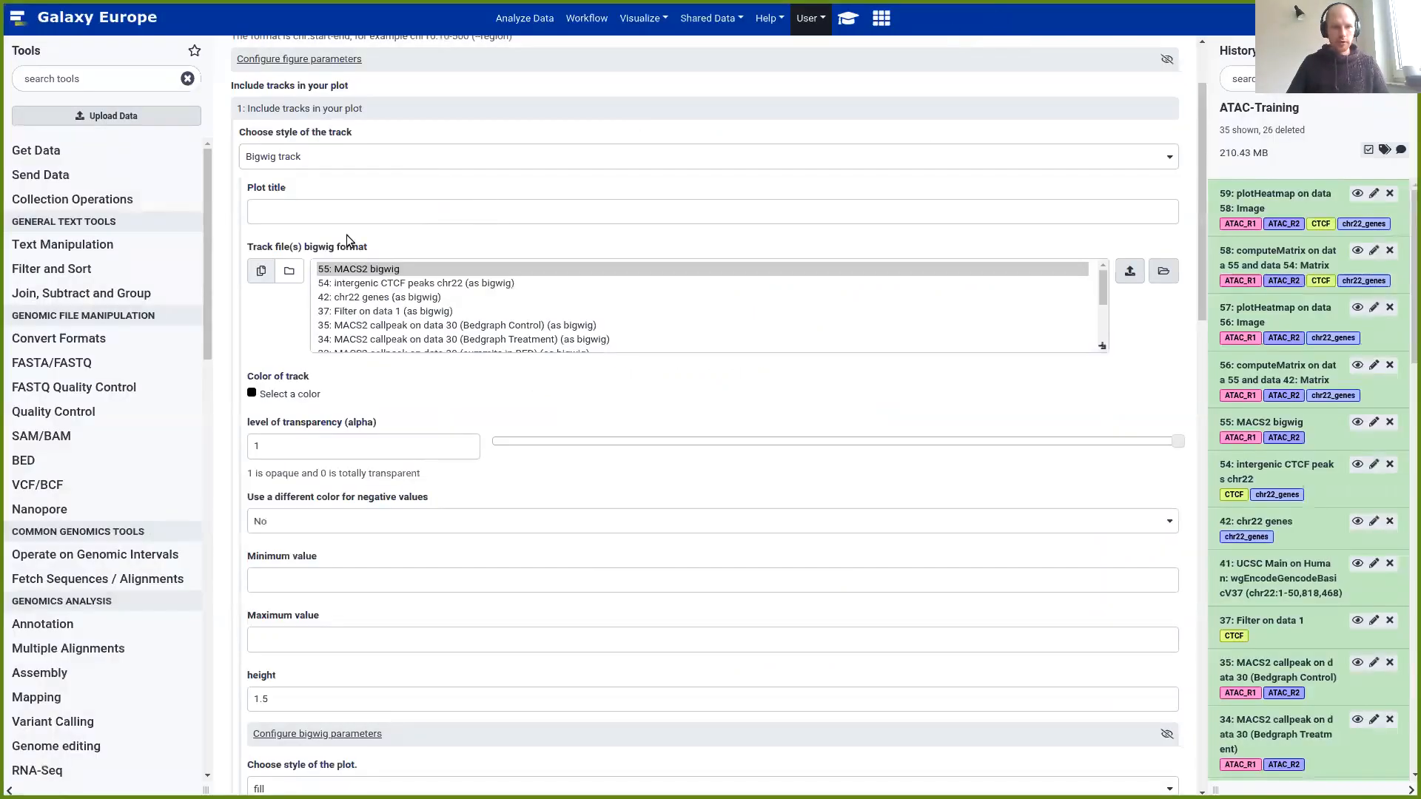
pyautogui.click(269, 222)
pyautogui.hotkey('ctrl', 'v')
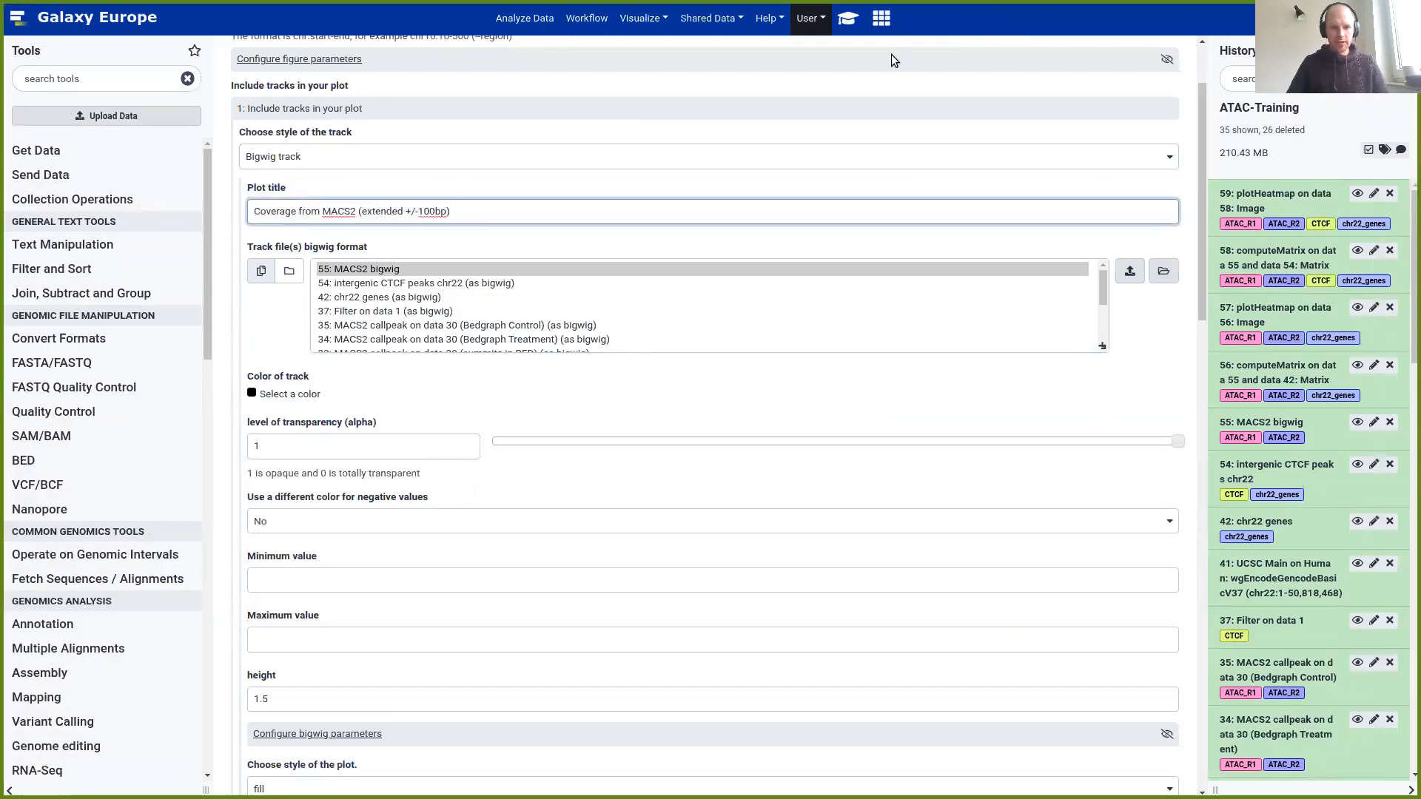
# Check the tutorial's bigwig track settings and set the color of the track to yellow
pyautogui.click(848, 17)
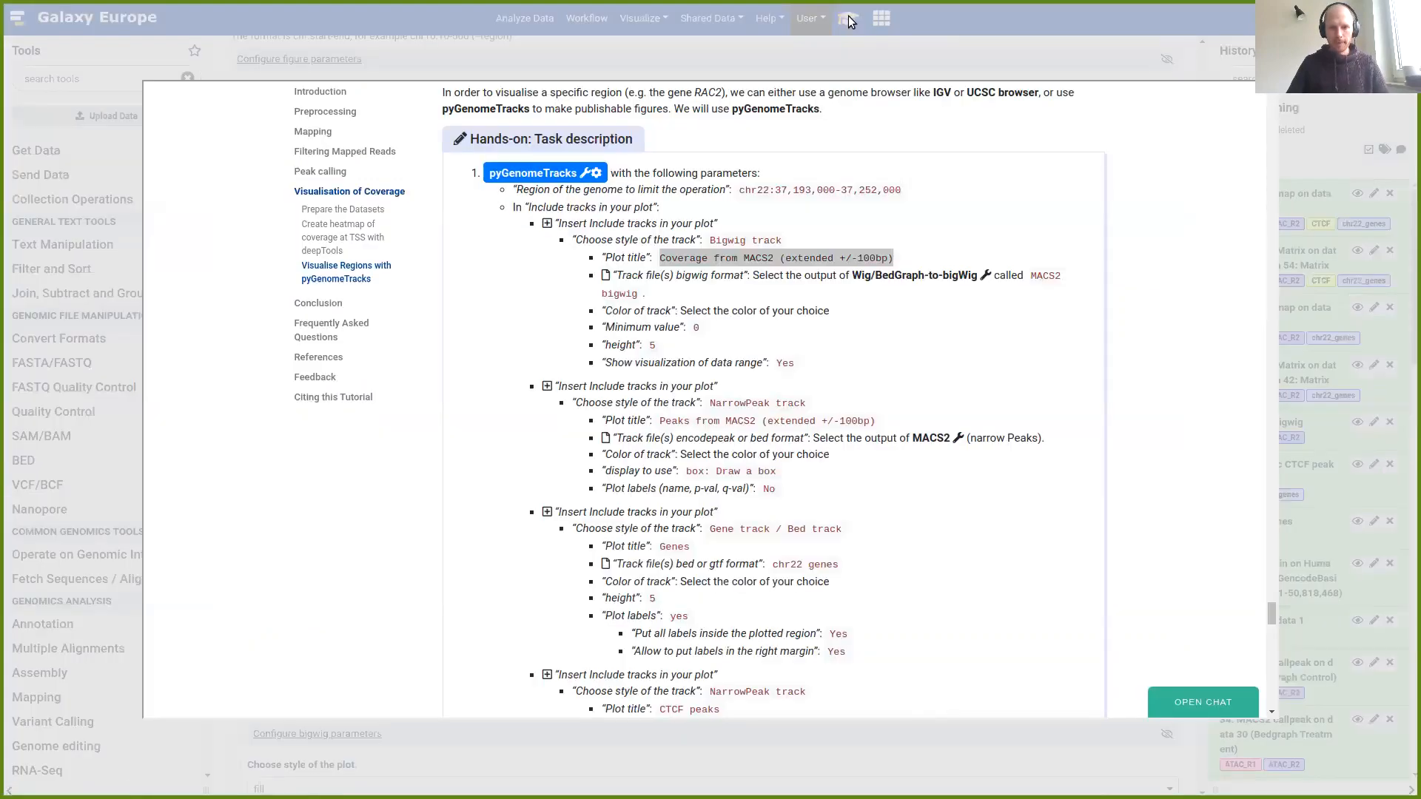
pyautogui.click(945, 64)
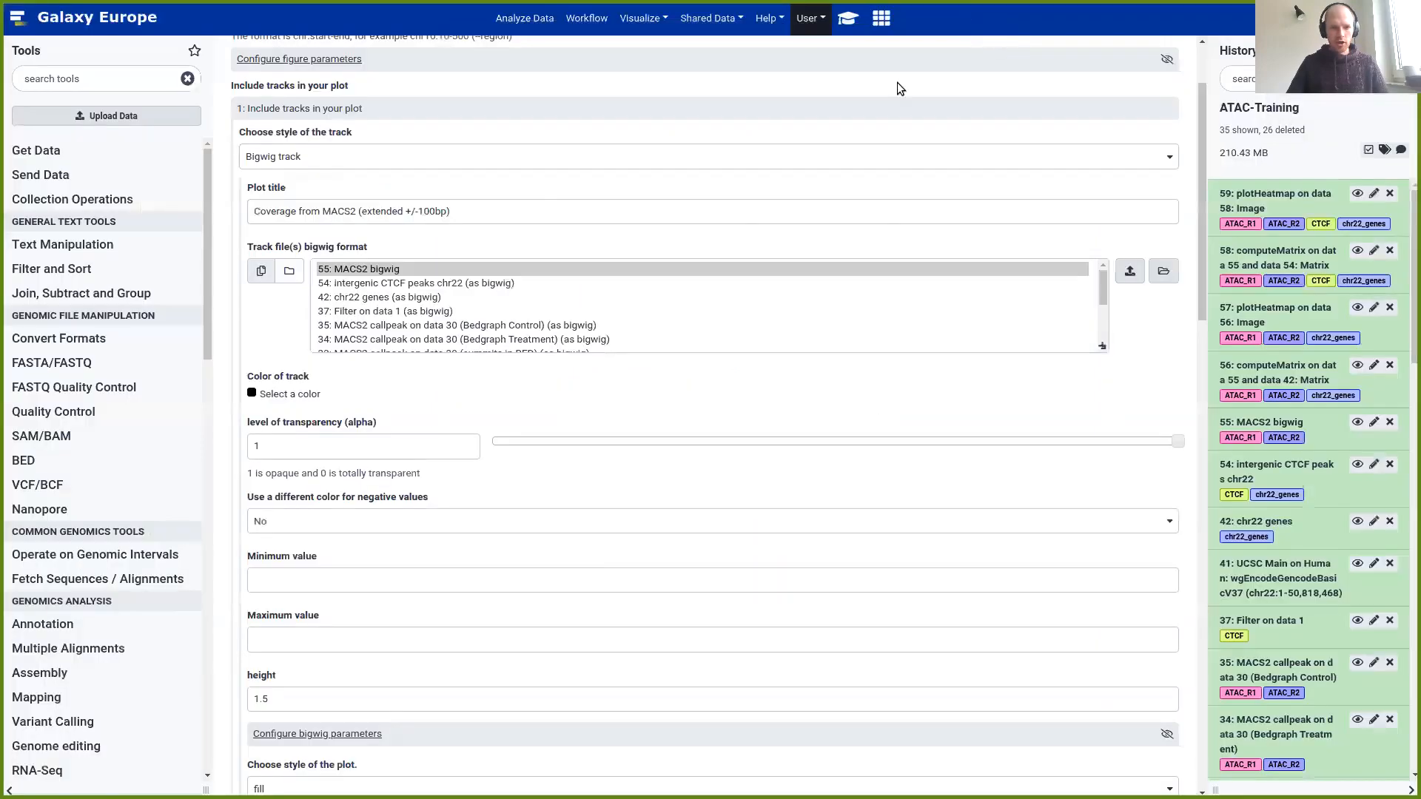
pyautogui.click(252, 395)
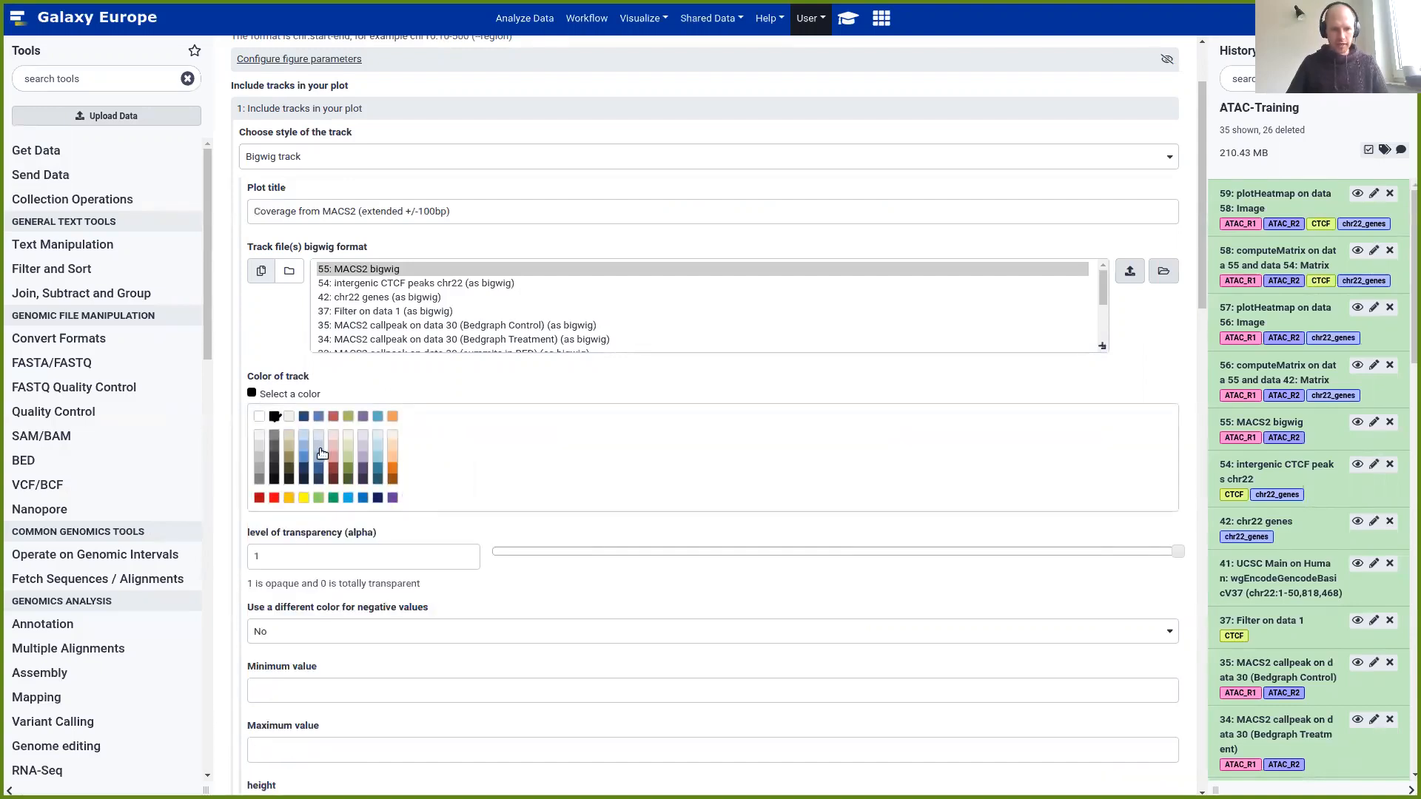
pyautogui.click(304, 499)
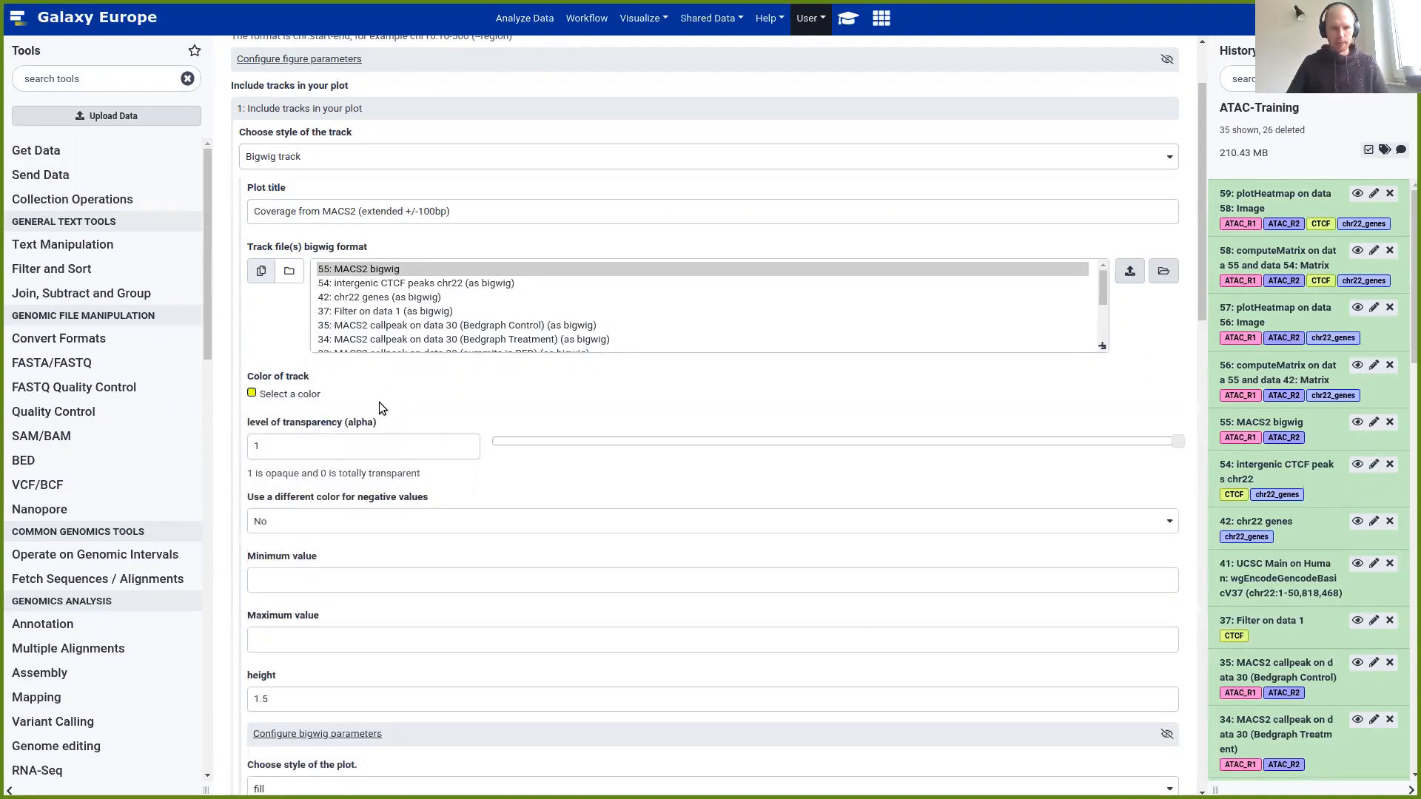
# Consult the tutorial's track values and set the bigwig track's minimum value to 0 and maximum value to 5
pyautogui.click(881, 18)
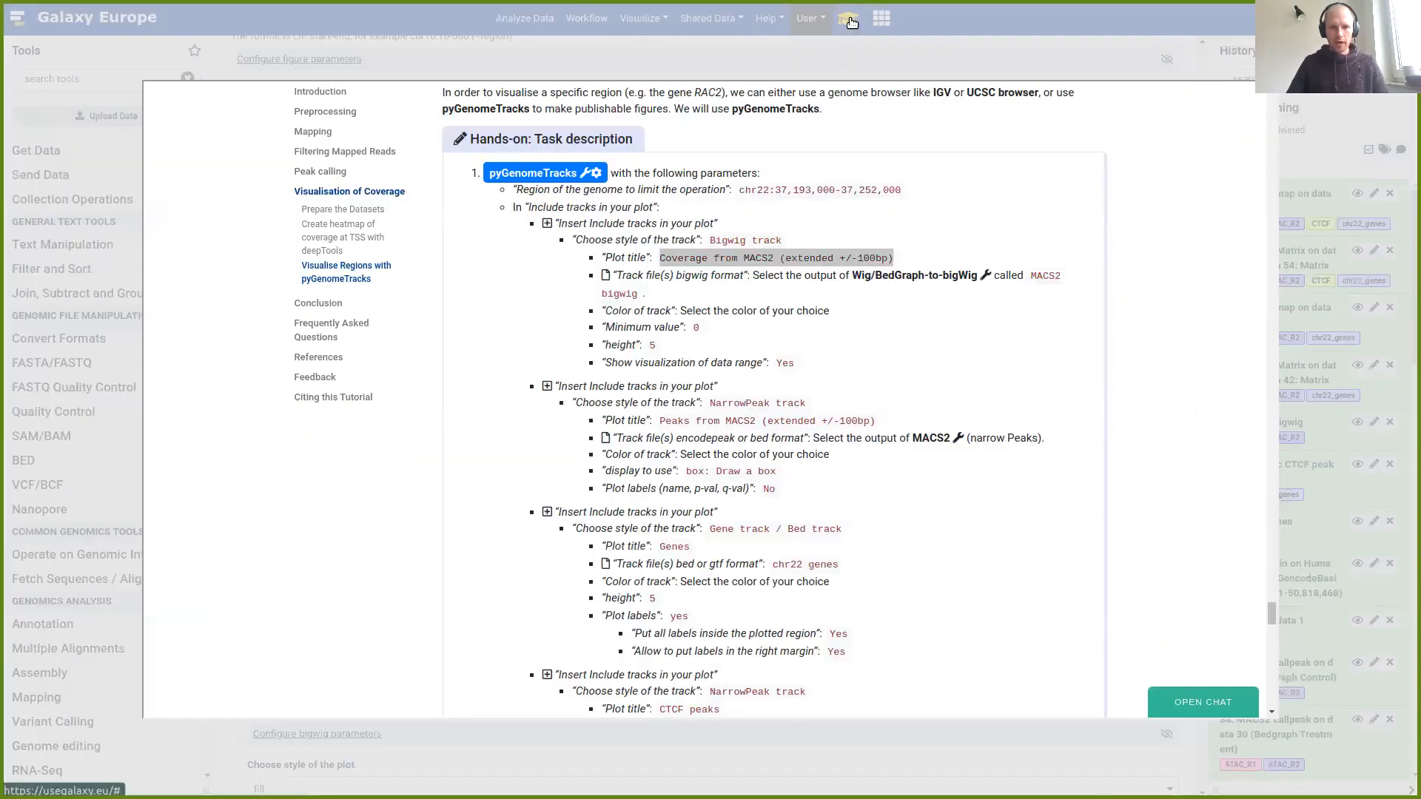
pyautogui.click(1039, 48)
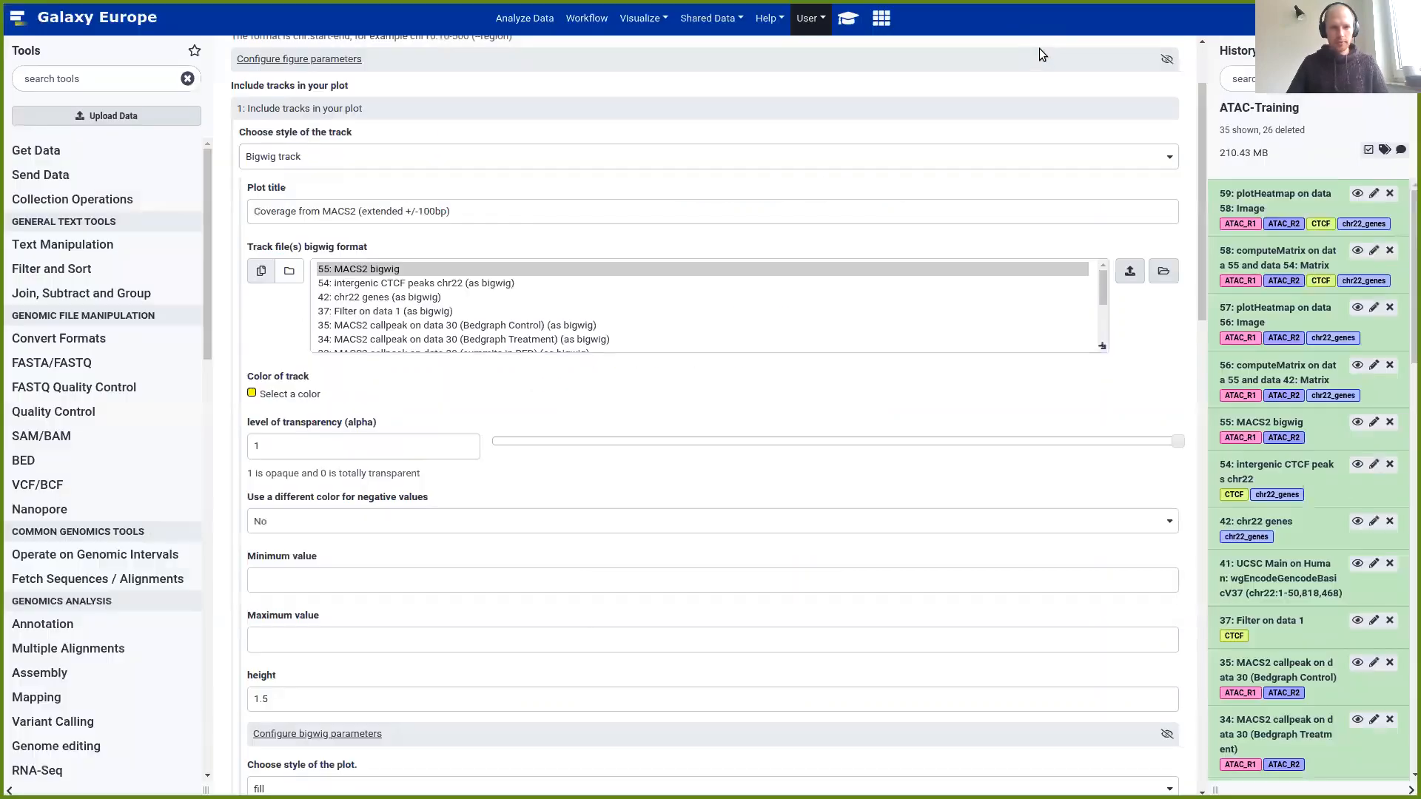
pyautogui.scroll(-3, 347, 290)
pyautogui.scroll(-2, 311, 570)
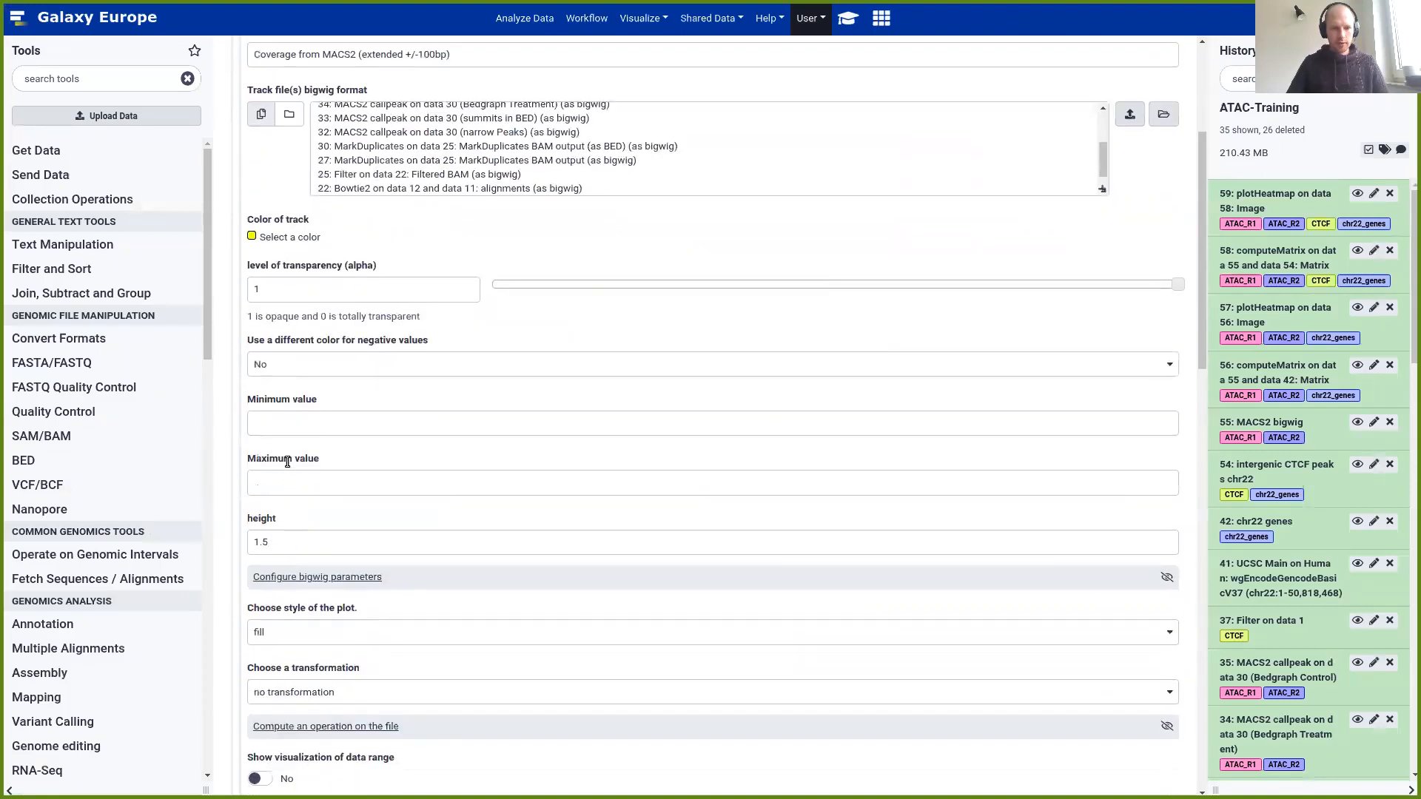
pyautogui.click(280, 432)
pyautogui.write('0')
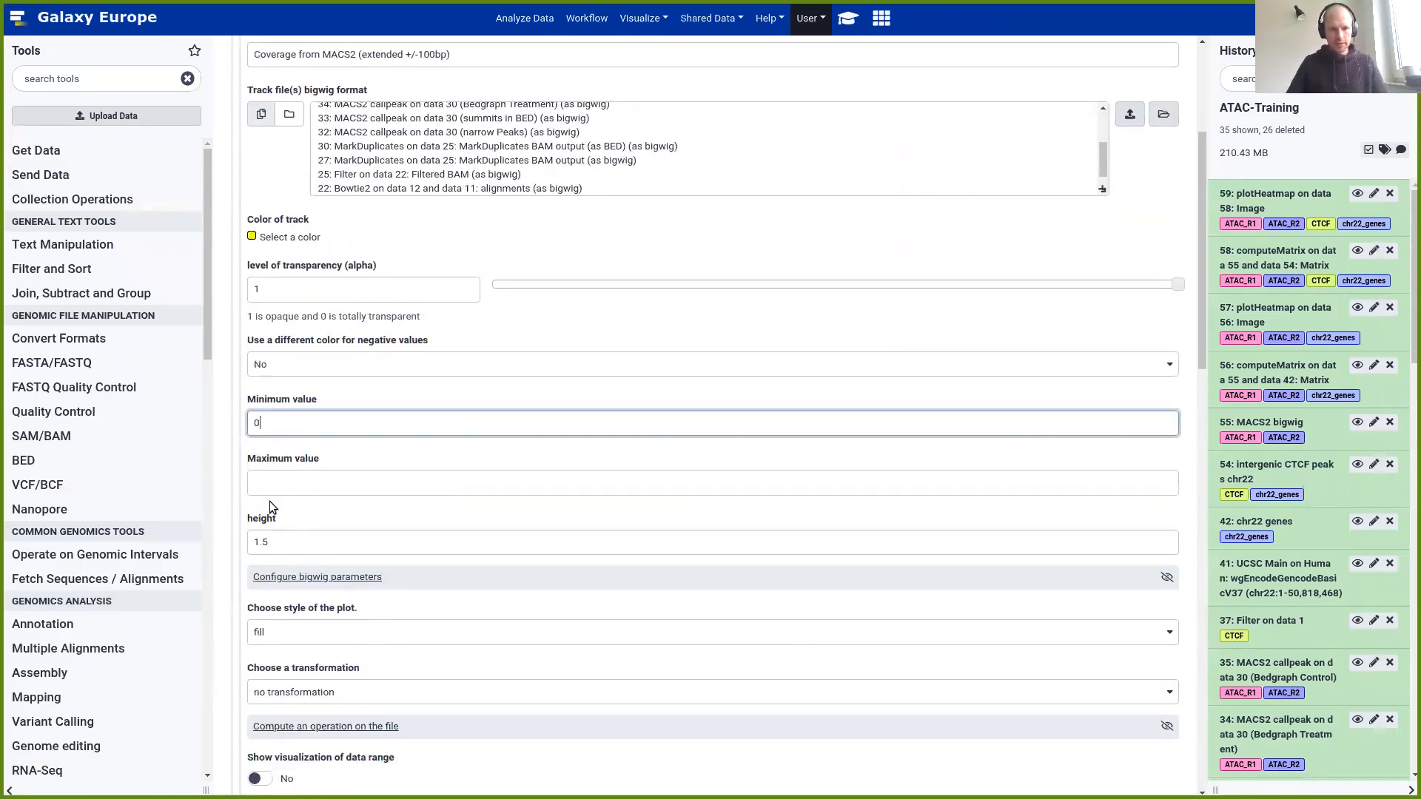
pyautogui.click(274, 490)
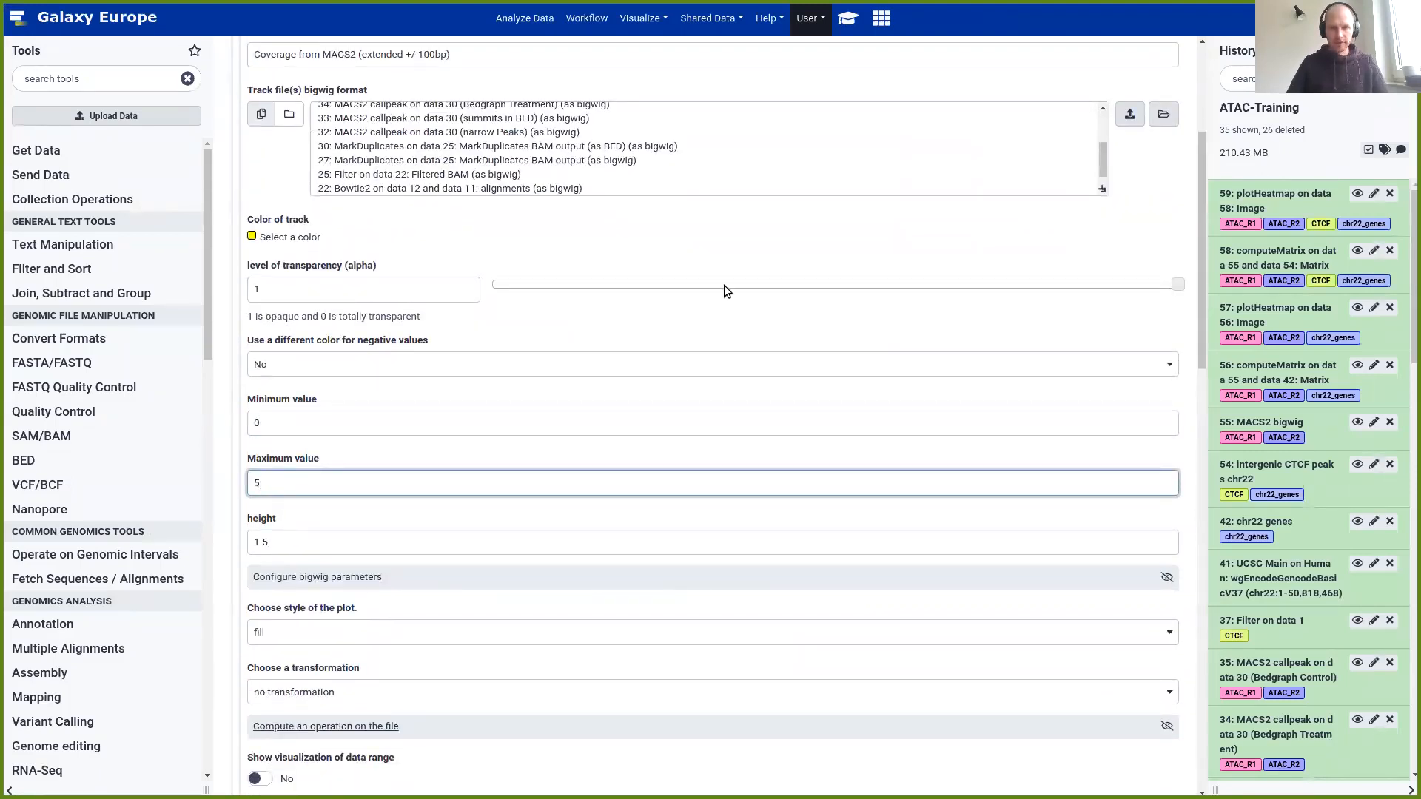
# Set the bigwig track's show visualization of data range option to Yes, as the tutorial specifies, and review its minimum and maximum values
pyautogui.click(850, 16)
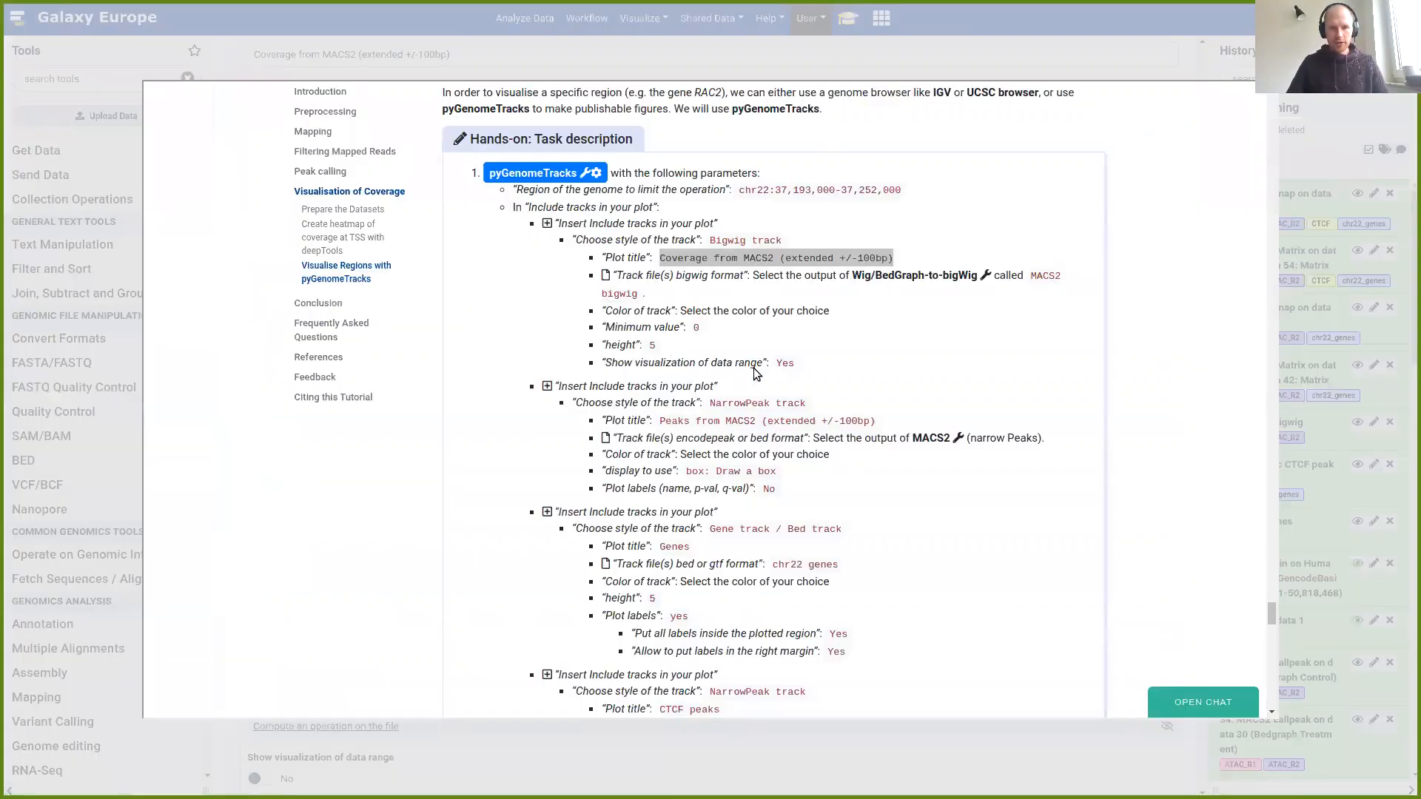
pyautogui.click(1023, 29)
pyautogui.scroll(-3, 365, 403)
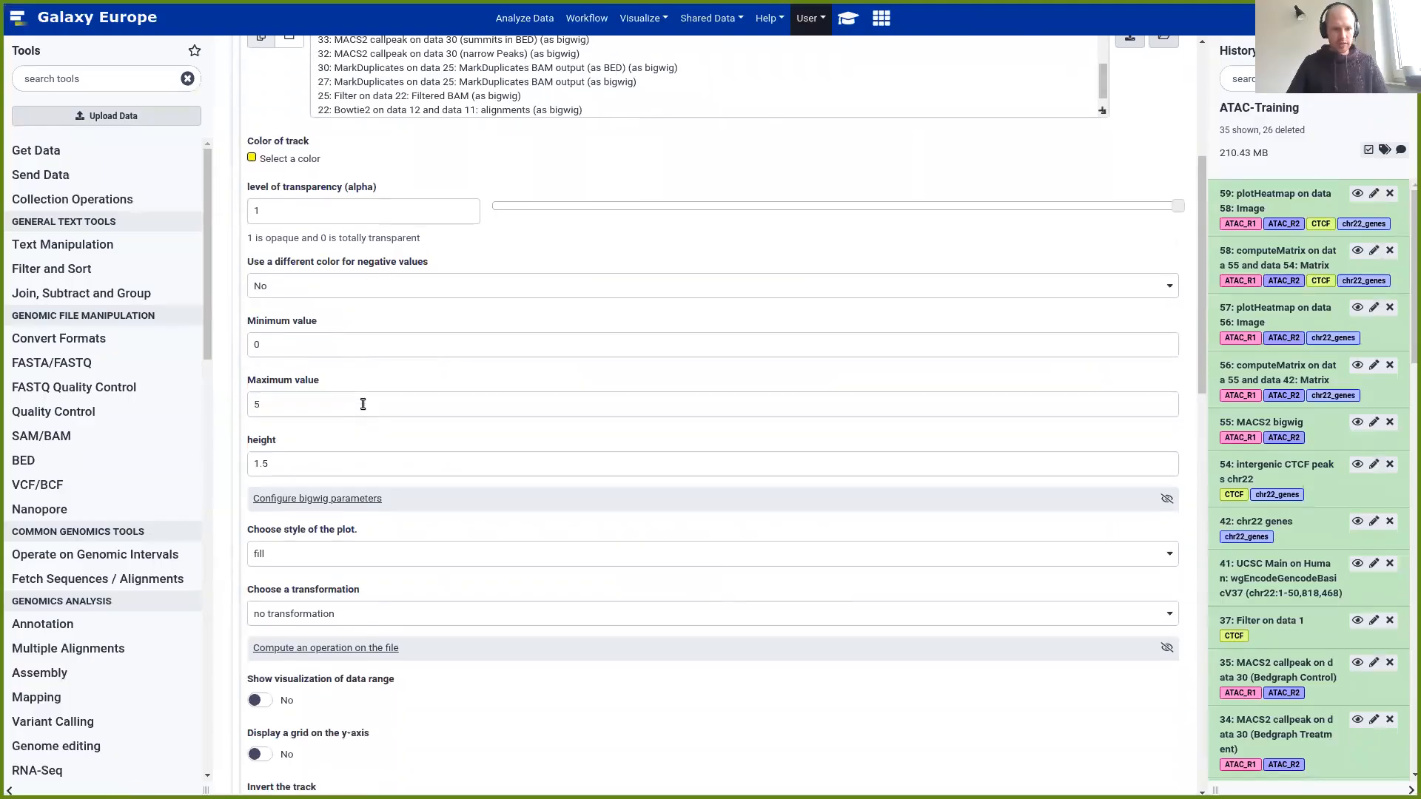
pyautogui.click(259, 585)
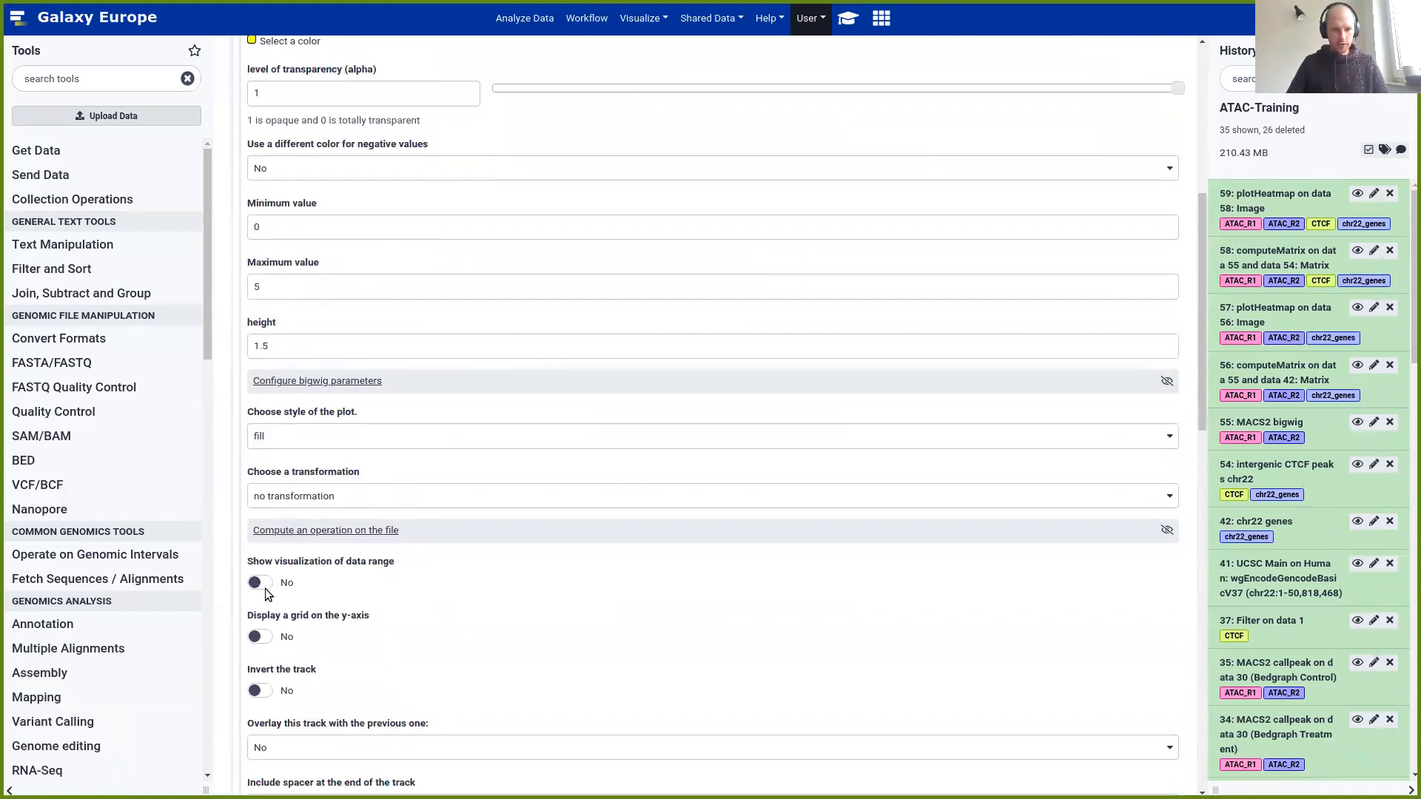
pyautogui.click(289, 226)
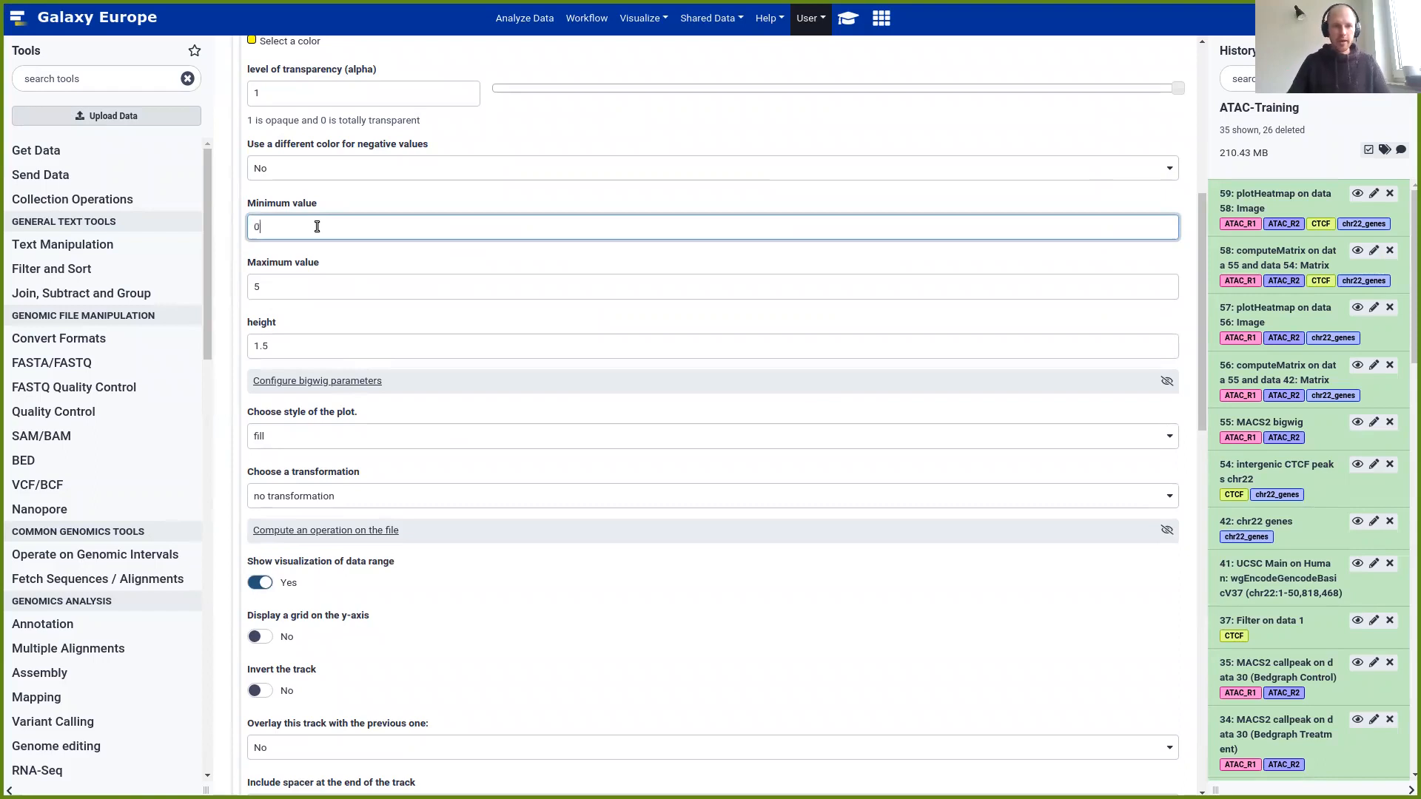
pyautogui.click(268, 288)
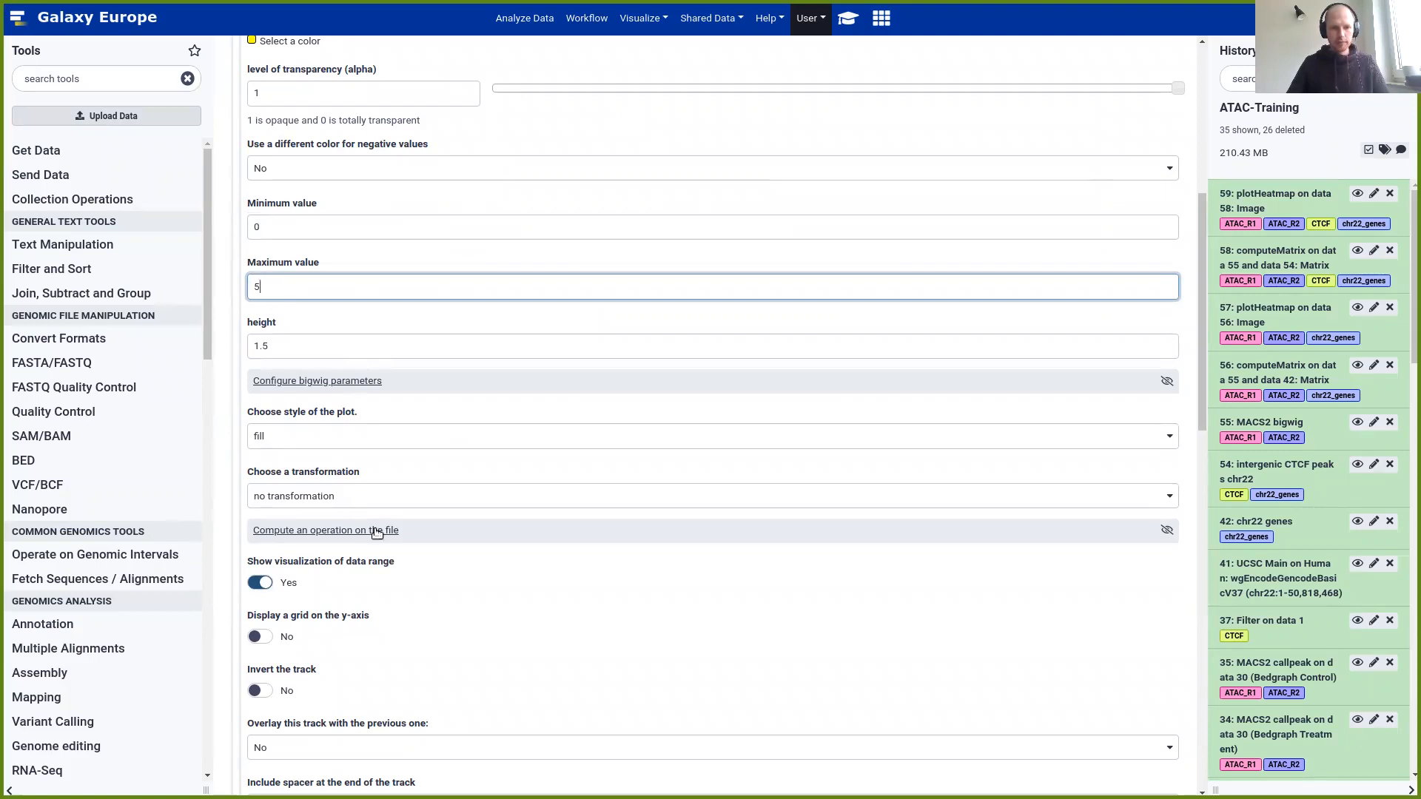
pyautogui.scroll(-2, 354, 533)
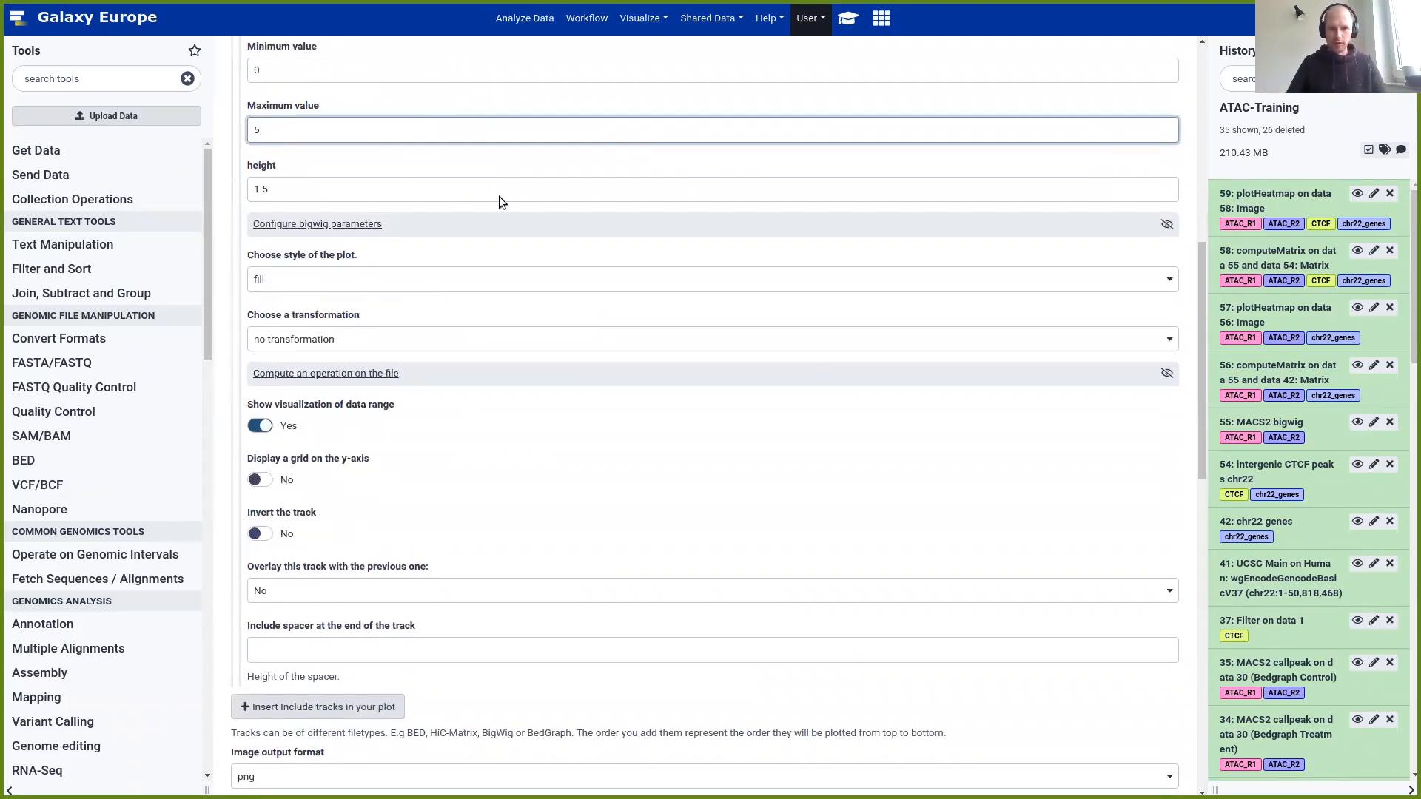
# Consult the tutorial's track list, add a second track to the plot and set its style to NarrowPeak track
pyautogui.click(848, 18)
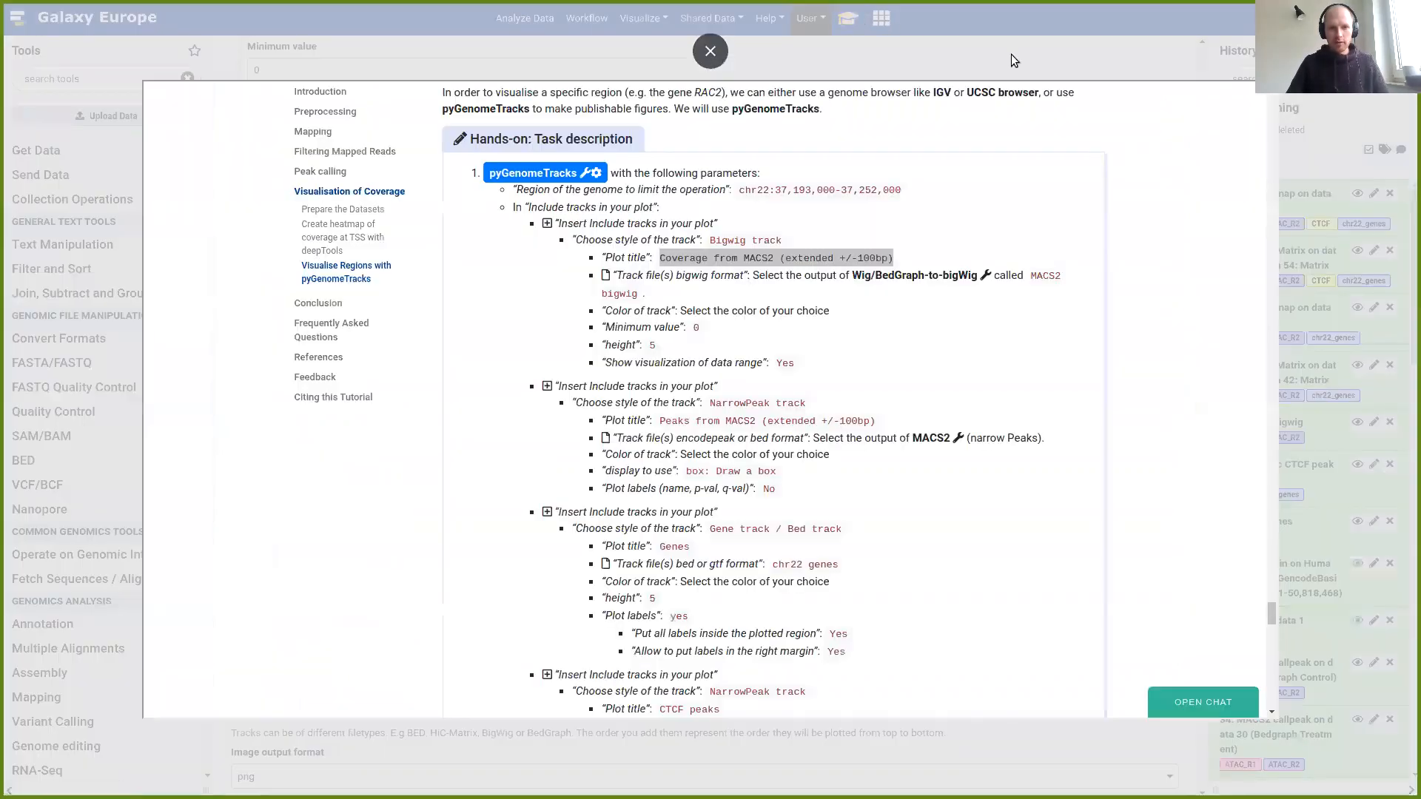
pyautogui.click(1042, 22)
pyautogui.scroll(-2, 444, 407)
pyautogui.scroll(-3, 426, 409)
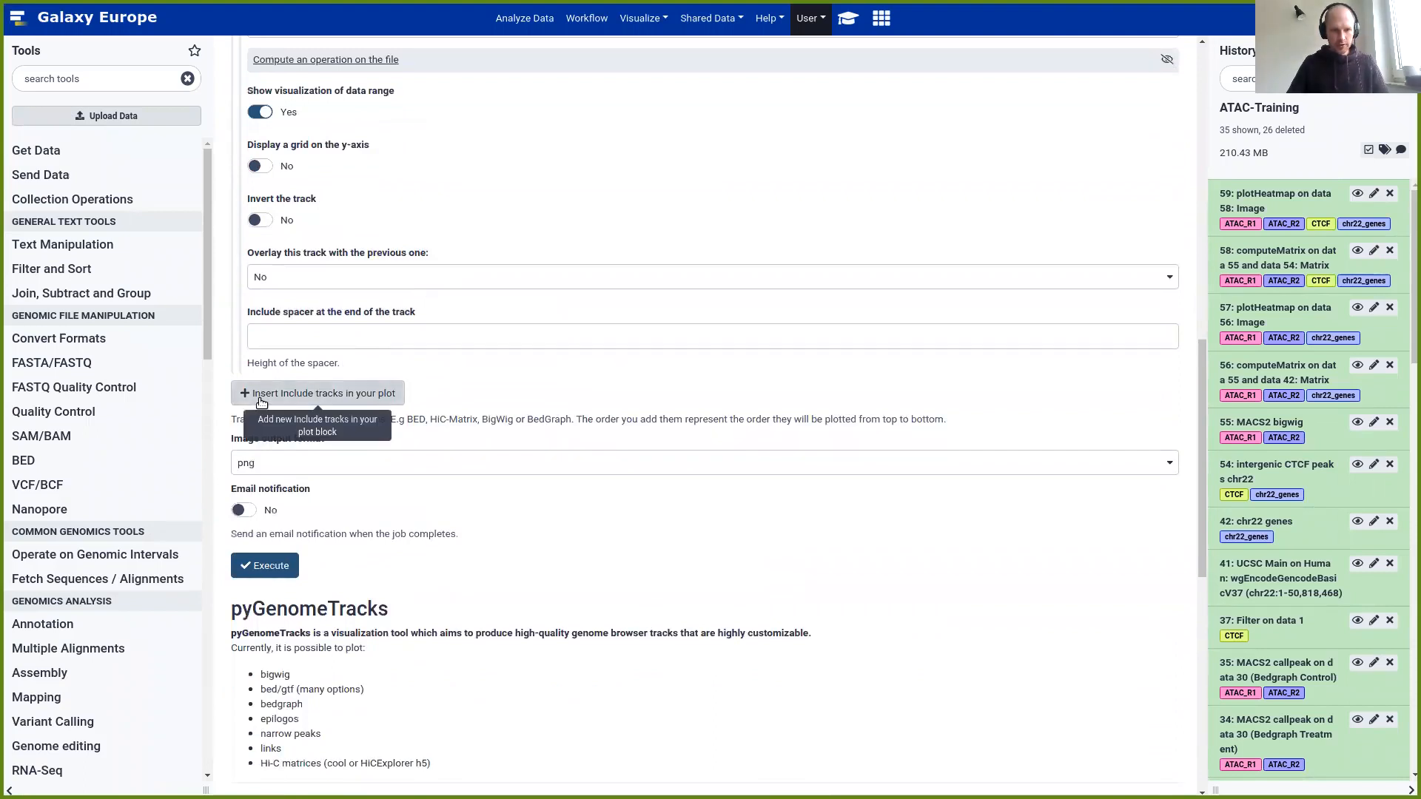
pyautogui.click(359, 399)
pyautogui.scroll(-3, 359, 397)
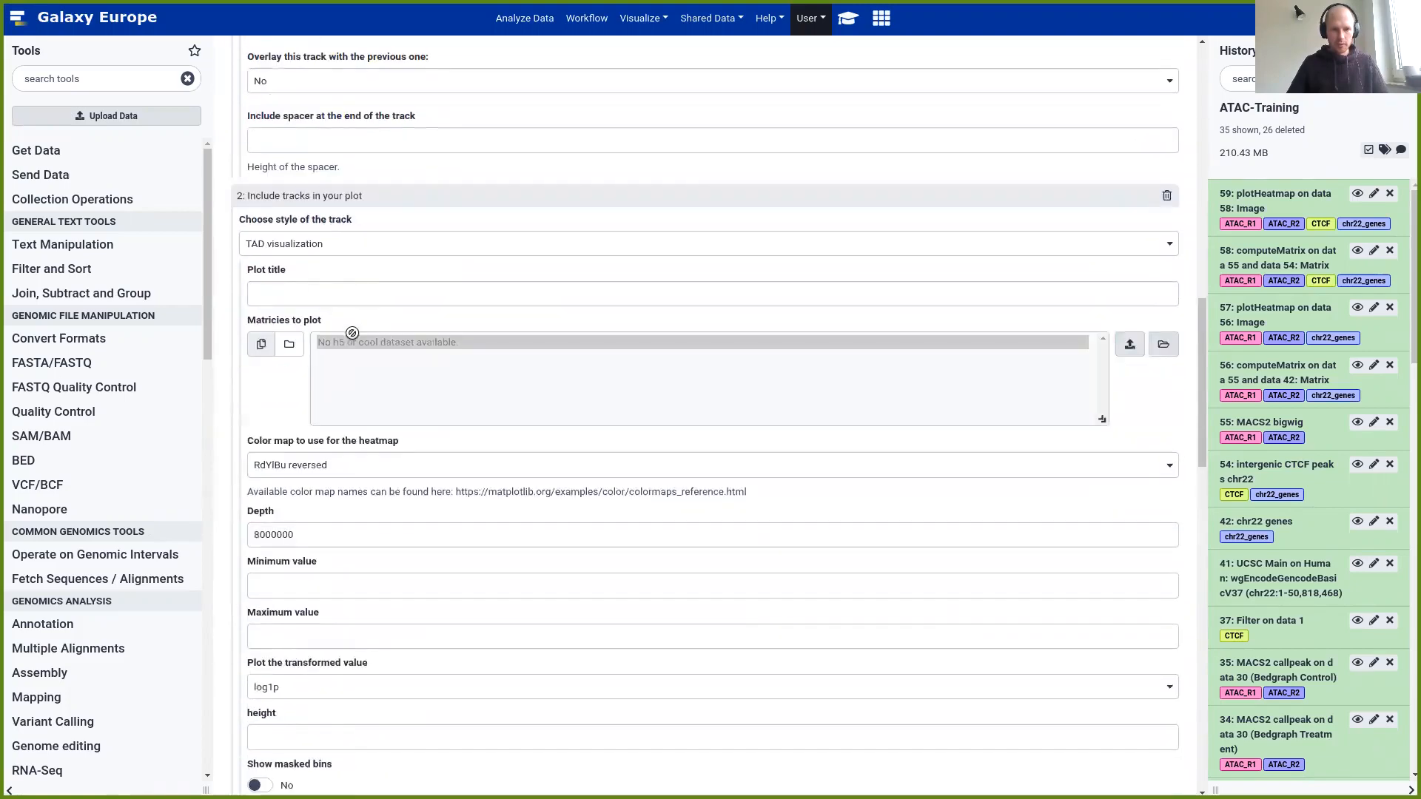
pyautogui.click(849, 17)
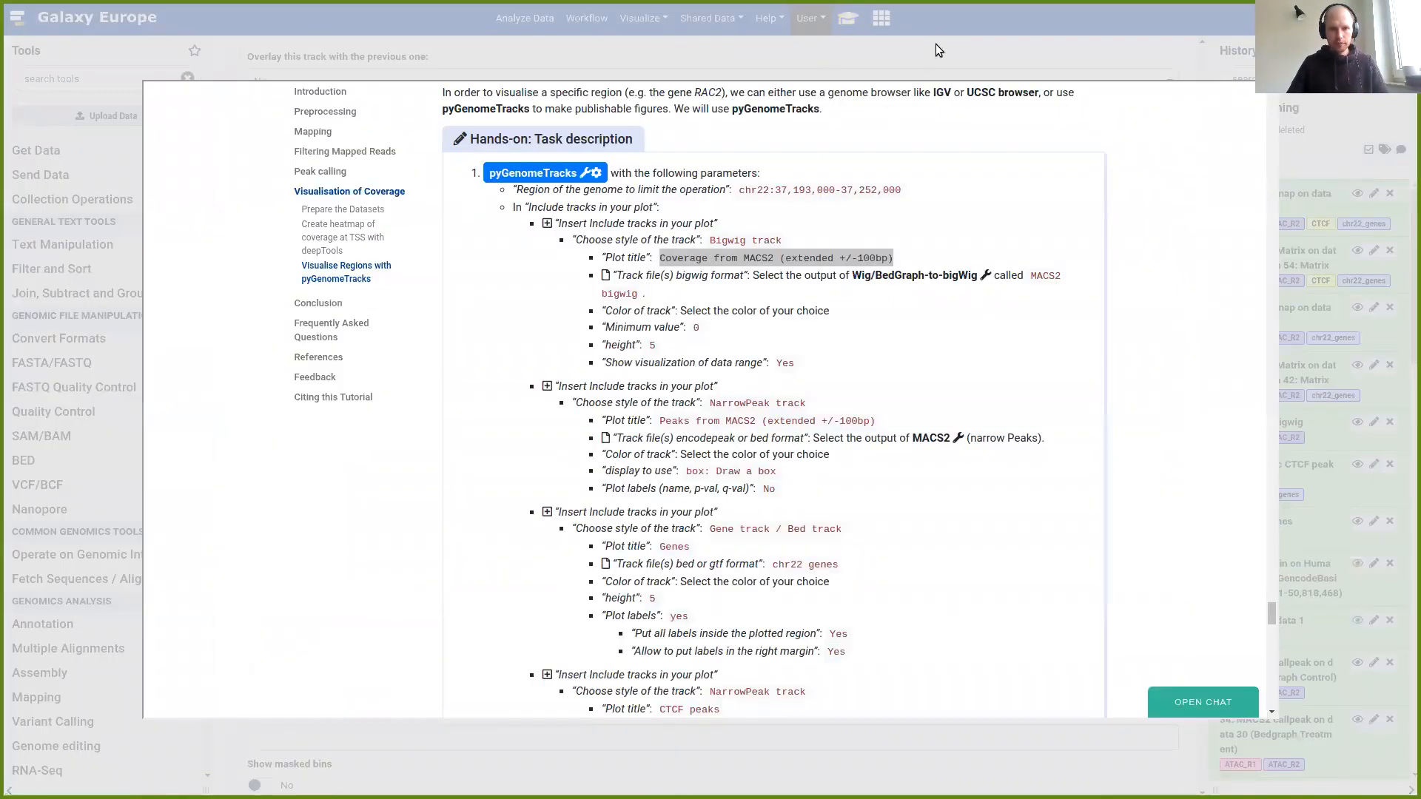
pyautogui.click(957, 43)
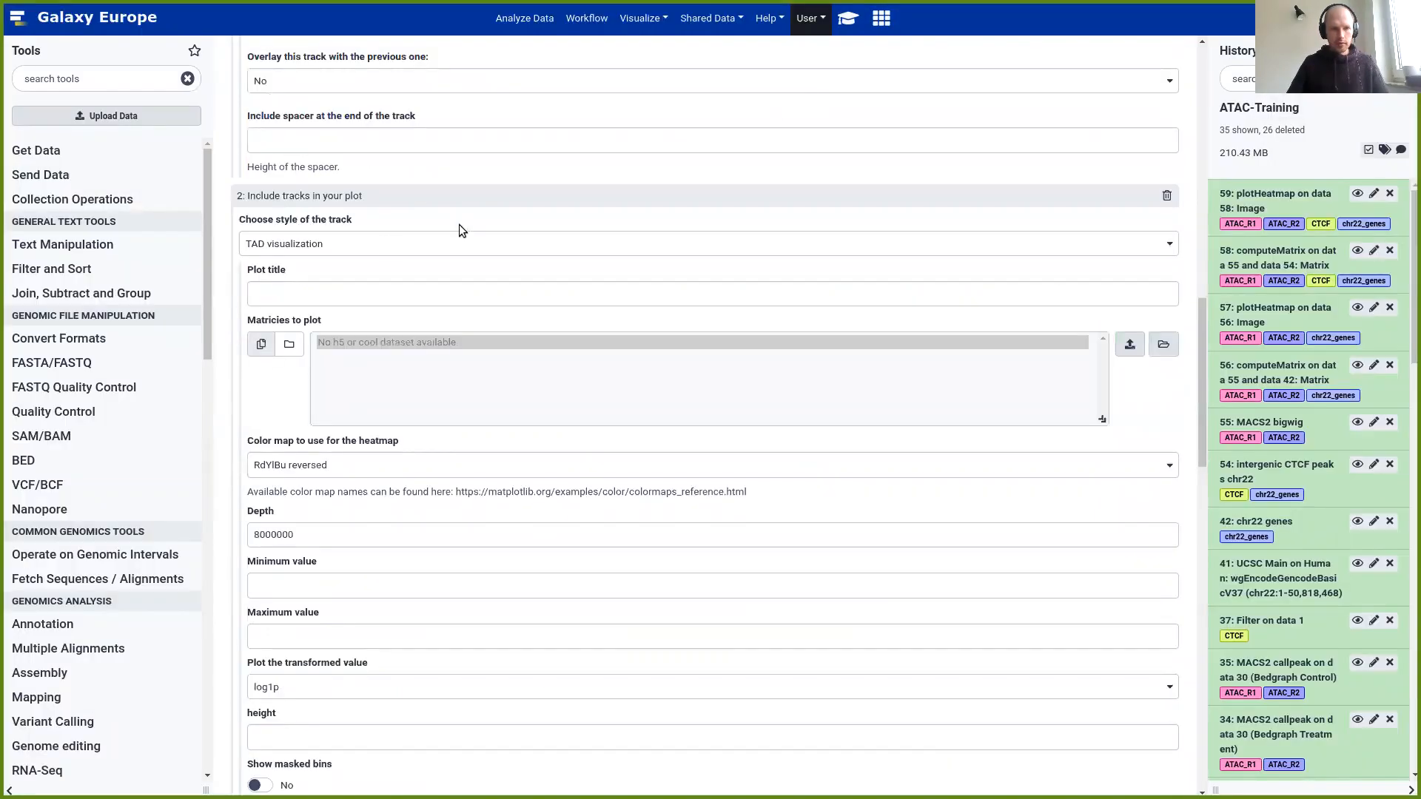
pyautogui.click(315, 247)
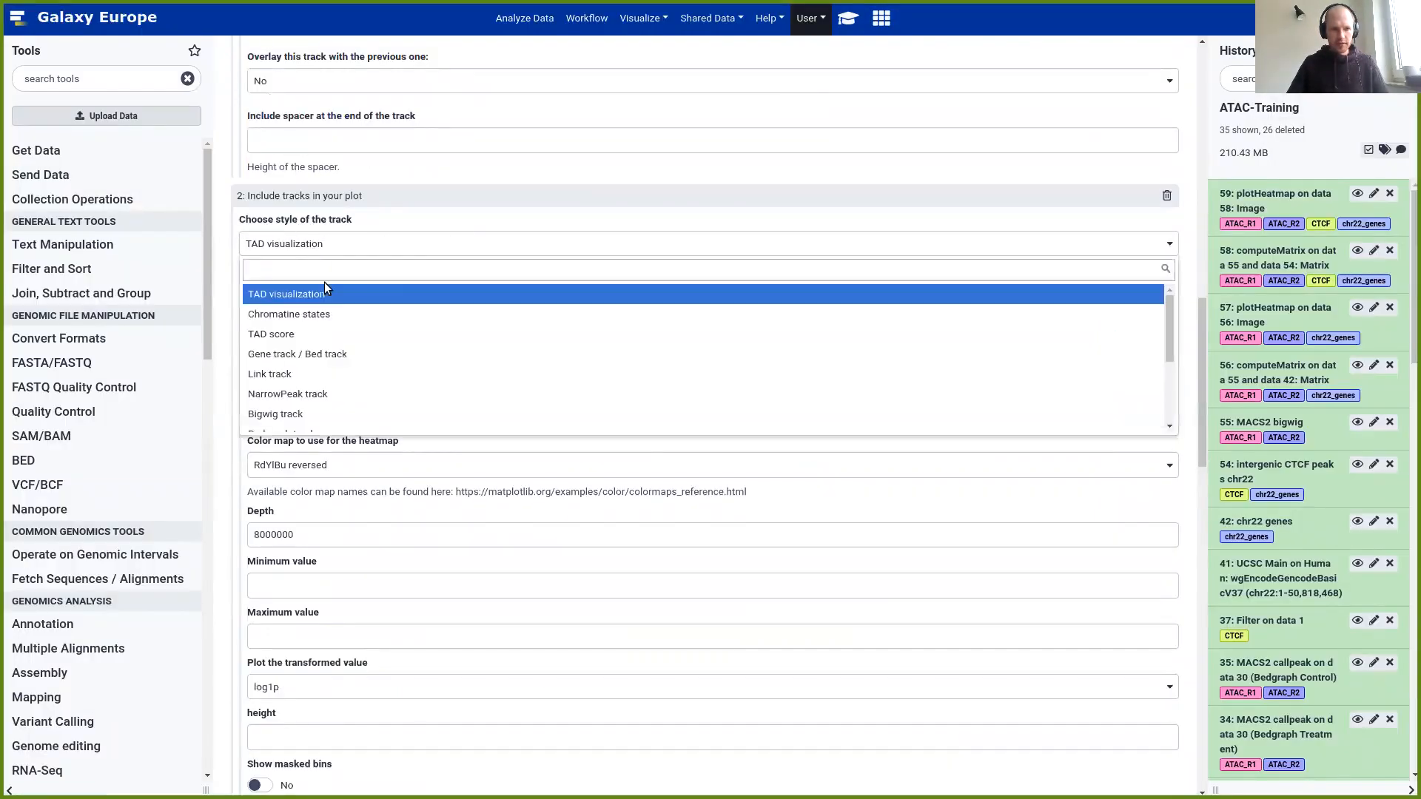
pyautogui.click(322, 395)
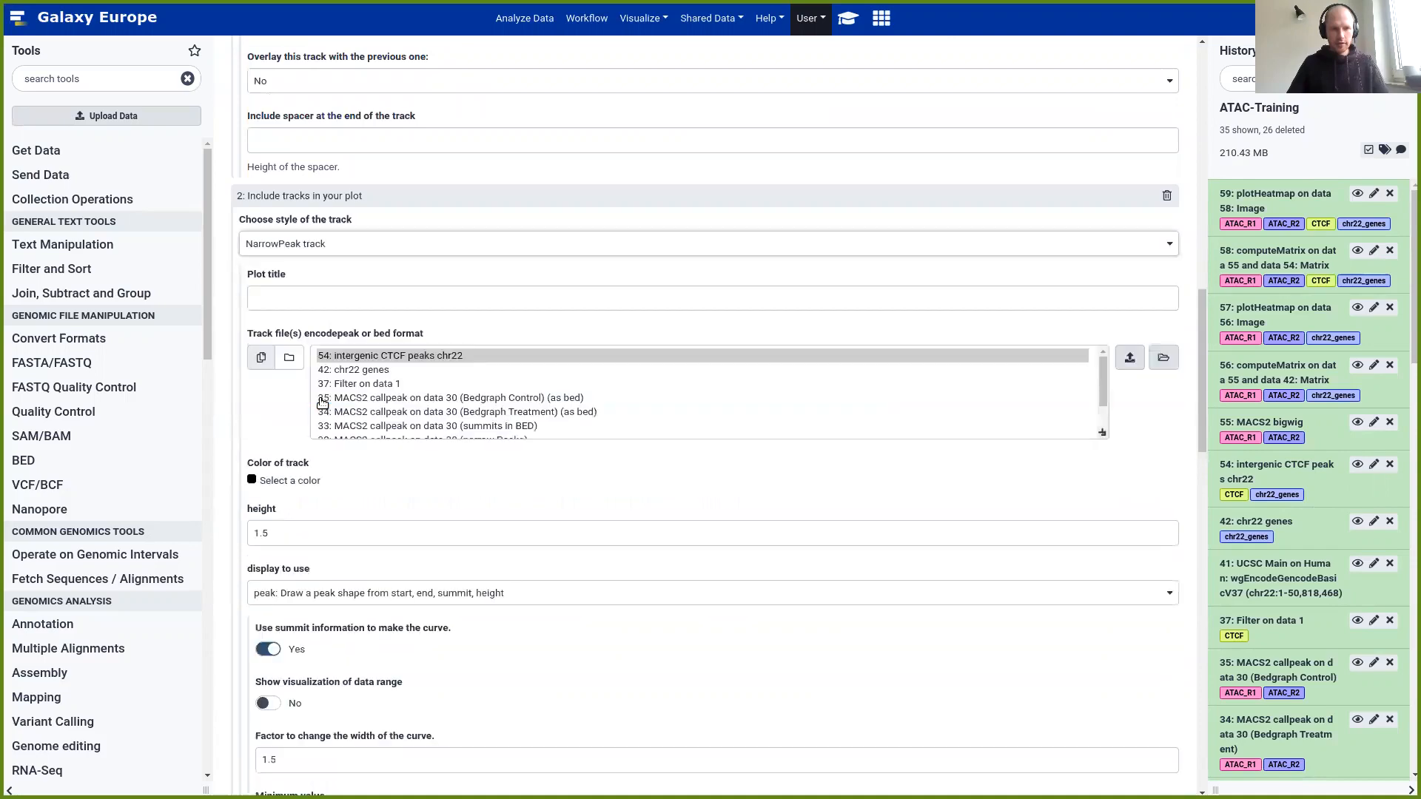
# Copy the plot title "Peaks from MACS2 (extended +/-100bp)" from the tutorial into the NarrowPeak track's plot title
pyautogui.click(331, 290)
pyautogui.click(852, 18)
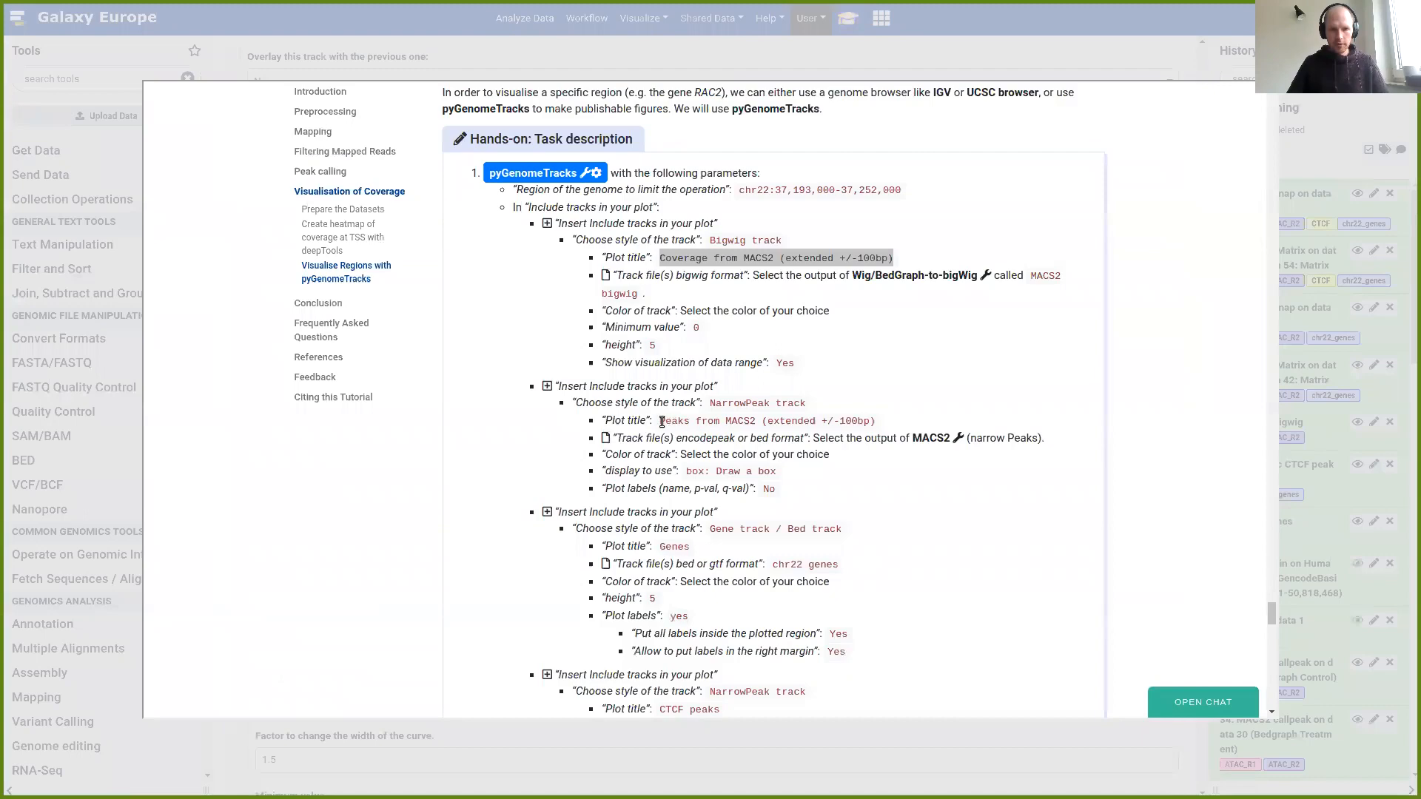
pyautogui.moveTo(660, 421); pyautogui.dragTo(872, 426)
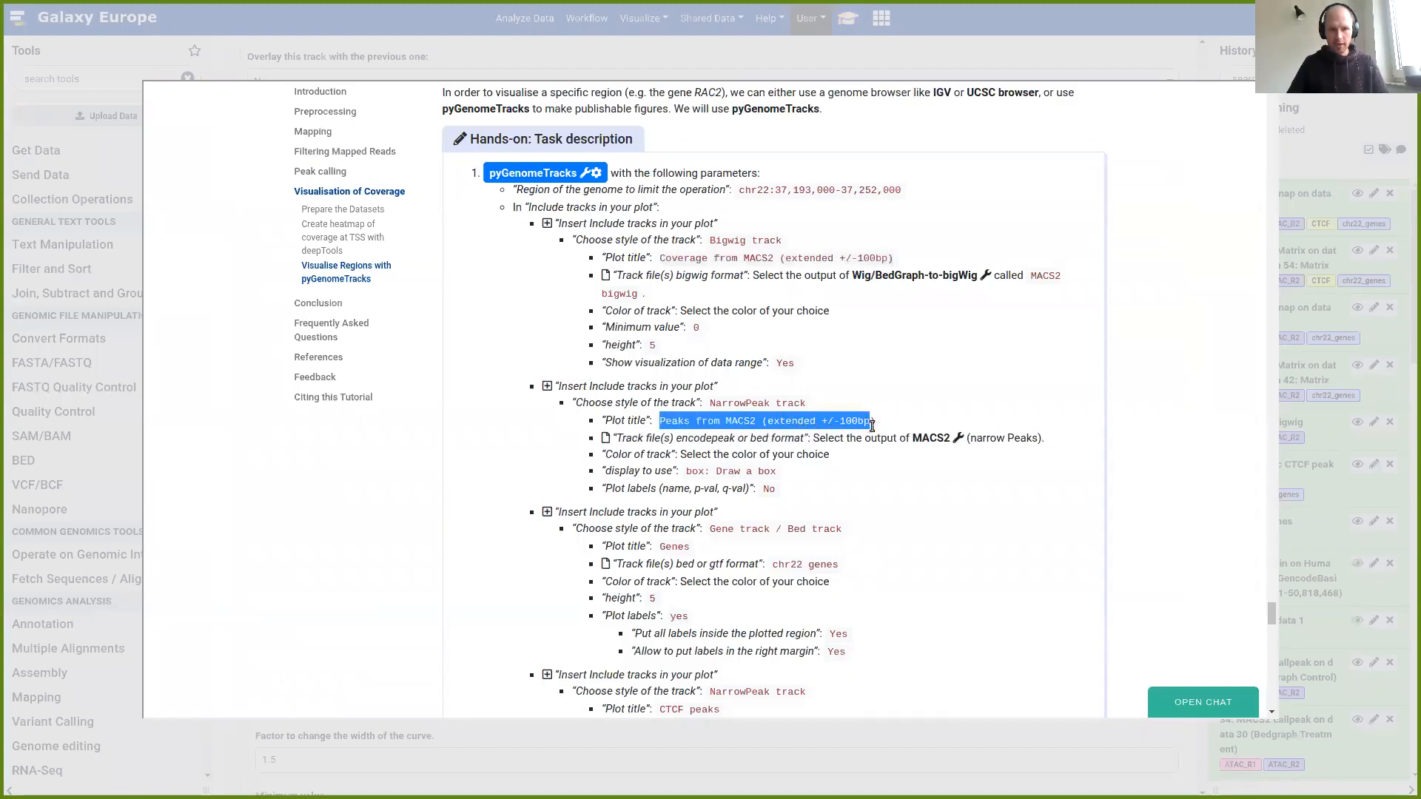
pyautogui.click(951, 67)
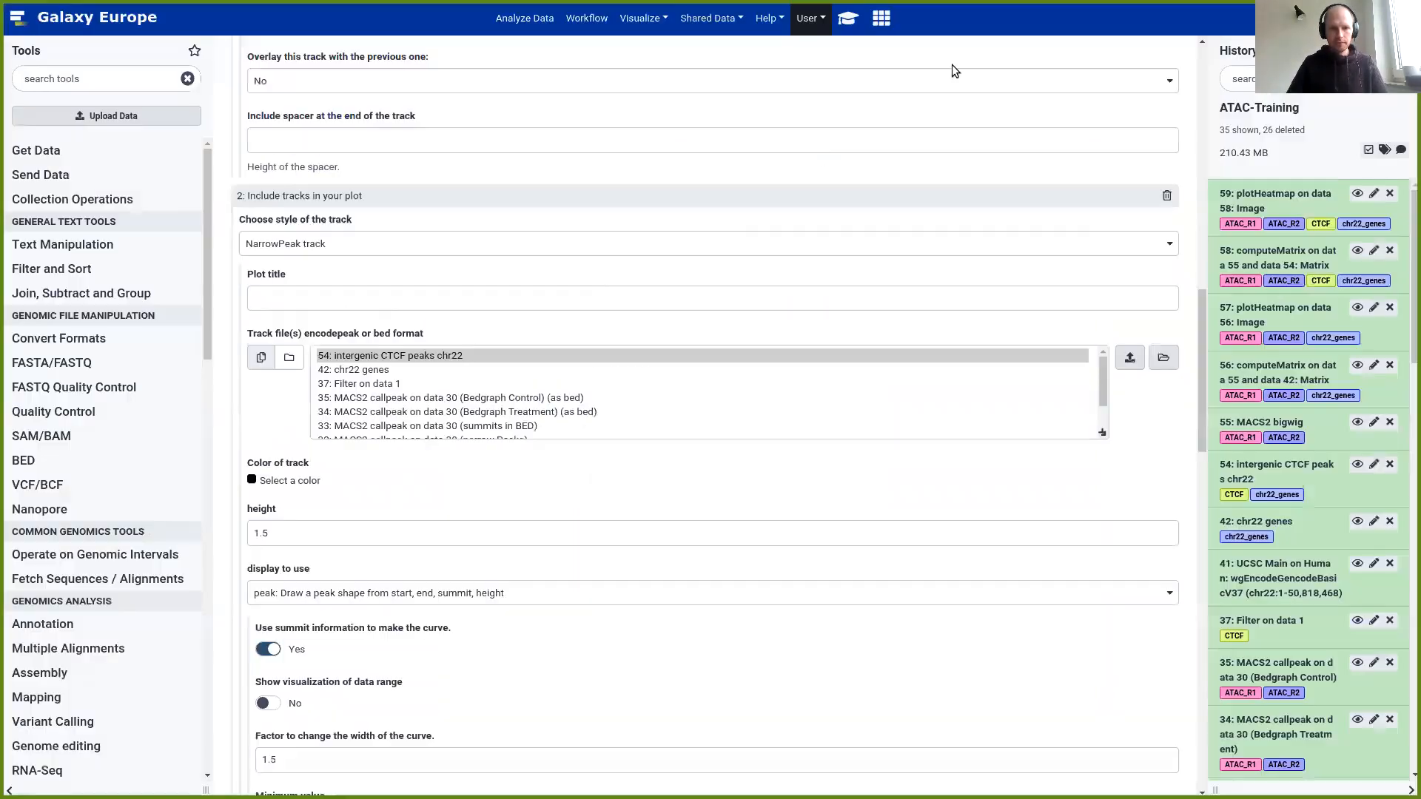
pyautogui.click(341, 300)
pyautogui.write('Peaks from MACS2 (extended +/-100bp)')
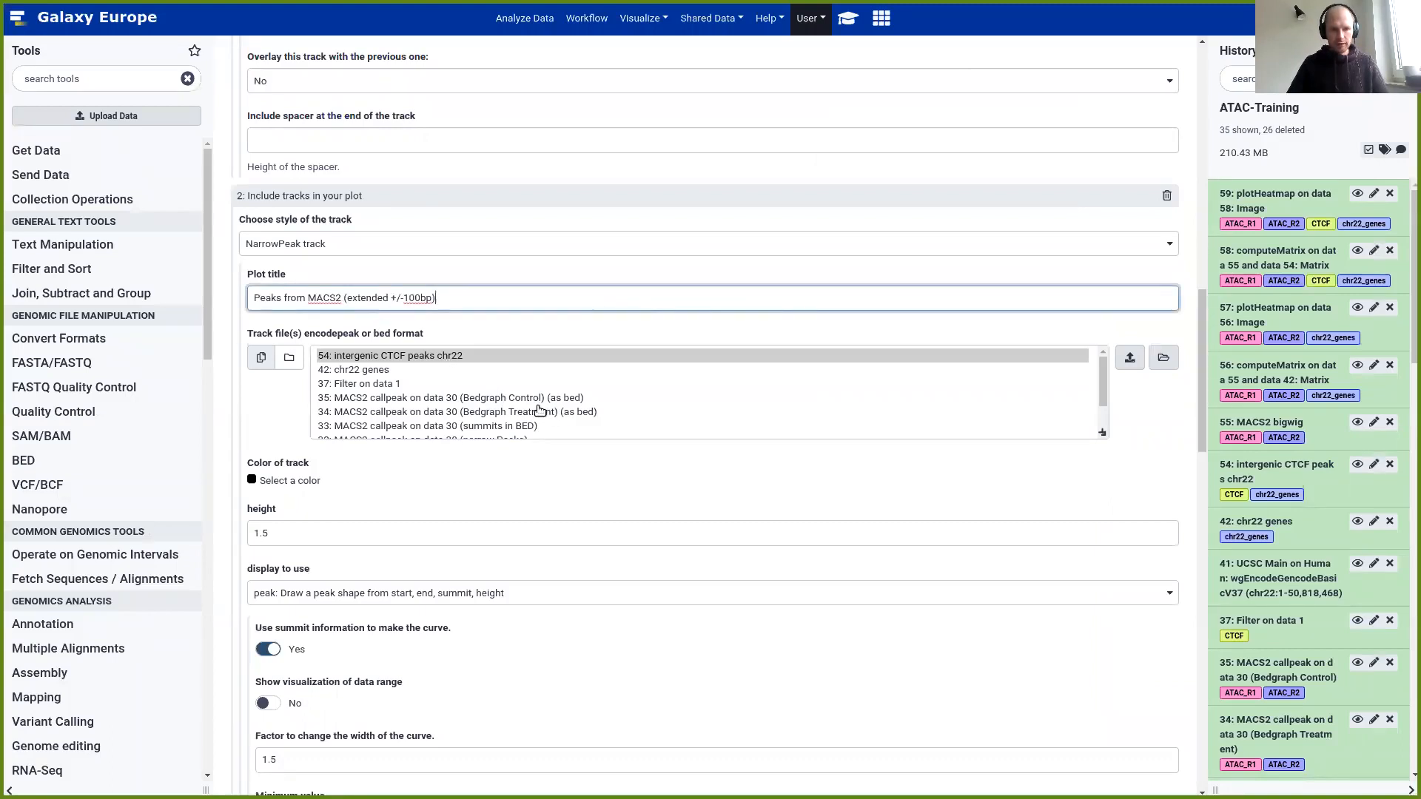
# Select "32: MACS2 callpeak on data 30 (narrow Peaks)" as the NarrowPeak track's file and set the track color to blue
pyautogui.scroll(-1, 539, 412)
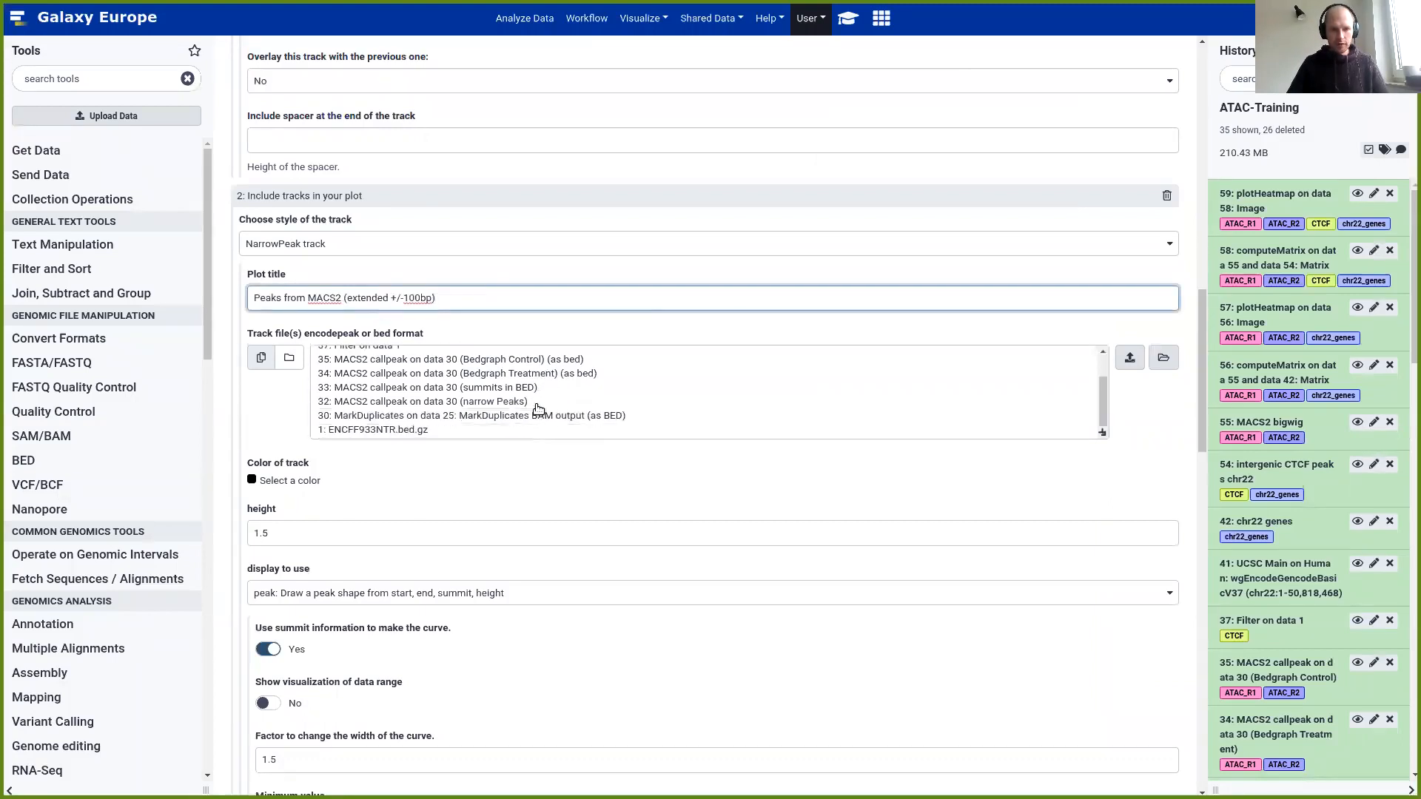
pyautogui.click(359, 406)
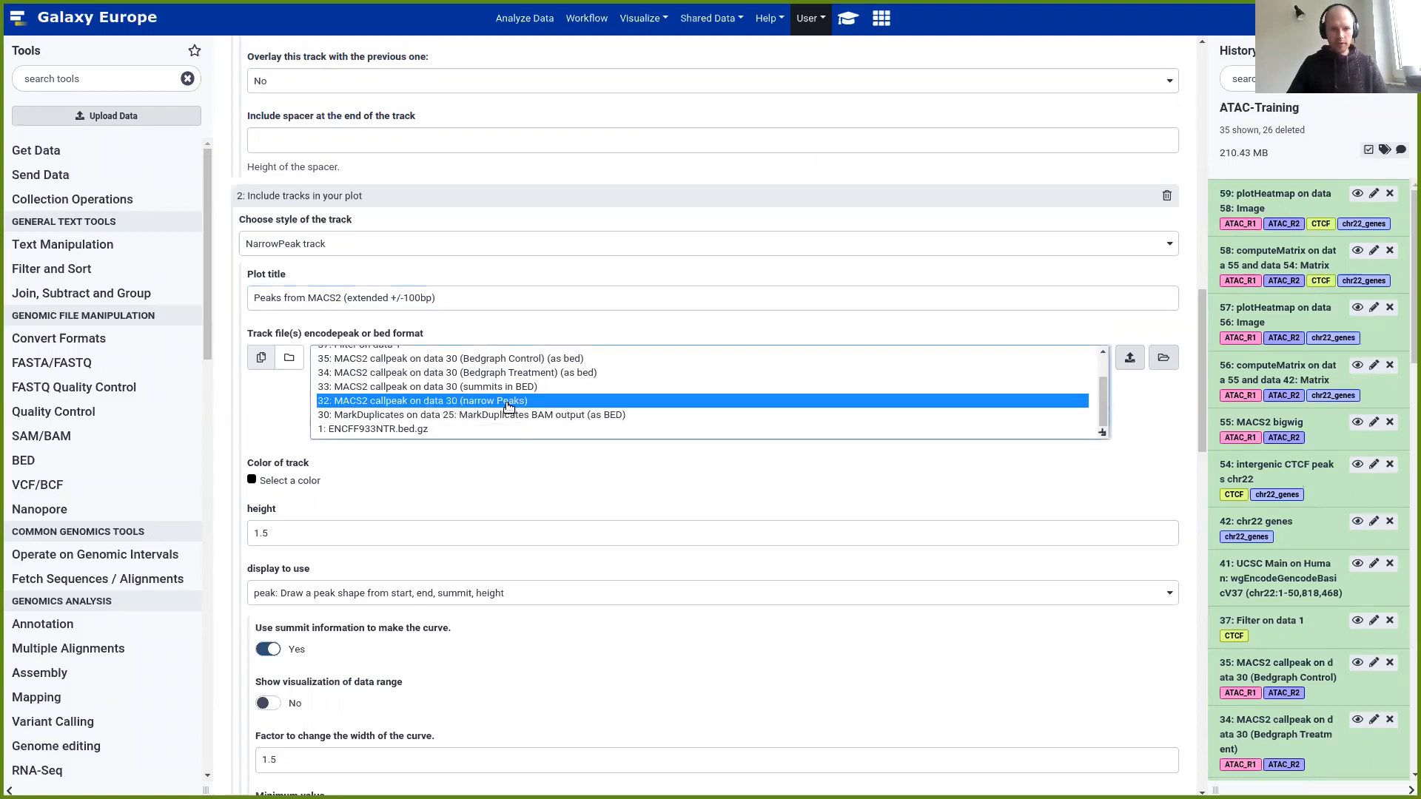
pyautogui.click(848, 20)
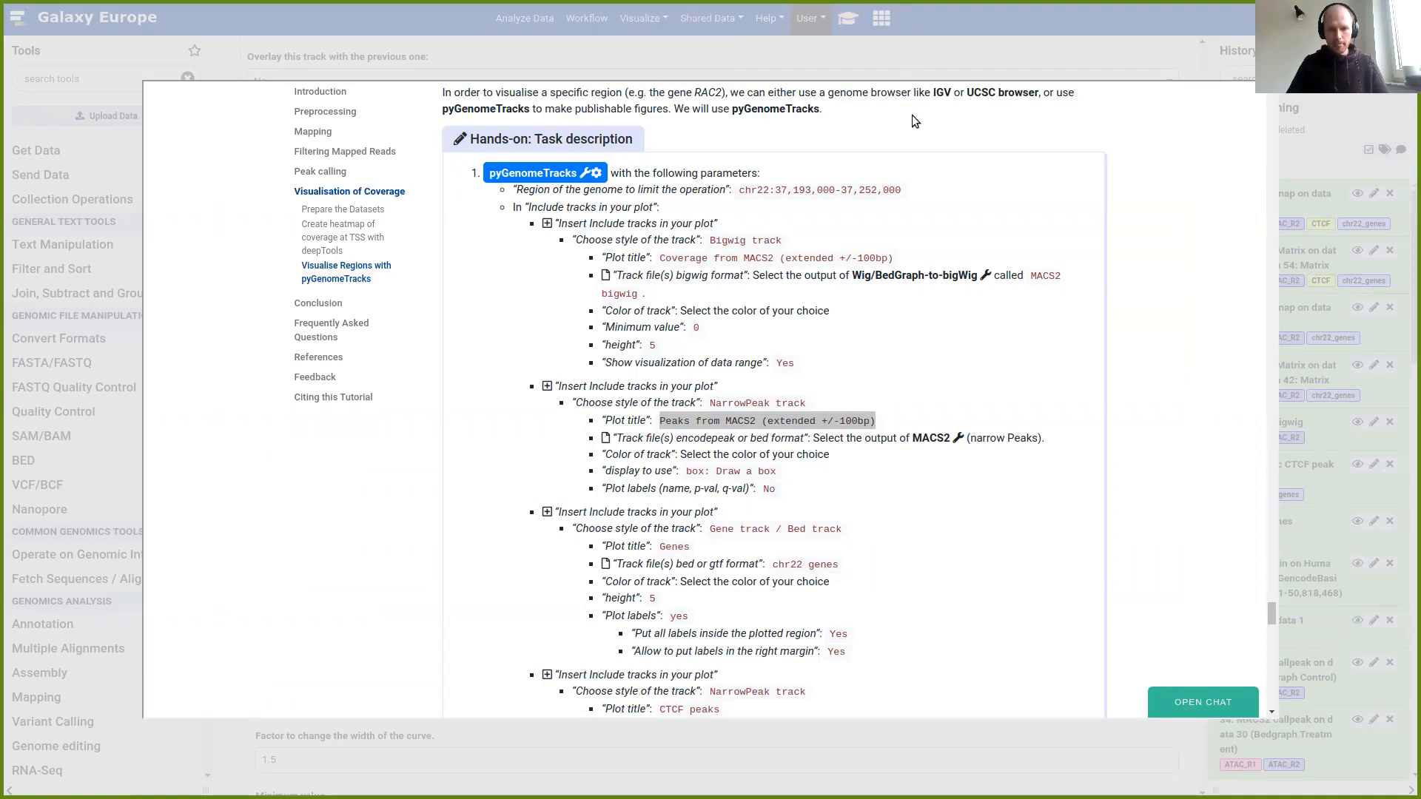
pyautogui.click(941, 48)
pyautogui.click(289, 482)
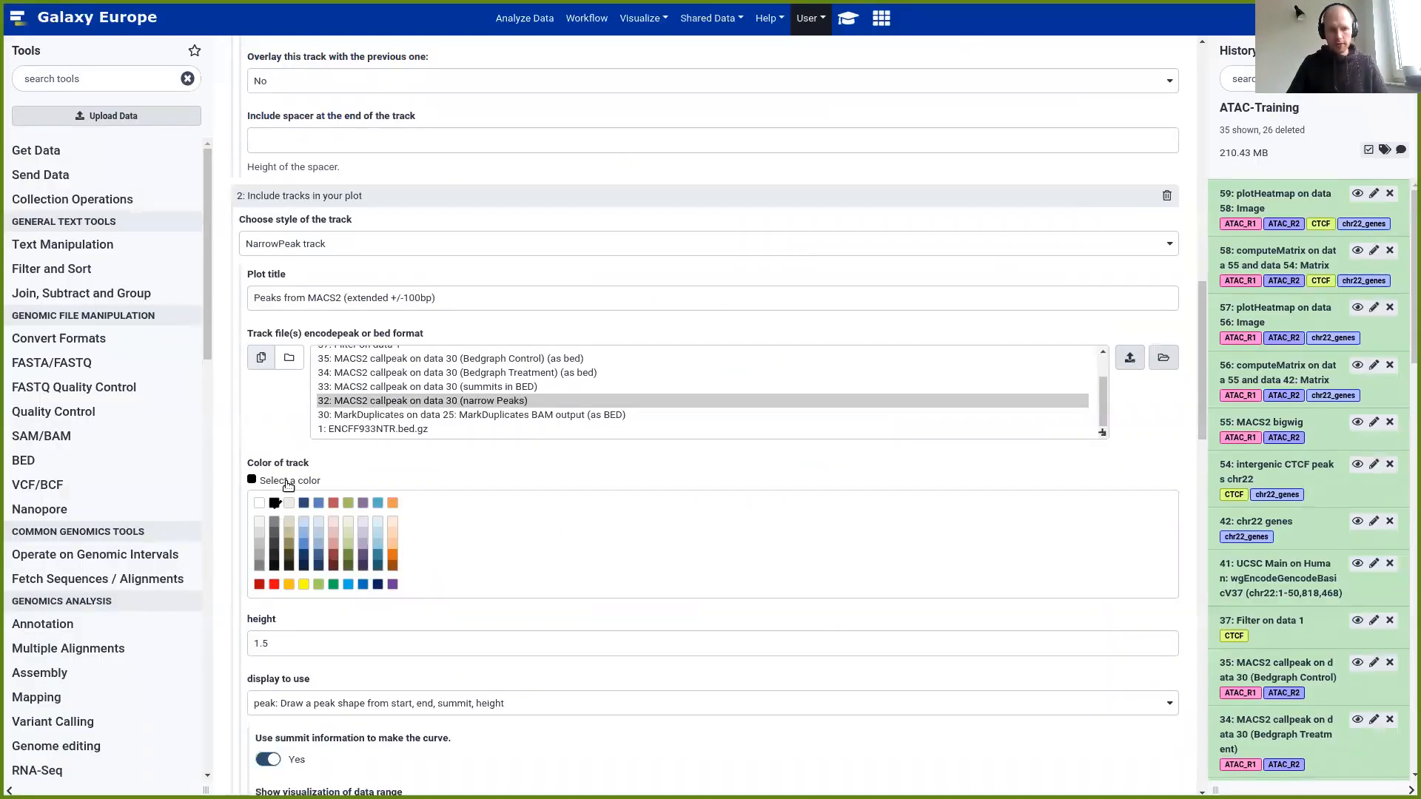
pyautogui.click(304, 549)
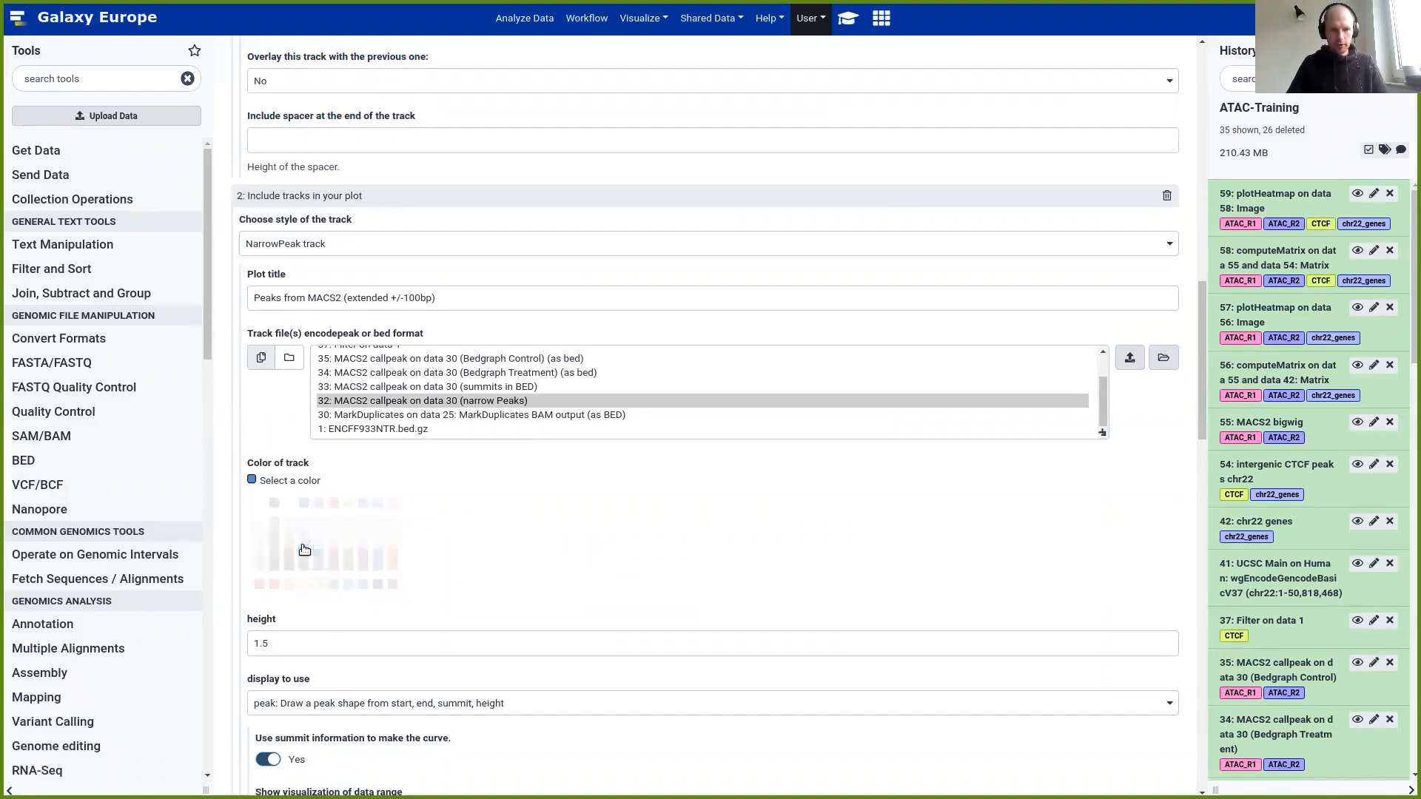
# Check the tutorial's display setting and set the NarrowPeak track's display to use to "box: Draw a box"
pyautogui.click(849, 20)
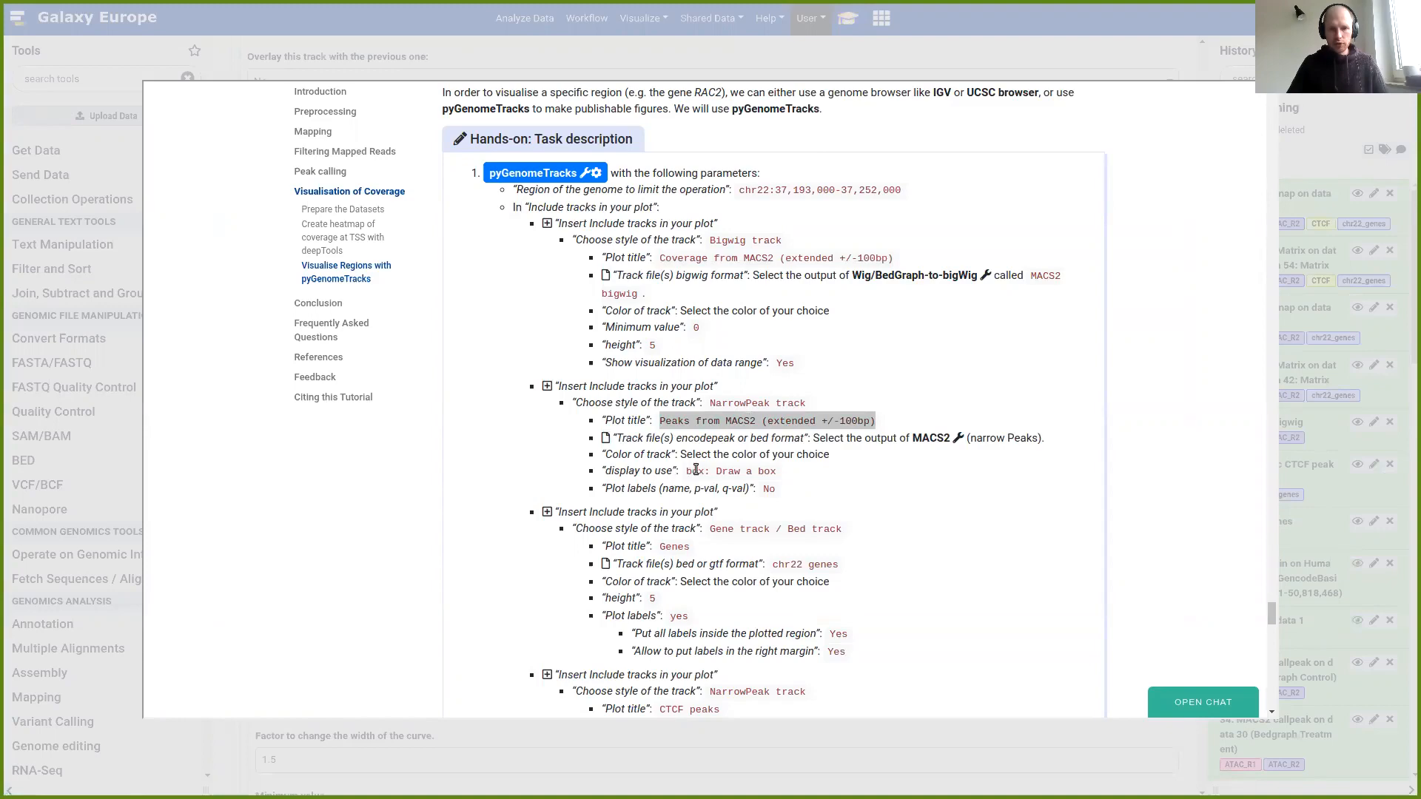
pyautogui.click(953, 36)
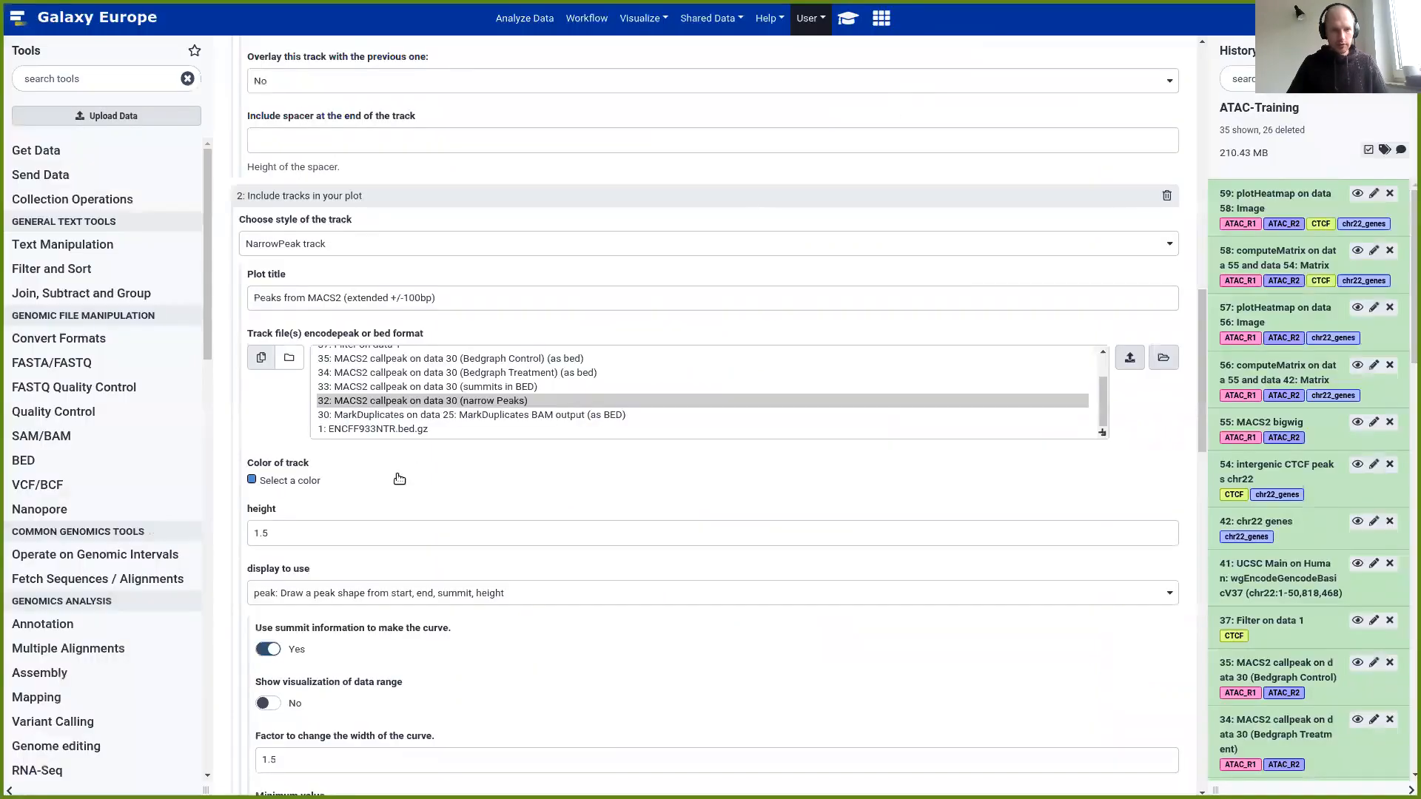
pyautogui.scroll(-3, 399, 479)
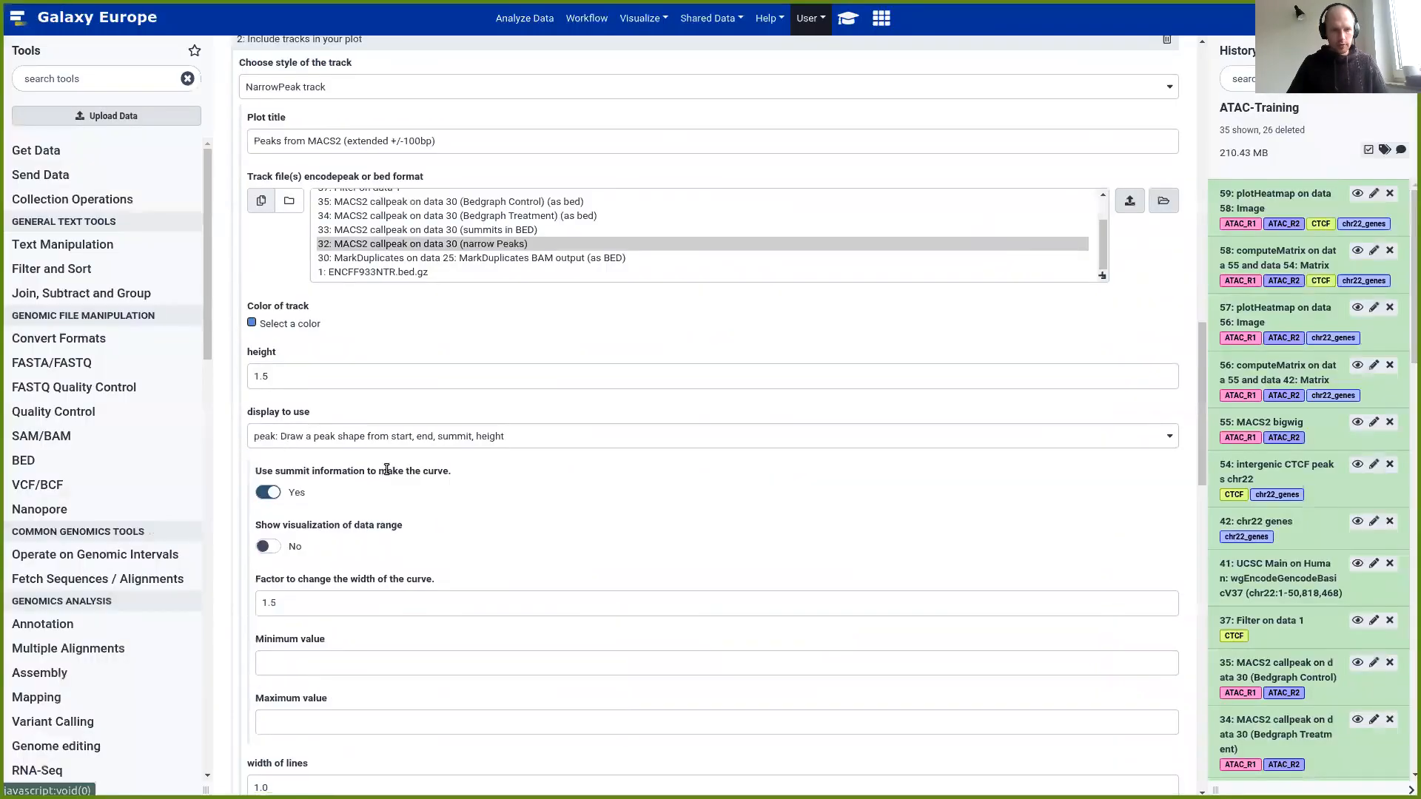
pyautogui.click(285, 438)
pyautogui.click(290, 509)
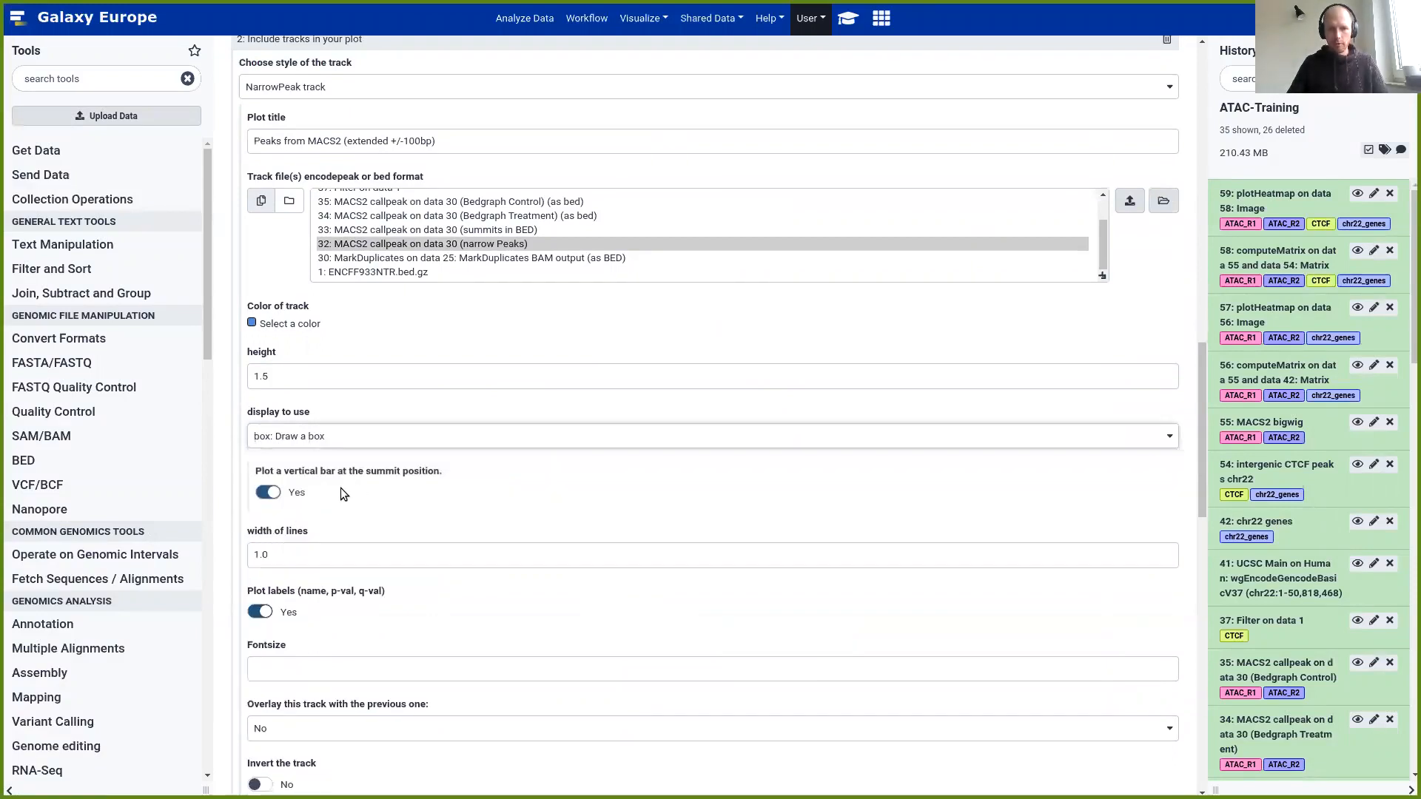
# Check the tutorial's label setting and set the NarrowPeak track's Plot labels (name, p-val, q-val) option to No
pyautogui.click(849, 17)
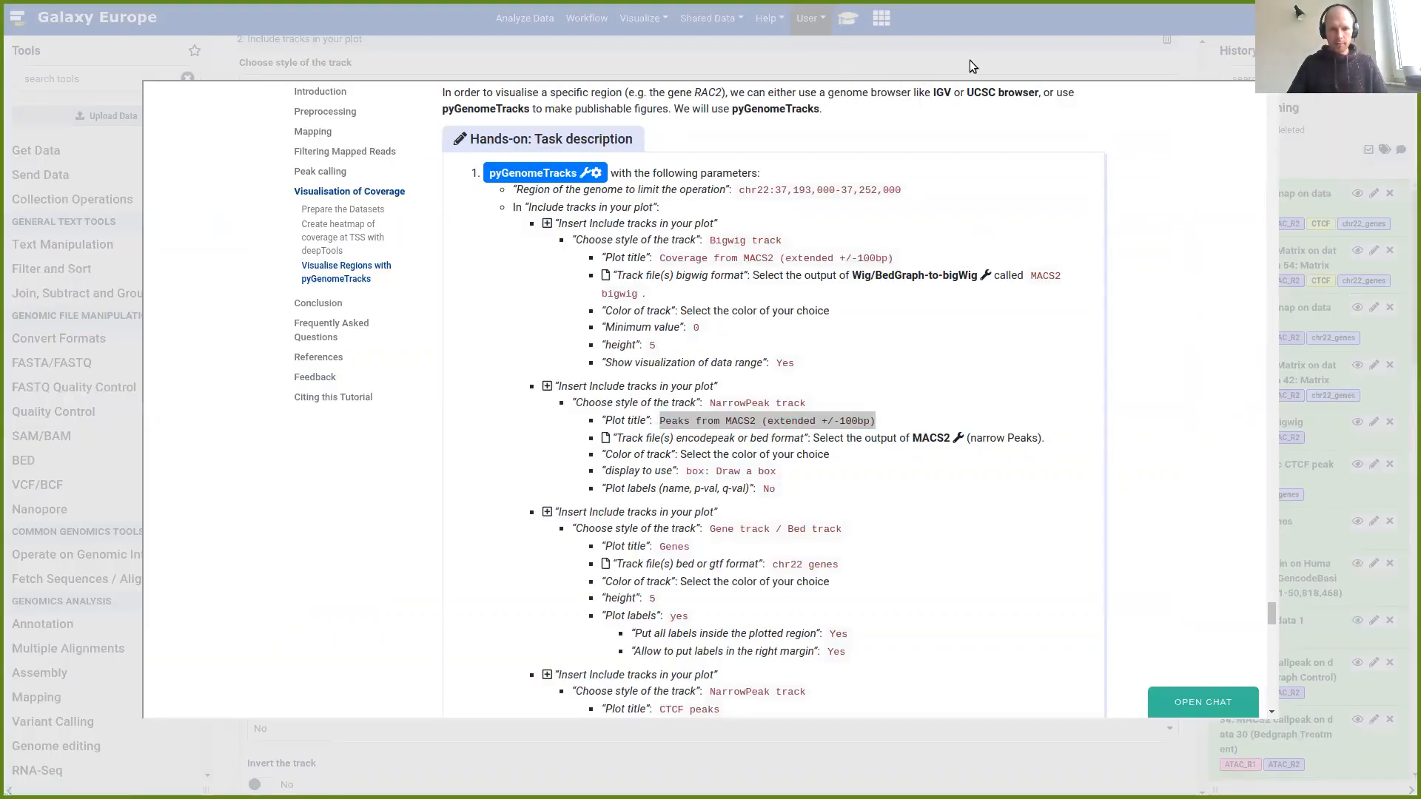
pyautogui.click(989, 54)
pyautogui.scroll(-2, 360, 456)
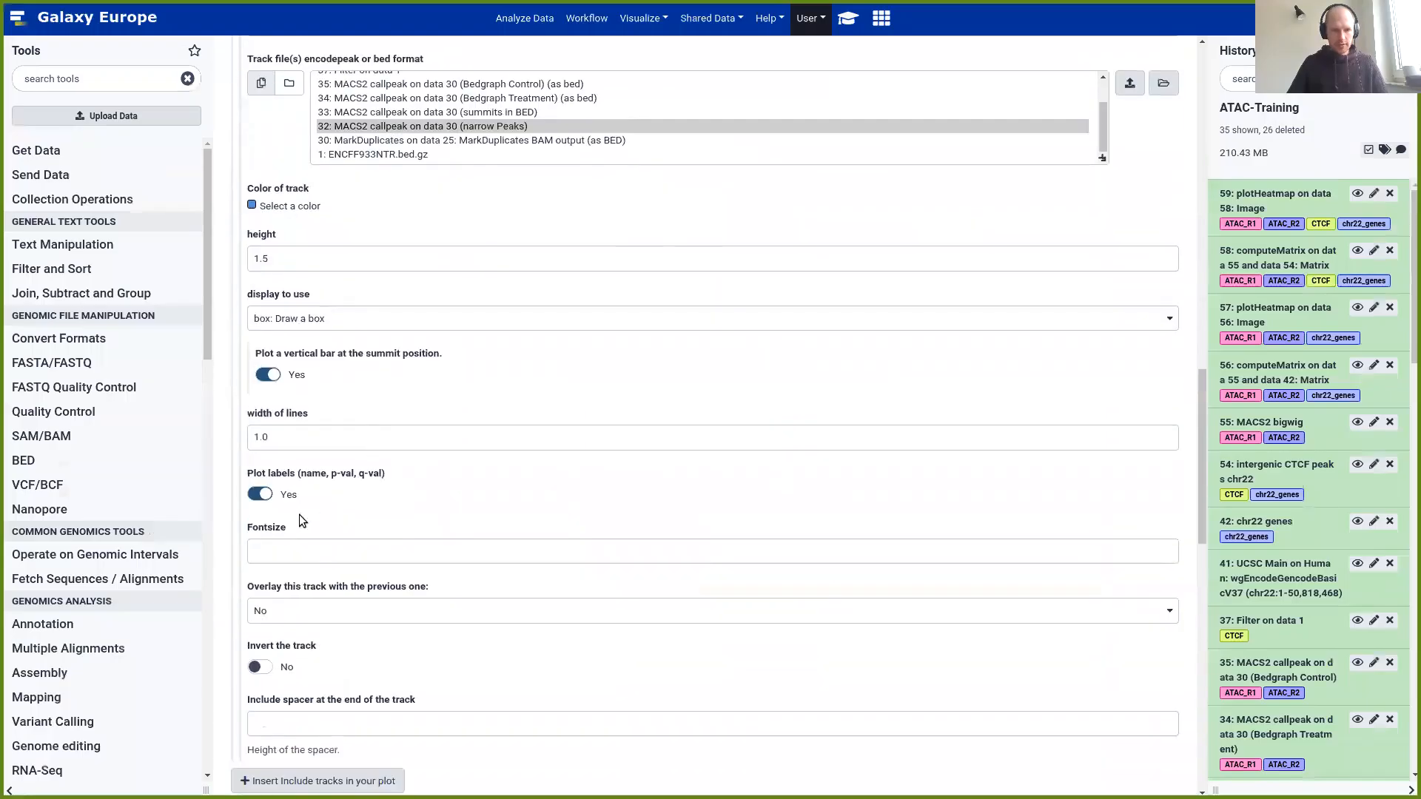
pyautogui.moveTo(302, 477); pyautogui.dragTo(385, 477)
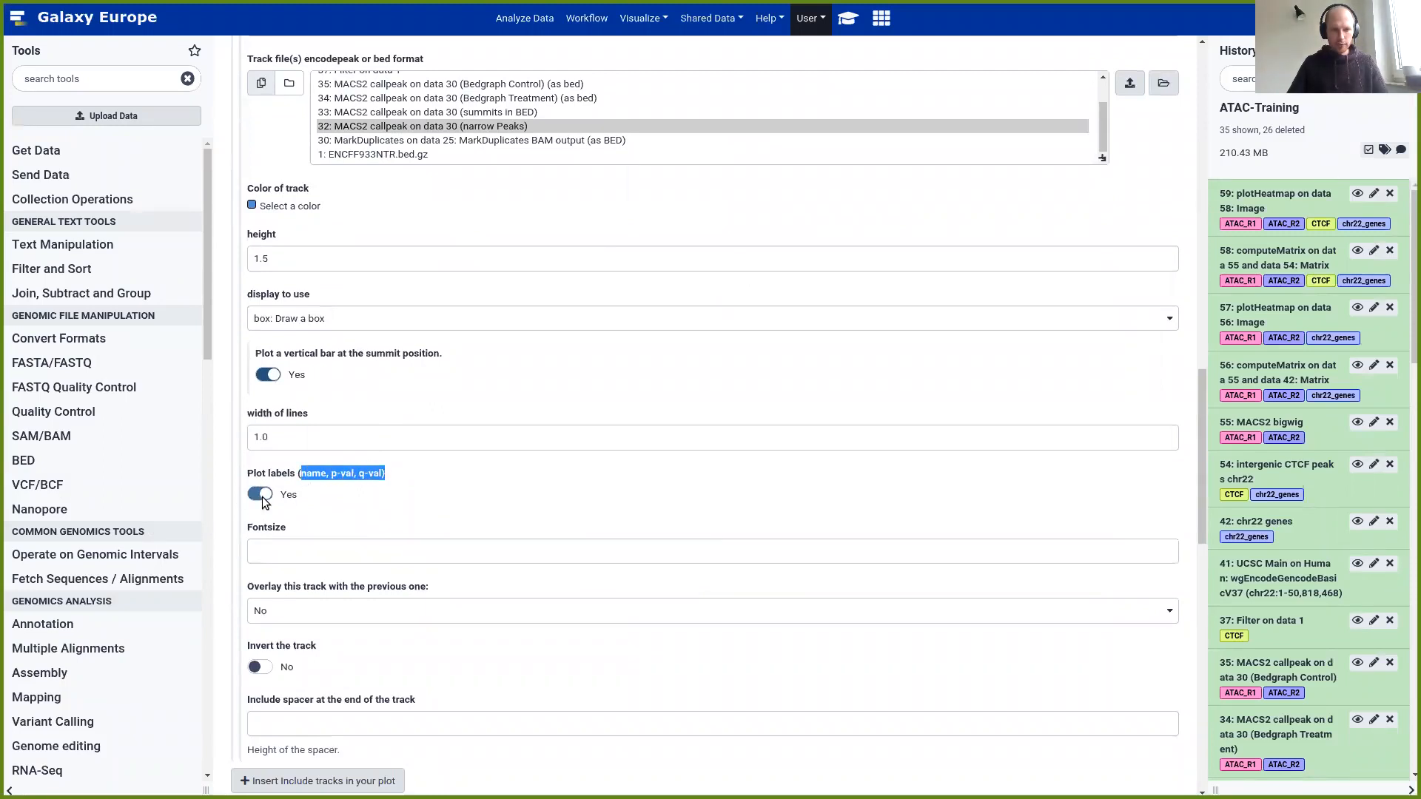
pyautogui.click(250, 493)
# Add a third track to the plot and, following the tutorial, set its style to Gene track / Bed track
pyautogui.scroll(-3, 364, 498)
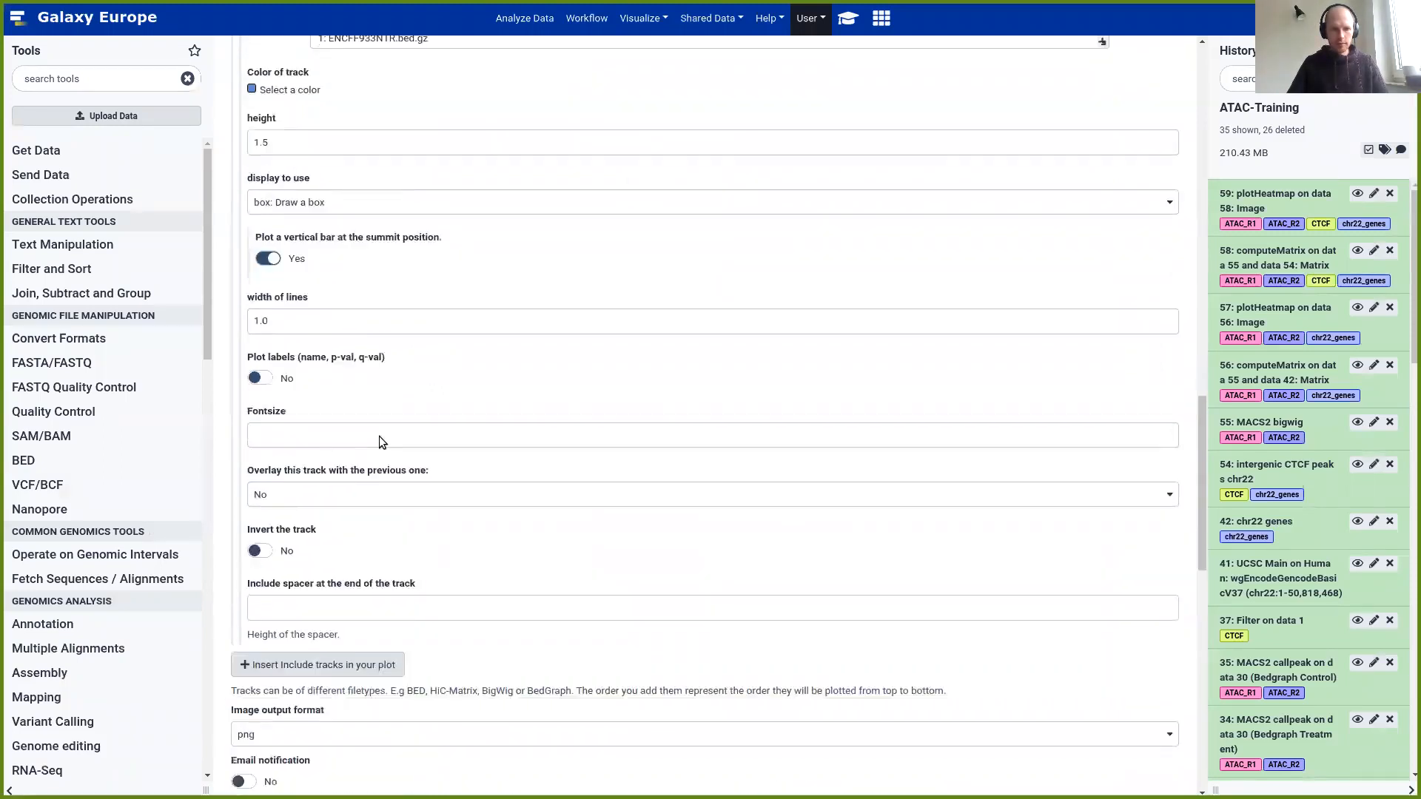
pyautogui.scroll(-3, 389, 358)
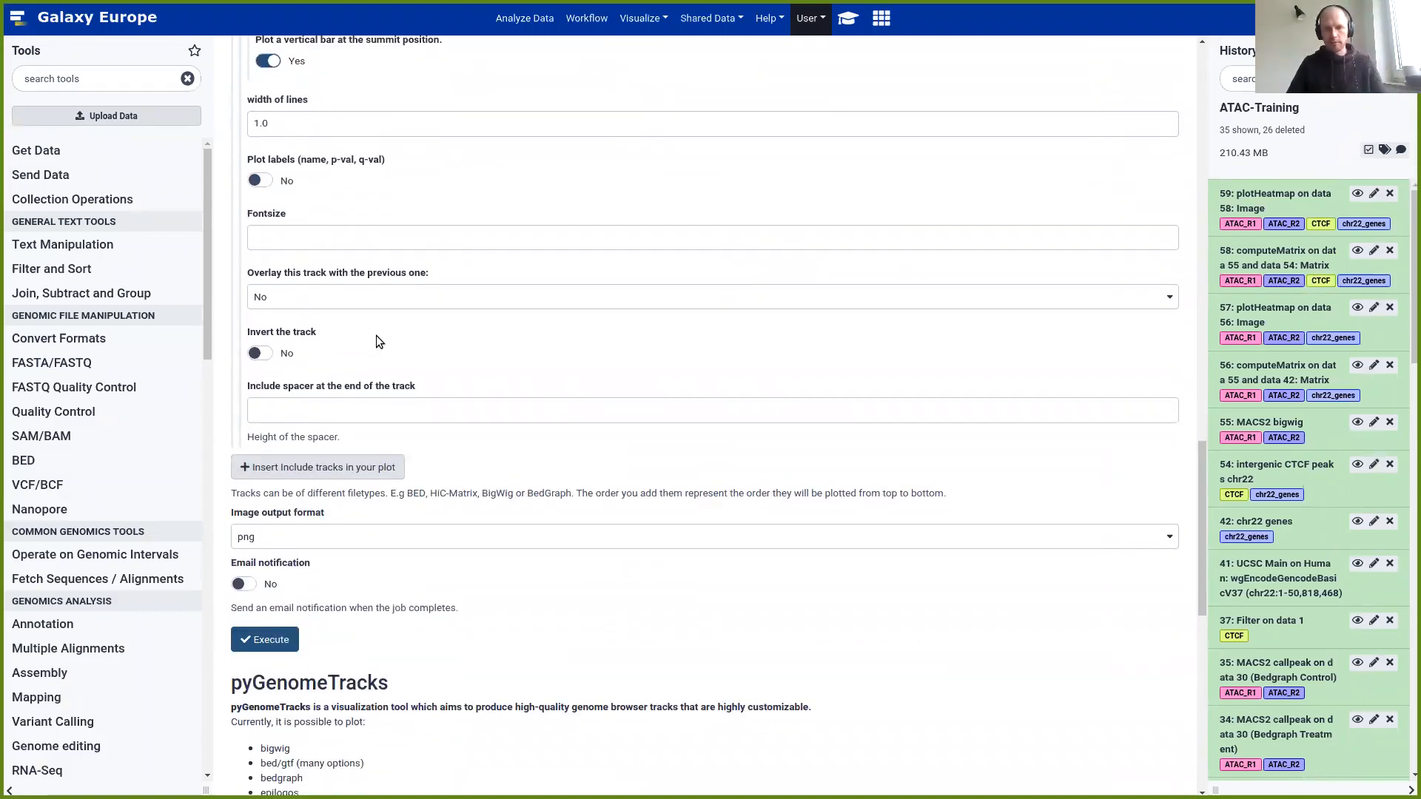
pyautogui.click(317, 468)
pyautogui.scroll(-3, 502, 368)
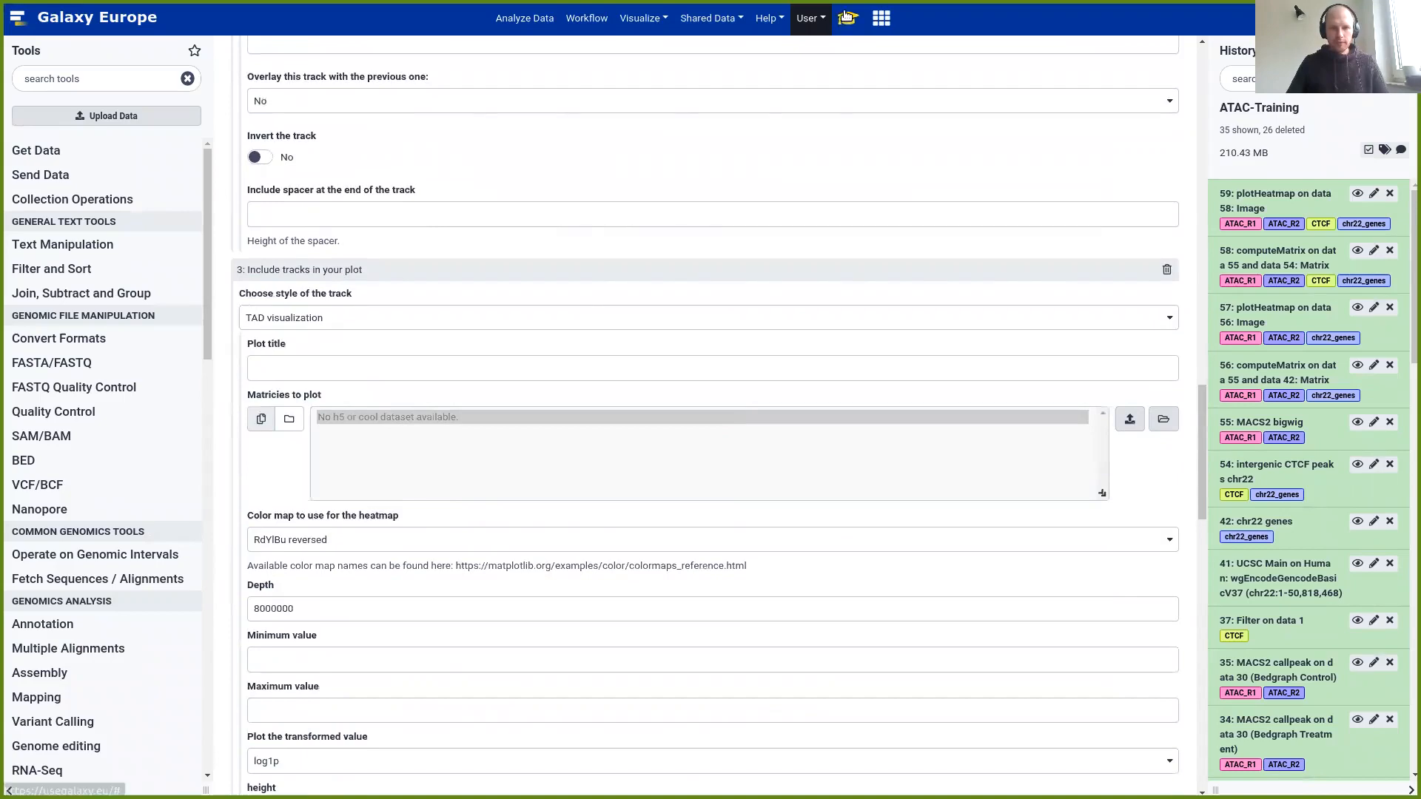
pyautogui.click(846, 16)
pyautogui.scroll(-5, 647, 390)
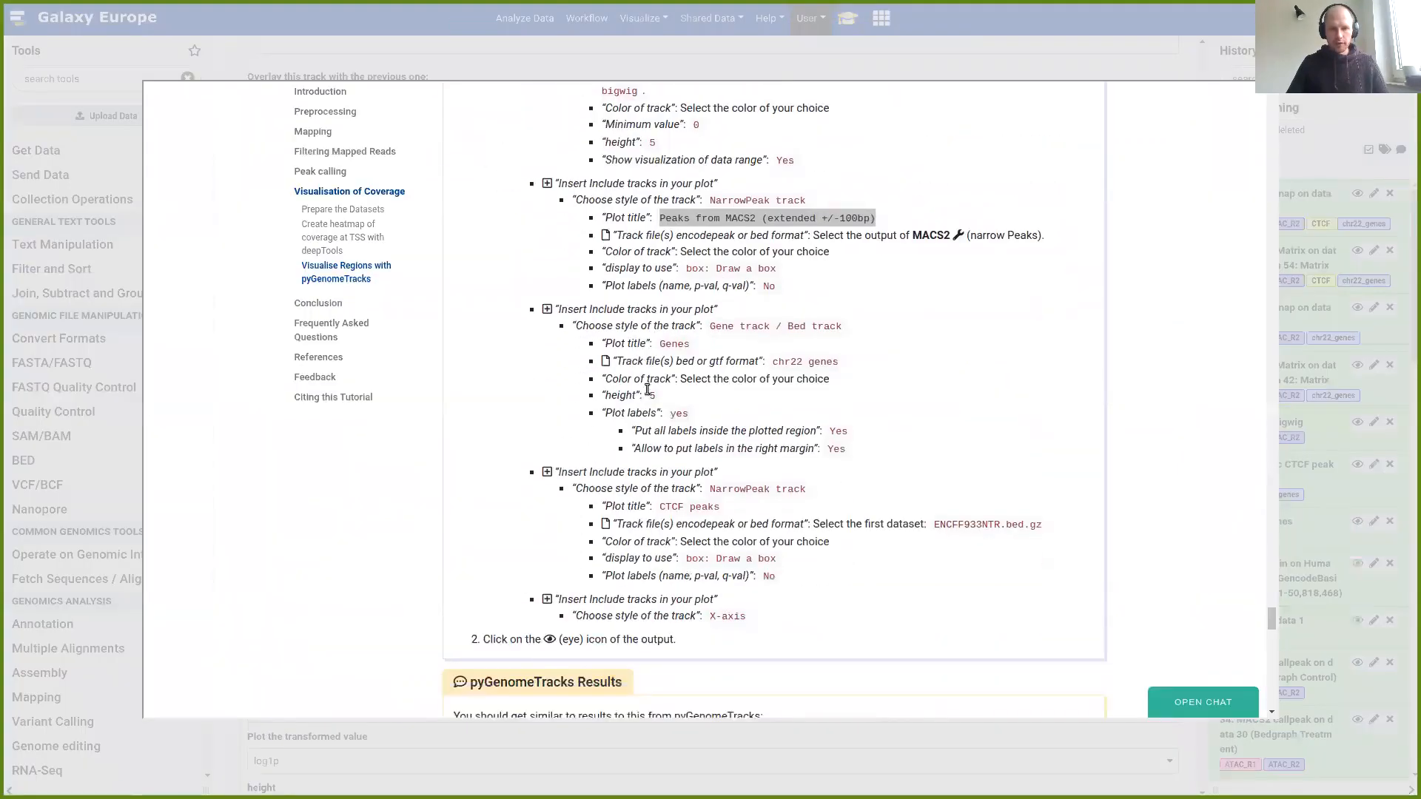
pyautogui.scroll(-1, 648, 390)
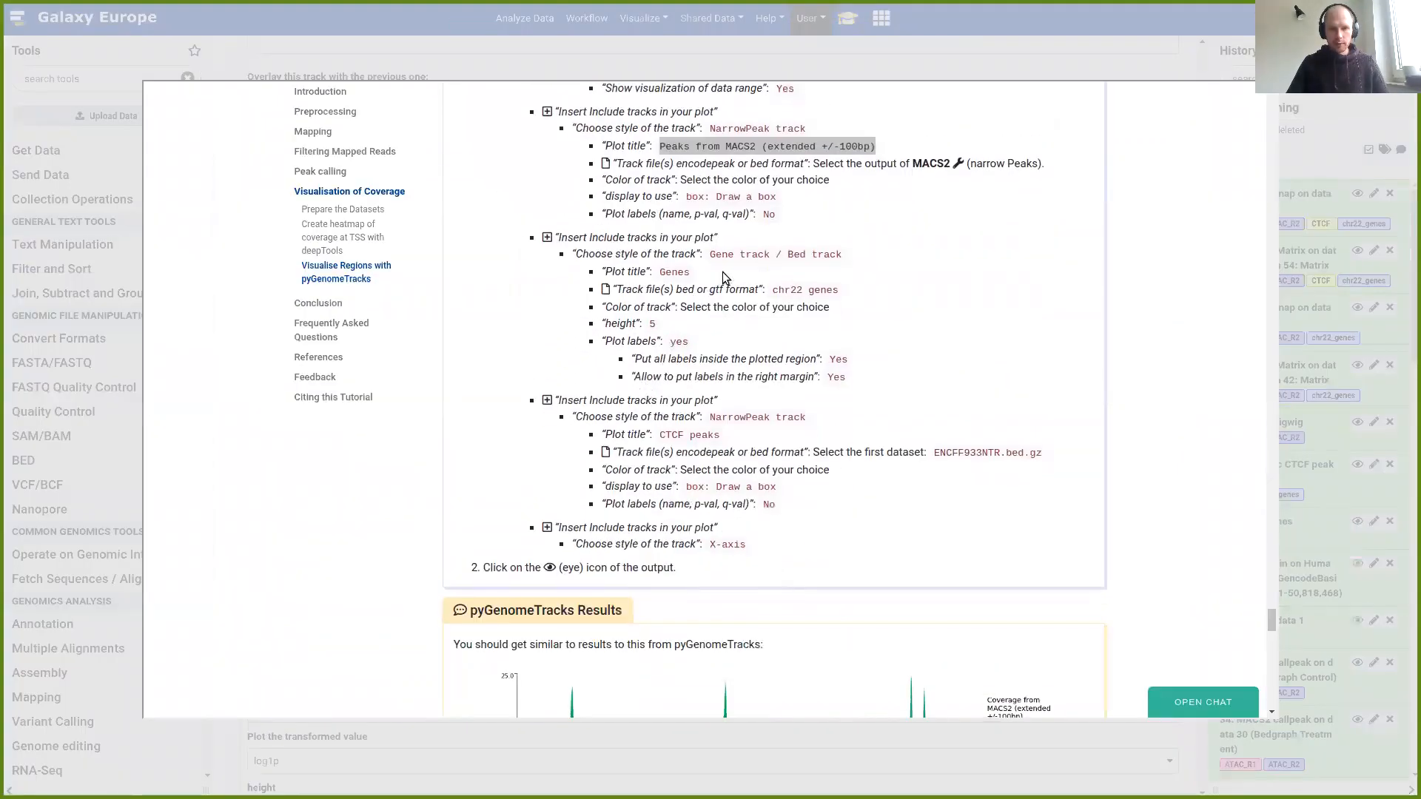
pyautogui.click(978, 30)
pyautogui.click(316, 318)
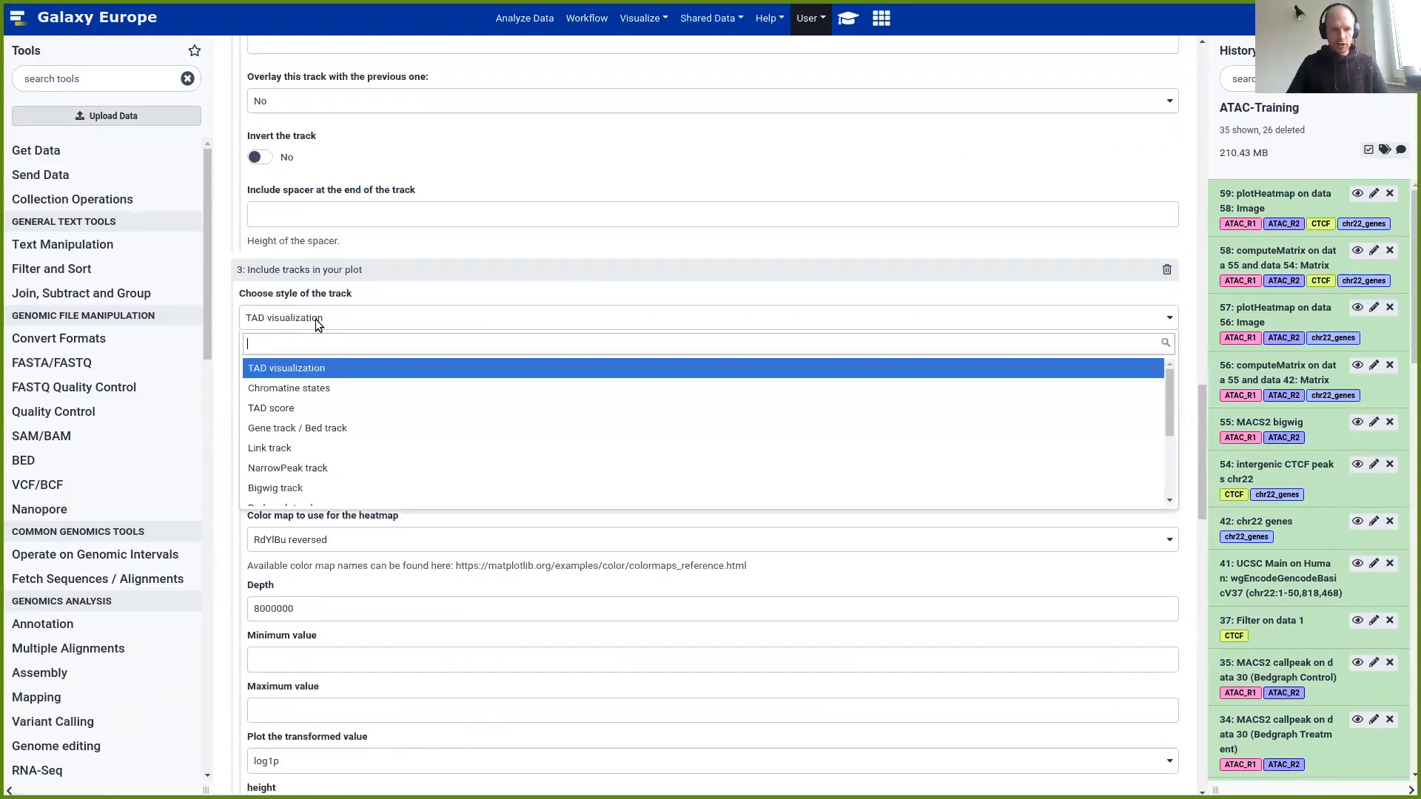
pyautogui.click(332, 434)
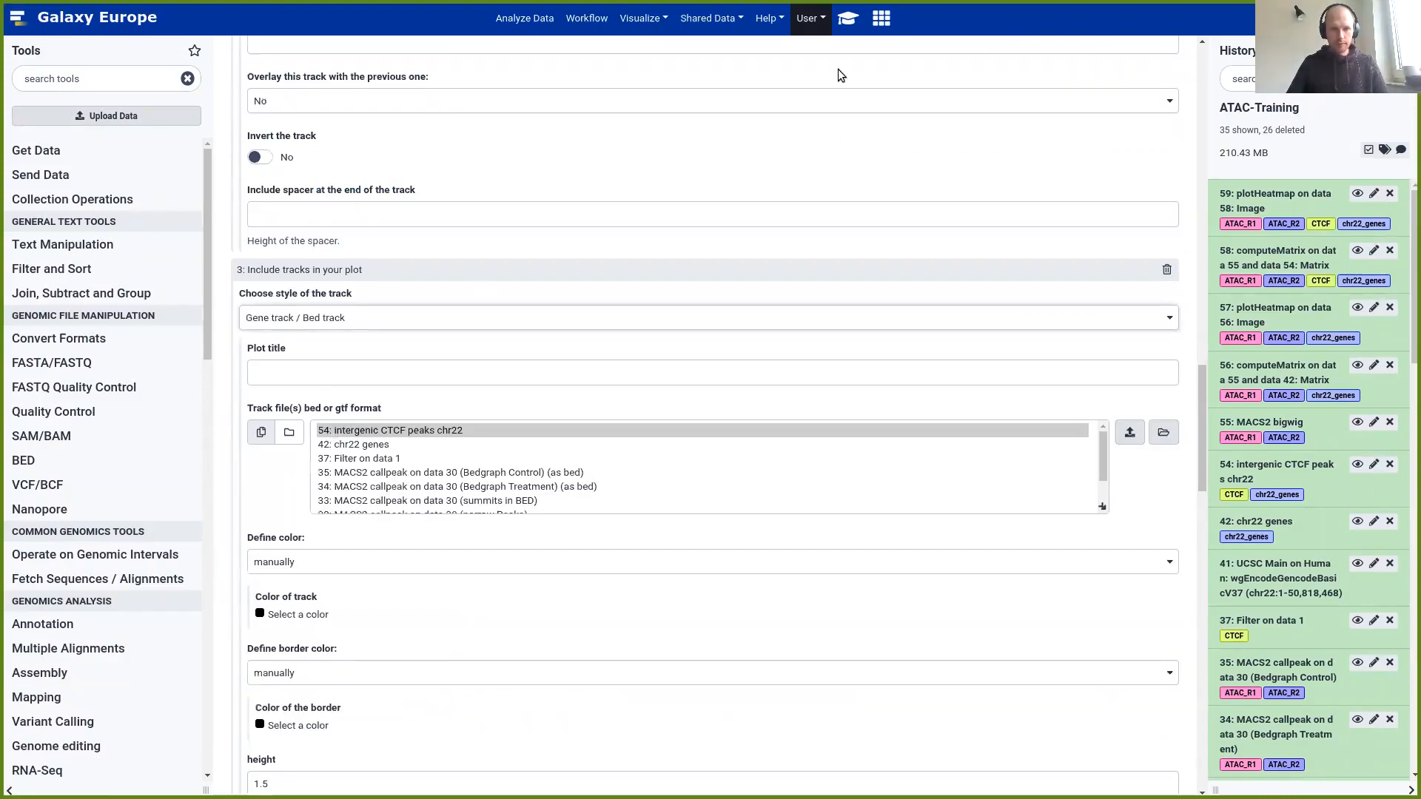
# Copy the plot title "Genes" from the tutorial into the gene track and select "42: chr22 genes" as its track file
pyautogui.click(848, 20)
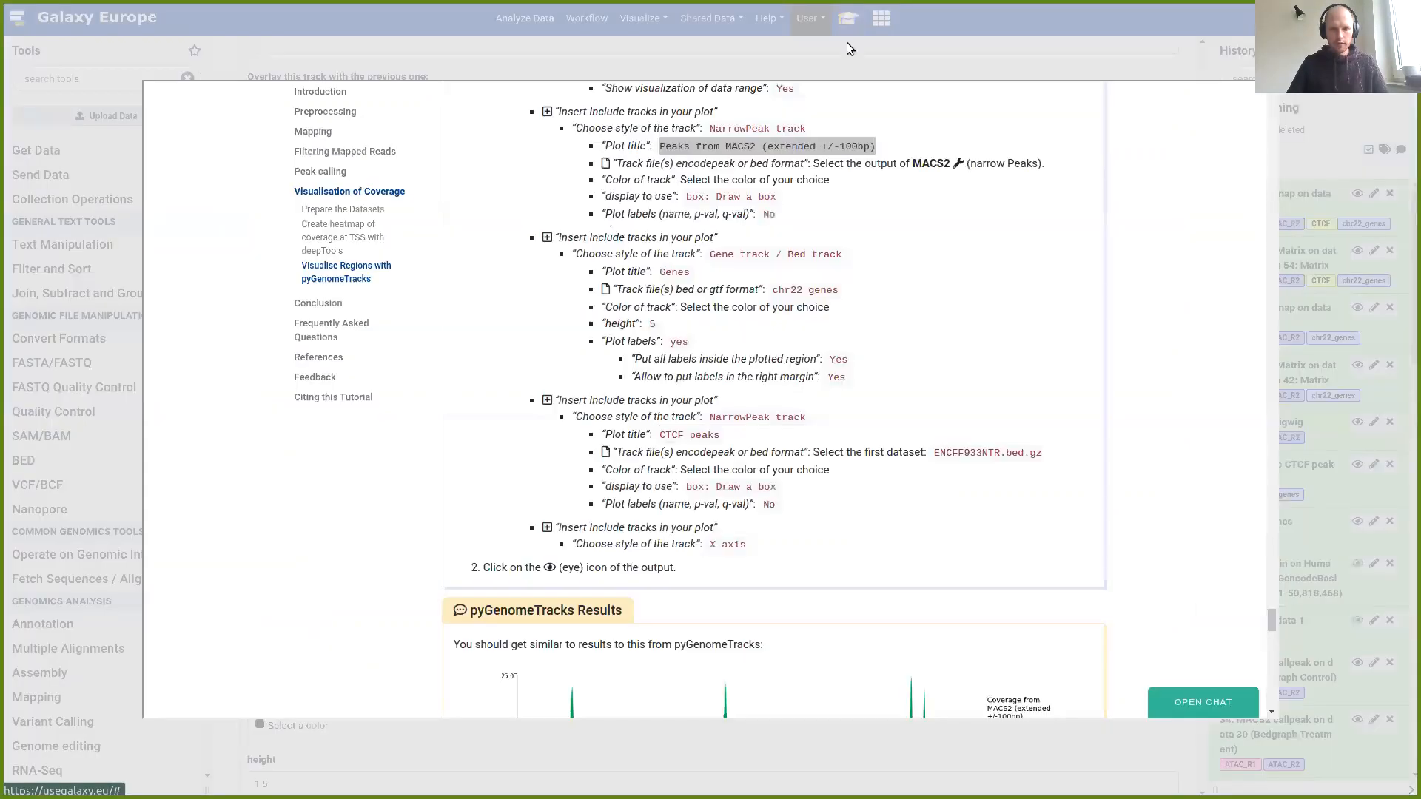
pyautogui.doubleClick(667, 272)
pyautogui.hotkey('ctrl', 'c')
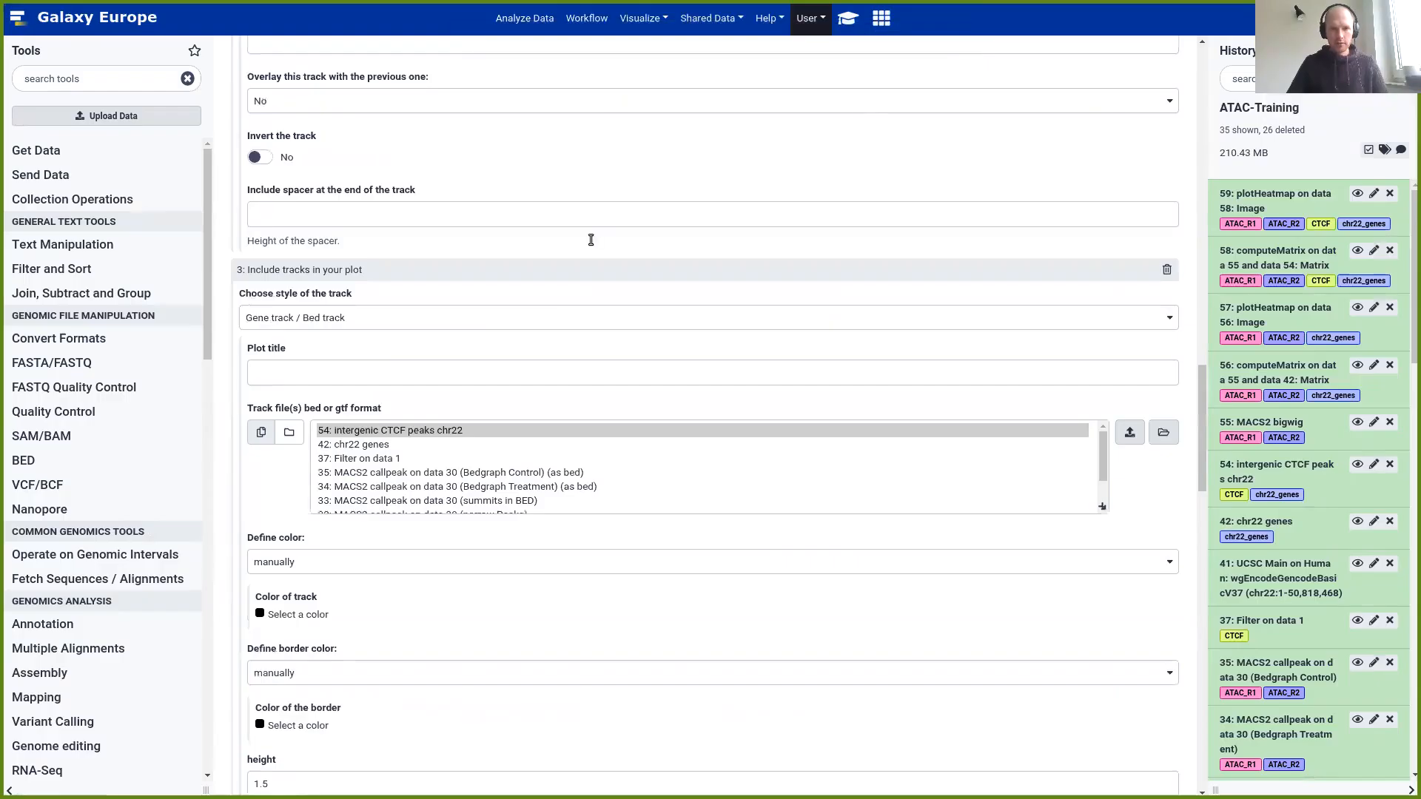
pyautogui.click(958, 50)
pyautogui.click(331, 369)
pyautogui.hotkey('ctrl', 'v')
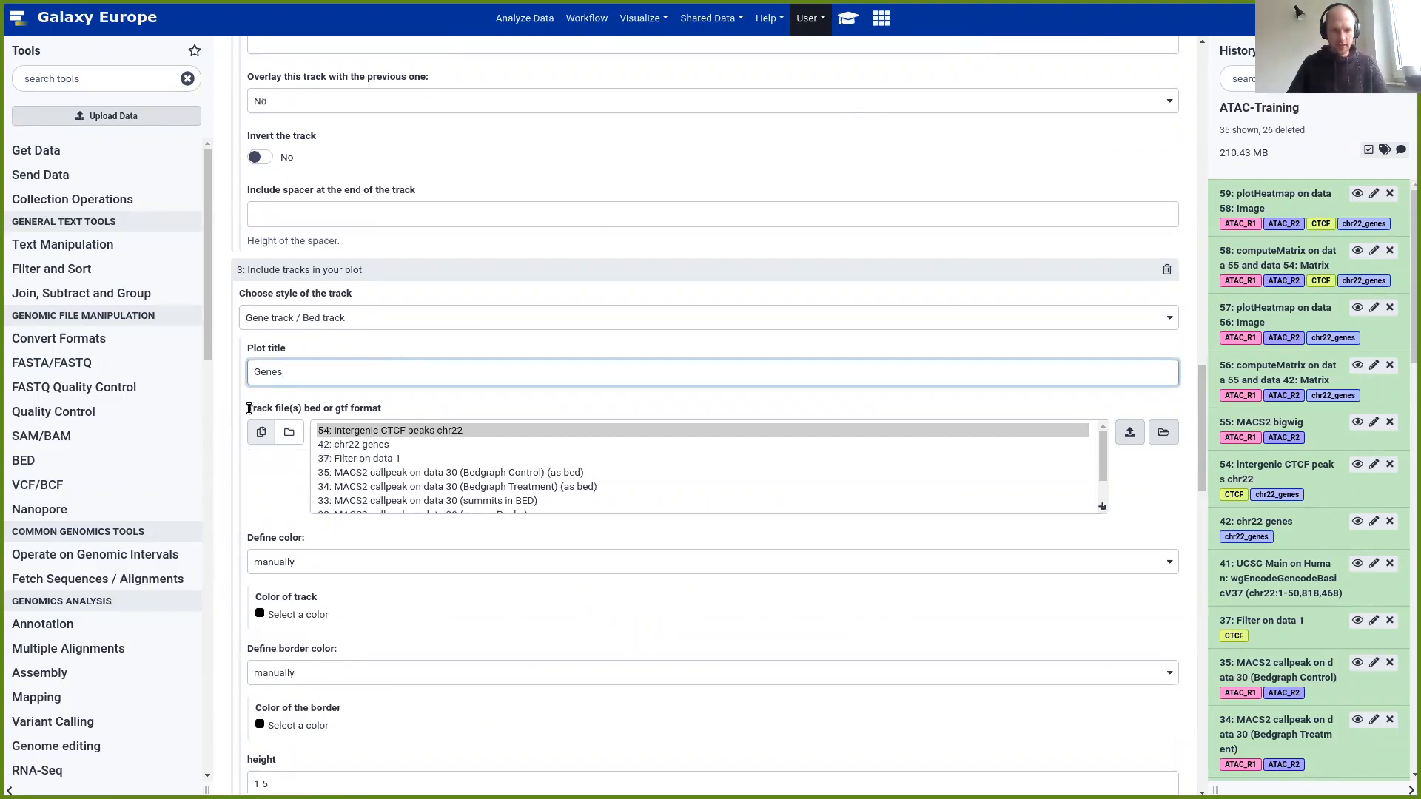
pyautogui.click(348, 445)
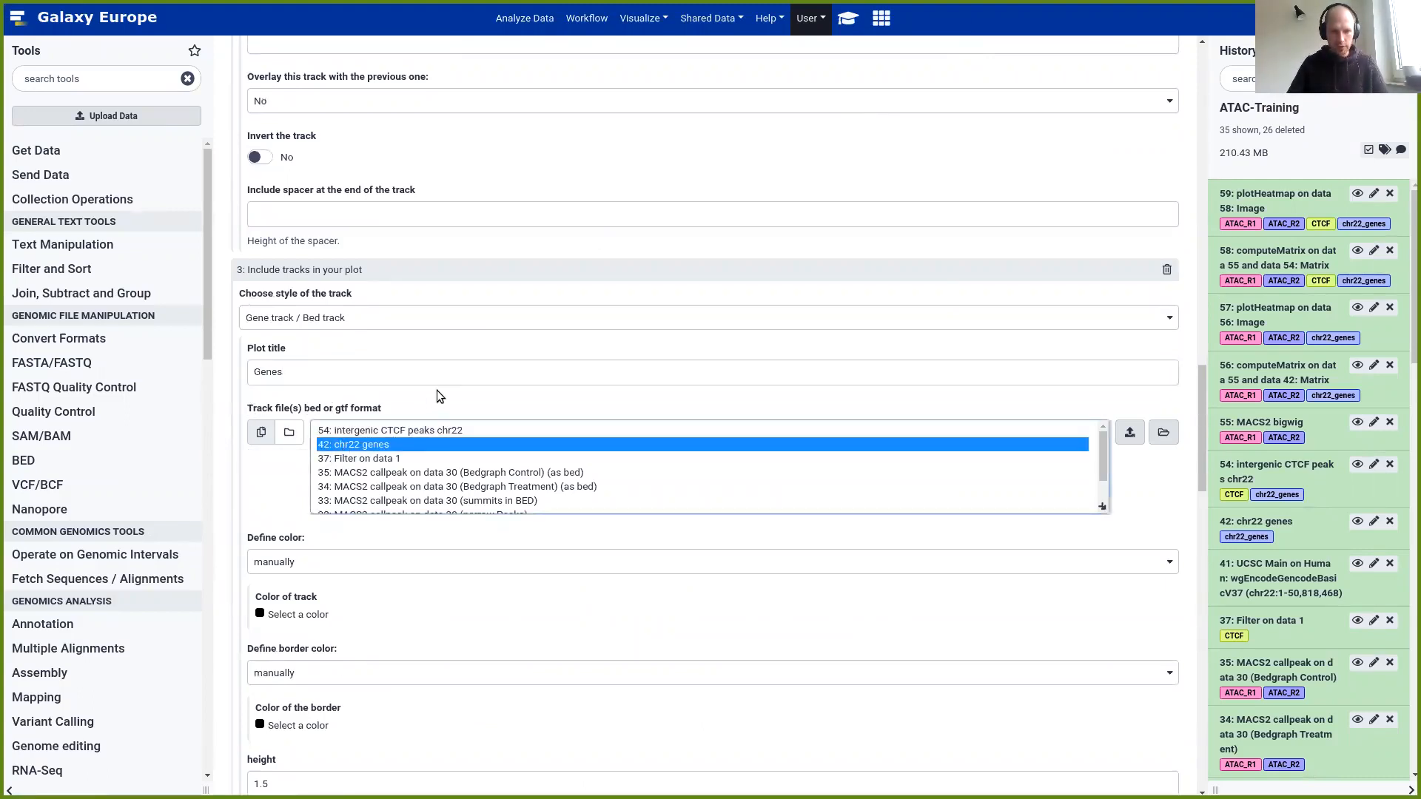
pyautogui.scroll(-6, 437, 397)
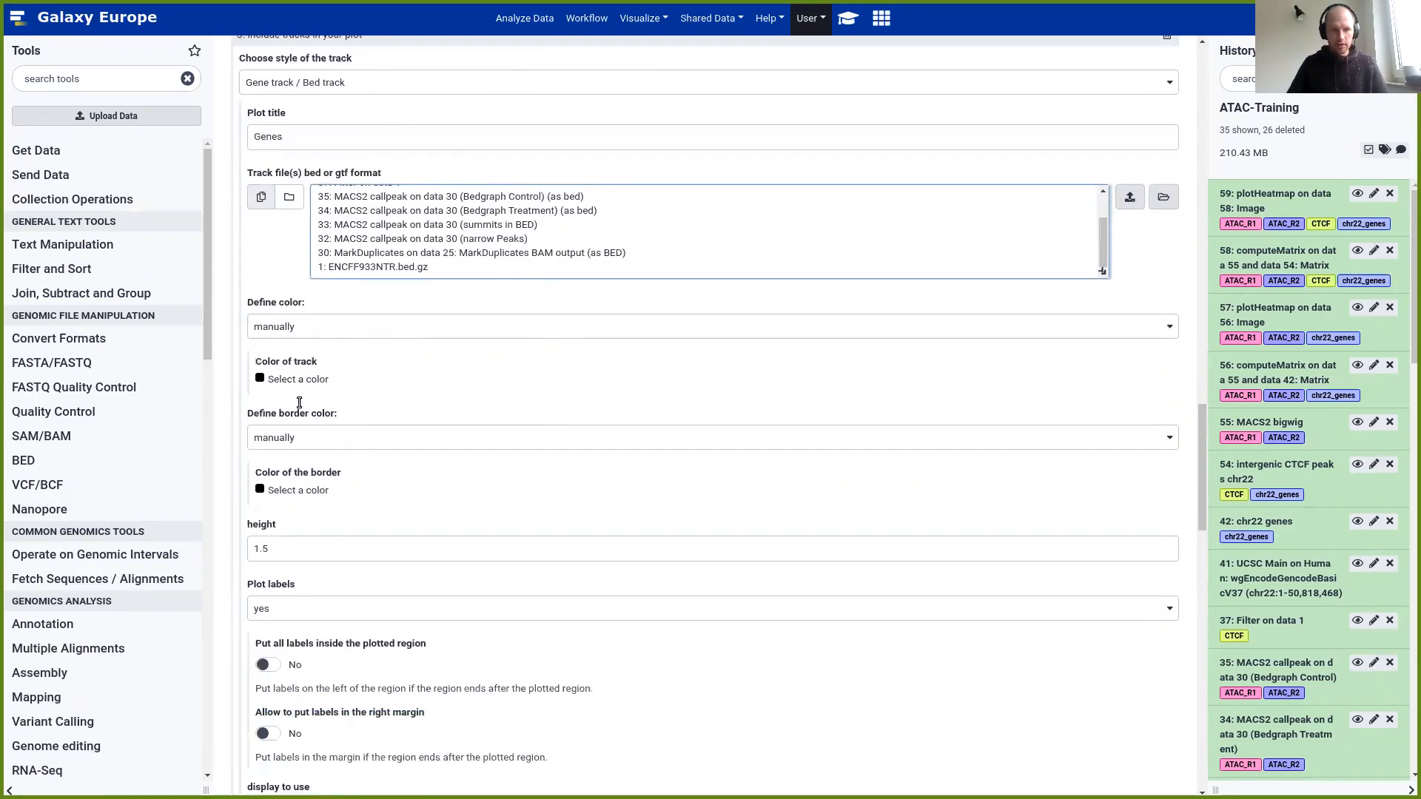
# Pick black as the gene track's color and, following the tutorial, set the track's height to 5
pyautogui.click(282, 380)
pyautogui.click(283, 406)
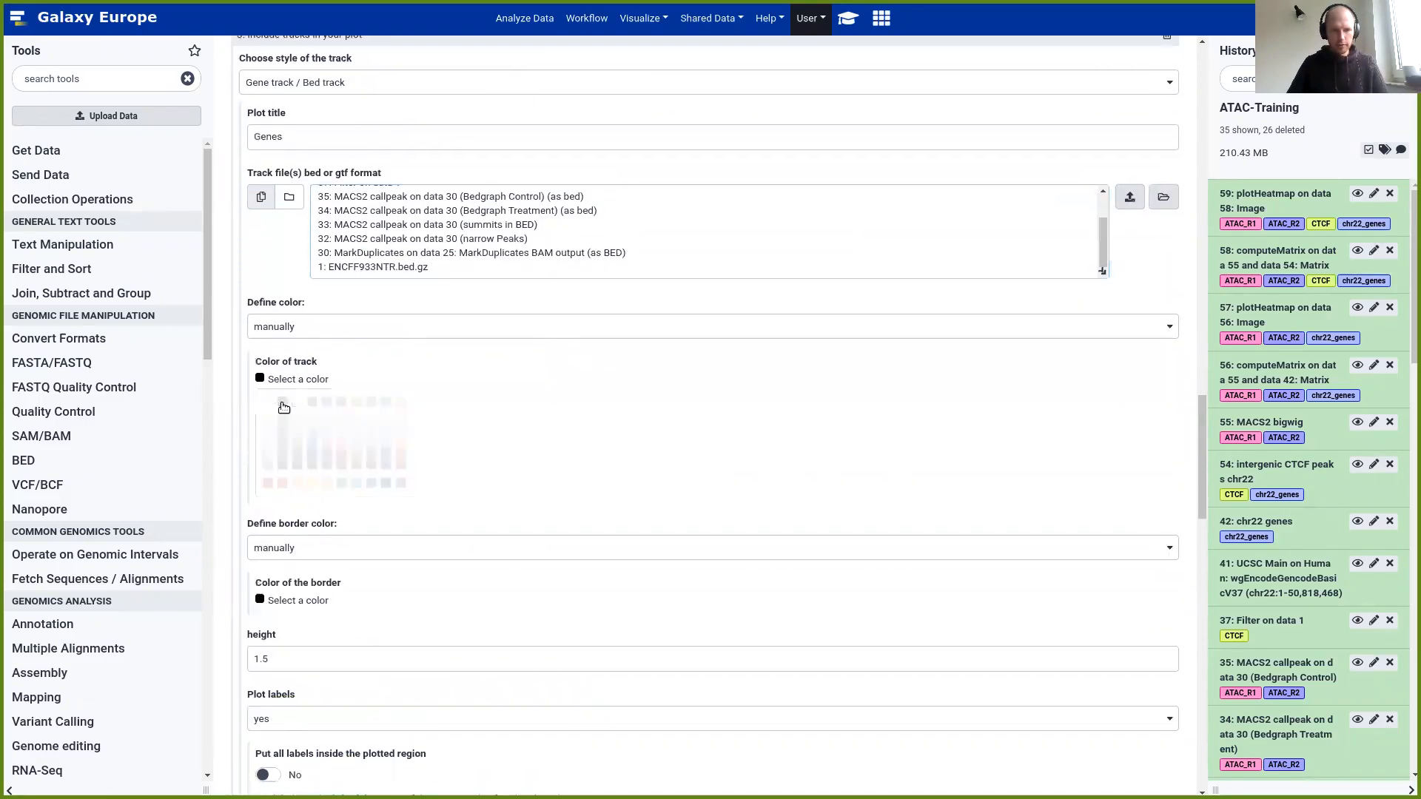
pyautogui.click(852, 17)
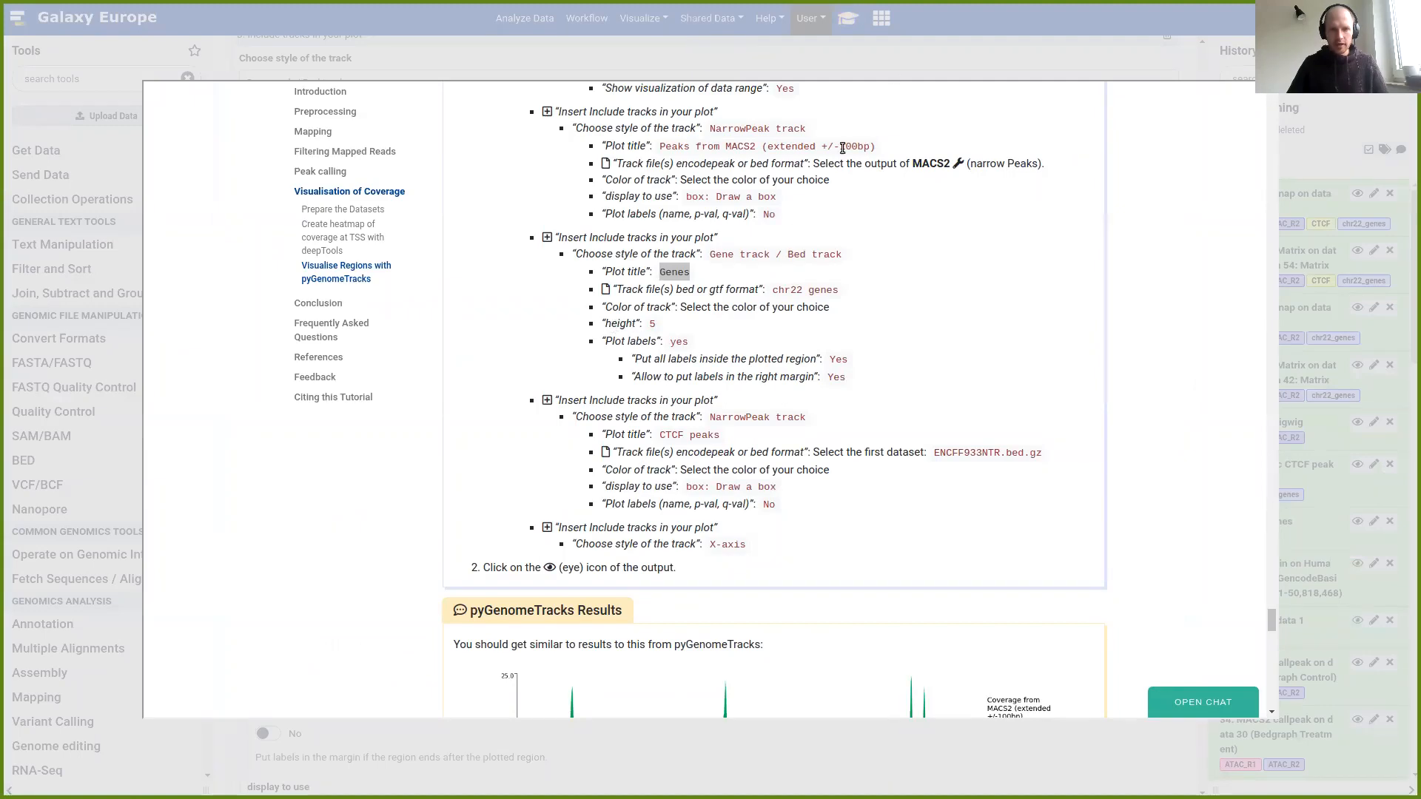
pyautogui.click(985, 28)
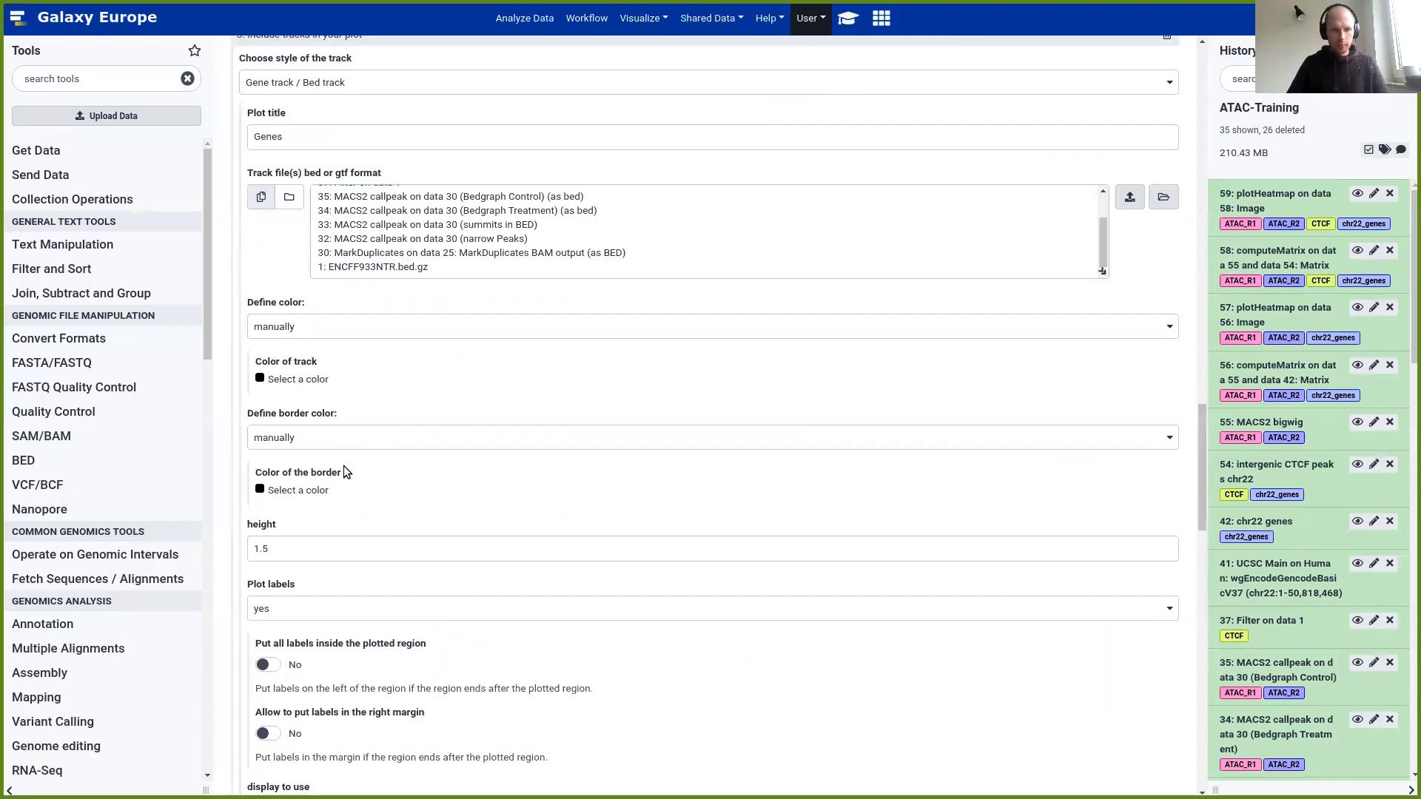
pyautogui.scroll(-2, 344, 465)
pyautogui.moveTo(265, 432); pyautogui.dragTo(232, 431)
pyautogui.write('5')
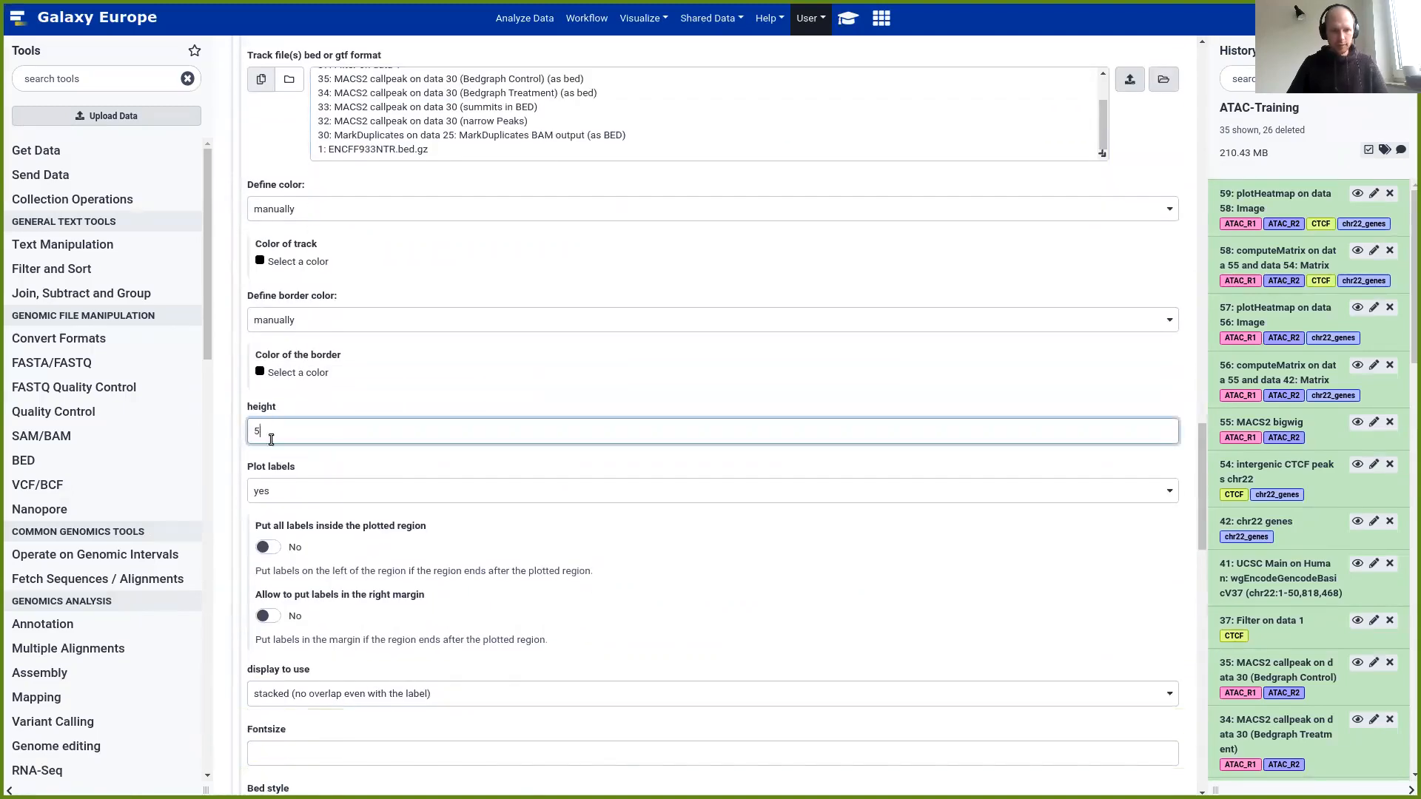
# Check the tutorial's gene track settings and choose yes for the track's Plot labels option
pyautogui.click(848, 19)
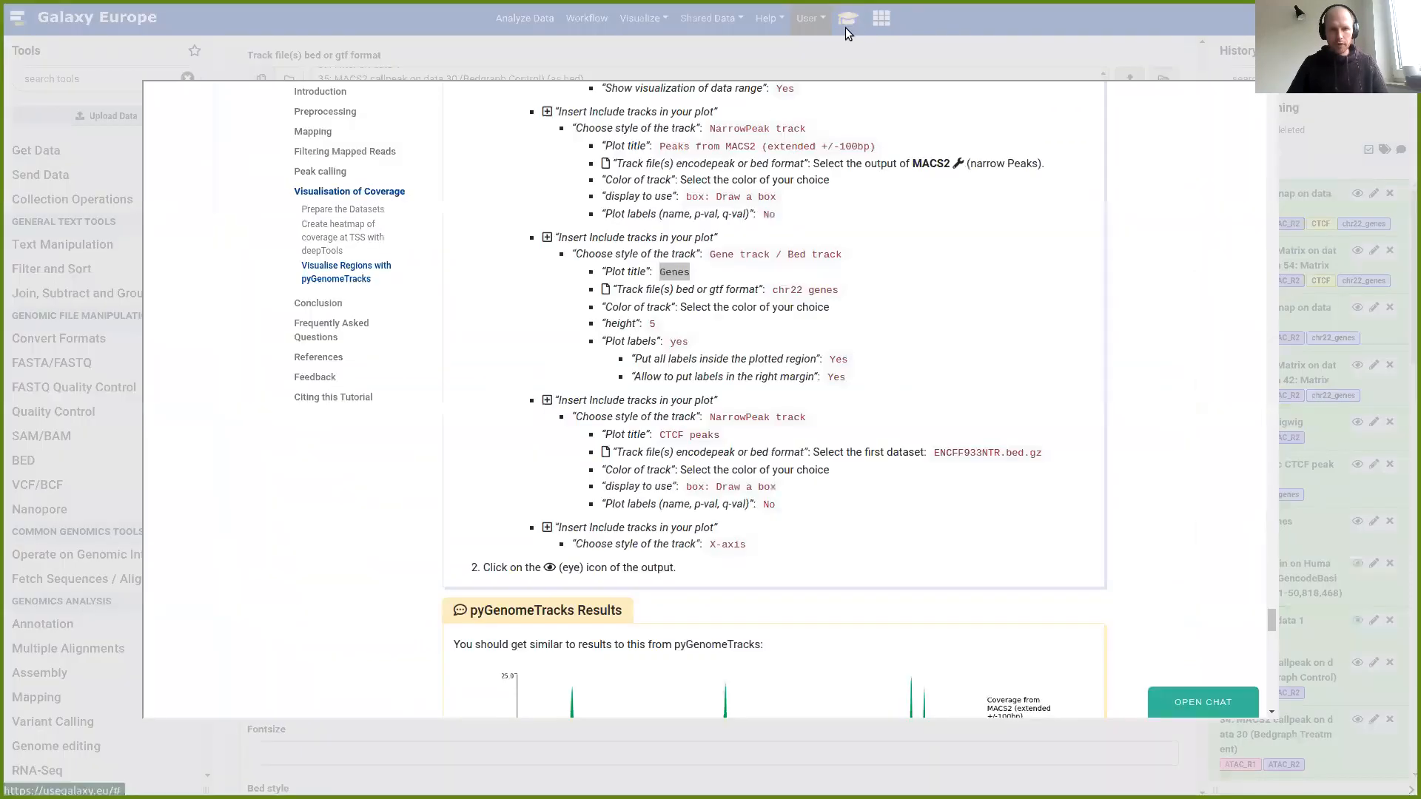
pyautogui.click(929, 62)
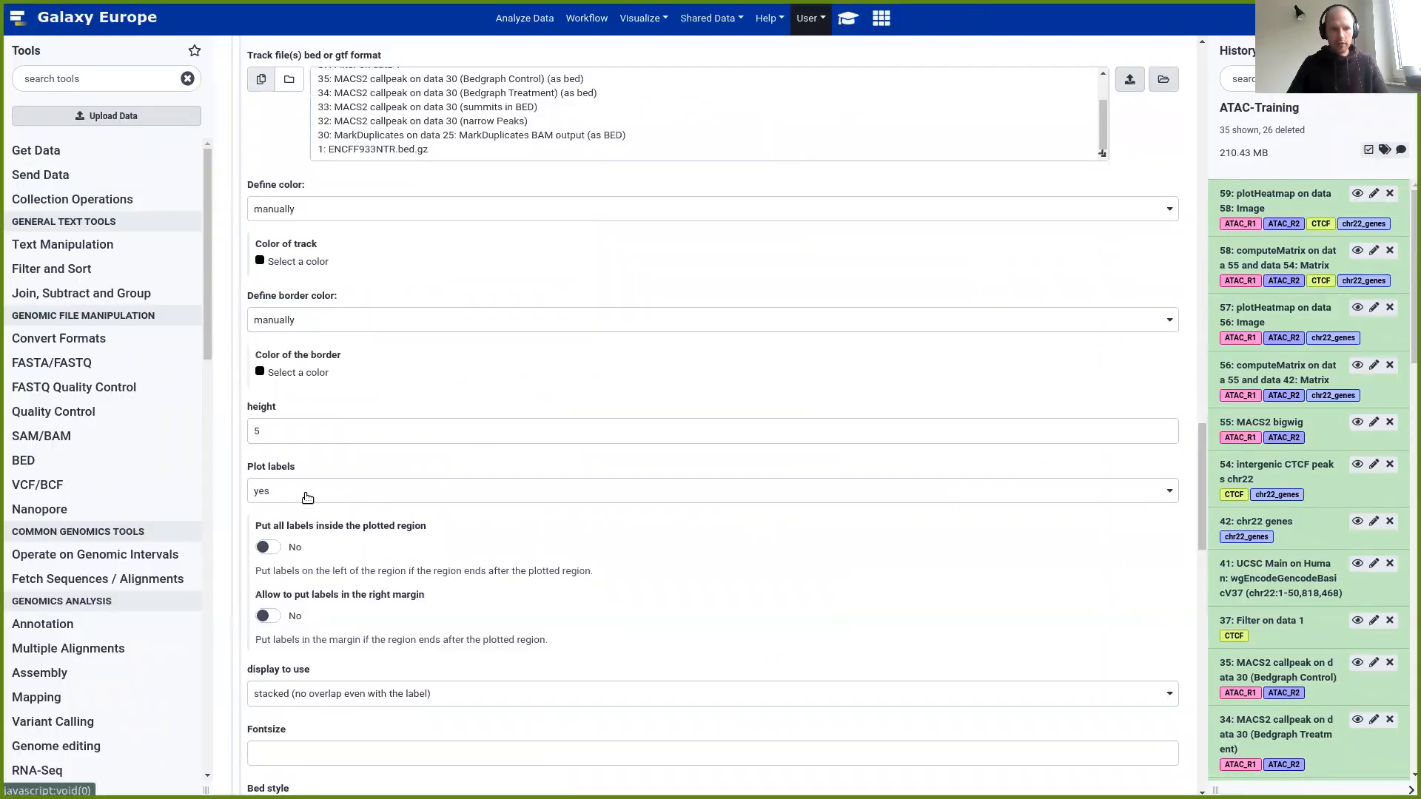
pyautogui.click(265, 436)
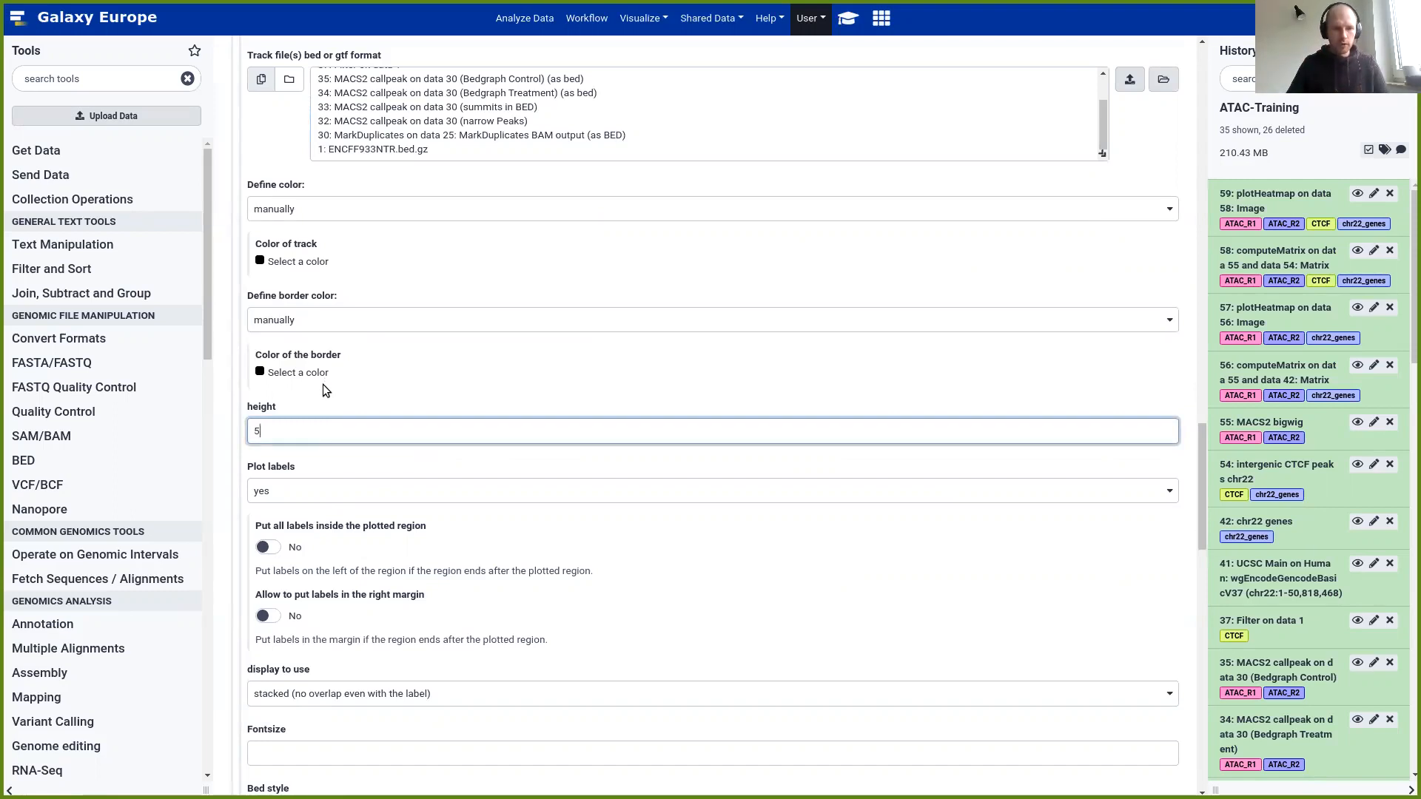
pyautogui.click(280, 498)
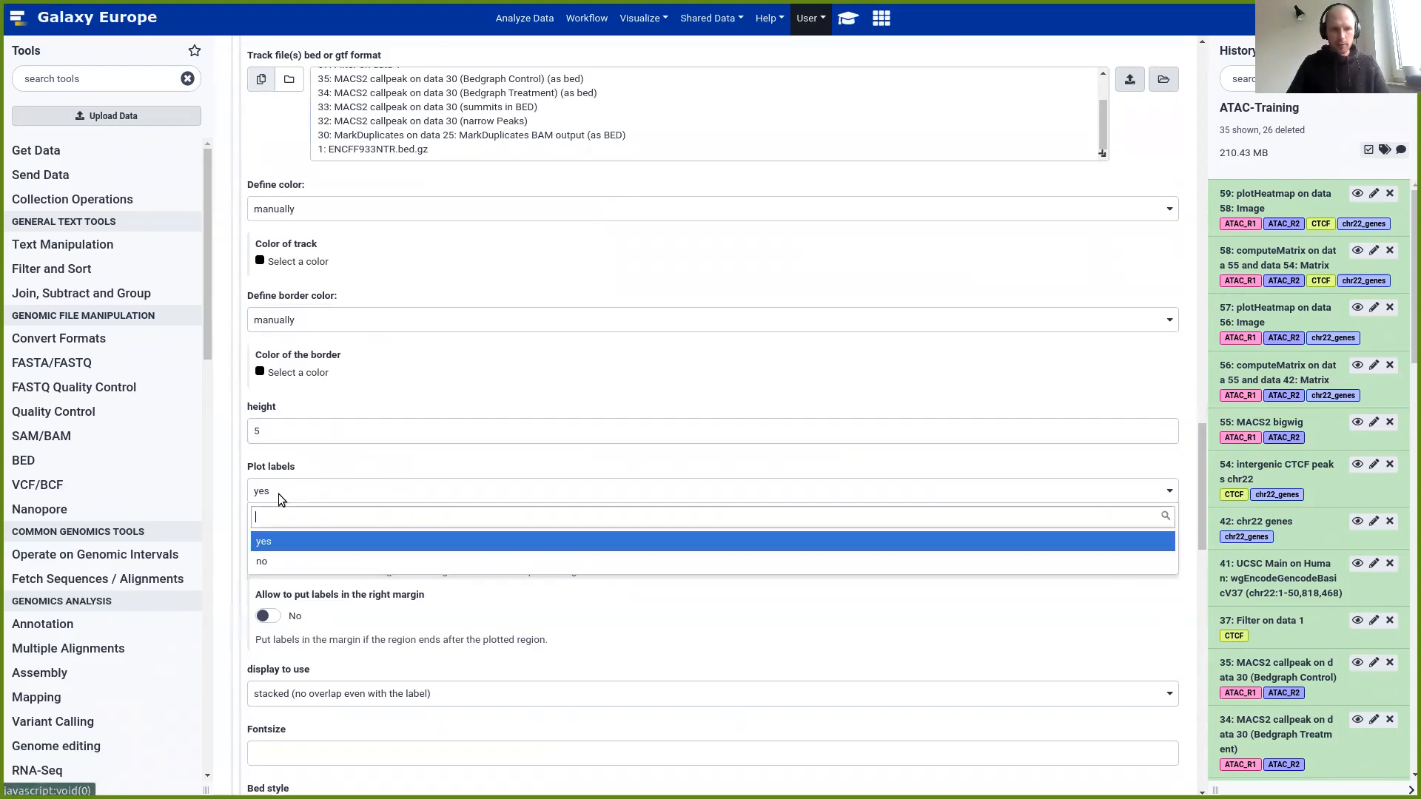
pyautogui.click(267, 541)
# Following the tutorial, set the gene track's "Put all labels inside the plotted region" and "Allow to put labels in the right margin" options to Yes
pyautogui.scroll(-1, 329, 410)
pyautogui.scroll(-2, 329, 410)
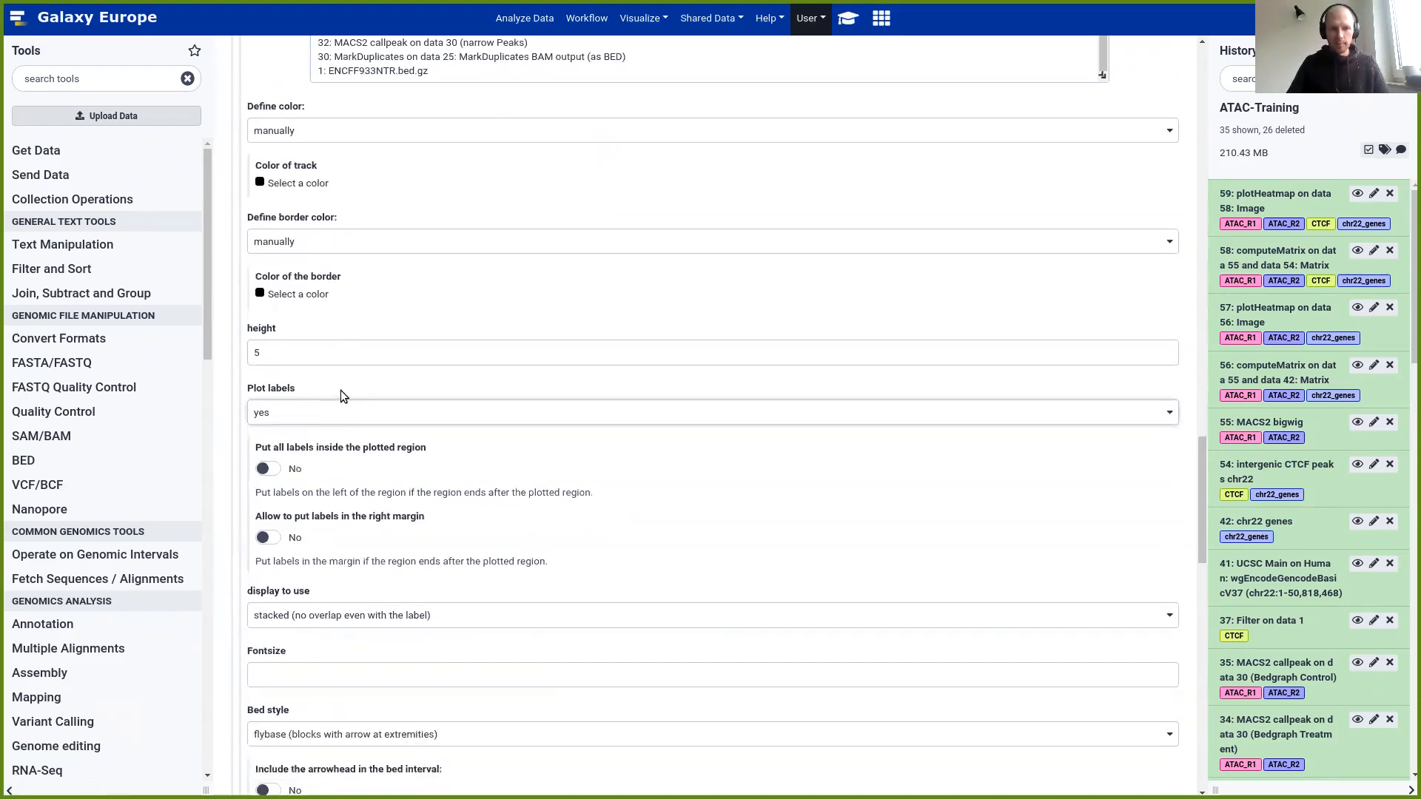
pyautogui.click(849, 17)
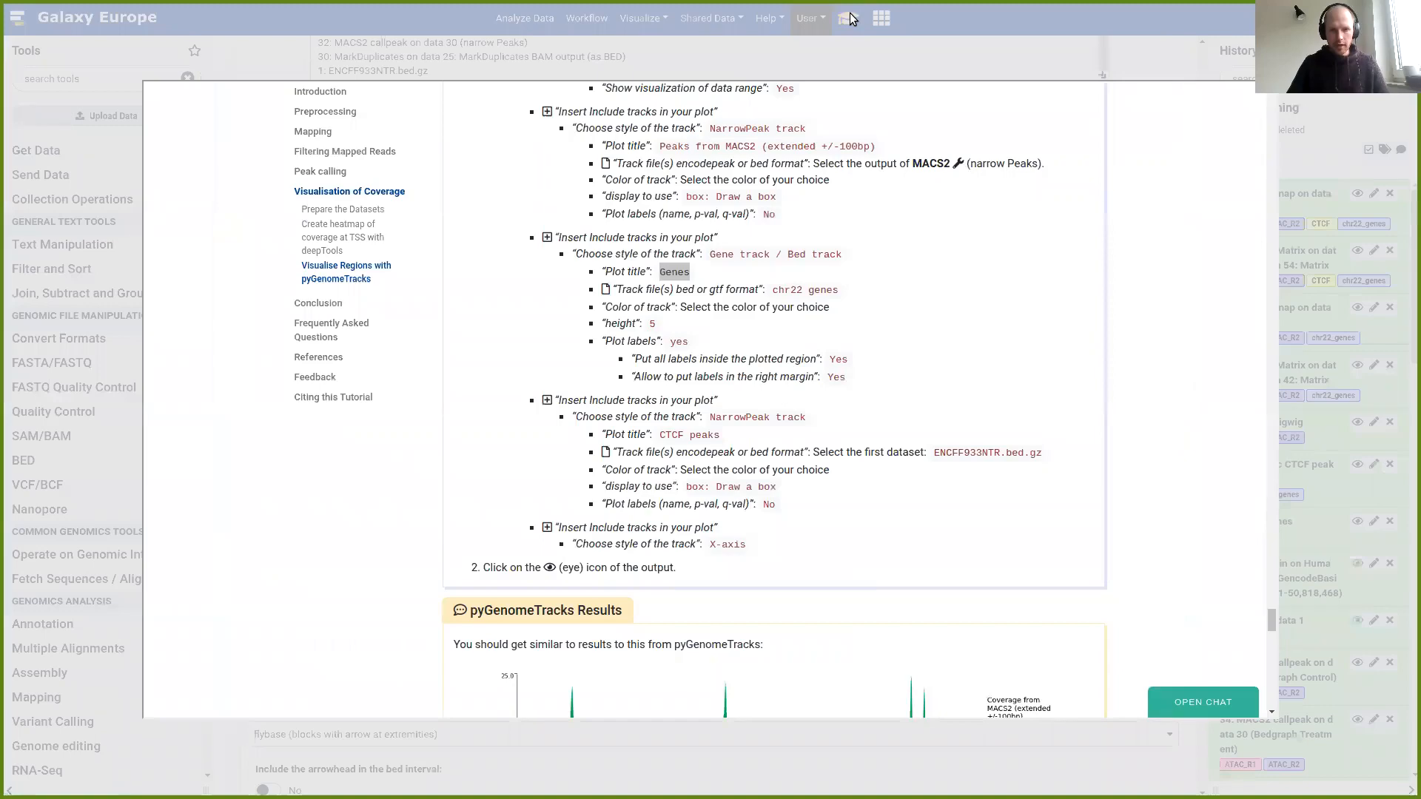
pyautogui.click(979, 23)
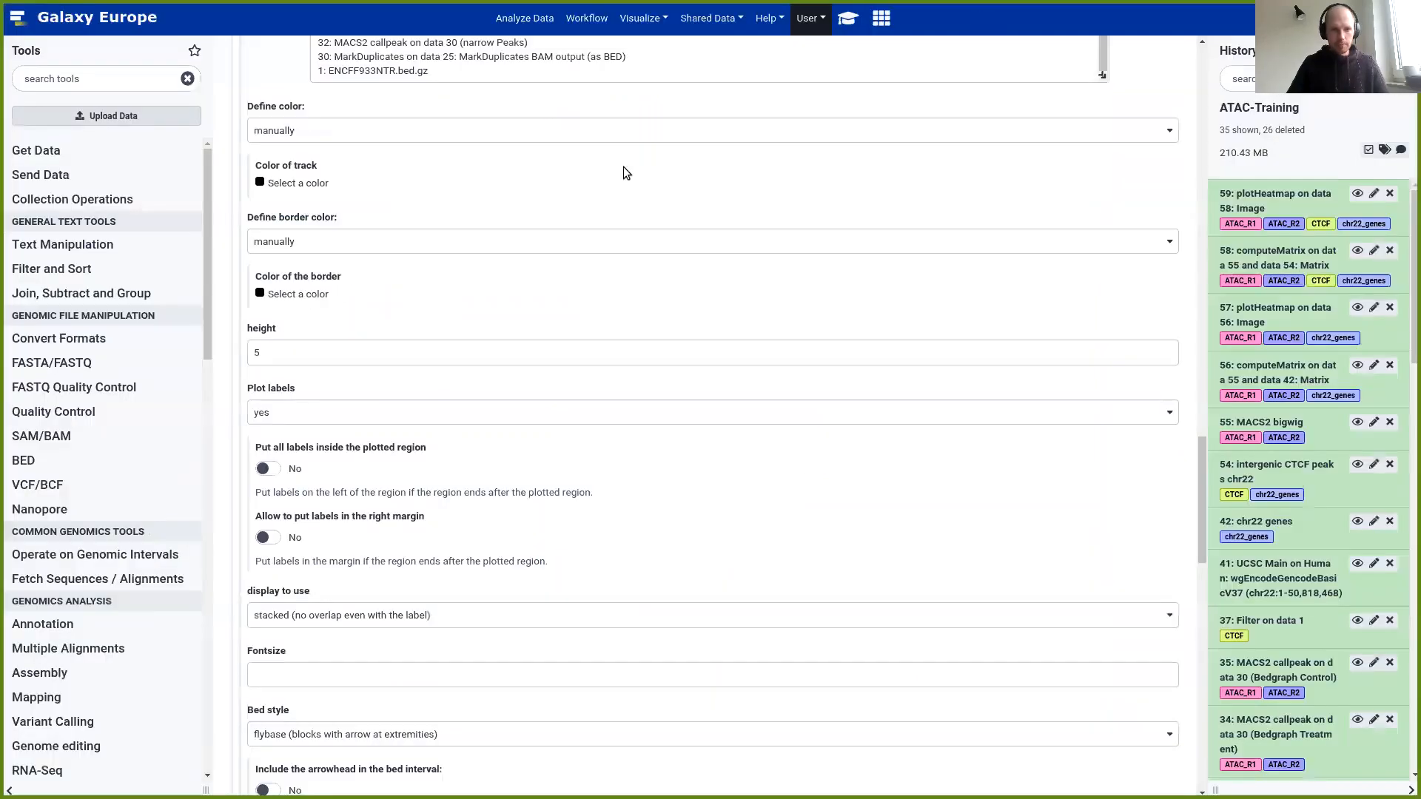
pyautogui.scroll(-2, 323, 474)
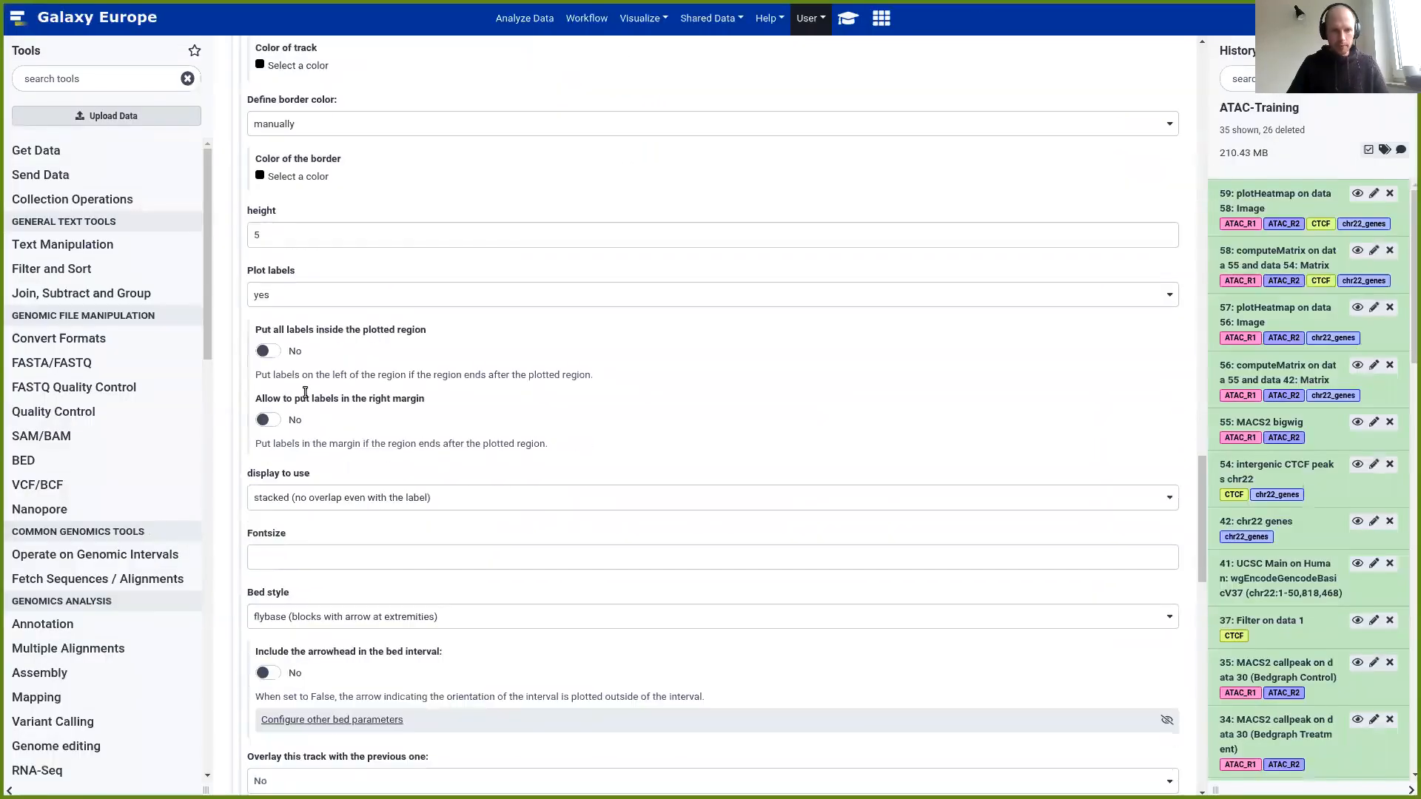
pyautogui.click(269, 351)
pyautogui.click(268, 419)
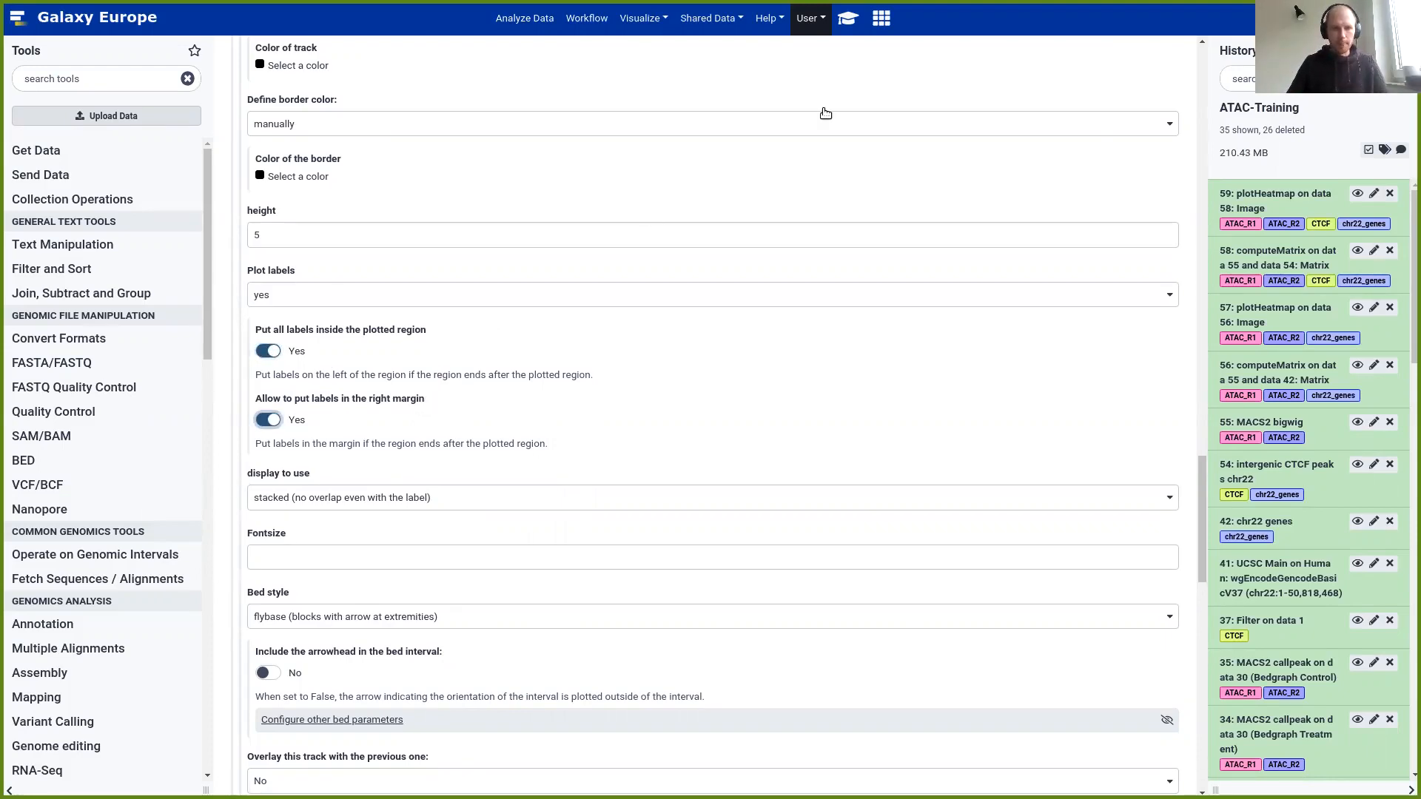
# Add a fourth track to the plot and, following the tutorial, set its style to NarrowPeak track
pyautogui.click(852, 20)
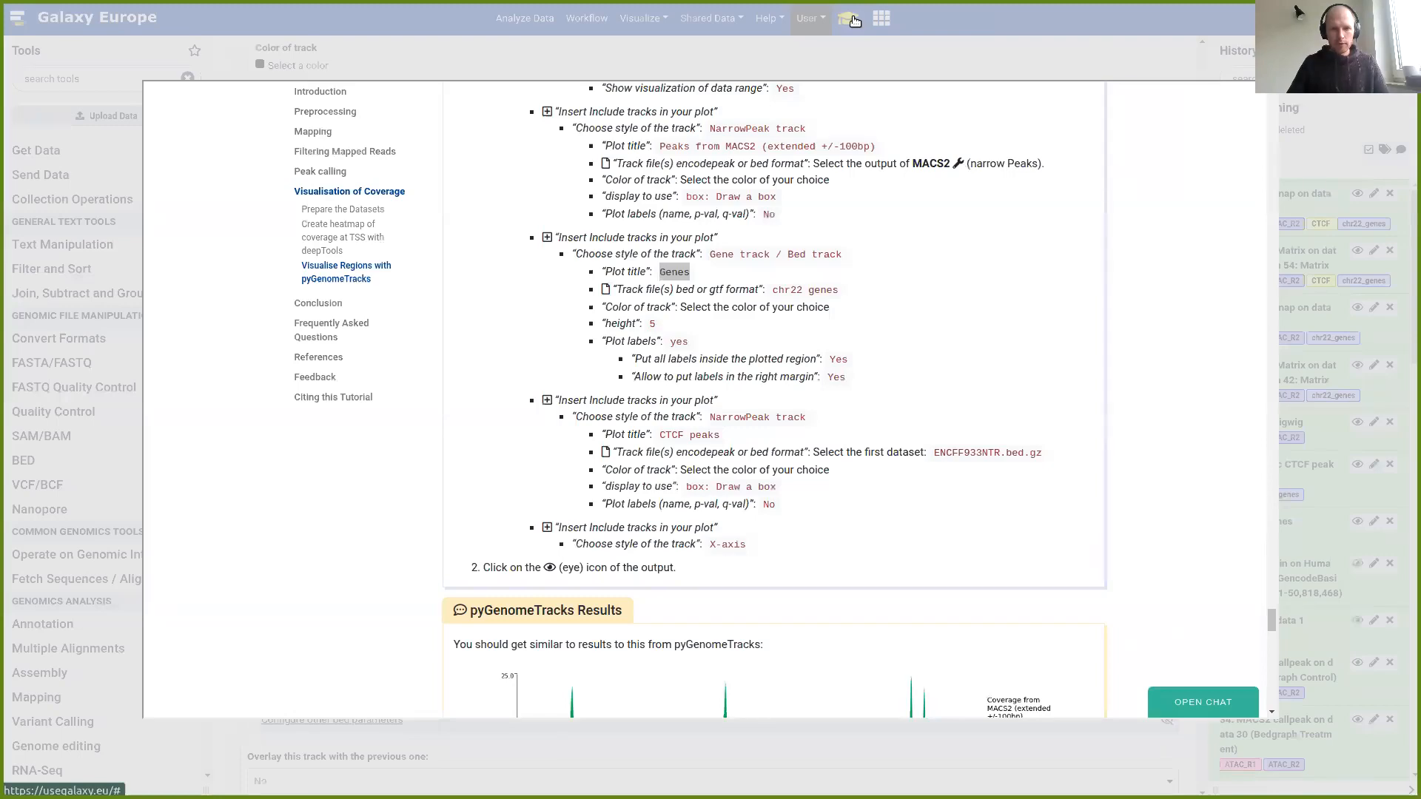
pyautogui.click(1013, 46)
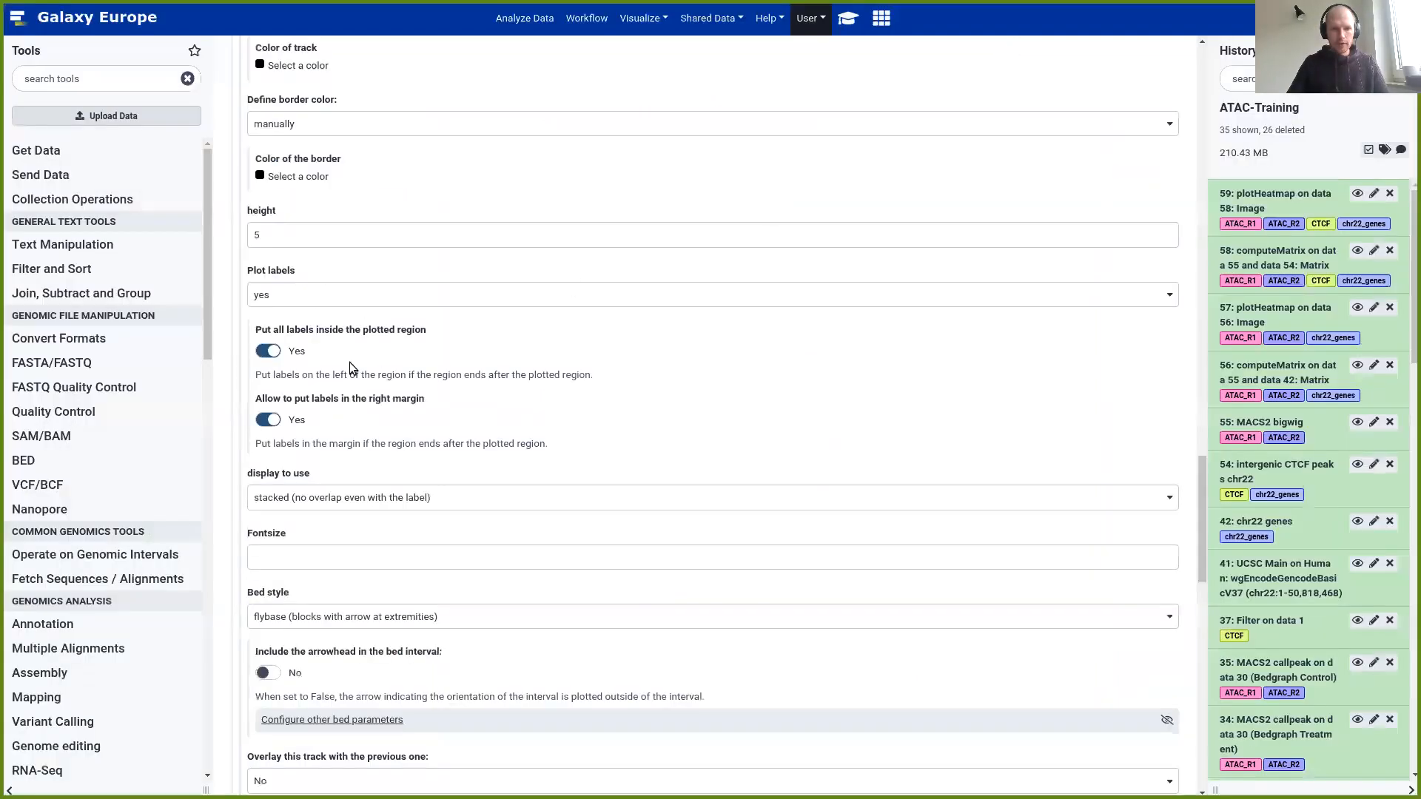
pyautogui.scroll(-7, 351, 368)
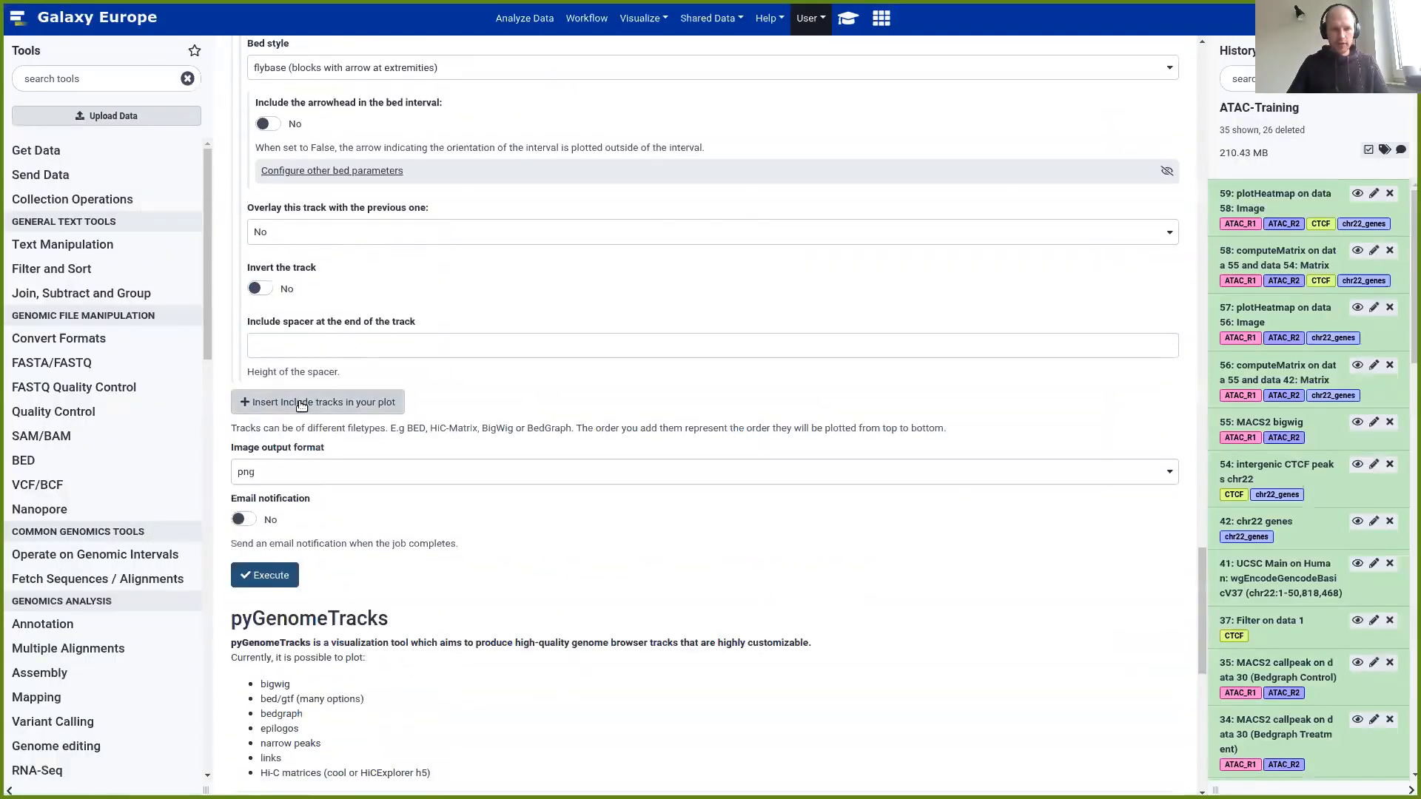
pyautogui.click(301, 403)
pyautogui.scroll(-3, 339, 388)
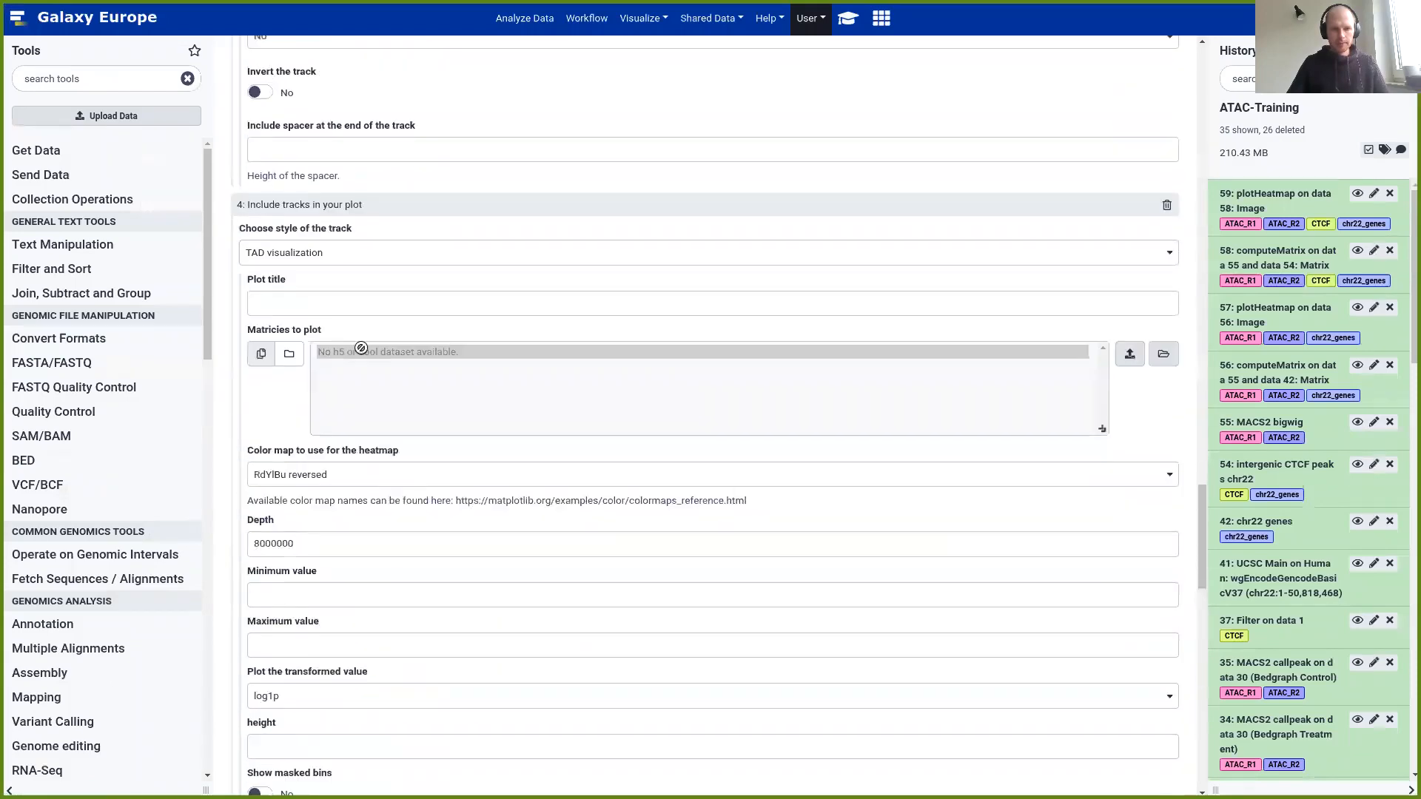
pyautogui.scroll(-4, 361, 348)
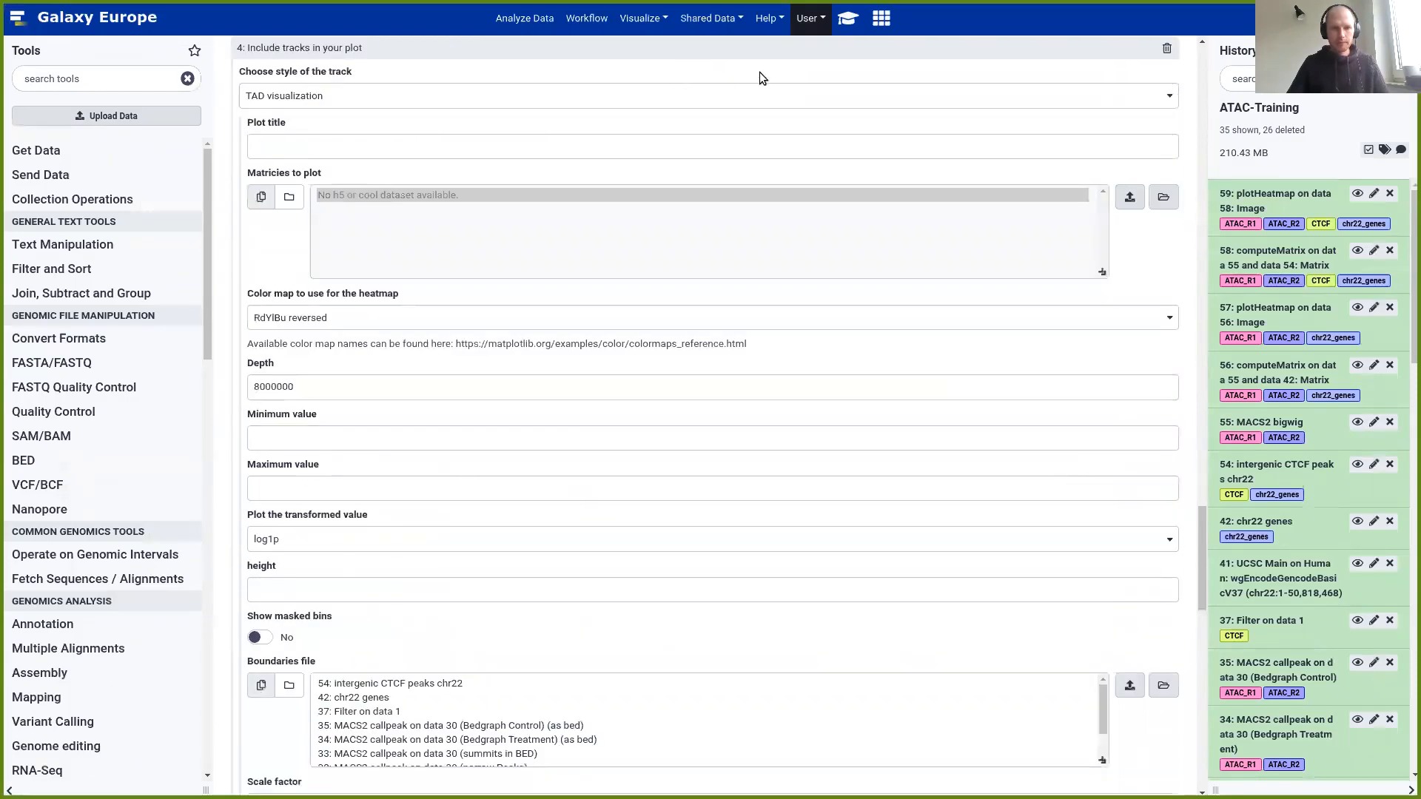
pyautogui.click(850, 18)
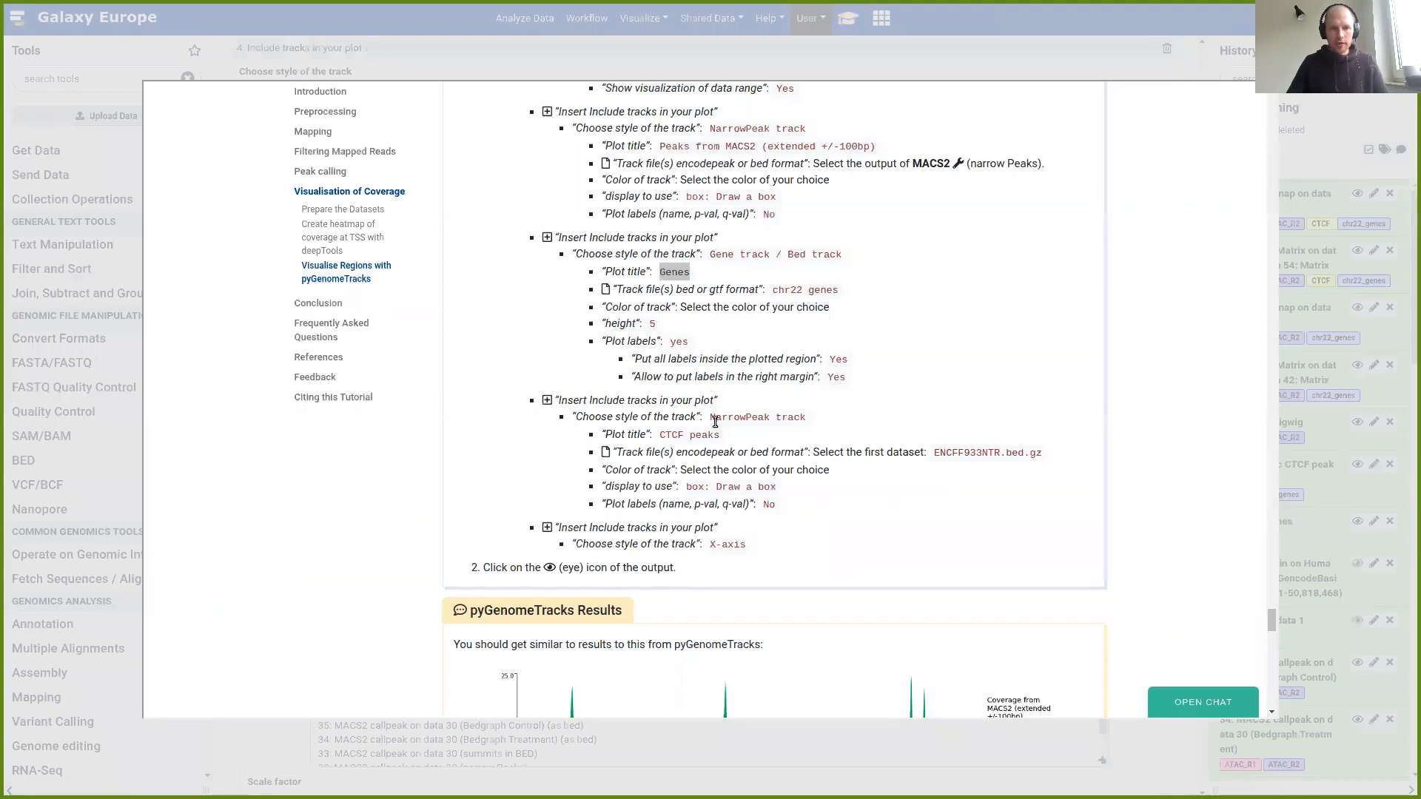
pyautogui.click(1068, 20)
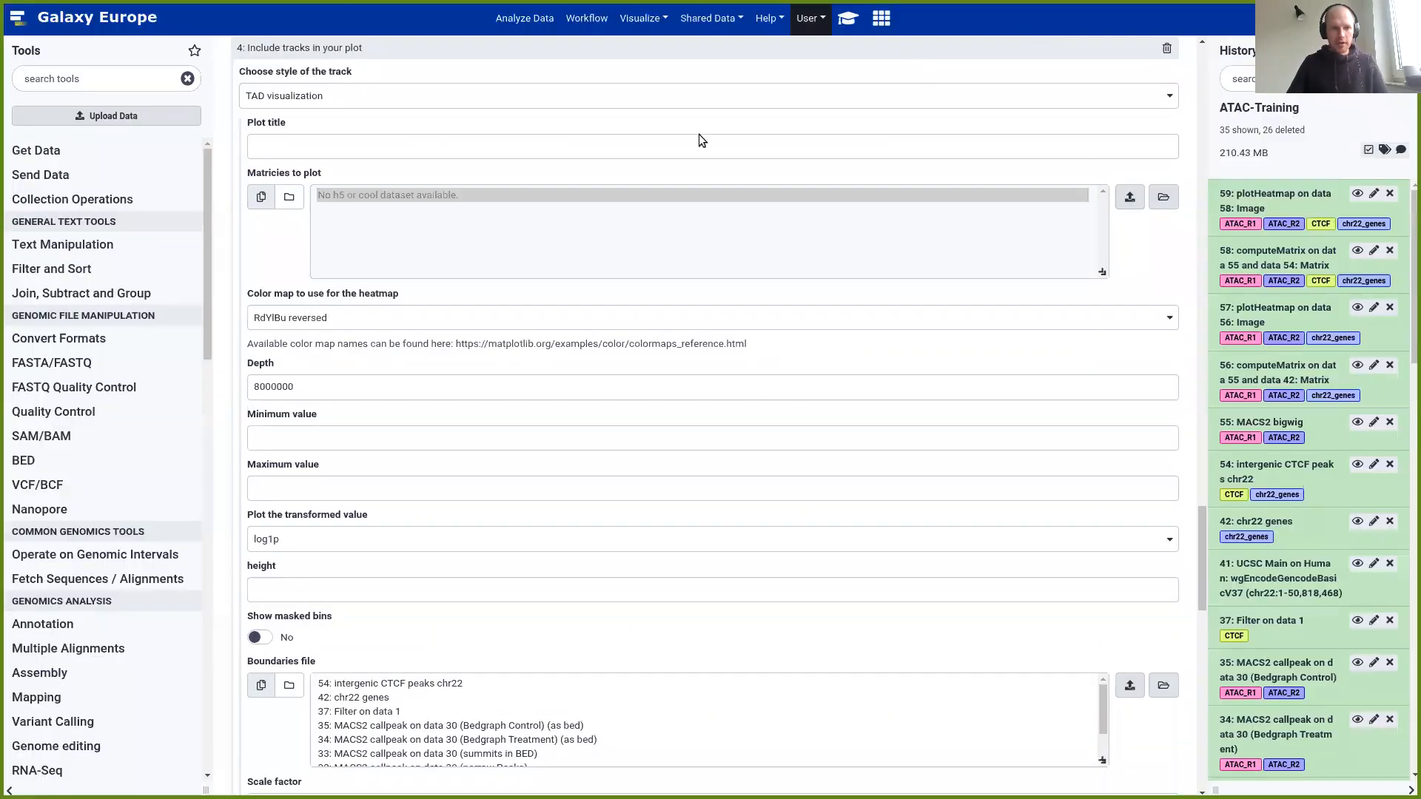
pyautogui.click(338, 104)
pyautogui.click(341, 246)
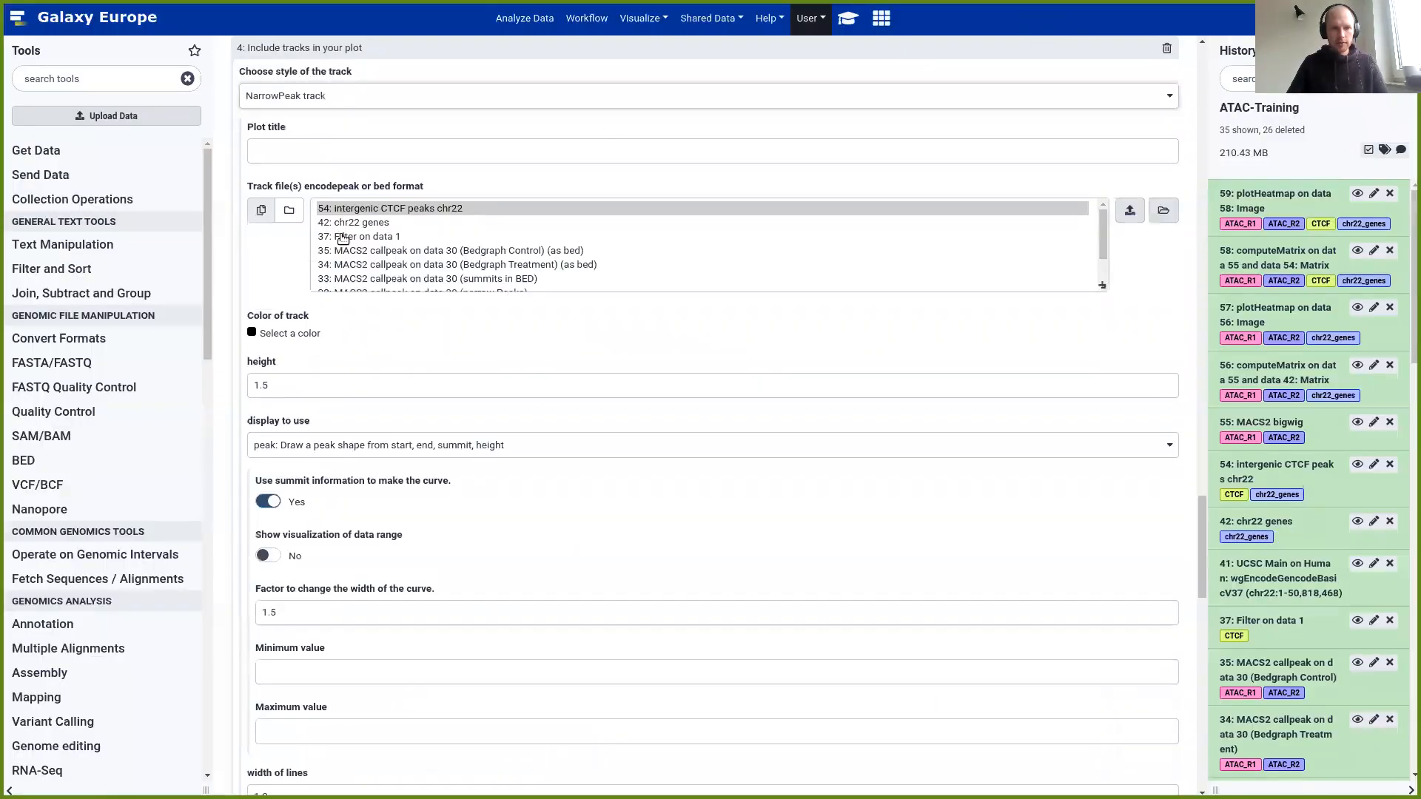
# Copy the plot title "CTCF peaks" from the tutorial into the fourth track
pyautogui.click(848, 18)
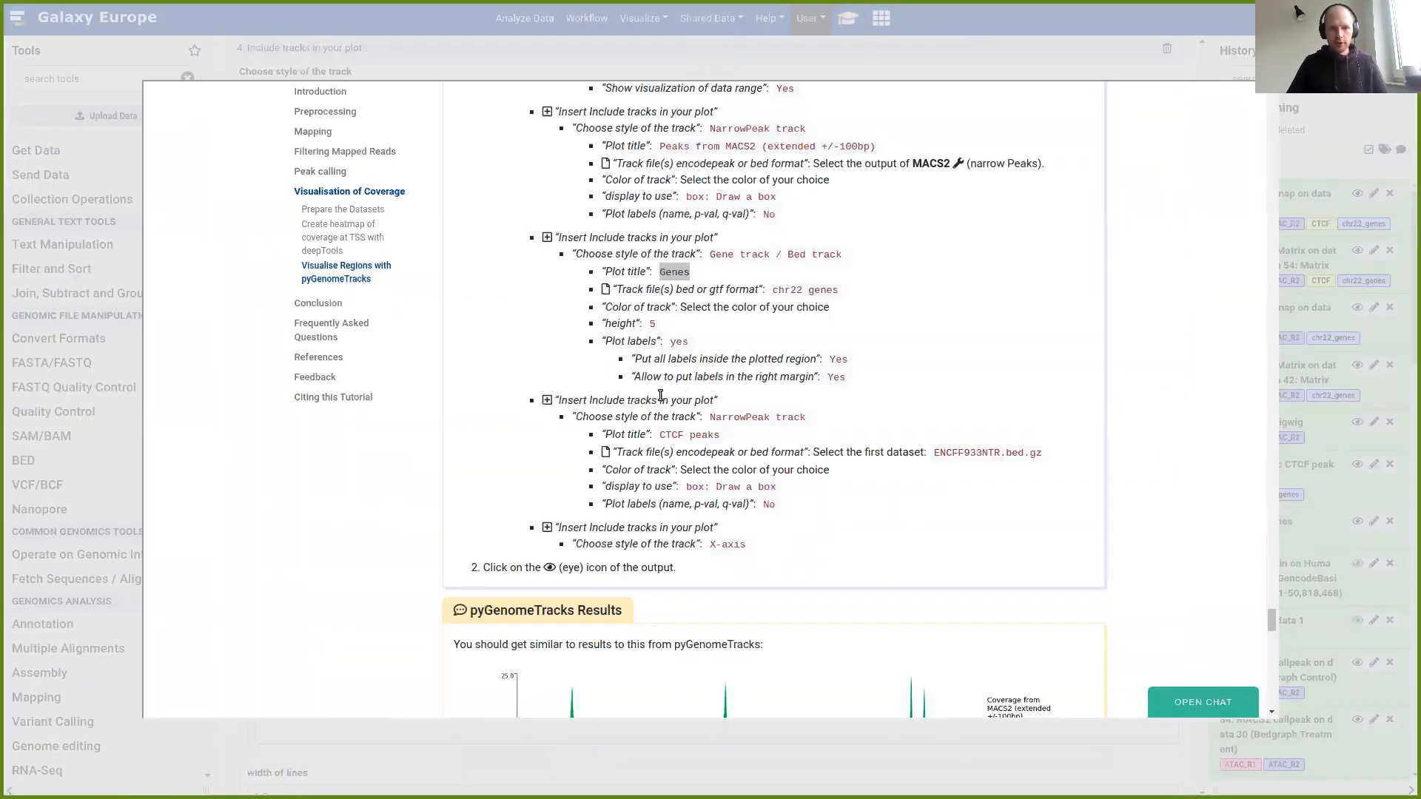
pyautogui.moveTo(661, 436); pyautogui.dragTo(722, 436)
pyautogui.hotkey('ctrl', 'c')
pyautogui.click(1029, 20)
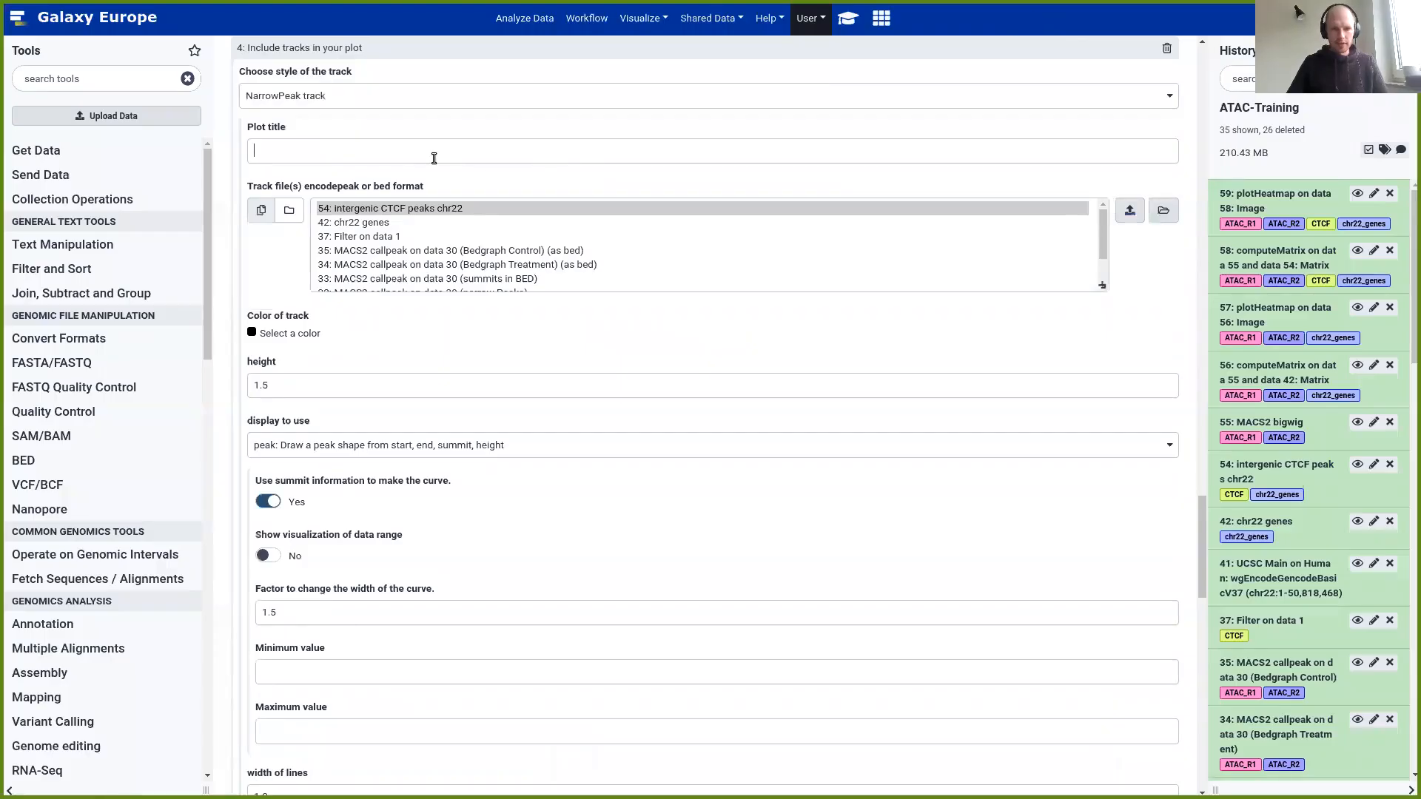
pyautogui.hotkey('ctrl', 'v')
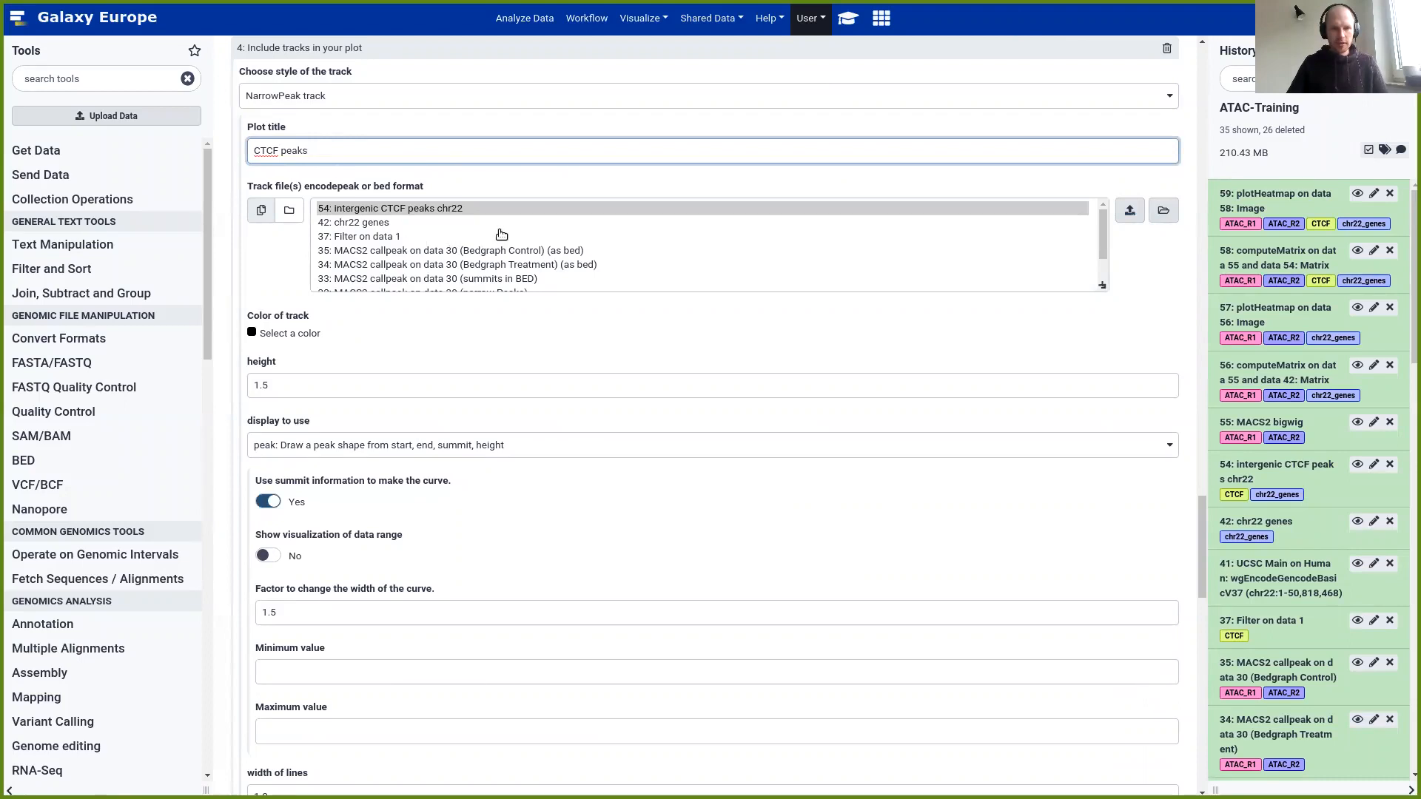
# Check the tutorial's dataset choice and select "1: ENCFF933NTR.bed.gz" as the CTCF peaks track file
pyautogui.click(431, 211)
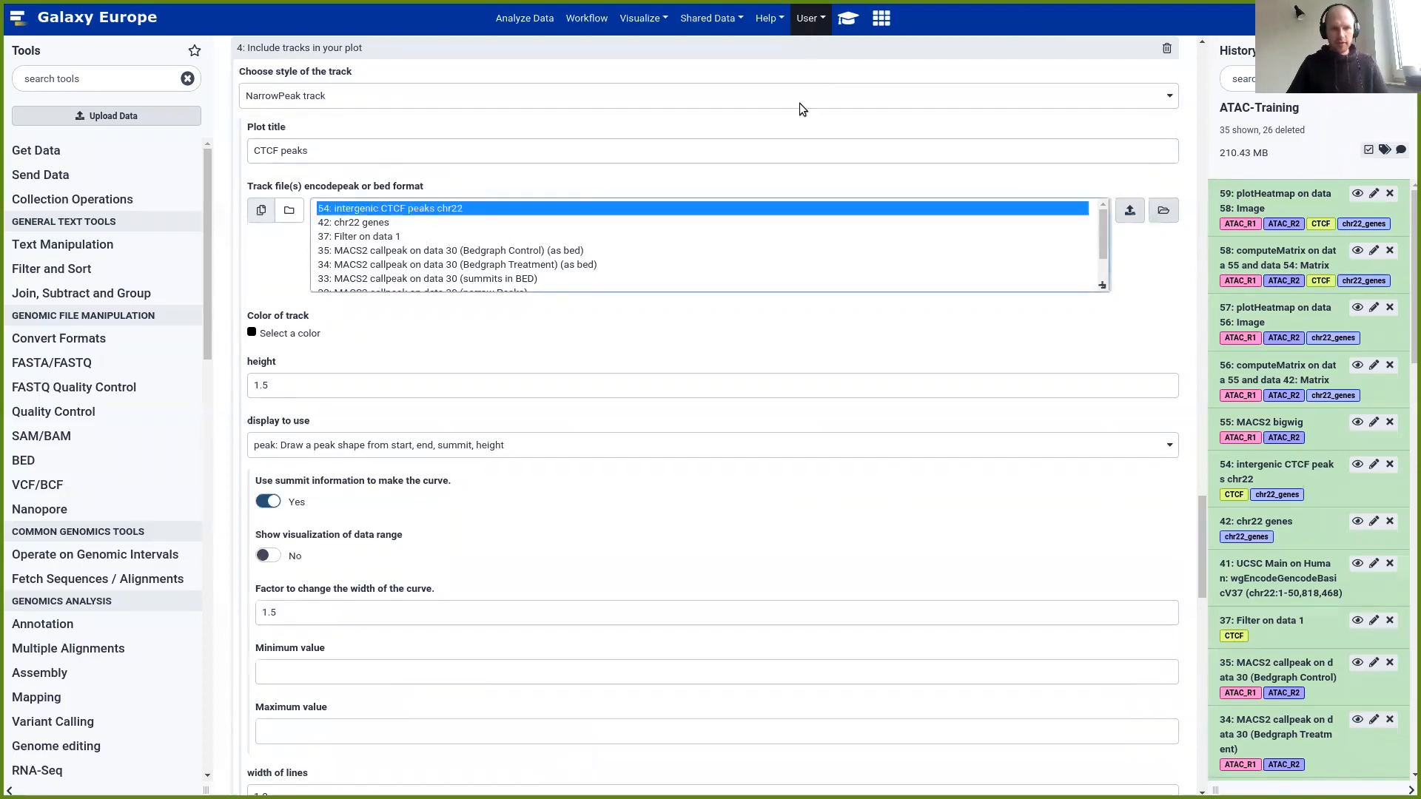
pyautogui.click(856, 19)
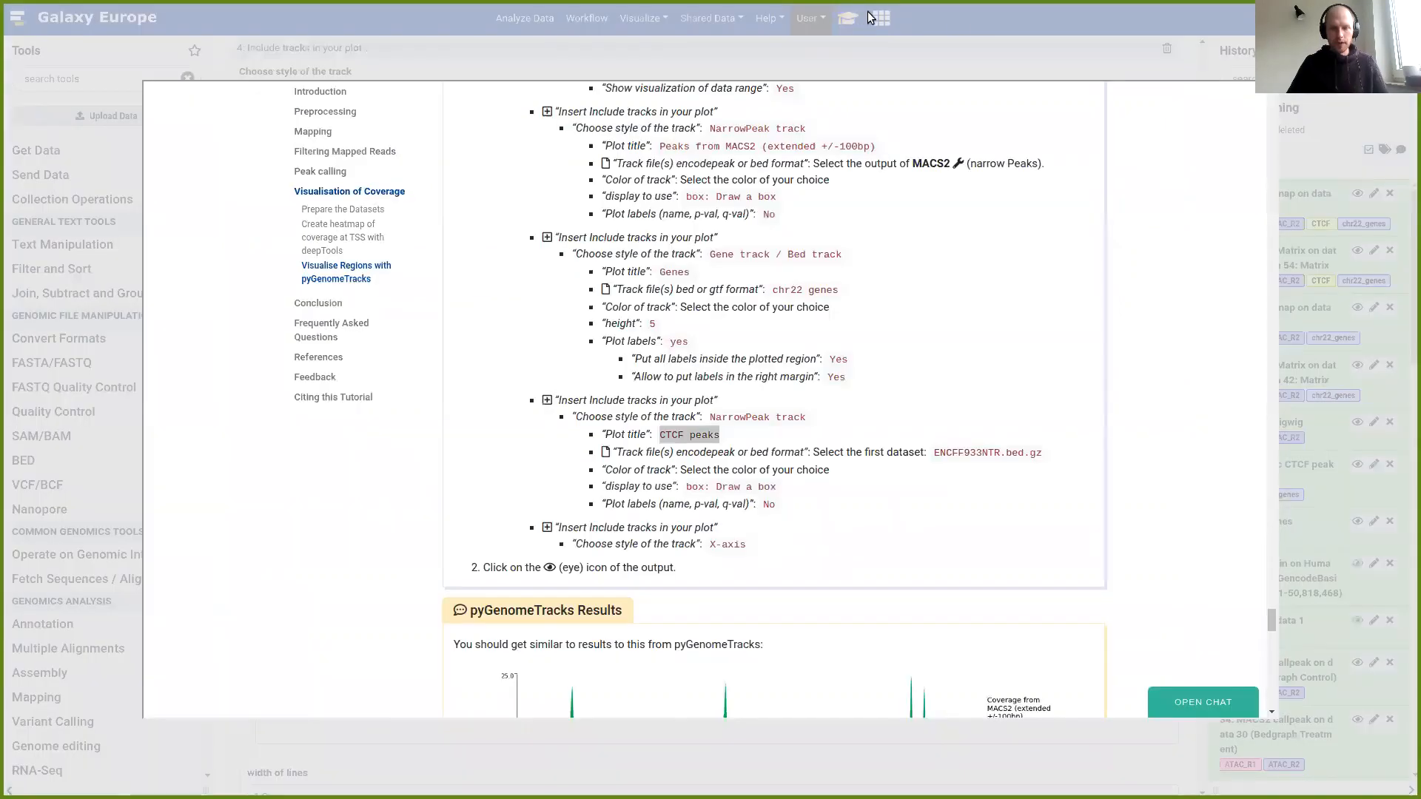
pyautogui.click(1004, 31)
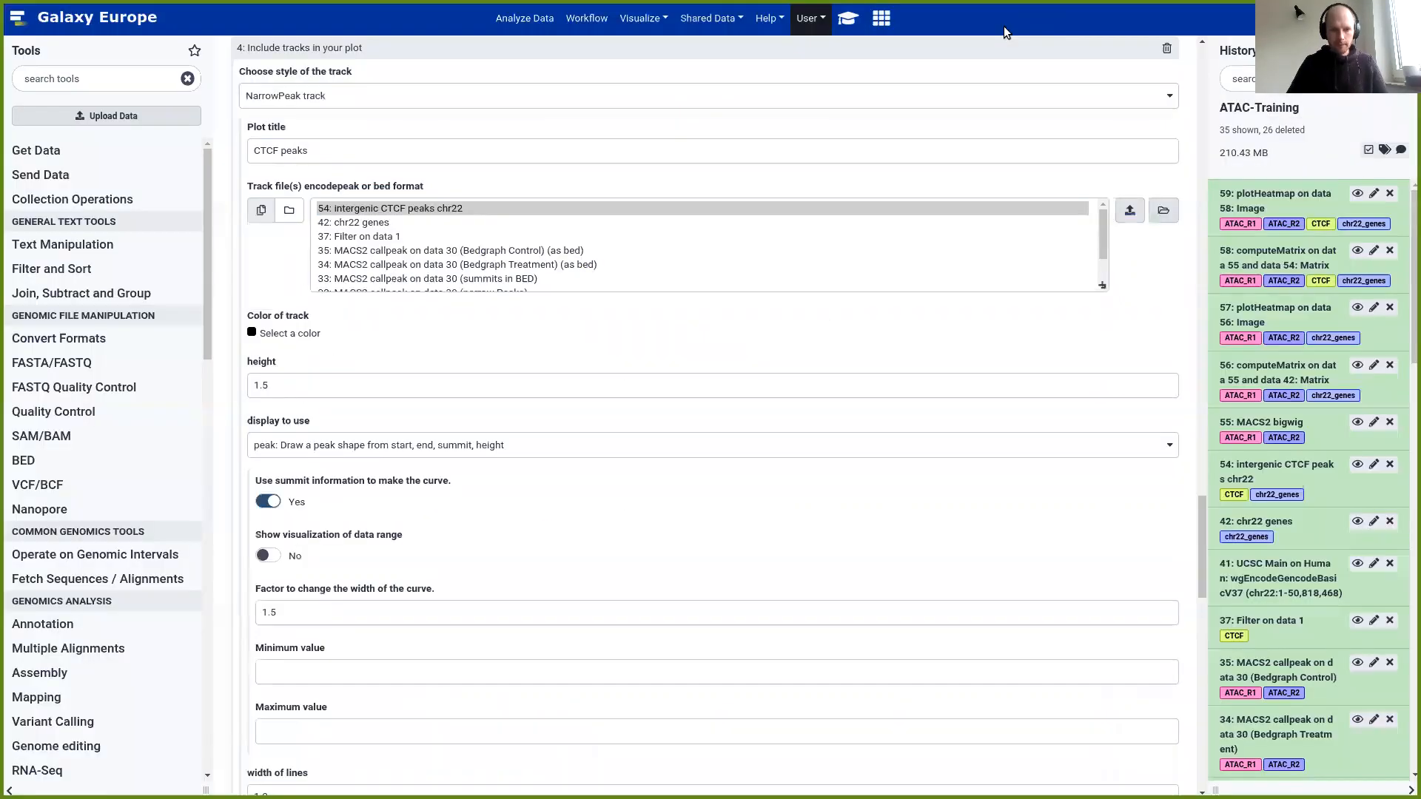
pyautogui.click(475, 212)
pyautogui.moveTo(1099, 243); pyautogui.dragTo(1097, 257)
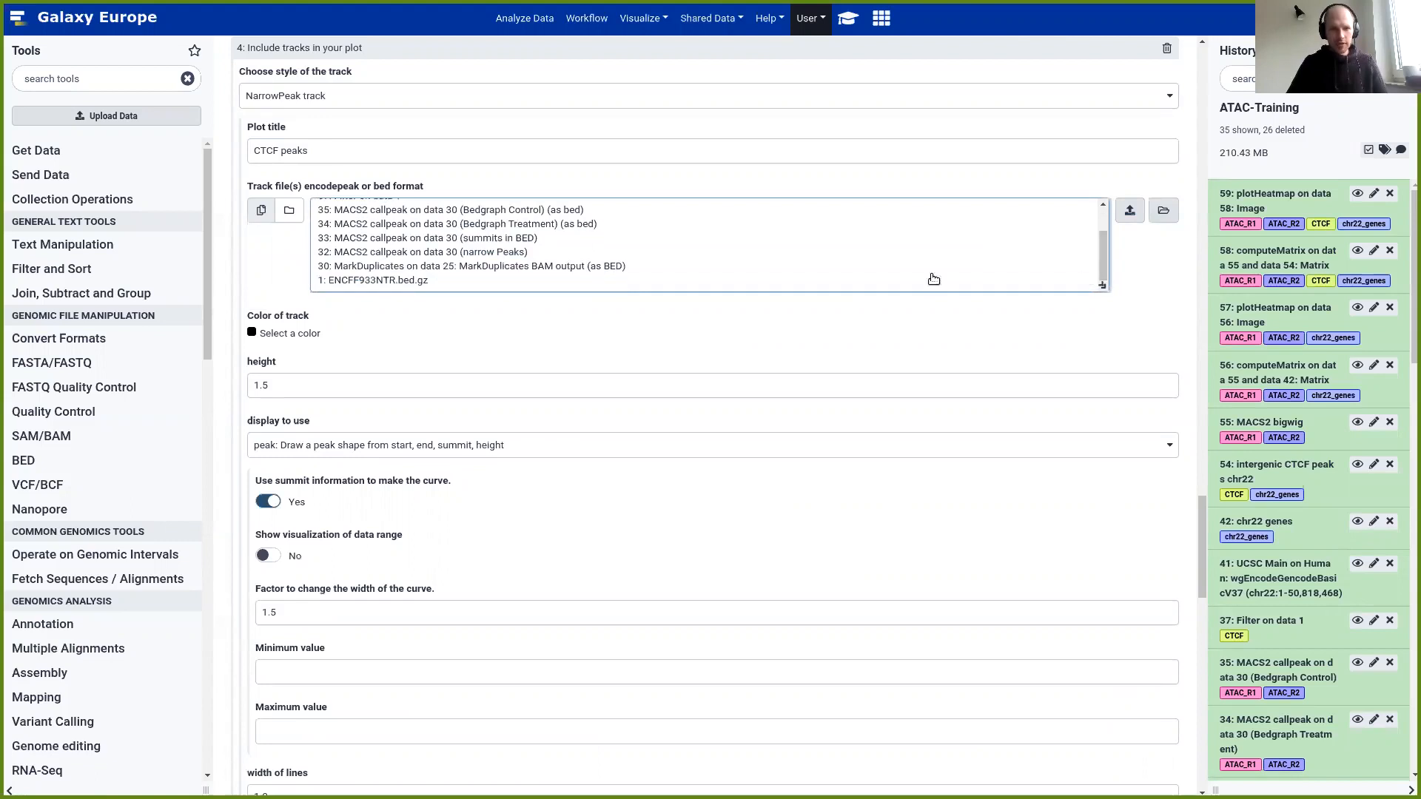
pyautogui.click(378, 281)
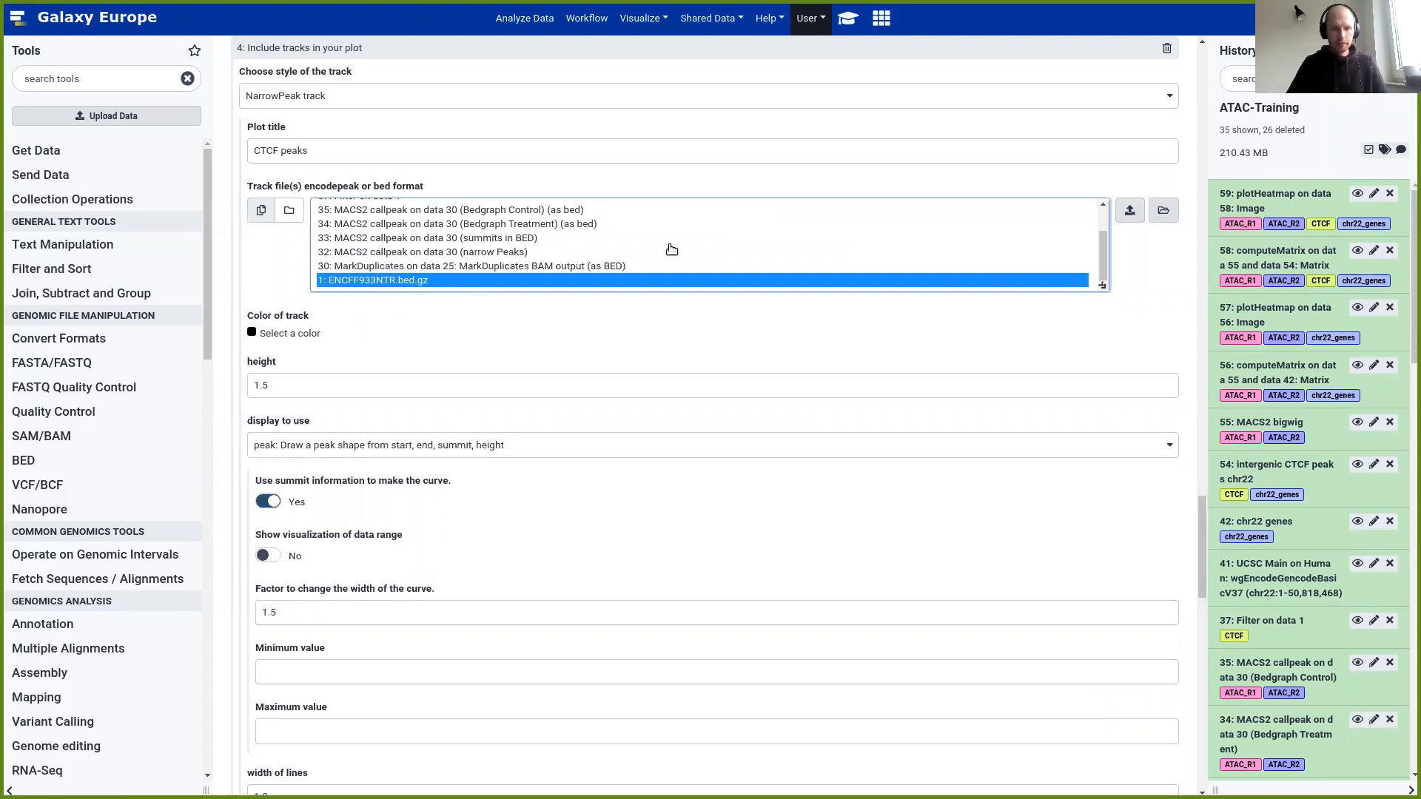
# Check the tutorial's color setting and set the CTCF peaks track's color to bright red
pyautogui.click(848, 18)
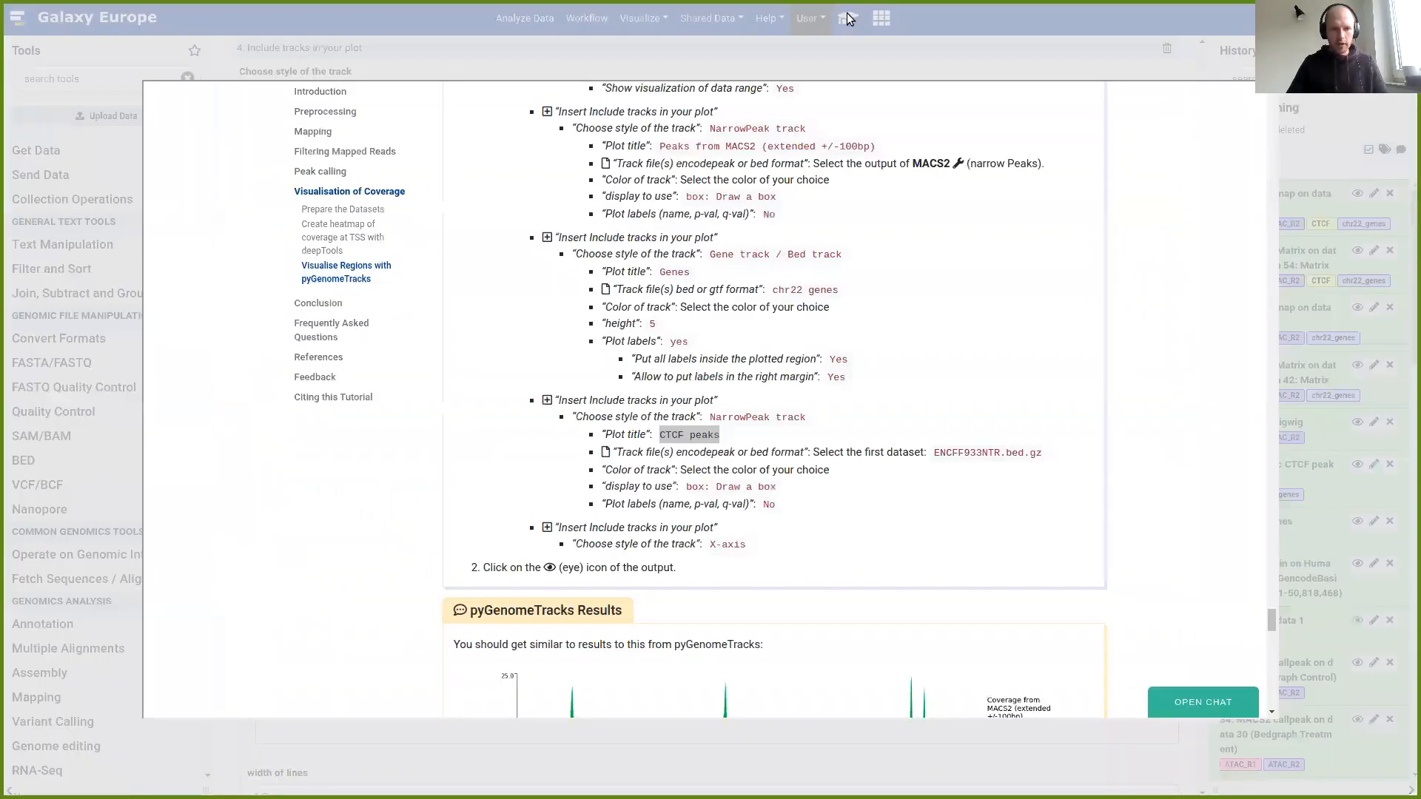
pyautogui.click(983, 33)
pyautogui.click(252, 333)
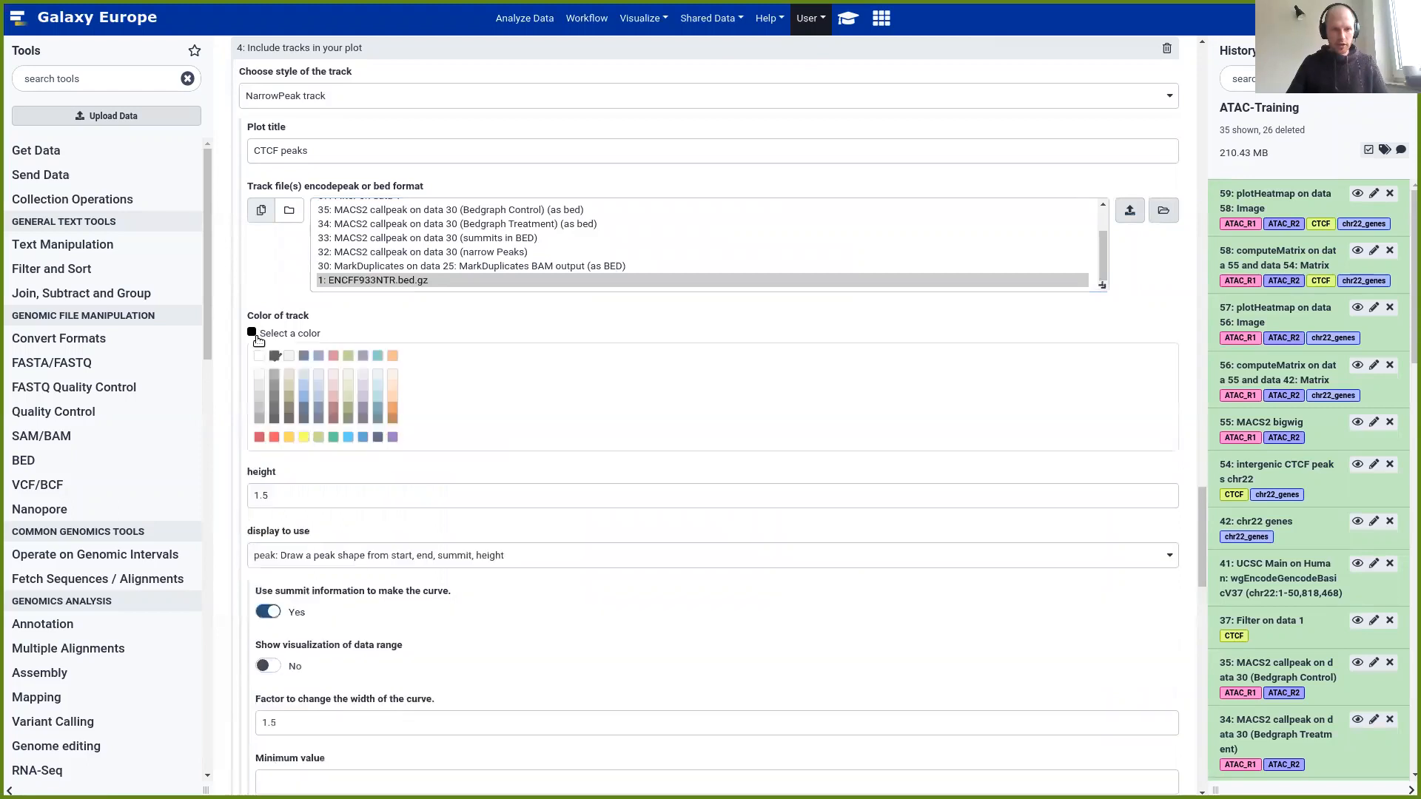
pyautogui.click(259, 438)
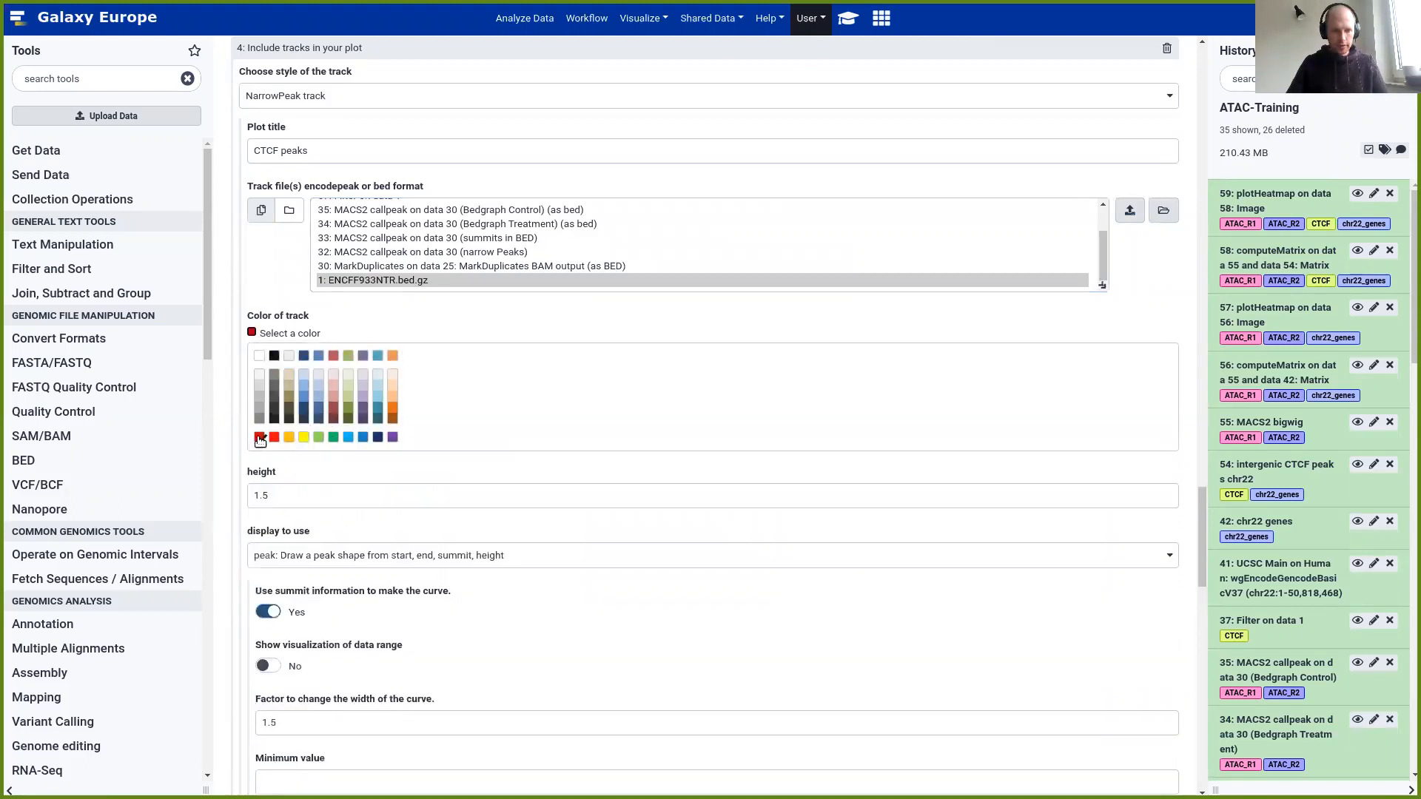
pyautogui.click(295, 335)
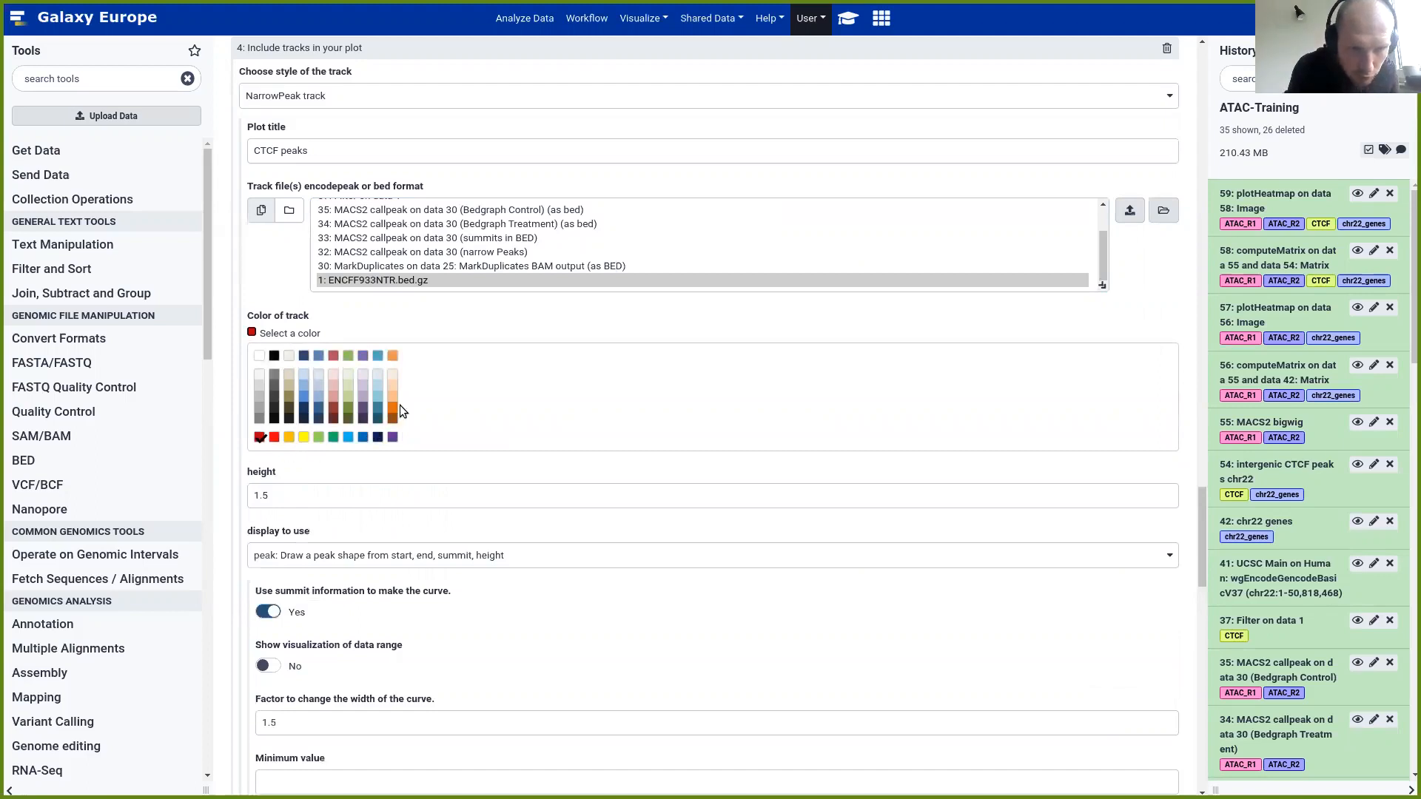
pyautogui.click(274, 437)
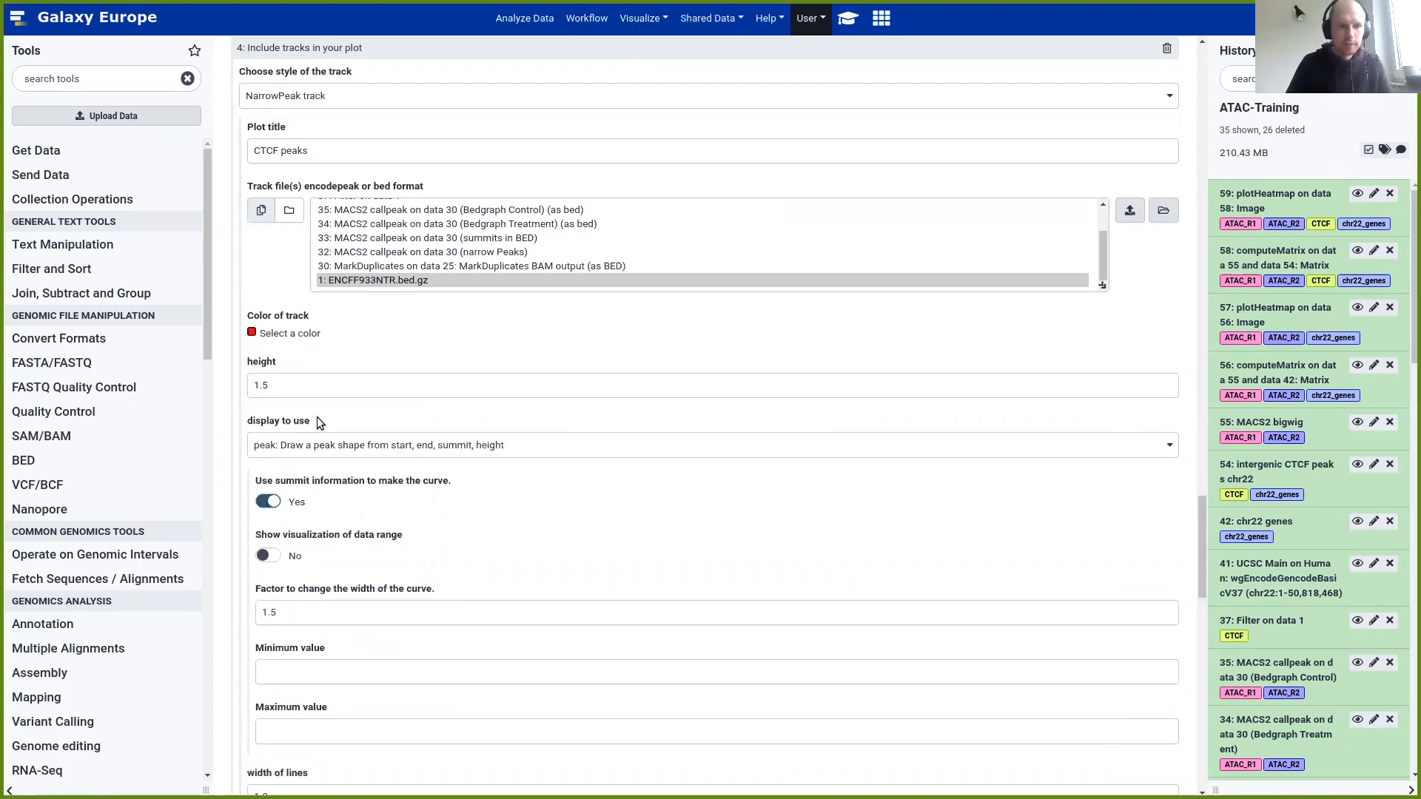
# Set the CTCF peaks track's display to "box: Draw a box" and turn off its plot labels (name, p-val, q-val)
pyautogui.scroll(-2, 333, 355)
pyautogui.scroll(-1, 337, 349)
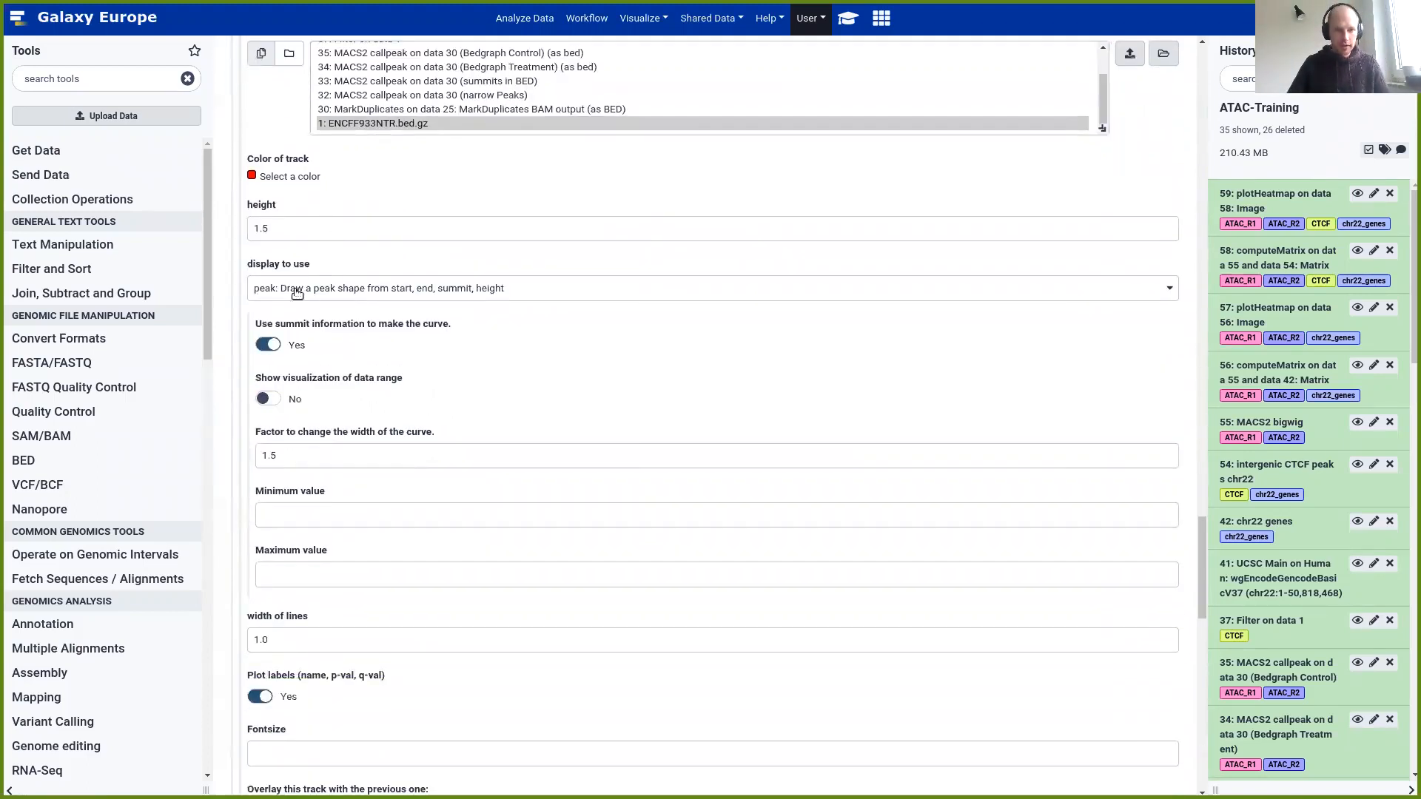
pyautogui.moveTo(255, 267); pyautogui.dragTo(314, 266)
pyautogui.click(305, 288)
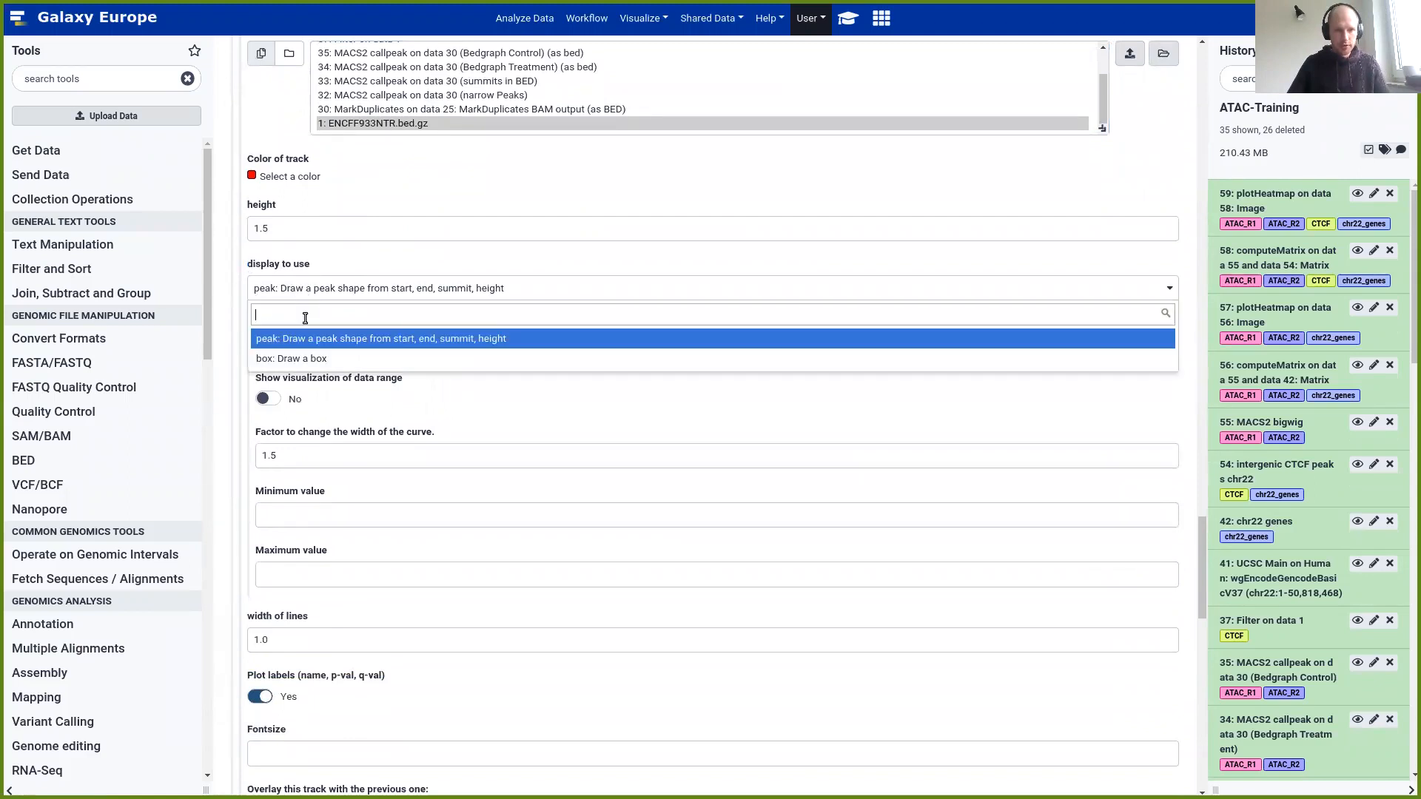
pyautogui.click(304, 359)
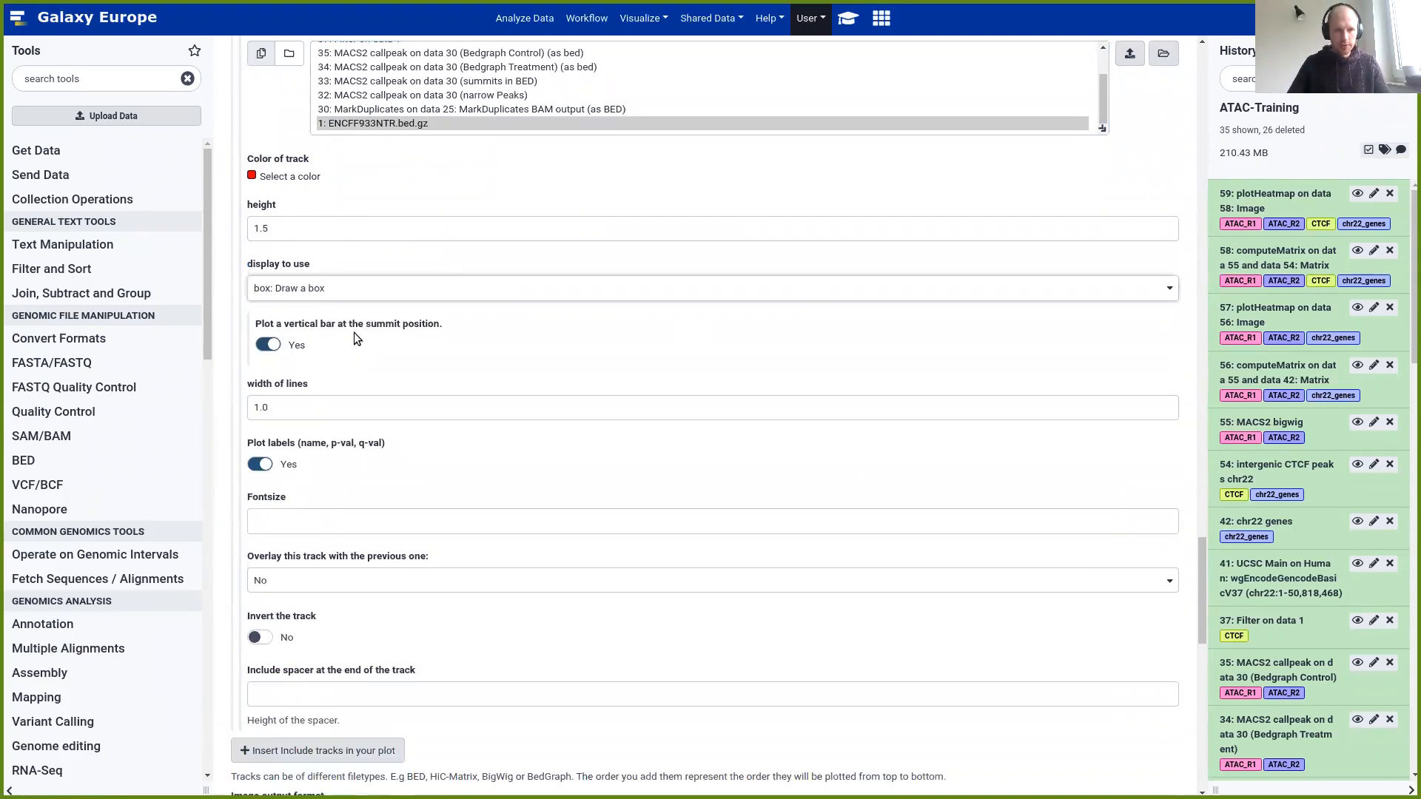
pyautogui.scroll(-2, 352, 331)
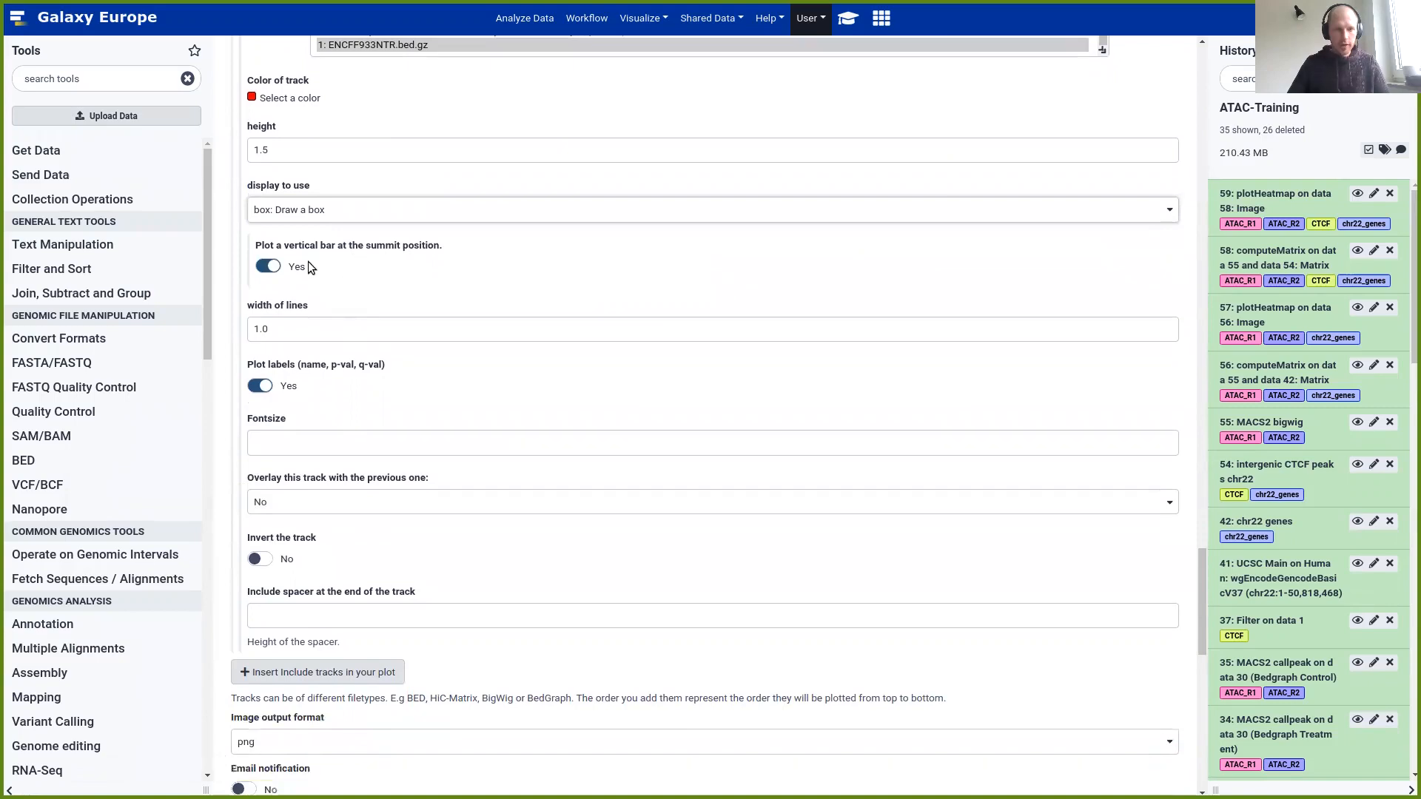
pyautogui.click(261, 388)
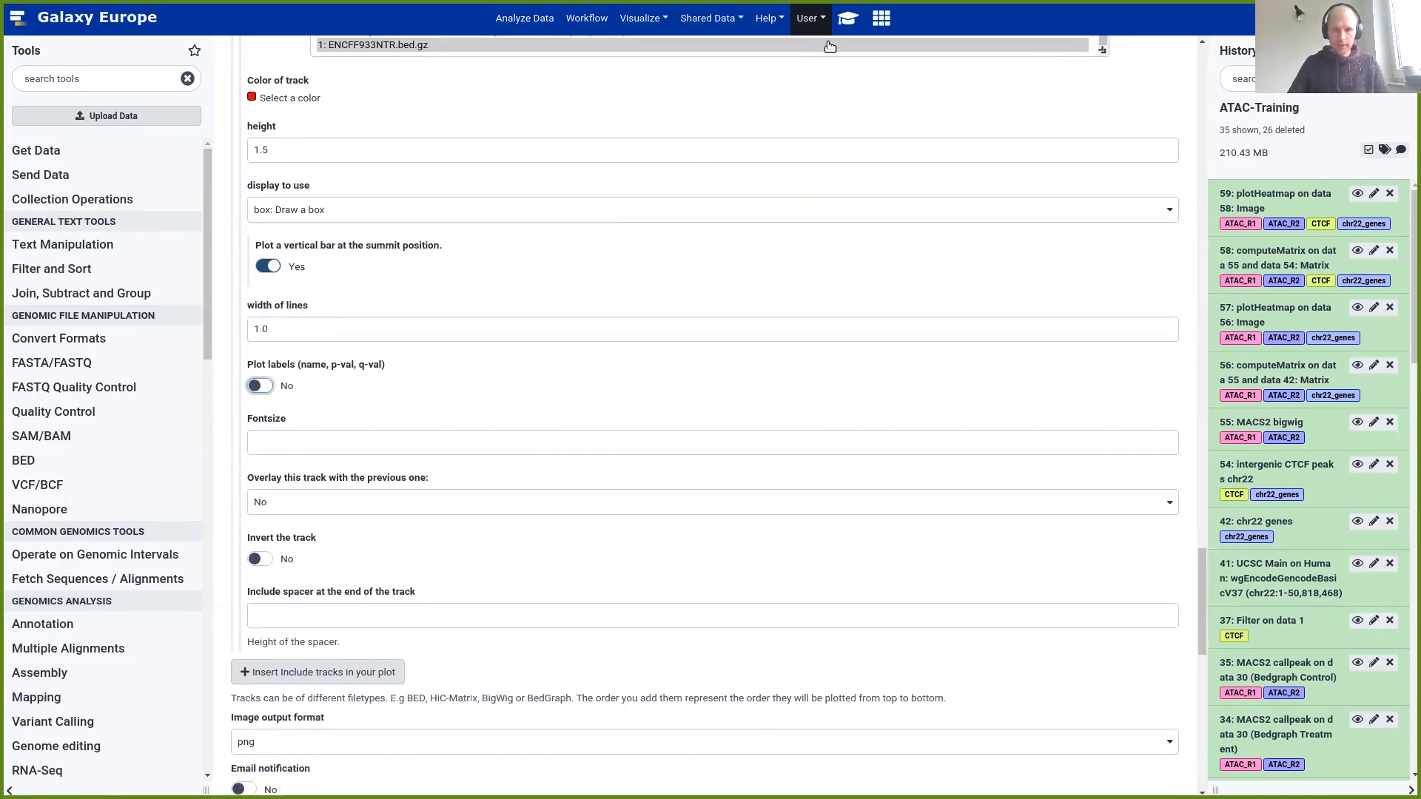
# Following the tutorial, add a fifth track to the plot and set its style to X-axis
pyautogui.click(853, 17)
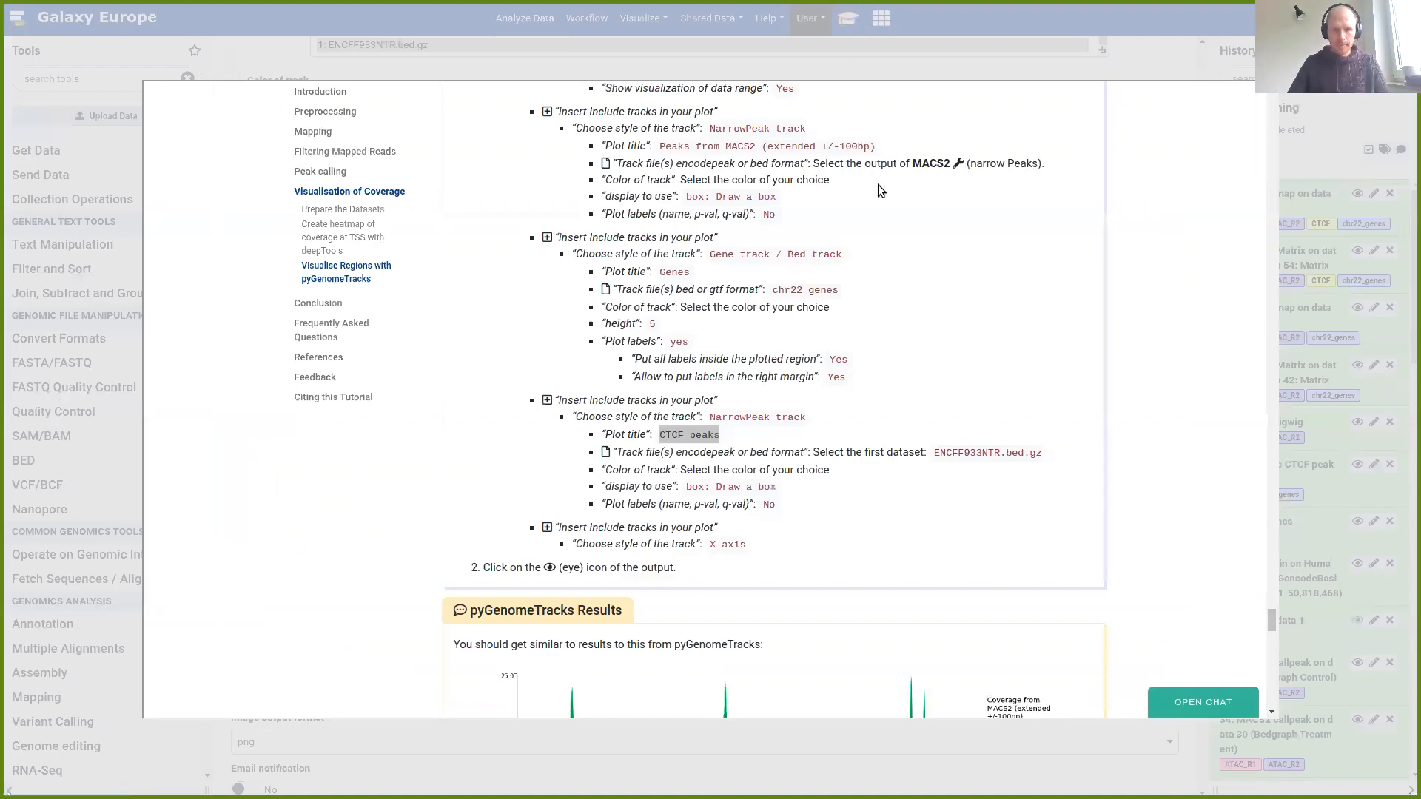
pyautogui.click(991, 23)
pyautogui.scroll(-3, 474, 320)
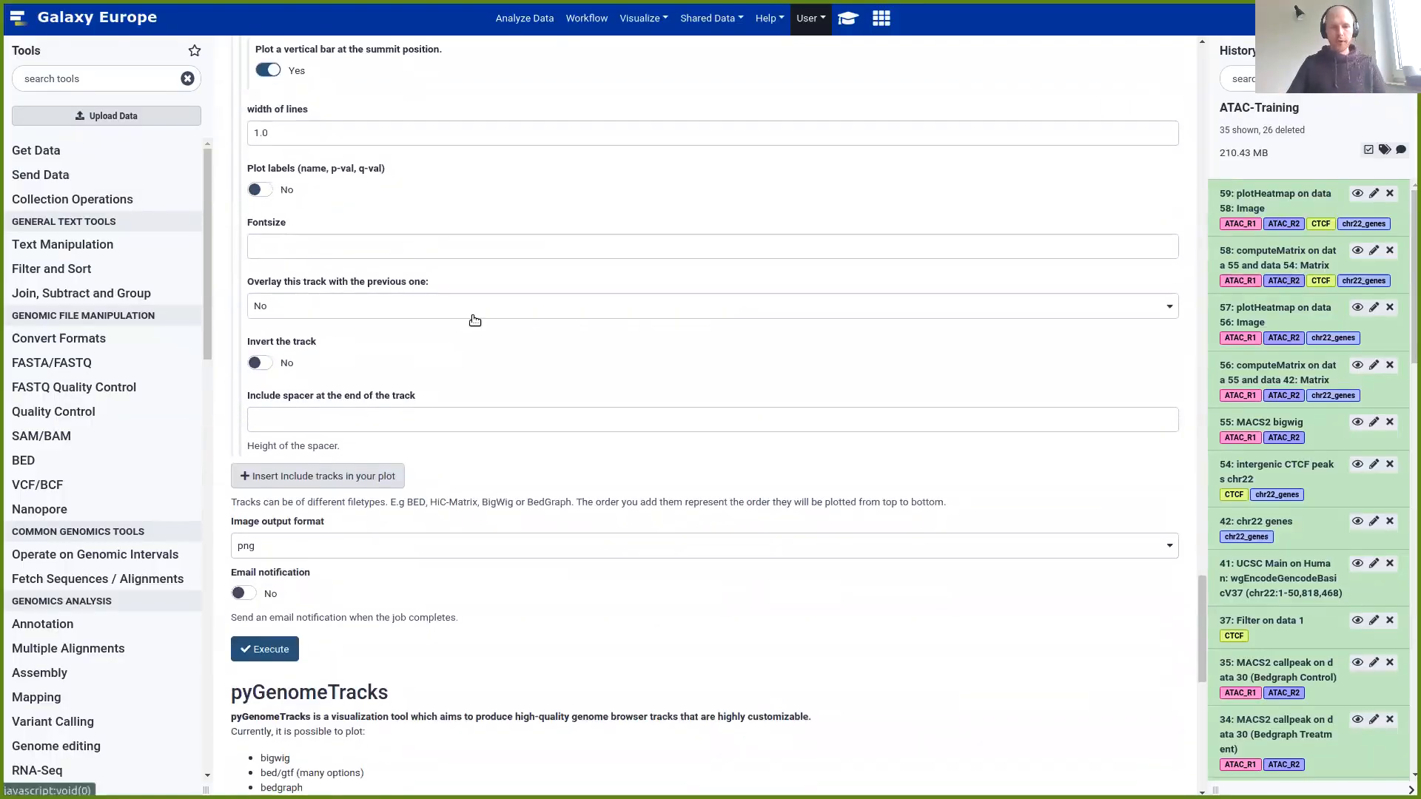
pyautogui.click(371, 477)
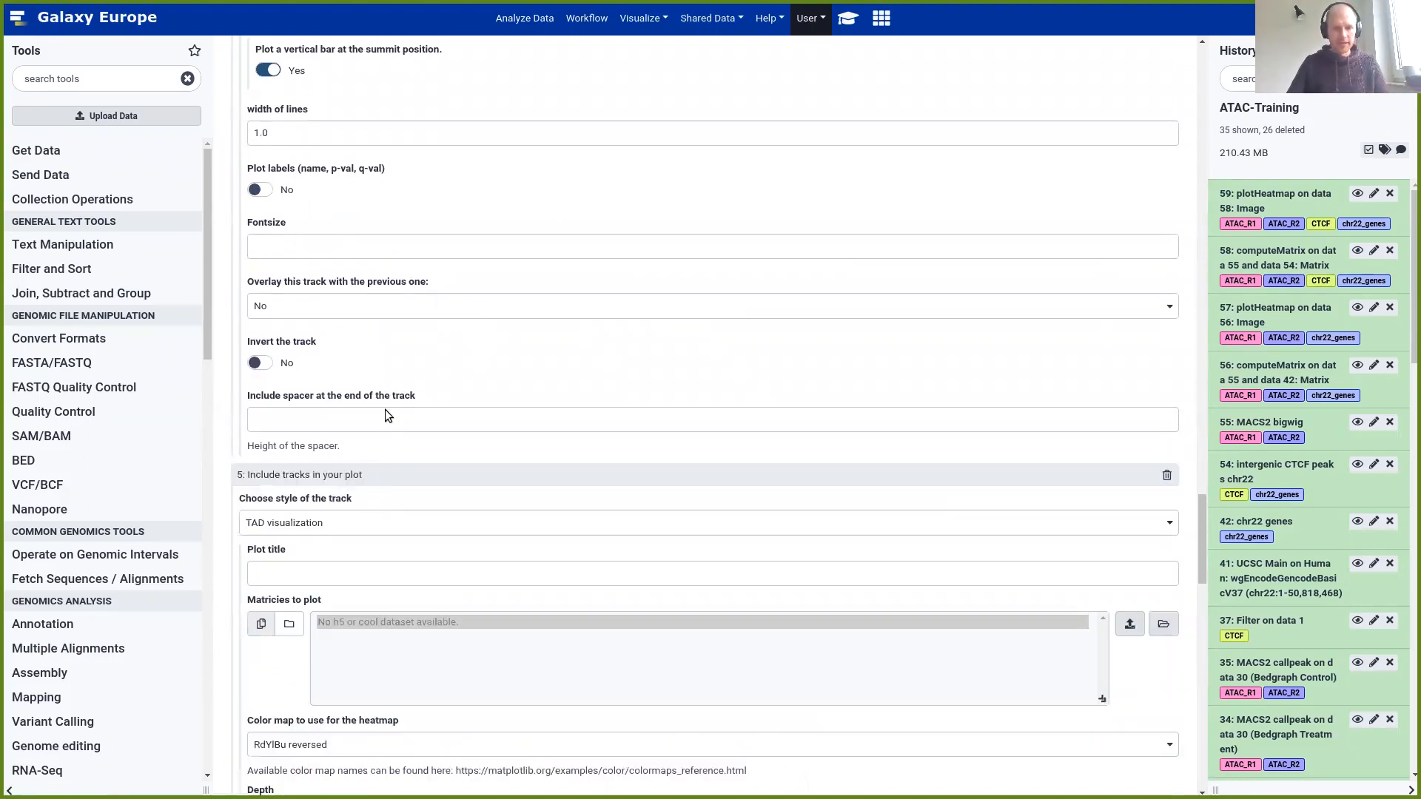
pyautogui.scroll(-3, 385, 415)
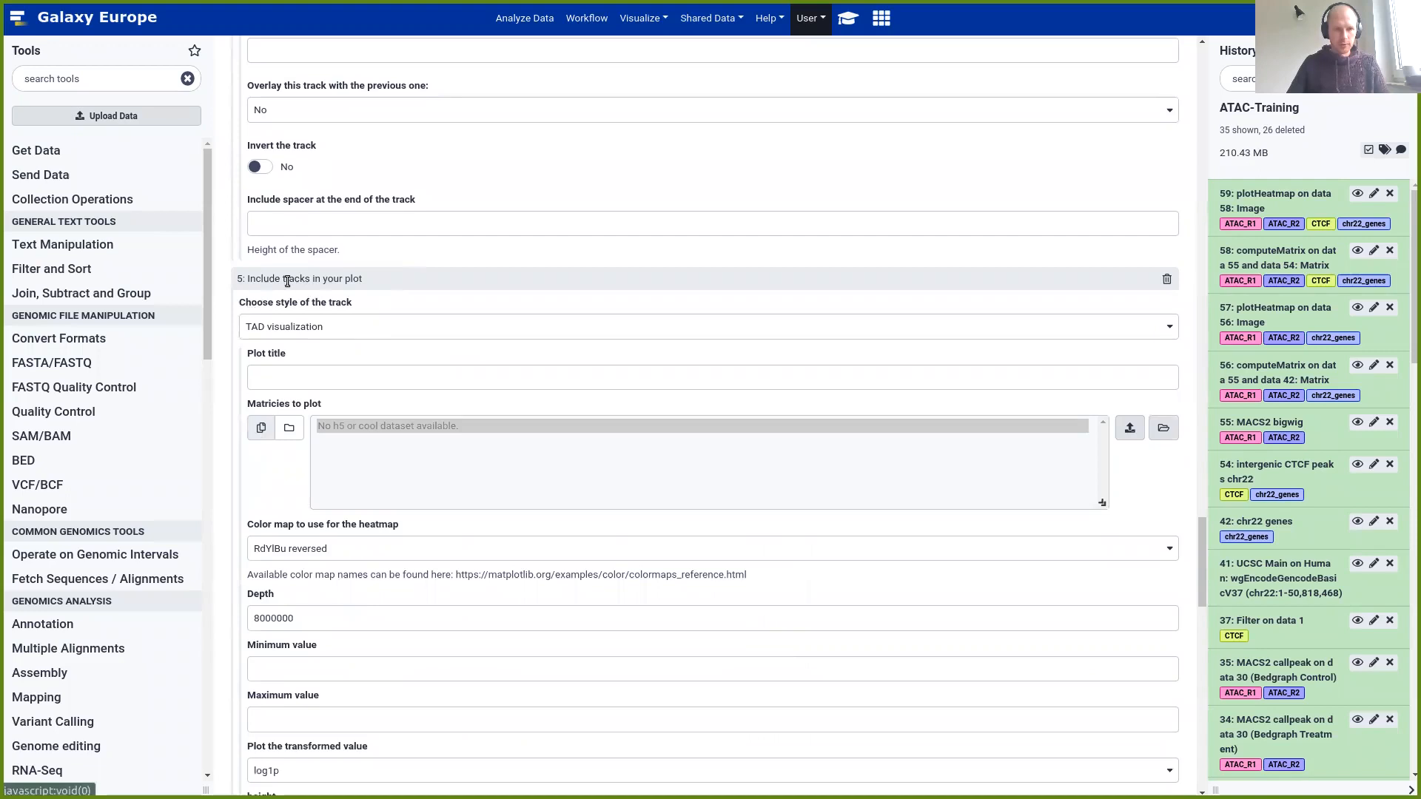
pyautogui.scroll(-2, 315, 287)
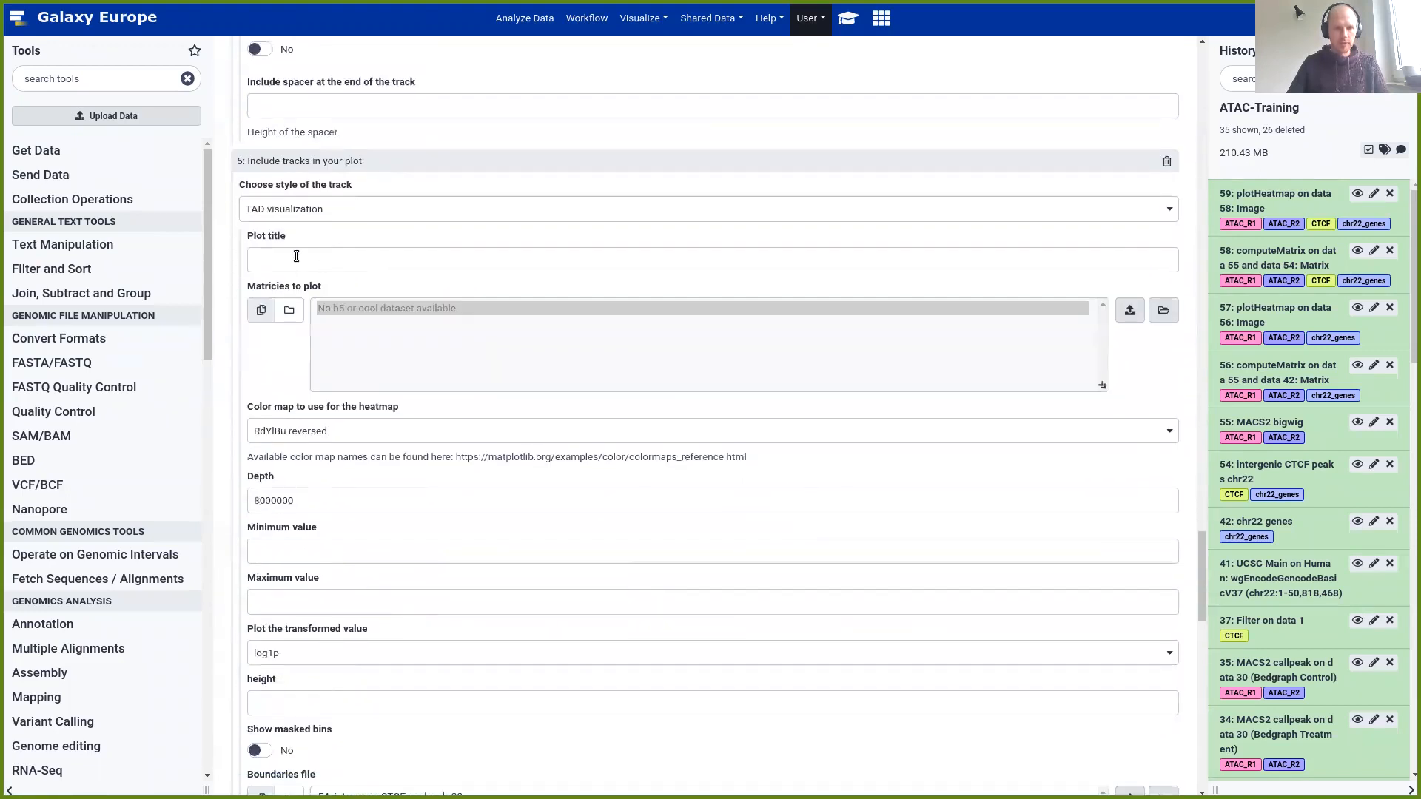
pyautogui.click(318, 209)
pyautogui.scroll(-3, 333, 291)
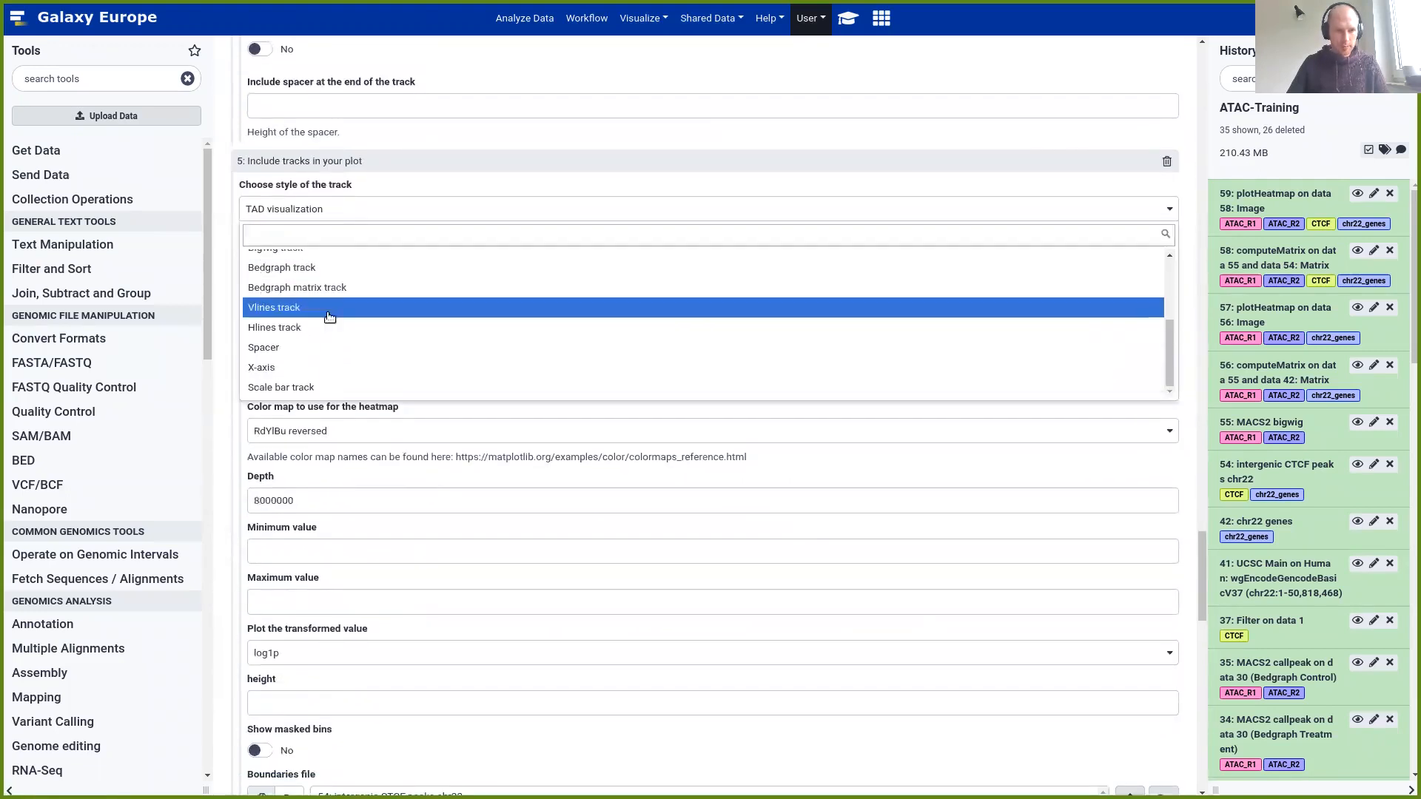
pyautogui.click(292, 368)
pyautogui.click(849, 21)
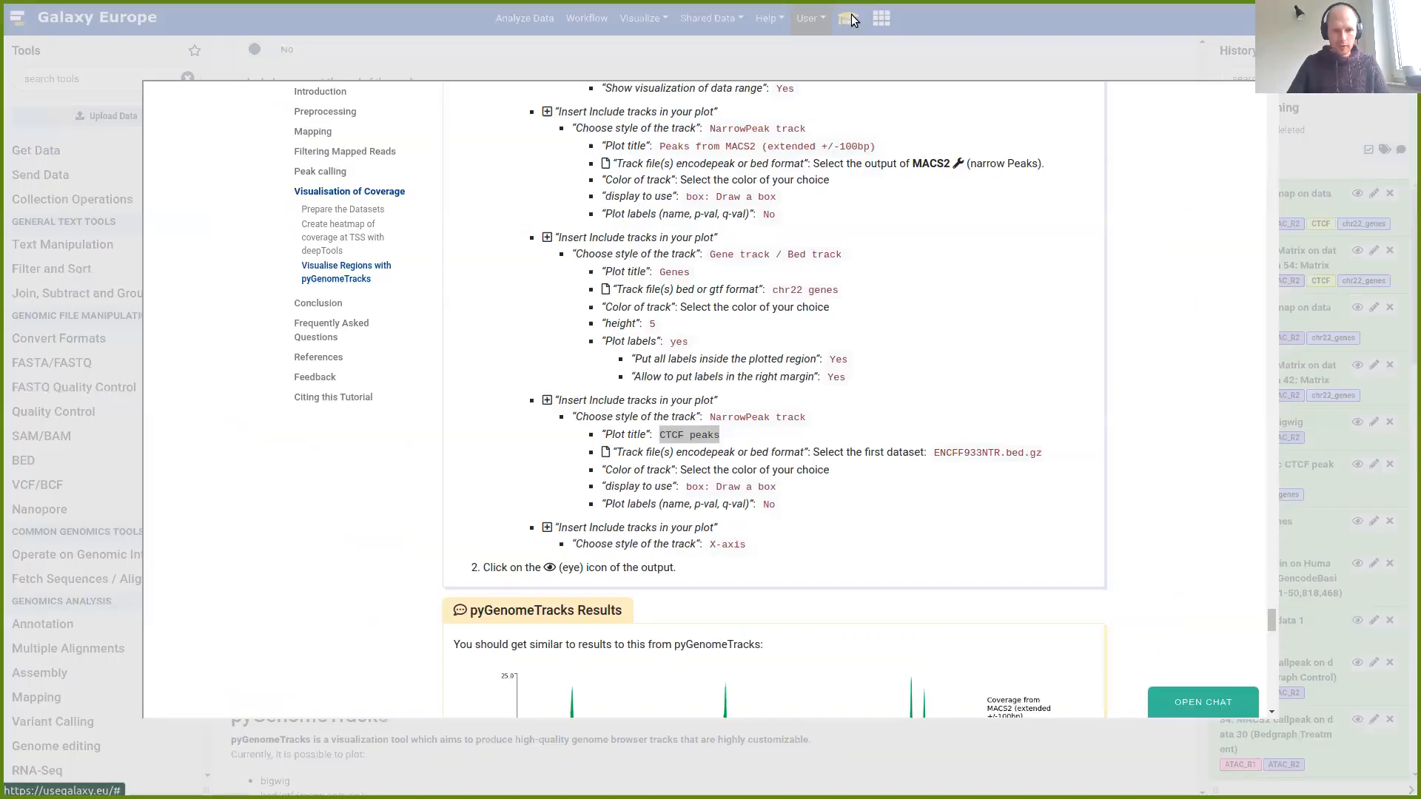
pyautogui.click(955, 33)
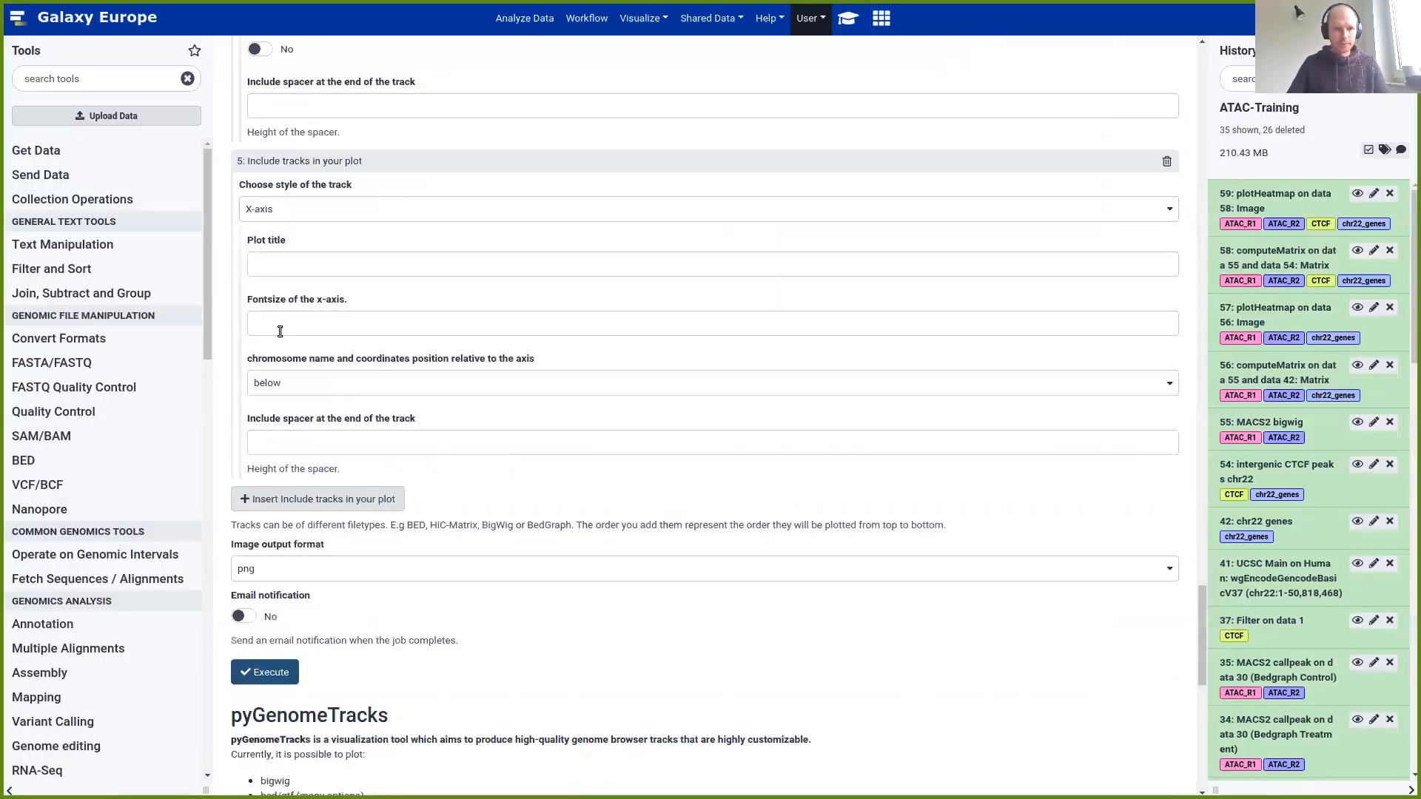
# Keep png as the image output format and run pyGenomeTracks
pyautogui.scroll(-3, 285, 519)
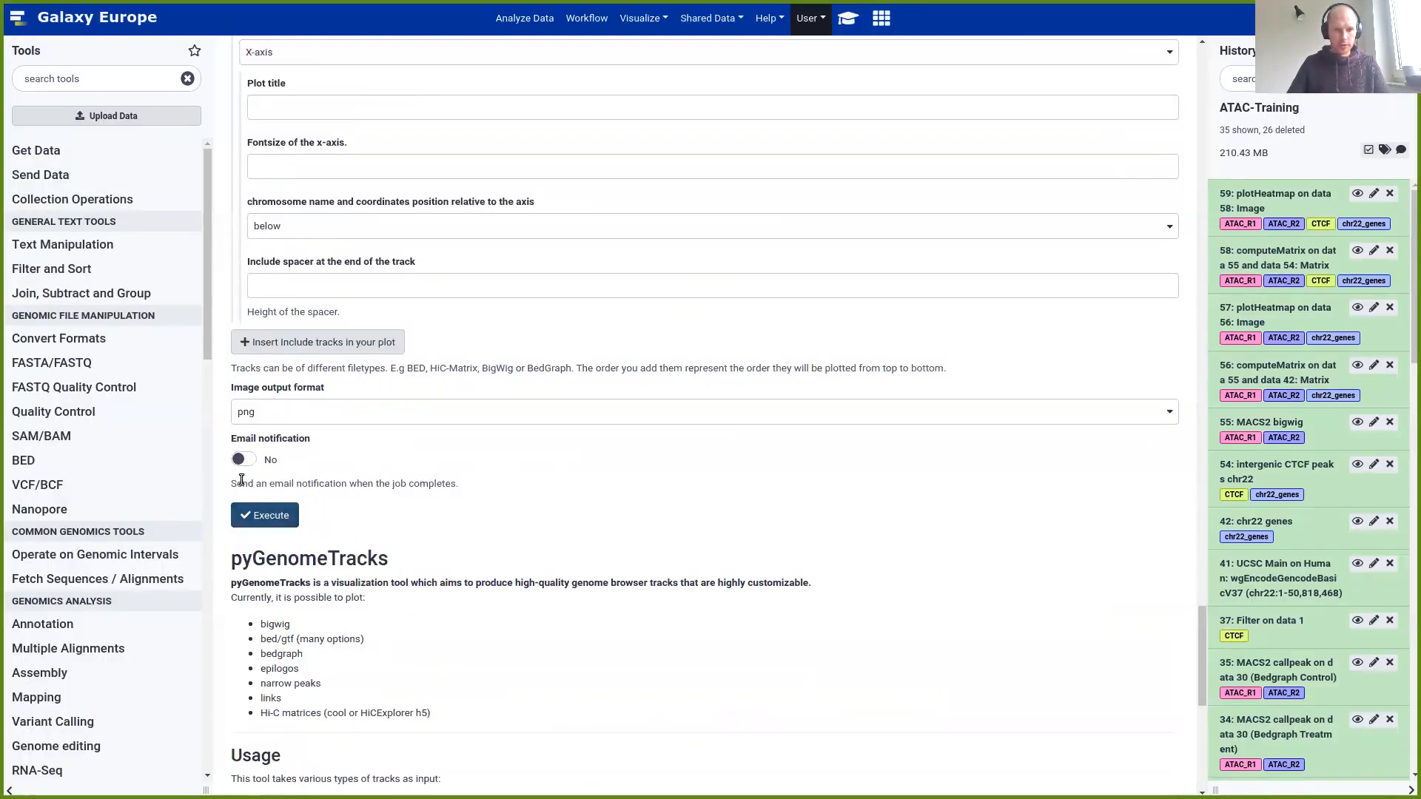
pyautogui.click(274, 420)
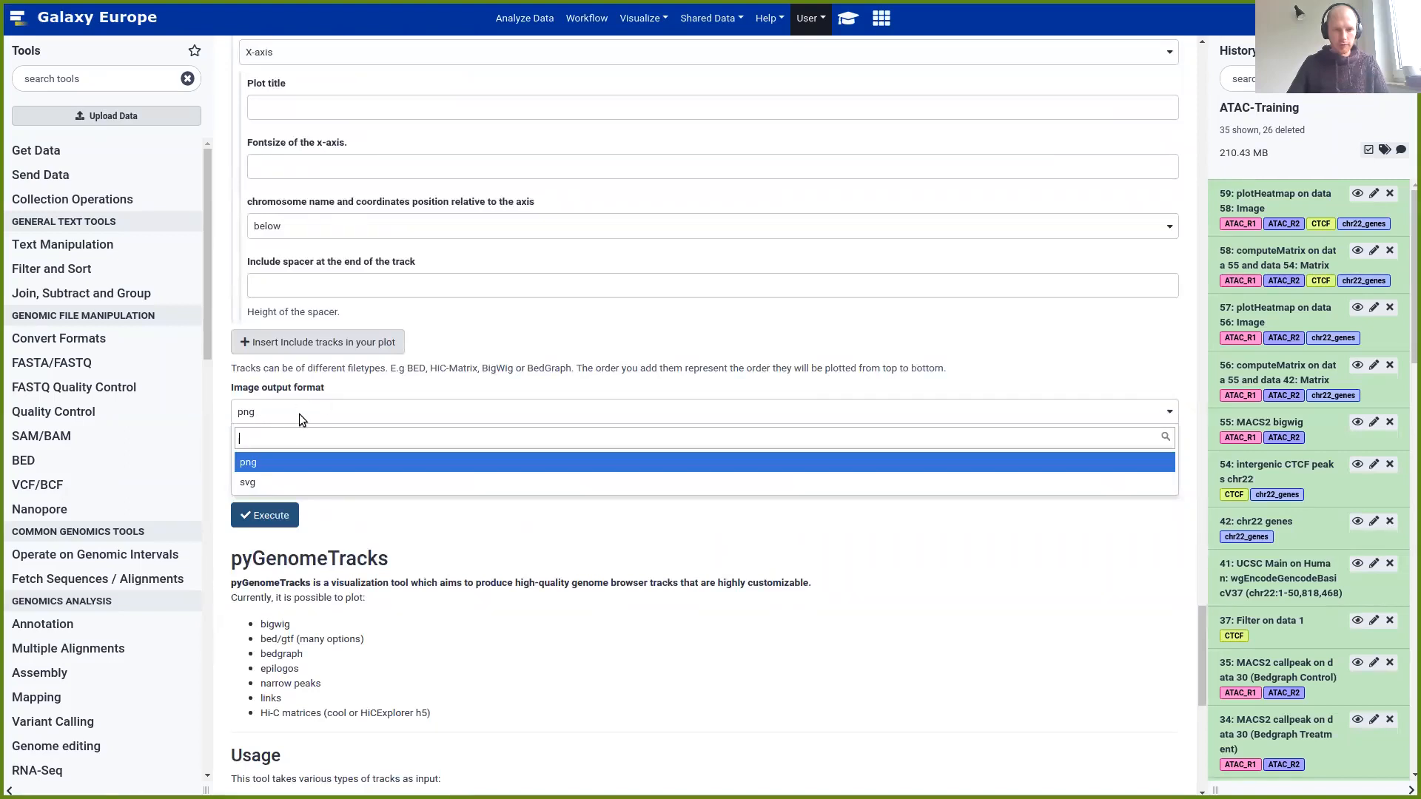
pyautogui.click(263, 467)
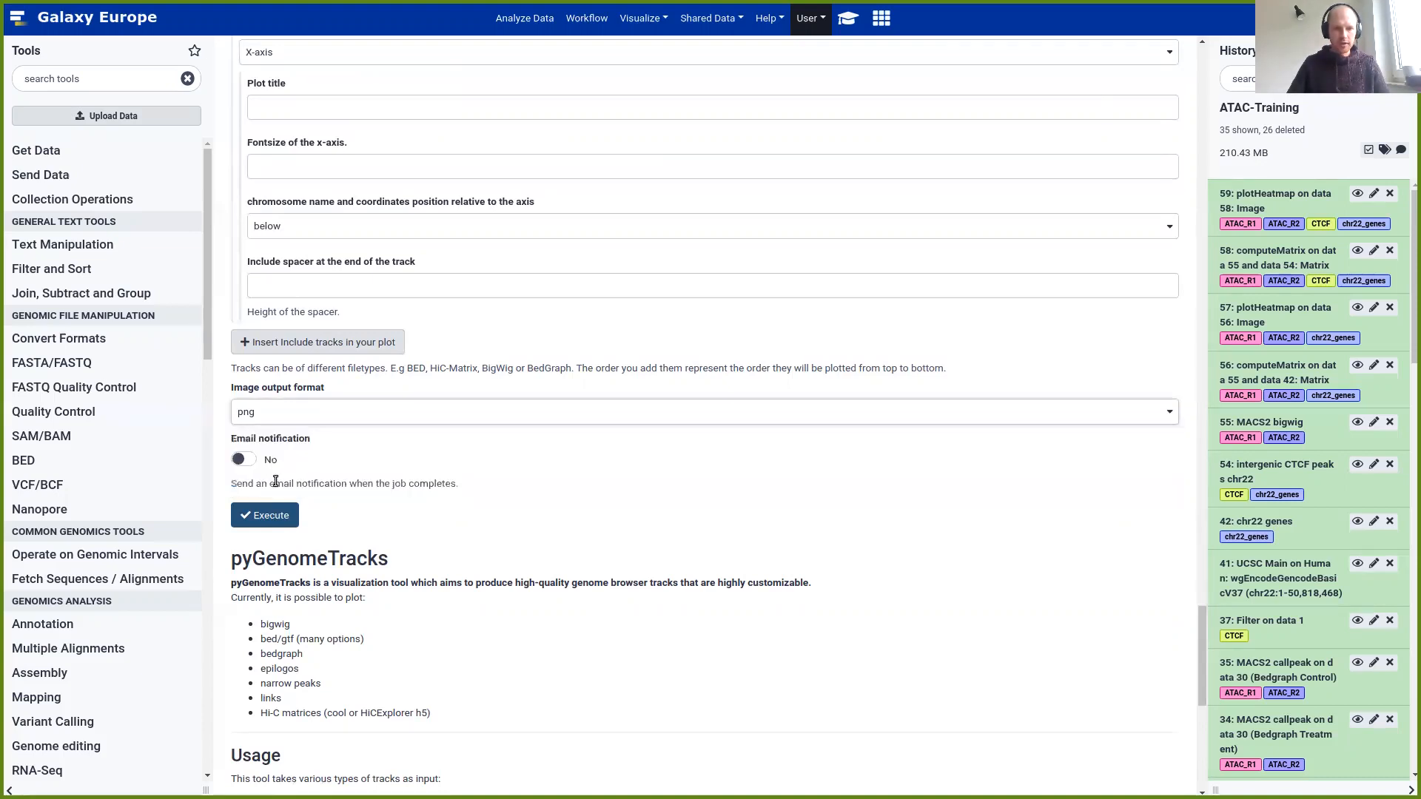
pyautogui.click(283, 520)
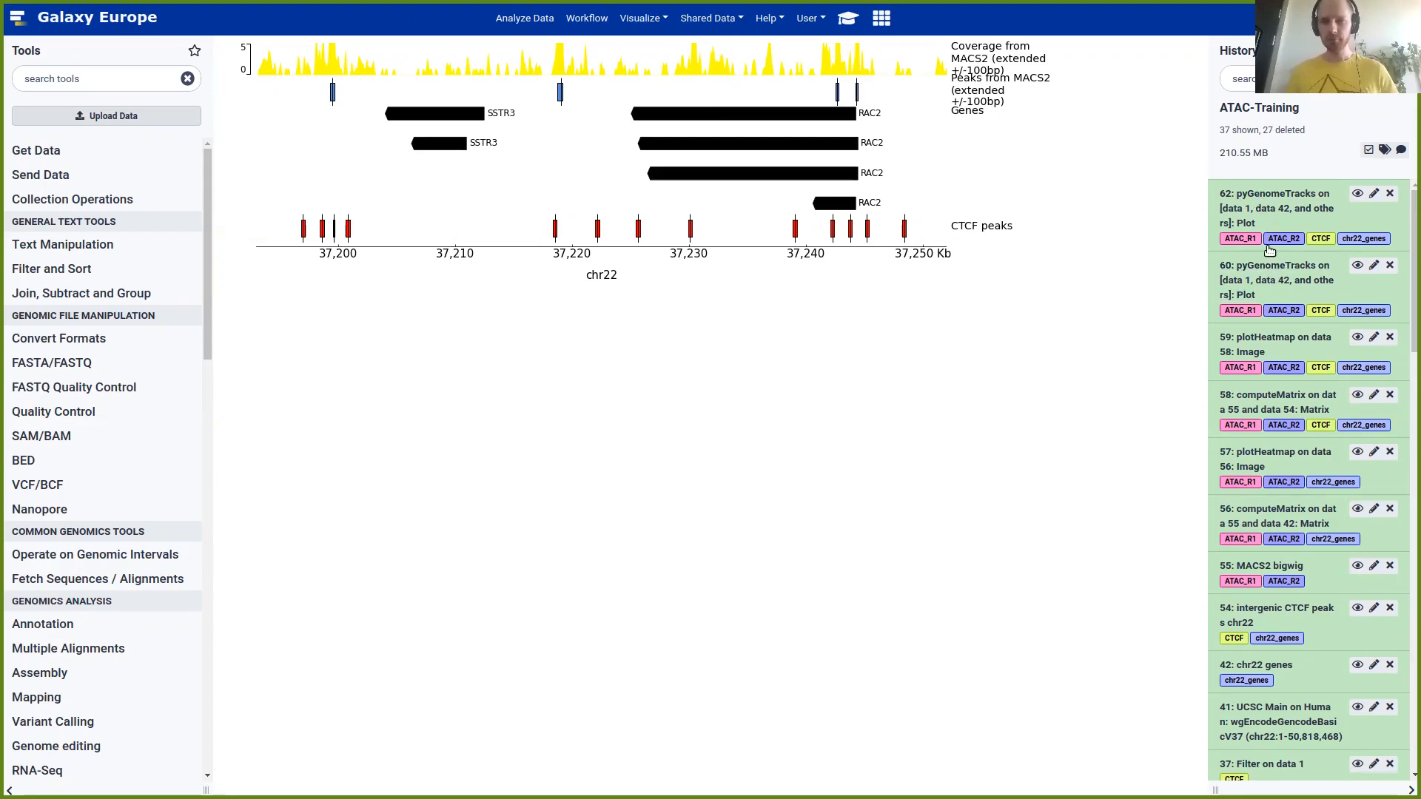
# Reopen the job settings of the pyGenomeTracks plot in dataset 60 and examine the coverage track's maximum value
pyautogui.click(1275, 272)
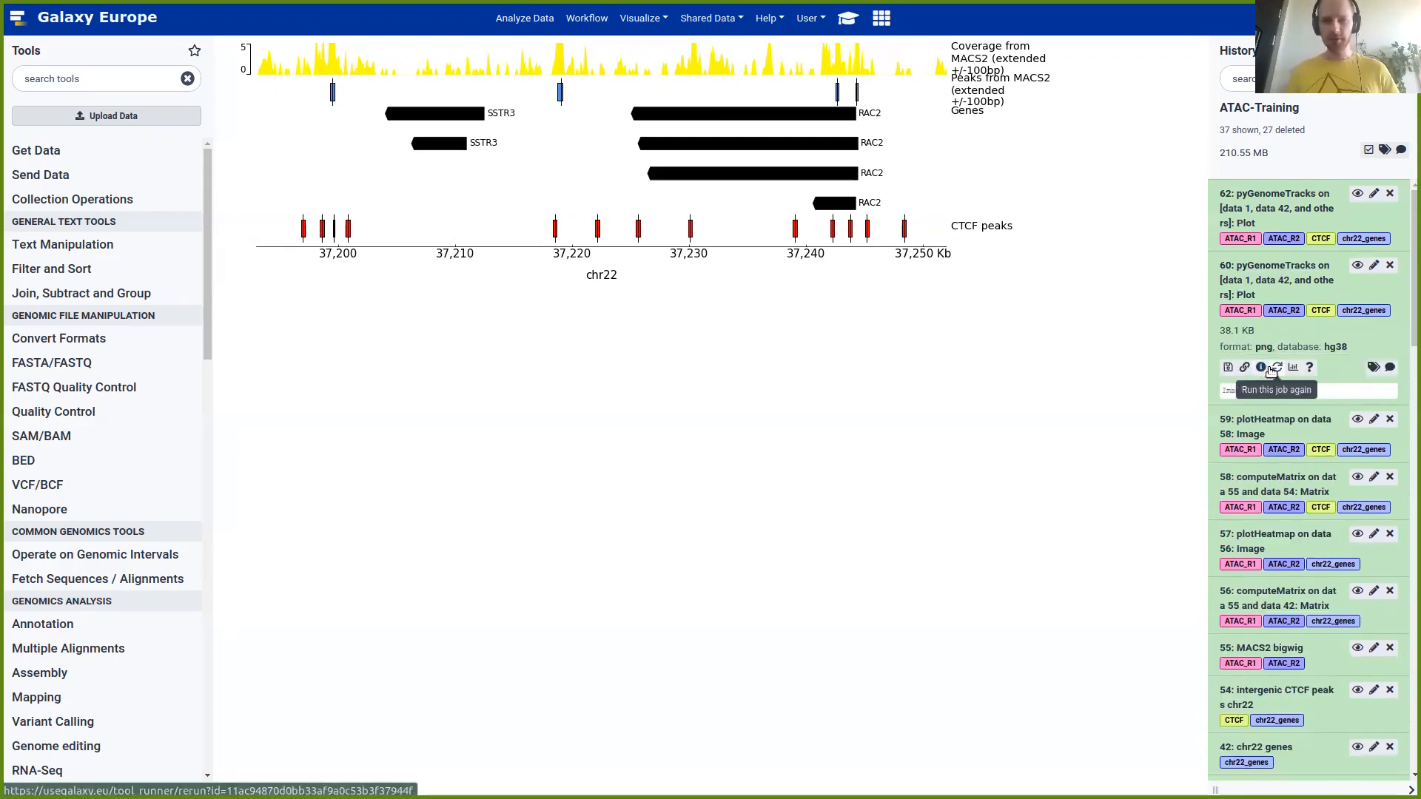
pyautogui.click(1262, 367)
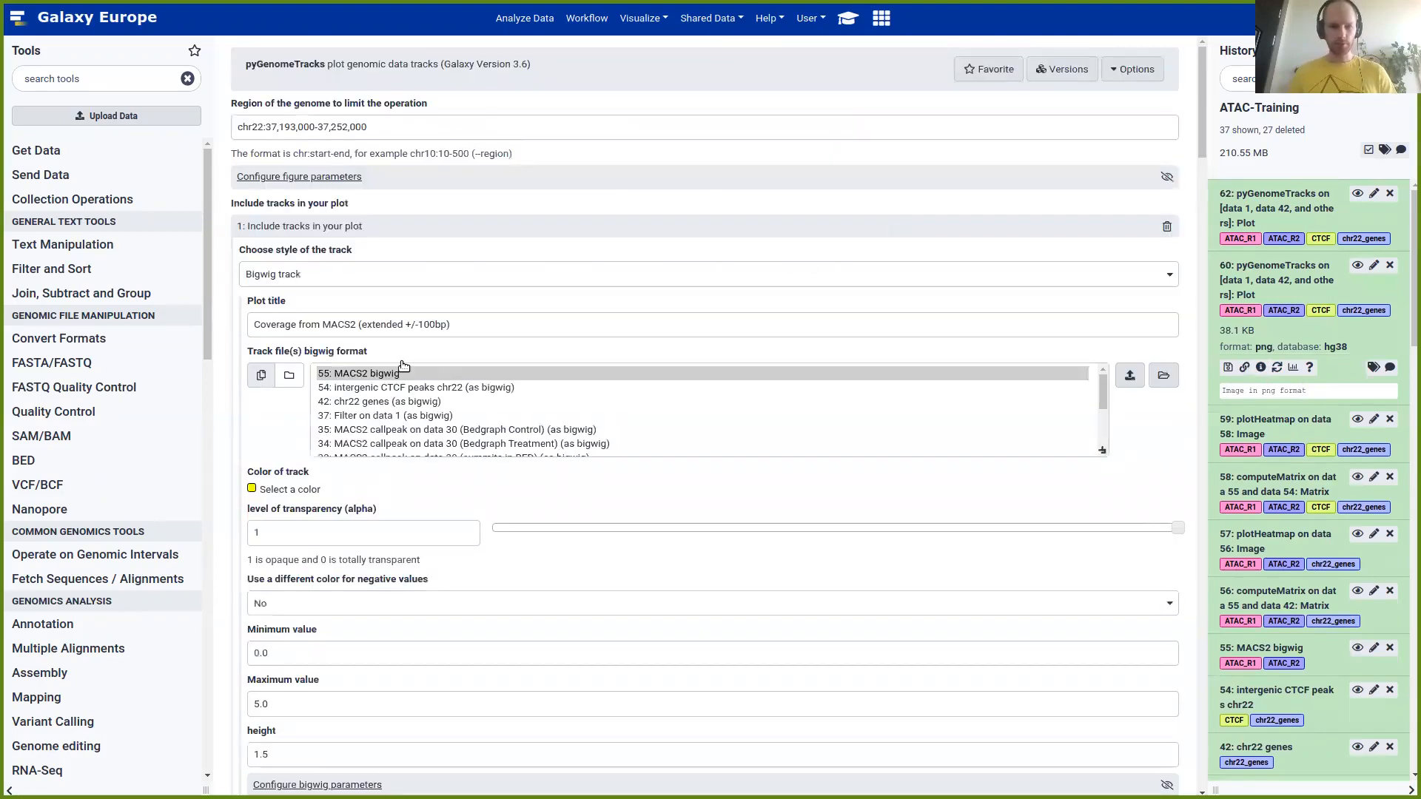
pyautogui.scroll(-4, 289, 482)
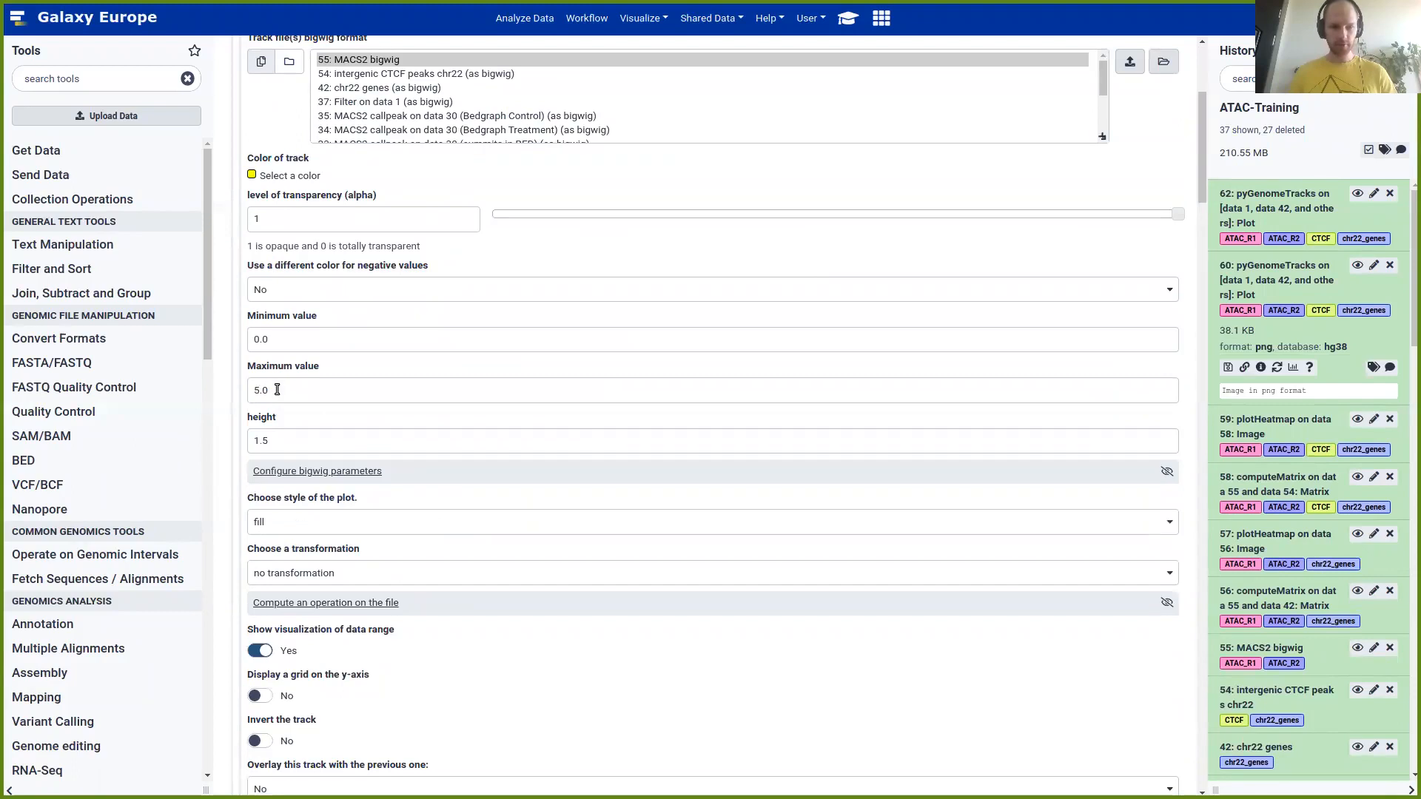
pyautogui.moveTo(274, 390); pyautogui.dragTo(240, 396)
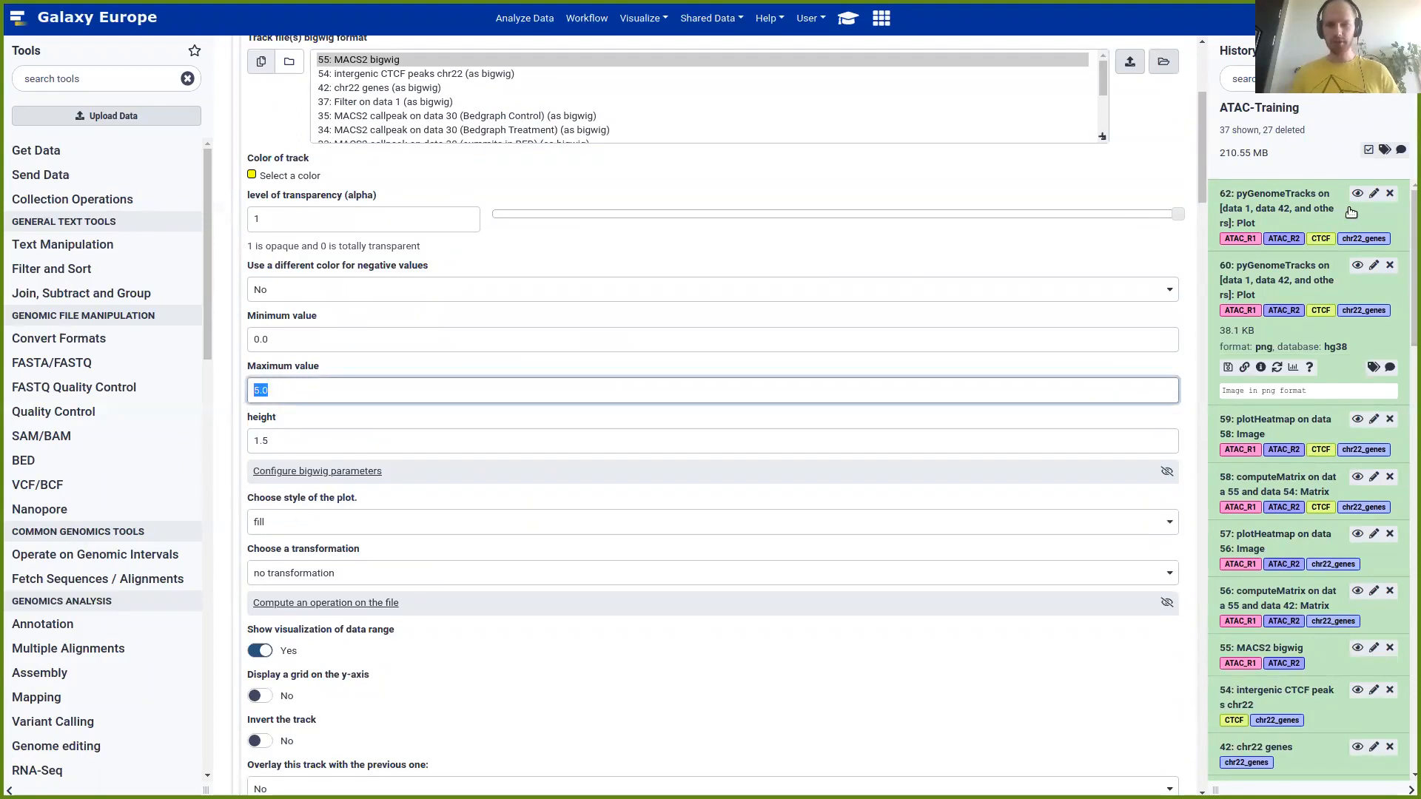
# Reopen the job settings of the pyGenomeTracks plot in dataset 62 and examine the coverage track's maximum value and height for comparison
pyautogui.click(1266, 214)
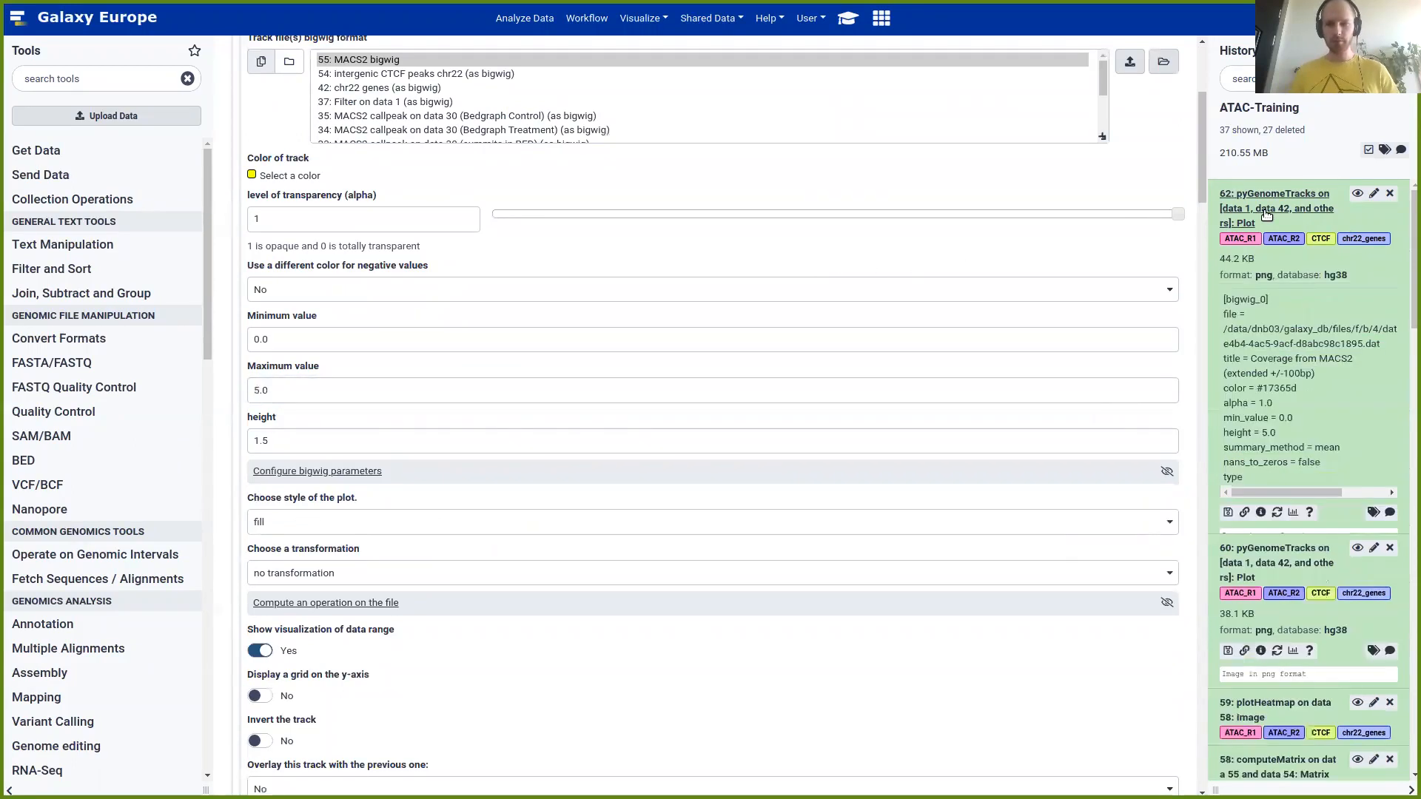
pyautogui.click(1271, 510)
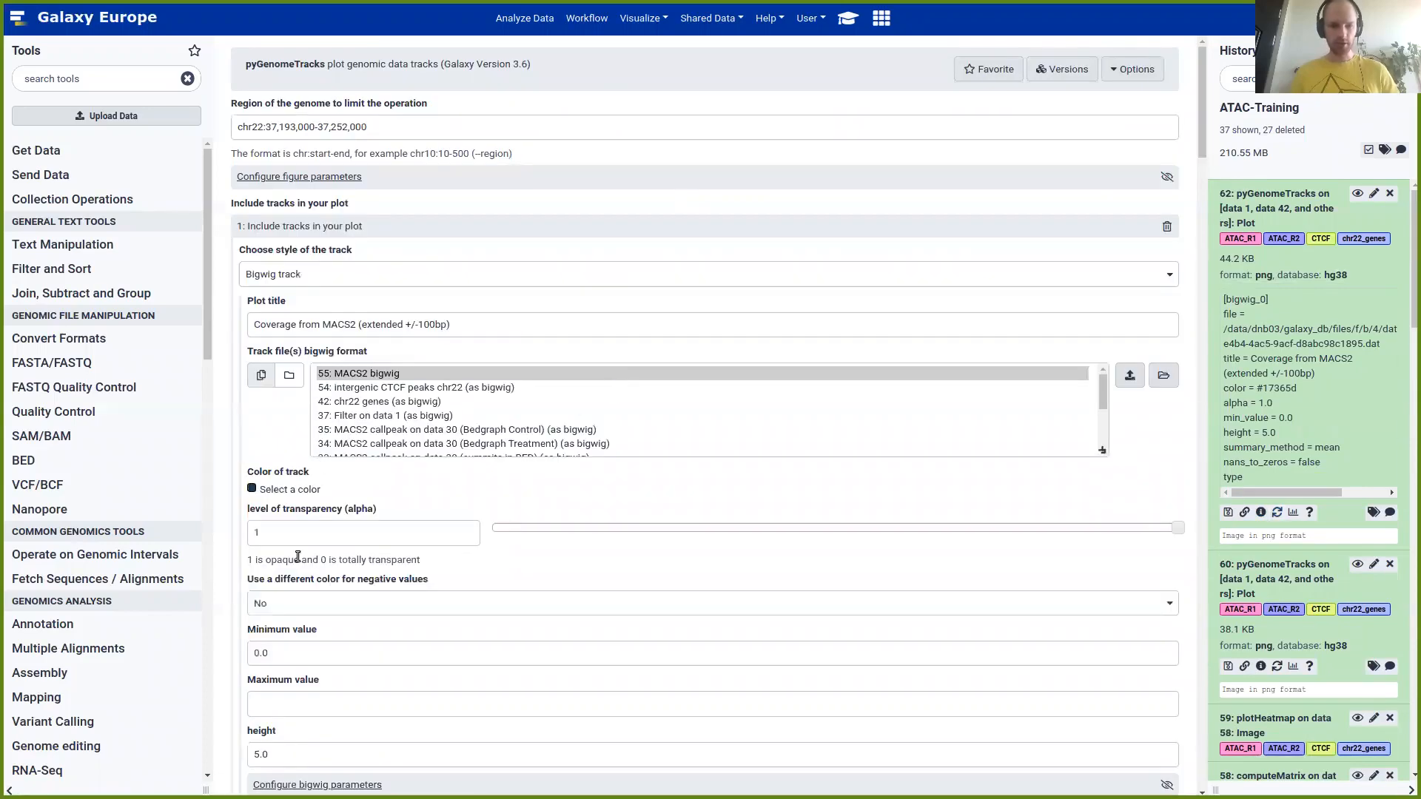
pyautogui.scroll(-3, 293, 519)
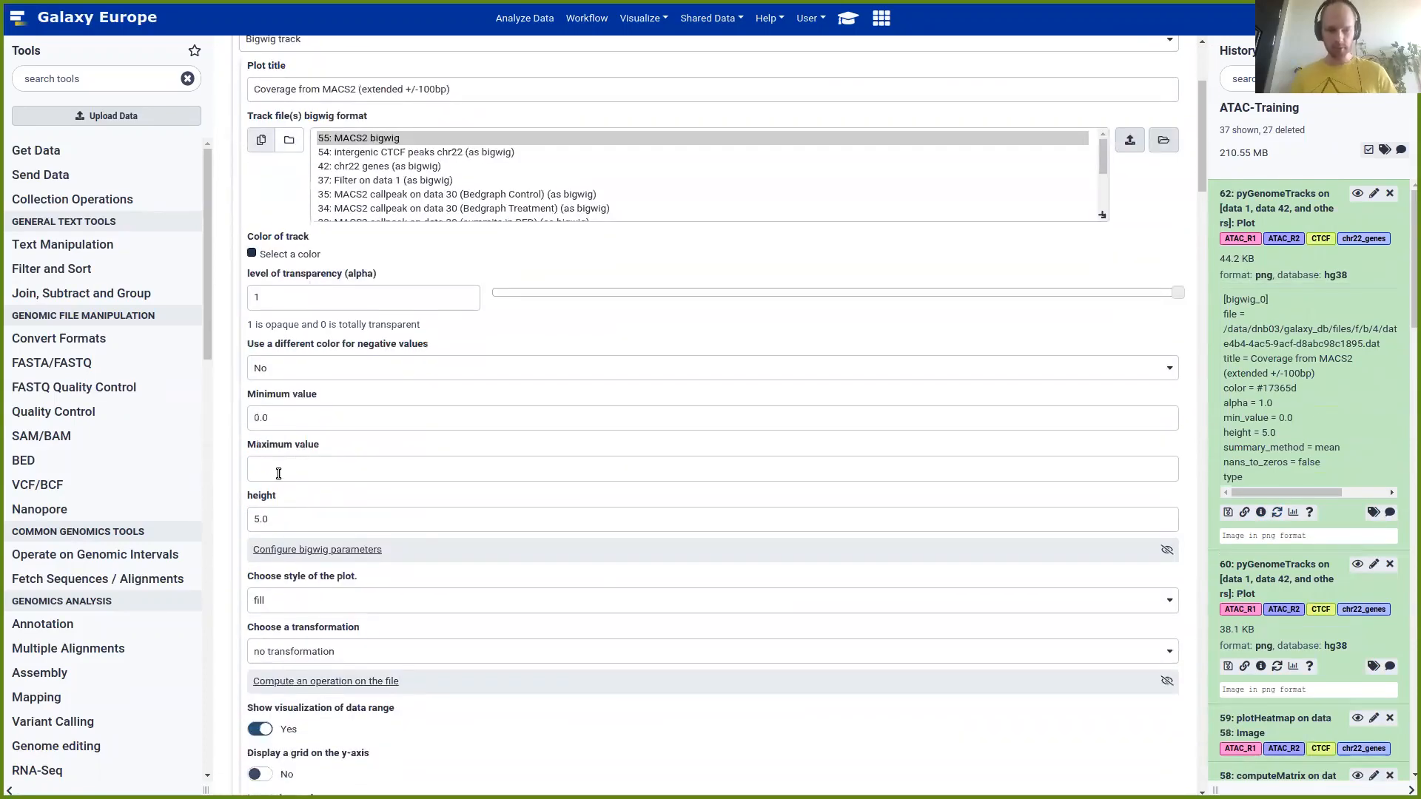
pyautogui.doubleClick(282, 518)
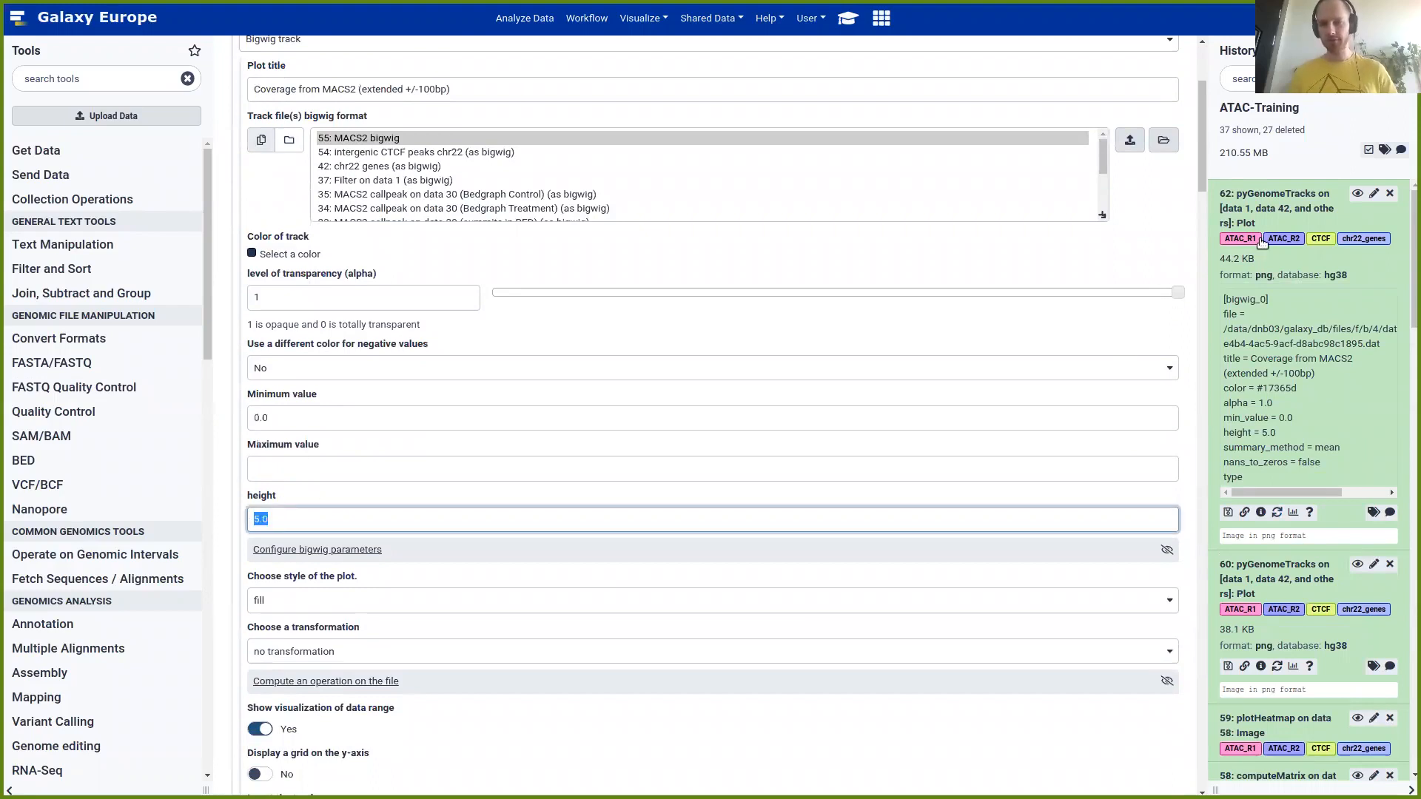
pyautogui.moveTo(1203, 87); pyautogui.dragTo(1205, 53)
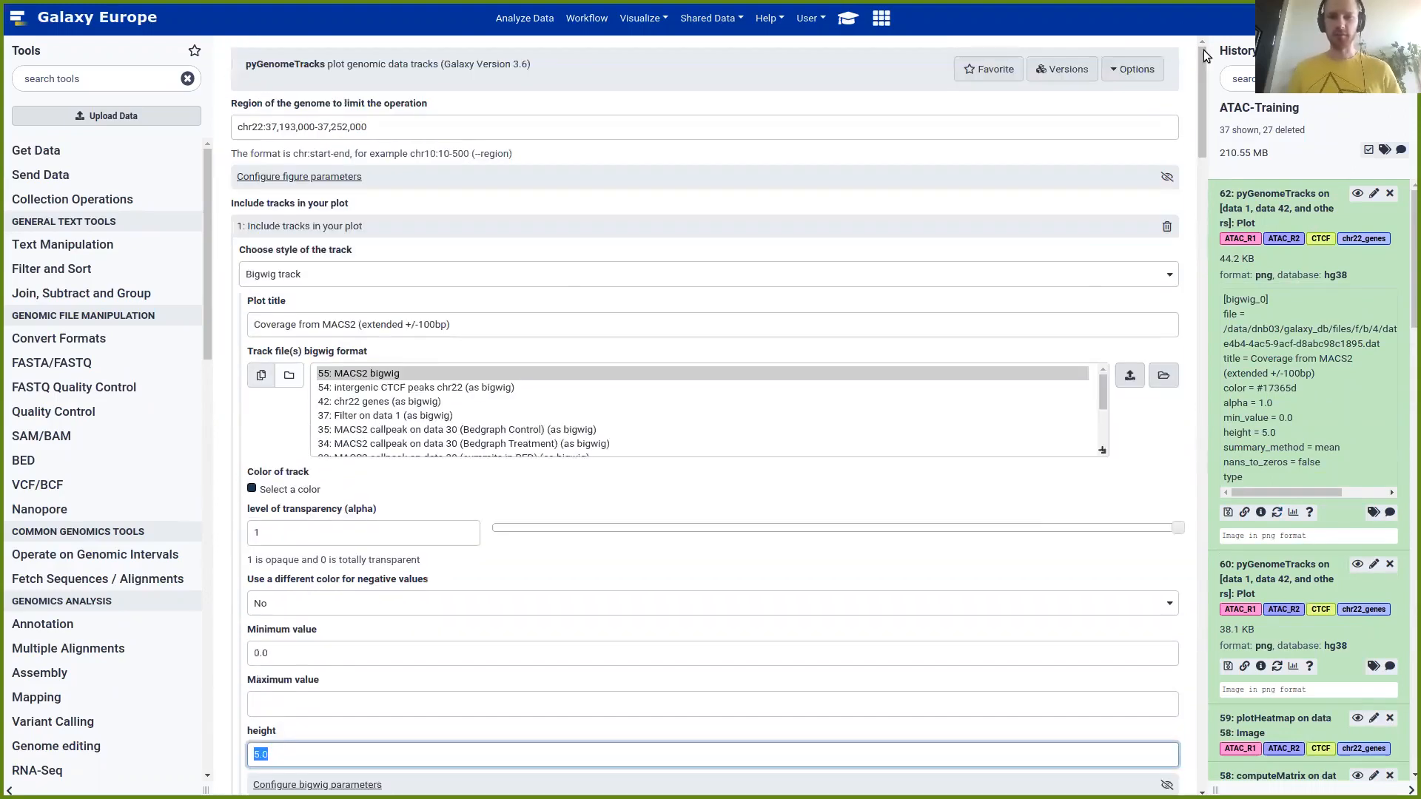
# Display the dataset 62 plot, examine its tracks, and review the tutorial's pyGenomeTracks results and conclusion
pyautogui.click(1357, 195)
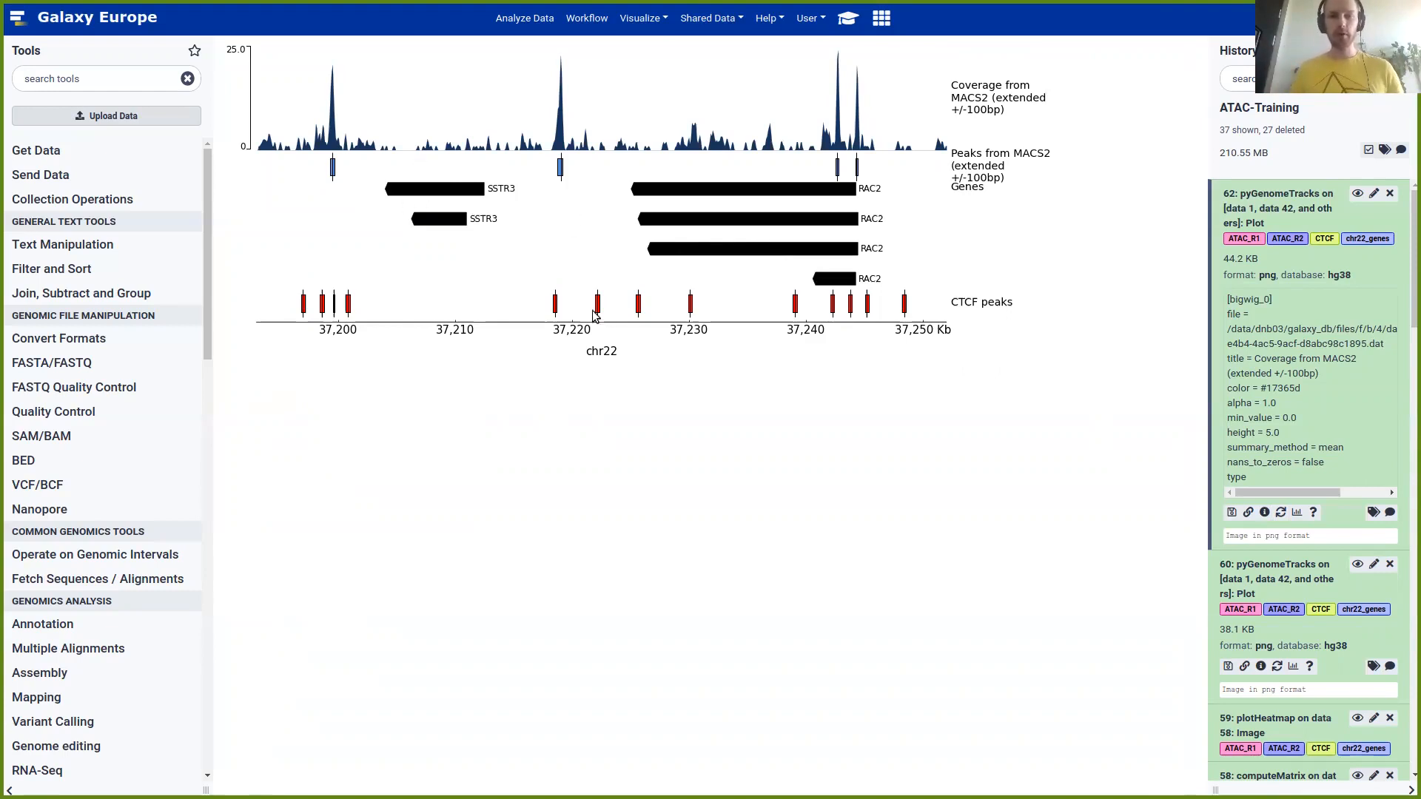
pyautogui.moveTo(521, 252); pyautogui.dragTo(543, 251)
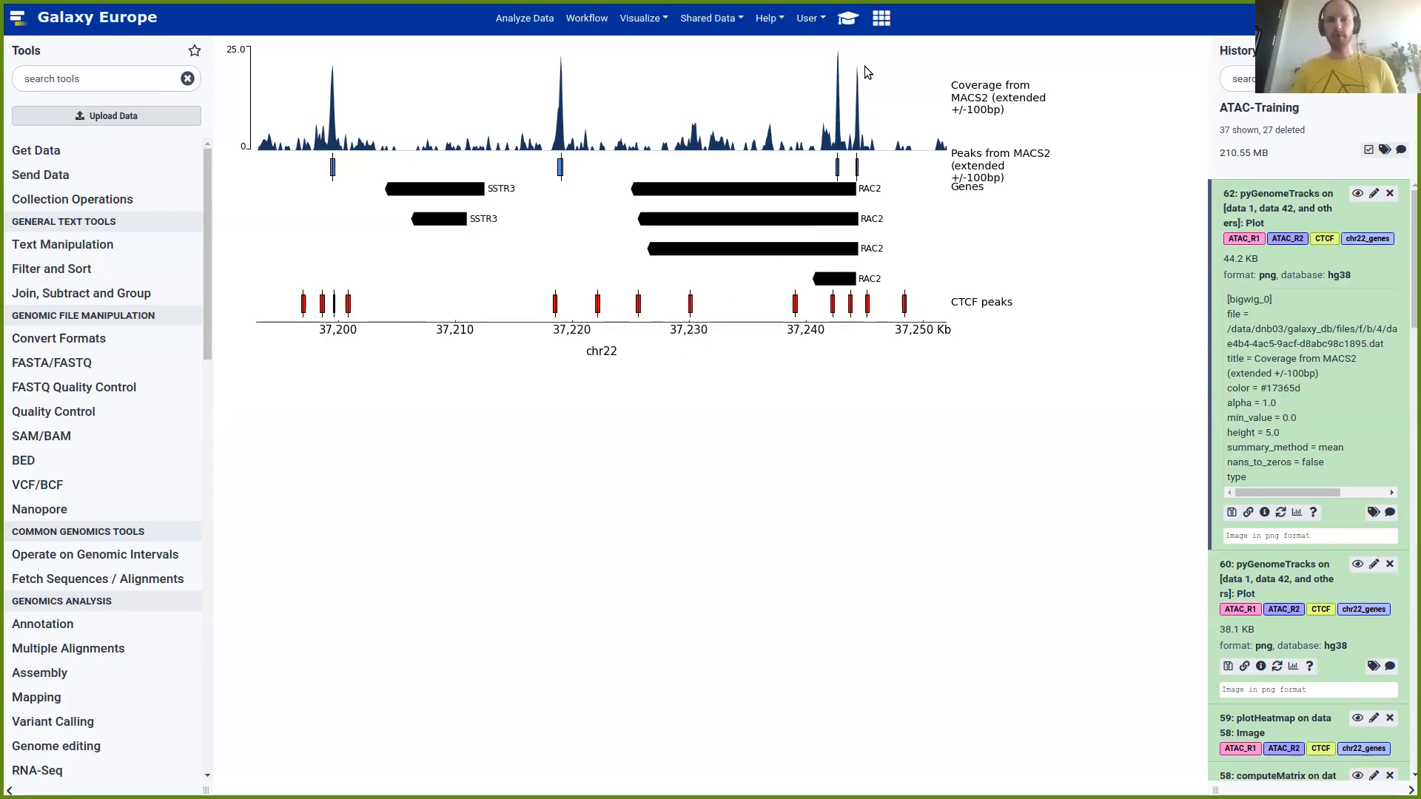
pyautogui.click(851, 17)
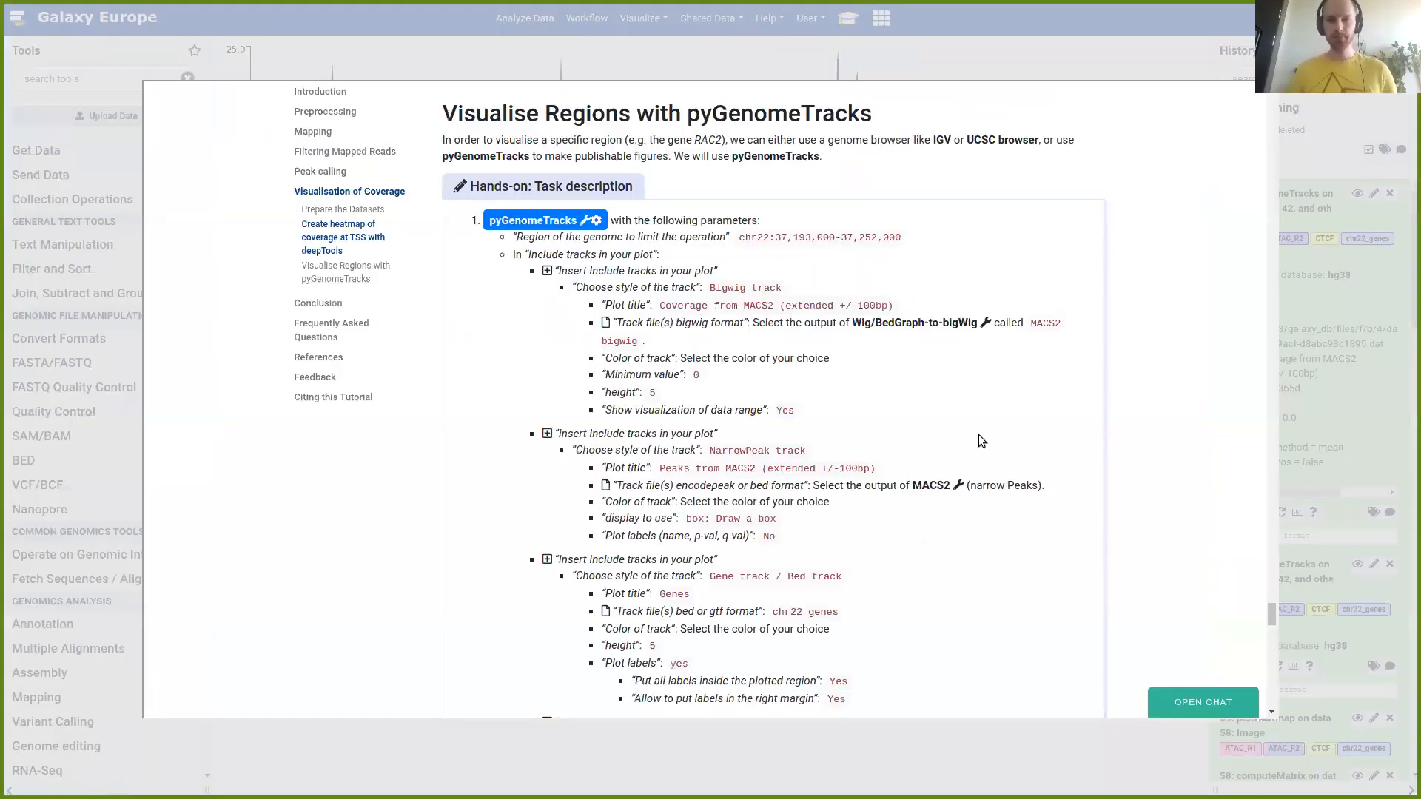
pyautogui.scroll(-3, 1068, 361)
pyautogui.scroll(-12, 1068, 359)
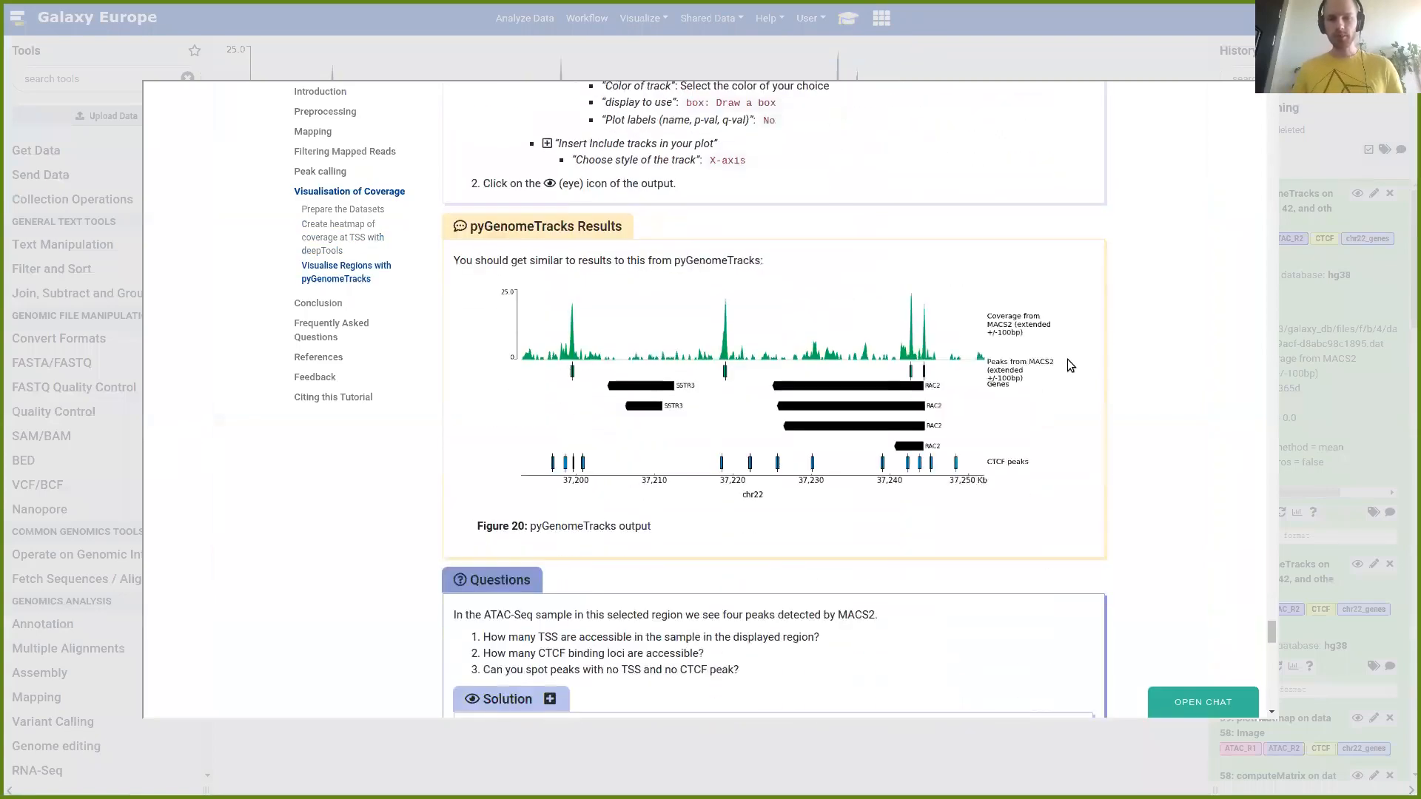
pyautogui.scroll(-5, 1067, 358)
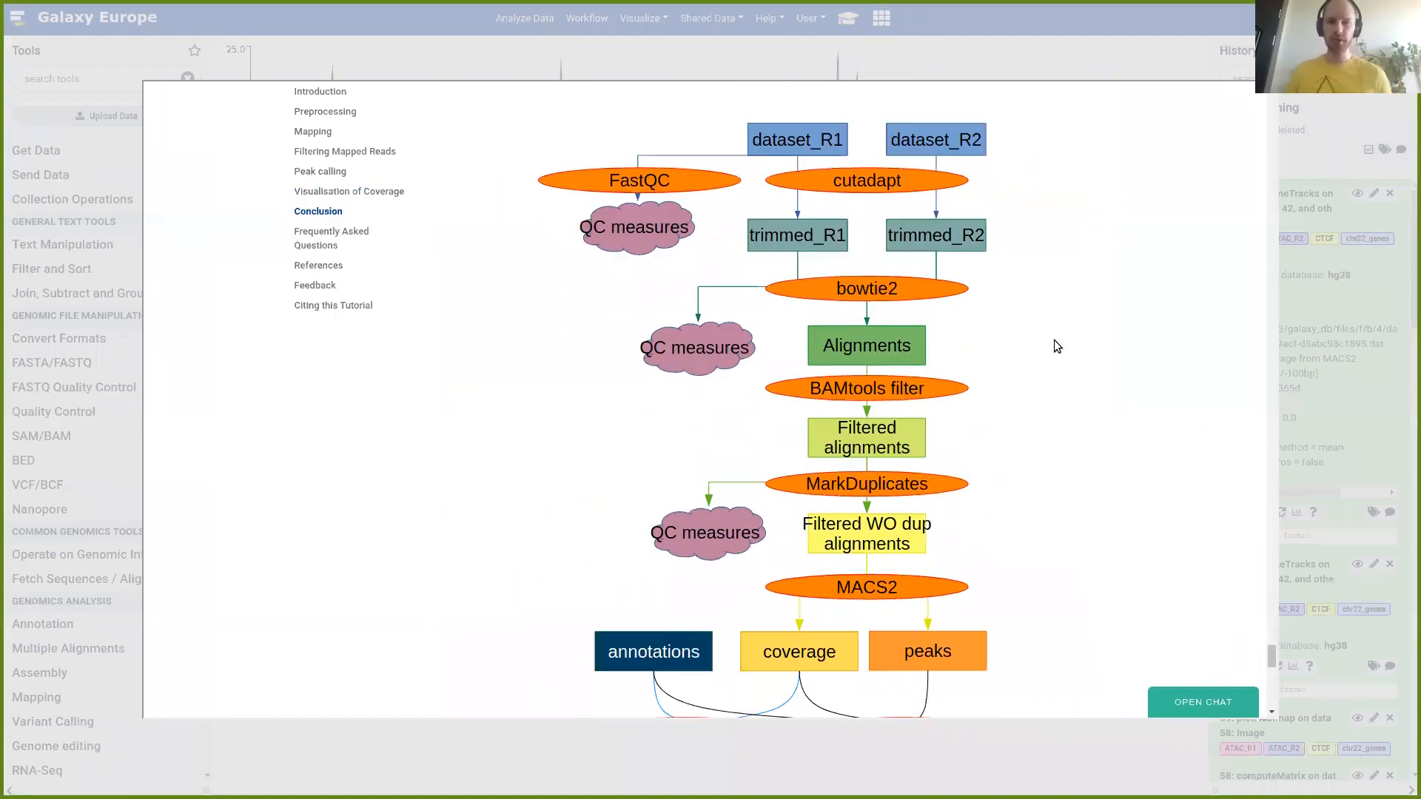